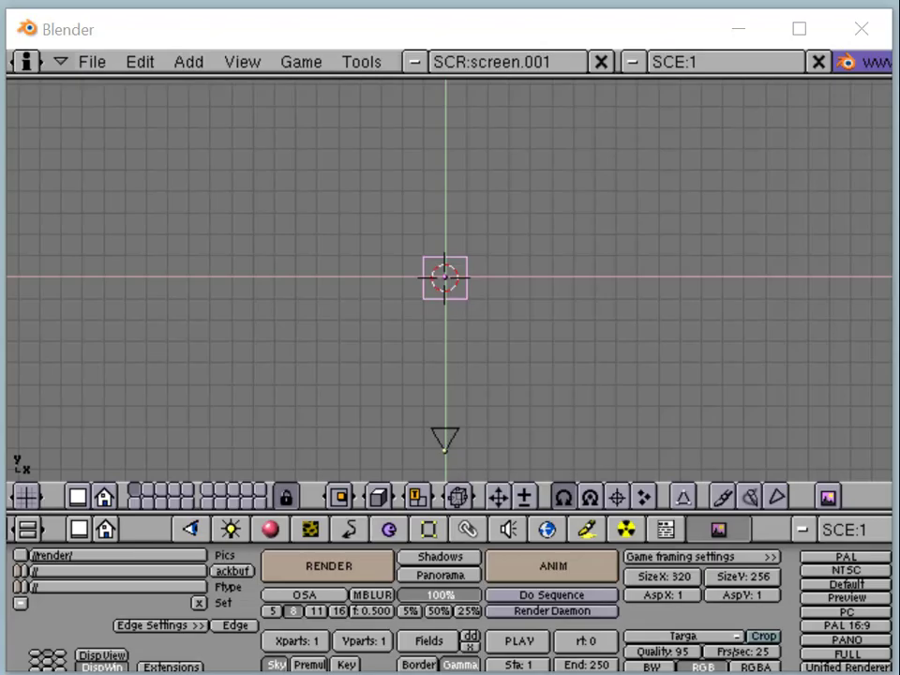
Step: Show the mesh Editing buttons, zoom in on the plane, and enter Edit Mode with all vertices selected
{"action": "left_click", "coordinate": [428, 531]}
{"action": "scroll", "coordinate": [558, 638], "scroll_direction": "up", "scroll_amount": 2}
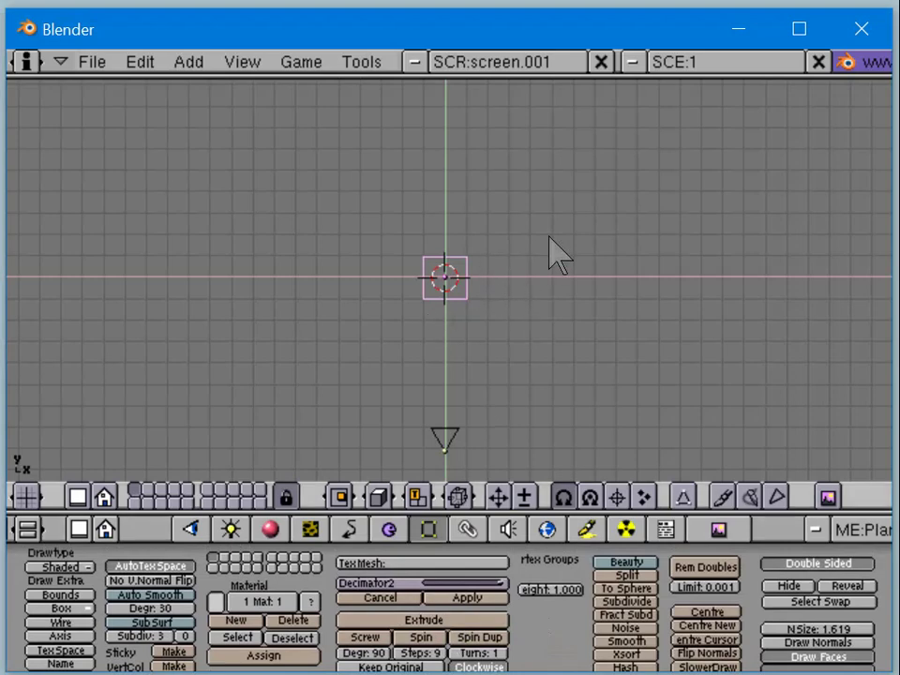
{"action": "scroll", "coordinate": [556, 301], "scroll_direction": "up", "scroll_amount": 6}
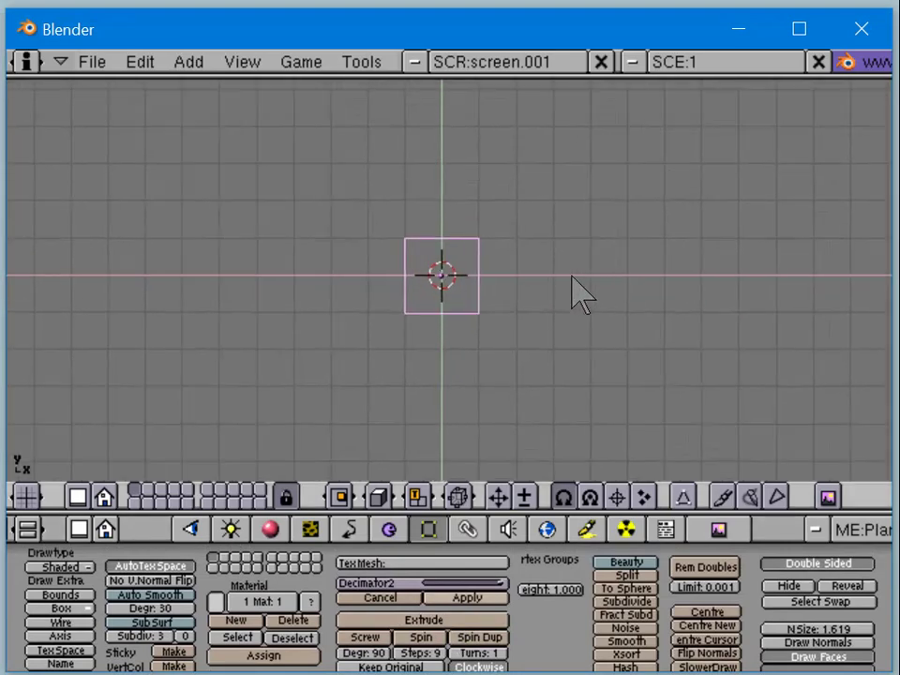
{"action": "scroll", "coordinate": [553, 272], "scroll_direction": "up", "scroll_amount": 2}
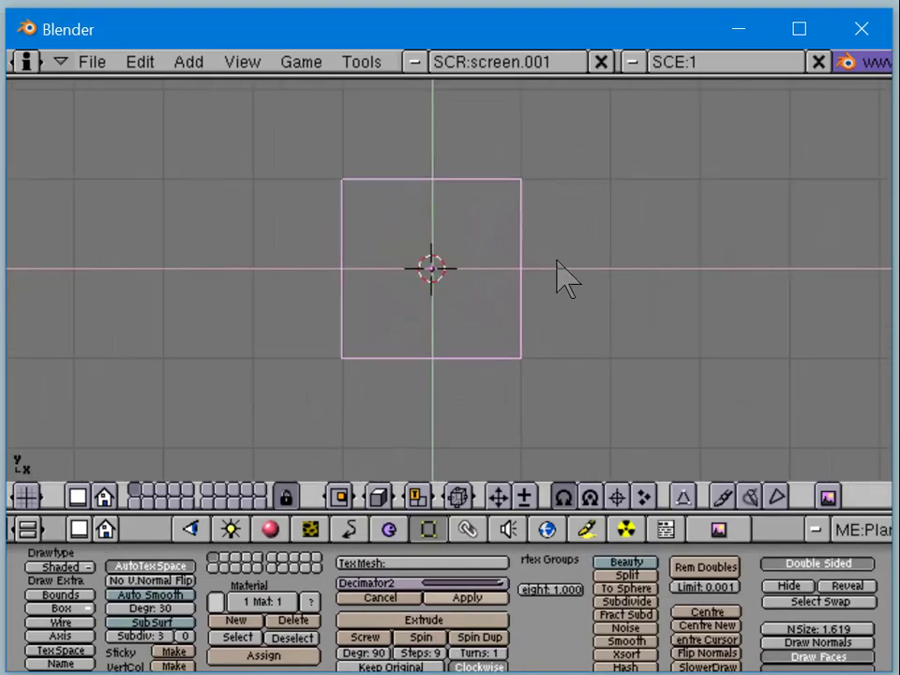
{"action": "key", "text": "Tab"}
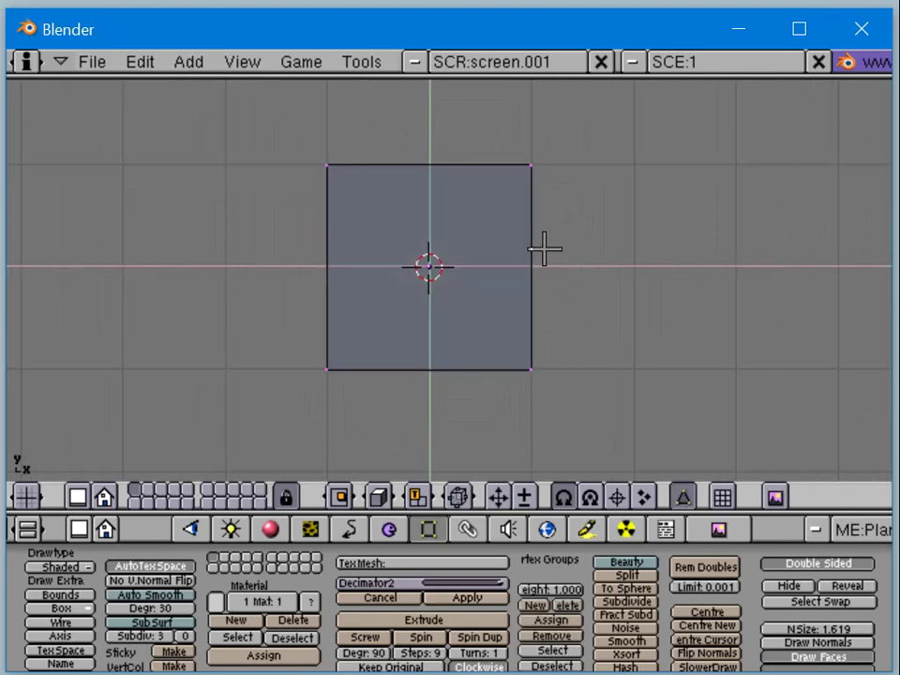
{"action": "key", "text": "a"}
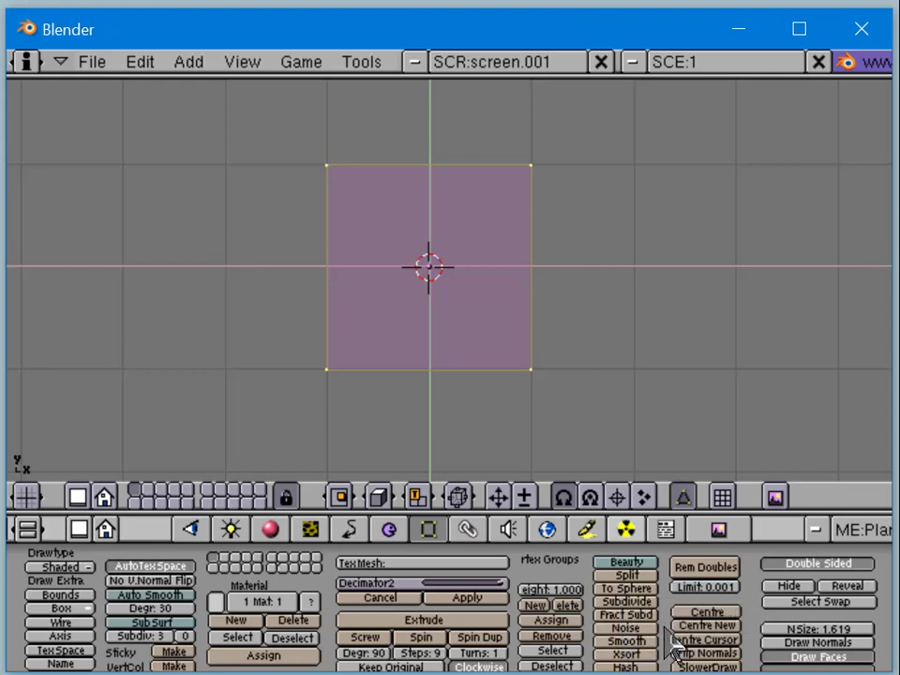
Step: Duplicate the whole square plane and place the copy to the right of the original
{"action": "scroll", "coordinate": [668, 639], "scroll_direction": "down", "scroll_amount": 1}
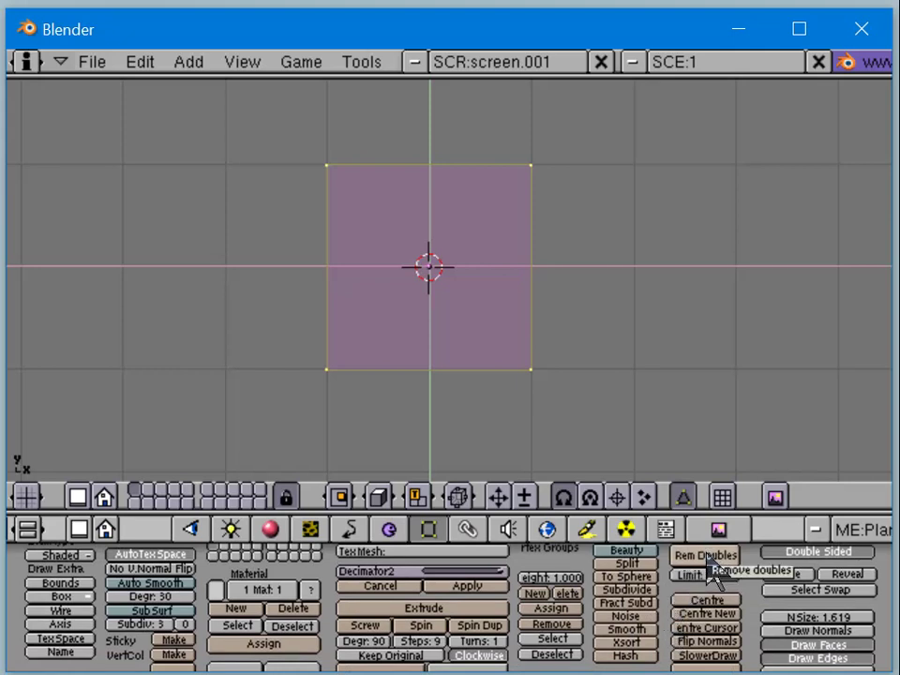
{"action": "right_click", "coordinate": [542, 187]}
{"action": "key", "text": "a"}
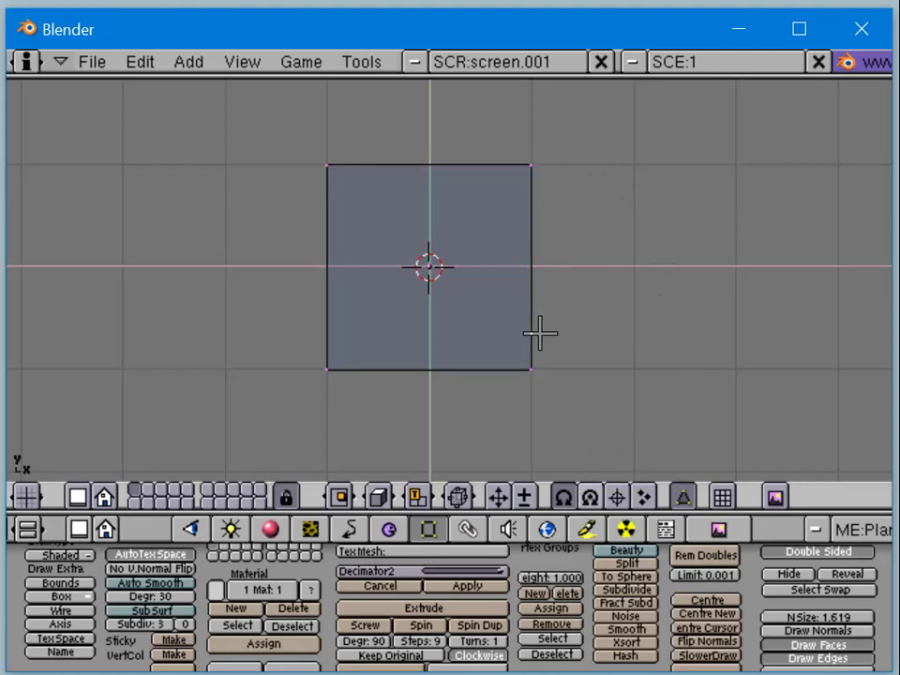
{"action": "key", "text": "a"}
{"action": "key", "text": "shift+d"}
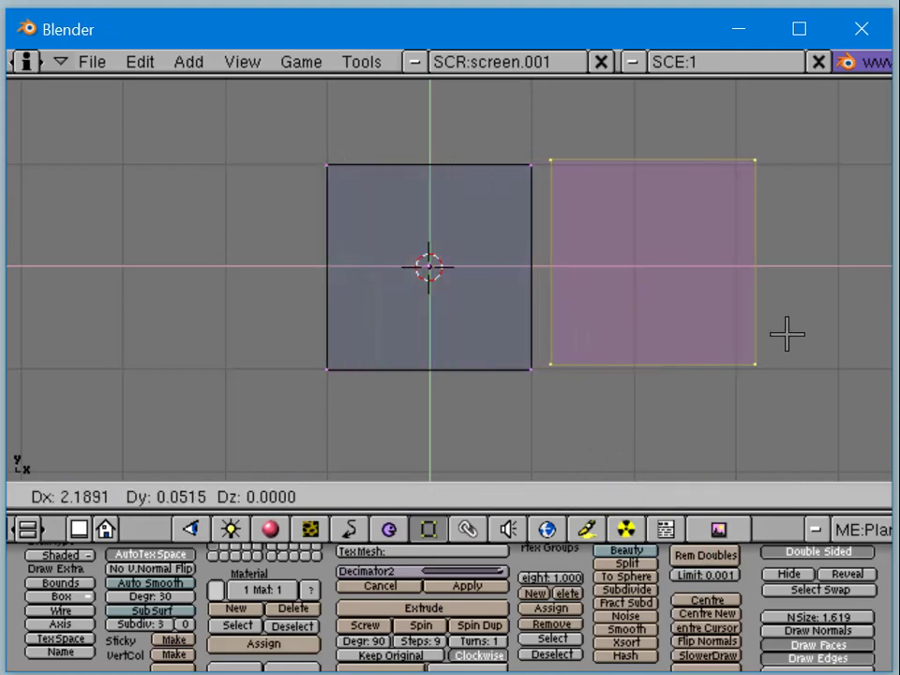
{"action": "left_click", "coordinate": [878, 336]}
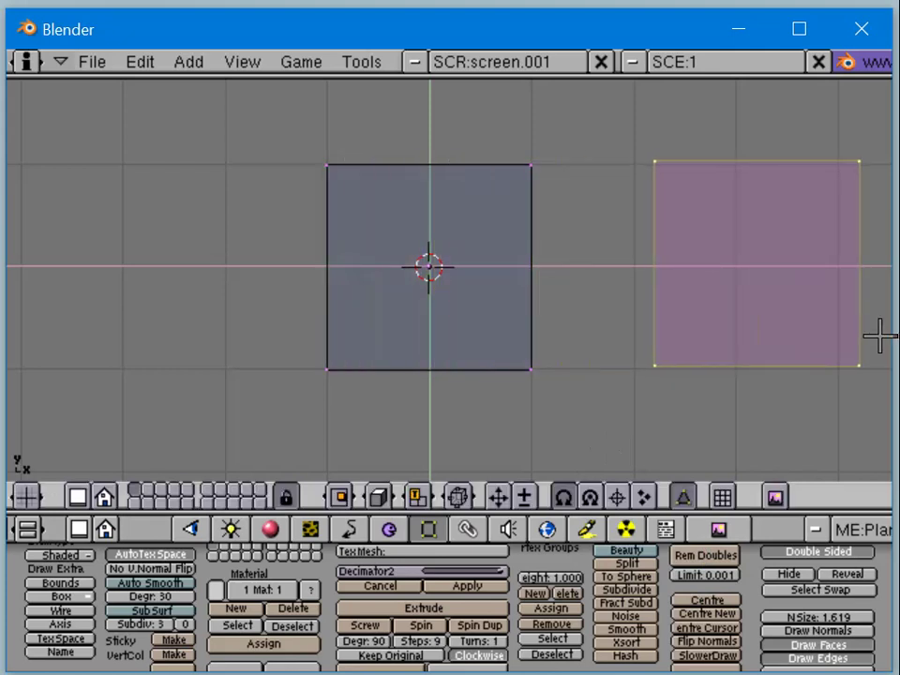
Step: Select the two squares' inner bottom corners and start scaling them together
{"action": "right_click", "coordinate": [657, 366]}
{"action": "right_click", "coordinate": [531, 372], "text": "shift"}
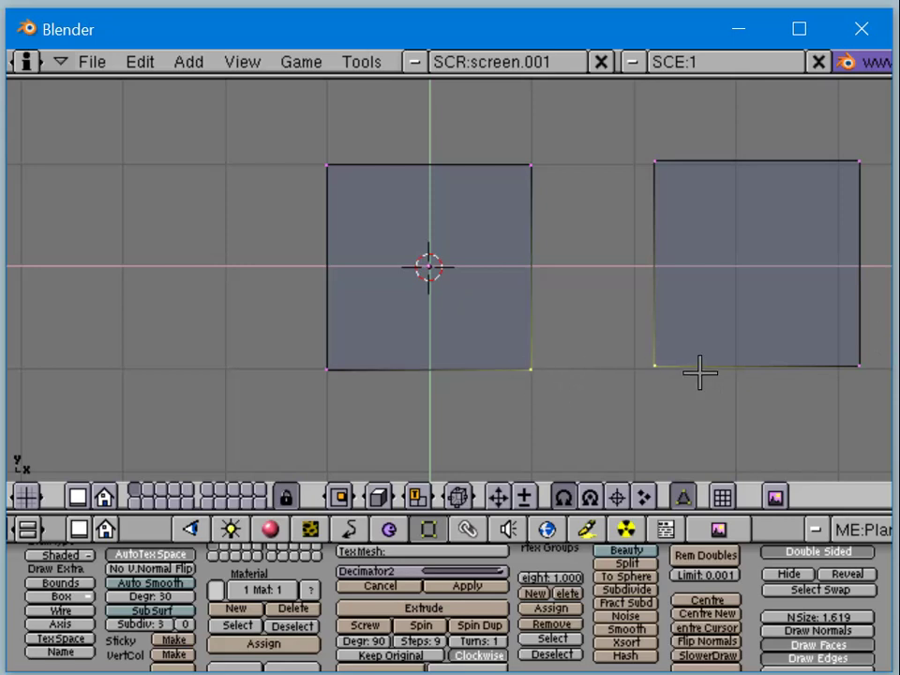
{"action": "key", "text": "s"}
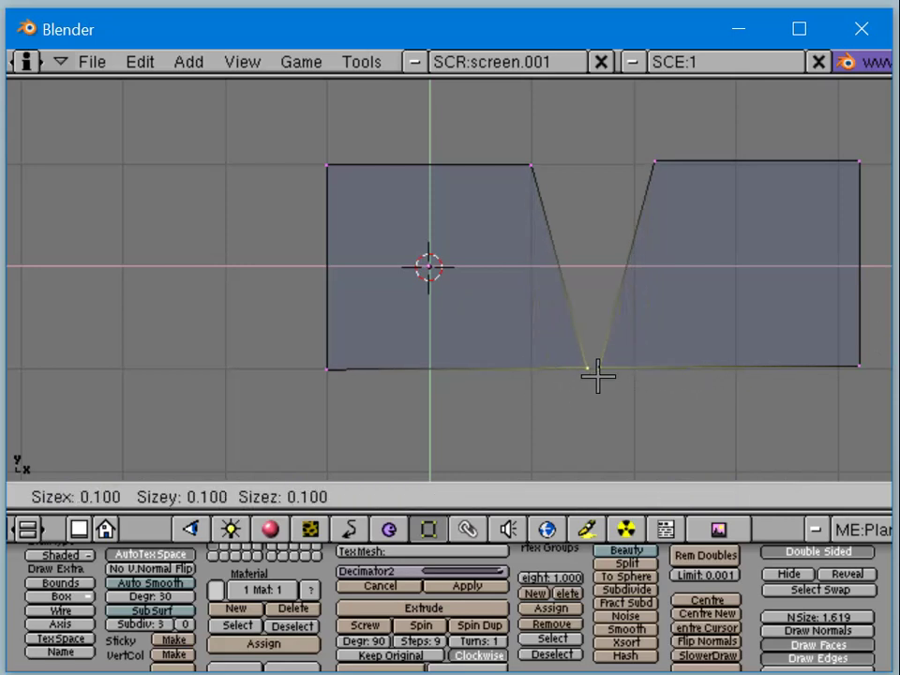
Step: Scale the inner bottom corners, then the inner top corners, together to close the gap
{"action": "left_click", "coordinate": [591, 372]}
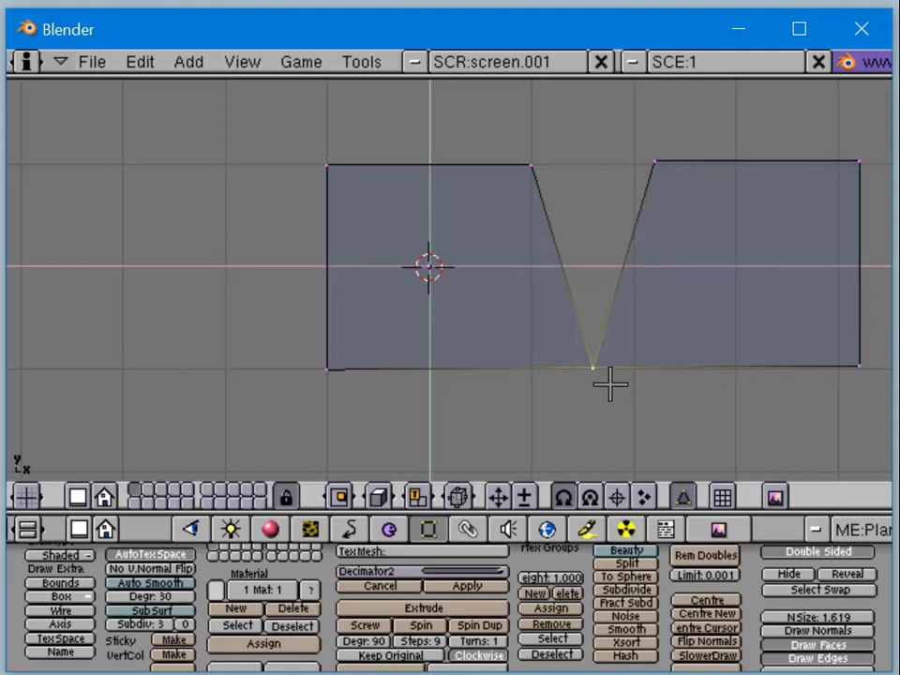
{"action": "right_click", "coordinate": [531, 163]}
{"action": "right_click", "coordinate": [653, 163], "text": "shift"}
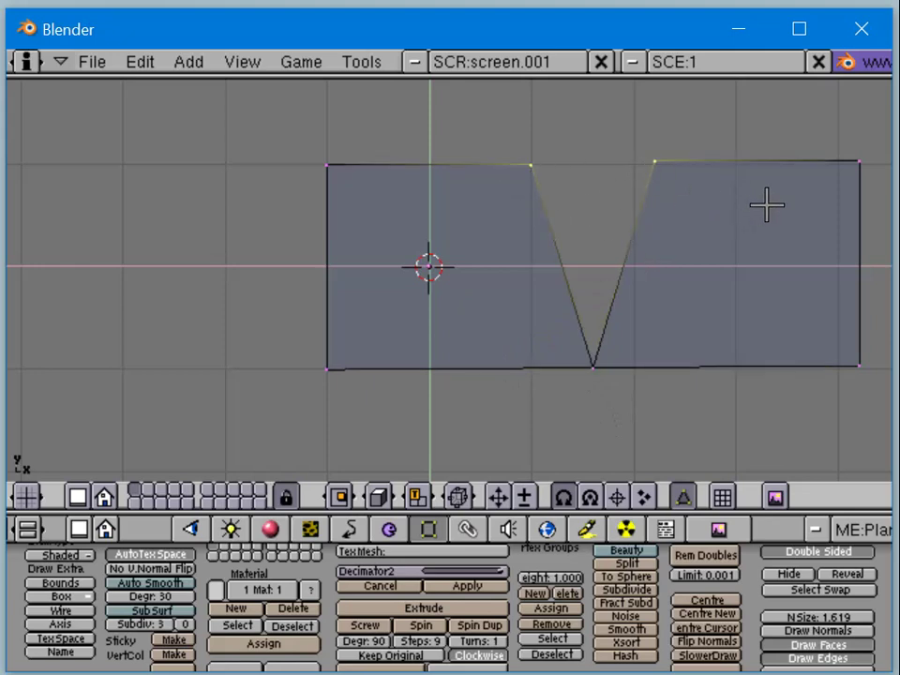
{"action": "key", "text": "s"}
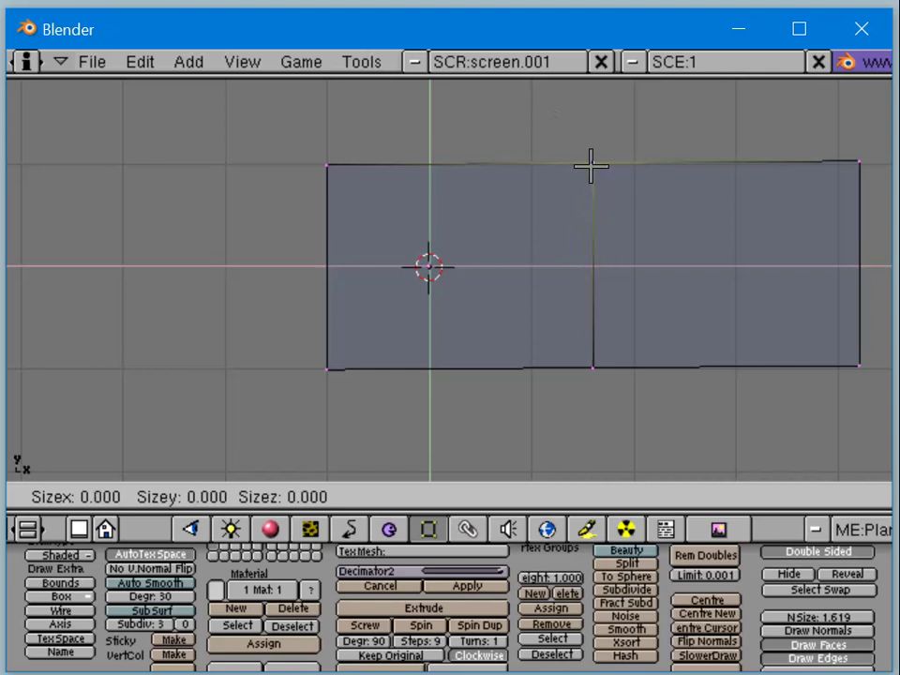
{"action": "left_click", "coordinate": [590, 165]}
Step: Merge the overlapping middle vertices with Rem Doubles, exit Edit Mode, and switch to solid shading
{"action": "right_click", "coordinate": [600, 377], "text": "shift"}
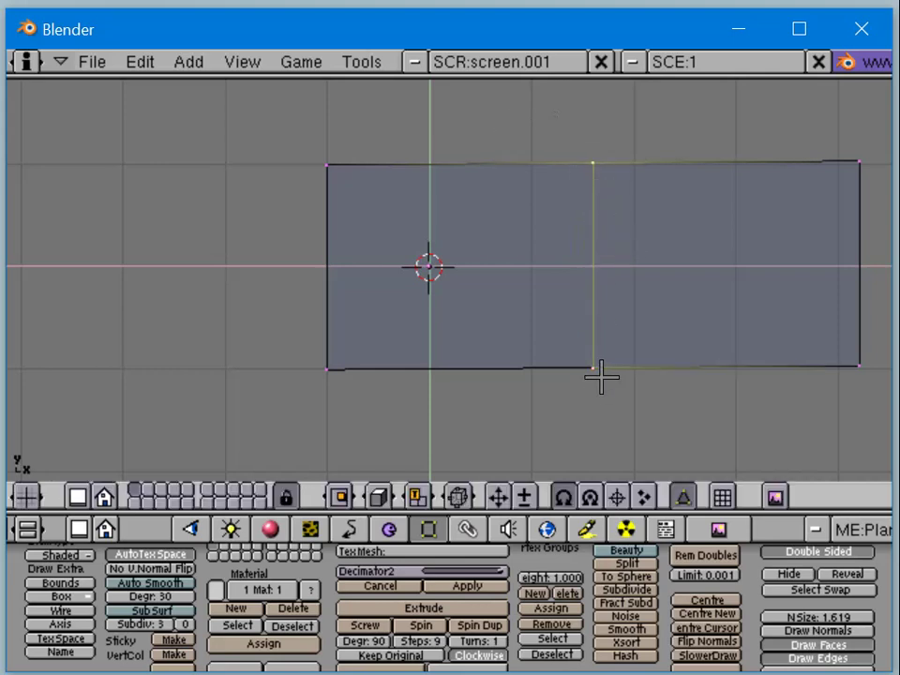
{"action": "left_click", "coordinate": [702, 558]}
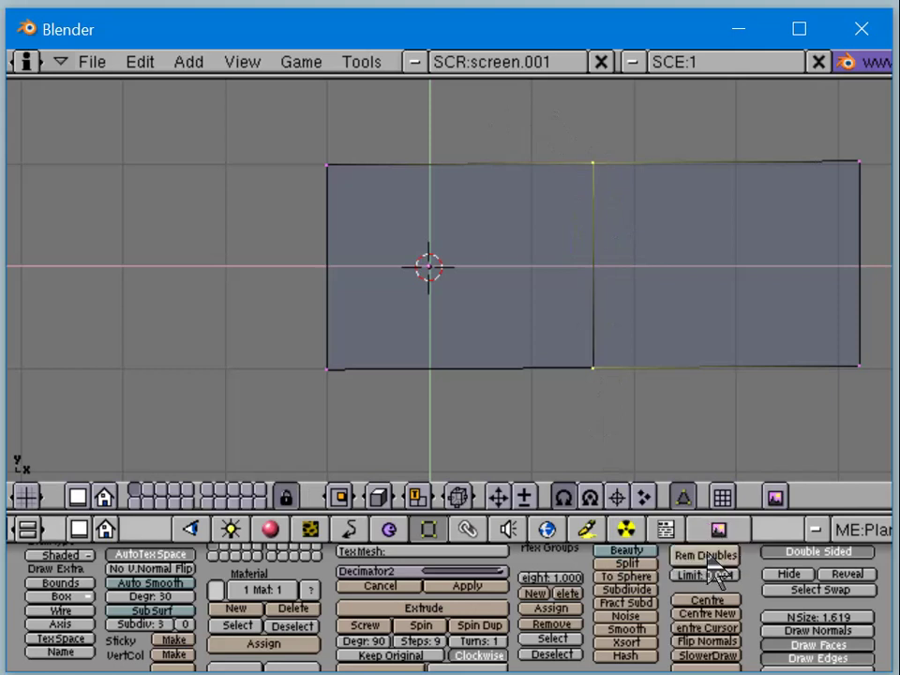
{"action": "key", "text": "Tab"}
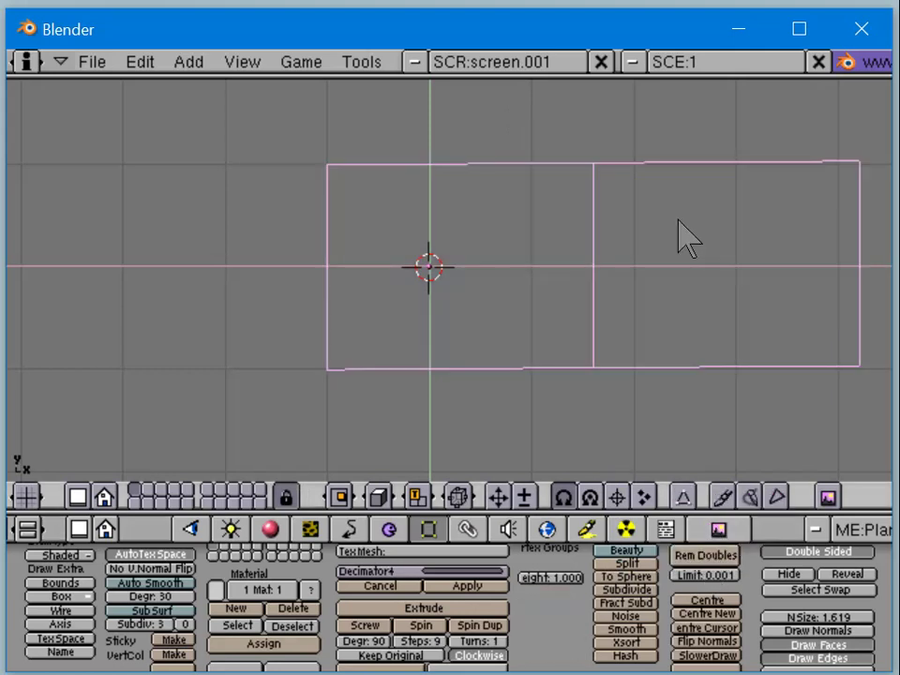
{"action": "key", "text": "Tab"}
{"action": "key", "text": "Tab"}
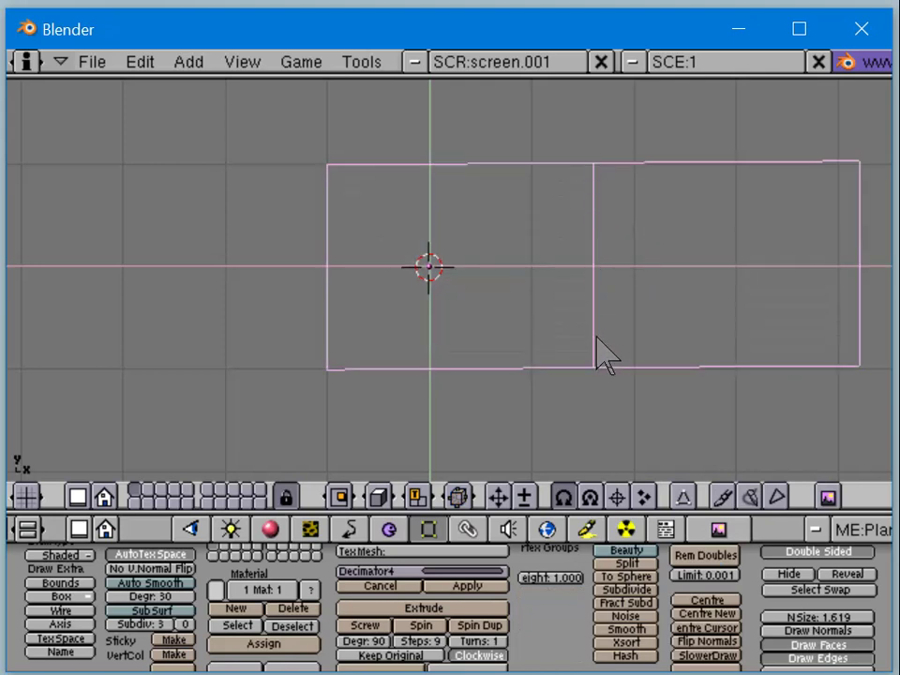
{"action": "key", "text": "Tab"}
{"action": "key", "text": "a"}
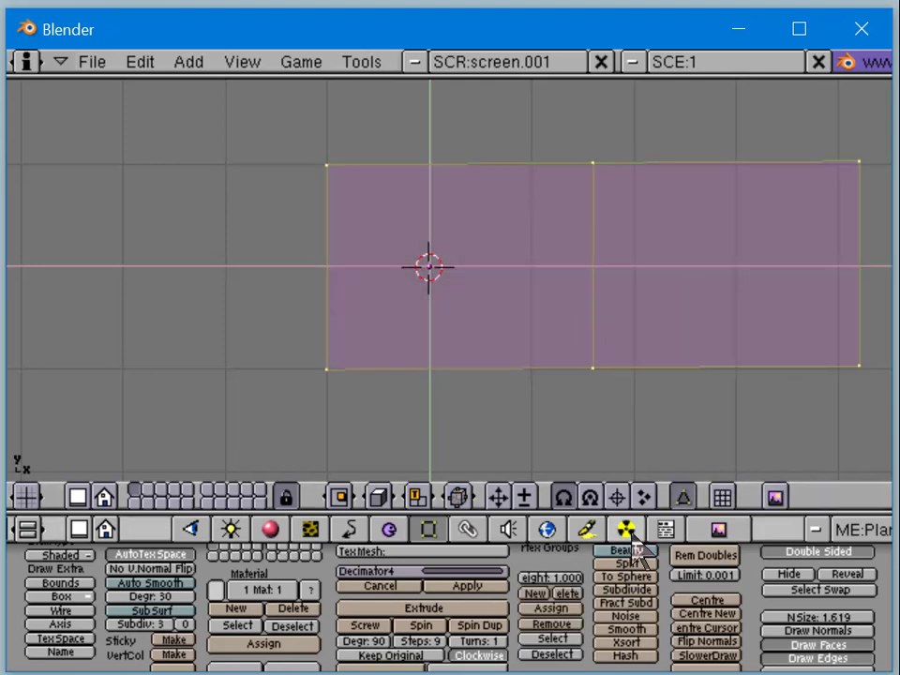
{"action": "left_click", "coordinate": [685, 552]}
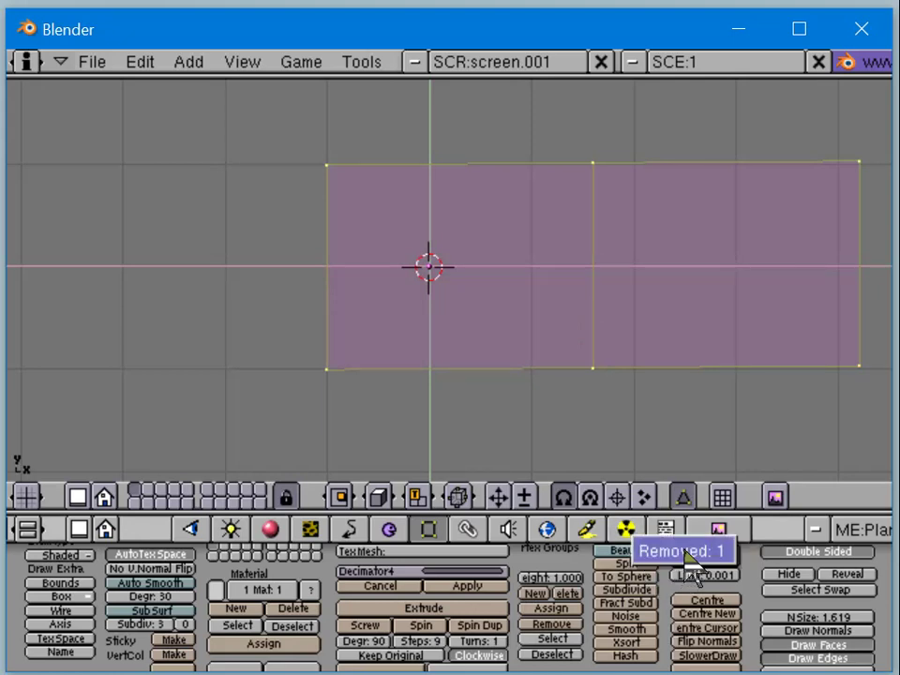
{"action": "key", "text": "Tab"}
{"action": "key", "text": "z"}
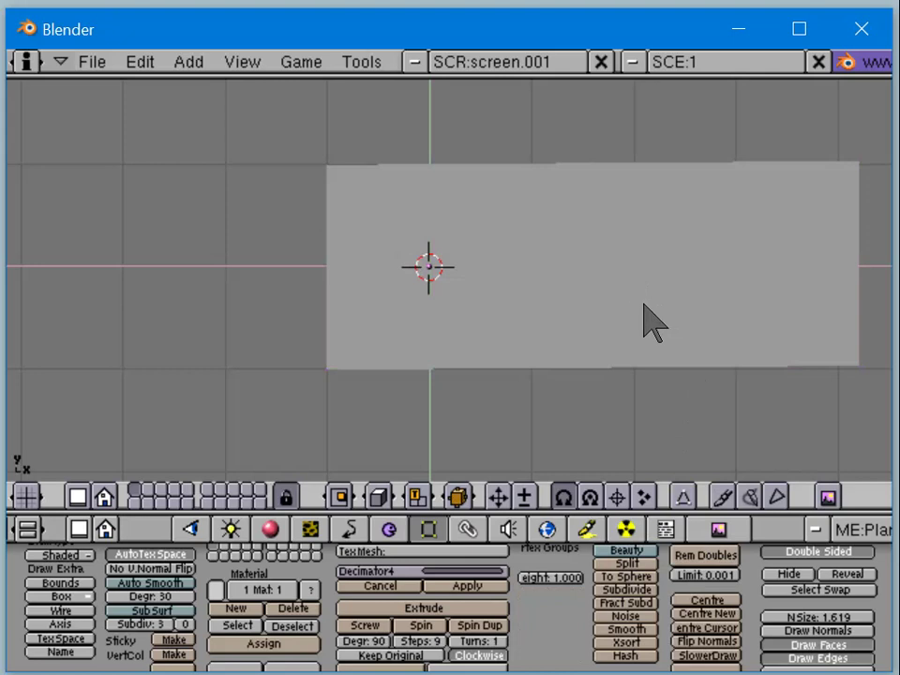
Step: Return to wireframe Edit Mode and select the top and bottom vertices of the middle edge
{"action": "key", "text": "z"}
{"action": "key", "text": "Tab"}
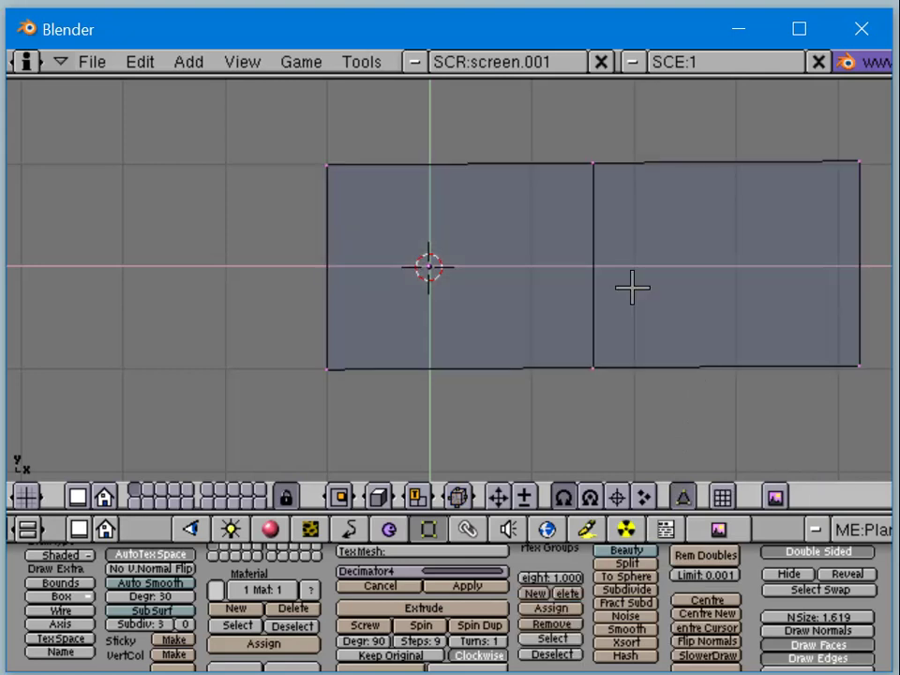
{"action": "right_click", "coordinate": [596, 188]}
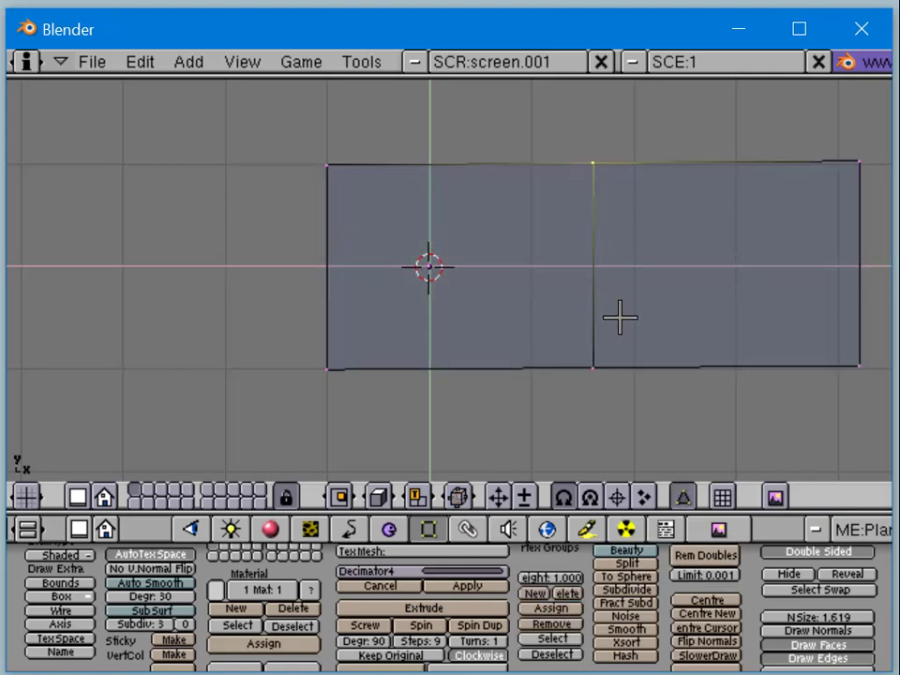
{"action": "right_click", "coordinate": [594, 369], "text": "shift"}
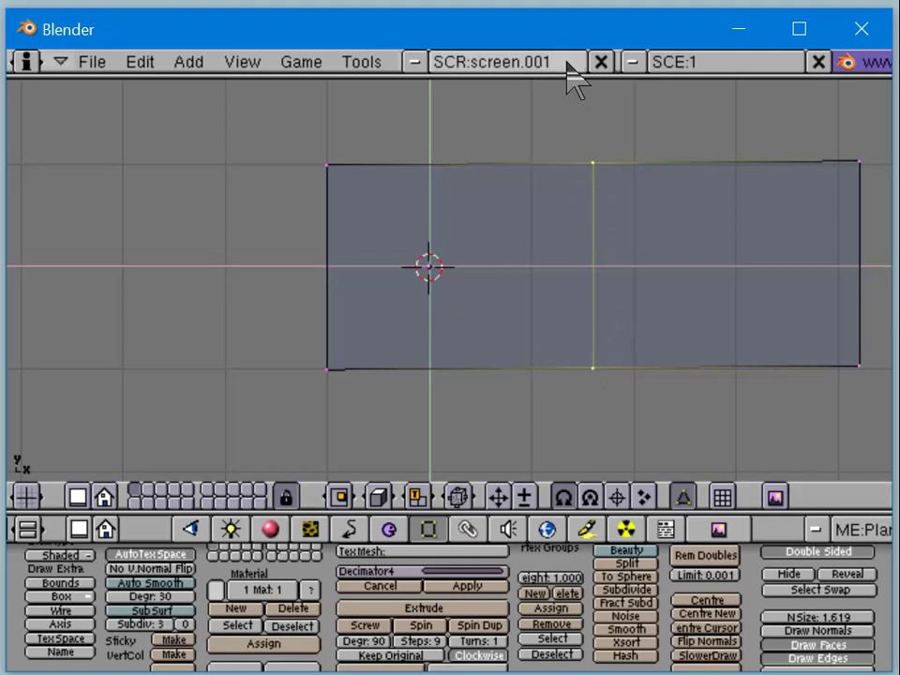
{"action": "right_click", "coordinate": [579, 168]}
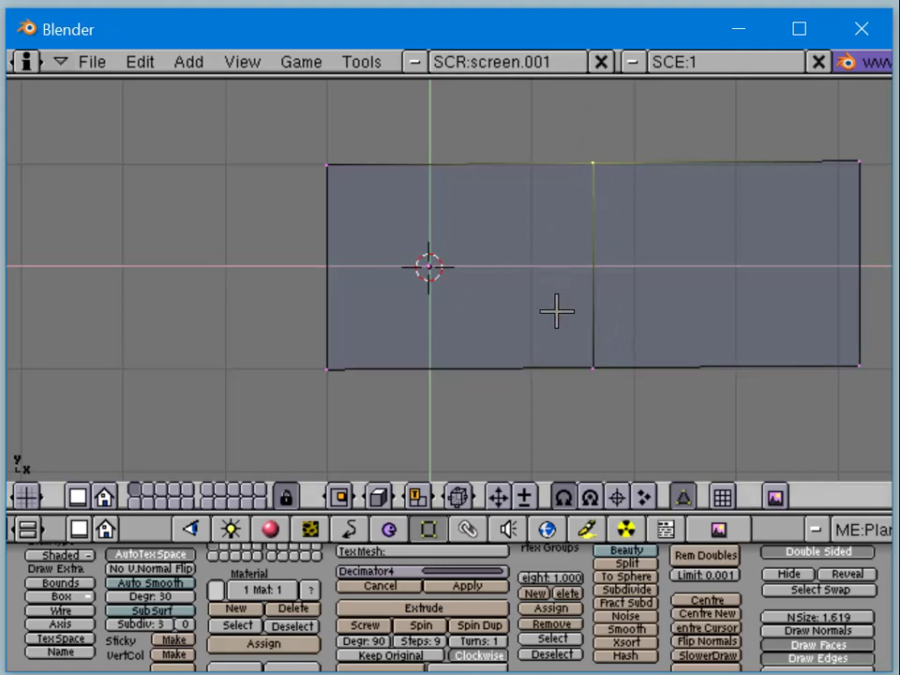
{"action": "right_click", "coordinate": [590, 371]}
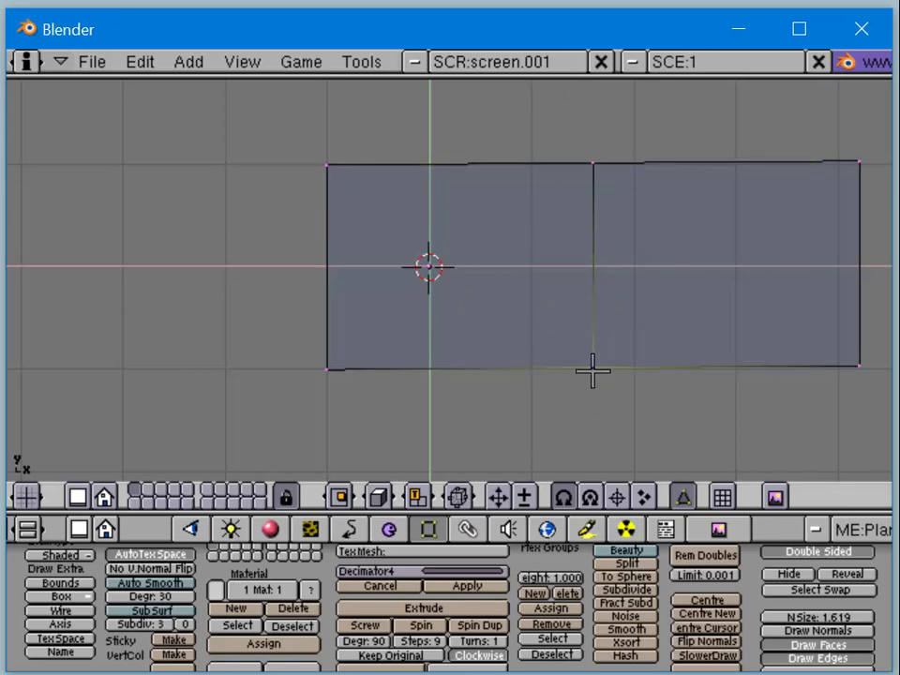
{"action": "right_click", "coordinate": [593, 155]}
{"action": "right_click", "coordinate": [586, 366]}
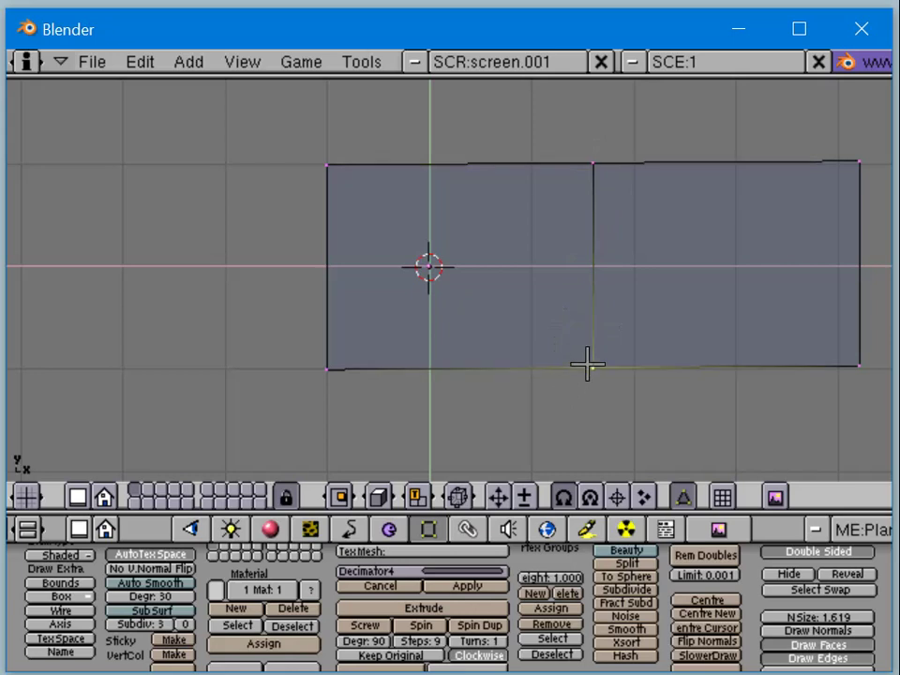
{"action": "right_click", "coordinate": [591, 163]}
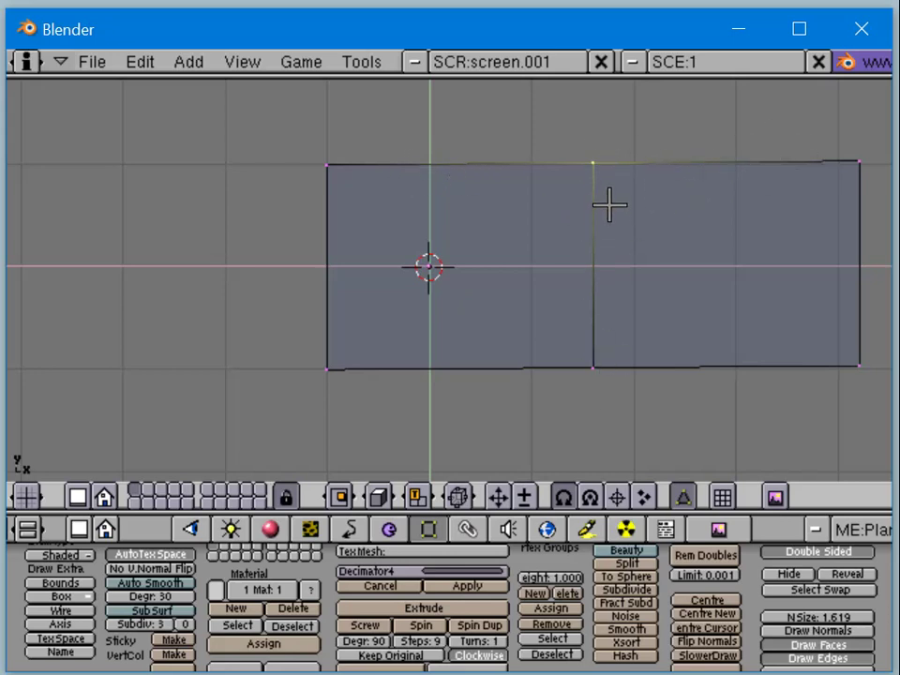
Step: Lift the middle edge's two vertices upward to fold the plane
{"action": "middle_click_drag", "start_coordinate": [538, 305], "coordinate": [510, 219]}
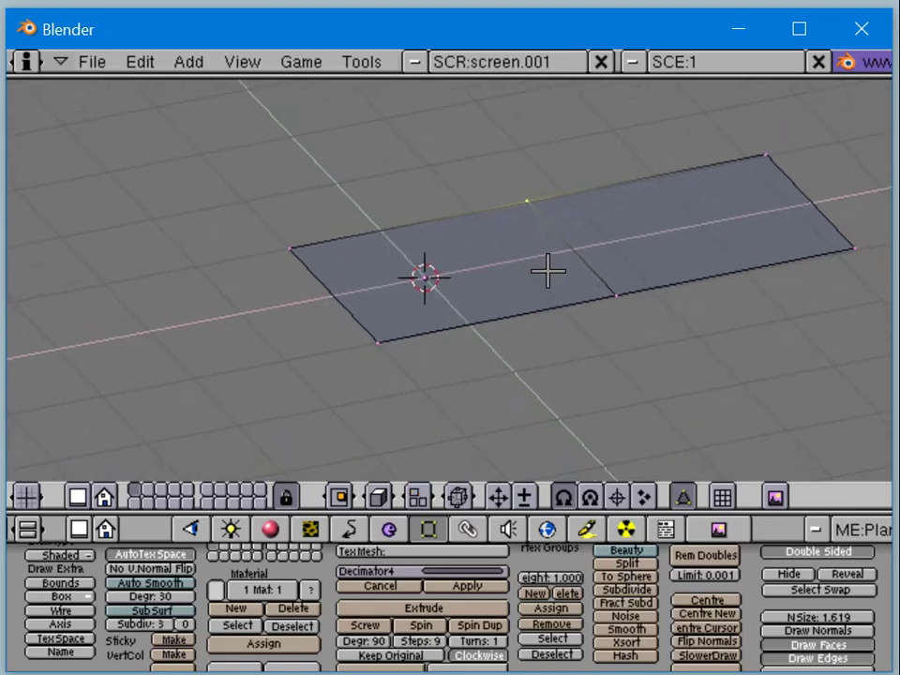
{"action": "right_click", "coordinate": [614, 302], "text": "shift"}
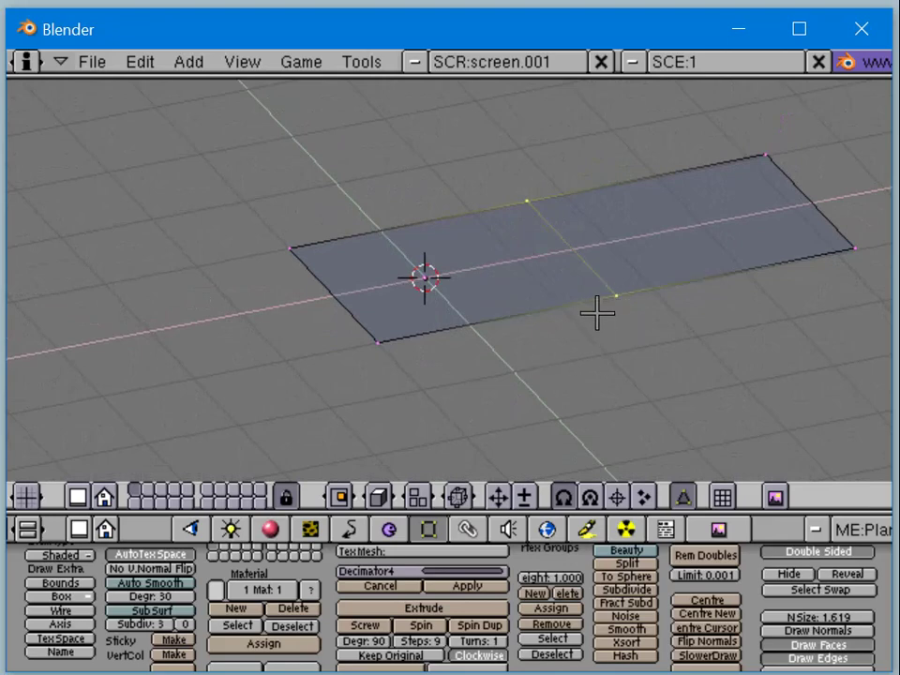
{"action": "key", "text": "g"}
{"action": "left_click", "coordinate": [581, 240]}
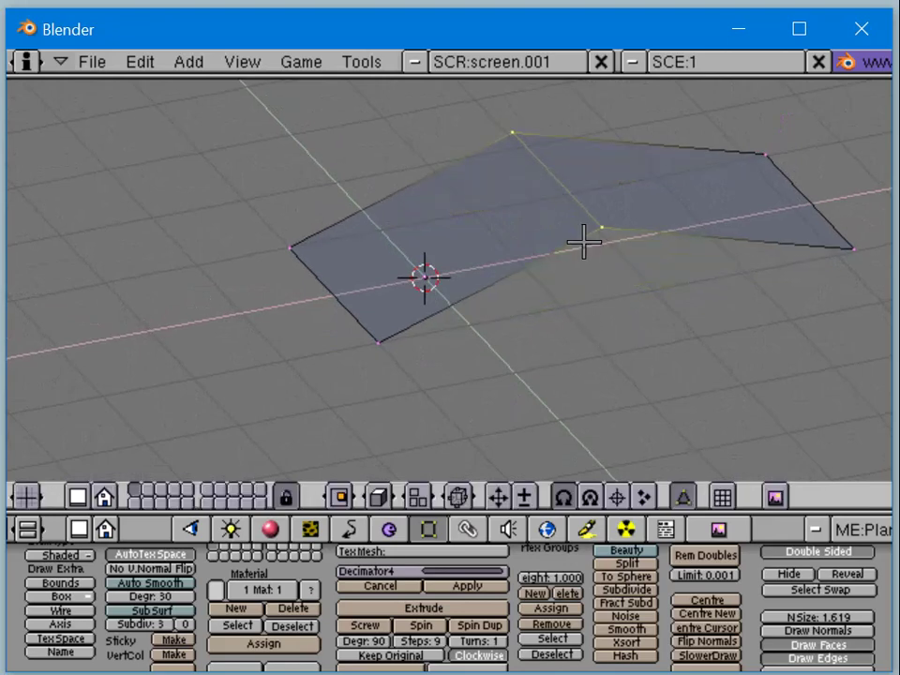
{"action": "middle_click_drag", "start_coordinate": [583, 242], "coordinate": [563, 246]}
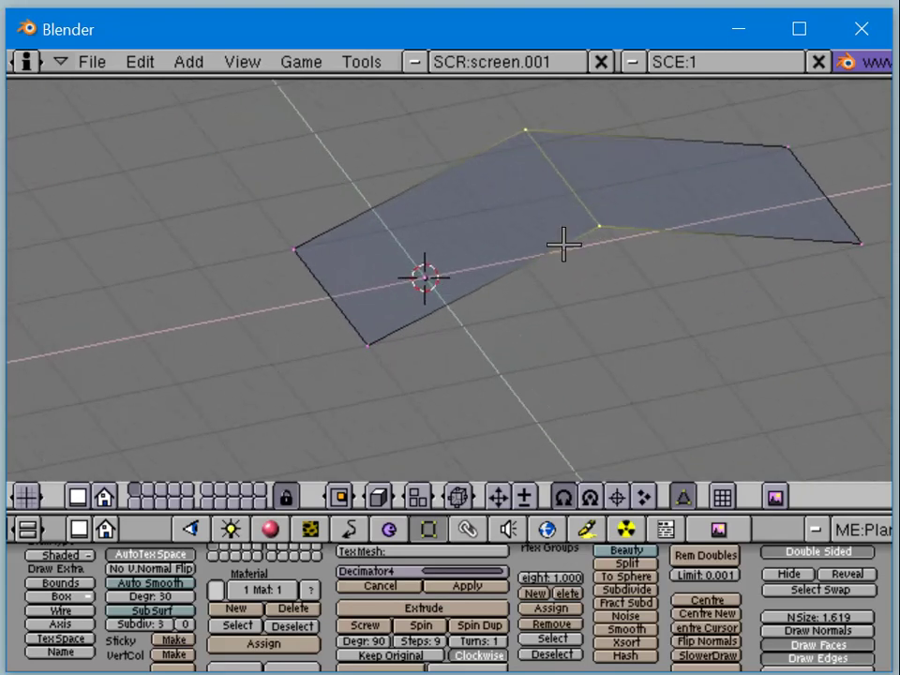
Step: Check the fold's top vertex in Edit Mode, then return the folded plane to Object Mode
{"action": "key", "text": "Tab"}
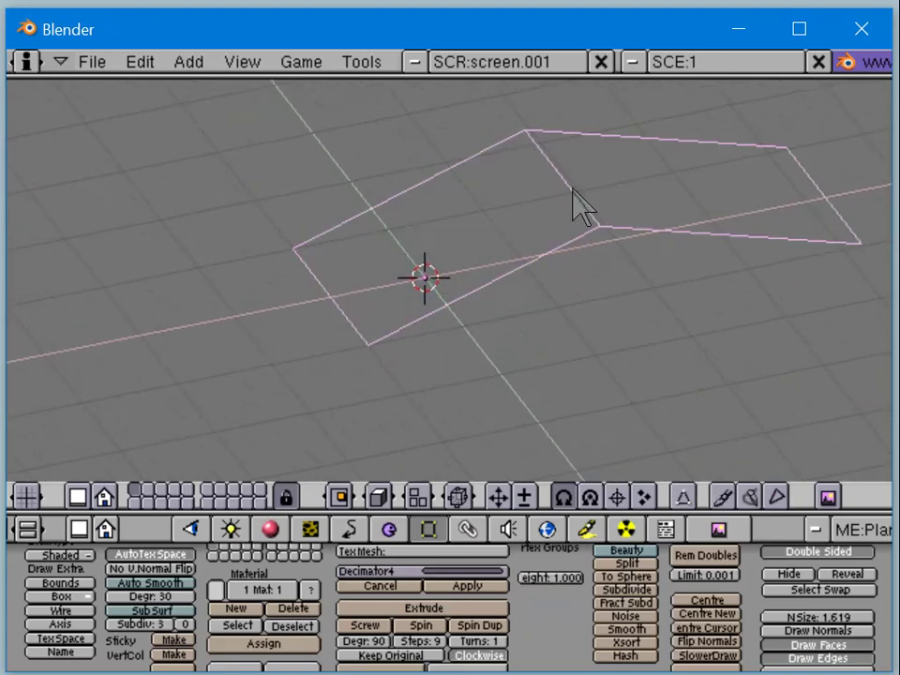
{"action": "key", "text": "Tab"}
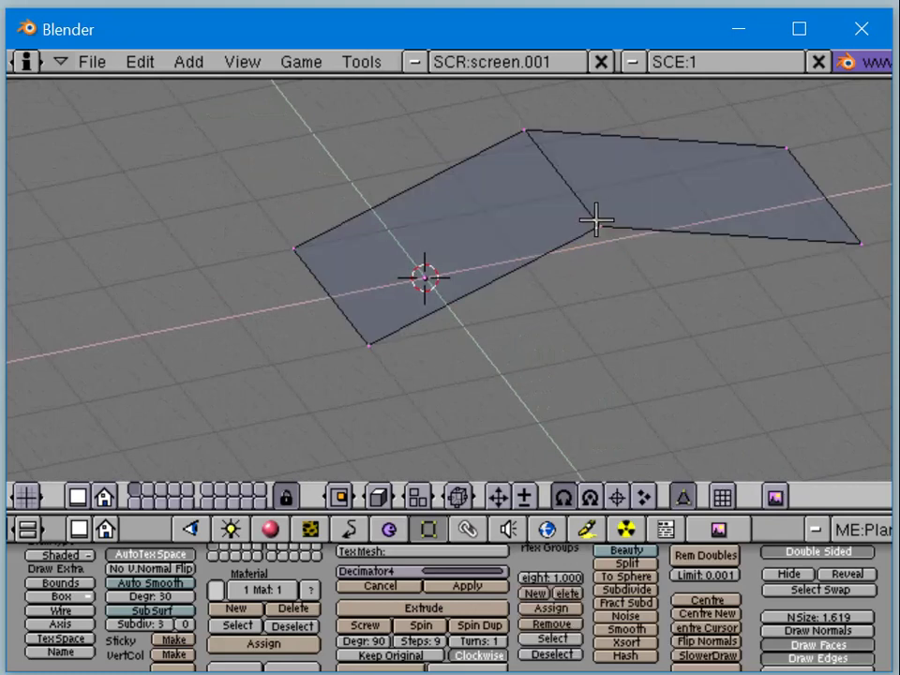
{"action": "right_click", "coordinate": [536, 131]}
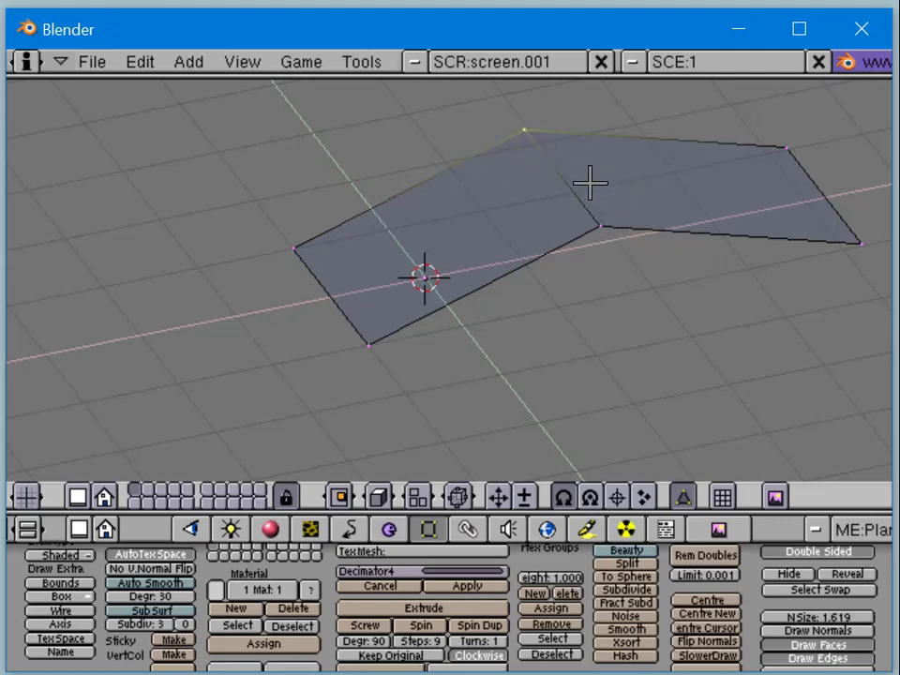
{"action": "key", "text": "Tab"}
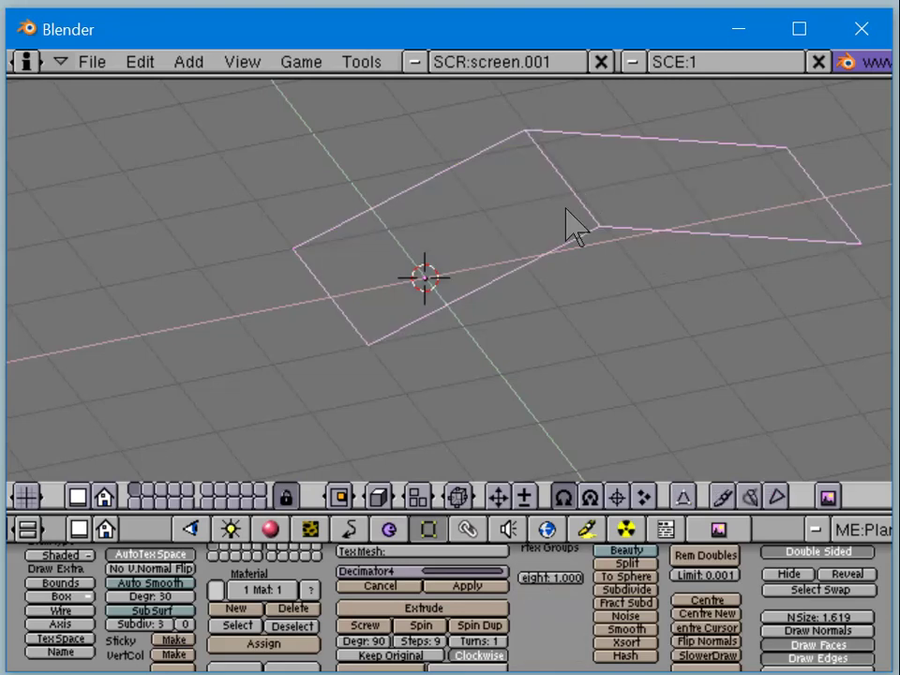
{"action": "middle_click_drag", "start_coordinate": [573, 206], "coordinate": [443, 279]}
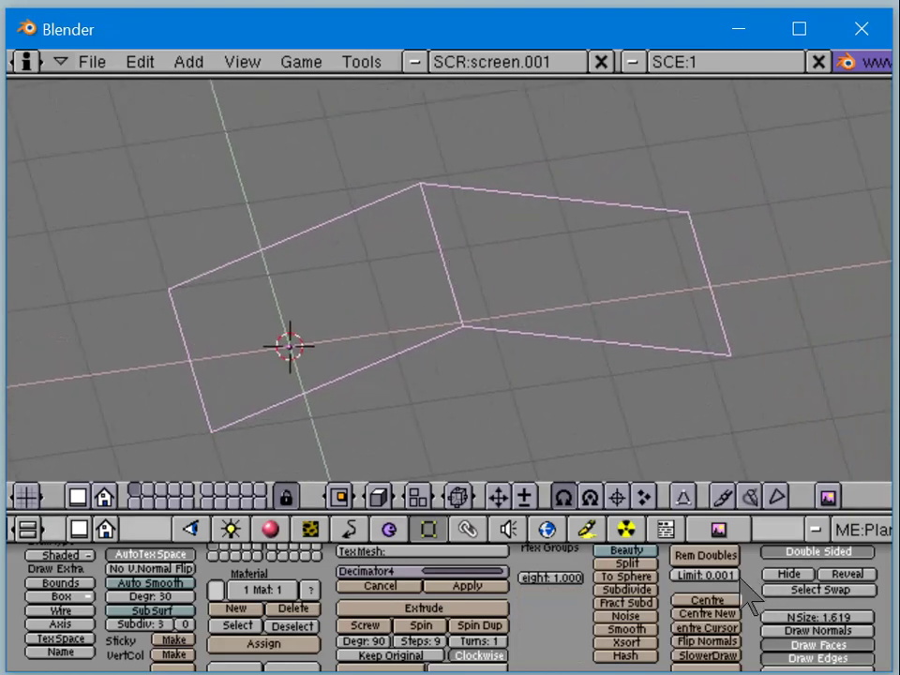
{"action": "scroll", "coordinate": [763, 588], "scroll_direction": "up", "scroll_amount": 1}
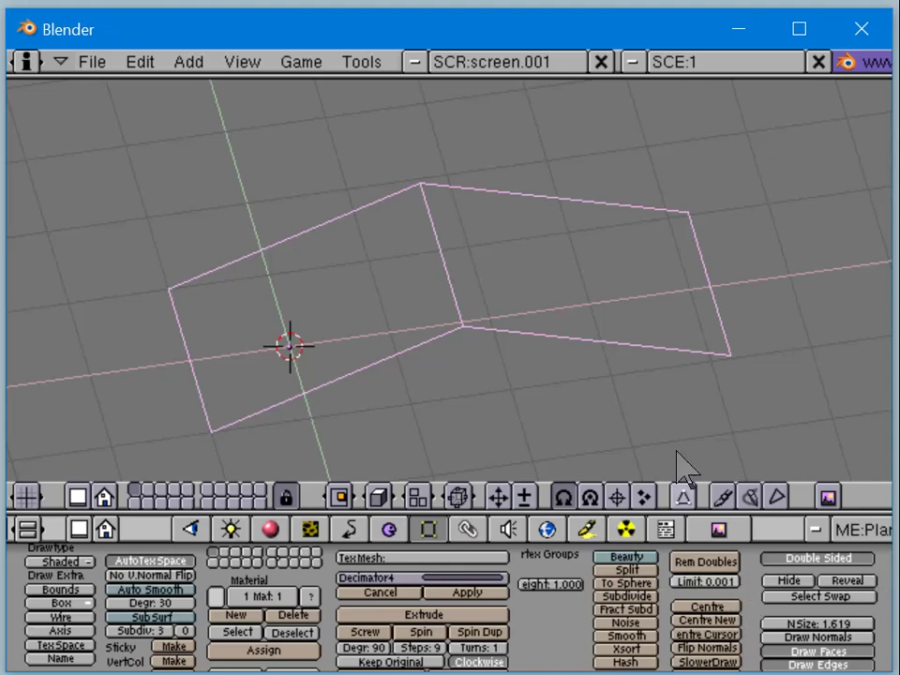
Step: Select all and subdivide the folded plane three times, then run Rem Doubles and raise its Limit
{"action": "key", "text": "Tab"}
{"action": "key", "text": "a"}
{"action": "key", "text": "w"}
{"action": "left_click", "coordinate": [429, 197]}
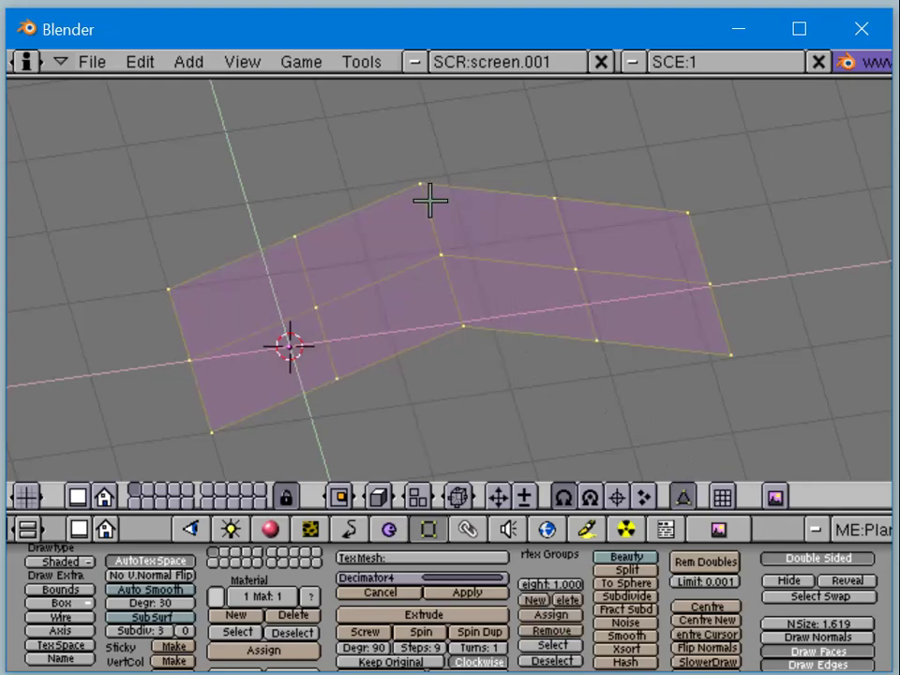
{"action": "key", "text": "w"}
{"action": "left_click", "coordinate": [429, 197]}
{"action": "key", "text": "w"}
{"action": "left_click", "coordinate": [430, 202]}
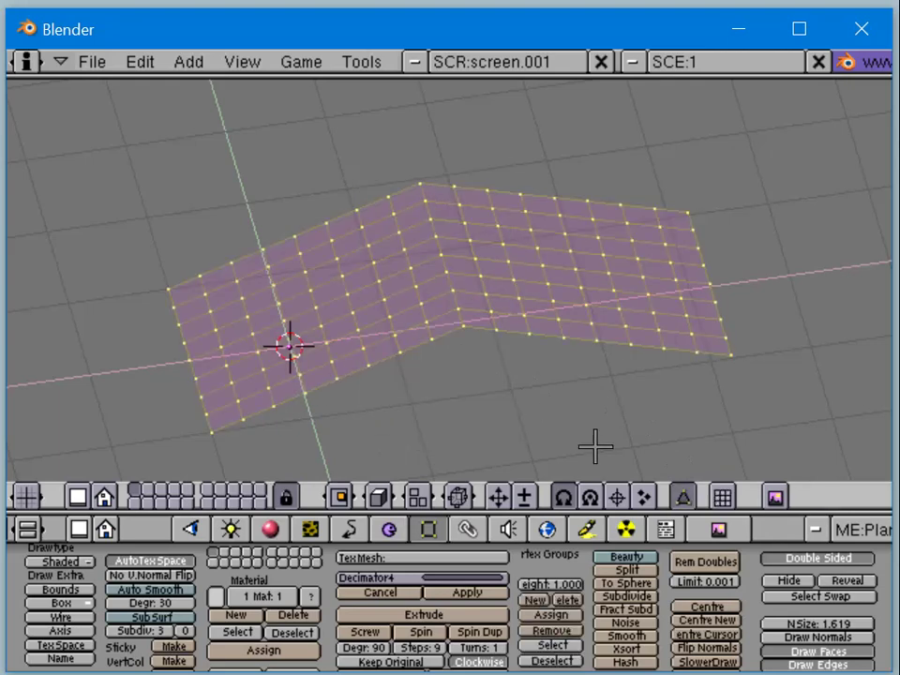
{"action": "left_click", "coordinate": [706, 564]}
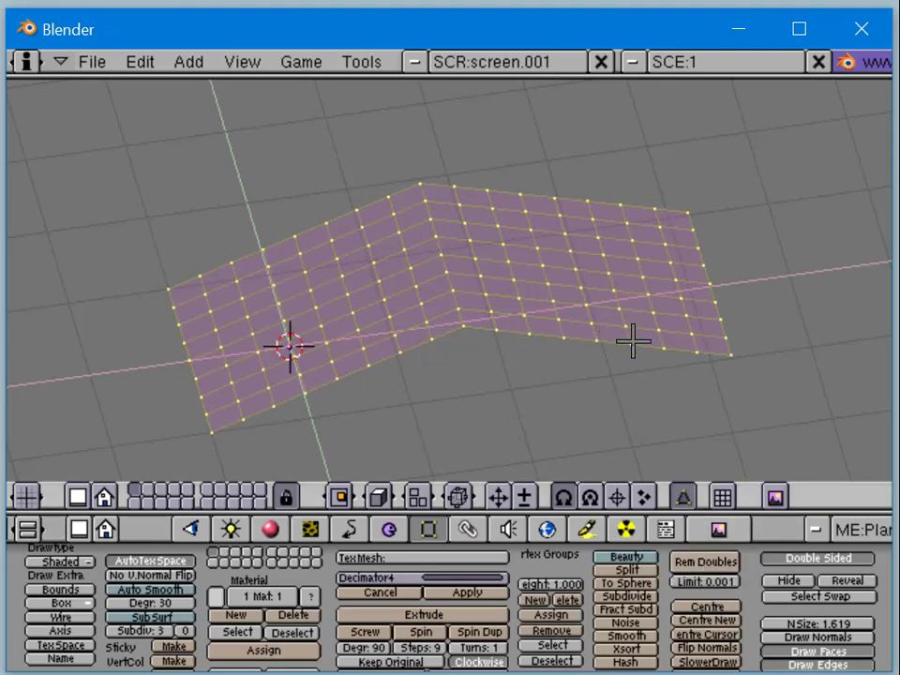
{"action": "left_click_drag", "start_coordinate": [700, 587], "coordinate": [895, 589]}
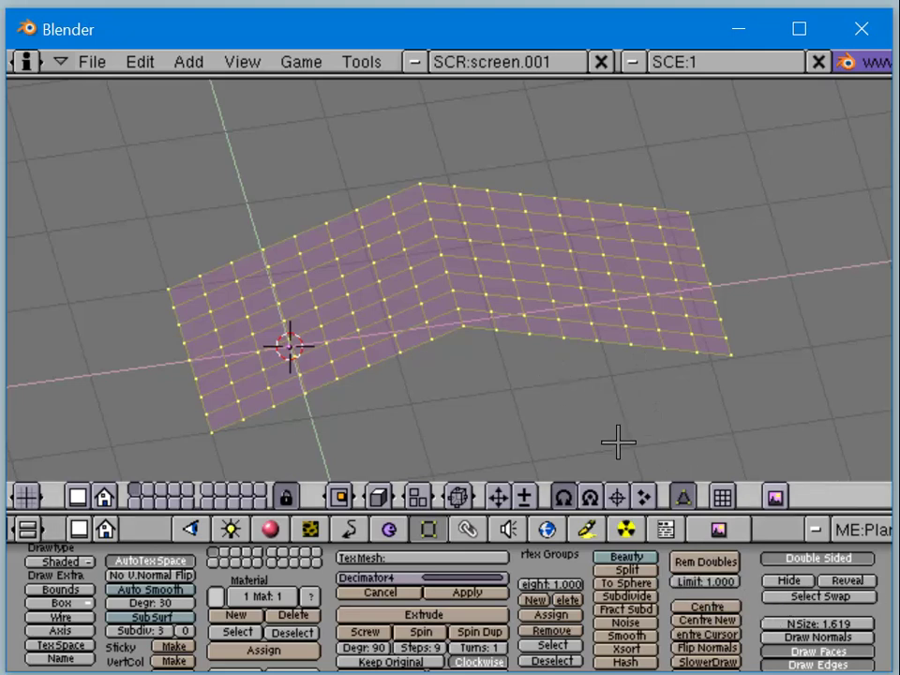
Step: Run Rem Doubles at a 1.000 limit and exit Edit Mode to see the zigzag result
{"action": "left_click", "coordinate": [700, 561]}
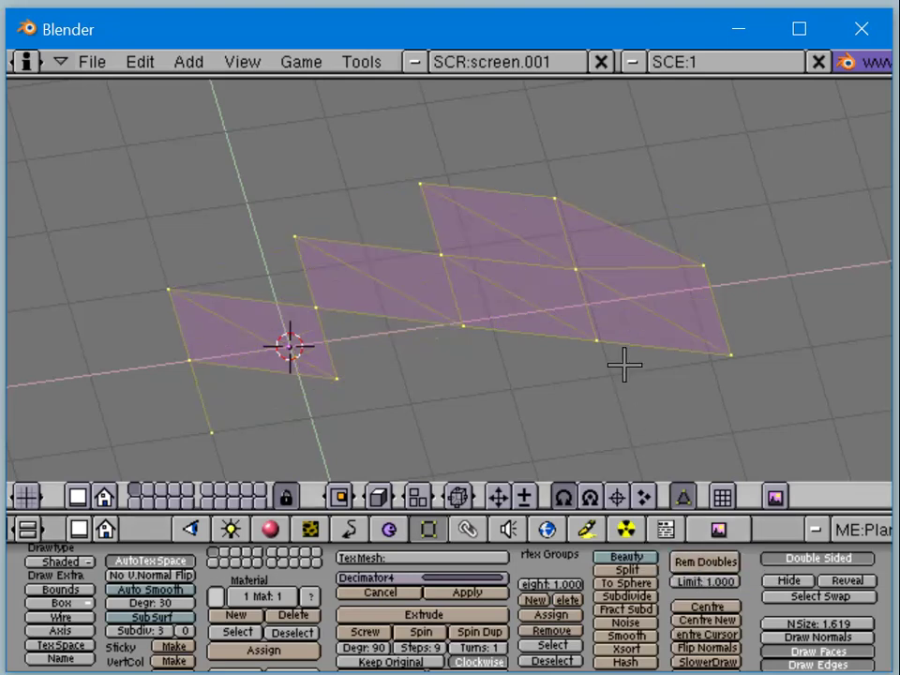
{"action": "key", "text": "Tab"}
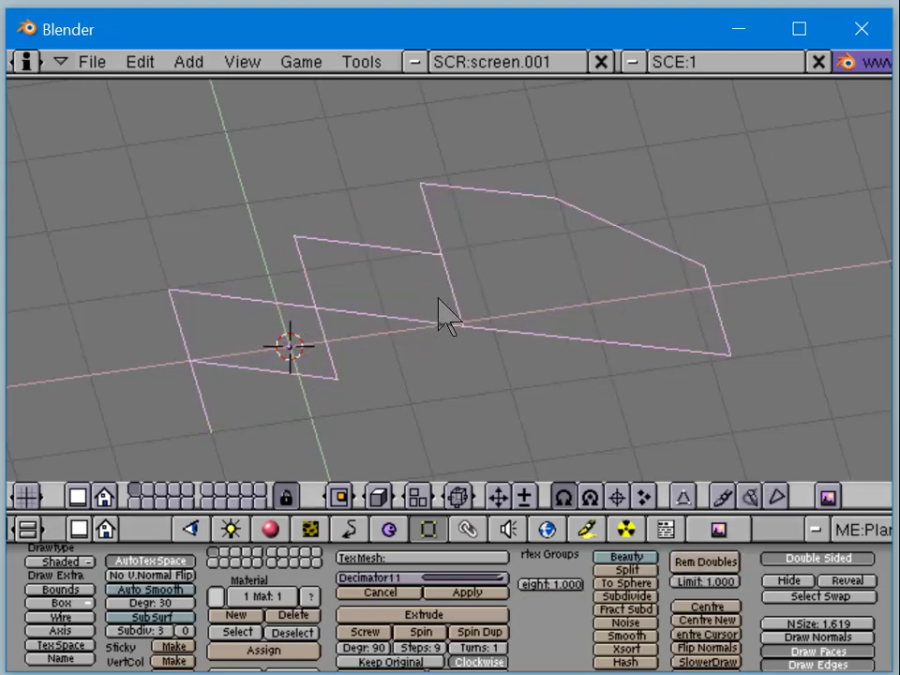
Step: Orbit to a side view, toggle Edit Mode, and drag the top header down to reveal User Preferences
{"action": "mouse_move", "coordinate": [446, 315]}
{"action": "middle_mouse_down"}
{"action": "mouse_move", "coordinate": [504, 227]}
{"action": "mouse_move", "coordinate": [501, 280]}
{"action": "mouse_move", "coordinate": [452, 341]}
{"action": "mouse_move", "coordinate": [397, 372]}
{"action": "mouse_move", "coordinate": [446, 315]}
{"action": "middle_mouse_up"}
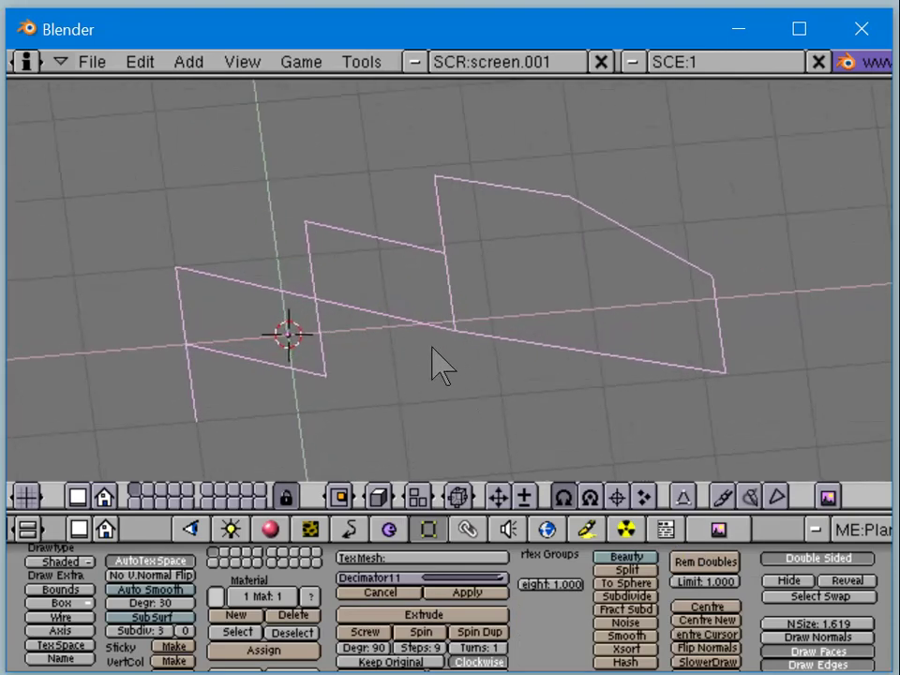
{"action": "mouse_move", "coordinate": [412, 375]}
{"action": "middle_mouse_down"}
{"action": "mouse_move", "coordinate": [459, 432]}
{"action": "mouse_move", "coordinate": [633, 411]}
{"action": "mouse_move", "coordinate": [585, 385]}
{"action": "mouse_move", "coordinate": [370, 347]}
{"action": "mouse_move", "coordinate": [375, 291]}
{"action": "mouse_move", "coordinate": [420, 382]}
{"action": "middle_mouse_up"}
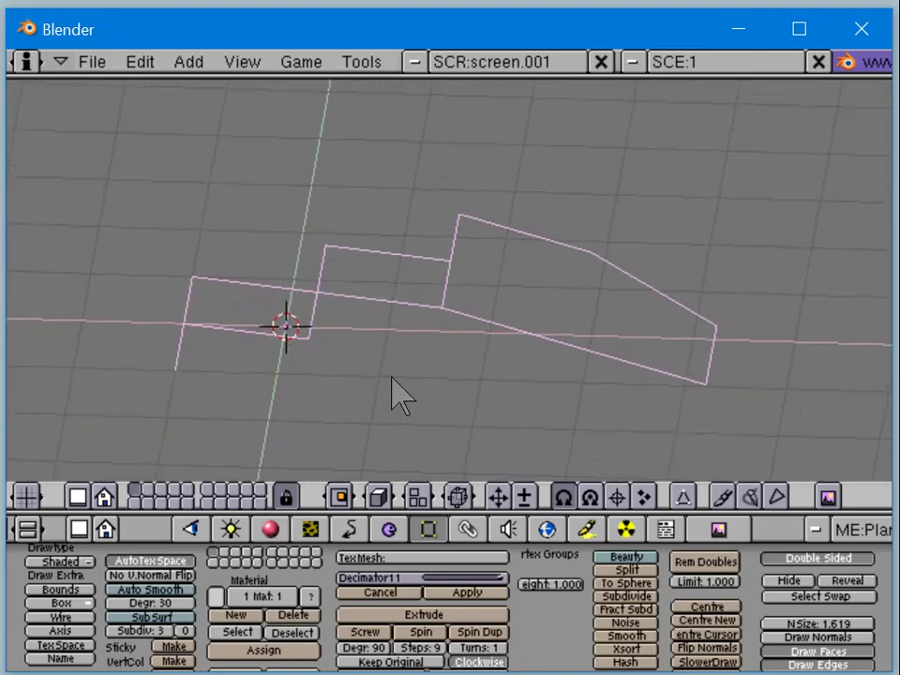
{"action": "key", "text": "Tab"}
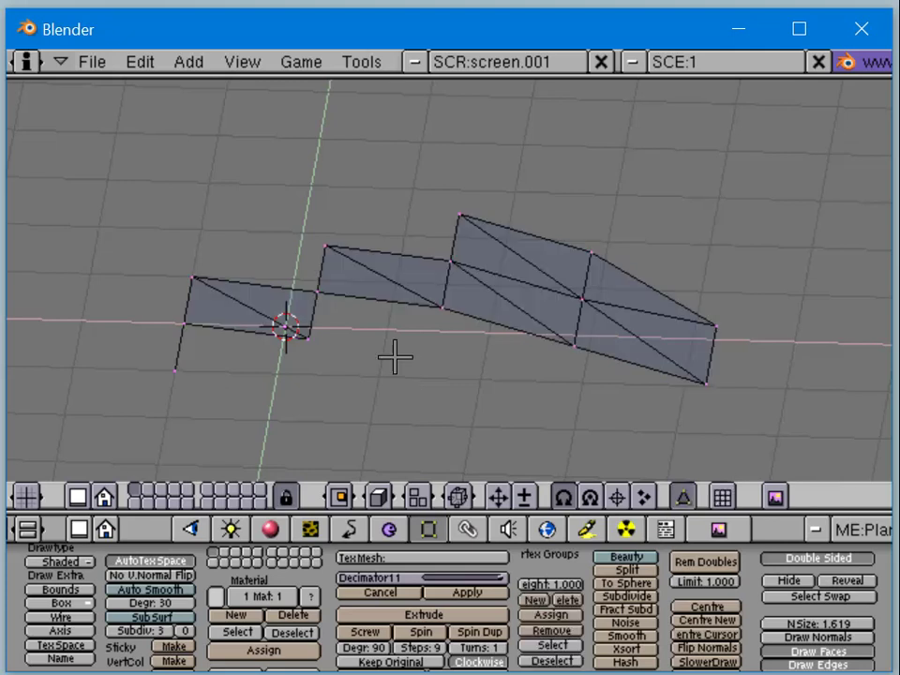
{"action": "key", "text": "a"}
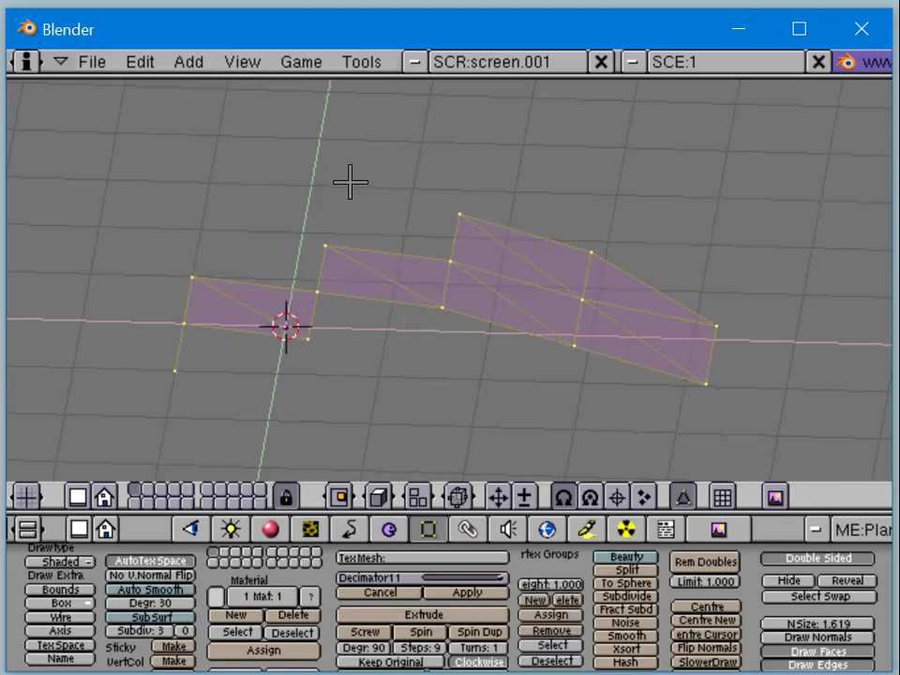
{"action": "key", "text": "Tab"}
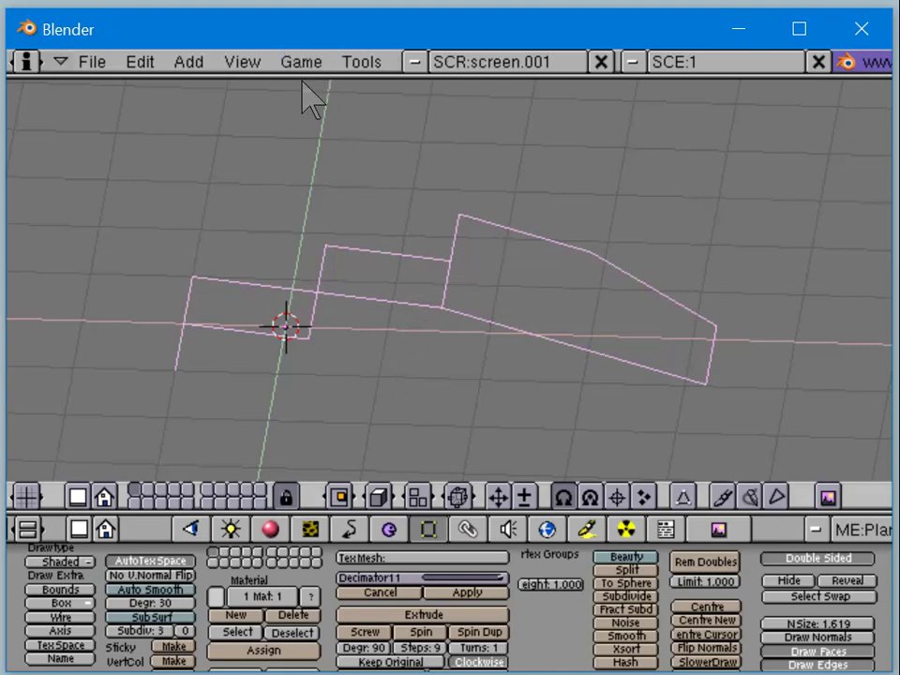
{"action": "left_click_drag", "start_coordinate": [302, 81], "coordinate": [286, 225]}
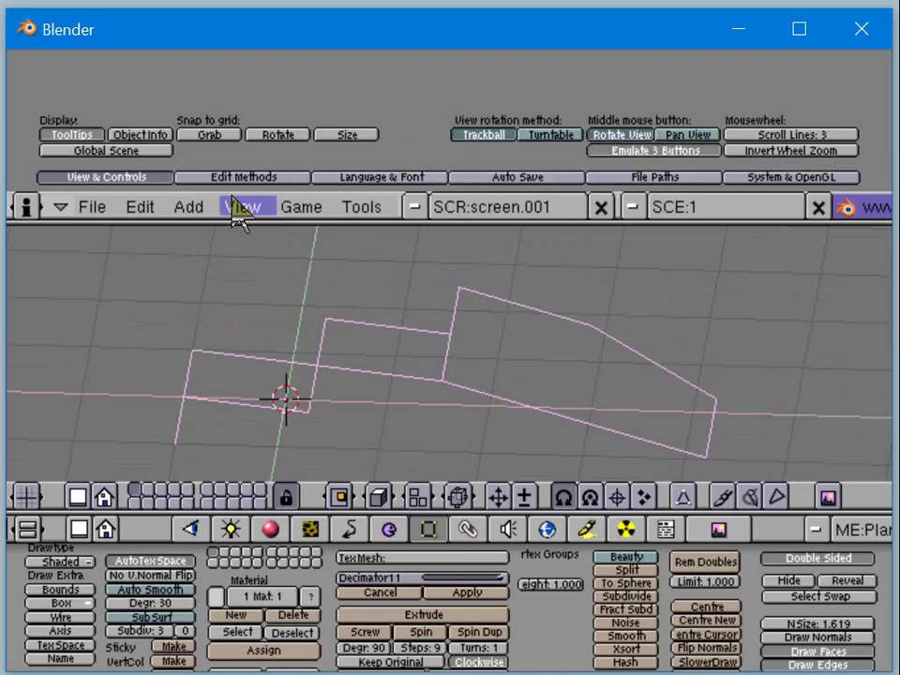
Step: Browse the Language & Font, Auto Save, File Paths and System & OpenGL preference pages, ending on Edit Methods
{"action": "left_click", "coordinate": [245, 178]}
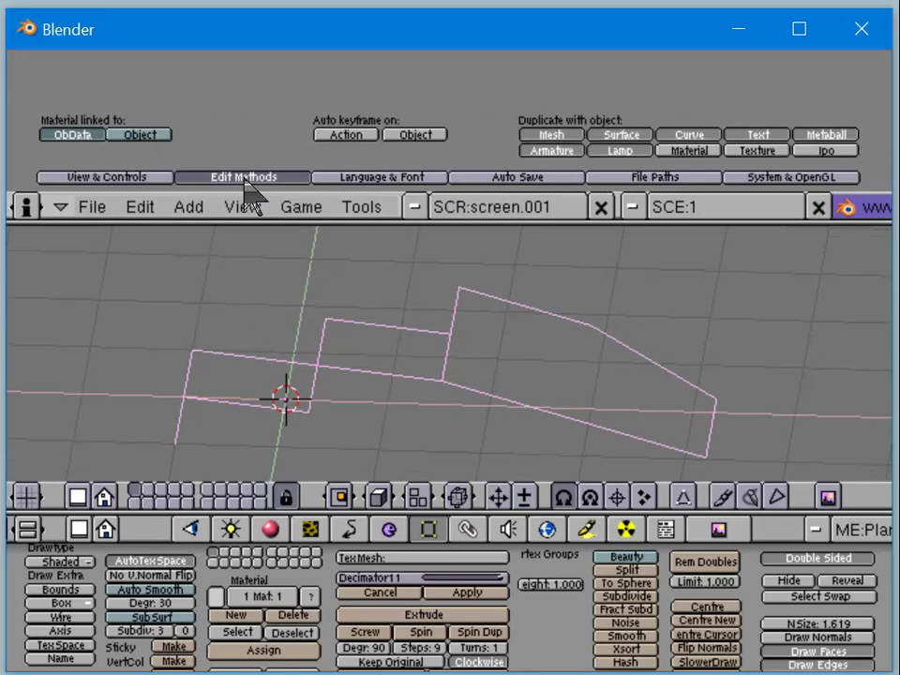
{"action": "left_click", "coordinate": [370, 180]}
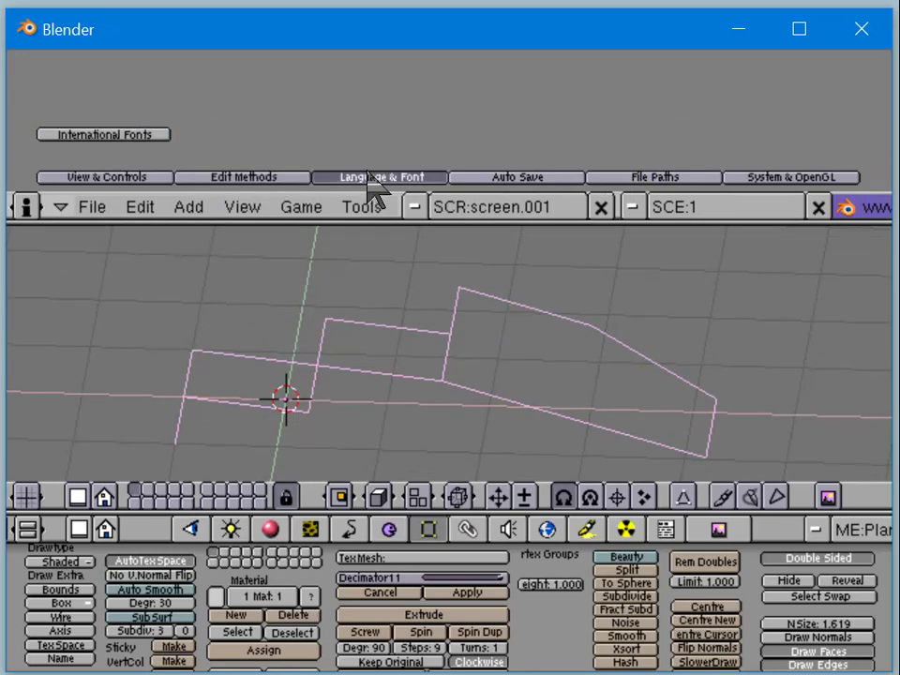
{"action": "left_click", "coordinate": [472, 180]}
{"action": "left_click", "coordinate": [638, 180]}
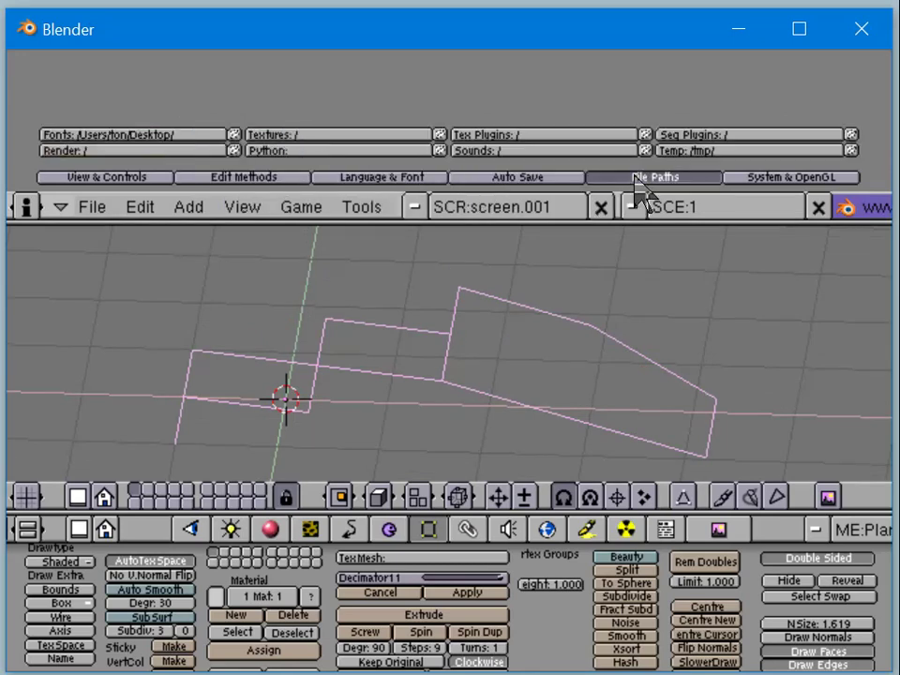
{"action": "left_click", "coordinate": [782, 178]}
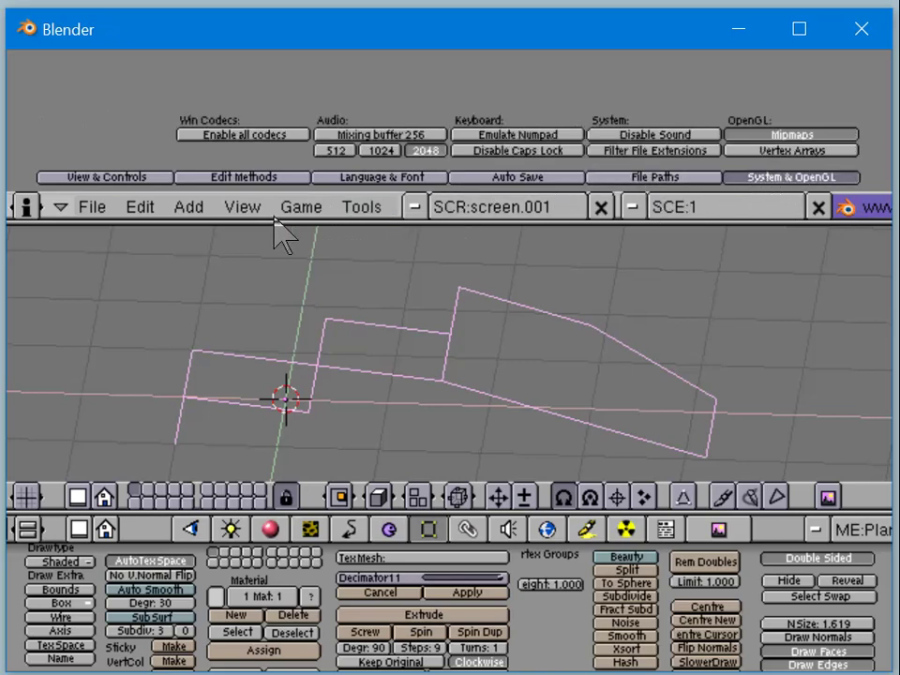
{"action": "left_click", "coordinate": [79, 179]}
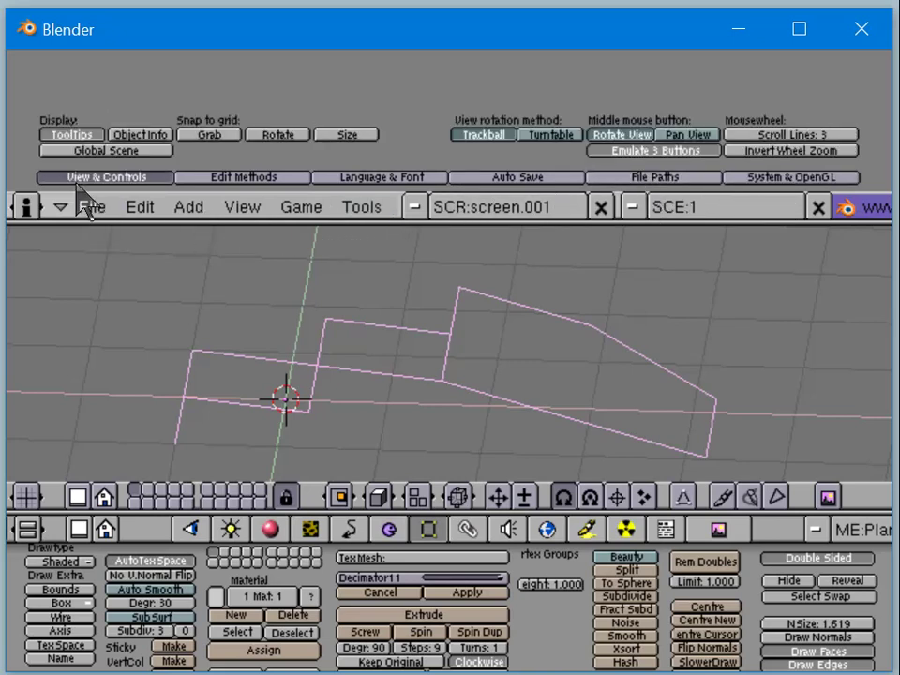
{"action": "left_click", "coordinate": [757, 178]}
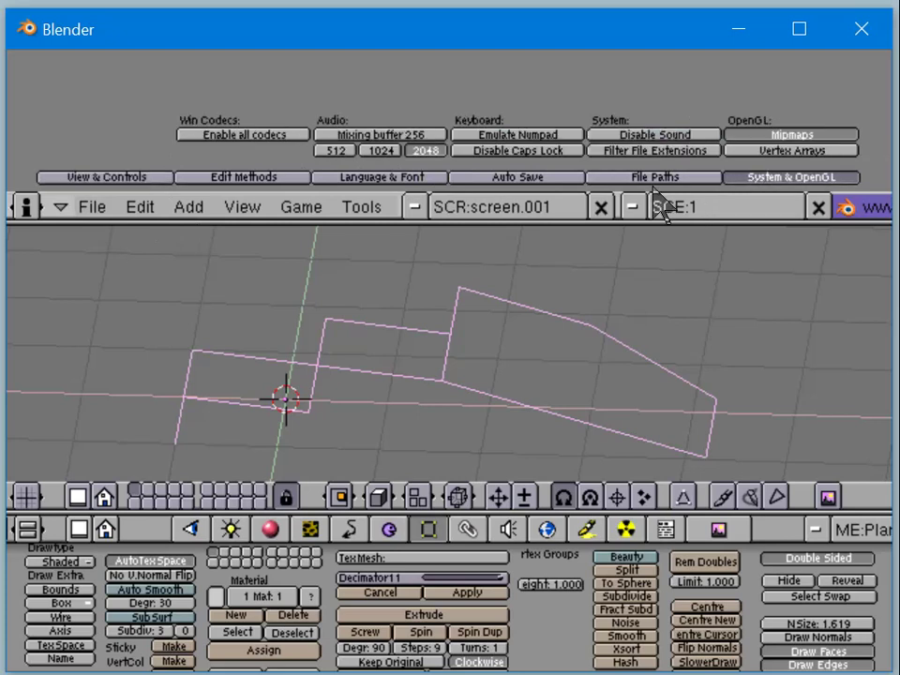
{"action": "left_click", "coordinate": [653, 178]}
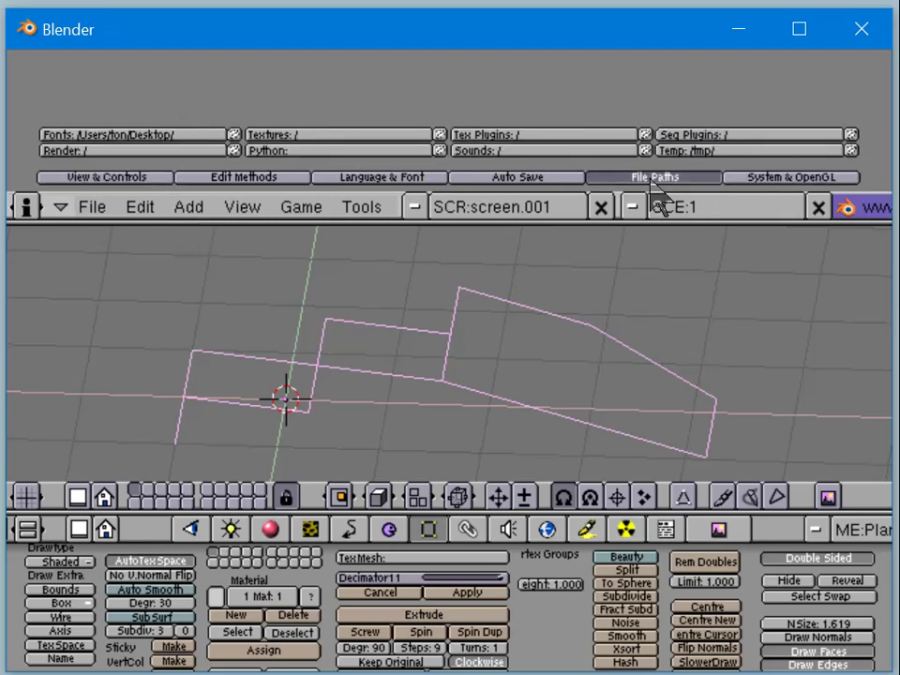
{"action": "left_click", "coordinate": [521, 176]}
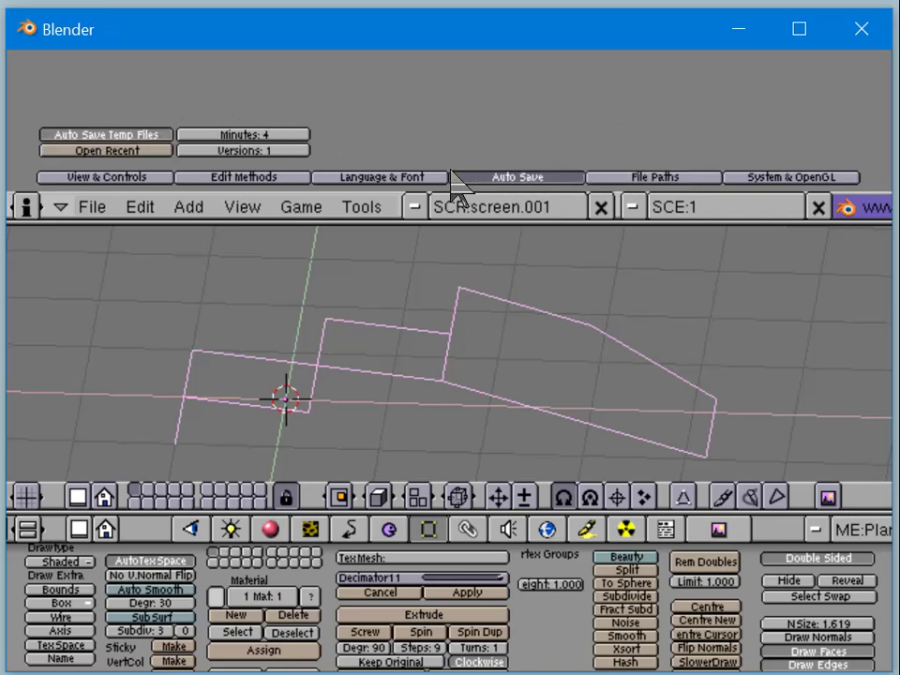
{"action": "left_click", "coordinate": [333, 177]}
{"action": "left_click", "coordinate": [283, 178]}
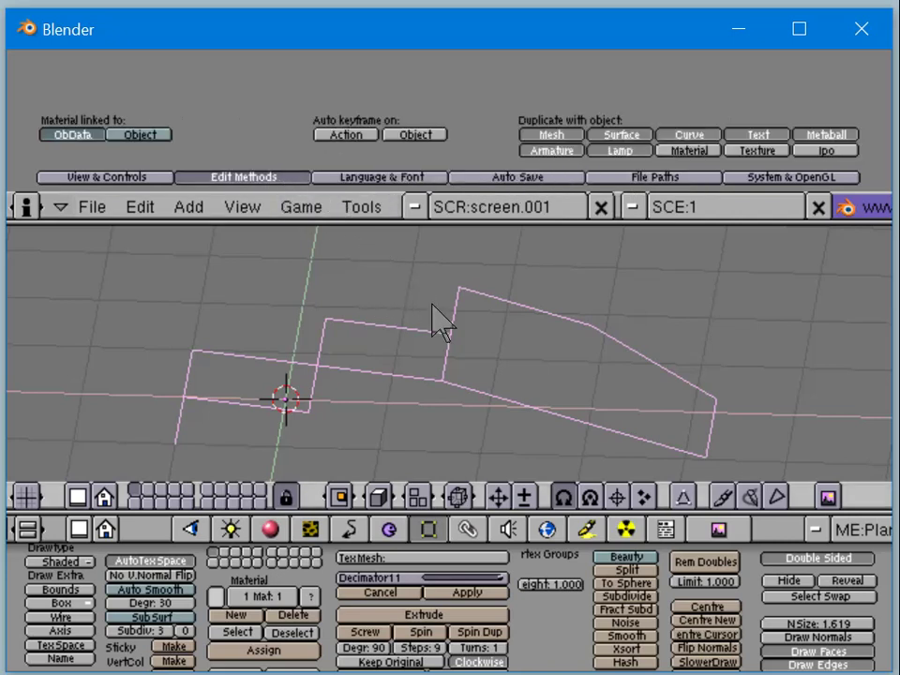
Step: Look through the World and view property panels, then return to the mesh Editing buttons
{"action": "left_click", "coordinate": [546, 529]}
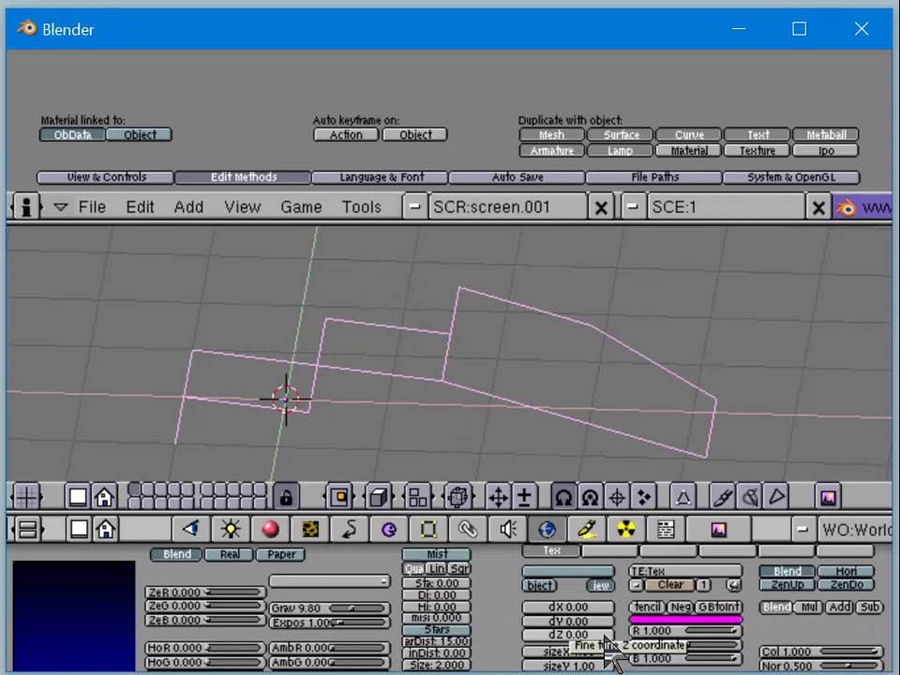
{"action": "scroll", "coordinate": [600, 660], "scroll_direction": "up", "scroll_amount": 1}
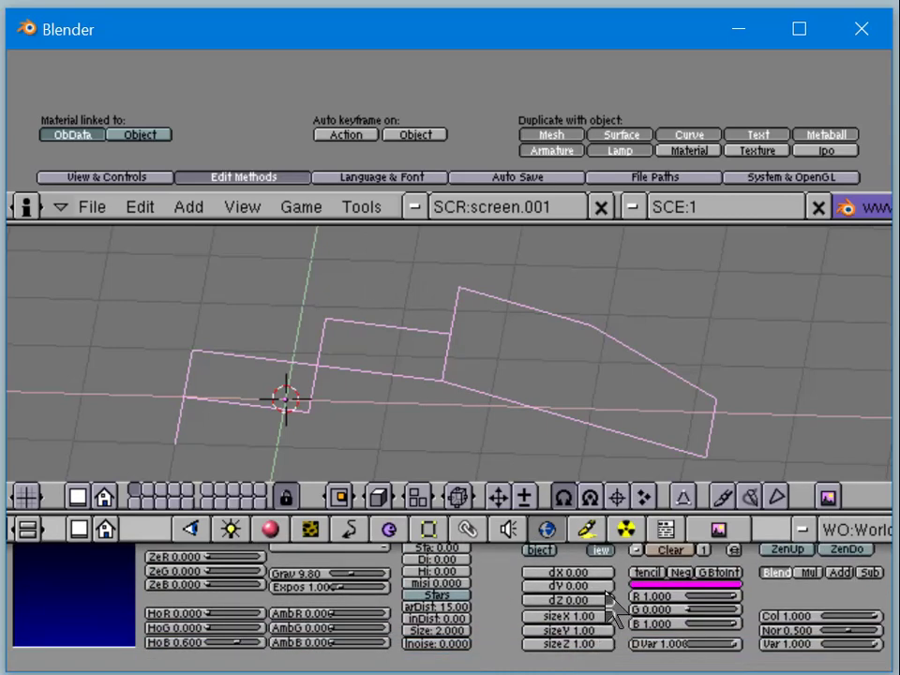
{"action": "scroll", "coordinate": [604, 641], "scroll_direction": "down", "scroll_amount": 1}
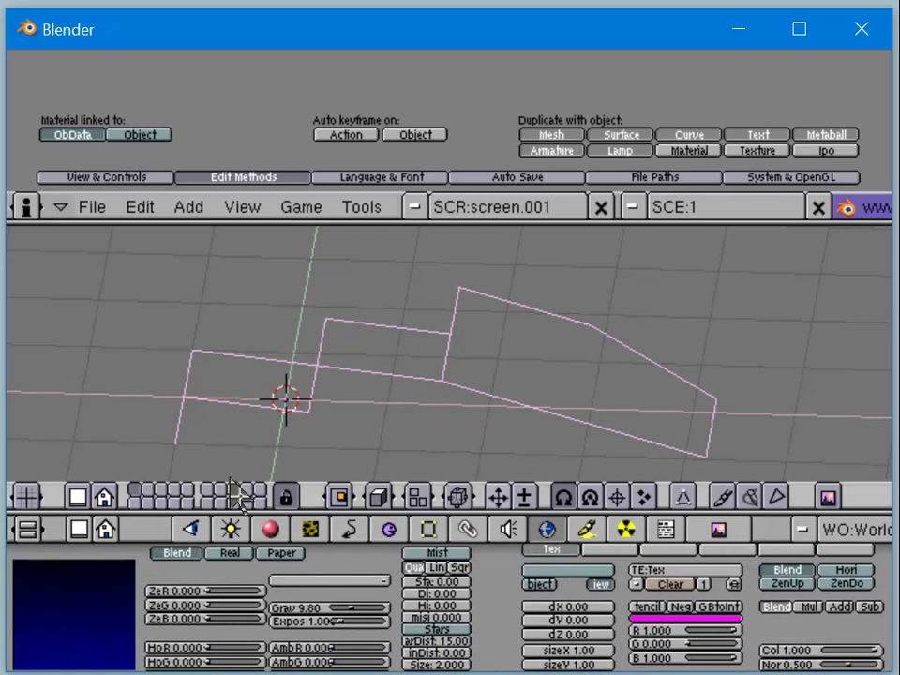
{"action": "left_click", "coordinate": [191, 531]}
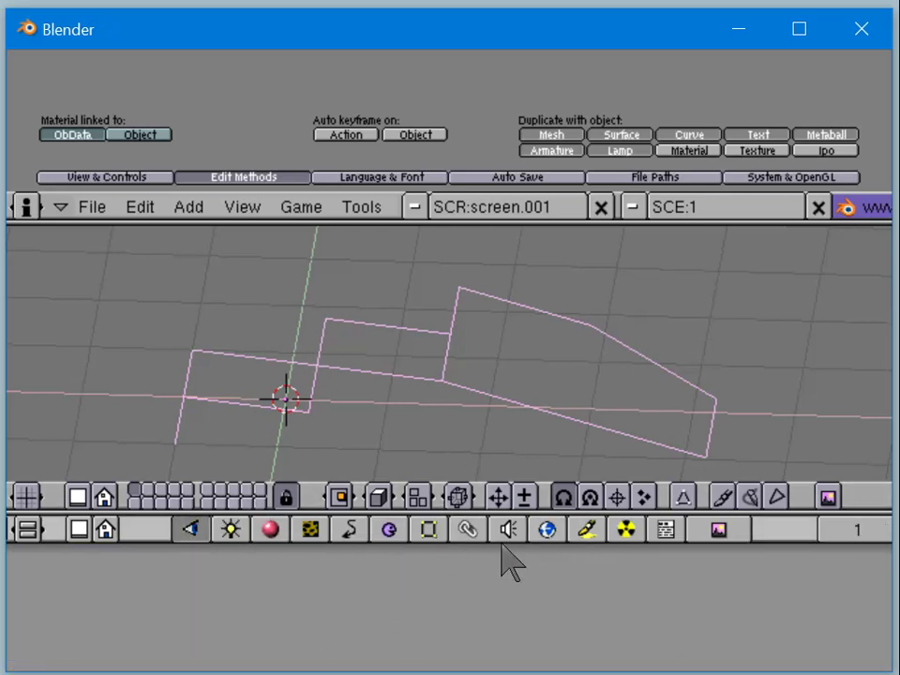
{"action": "left_click", "coordinate": [428, 529]}
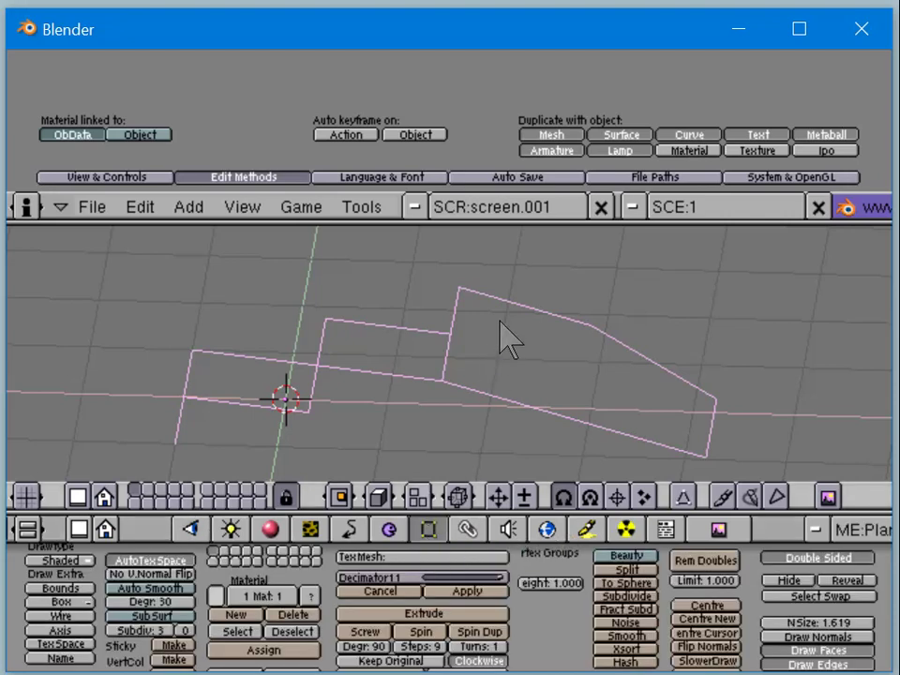
Step: Place the 3D cursor in empty space left of the zigzag mesh
{"action": "left_click", "coordinate": [360, 210]}
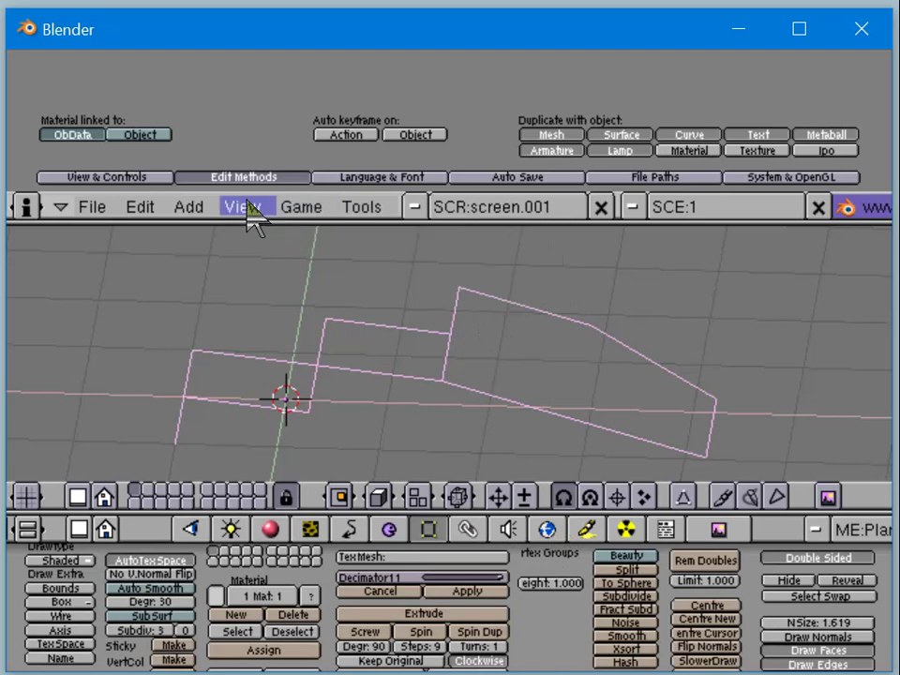
{"action": "left_click", "coordinate": [101, 211]}
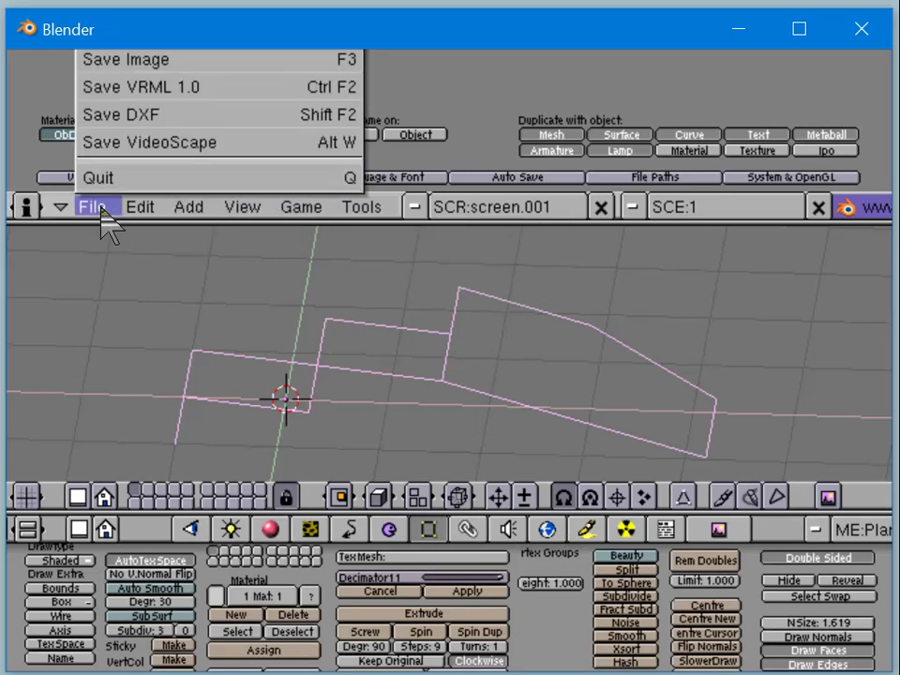
{"action": "left_click", "coordinate": [139, 326]}
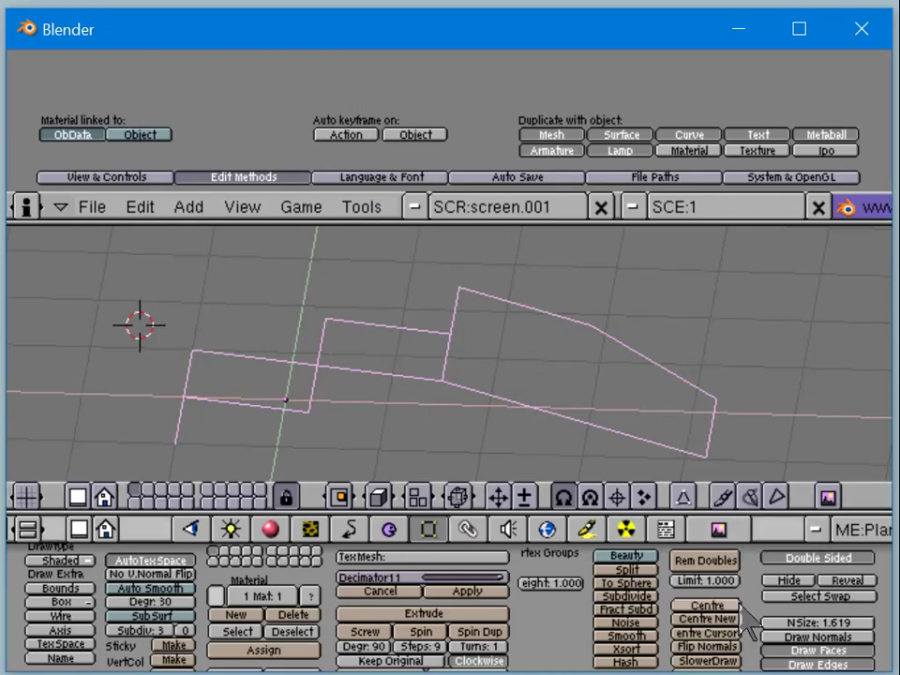
Step: Select all of the folded plane's vertices in Edit Mode and centre them on the origin
{"action": "scroll", "coordinate": [749, 614], "scroll_direction": "down", "scroll_amount": 1}
{"action": "scroll", "coordinate": [750, 614], "scroll_direction": "down", "scroll_amount": 3}
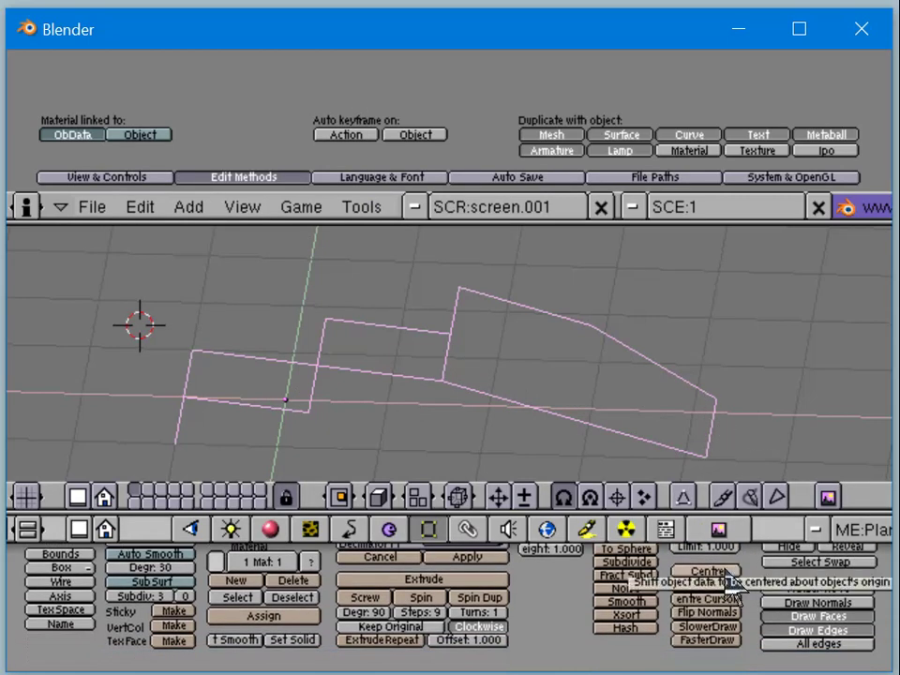
{"action": "key", "text": "Tab"}
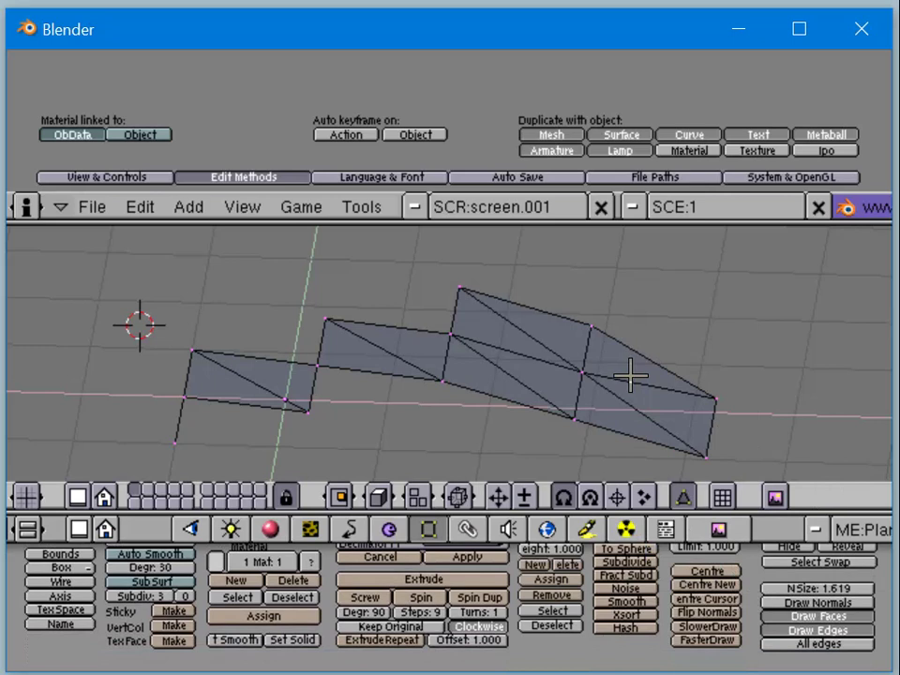
{"action": "key", "text": "a"}
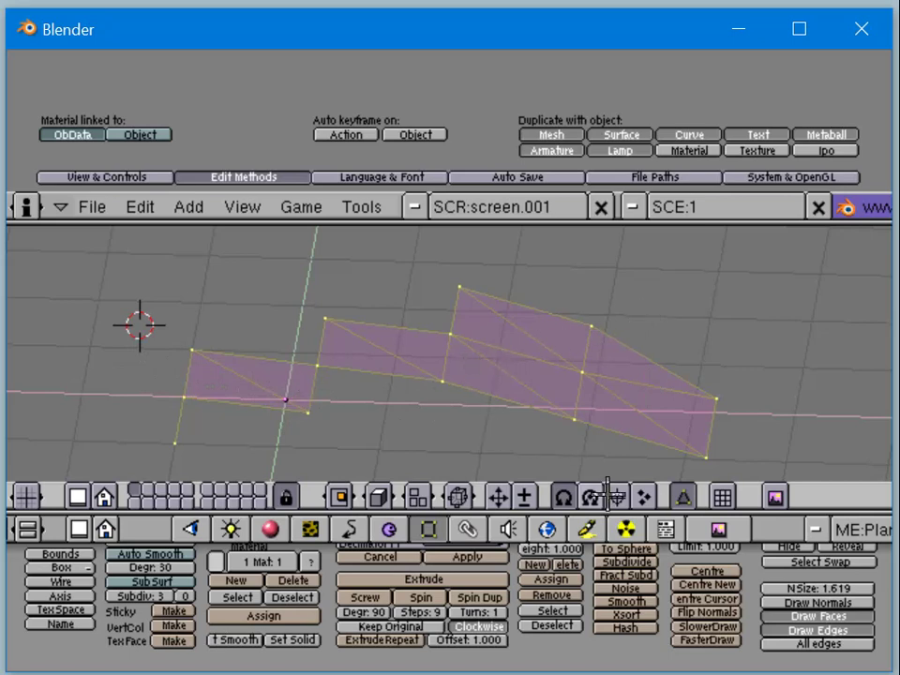
{"action": "left_click", "coordinate": [701, 572]}
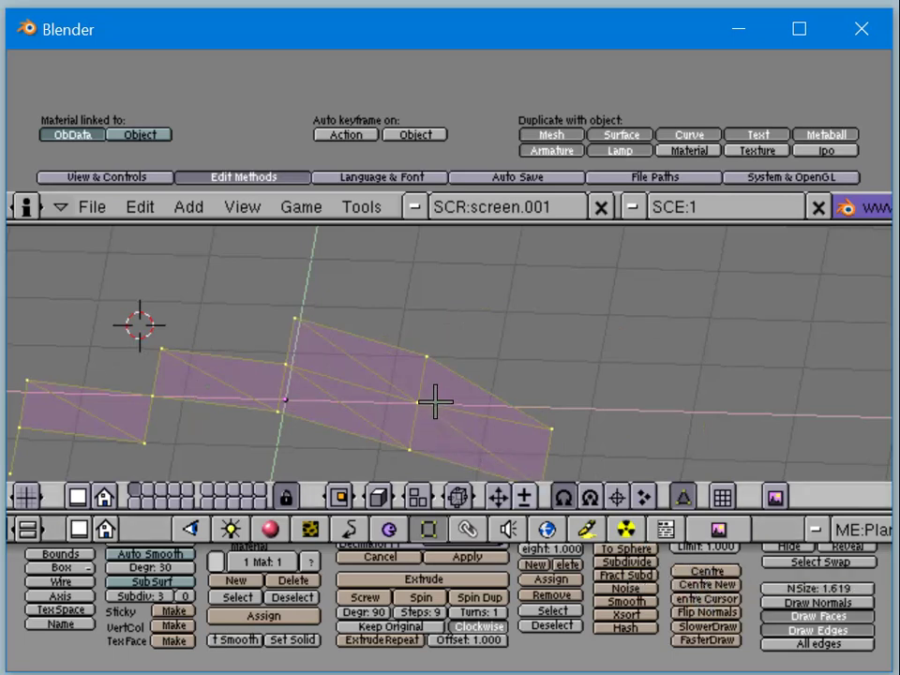
Step: Switch to solid shading and move the whole mesh up and to the right
{"action": "key", "text": "z"}
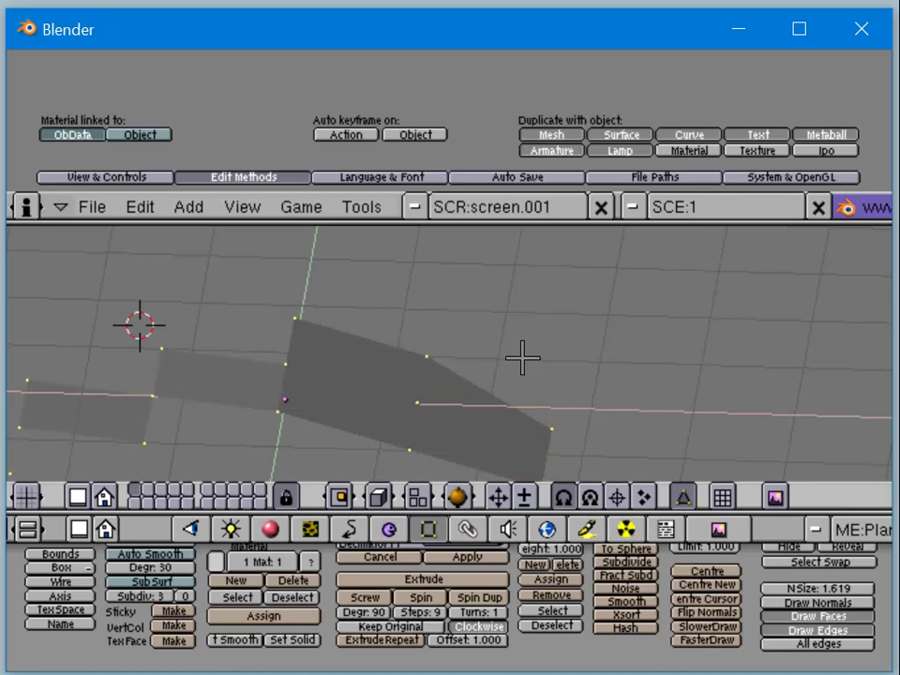
{"action": "key", "text": "g"}
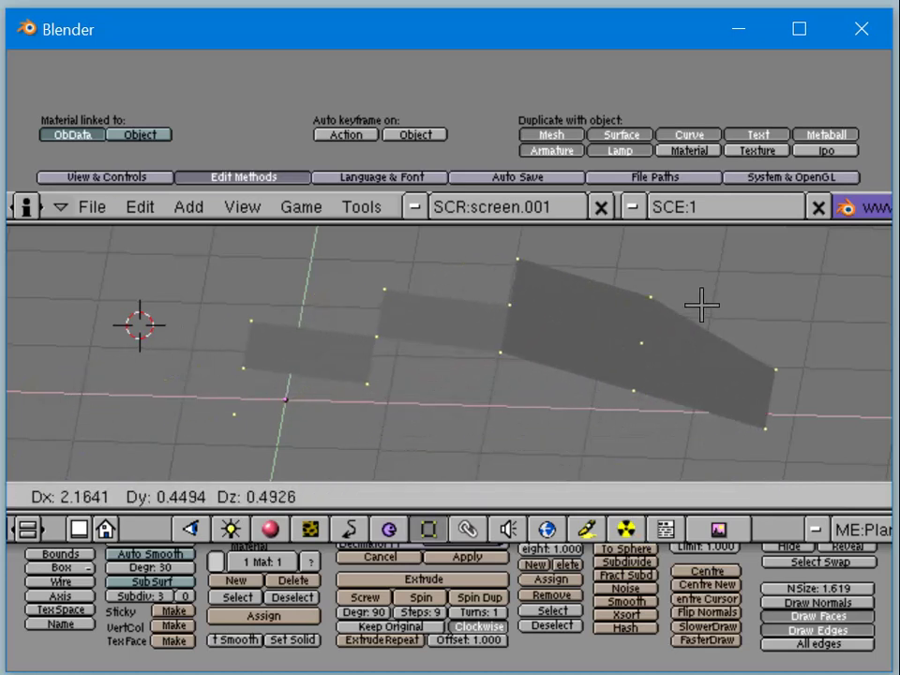
{"action": "left_click", "coordinate": [699, 309]}
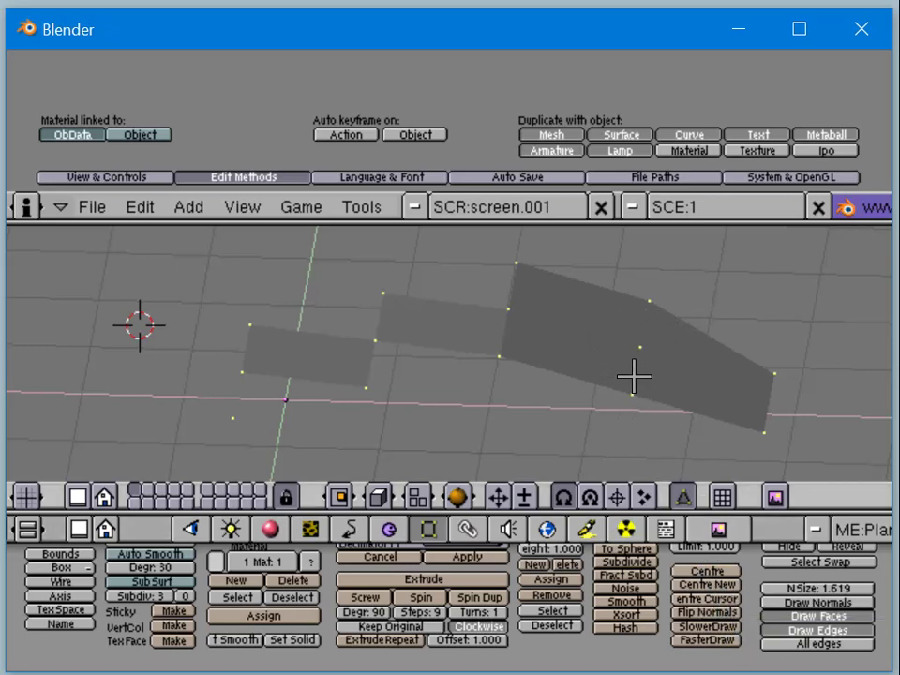
Step: Snap the 3D cursor to the selected mesh and return to wireframe display
{"action": "key", "text": "shift+s"}
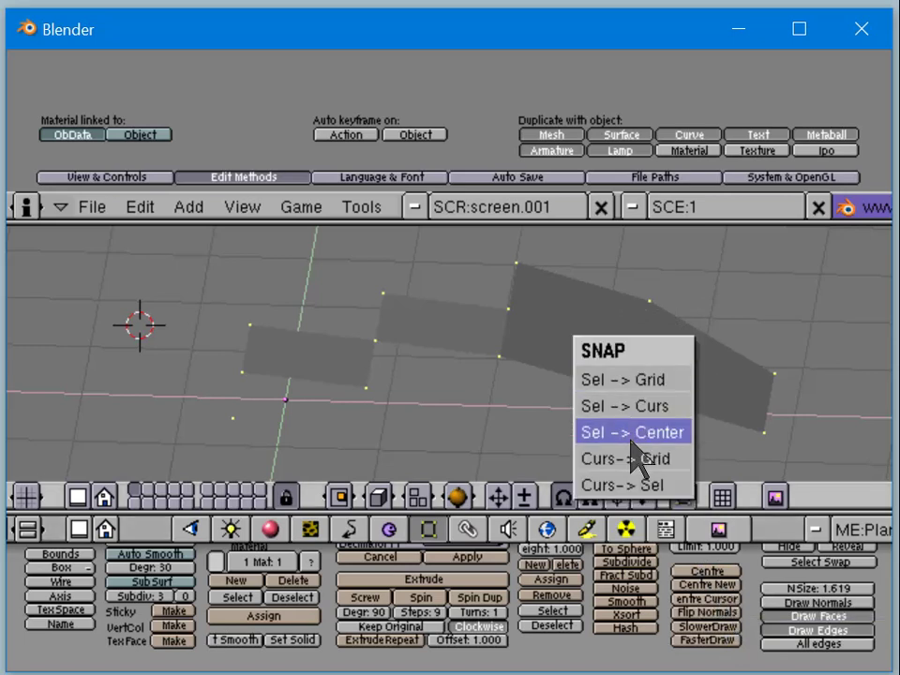
{"action": "left_click", "coordinate": [634, 482]}
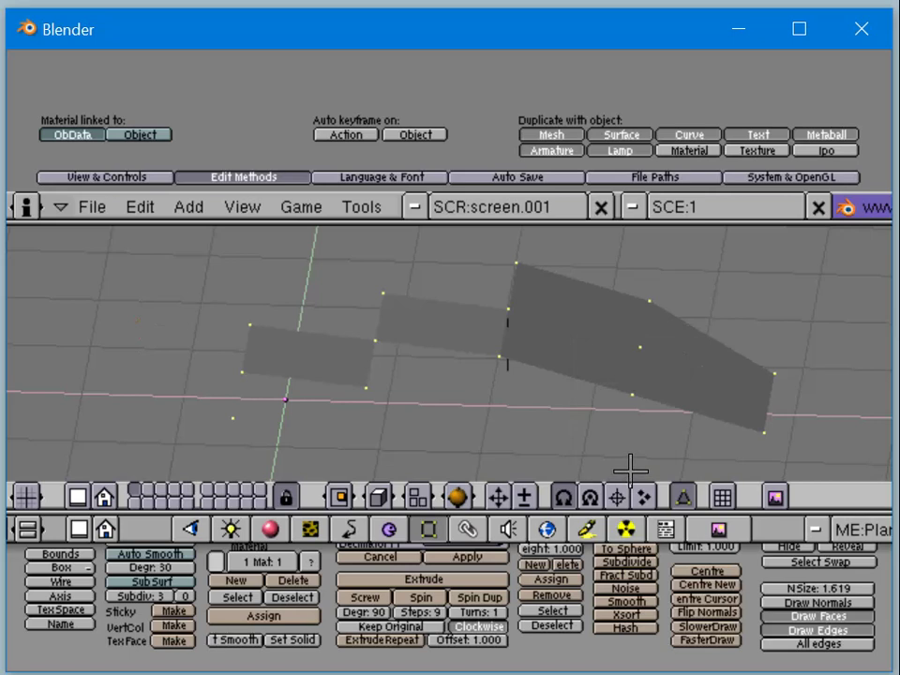
{"action": "key", "text": "z"}
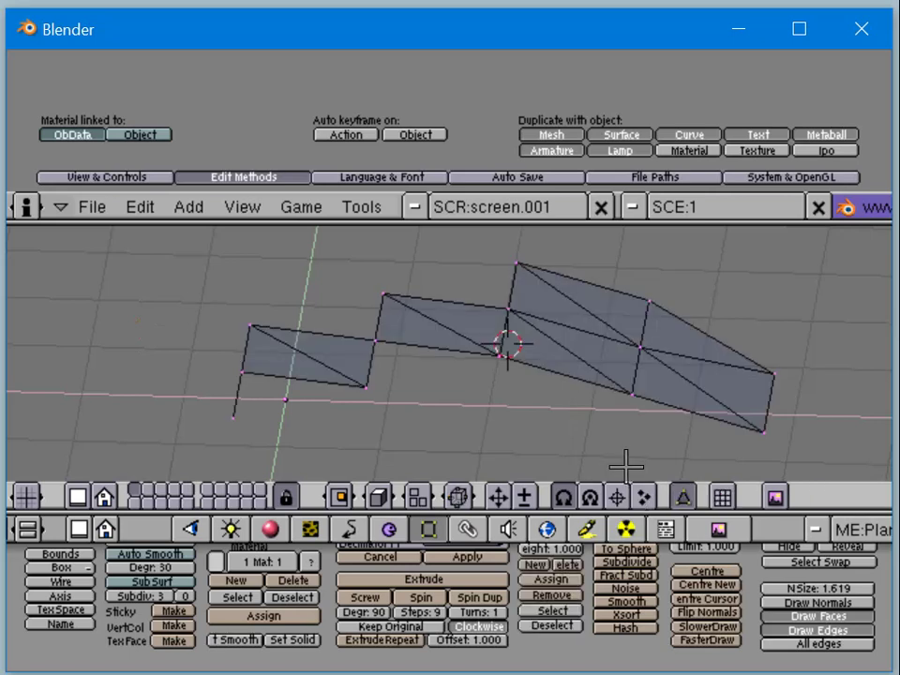
Step: Set the object's centre to the 3D cursor from Object Mode, then orbit the view lower
{"action": "key", "text": "Tab"}
{"action": "key", "text": "Tab"}
{"action": "left_click", "coordinate": [708, 602]}
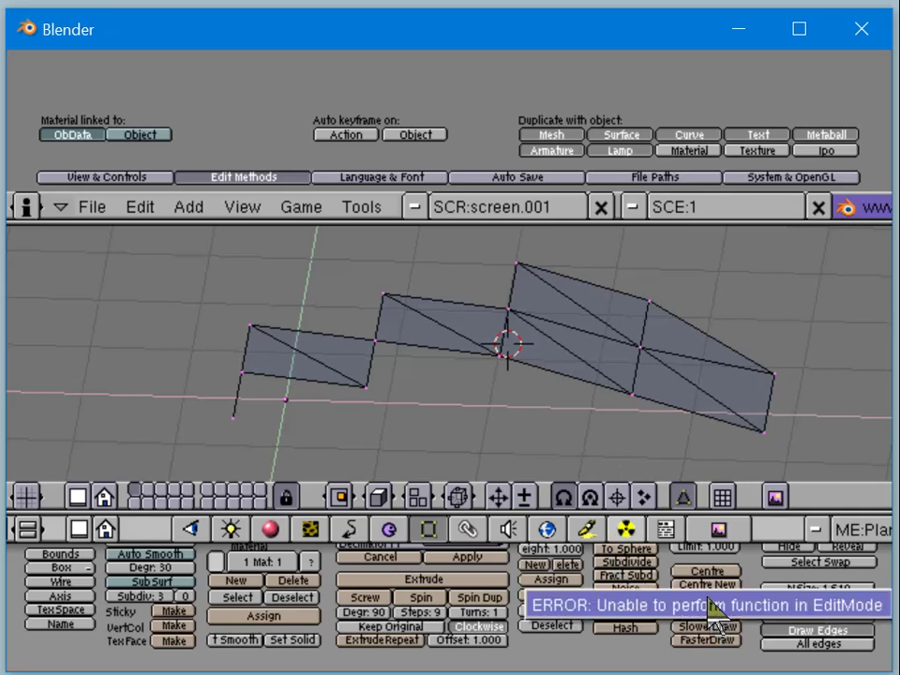
{"action": "key", "text": "Tab"}
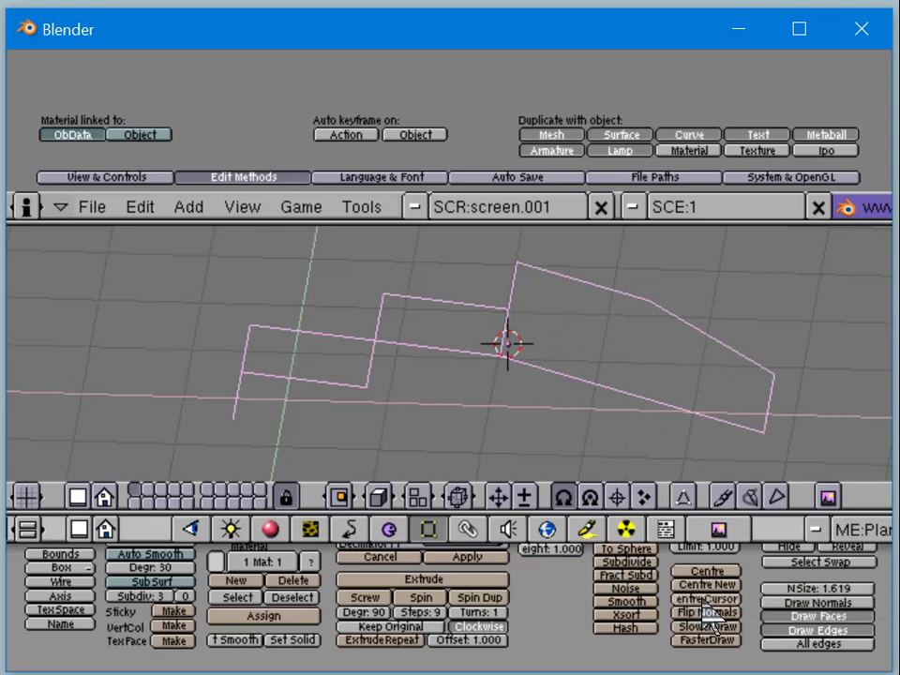
{"action": "key", "text": "Tab"}
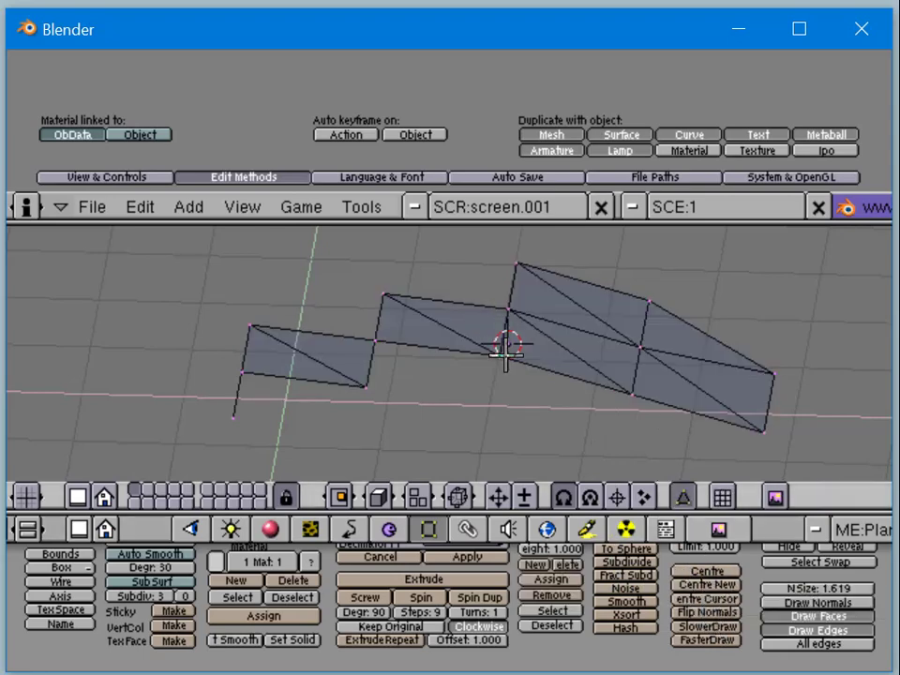
{"action": "mouse_move", "coordinate": [504, 354]}
{"action": "middle_mouse_down"}
{"action": "mouse_move", "coordinate": [548, 256]}
{"action": "mouse_move", "coordinate": [497, 356]}
{"action": "middle_mouse_up"}
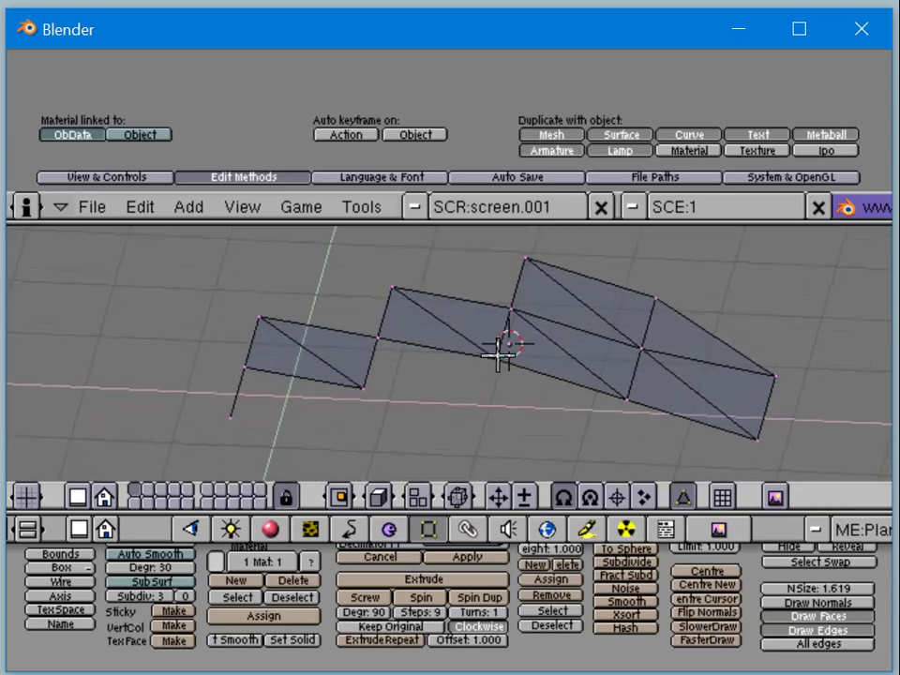
{"action": "key", "text": "Tab"}
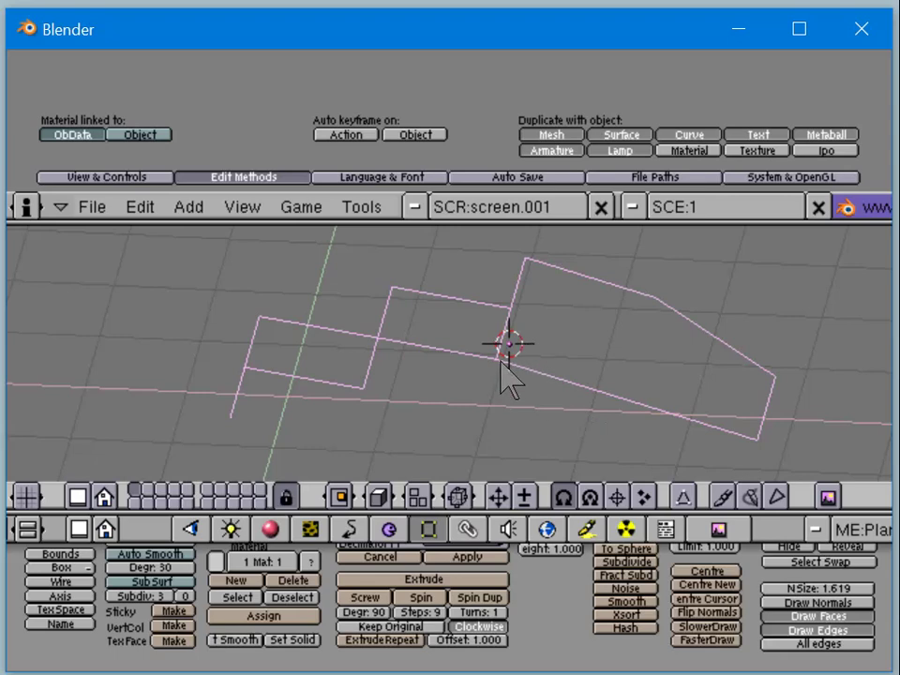
{"action": "mouse_move", "coordinate": [510, 368]}
{"action": "middle_mouse_down"}
{"action": "mouse_move", "coordinate": [574, 310]}
{"action": "mouse_move", "coordinate": [504, 366]}
{"action": "middle_mouse_up"}
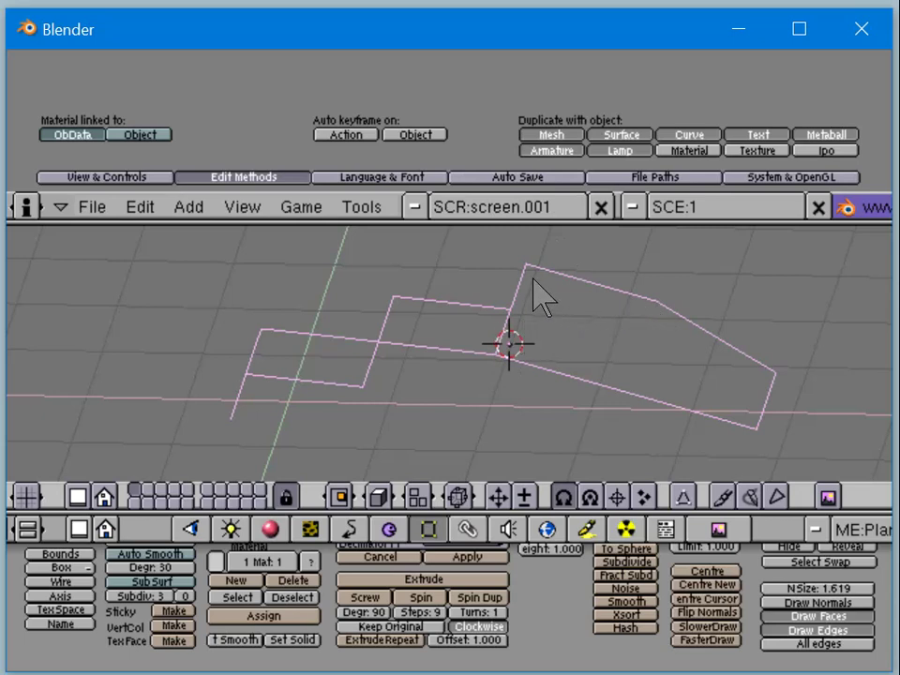
Step: Select the mesh's two right-end vertices and snap the 3D cursor to them
{"action": "key", "text": "Tab"}
{"action": "right_click", "coordinate": [759, 342]}
{"action": "right_click", "coordinate": [763, 432], "text": "shift"}
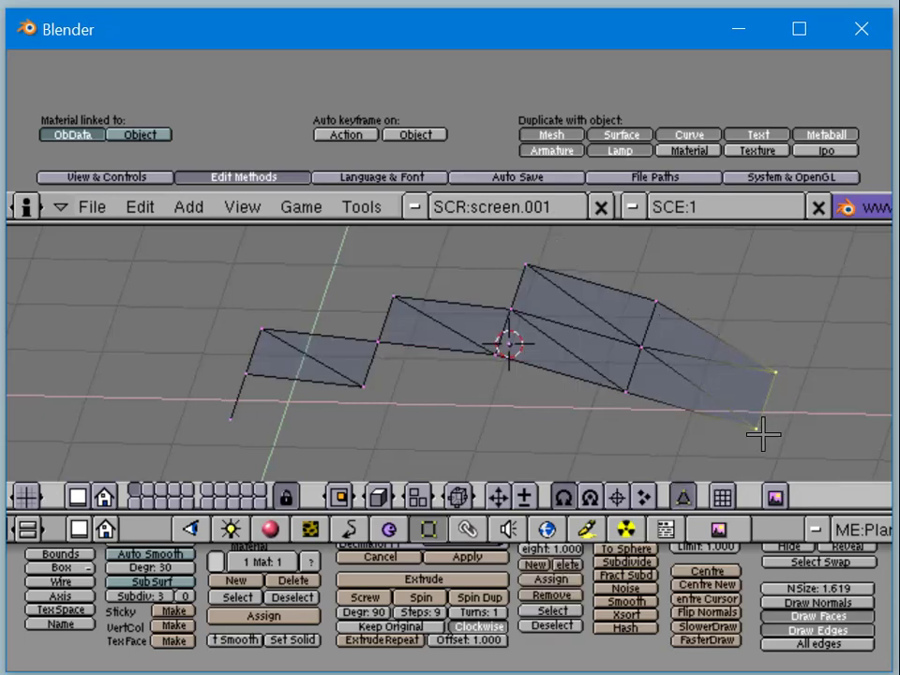
{"action": "key", "text": "shift+s"}
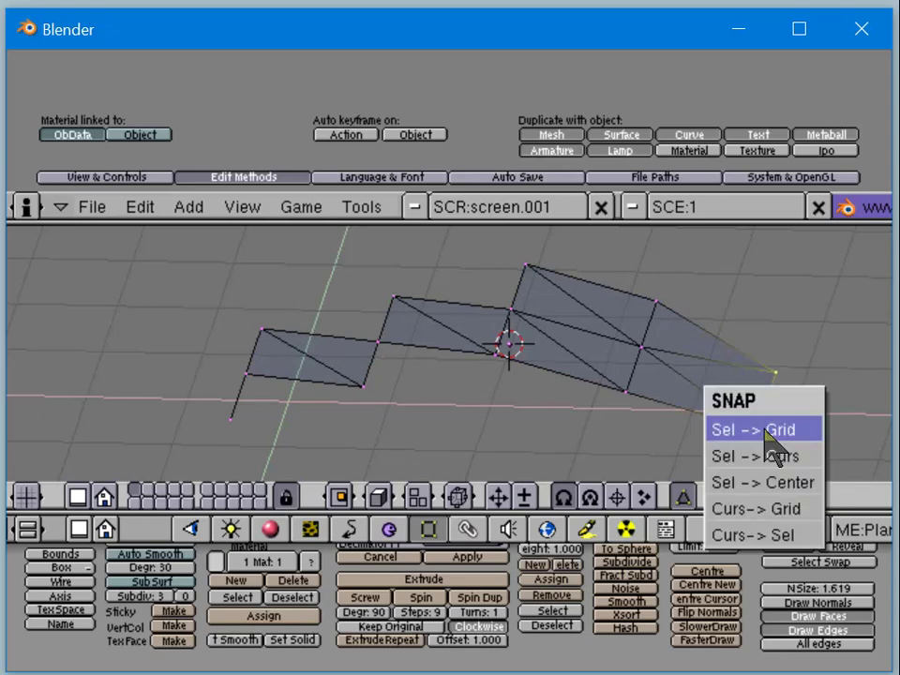
{"action": "left_click", "coordinate": [768, 534]}
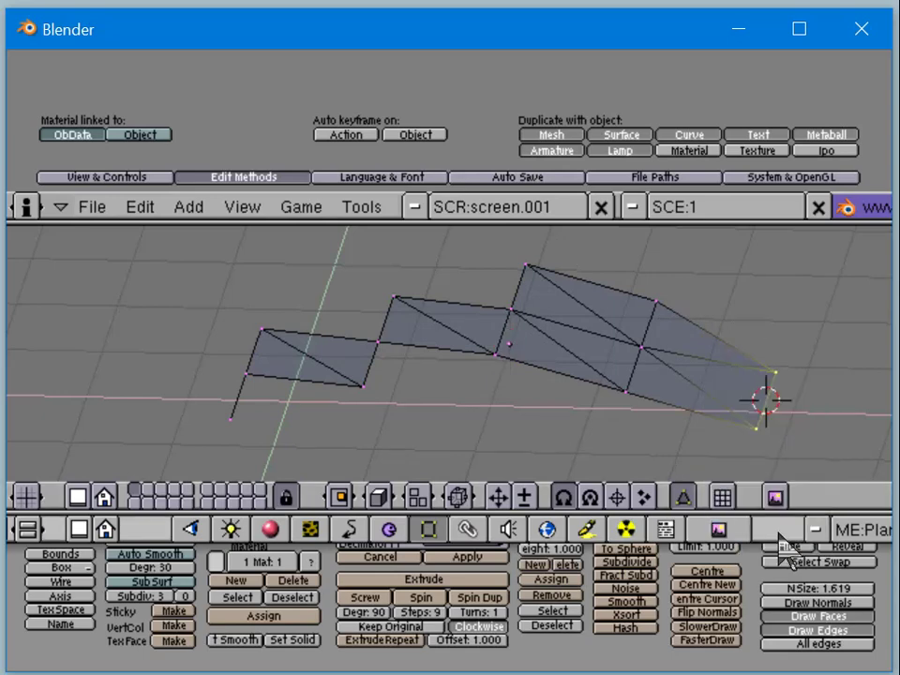
{"action": "key", "text": "Tab"}
{"action": "key", "text": "space"}
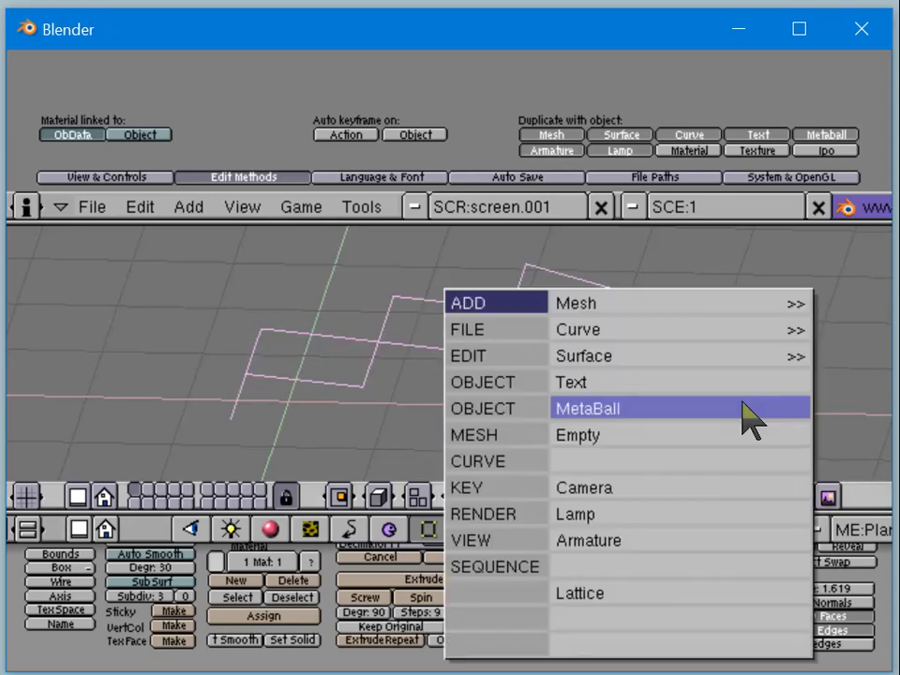
{"action": "left_click", "coordinate": [736, 439]}
{"action": "key", "text": "s"}
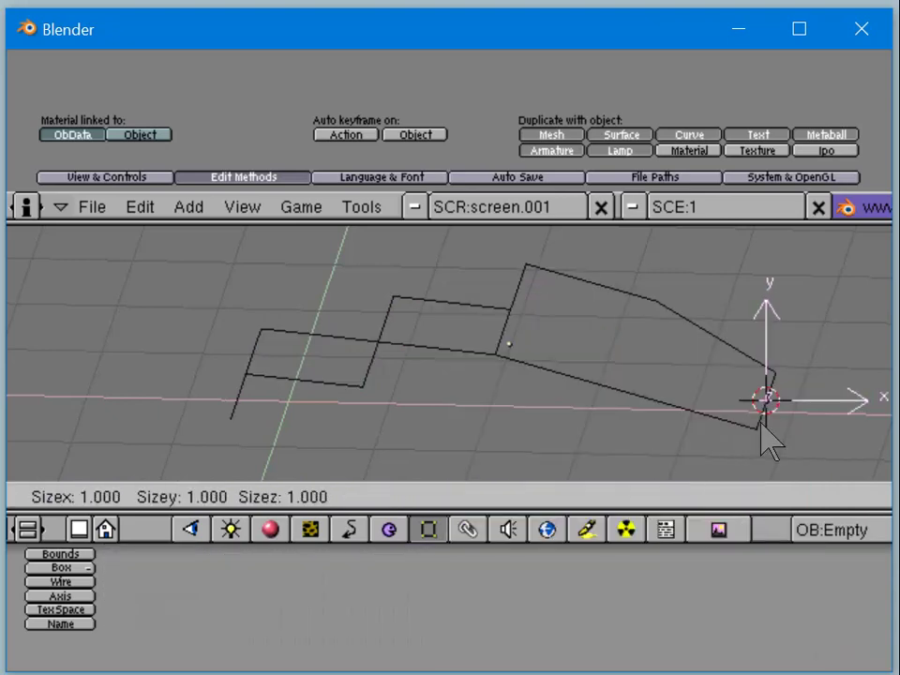
{"action": "left_click", "coordinate": [773, 440]}
{"action": "right_click", "coordinate": [761, 384]}
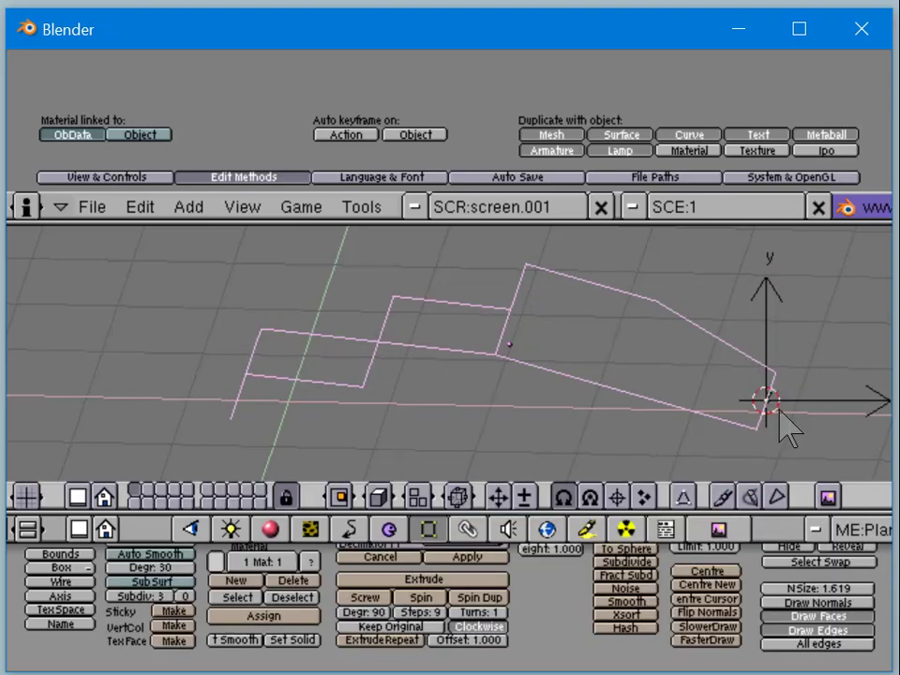
{"action": "right_click", "coordinate": [776, 410], "text": "shift"}
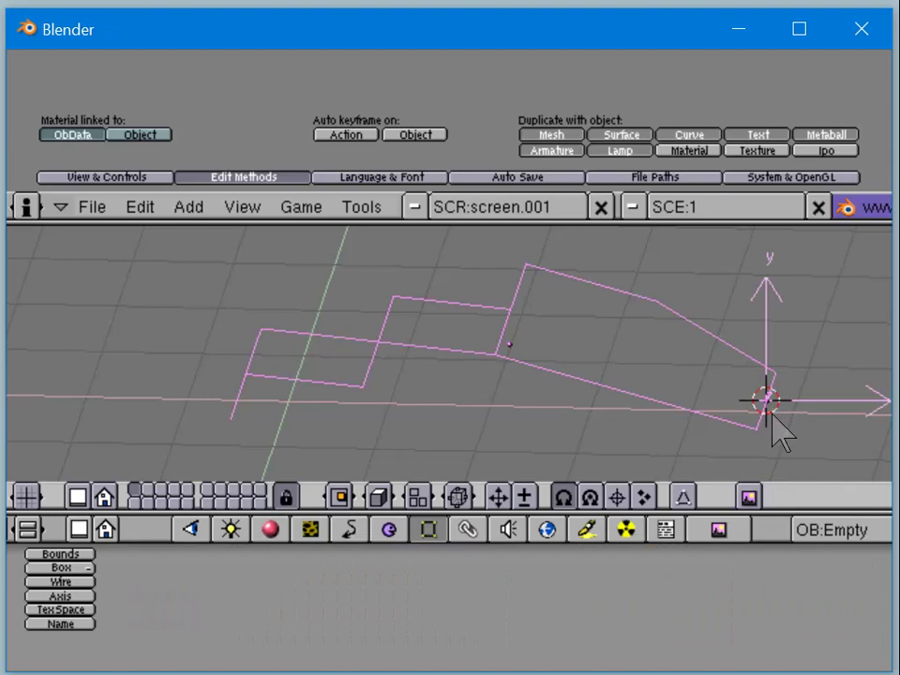
{"action": "key", "text": "ctrl+p"}
{"action": "left_click", "coordinate": [775, 418]}
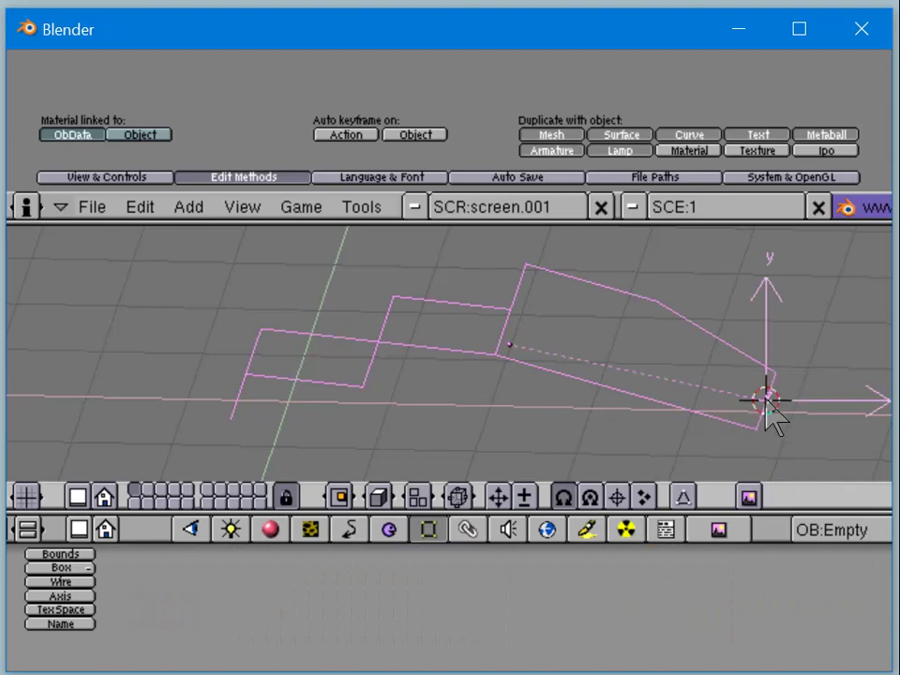
{"action": "right_click", "coordinate": [797, 411]}
{"action": "right_click", "coordinate": [797, 411]}
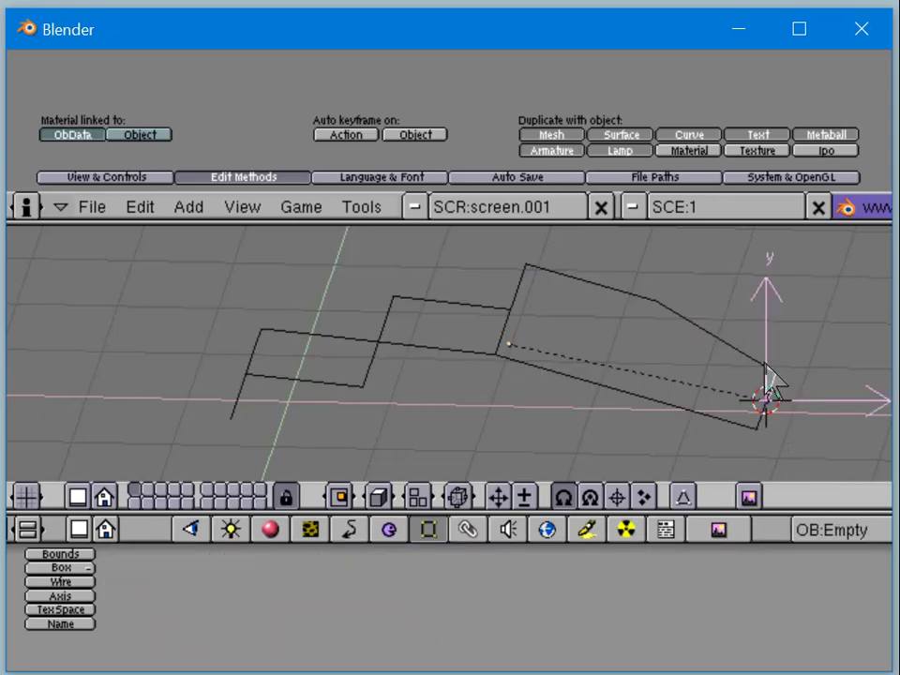
{"action": "right_click", "coordinate": [767, 375]}
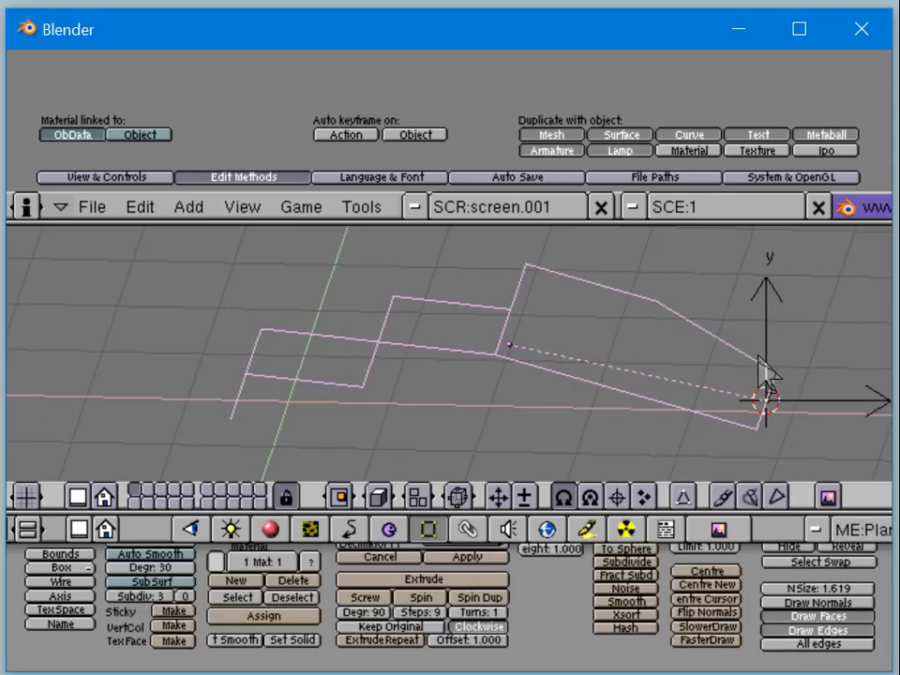
{"action": "right_click", "coordinate": [799, 405]}
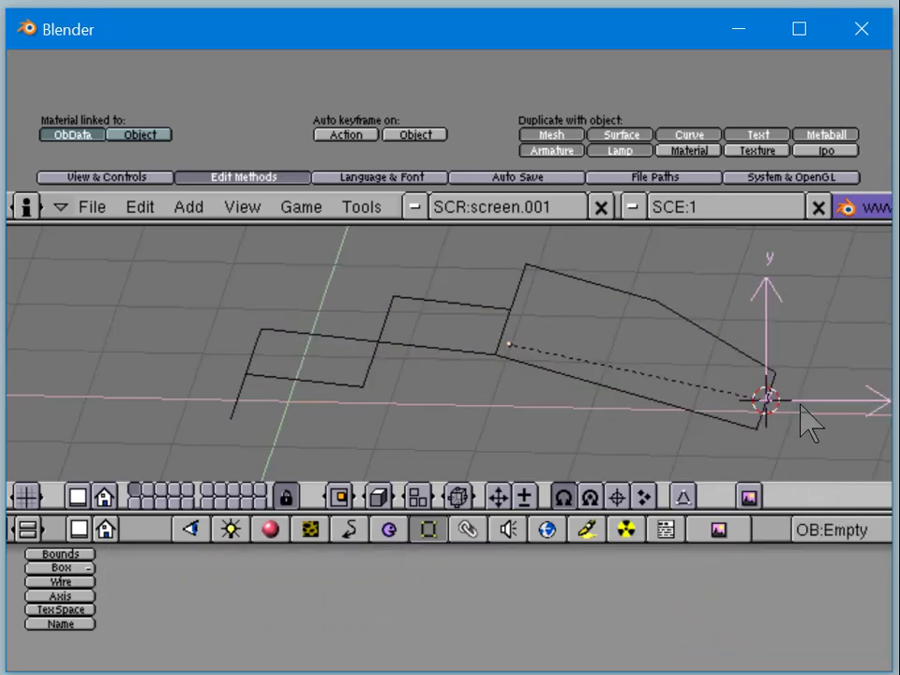
{"action": "key", "text": "g"}
{"action": "key", "text": "Escape"}
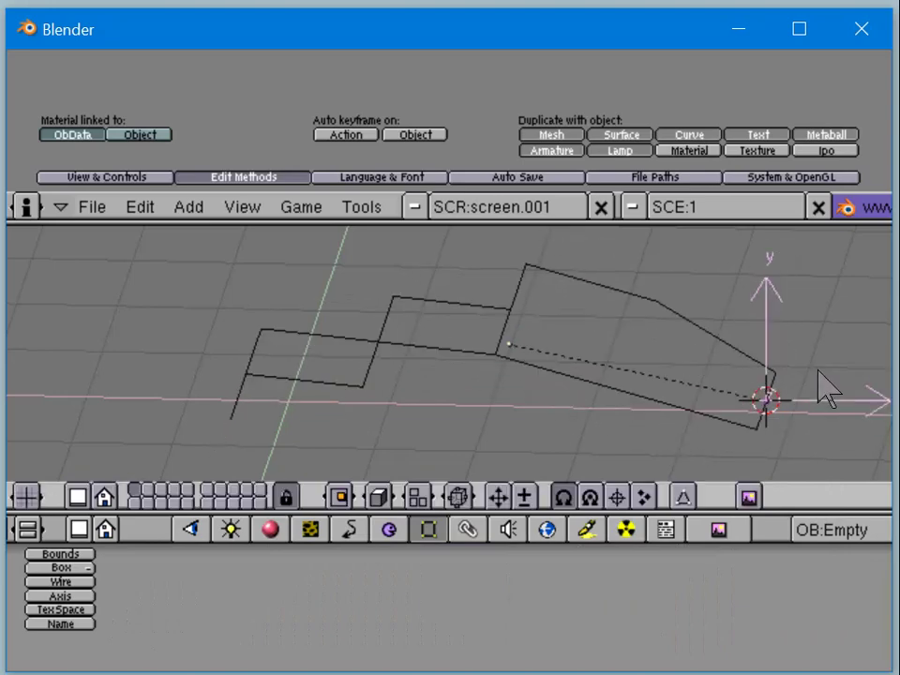
Step: Trial-rotate the Empty and the folded mesh, cancelling each rotation
{"action": "key", "text": "r"}
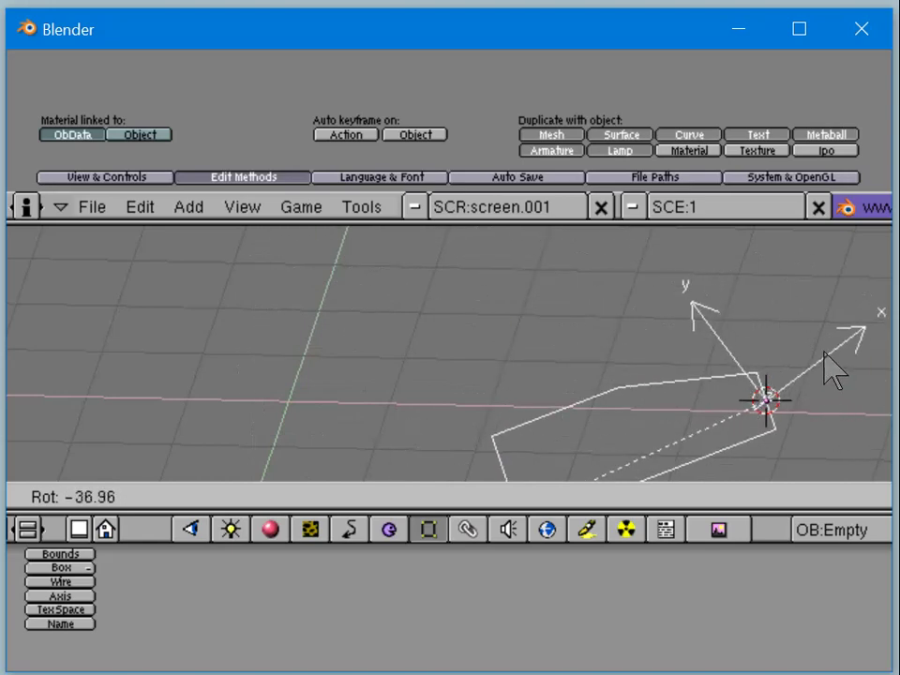
{"action": "key", "text": "Escape"}
{"action": "right_click", "coordinate": [588, 377]}
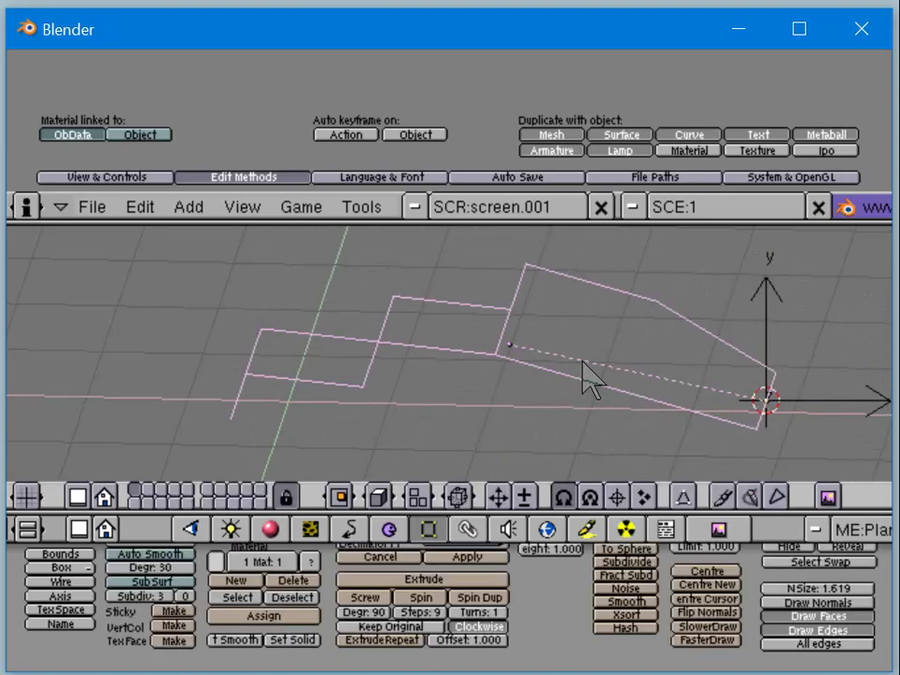
{"action": "key", "text": "r"}
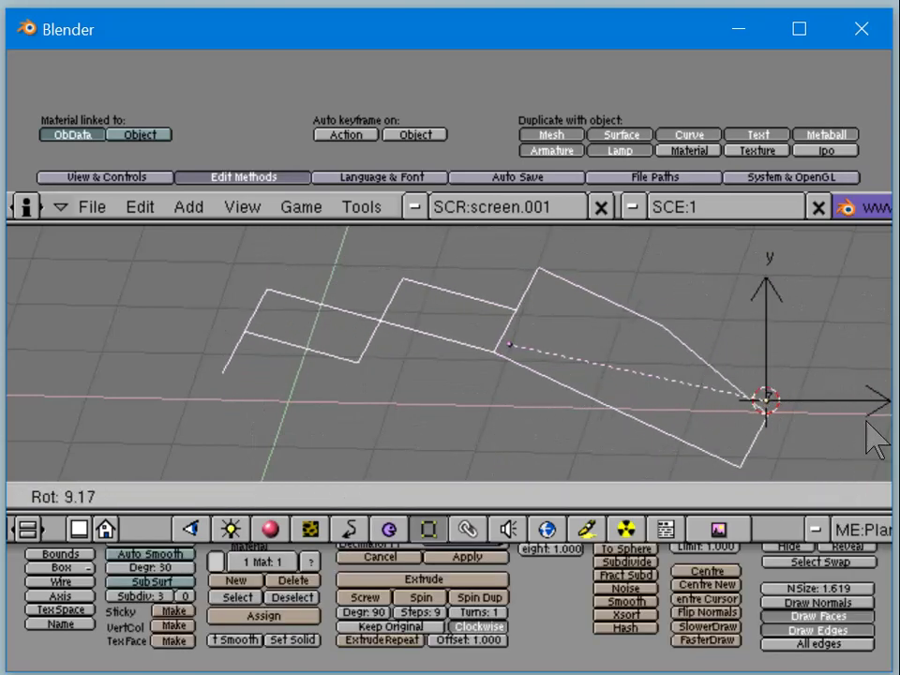
{"action": "key", "text": "Escape"}
{"action": "right_click", "coordinate": [813, 398]}
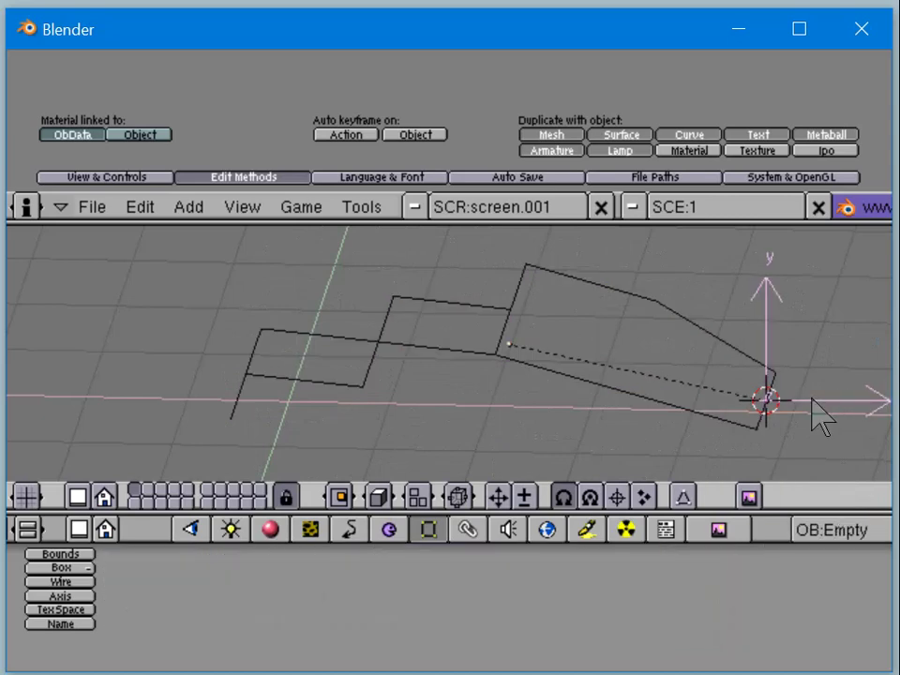
{"action": "key", "text": "r"}
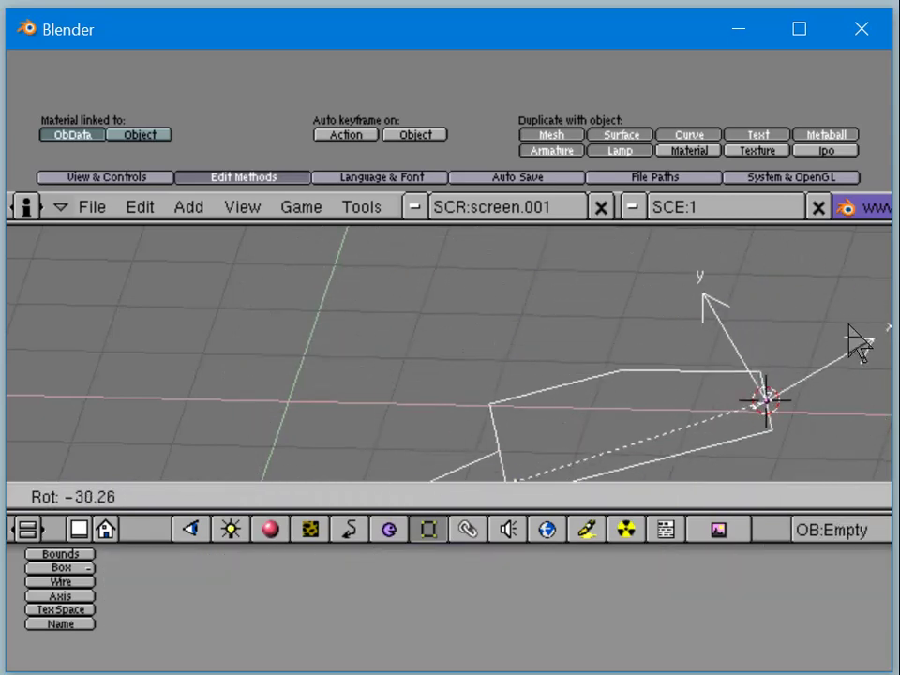
{"action": "key", "text": "Escape"}
Step: Switch to orthographic front view, test-rotate the Empty, and select the folded mesh
{"action": "key", "text": "KP_1"}
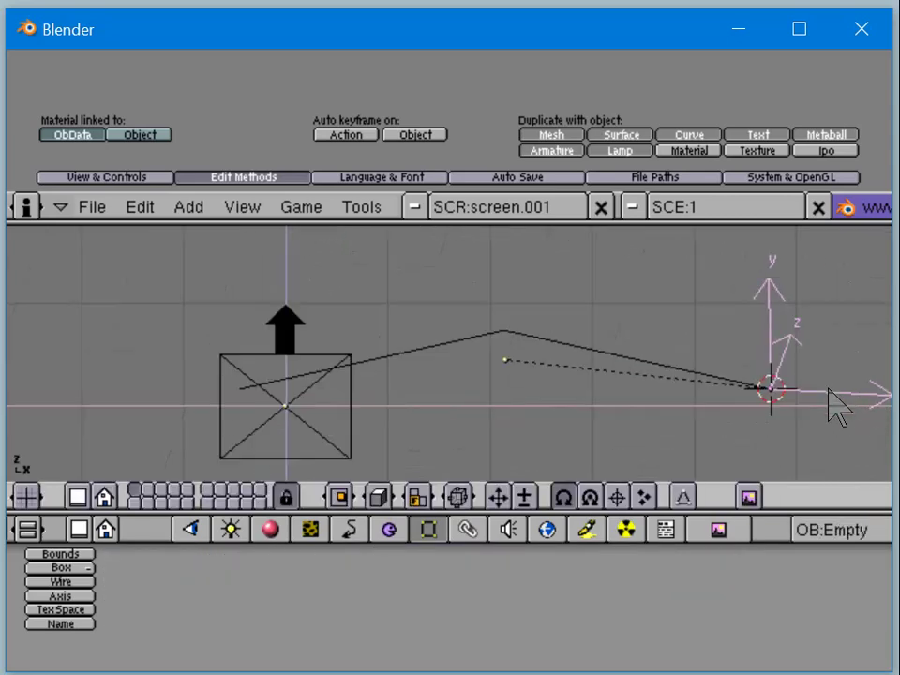
{"action": "key", "text": "r"}
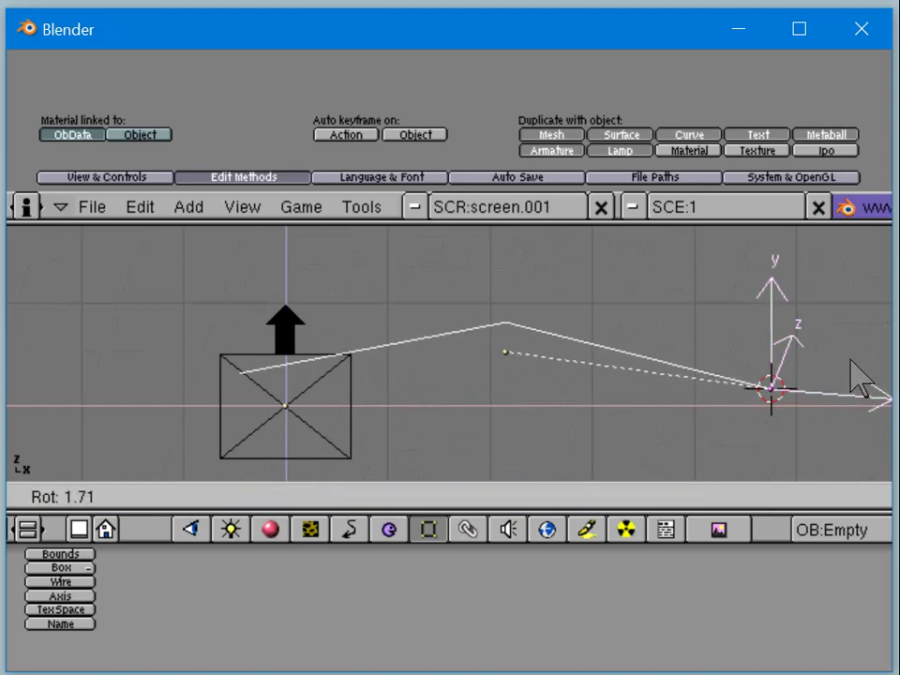
{"action": "key", "text": "Escape"}
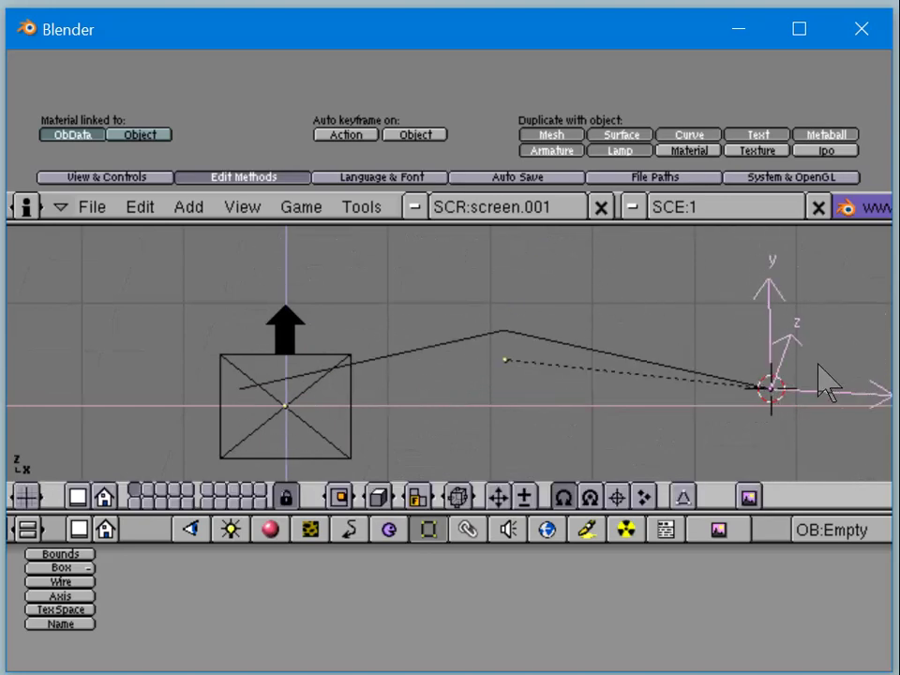
{"action": "right_click", "coordinate": [611, 354]}
Step: Toggle the mesh's edit mode and orbit the view to look at it from above
{"action": "key", "text": "Tab"}
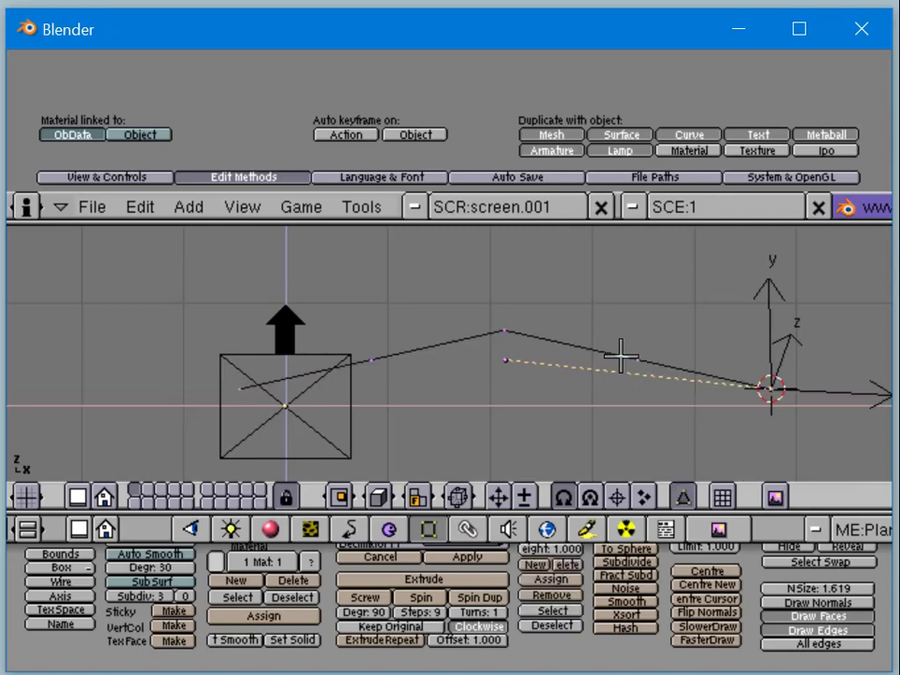
{"action": "key", "text": "Tab"}
{"action": "middle_click_drag", "start_coordinate": [642, 357], "coordinate": [609, 347]}
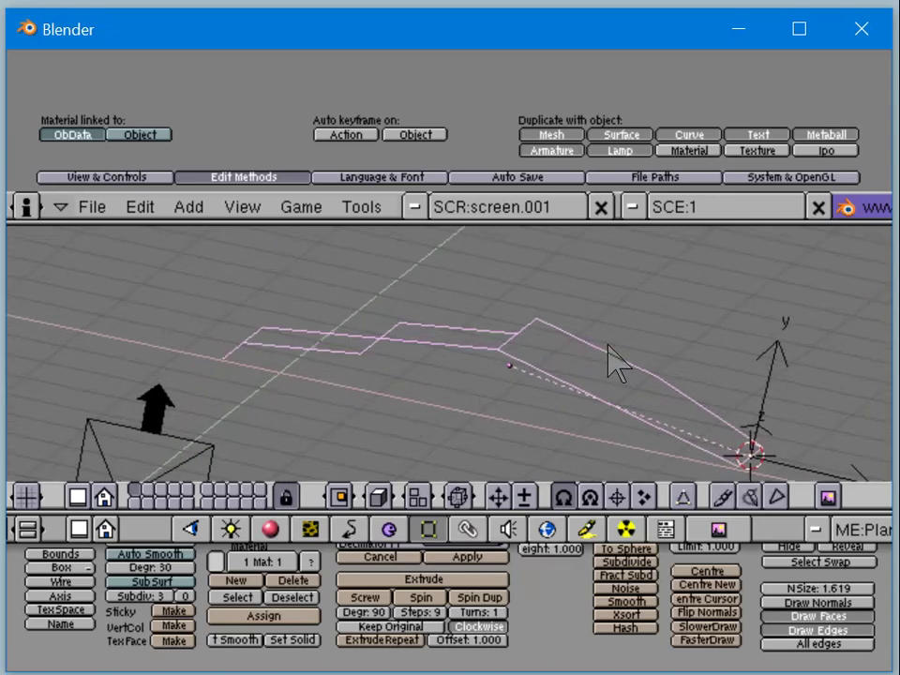
{"action": "middle_click_drag", "start_coordinate": [506, 366], "coordinate": [634, 391]}
{"action": "middle_click_drag", "start_coordinate": [763, 409], "coordinate": [640, 310], "text": "shift"}
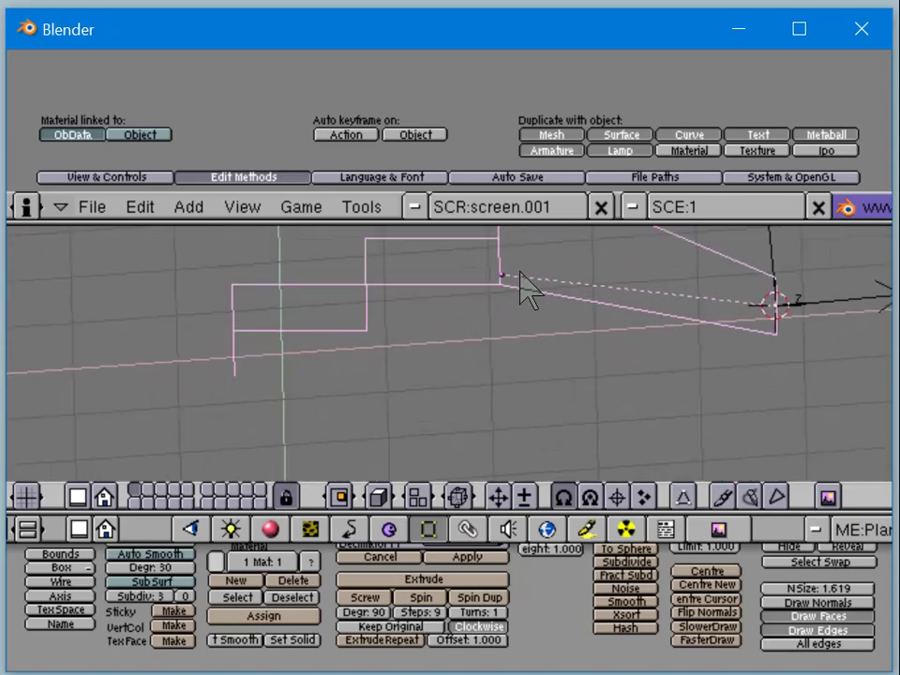
{"action": "scroll", "coordinate": [538, 305], "scroll_direction": "down", "scroll_amount": 4}
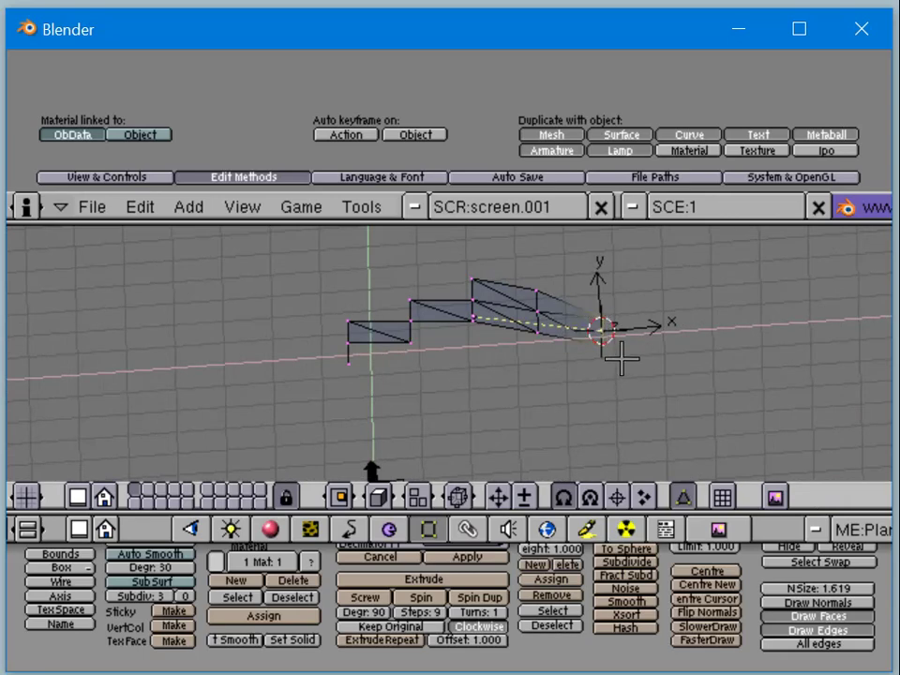
{"action": "middle_click_drag", "start_coordinate": [622, 357], "coordinate": [436, 394]}
Step: Snap the cursor to the selected tip vertices, set the origin there, then return to front view
{"action": "key", "text": "shift+s"}
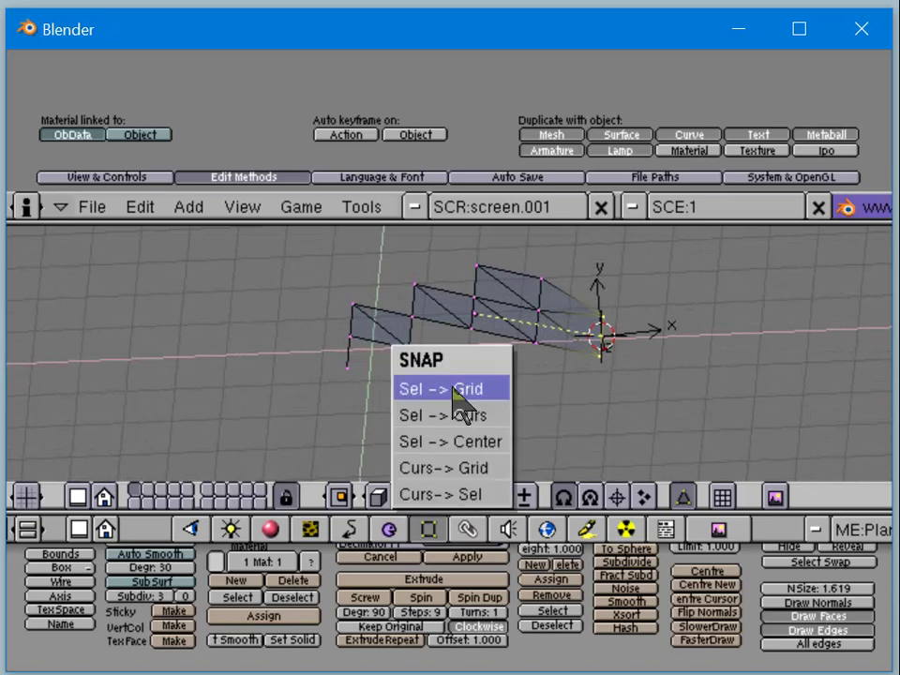
{"action": "left_click", "coordinate": [468, 494]}
{"action": "key", "text": "Tab"}
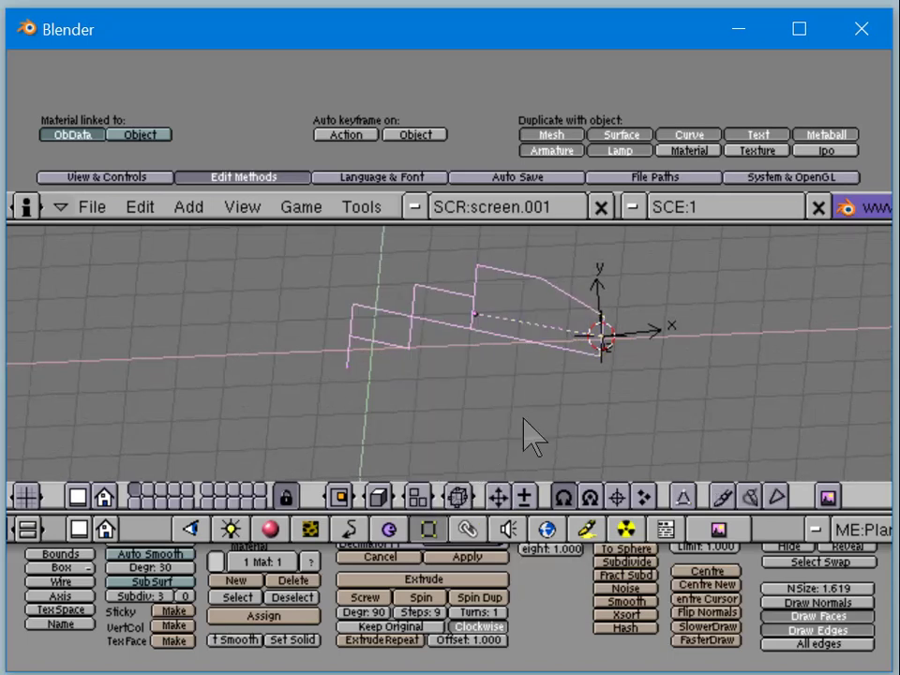
{"action": "left_click", "coordinate": [701, 598]}
{"action": "middle_click_drag", "start_coordinate": [488, 321], "coordinate": [506, 266]}
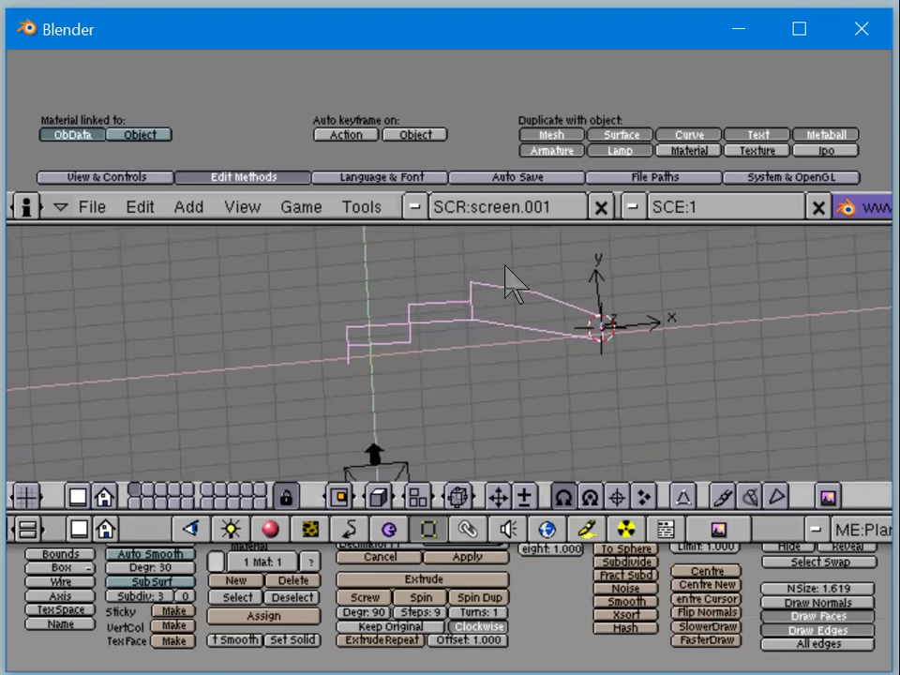
{"action": "key", "text": "KP_1"}
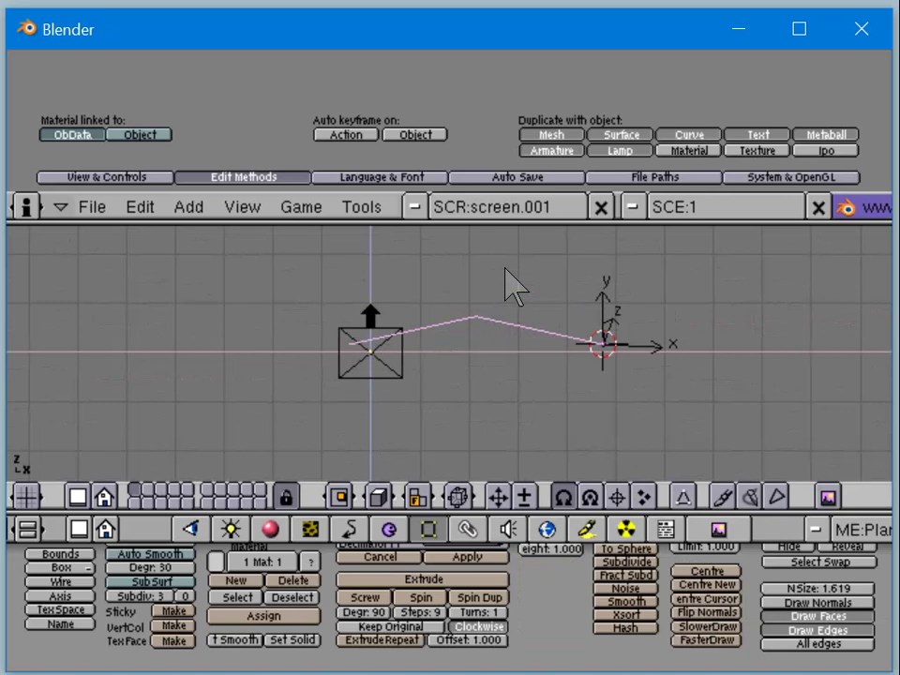
Step: After two trial rotations of the mesh, set the rotation pivot to Individual Centers
{"action": "key", "text": "r"}
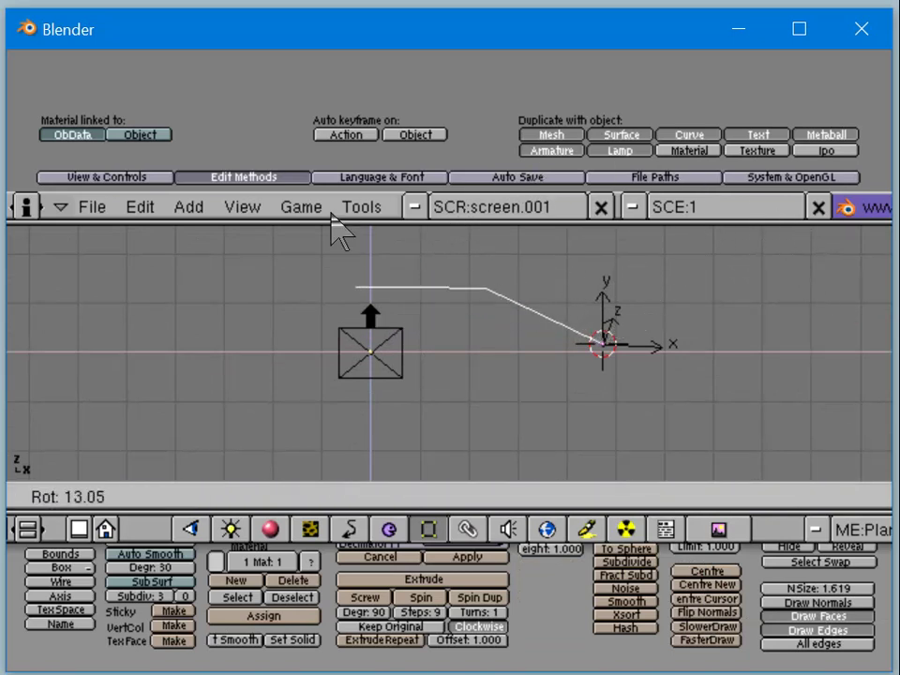
{"action": "left_click", "coordinate": [231, 369]}
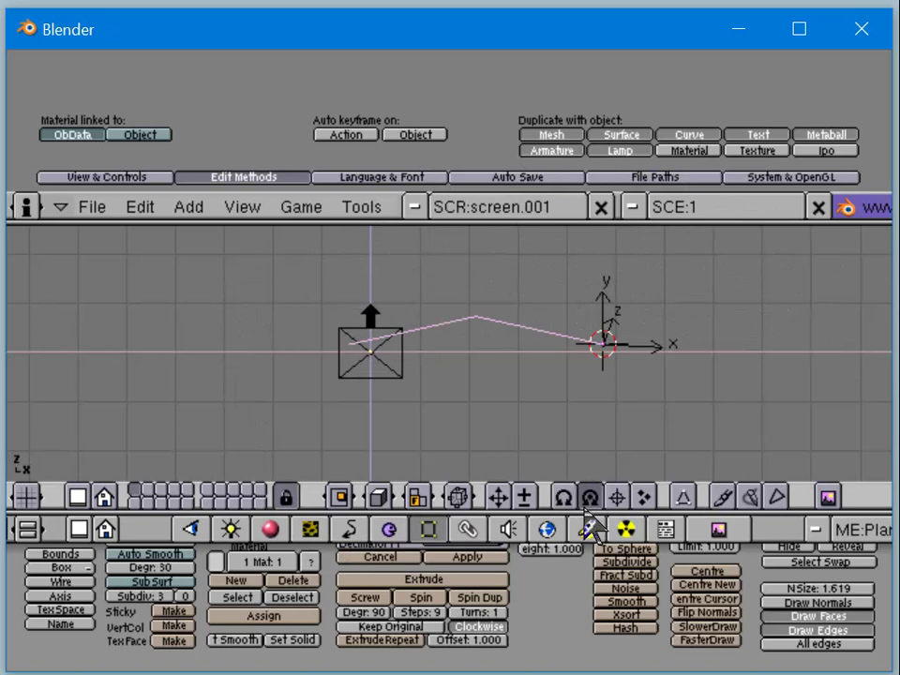
{"action": "key", "text": "r"}
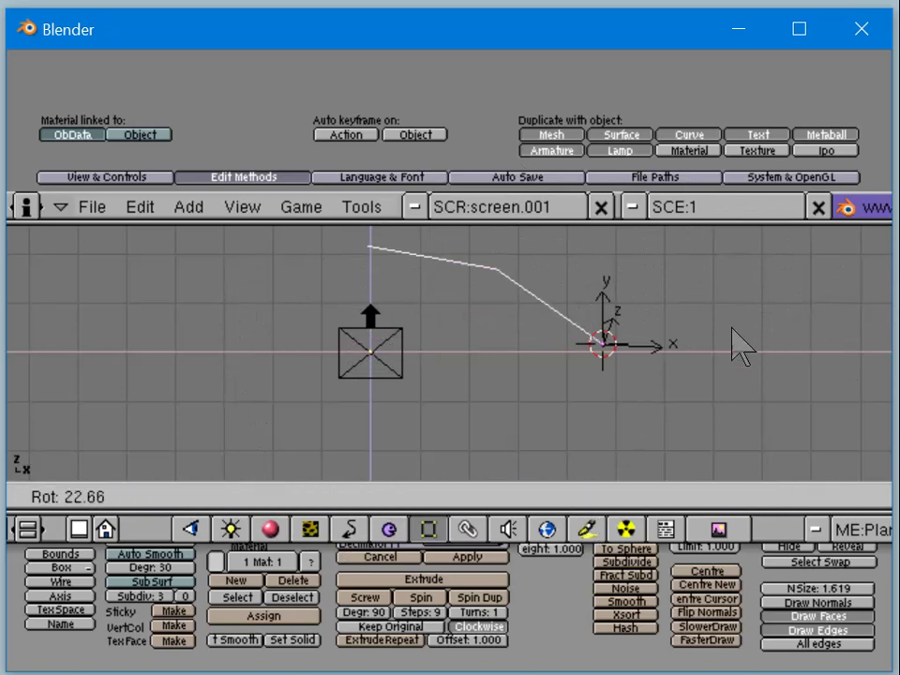
{"action": "left_click", "coordinate": [729, 311]}
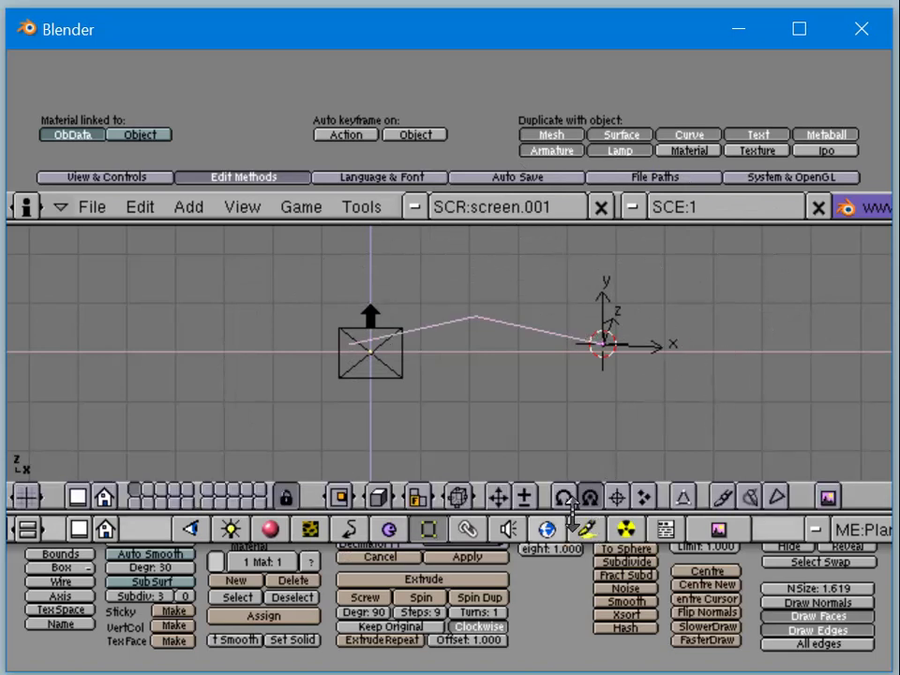
{"action": "left_click", "coordinate": [641, 499]}
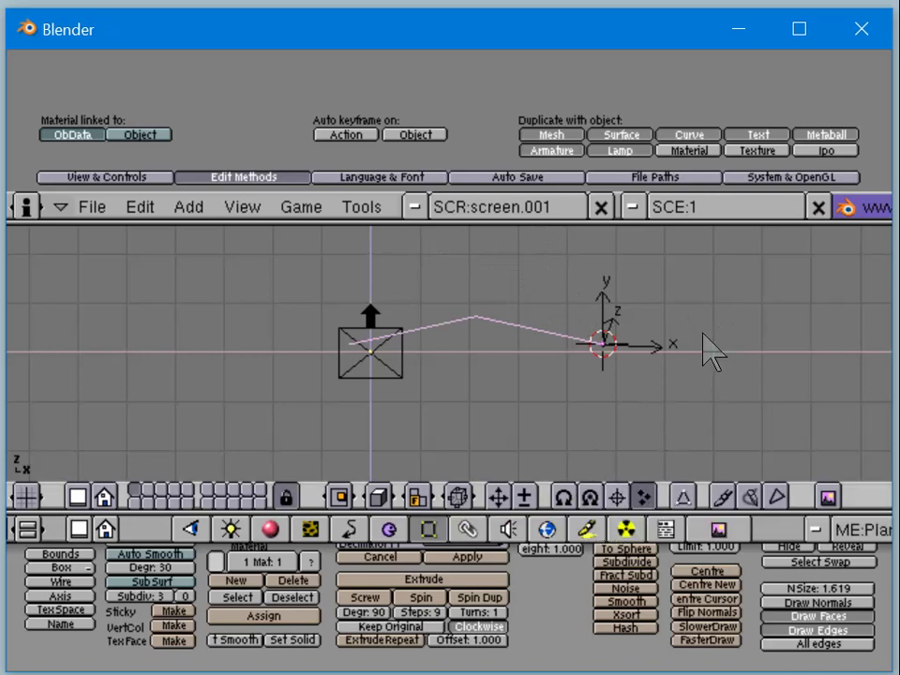
{"action": "key", "text": "r"}
{"action": "key", "text": "Escape"}
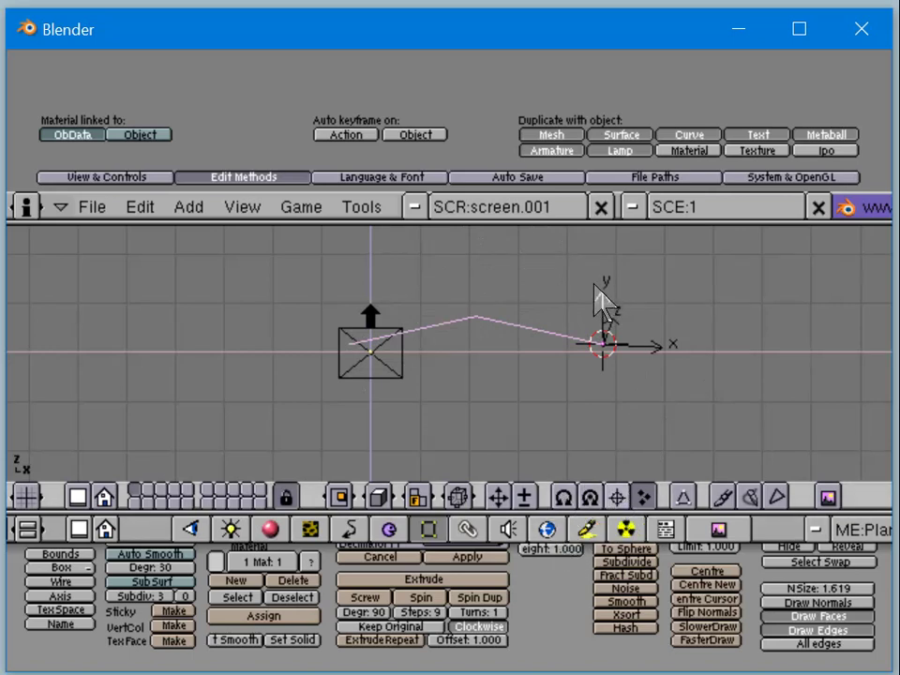
{"action": "key", "text": "Tab"}
Step: Select all vertices, set the pivot back to Median Point, and rotate them
{"action": "key", "text": "a"}
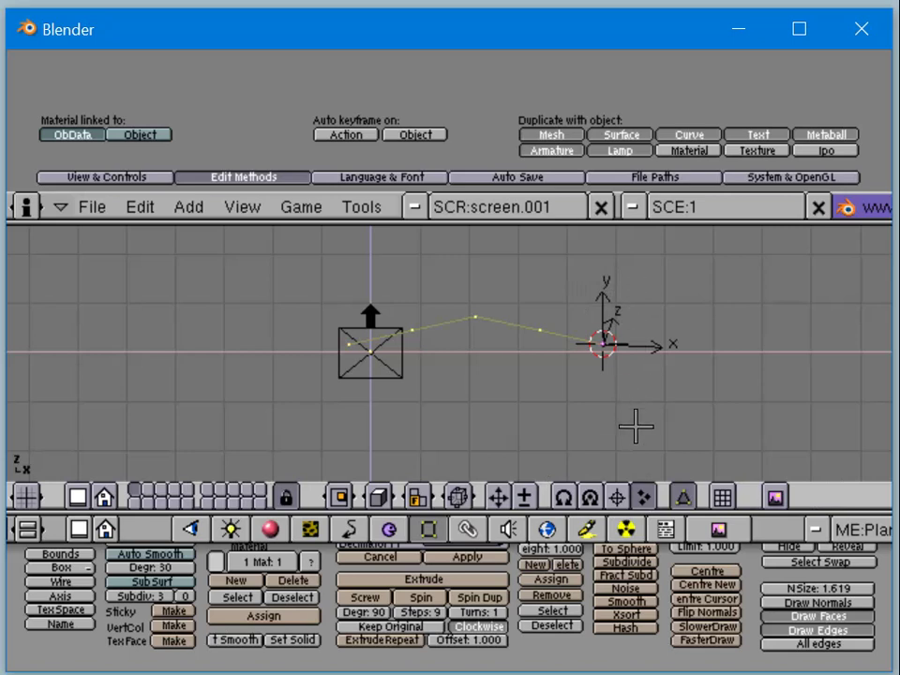
{"action": "left_click", "coordinate": [594, 496]}
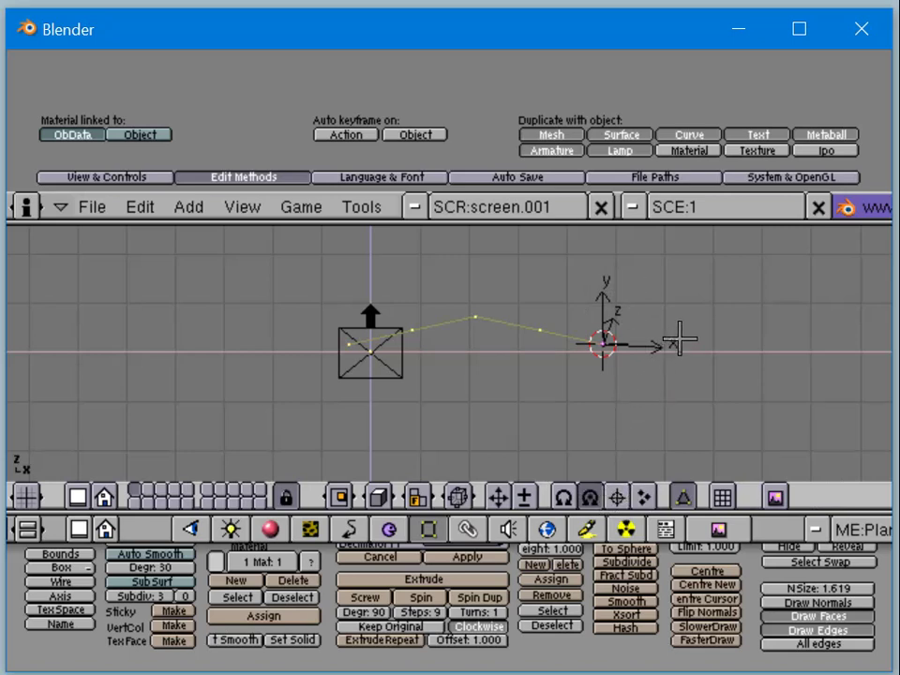
{"action": "key", "text": "r"}
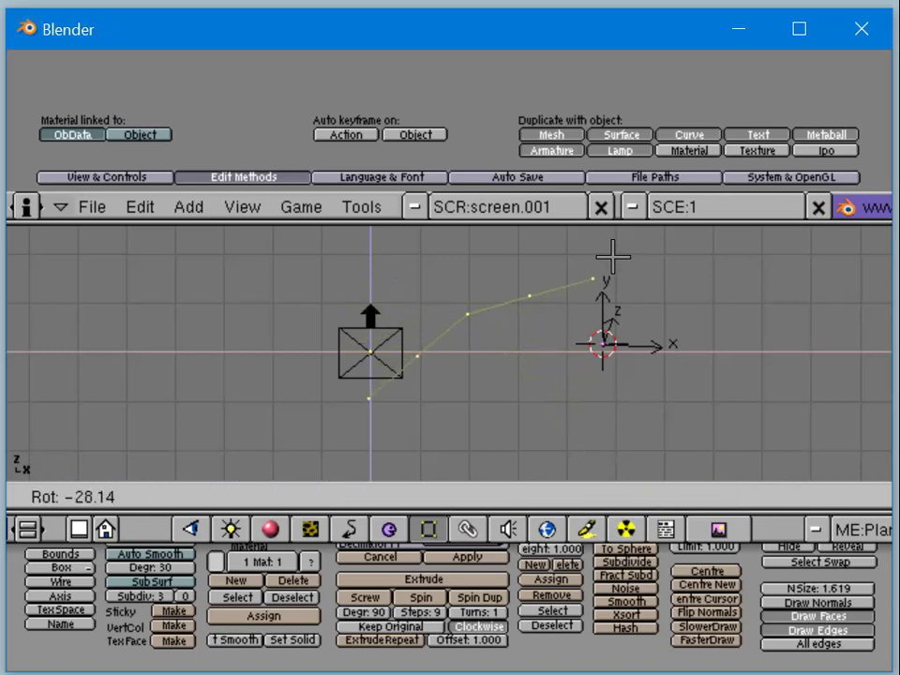
{"action": "left_click", "coordinate": [629, 314]}
{"action": "key", "text": "Tab"}
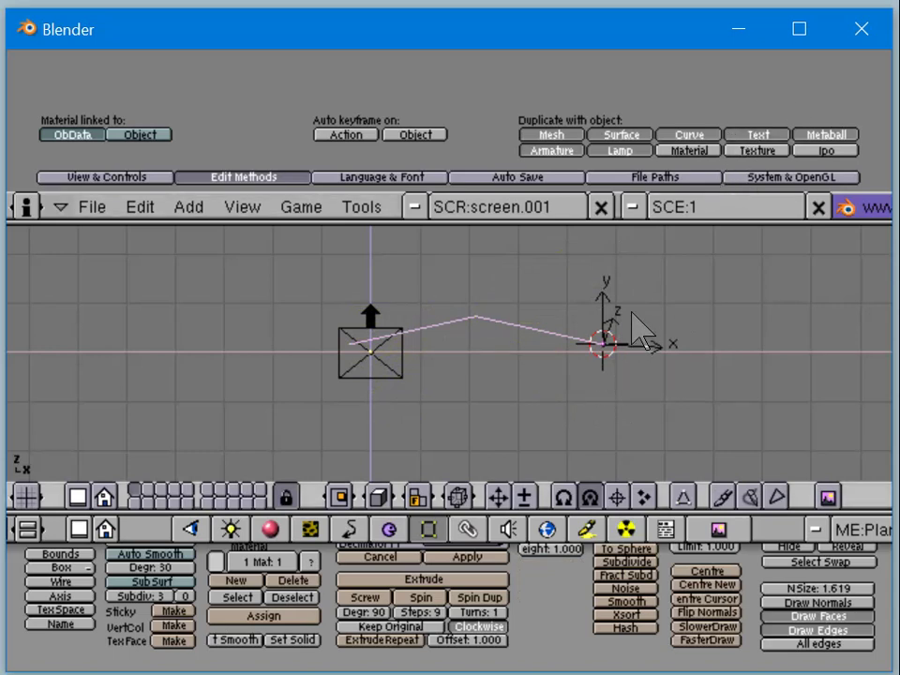
Step: Switch the selection between the Empty and the folded mesh, ending with the Empty active
{"action": "right_click", "coordinate": [586, 322]}
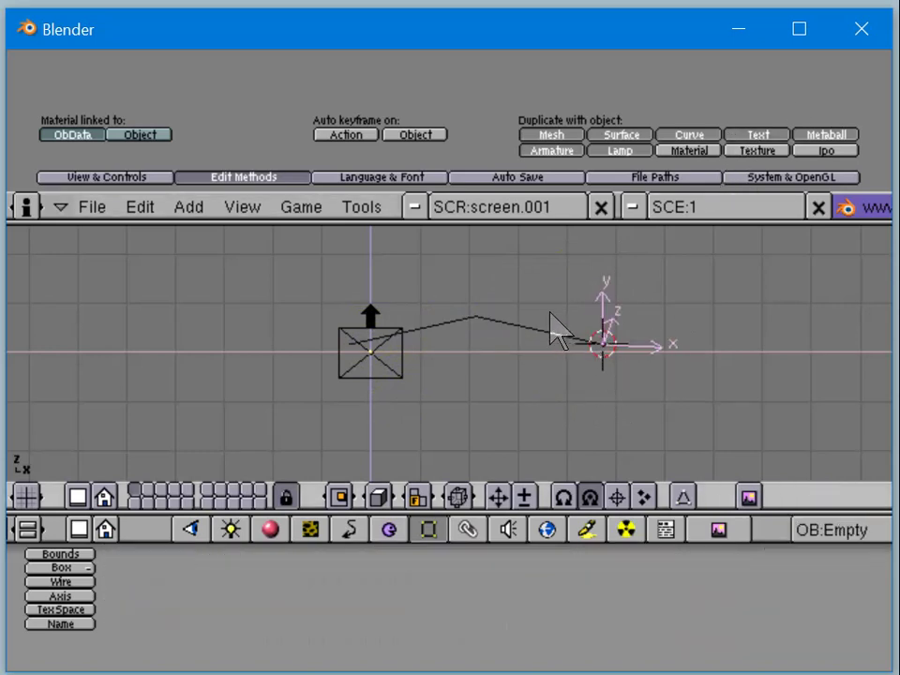
{"action": "right_click", "coordinate": [488, 305]}
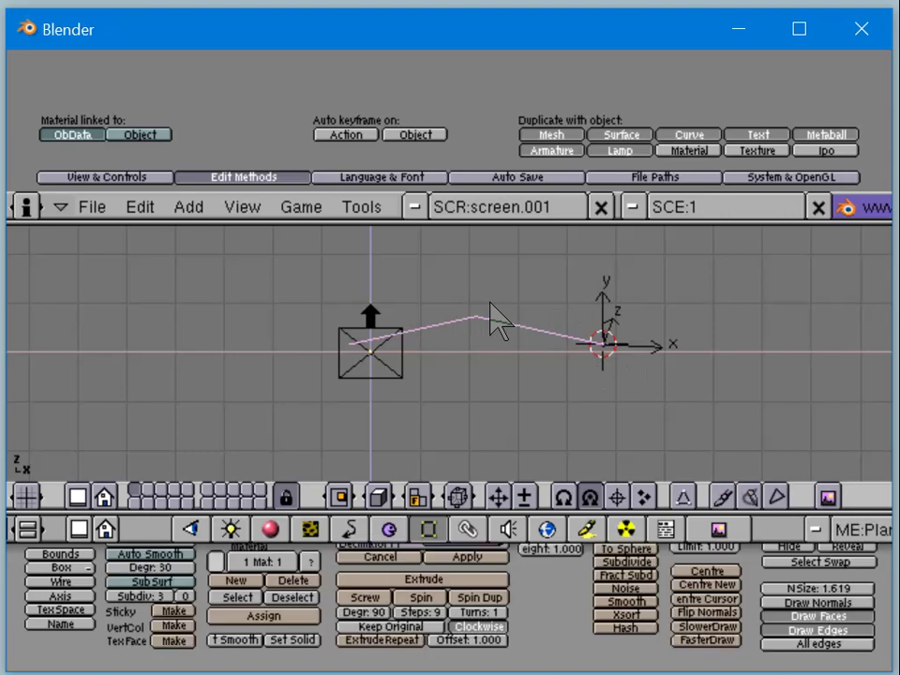
{"action": "right_click", "coordinate": [604, 346], "text": "shift"}
Step: Clear the Empty's parent with Alt+P, select the folded mesh, and orbit to view it from above
{"action": "key", "text": "alt+p"}
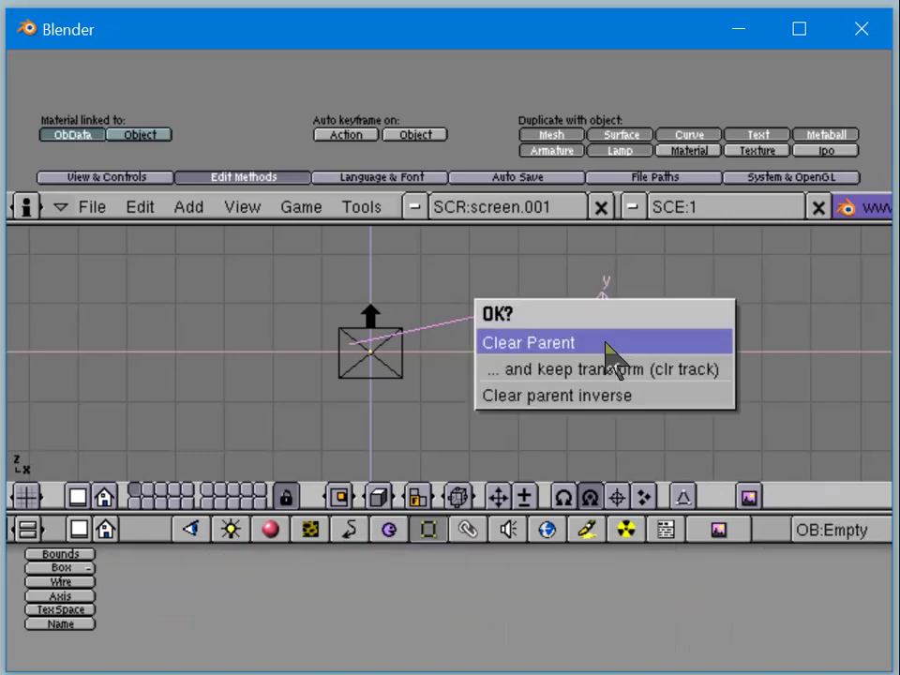
{"action": "left_click", "coordinate": [604, 345]}
{"action": "right_click", "coordinate": [496, 319]}
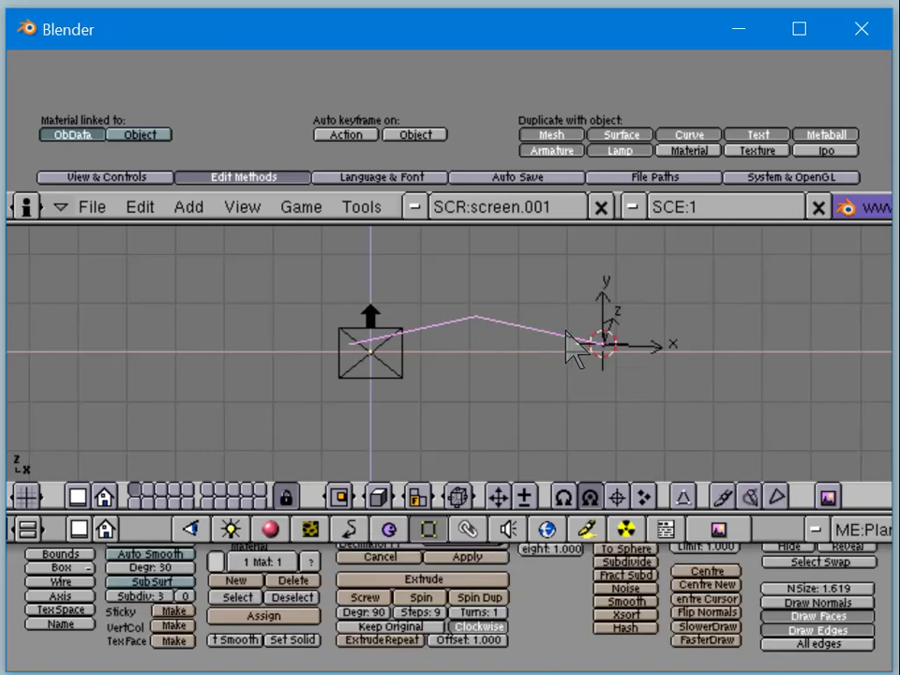
{"action": "right_click", "coordinate": [607, 344]}
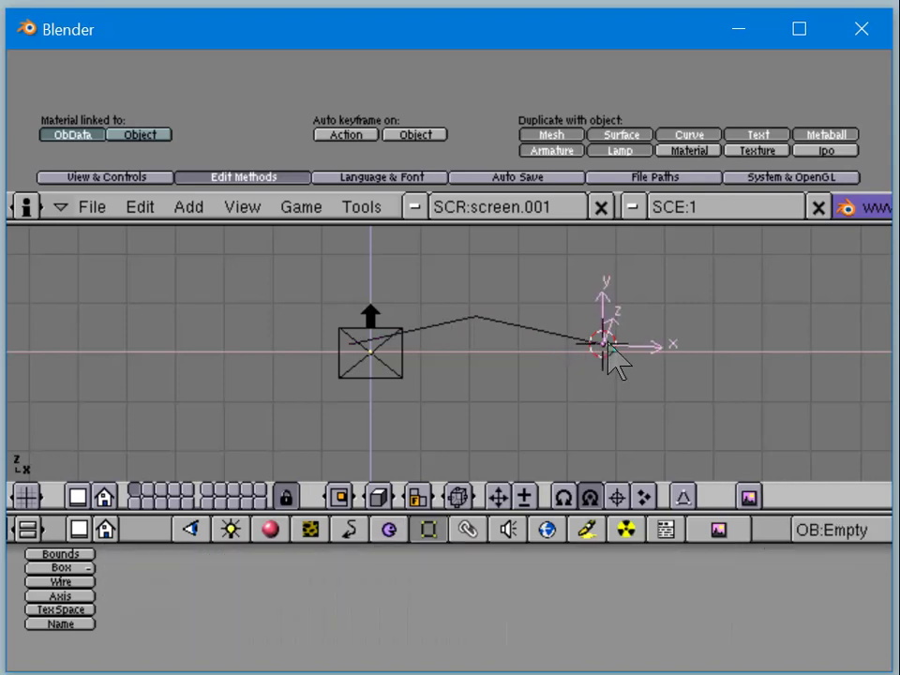
{"action": "right_click", "coordinate": [475, 311]}
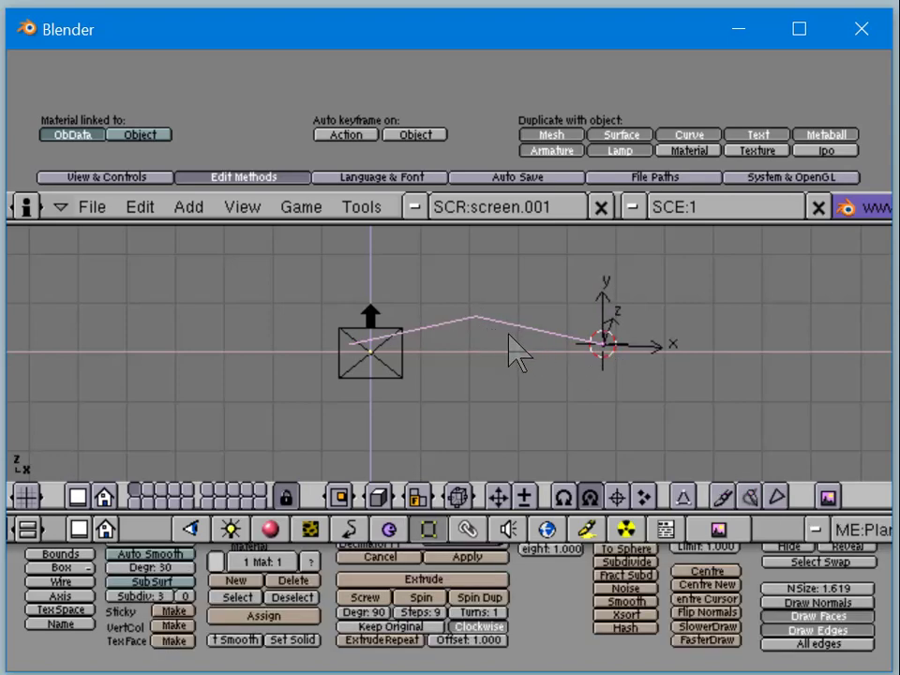
{"action": "middle_click_drag", "start_coordinate": [481, 341], "coordinate": [482, 396]}
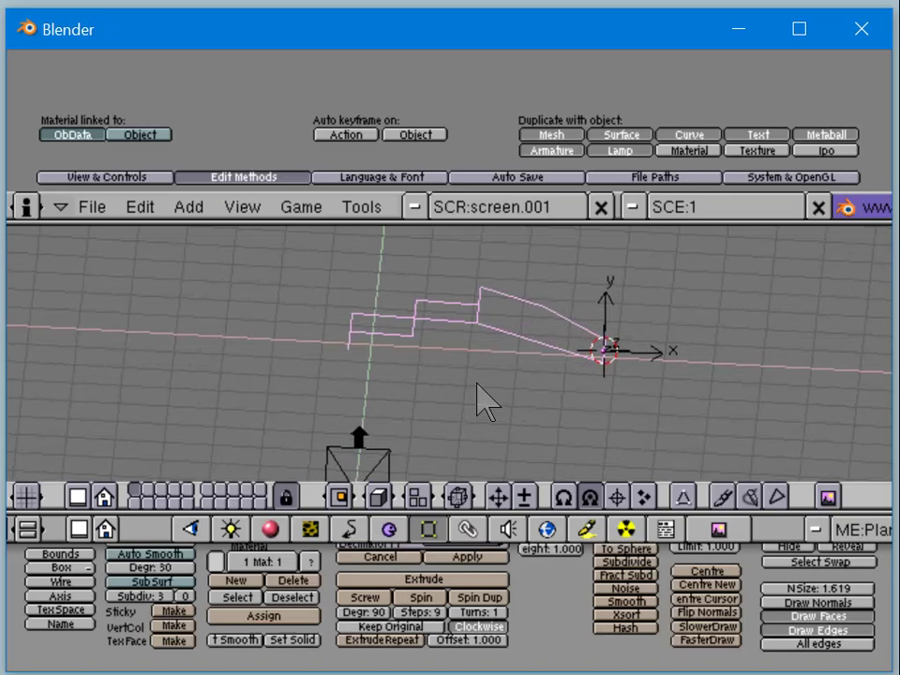
Step: Snap the 3D cursor to the two middle-bend vertices and add an Empty there
{"action": "key", "text": "Tab"}
{"action": "right_click", "coordinate": [481, 284]}
{"action": "right_click", "coordinate": [477, 321], "text": "shift"}
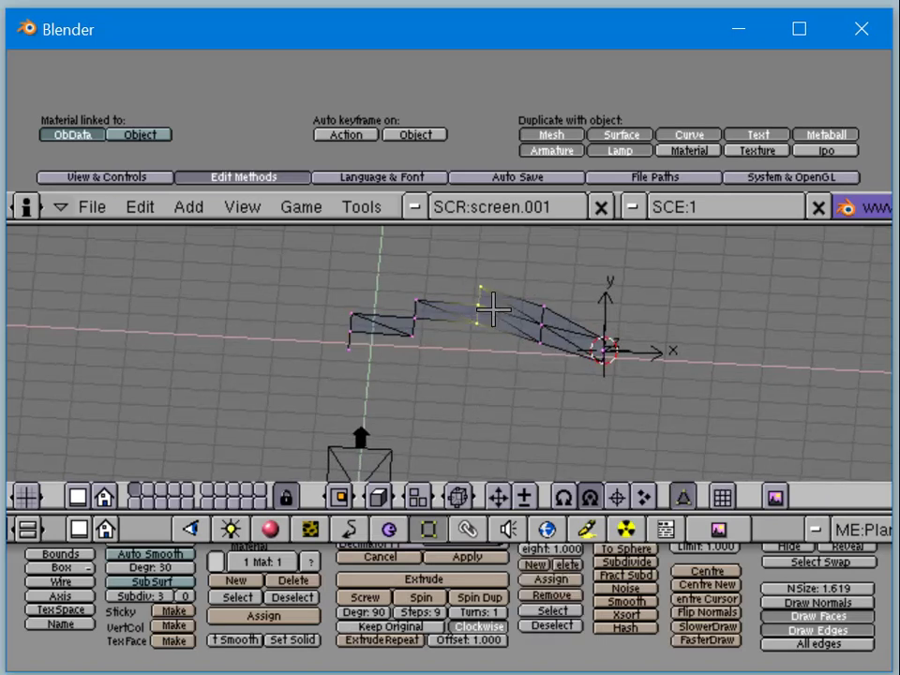
{"action": "key", "text": "shift+s"}
{"action": "left_click", "coordinate": [510, 418]}
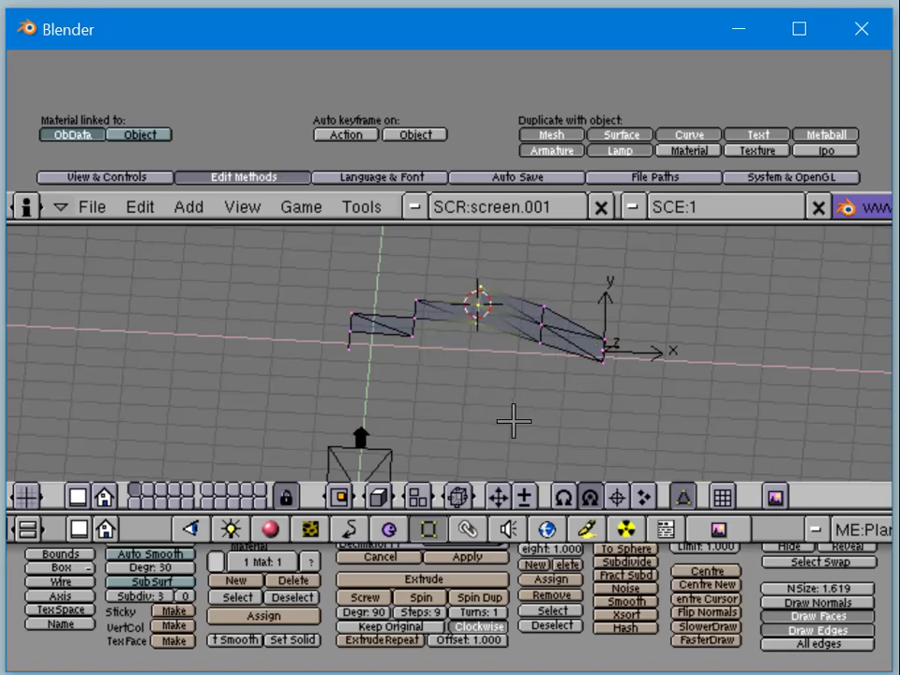
{"action": "key", "text": "Tab"}
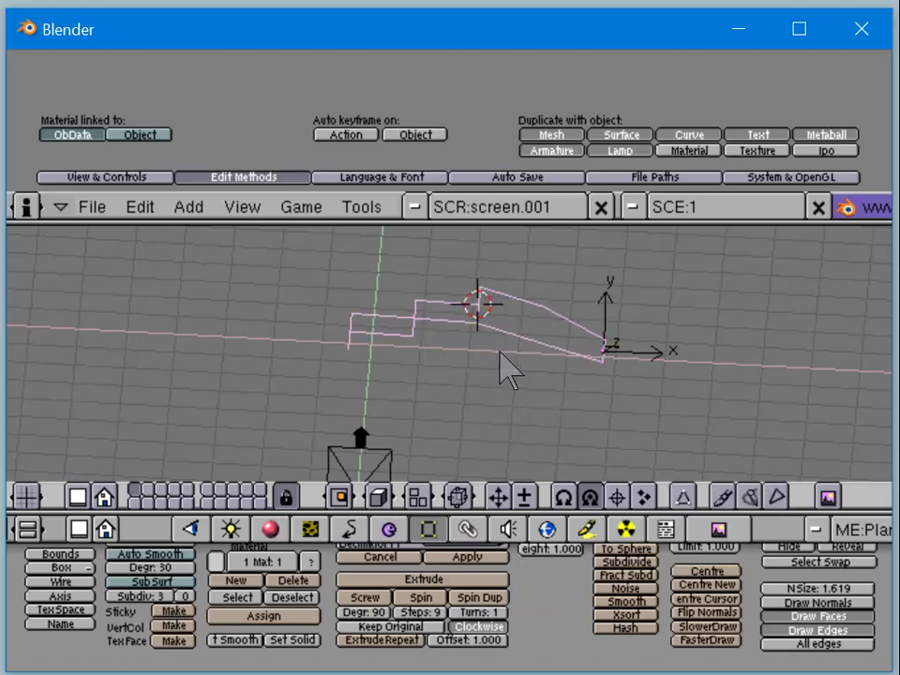
{"action": "key", "text": "space"}
{"action": "left_click", "coordinate": [511, 365]}
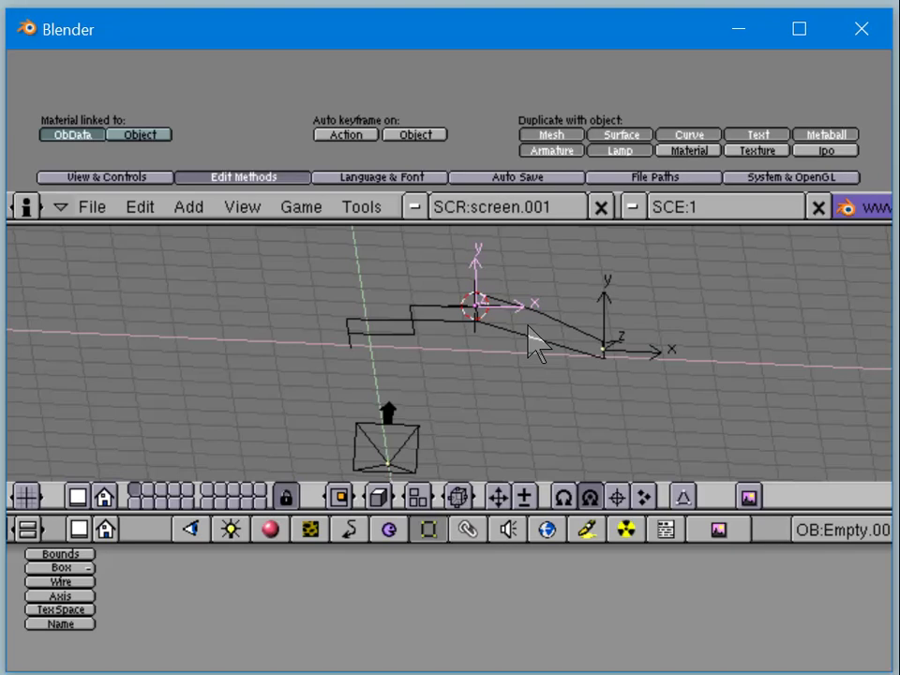
Step: Clear the new Empty's rotation and location
{"action": "key", "text": "alt+r"}
{"action": "left_click", "coordinate": [530, 328]}
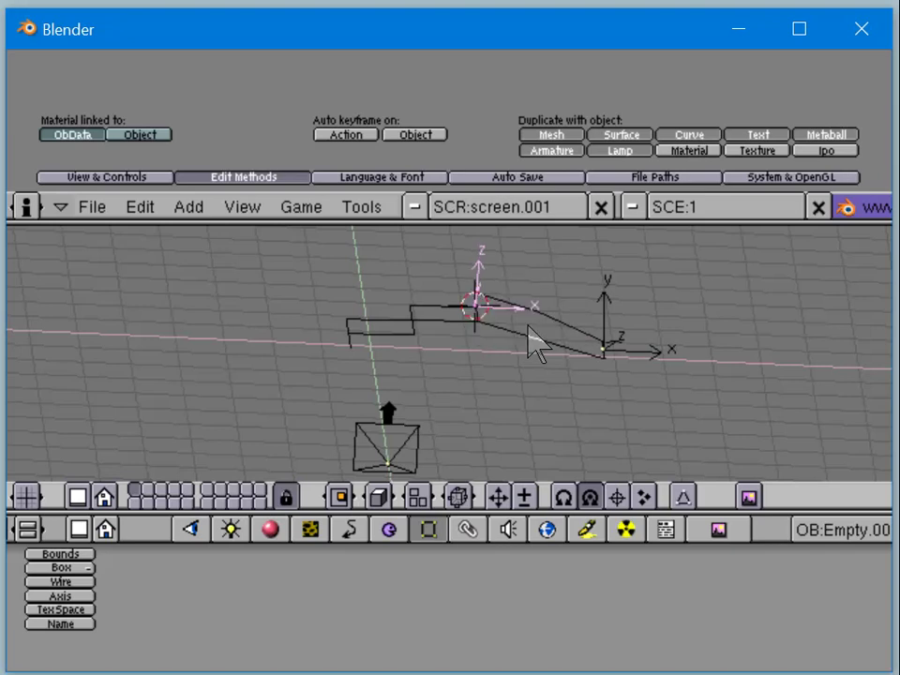
{"action": "key", "text": "alt+r"}
{"action": "left_click", "coordinate": [530, 328]}
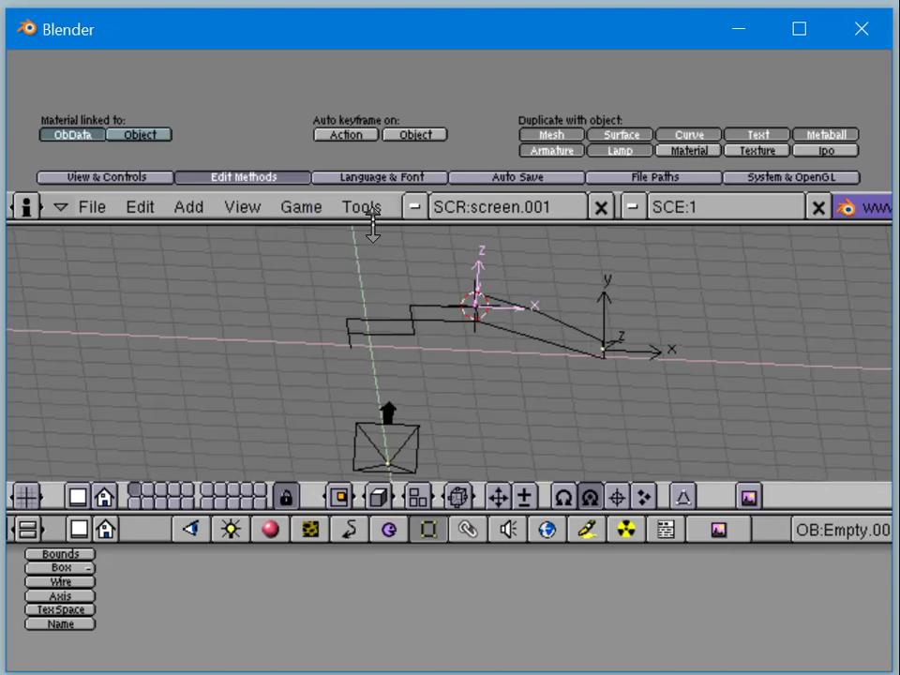
{"action": "key", "text": "alt+g"}
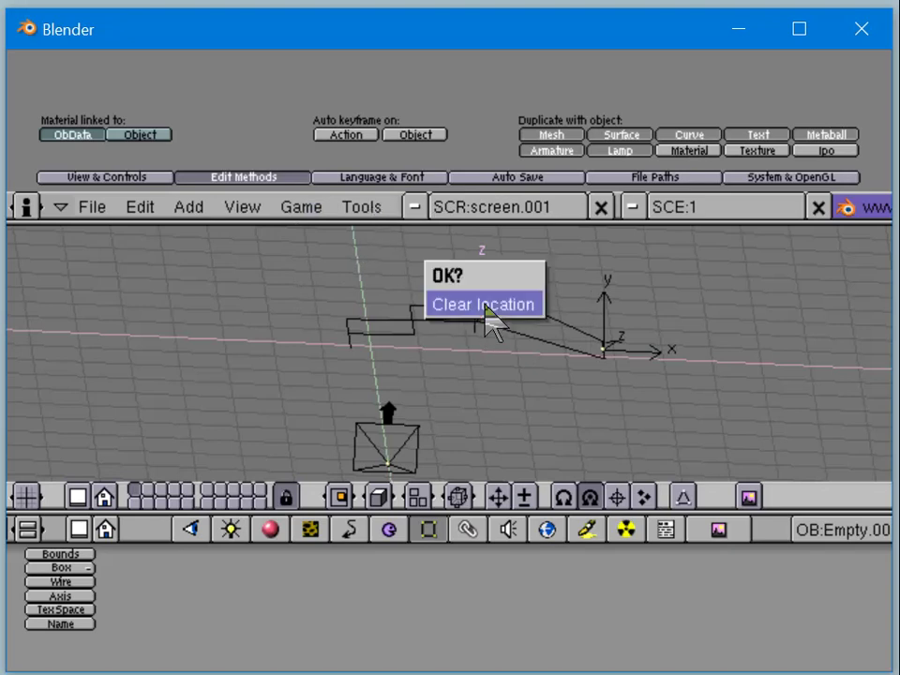
{"action": "left_click", "coordinate": [485, 304]}
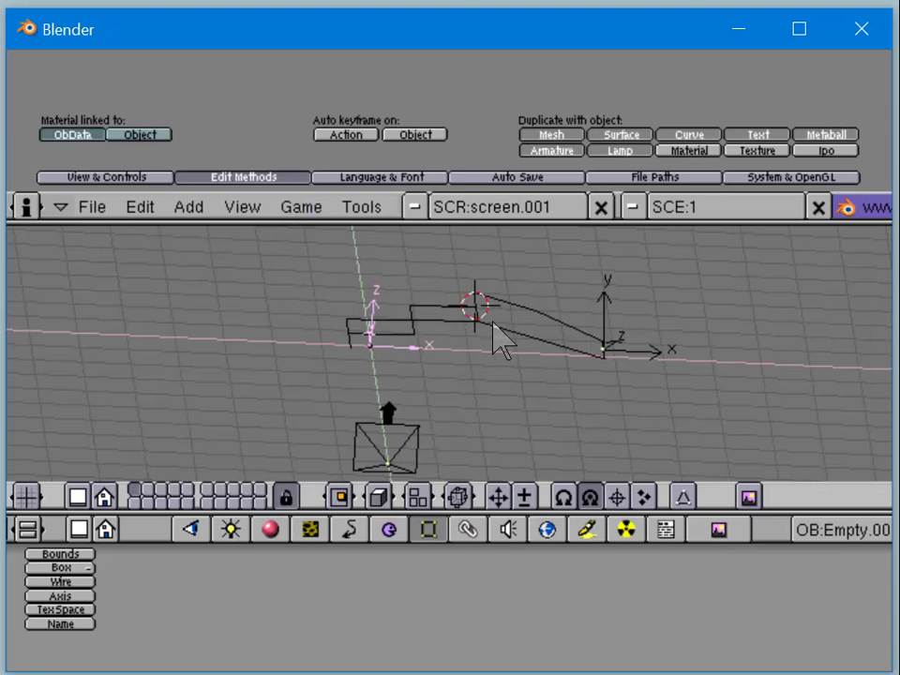
Step: Snap the 3D cursor to the folded mesh's bend vertex in Edit Mode
{"action": "right_click", "coordinate": [483, 323]}
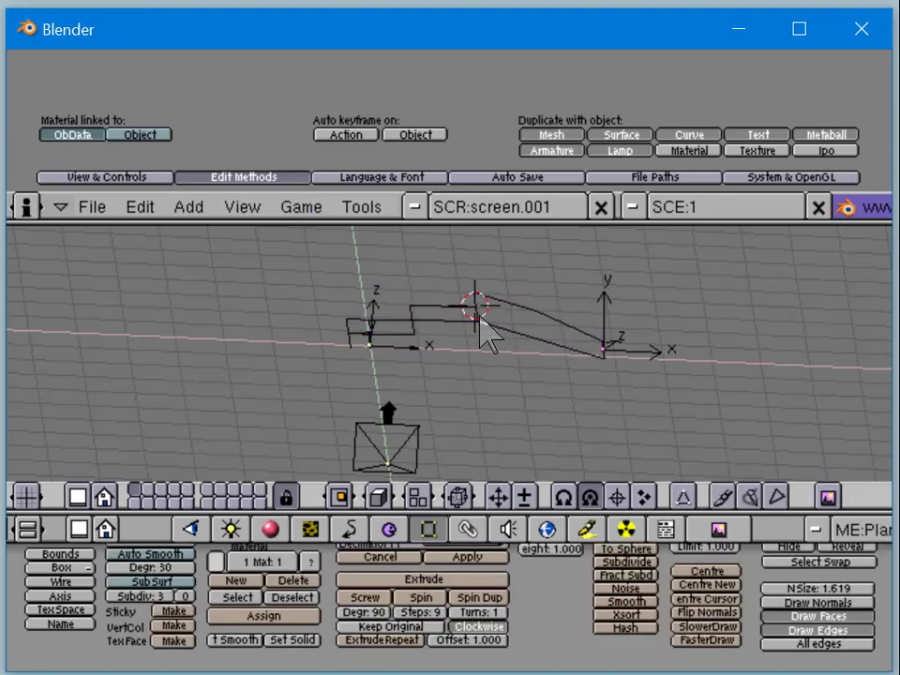
{"action": "right_click", "coordinate": [483, 321]}
{"action": "key", "text": "Tab"}
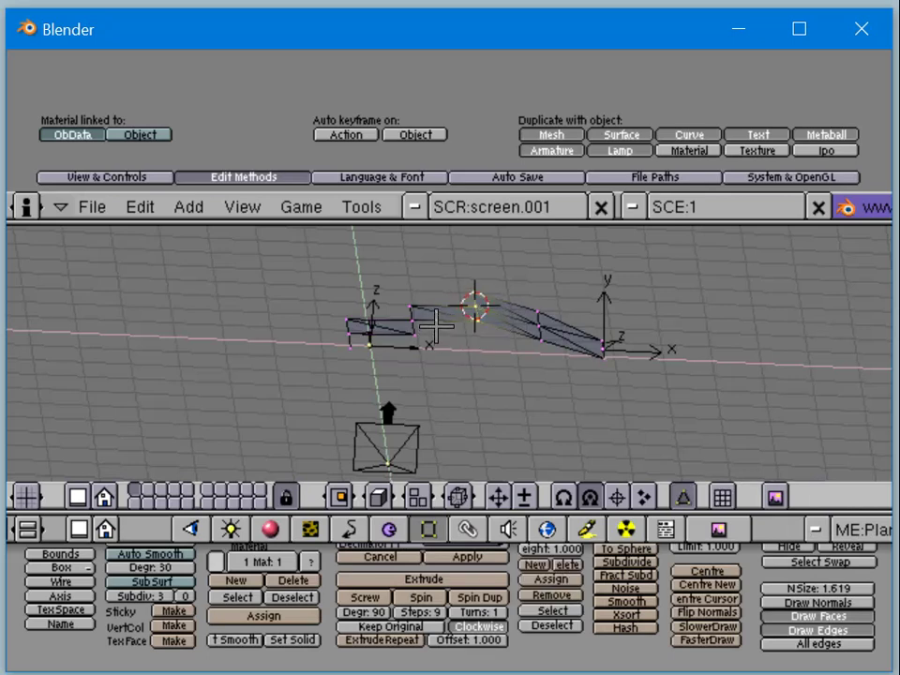
{"action": "key", "text": "shift+s"}
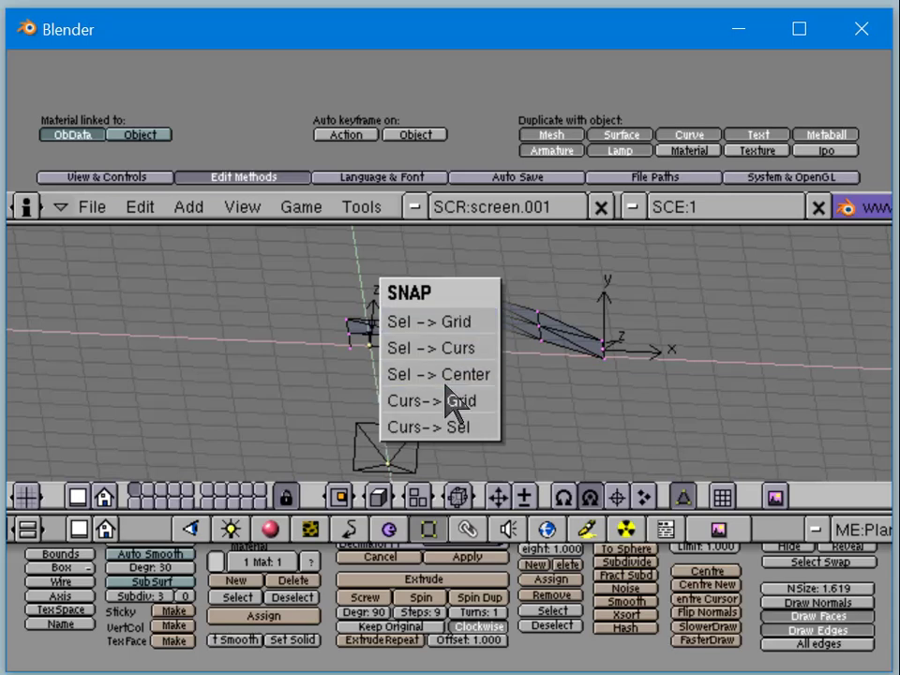
{"action": "left_click", "coordinate": [450, 426]}
{"action": "key", "text": "Tab"}
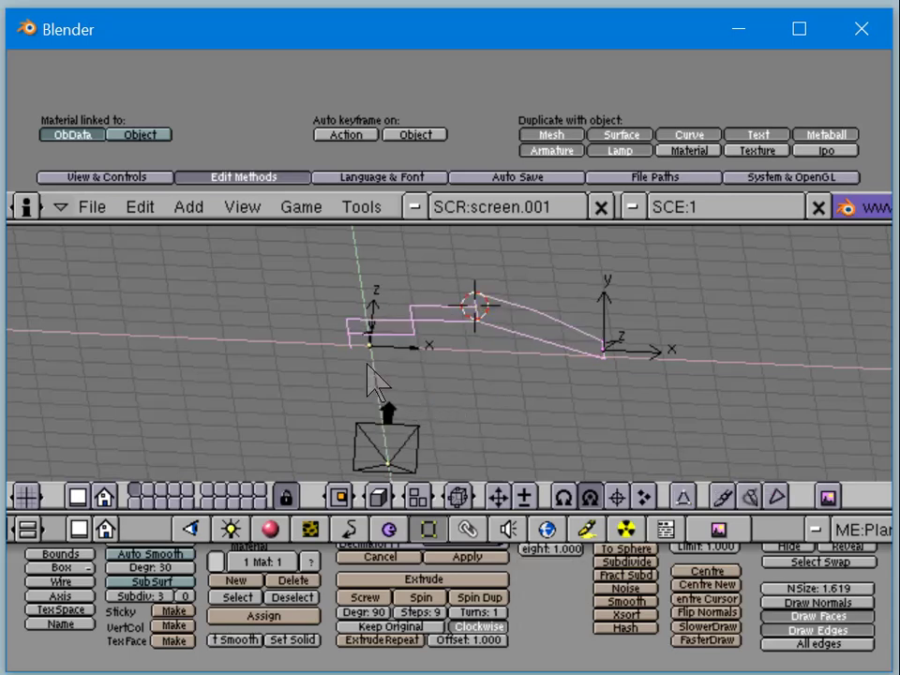
Step: Snap the Empty onto the cursor at the bend and clear its size
{"action": "right_click", "coordinate": [371, 368]}
{"action": "key", "text": "shift+s"}
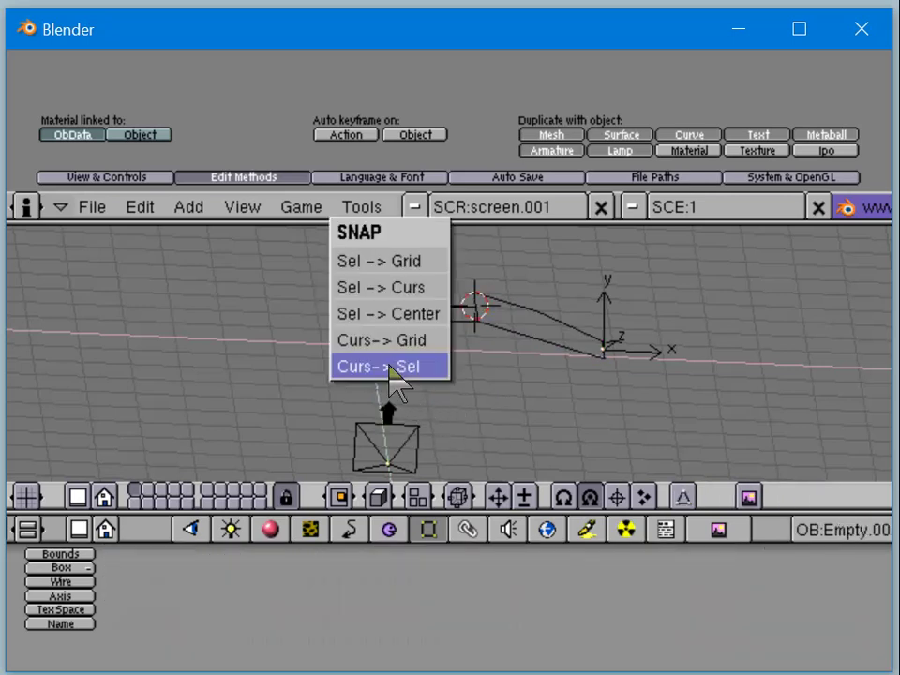
{"action": "left_click", "coordinate": [412, 284]}
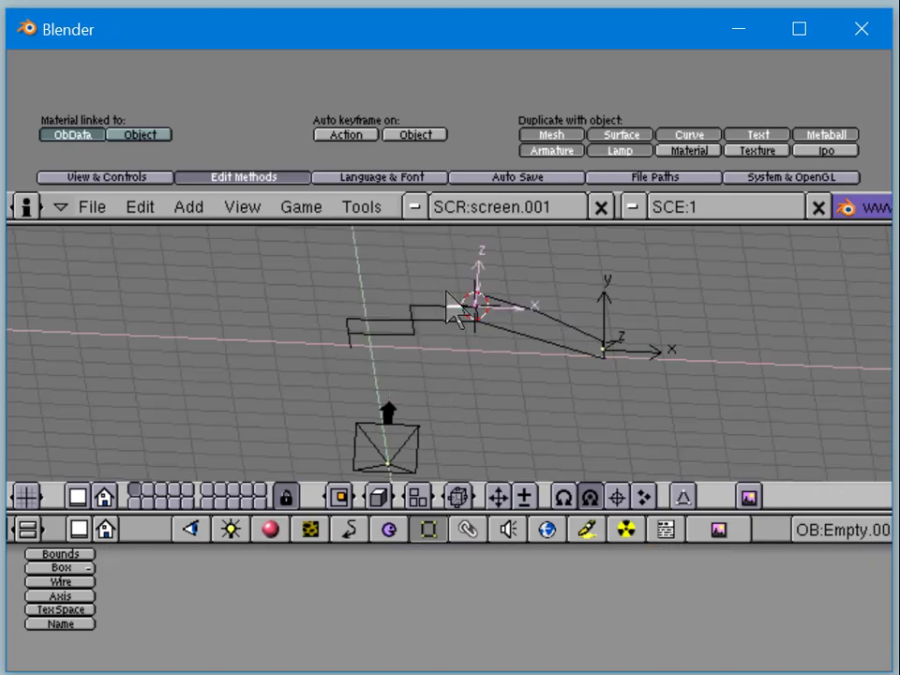
{"action": "key", "text": "ctrl+z"}
{"action": "key", "text": "ctrl+shift+z"}
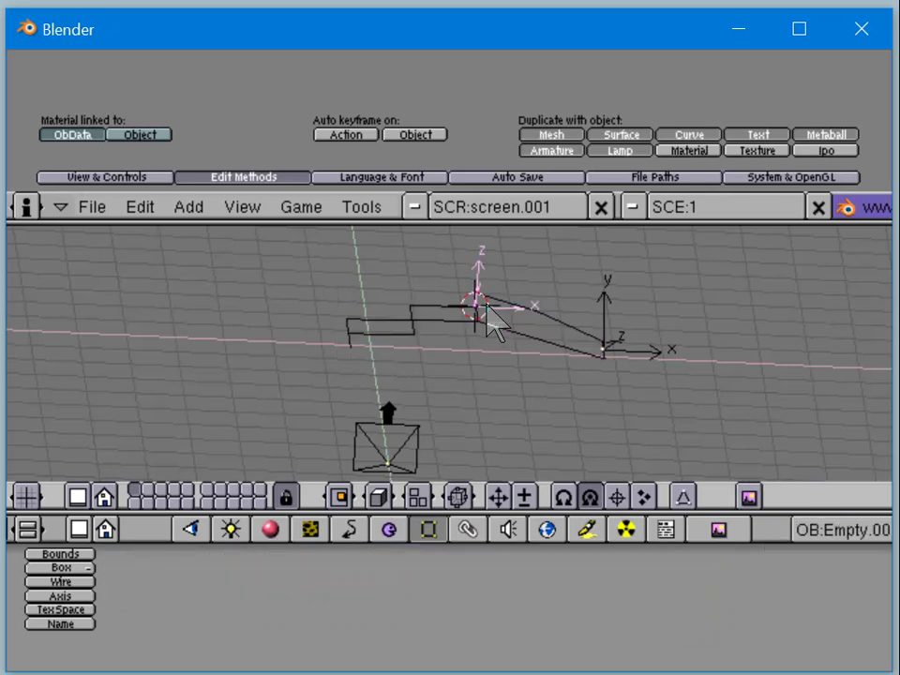
{"action": "key", "text": "alt+s"}
{"action": "left_click", "coordinate": [488, 306]}
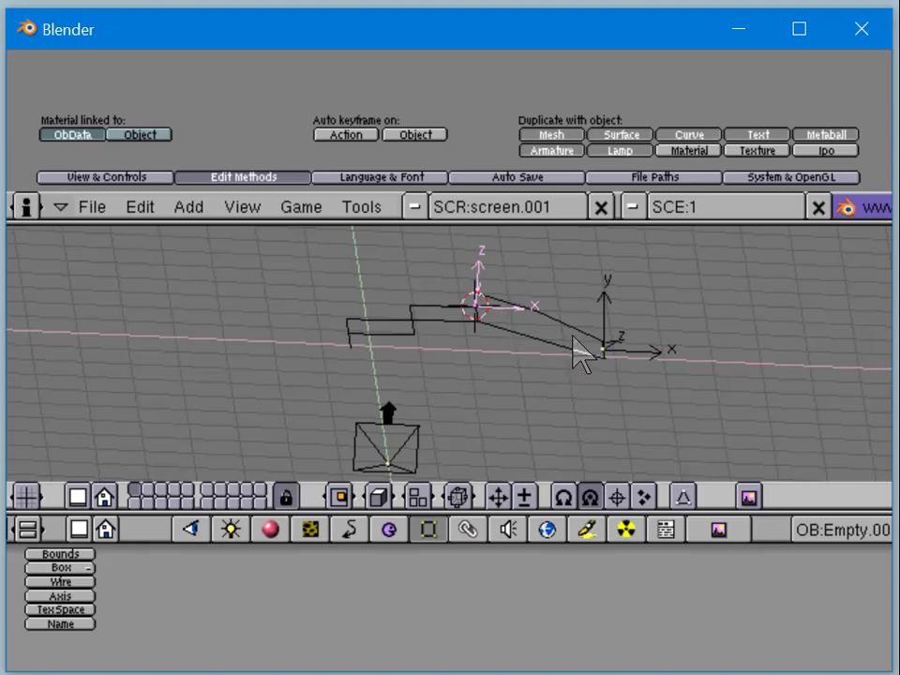
Step: In front view, parent the folded mesh to the centre Empty
{"action": "key", "text": "KP_1"}
{"action": "key", "text": "KP_3"}
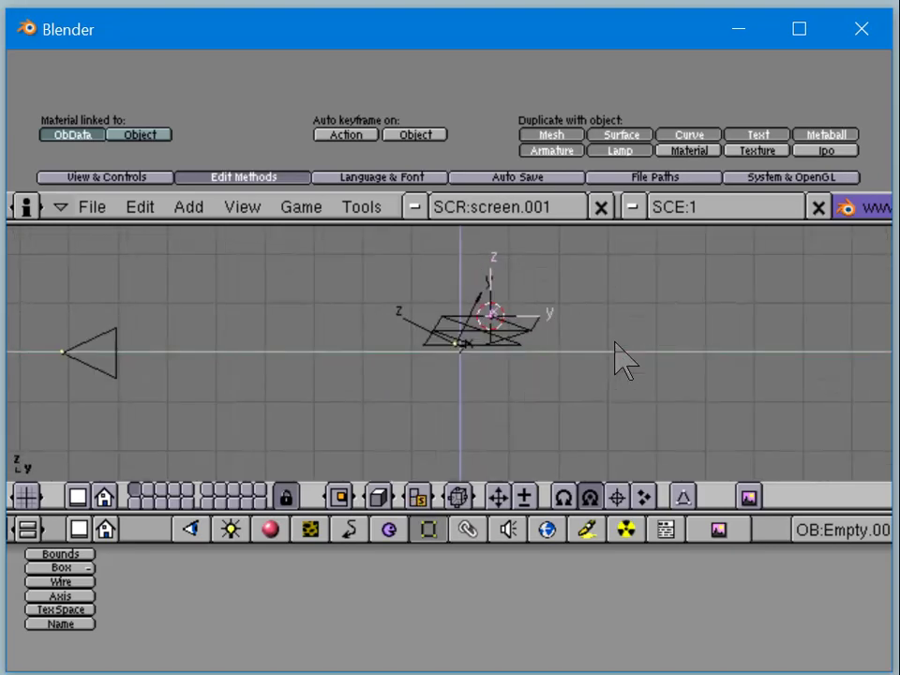
{"action": "key", "text": "KP_1"}
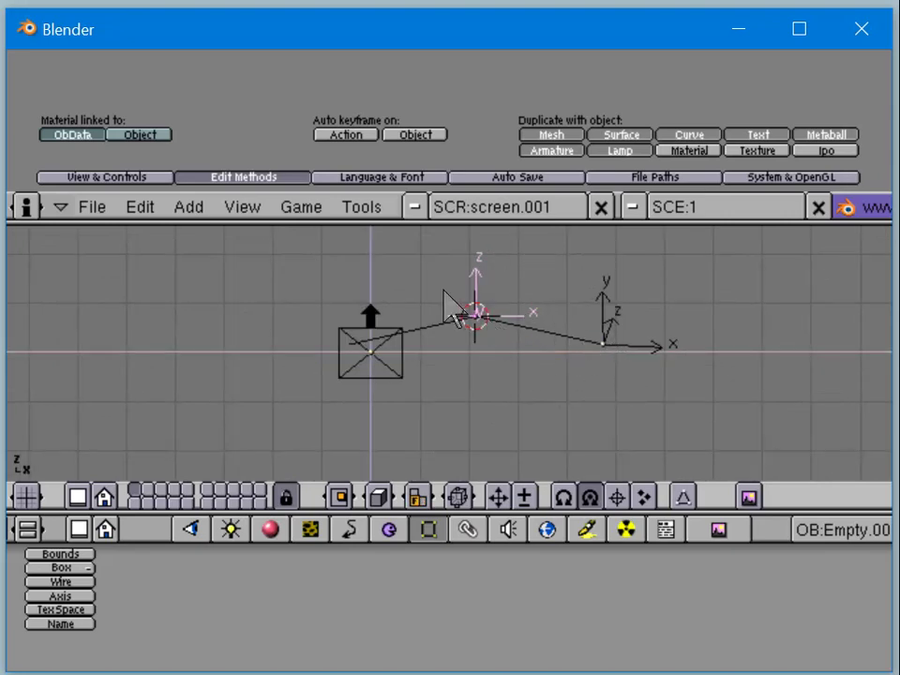
{"action": "right_click", "coordinate": [601, 347]}
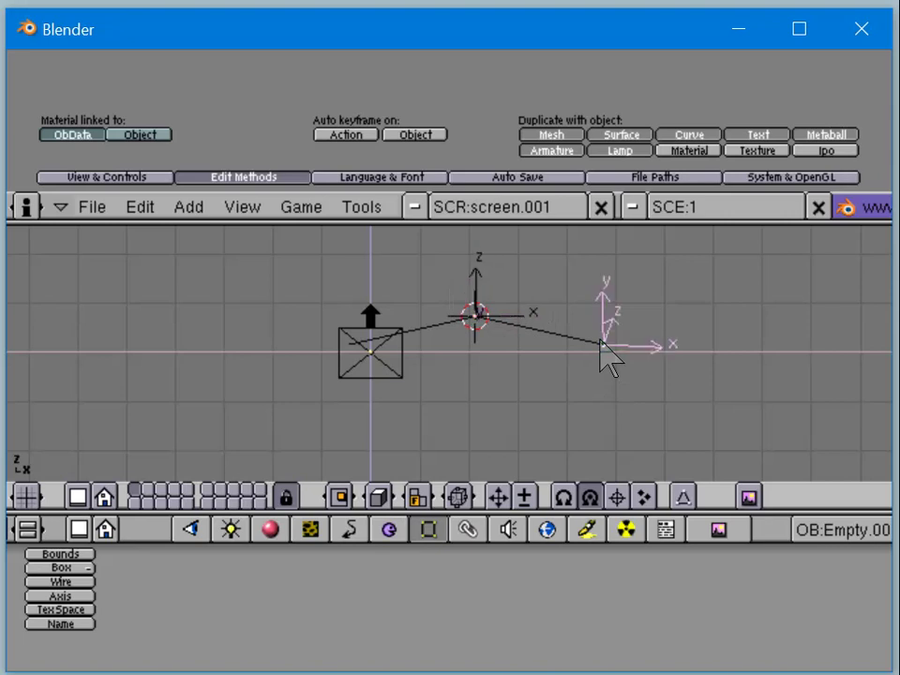
{"action": "right_click", "coordinate": [511, 346]}
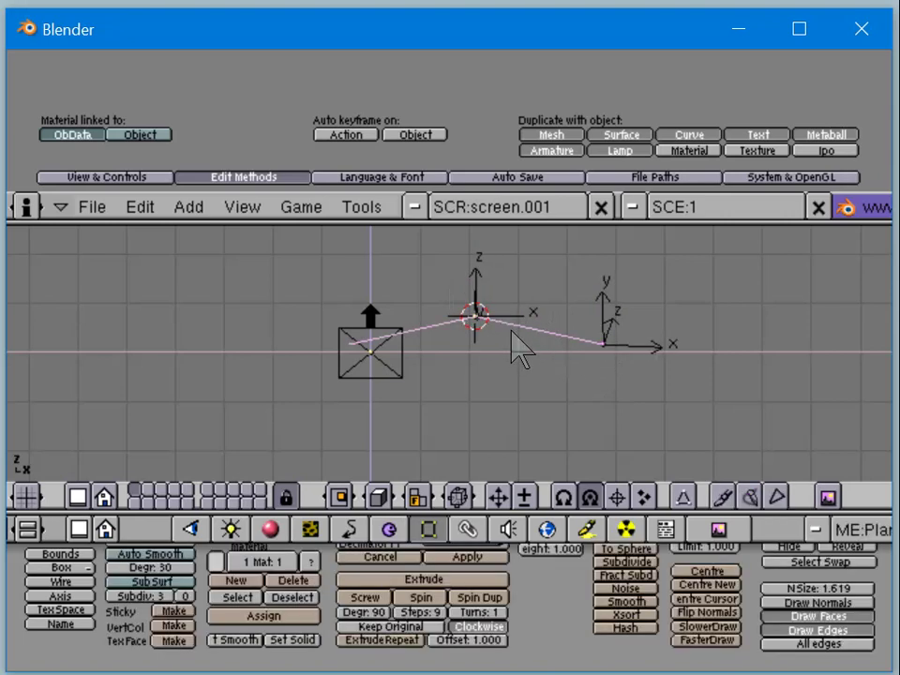
{"action": "right_click", "coordinate": [496, 320], "text": "shift"}
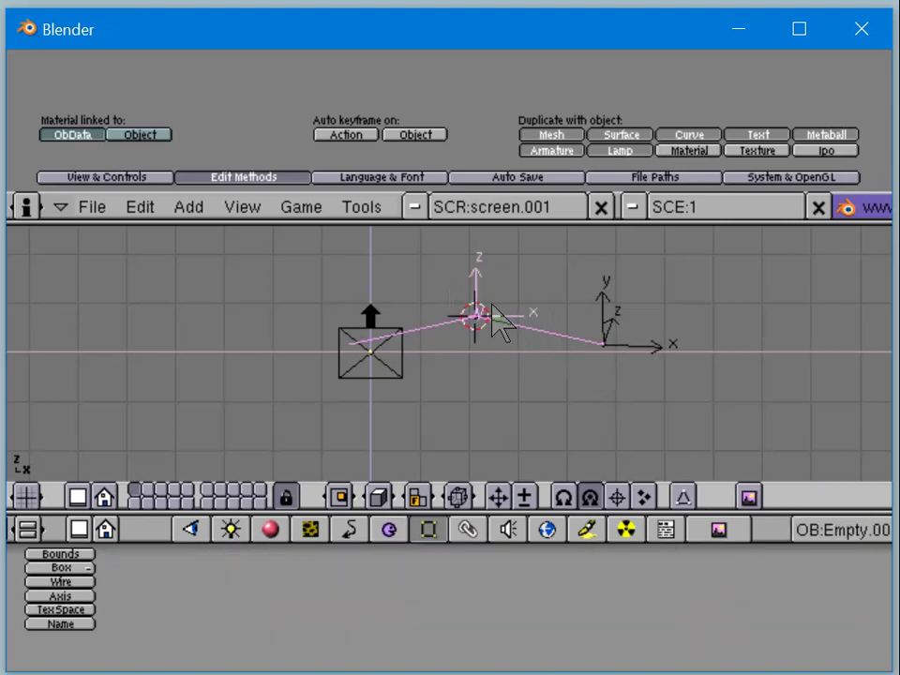
{"action": "key", "text": "ctrl+p"}
{"action": "left_click", "coordinate": [534, 344]}
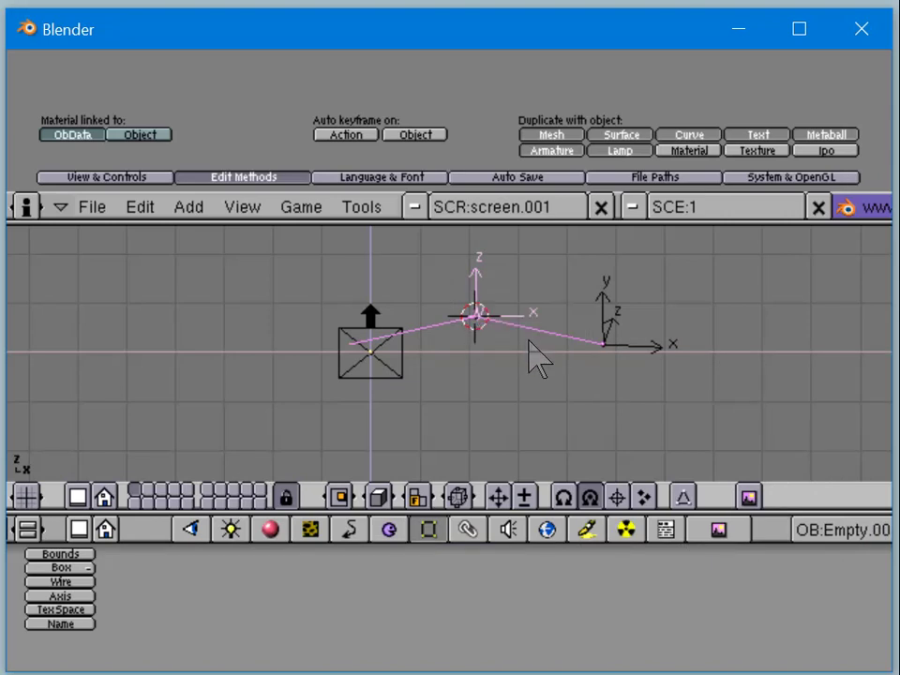
Step: Clear the rotation of the centre and right-hand Empties so their axes stand upright
{"action": "right_click", "coordinate": [555, 305]}
{"action": "right_click", "coordinate": [538, 322]}
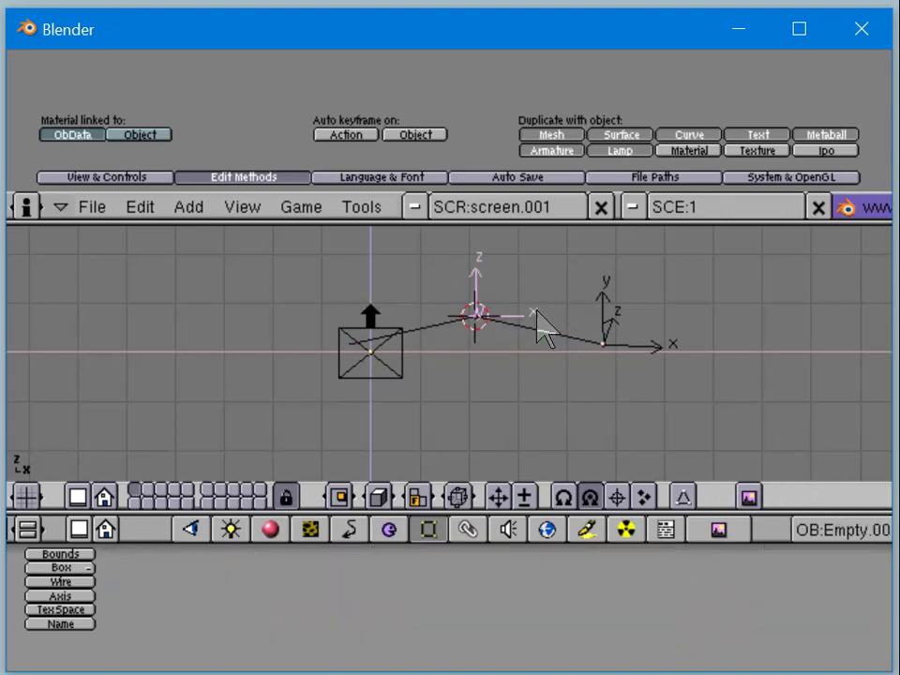
{"action": "right_click", "coordinate": [620, 323], "text": "shift"}
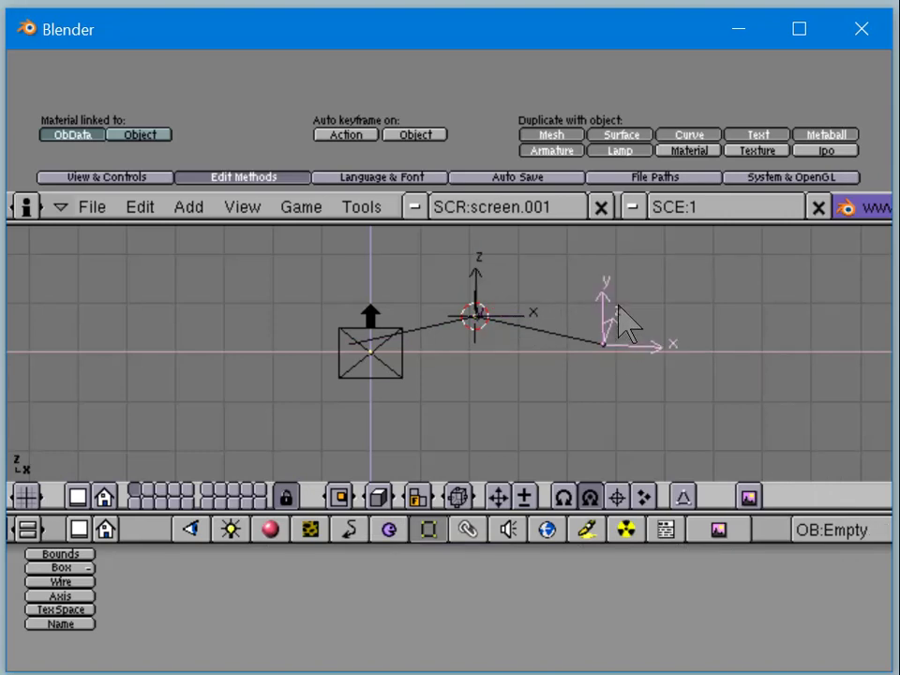
{"action": "key", "text": "alt+r"}
{"action": "left_click", "coordinate": [619, 307]}
Step: Parent the centre Empty to the right-hand Empty
{"action": "right_click", "coordinate": [529, 289]}
{"action": "key", "text": "shift+d"}
{"action": "key", "text": "Escape"}
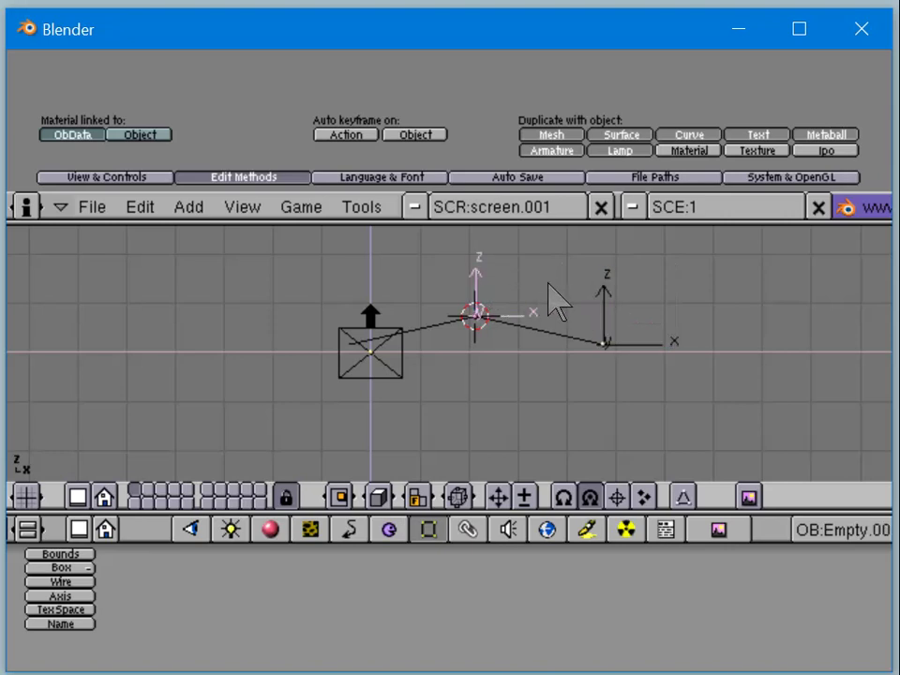
{"action": "right_click", "coordinate": [606, 300], "text": "shift"}
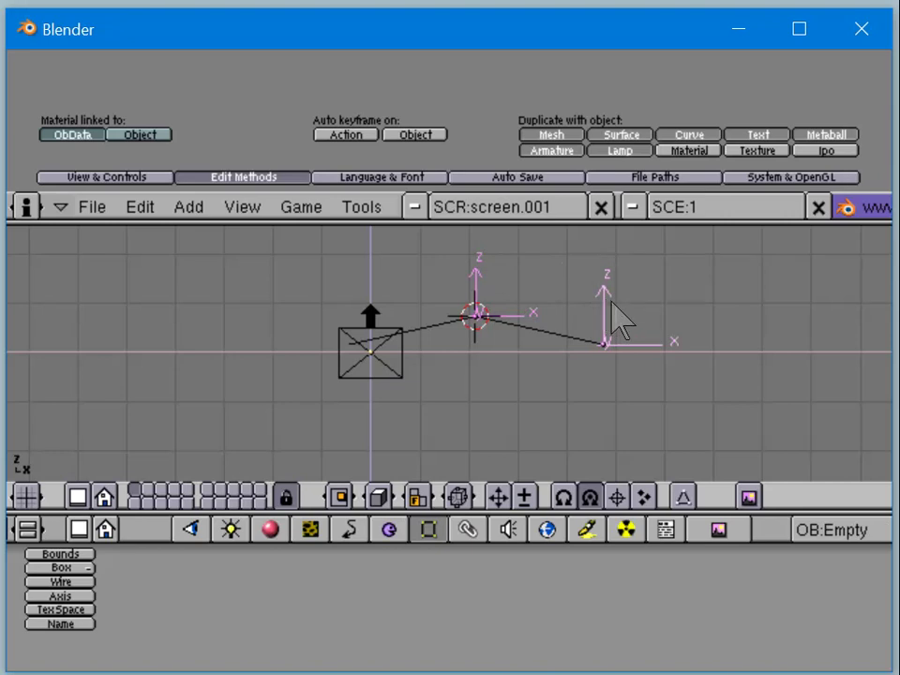
{"action": "key", "text": "ctrl+p"}
{"action": "left_click", "coordinate": [609, 306]}
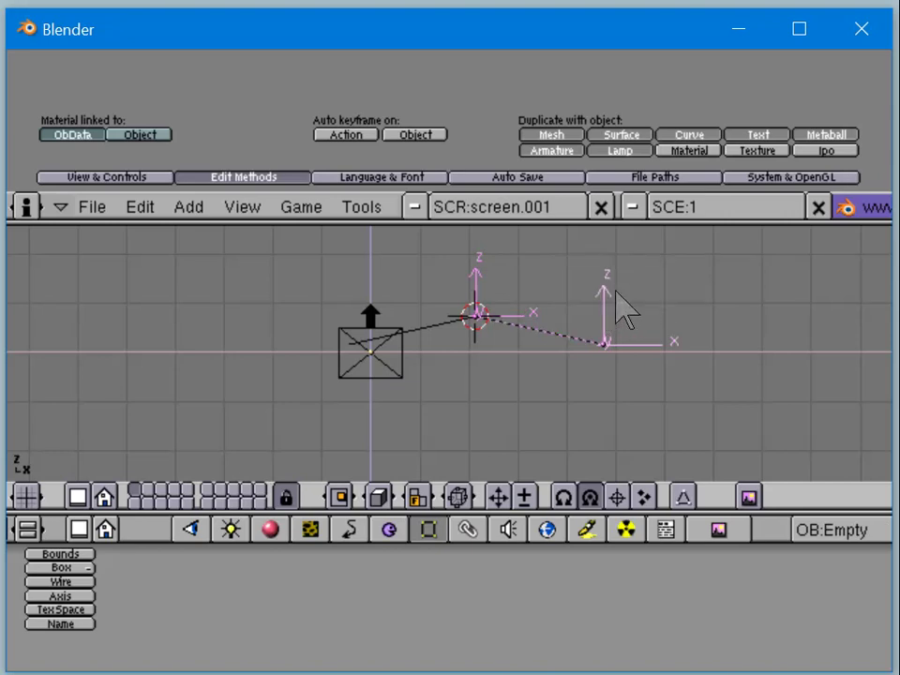
Step: Test-rotate the Empties, cancelling each, then tilt the folded mesh line to a new angle
{"action": "key", "text": "r"}
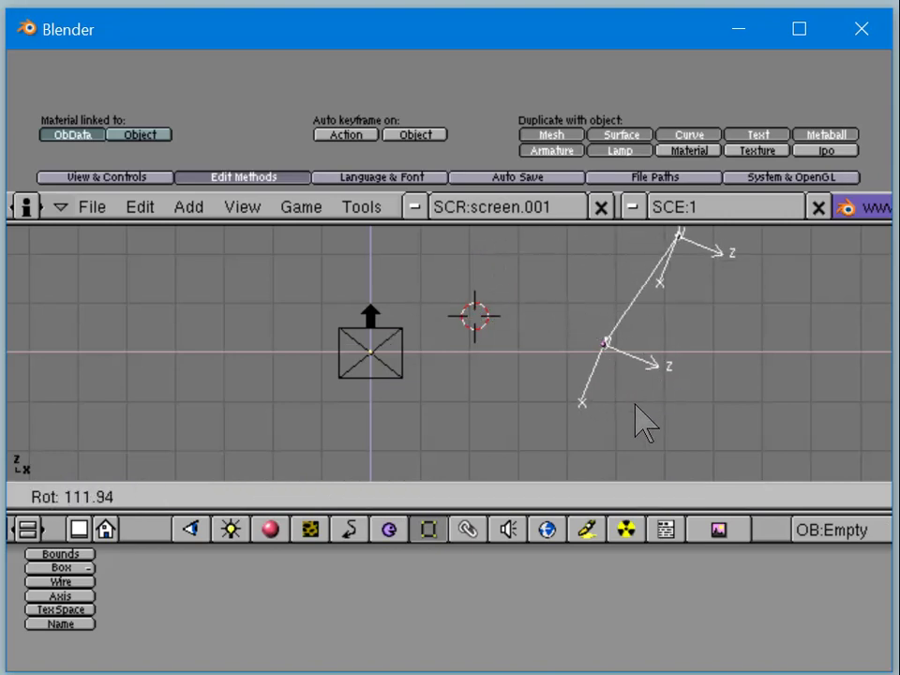
{"action": "key", "text": "Escape"}
{"action": "right_click", "coordinate": [471, 324]}
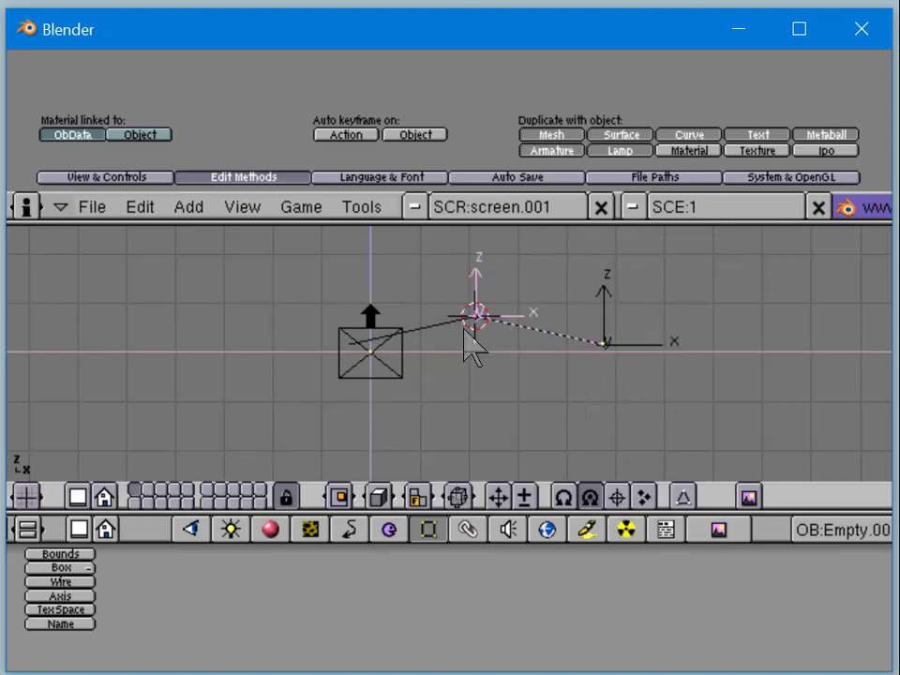
{"action": "key", "text": "r"}
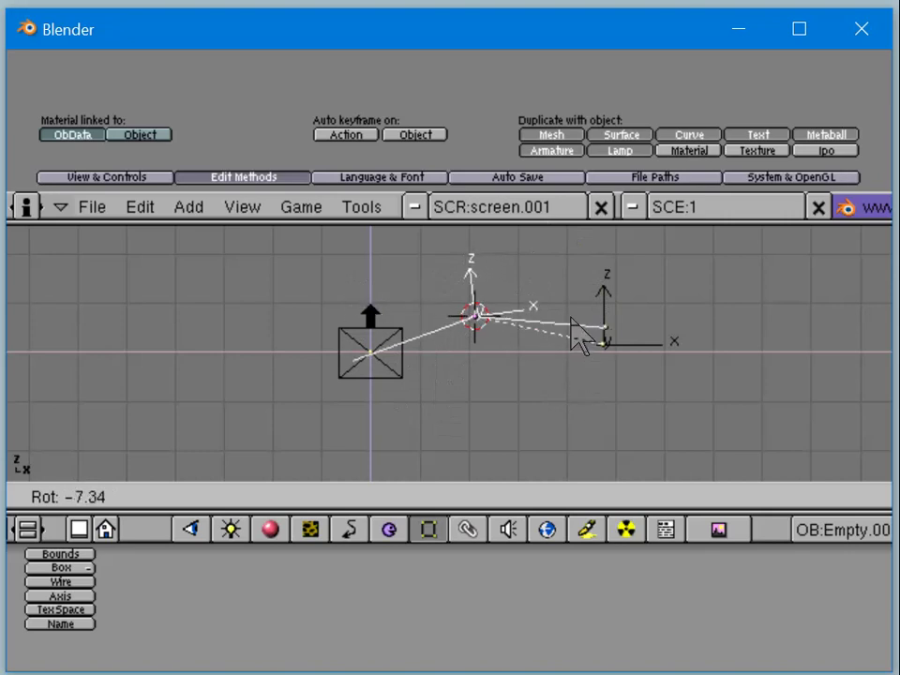
{"action": "key", "text": "Escape"}
{"action": "right_click", "coordinate": [577, 339]}
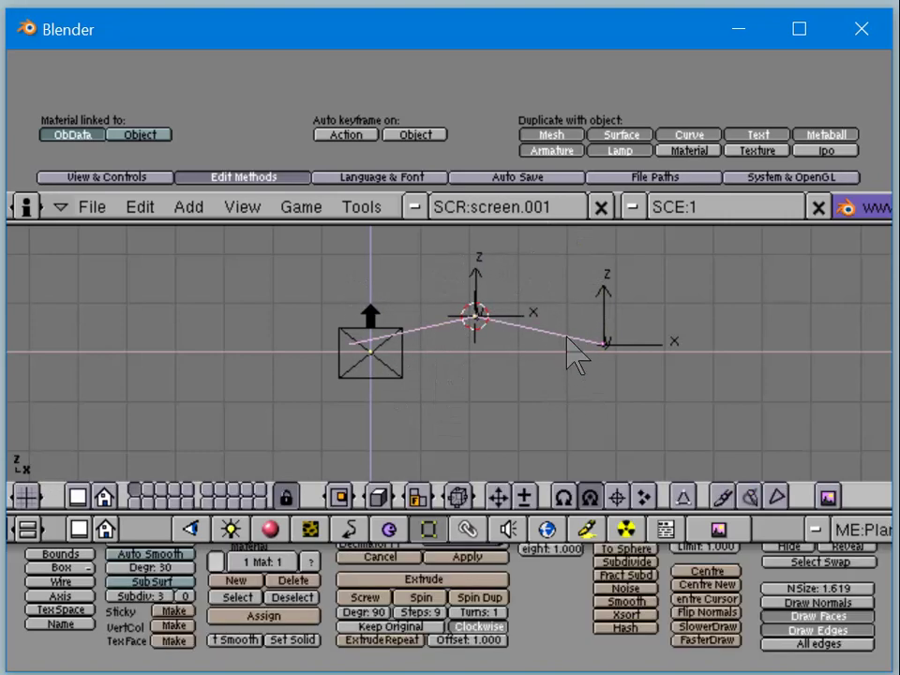
{"action": "right_click", "coordinate": [562, 340]}
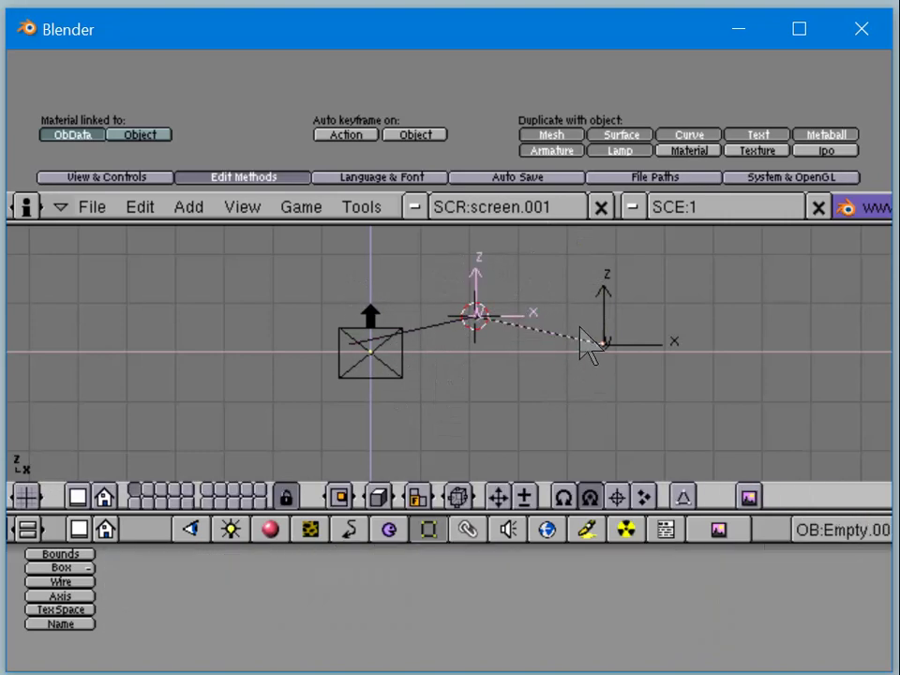
{"action": "key", "text": "r"}
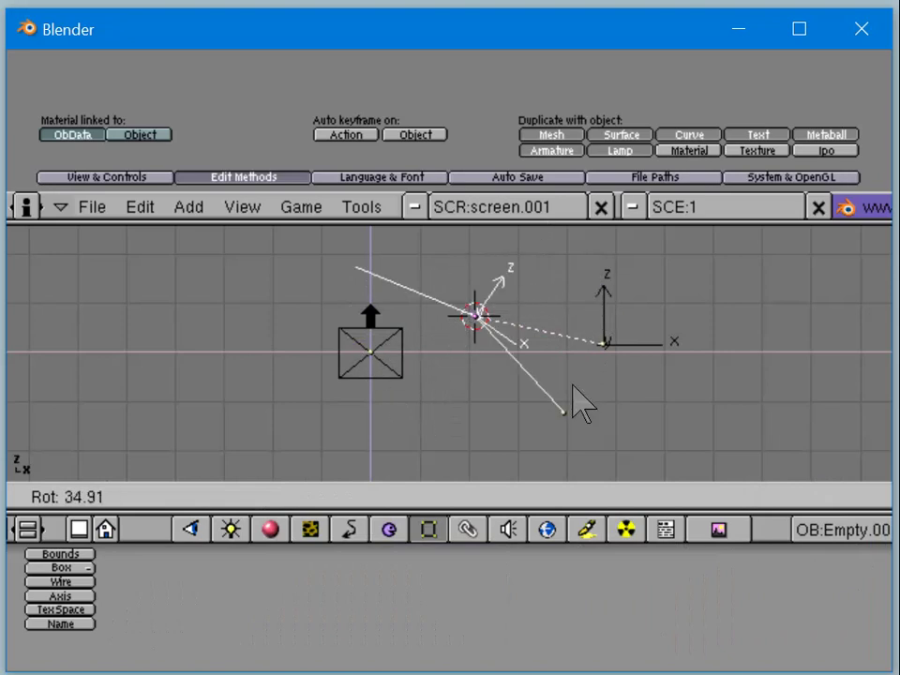
{"action": "key", "text": "Escape"}
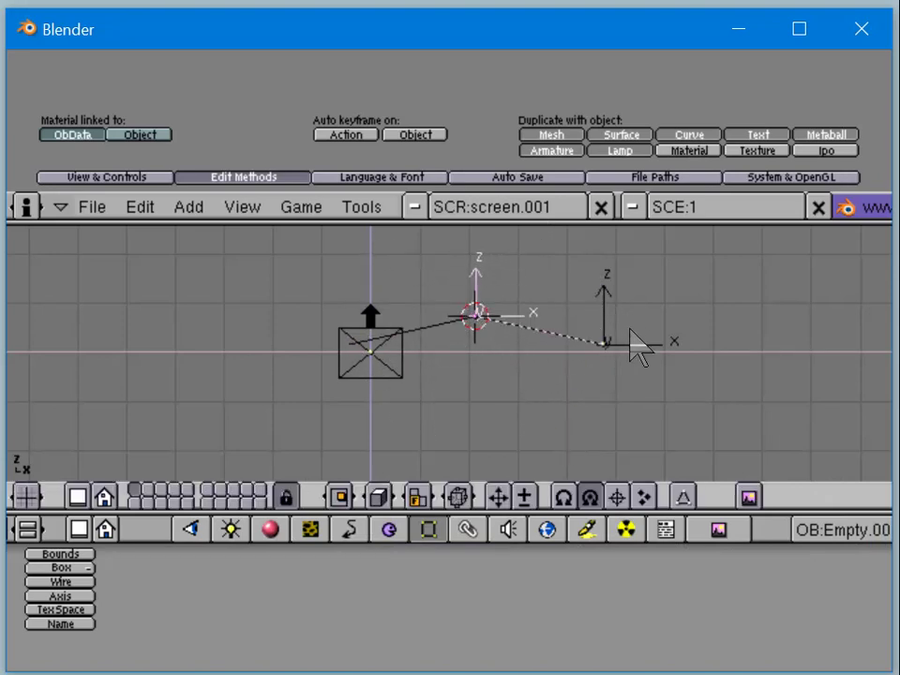
{"action": "right_click", "coordinate": [635, 344]}
{"action": "key", "text": "r"}
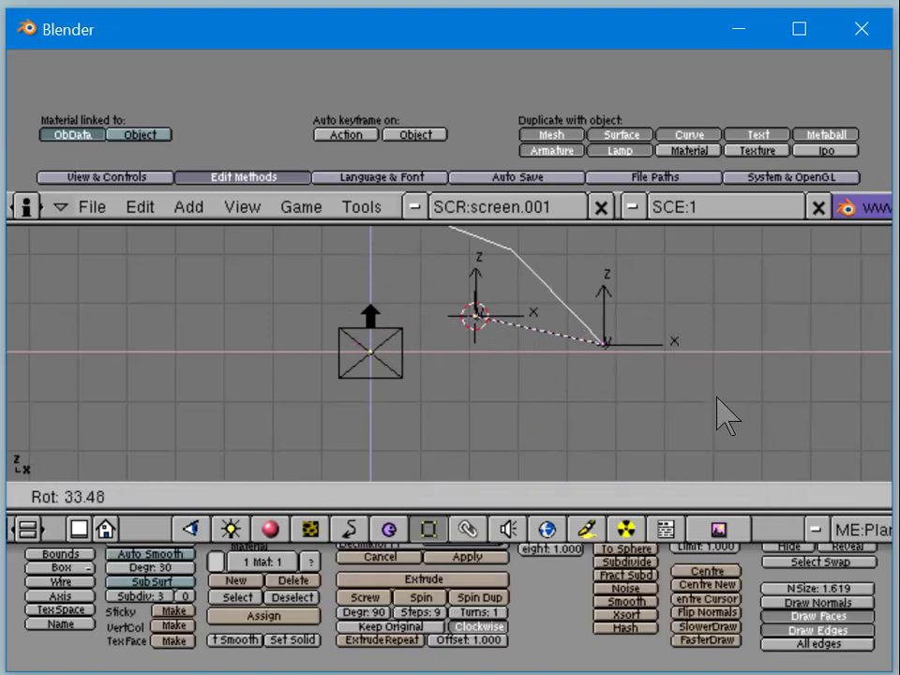
{"action": "left_click", "coordinate": [716, 413]}
Step: Inspect the mesh line's vertices, then rotate the line back about its origin
{"action": "right_click", "coordinate": [488, 260]}
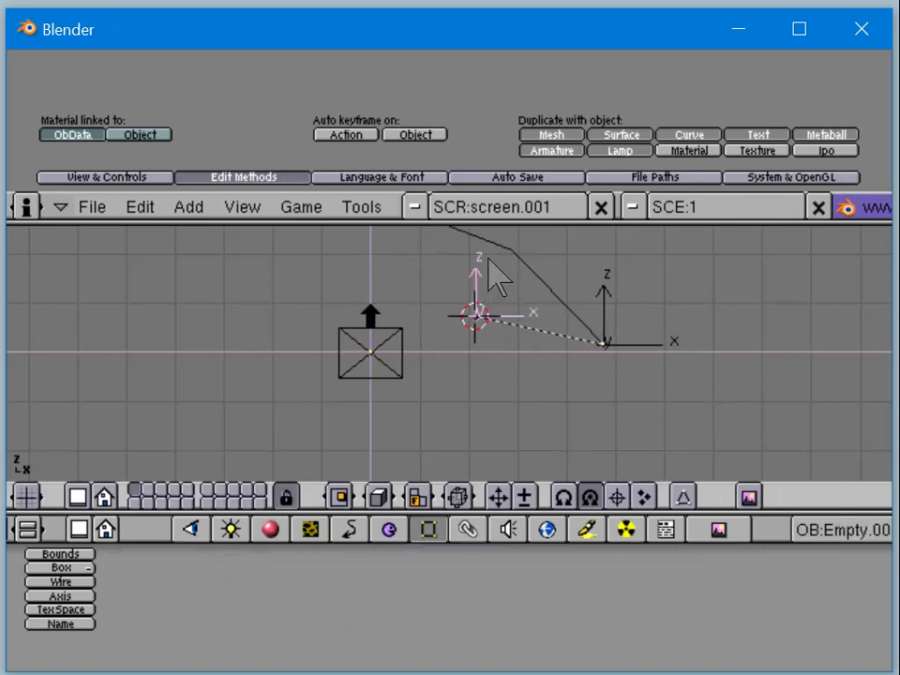
{"action": "right_click", "coordinate": [502, 249]}
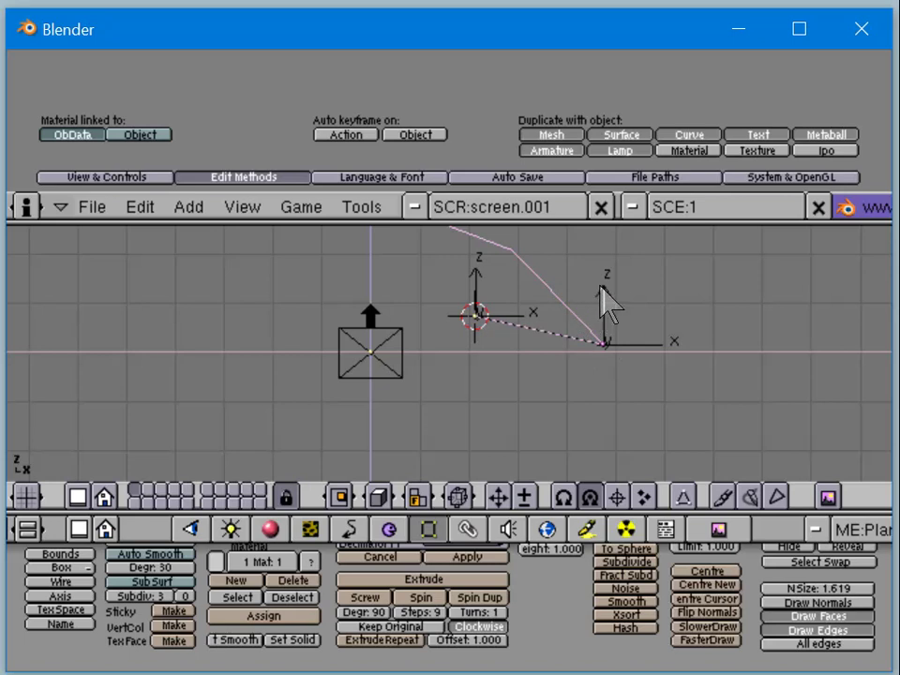
{"action": "key", "text": "Tab"}
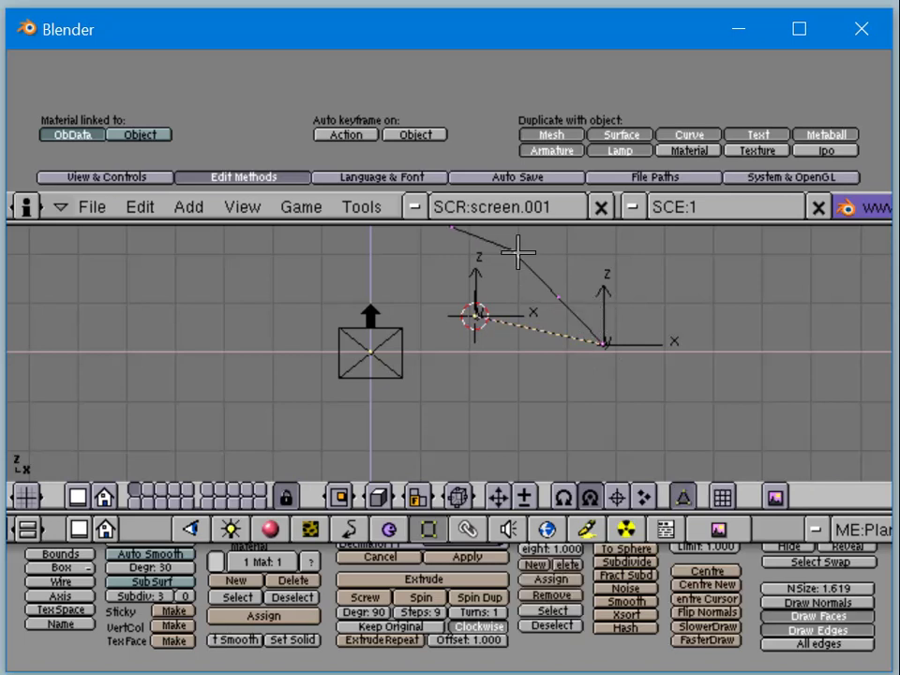
{"action": "key", "text": "Tab"}
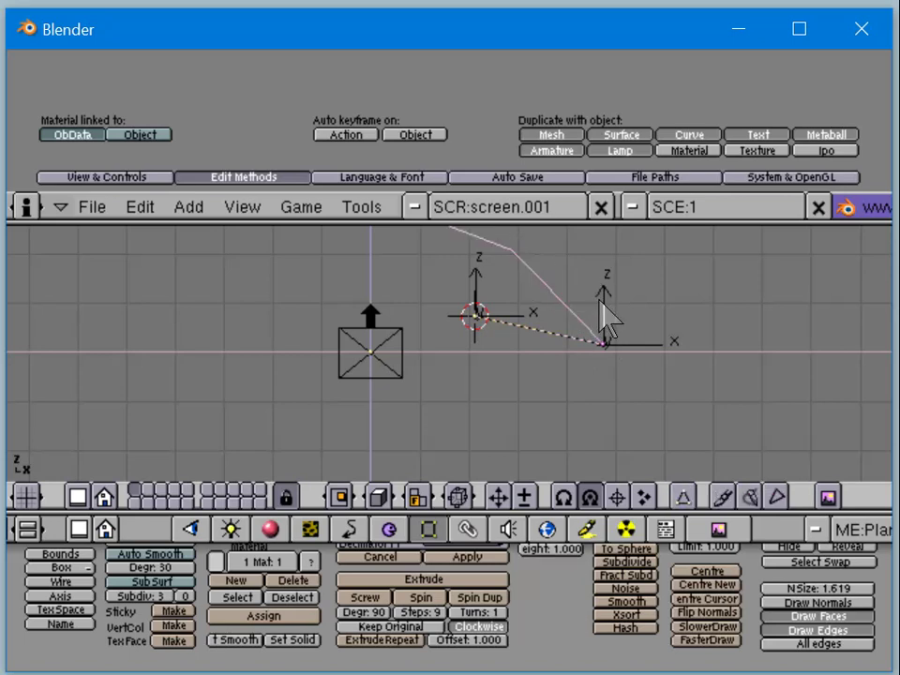
{"action": "right_click", "coordinate": [600, 289]}
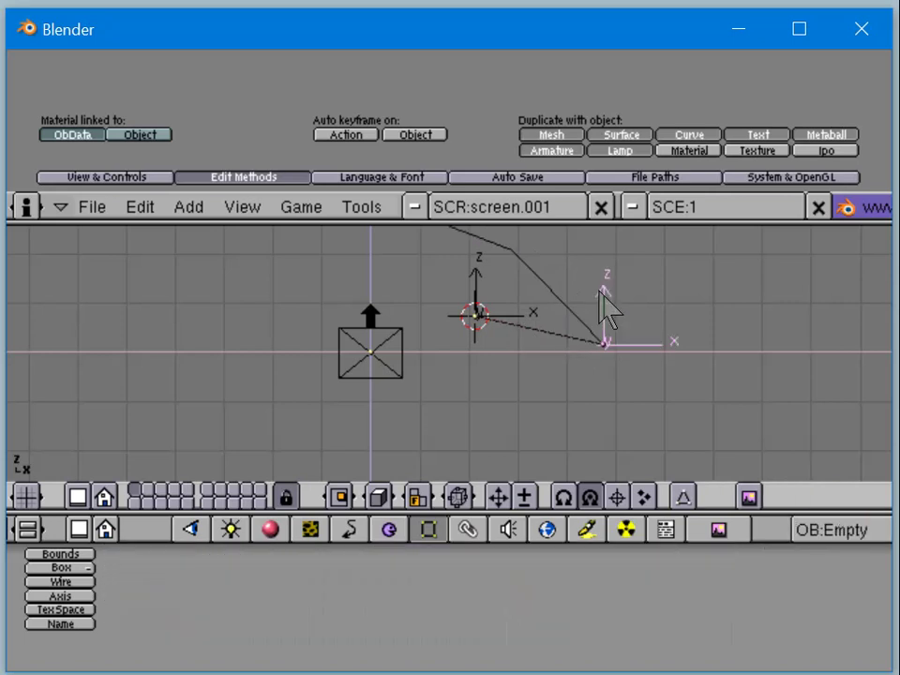
{"action": "key", "text": "shift+d"}
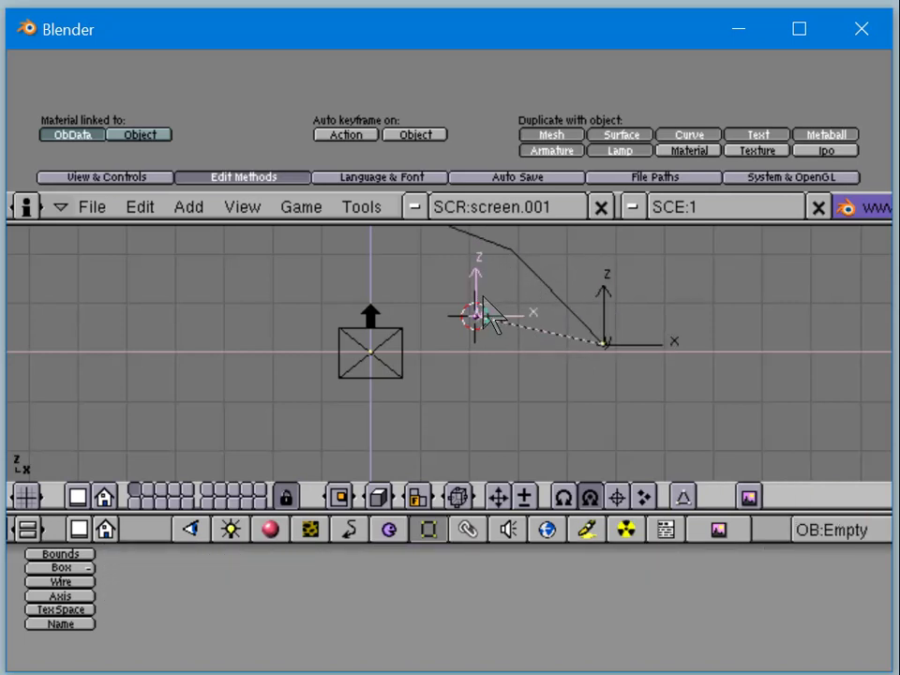
{"action": "right_click", "coordinate": [523, 264]}
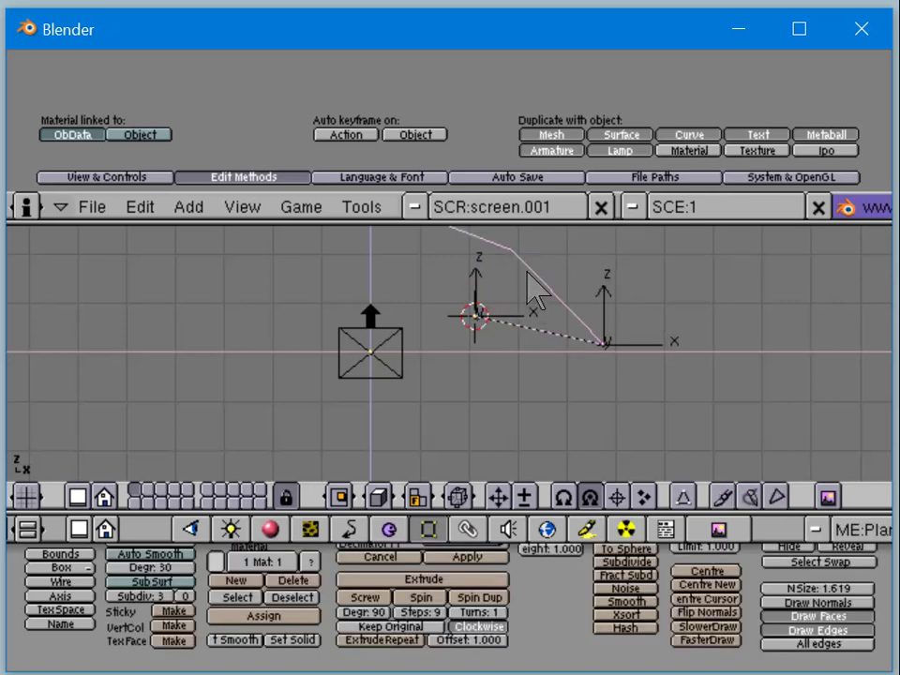
{"action": "key", "text": "r"}
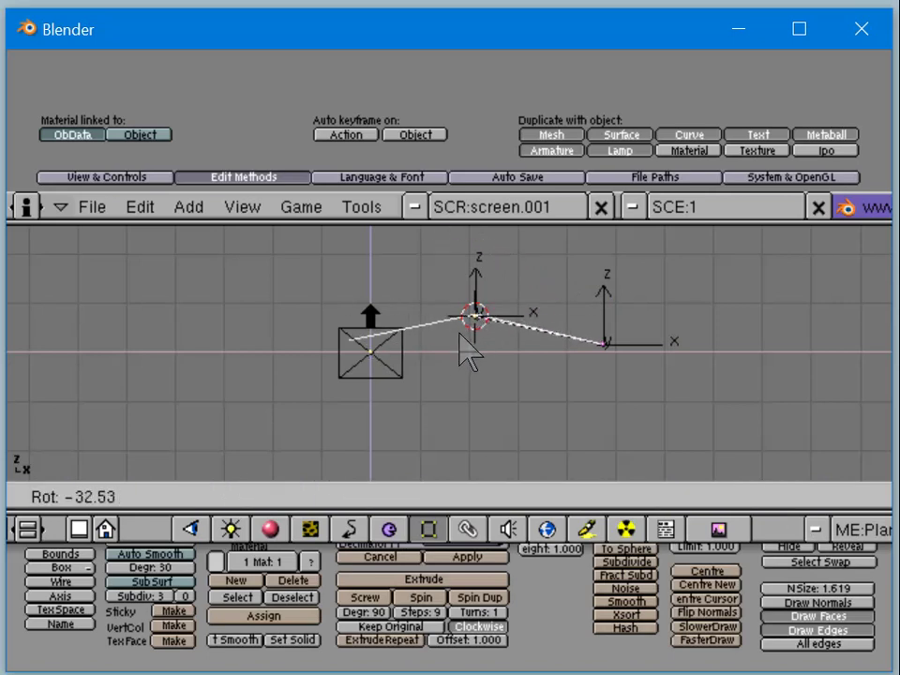
{"action": "left_click", "coordinate": [466, 346]}
Step: Rotate the end and middle Empties to confirm the mesh follows, leaving the end tilted
{"action": "right_click", "coordinate": [476, 313]}
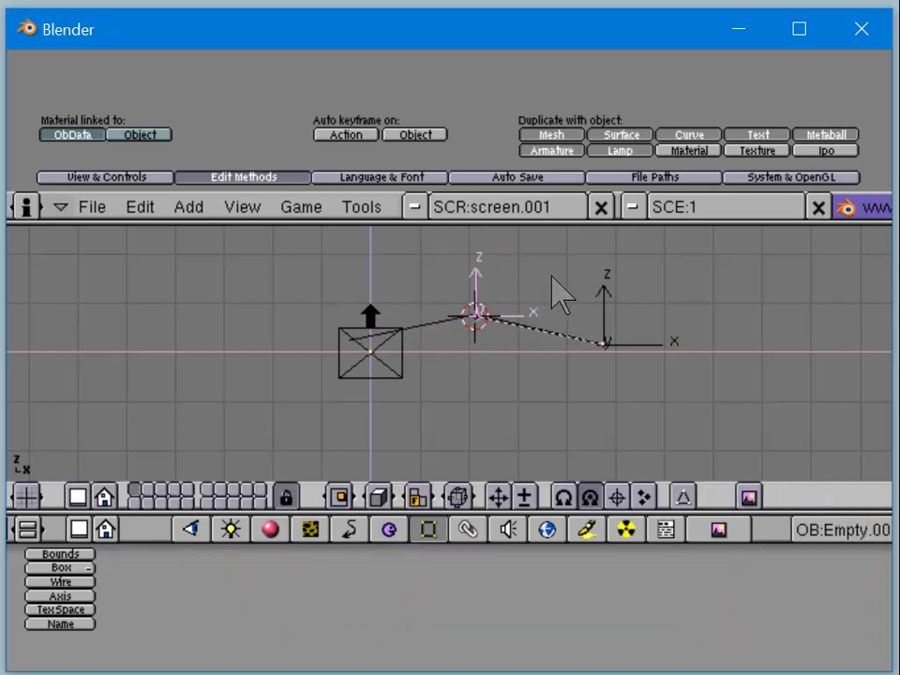
{"action": "key", "text": "r"}
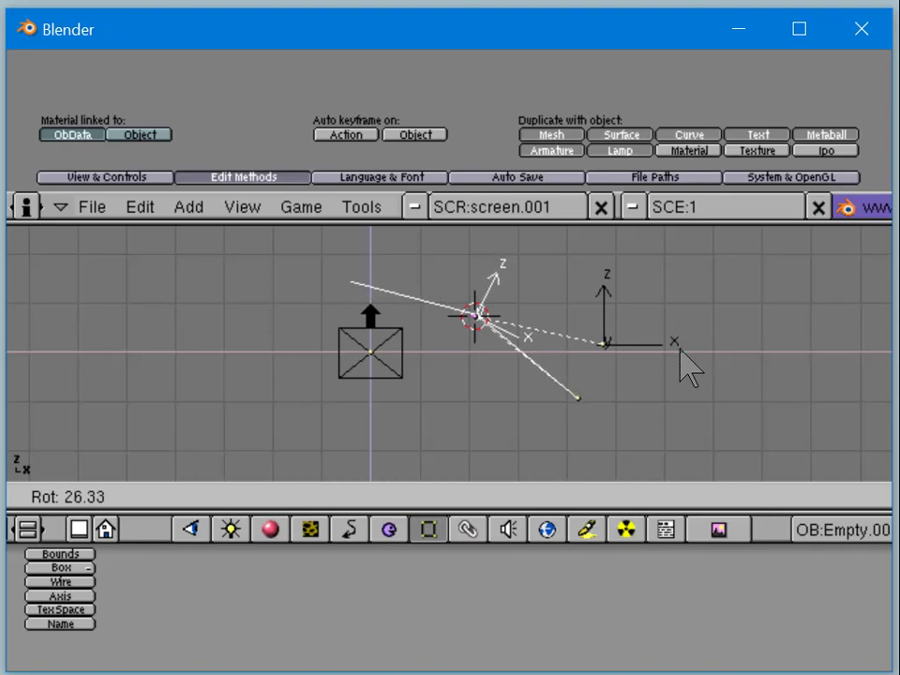
{"action": "key", "text": "Escape"}
{"action": "right_click", "coordinate": [600, 343]}
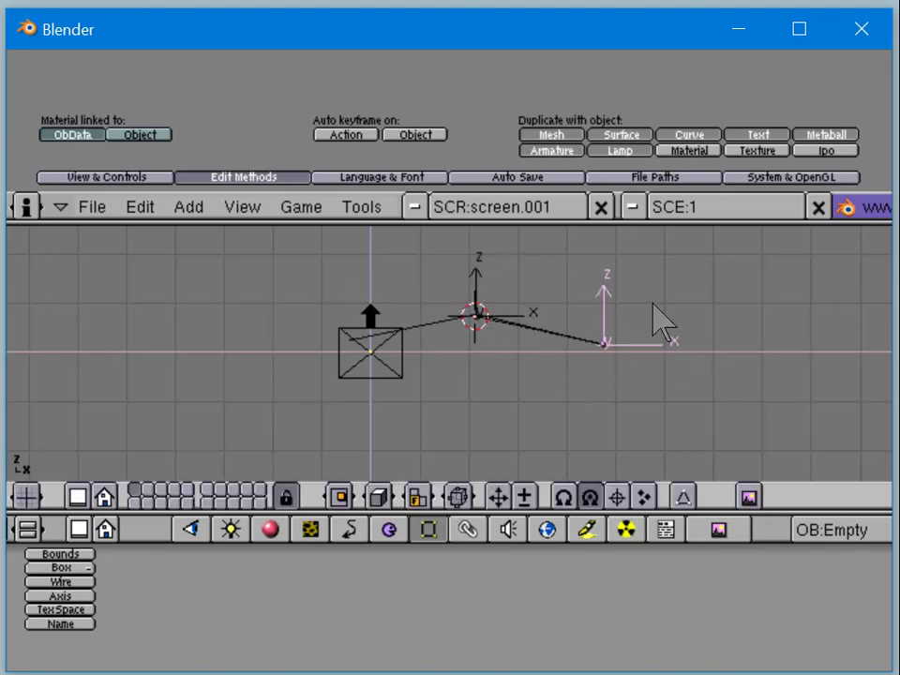
{"action": "key", "text": "r"}
{"action": "left_click", "coordinate": [712, 343]}
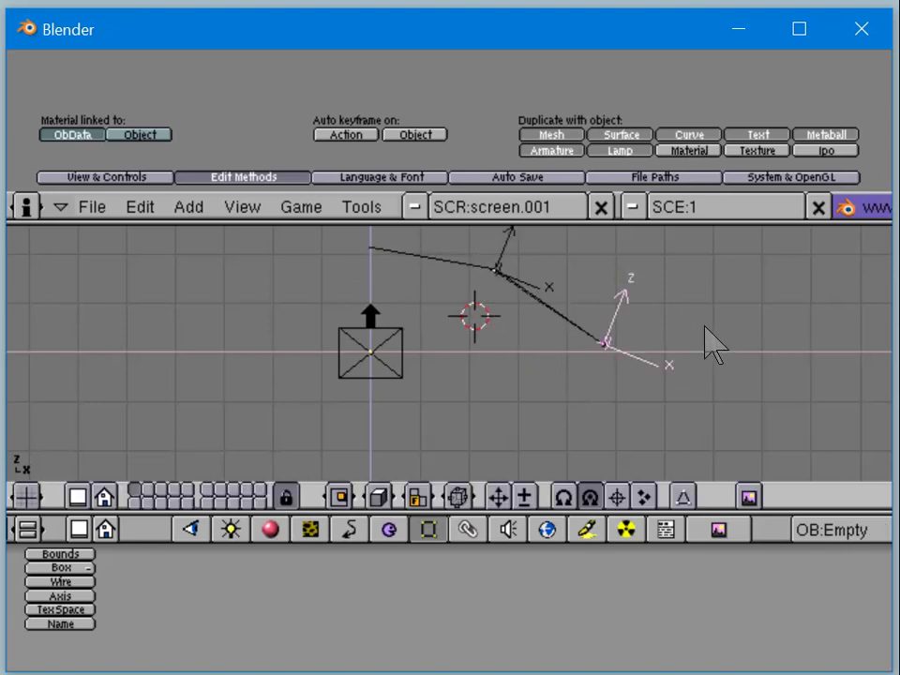
{"action": "right_click", "coordinate": [514, 283]}
{"action": "key", "text": "r"}
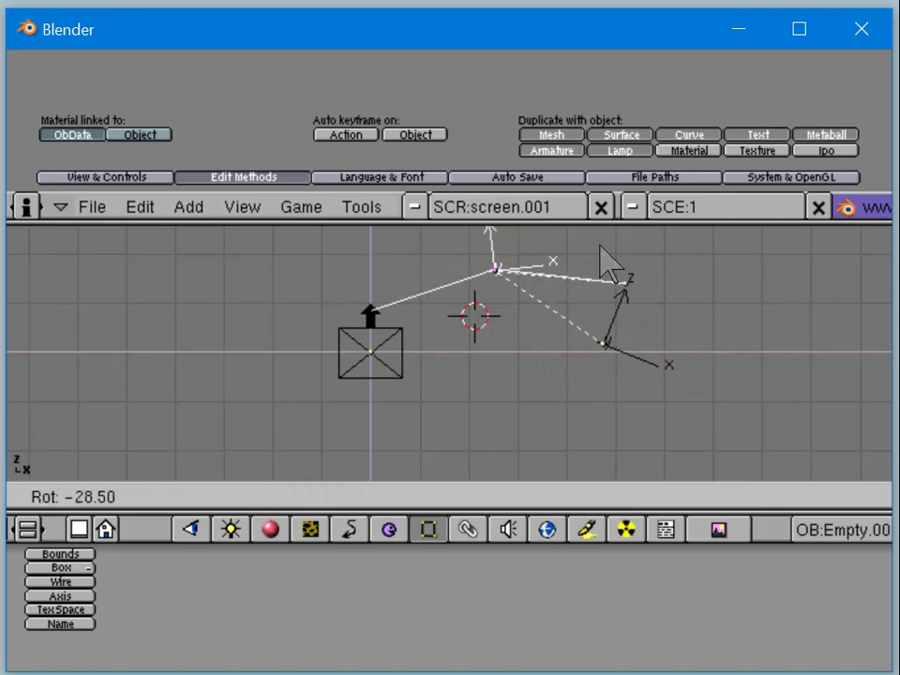
{"action": "left_click", "coordinate": [571, 337]}
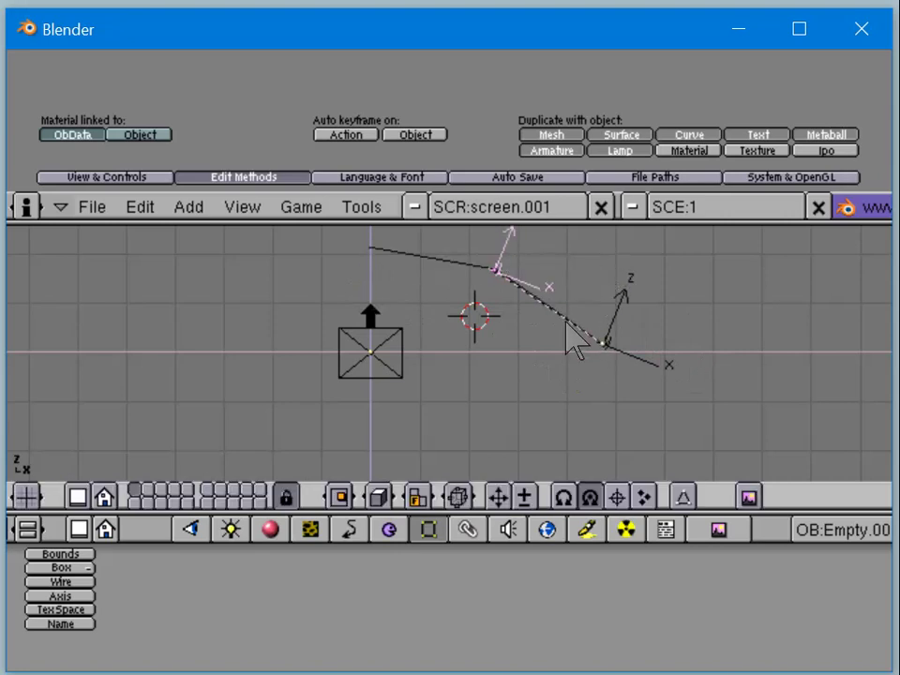
{"action": "right_click", "coordinate": [610, 350]}
{"action": "key", "text": "r"}
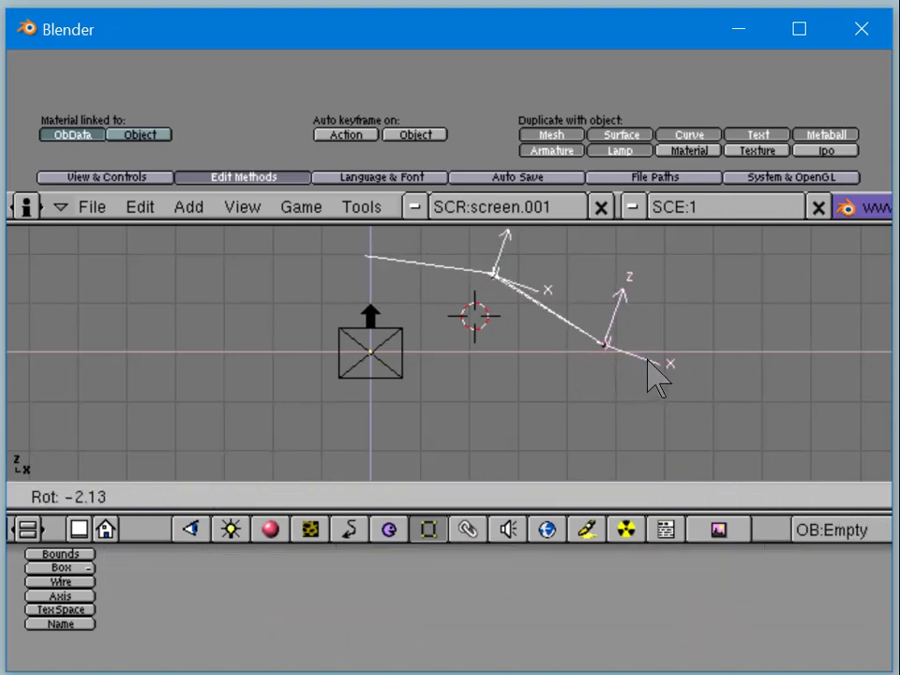
{"action": "left_click", "coordinate": [667, 356]}
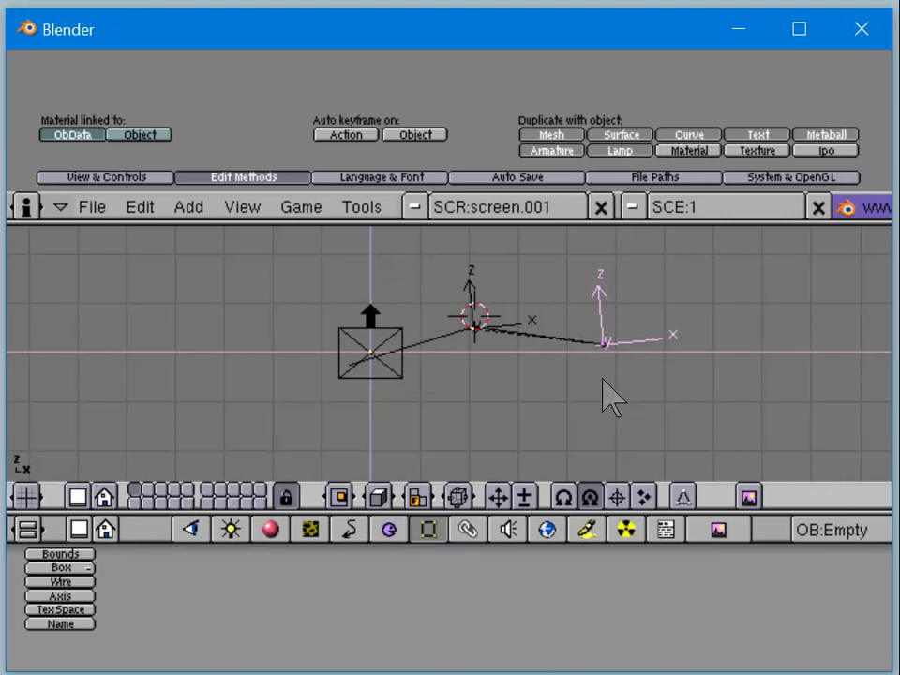
Step: Add an armature at the cube with bone tips at the middle and end Empties
{"action": "left_click", "coordinate": [351, 347]}
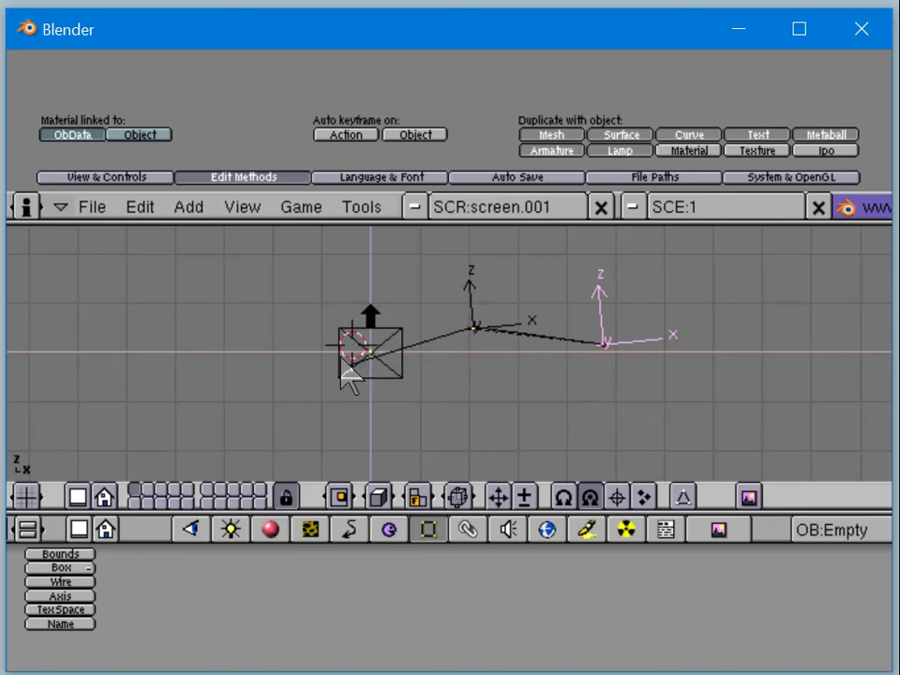
{"action": "key", "text": "space"}
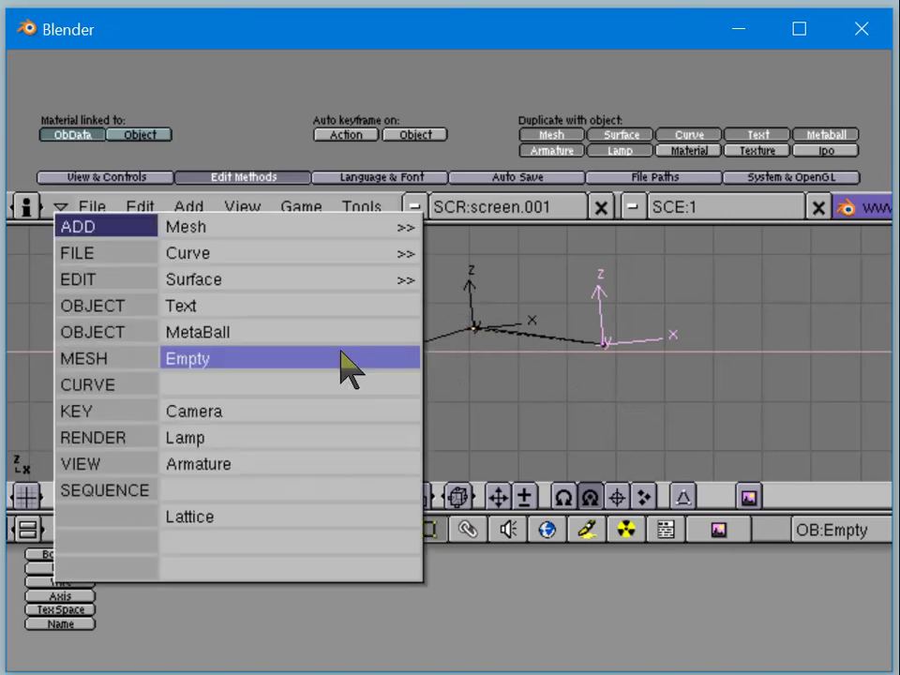
{"action": "left_click", "coordinate": [267, 410]}
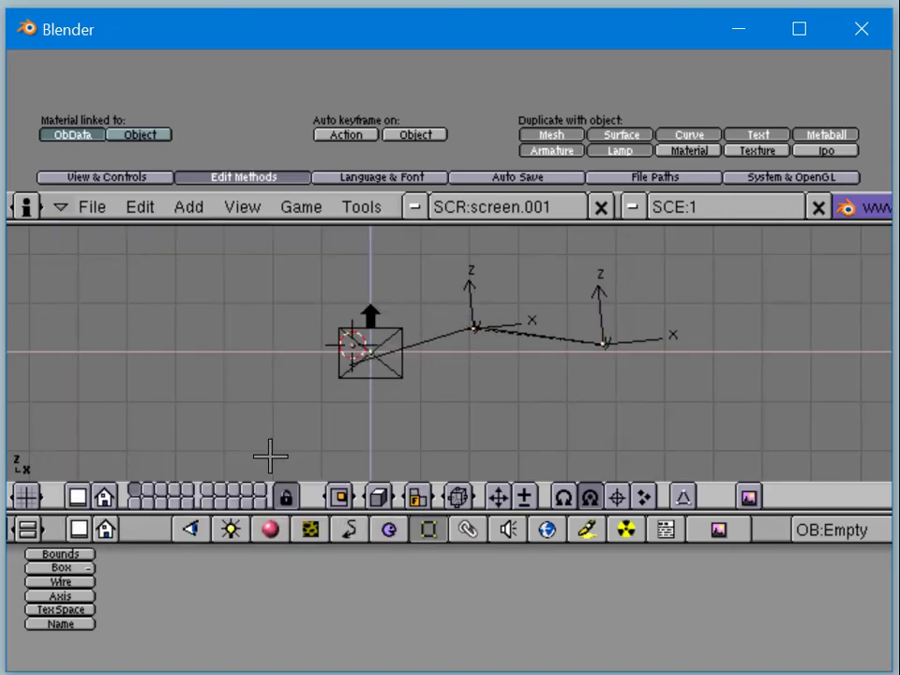
{"action": "left_click", "coordinate": [398, 402]}
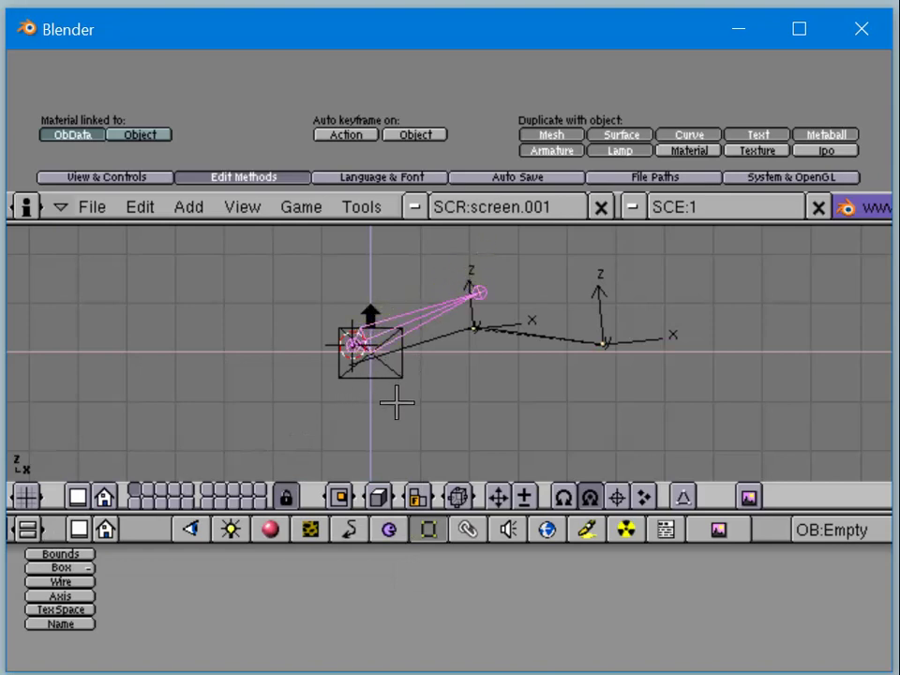
{"action": "key", "text": "shift+d"}
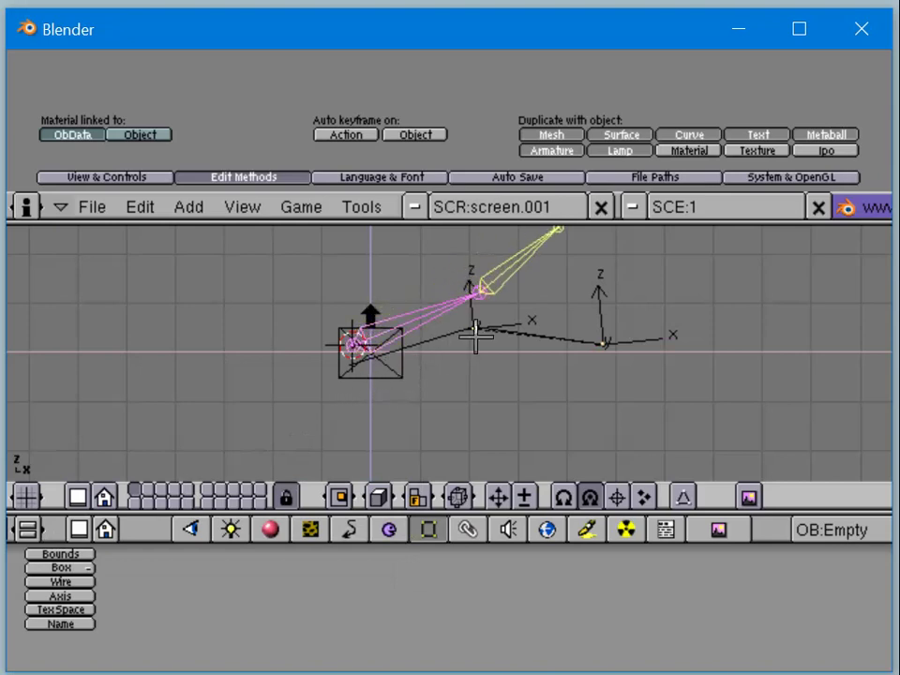
{"action": "left_click", "coordinate": [537, 437]}
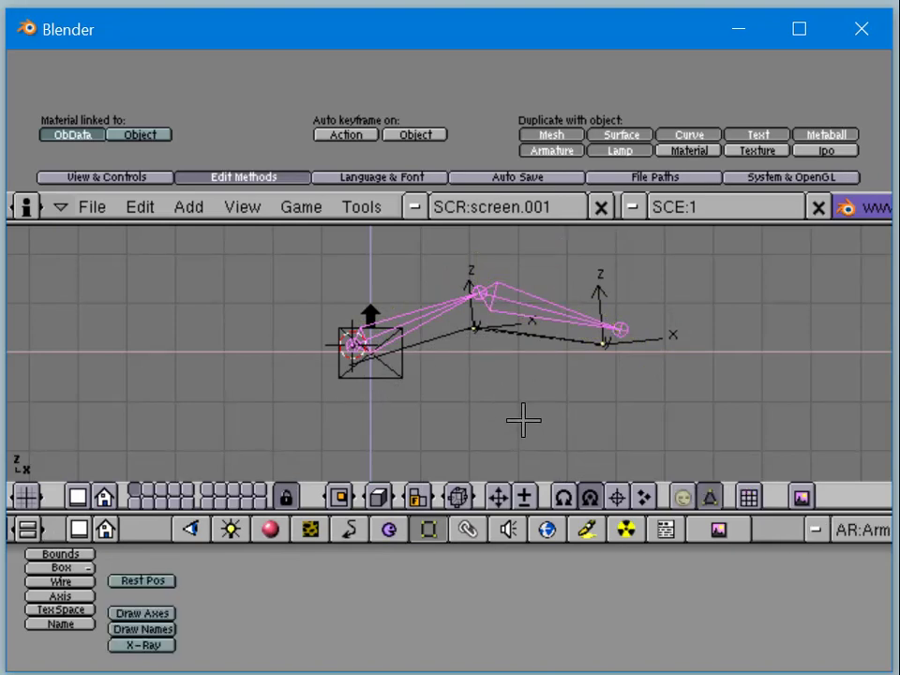
Step: Exit armature edit mode and select the folded mesh, then the armature
{"action": "right_click", "coordinate": [537, 340]}
{"action": "key", "text": "Tab"}
{"action": "key", "text": "Tab"}
{"action": "right_click", "coordinate": [553, 298]}
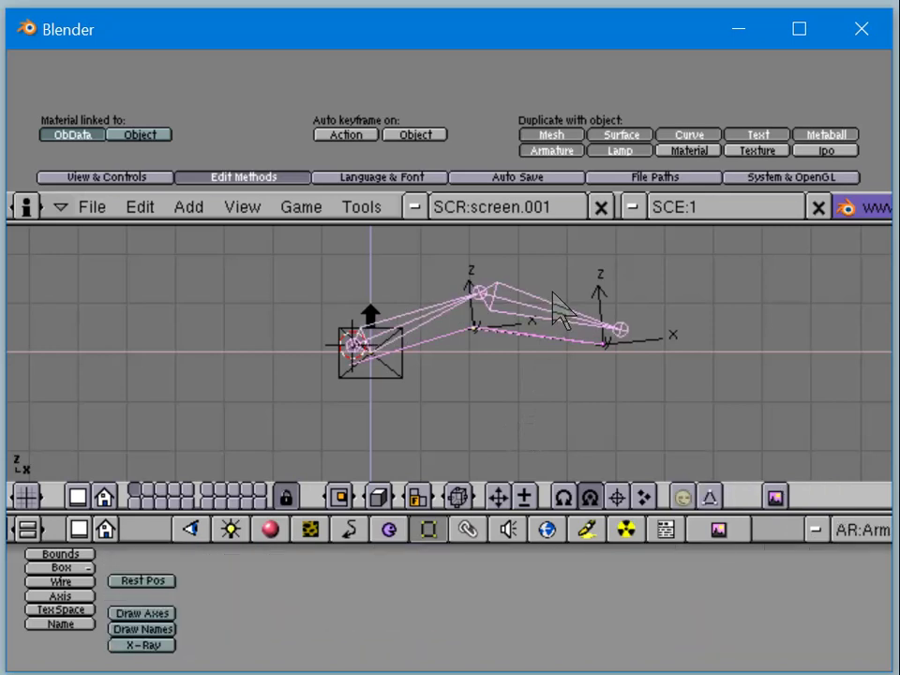
Step: After trying single-bone parenting, parent the mesh to the whole armature using Create From Closest Bones
{"action": "key", "text": "ctrl+p"}
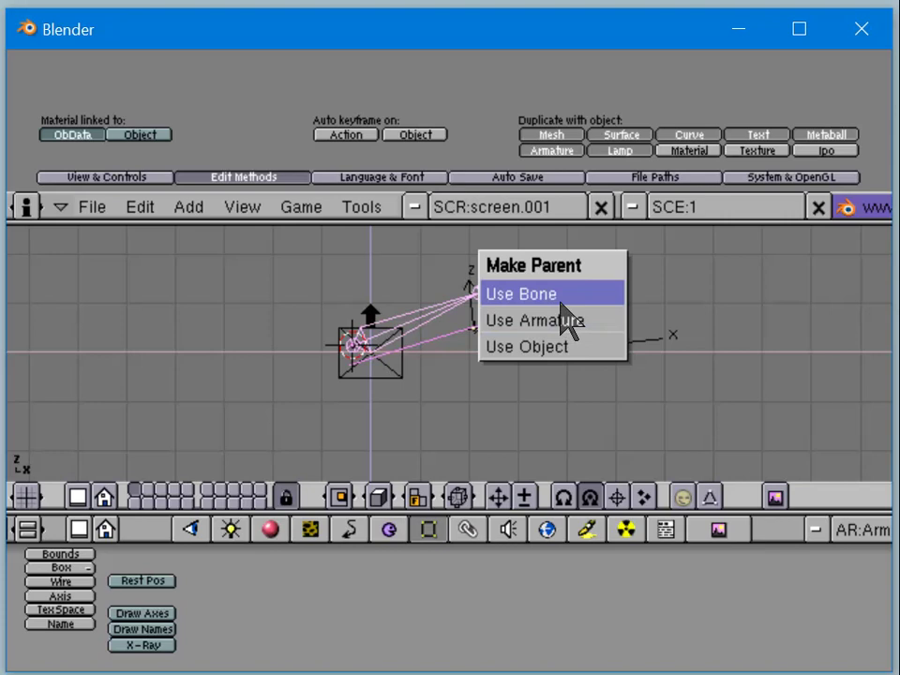
{"action": "left_click", "coordinate": [560, 303]}
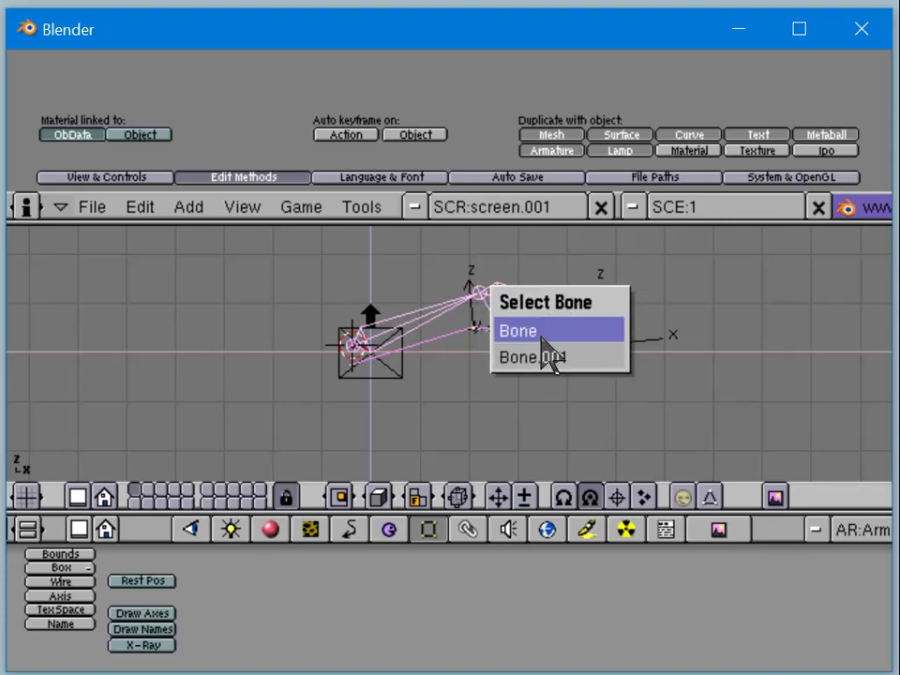
{"action": "left_click", "coordinate": [530, 333]}
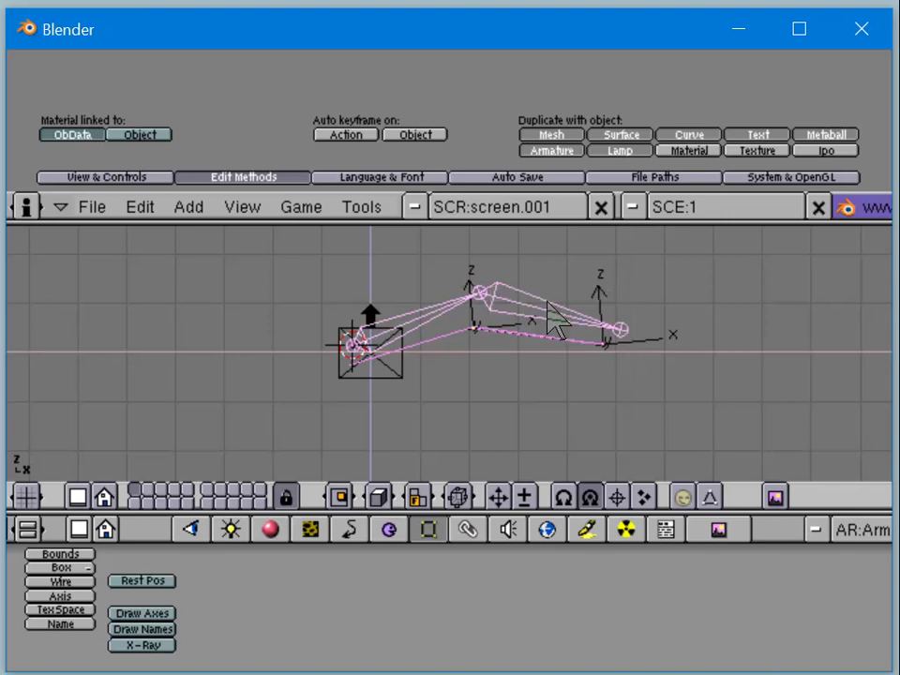
{"action": "key", "text": "ctrl+p"}
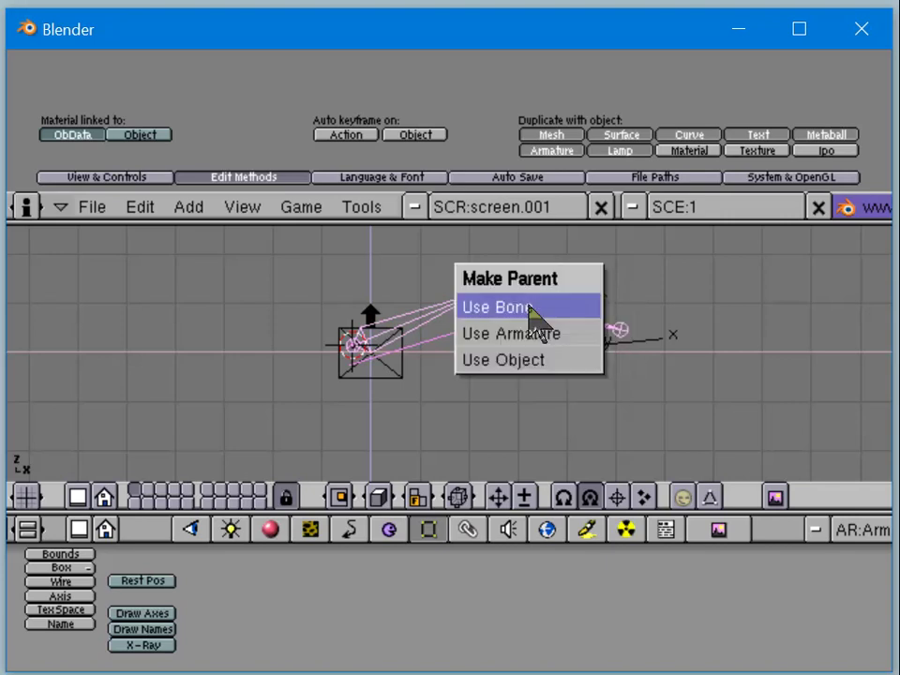
{"action": "left_click", "coordinate": [531, 339]}
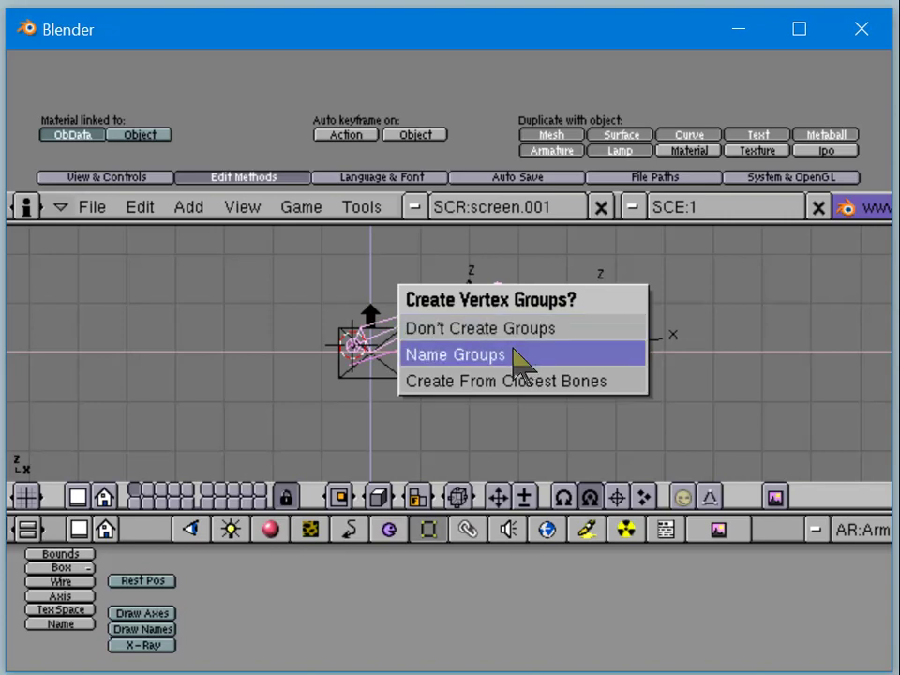
{"action": "left_click", "coordinate": [515, 381]}
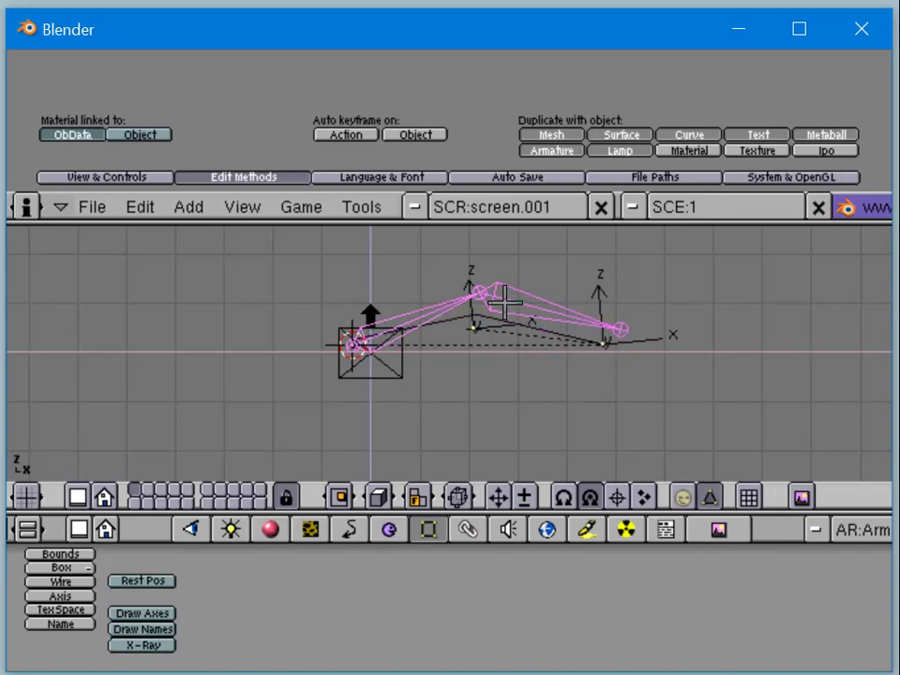
{"action": "right_click", "coordinate": [476, 288]}
Step: Add a trial Track To constraint in the armature's Constraint buttons, delete it, and re-enter edit mode
{"action": "key", "text": "Tab"}
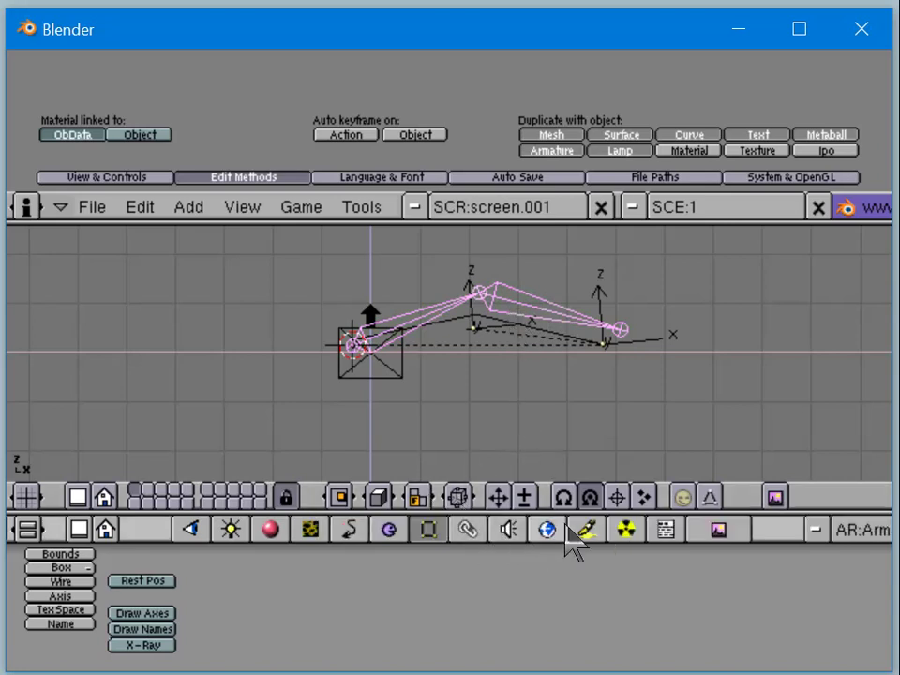
{"action": "left_click", "coordinate": [463, 531]}
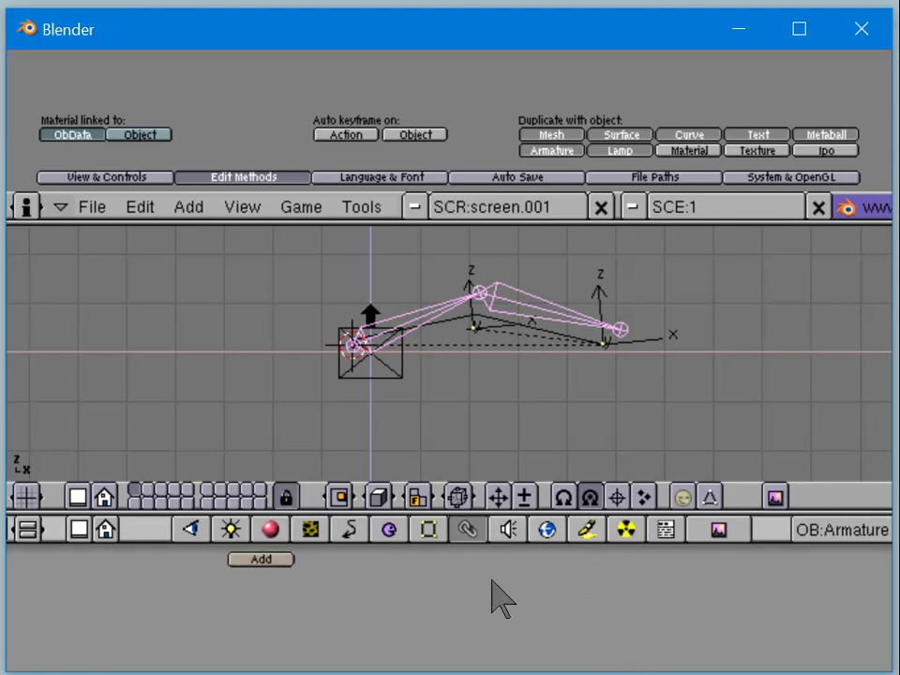
{"action": "left_click", "coordinate": [280, 561]}
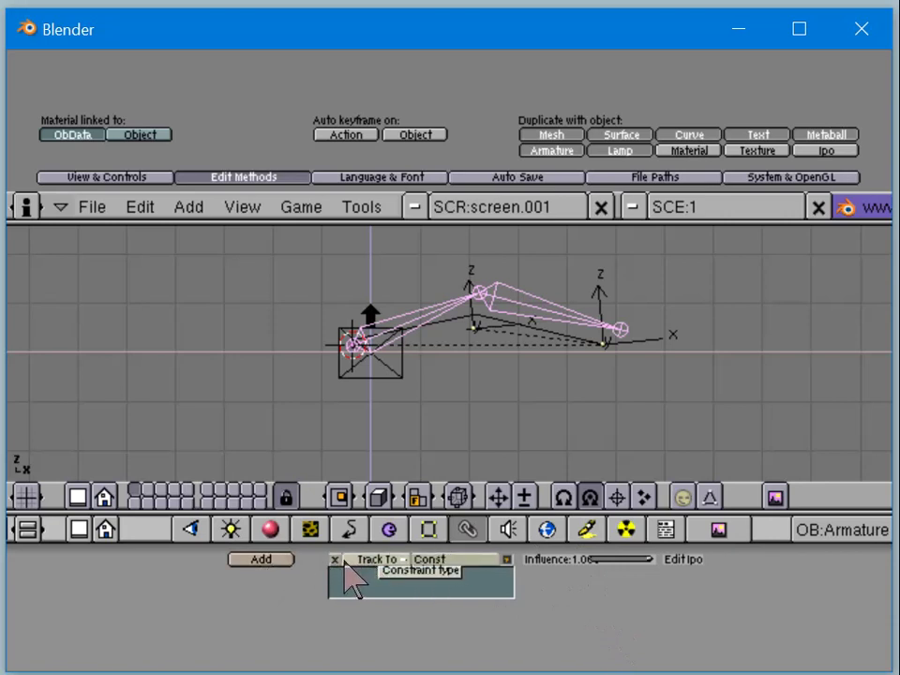
{"action": "left_click", "coordinate": [336, 560]}
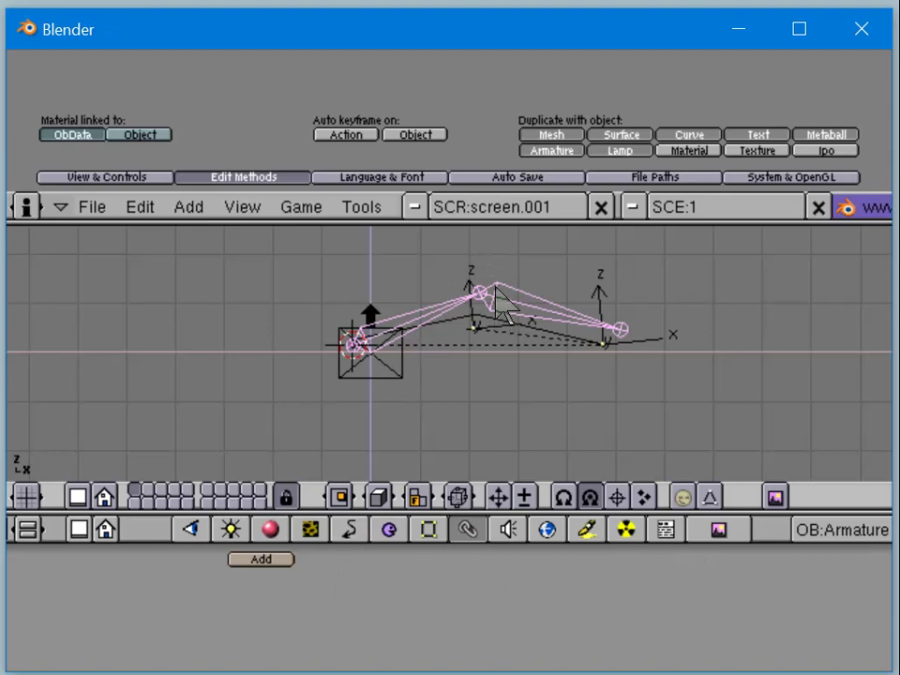
{"action": "key", "text": "Tab"}
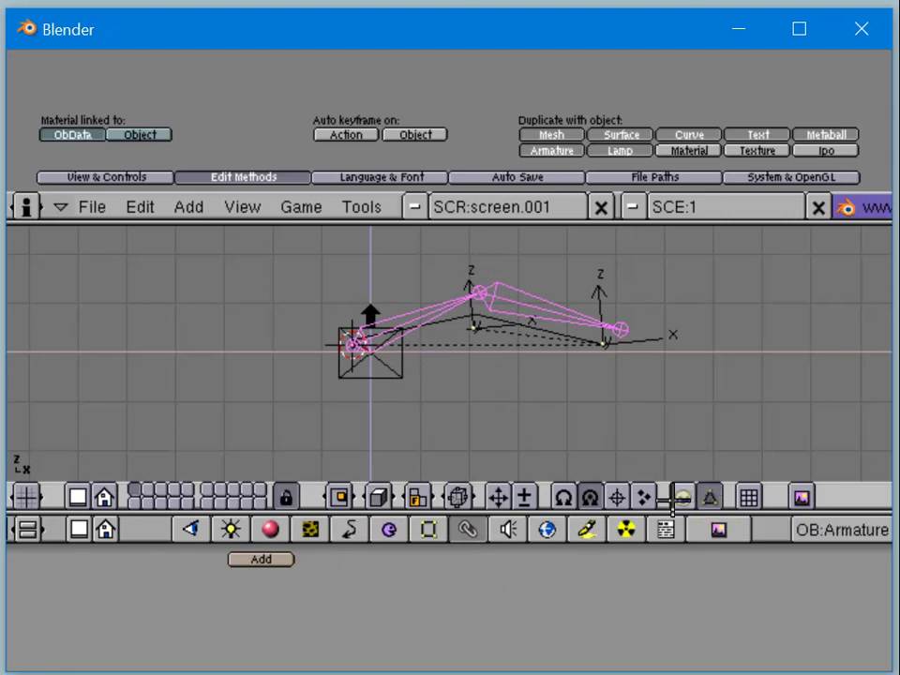
{"action": "left_click", "coordinate": [450, 496]}
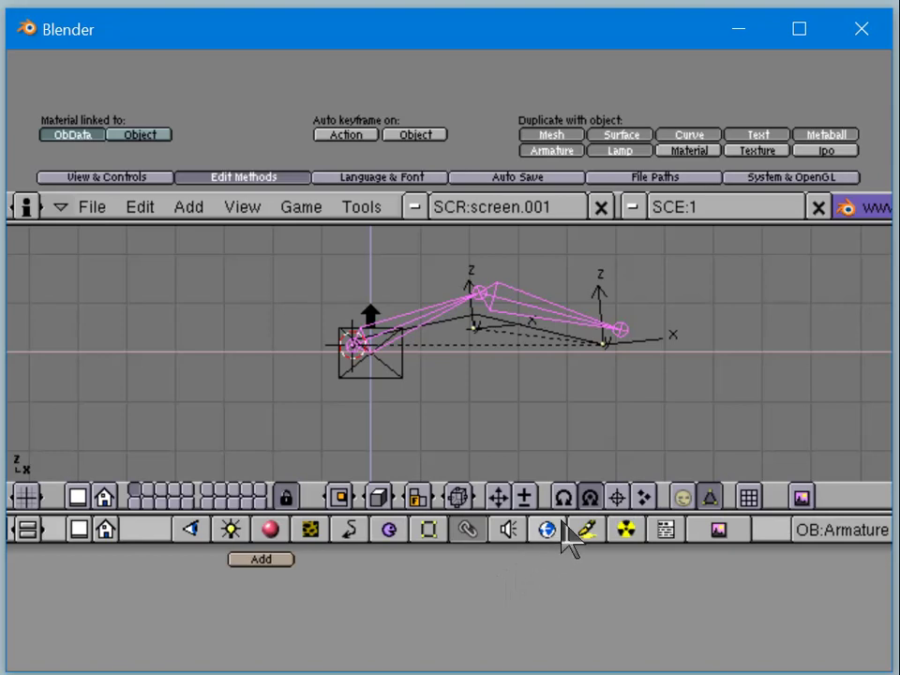
{"action": "left_click", "coordinate": [682, 497]}
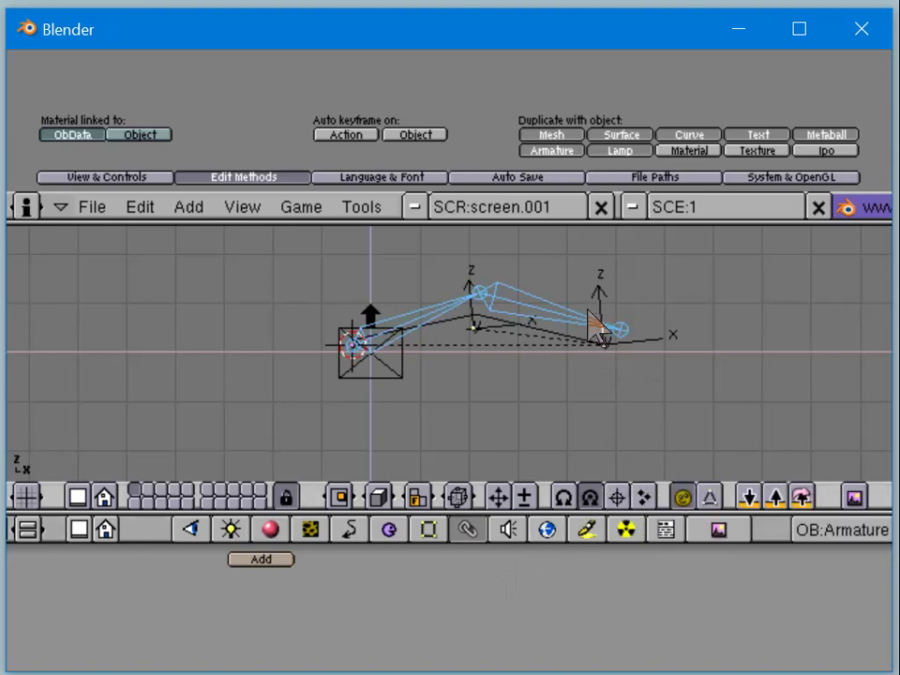
{"action": "key", "text": "r"}
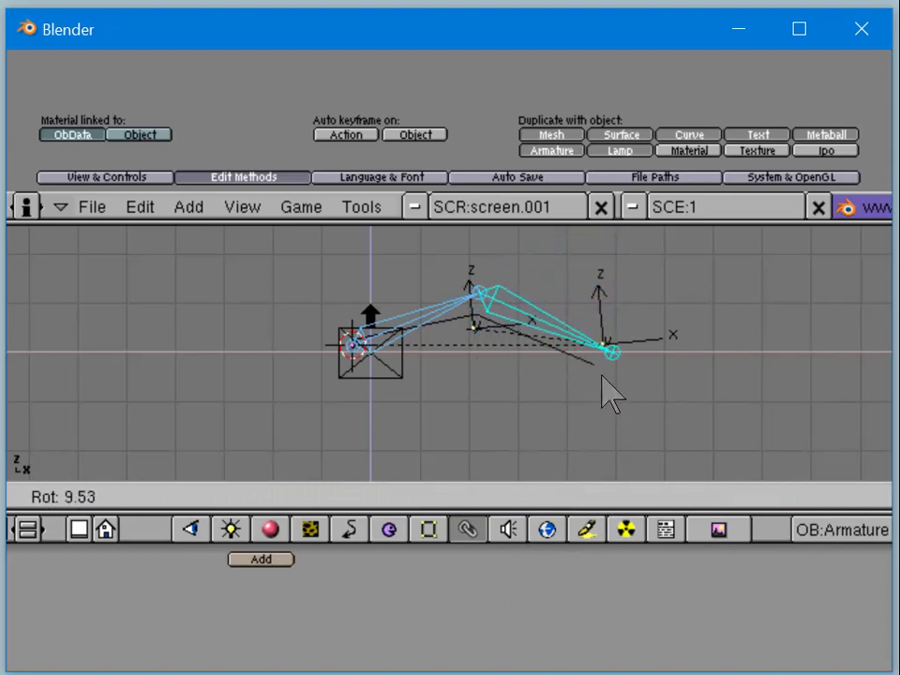
{"action": "key", "text": "Escape"}
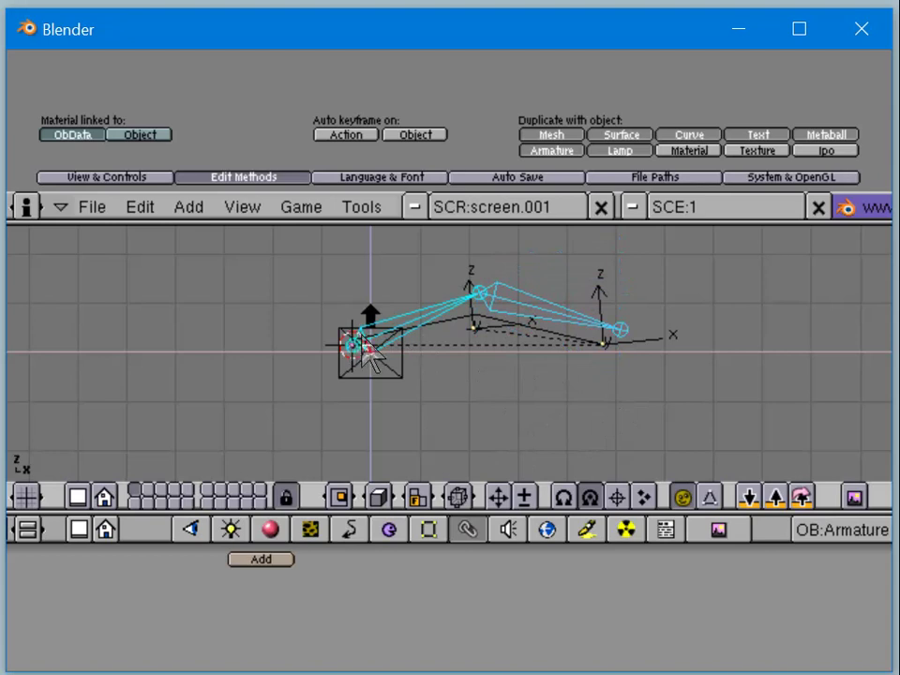
{"action": "key", "text": "r"}
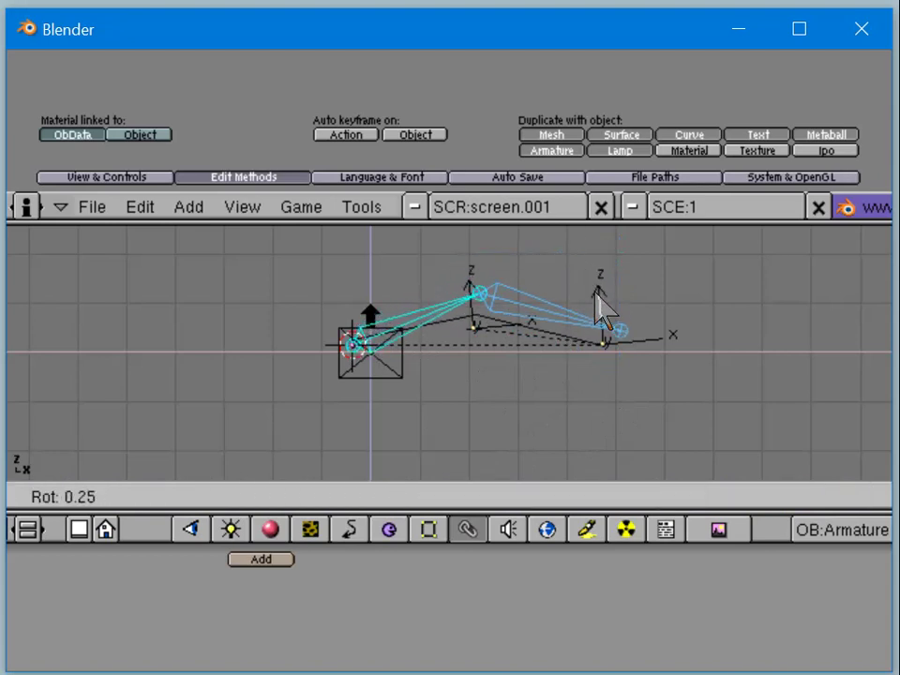
{"action": "key", "text": "Escape"}
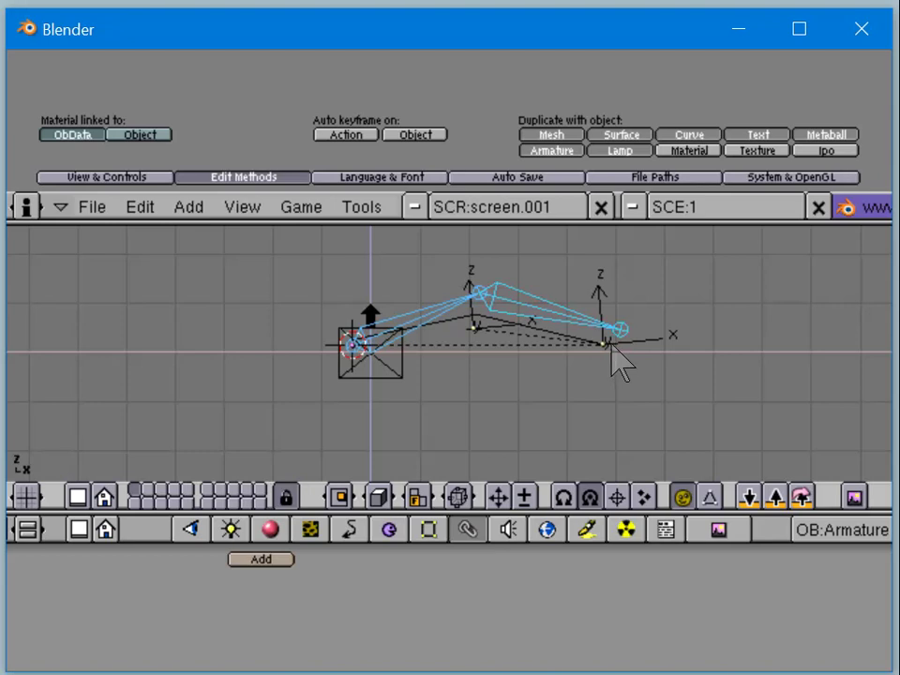
{"action": "key", "text": "ctrl+Tab"}
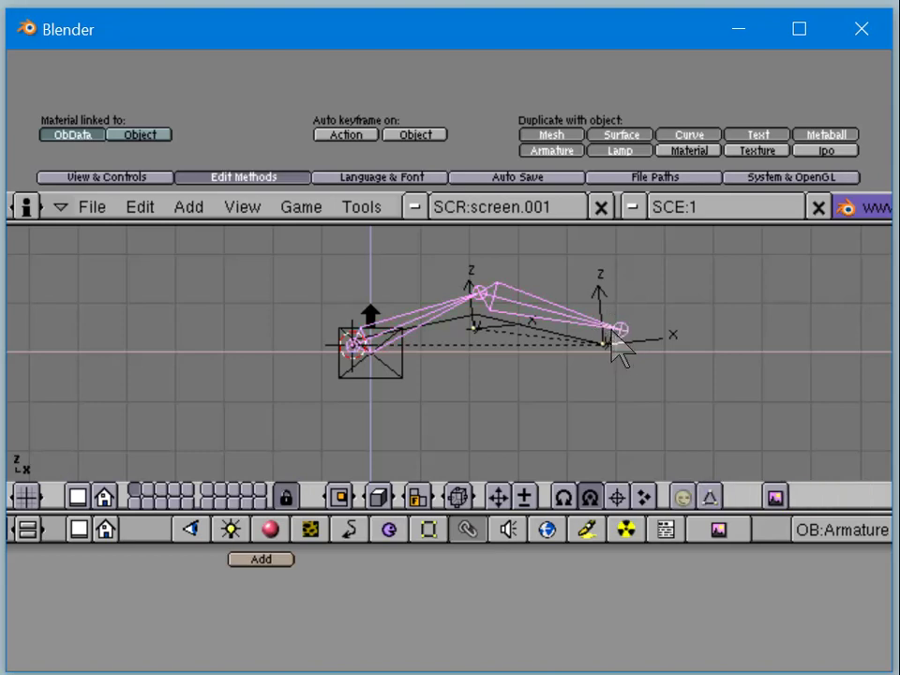
{"action": "key", "text": "Tab"}
{"action": "right_click", "coordinate": [598, 337]}
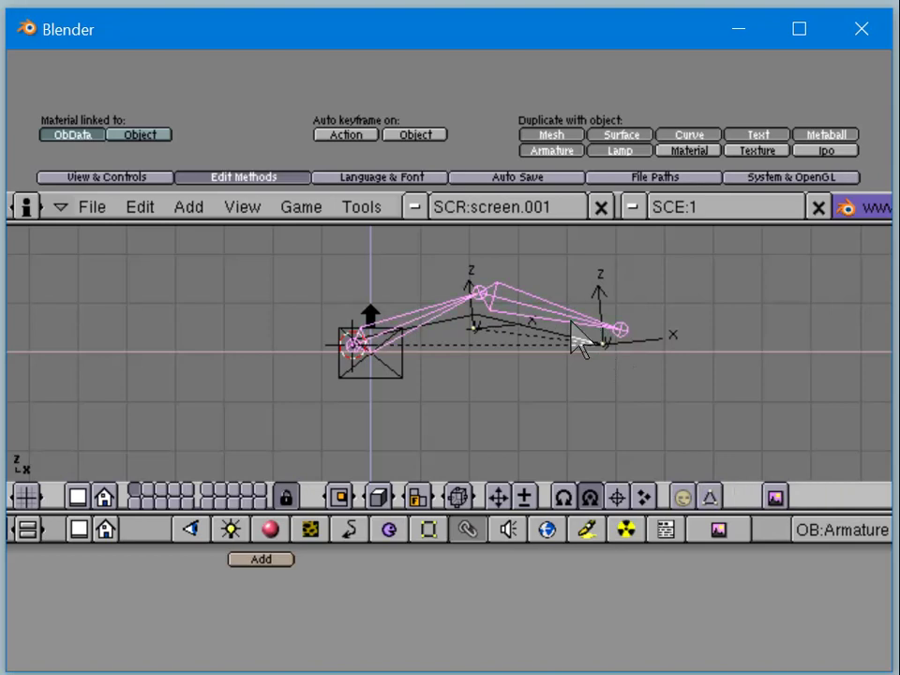
{"action": "left_click", "coordinate": [682, 497]}
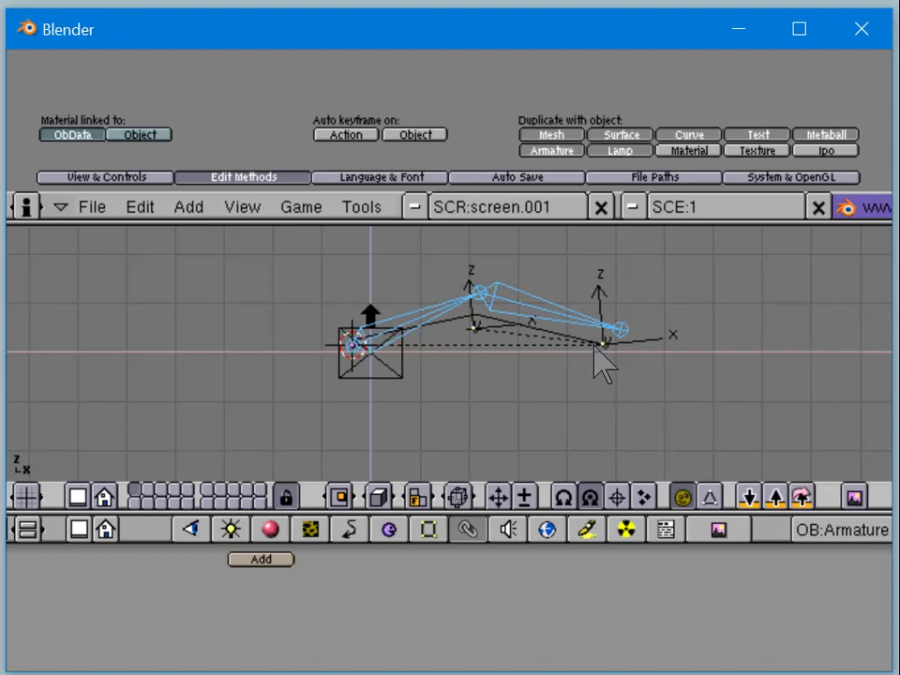
{"action": "right_click", "coordinate": [466, 318]}
{"action": "key", "text": "ctrl+Tab"}
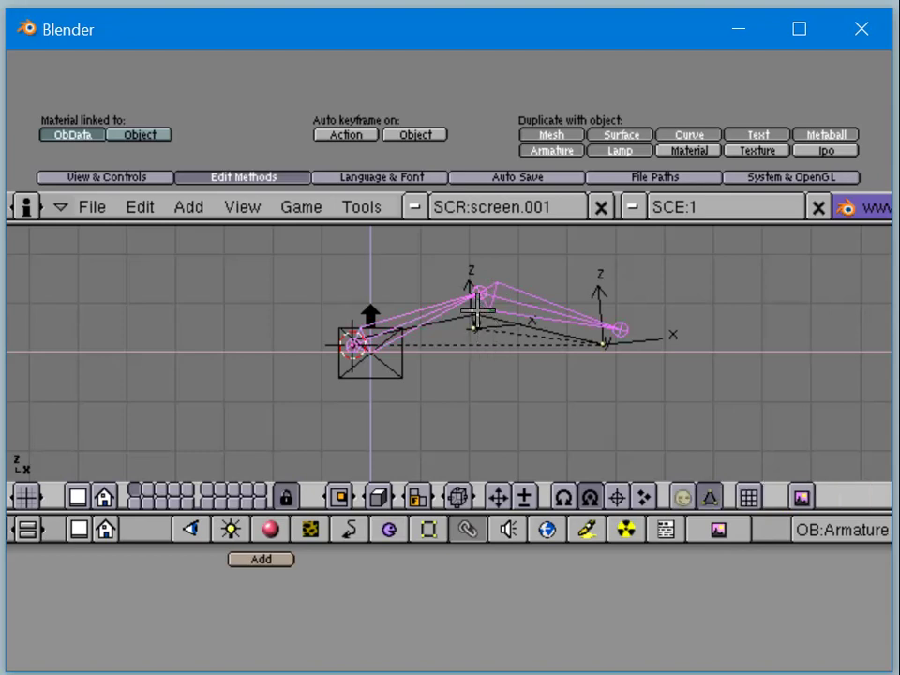
{"action": "key", "text": "Tab"}
{"action": "left_click", "coordinate": [683, 497]}
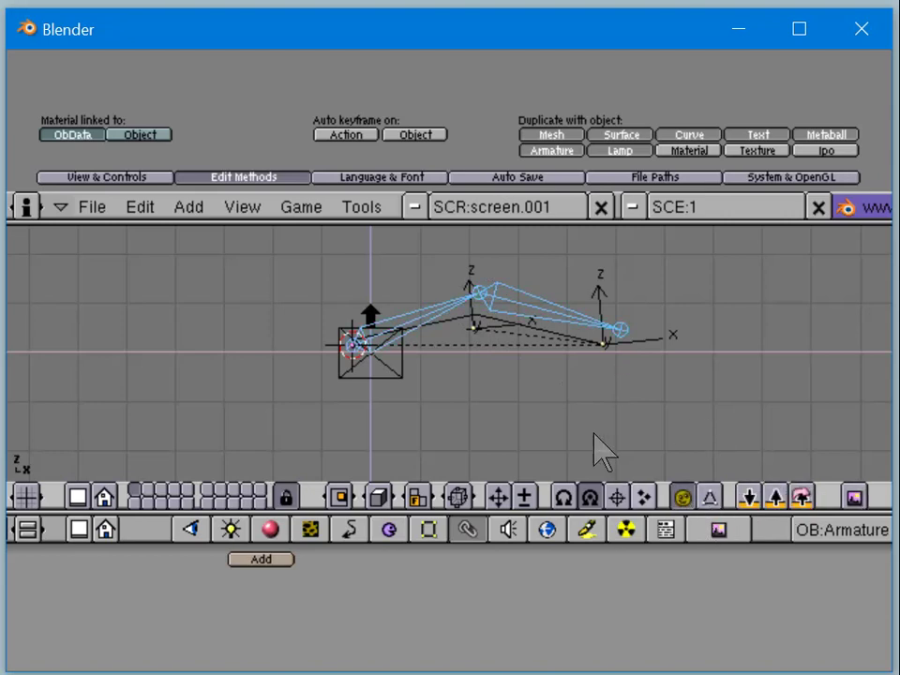
Step: Take the armature out of pose and edit mode and reselect it as a whole object
{"action": "key", "text": "ctrl+Tab"}
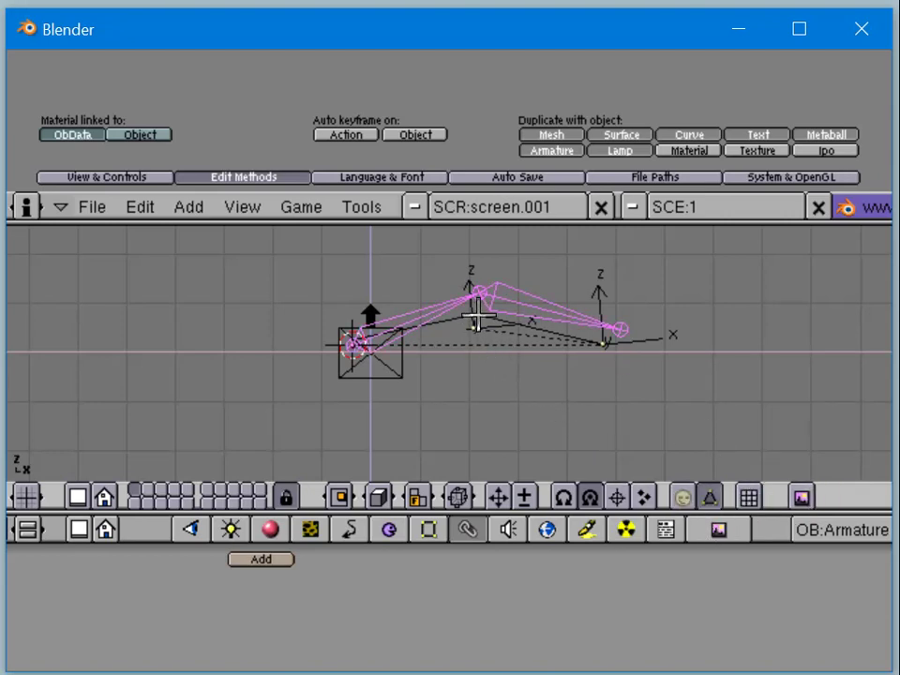
{"action": "right_click", "coordinate": [478, 330]}
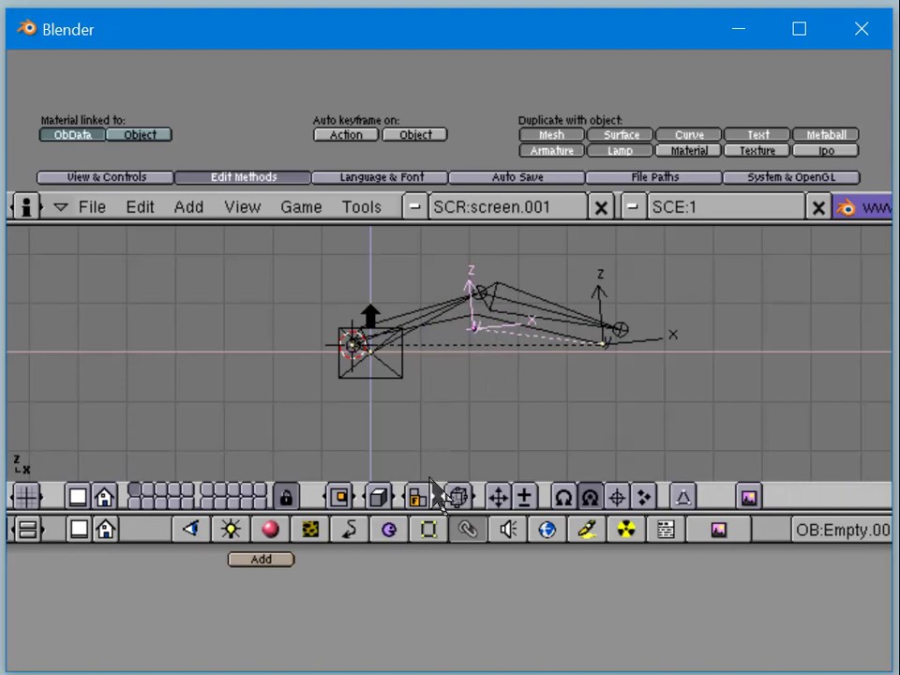
{"action": "right_click", "coordinate": [485, 294]}
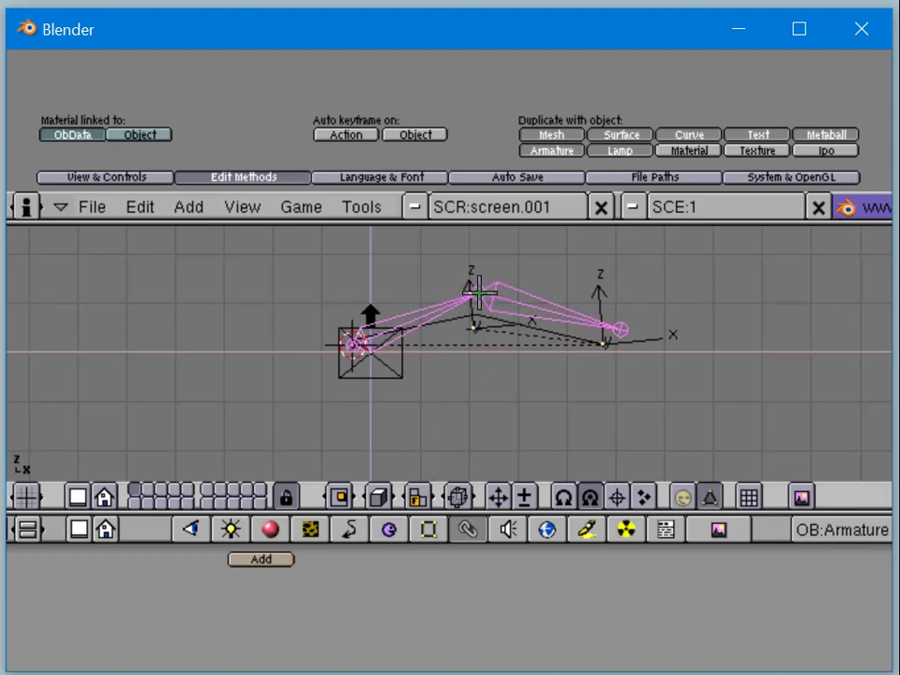
{"action": "key", "text": "Tab"}
{"action": "right_click", "coordinate": [471, 338]}
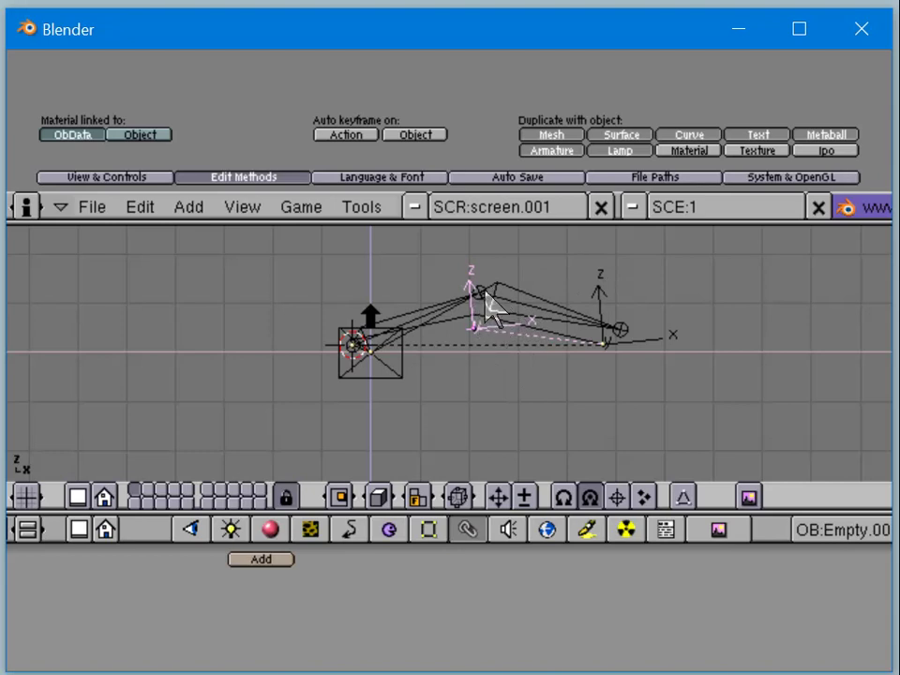
{"action": "right_click", "coordinate": [495, 324]}
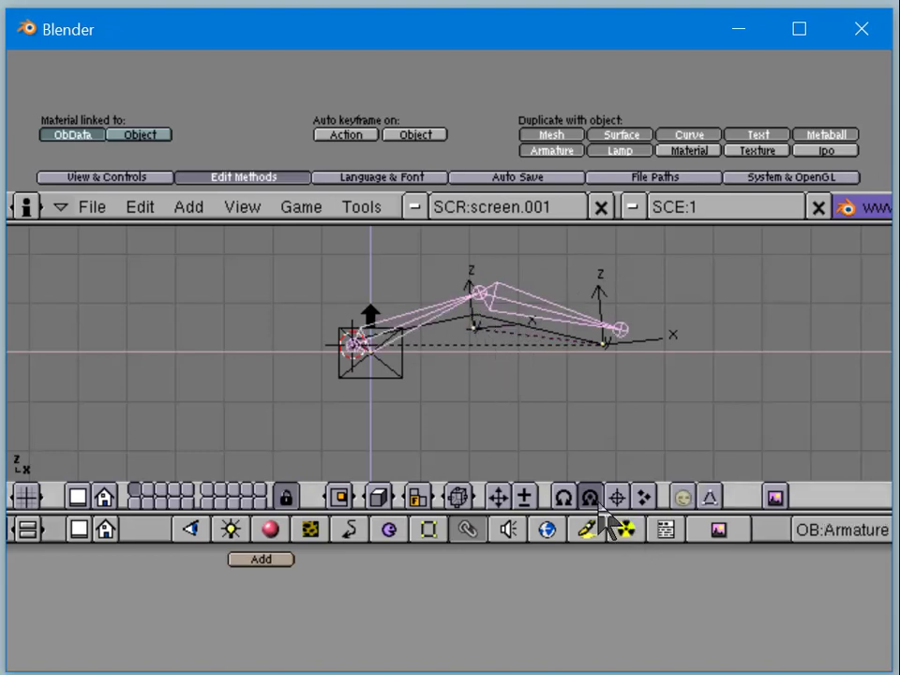
Step: Add a Track To constraint to the armature and click its target object field
{"action": "left_click", "coordinate": [272, 560]}
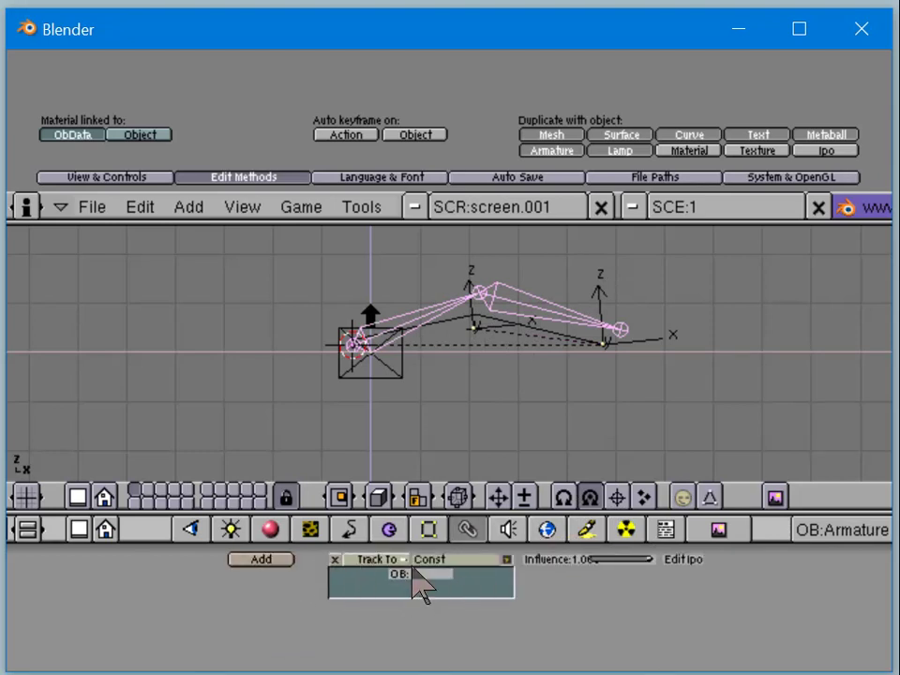
{"action": "right_click", "coordinate": [476, 328]}
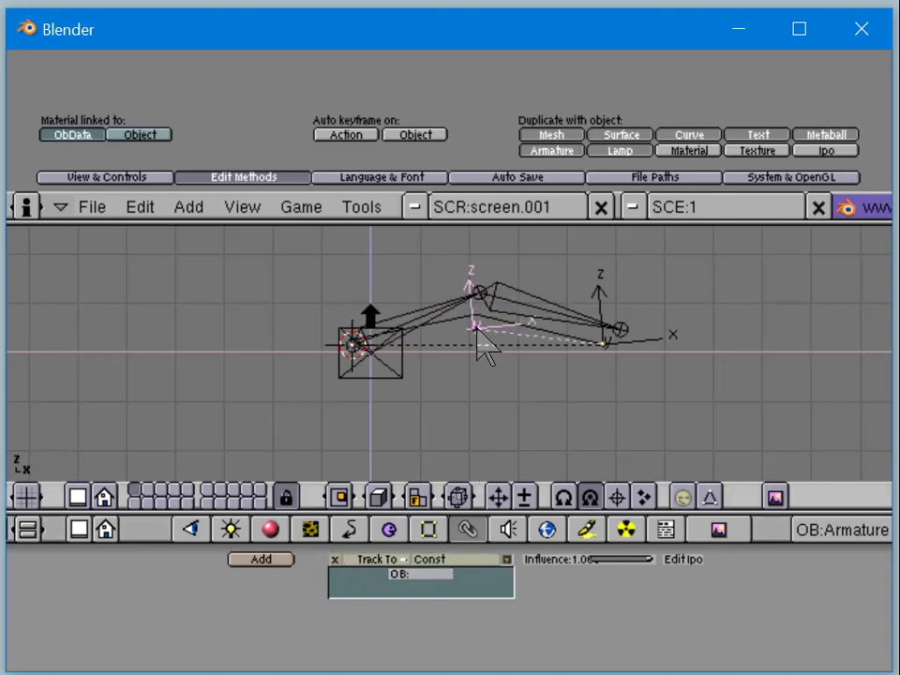
{"action": "middle_click_drag", "start_coordinate": [801, 558], "coordinate": [702, 562]}
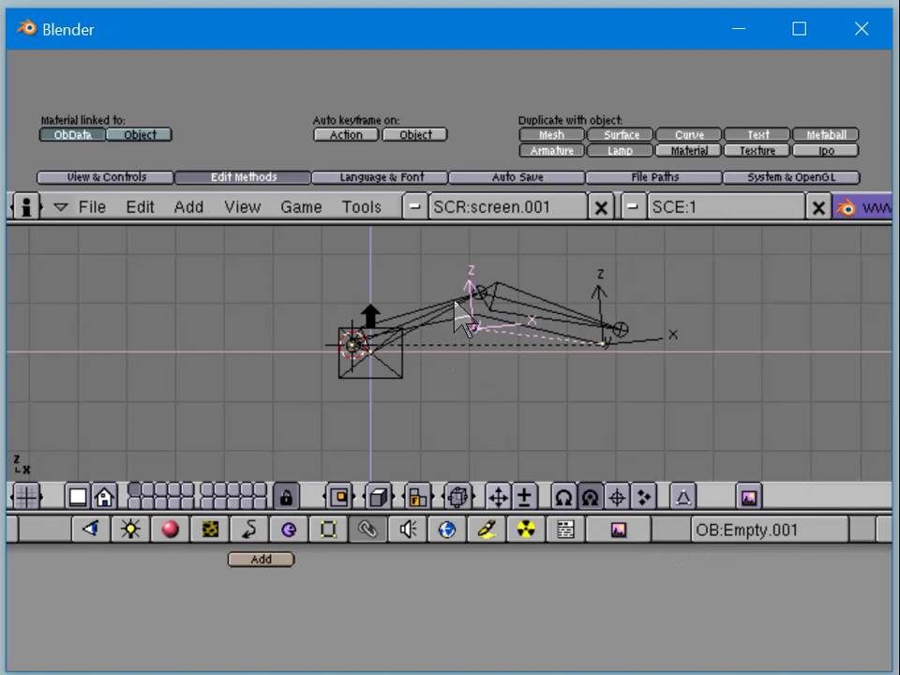
{"action": "right_click", "coordinate": [493, 309]}
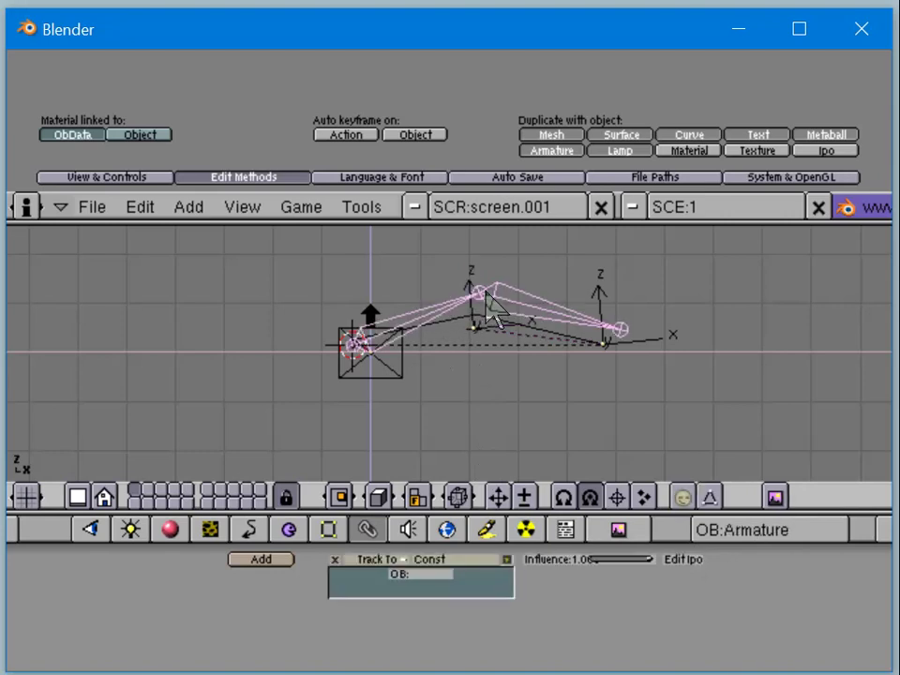
{"action": "left_click", "coordinate": [417, 572]}
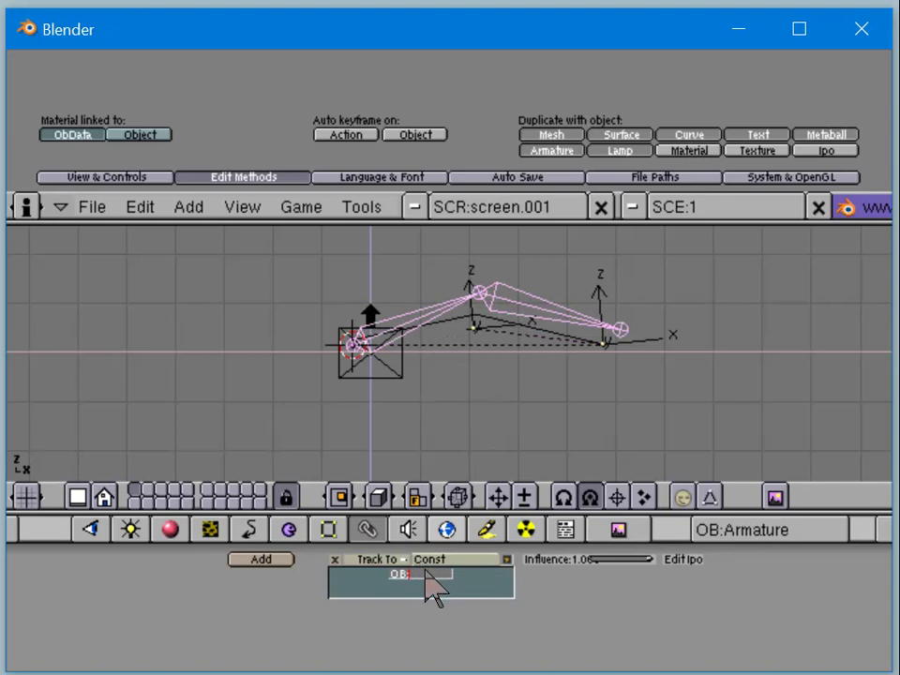
Step: Check the armature's name, then select the middle Empty and edit its OB: name field
{"action": "left_click", "coordinate": [722, 538]}
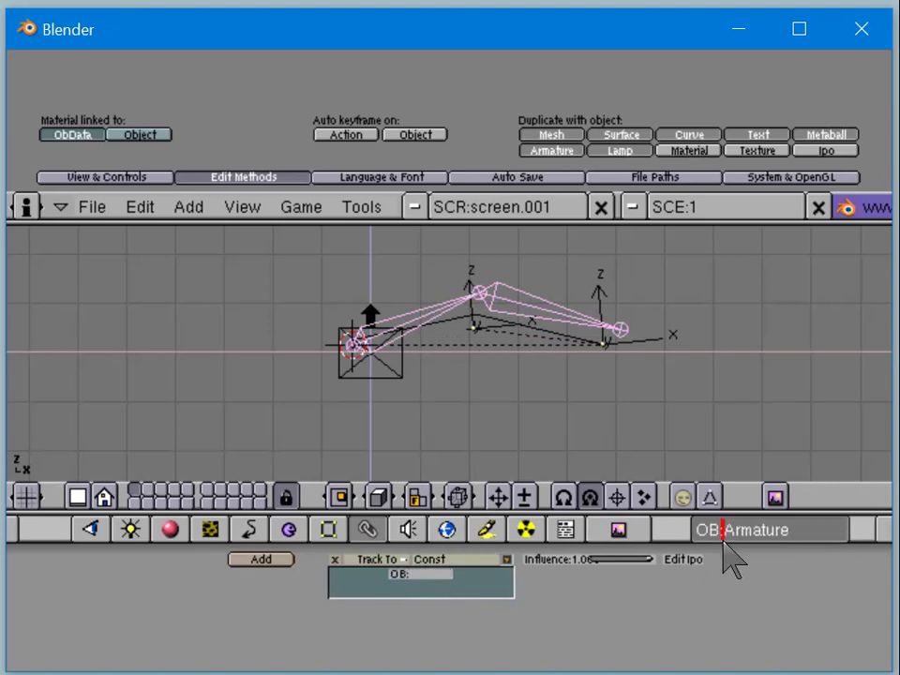
{"action": "right_click", "coordinate": [483, 342]}
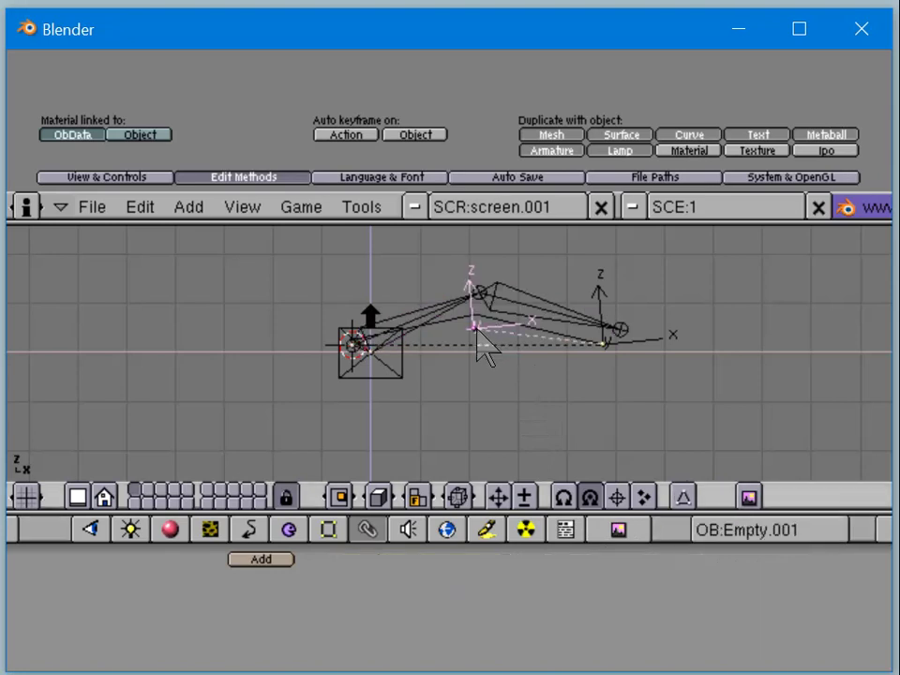
{"action": "left_click", "coordinate": [733, 538]}
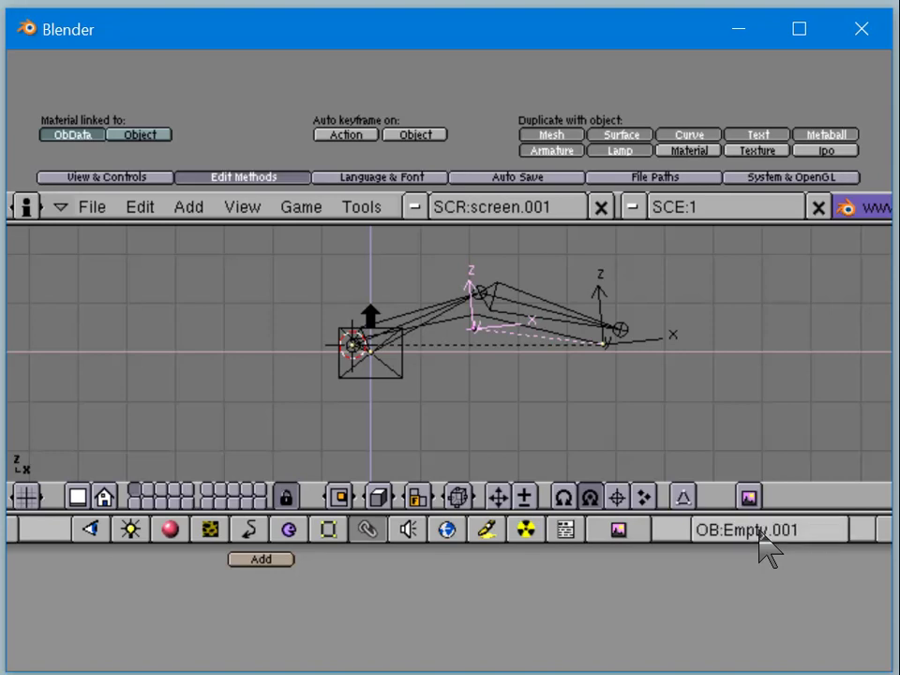
Step: Edit the Empty.001 name field, removing the stray letters typed into it
{"action": "type", "text": "AA"}
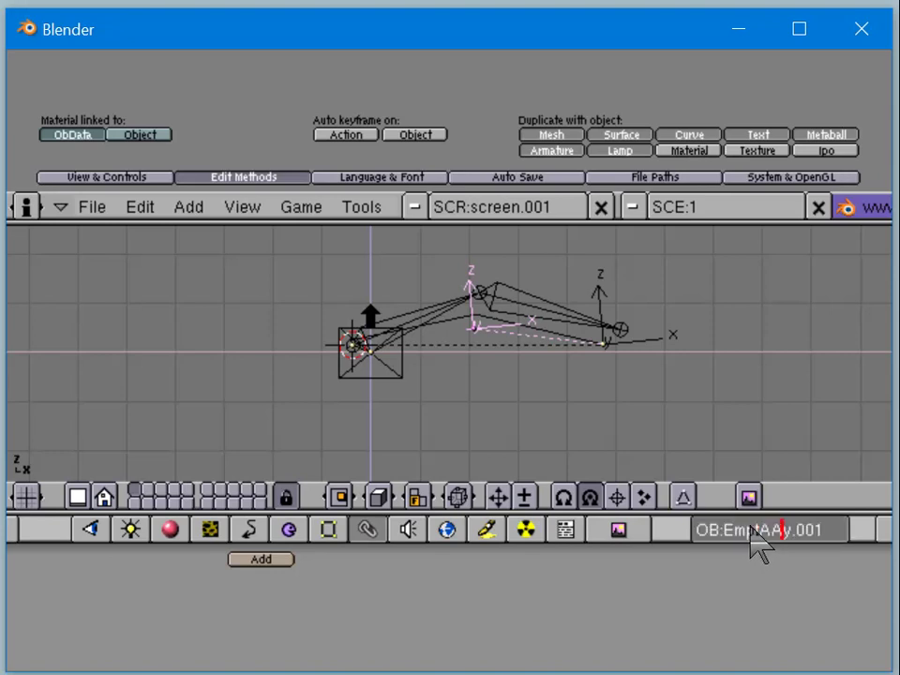
{"action": "key", "text": "BackSpace"}
{"action": "key", "text": "BackSpace"}
{"action": "key", "text": "Return"}
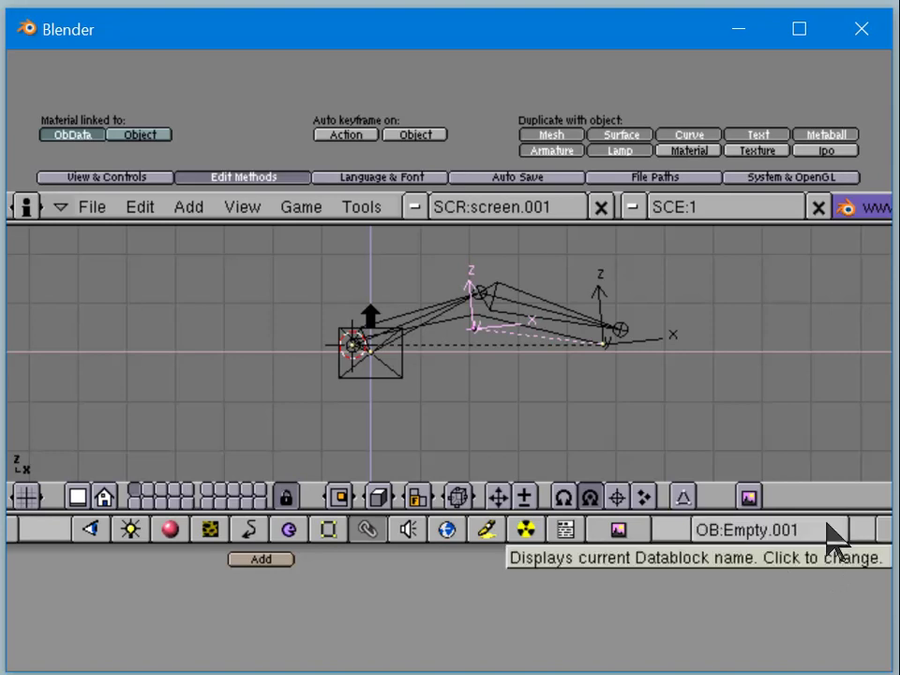
{"action": "left_click", "coordinate": [808, 532]}
{"action": "key", "text": "Return"}
{"action": "left_click", "coordinate": [790, 532]}
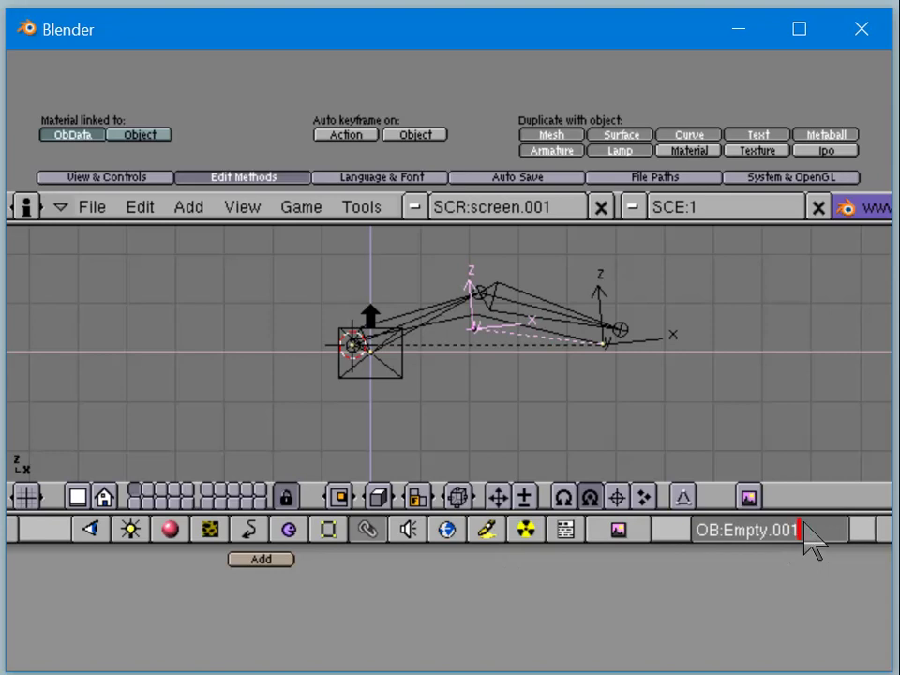
{"action": "left_click", "coordinate": [723, 531]}
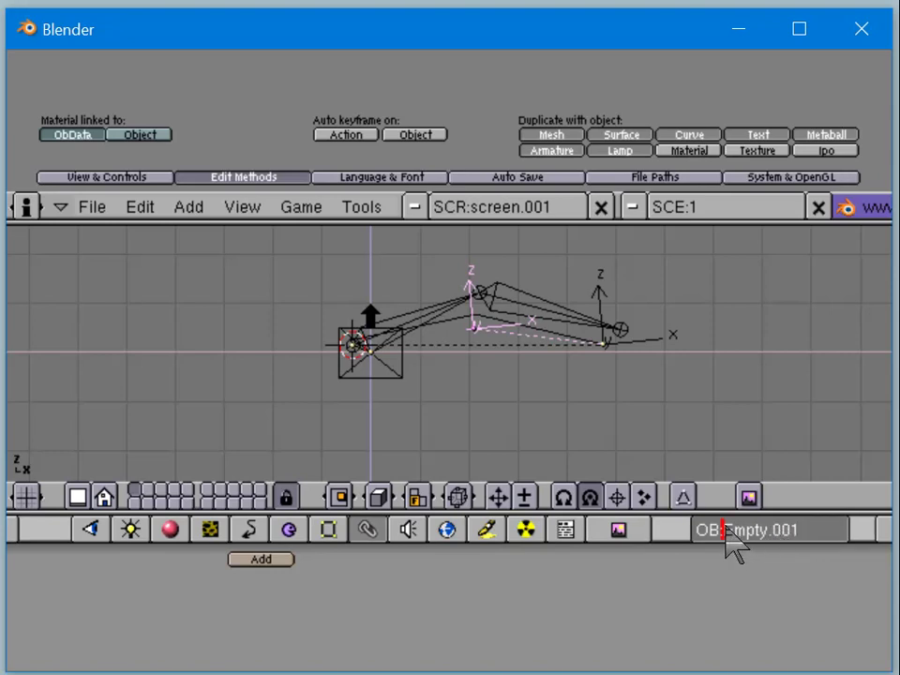
{"action": "key", "text": "Return"}
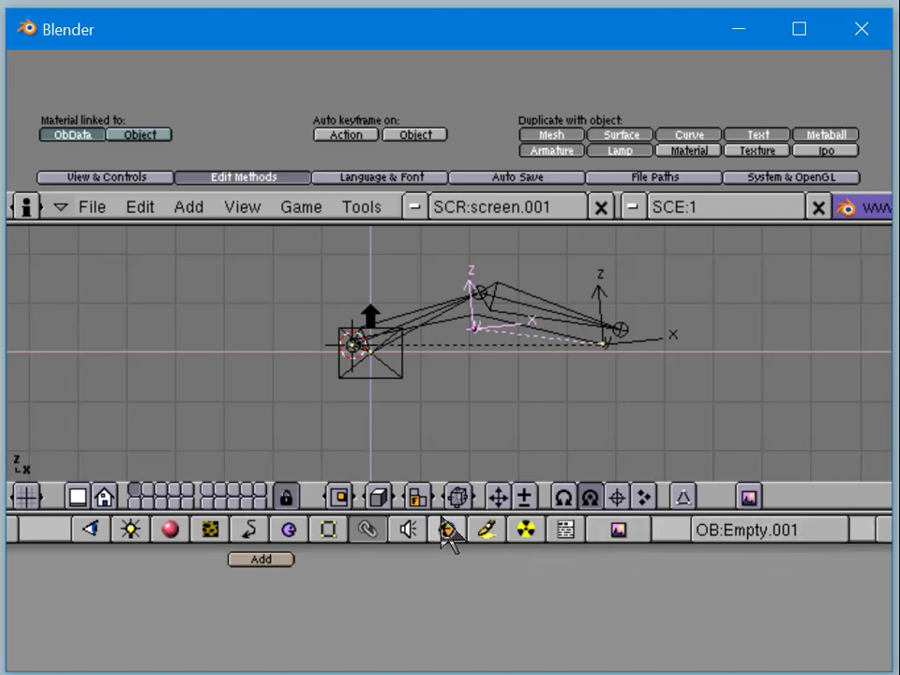
Step: Rename the middle Empty from Empty.001 to KNEE
{"action": "right_click", "coordinate": [476, 305]}
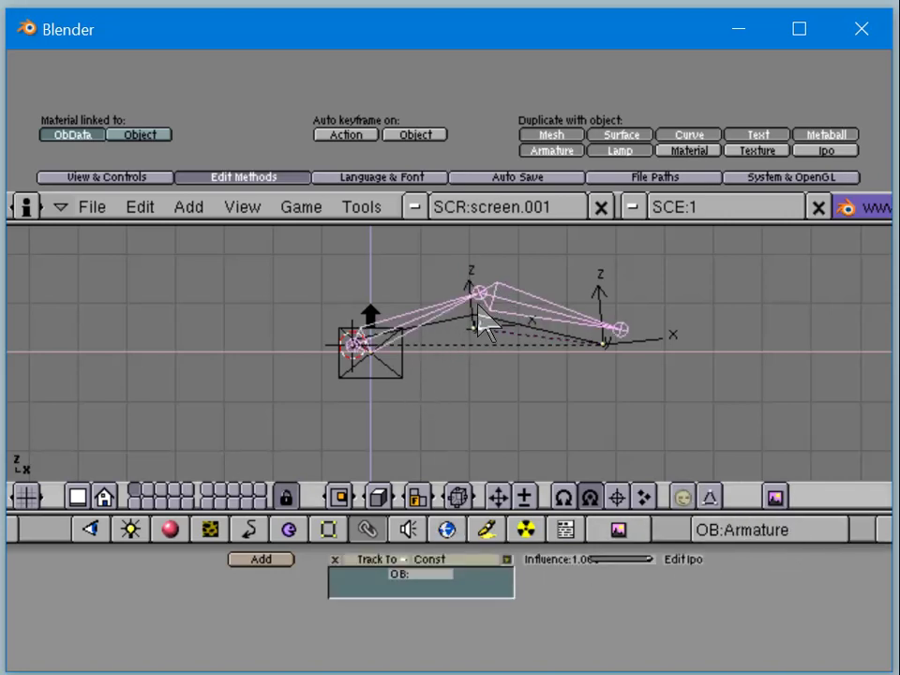
{"action": "left_click", "coordinate": [429, 581]}
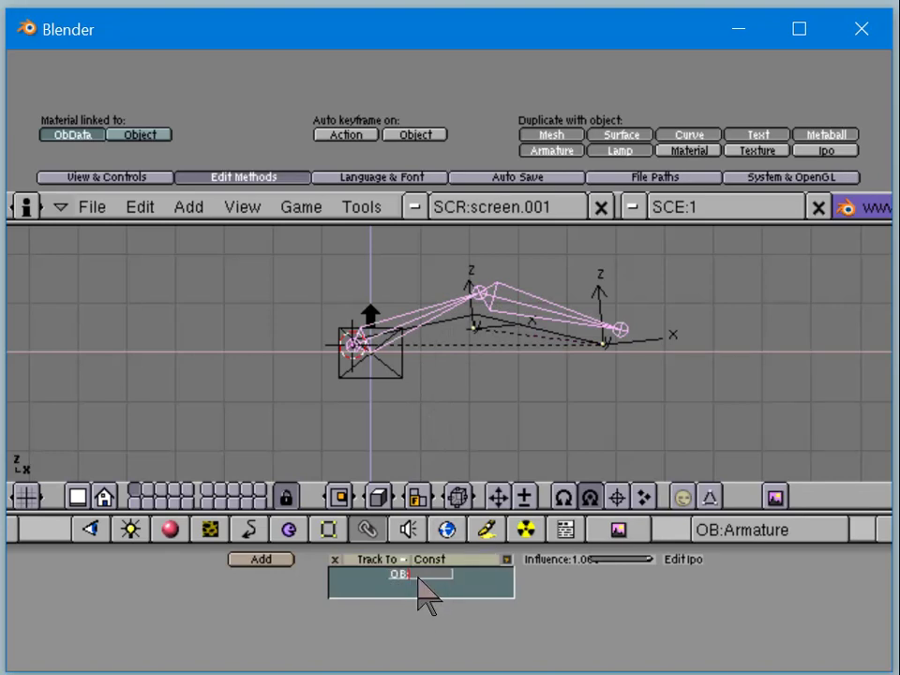
{"action": "right_click", "coordinate": [472, 326]}
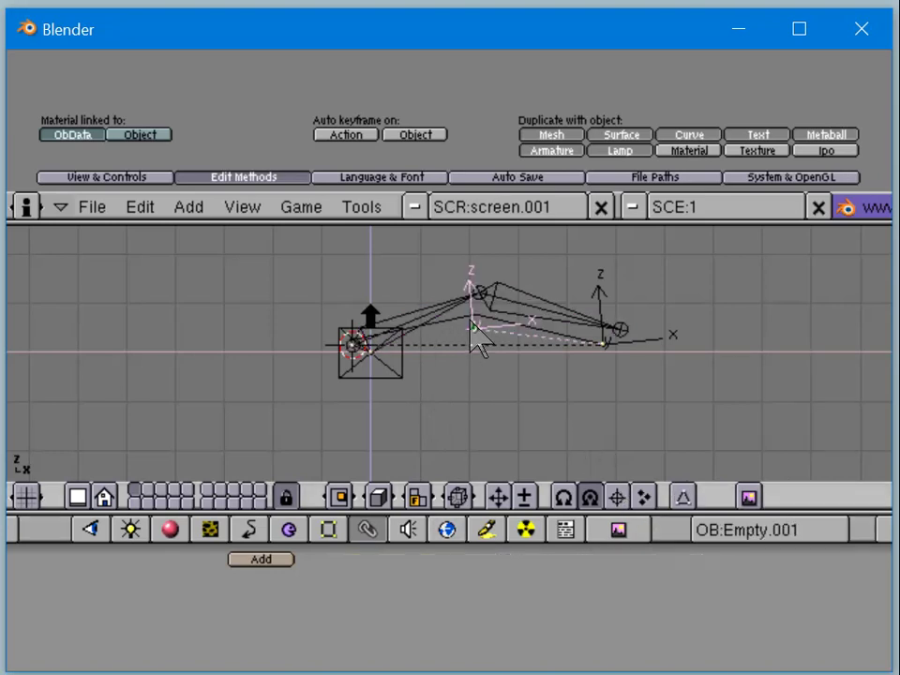
{"action": "left_click", "coordinate": [747, 536]}
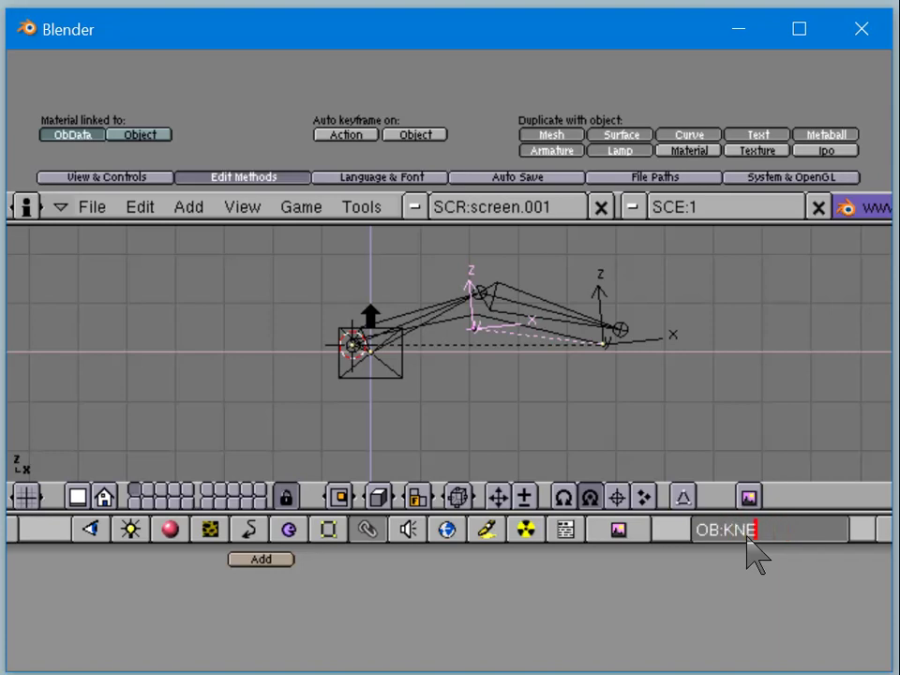
{"action": "key", "text": "Return"}
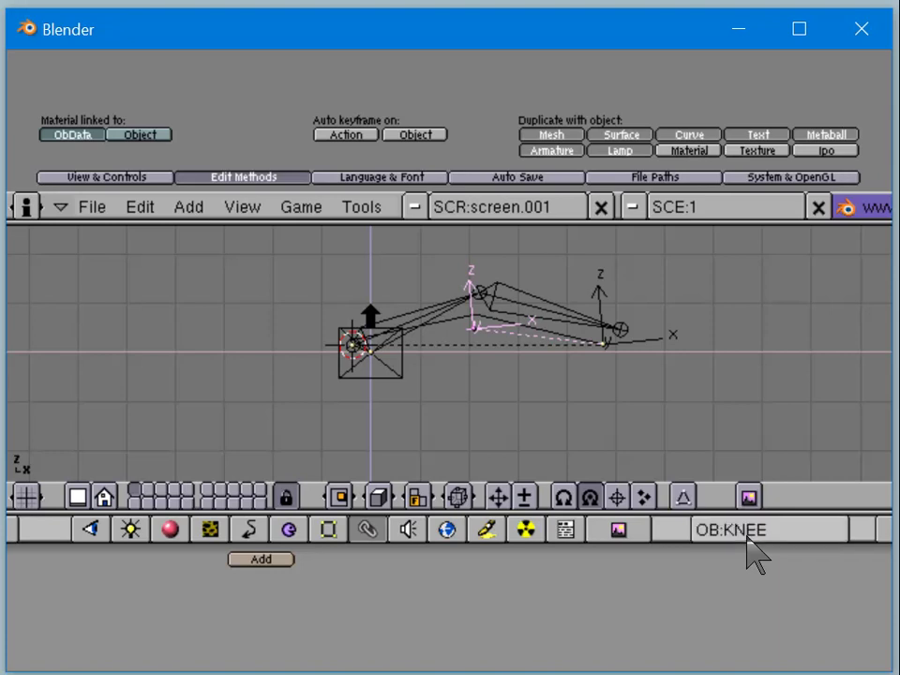
Step: Set KNEE as the armature's Track To target, then select the KNEE Empty
{"action": "right_click", "coordinate": [483, 300]}
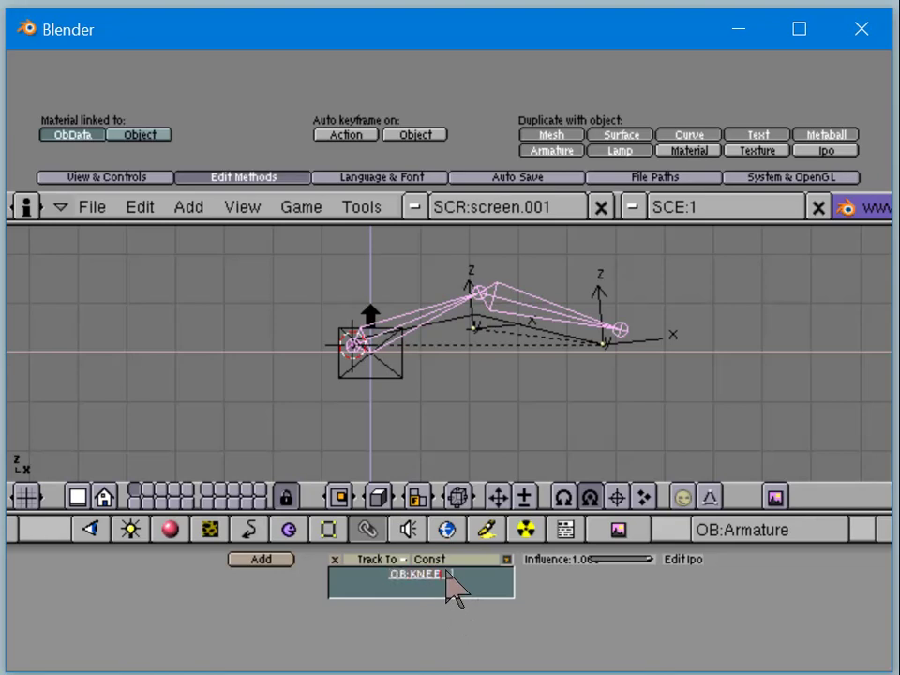
{"action": "key", "text": "Return"}
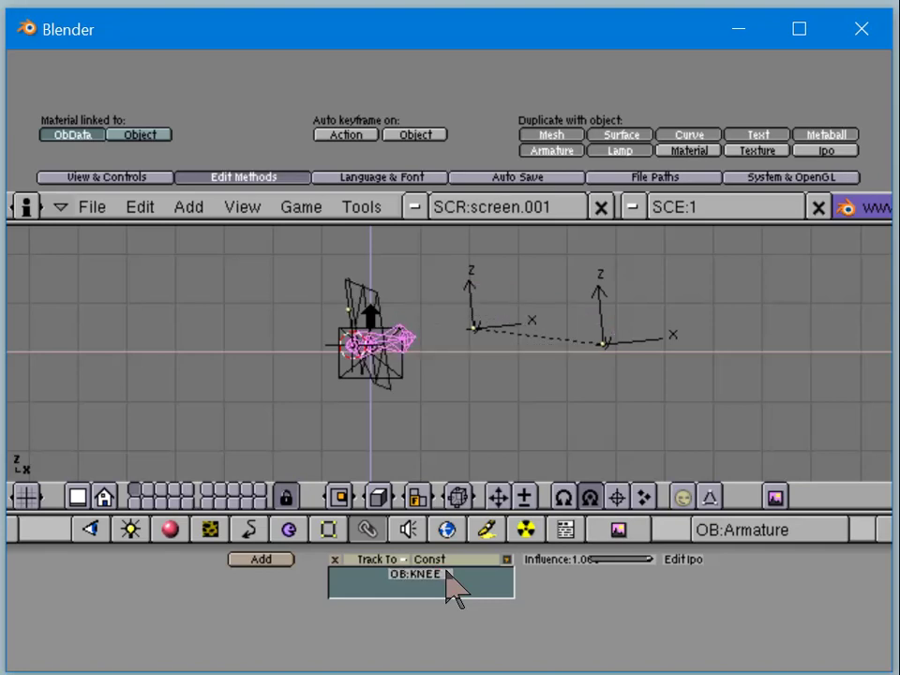
{"action": "key", "text": "ctrl+Tab"}
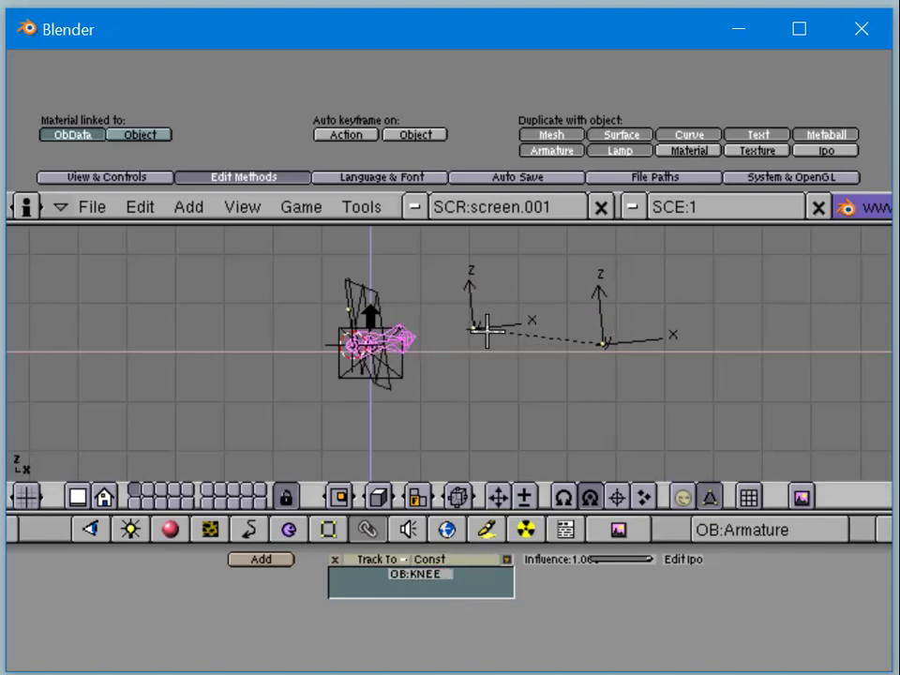
{"action": "key", "text": "ctrl+Tab"}
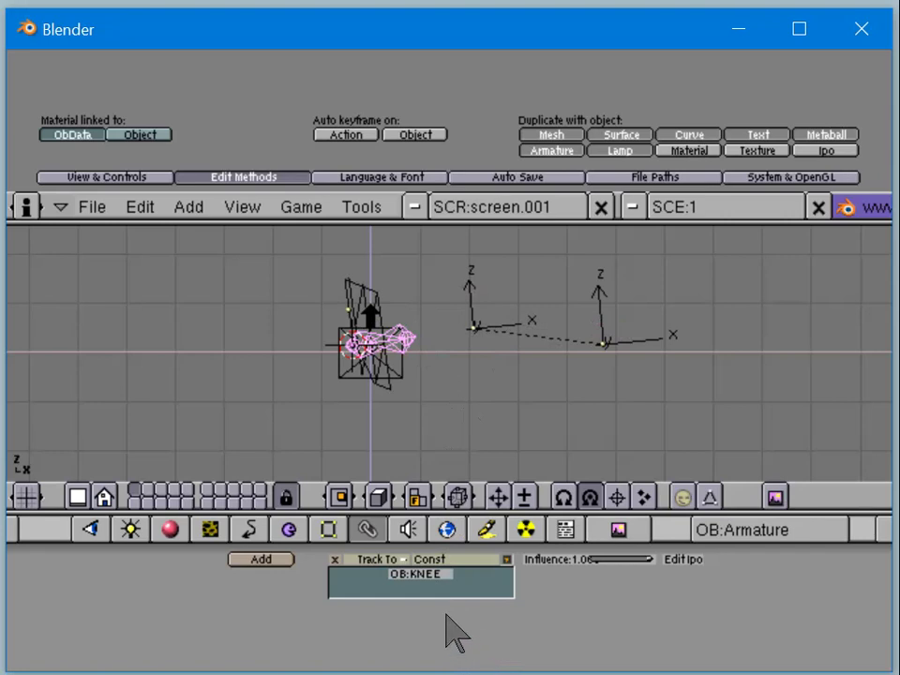
{"action": "right_click", "coordinate": [482, 338]}
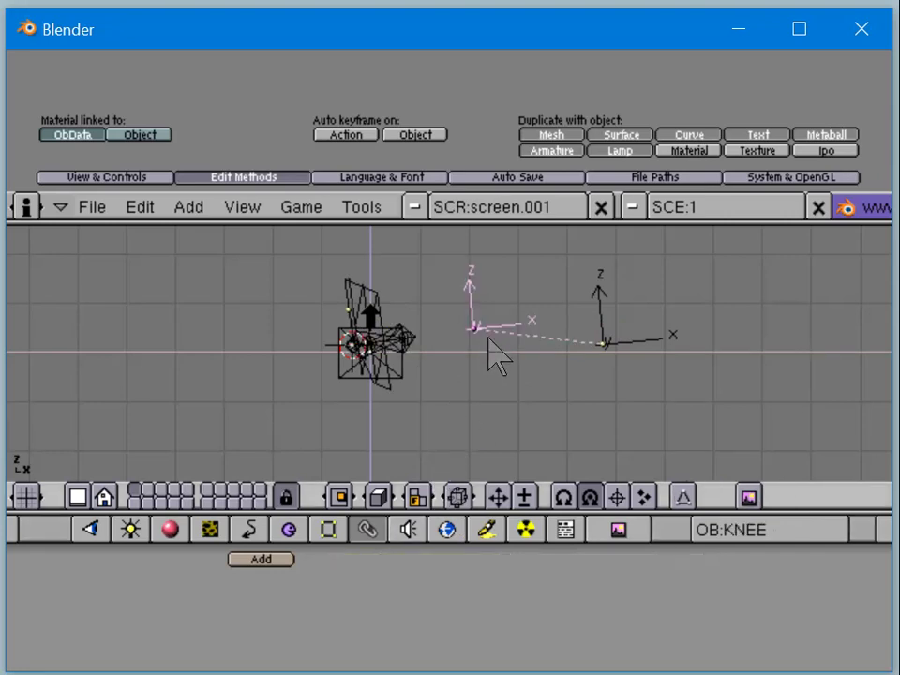
Step: Move and rotate the KNEE Empty, viewing it from an angled perspective
{"action": "key", "text": "g"}
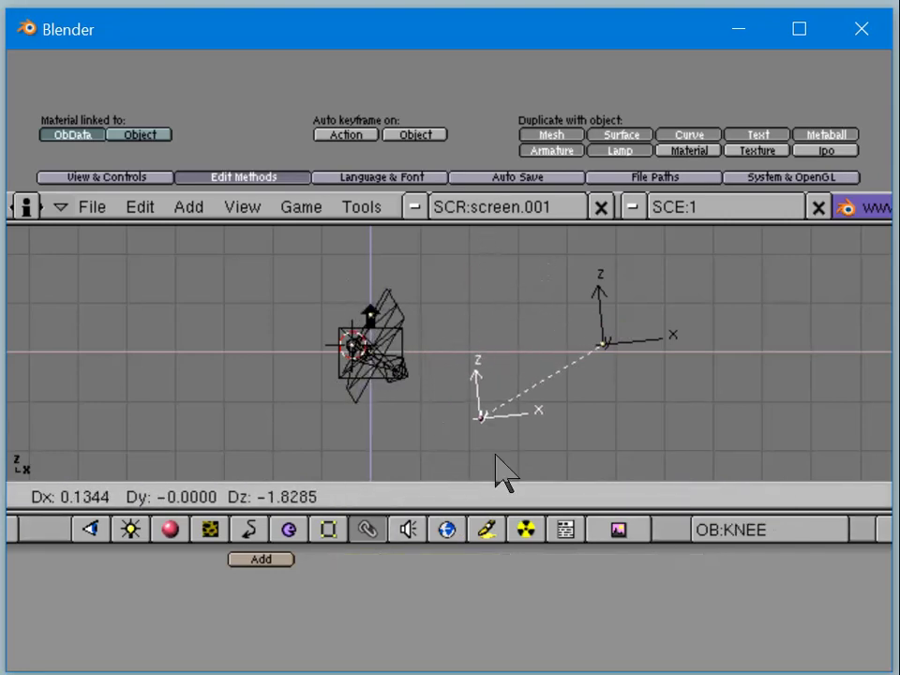
{"action": "left_click", "coordinate": [497, 360]}
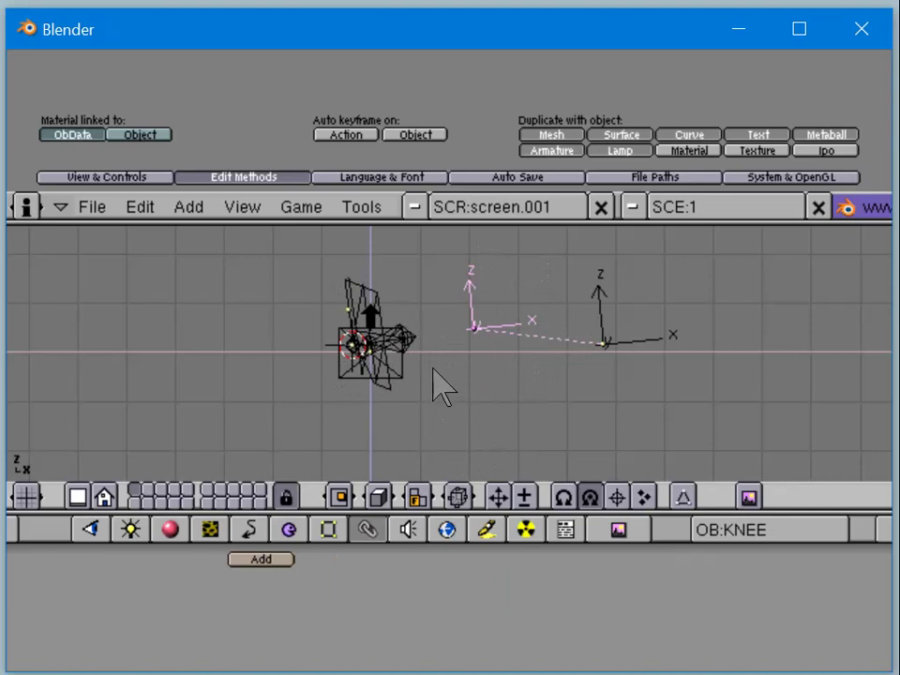
{"action": "middle_click_drag", "start_coordinate": [433, 375], "coordinate": [340, 402]}
{"action": "key", "text": "r"}
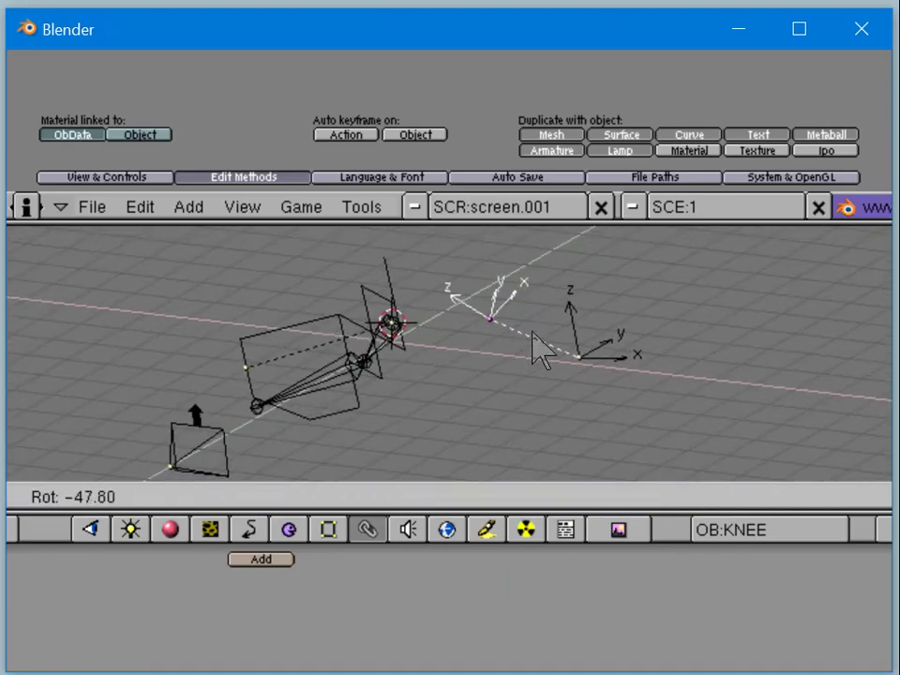
{"action": "left_click", "coordinate": [512, 305]}
{"action": "left_click", "coordinate": [510, 305]}
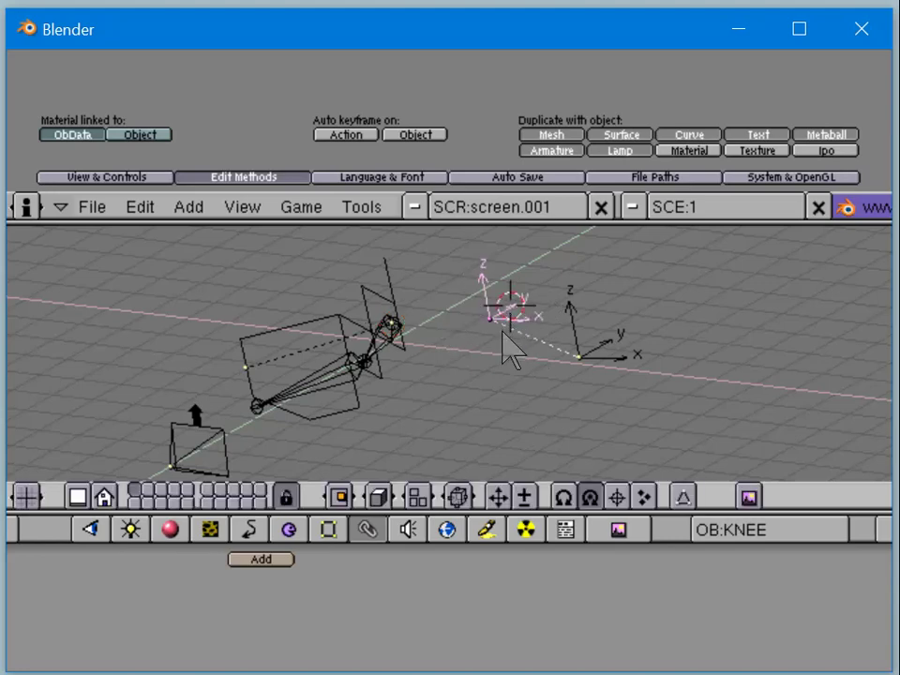
Step: Reposition and rotate KNEE again, orbiting to inspect how the armature bends
{"action": "key", "text": "g"}
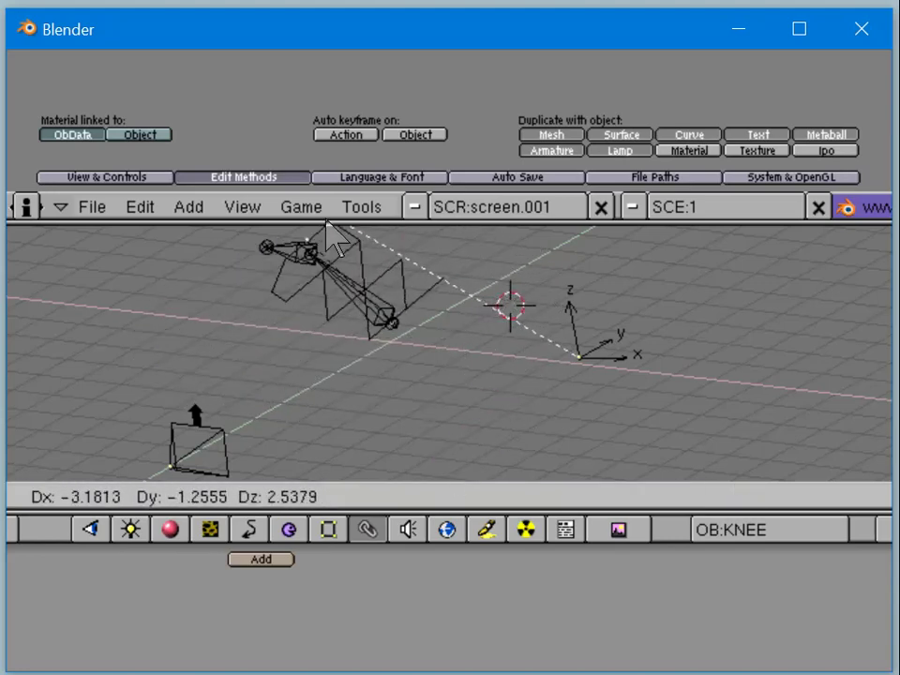
{"action": "right_click", "coordinate": [446, 253]}
{"action": "key", "text": "g"}
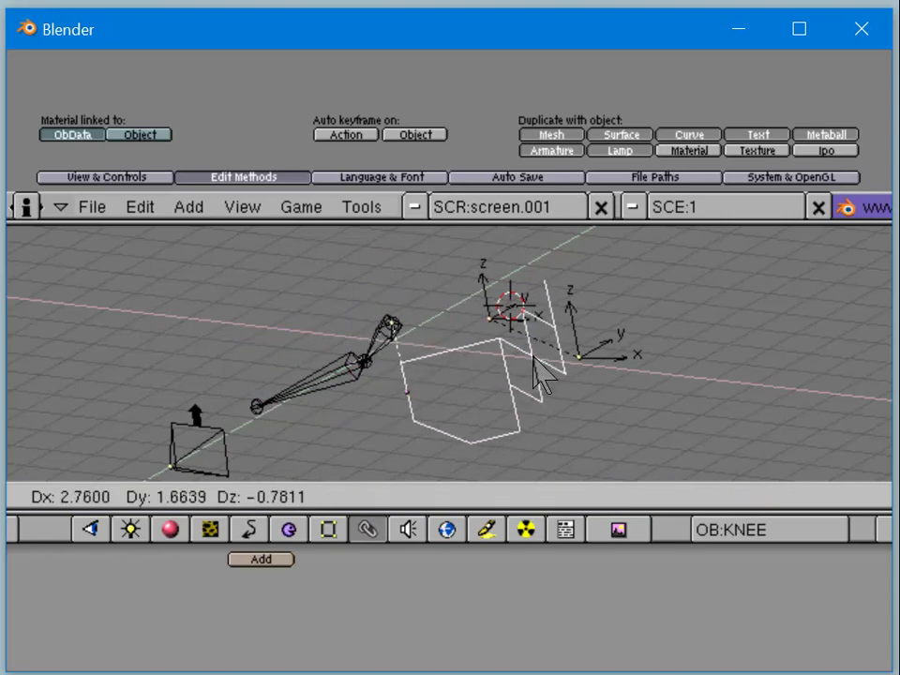
{"action": "right_click", "coordinate": [525, 366]}
{"action": "key", "text": "g"}
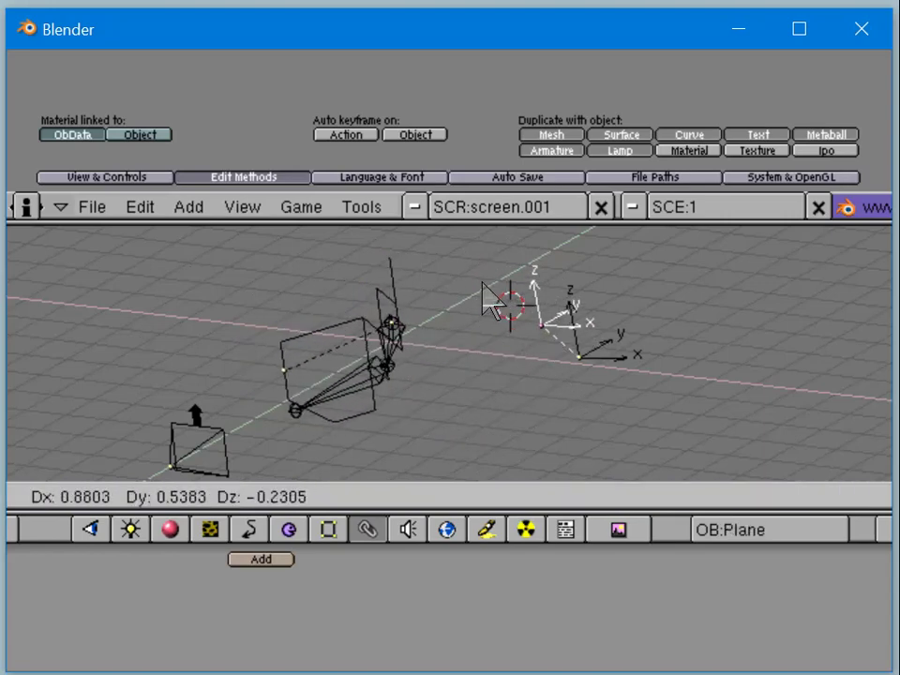
{"action": "left_click", "coordinate": [482, 283]}
{"action": "right_click", "coordinate": [506, 305]}
{"action": "middle_click_drag", "start_coordinate": [465, 345], "coordinate": [546, 386]}
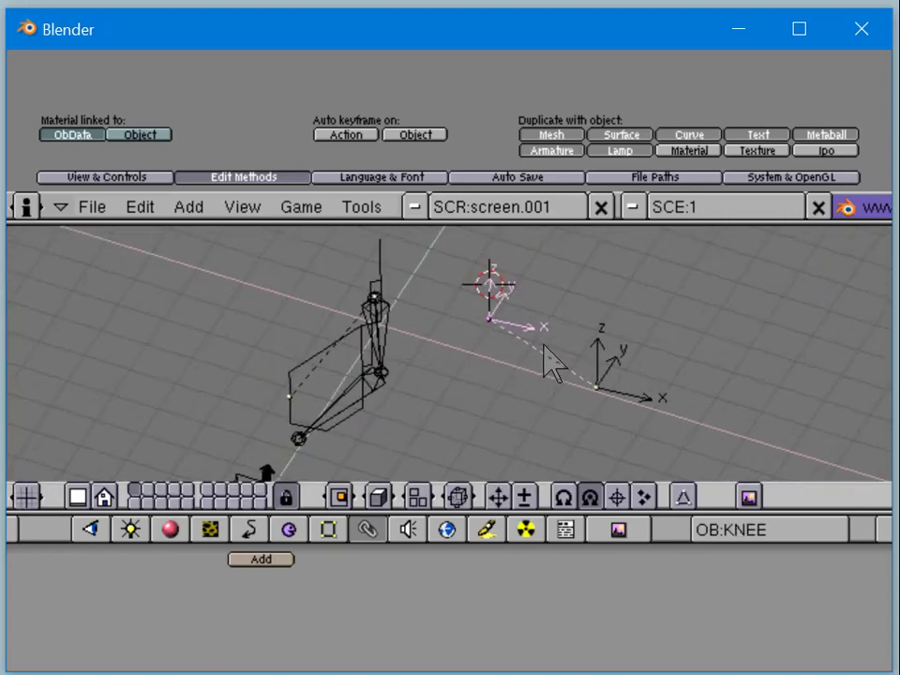
{"action": "key", "text": "r"}
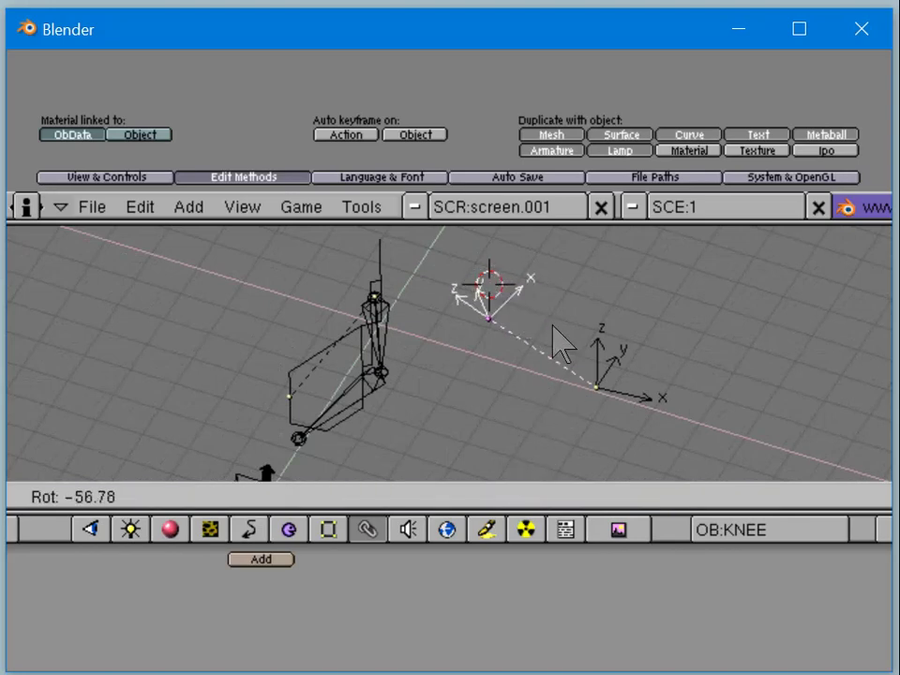
{"action": "left_click", "coordinate": [552, 342]}
{"action": "middle_click_drag", "start_coordinate": [459, 395], "coordinate": [483, 348]}
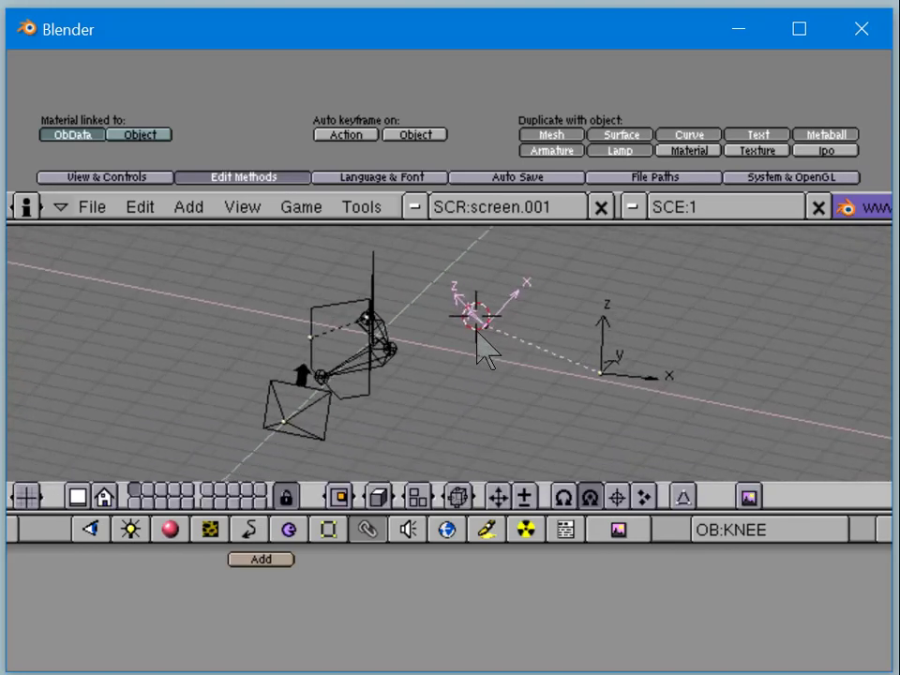
{"action": "middle_click_drag", "start_coordinate": [407, 370], "coordinate": [472, 407]}
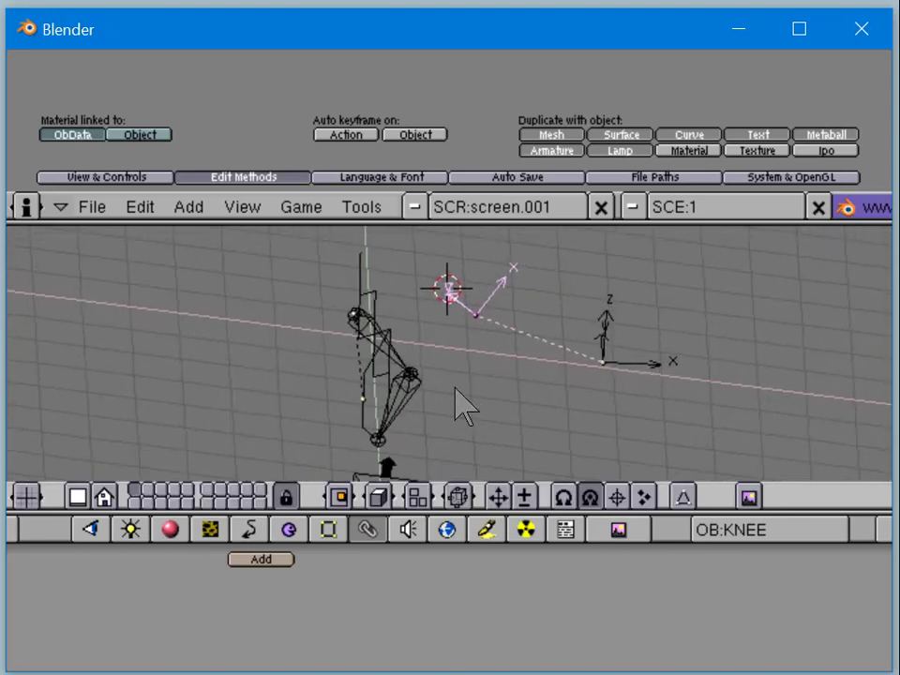
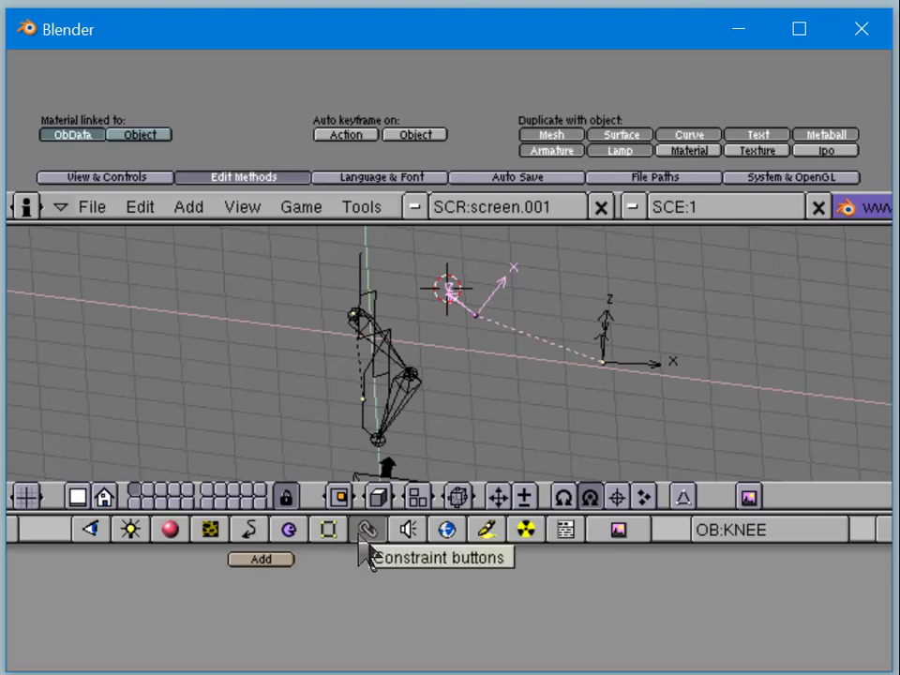
Step: Lower the armature's Track To constraint influence to 0.47
{"action": "right_click", "coordinate": [421, 374]}
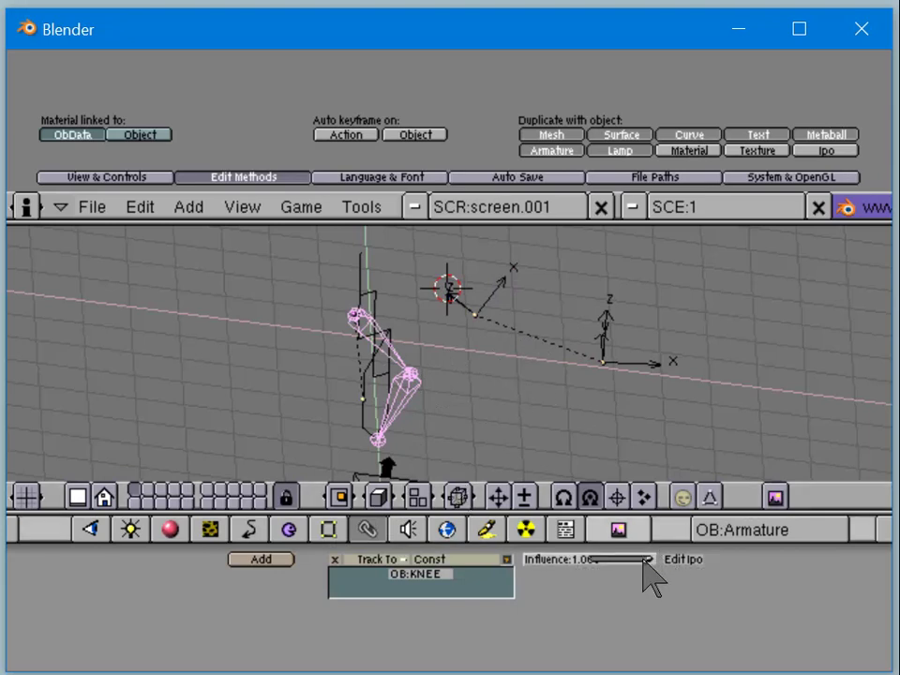
{"action": "mouse_move", "coordinate": [643, 562]}
{"action": "left_mouse_down"}
{"action": "mouse_move", "coordinate": [622, 567]}
{"action": "mouse_move", "coordinate": [634, 568]}
{"action": "left_mouse_up"}
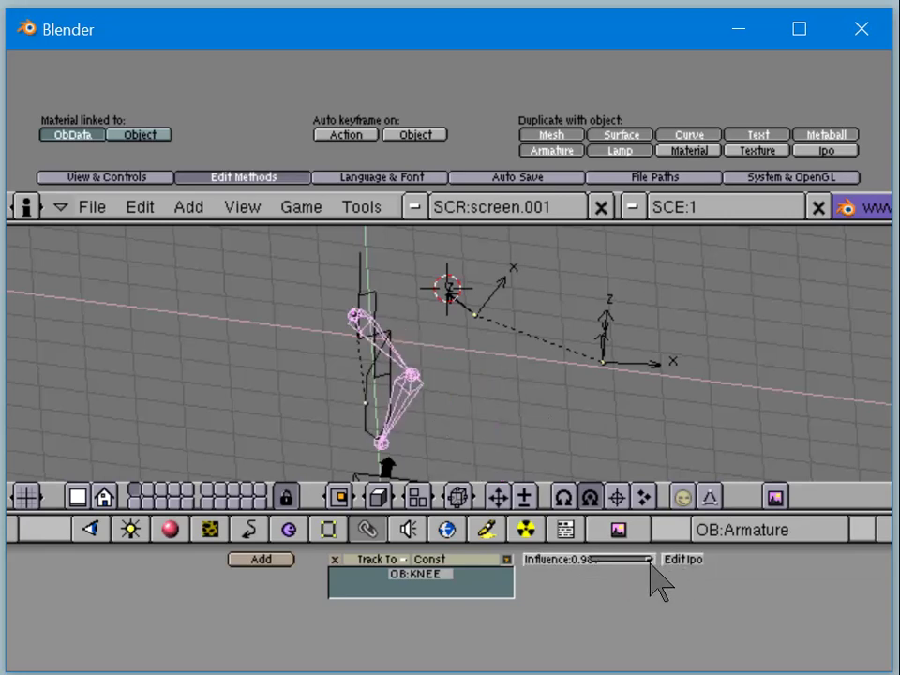
{"action": "left_click_drag", "start_coordinate": [640, 572], "coordinate": [609, 571]}
Step: Move the KNEE empty to a new spot, then reselect the armature and toggle edit mode
{"action": "right_click", "coordinate": [507, 281]}
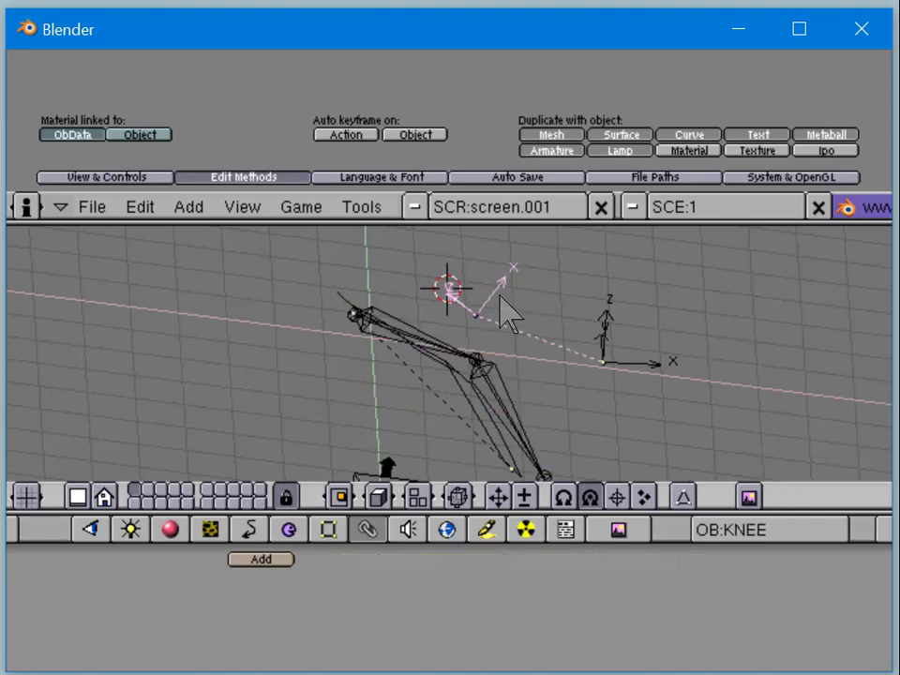
{"action": "key", "text": "g"}
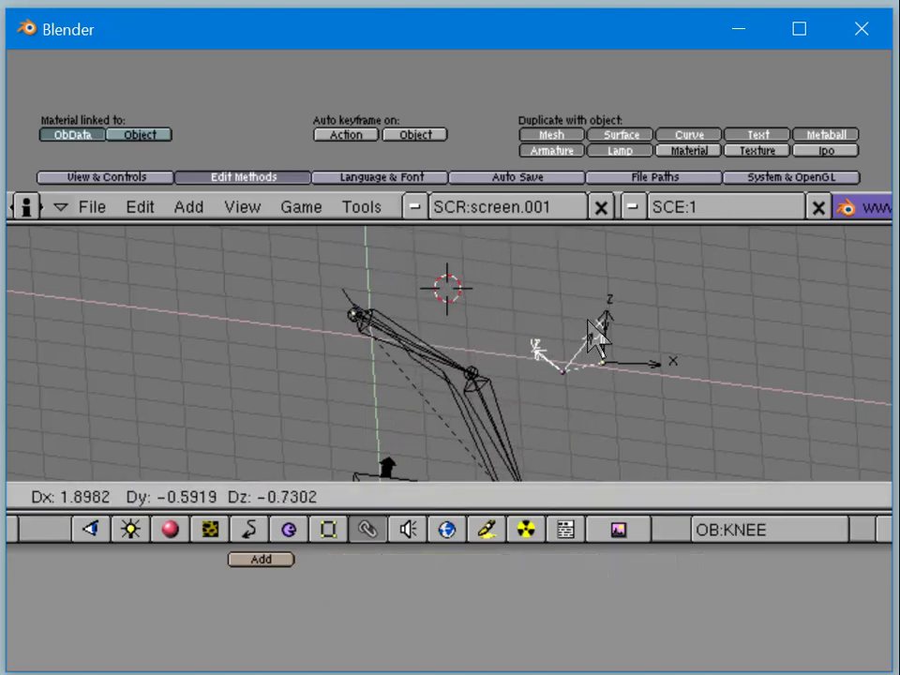
{"action": "left_click", "coordinate": [537, 301]}
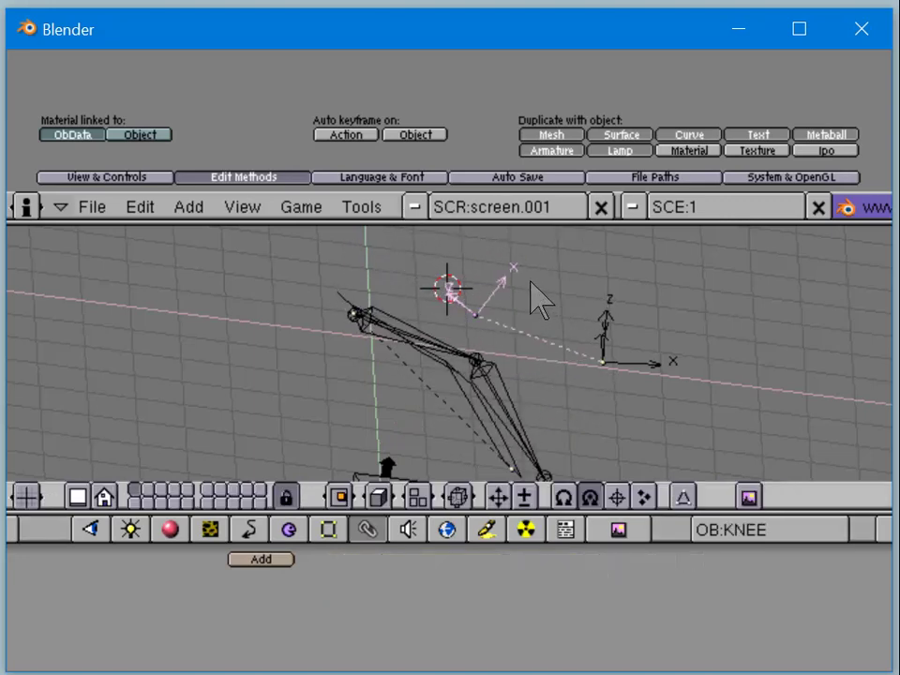
{"action": "right_click", "coordinate": [478, 365]}
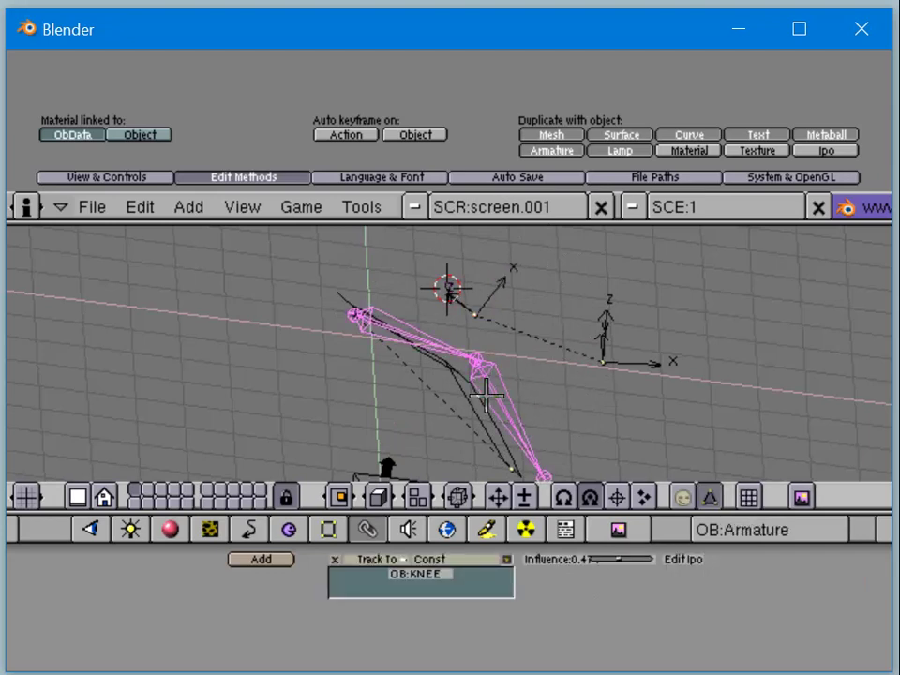
{"action": "key", "text": "Tab"}
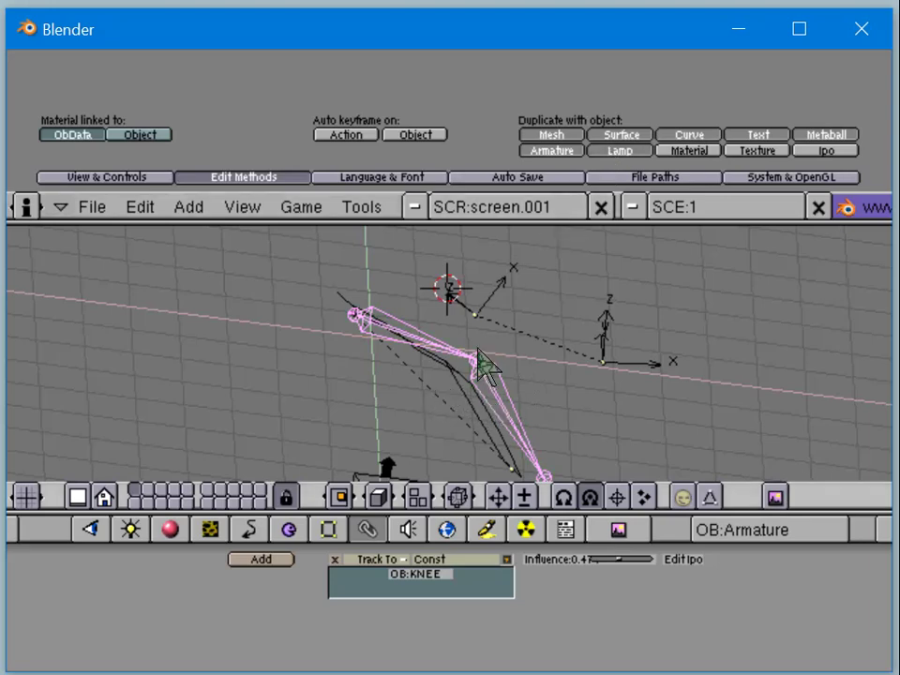
{"action": "middle_click_drag", "start_coordinate": [365, 271], "coordinate": [480, 390]}
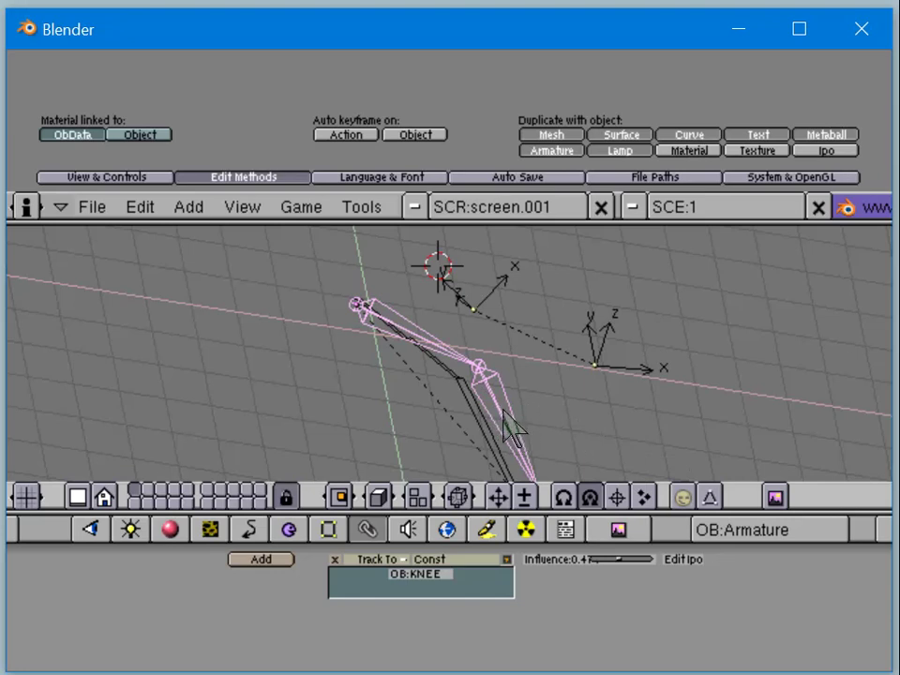
Step: In pose mode, rotate the upper leg bone so the leg bends
{"action": "key", "text": "g"}
{"action": "key", "text": "Escape"}
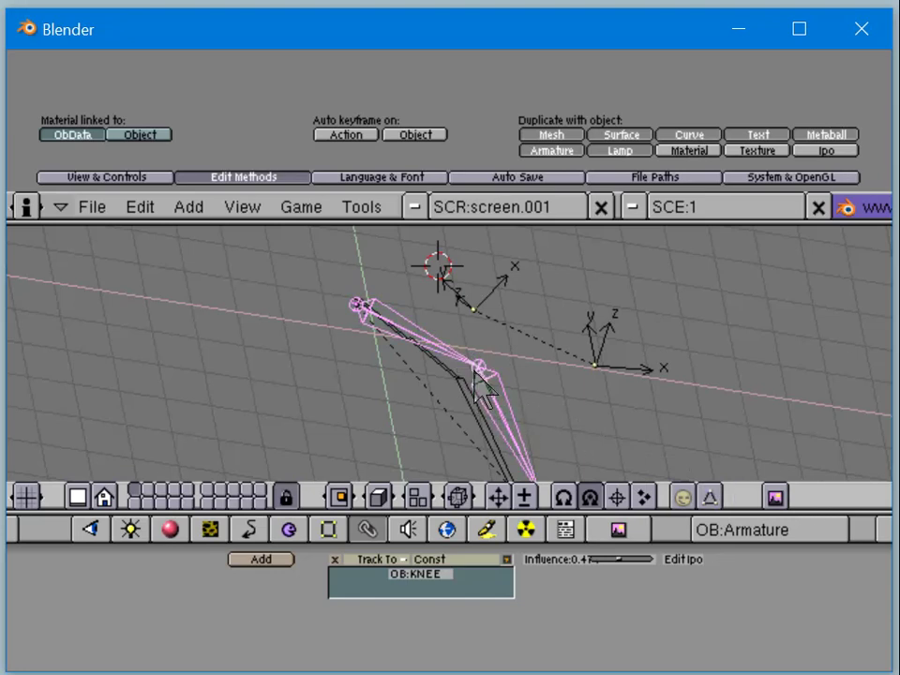
{"action": "left_click", "coordinate": [680, 498]}
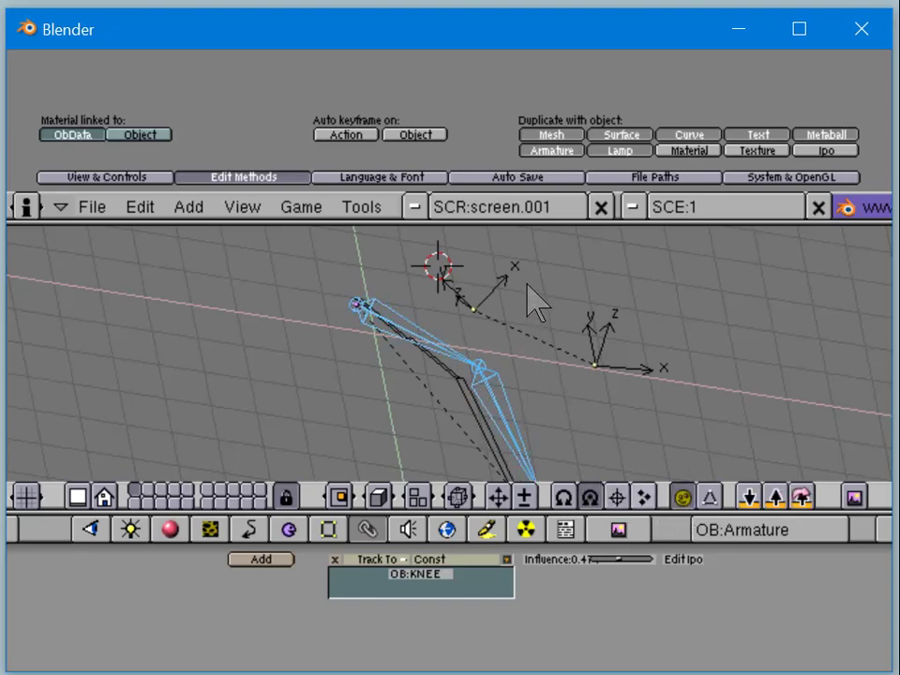
{"action": "right_click", "coordinate": [477, 371]}
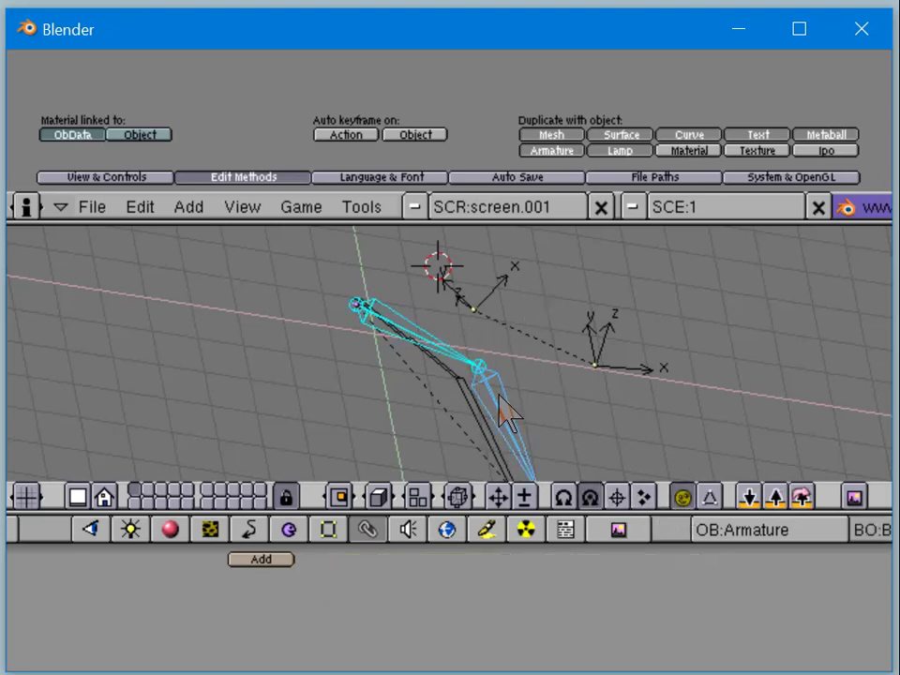
{"action": "key", "text": "r"}
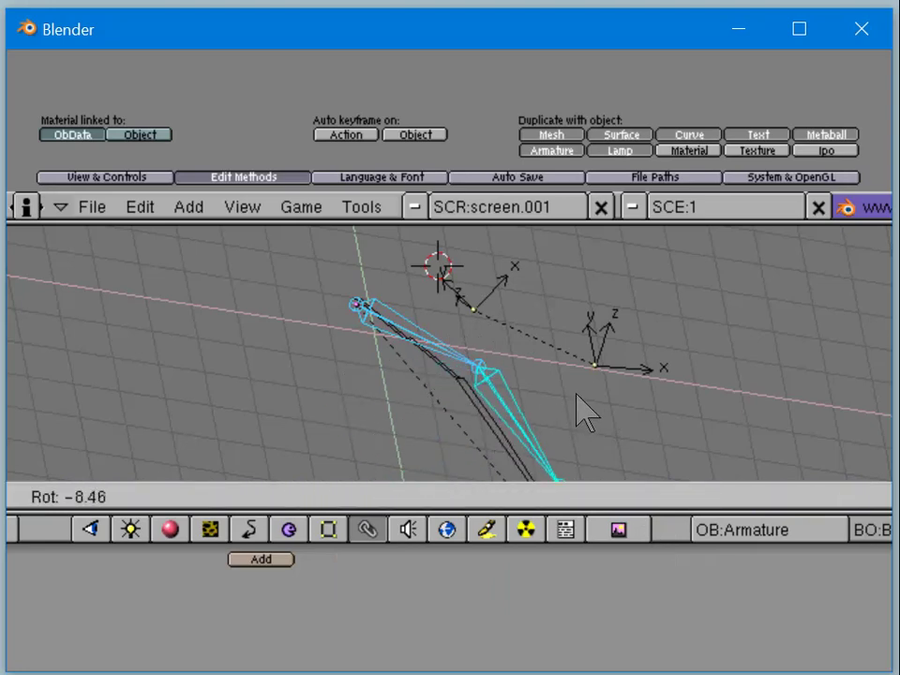
{"action": "left_click", "coordinate": [492, 467]}
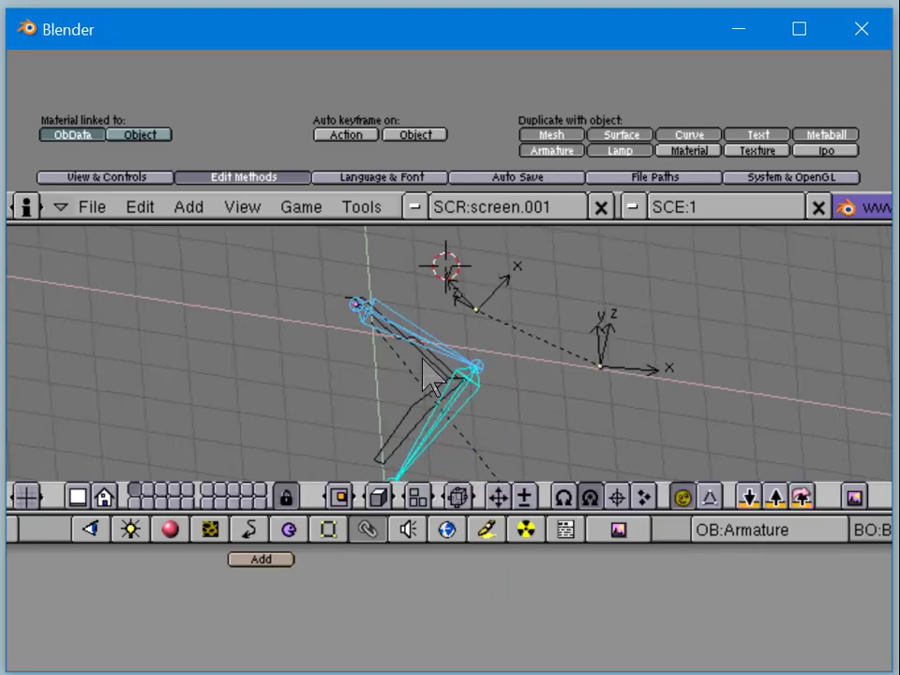
Step: Test-rotate the lower leg bone and place the 3D cursor on it
{"action": "middle_click_drag", "start_coordinate": [422, 367], "coordinate": [418, 438]}
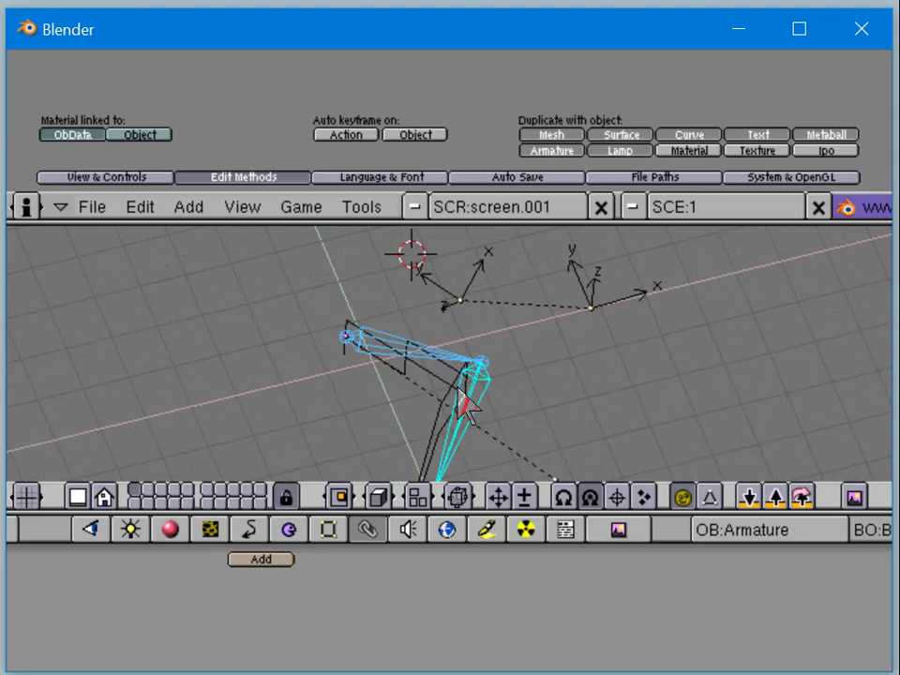
{"action": "middle_click_drag", "start_coordinate": [460, 395], "coordinate": [496, 341], "text": "shift"}
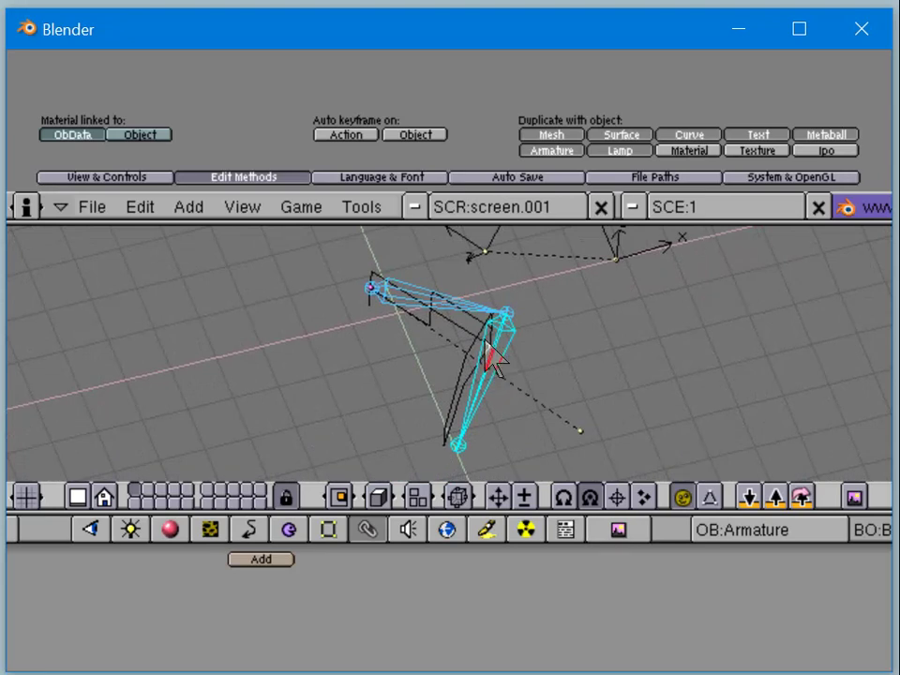
{"action": "key", "text": "r"}
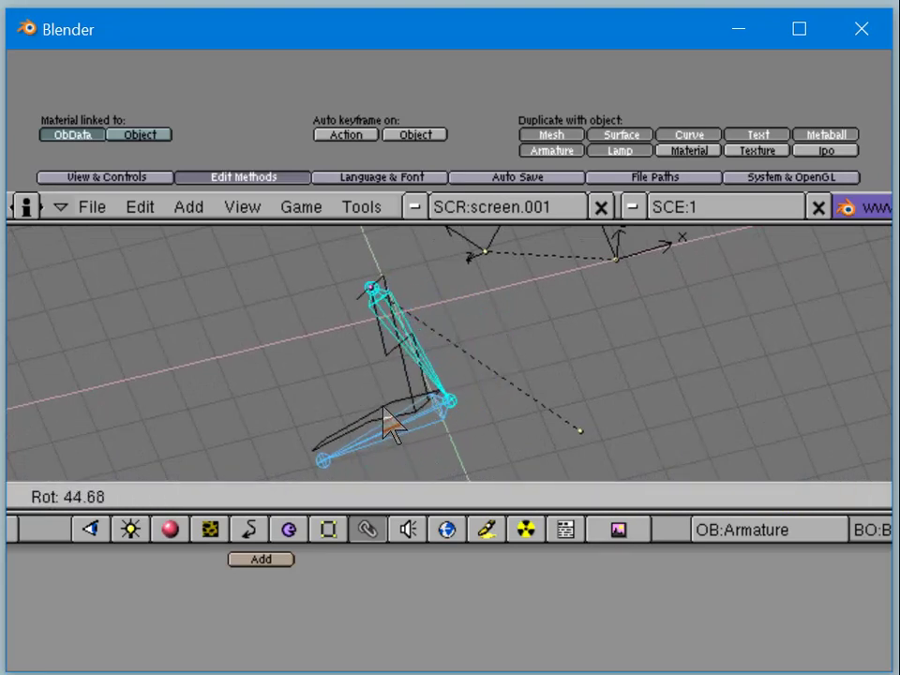
{"action": "left_click", "coordinate": [488, 388]}
{"action": "left_click", "coordinate": [482, 372]}
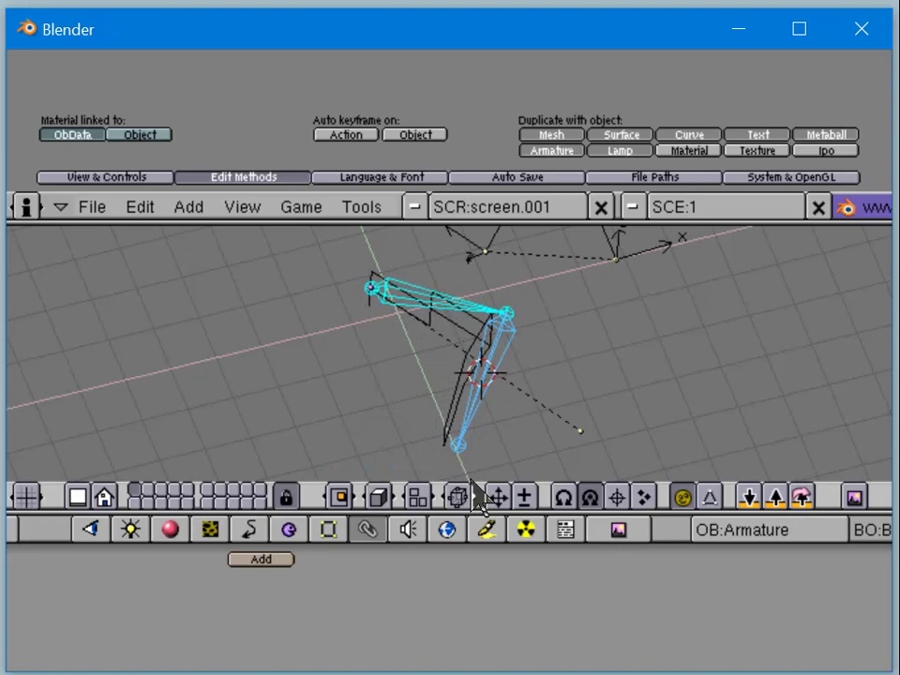
{"action": "middle_click_drag", "start_coordinate": [459, 370], "coordinate": [506, 305]}
Step: Compare rest and constrained poses, then delete the armature's Track To constraint
{"action": "key", "text": "ctrl+Tab"}
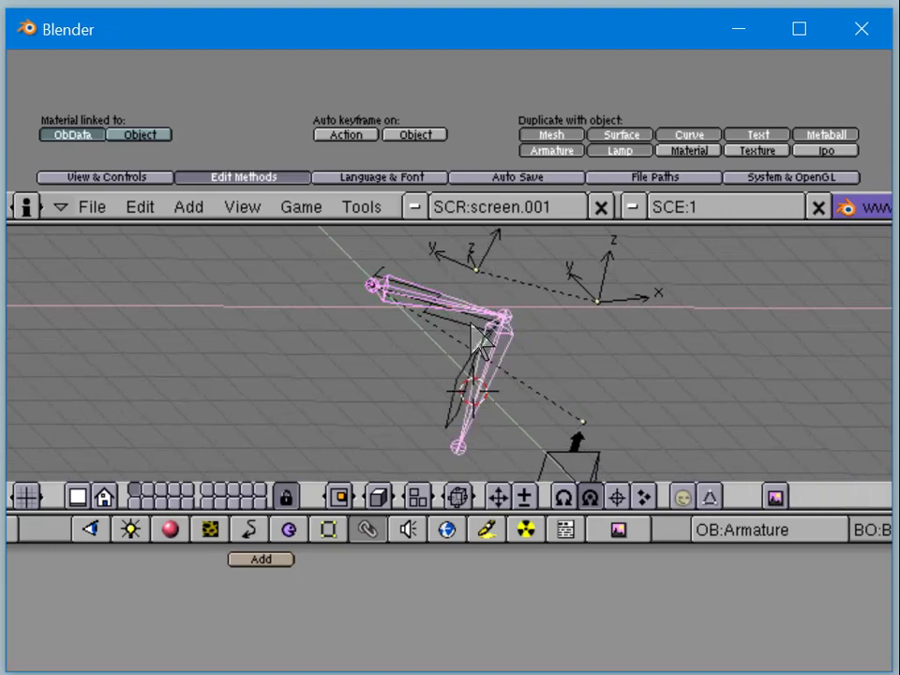
{"action": "key", "text": "Tab"}
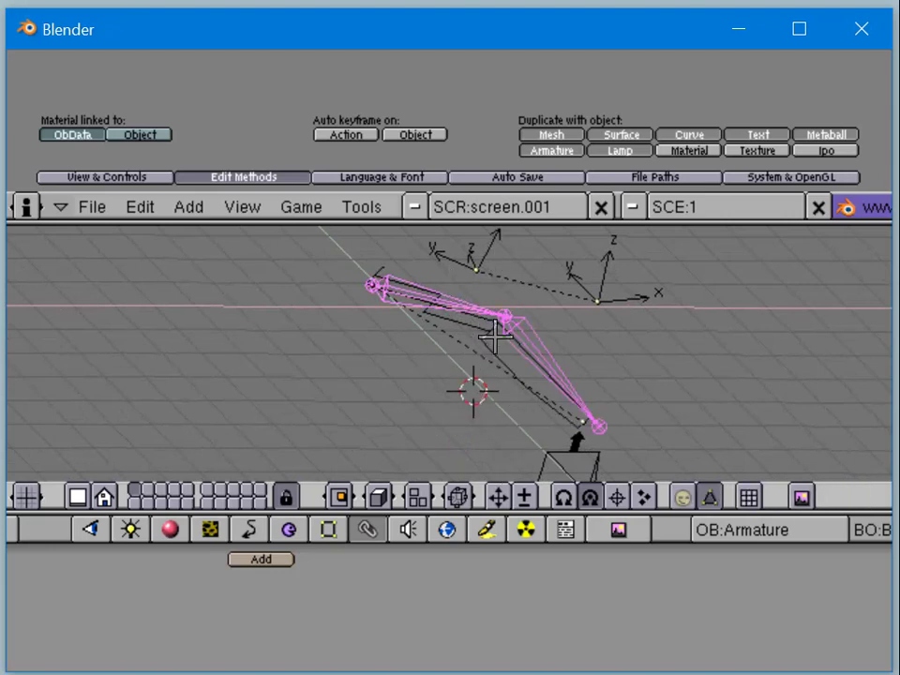
{"action": "key", "text": "Tab"}
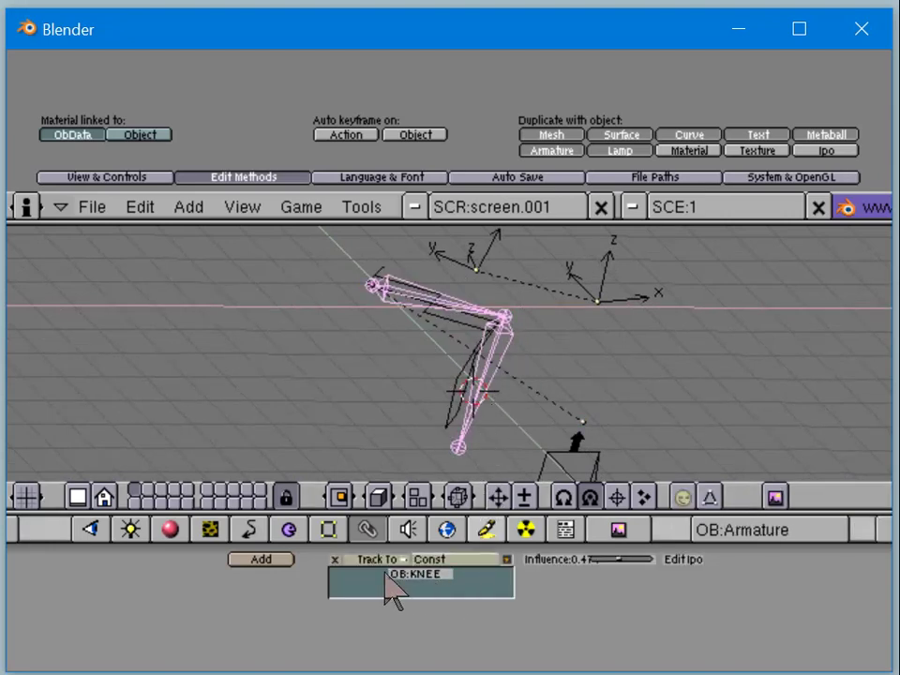
{"action": "left_click", "coordinate": [386, 558]}
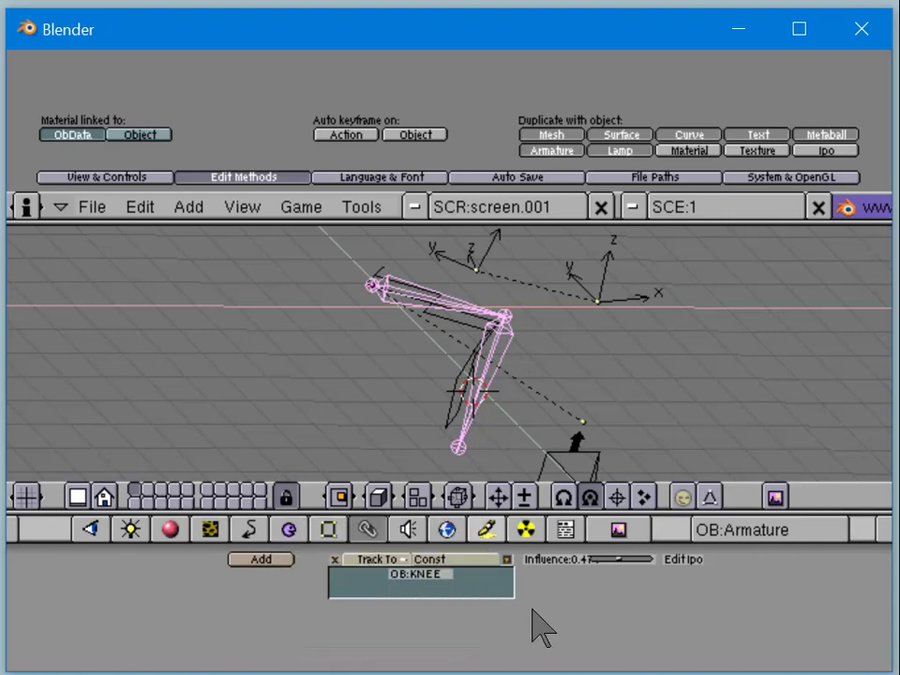
{"action": "left_click", "coordinate": [335, 560]}
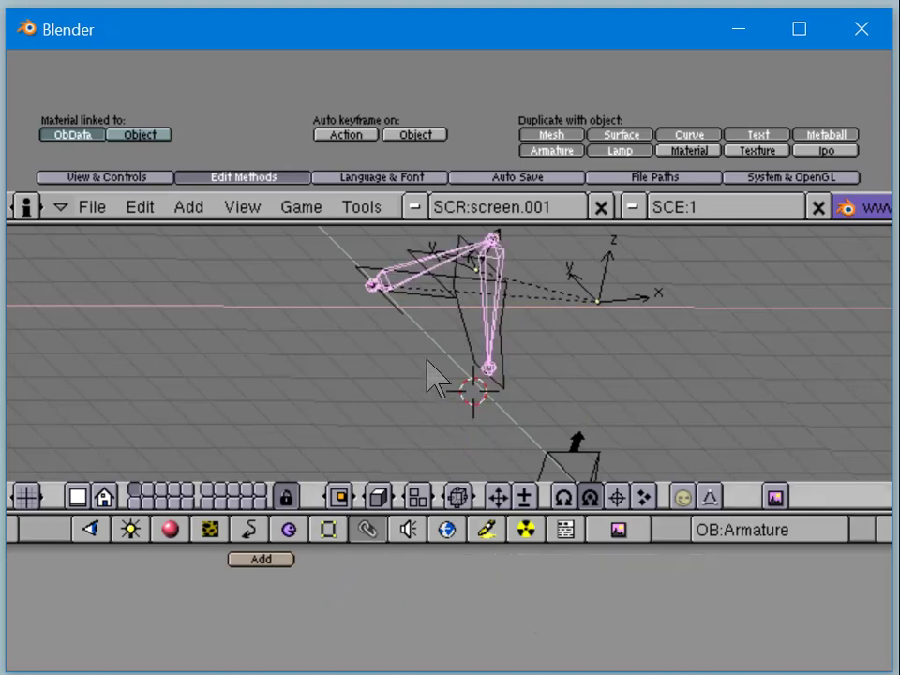
{"action": "middle_click_drag", "start_coordinate": [425, 378], "coordinate": [353, 341]}
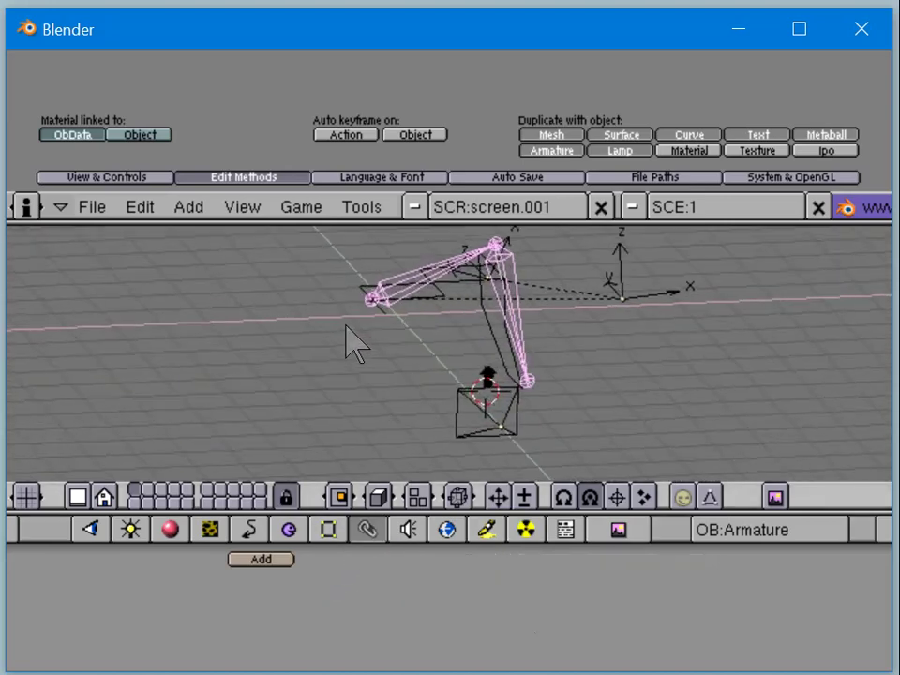
{"action": "middle_click_drag", "start_coordinate": [495, 324], "coordinate": [469, 349]}
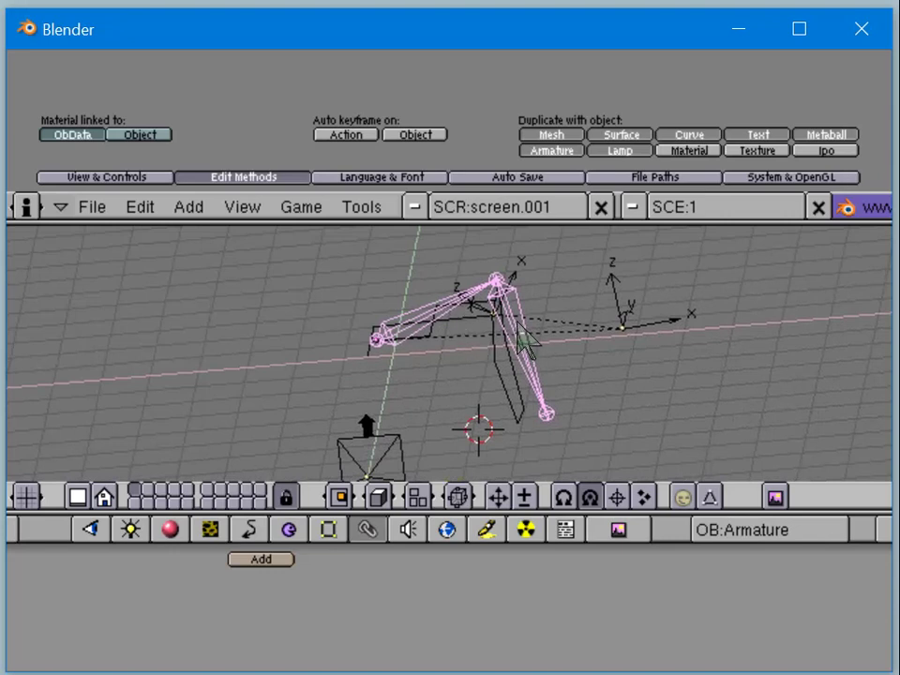
{"action": "right_click", "coordinate": [500, 351]}
{"action": "key", "text": "Tab"}
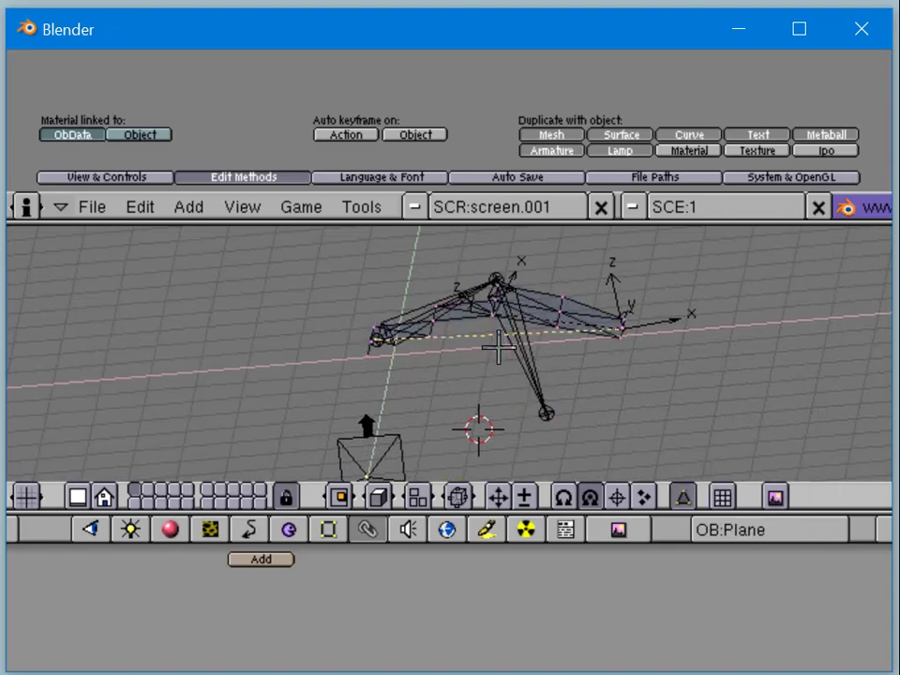
{"action": "key", "text": "Tab"}
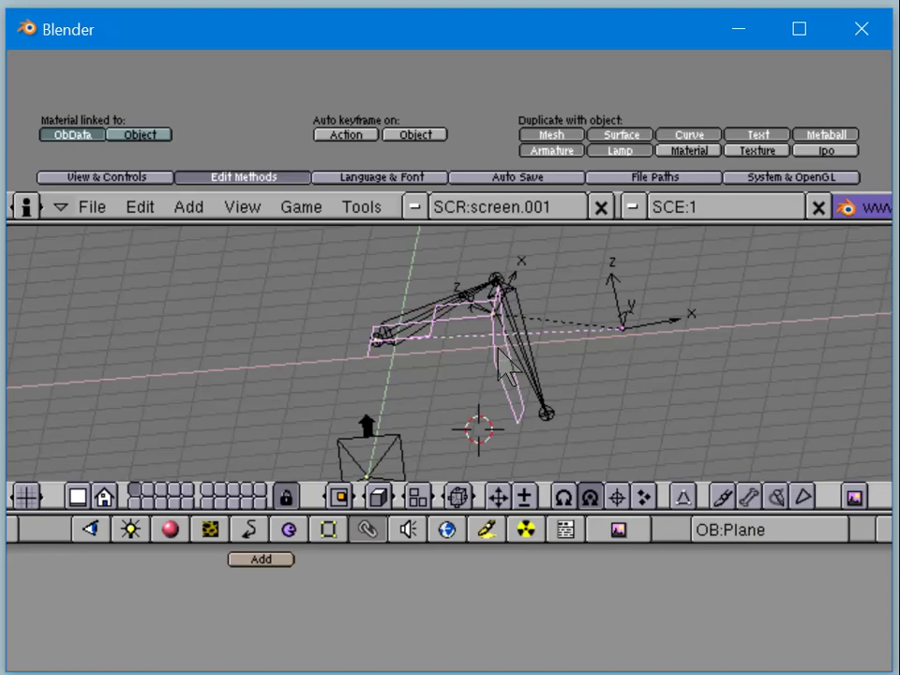
{"action": "middle_click_drag", "start_coordinate": [543, 318], "coordinate": [521, 305]}
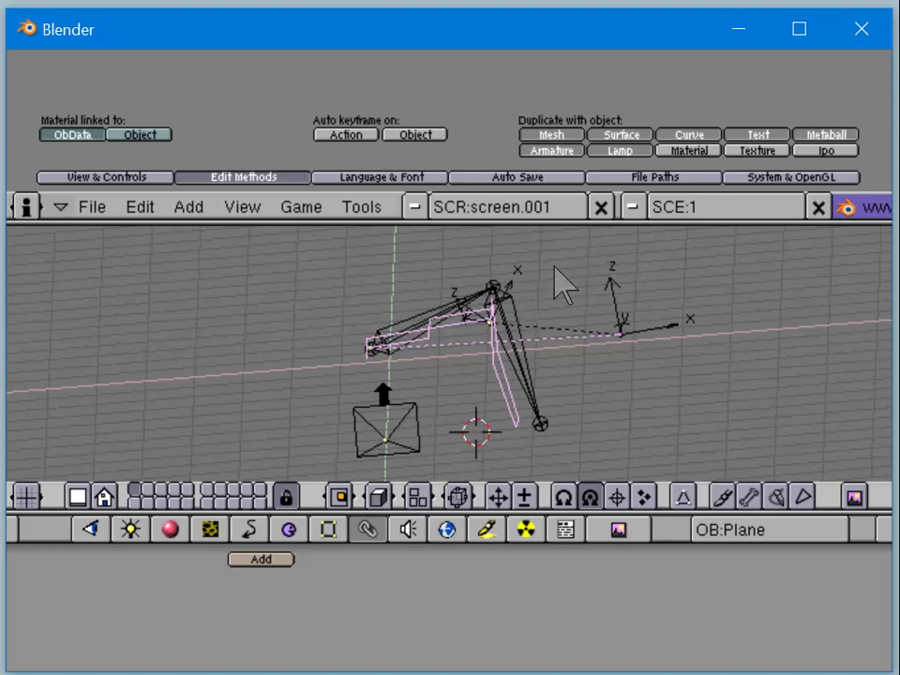
{"action": "middle_click_drag", "start_coordinate": [562, 281], "coordinate": [511, 386]}
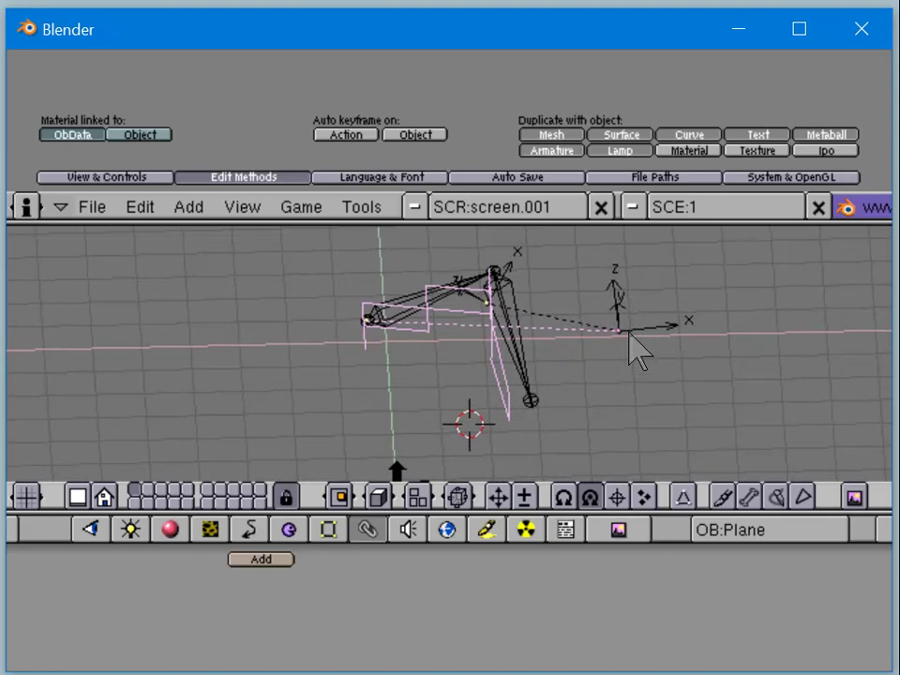
{"action": "middle_click_drag", "start_coordinate": [637, 352], "coordinate": [613, 378]}
{"action": "middle_click_drag", "start_coordinate": [468, 380], "coordinate": [577, 370]}
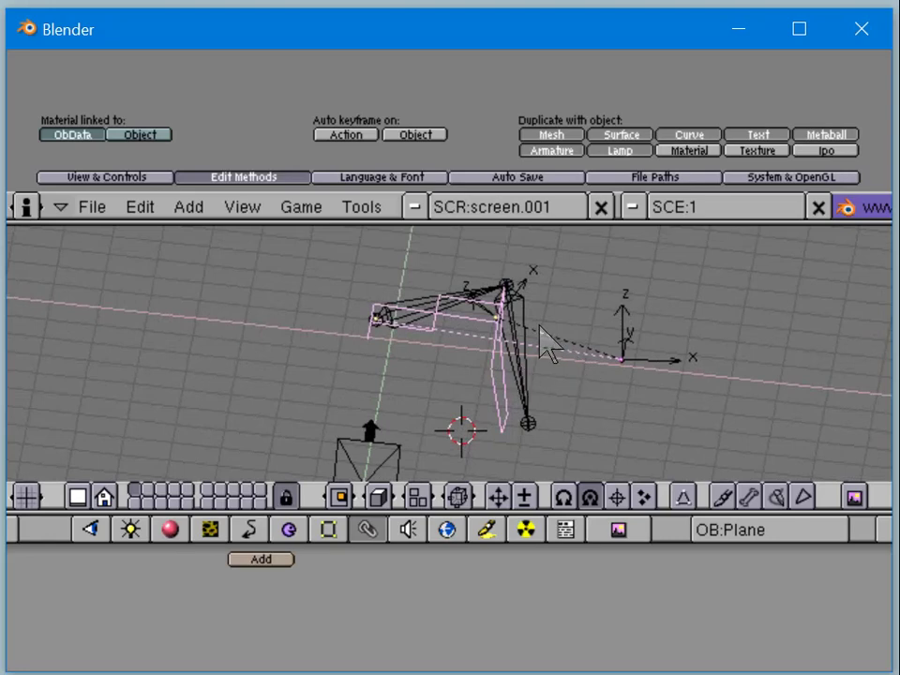
{"action": "mouse_move", "coordinate": [568, 351]}
{"action": "middle_mouse_down"}
{"action": "mouse_move", "coordinate": [459, 368]}
{"action": "mouse_move", "coordinate": [492, 330]}
{"action": "mouse_move", "coordinate": [554, 350]}
{"action": "middle_mouse_up"}
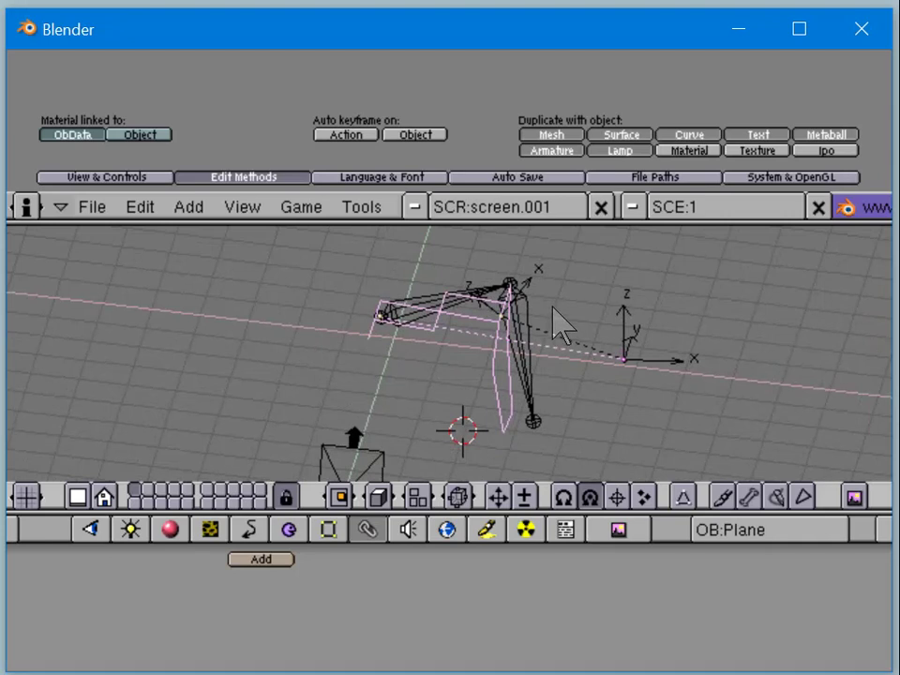
Step: Cycle the selection through the armature, KNEE and the plane
{"action": "right_click", "coordinate": [499, 328]}
{"action": "right_click", "coordinate": [495, 334]}
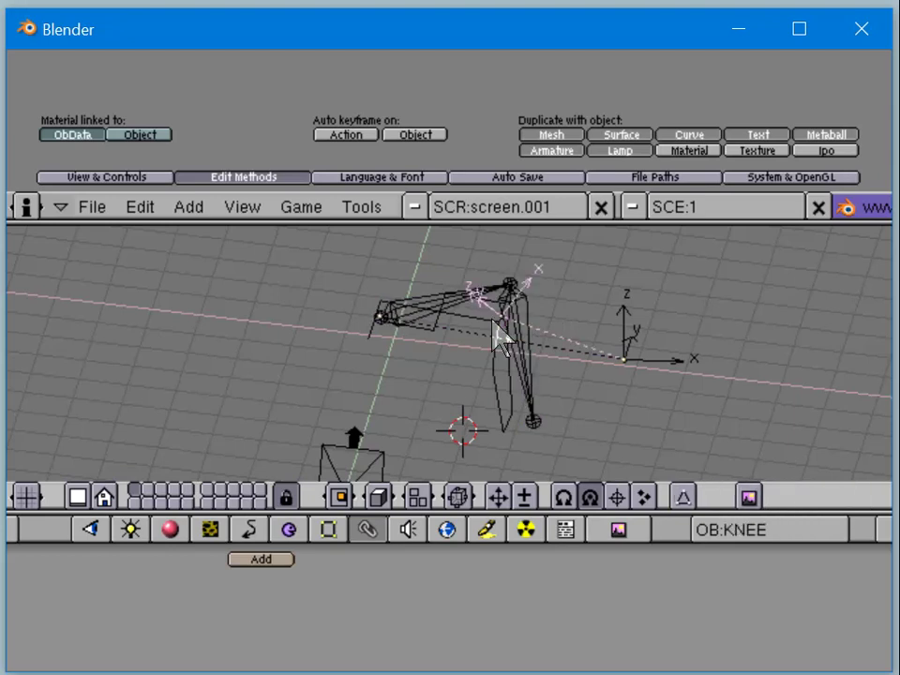
{"action": "right_click", "coordinate": [480, 350]}
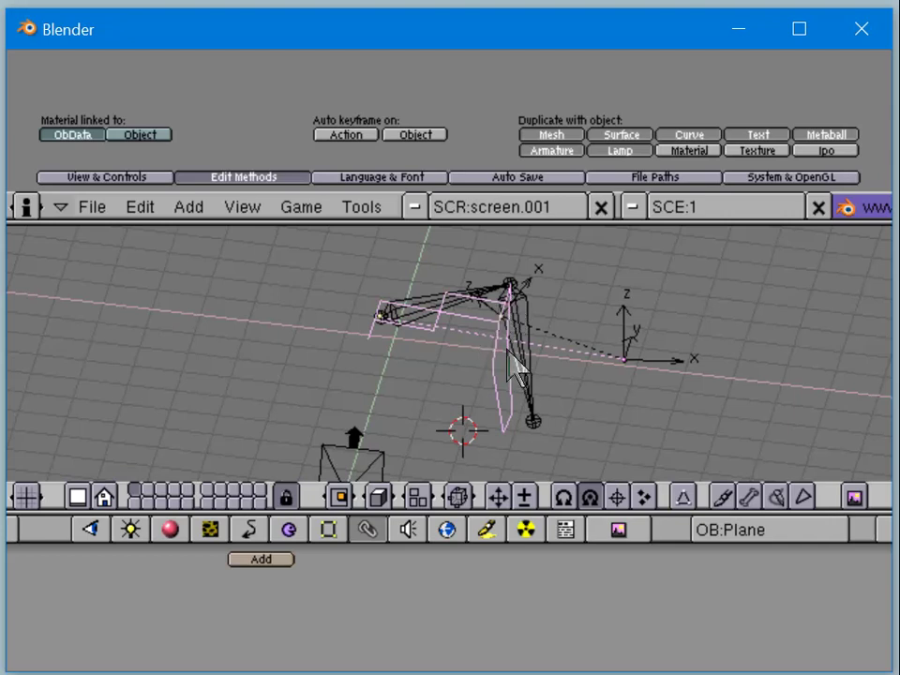
Step: Switch to front view, pan the rig right, and place the 3D cursor left of it
{"action": "key", "text": "KP_1"}
{"action": "key", "text": "KP_5"}
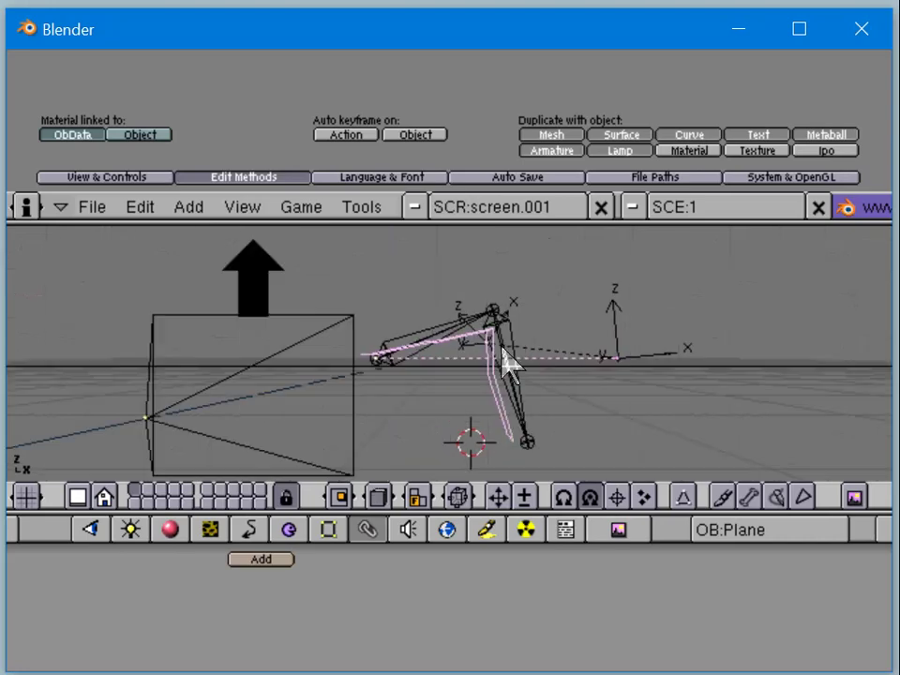
{"action": "key", "text": "KP_5"}
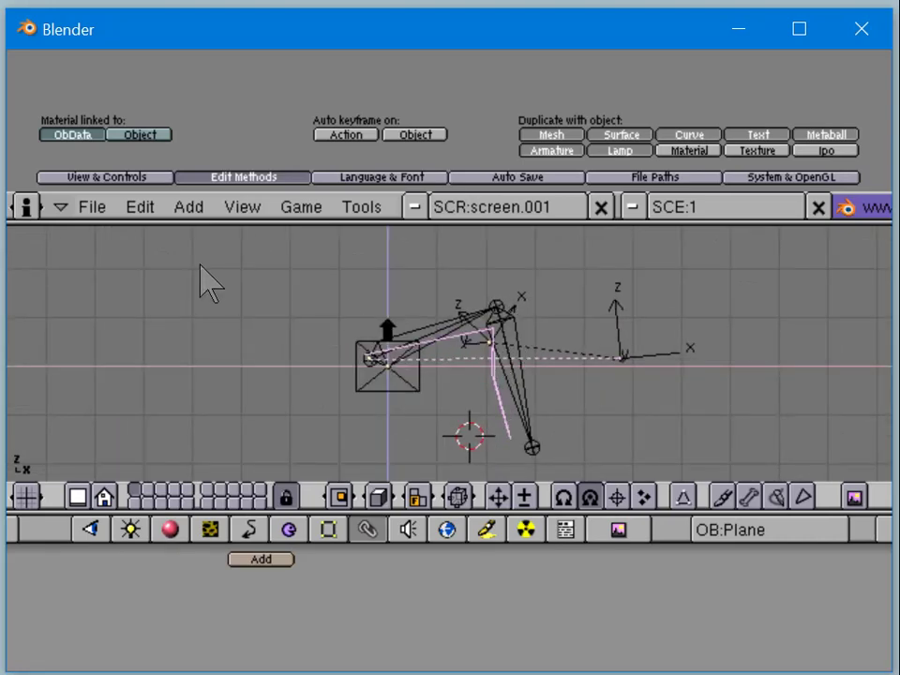
{"action": "middle_click_drag", "start_coordinate": [247, 374], "coordinate": [446, 432], "text": "shift"}
{"action": "left_click", "coordinate": [365, 389]}
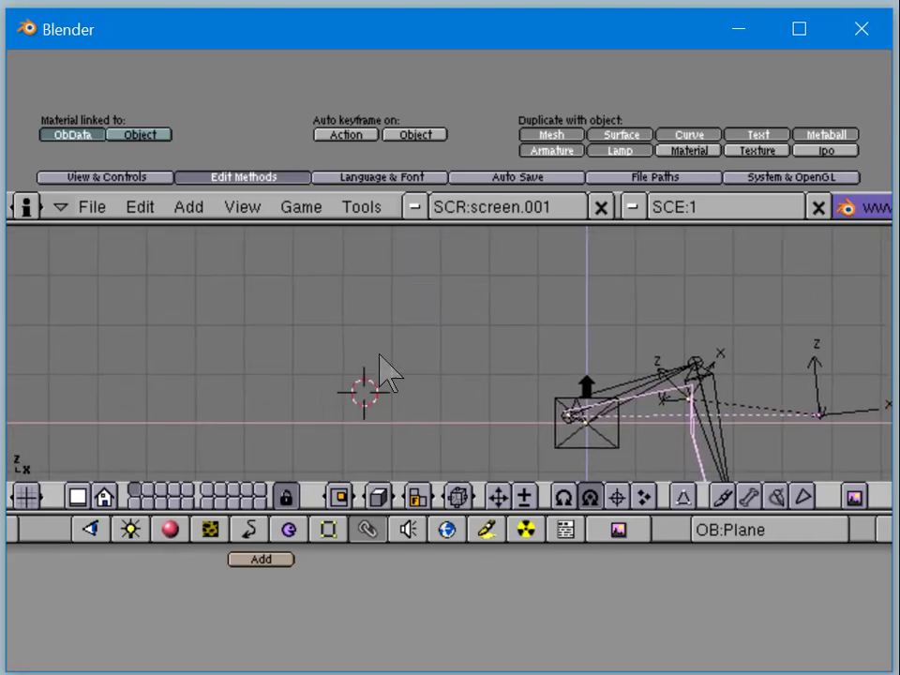
{"action": "left_click", "coordinate": [376, 353]}
Step: Add a cube at the 3D cursor and move it left of the rig
{"action": "key", "text": "space"}
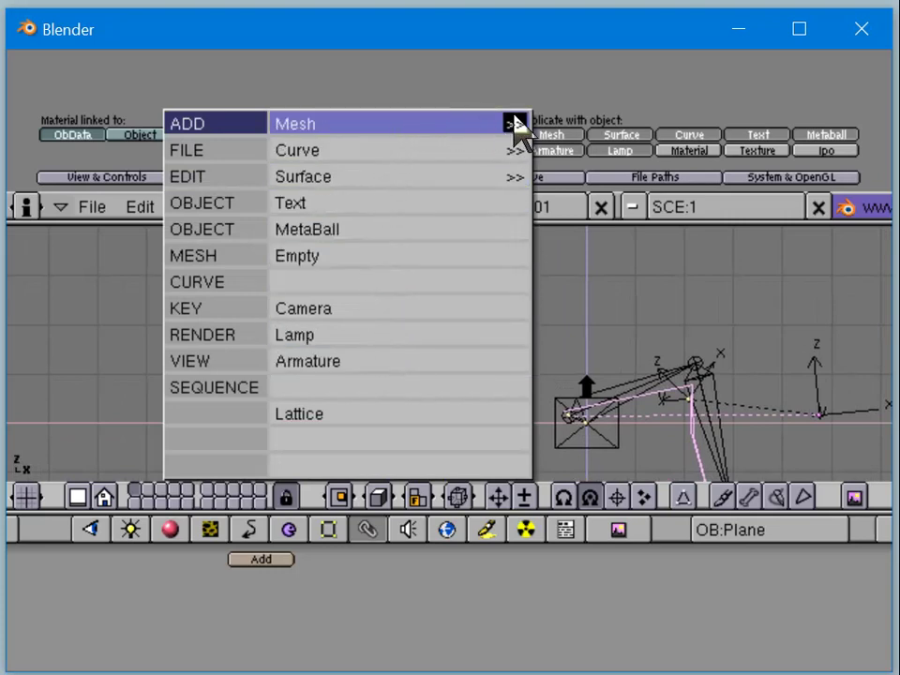
{"action": "mouse_move", "coordinate": [518, 132]}
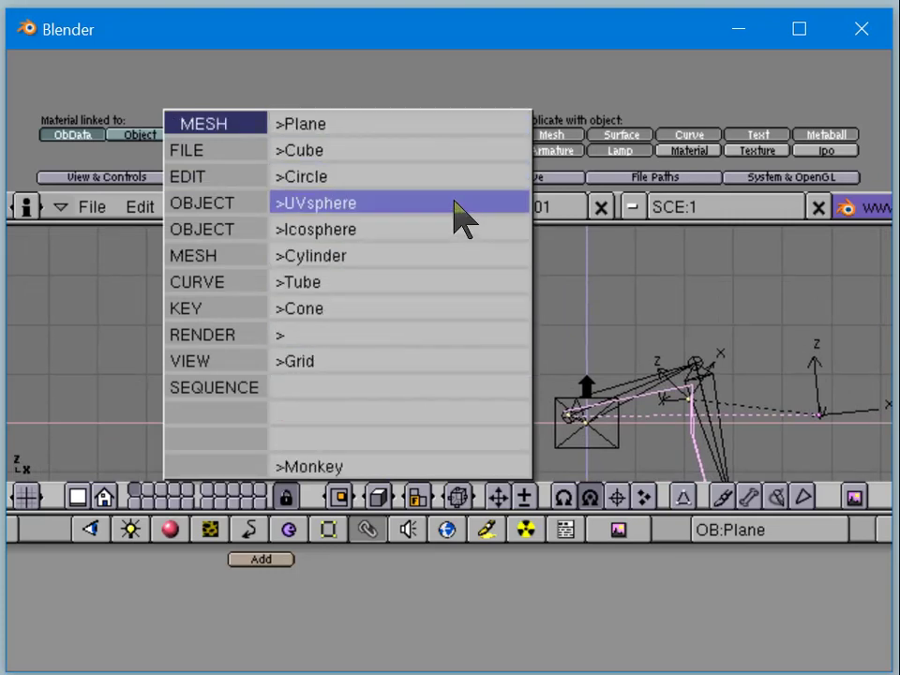
{"action": "left_click", "coordinate": [457, 151]}
{"action": "key", "text": "Tab"}
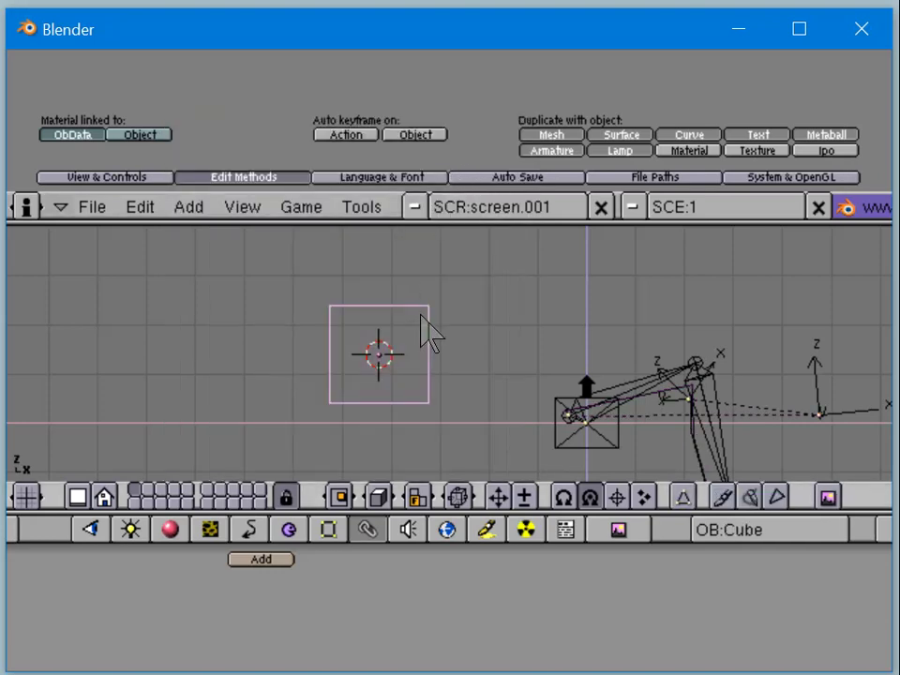
{"action": "key", "text": "g"}
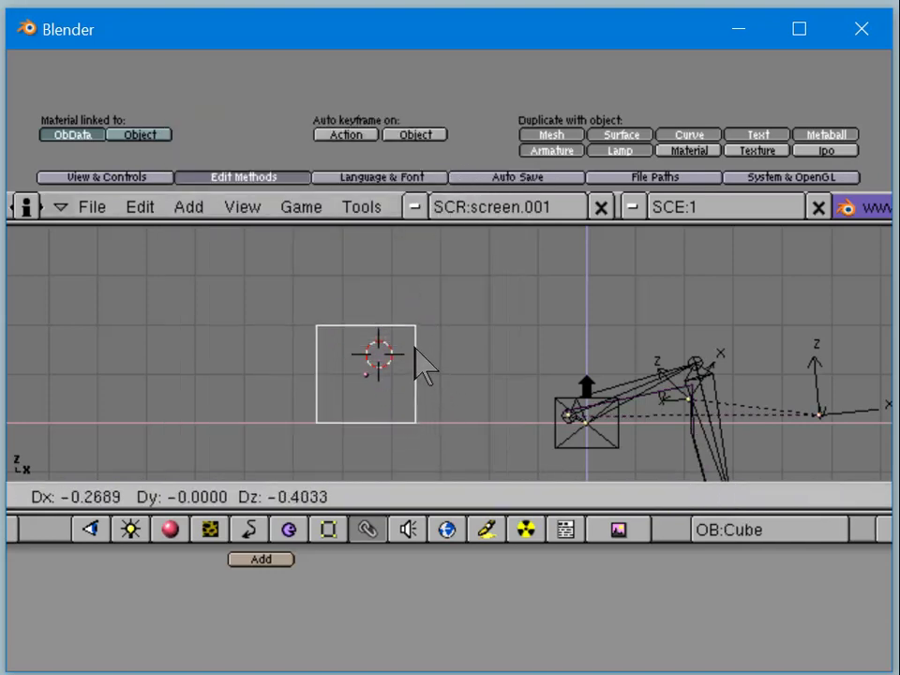
{"action": "left_click", "coordinate": [398, 361]}
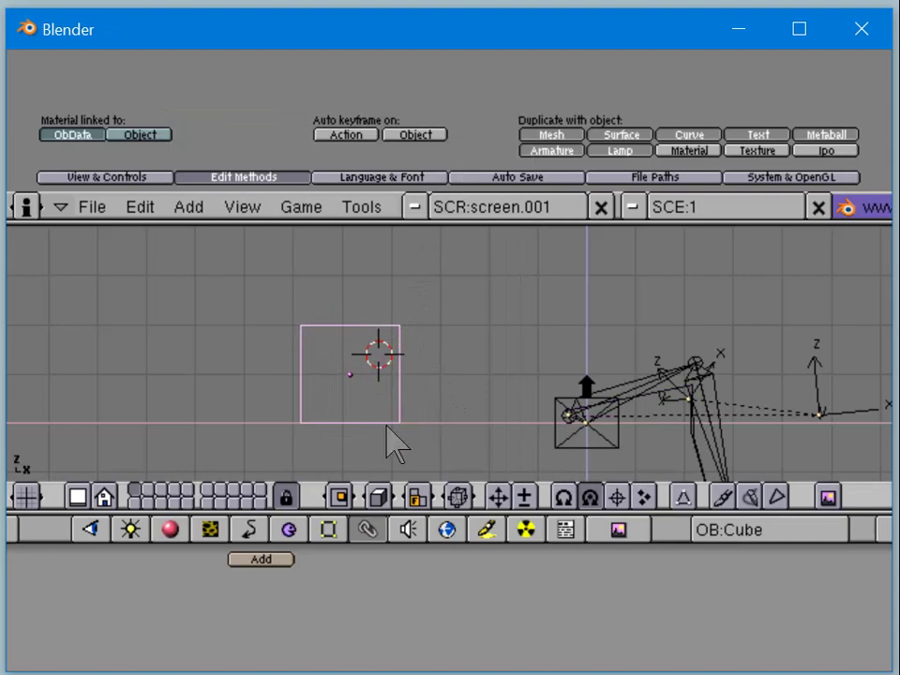
Step: In edit mode, select only the cube's lower-right corner vertex and bring up Snap options
{"action": "key", "text": "Tab"}
{"action": "key", "text": "a"}
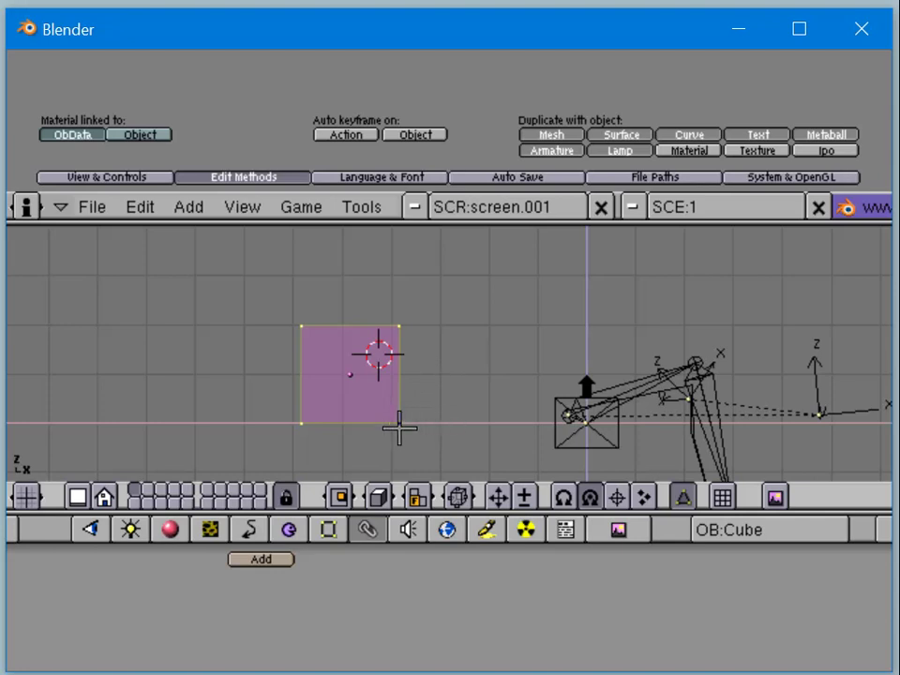
{"action": "key", "text": "a"}
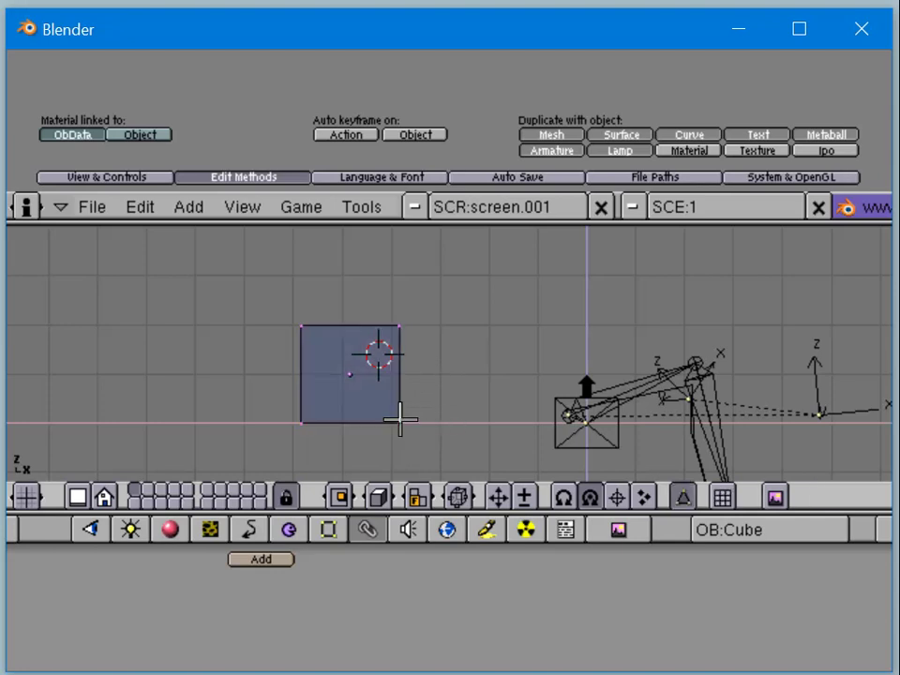
{"action": "right_click", "coordinate": [400, 421]}
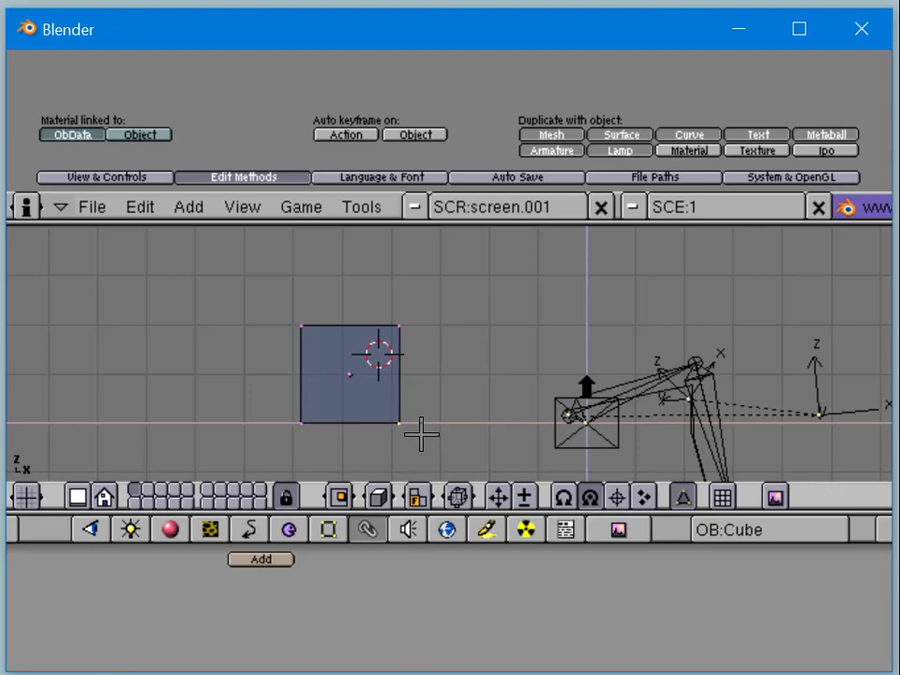
{"action": "key", "text": "shift+s"}
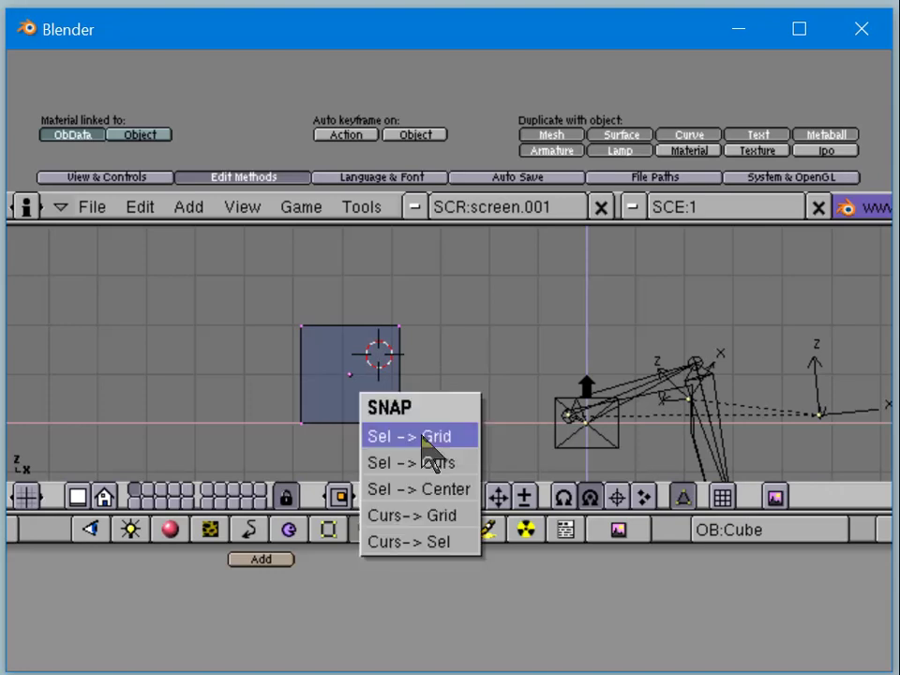
Step: Return the cube to object mode and bring up the Add menu of object types
{"action": "key", "text": "Tab"}
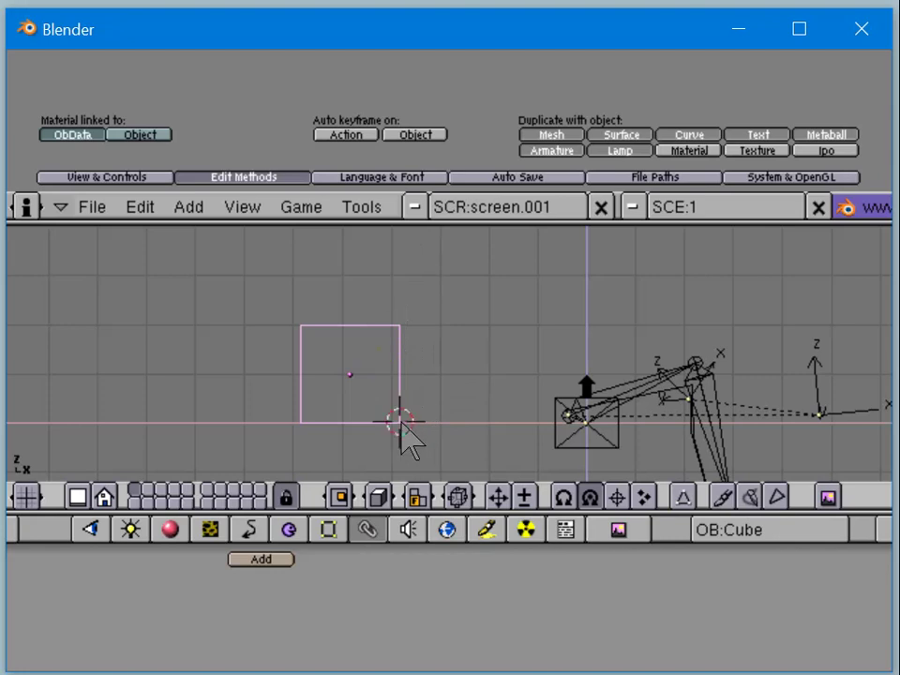
{"action": "key", "text": "space"}
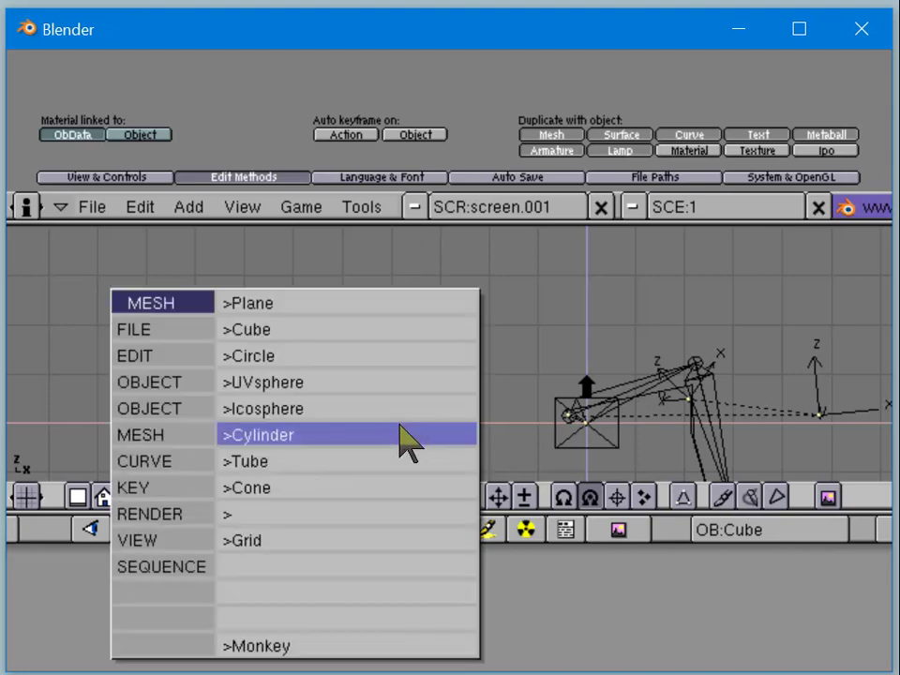
{"action": "left_click", "coordinate": [345, 382]}
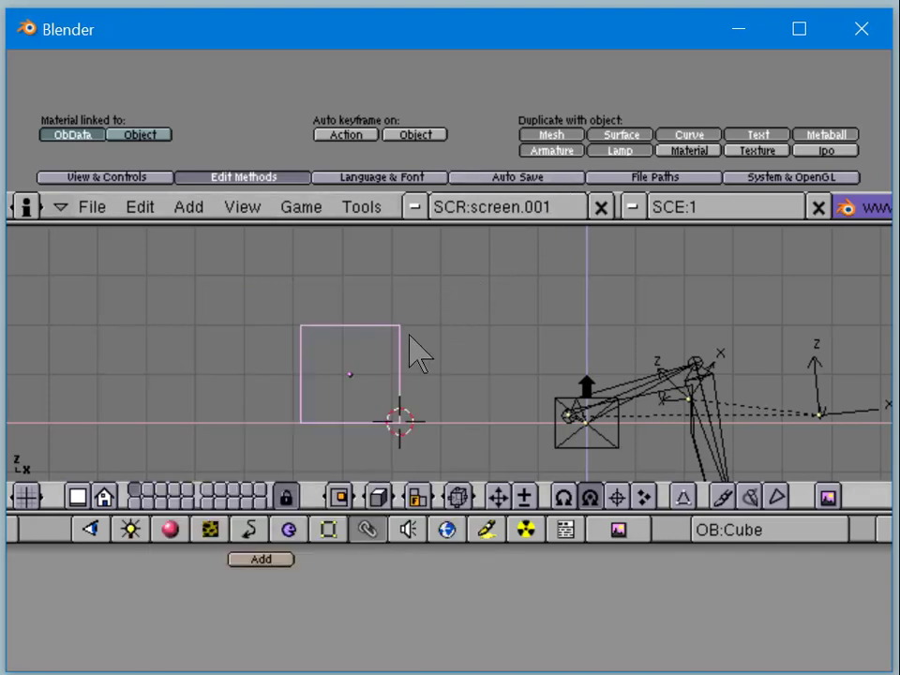
{"action": "key", "text": "space"}
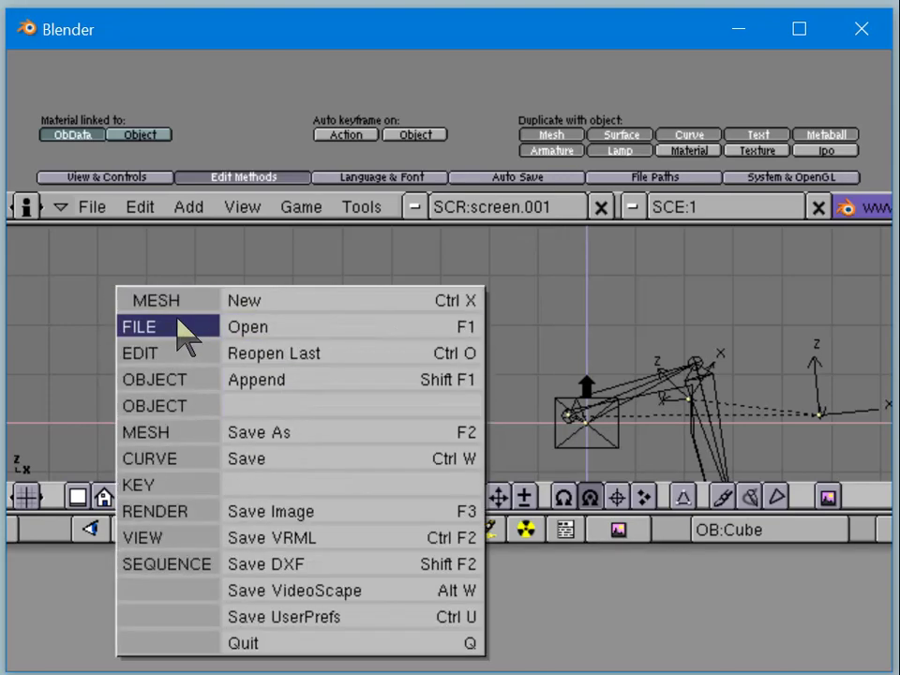
{"action": "mouse_move", "coordinate": [177, 307]}
{"action": "mouse_move", "coordinate": [161, 397]}
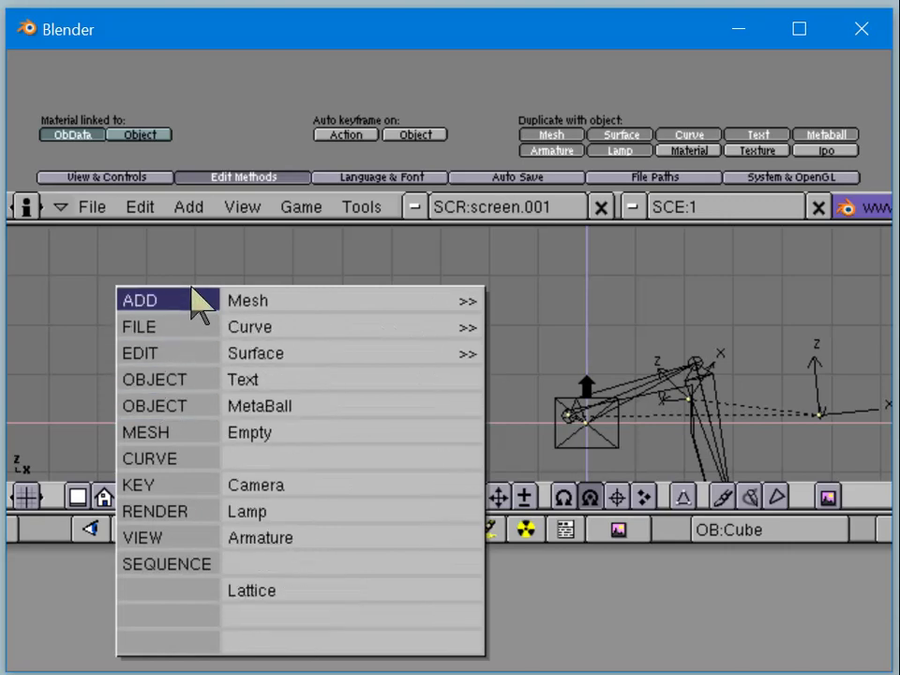
Step: Place empties on all four cube corners by duplicating the first one
{"action": "left_click", "coordinate": [245, 432]}
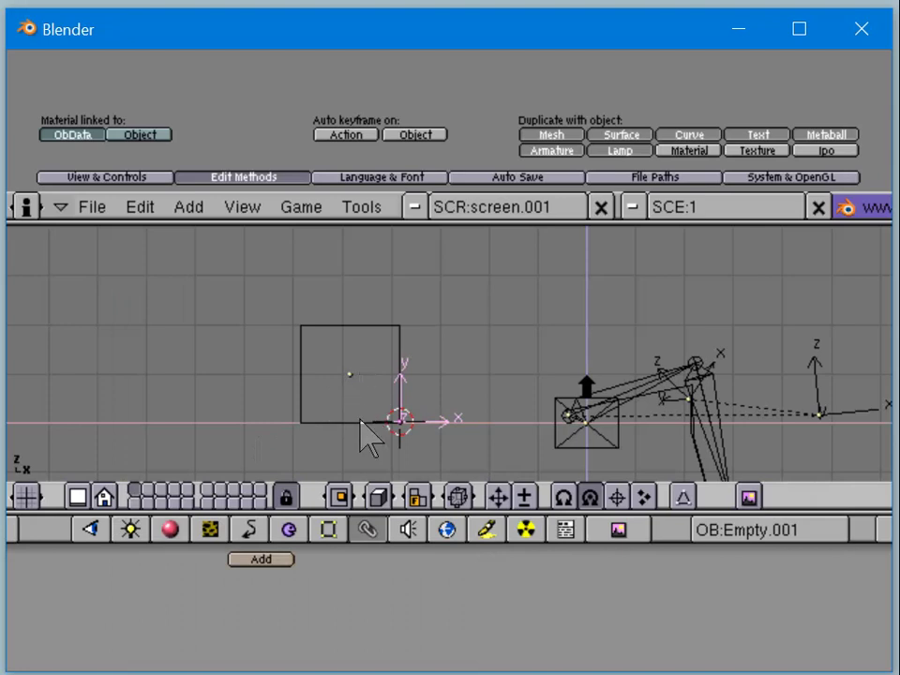
{"action": "key", "text": "shift+d"}
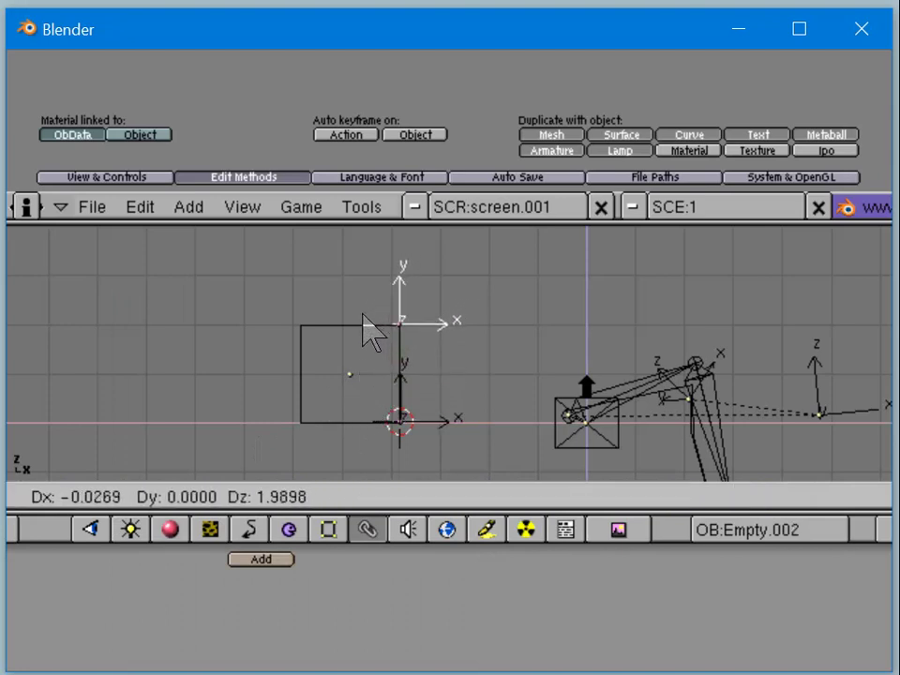
{"action": "left_click", "coordinate": [370, 332]}
{"action": "key", "text": "shift+d"}
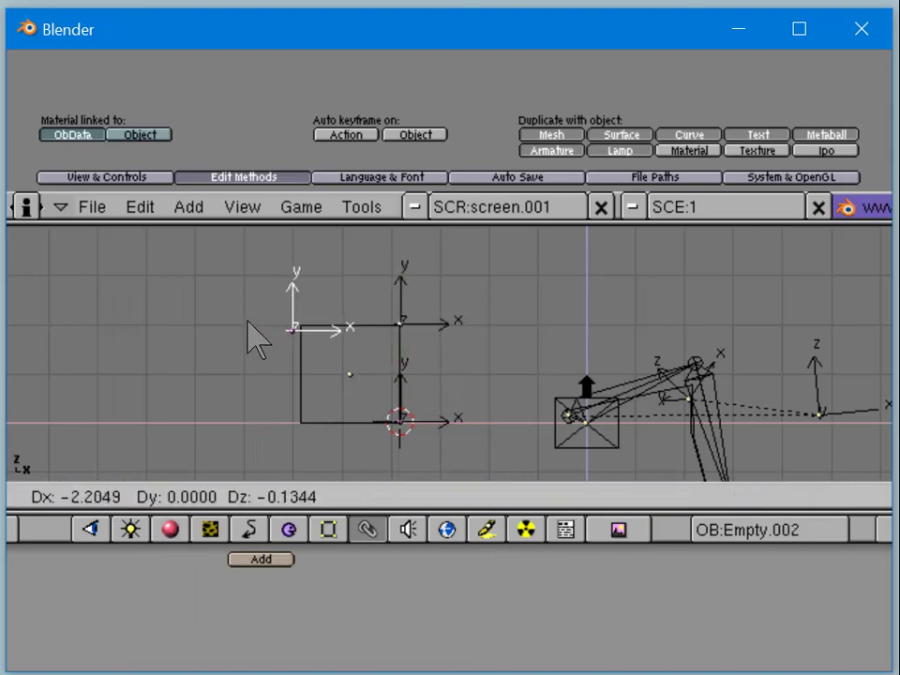
{"action": "left_click", "coordinate": [262, 333]}
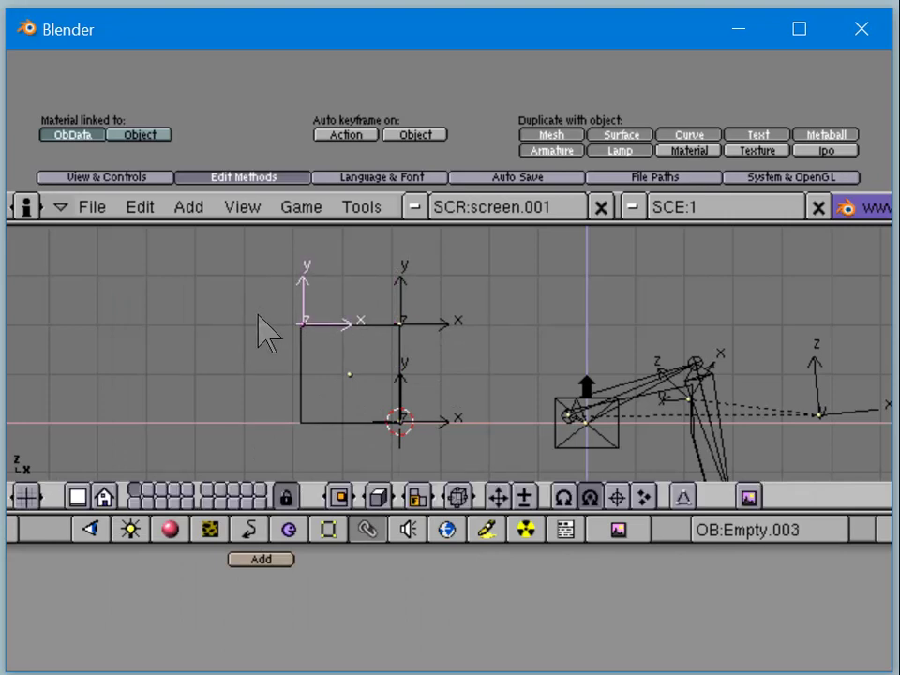
{"action": "key", "text": "g"}
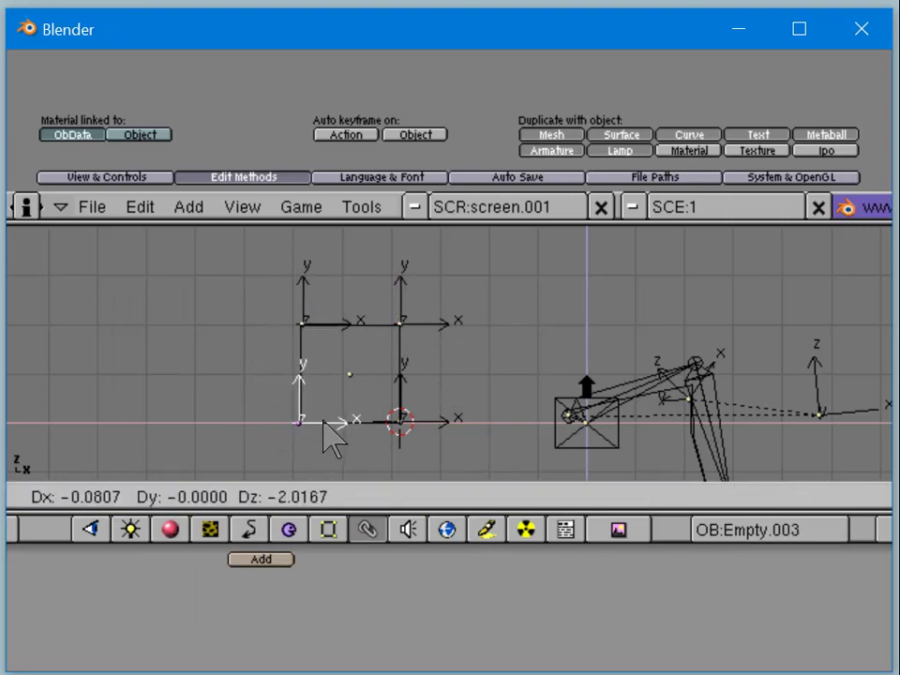
{"action": "left_click", "coordinate": [332, 436]}
{"action": "key", "text": "shift+d"}
{"action": "key", "text": "Escape"}
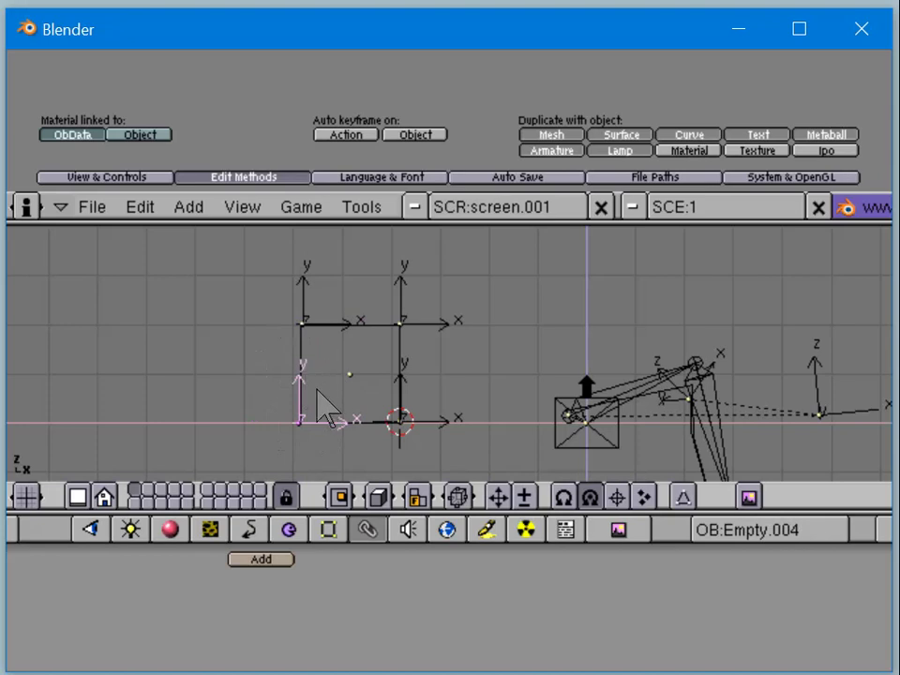
Step: Parent the cube to the bottom-left empty, then select bottom-left and top-left empties
{"action": "right_click", "coordinate": [297, 432]}
{"action": "right_click", "coordinate": [283, 439]}
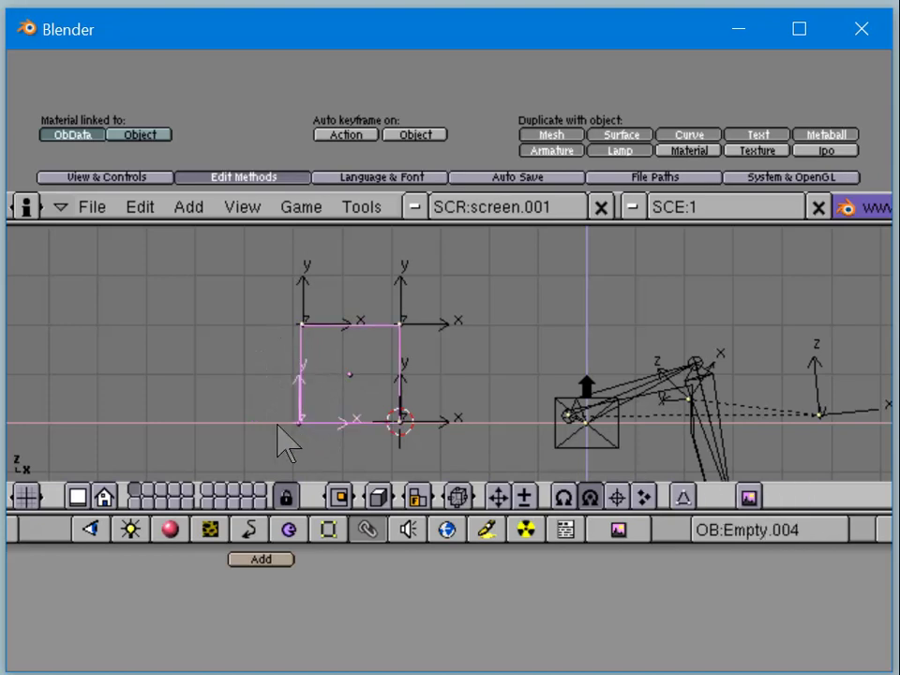
{"action": "key", "text": "ctrl+p"}
{"action": "left_click", "coordinate": [281, 426]}
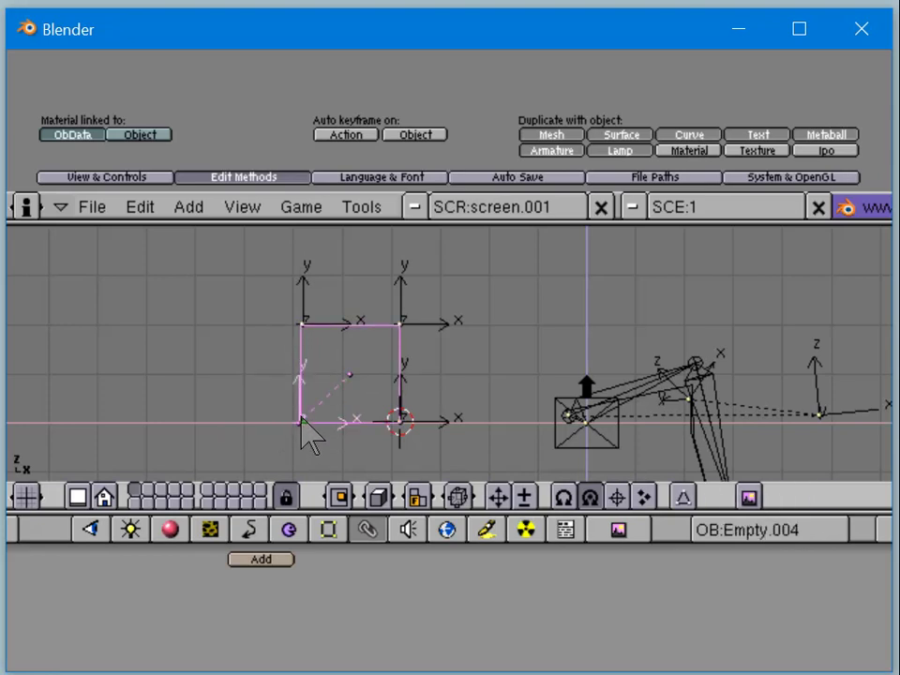
{"action": "right_click", "coordinate": [319, 403]}
{"action": "right_click", "coordinate": [308, 426]}
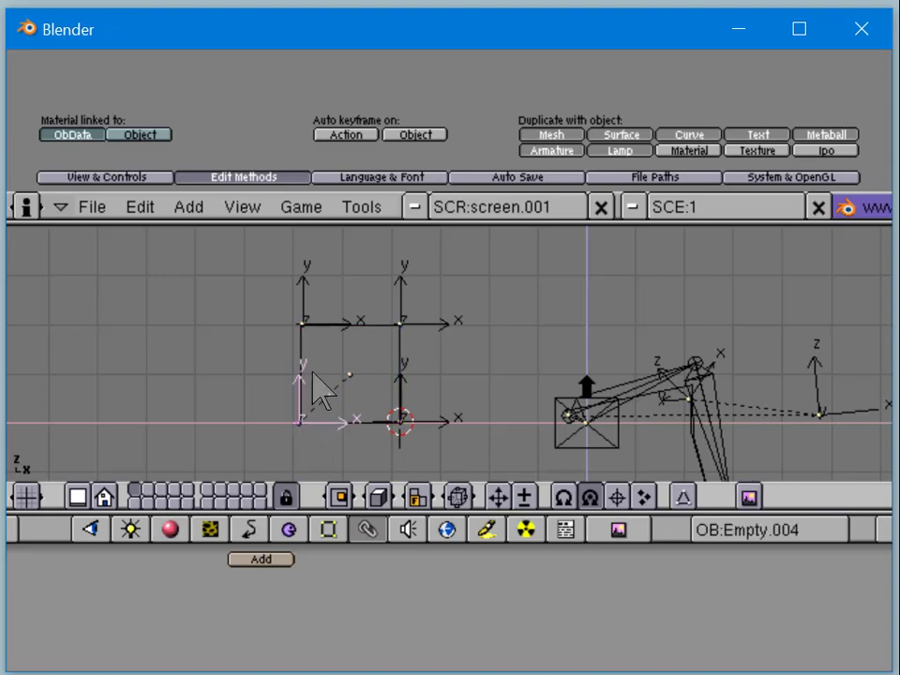
{"action": "right_click", "coordinate": [305, 323]}
Step: Parent the bottom-left empty to the top-left, and the top-left to the top-right
{"action": "key", "text": "ctrl+p"}
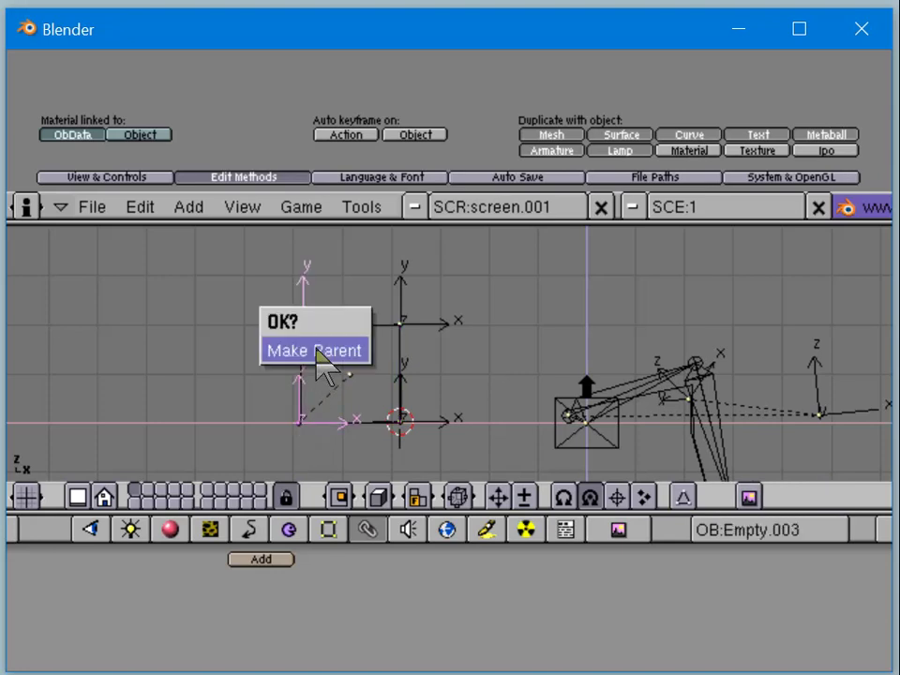
{"action": "left_click", "coordinate": [318, 352]}
{"action": "right_click", "coordinate": [321, 341]}
{"action": "right_click", "coordinate": [321, 339]}
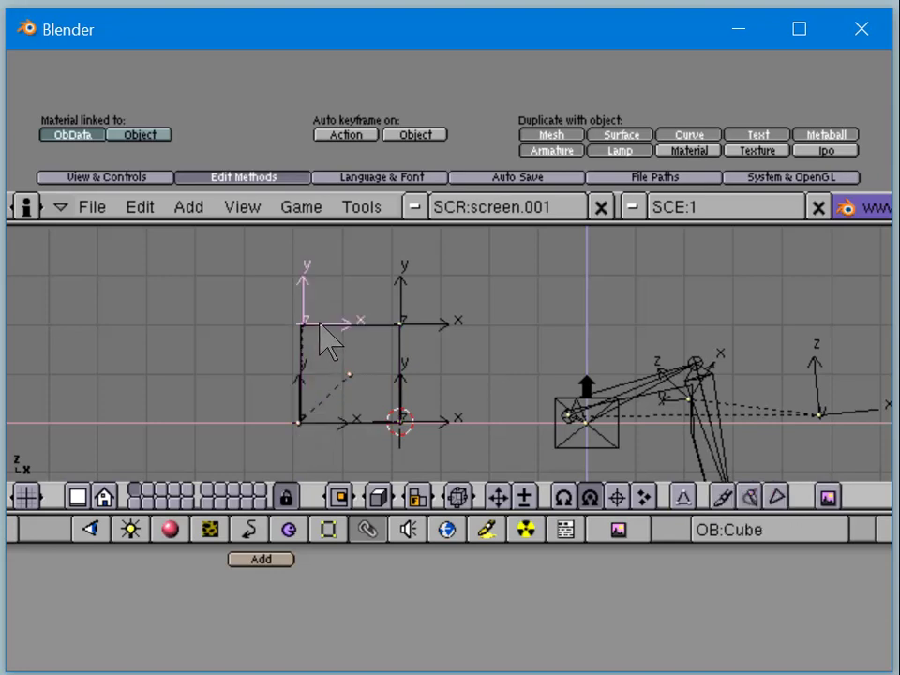
{"action": "right_click", "coordinate": [401, 327], "text": "shift"}
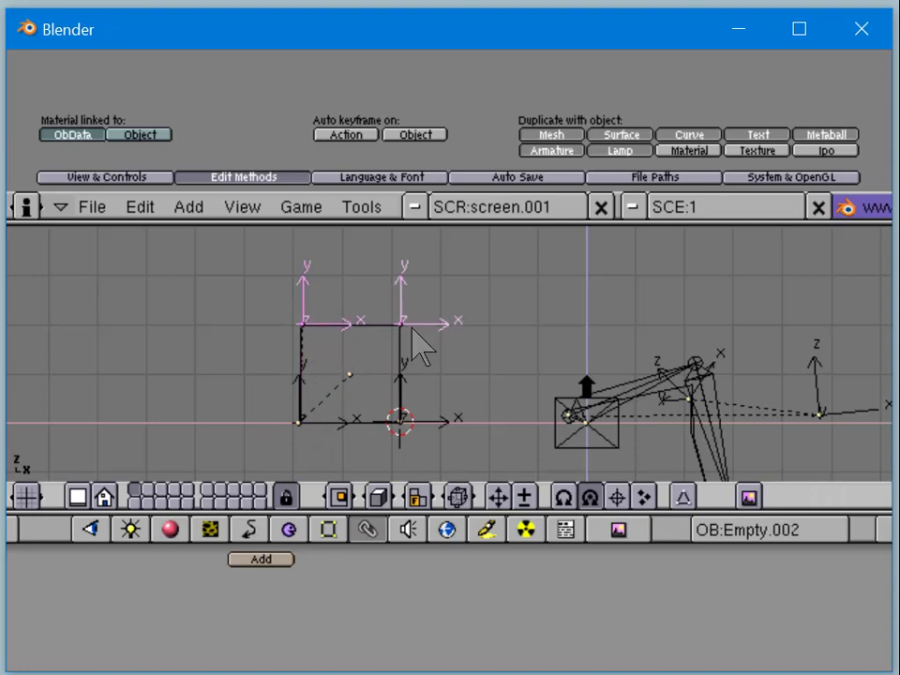
{"action": "key", "text": "ctrl+p"}
{"action": "left_click", "coordinate": [417, 335]}
Step: Parent the top-right empty to the bottom-right one and start rotating the lower-right empty
{"action": "right_click", "coordinate": [415, 329]}
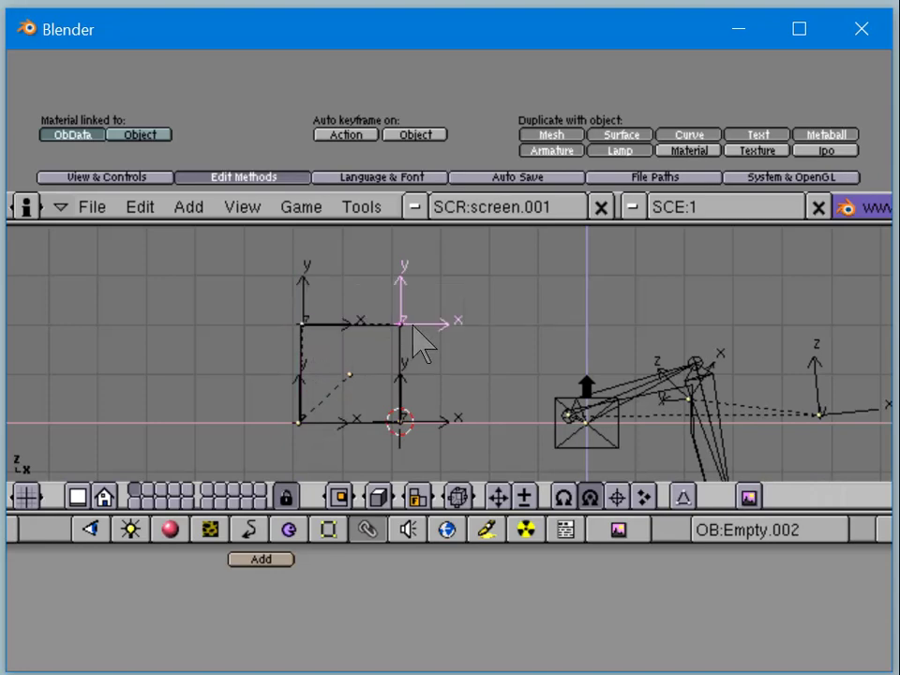
{"action": "right_click", "coordinate": [425, 438], "text": "shift"}
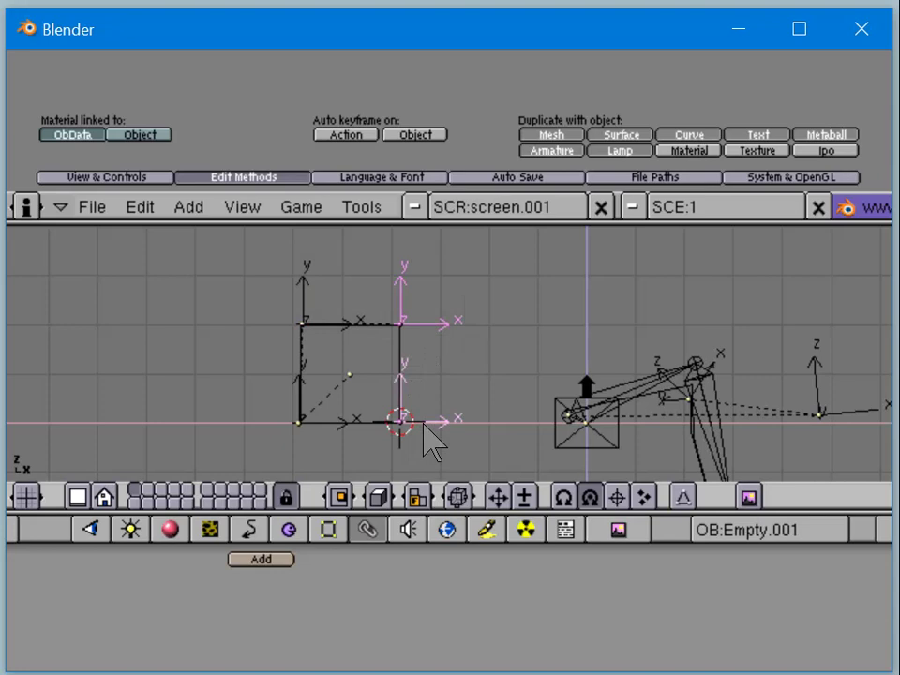
{"action": "key", "text": "ctrl+p"}
{"action": "left_click", "coordinate": [423, 424]}
{"action": "right_click", "coordinate": [427, 441]}
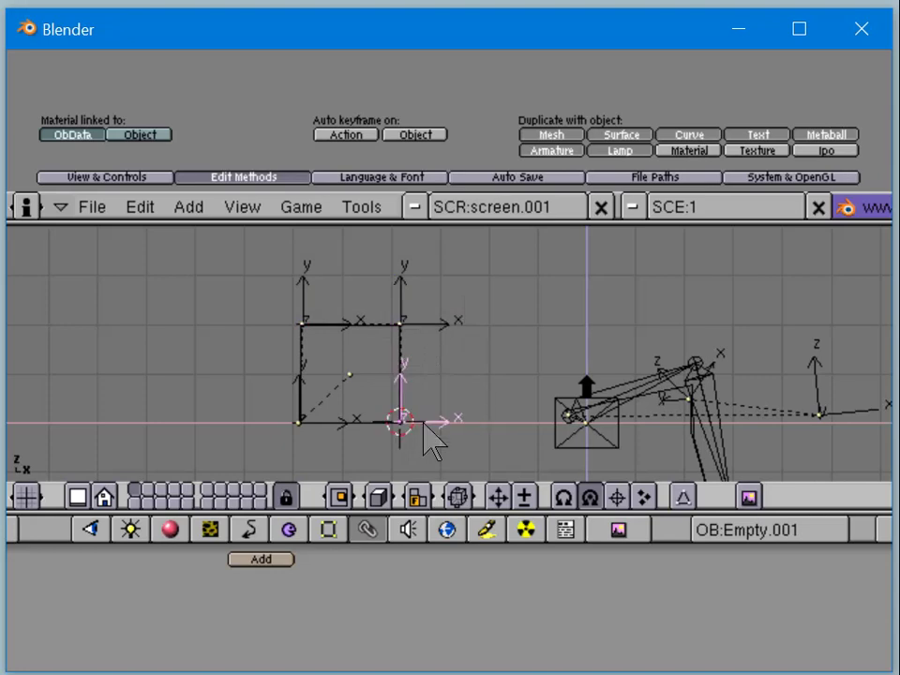
{"action": "key", "text": "r"}
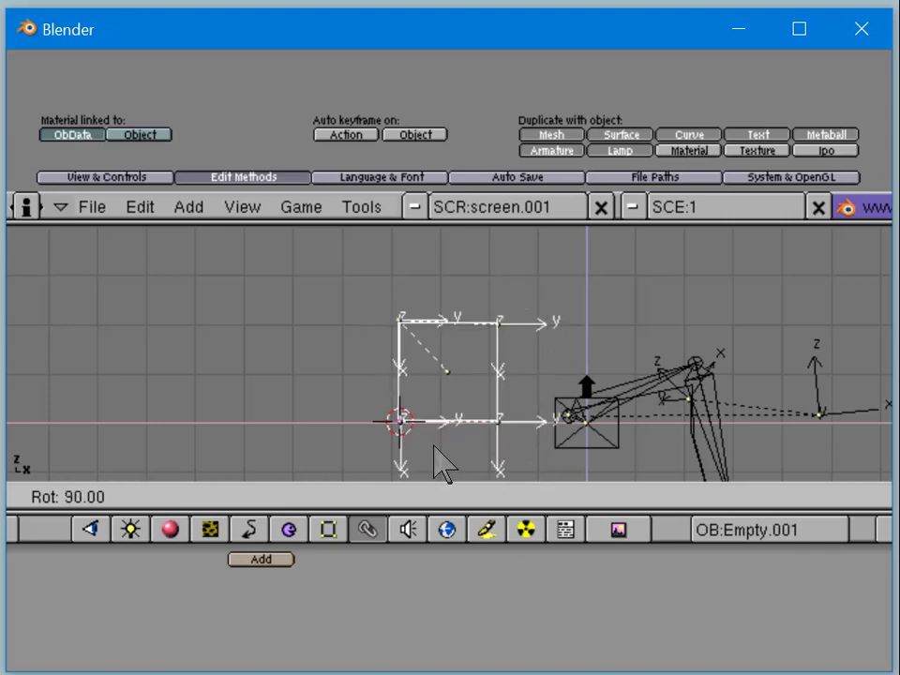
Step: Rotate the first and second empties 90°, adding a 5° correction to the second
{"action": "left_click", "coordinate": [440, 464]}
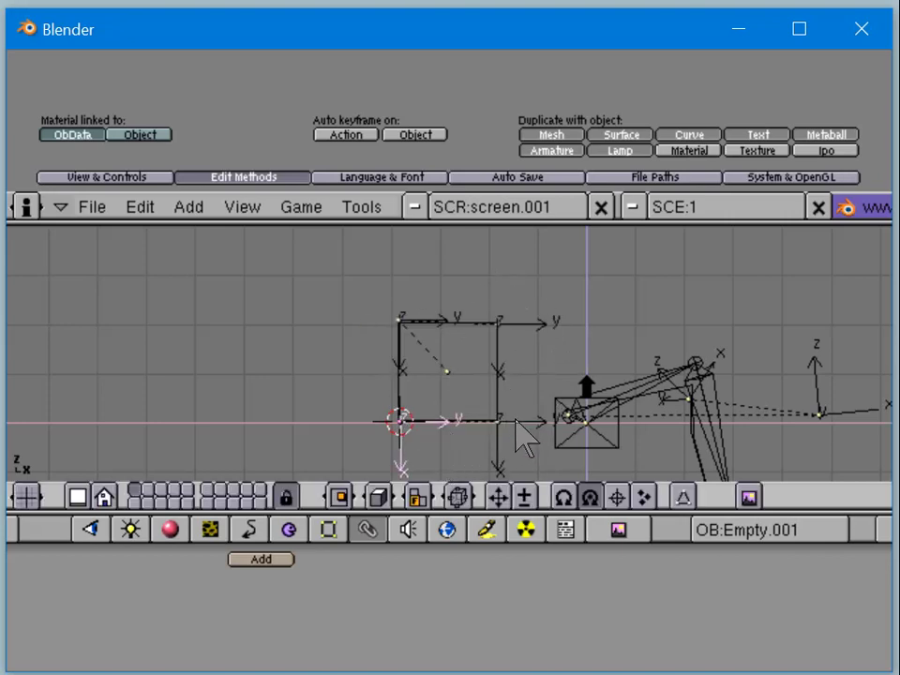
{"action": "right_click", "coordinate": [522, 429]}
{"action": "key", "text": "r"}
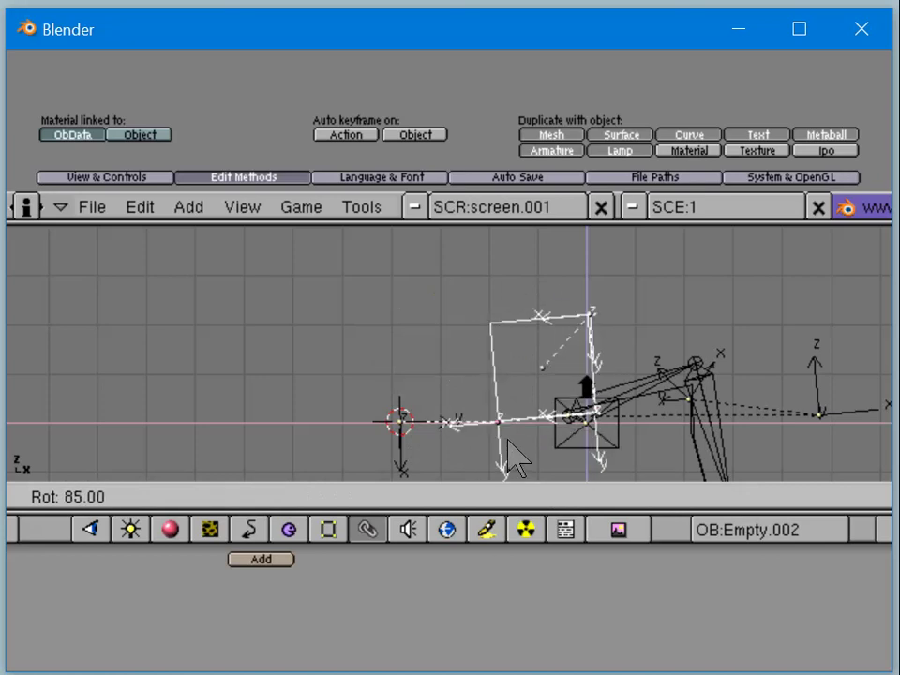
{"action": "left_click", "coordinate": [514, 456]}
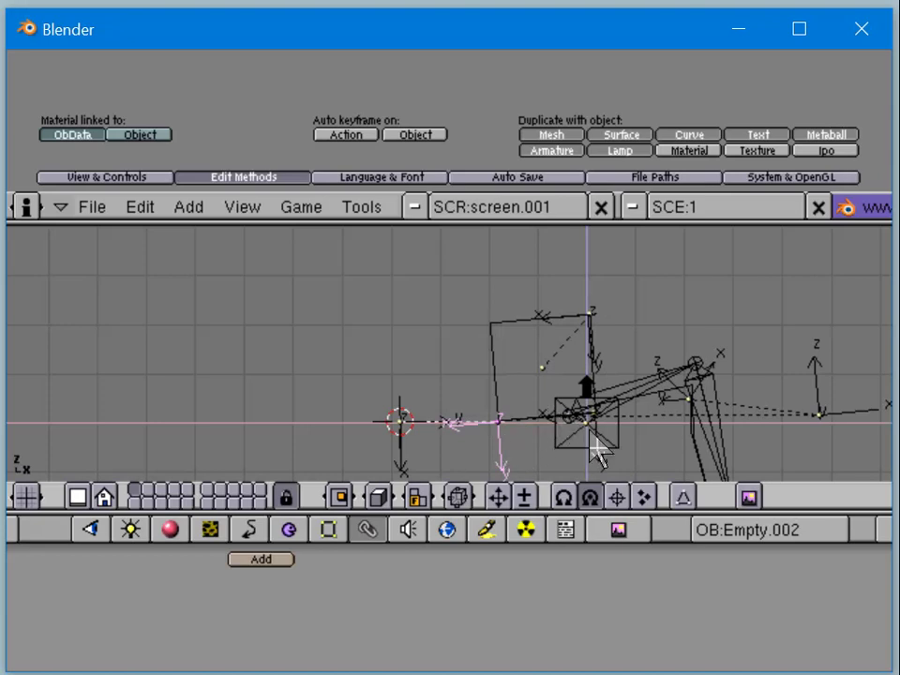
{"action": "key", "text": "r"}
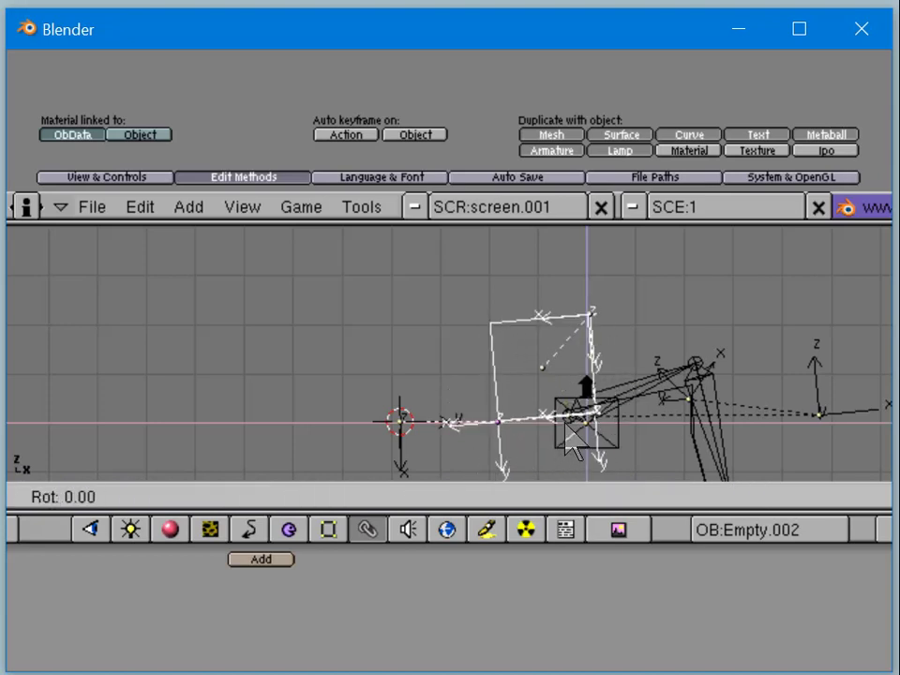
{"action": "left_click", "coordinate": [567, 448]}
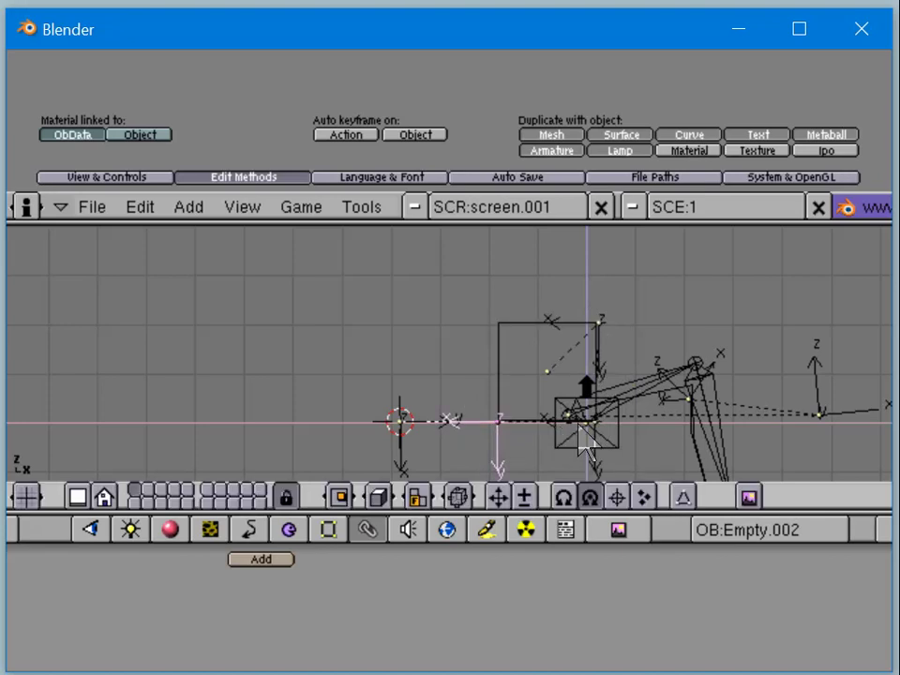
Step: Rotate the third and fourth empties 90° each, swinging the square toward the leg
{"action": "right_click", "coordinate": [592, 424]}
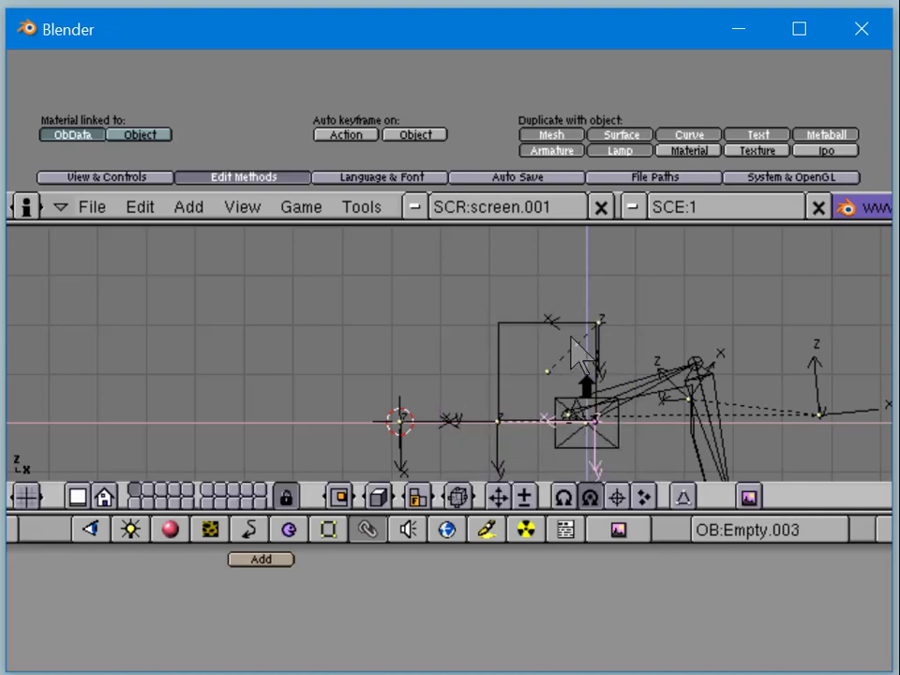
{"action": "key", "text": "r"}
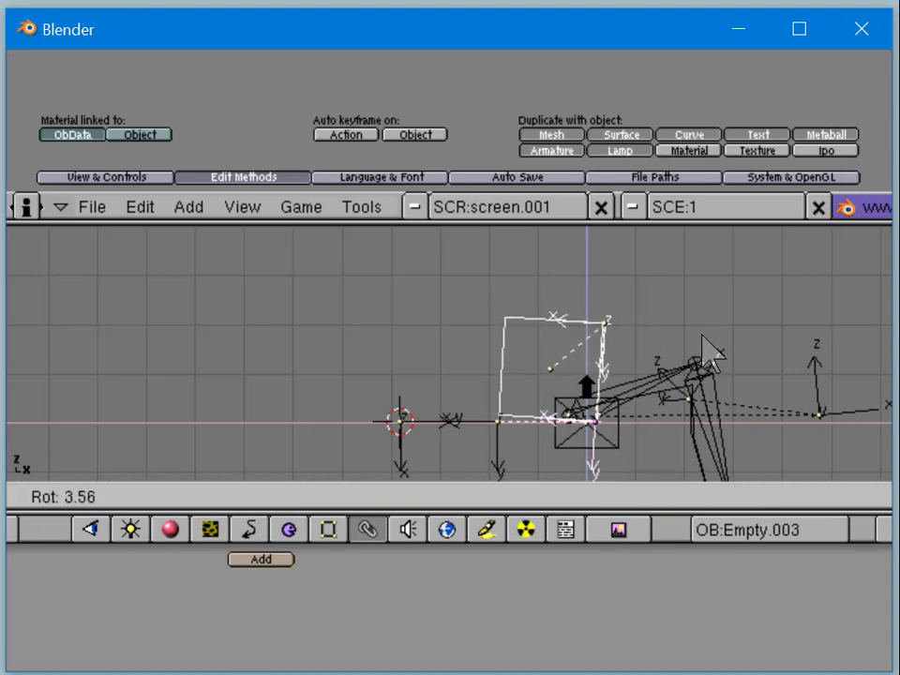
{"action": "left_click", "coordinate": [661, 460]}
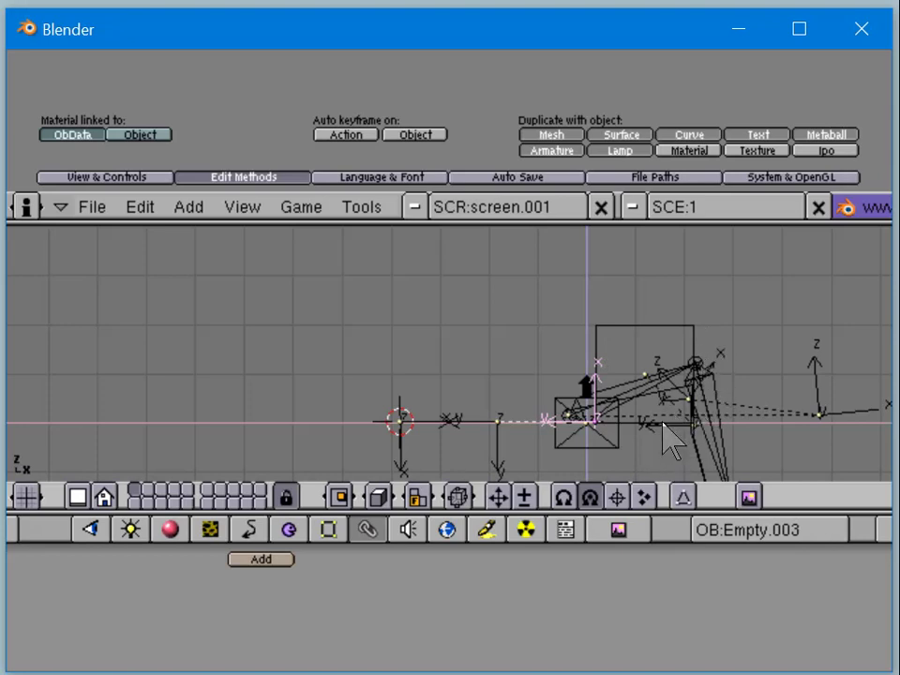
{"action": "key", "text": "shift+d"}
{"action": "key", "text": "r"}
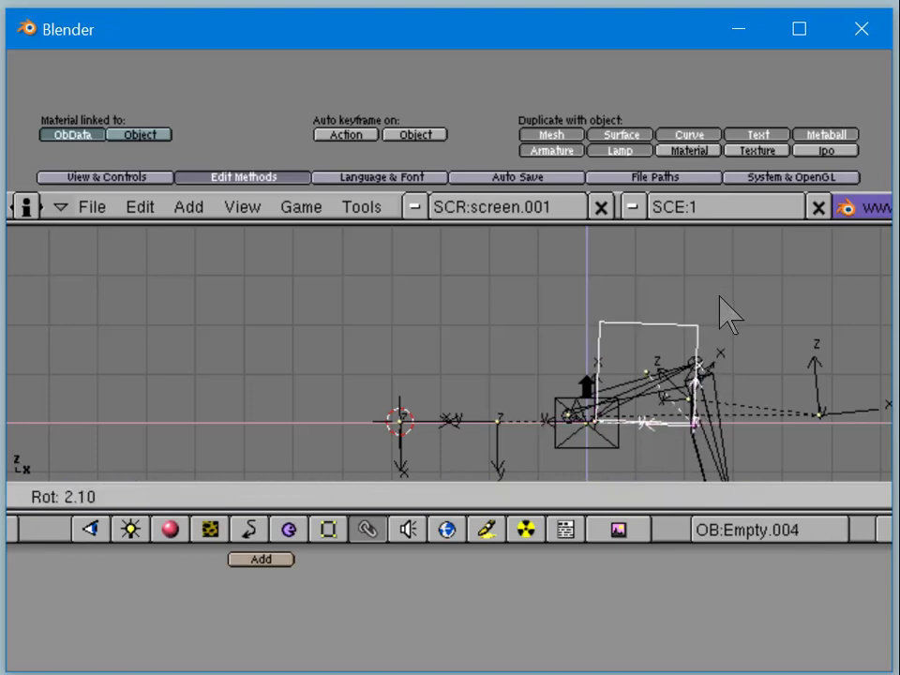
{"action": "left_click", "coordinate": [764, 440]}
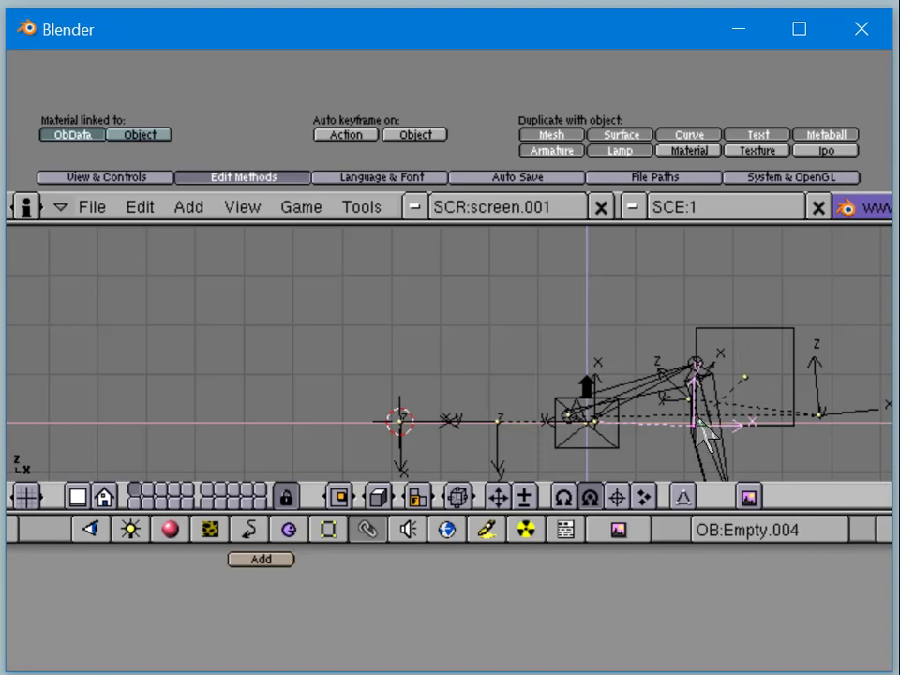
{"action": "right_click", "coordinate": [792, 431]}
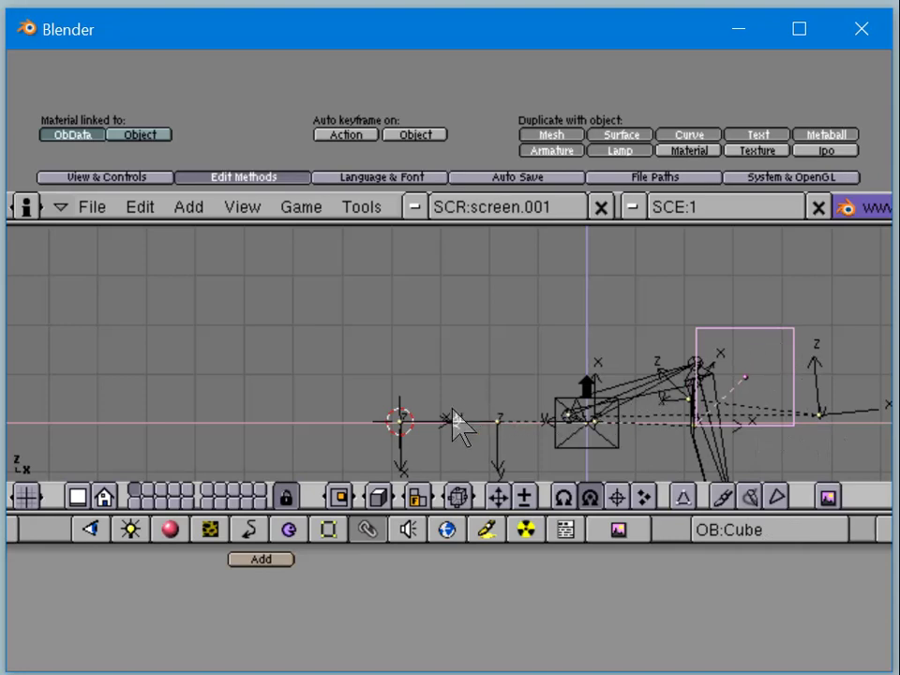
{"action": "right_click", "coordinate": [409, 418]}
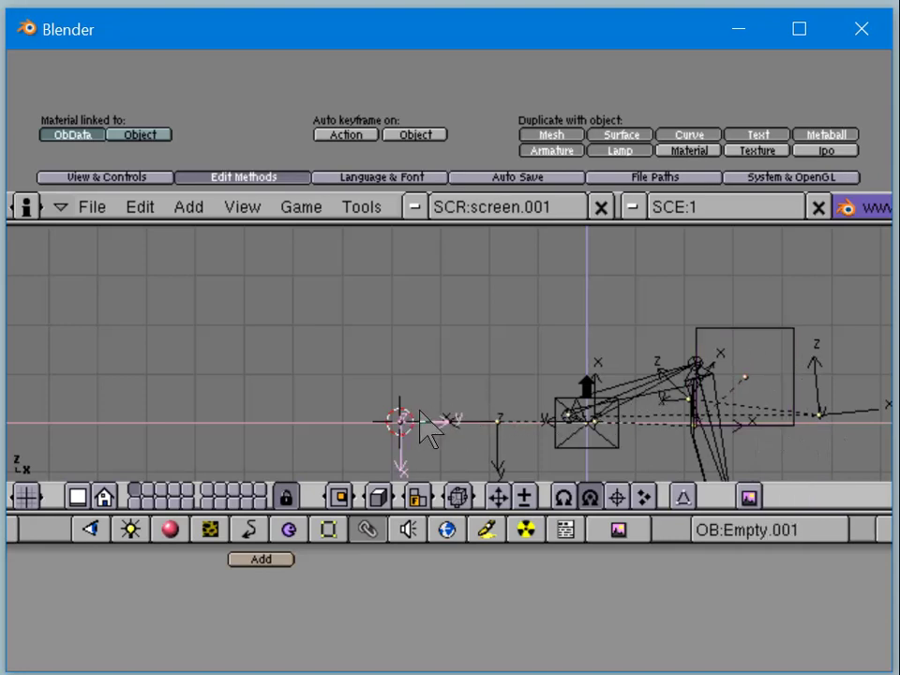
{"action": "right_click", "coordinate": [495, 420]}
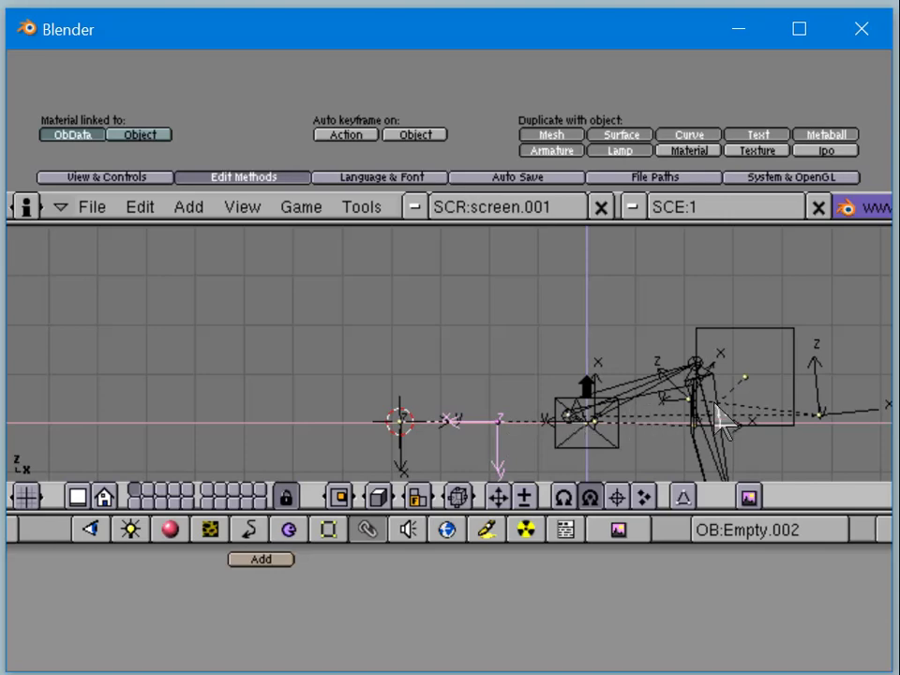
{"action": "key", "text": "KP_5"}
{"action": "middle_click_drag", "start_coordinate": [740, 423], "coordinate": [674, 411]}
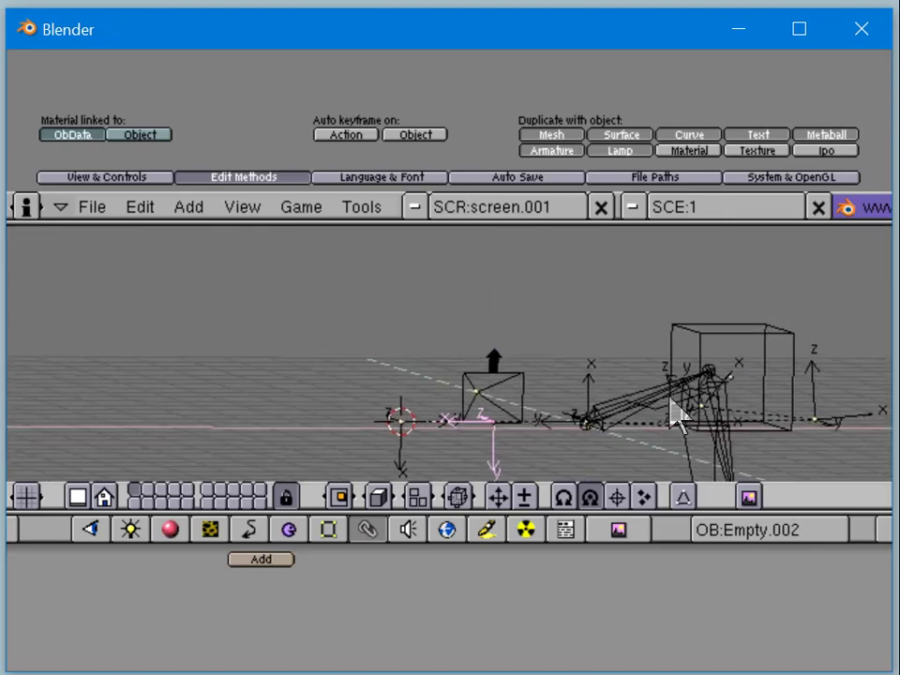
{"action": "scroll", "coordinate": [673, 405], "scroll_direction": "up", "scroll_amount": 3}
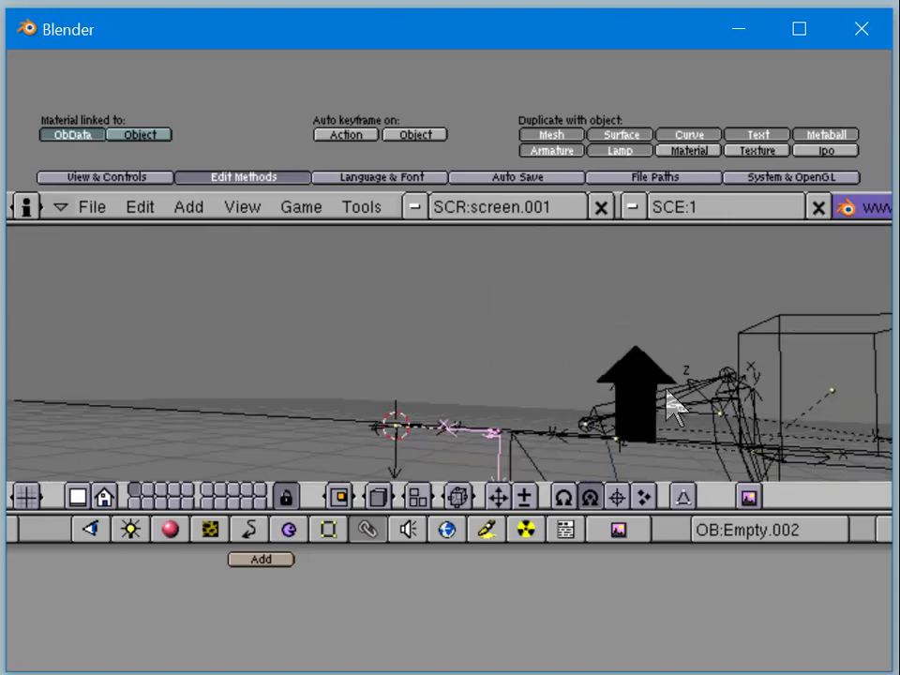
{"action": "key", "text": "KP_8"}
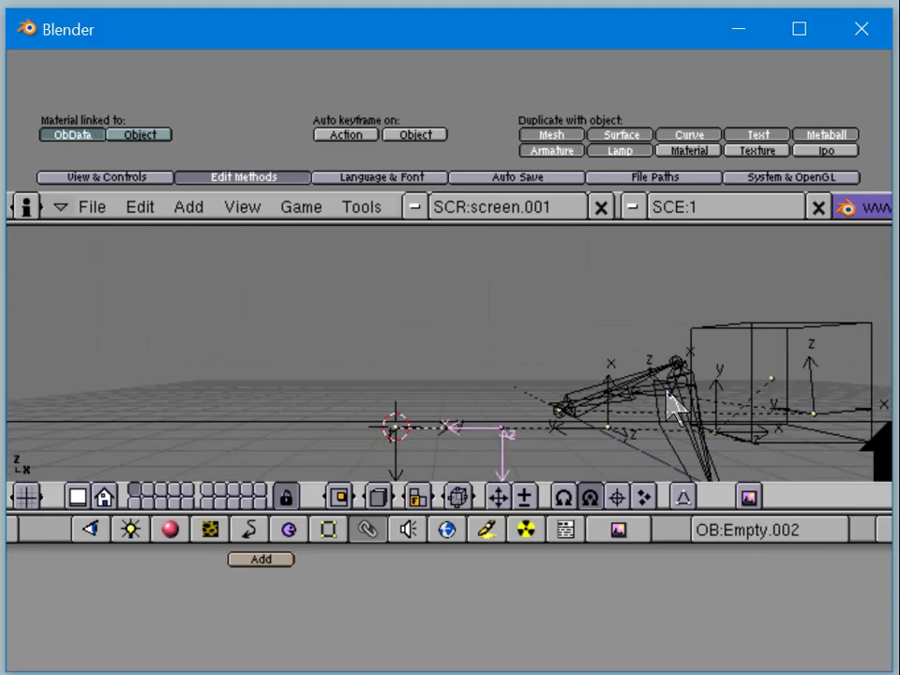
{"action": "key", "text": "KP_1"}
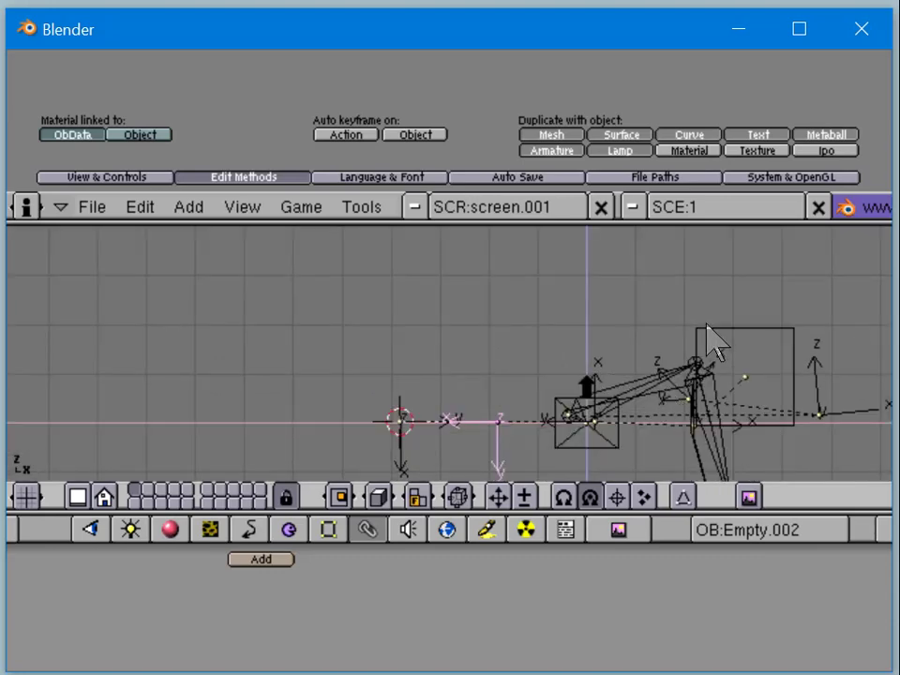
{"action": "middle_click_drag", "start_coordinate": [719, 345], "coordinate": [474, 326], "text": "shift"}
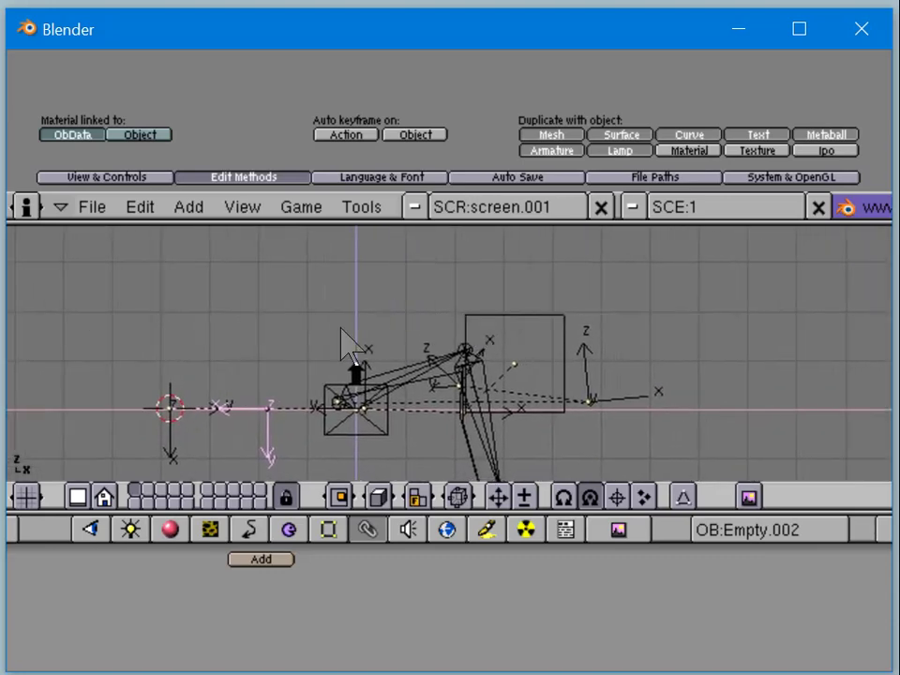
{"action": "right_click", "coordinate": [173, 408]}
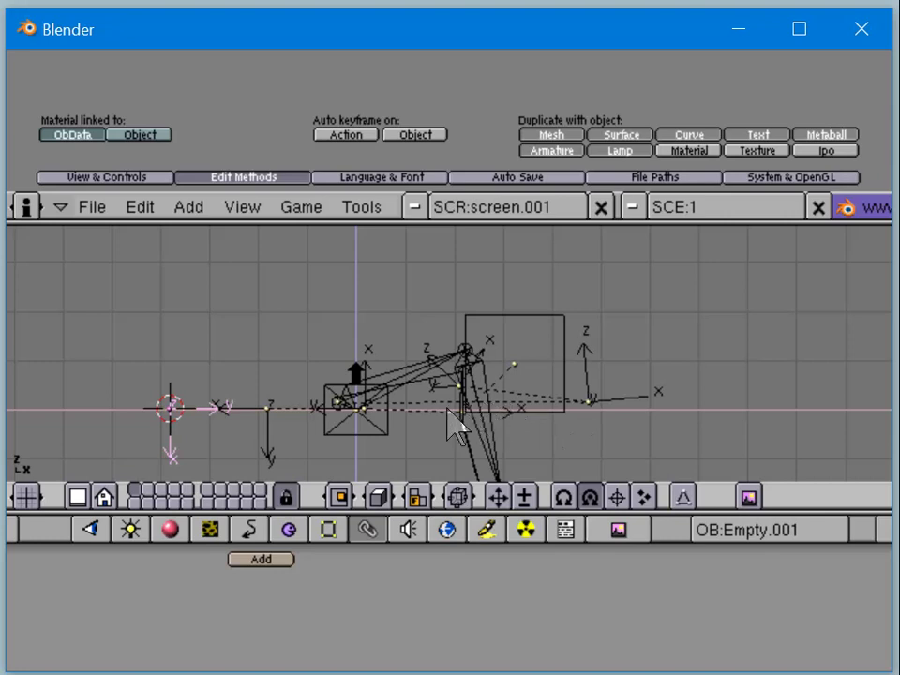
{"action": "right_click", "coordinate": [540, 427]}
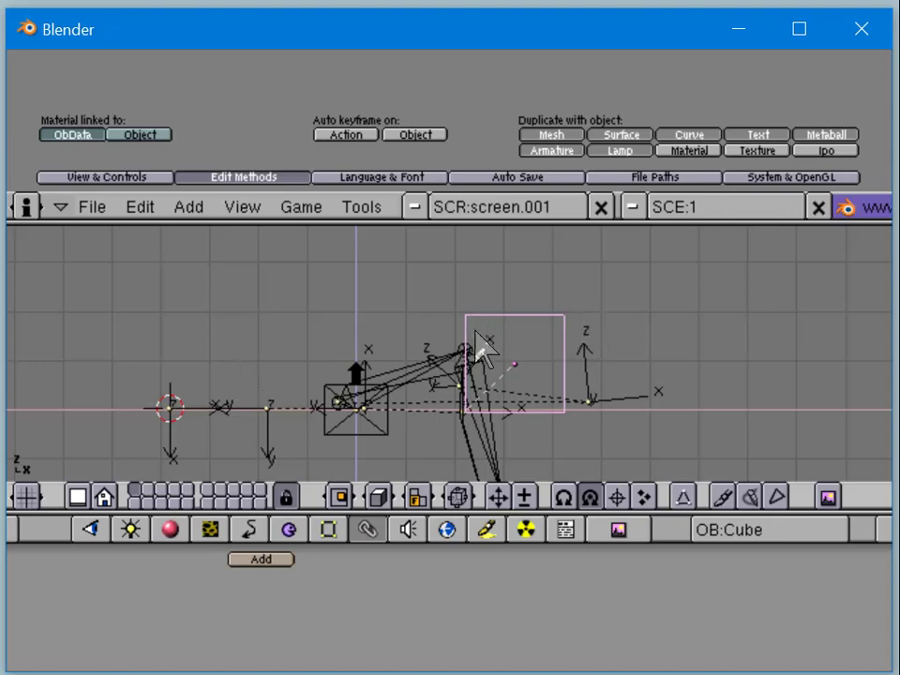
{"action": "right_click", "coordinate": [482, 411]}
{"action": "right_click", "coordinate": [503, 418]}
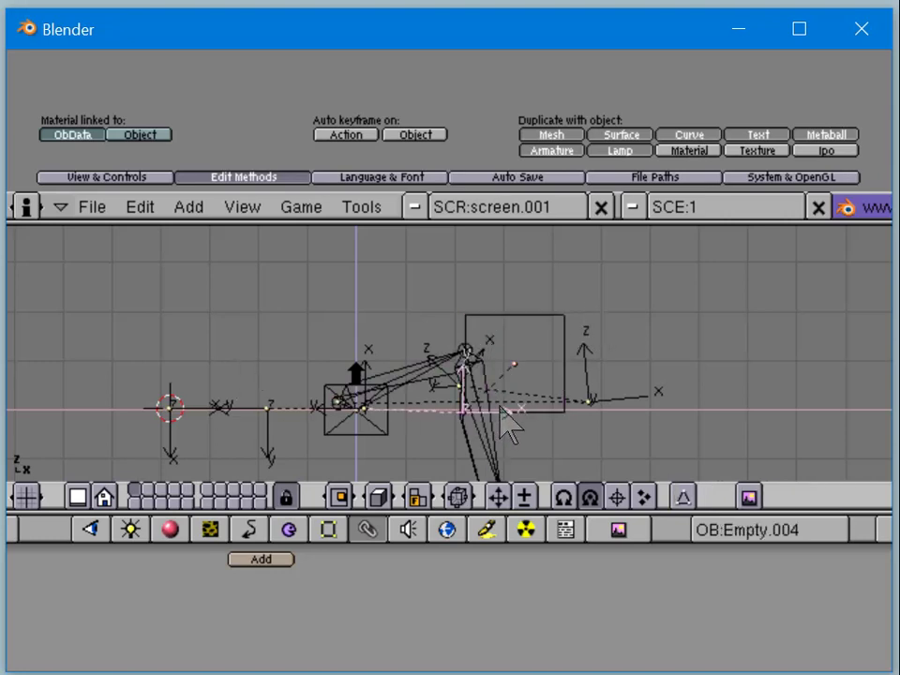
{"action": "key", "text": "2"}
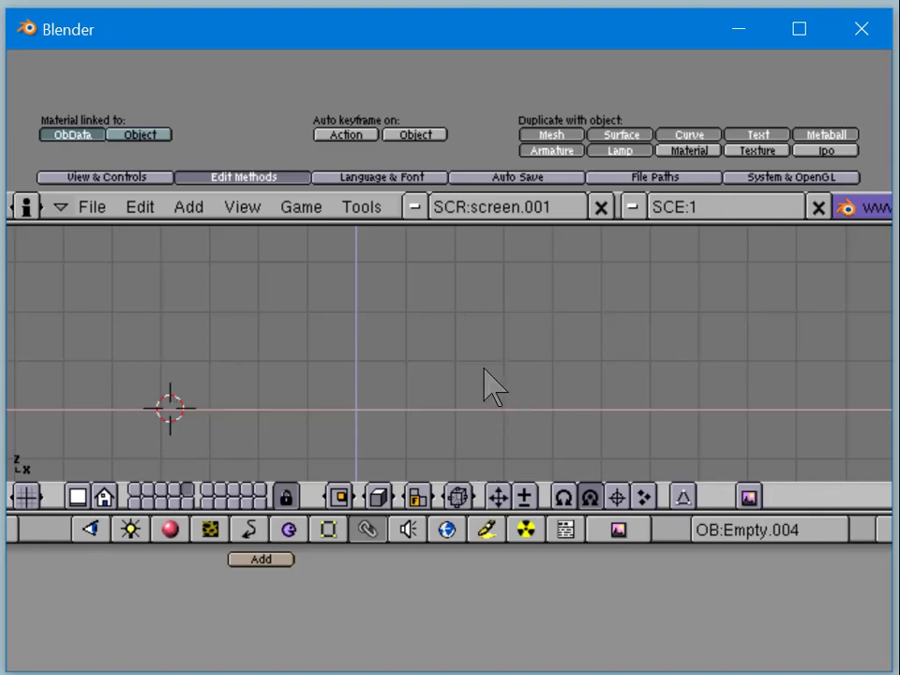
{"action": "key", "text": "1"}
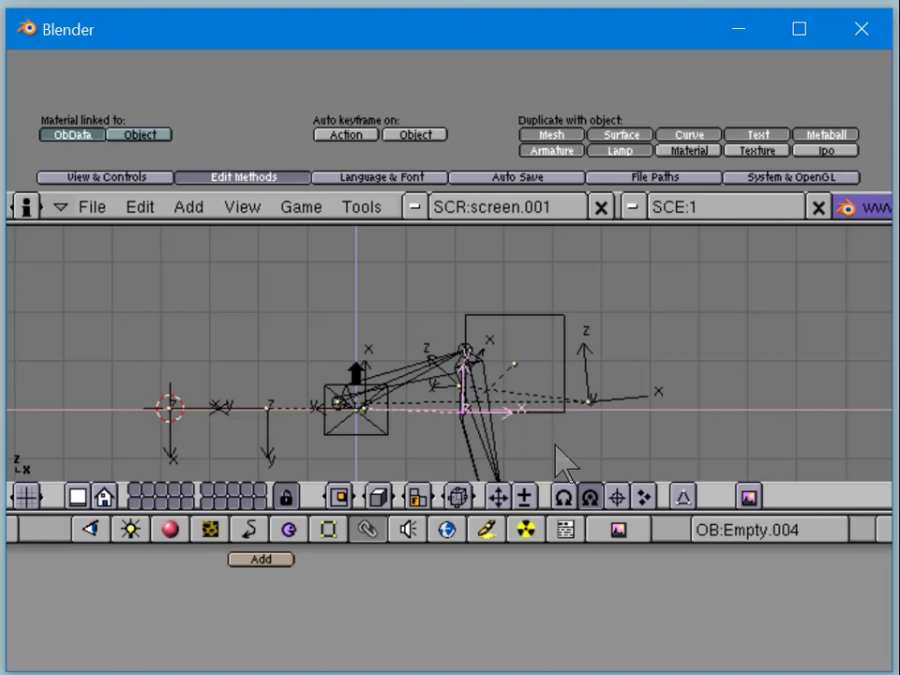
Step: Rotate the last, third and second empties back by -90°
{"action": "key", "text": "r"}
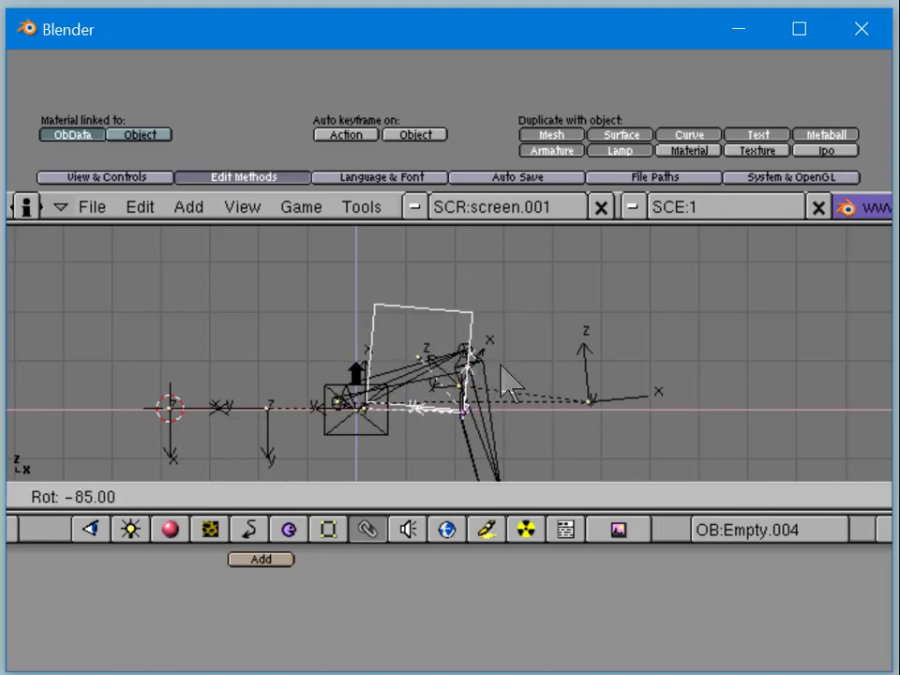
{"action": "left_click", "coordinate": [503, 380]}
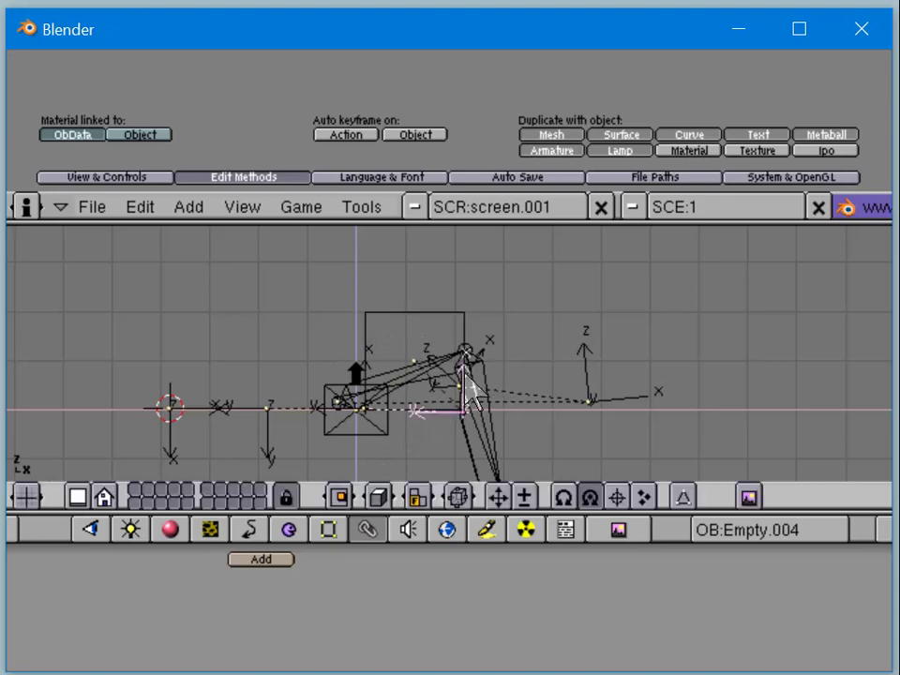
{"action": "right_click", "coordinate": [370, 339]}
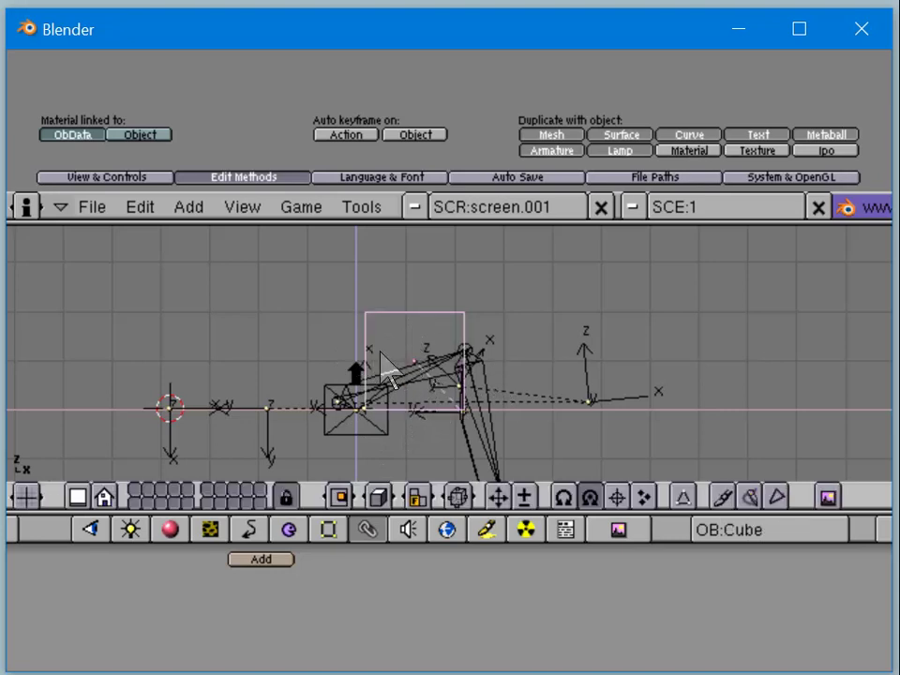
{"action": "right_click", "coordinate": [415, 342]}
{"action": "right_click", "coordinate": [418, 348]}
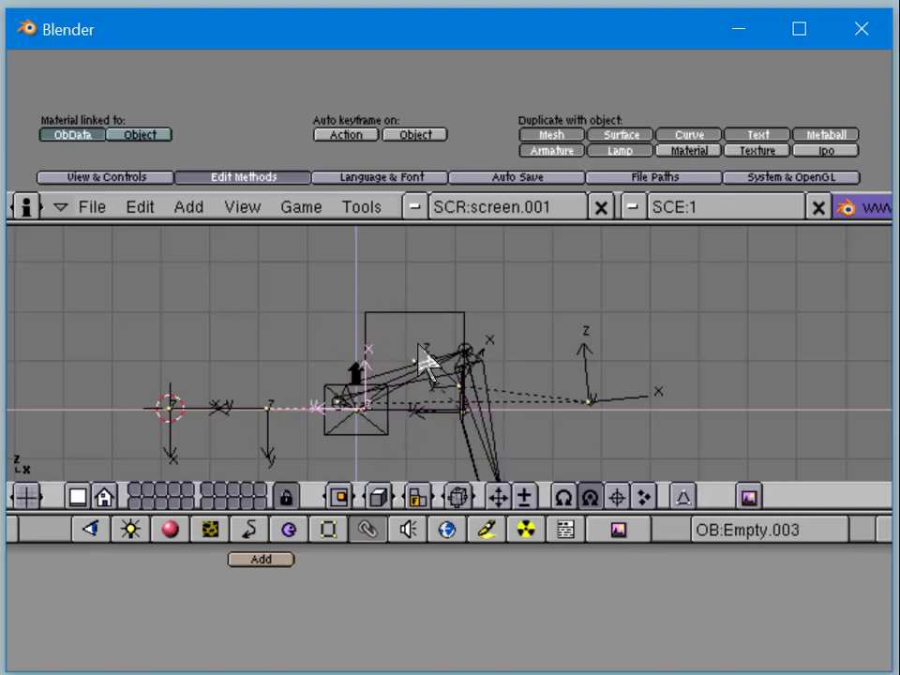
{"action": "key", "text": "r"}
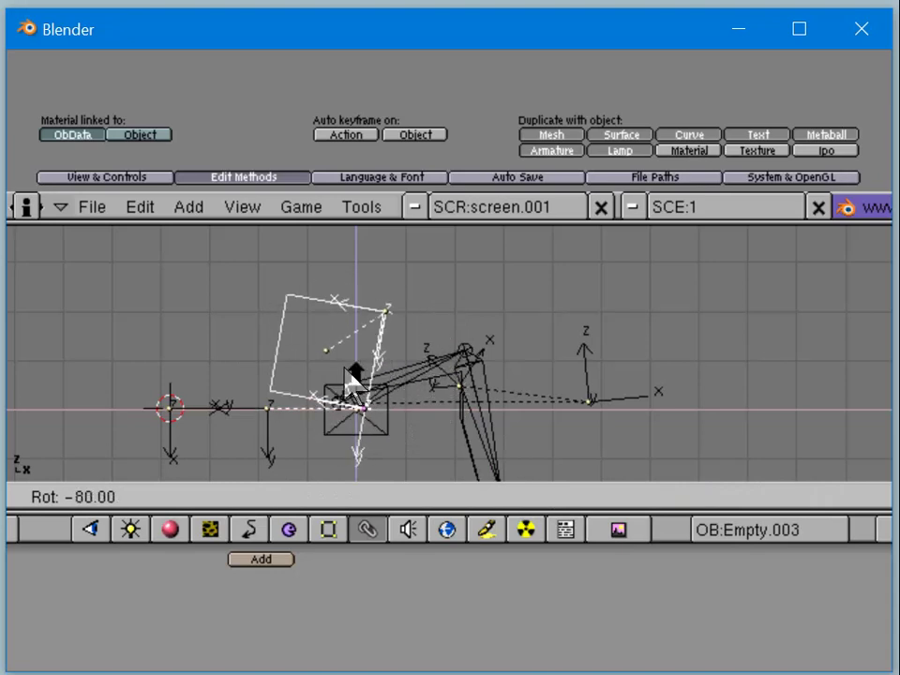
{"action": "left_click", "coordinate": [345, 380]}
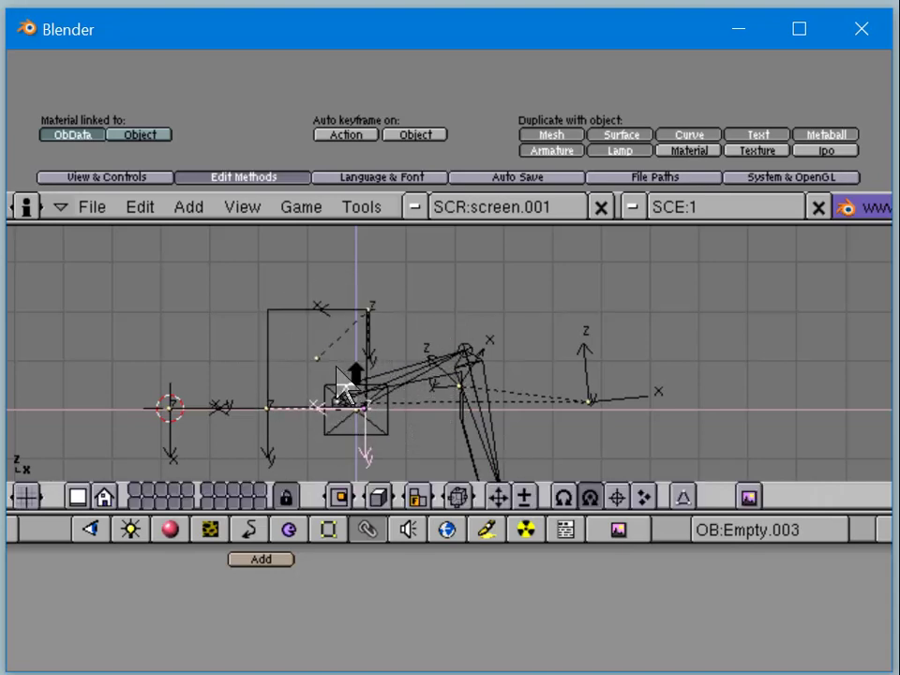
{"action": "right_click", "coordinate": [278, 401]}
{"action": "right_click", "coordinate": [281, 427]}
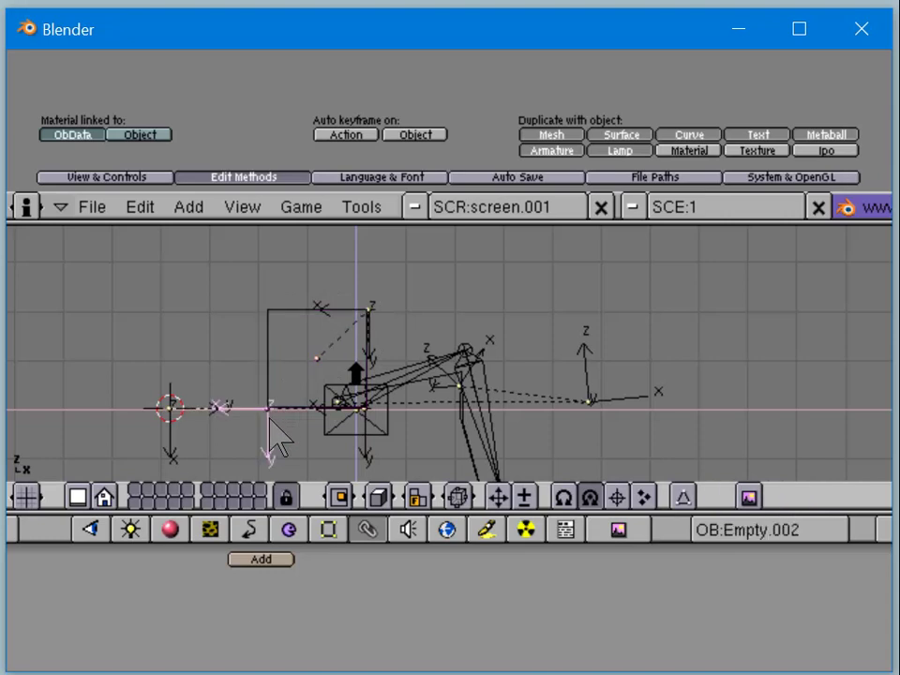
{"action": "key", "text": "r"}
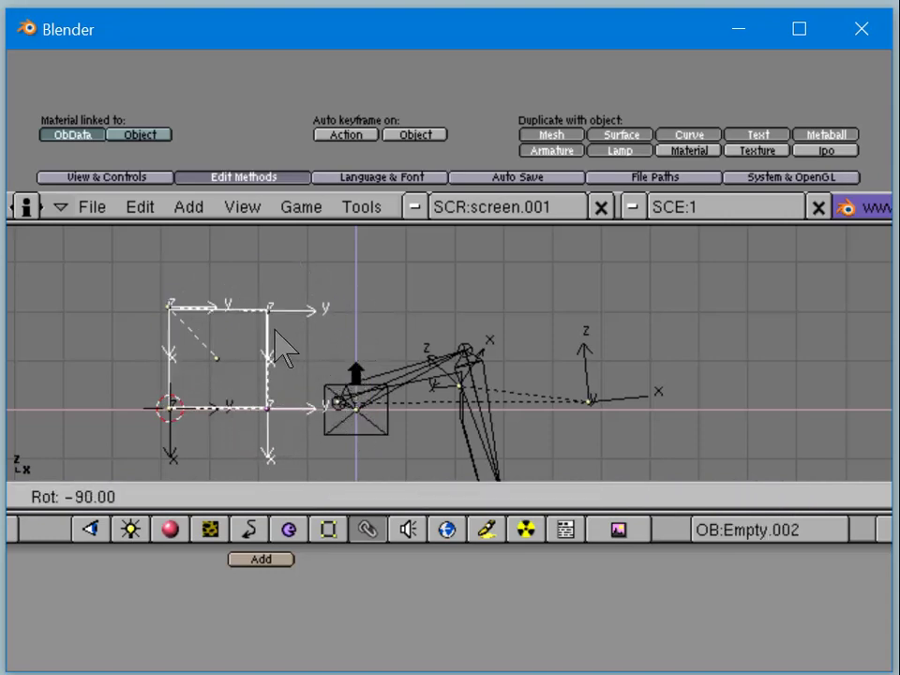
{"action": "left_click", "coordinate": [281, 337]}
Step: Select Empty.001 through Empty.004 and insert a Rot keyframe
{"action": "right_click", "coordinate": [256, 433]}
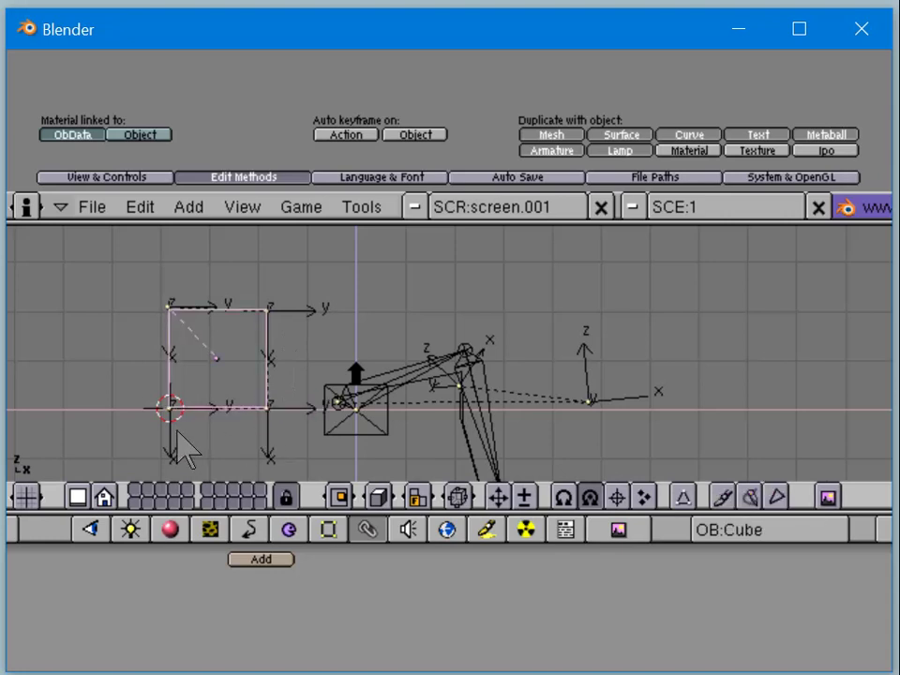
{"action": "right_click", "coordinate": [183, 450]}
{"action": "right_click", "coordinate": [267, 451], "text": "shift"}
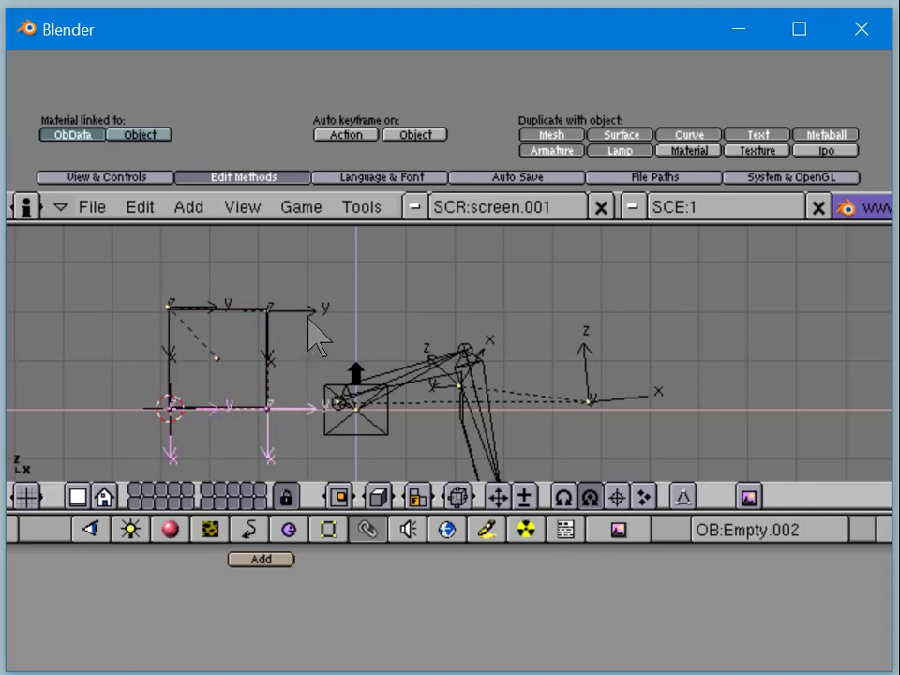
{"action": "right_click", "coordinate": [281, 323], "text": "shift"}
{"action": "right_click", "coordinate": [205, 309], "text": "shift"}
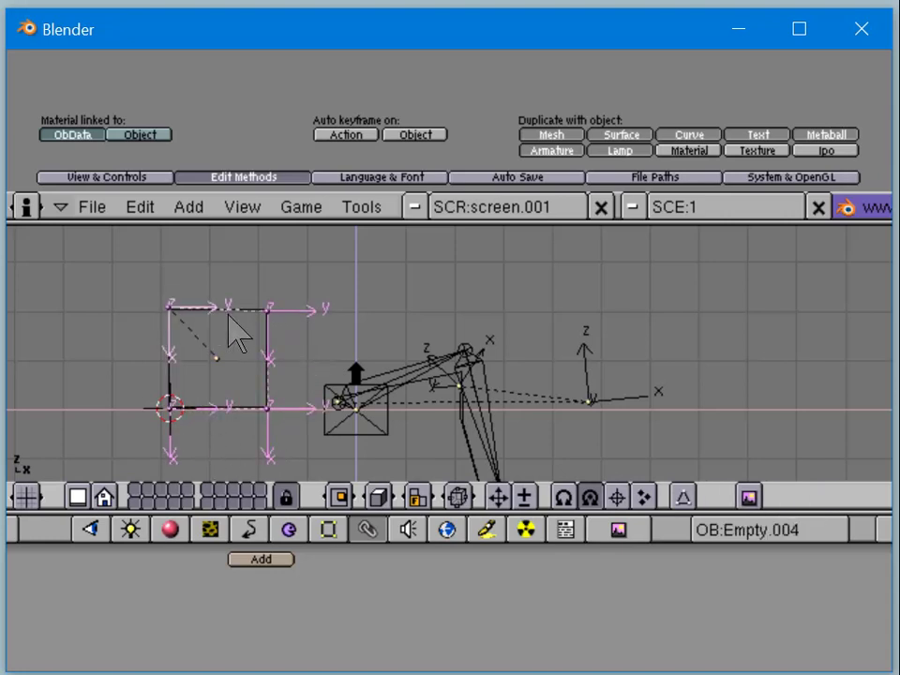
{"action": "key", "text": "i"}
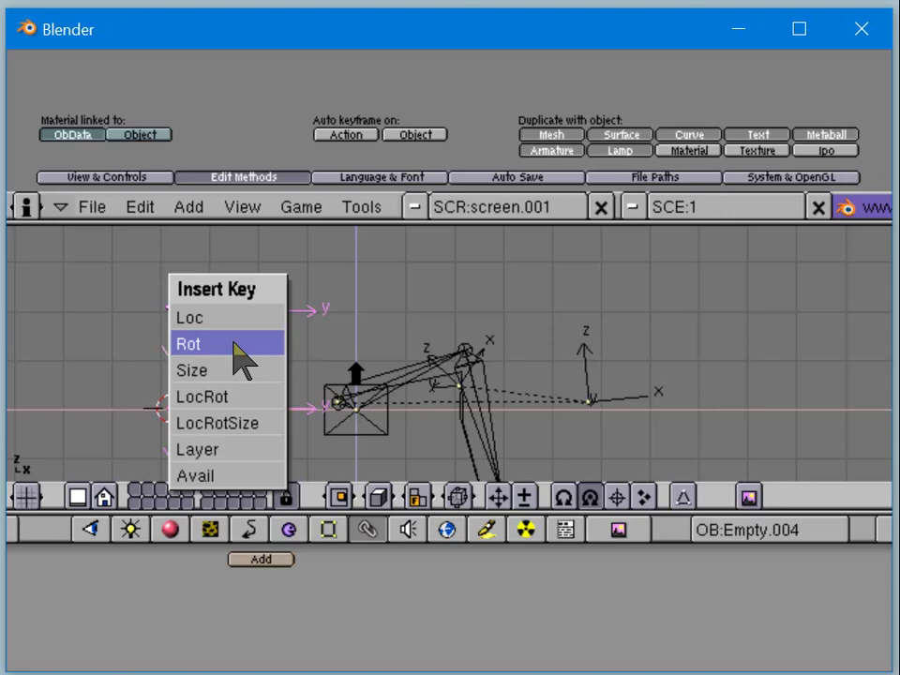
{"action": "left_click", "coordinate": [239, 358]}
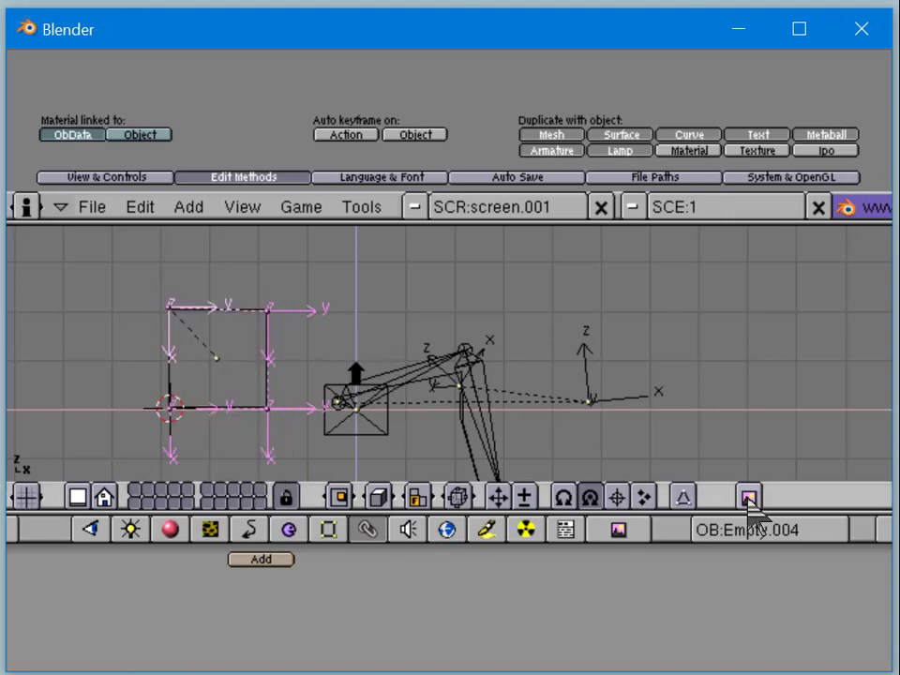
Step: Set the current frame to 10
{"action": "middle_click_drag", "start_coordinate": [732, 542], "coordinate": [568, 546]}
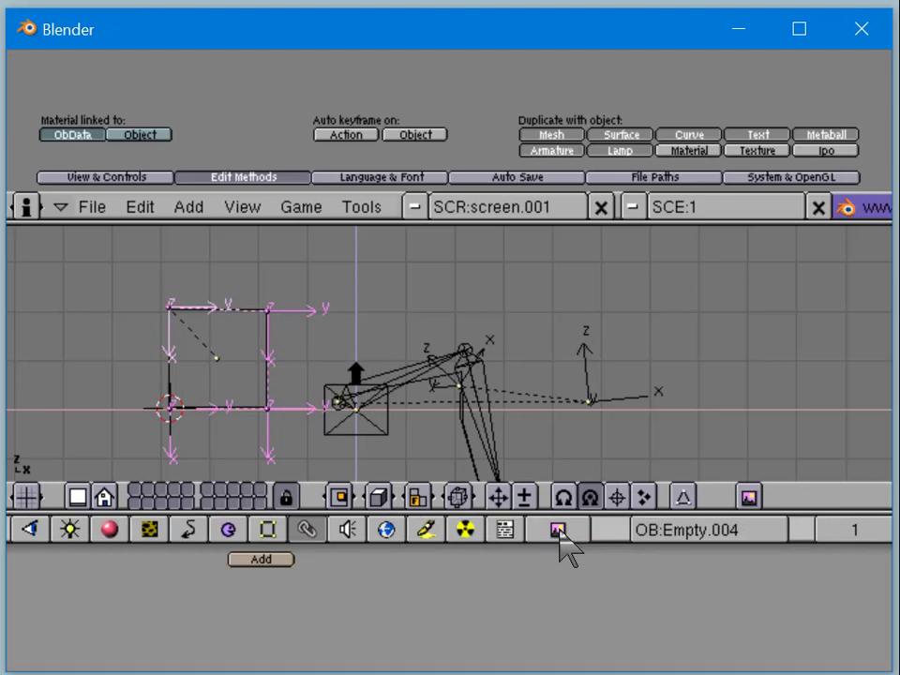
{"action": "left_click", "coordinate": [852, 536]}
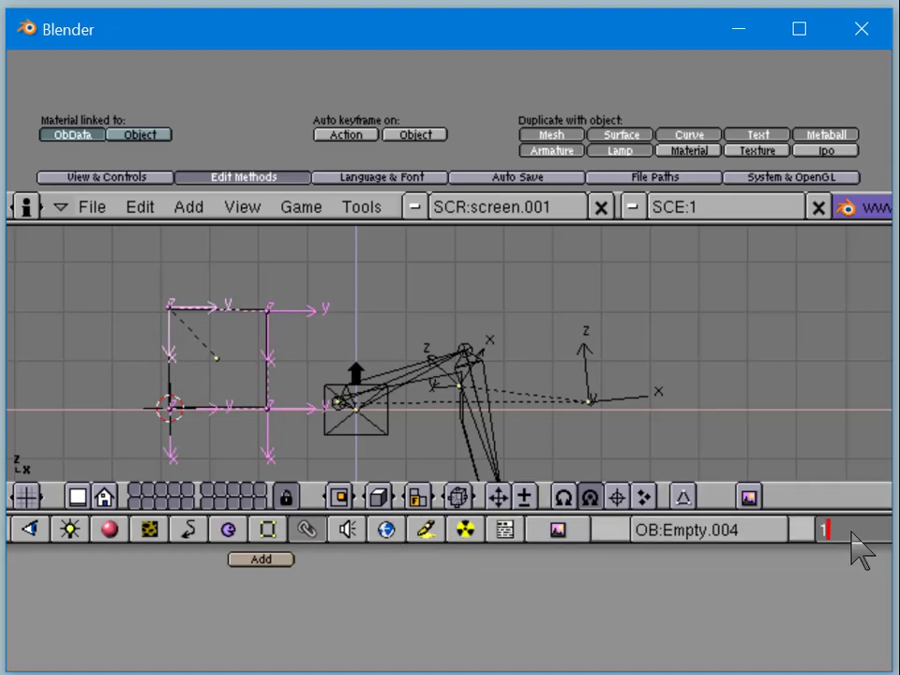
{"action": "type", "text": "0"}
{"action": "key", "text": "Return"}
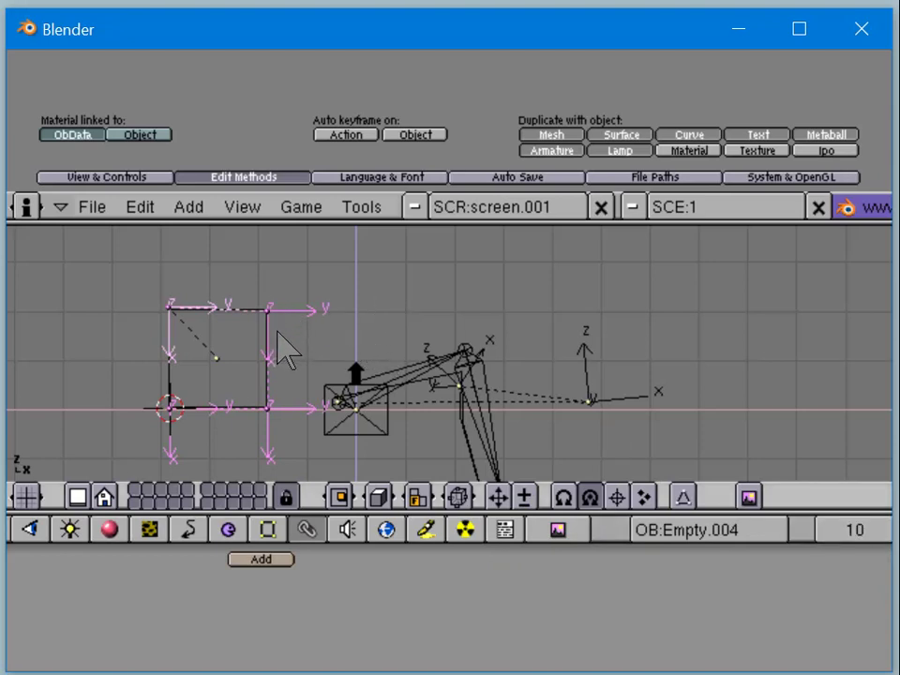
Step: Rotate Empty.002 about 95 degrees (90 plus 5) and insert a Rot keyframe
{"action": "right_click", "coordinate": [303, 403]}
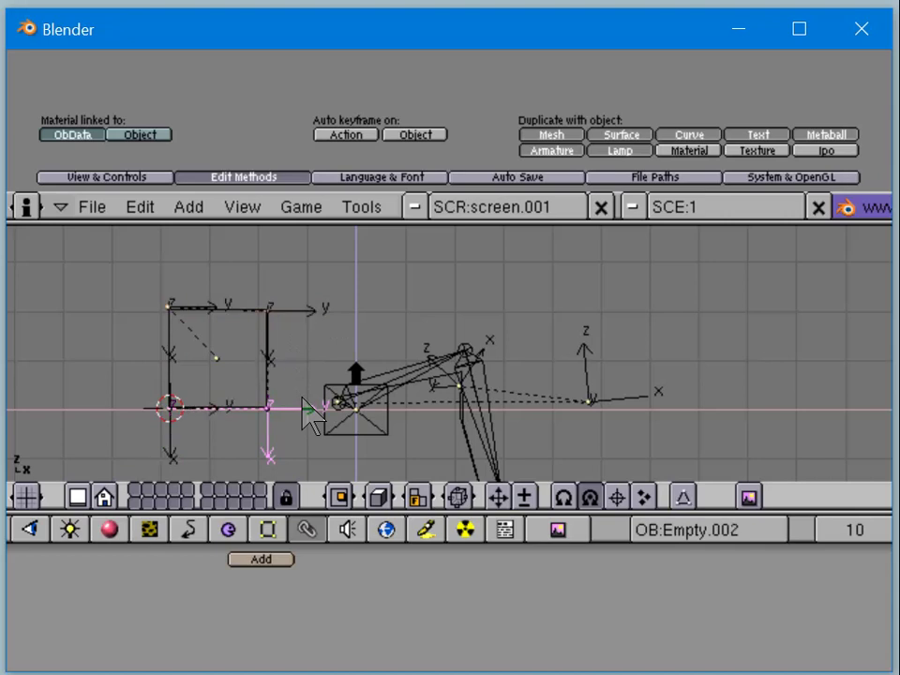
{"action": "key", "text": "r"}
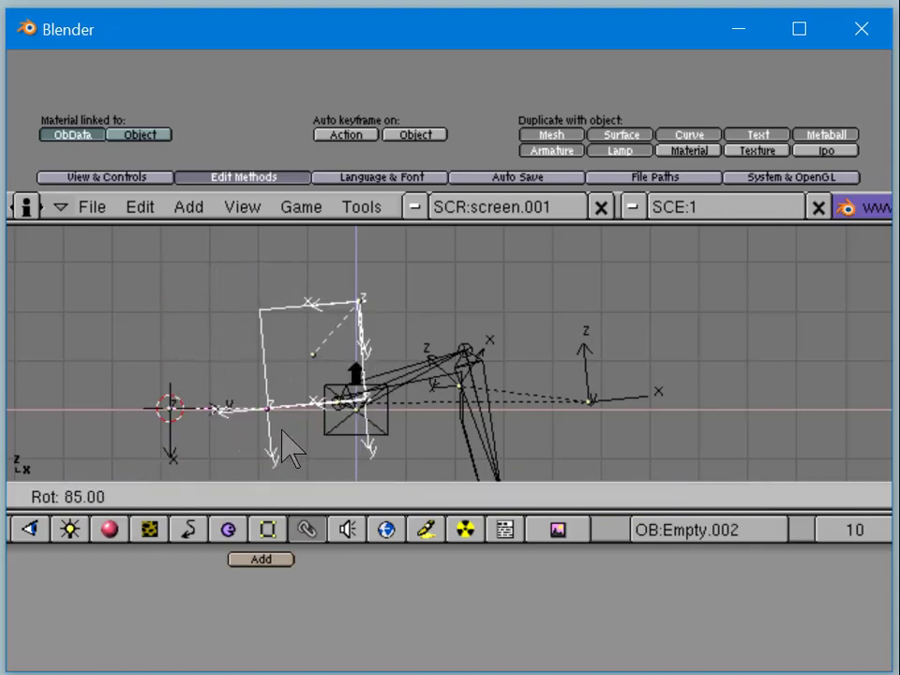
{"action": "left_click", "coordinate": [284, 448]}
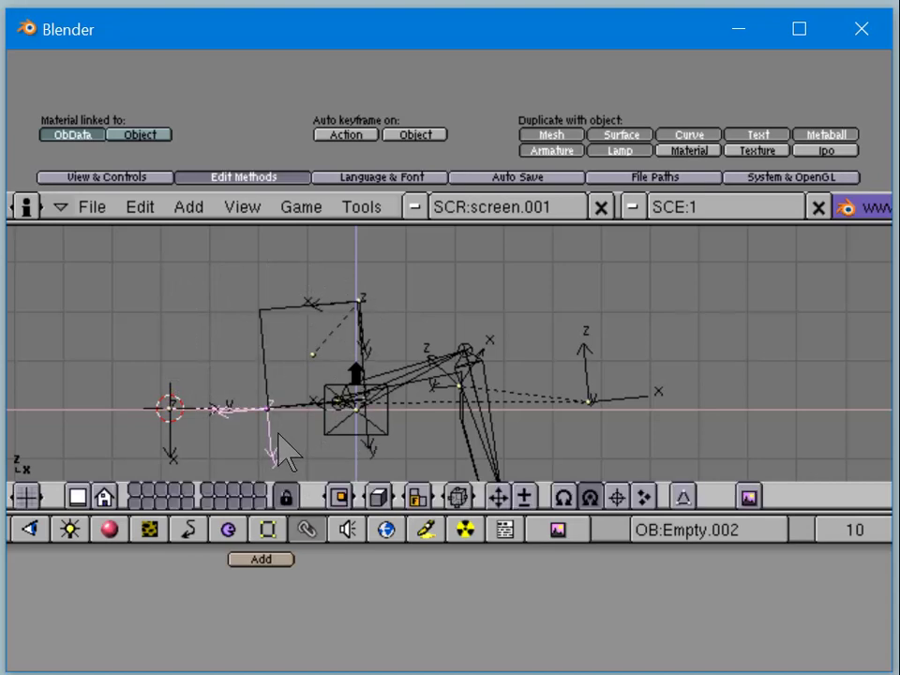
{"action": "key", "text": "r"}
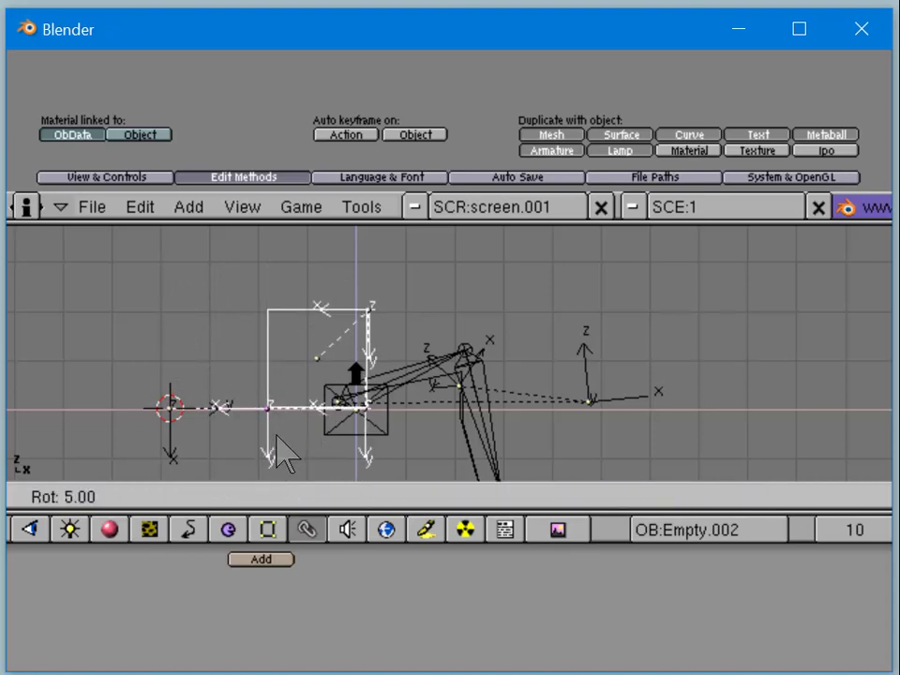
{"action": "key", "text": "Escape"}
{"action": "key", "text": "r"}
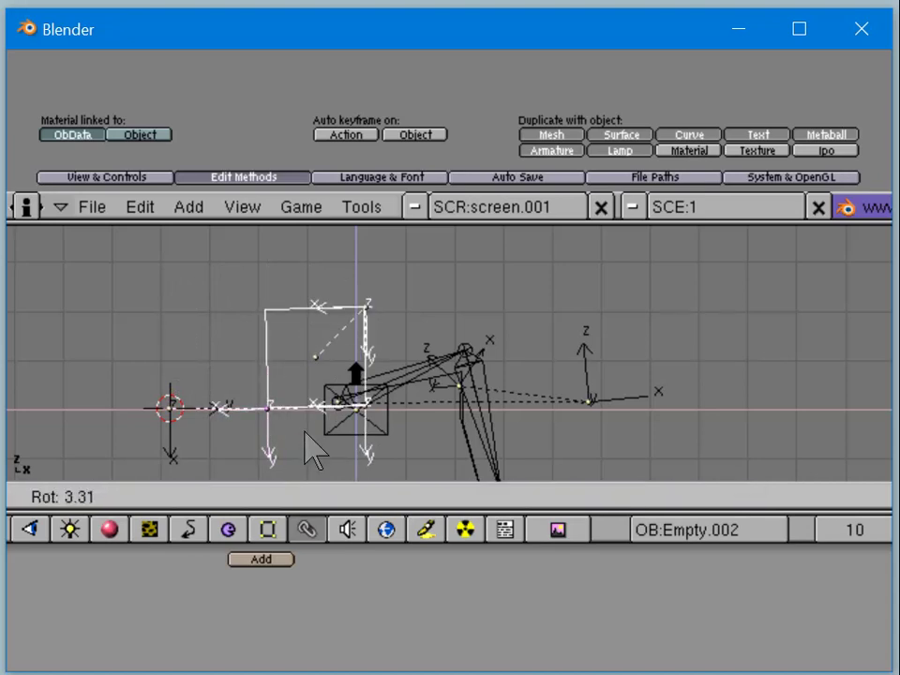
{"action": "left_click", "coordinate": [314, 453]}
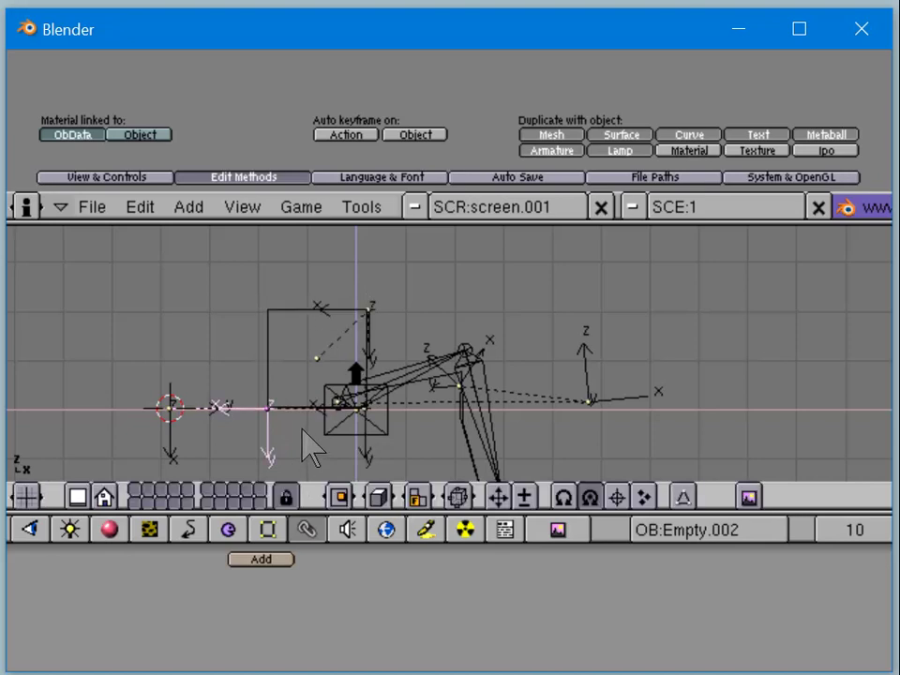
{"action": "key", "text": "i"}
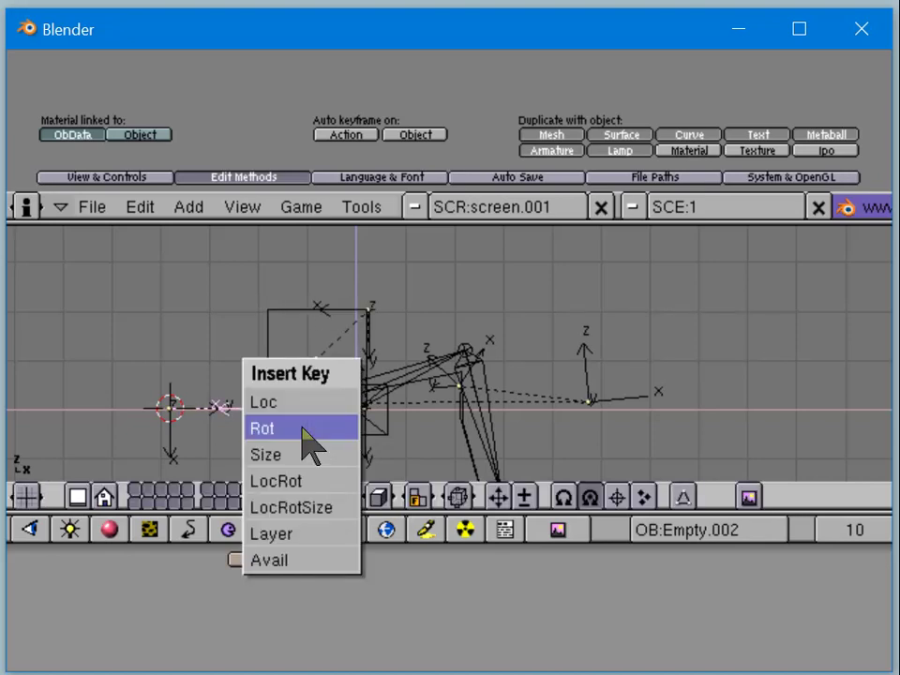
{"action": "left_click", "coordinate": [304, 431]}
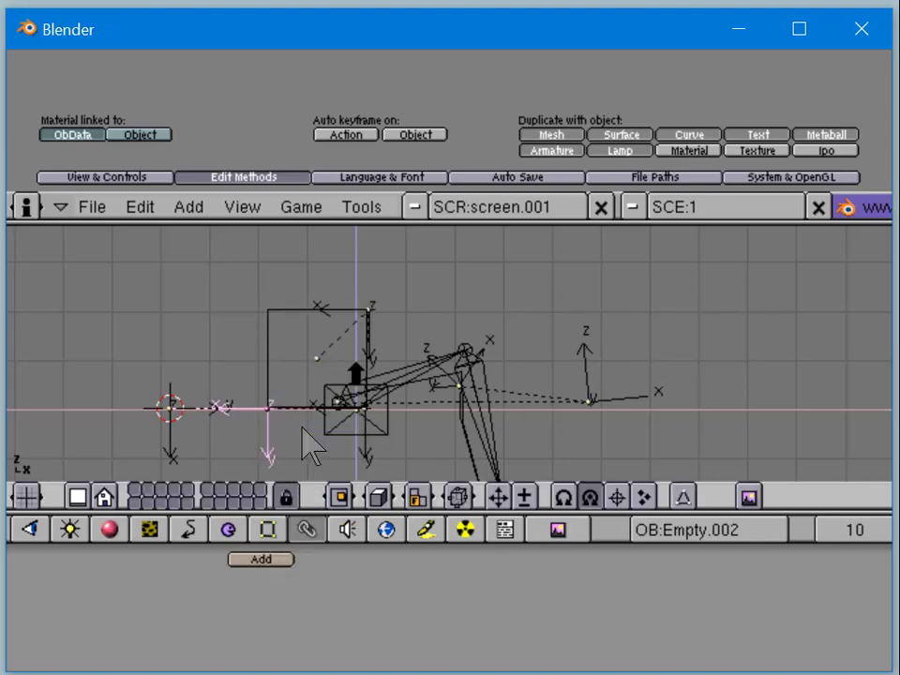
Step: At frame 20, rotate Empty.003 about 90 degrees and insert a Rot keyframe
{"action": "left_click", "coordinate": [825, 531]}
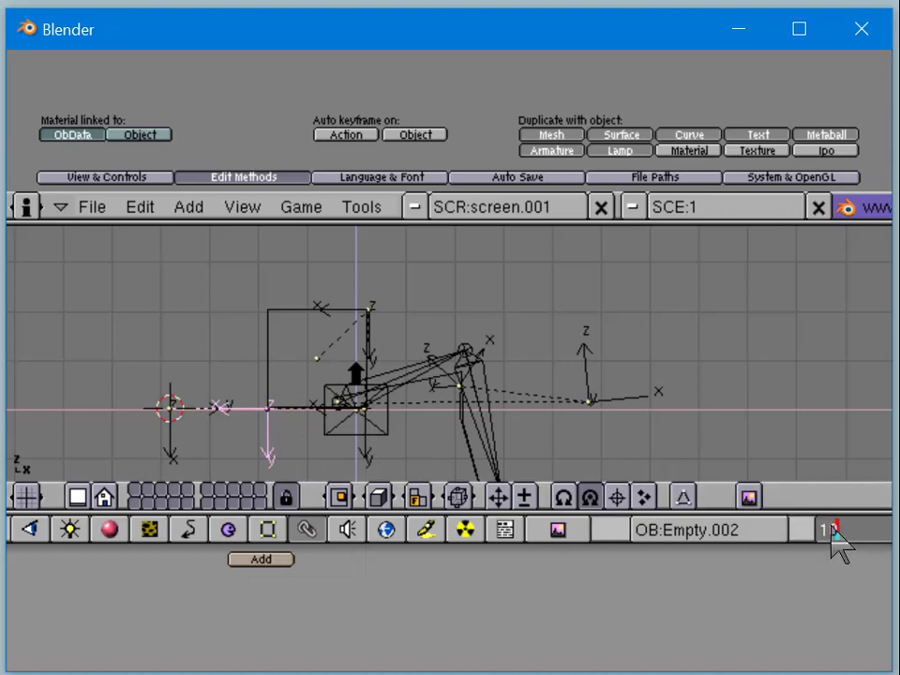
{"action": "type", "text": "20"}
{"action": "key", "text": "Return"}
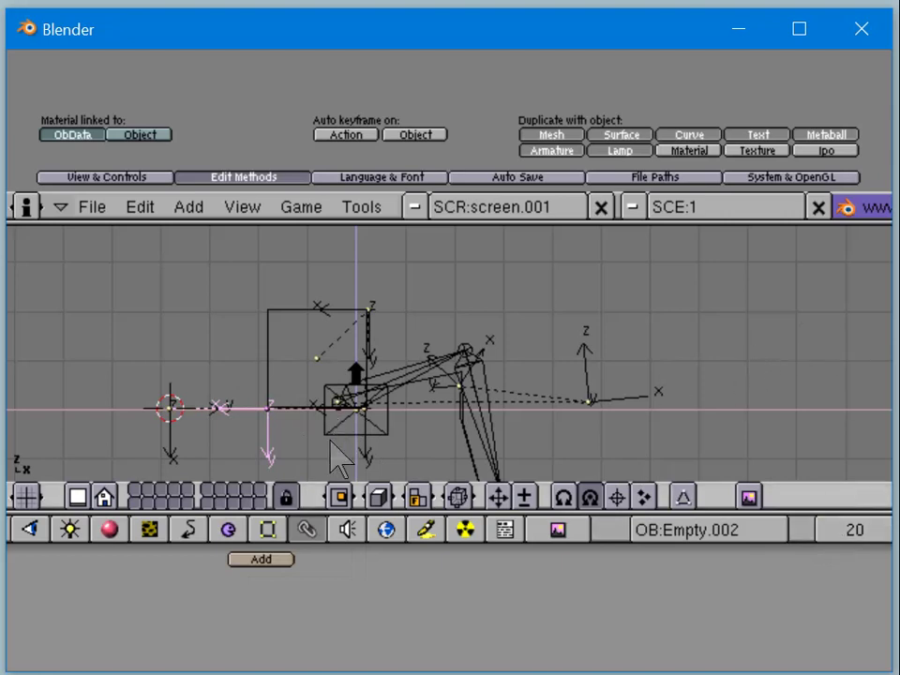
{"action": "right_click", "coordinate": [364, 454]}
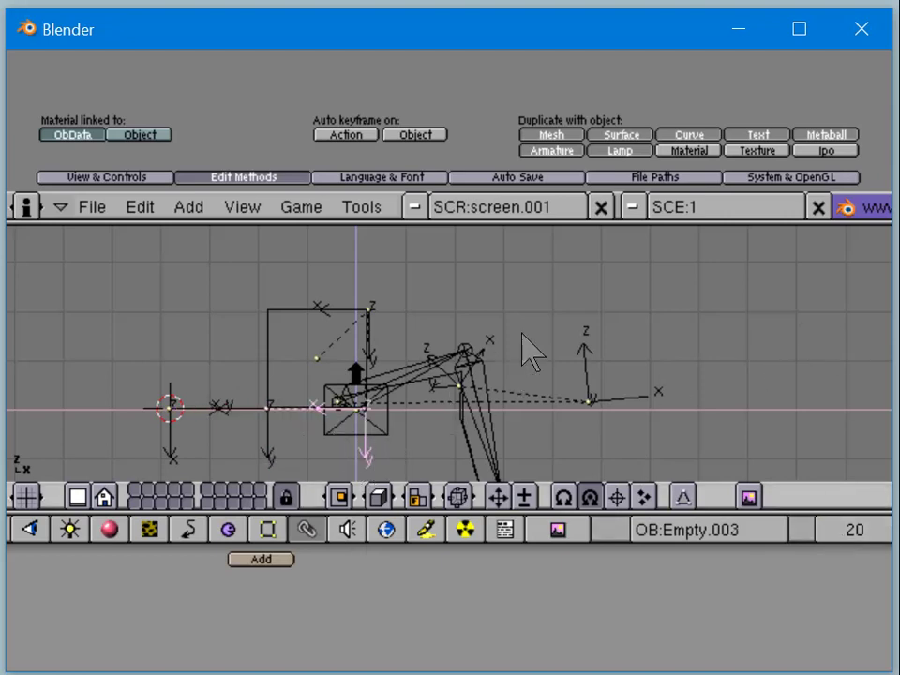
{"action": "key", "text": "r"}
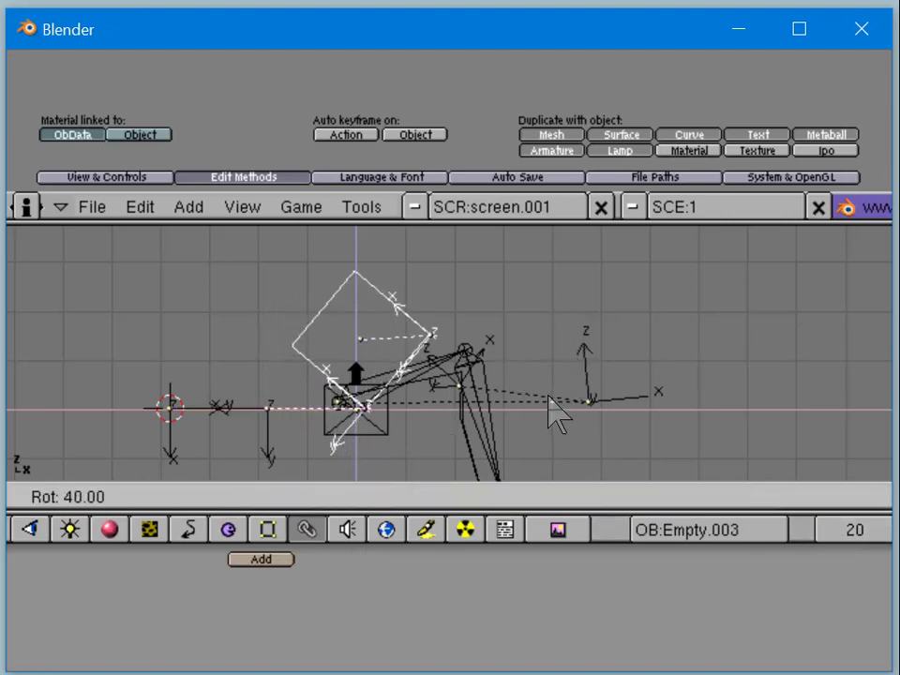
{"action": "left_click", "coordinate": [467, 469]}
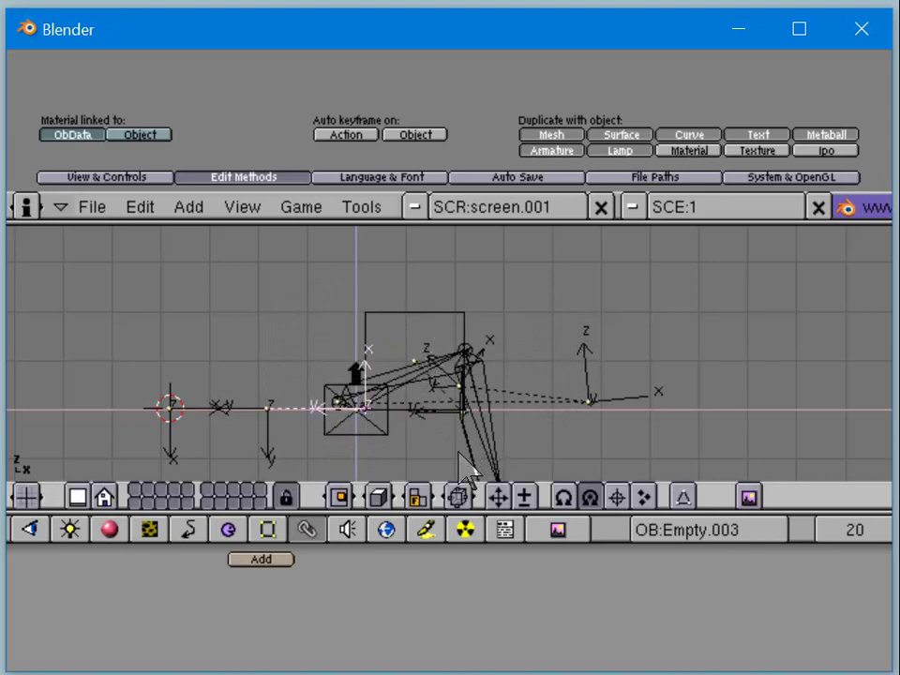
{"action": "key", "text": "i"}
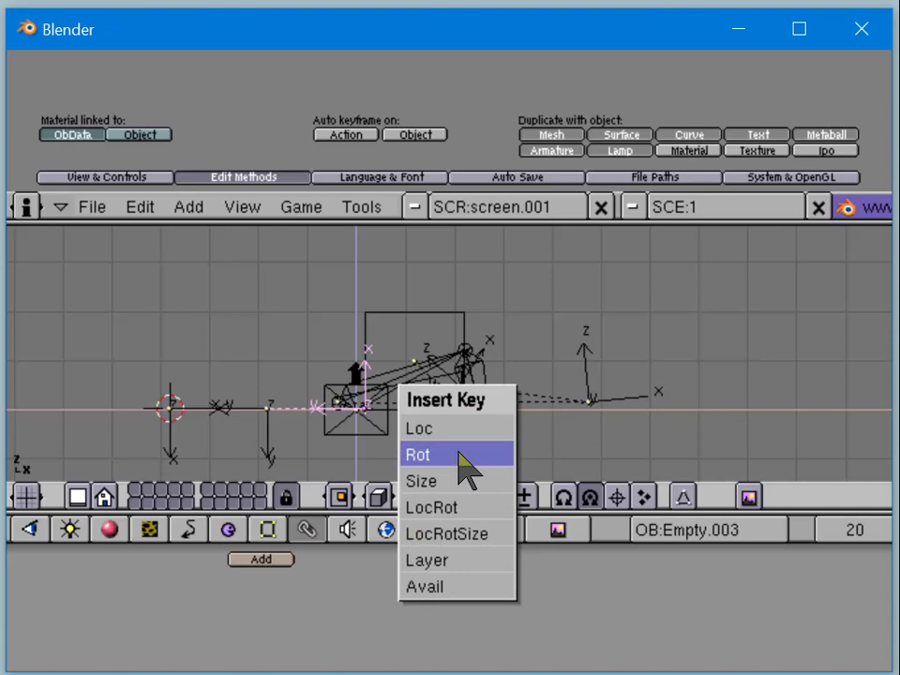
{"action": "left_click", "coordinate": [458, 453]}
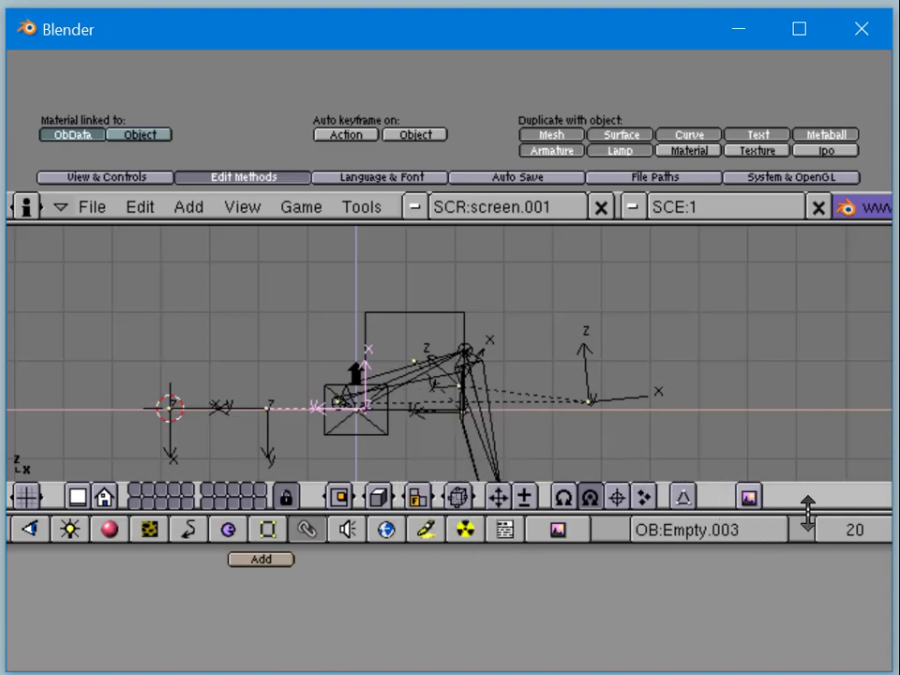
Step: At frame 30, rotate Empty.004 90 degrees and insert a Rot keyframe
{"action": "left_click", "coordinate": [843, 539]}
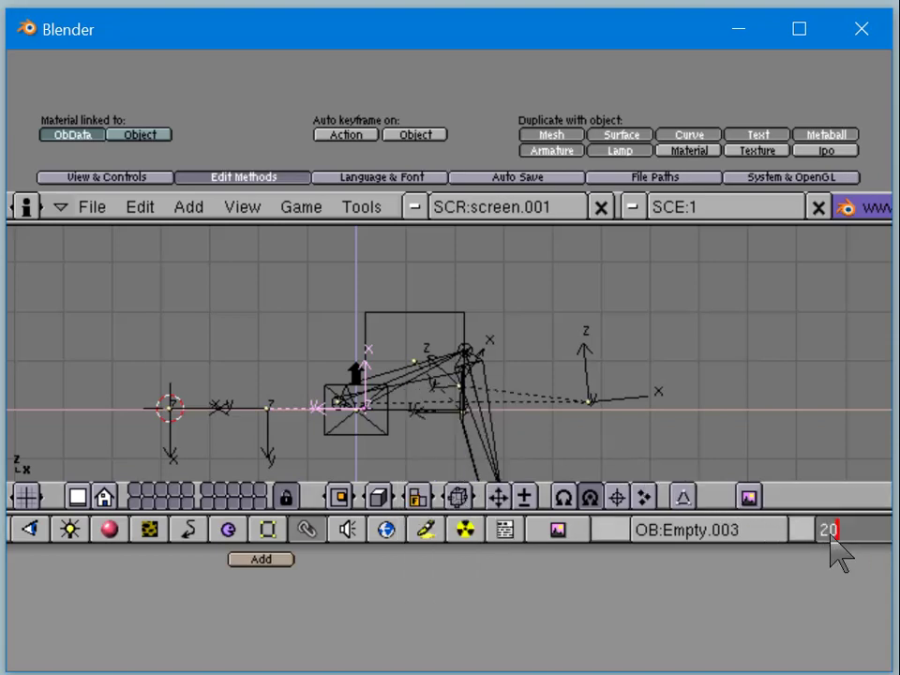
{"action": "type", "text": "30"}
{"action": "key", "text": "Return"}
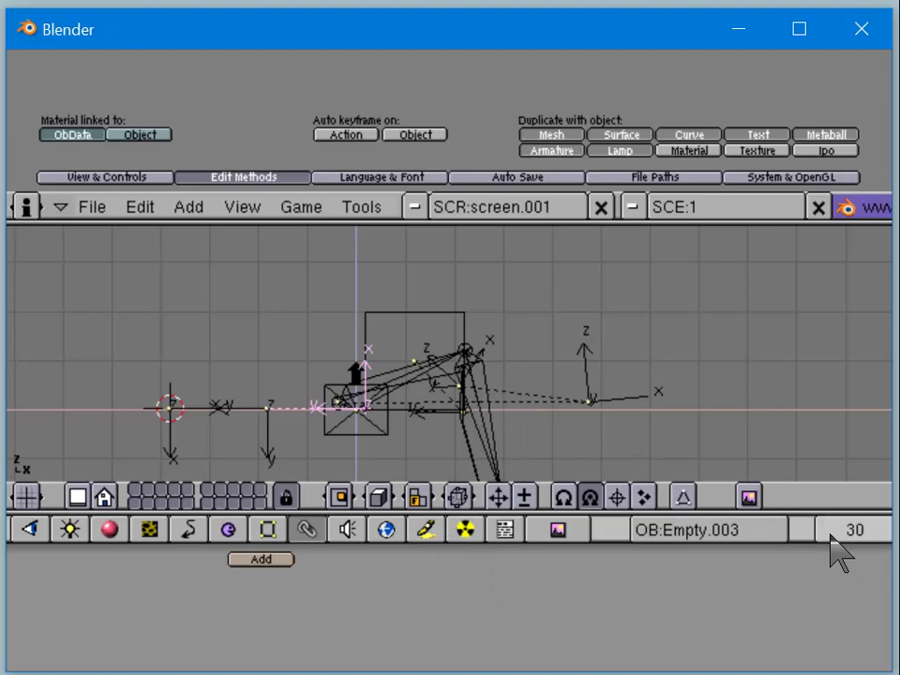
{"action": "key", "text": "shift+d"}
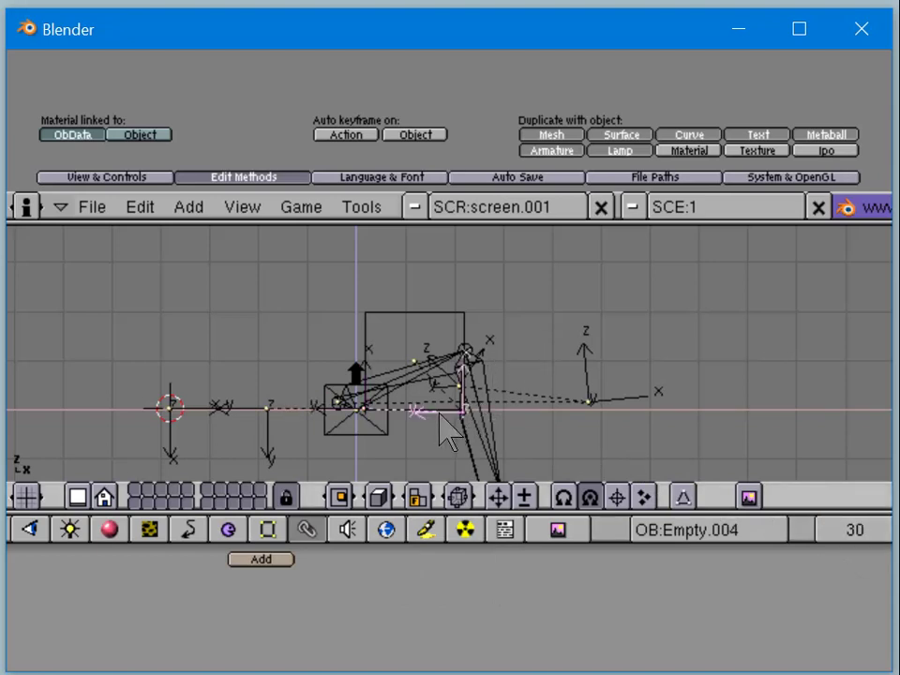
{"action": "key", "text": "r"}
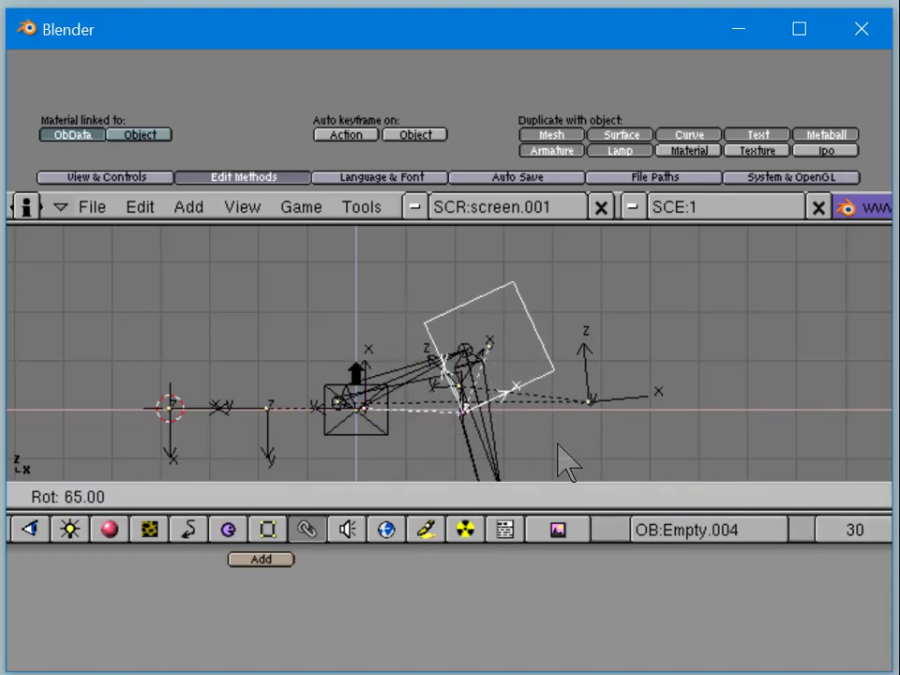
{"action": "left_click", "coordinate": [541, 459]}
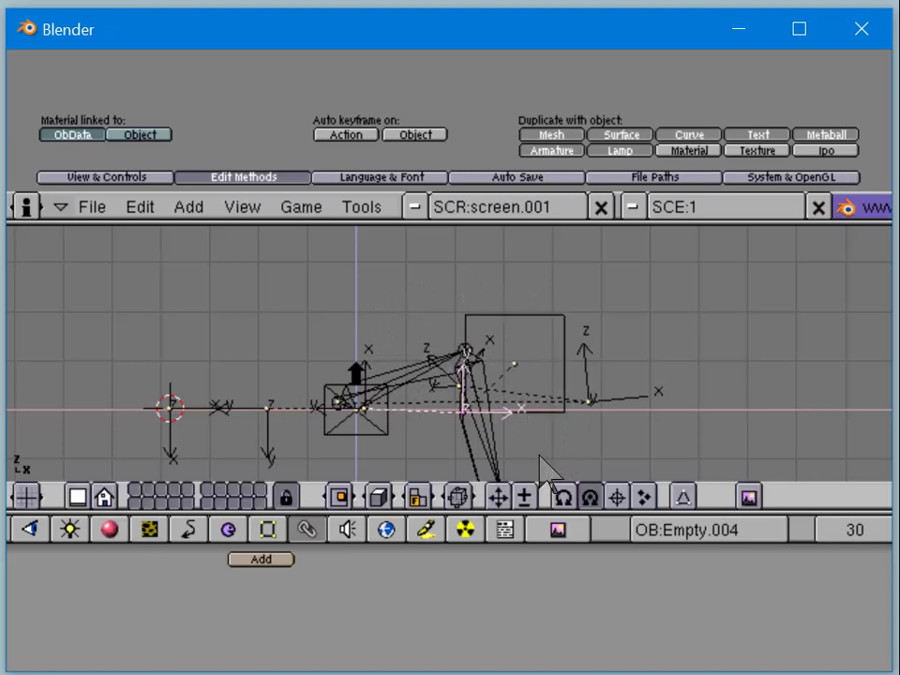
{"action": "key", "text": "i"}
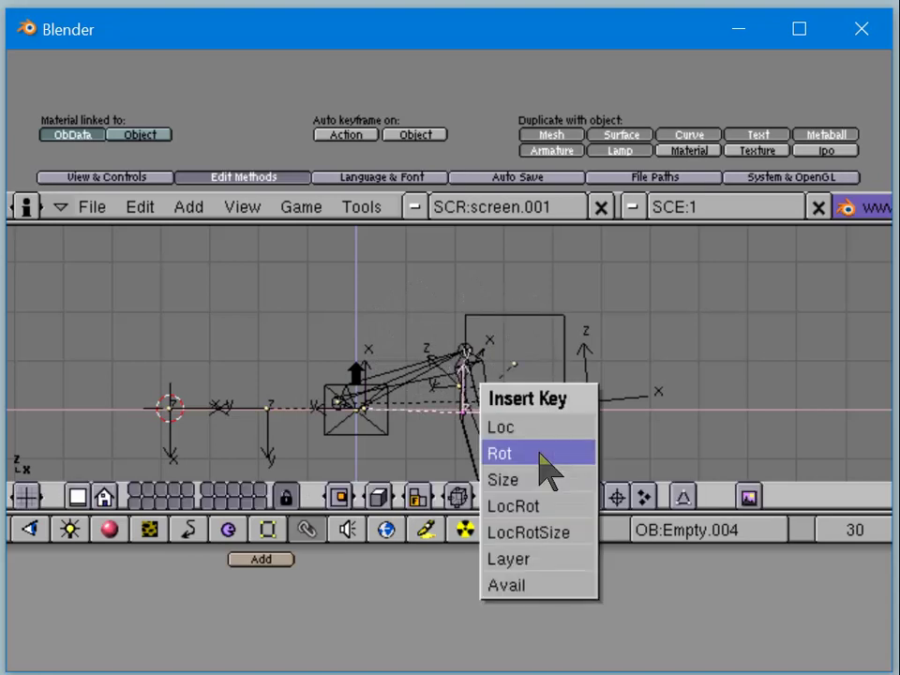
{"action": "left_click", "coordinate": [541, 454]}
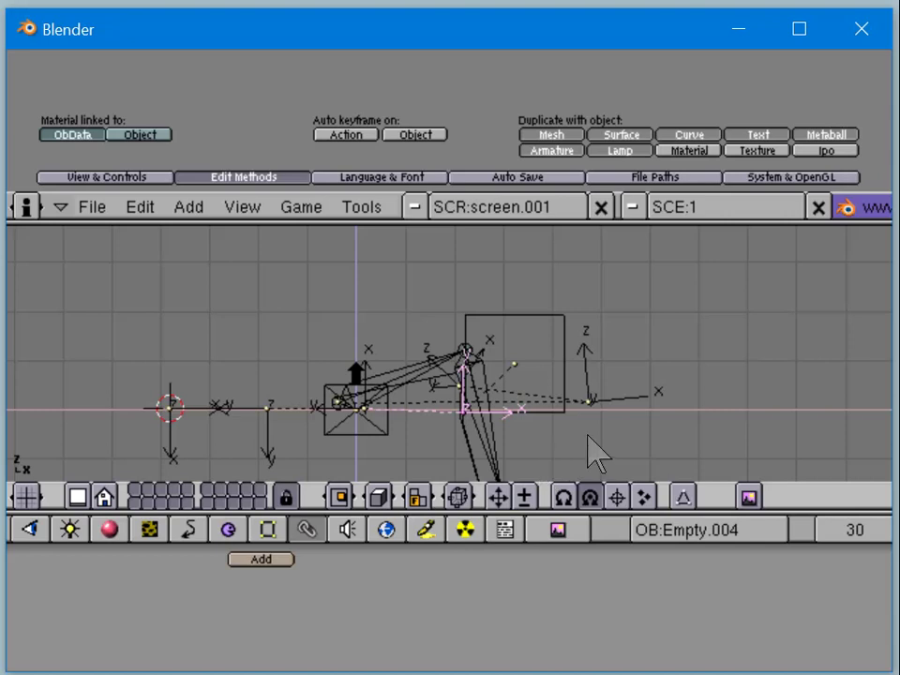
{"action": "left_click", "coordinate": [839, 533]}
{"action": "type", "text": "1"}
{"action": "key", "text": "Return"}
{"action": "key", "text": "alt+a"}
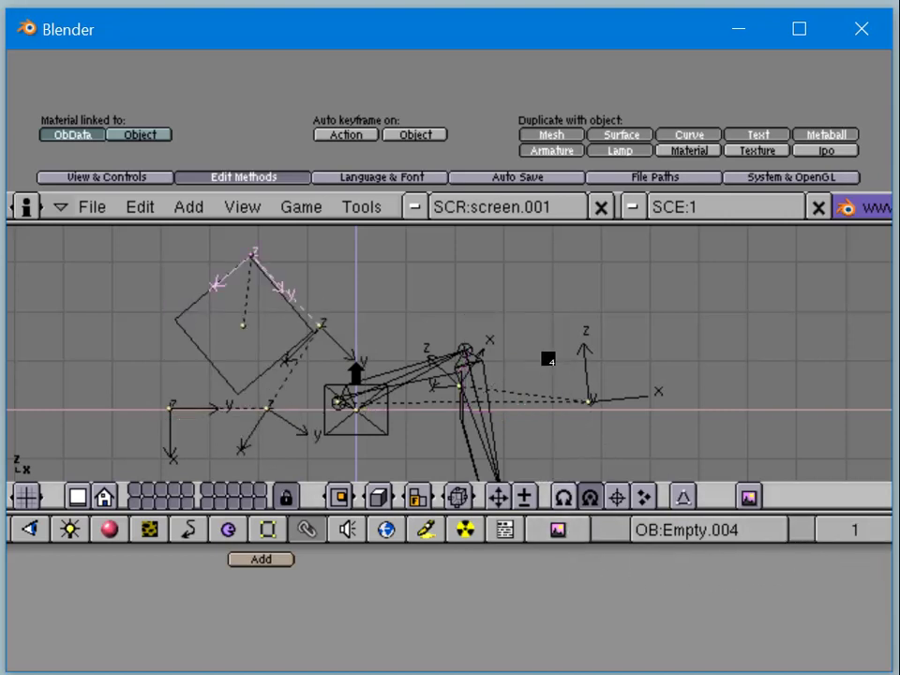
{"action": "key", "text": "Escape"}
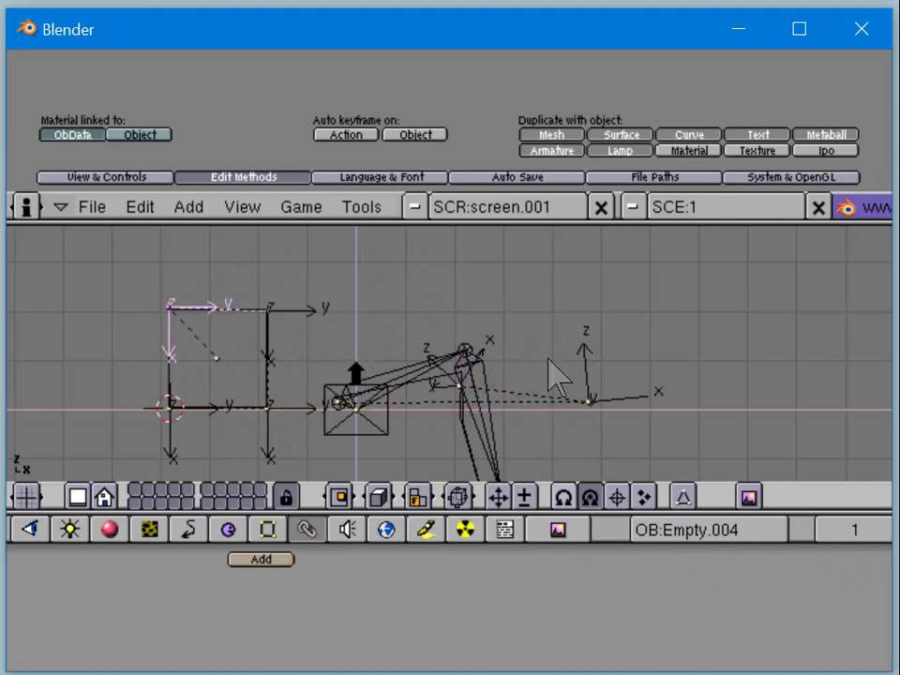
{"action": "key", "text": "alt+a"}
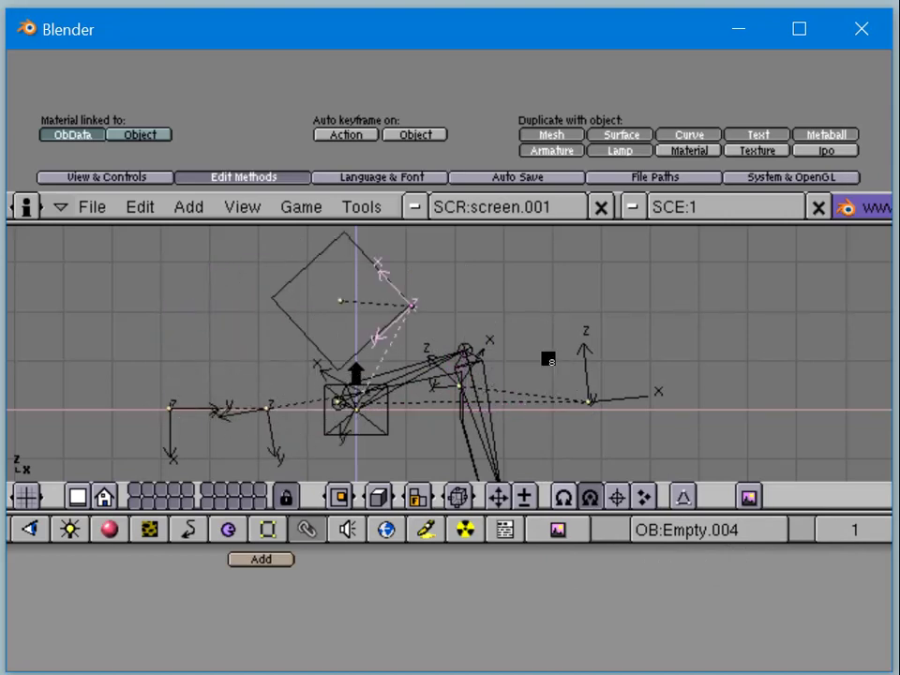
{"action": "key", "text": "Escape"}
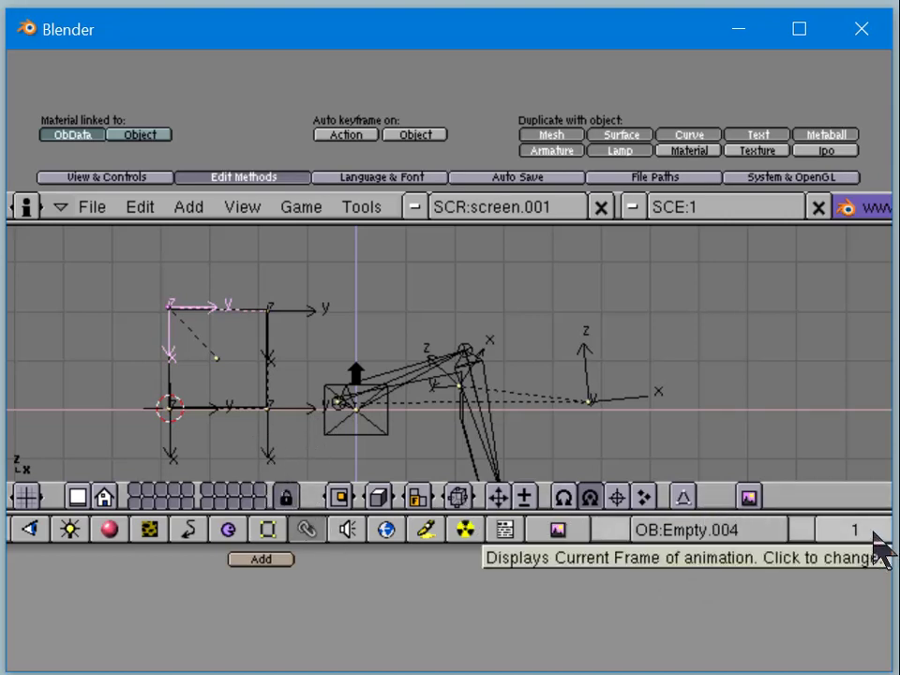
{"action": "left_click_drag", "start_coordinate": [872, 526], "coordinate": [816, 541]}
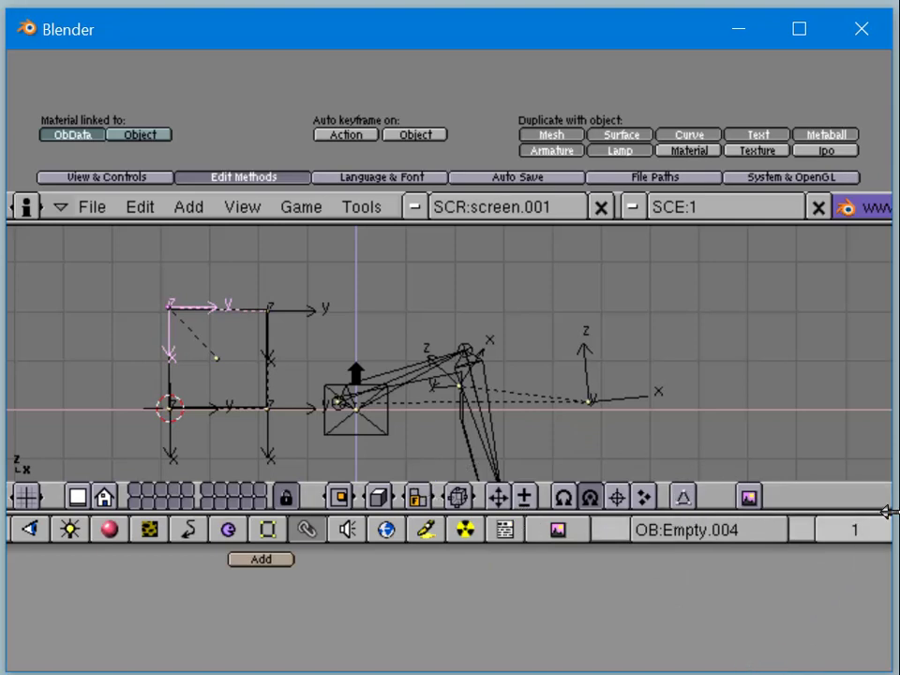
{"action": "key", "text": "Right"}
{"action": "key", "text": "Right"}
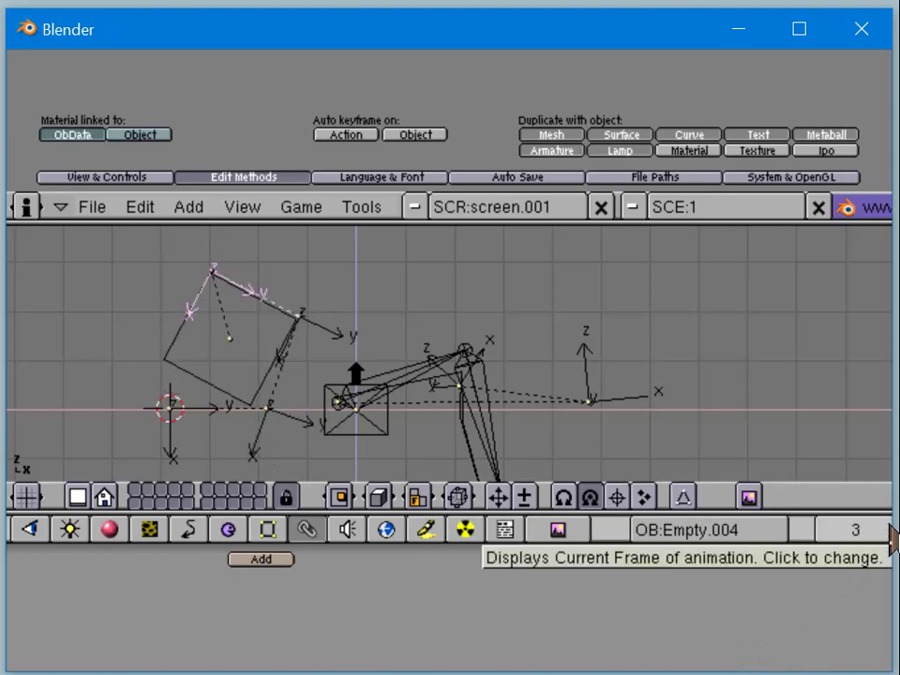
{"action": "key", "text": "Right"}
{"action": "key", "text": "Right"}
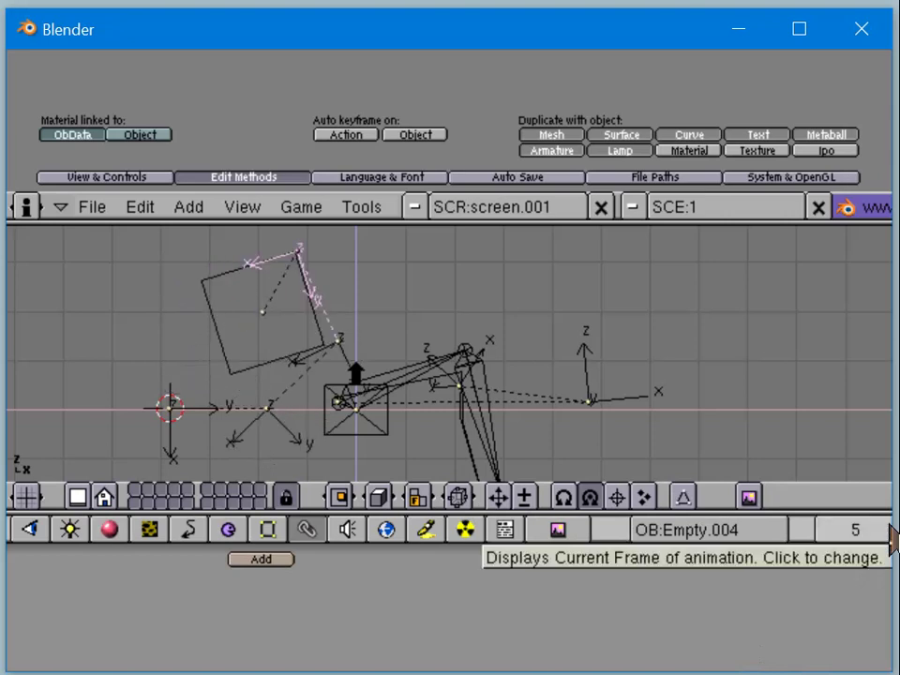
{"action": "key", "text": "Right"}
{"action": "key", "text": "Right"}
{"action": "key", "text": "Right"}
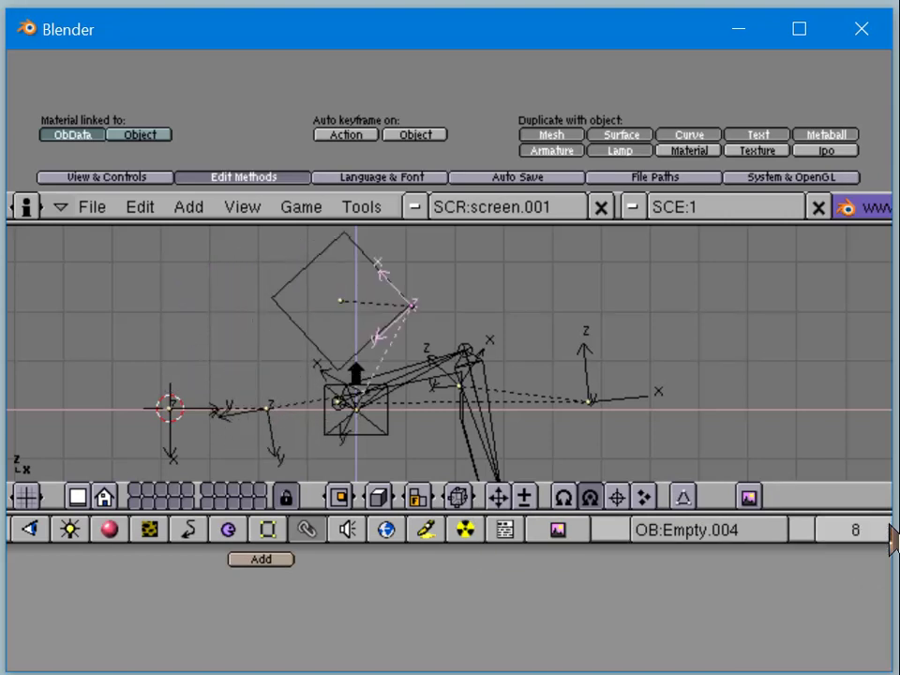
{"action": "key", "text": "Right"}
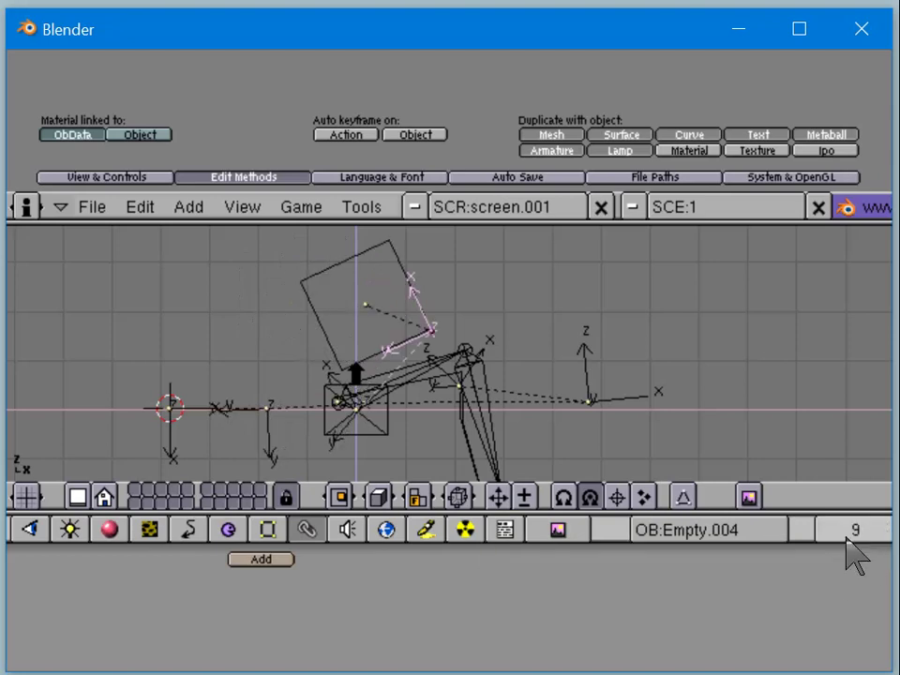
{"action": "key", "text": "shift+Left"}
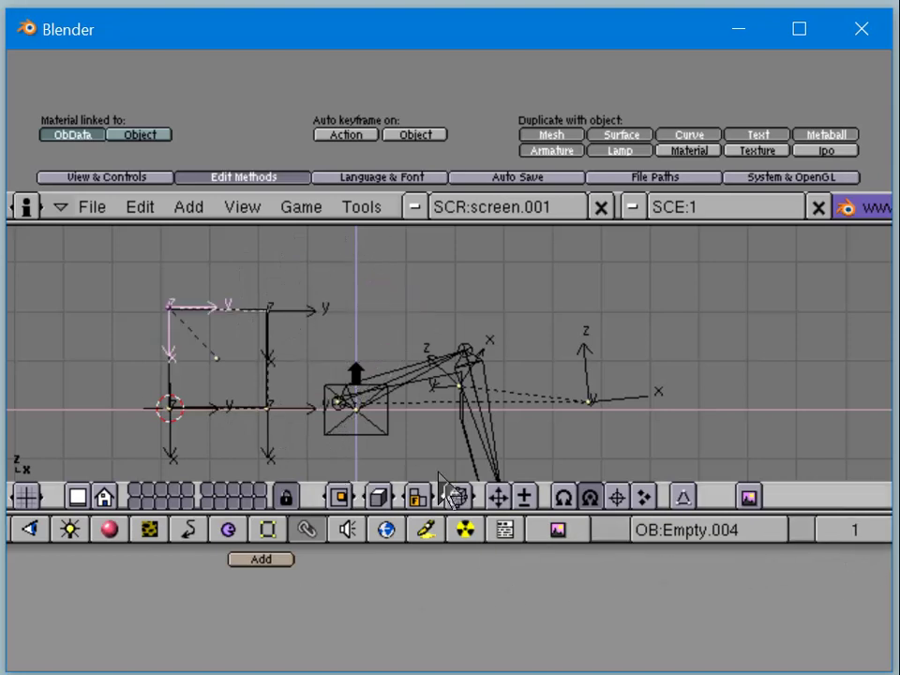
Step: Split the 3D view area into two halves
{"action": "right_click", "coordinate": [546, 513]}
{"action": "left_click", "coordinate": [546, 517]}
{"action": "left_click", "coordinate": [441, 514]}
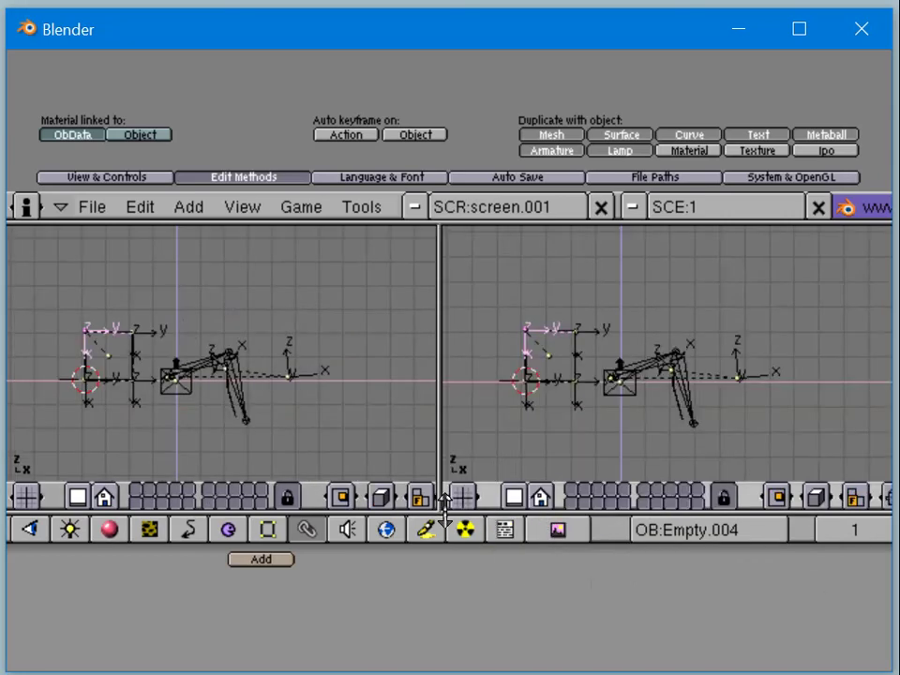
Step: Make the right half an Ipo Curve Editor showing the RotX curve selected
{"action": "left_click", "coordinate": [465, 494]}
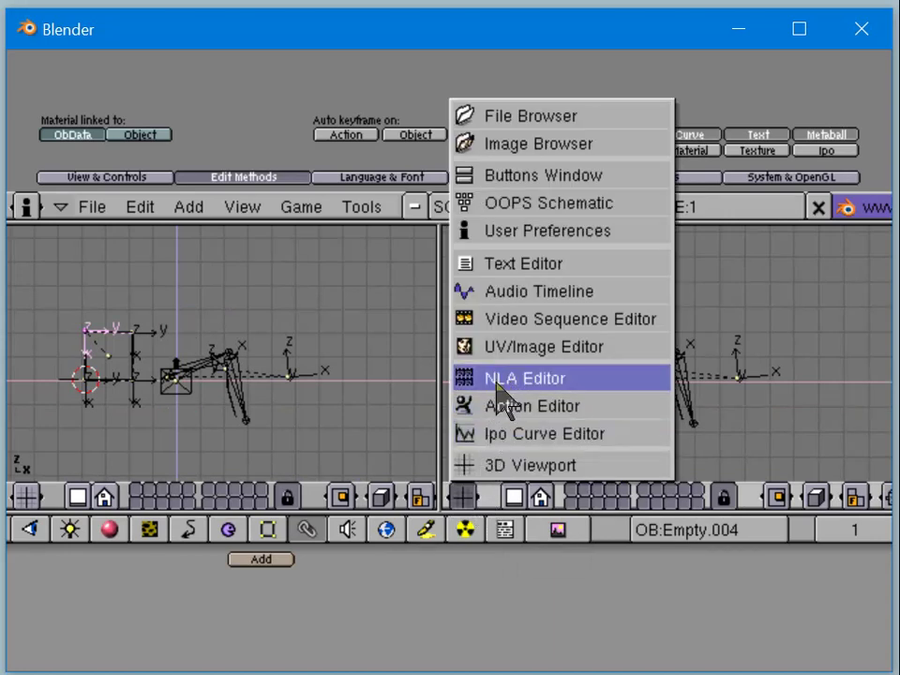
{"action": "left_click", "coordinate": [503, 438]}
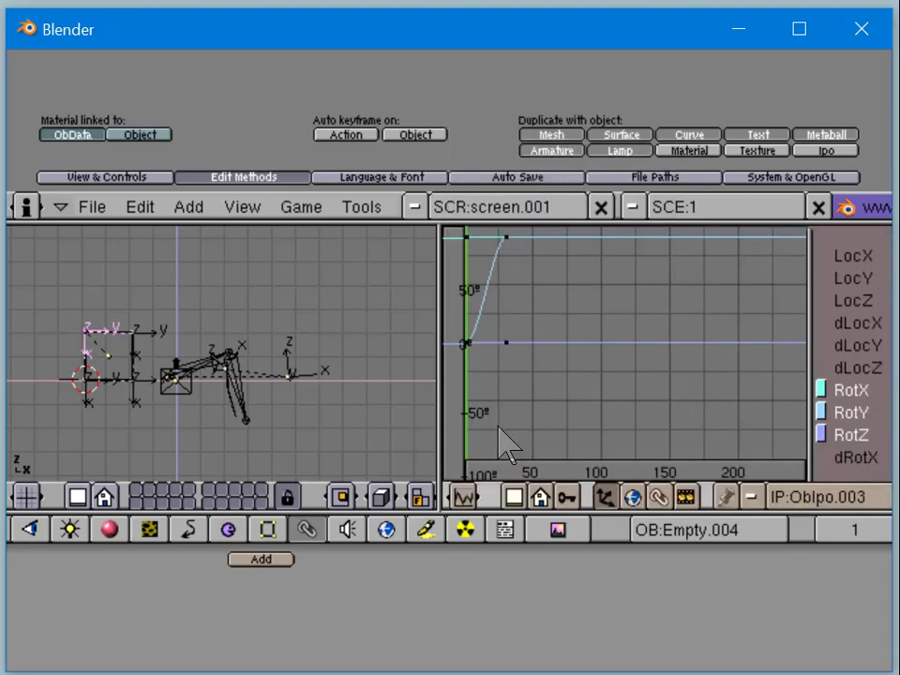
{"action": "middle_click_drag", "start_coordinate": [546, 367], "coordinate": [628, 402]}
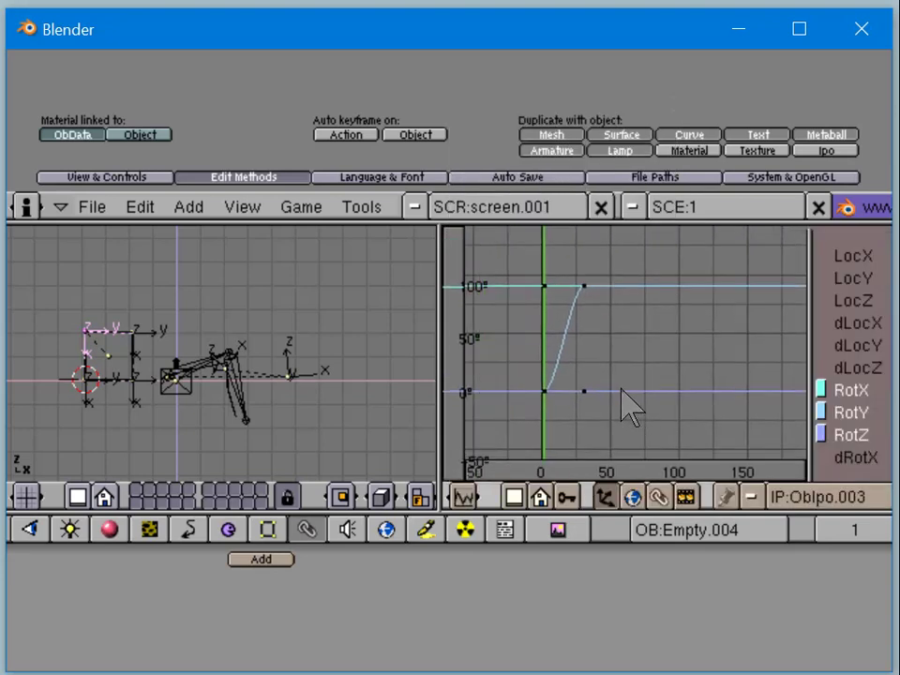
{"action": "right_click", "coordinate": [578, 356]}
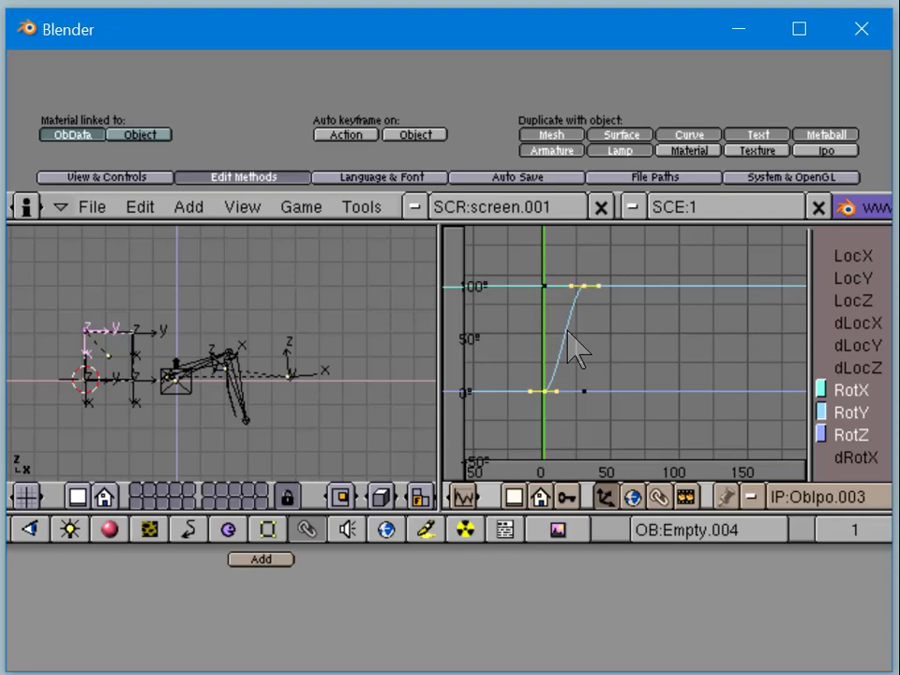
Step: Give the selected rotation curve vector handles, then inspect the empties' curves and Empty.002's lower key
{"action": "key", "text": "v"}
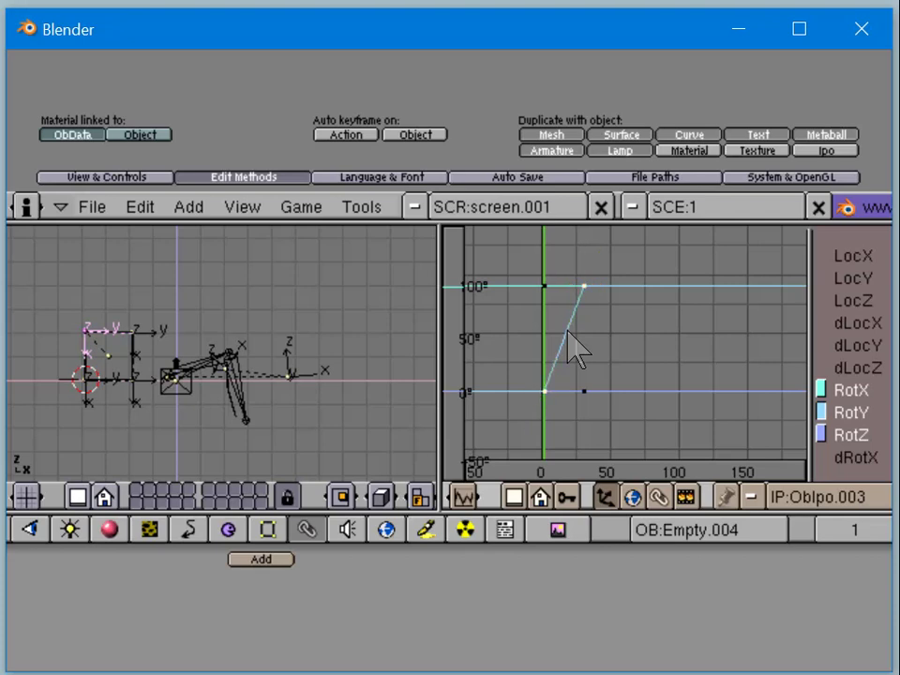
{"action": "right_click", "coordinate": [160, 394]}
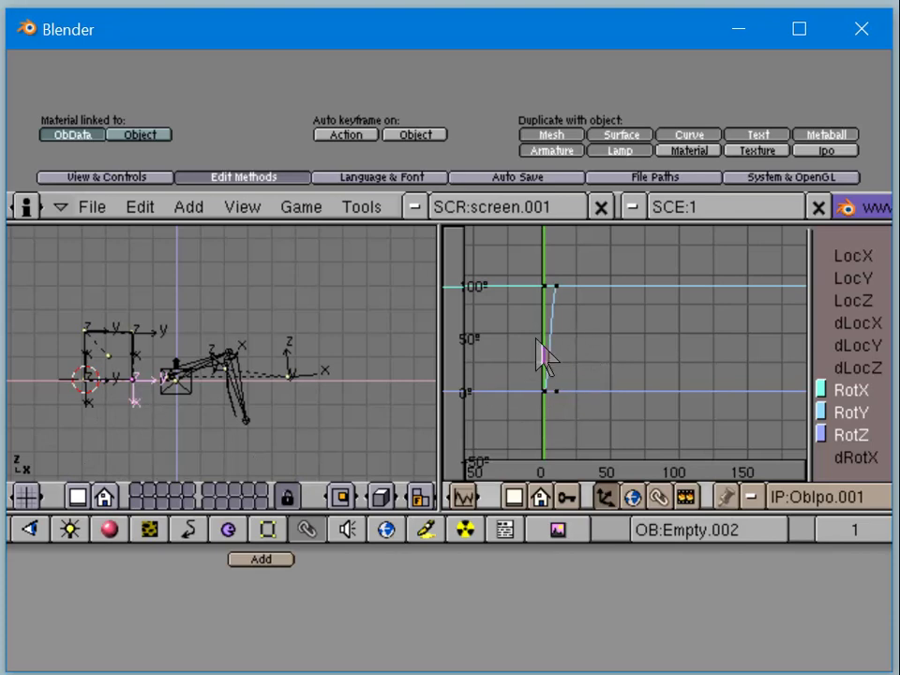
{"action": "right_click", "coordinate": [83, 402]}
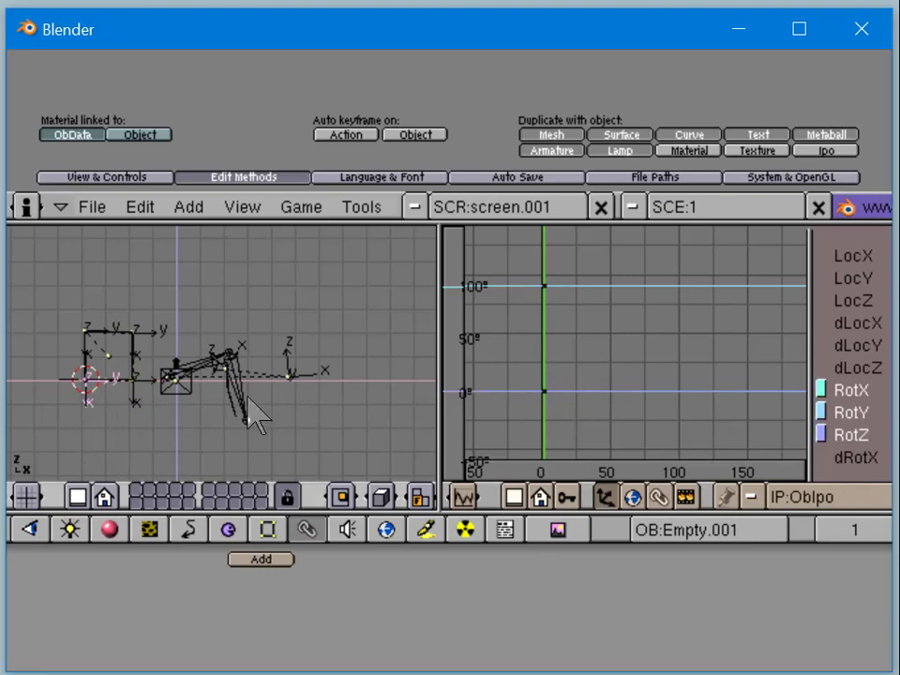
{"action": "right_click", "coordinate": [156, 423]}
{"action": "right_click", "coordinate": [157, 424]}
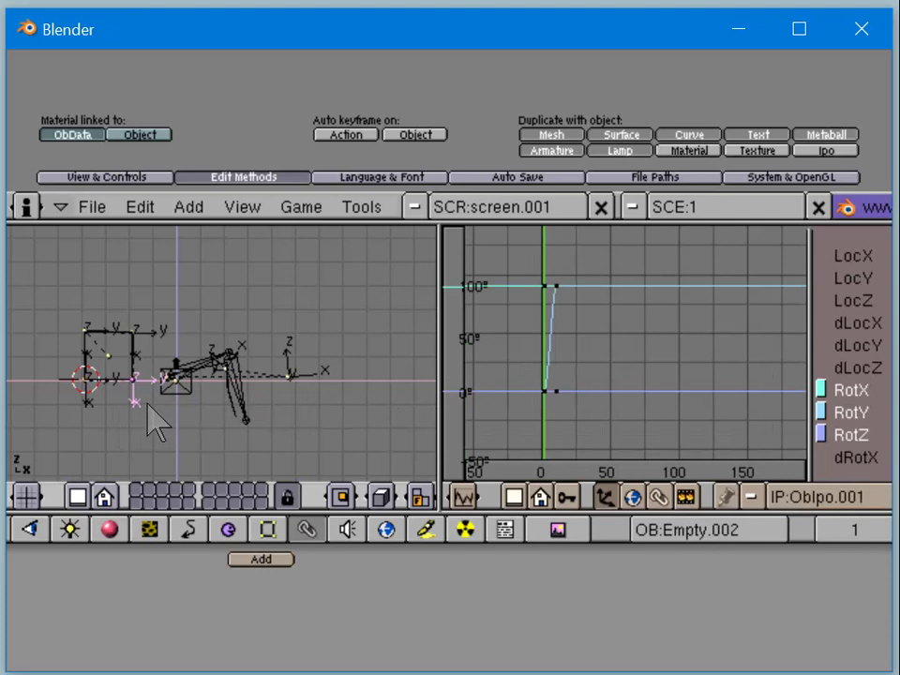
{"action": "right_click", "coordinate": [155, 342]}
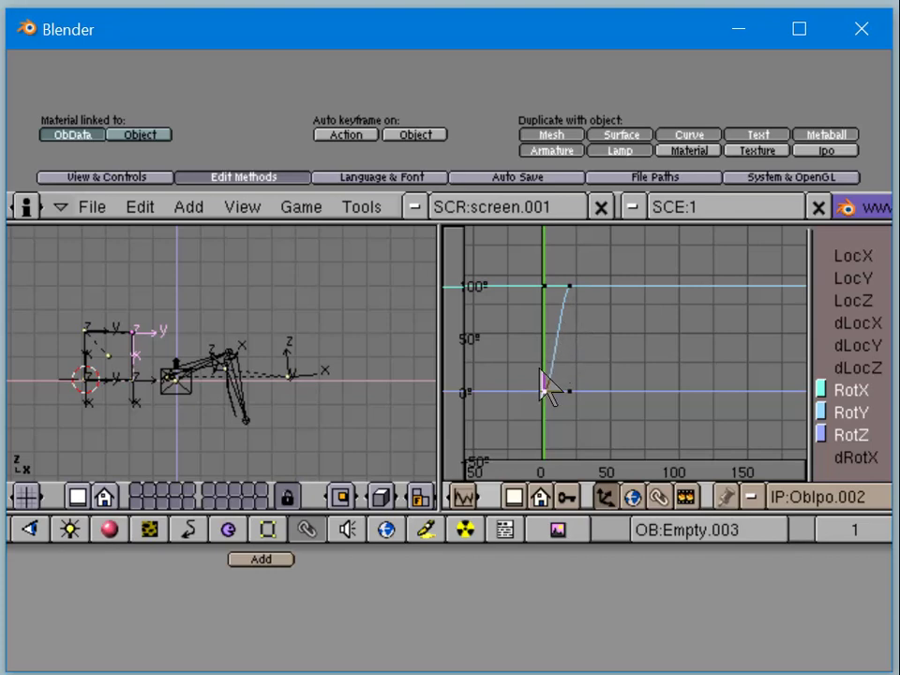
{"action": "right_click", "coordinate": [128, 394]}
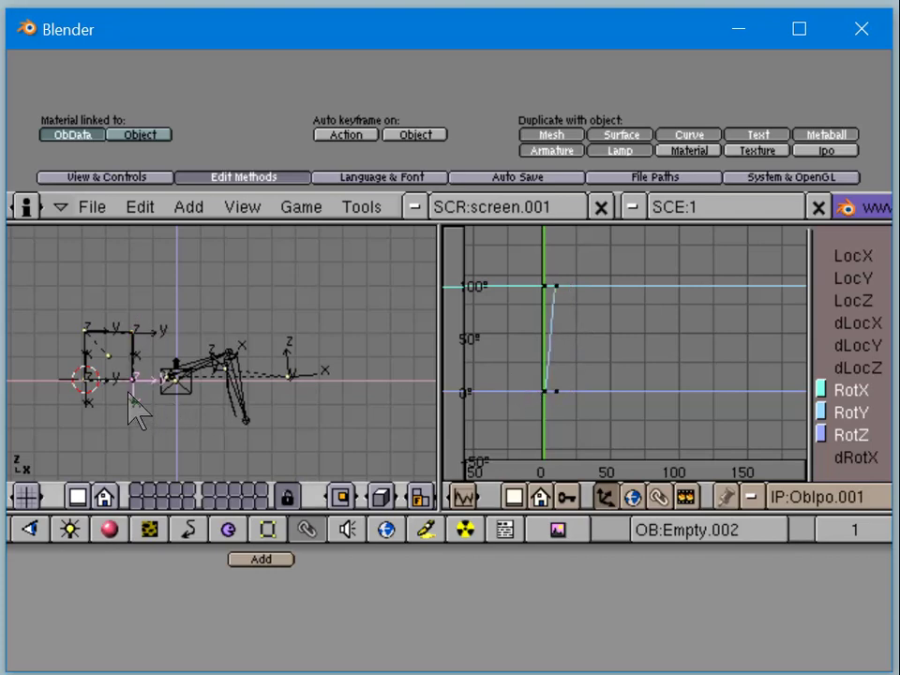
{"action": "right_click", "coordinate": [562, 388]}
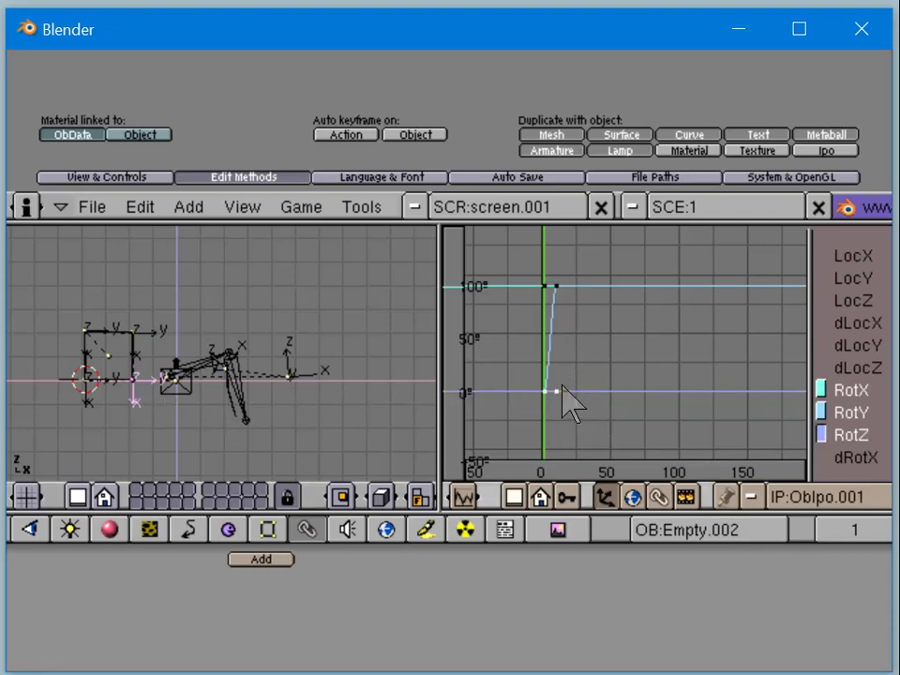
{"action": "key", "text": "Tab"}
{"action": "right_click", "coordinate": [554, 392]}
{"action": "right_click", "coordinate": [539, 381]}
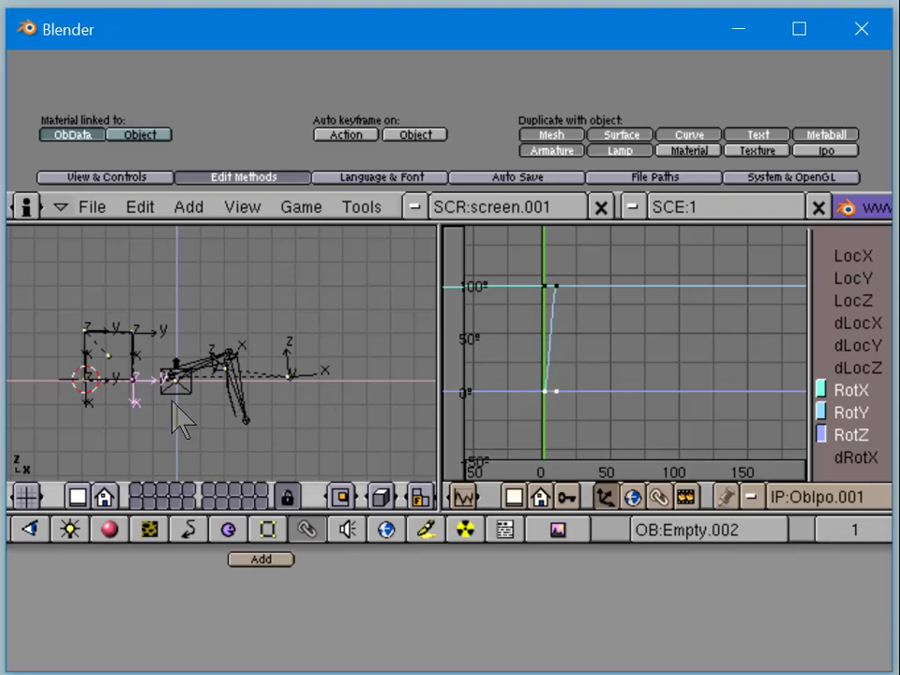
Step: Select only the lower key of Empty.003's curve with vector handles and show its Active BezierPoint values
{"action": "right_click", "coordinate": [156, 342]}
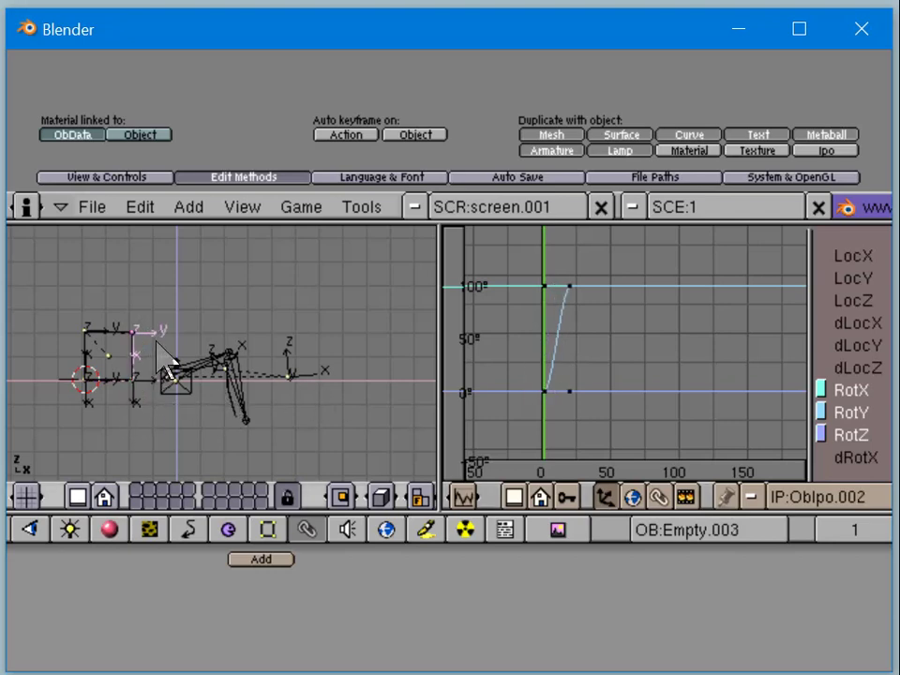
{"action": "right_click", "coordinate": [553, 408]}
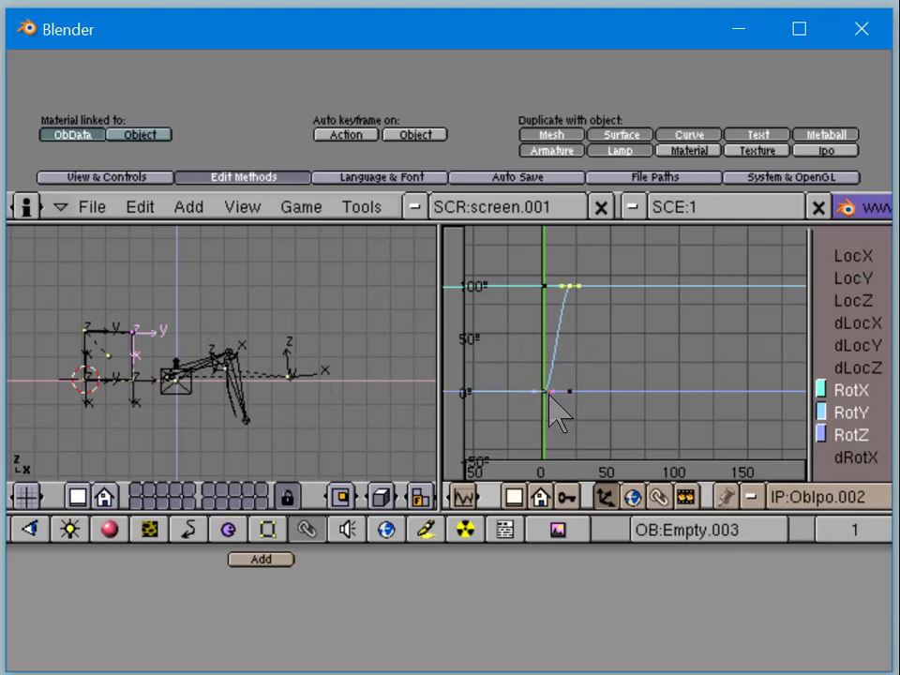
{"action": "right_click", "coordinate": [553, 411]}
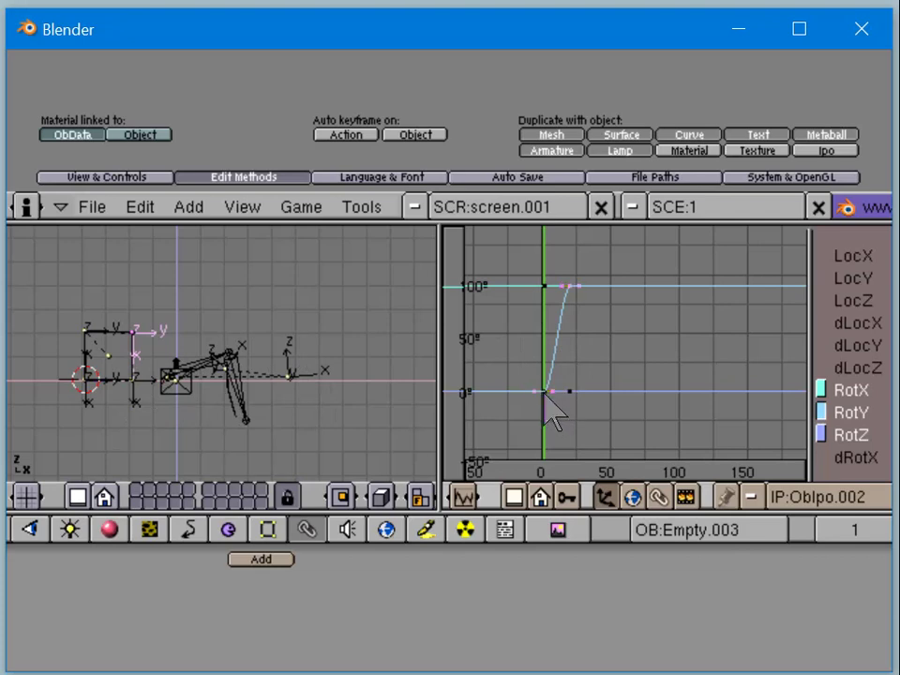
{"action": "key", "text": "v"}
{"action": "right_click", "coordinate": [546, 393]}
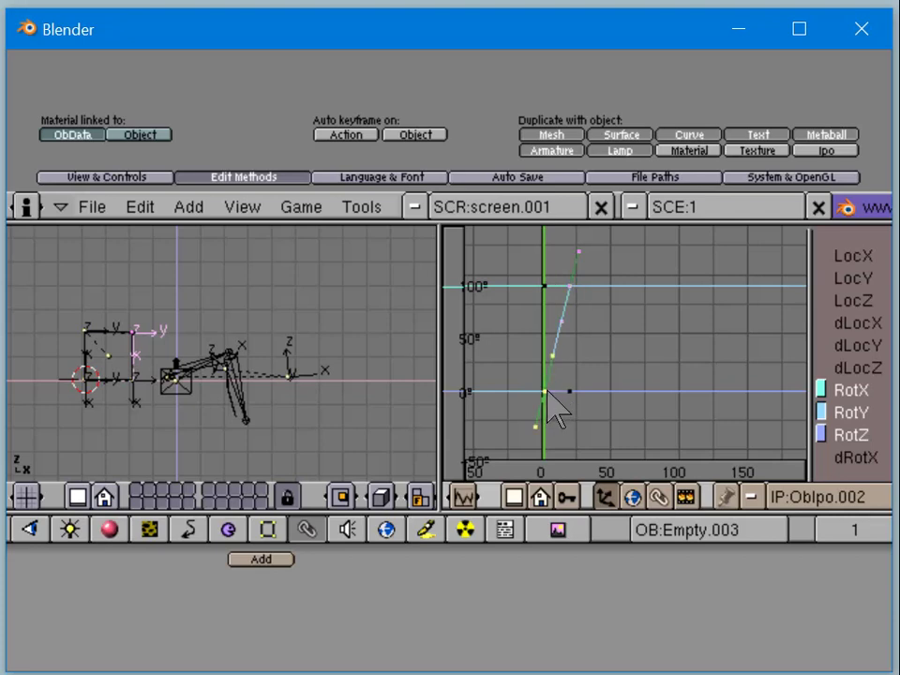
{"action": "key", "text": "n"}
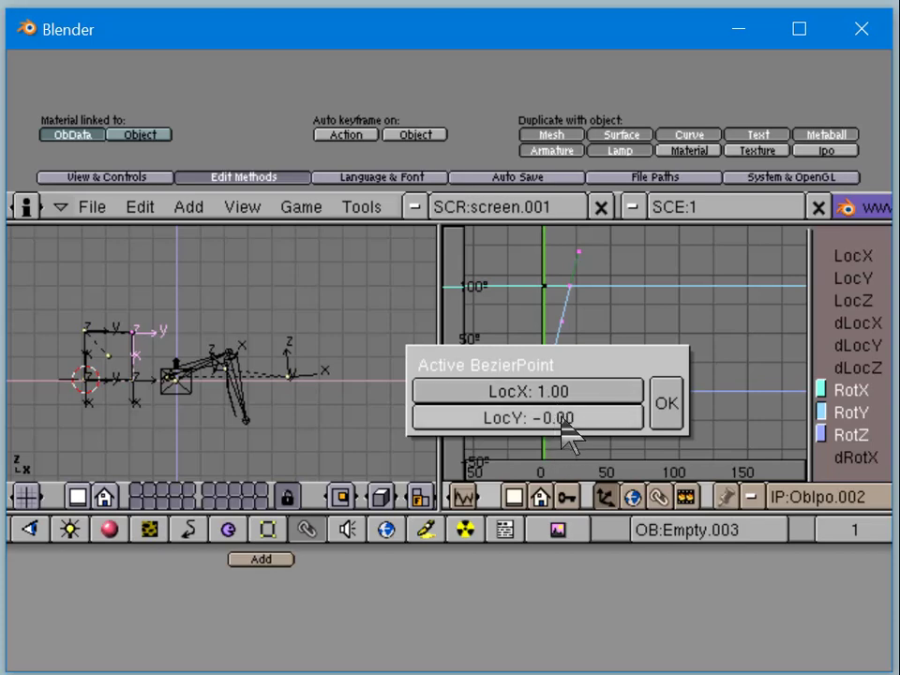
Step: Set the key's vertical value to 0.50 and raise it vertically to about 50°
{"action": "left_click", "coordinate": [561, 420]}
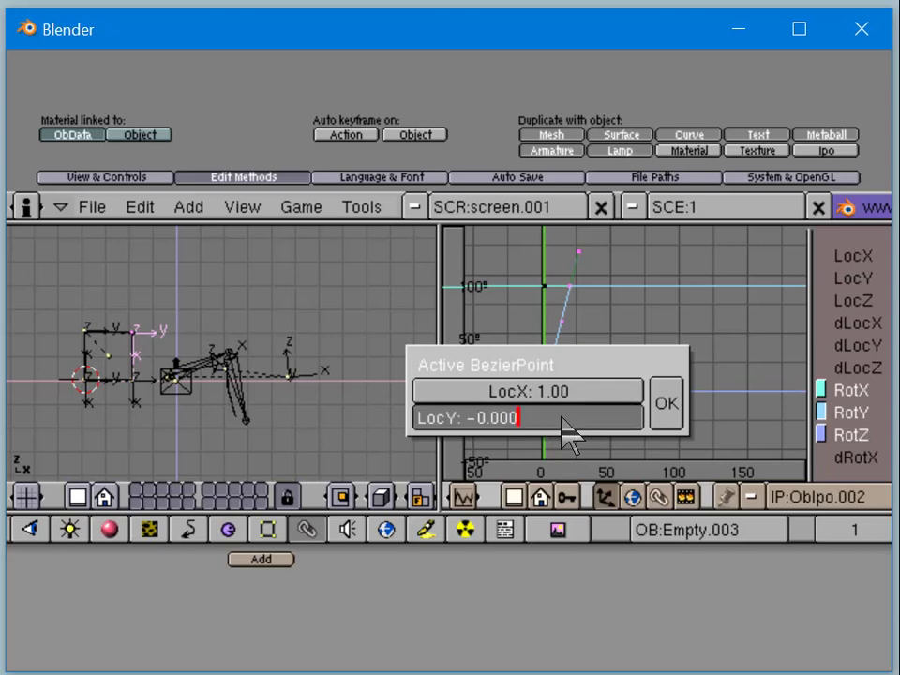
{"action": "key", "text": "BackSpace"}
{"action": "key", "text": "BackSpace"}
{"action": "key", "text": "BackSpace"}
{"action": "key", "text": "BackSpace"}
{"action": "key", "text": "Return"}
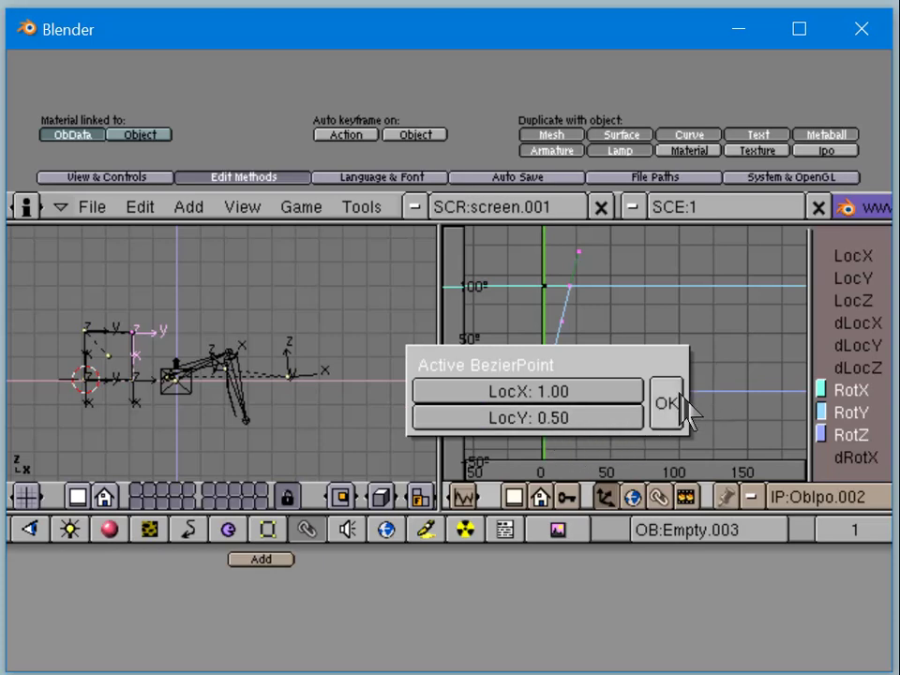
{"action": "left_click", "coordinate": [658, 413]}
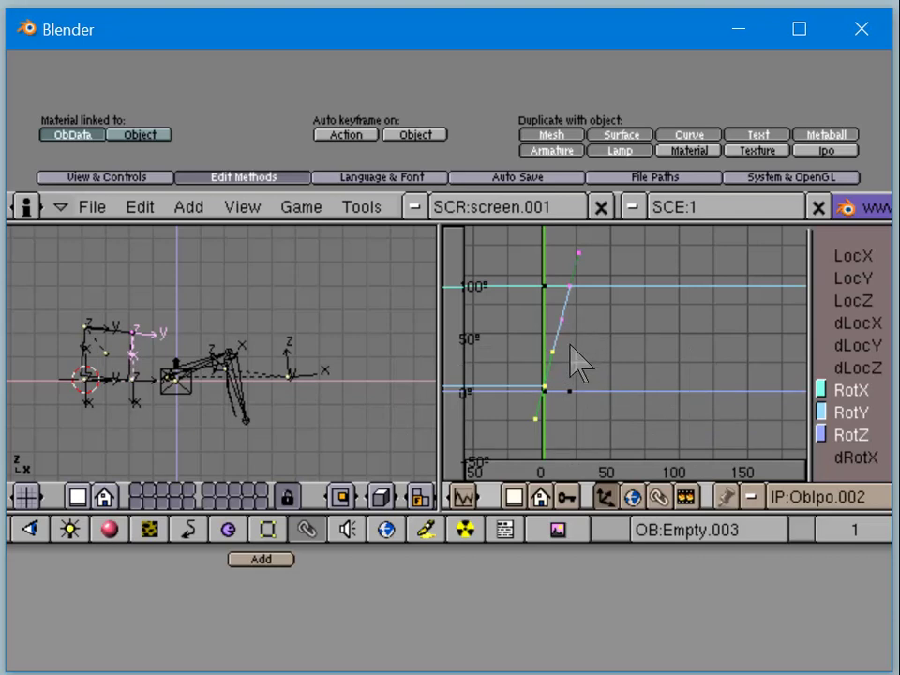
{"action": "key", "text": "v"}
{"action": "key", "text": "g"}
{"action": "middle_click", "coordinate": [562, 350]}
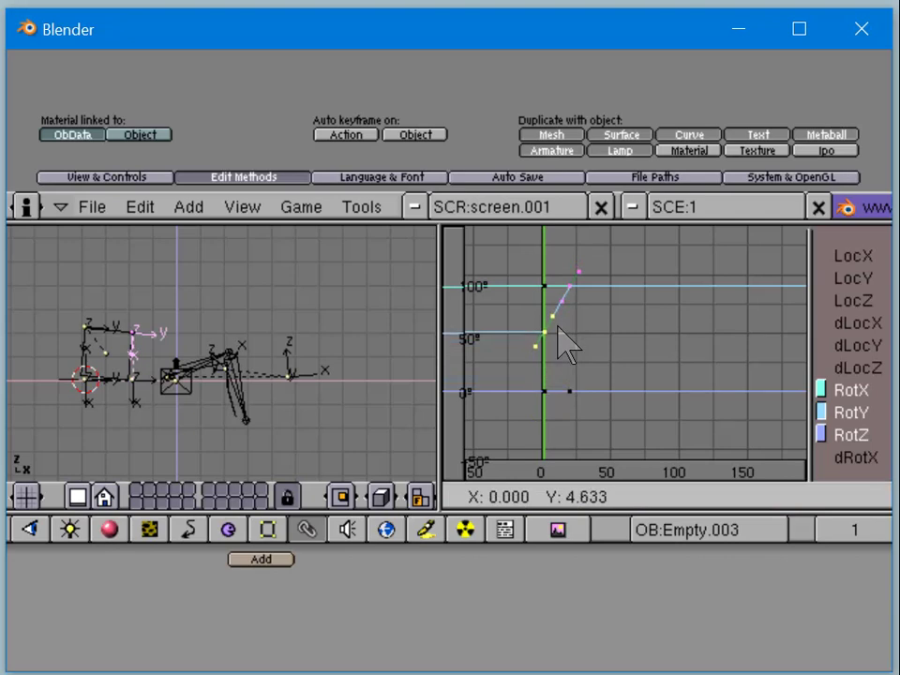
{"action": "left_click", "coordinate": [566, 347]}
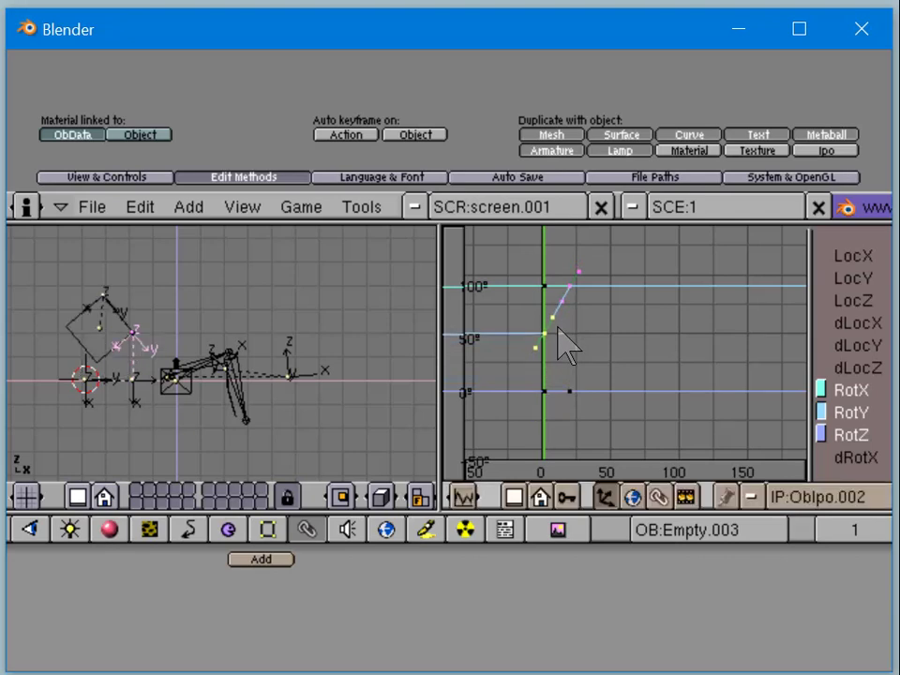
{"action": "key", "text": "n"}
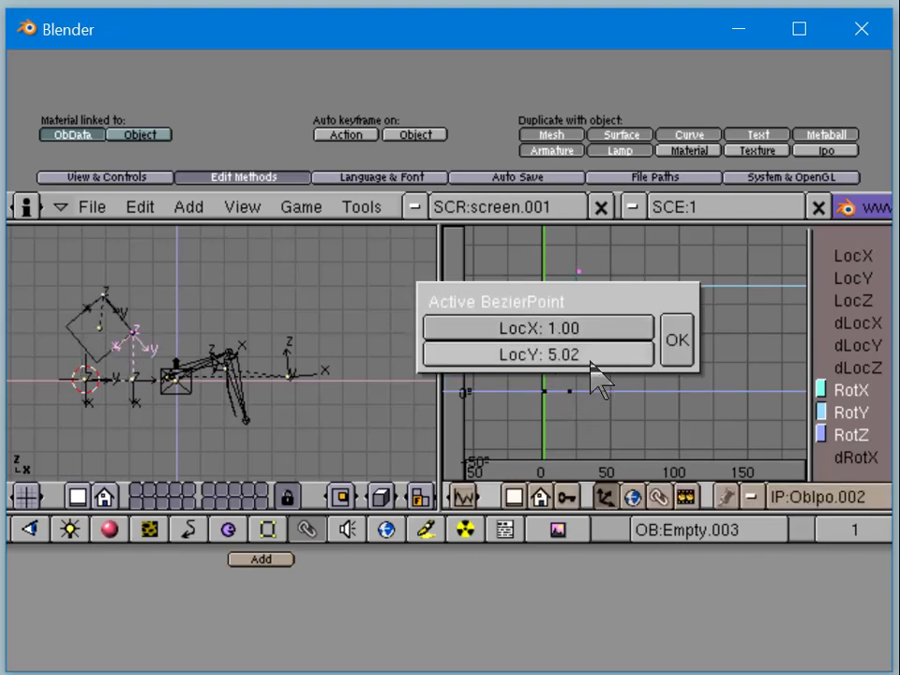
{"action": "key", "text": "Return"}
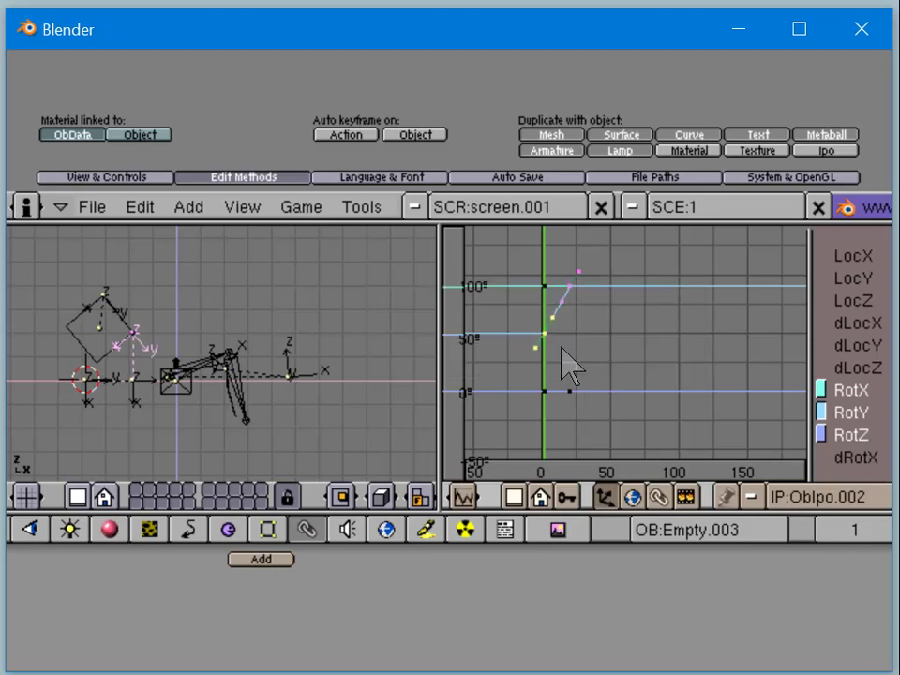
Step: Shift the selected keys later and set the point's LocX to frame 5
{"action": "key", "text": "g"}
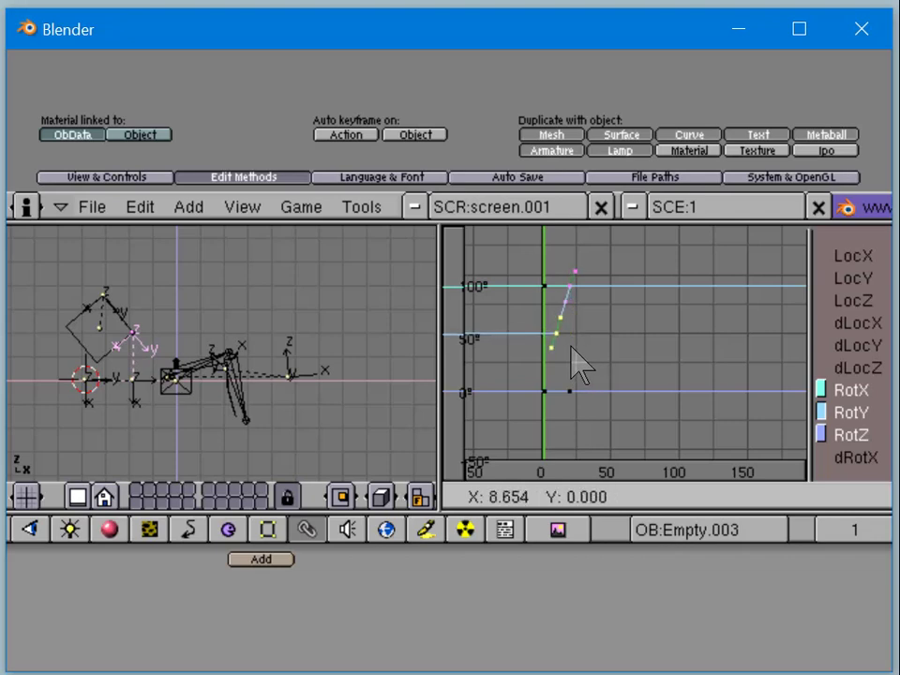
{"action": "left_click", "coordinate": [578, 365]}
{"action": "key", "text": "n"}
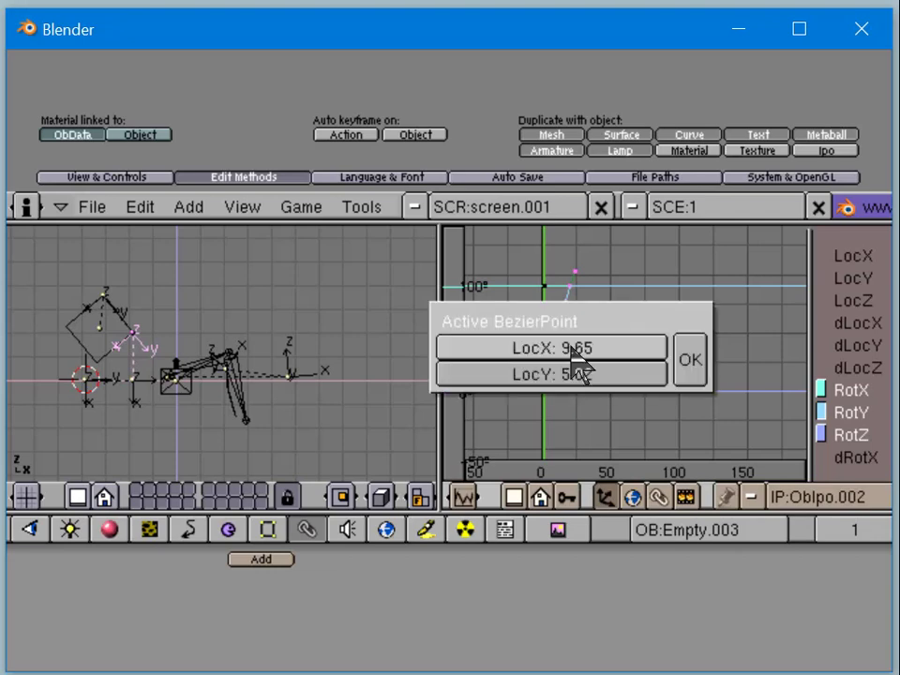
{"action": "left_click", "coordinate": [572, 348]}
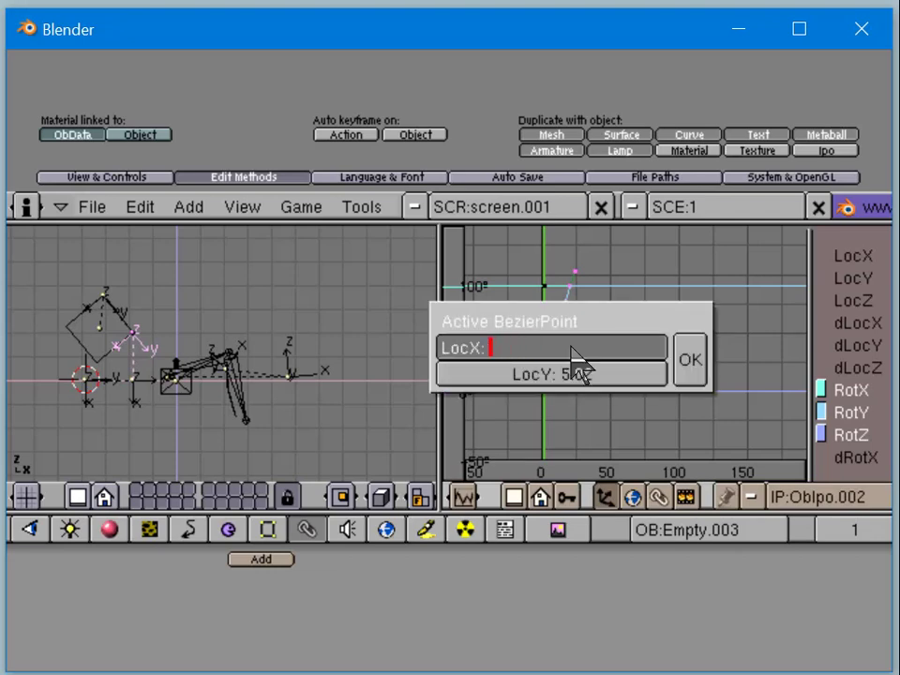
{"action": "type", "text": "5"}
{"action": "key", "text": "Return"}
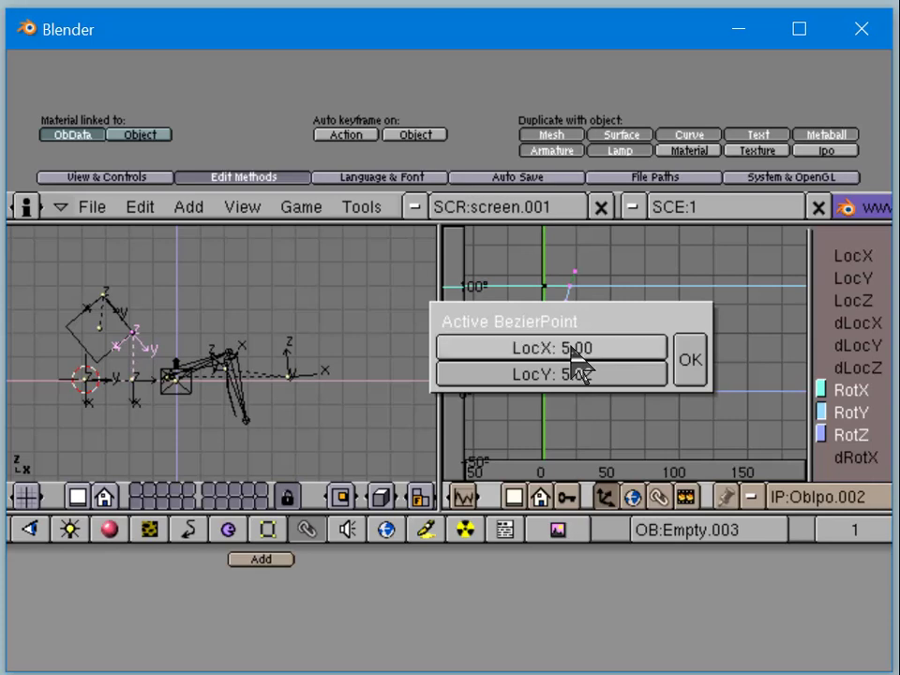
{"action": "left_click", "coordinate": [680, 379]}
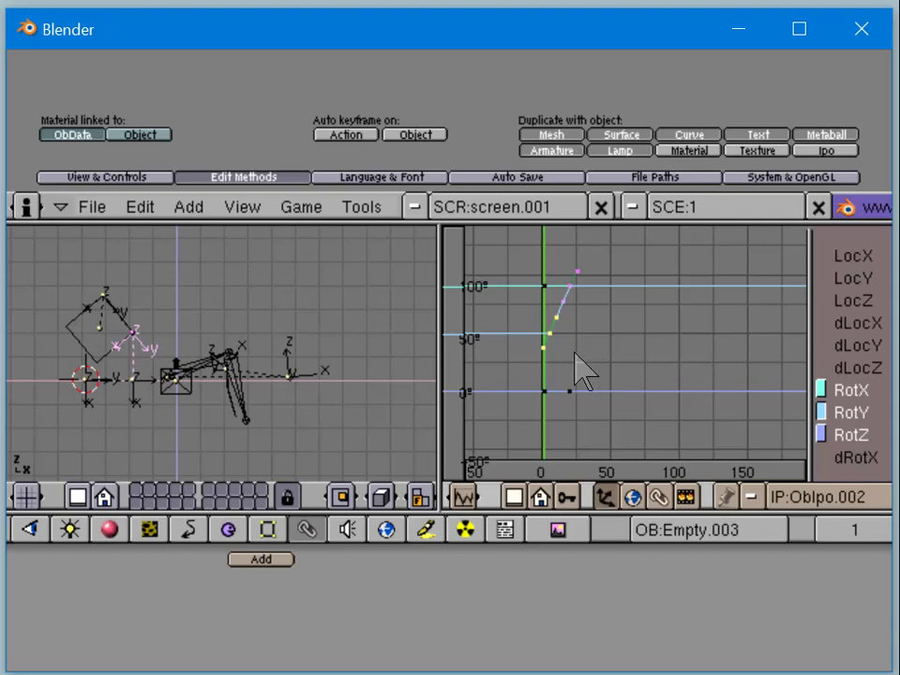
Step: Insert key vertices at the current frame and set the chosen RotX point's LocX to 10
{"action": "key", "text": "i"}
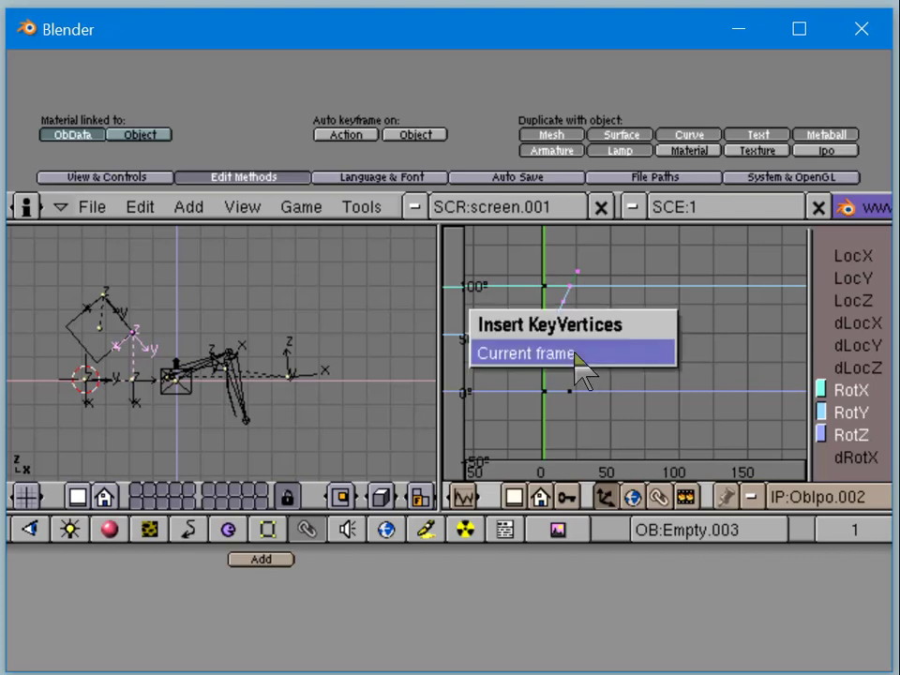
{"action": "left_click", "coordinate": [576, 361]}
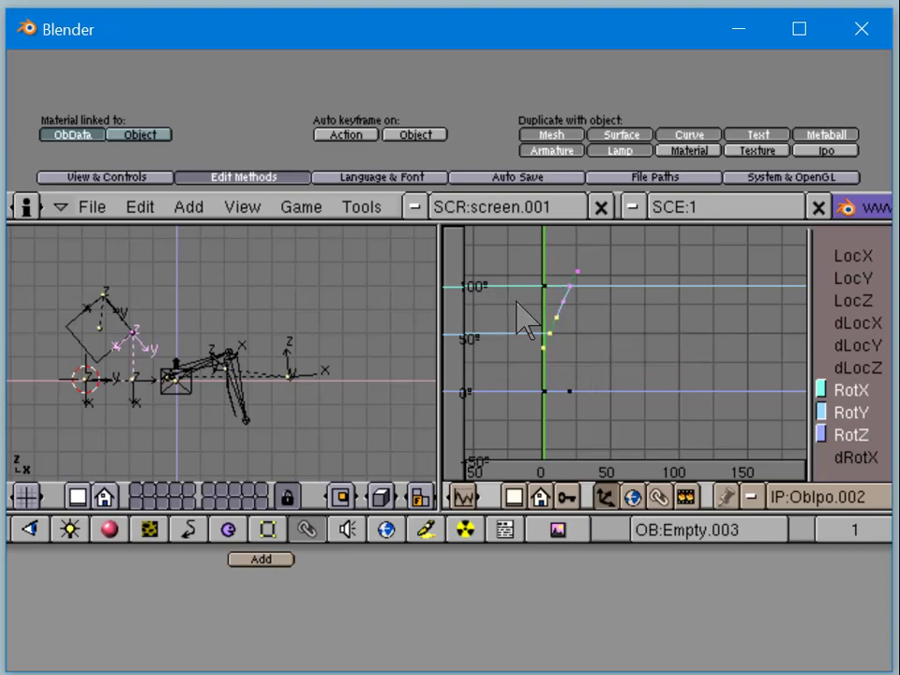
{"action": "key", "text": "n"}
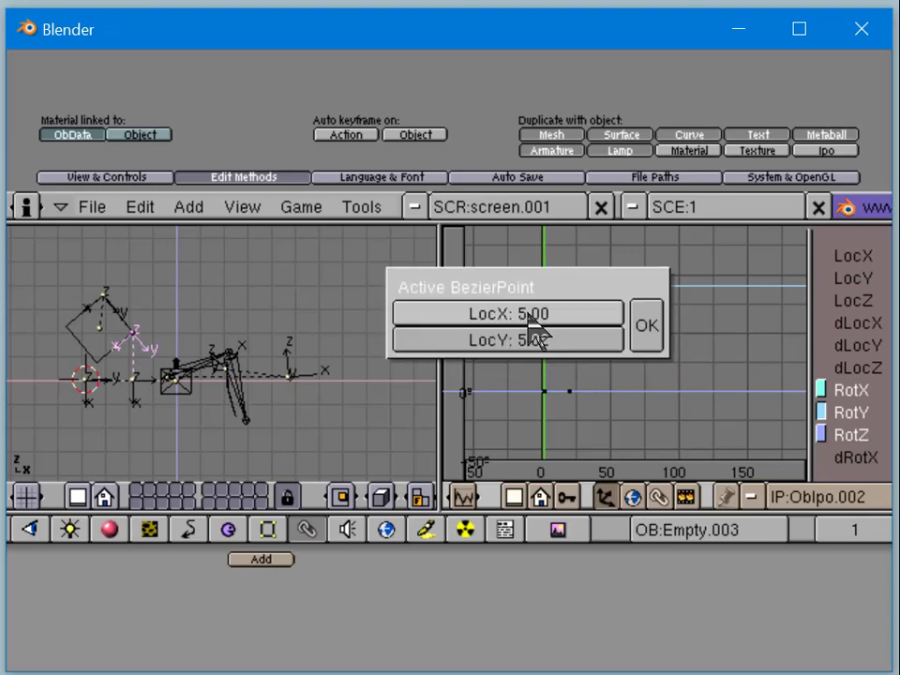
{"action": "left_click", "coordinate": [530, 315]}
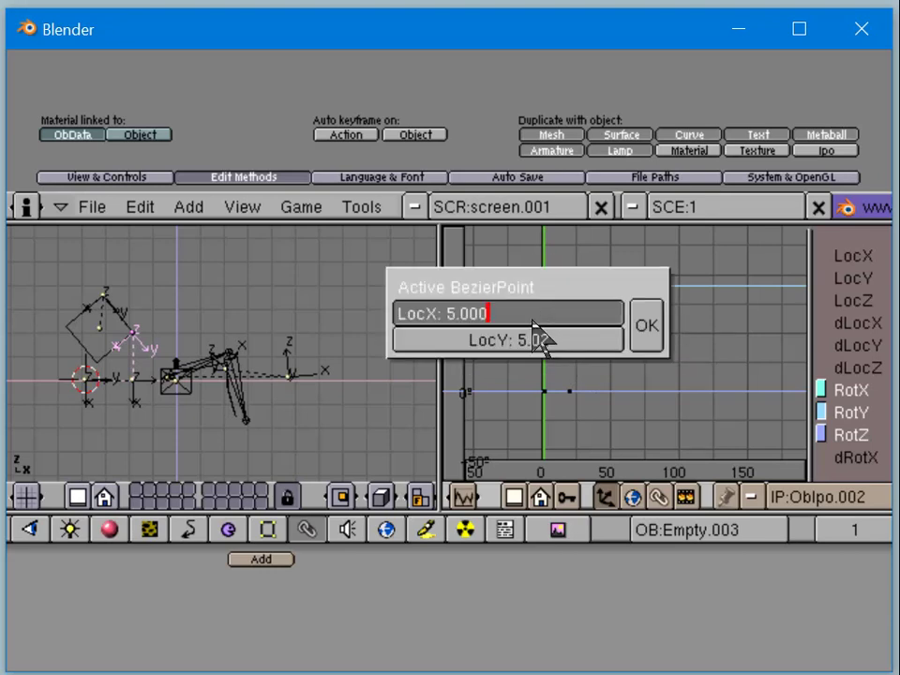
{"action": "key", "text": "Return"}
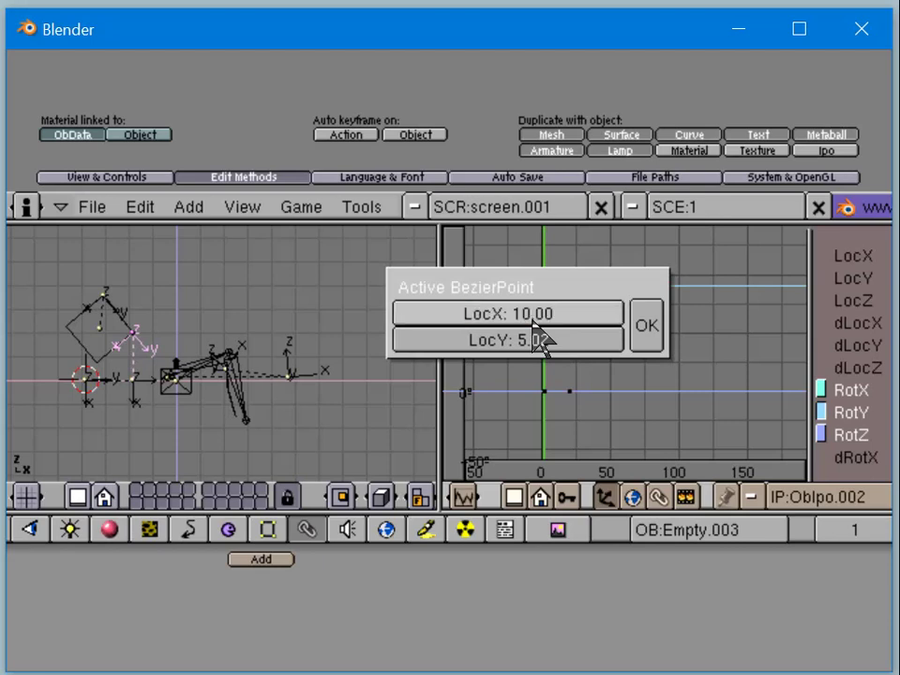
{"action": "left_click", "coordinate": [643, 330]}
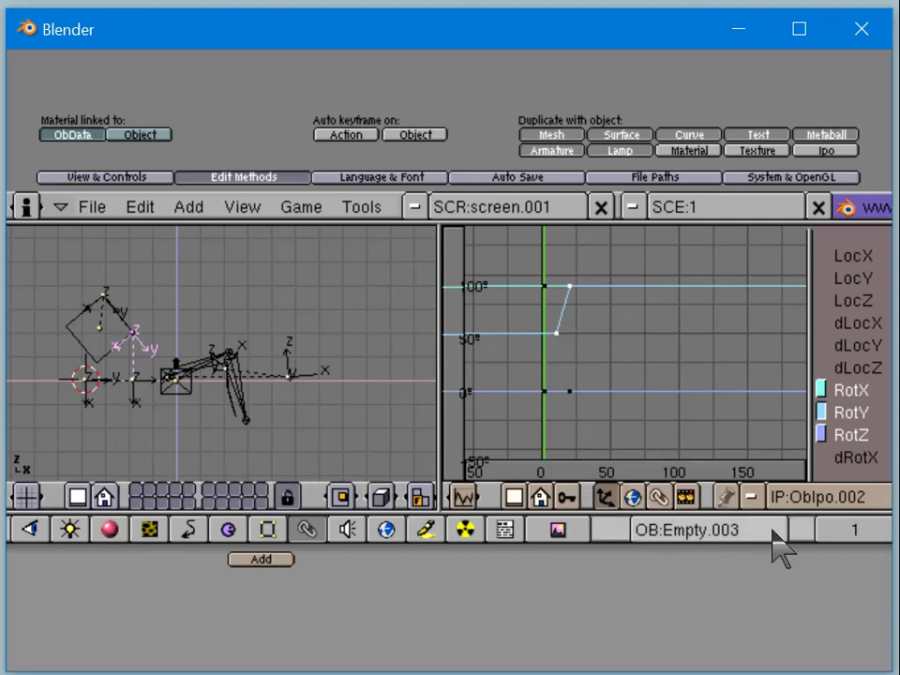
Step: Step forward through frames 2 to 5, then jump to frame 37
{"action": "left_click", "coordinate": [881, 537]}
{"action": "left_click", "coordinate": [881, 538]}
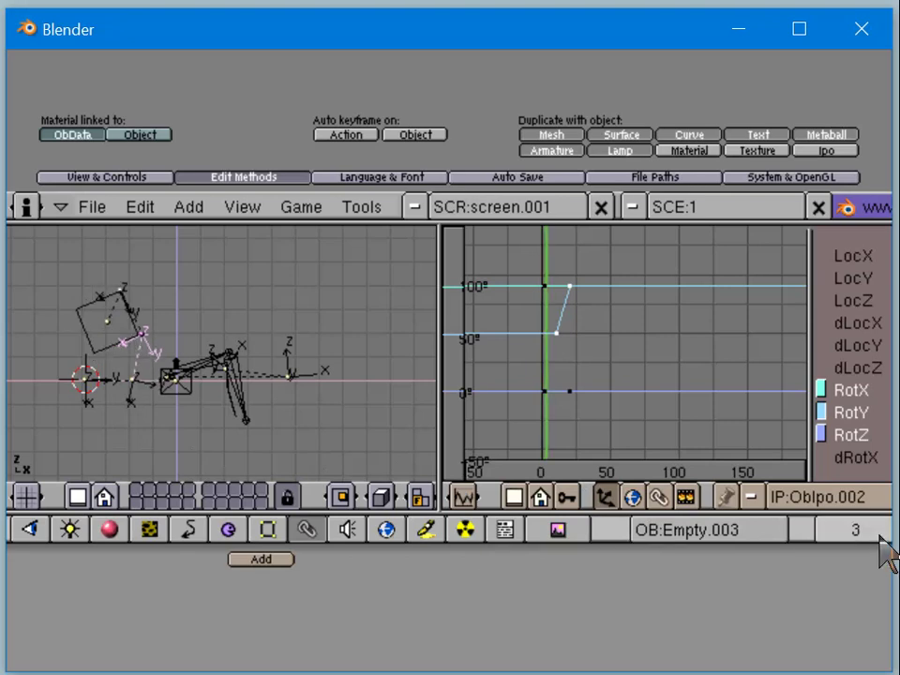
{"action": "left_click", "coordinate": [881, 538]}
{"action": "left_click", "coordinate": [881, 538]}
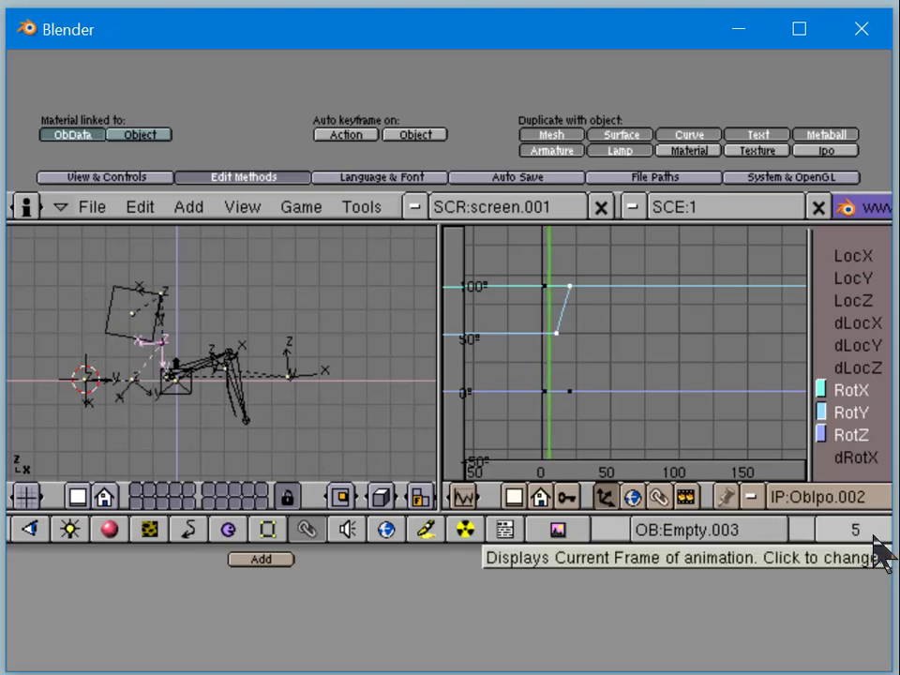
{"action": "type", "text": "37"}
{"action": "key", "text": "Return"}
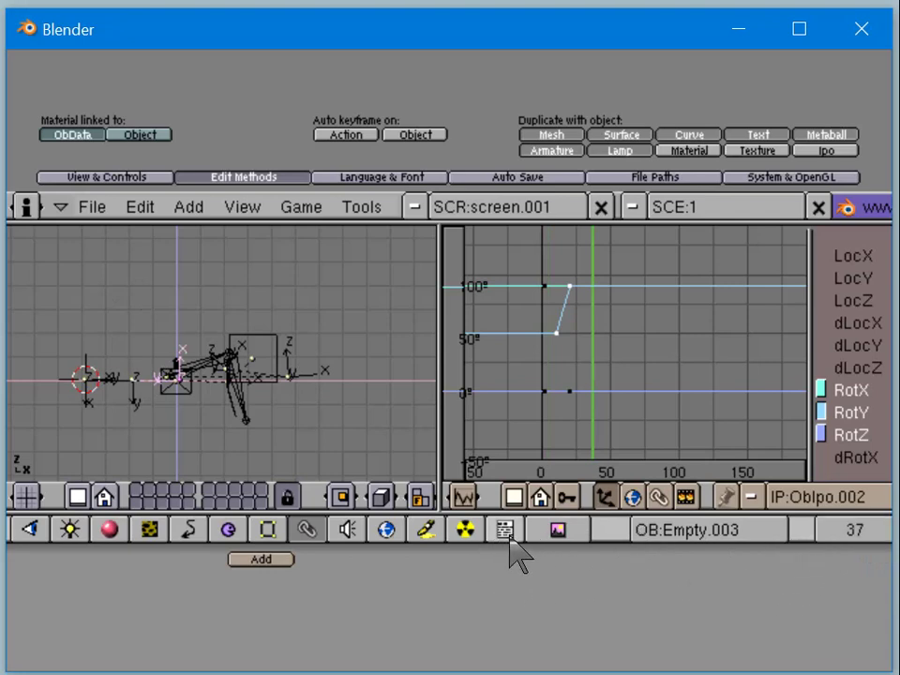
Step: Return to frame 1 and select the upper empty, Empty.003
{"action": "left_click", "coordinate": [824, 538]}
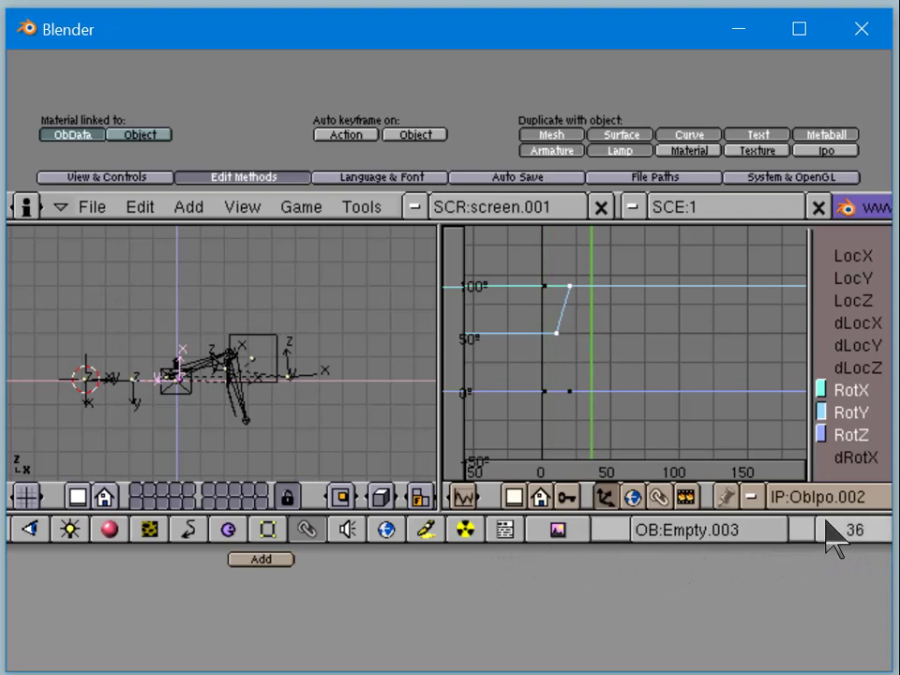
{"action": "left_click", "coordinate": [823, 538]}
{"action": "key", "text": "shift+Left"}
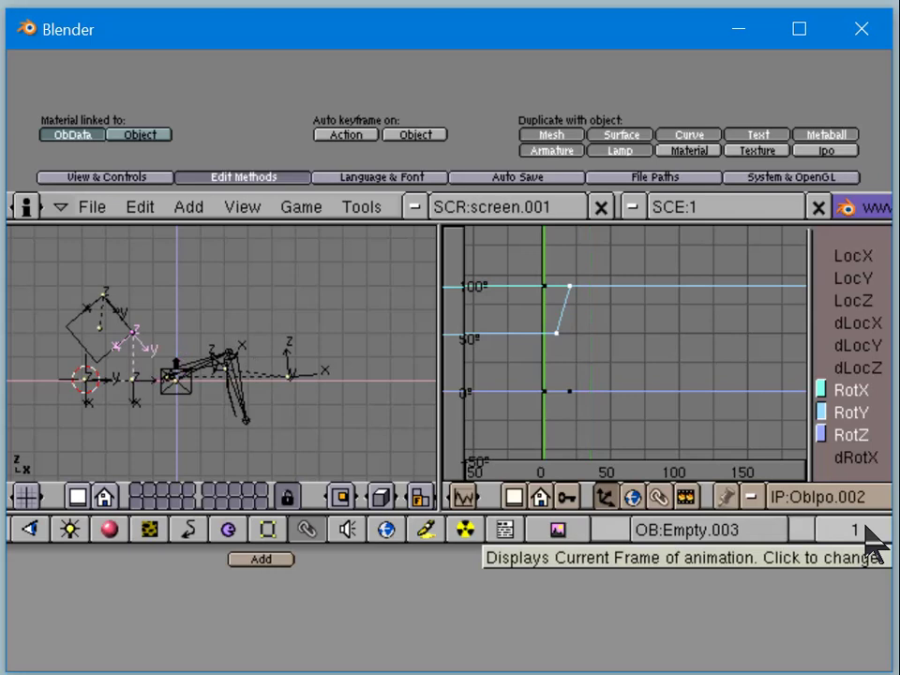
{"action": "right_click", "coordinate": [132, 393]}
{"action": "right_click", "coordinate": [141, 396]}
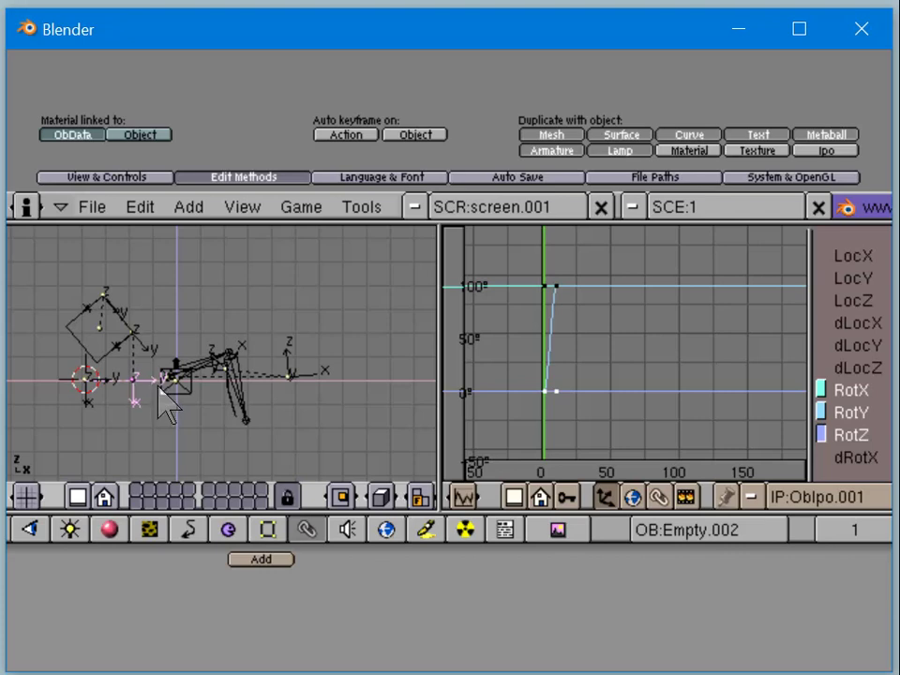
{"action": "right_click", "coordinate": [135, 335]}
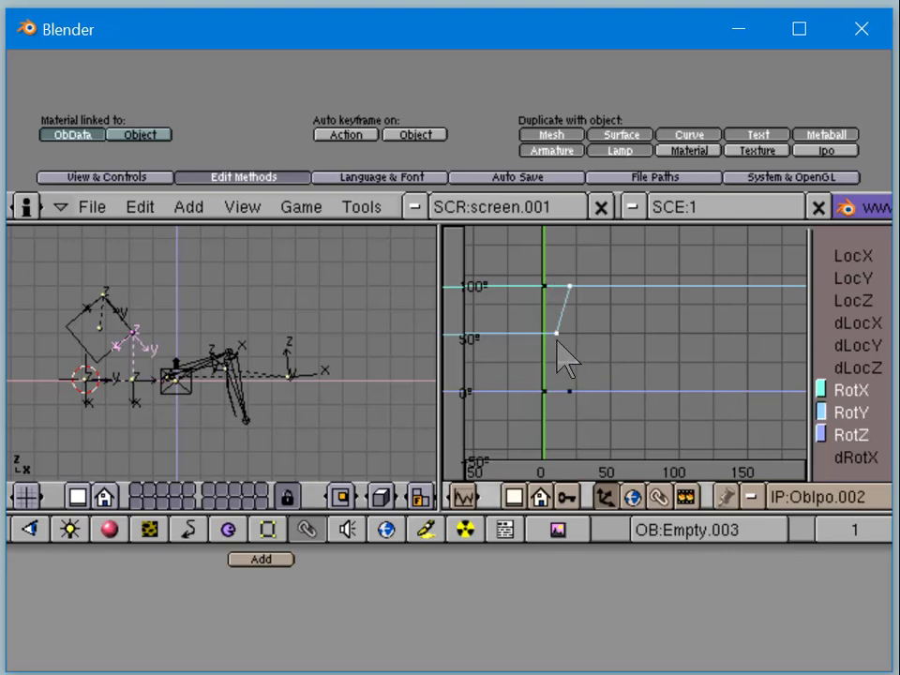
Step: Pull Empty.003's middle RotX key down toward 0°, then inspect Empty.002's and Empty.001's curves
{"action": "key", "text": "Tab"}
{"action": "key", "text": "g"}
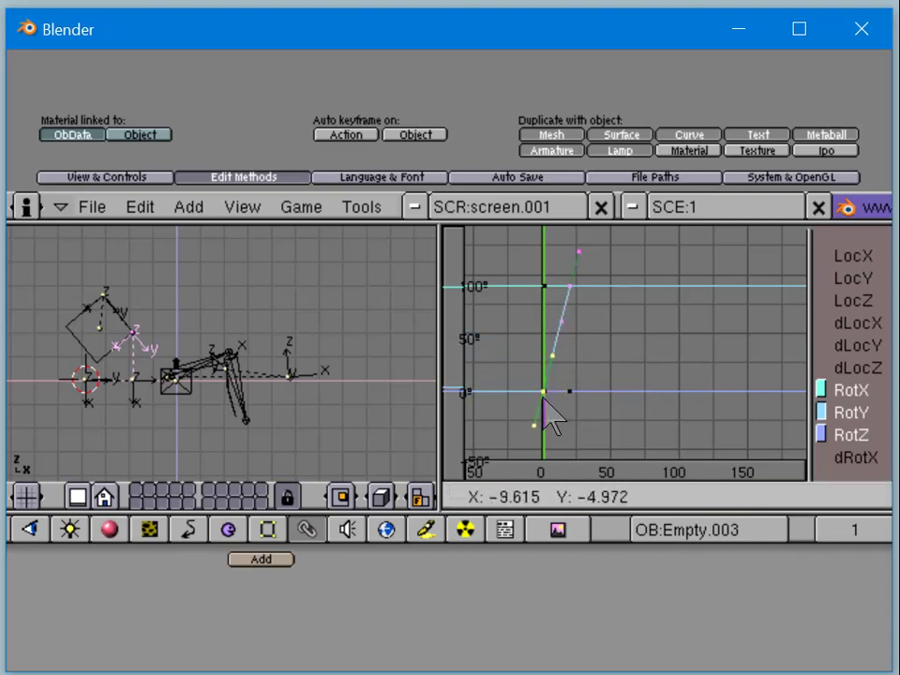
{"action": "key", "text": "Escape"}
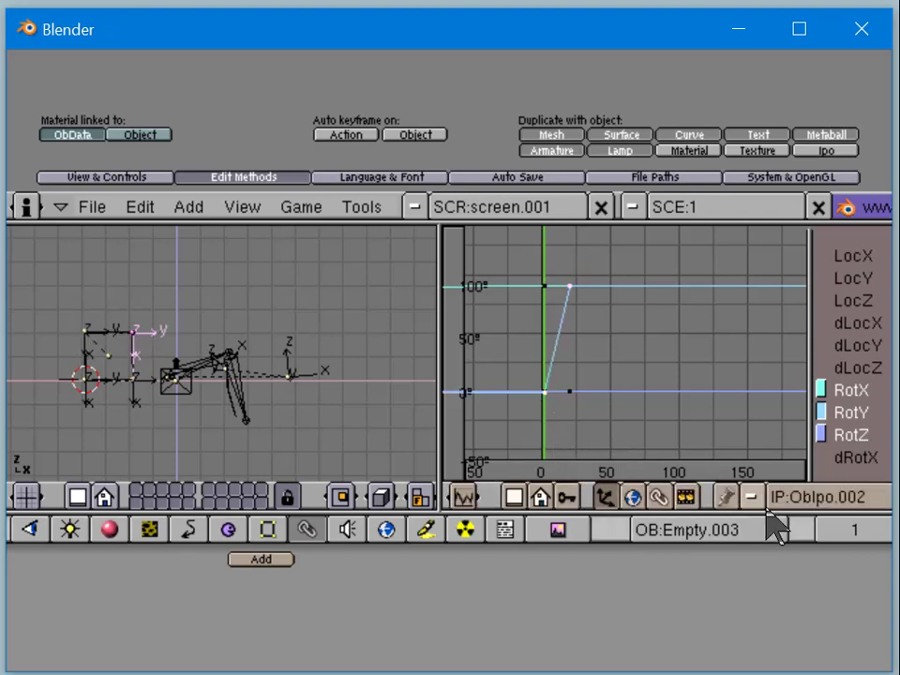
{"action": "middle_click_drag", "start_coordinate": [769, 501], "coordinate": [795, 506]}
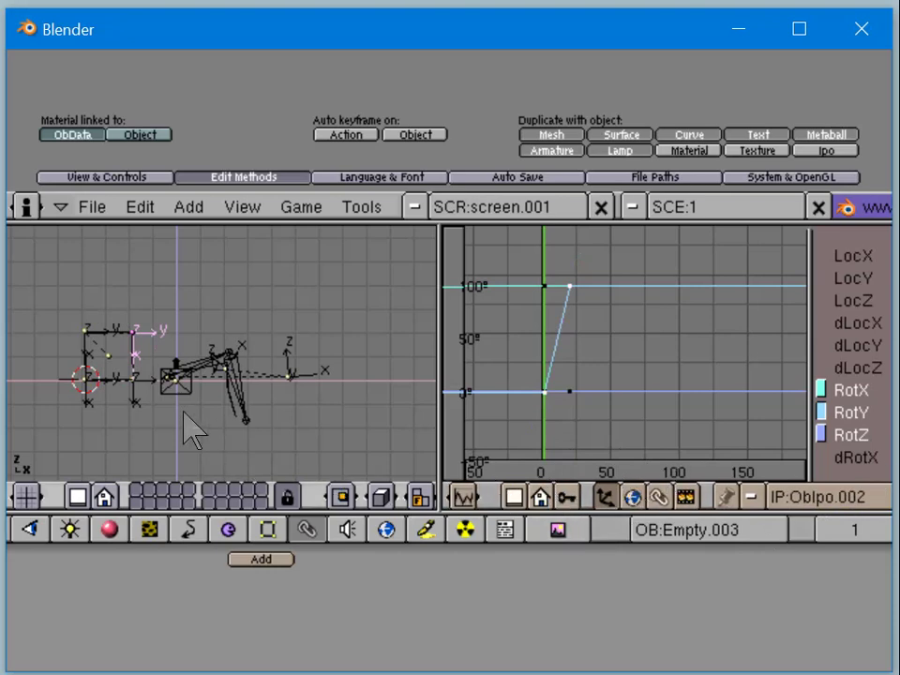
{"action": "right_click", "coordinate": [136, 412]}
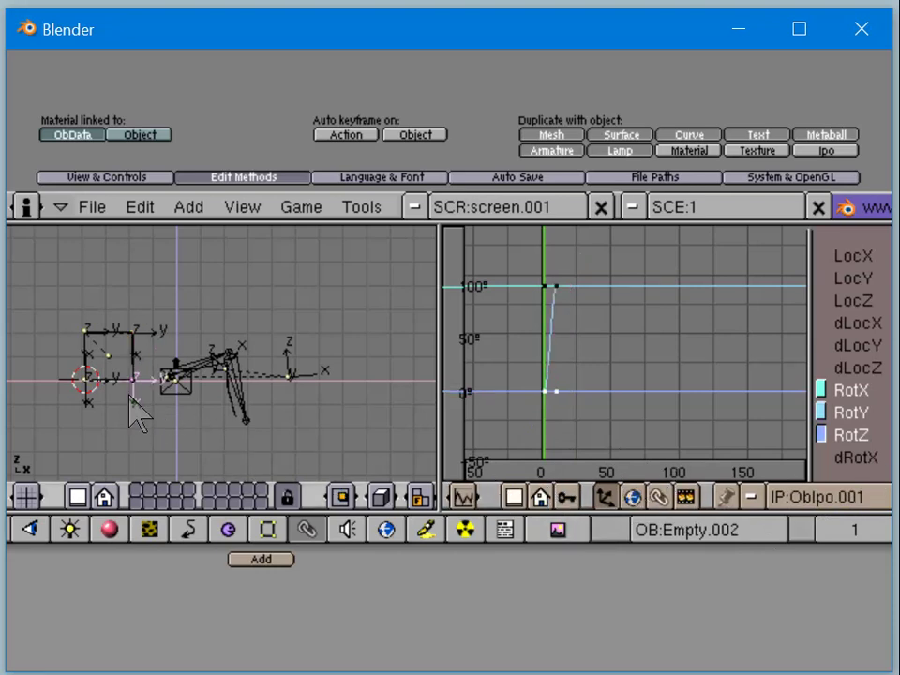
{"action": "right_click", "coordinate": [97, 413]}
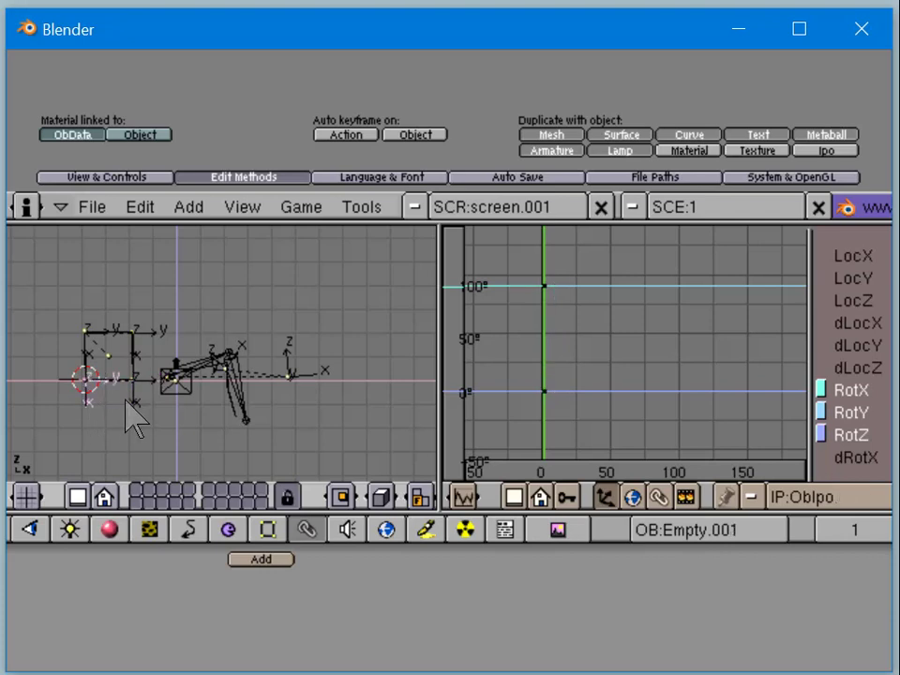
{"action": "right_click", "coordinate": [130, 417]}
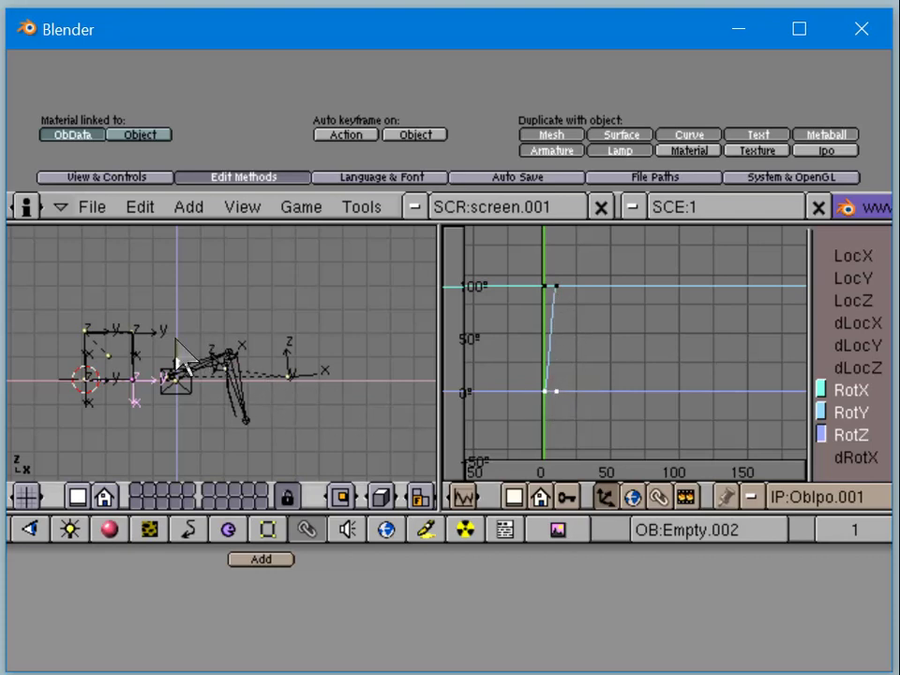
Step: Set Empty.003's low RotX key to LocX 10 in the Active BezierPoint panel
{"action": "right_click", "coordinate": [135, 336]}
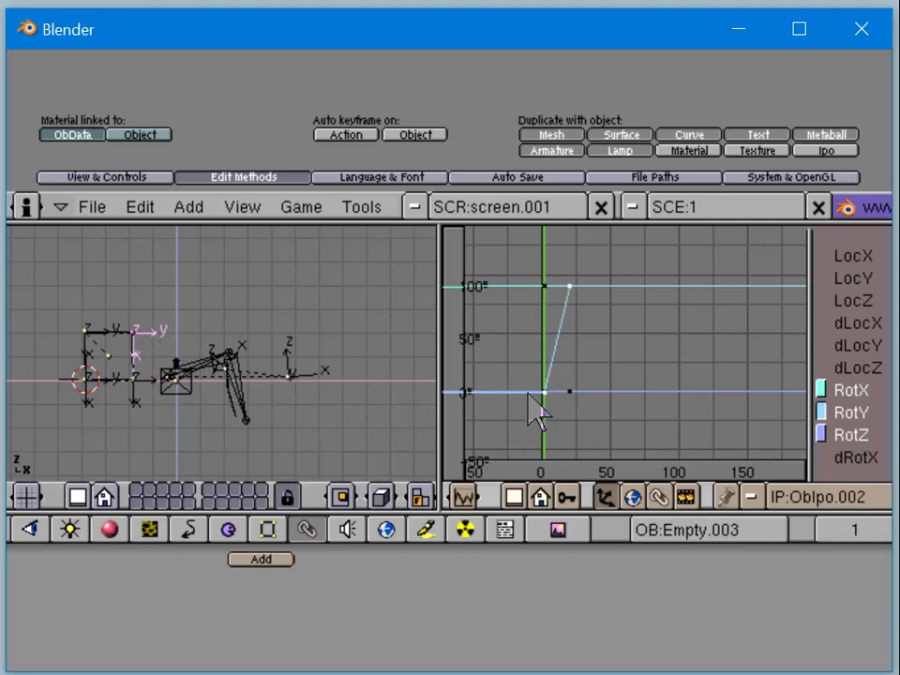
{"action": "key", "text": "Tab"}
{"action": "key", "text": "n"}
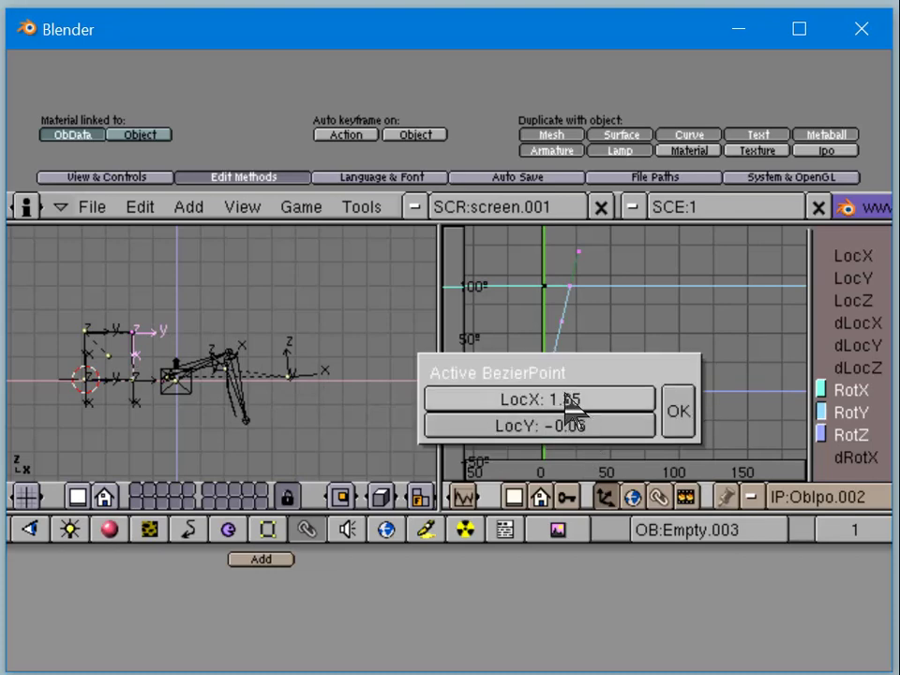
{"action": "left_click", "coordinate": [565, 400]}
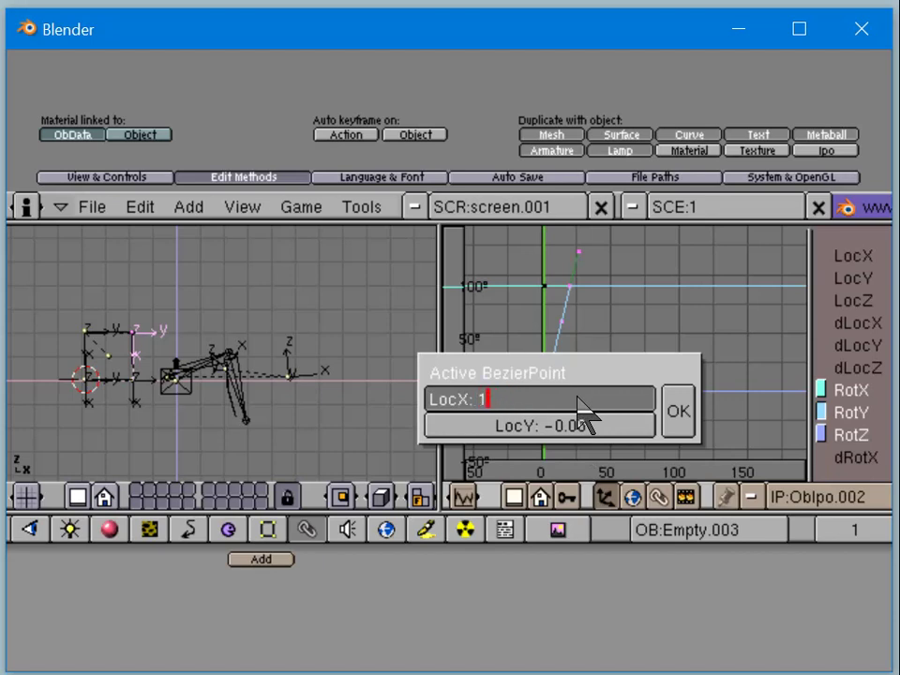
{"action": "key", "text": "Return"}
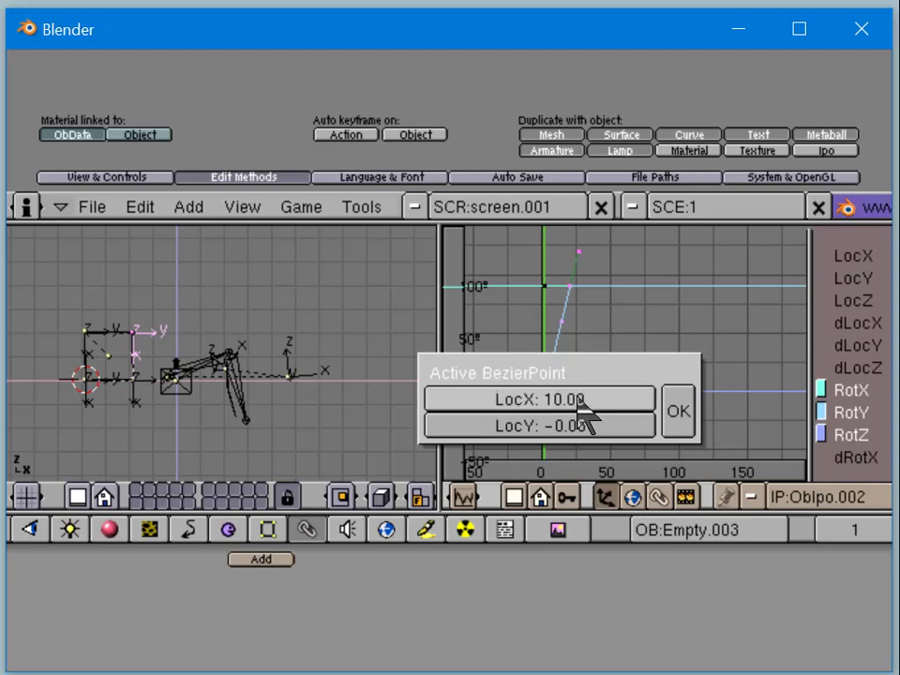
{"action": "left_click", "coordinate": [675, 412]}
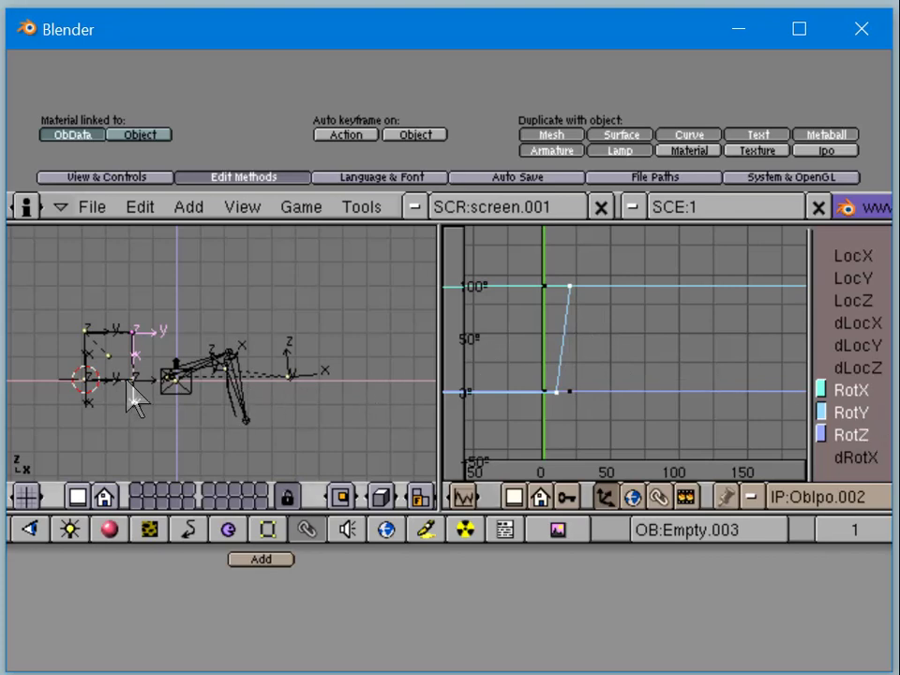
{"action": "left_click", "coordinate": [862, 530]}
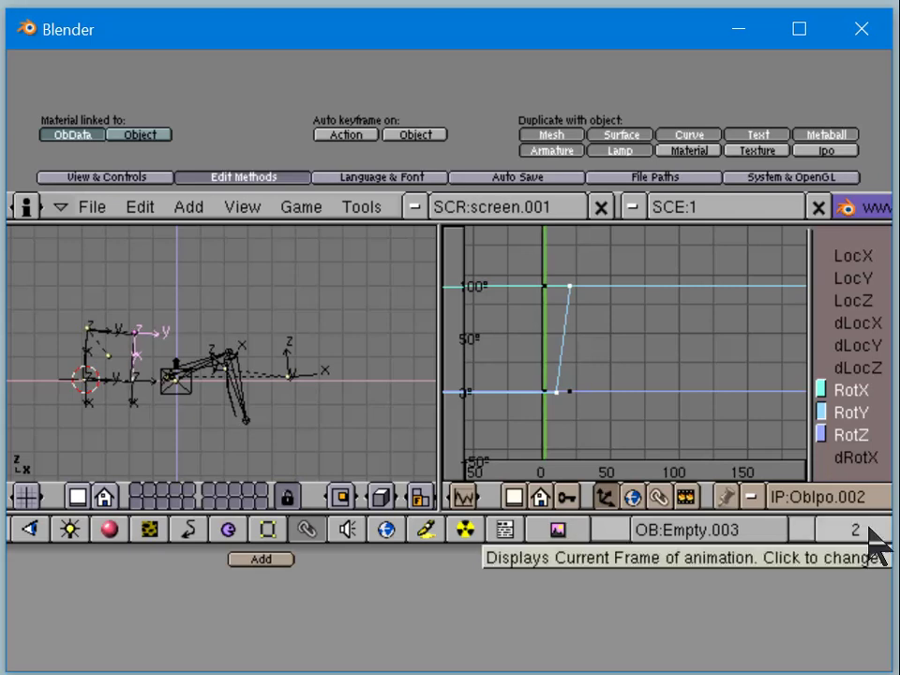
{"action": "left_click", "coordinate": [868, 530]}
{"action": "left_click", "coordinate": [868, 530]}
{"action": "left_click", "coordinate": [868, 531]}
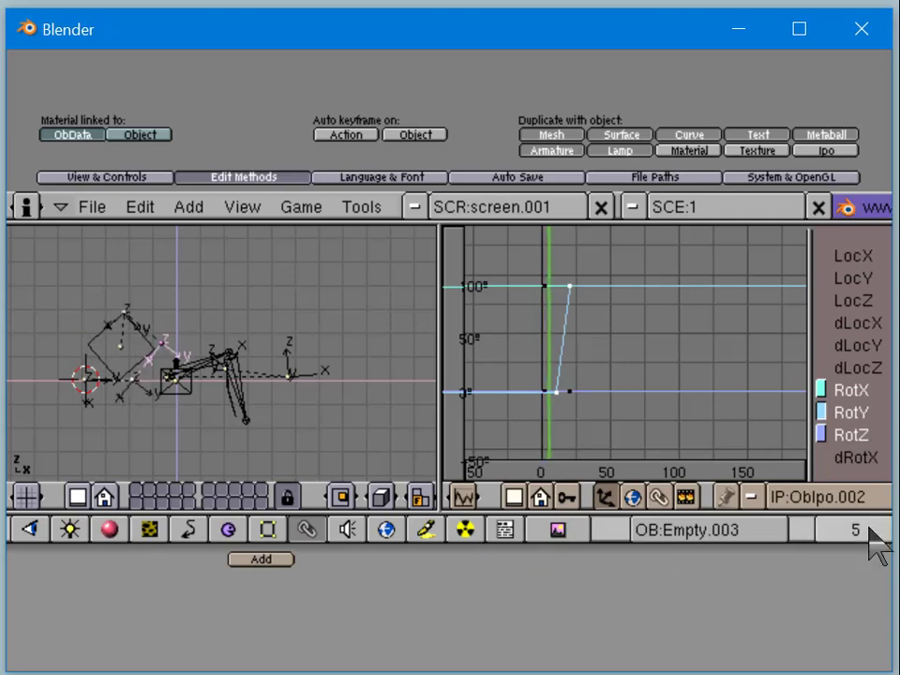
{"action": "left_click", "coordinate": [867, 531]}
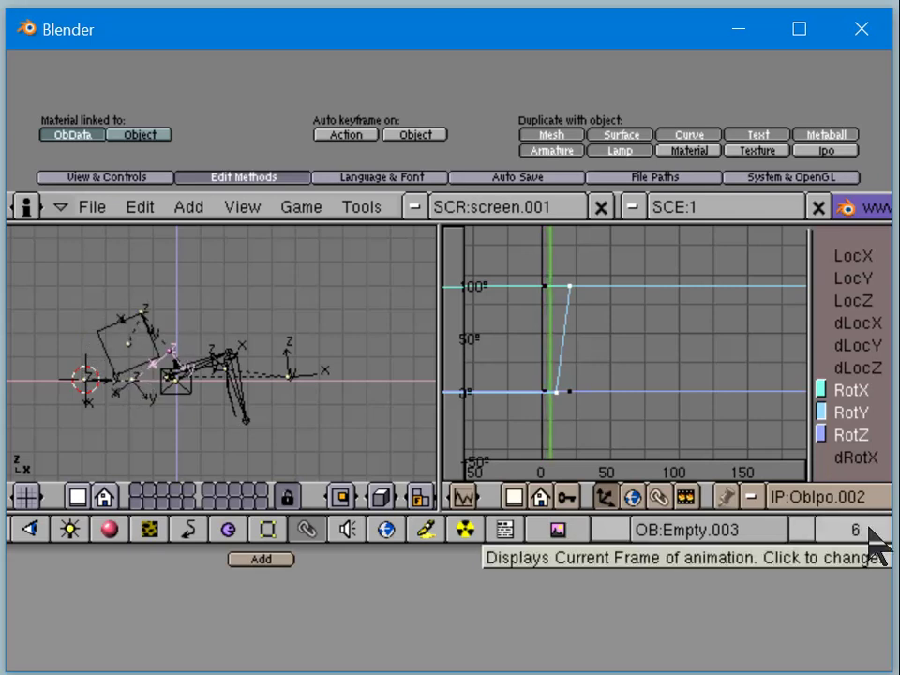
{"action": "key", "text": "shift+Left"}
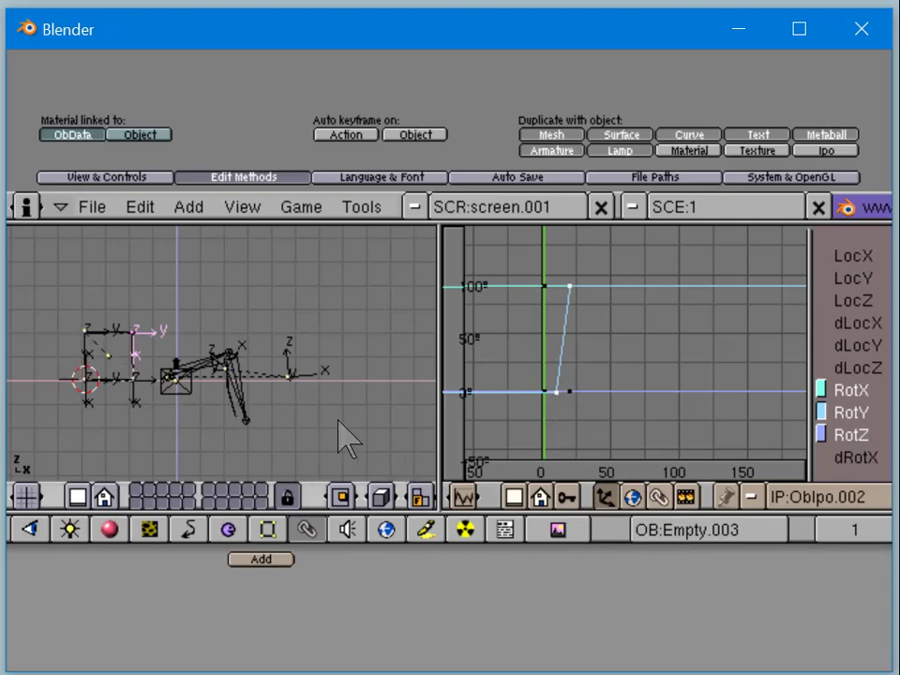
Step: Move Empty.004's first rotation keyframe from frame 0 to frame 20 (LocX 20), then exit curve editing
{"action": "right_click", "coordinate": [101, 342]}
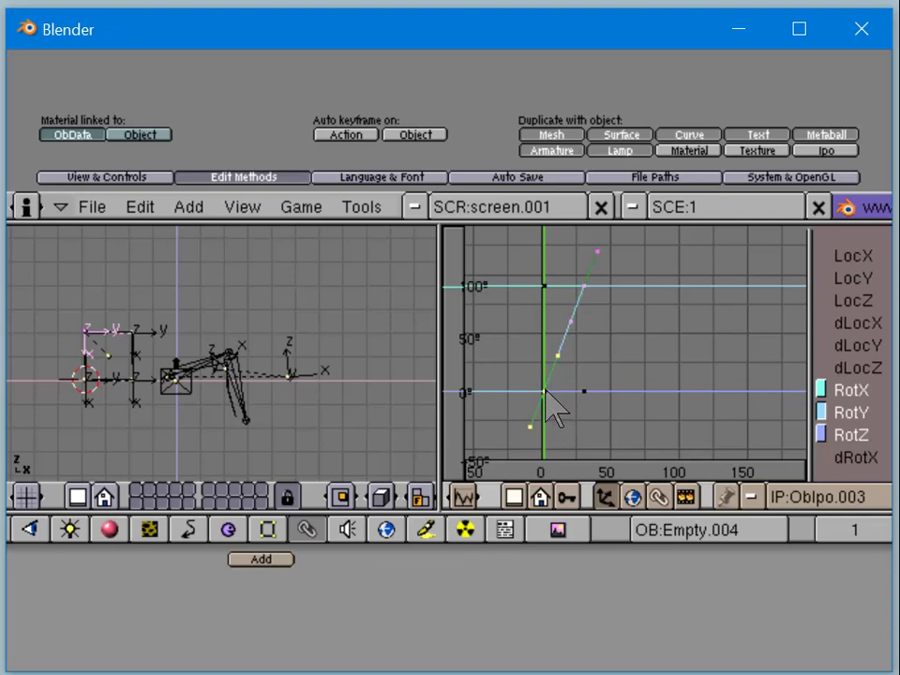
{"action": "right_click", "coordinate": [545, 390]}
{"action": "key", "text": "n"}
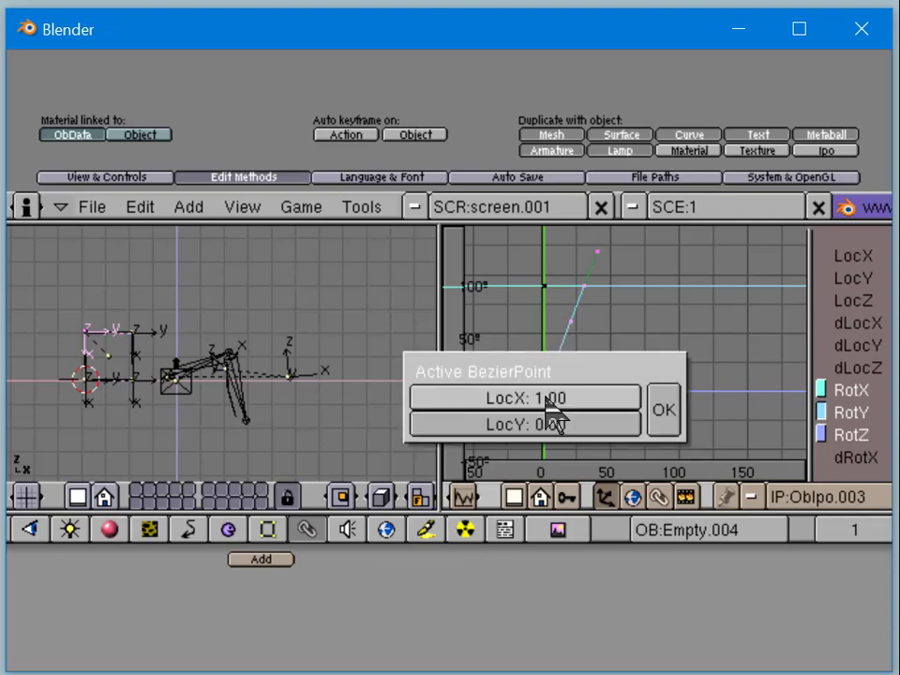
{"action": "left_click", "coordinate": [544, 397]}
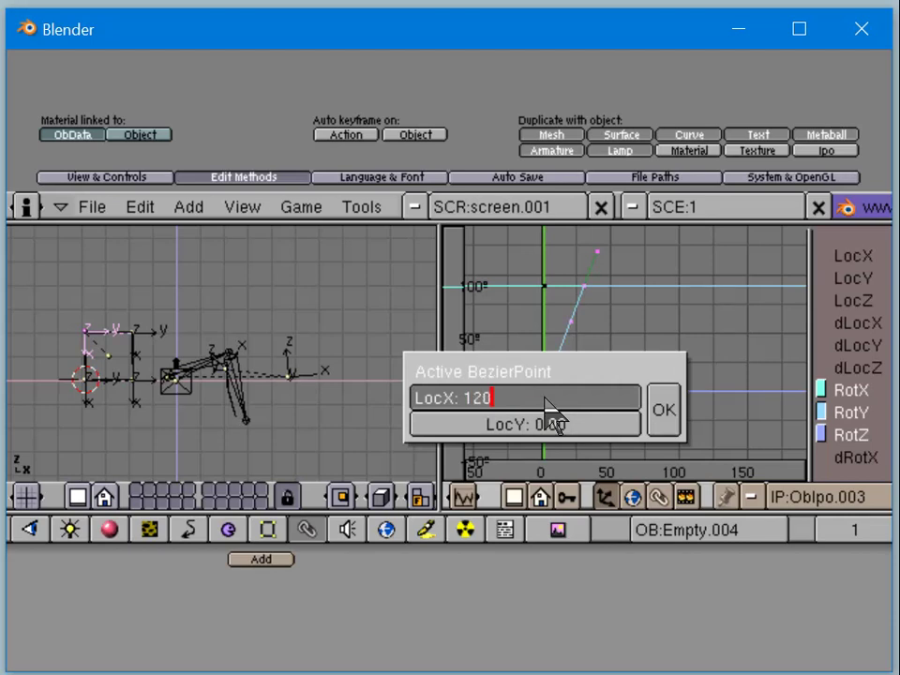
{"action": "key", "text": "Return"}
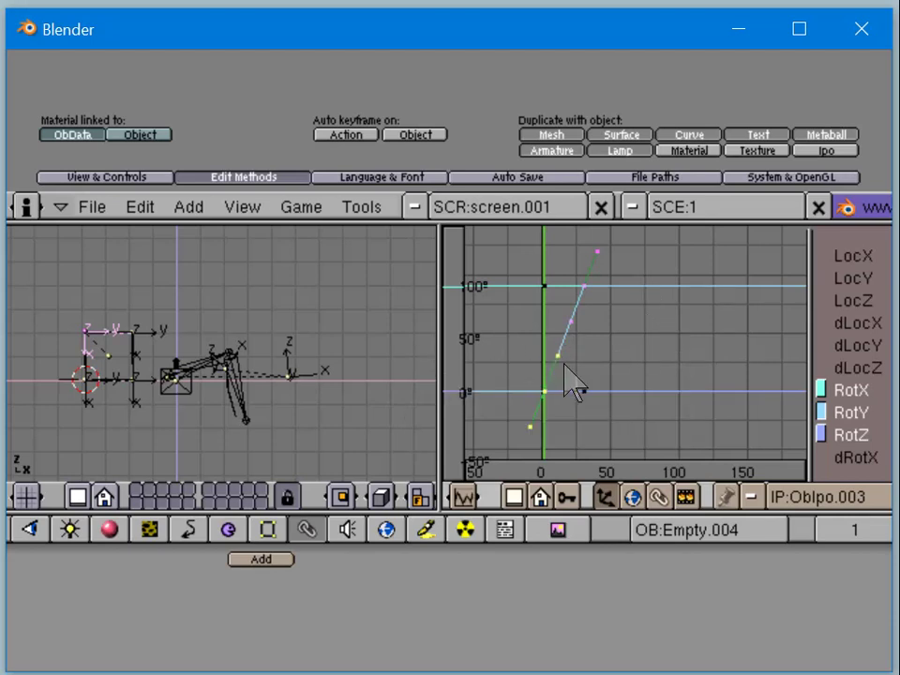
{"action": "key", "text": "n"}
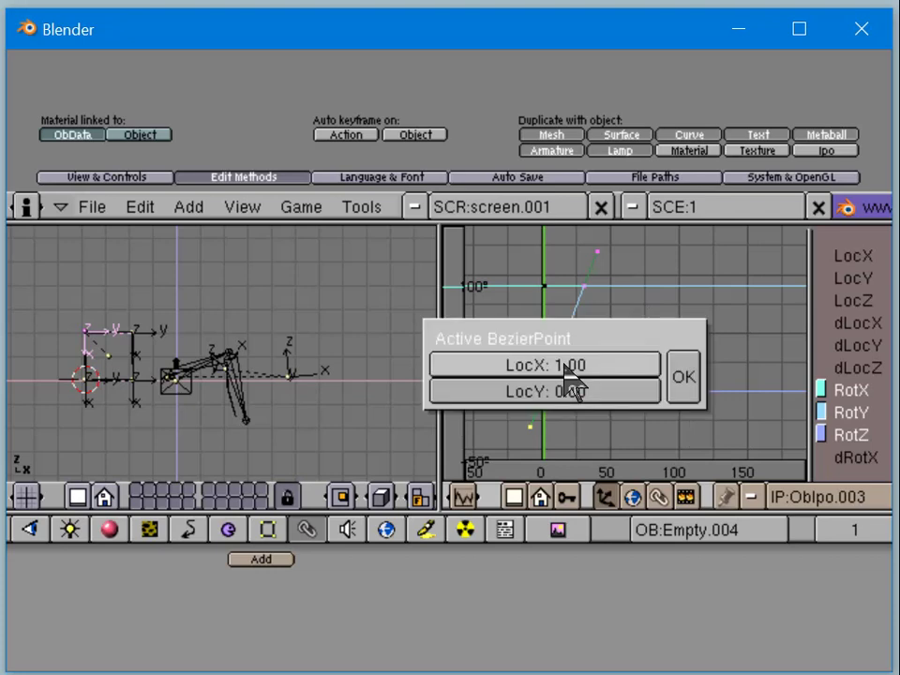
{"action": "left_click", "coordinate": [566, 366]}
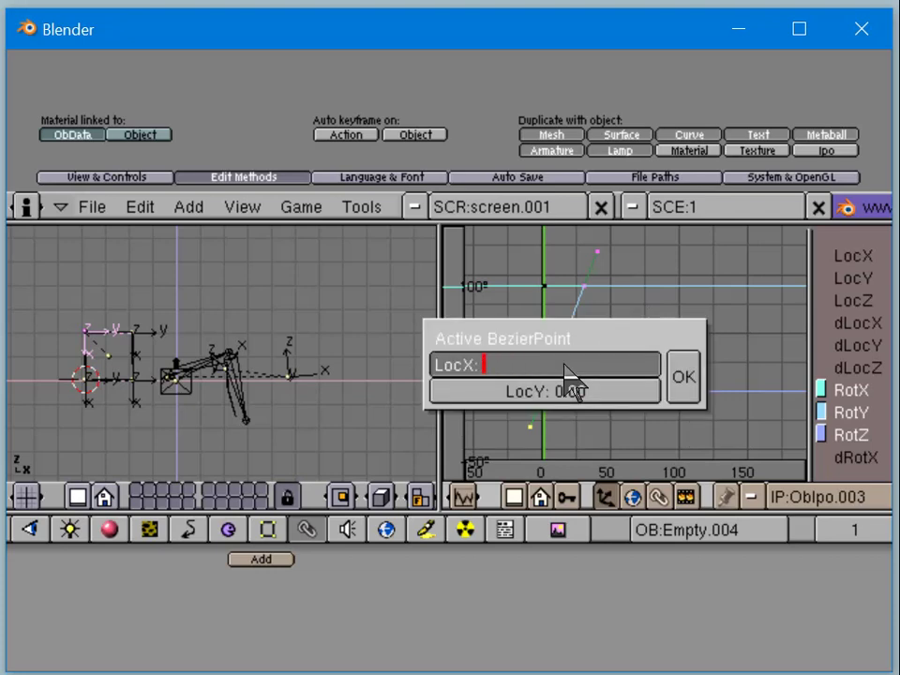
{"action": "key", "text": "Return"}
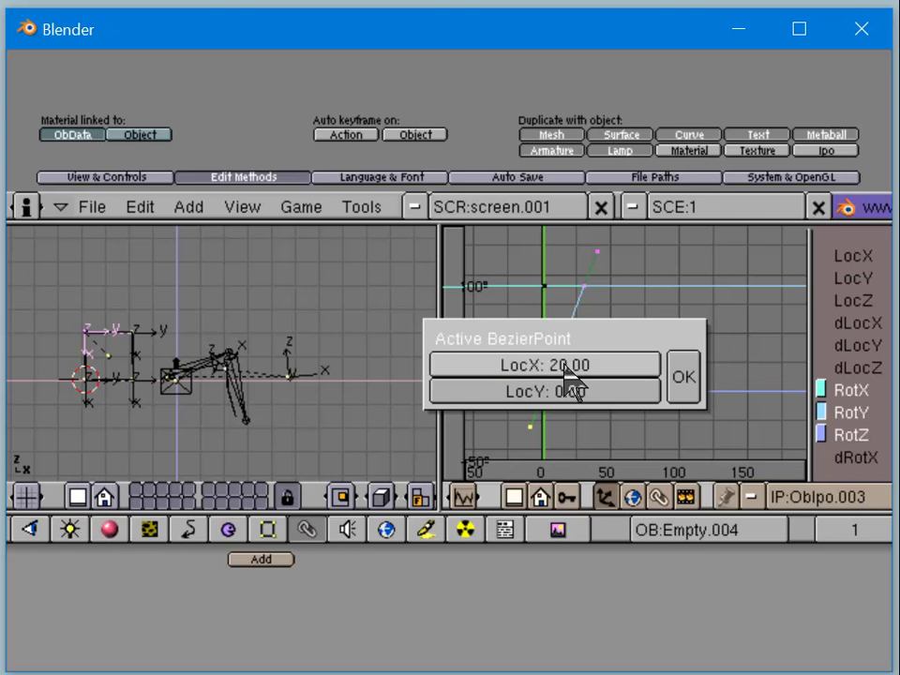
{"action": "left_click", "coordinate": [684, 375]}
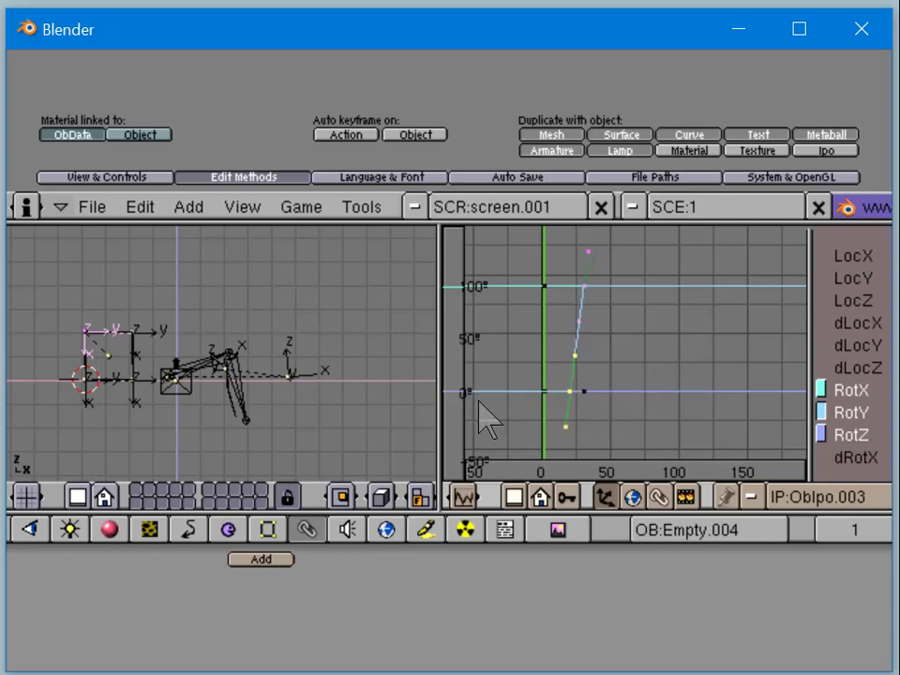
{"action": "key", "text": "Tab"}
Step: Step the animation forward frame by frame to about frame 26, watching the chained square swing
{"action": "left_click", "coordinate": [883, 532]}
{"action": "left_click", "coordinate": [884, 532]}
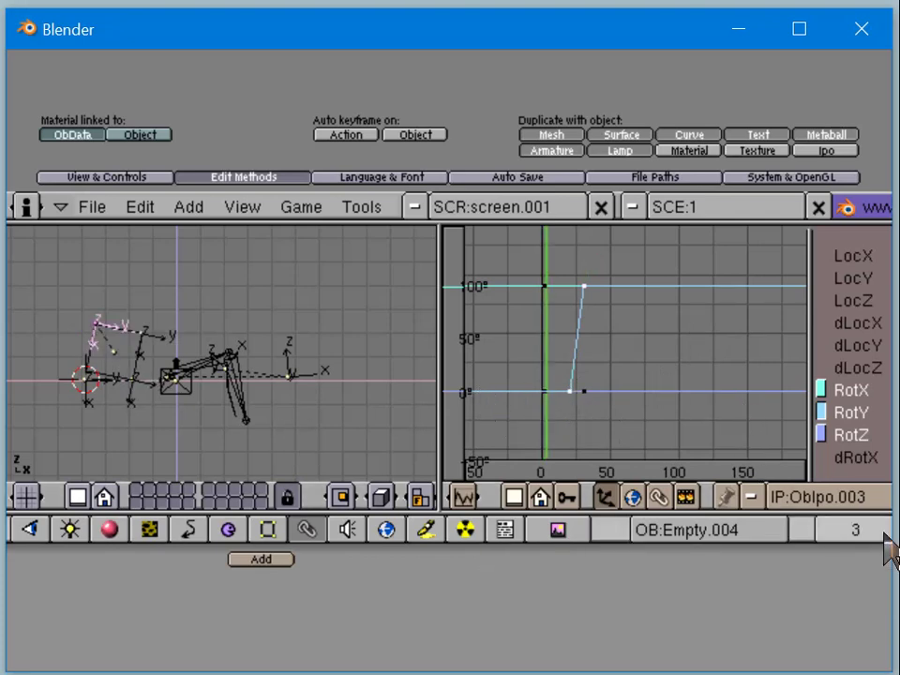
{"action": "left_click", "coordinate": [884, 532]}
{"action": "left_click", "coordinate": [883, 532]}
{"action": "left_click", "coordinate": [884, 532]}
{"action": "left_click", "coordinate": [883, 532]}
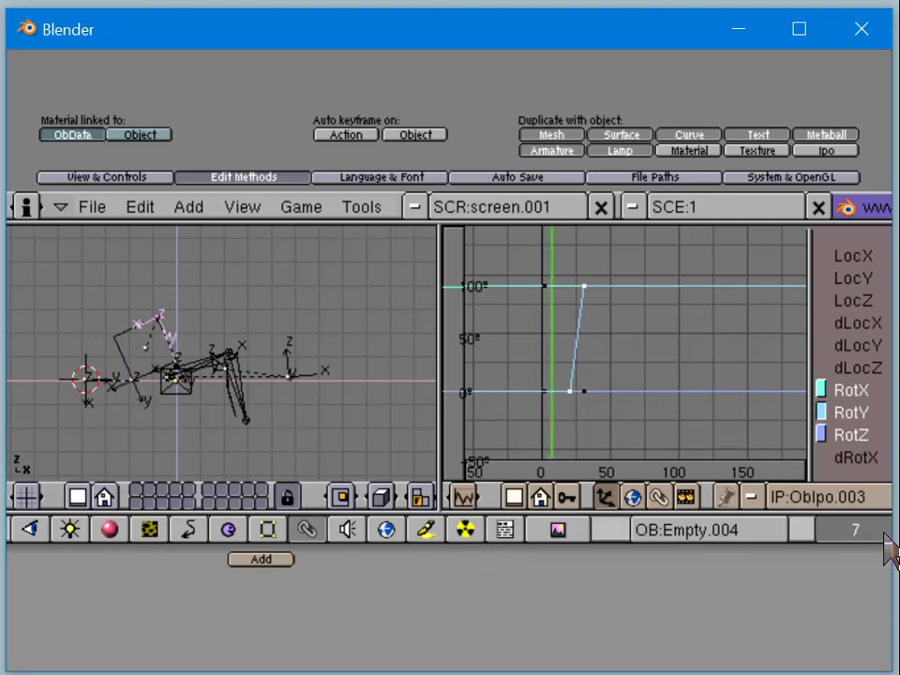
{"action": "left_click", "coordinate": [883, 532]}
{"action": "left_click", "coordinate": [883, 533]}
{"action": "left_click", "coordinate": [884, 532]}
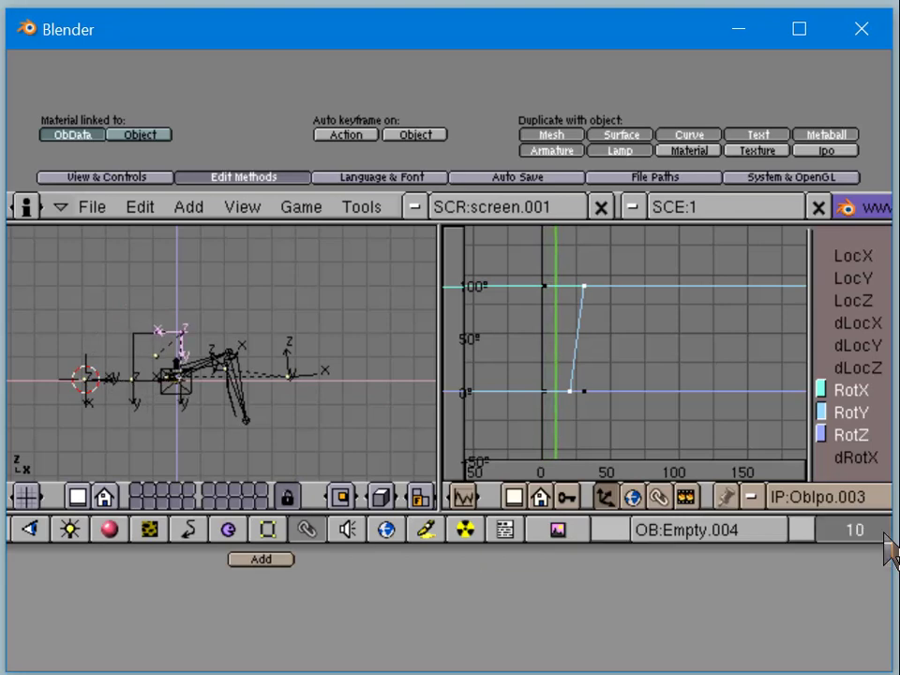
{"action": "left_click", "coordinate": [884, 532]}
{"action": "left_click", "coordinate": [884, 532]}
{"action": "left_click", "coordinate": [882, 533]}
{"action": "left_click", "coordinate": [883, 533]}
{"action": "left_click", "coordinate": [884, 532]}
{"action": "left_click", "coordinate": [883, 532]}
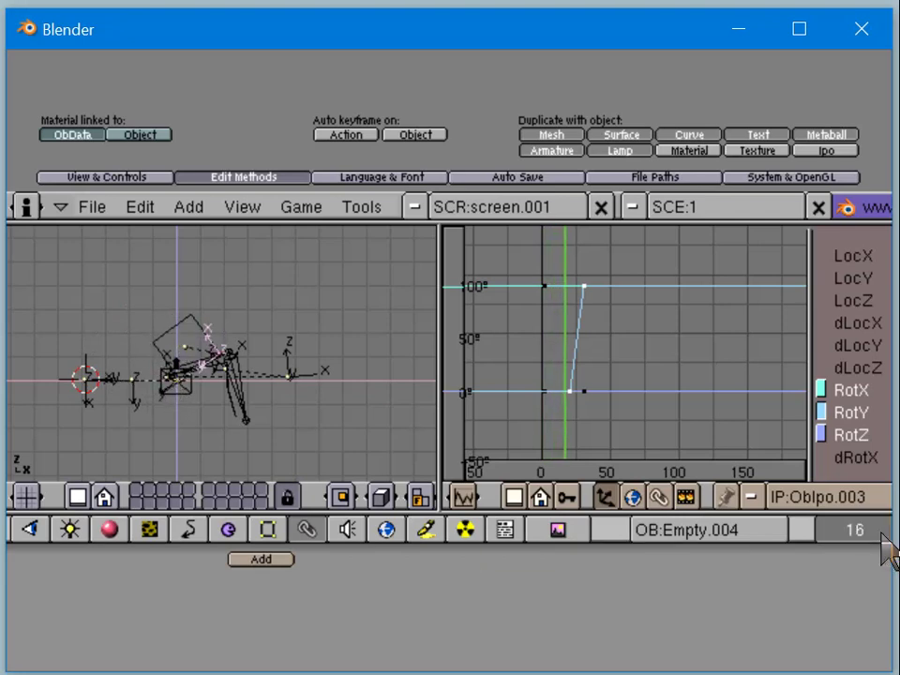
{"action": "left_click", "coordinate": [884, 532]}
{"action": "left_click", "coordinate": [884, 532]}
{"action": "left_click", "coordinate": [884, 533]}
{"action": "left_click", "coordinate": [883, 532]}
{"action": "left_click", "coordinate": [883, 532]}
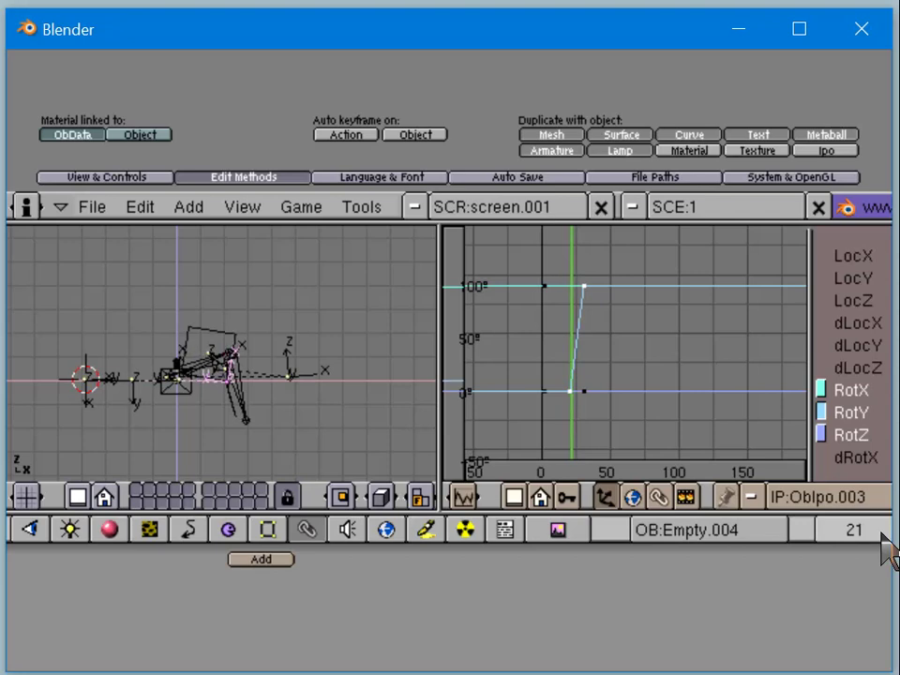
{"action": "left_click", "coordinate": [883, 532]}
{"action": "left_click", "coordinate": [883, 532]}
{"action": "left_click", "coordinate": [884, 532]}
{"action": "left_click", "coordinate": [884, 532]}
{"action": "left_click", "coordinate": [884, 533]}
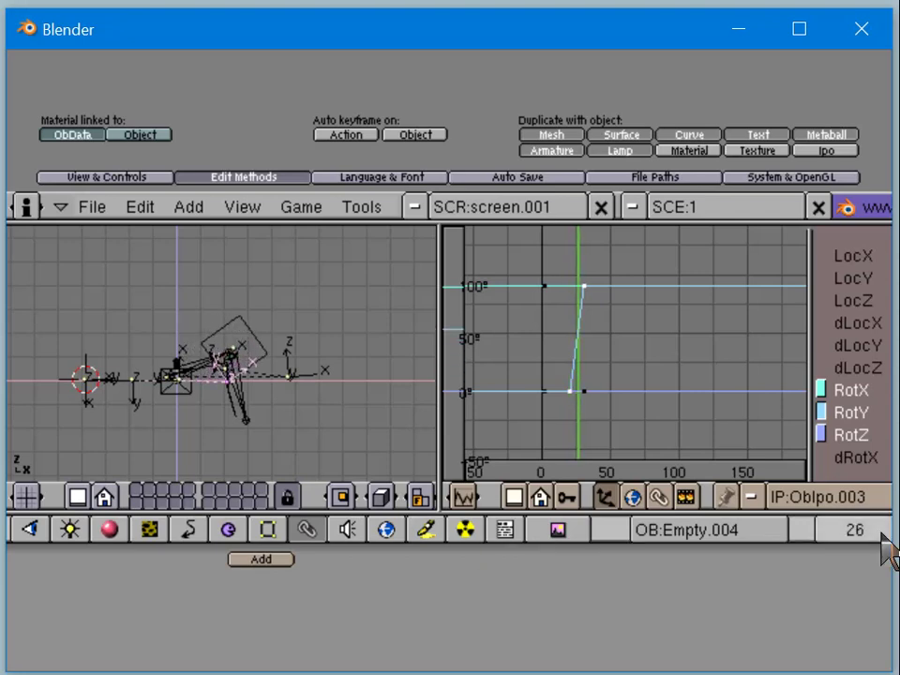
{"action": "left_click", "coordinate": [883, 532]}
{"action": "left_click", "coordinate": [884, 533]}
{"action": "left_click", "coordinate": [883, 532]}
{"action": "left_click", "coordinate": [883, 532]}
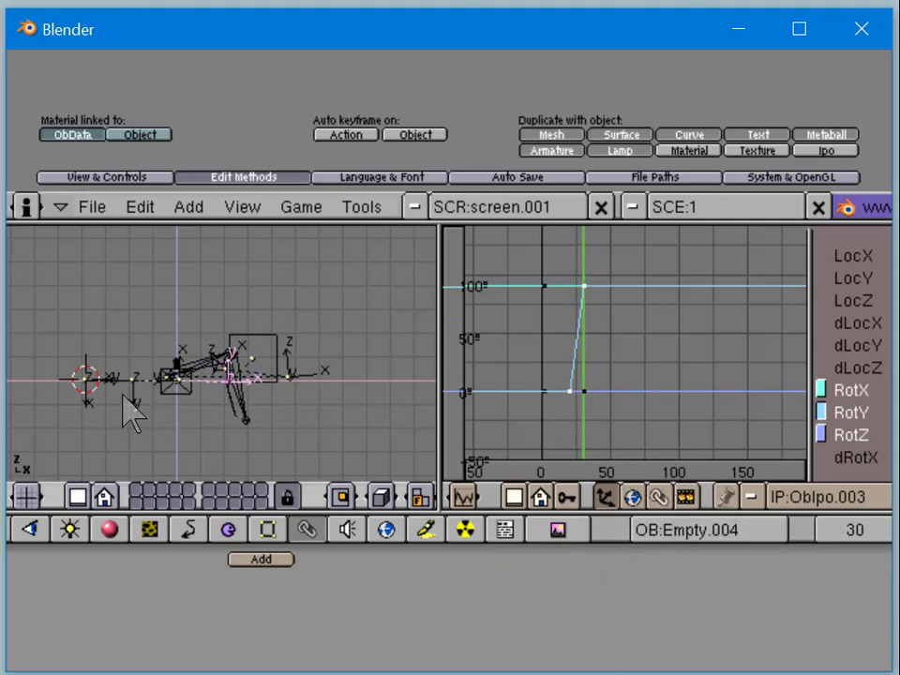
Step: Select Empty.001 and set the current frame to 30
{"action": "right_click", "coordinate": [80, 404]}
{"action": "key", "text": "shift+d"}
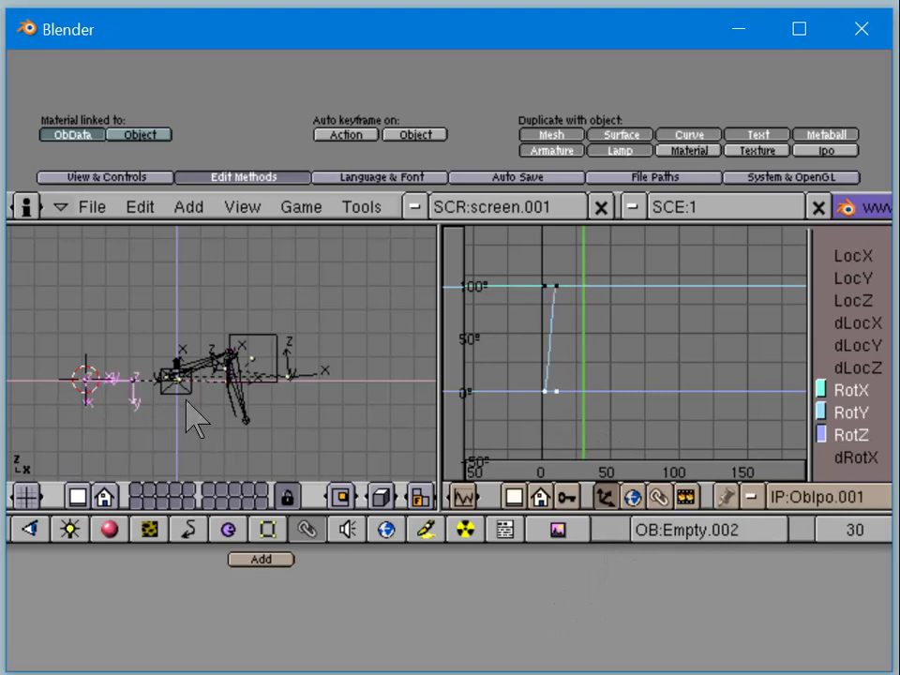
{"action": "key", "text": "Escape"}
{"action": "right_click", "coordinate": [94, 409]}
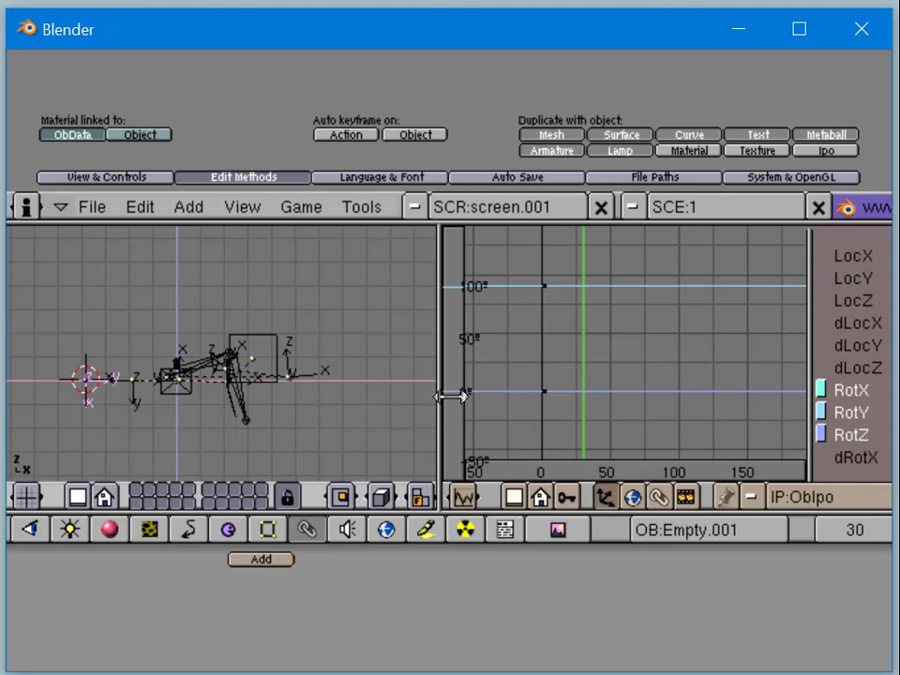
{"action": "left_click", "coordinate": [575, 413]}
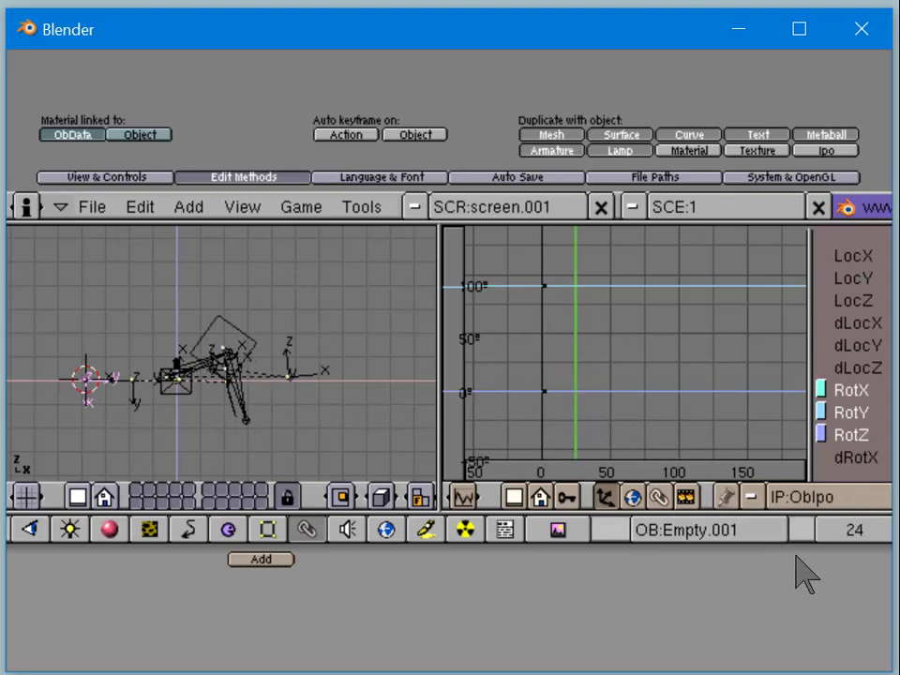
{"action": "left_click", "coordinate": [845, 530]}
{"action": "key", "text": "BackSpace"}
{"action": "key", "text": "BackSpace"}
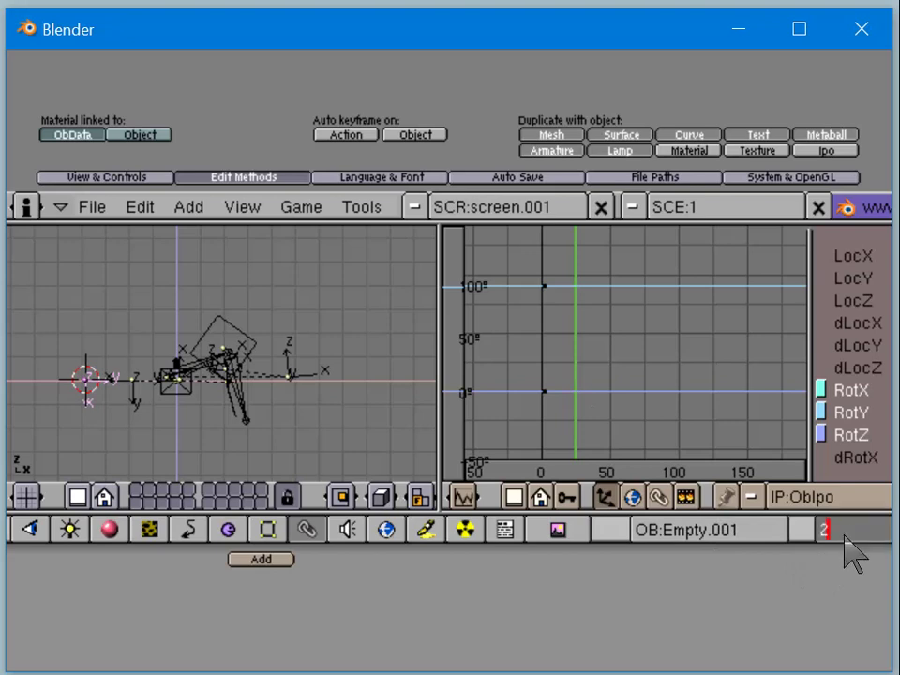
{"action": "type", "text": "30"}
{"action": "key", "text": "Return"}
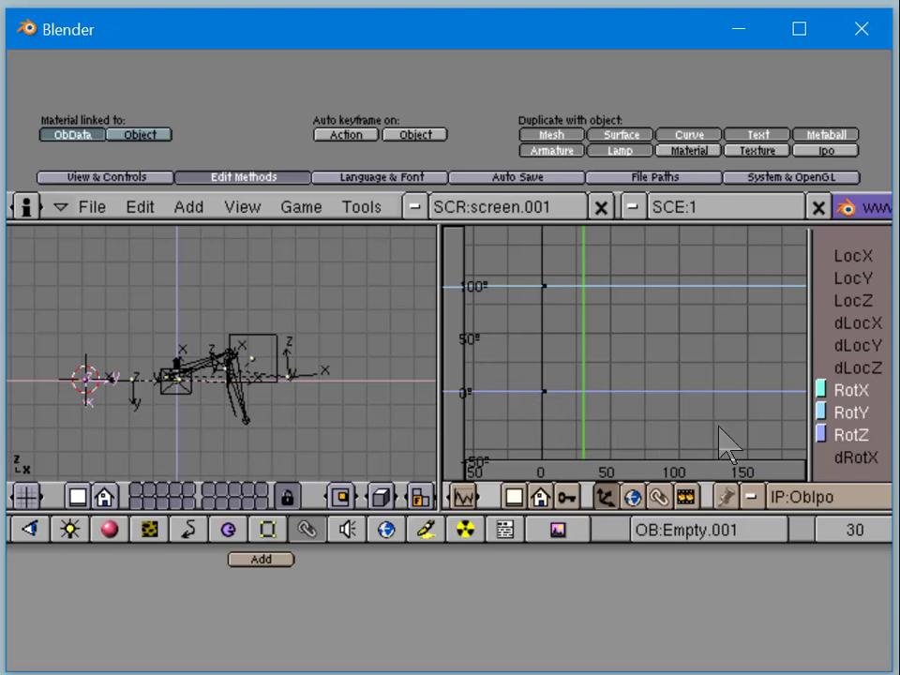
Step: Insert Current frame keys at frame 30 on Empty.001's 100° and 0° rotation curves
{"action": "left_click", "coordinate": [824, 414]}
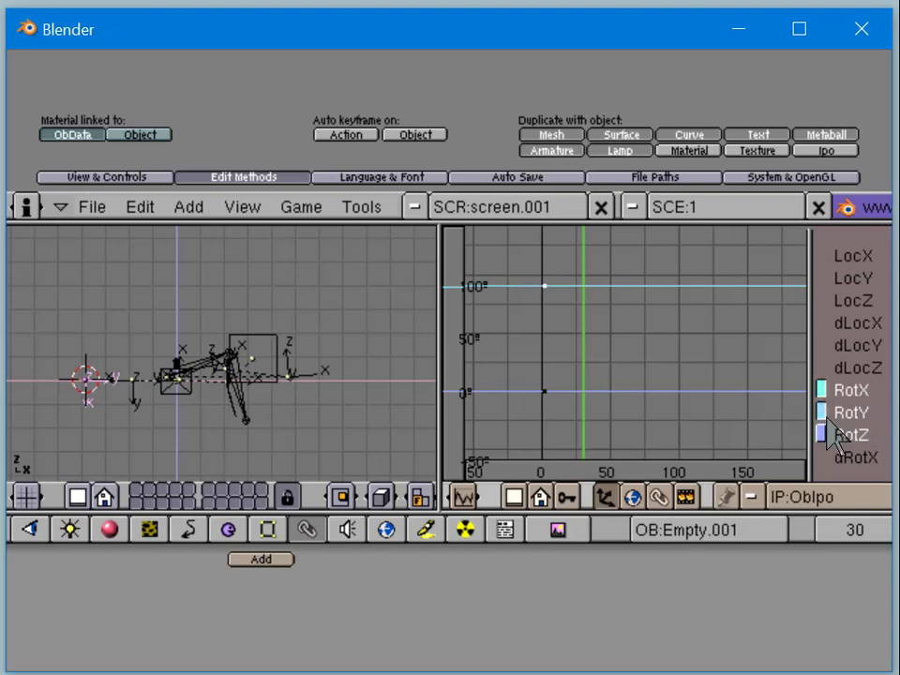
{"action": "left_click", "coordinate": [838, 435], "text": "shift"}
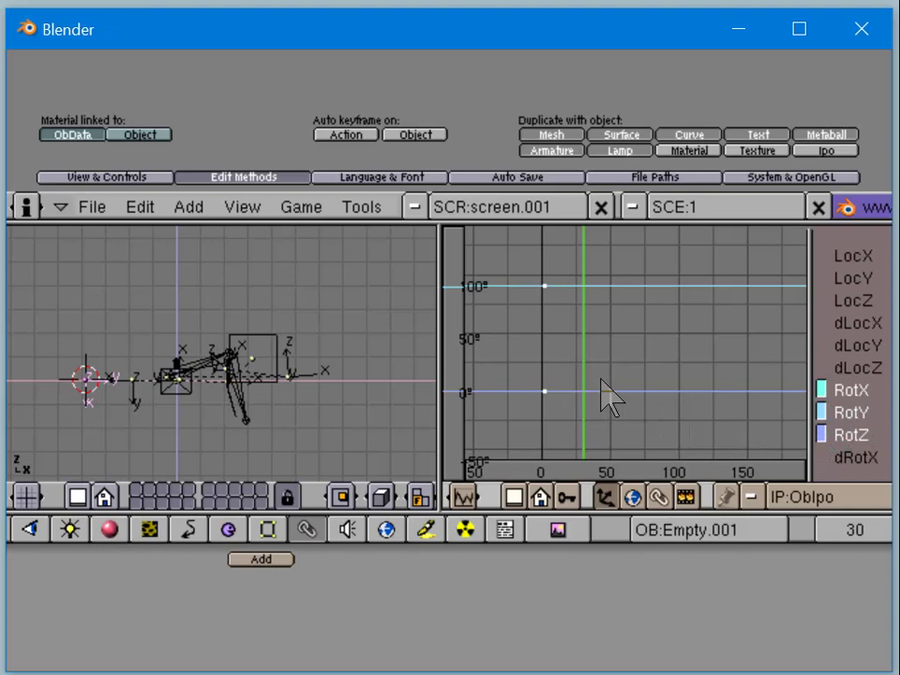
{"action": "key", "text": "i"}
{"action": "key", "text": "i"}
{"action": "left_click", "coordinate": [584, 341]}
Step: Select Empty.002 and pick its rotation curve's lower keyframe at 0°
{"action": "right_click", "coordinate": [127, 397]}
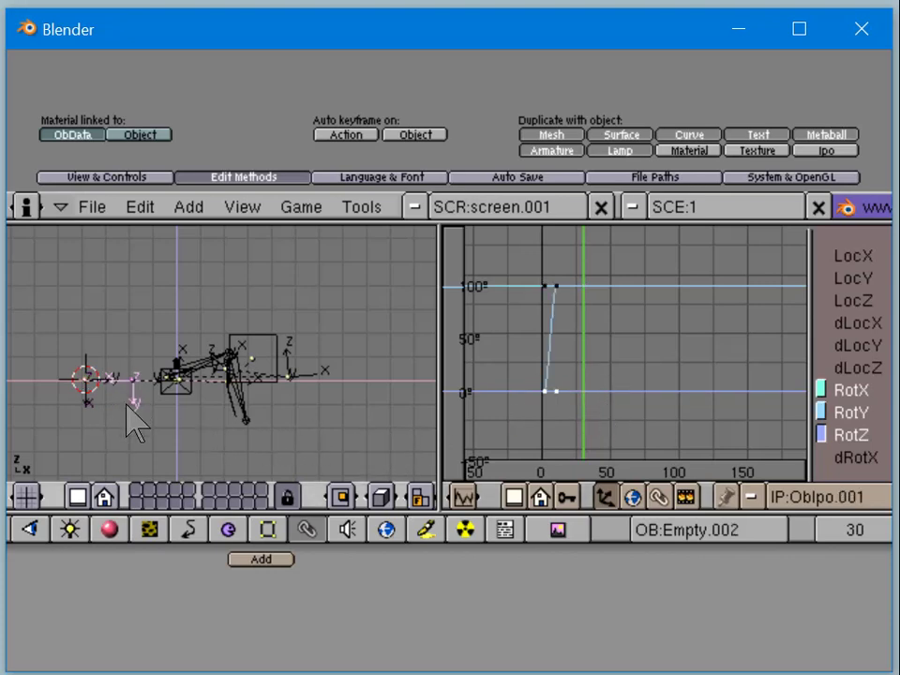
{"action": "right_click", "coordinate": [476, 379]}
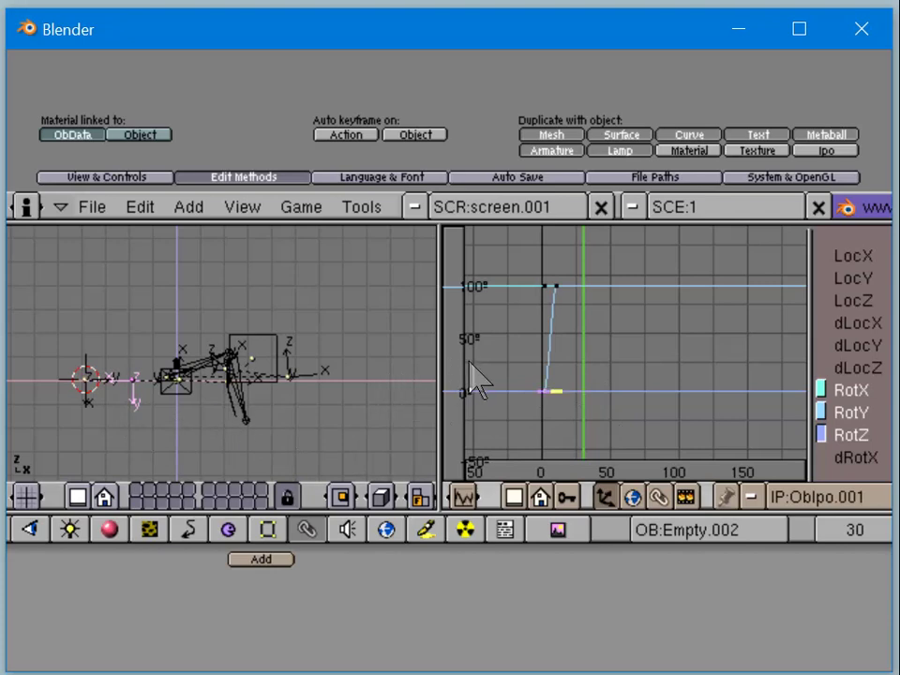
{"action": "right_click", "coordinate": [578, 412]}
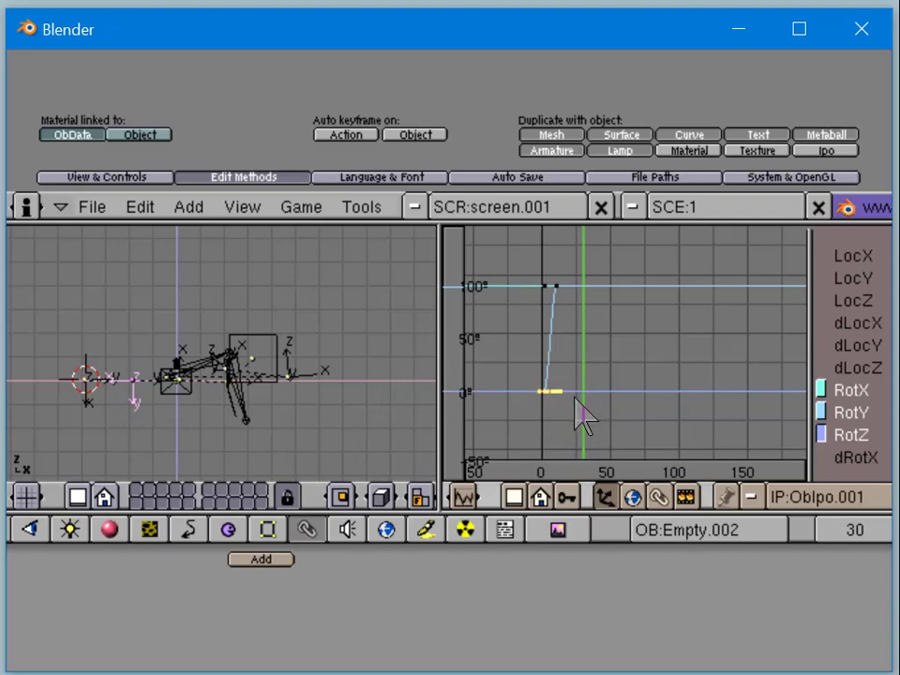
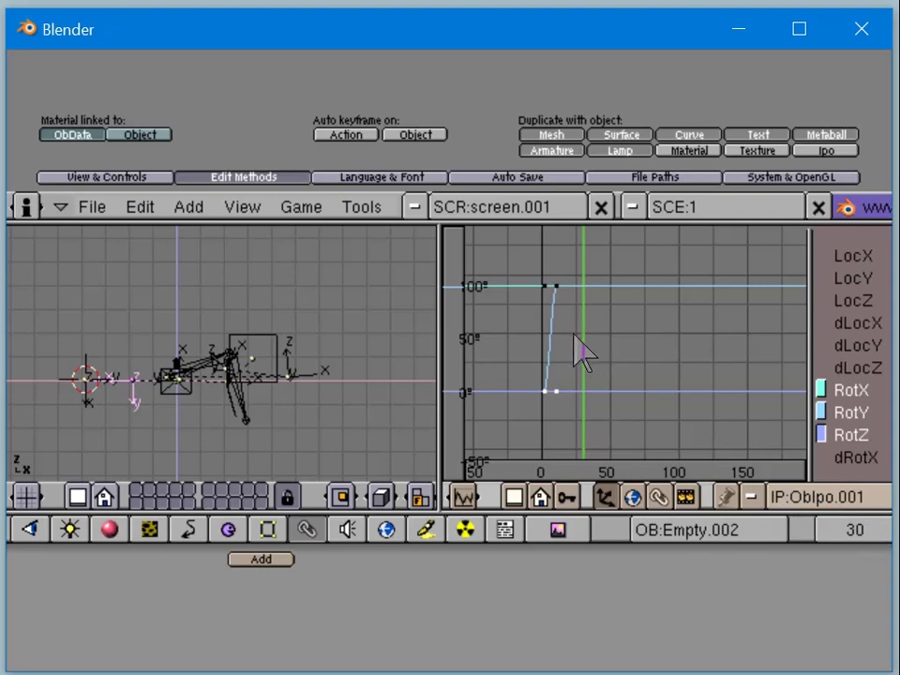
Step: Insert a new key at frame 30 on Empty.002's 0° RotX rotation curve
{"action": "right_click", "coordinate": [578, 348]}
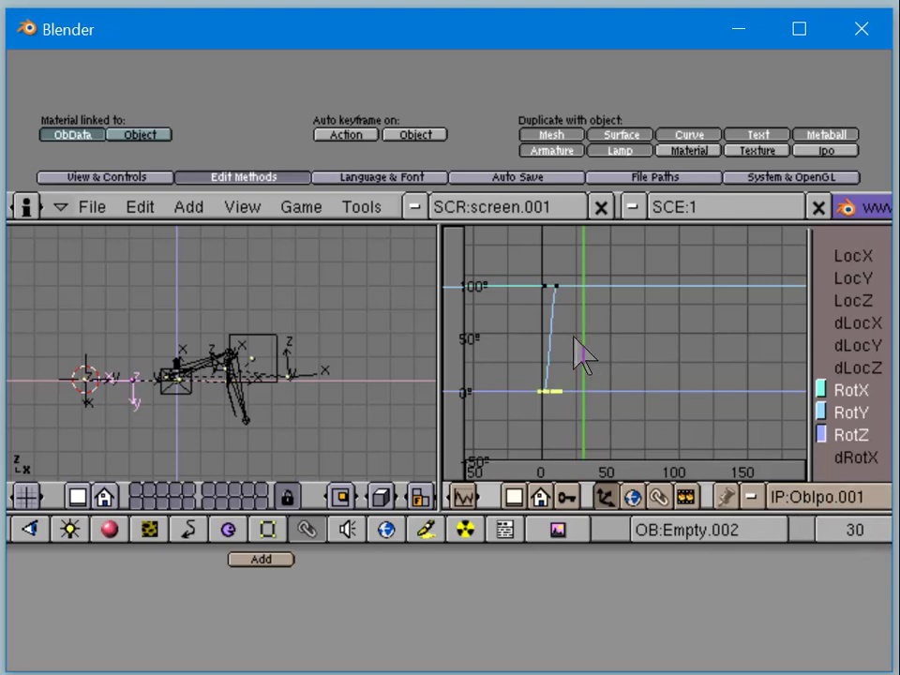
{"action": "key", "text": "Tab"}
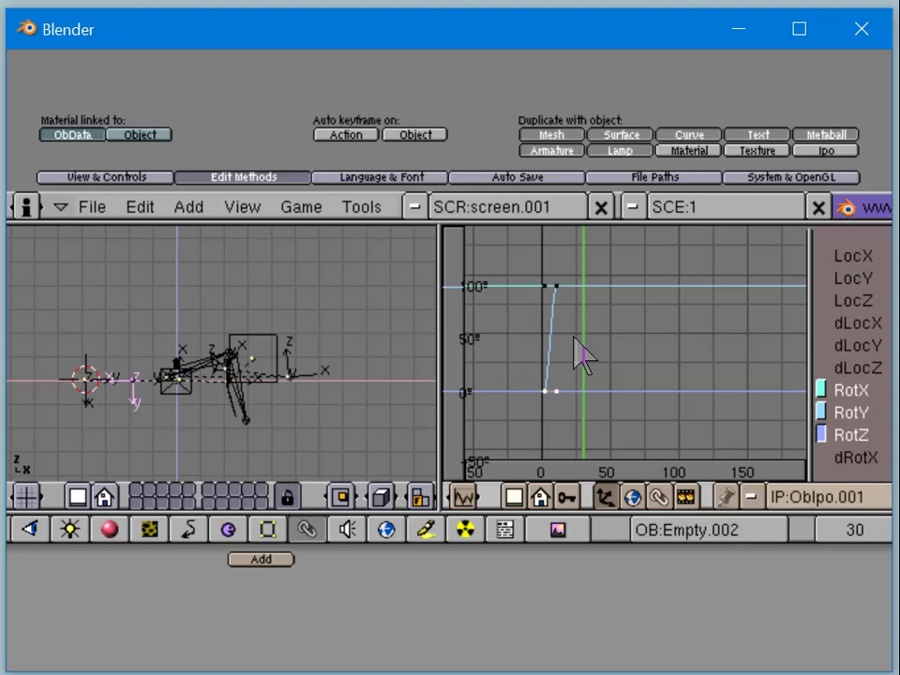
{"action": "key", "text": "i"}
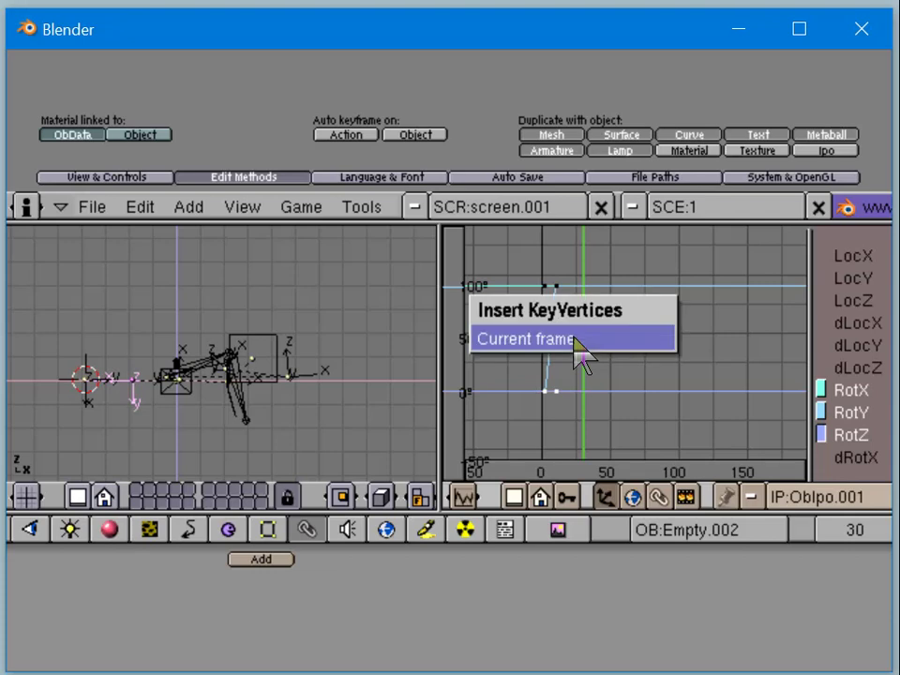
{"action": "left_click", "coordinate": [579, 340]}
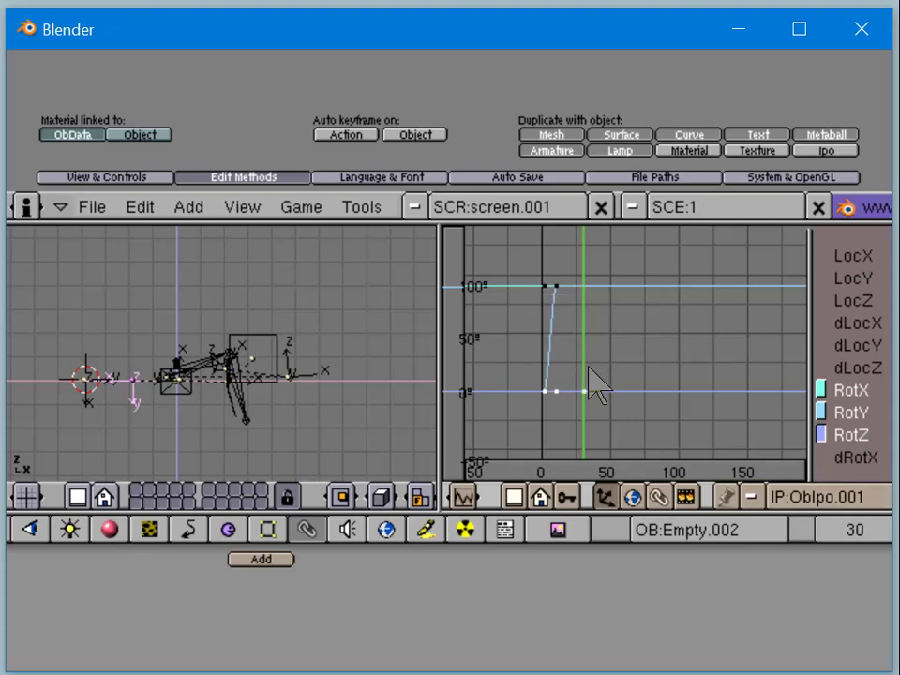
Step: Select Empty.003 and insert rotation keys at the current frame 30
{"action": "right_click", "coordinate": [180, 379]}
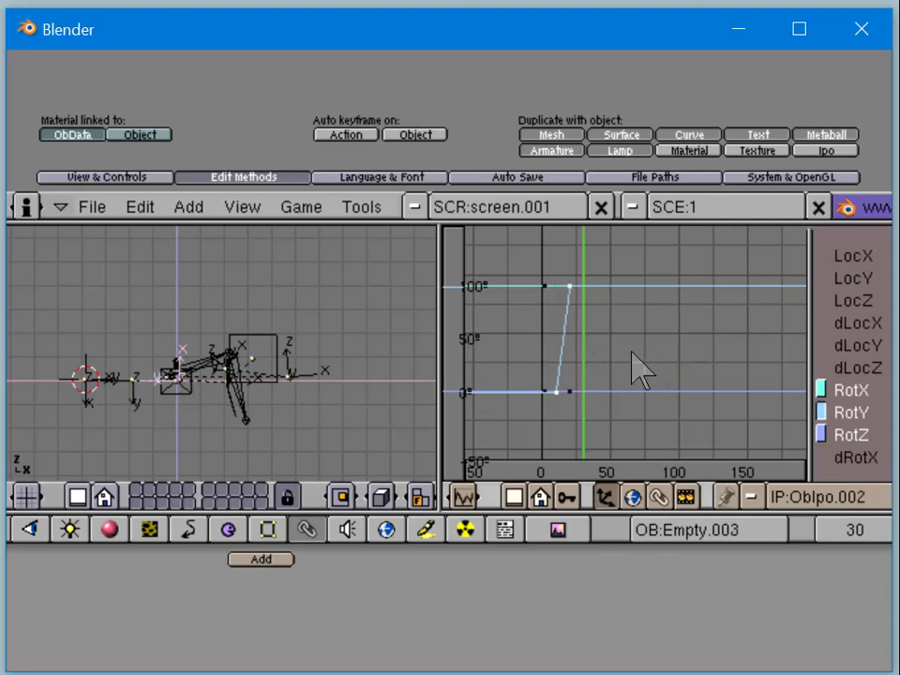
{"action": "key", "text": "i"}
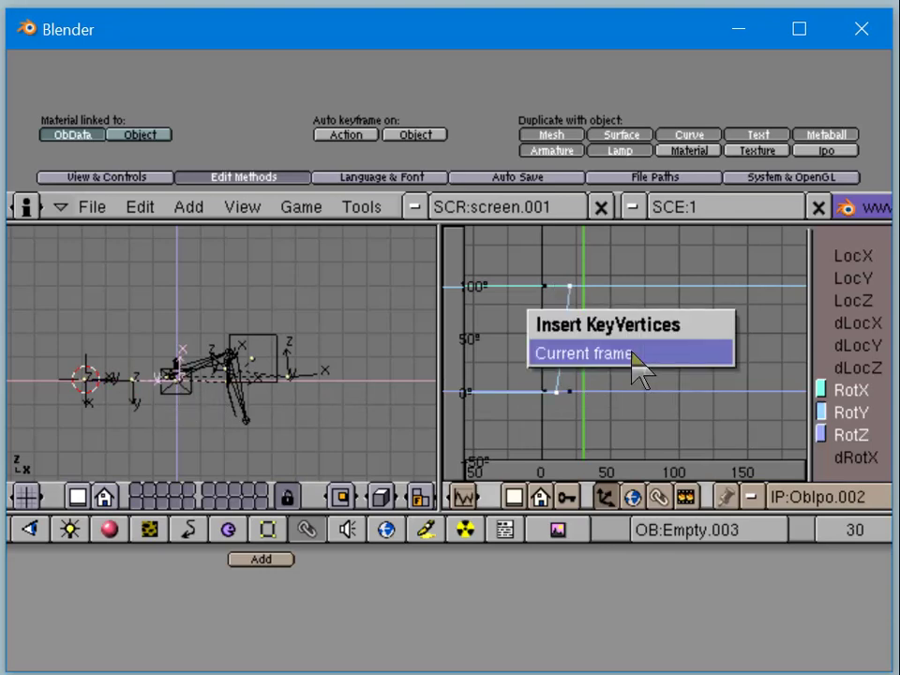
{"action": "left_click", "coordinate": [632, 355]}
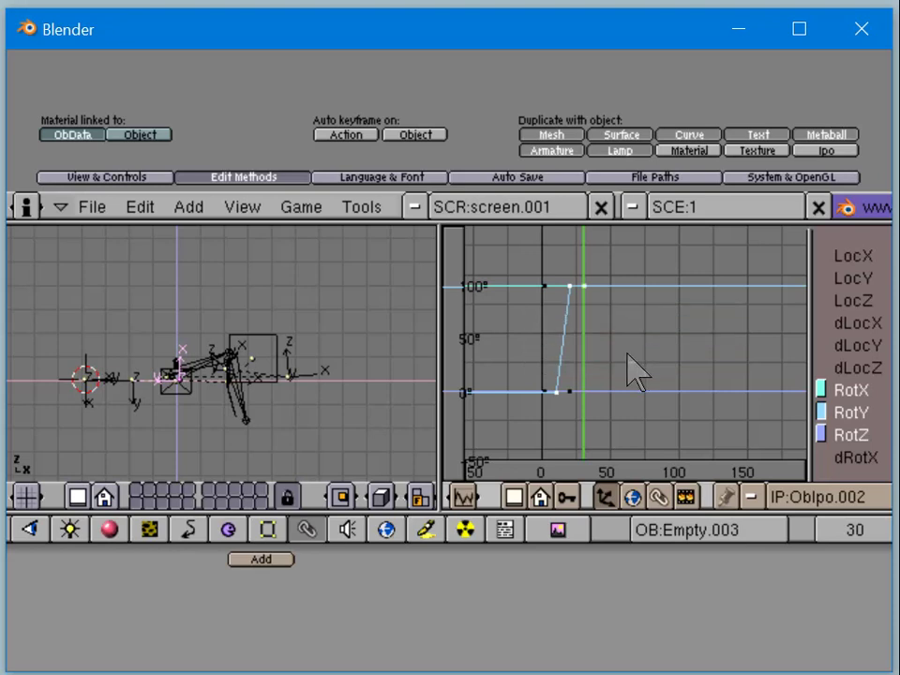
{"action": "key", "text": "i"}
{"action": "left_click", "coordinate": [632, 356]}
Step: Show both the RotX and RotZ curves and key them together at frame 30
{"action": "left_click", "coordinate": [870, 400]}
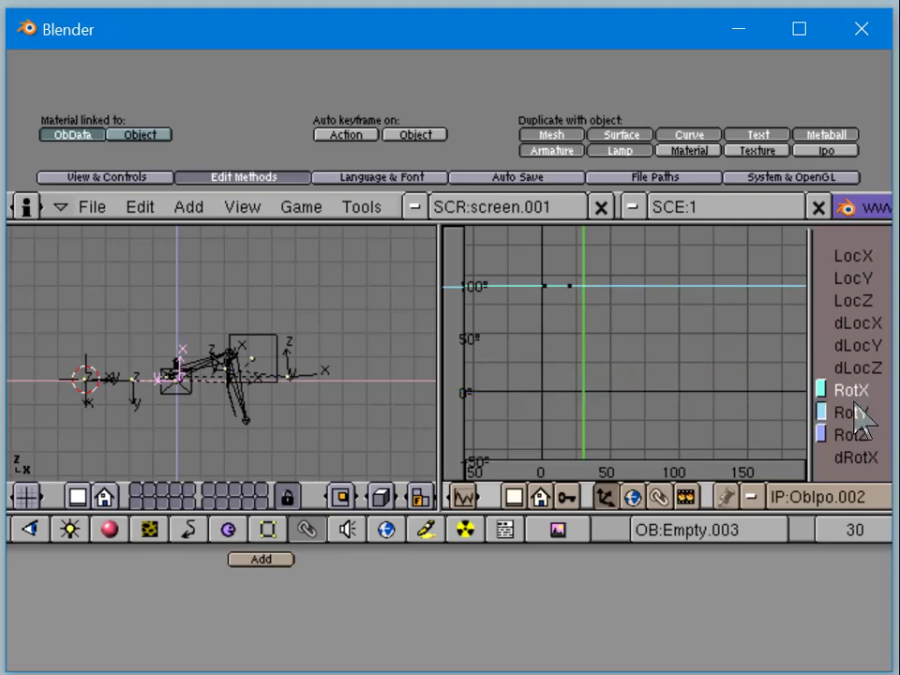
{"action": "key", "text": "Home"}
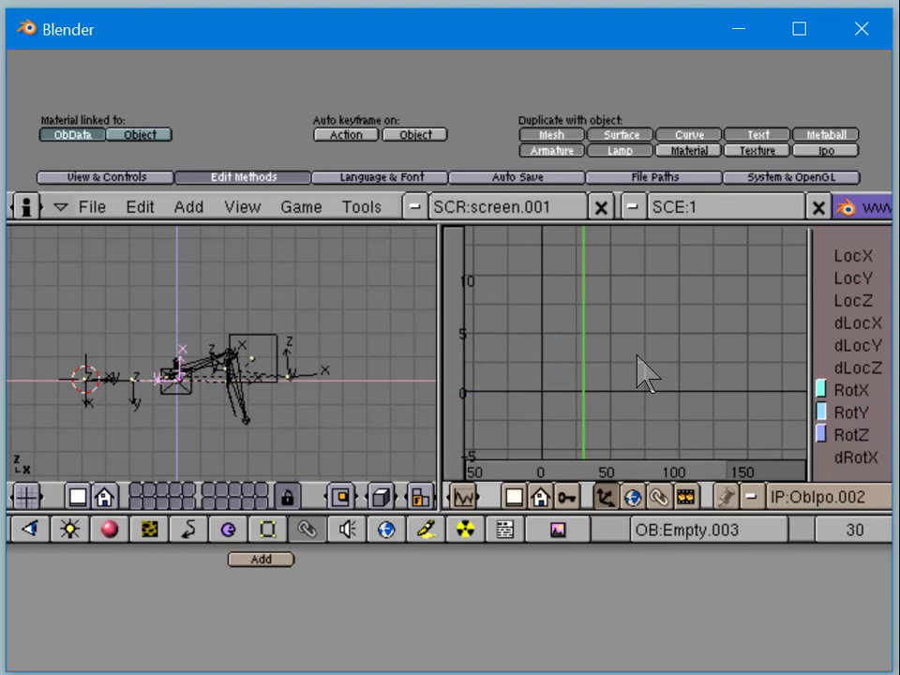
{"action": "left_click", "coordinate": [836, 413]}
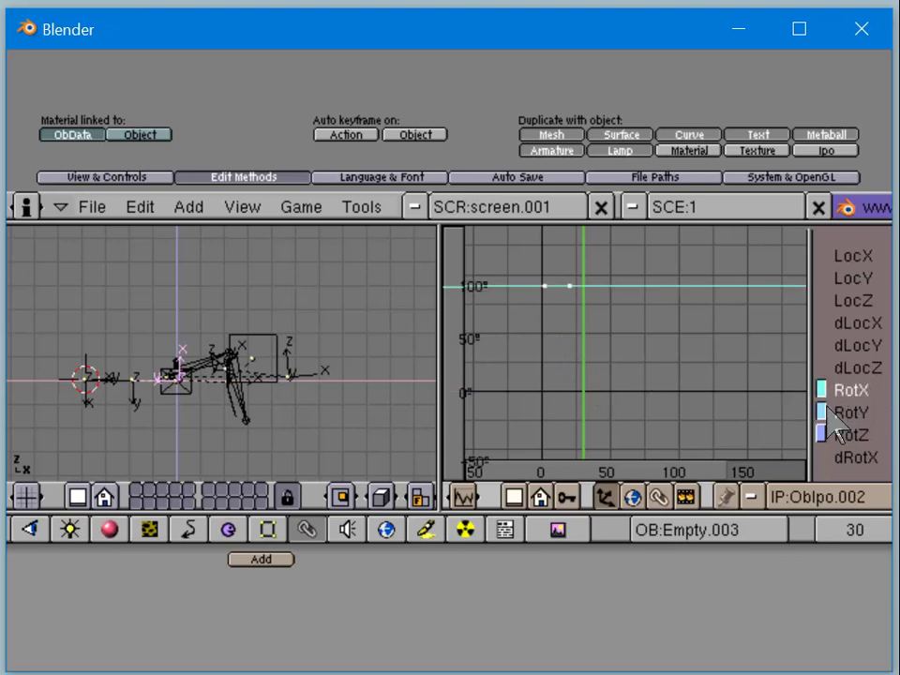
{"action": "left_click", "coordinate": [825, 436]}
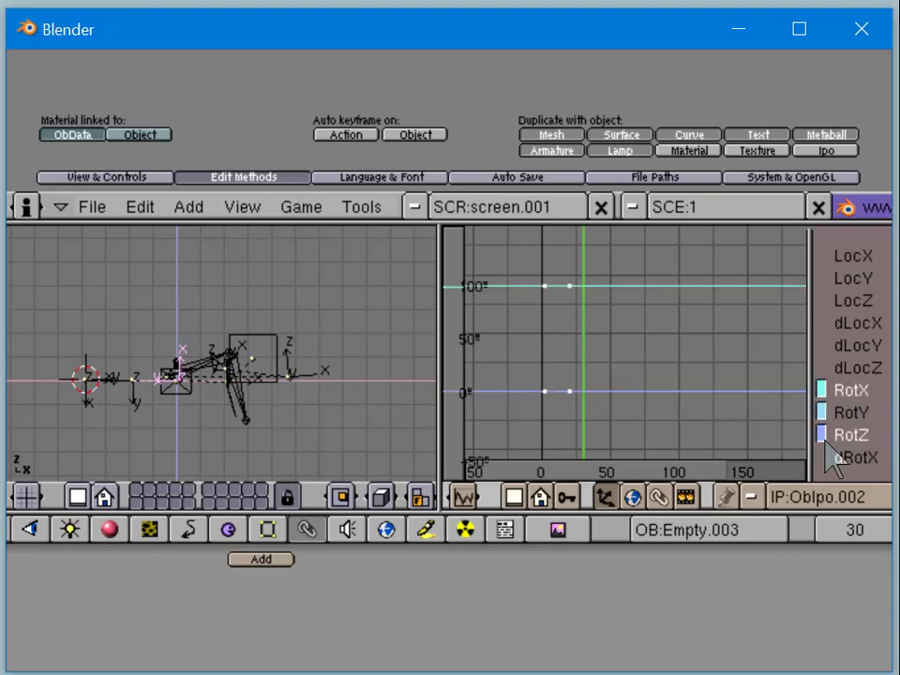
{"action": "key", "text": "i"}
{"action": "left_click", "coordinate": [581, 338]}
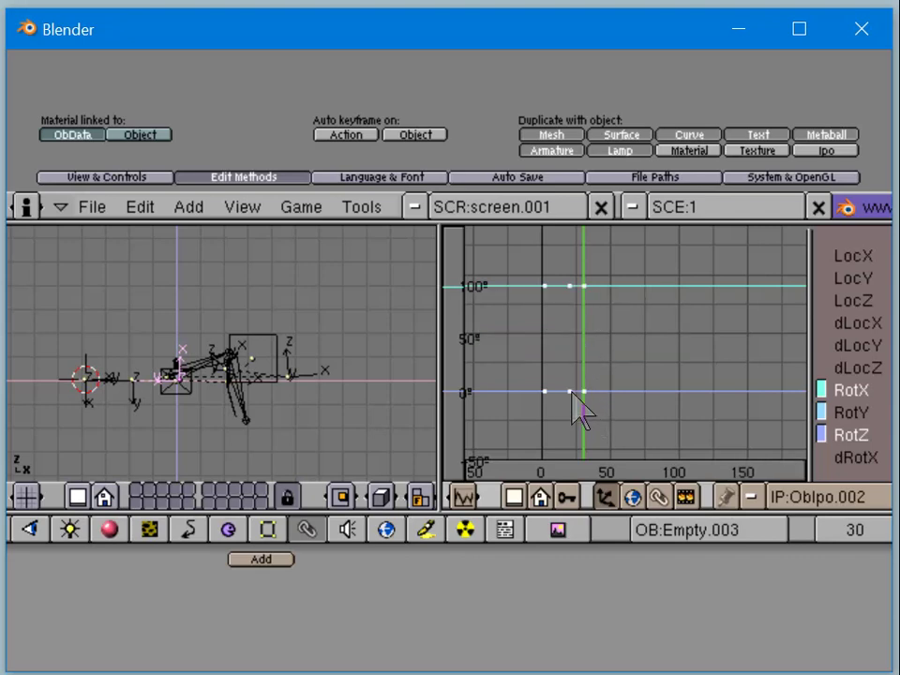
{"action": "key", "text": "Tab"}
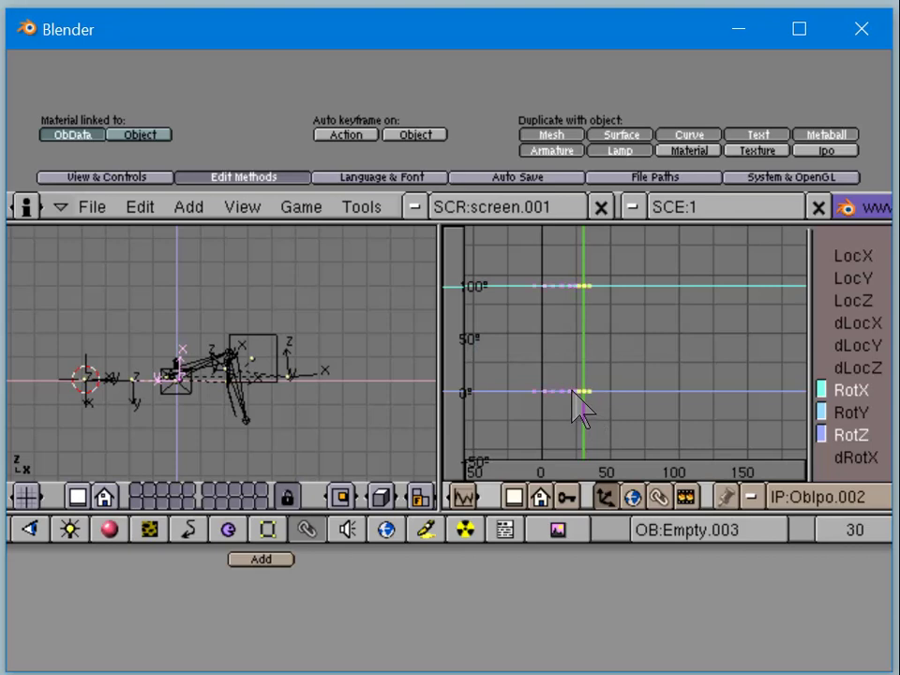
{"action": "key", "text": "Tab"}
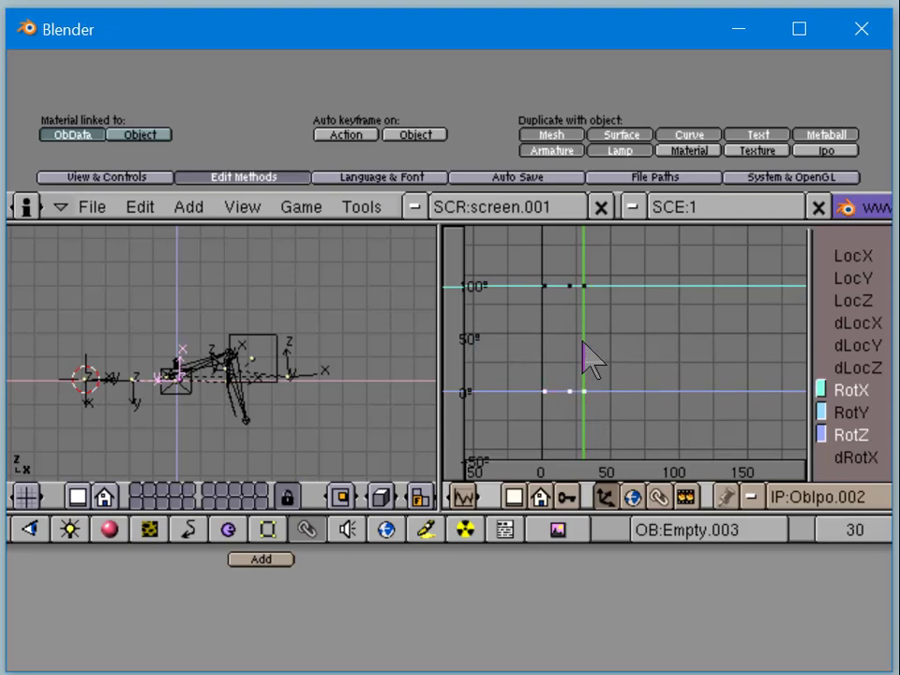
Step: Return to frame 20 and display Empty.003's RotY curve, selecting a key on the 0° line
{"action": "left_click_drag", "start_coordinate": [573, 351], "coordinate": [571, 355]}
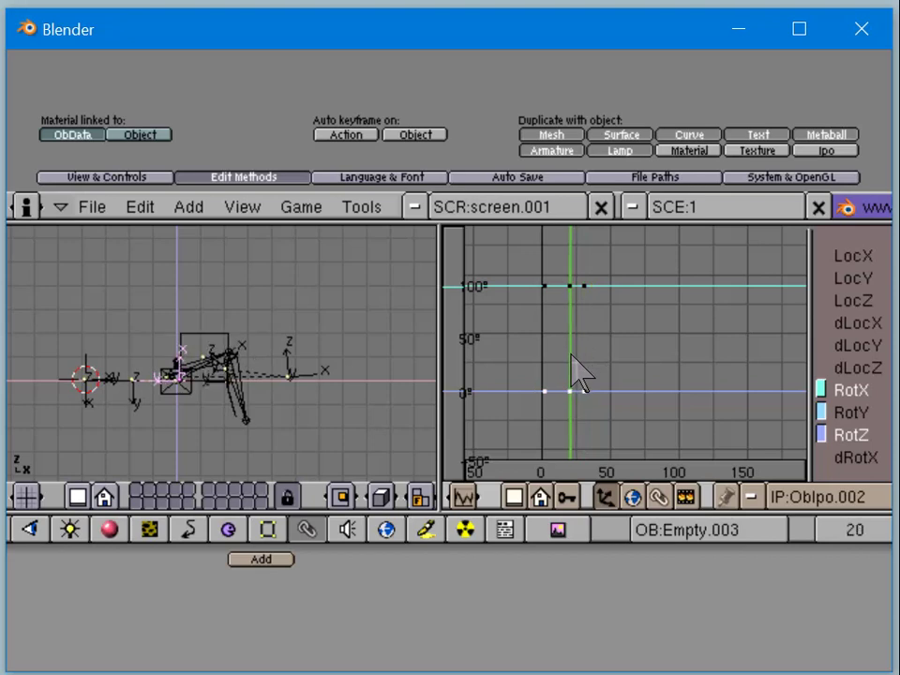
{"action": "key", "text": "Tab"}
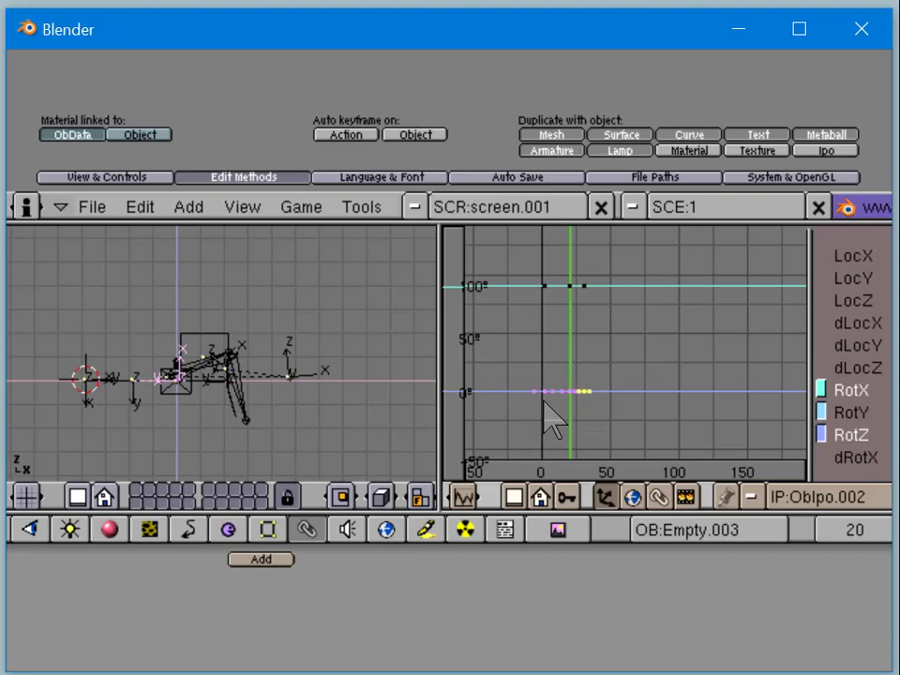
{"action": "key", "text": "Tab"}
{"action": "key", "text": "a"}
{"action": "key", "text": "Tab"}
{"action": "left_click", "coordinate": [848, 420]}
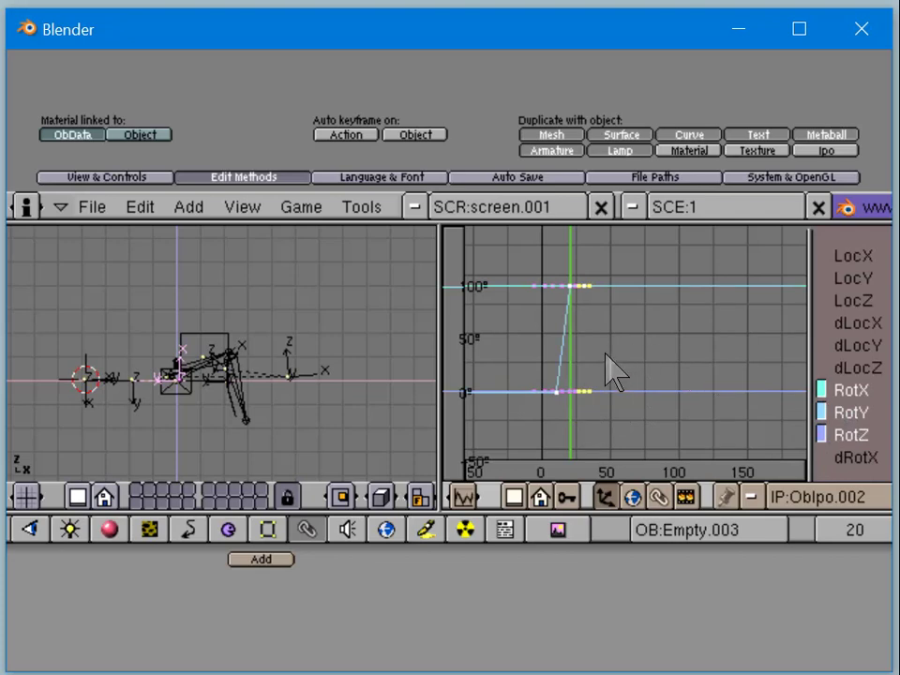
{"action": "right_click", "coordinate": [560, 377]}
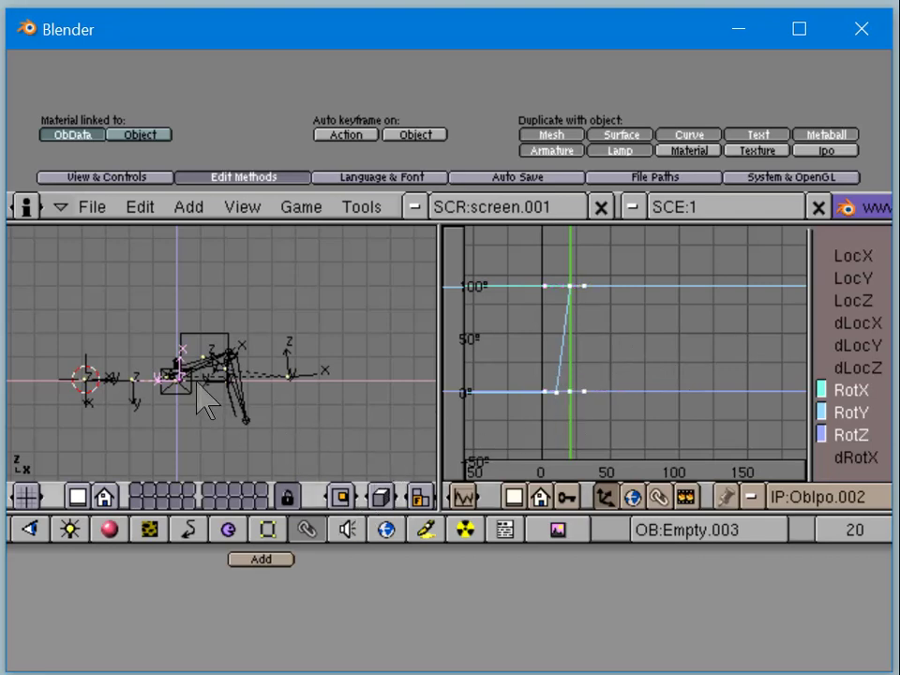
Step: Cycle through the overlapping empties and Armature until OB:Cube is active
{"action": "right_click", "coordinate": [231, 386]}
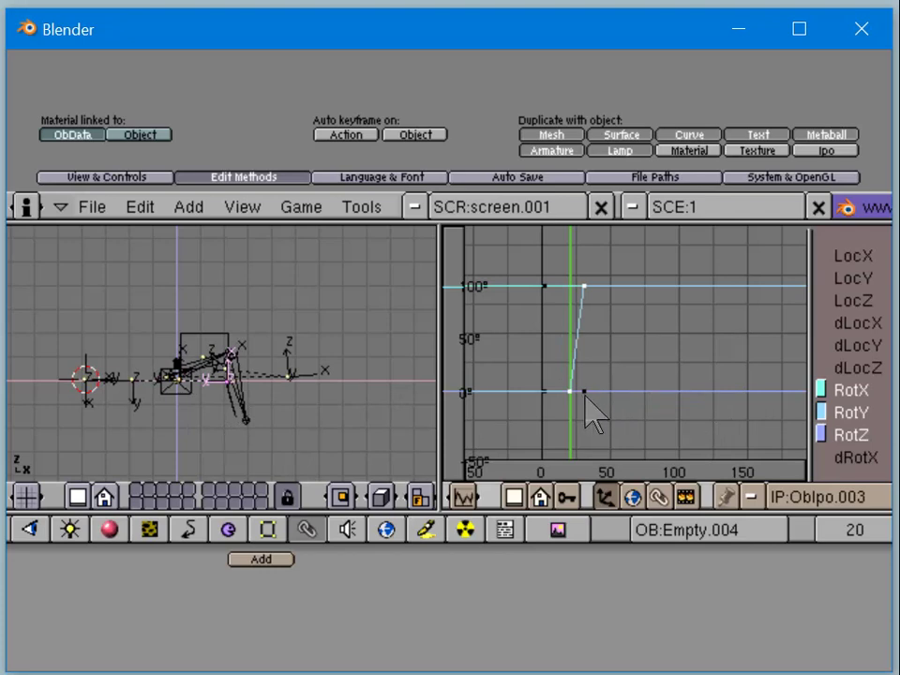
{"action": "right_click", "coordinate": [192, 383]}
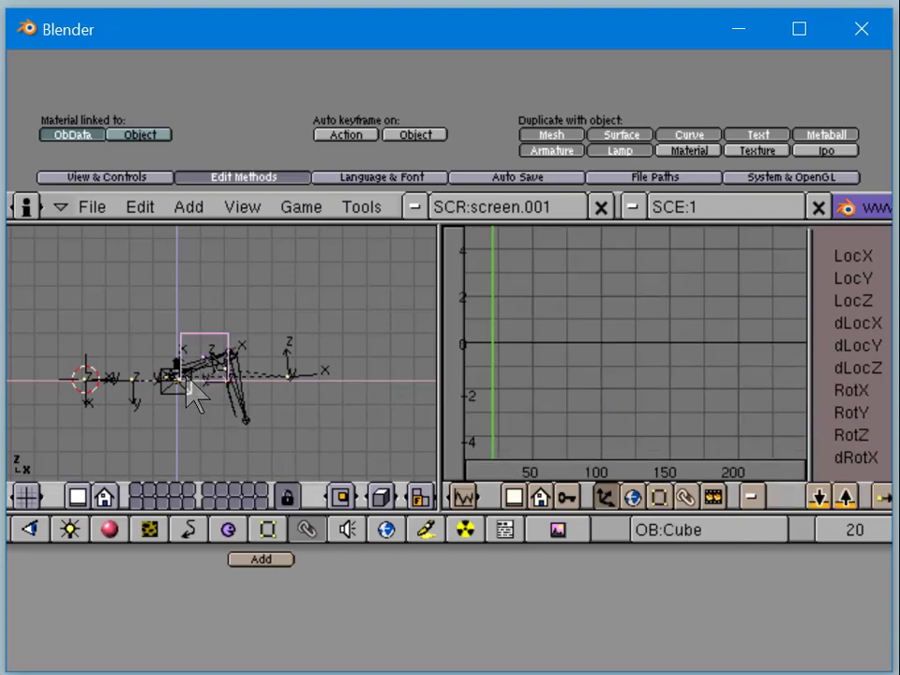
{"action": "right_click", "coordinate": [190, 381]}
{"action": "right_click", "coordinate": [194, 388]}
{"action": "right_click", "coordinate": [195, 392]}
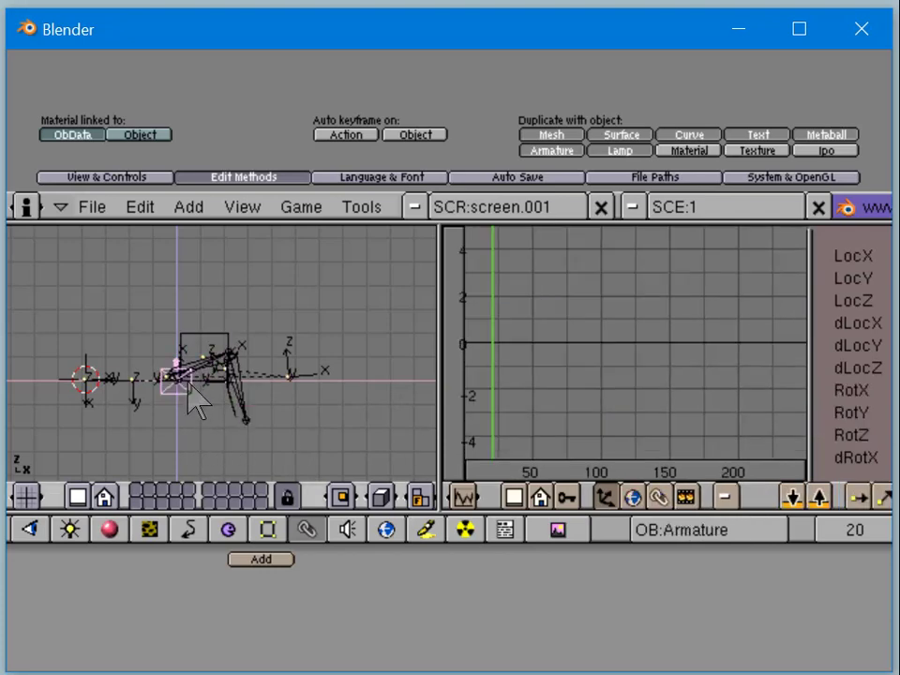
{"action": "right_click", "coordinate": [194, 392]}
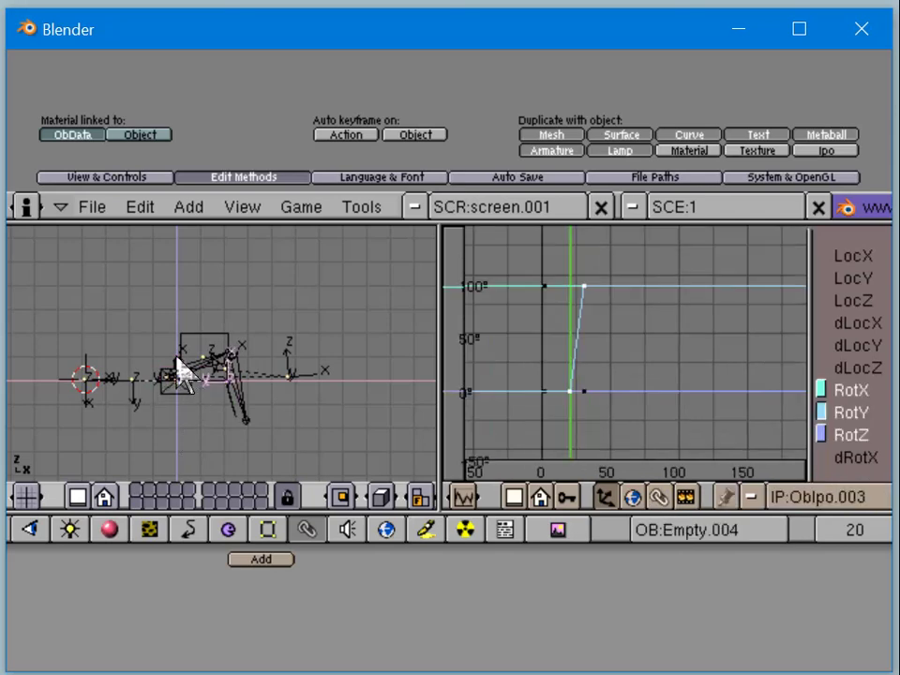
{"action": "right_click", "coordinate": [178, 359]}
{"action": "right_click", "coordinate": [177, 359]}
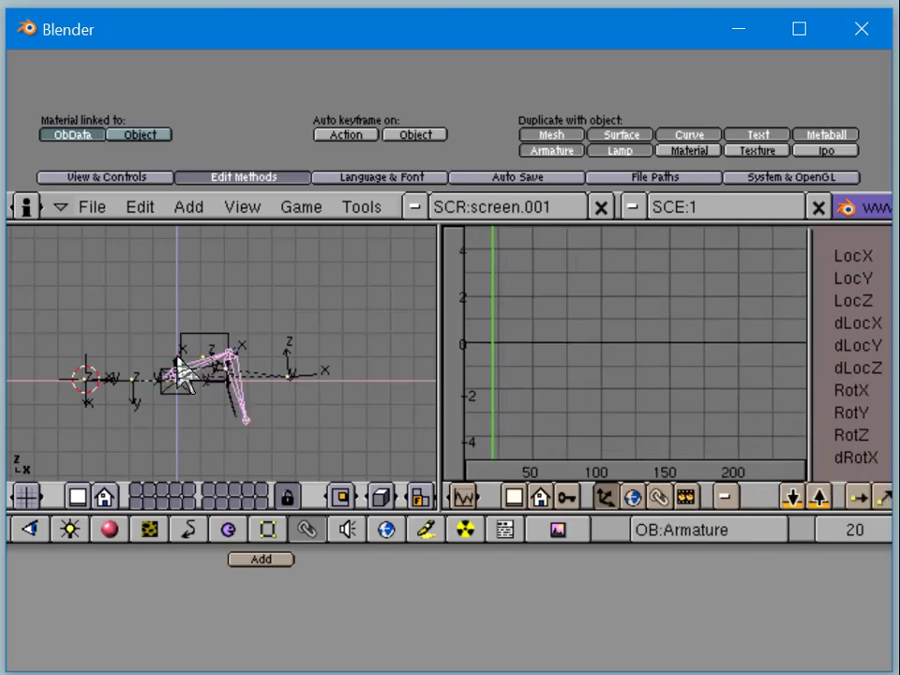
{"action": "right_click", "coordinate": [178, 371]}
{"action": "right_click", "coordinate": [177, 377]}
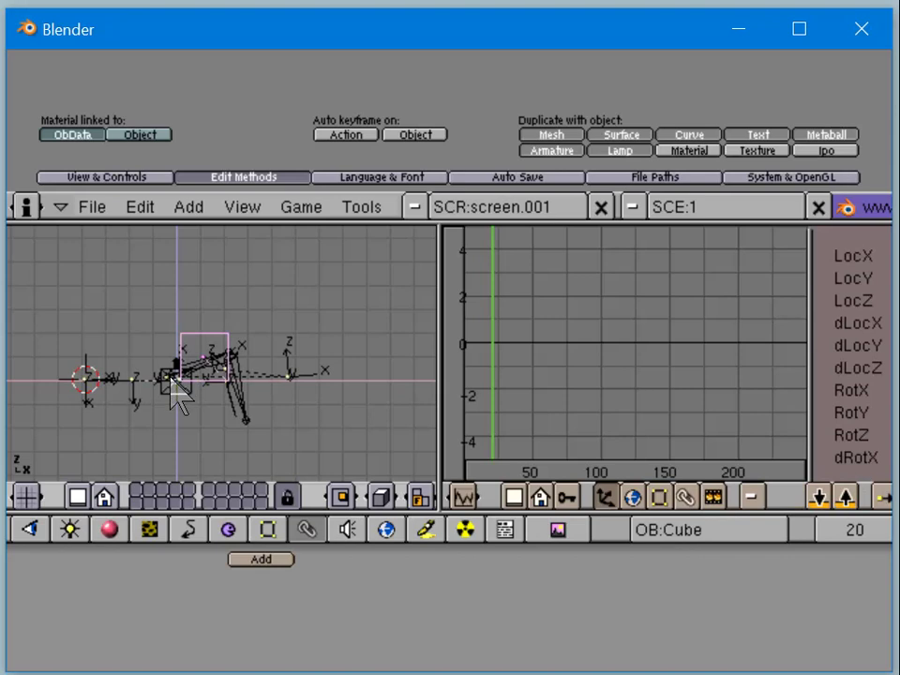
Step: Move the Cube to another layer and show only layer 1 in the view
{"action": "key", "text": "m"}
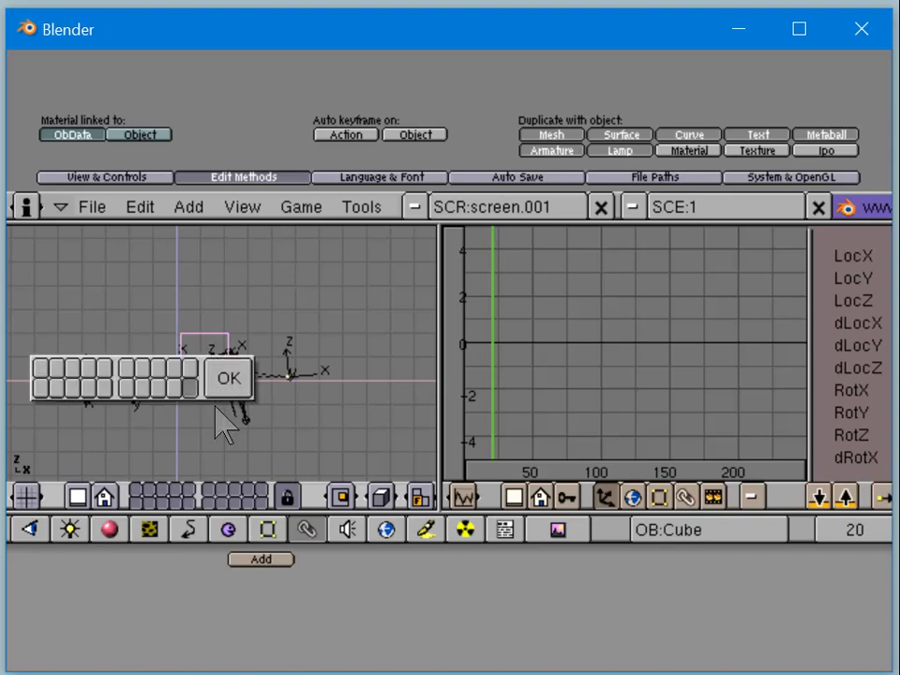
{"action": "left_click", "coordinate": [233, 388]}
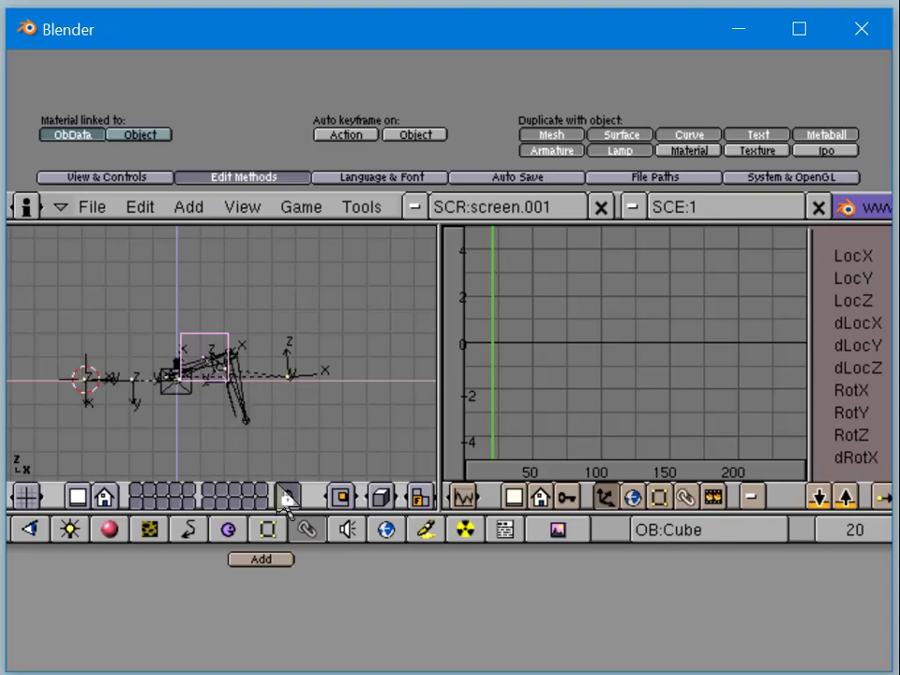
{"action": "left_click", "coordinate": [286, 495]}
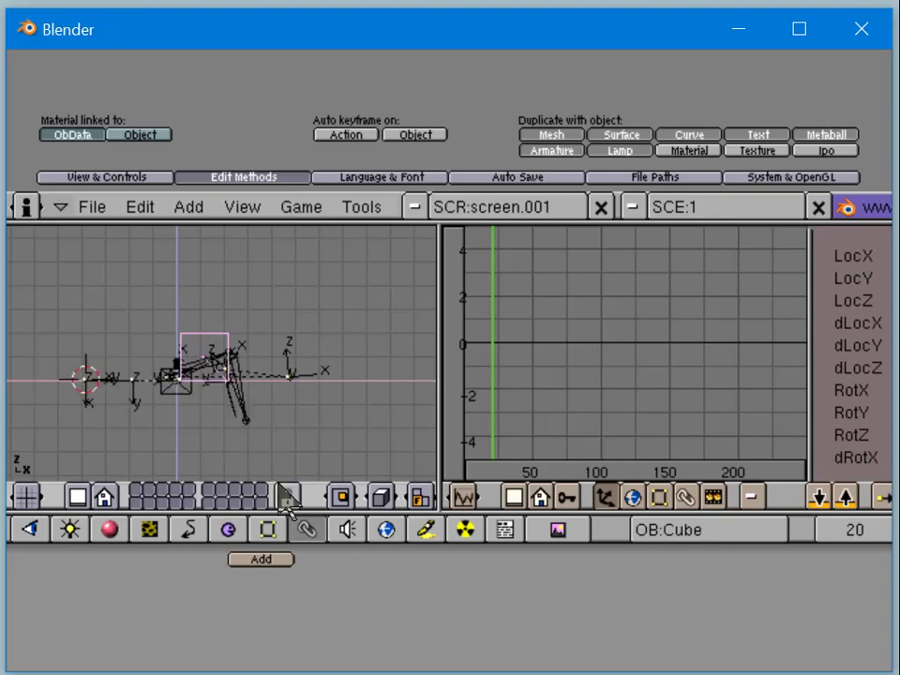
{"action": "left_click", "coordinate": [150, 488]}
{"action": "left_click", "coordinate": [138, 489]}
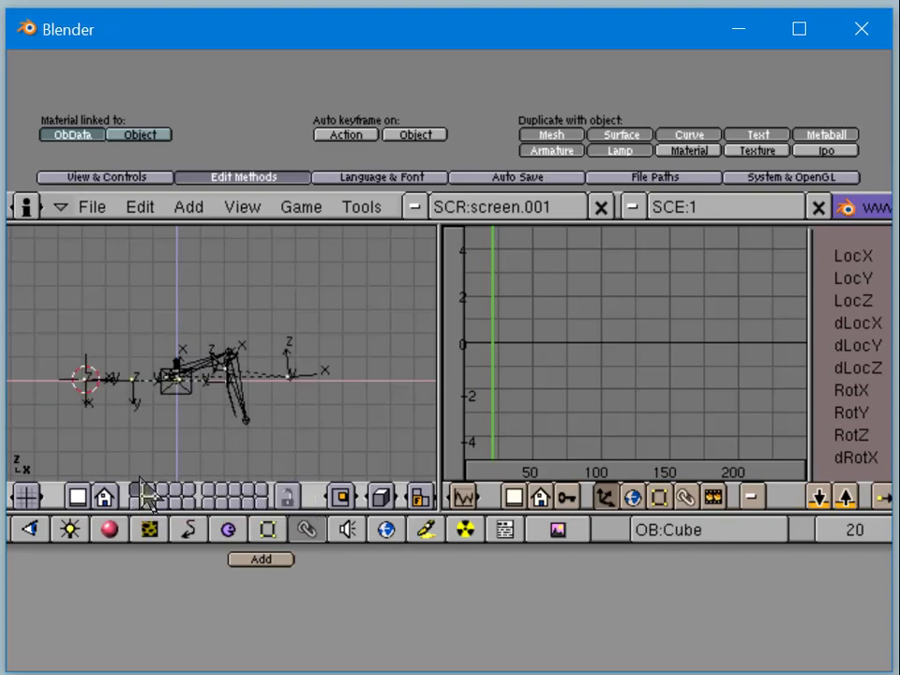
Step: Send the camera and the armature to another layer
{"action": "right_click", "coordinate": [188, 392]}
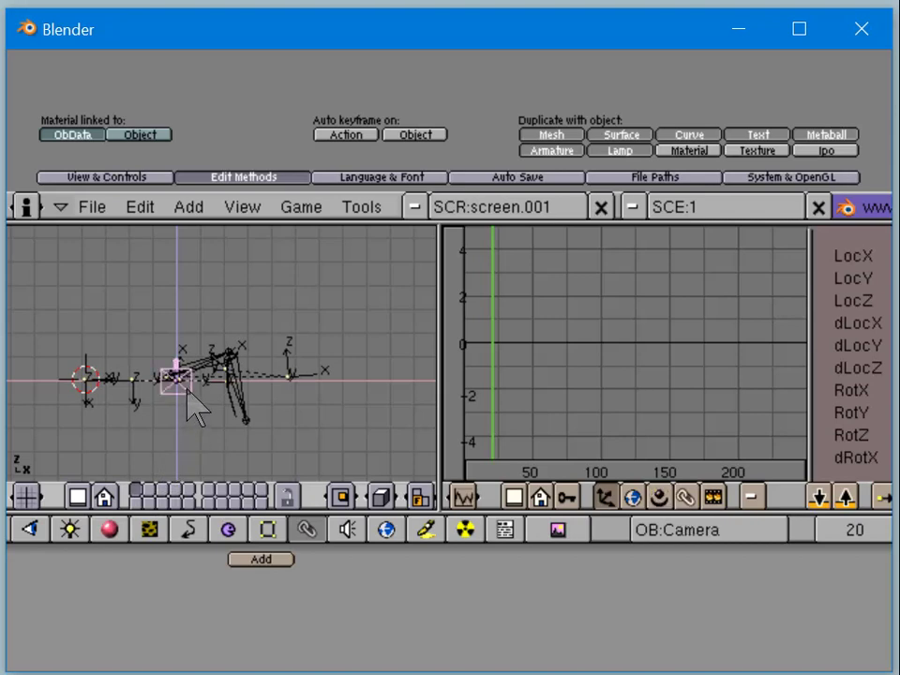
{"action": "key", "text": "m"}
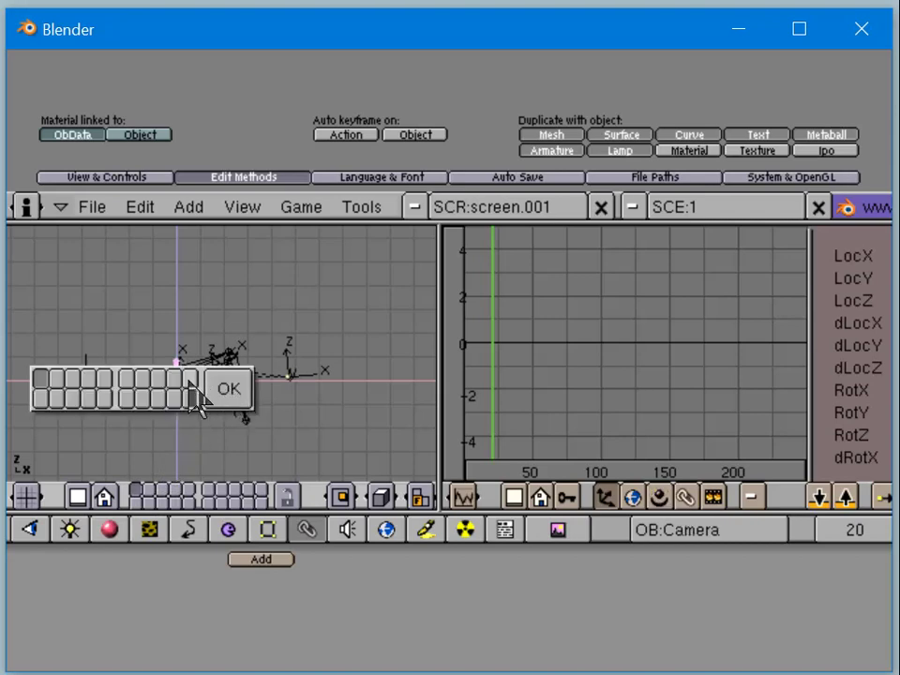
{"action": "left_click", "coordinate": [228, 391]}
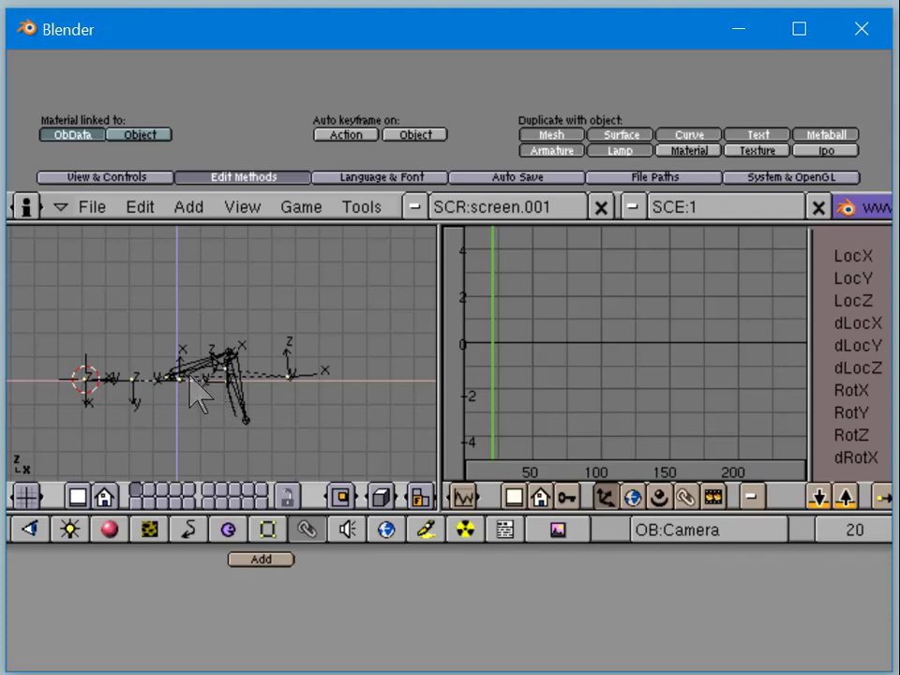
{"action": "right_click", "coordinate": [193, 376]}
{"action": "right_click", "coordinate": [192, 374]}
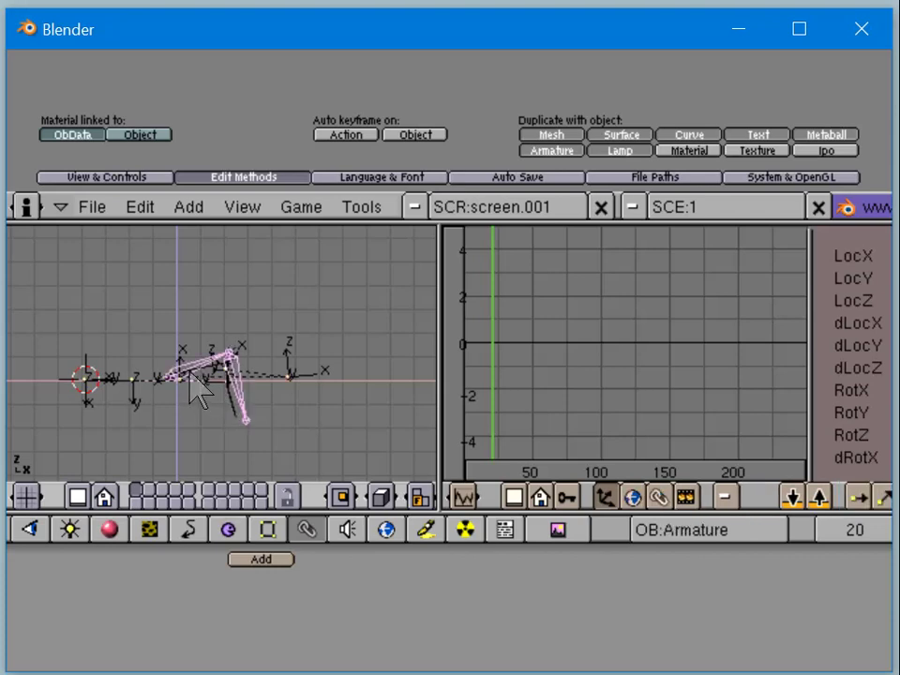
{"action": "key", "text": "m"}
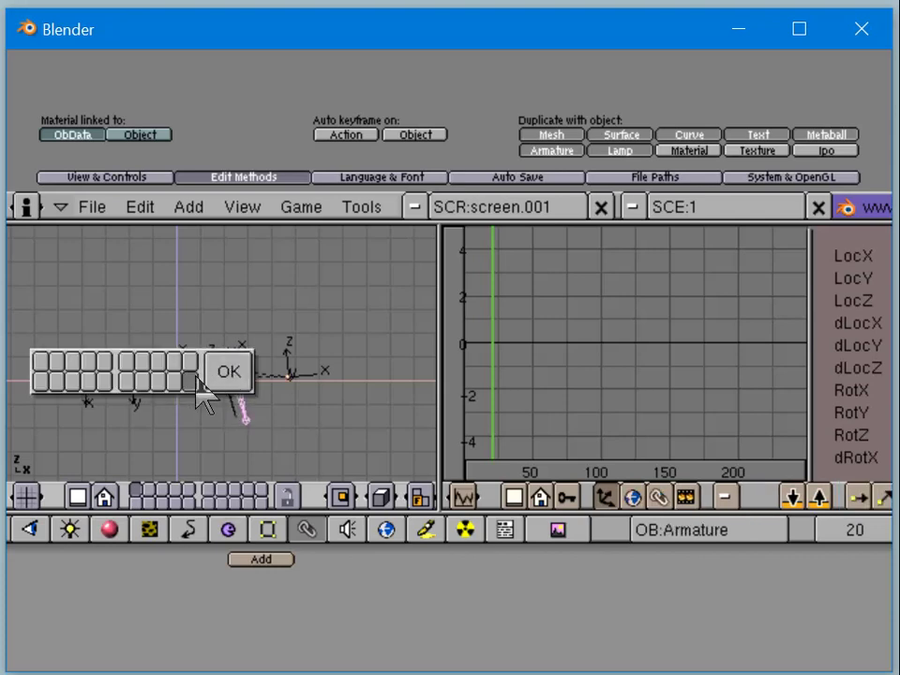
{"action": "left_click", "coordinate": [223, 373]}
{"action": "key", "text": "m"}
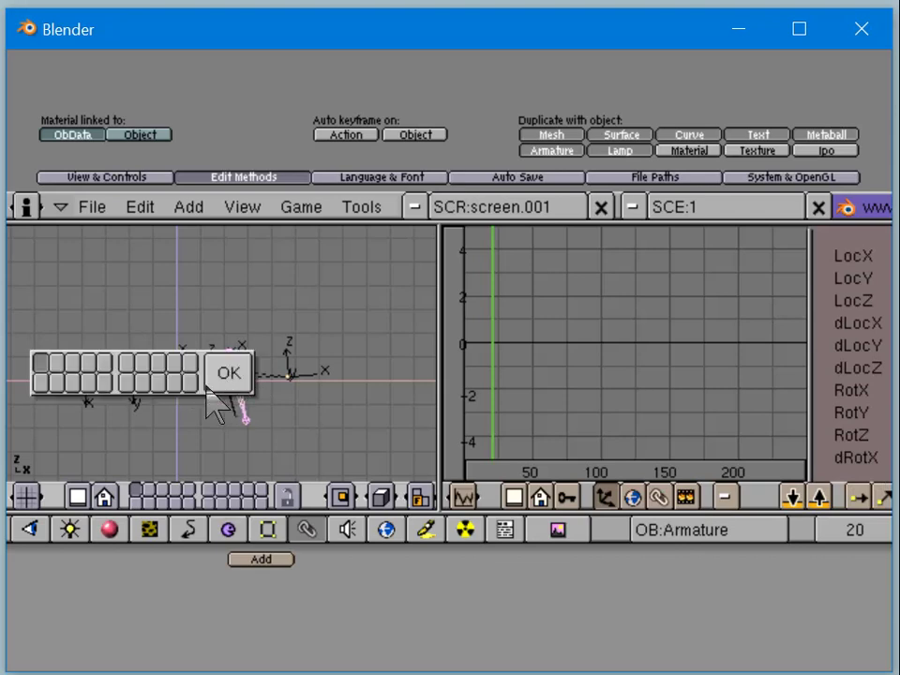
{"action": "left_click", "coordinate": [215, 387]}
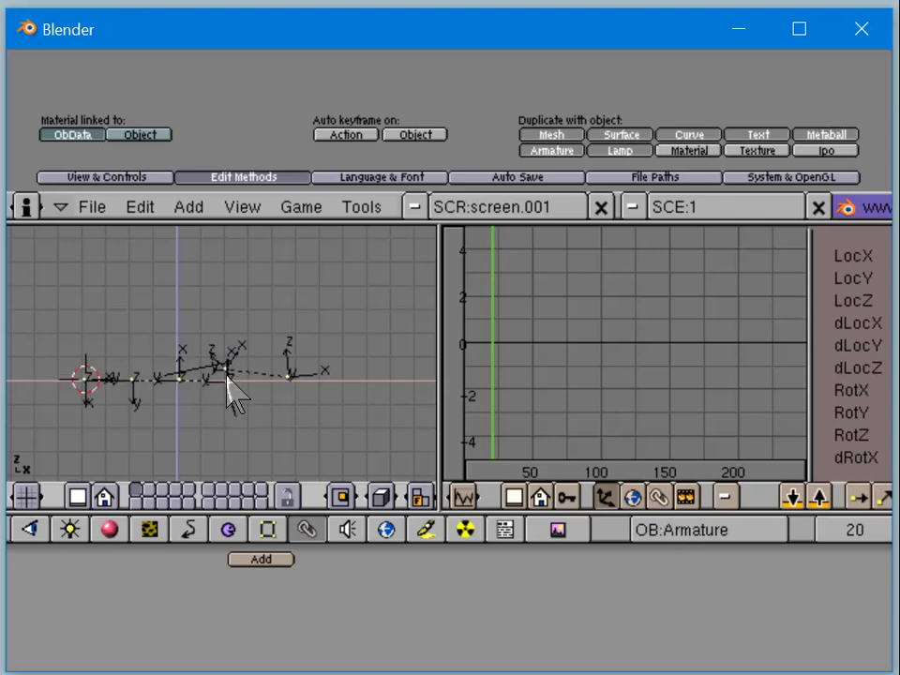
Step: Select the plane, check its transform values, and move it off layer 1
{"action": "right_click", "coordinate": [228, 379]}
{"action": "right_click", "coordinate": [215, 376]}
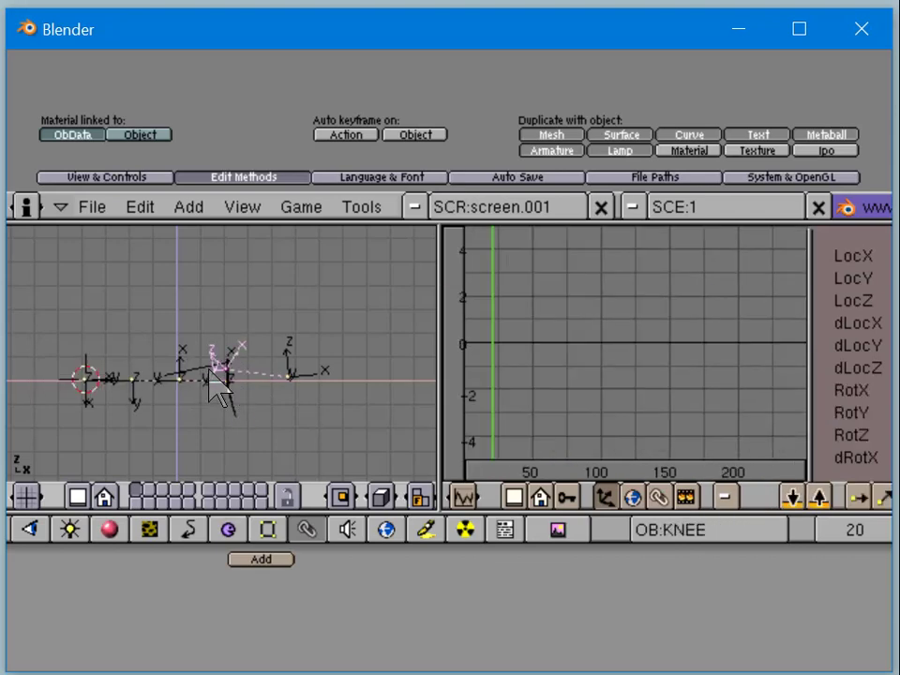
{"action": "right_click", "coordinate": [207, 372]}
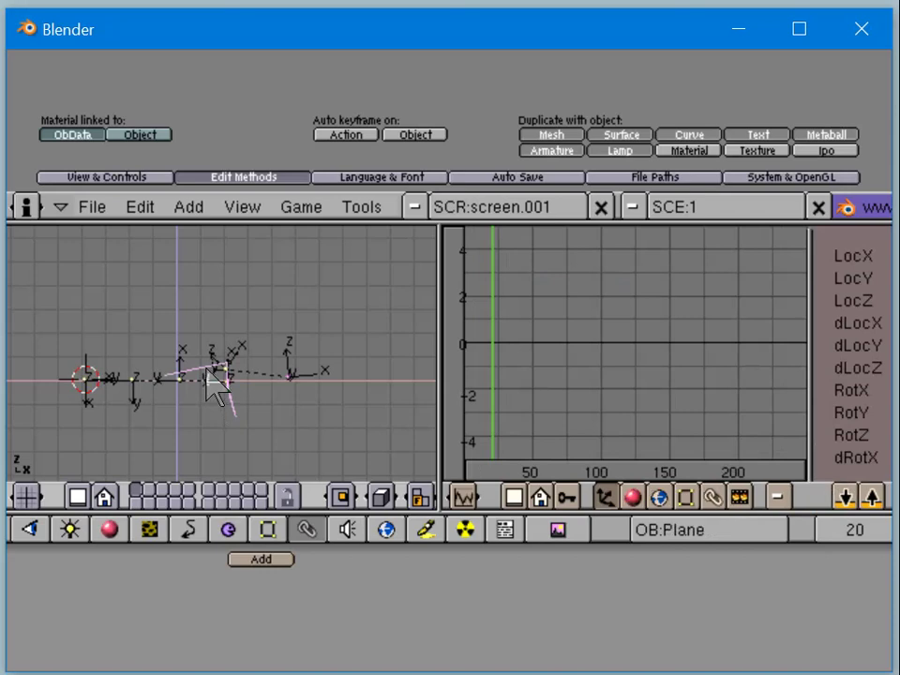
{"action": "key", "text": "n"}
{"action": "key", "text": "Escape"}
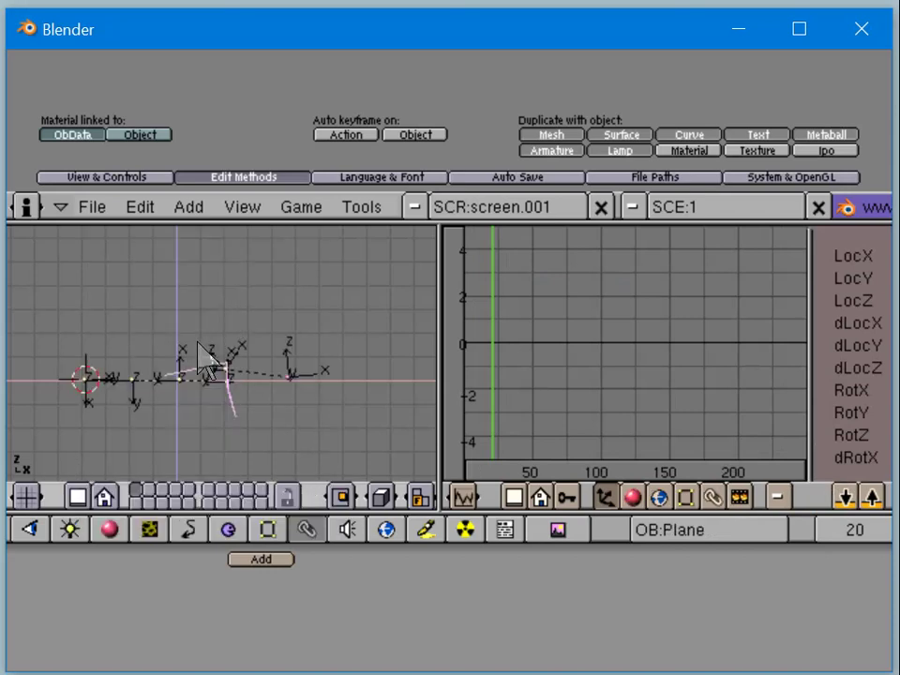
{"action": "key", "text": "m"}
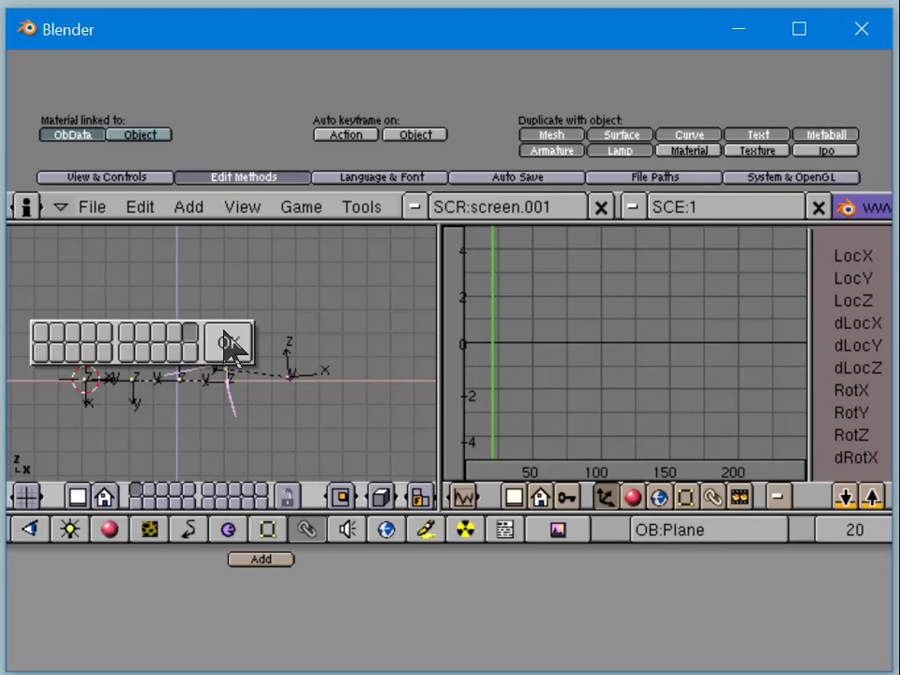
{"action": "left_click", "coordinate": [229, 343]}
Step: Move the KNEE object and the end empty together to another layer
{"action": "right_click", "coordinate": [228, 382]}
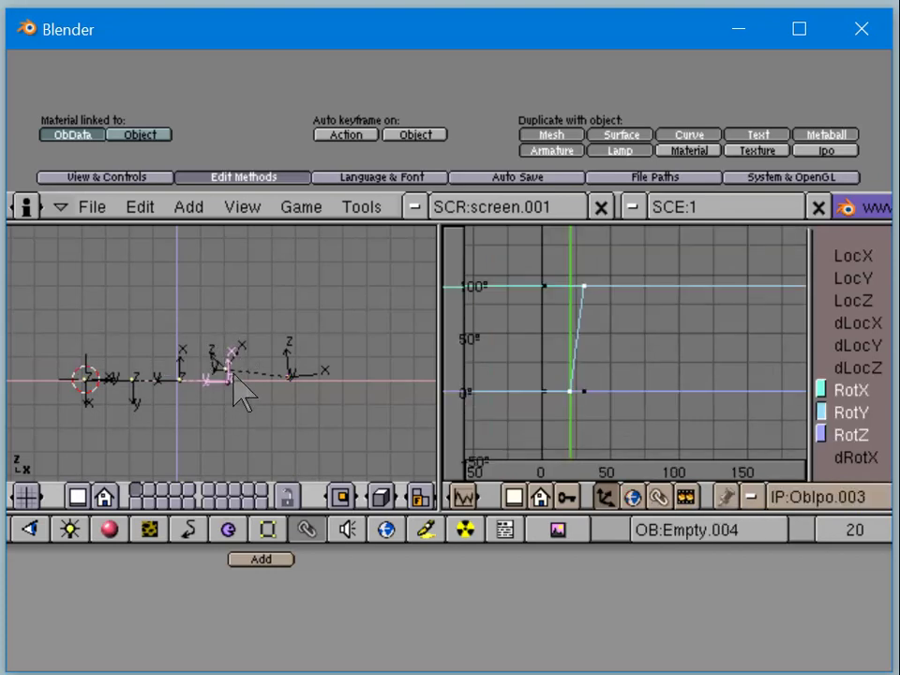
{"action": "right_click", "coordinate": [230, 375]}
{"action": "right_click", "coordinate": [284, 379], "text": "shift"}
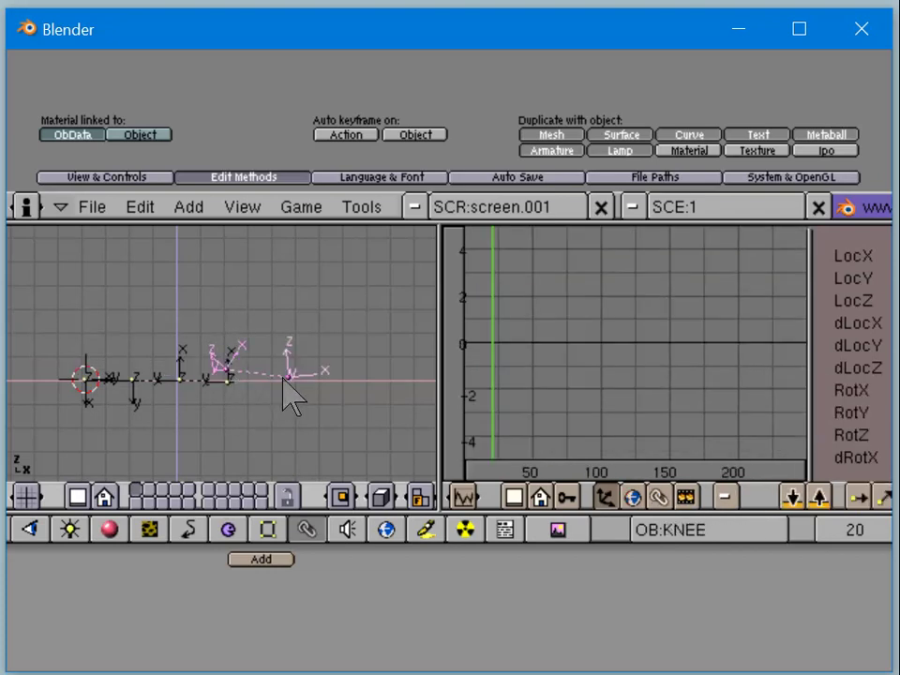
{"action": "key", "text": "m"}
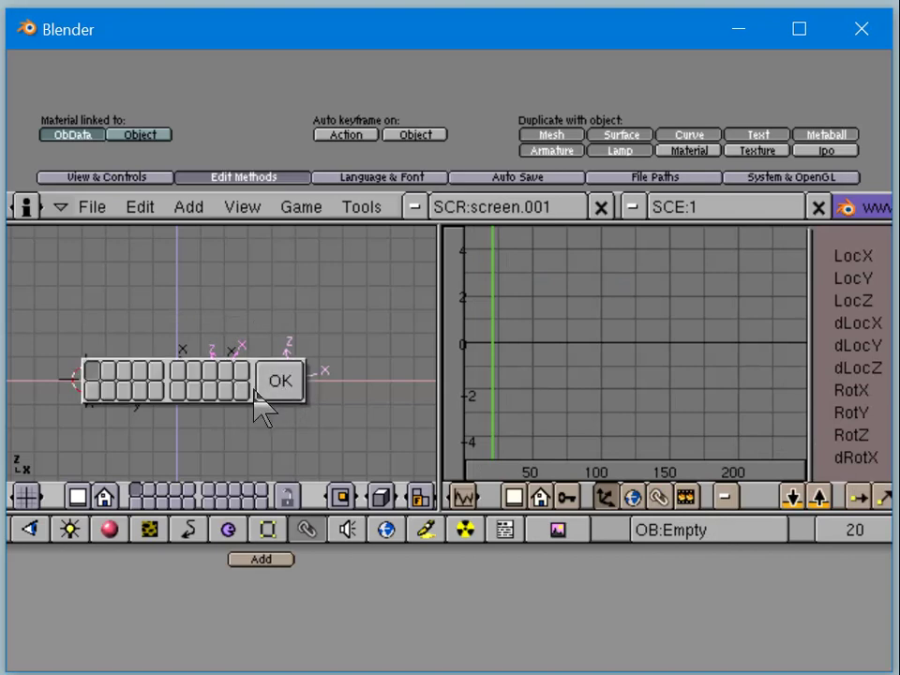
{"action": "left_click", "coordinate": [268, 388]}
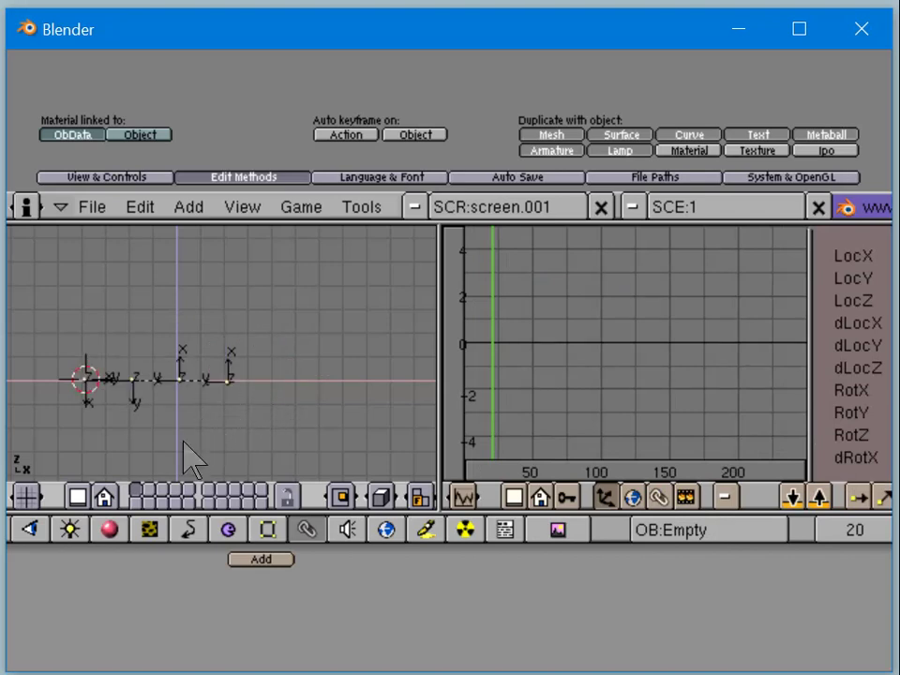
Step: Show all layers, reassign the Cube's layer, then return to viewing layer 1 only
{"action": "left_click", "coordinate": [159, 500]}
{"action": "key", "text": "a"}
{"action": "key", "text": "a"}
{"action": "key", "text": "grave"}
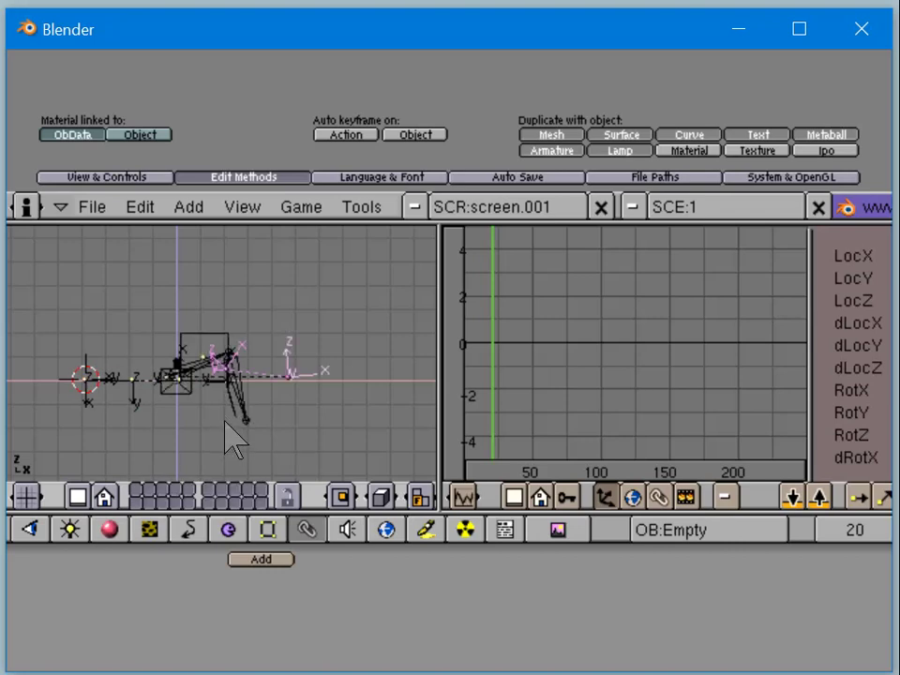
{"action": "right_click", "coordinate": [233, 353]}
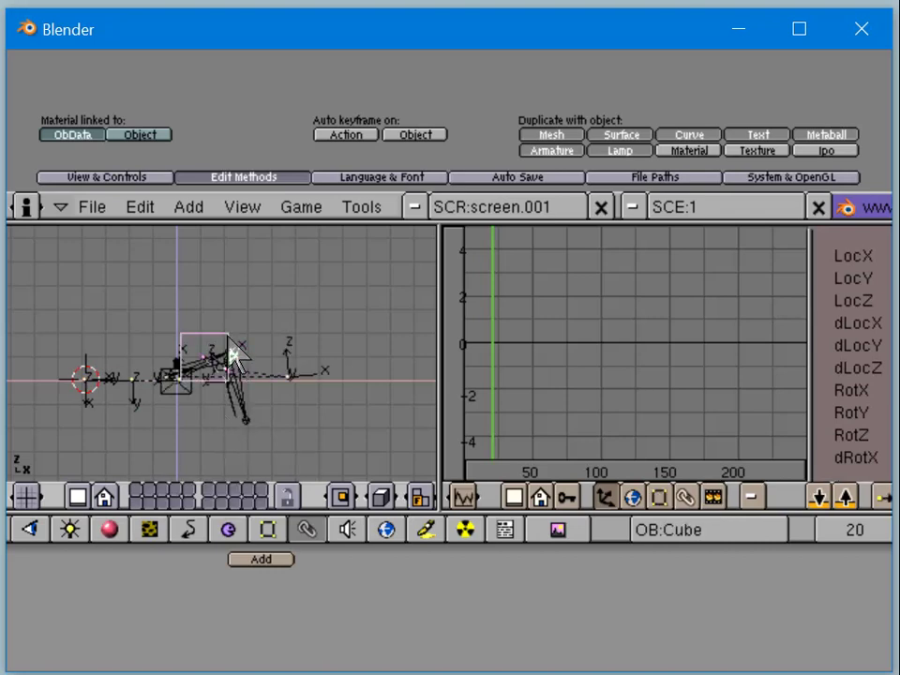
{"action": "left_click", "coordinate": [268, 531]}
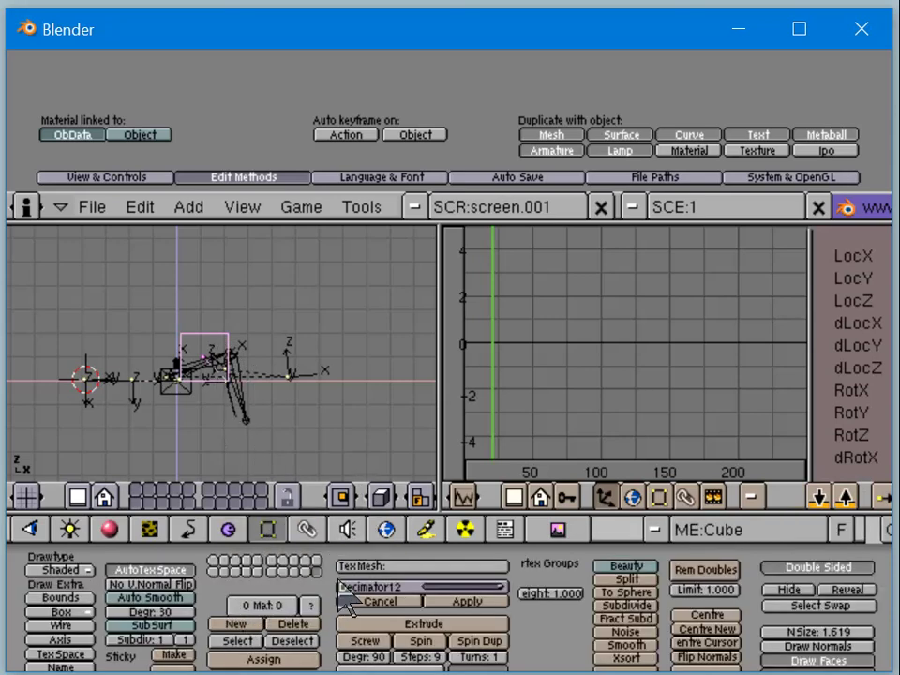
{"action": "key", "text": "m"}
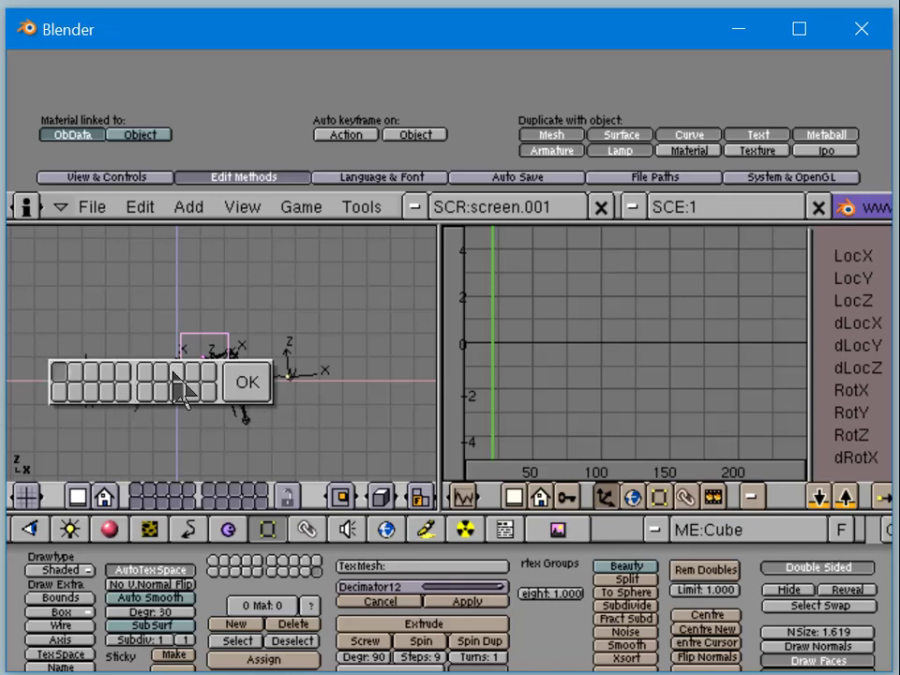
{"action": "left_click", "coordinate": [244, 391]}
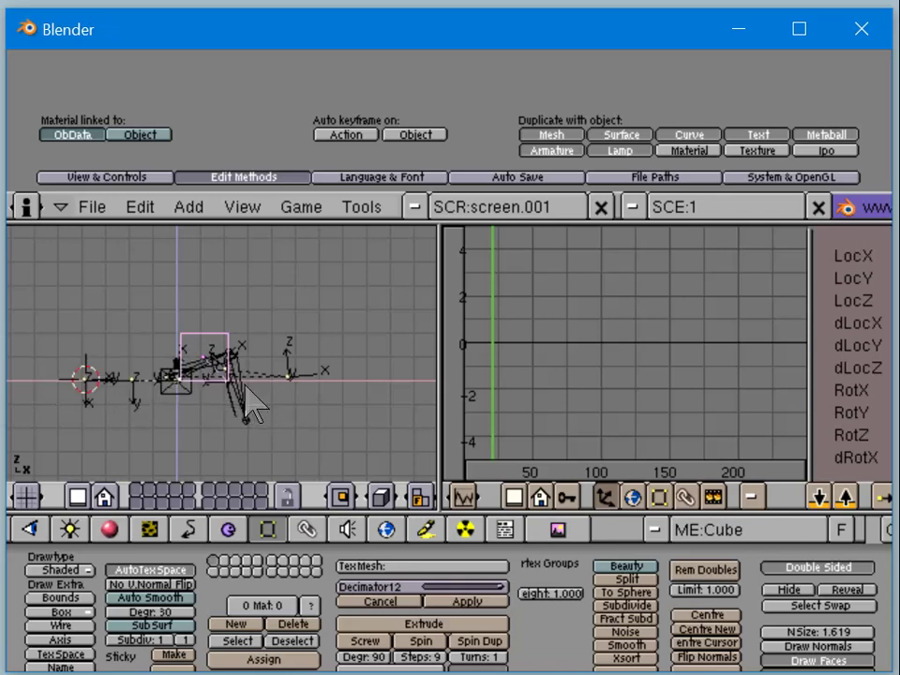
{"action": "left_click", "coordinate": [137, 489]}
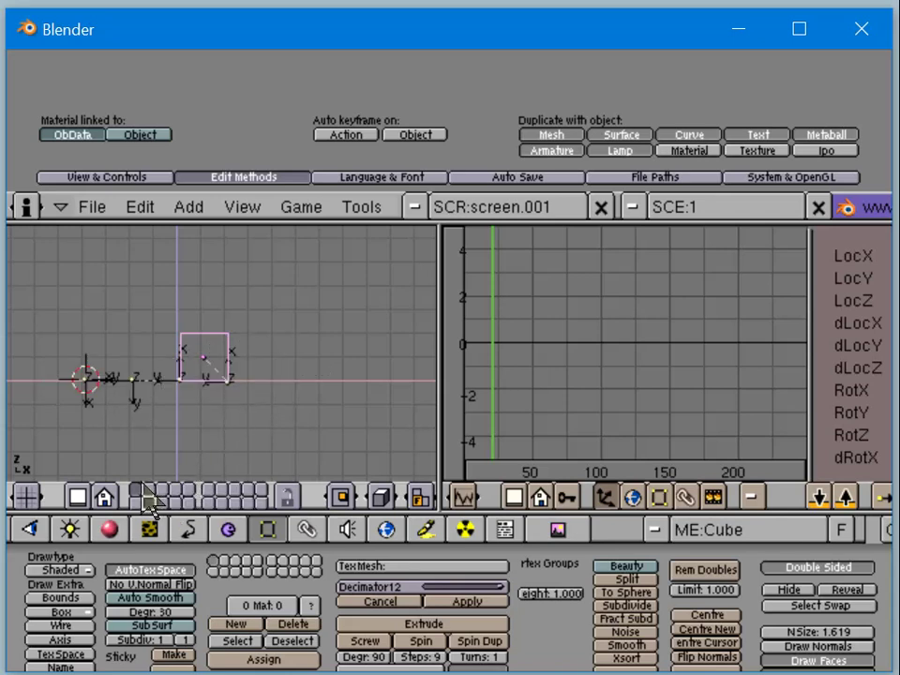
Step: Select Empty.001 through Empty.004 in turn to inspect each one's rotation curves
{"action": "right_click", "coordinate": [184, 382]}
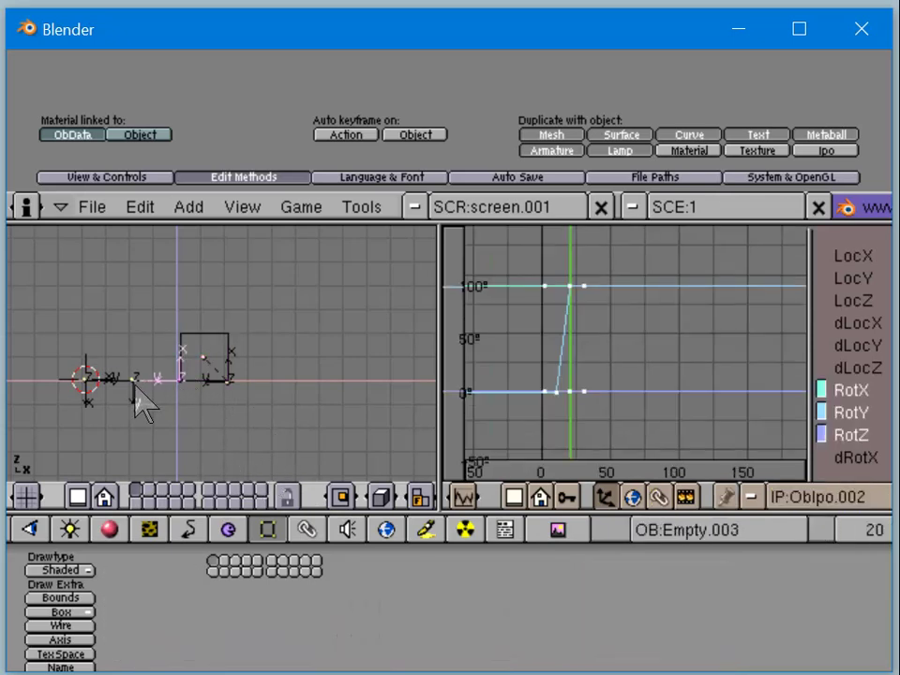
{"action": "right_click", "coordinate": [86, 384]}
{"action": "right_click", "coordinate": [148, 413]}
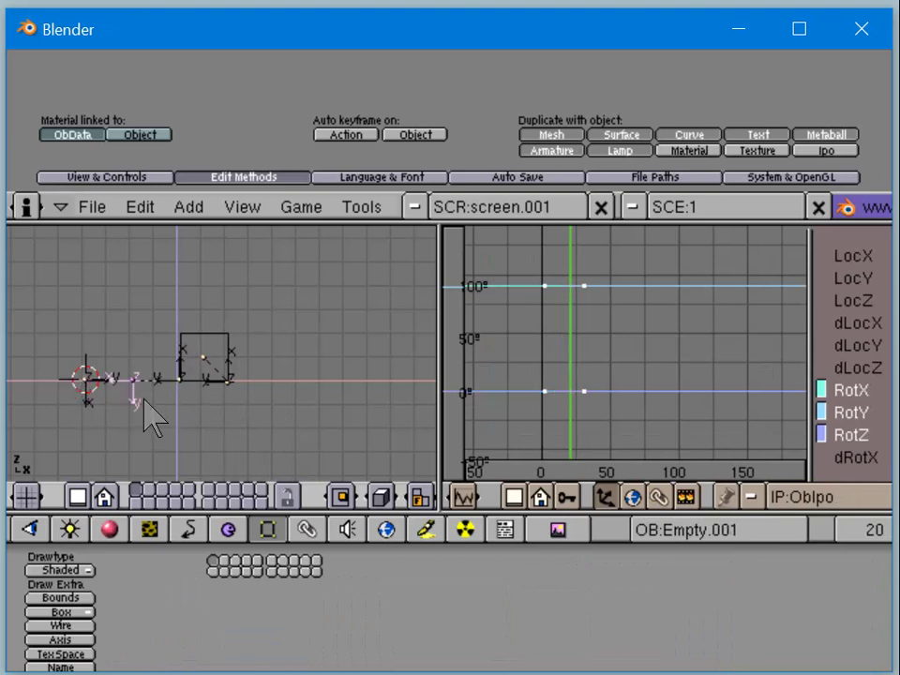
{"action": "right_click", "coordinate": [176, 382]}
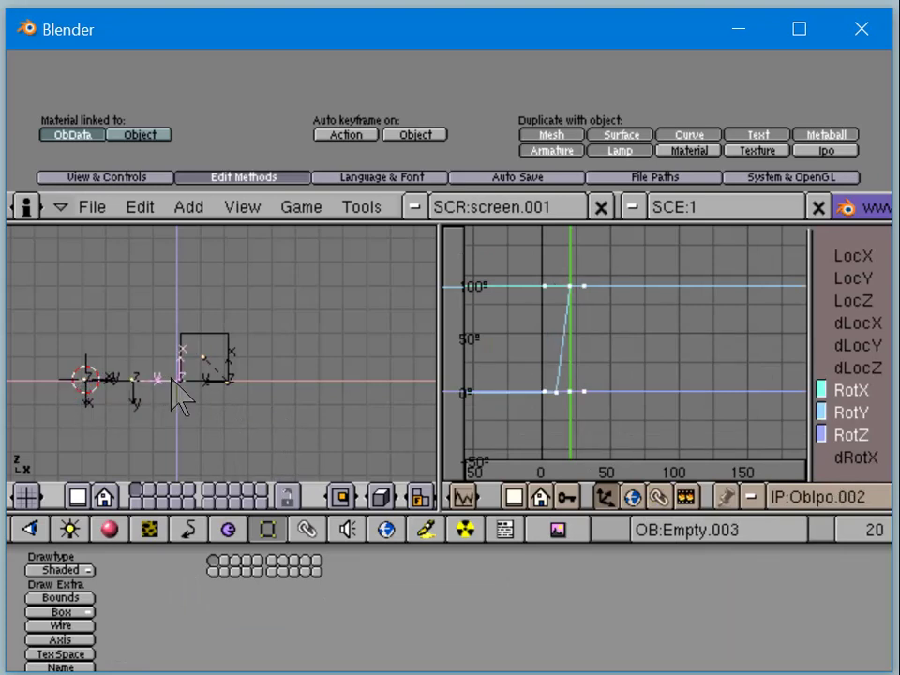
{"action": "right_click", "coordinate": [234, 385]}
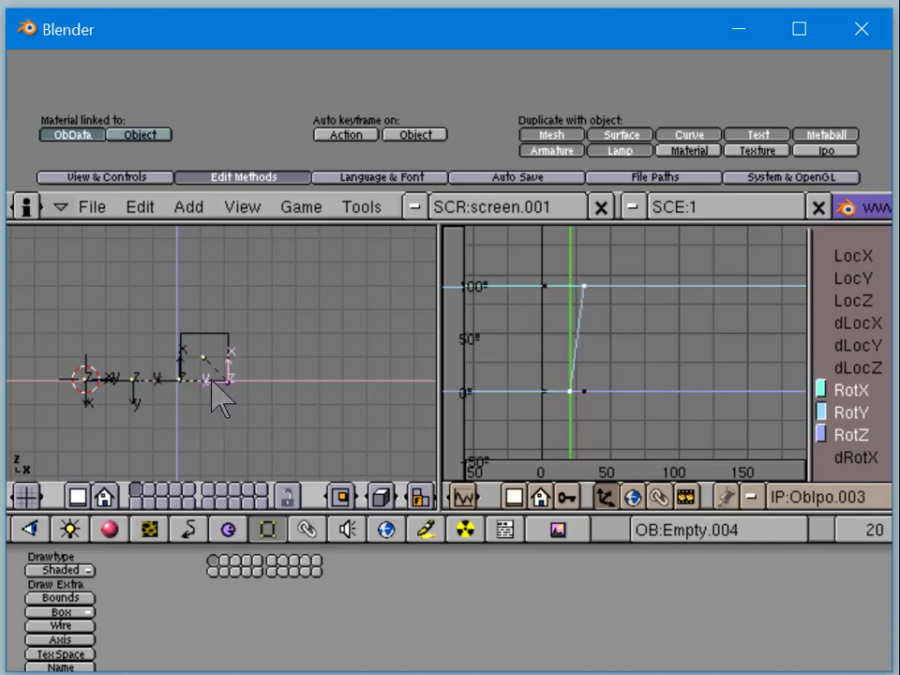
{"action": "right_click", "coordinate": [215, 387]}
Step: Alternate between Empty.003, Empty.004 and the Cube, ending with the Cube selected
{"action": "right_click", "coordinate": [185, 389]}
{"action": "right_click", "coordinate": [184, 377]}
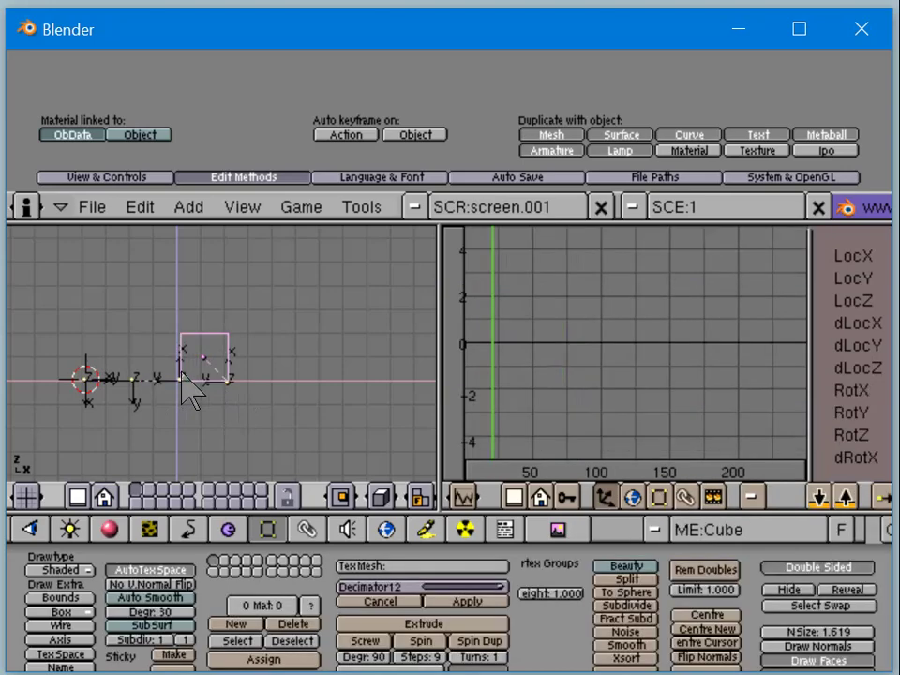
{"action": "right_click", "coordinate": [185, 379]}
{"action": "right_click", "coordinate": [185, 384]}
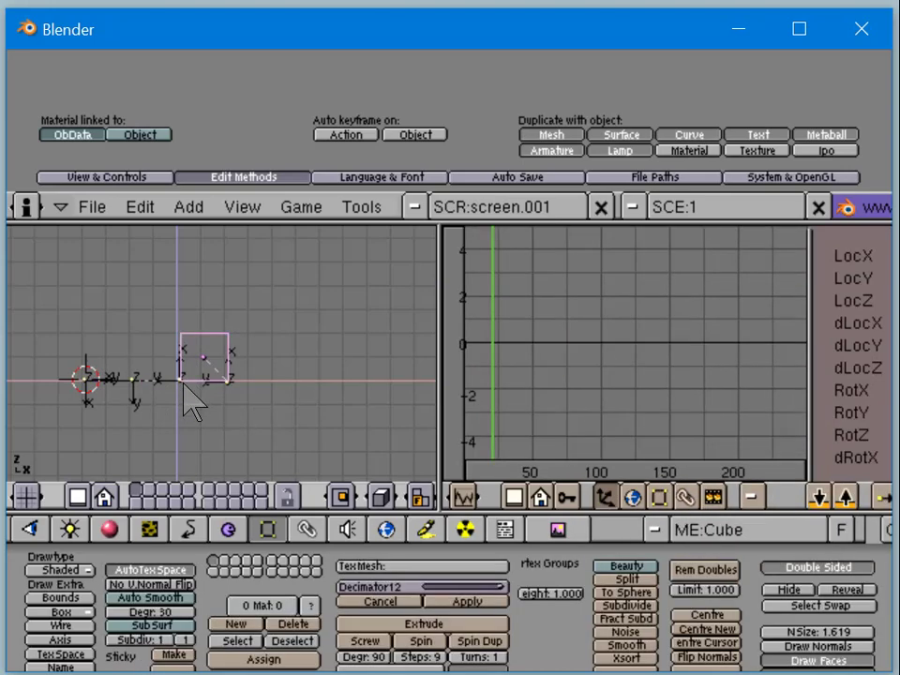
{"action": "right_click", "coordinate": [182, 379]}
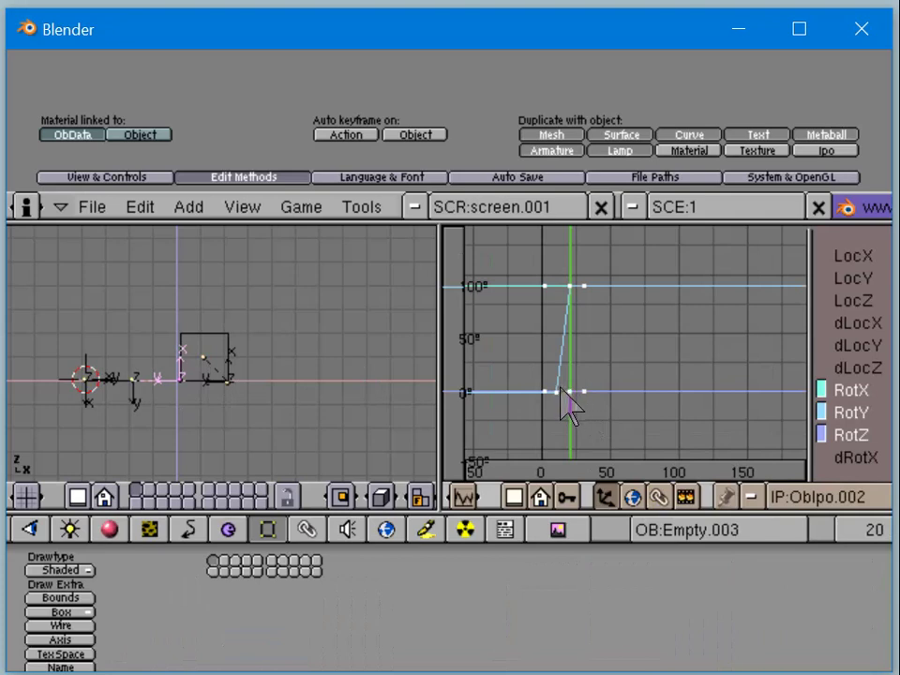
{"action": "right_click", "coordinate": [241, 379]}
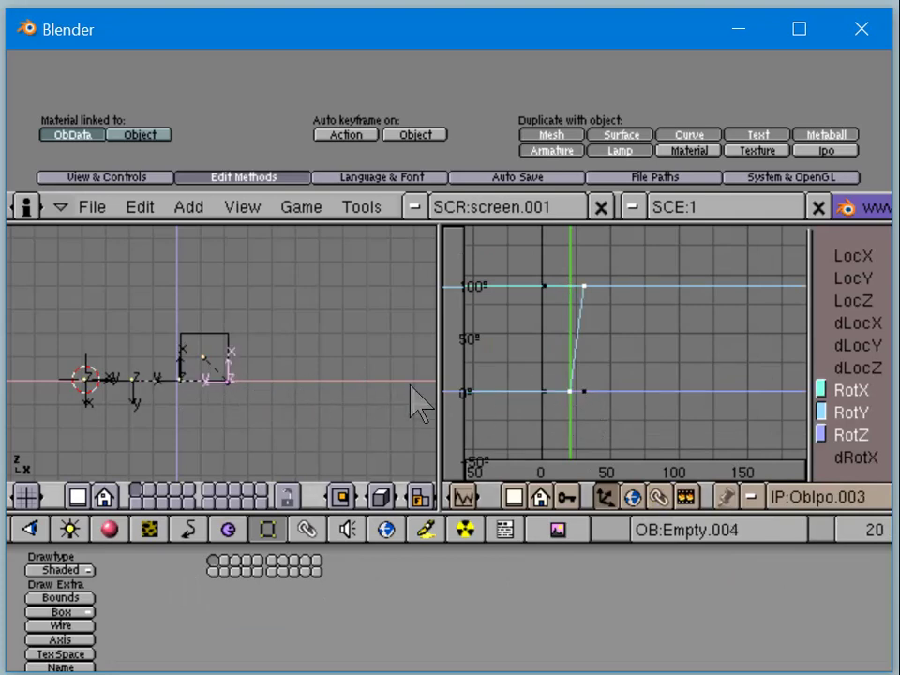
{"action": "right_click", "coordinate": [197, 369]}
{"action": "right_click", "coordinate": [198, 377]}
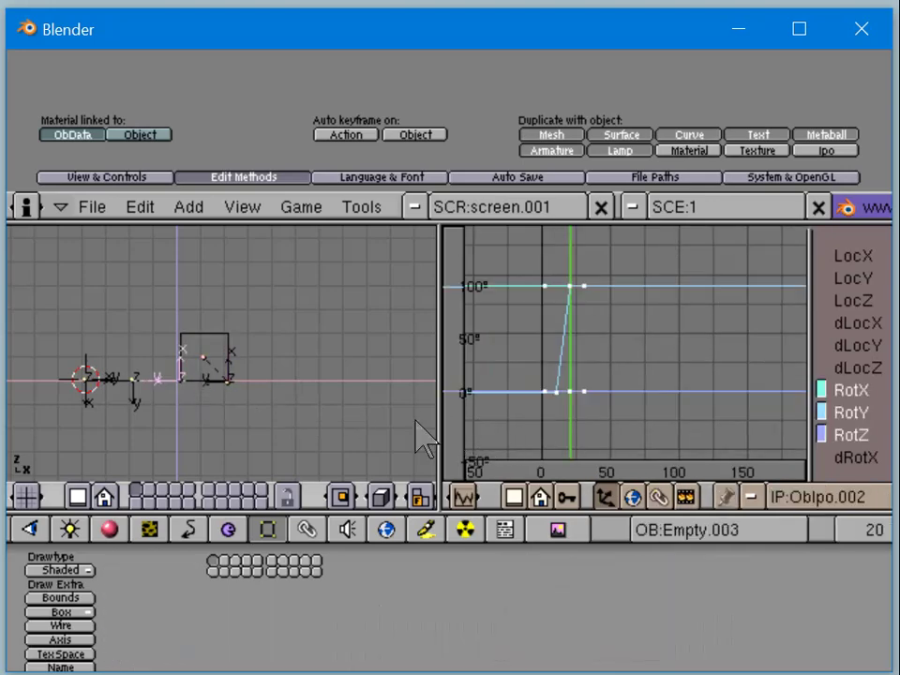
{"action": "right_click", "coordinate": [232, 378]}
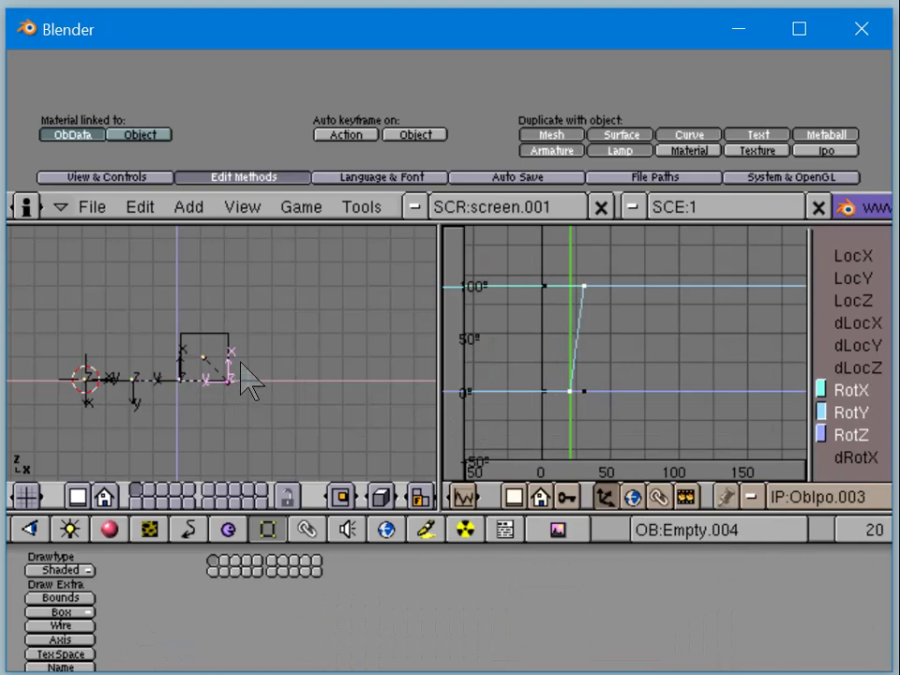
{"action": "right_click", "coordinate": [193, 369]}
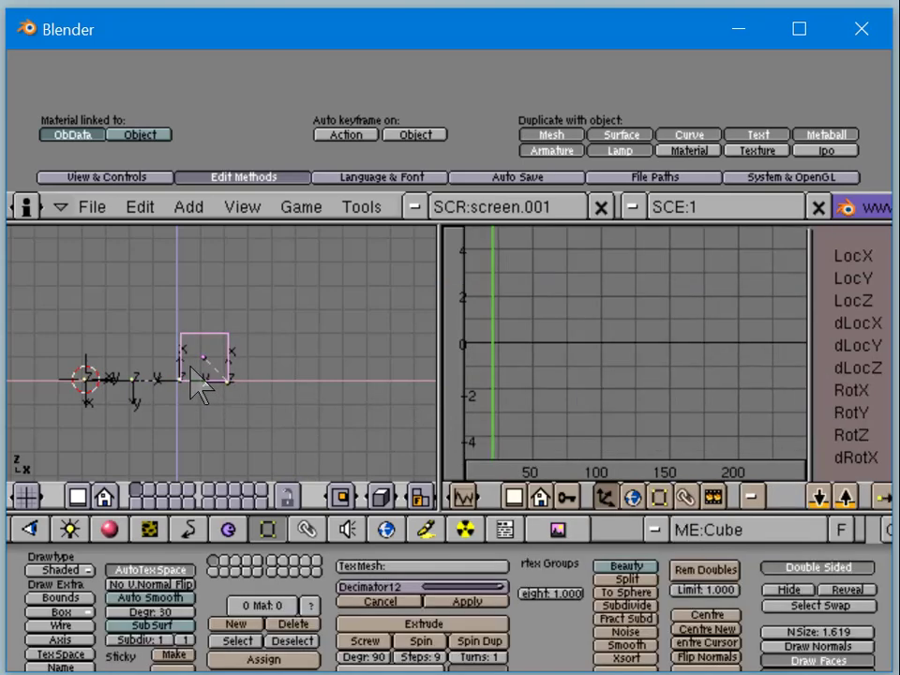
{"action": "right_click", "coordinate": [192, 369]}
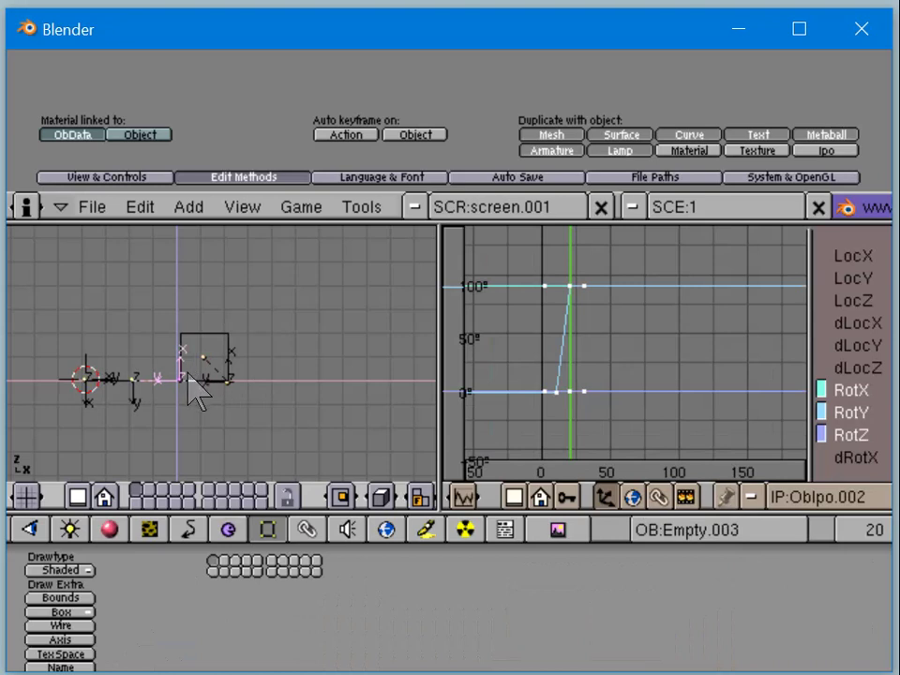
{"action": "right_click", "coordinate": [200, 342]}
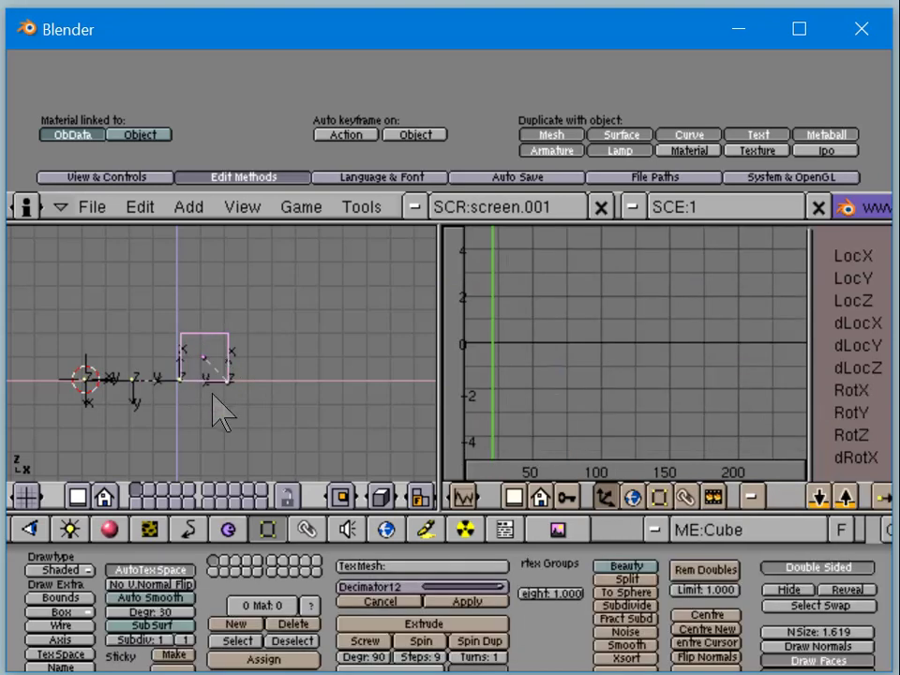
Step: Send the Cube to layer 2, leaving only the leg empties on layer 1
{"action": "left_click", "coordinate": [160, 490]}
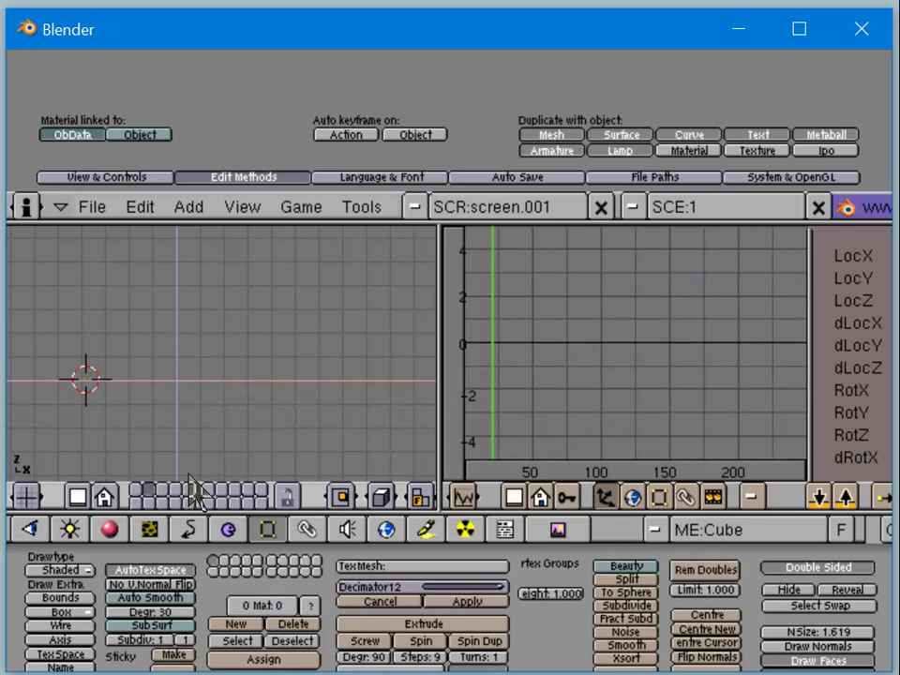
{"action": "left_click", "coordinate": [135, 473]}
{"action": "left_click", "coordinate": [138, 491]}
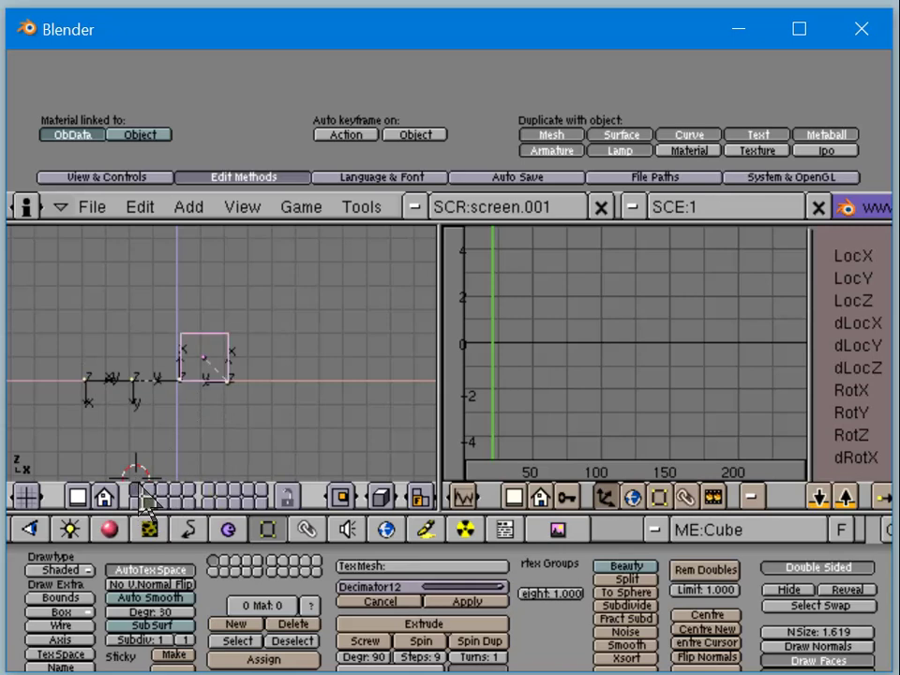
{"action": "key", "text": "m"}
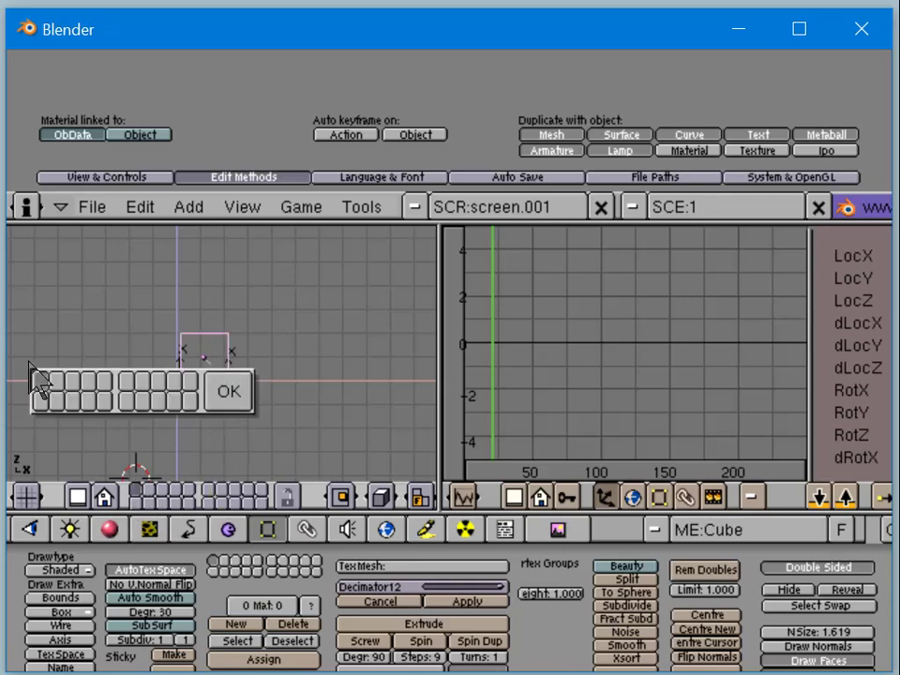
{"action": "left_click", "coordinate": [54, 384]}
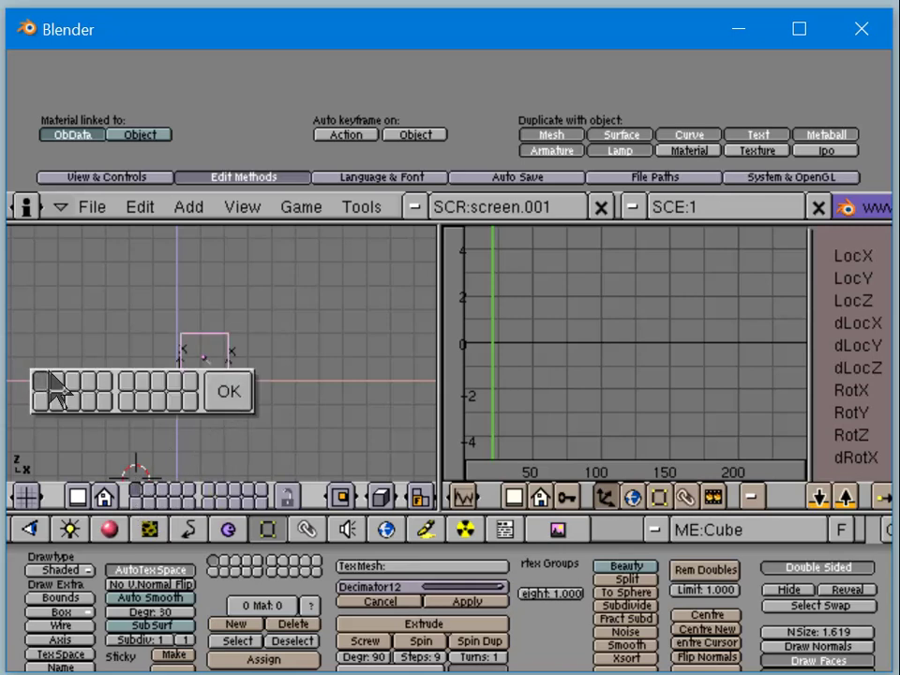
{"action": "left_click", "coordinate": [217, 393]}
Step: Switch between Empty.003 and Empty.004 to compare their ramping rotation curves
{"action": "right_click", "coordinate": [227, 377]}
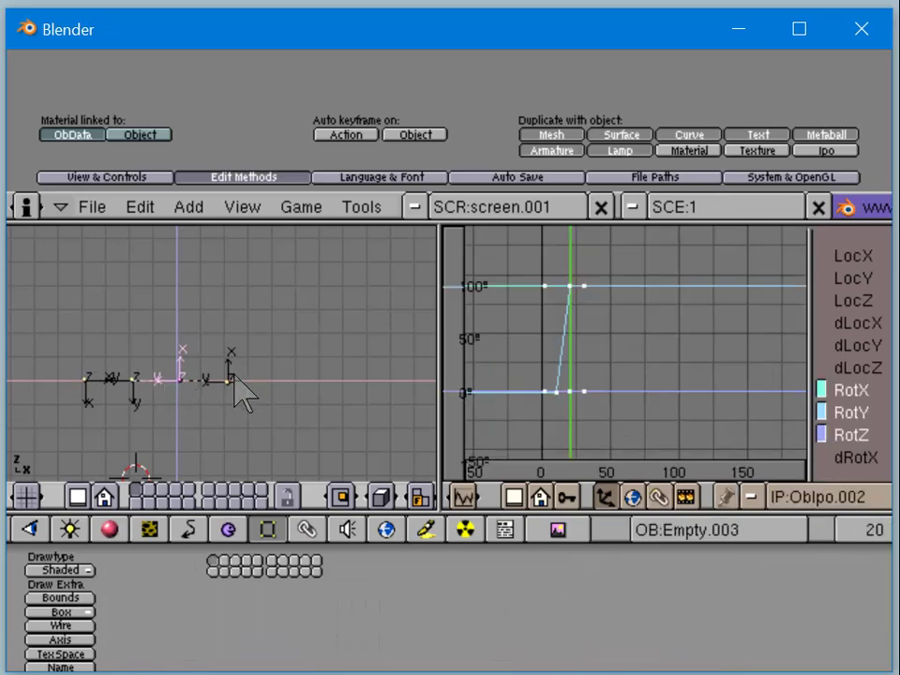
{"action": "right_click", "coordinate": [216, 388]}
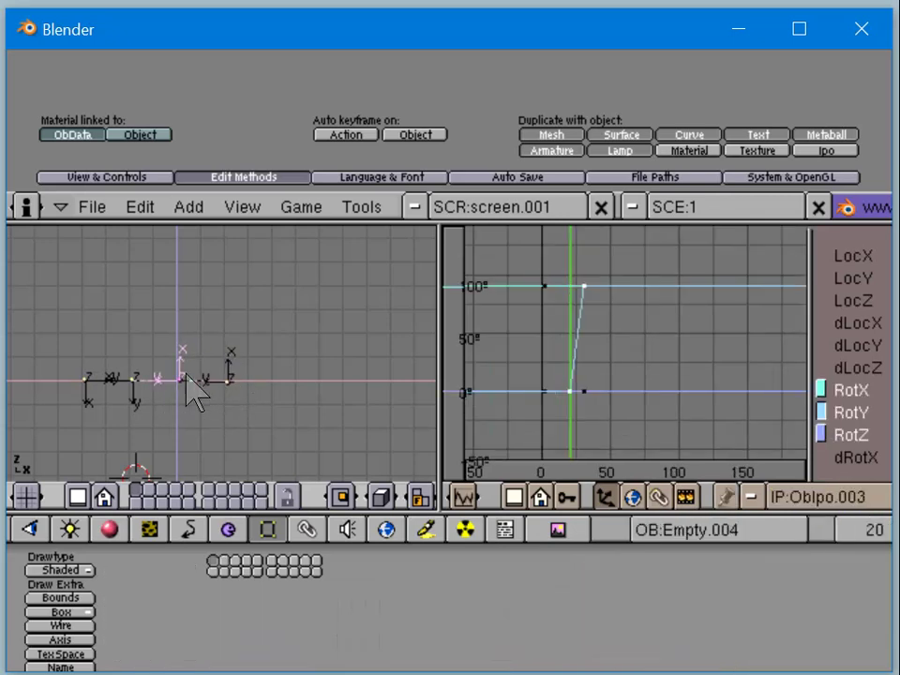
{"action": "right_click", "coordinate": [188, 375]}
{"action": "right_click", "coordinate": [204, 384]}
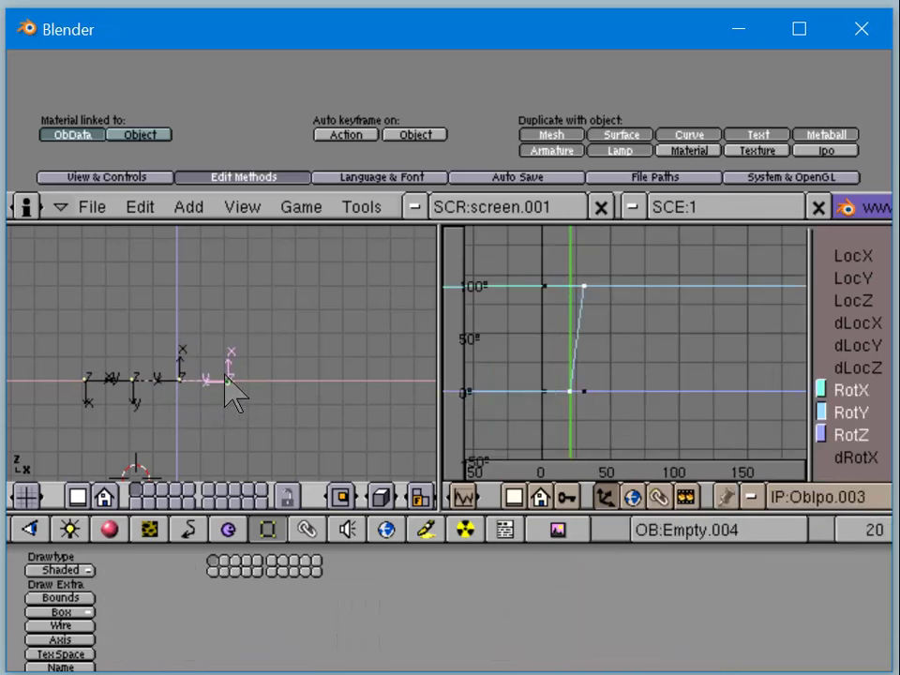
{"action": "right_click", "coordinate": [181, 367]}
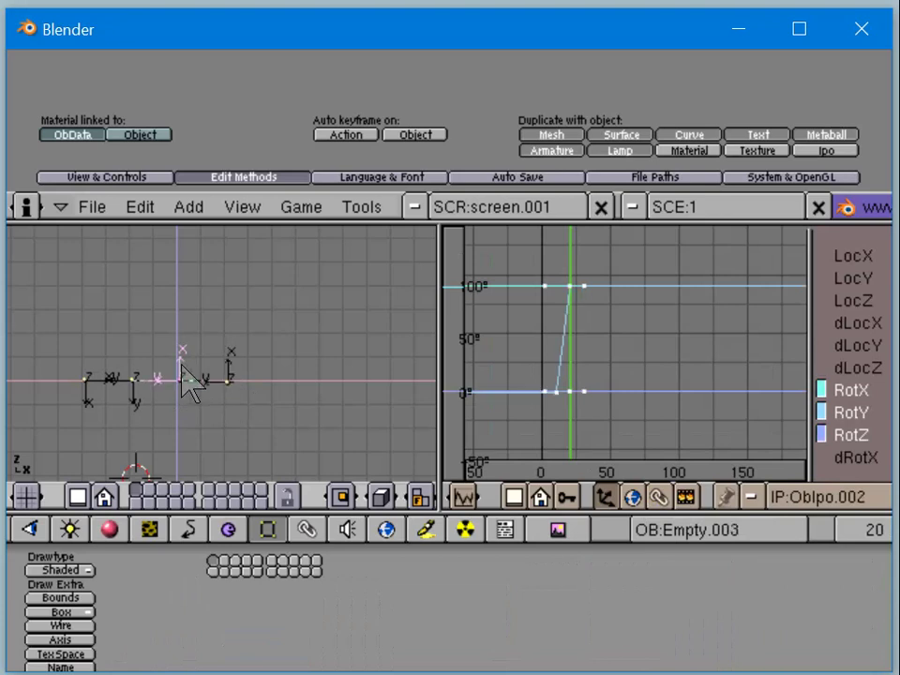
{"action": "right_click", "coordinate": [242, 384]}
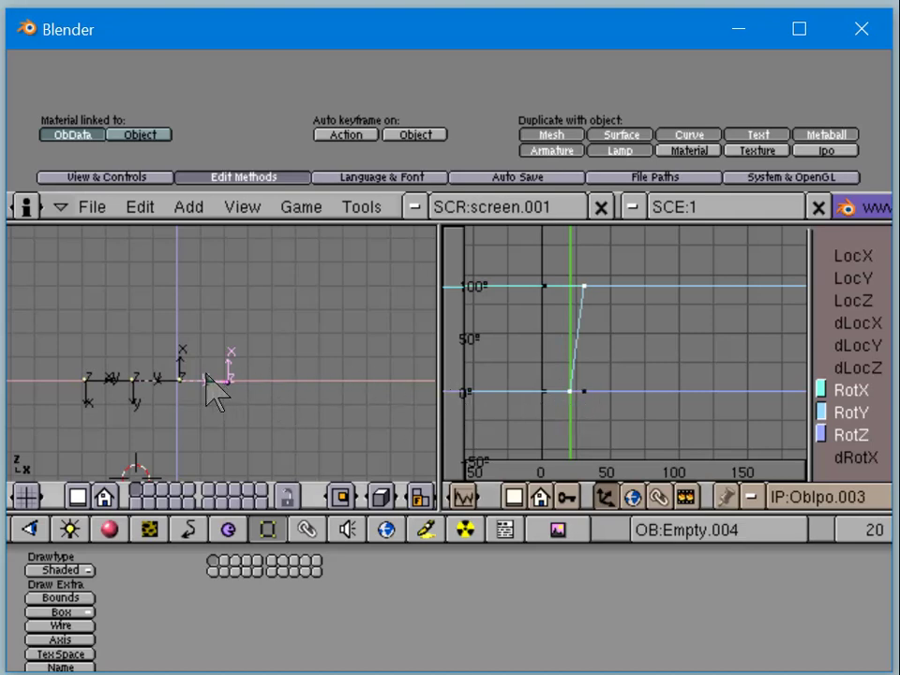
{"action": "right_click", "coordinate": [177, 376]}
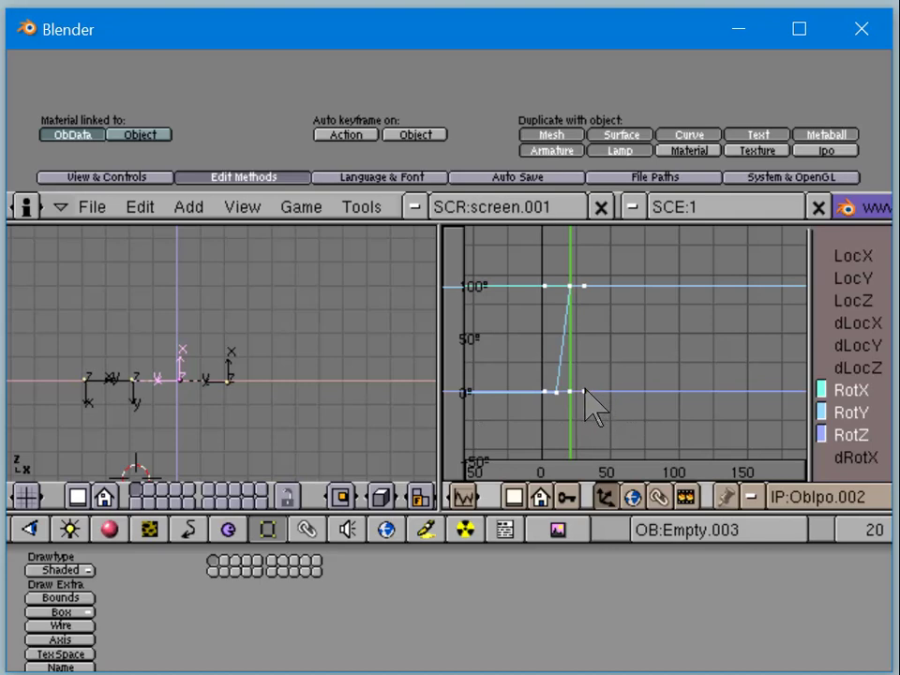
{"action": "right_click", "coordinate": [221, 376]}
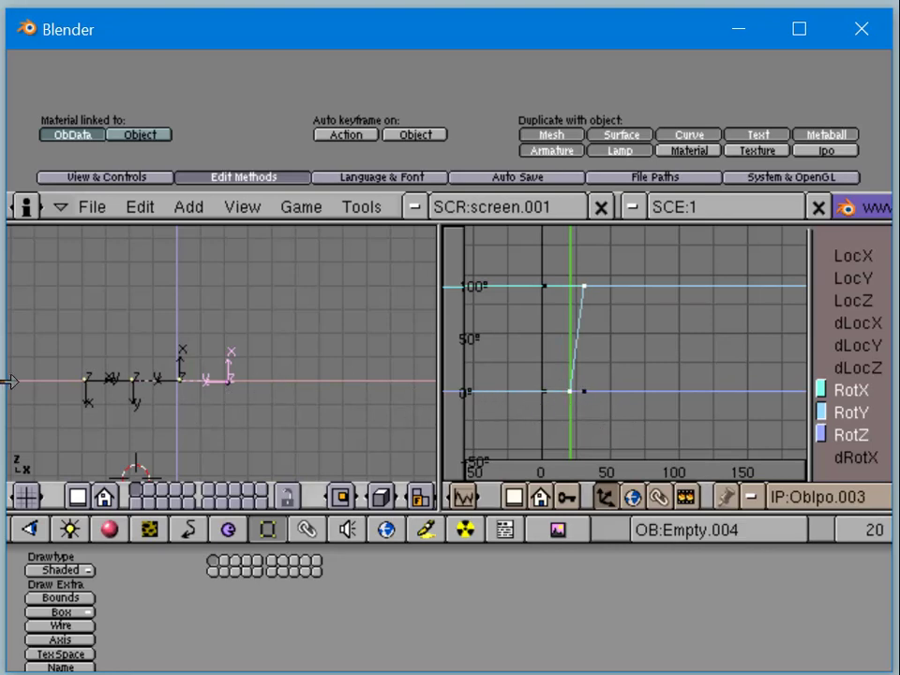
Step: Review Empty.001, Empty.004, Empty.003 and Empty.002 curves in turn, ending on Empty.001
{"action": "right_click", "coordinate": [91, 382]}
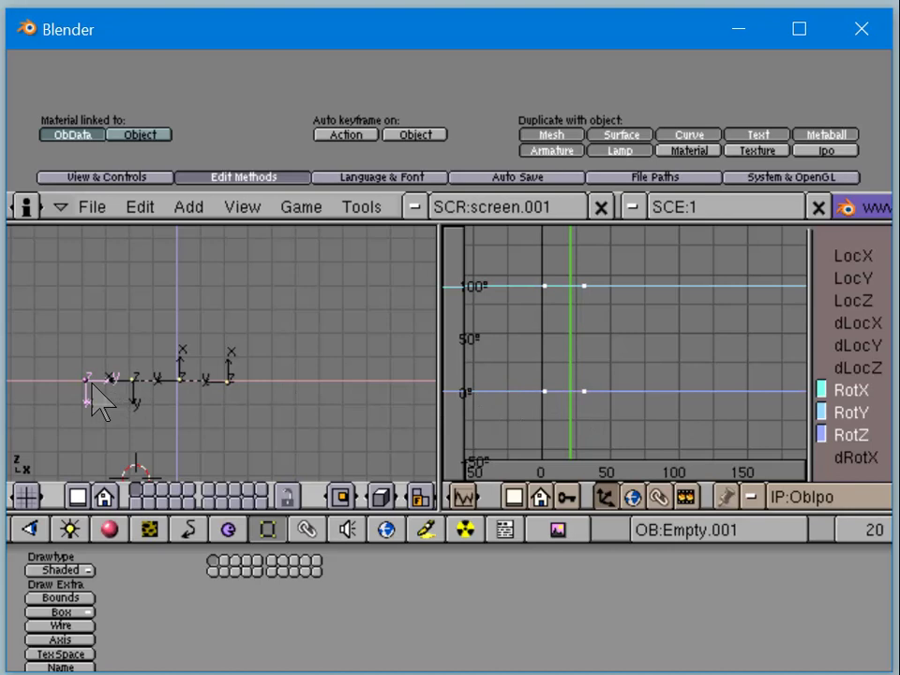
{"action": "right_click", "coordinate": [547, 392]}
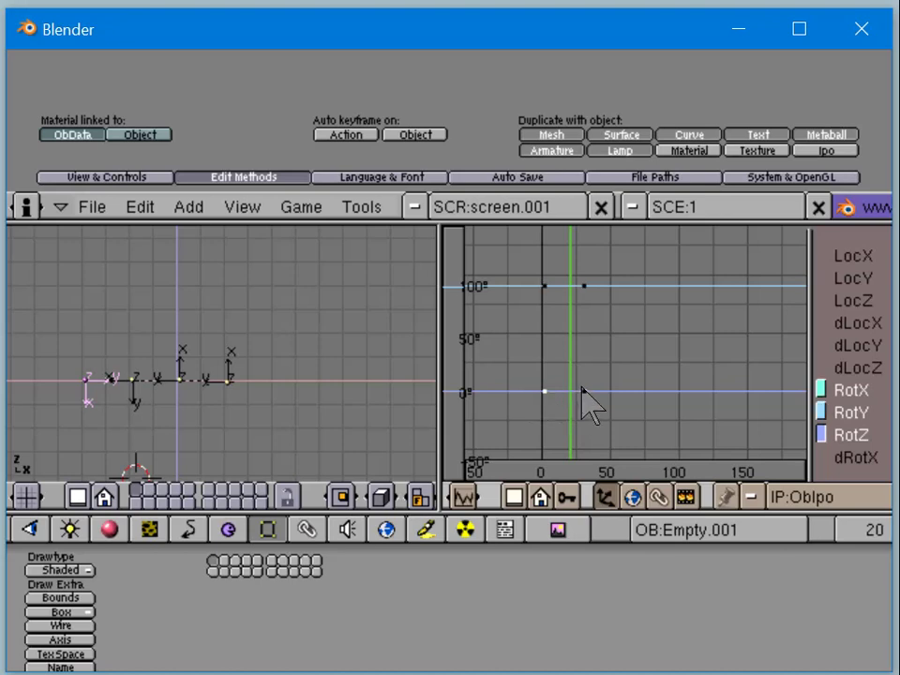
{"action": "right_click", "coordinate": [232, 376]}
{"action": "key", "text": "shift+d"}
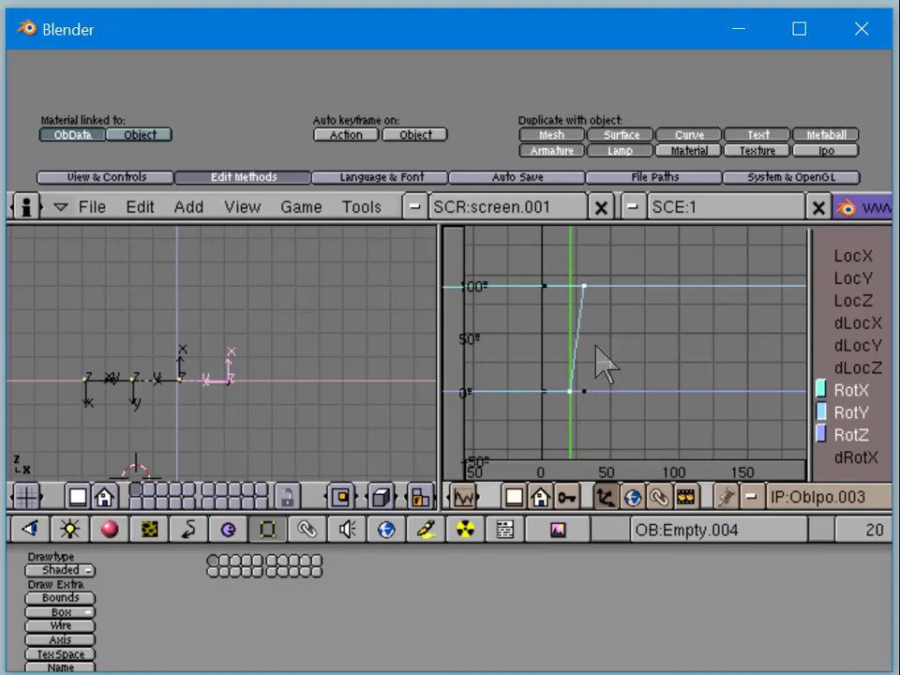
{"action": "right_click", "coordinate": [178, 370]}
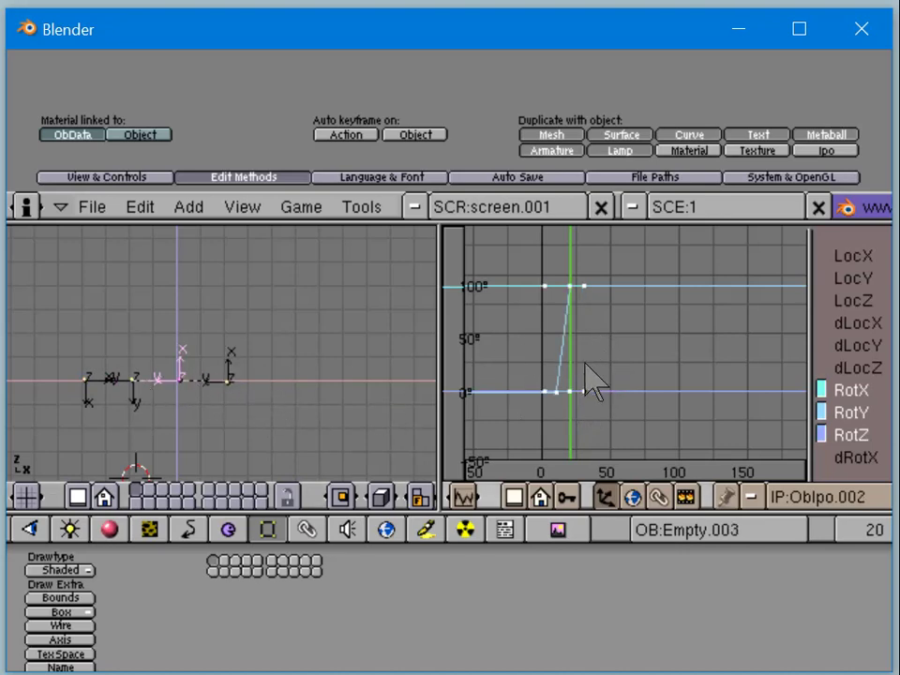
{"action": "right_click", "coordinate": [140, 377]}
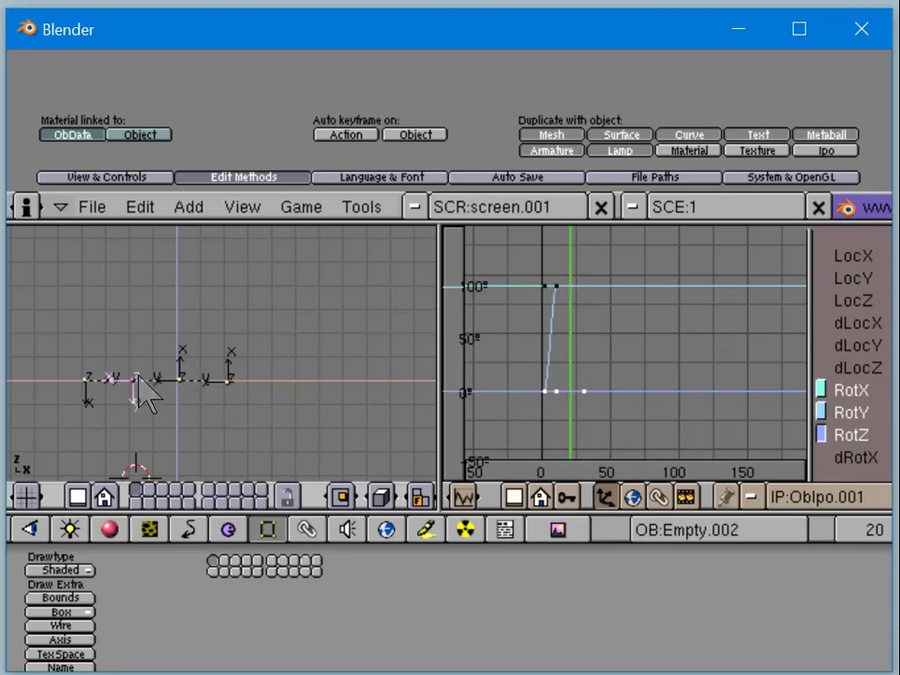
{"action": "right_click", "coordinate": [229, 381]}
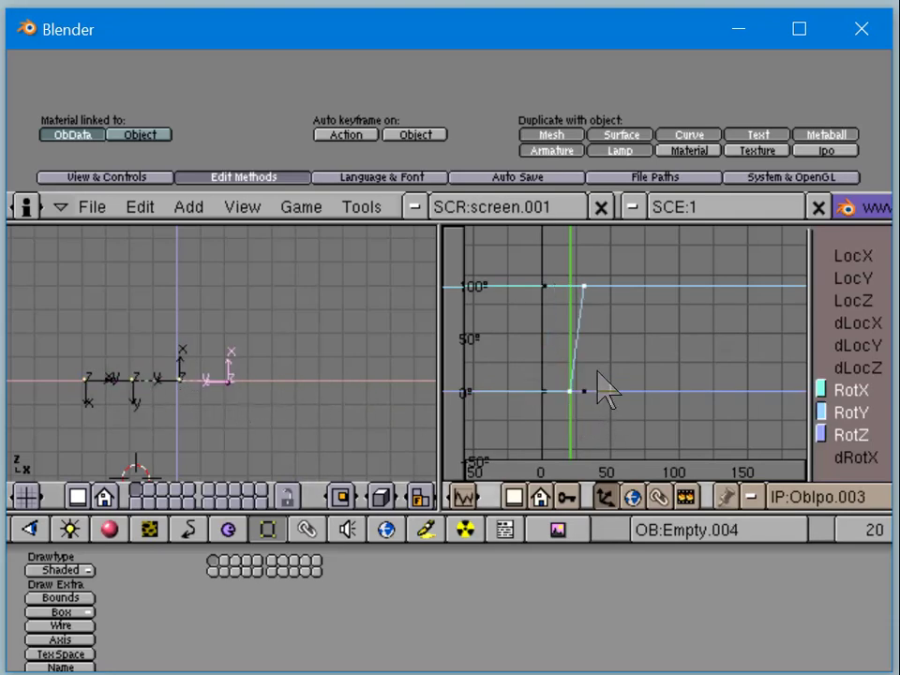
{"action": "right_click", "coordinate": [181, 398]}
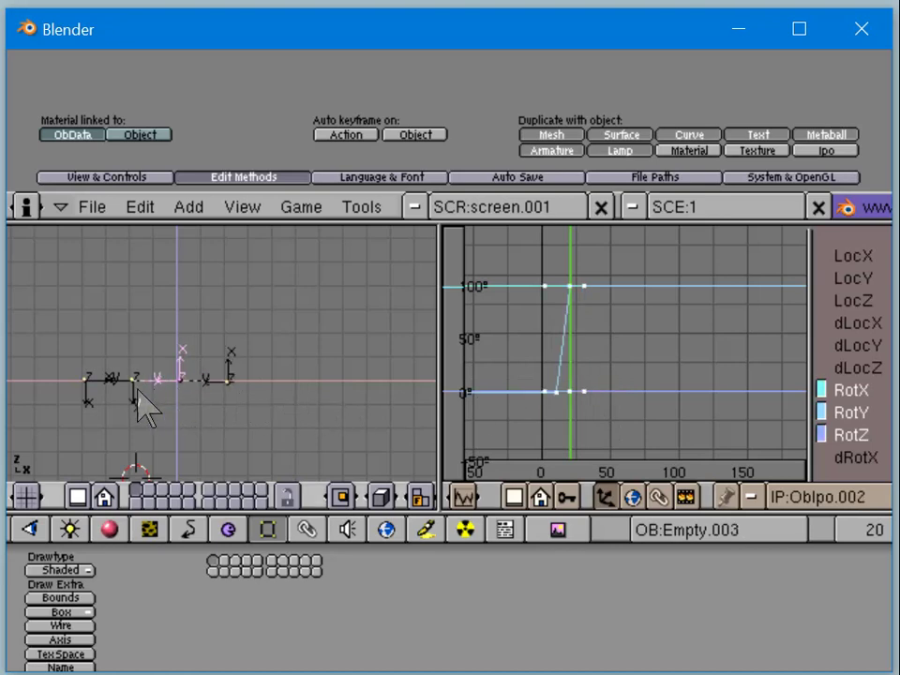
{"action": "right_click", "coordinate": [139, 403]}
{"action": "right_click", "coordinate": [81, 388]}
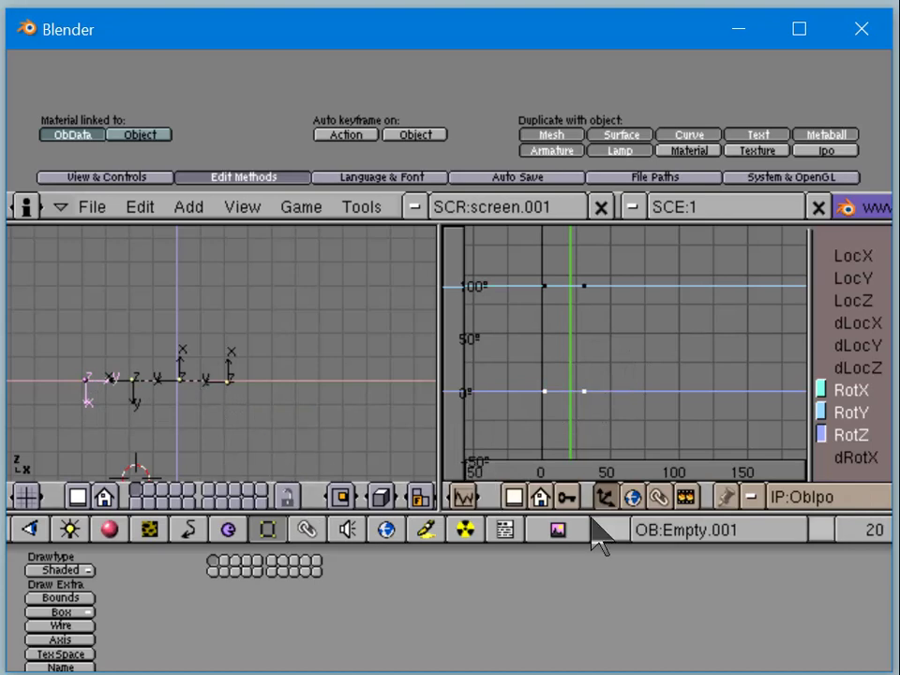
Step: Set the current frame to 30
{"action": "key", "text": "shift+Left"}
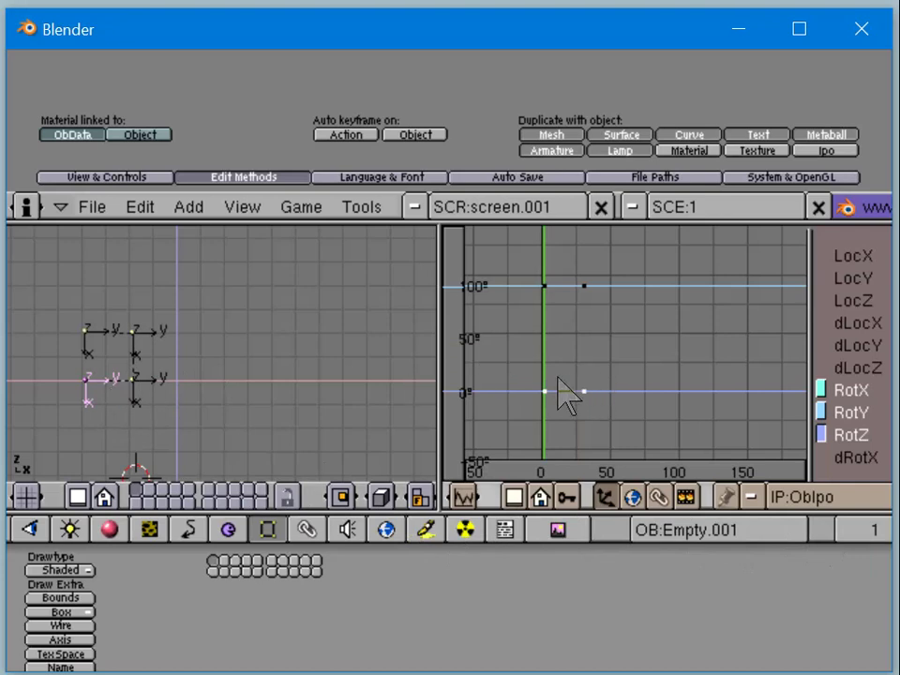
{"action": "left_click_drag", "start_coordinate": [580, 376], "coordinate": [586, 379]}
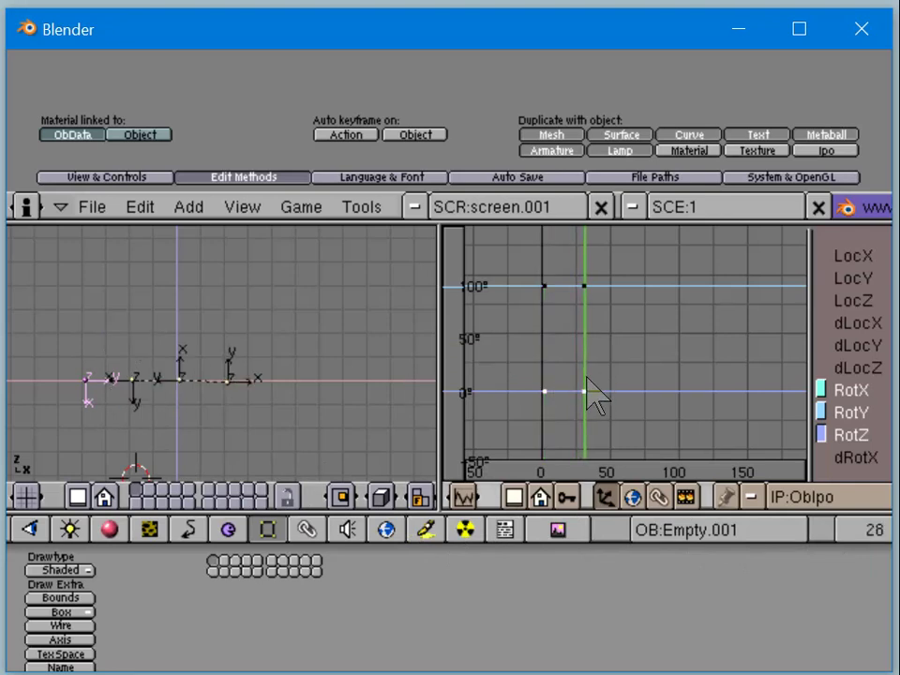
{"action": "left_click", "coordinate": [869, 530]}
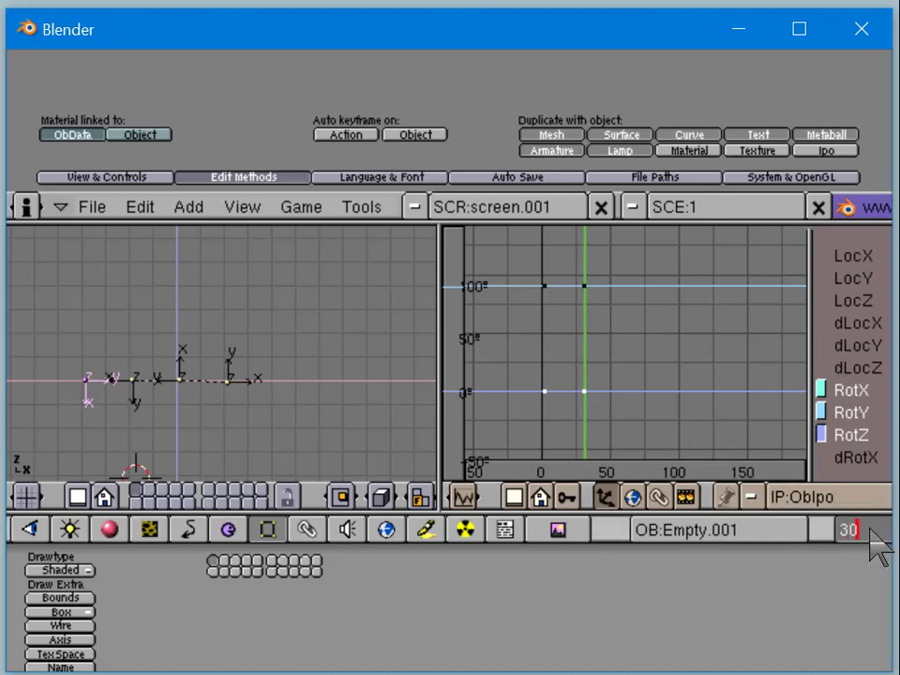
{"action": "key", "text": "Return"}
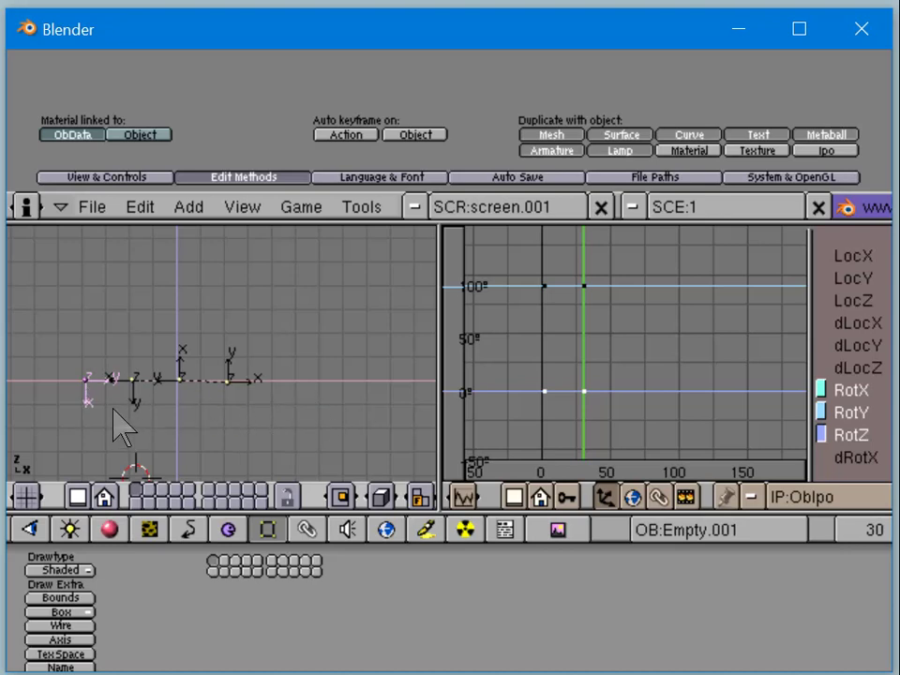
Step: Duplicate the animated empty three times, placing each copy with its rotation curve
{"action": "key", "text": "shift+d"}
{"action": "left_click", "coordinate": [170, 406]}
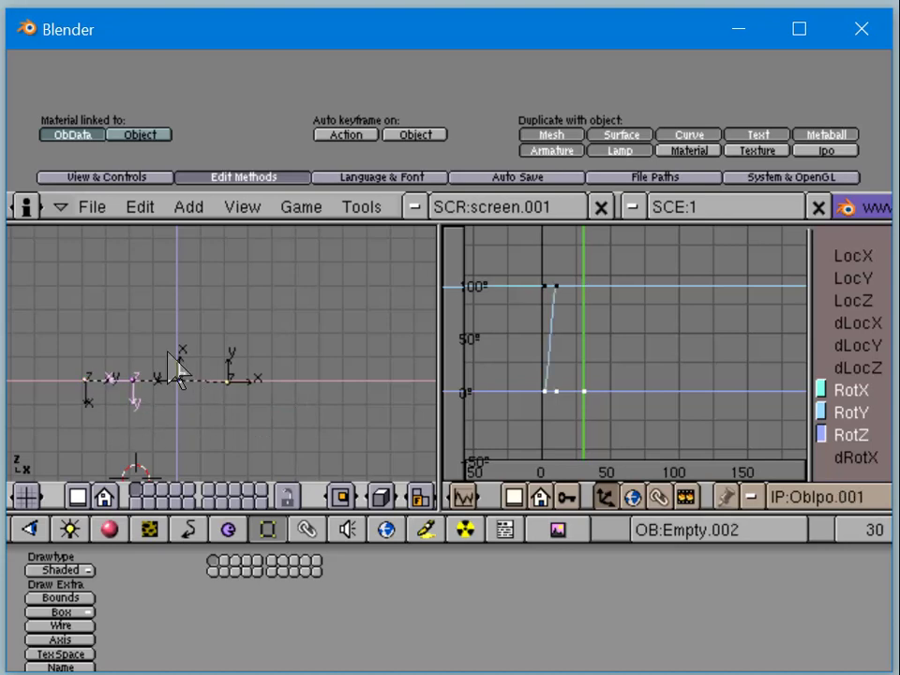
{"action": "key", "text": "shift+d"}
{"action": "left_click", "coordinate": [230, 374]}
{"action": "key", "text": "shift+d"}
{"action": "left_click", "coordinate": [236, 367]}
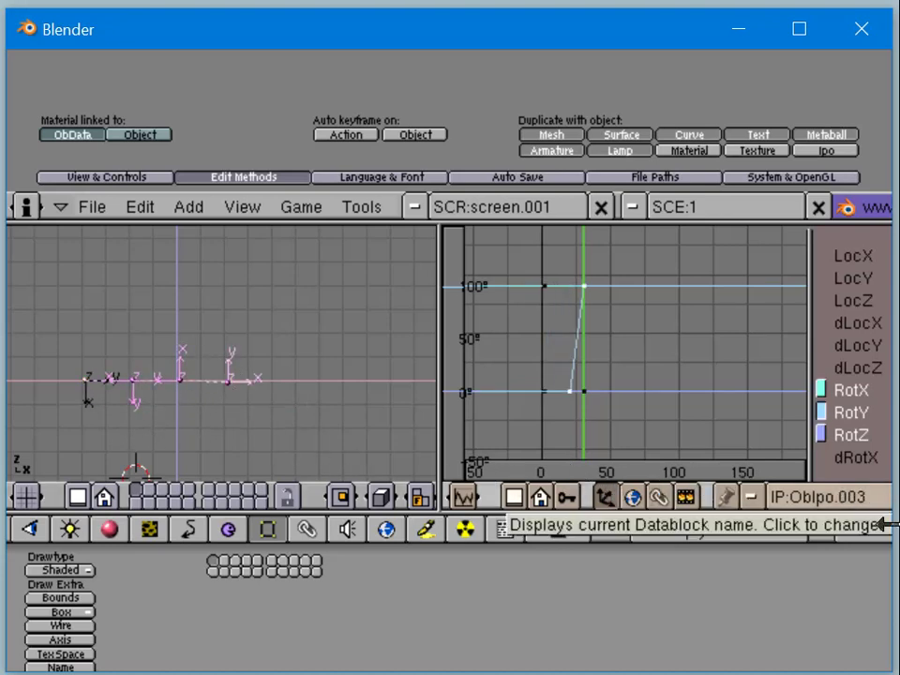
Step: Return to frame 1, duplicate Empty.001 in place, and select its rotation curve
{"action": "left_click_drag", "start_coordinate": [857, 532], "coordinate": [745, 542]}
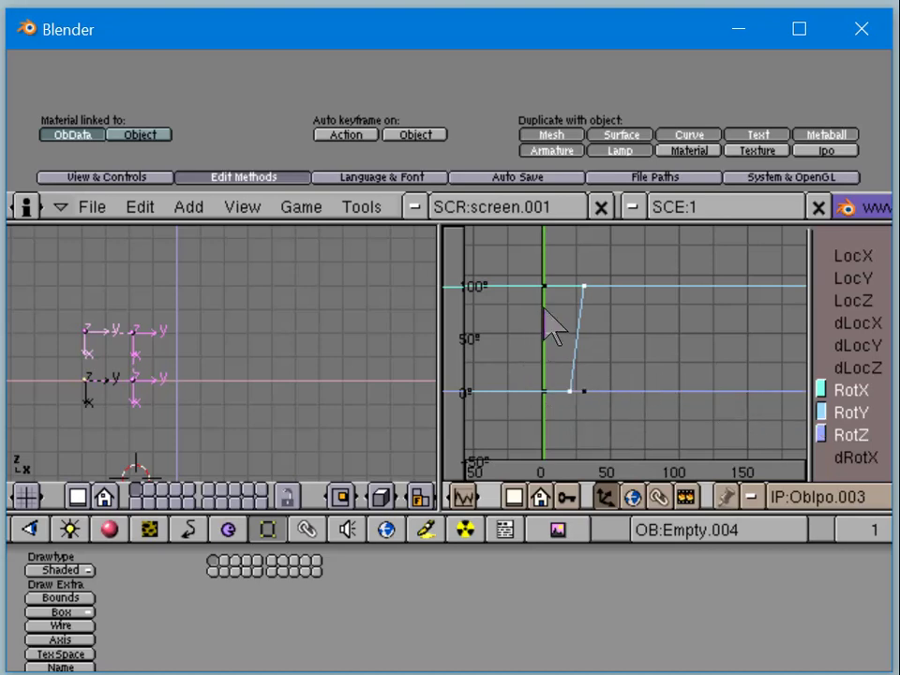
{"action": "right_click", "coordinate": [140, 405]}
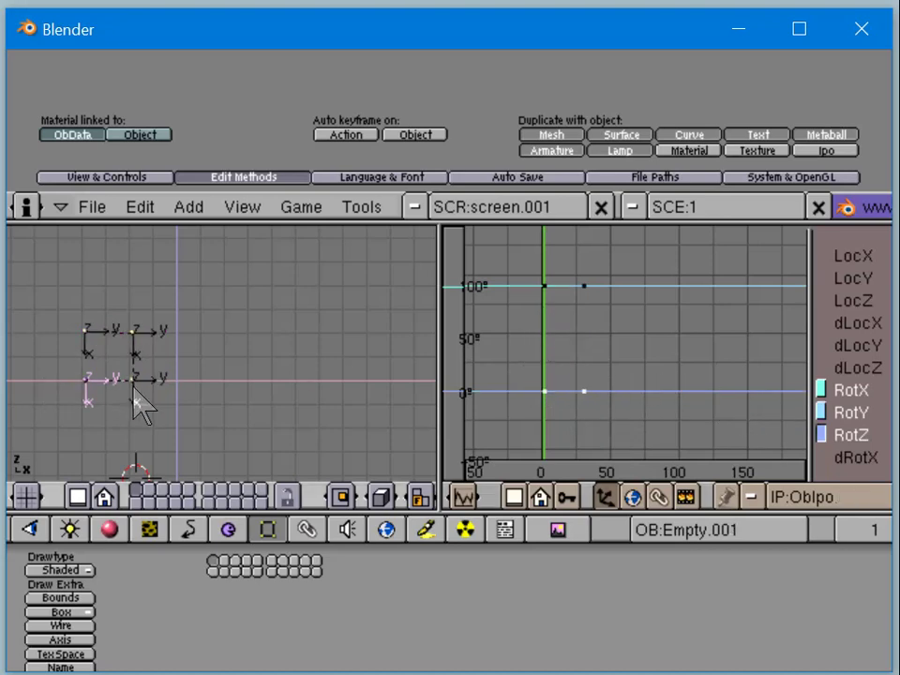
{"action": "key", "text": "shift+d"}
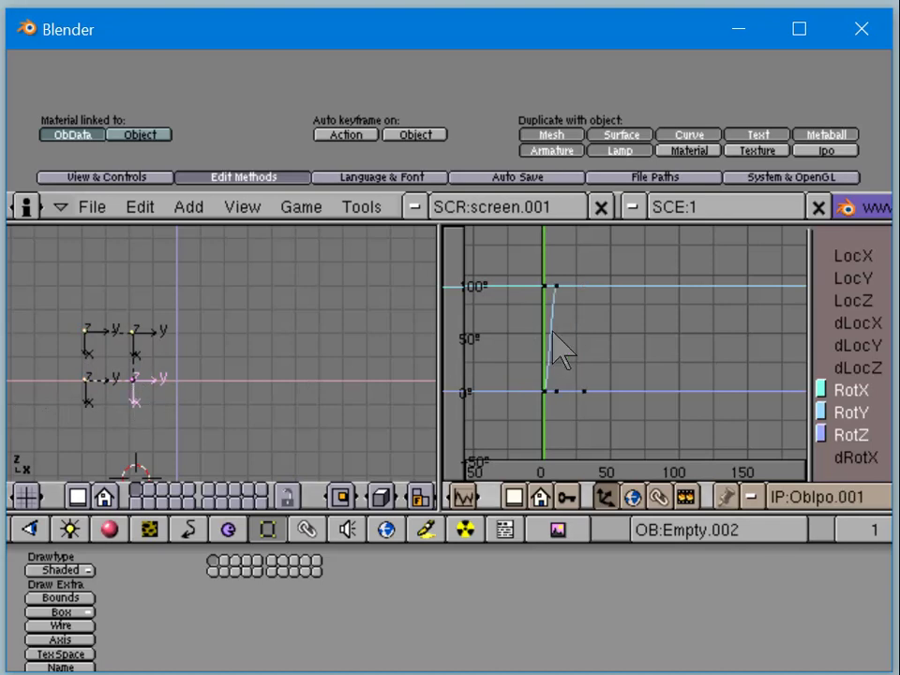
{"action": "right_click", "coordinate": [552, 331]}
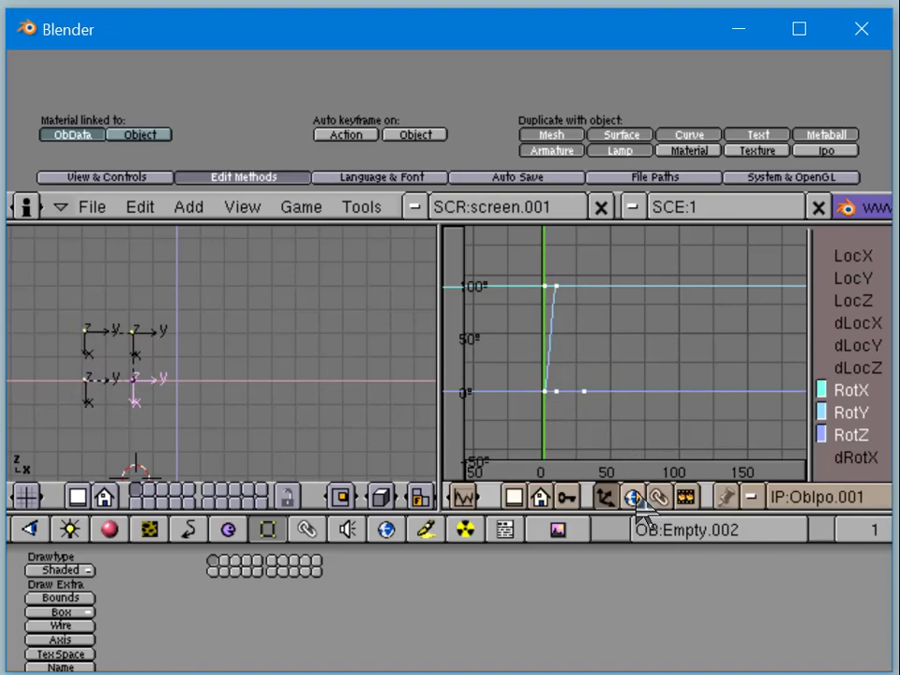
{"action": "middle_click_drag", "start_coordinate": [767, 514], "coordinate": [272, 525]}
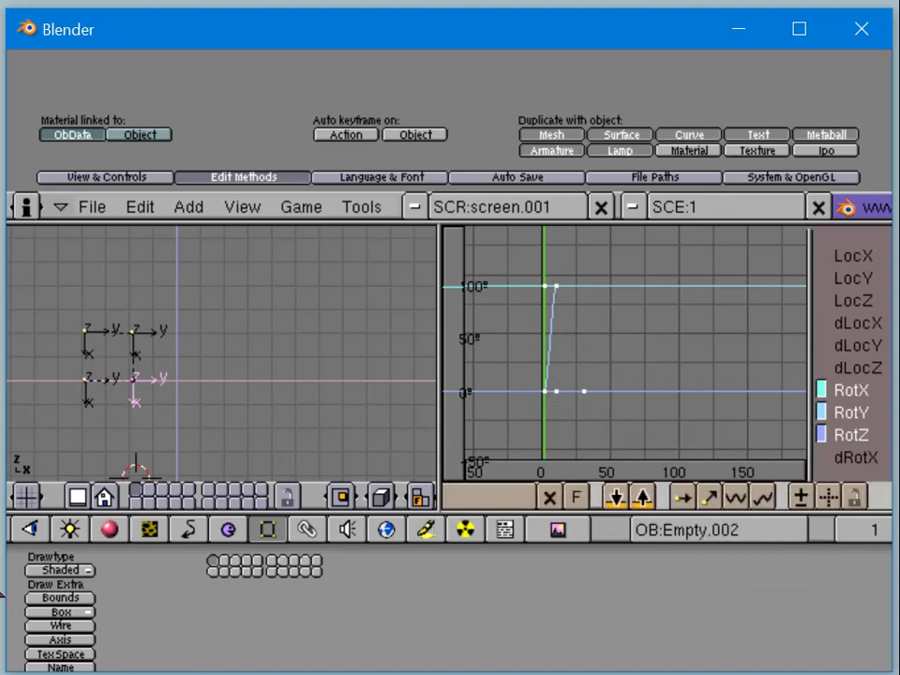
{"action": "left_click", "coordinate": [741, 499]}
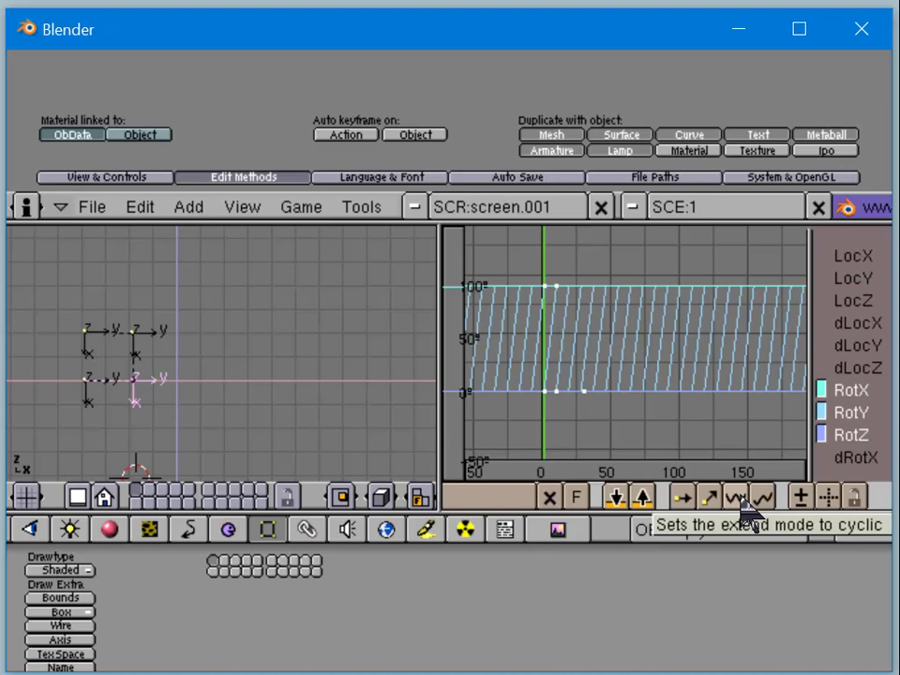
{"action": "left_click", "coordinate": [582, 398], "text": "ctrl"}
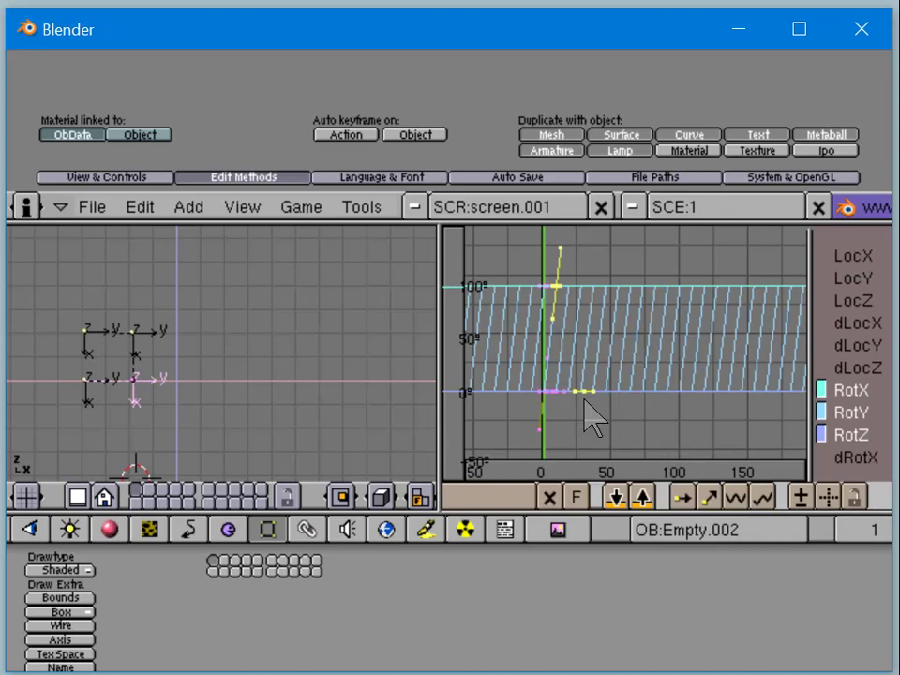
{"action": "left_click", "coordinate": [584, 400]}
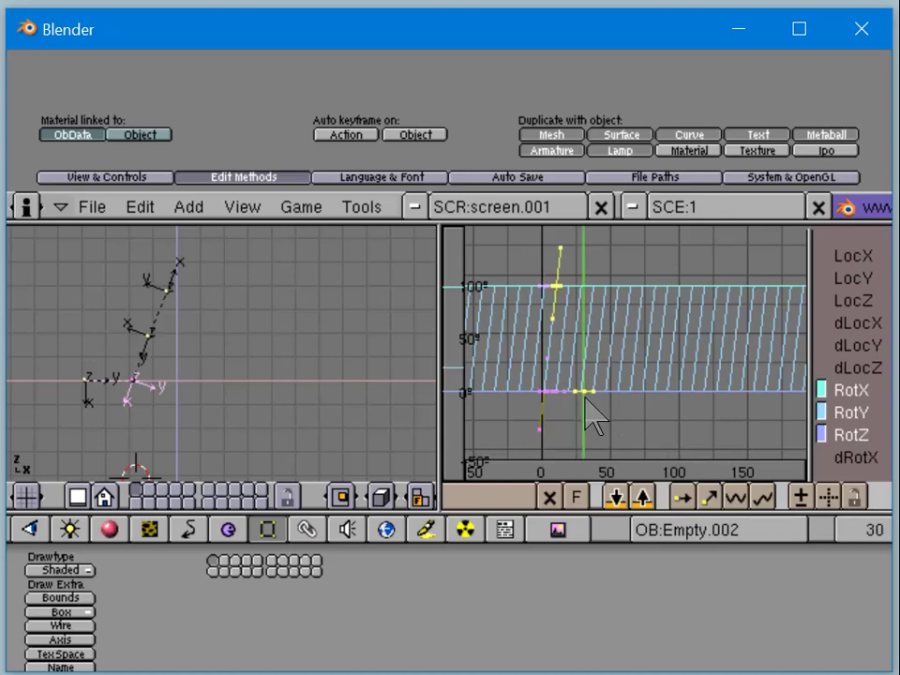
{"action": "key", "text": "k"}
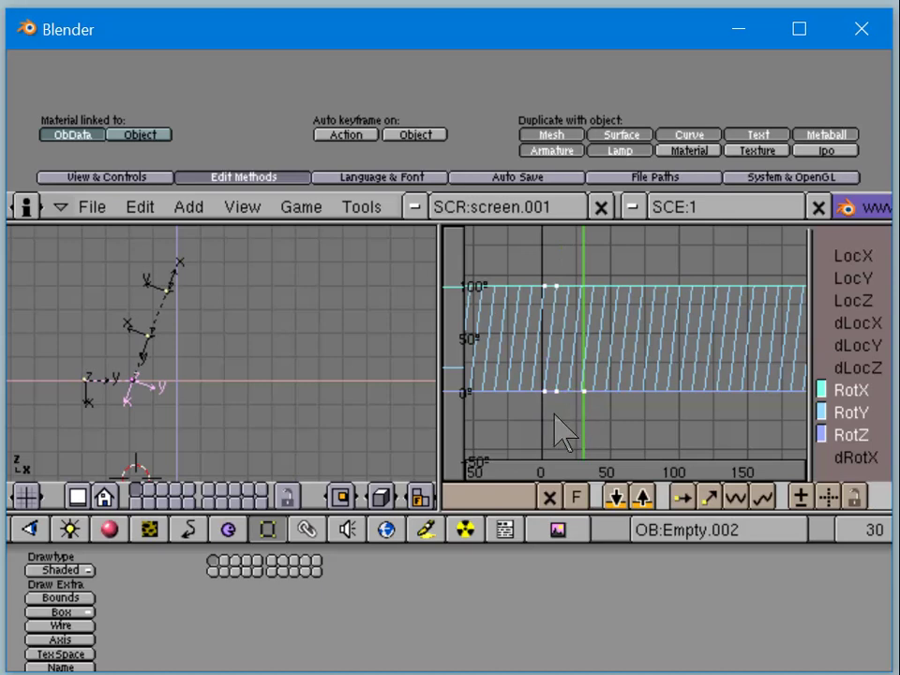
{"action": "left_click_drag", "start_coordinate": [554, 417], "coordinate": [545, 414]}
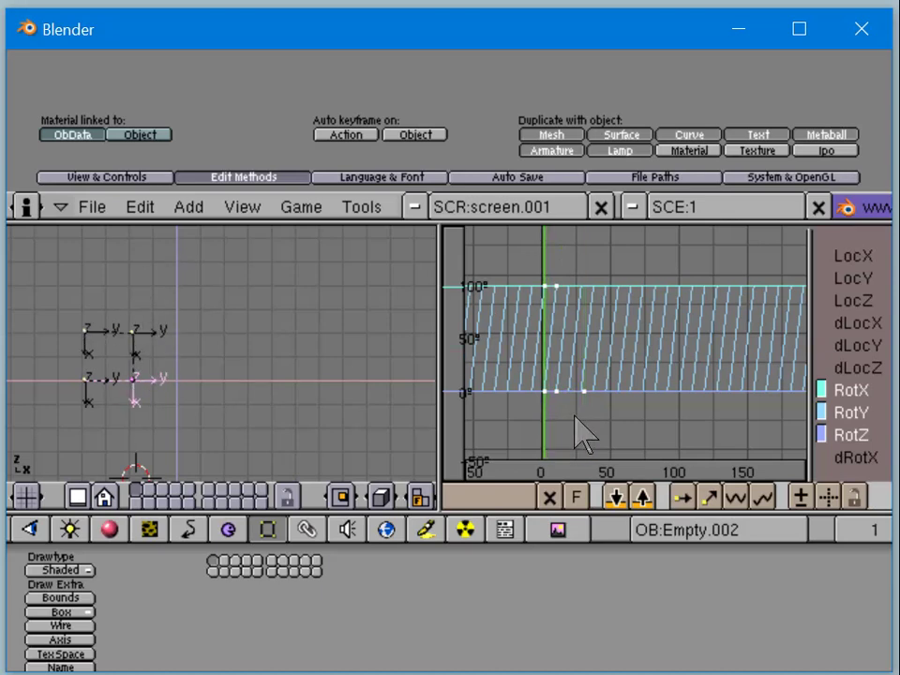
{"action": "left_click", "coordinate": [683, 497]}
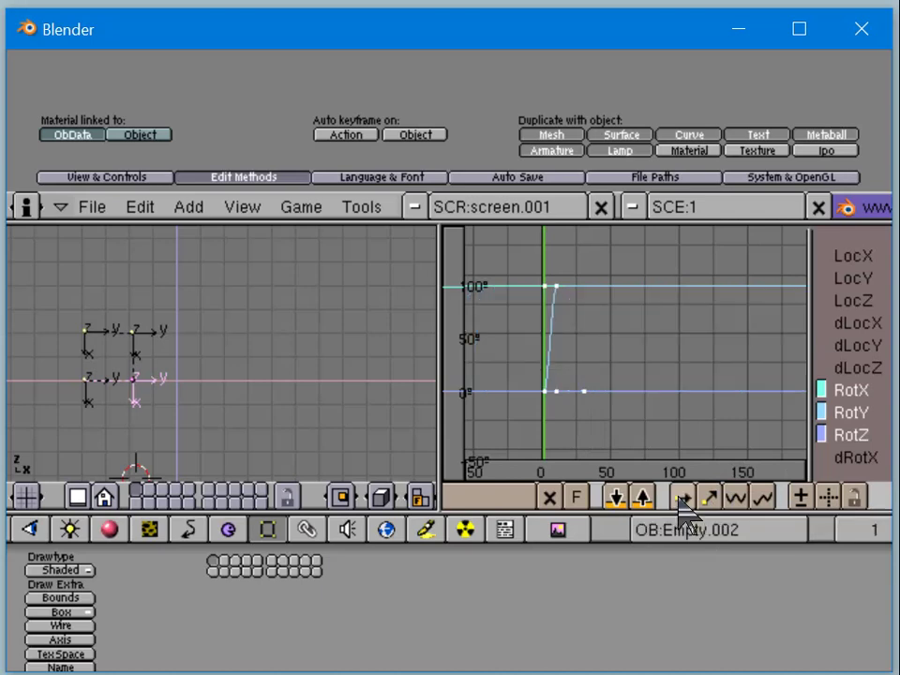
Step: Select all three rotation channels and set the current frame to 30
{"action": "right_click", "coordinate": [587, 392]}
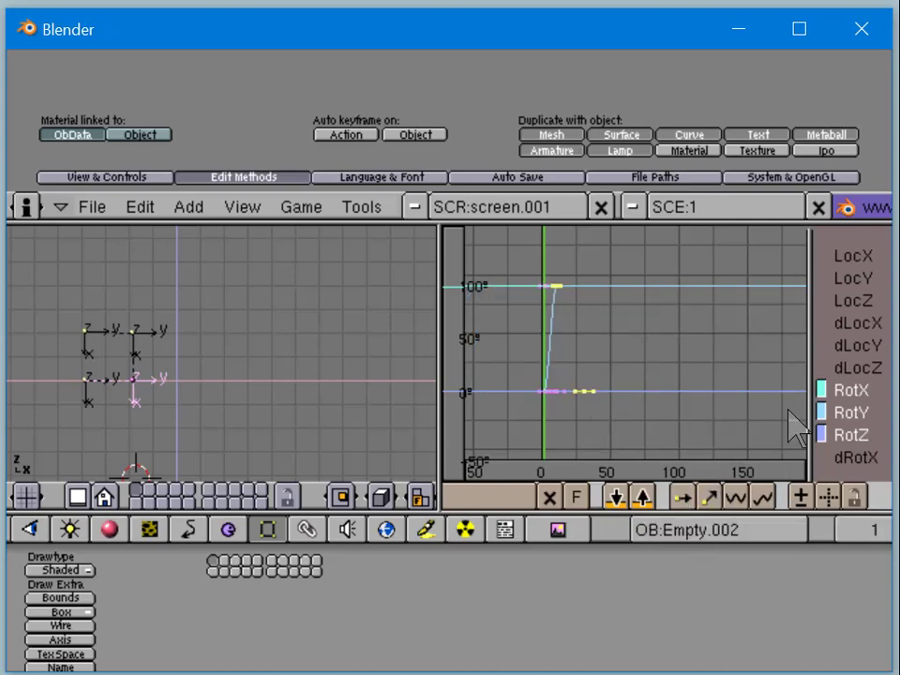
{"action": "left_click", "coordinate": [824, 393]}
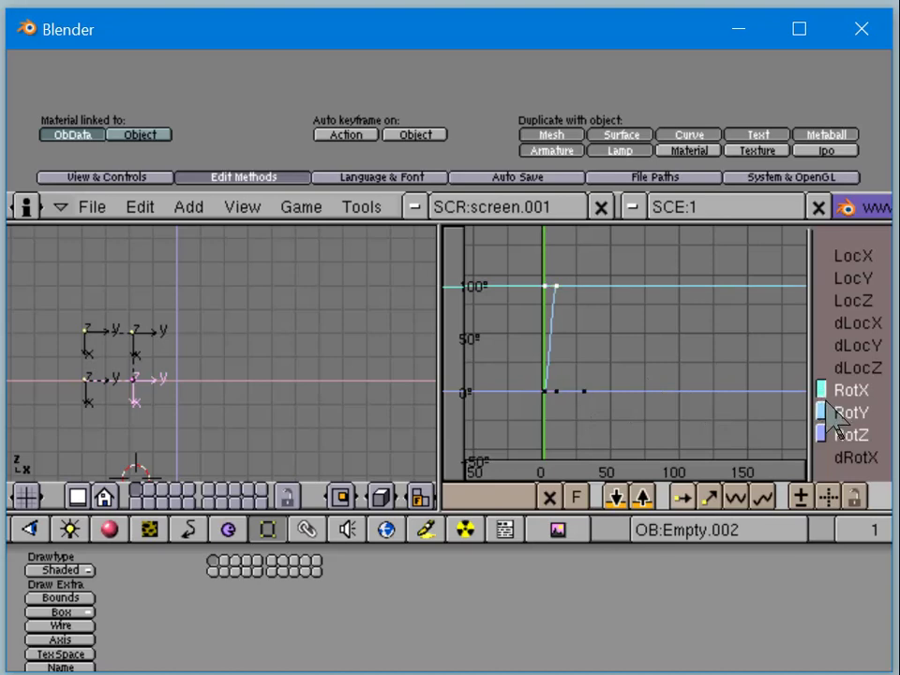
{"action": "left_click", "coordinate": [822, 413]}
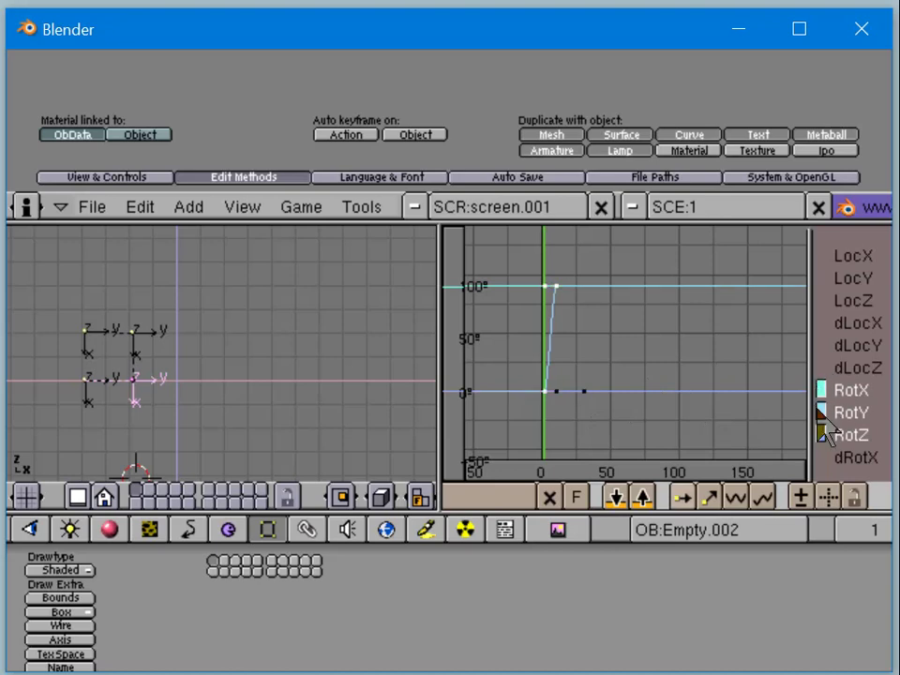
{"action": "left_click", "coordinate": [824, 433]}
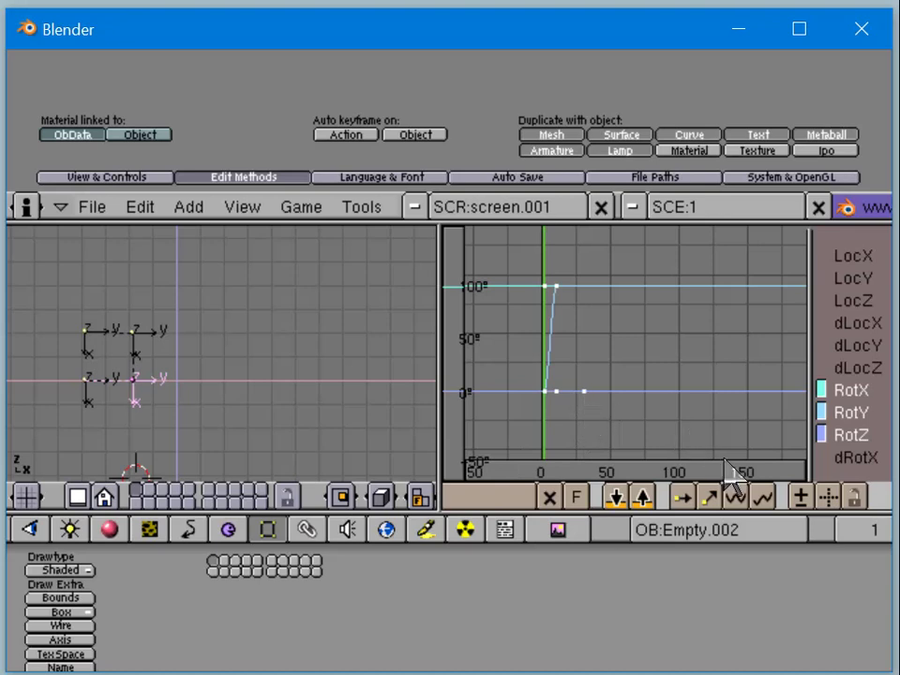
{"action": "left_click", "coordinate": [848, 530]}
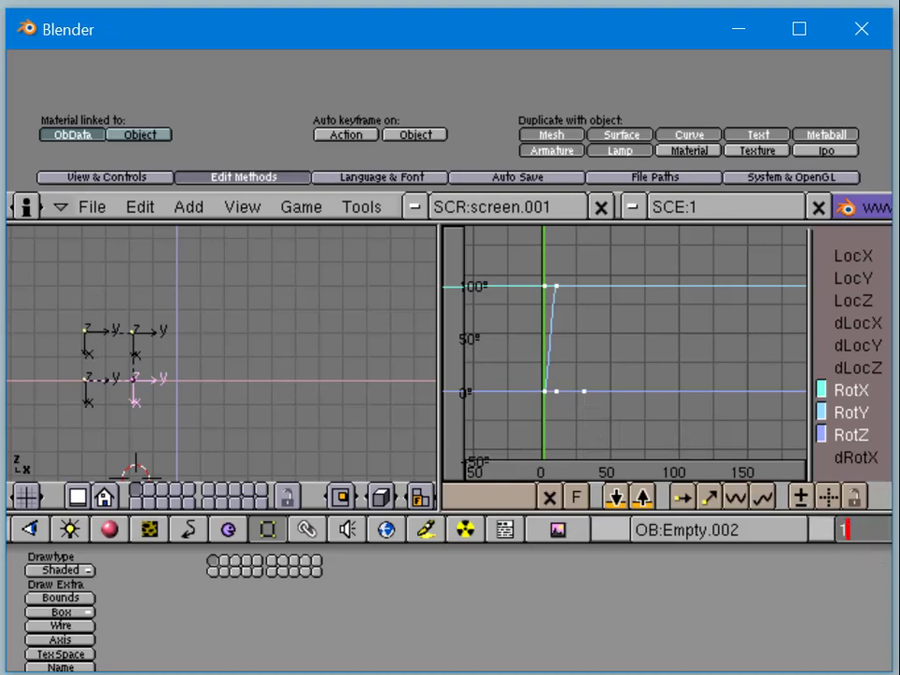
{"action": "type", "text": "30"}
{"action": "key", "text": "Return"}
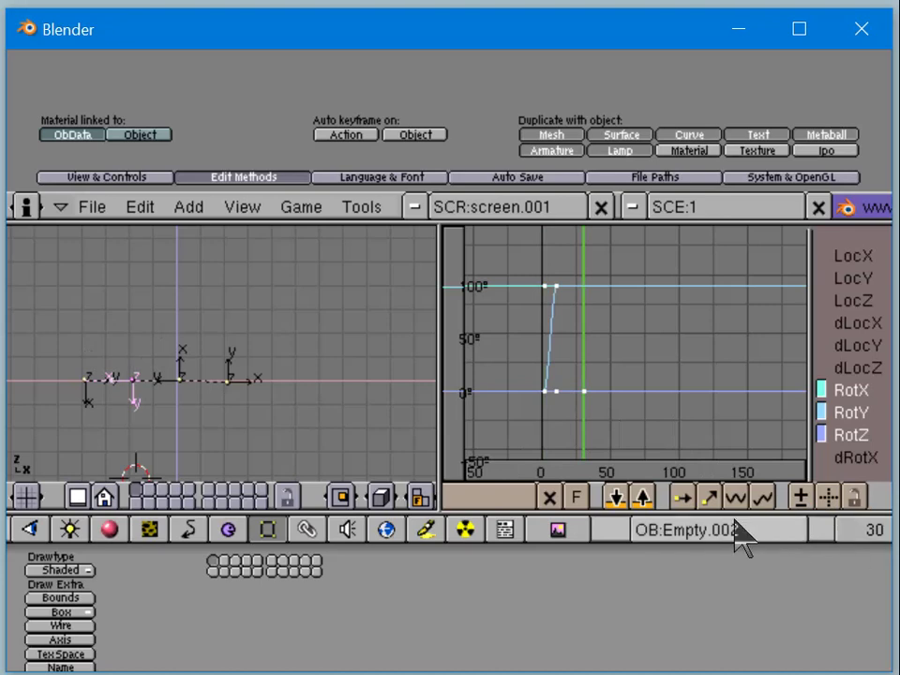
Step: Key the rotation curves at frame 30 and set them to extend cyclically
{"action": "key", "text": "i"}
{"action": "left_click", "coordinate": [574, 388]}
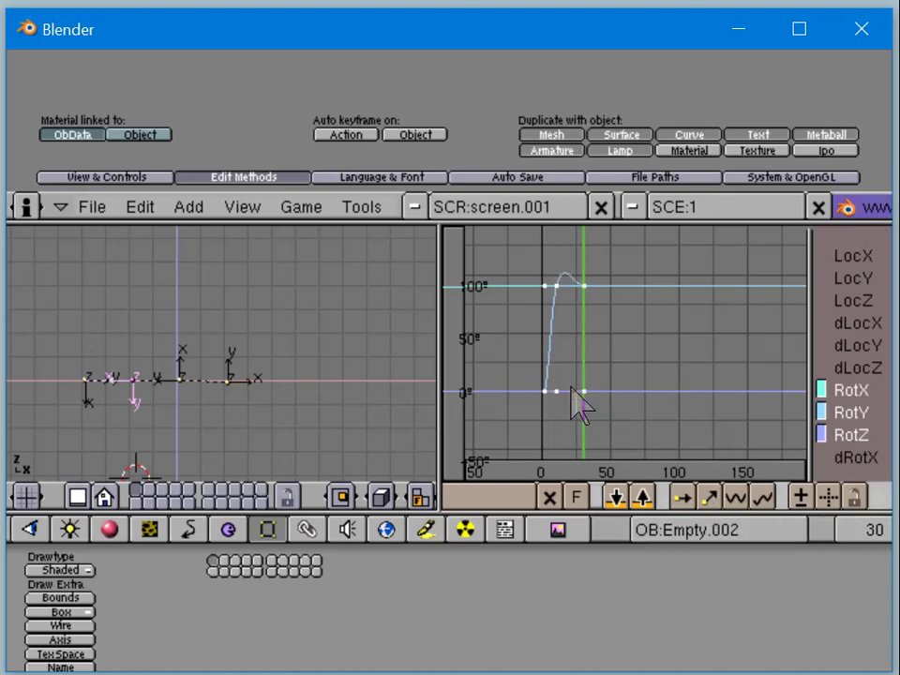
{"action": "key", "text": "Tab"}
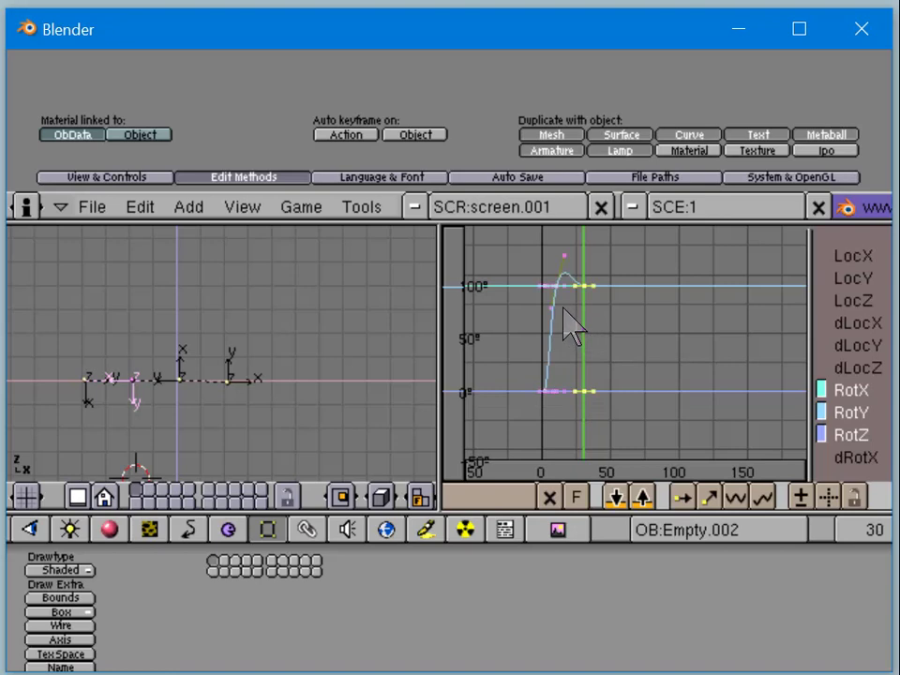
{"action": "key", "text": "a"}
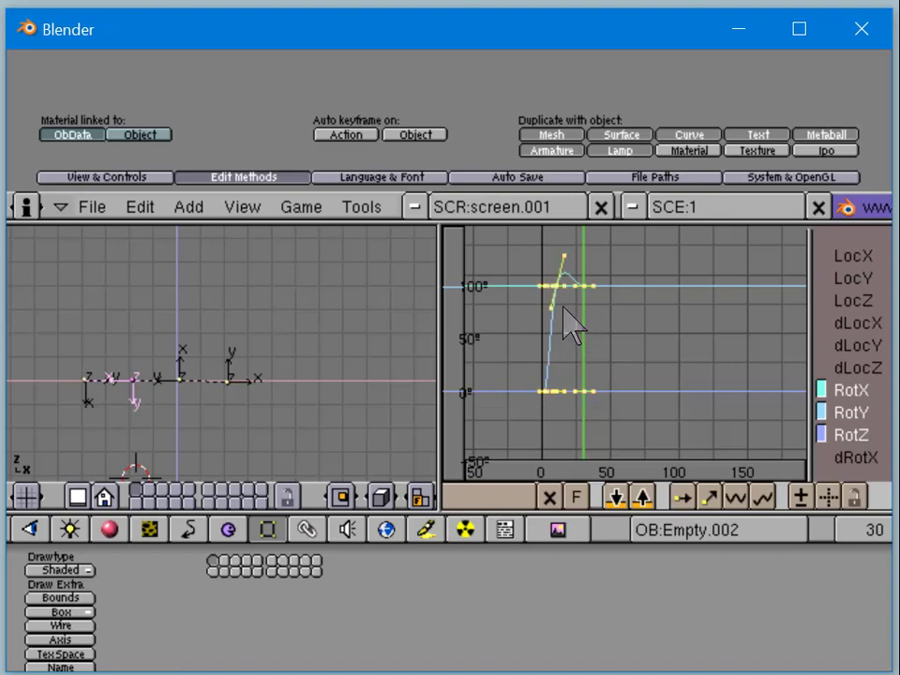
{"action": "key", "text": "alt+a"}
{"action": "key", "text": "Tab"}
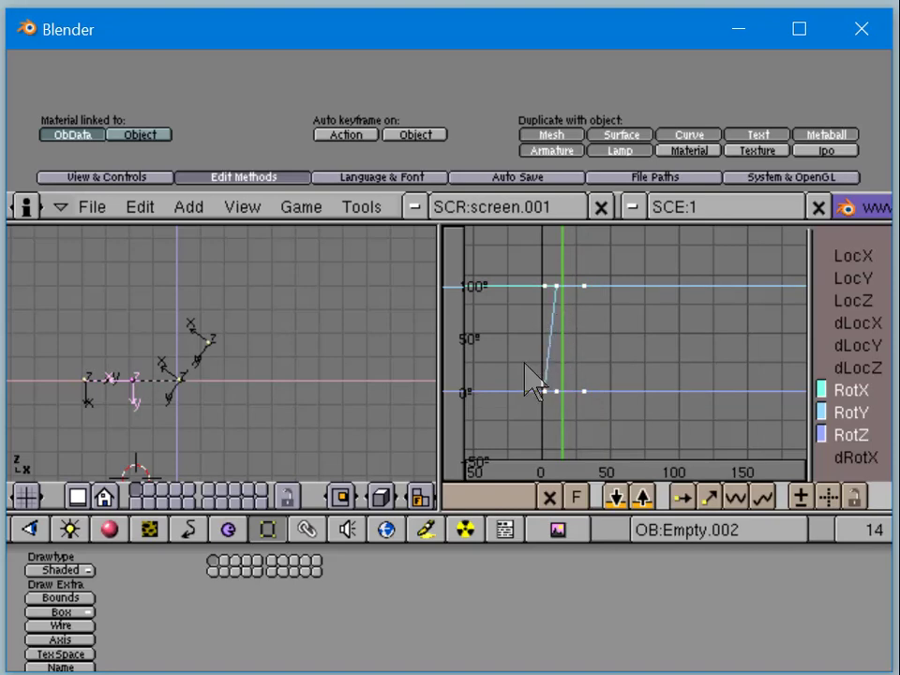
{"action": "left_click", "coordinate": [731, 497]}
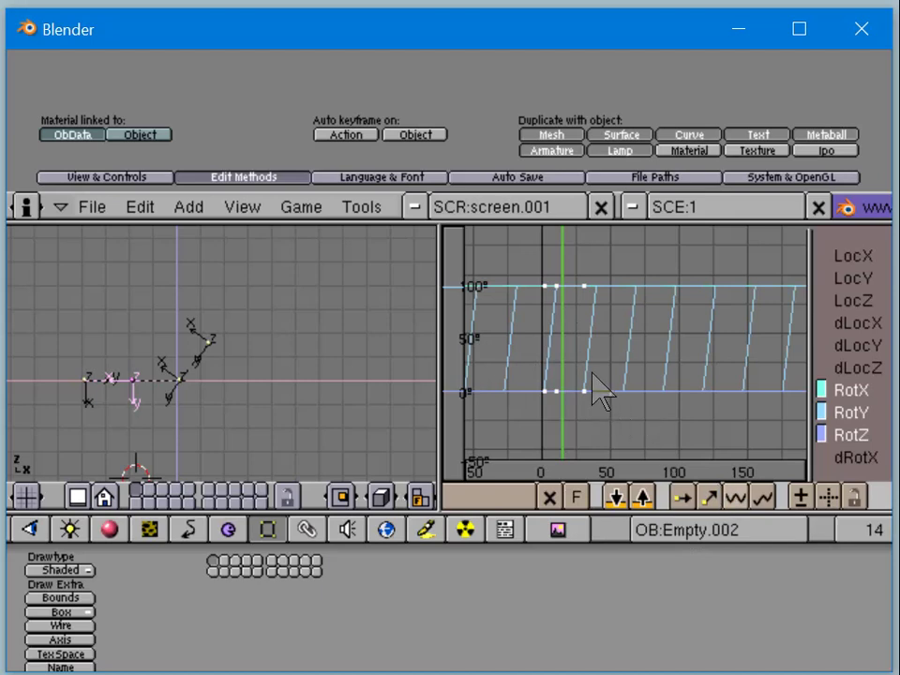
Step: Select Empty.003 and set the current frame to 30
{"action": "right_click", "coordinate": [173, 385]}
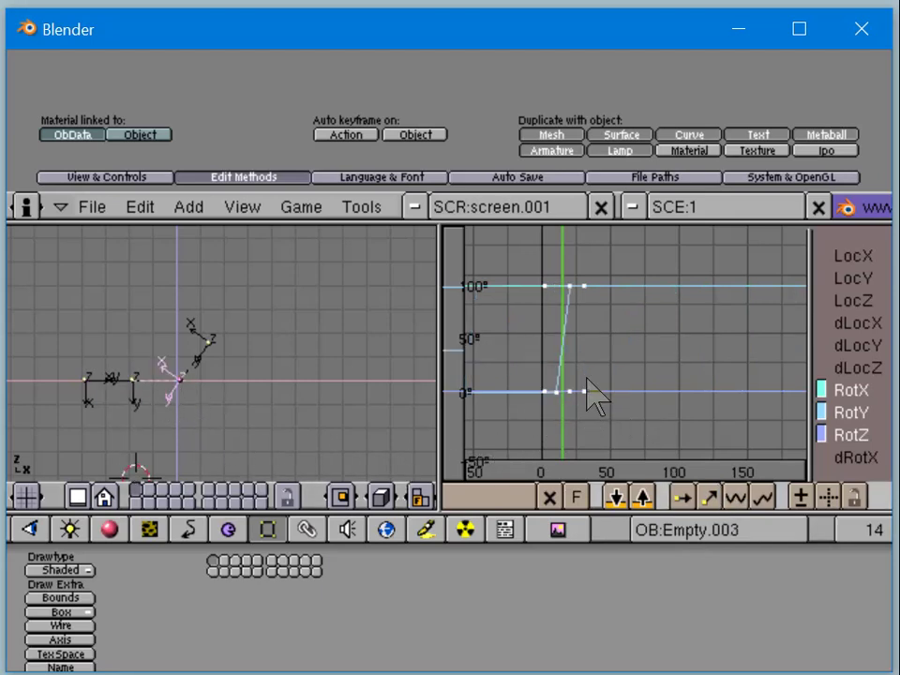
{"action": "key", "text": "Tab"}
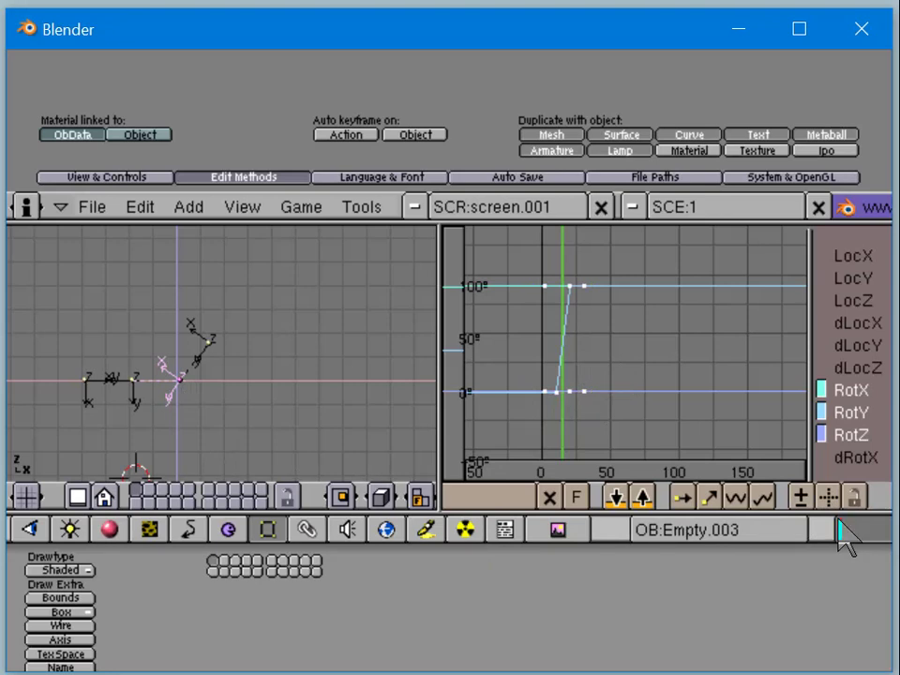
{"action": "key", "text": "Return"}
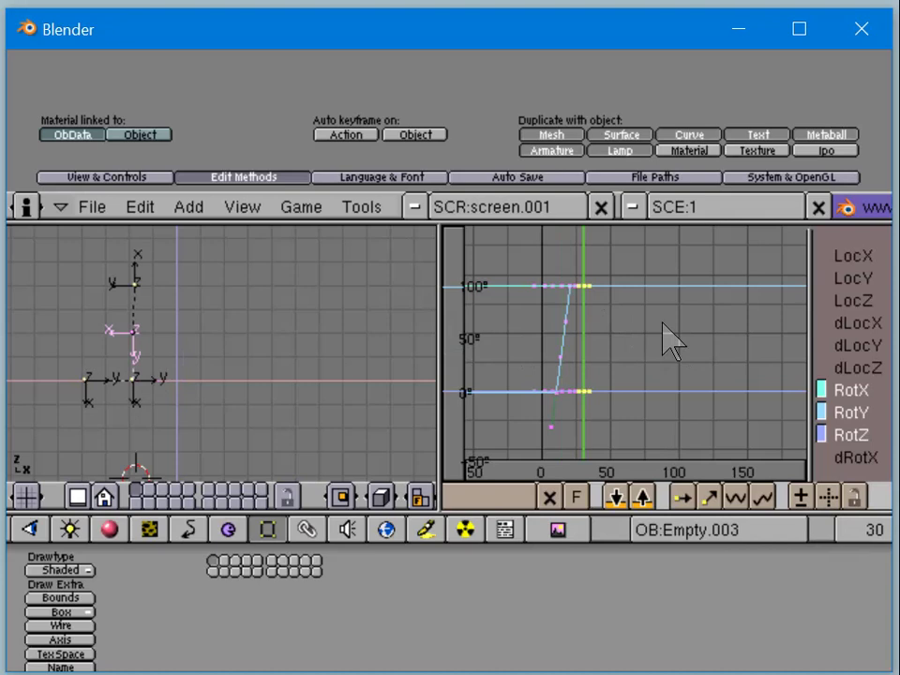
{"action": "key", "text": "Tab"}
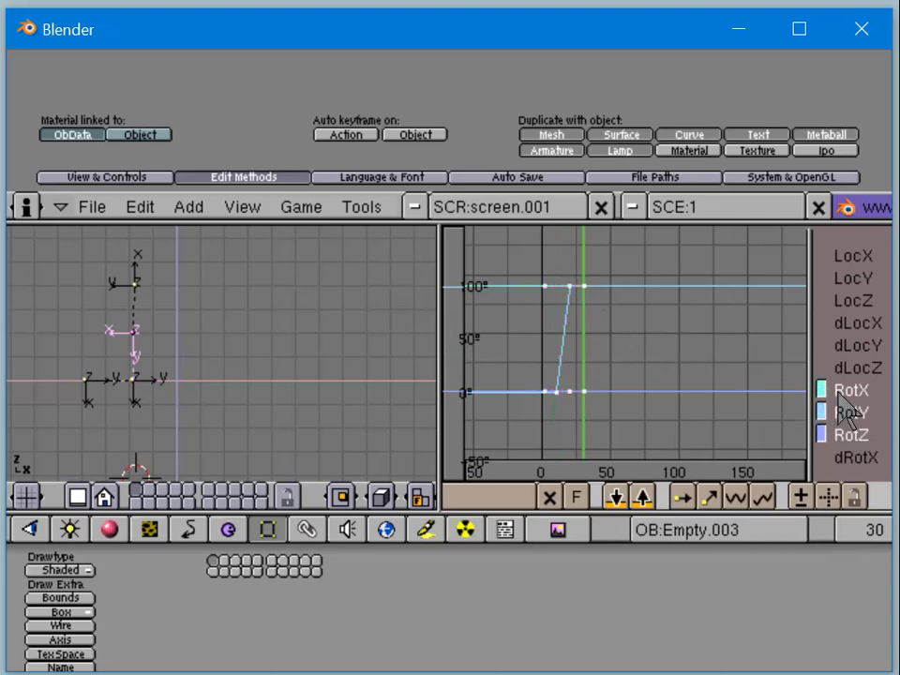
Step: Key Empty.003's rotation at frame 30, make its curves cyclic, and enter curve point editing
{"action": "key", "text": "i"}
{"action": "left_click", "coordinate": [597, 371]}
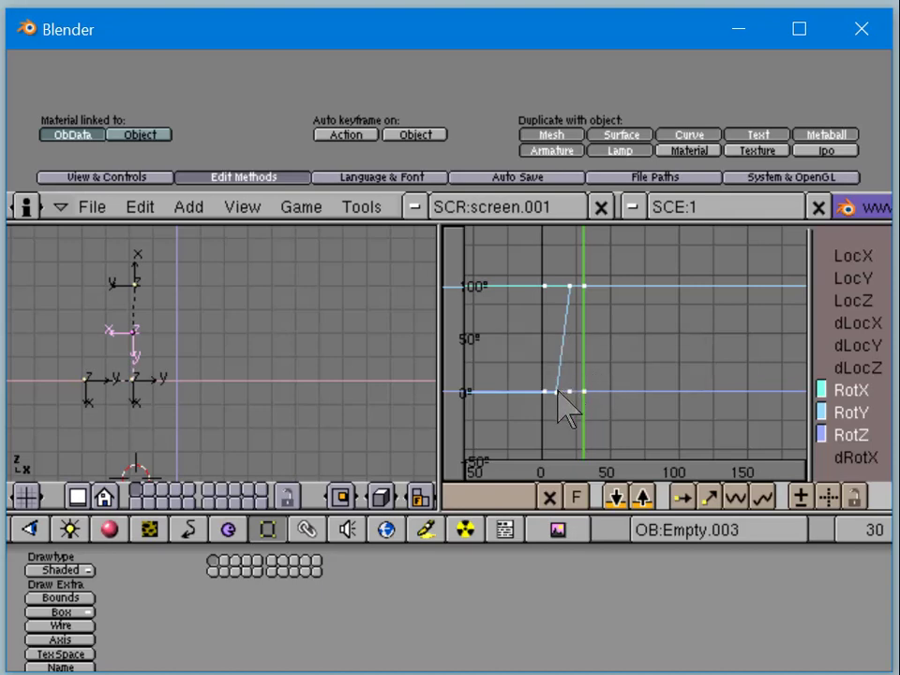
{"action": "left_click", "coordinate": [736, 498]}
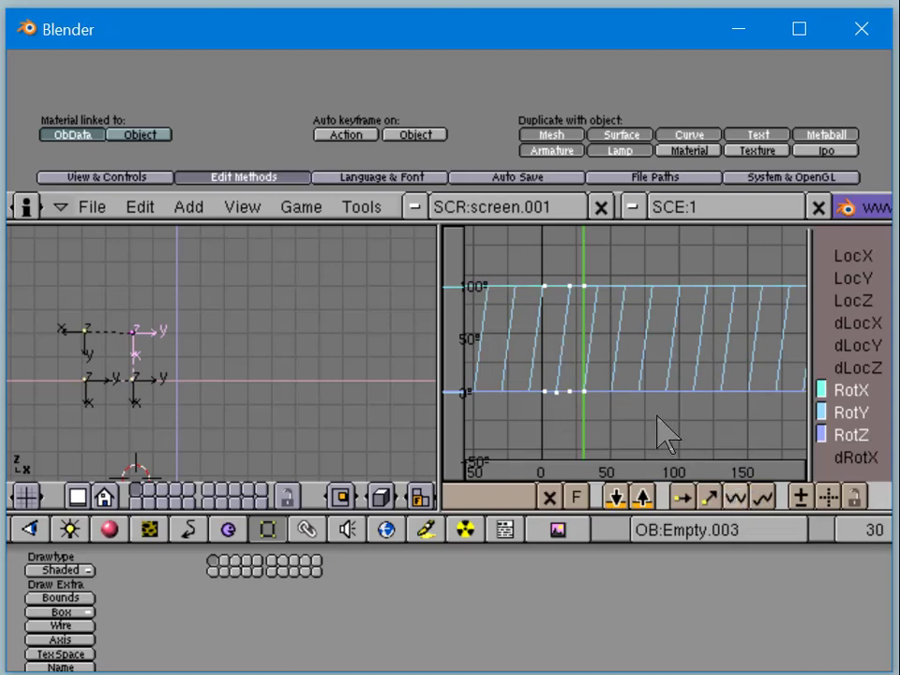
{"action": "key", "text": "Tab"}
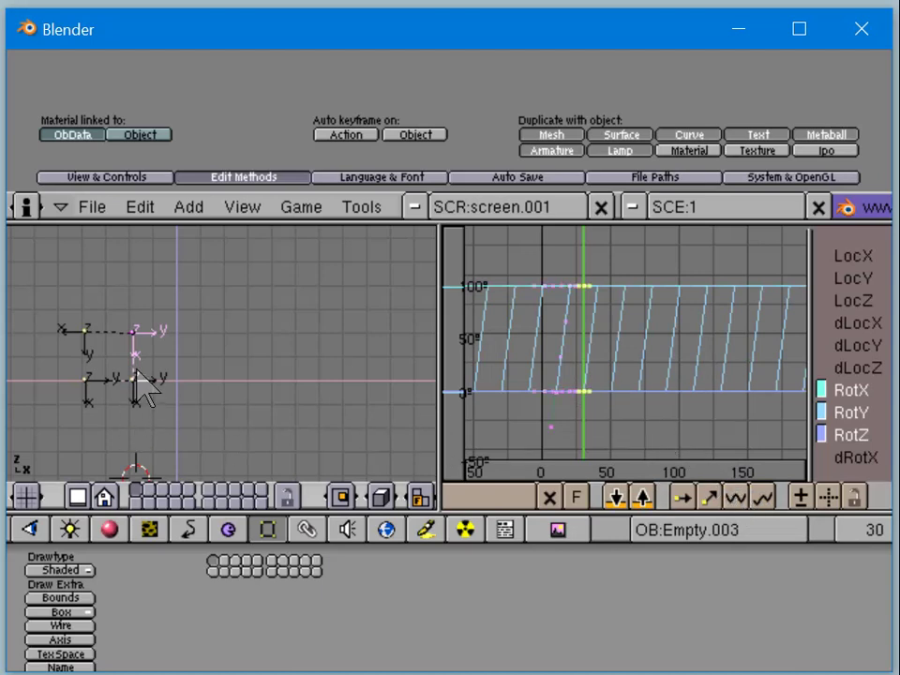
Step: Select the top empty Empty.004 and insert rotation curve keys at frame 30
{"action": "right_click", "coordinate": [80, 330]}
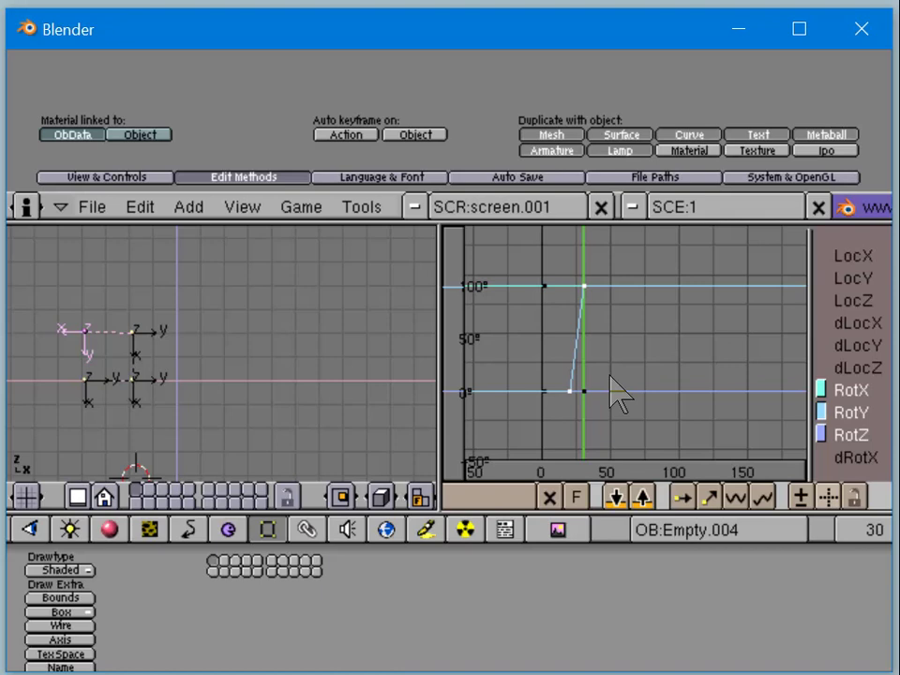
{"action": "key", "text": "a"}
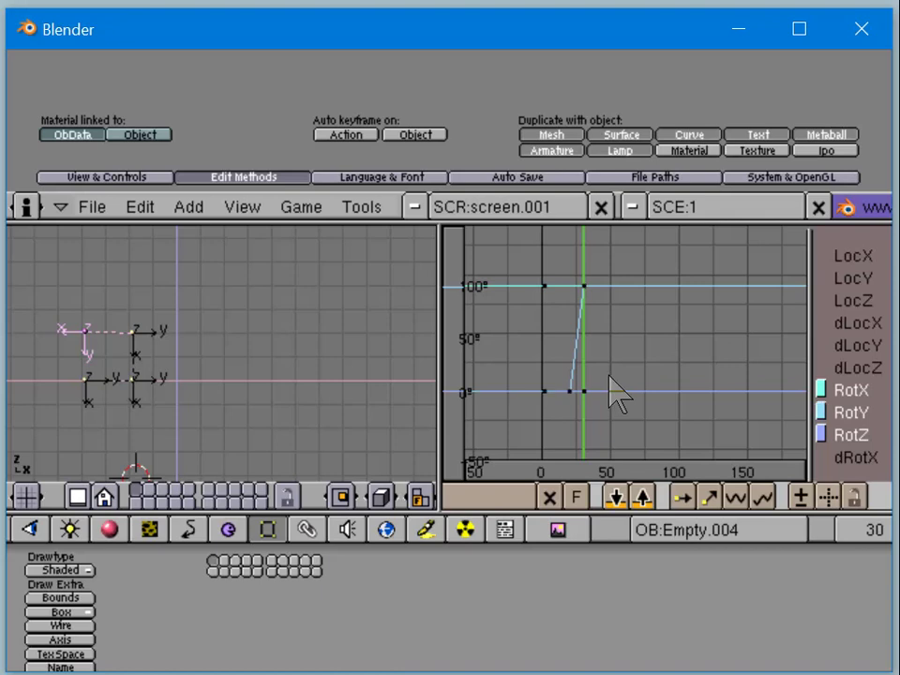
{"action": "key", "text": "i"}
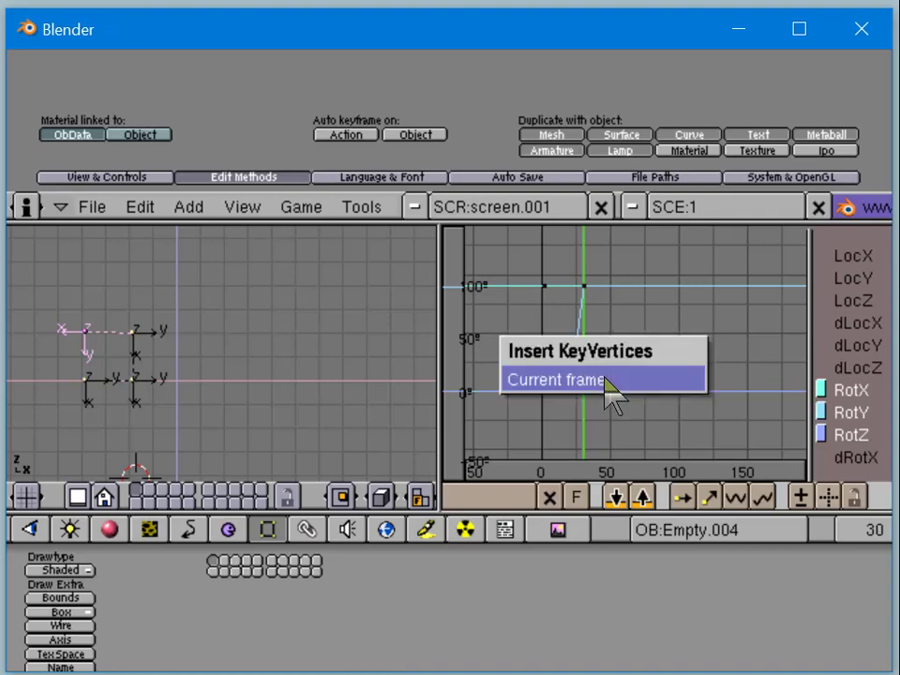
{"action": "left_click", "coordinate": [607, 388]}
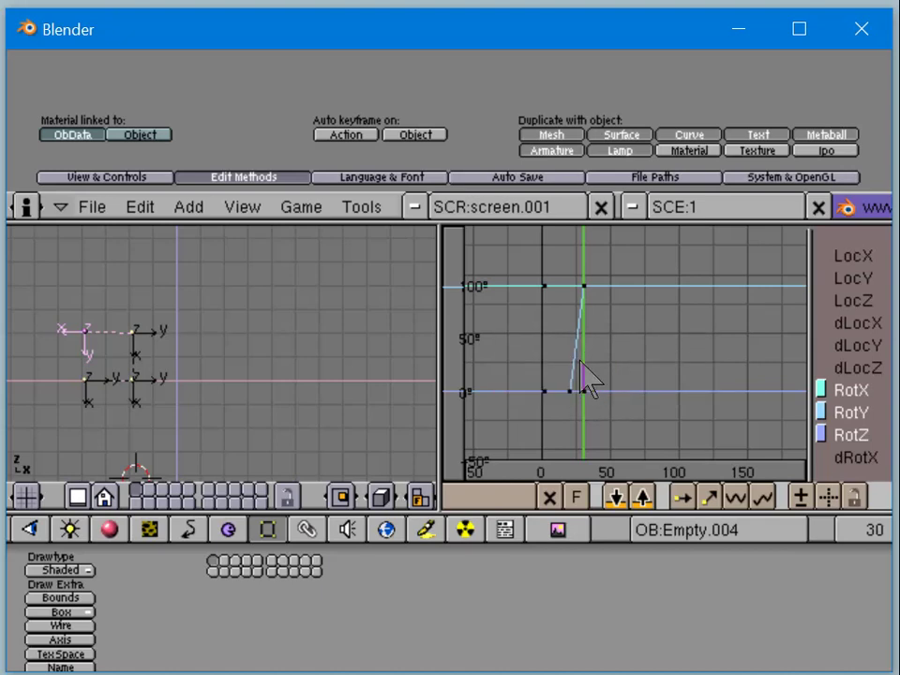
Step: Toggle Empty.004's rotation curve between cyclic and constant extension
{"action": "left_click", "coordinate": [736, 497]}
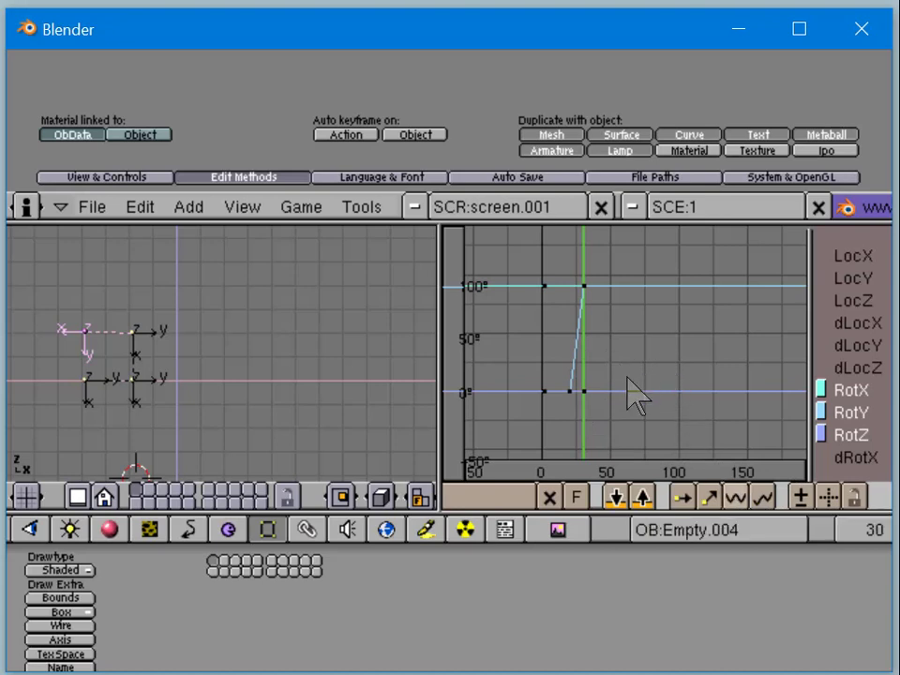
{"action": "key", "text": "a"}
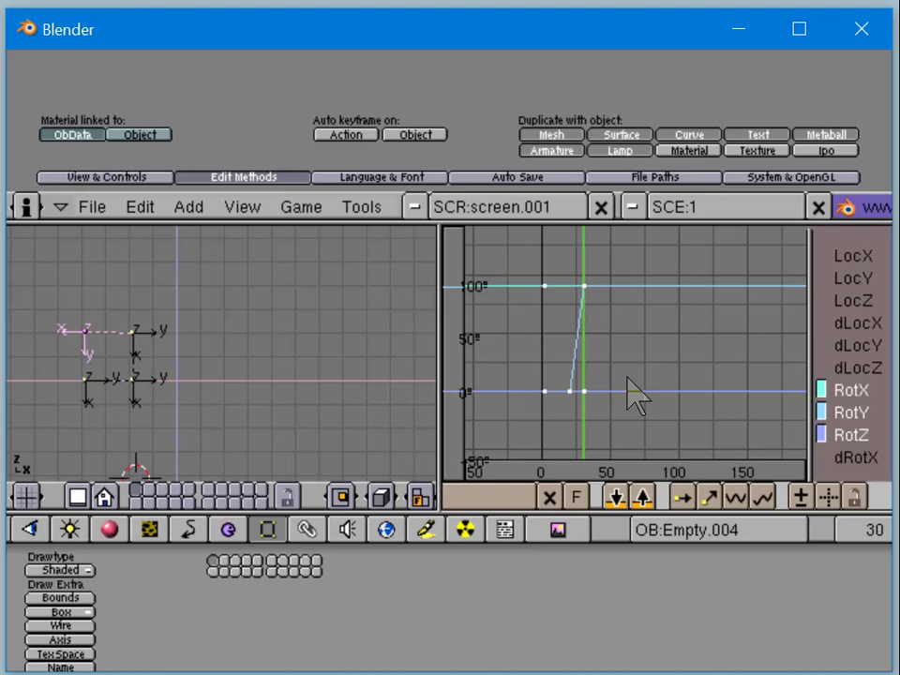
{"action": "left_click", "coordinate": [736, 497]}
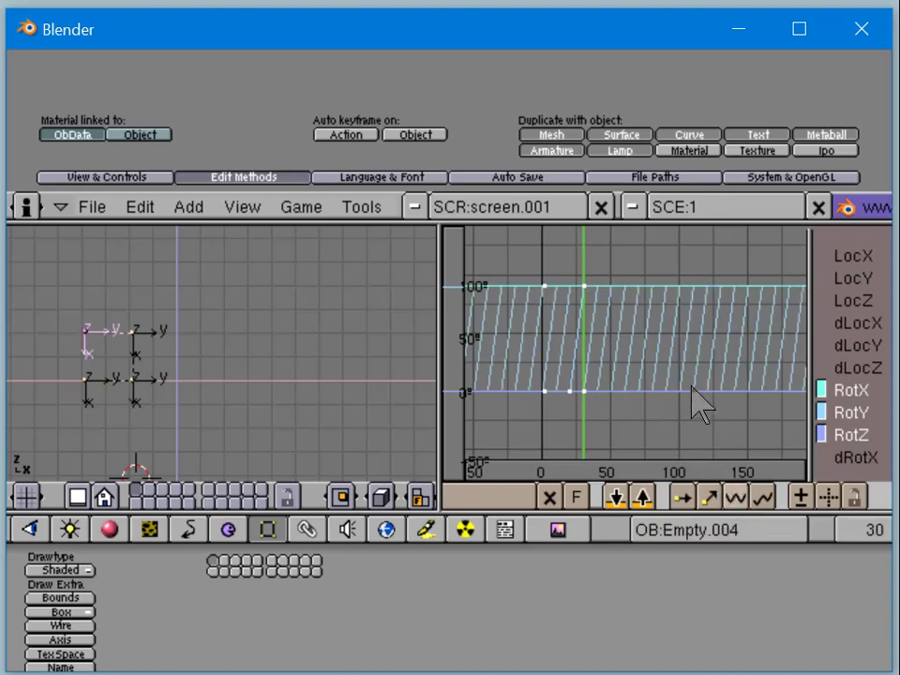
{"action": "left_click", "coordinate": [682, 497]}
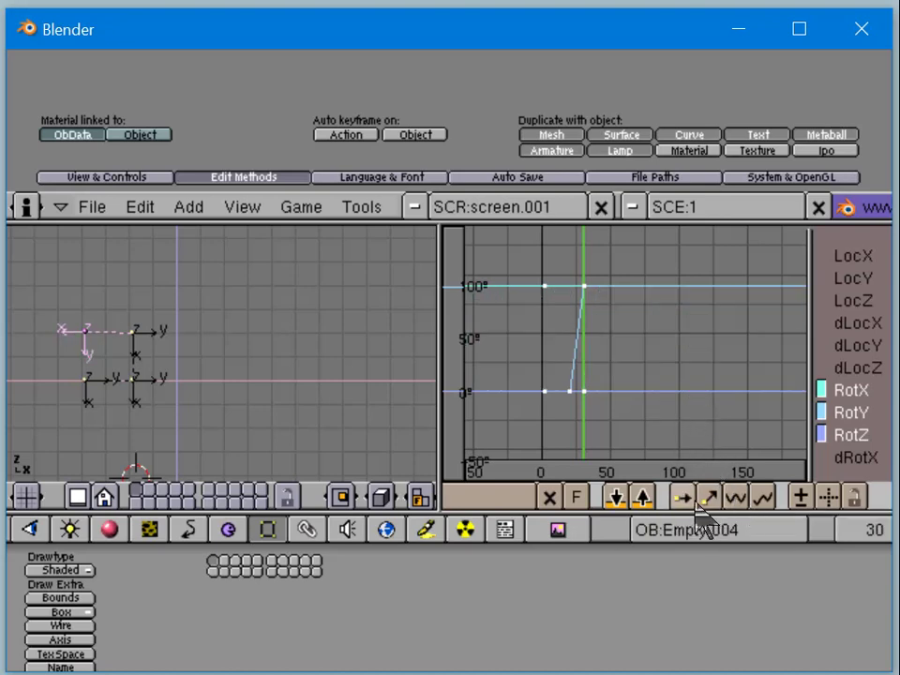
Step: Select all of Empty.004's curve points and re-insert keys at frame 30
{"action": "key", "text": "Tab"}
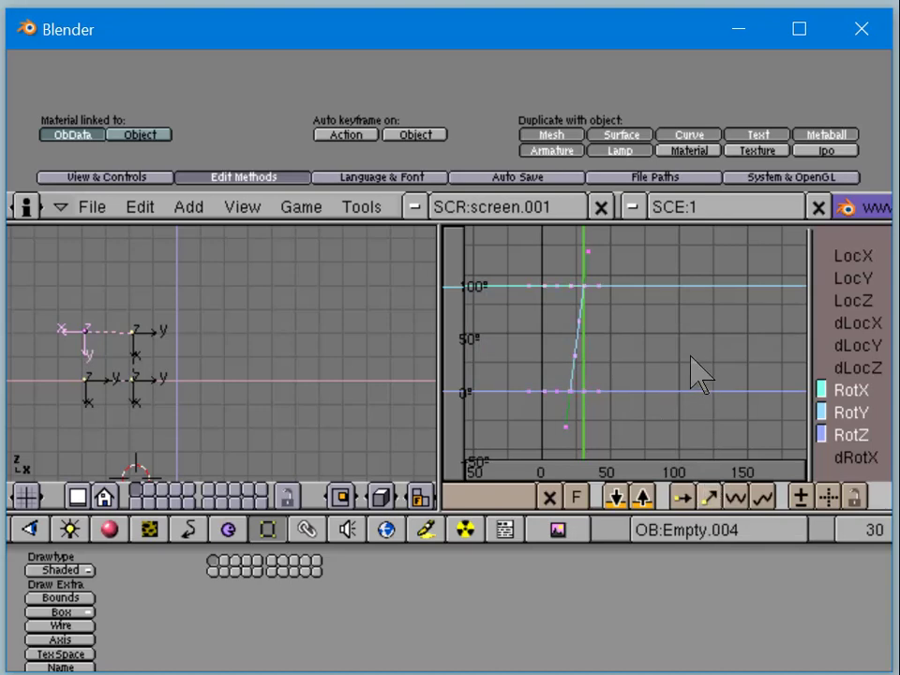
{"action": "key", "text": "Tab"}
{"action": "key", "text": "a"}
{"action": "key", "text": "i"}
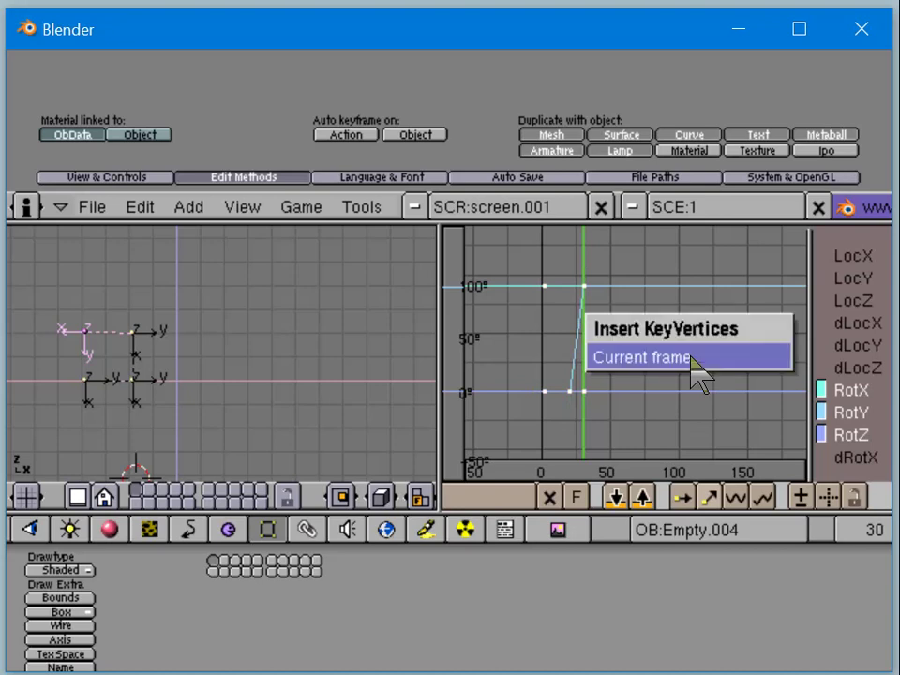
{"action": "left_click", "coordinate": [692, 358]}
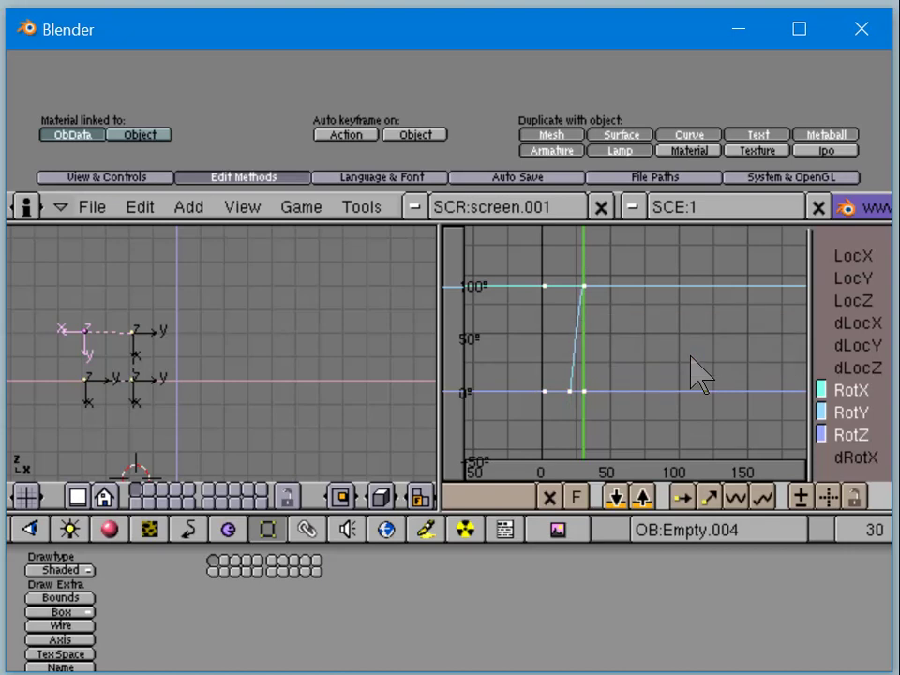
Step: Return the rotation curve to constant extension and pick the key point near frame 10
{"action": "left_click", "coordinate": [732, 510]}
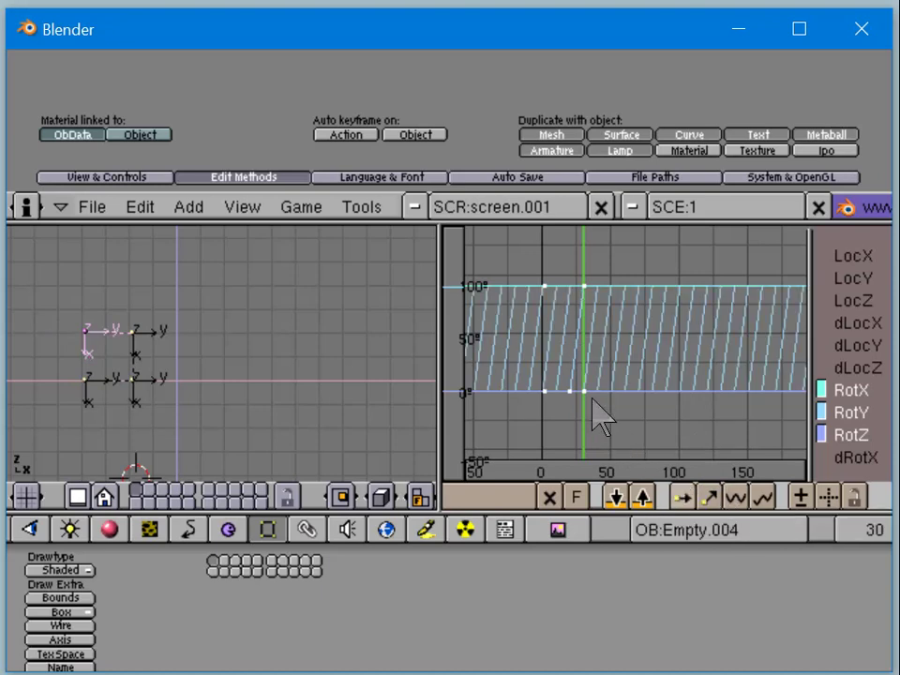
{"action": "left_click", "coordinate": [684, 499]}
{"action": "key", "text": "Tab"}
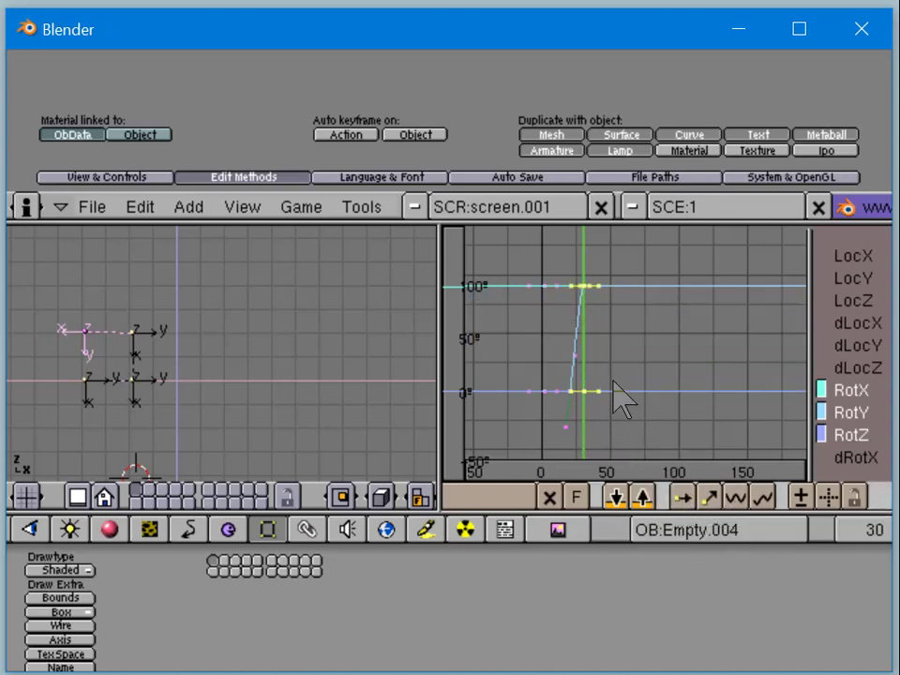
{"action": "right_click", "coordinate": [560, 411]}
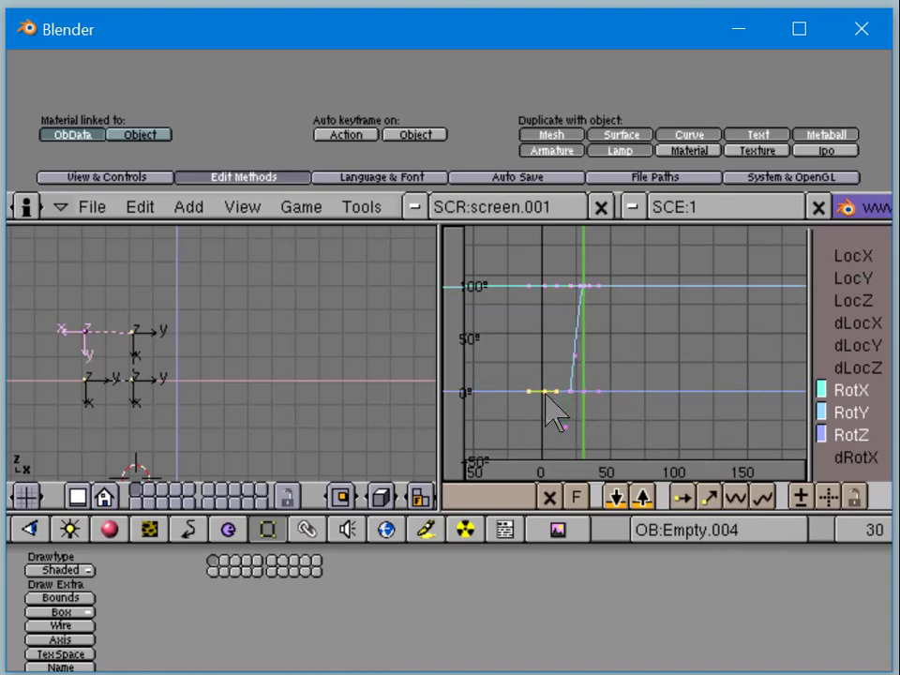
Step: Insert rotation keys at frame 1 and make Empty.004's curve loop cyclically
{"action": "left_click", "coordinate": [541, 380]}
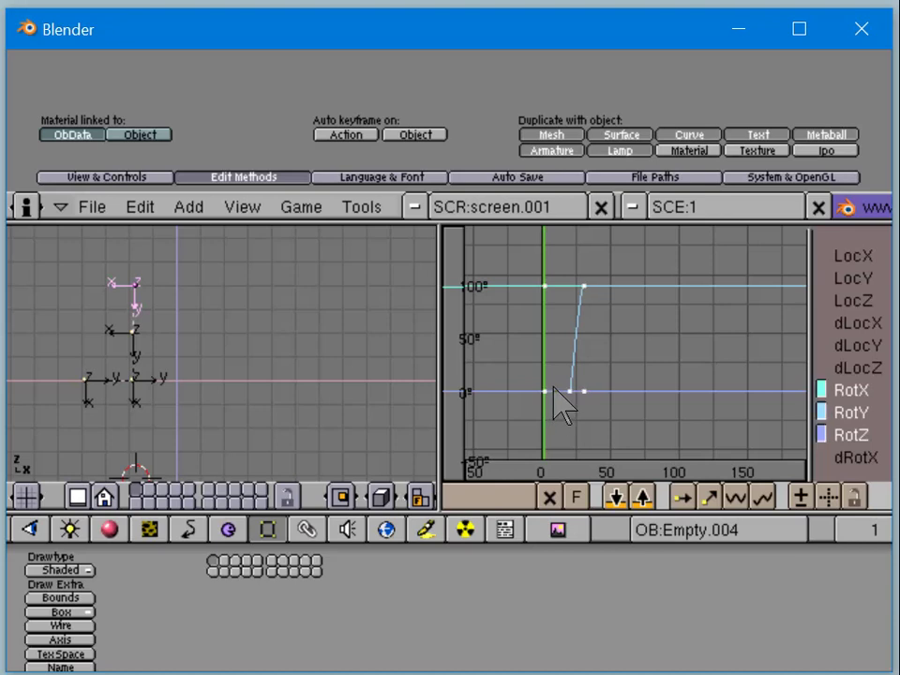
{"action": "key", "text": "i"}
{"action": "left_click", "coordinate": [553, 392]}
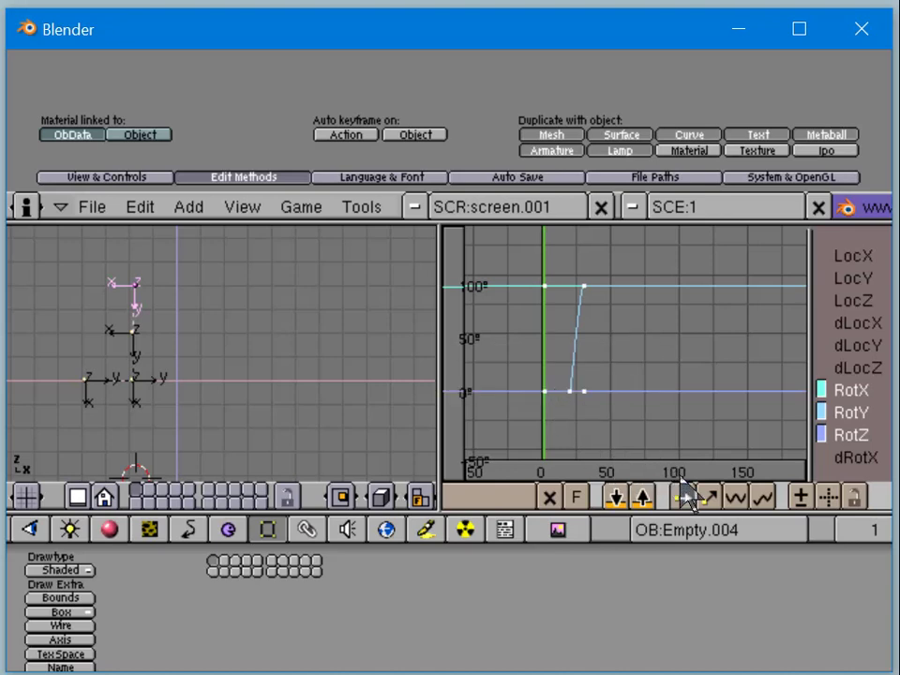
{"action": "left_click", "coordinate": [735, 498]}
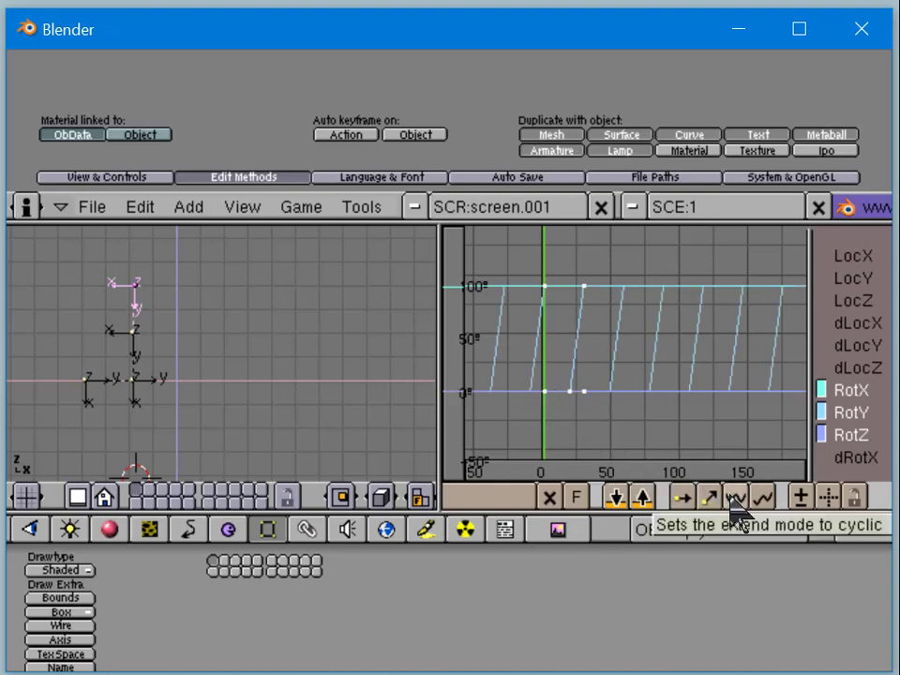
Step: Select the bottom-left empty Empty.001 and play the walk animation with Alt+A
{"action": "key", "text": "a"}
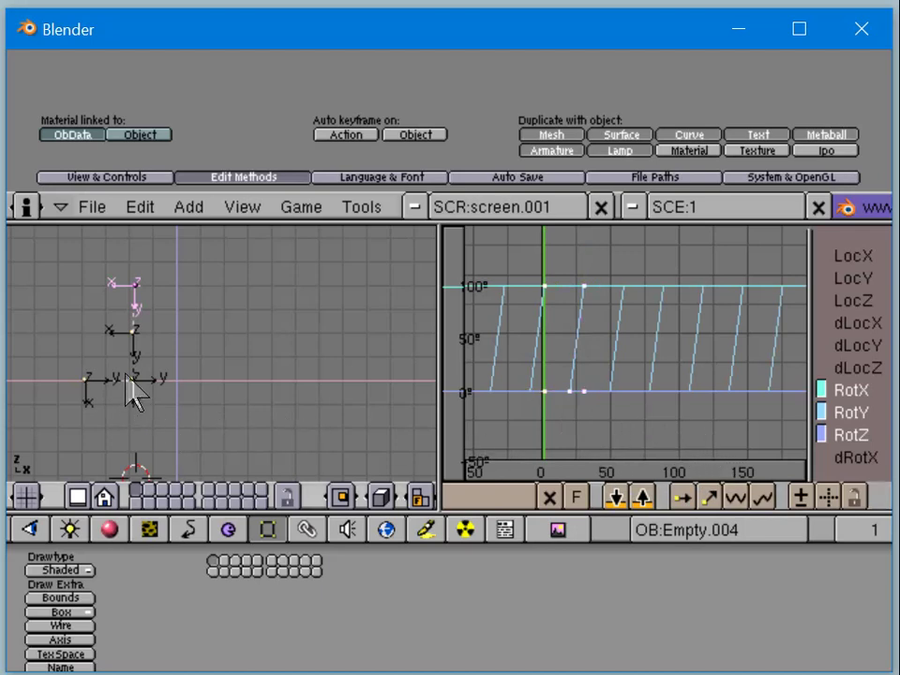
{"action": "right_click", "coordinate": [140, 333]}
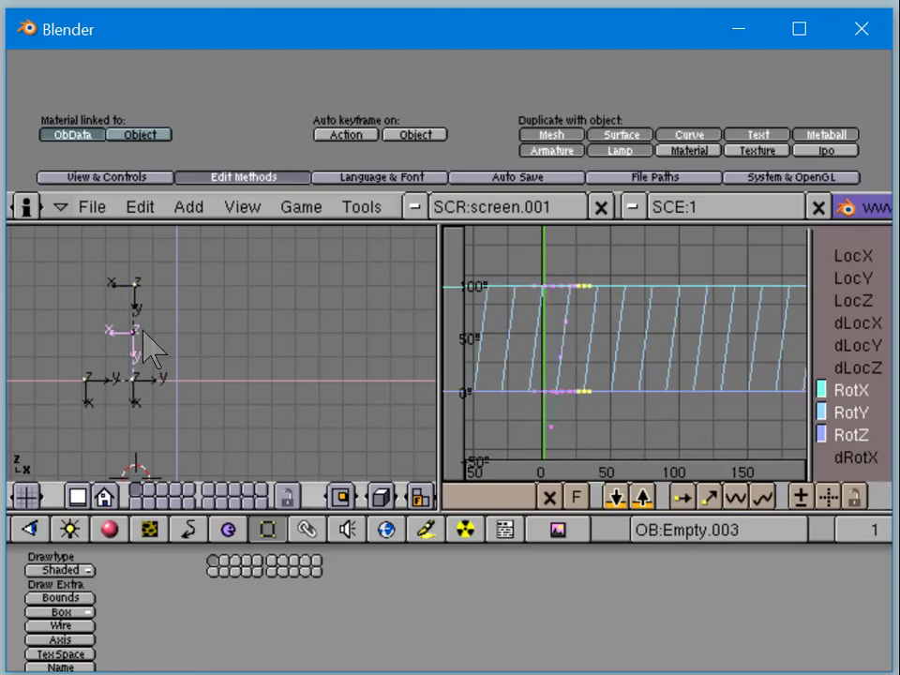
{"action": "right_click", "coordinate": [194, 369]}
{"action": "right_click", "coordinate": [97, 375]}
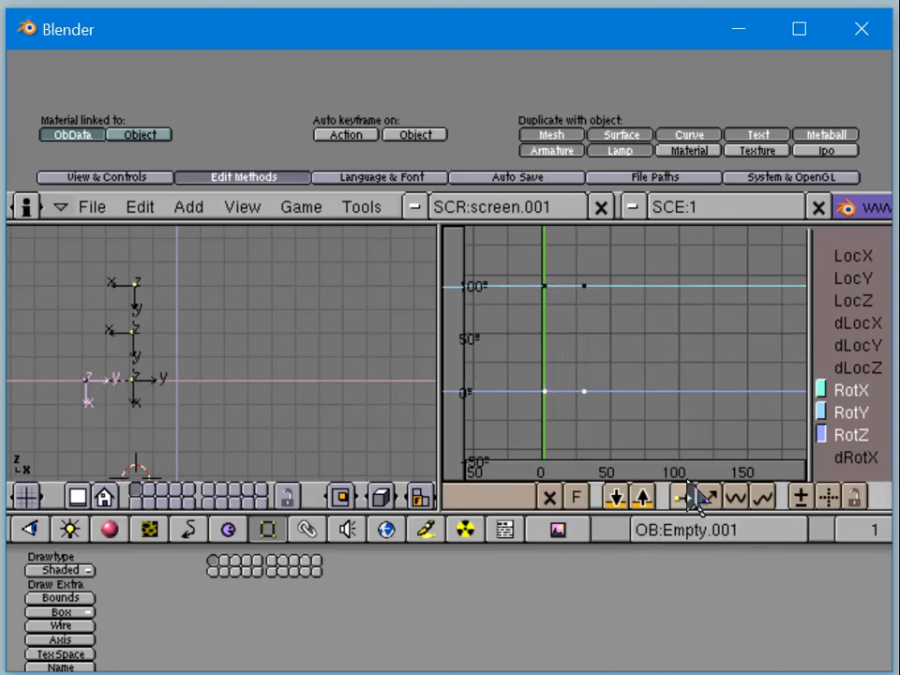
{"action": "key", "text": "alt+a"}
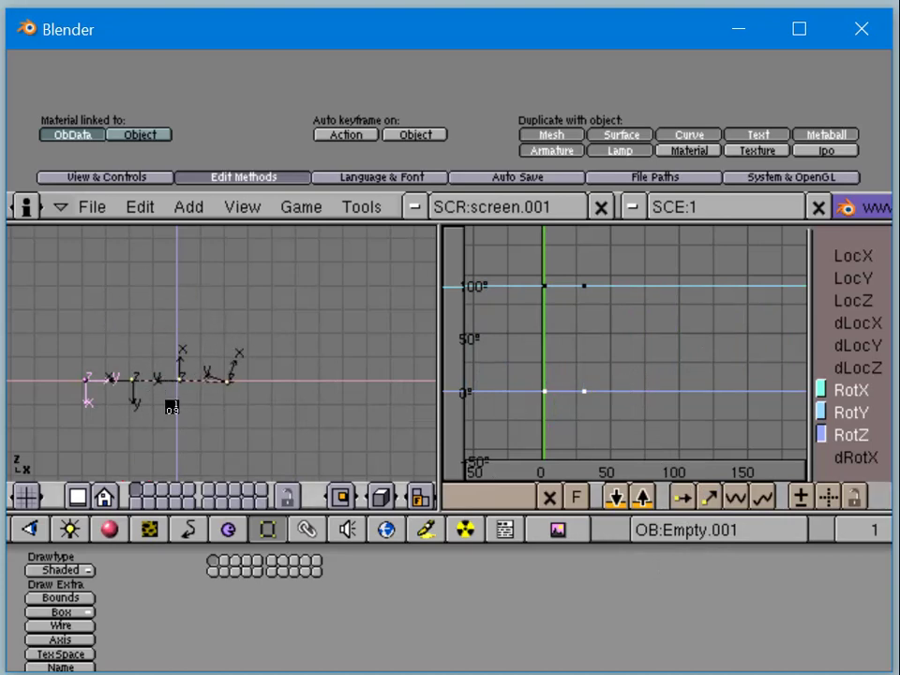
Step: Stop playback and key Empty.001's location and rotation (LocRot) at frame 1
{"action": "key", "text": "Escape"}
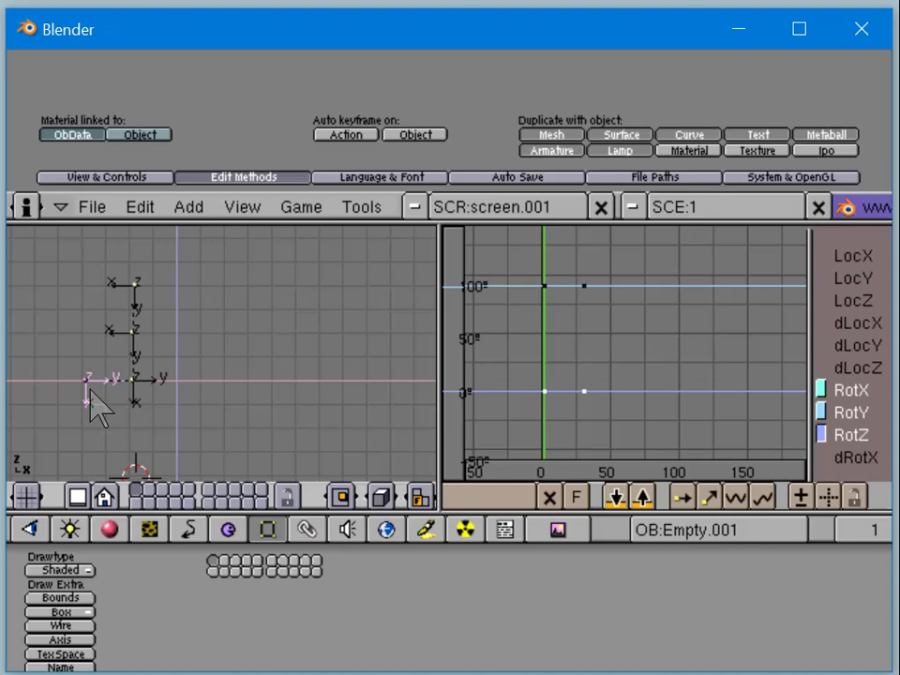
{"action": "key", "text": "i"}
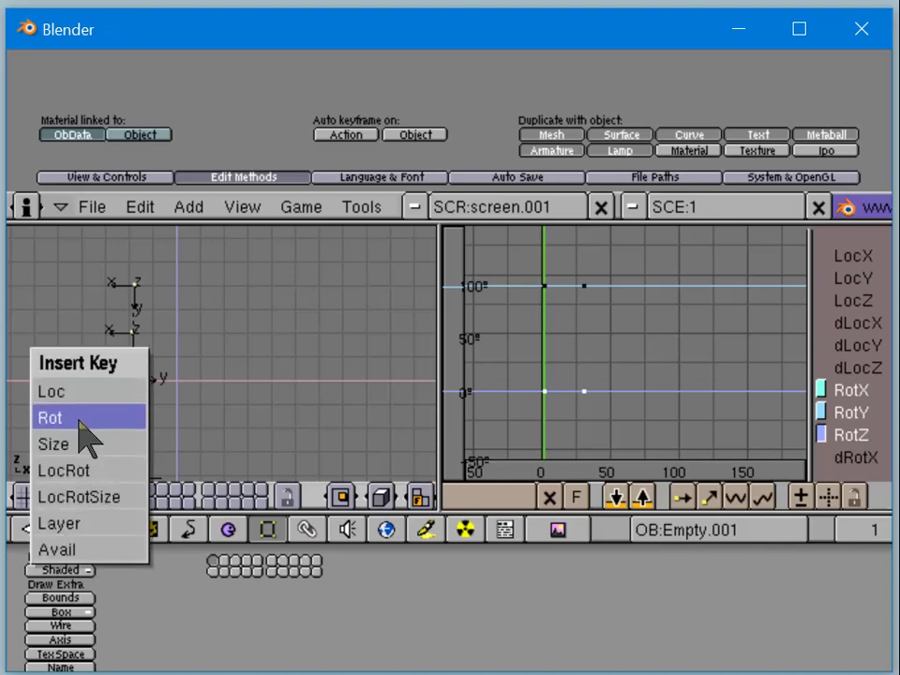
{"action": "left_click", "coordinate": [81, 419]}
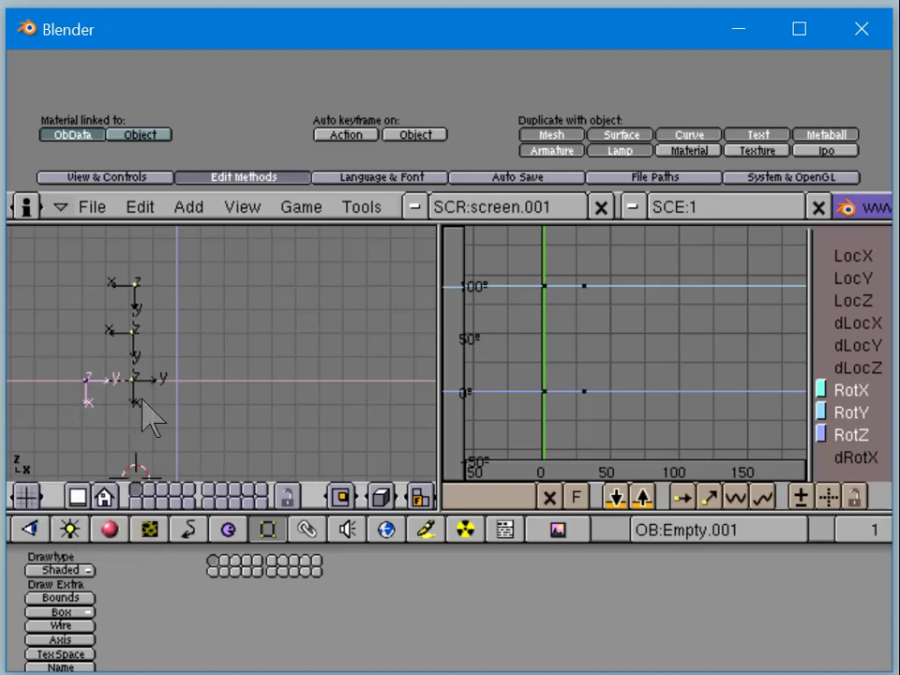
{"action": "key", "text": "i"}
{"action": "left_click", "coordinate": [127, 456]}
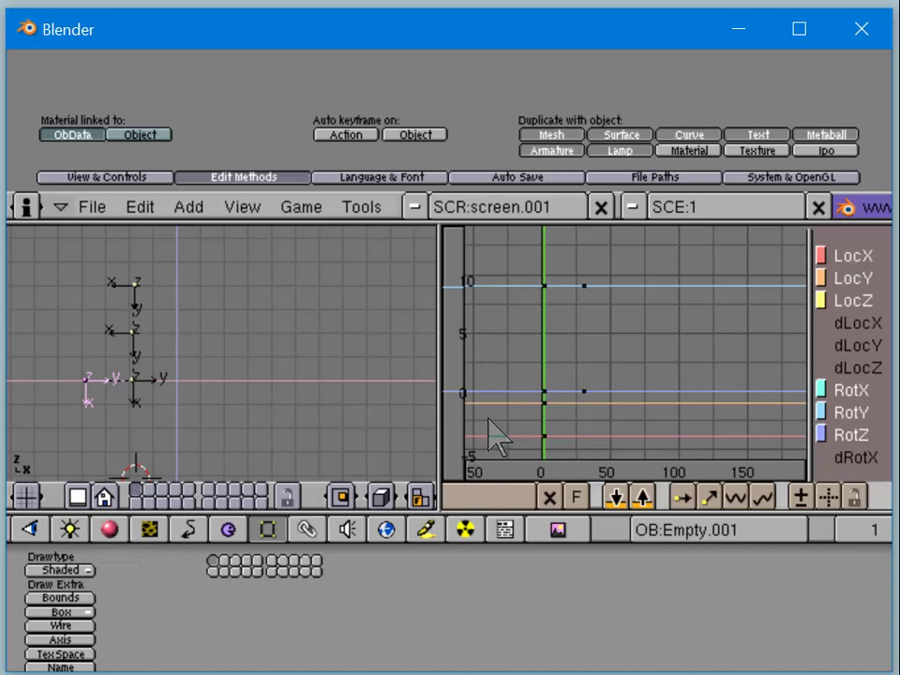
{"action": "left_click", "coordinate": [857, 527]}
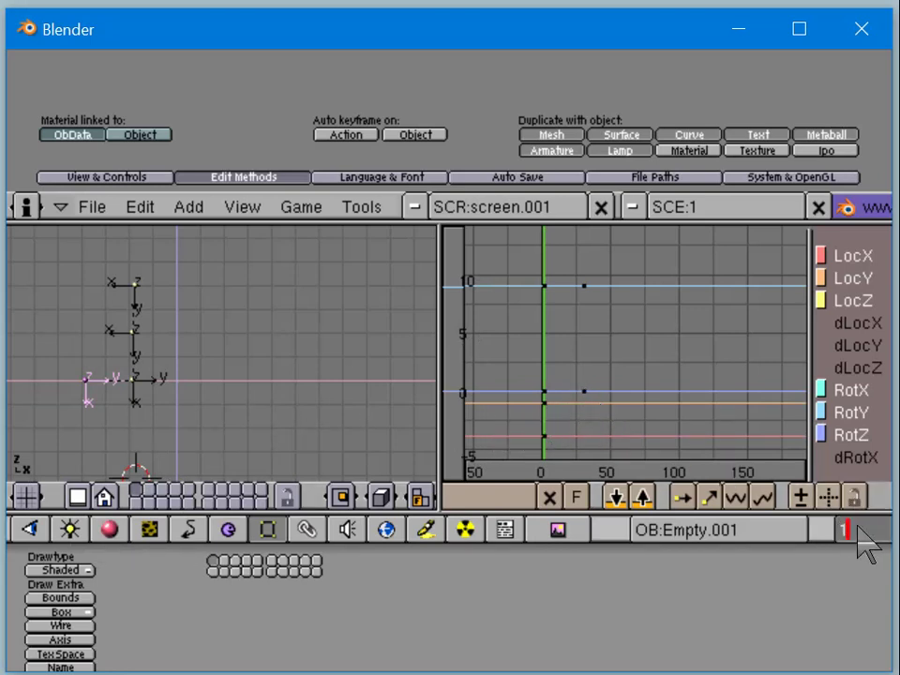
Step: Jump to frame 30 and place the 3D cursor on the other empty
{"action": "type", "text": "30"}
{"action": "key", "text": "Return"}
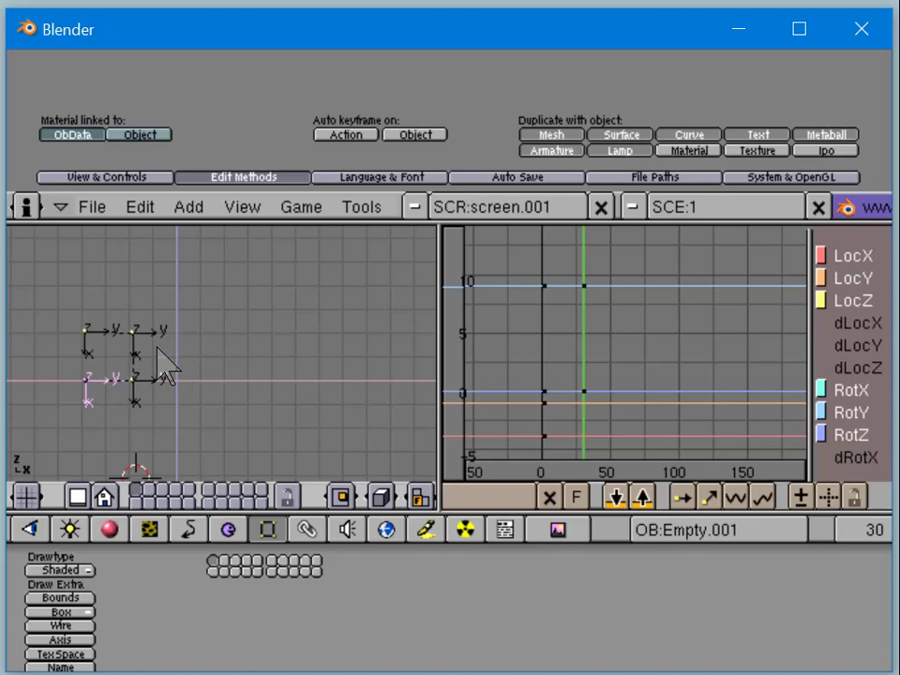
{"action": "right_click", "coordinate": [160, 390]}
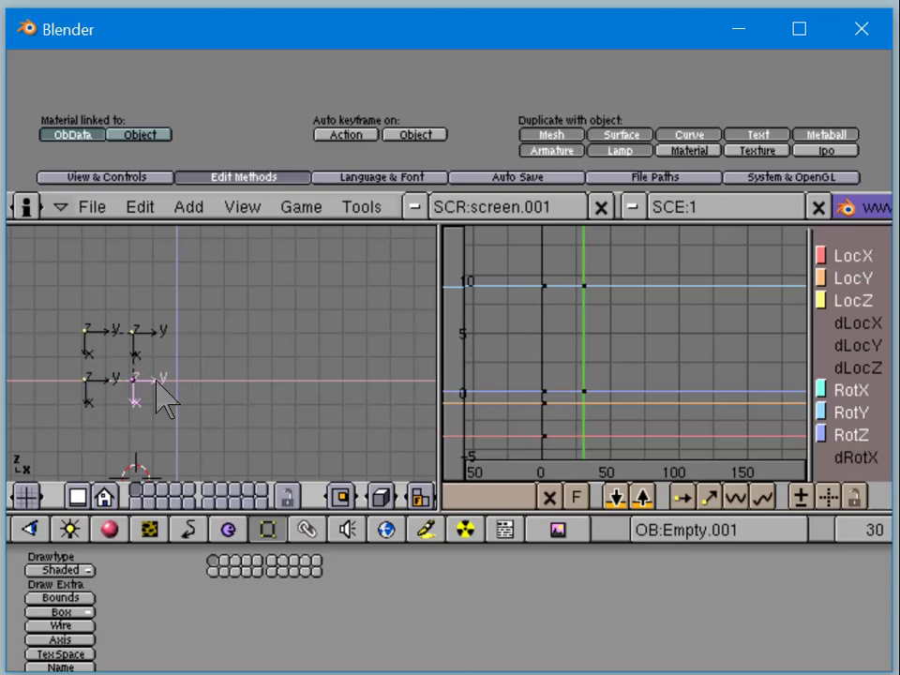
{"action": "key", "text": "shift+s"}
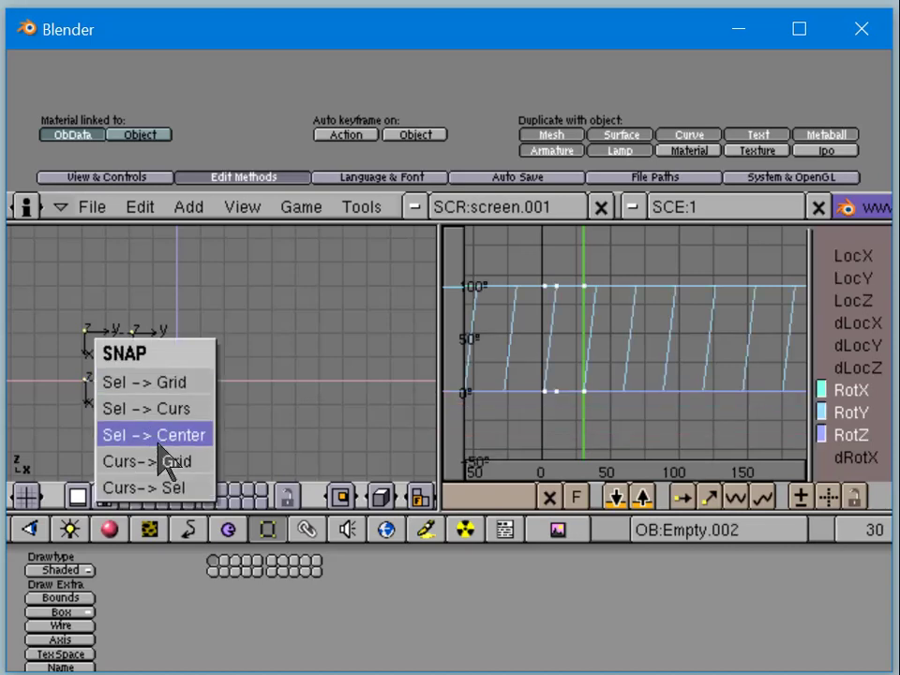
{"action": "left_click", "coordinate": [174, 487]}
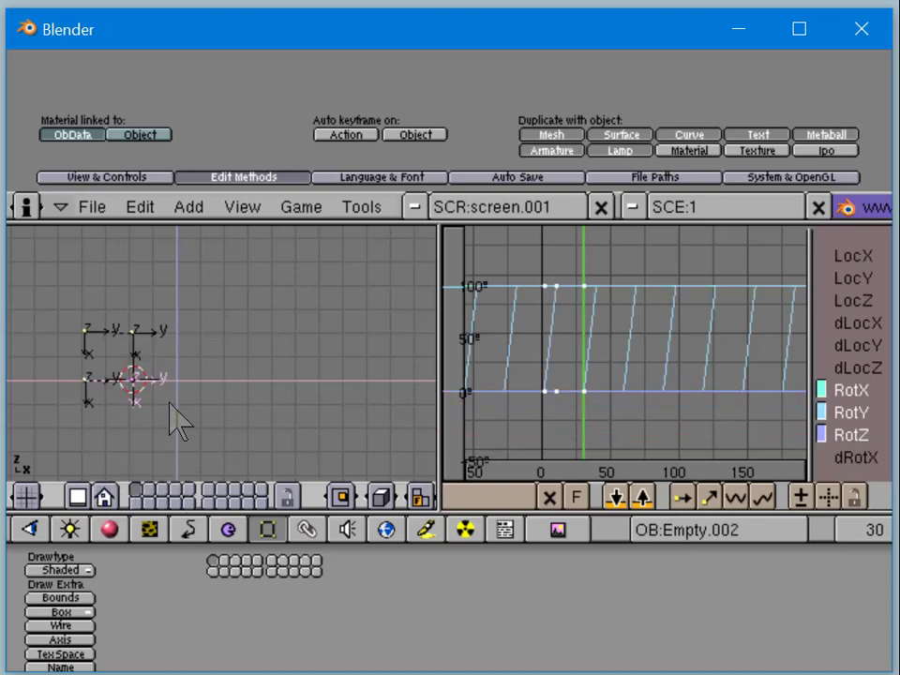
Step: Snap Empty.001 onto the 3D cursor and key its LocRot at frame 30
{"action": "right_click", "coordinate": [111, 381]}
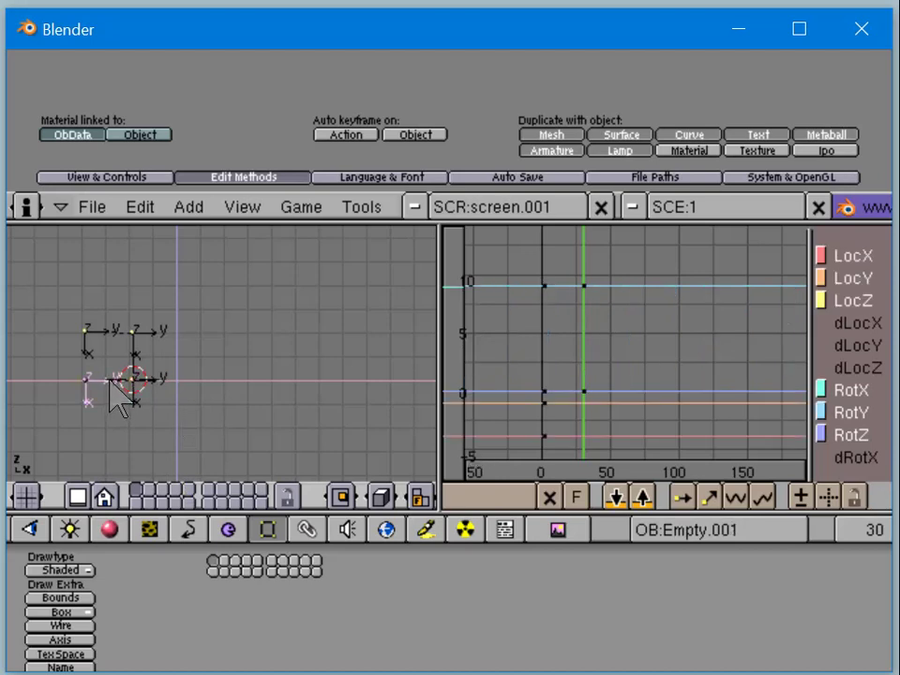
{"action": "key", "text": "g"}
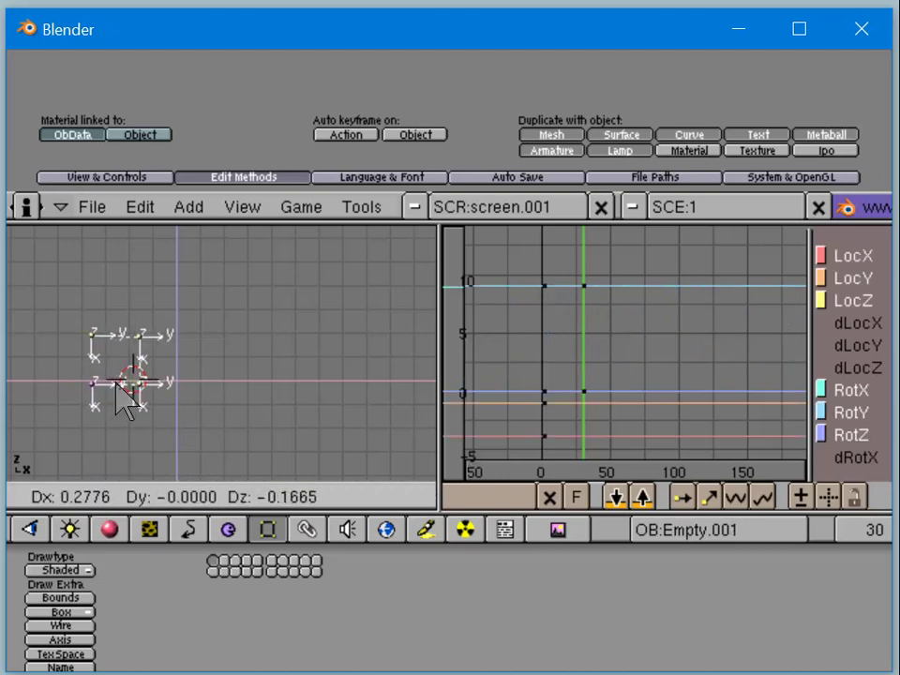
{"action": "left_click", "coordinate": [131, 394]}
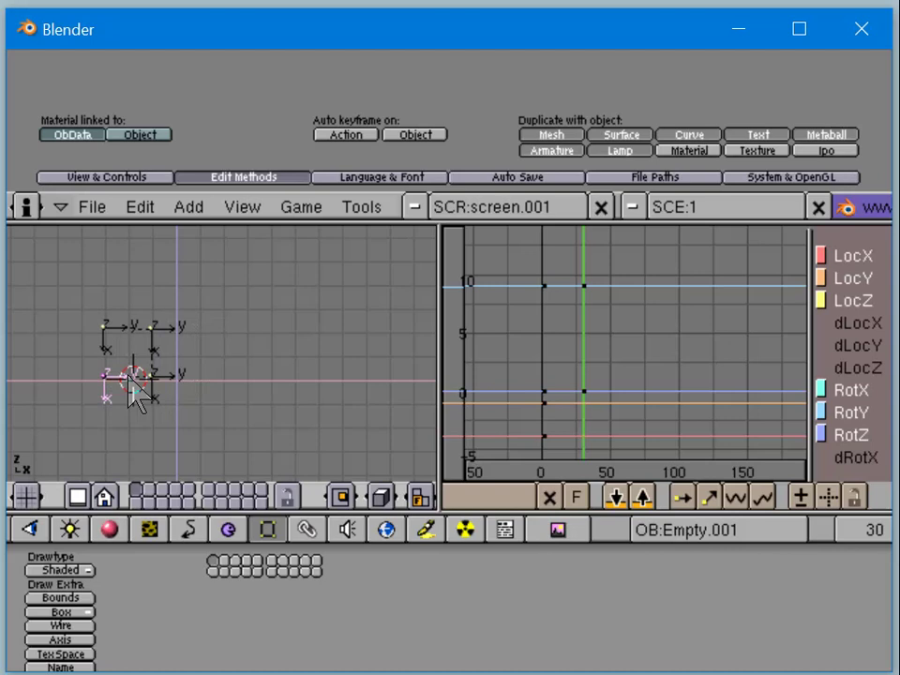
{"action": "key", "text": "shift+s"}
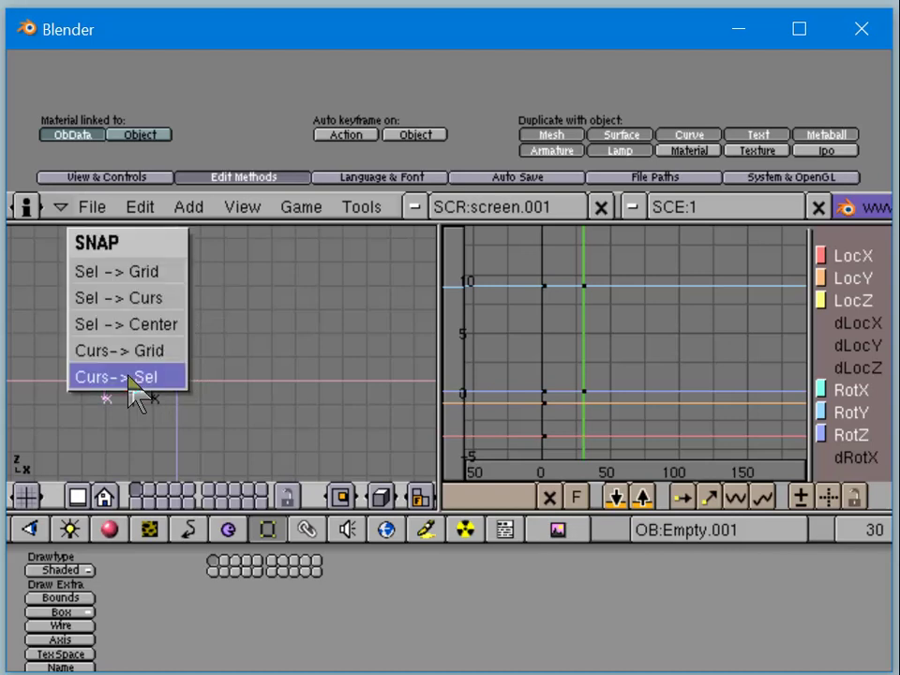
{"action": "left_click", "coordinate": [138, 298]}
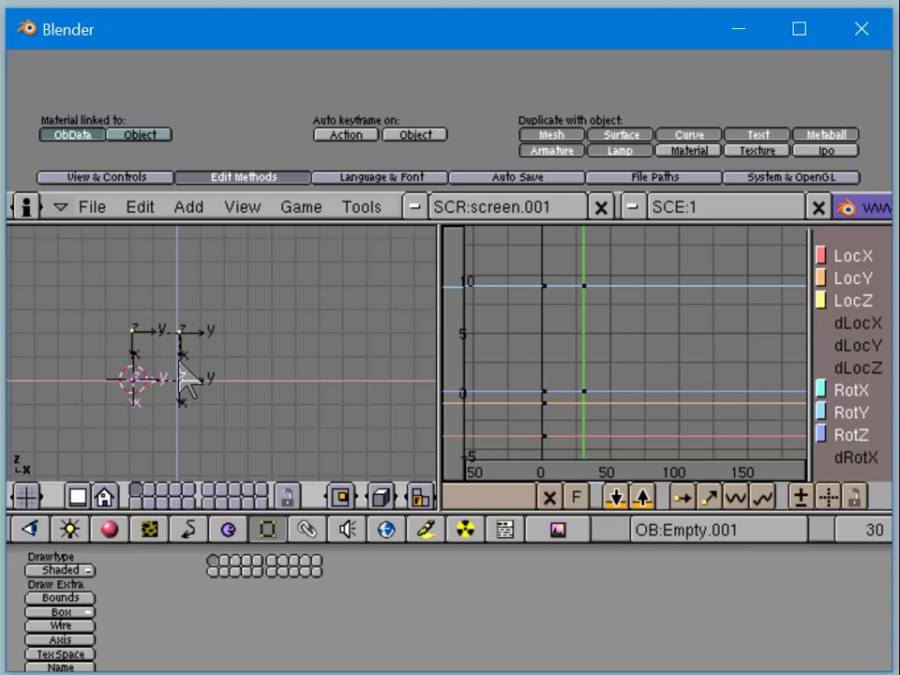
{"action": "key", "text": "i"}
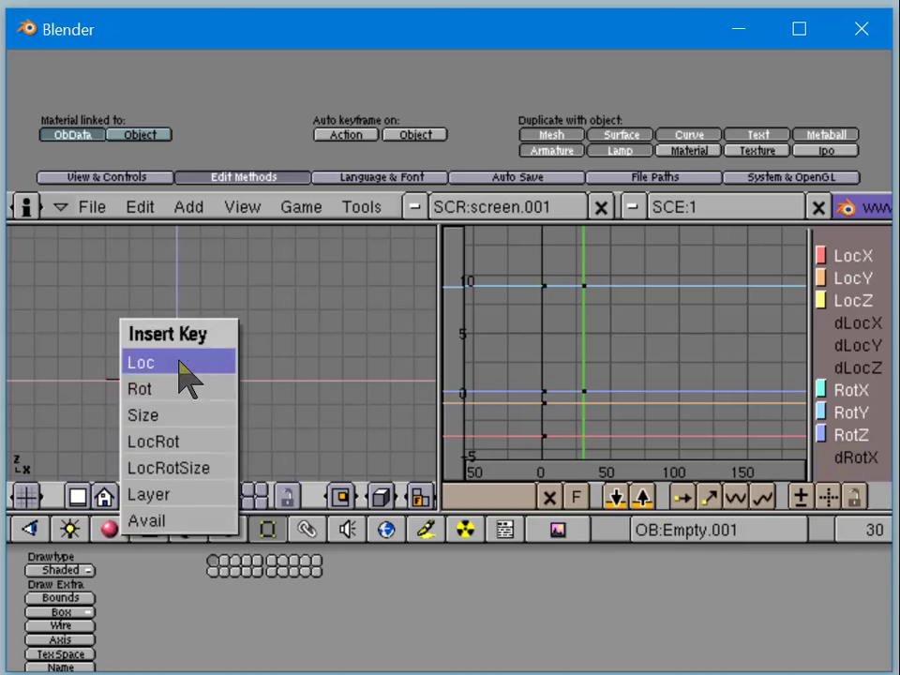
{"action": "left_click", "coordinate": [185, 444]}
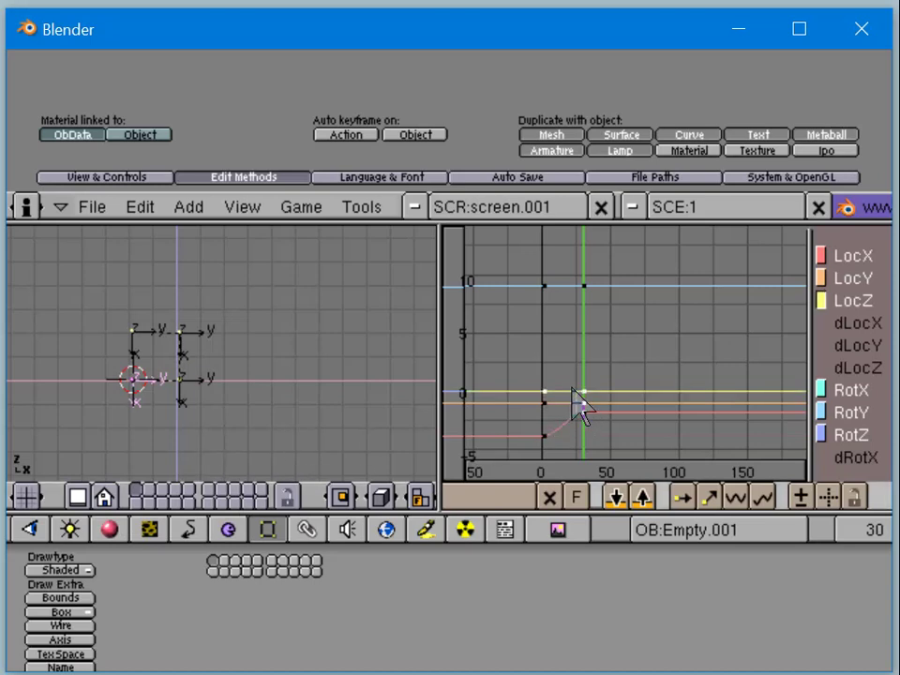
Step: Change the handle type on all of Empty.001's curve keys and set frame 5
{"action": "key", "text": "a"}
{"action": "key", "text": "Tab"}
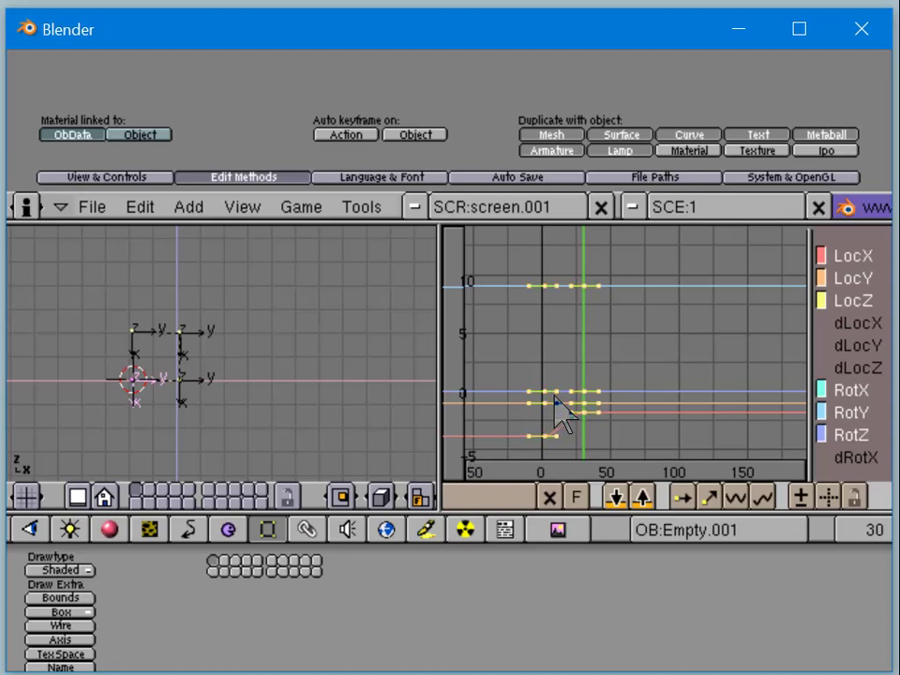
{"action": "key", "text": "v"}
{"action": "left_click", "coordinate": [551, 401]}
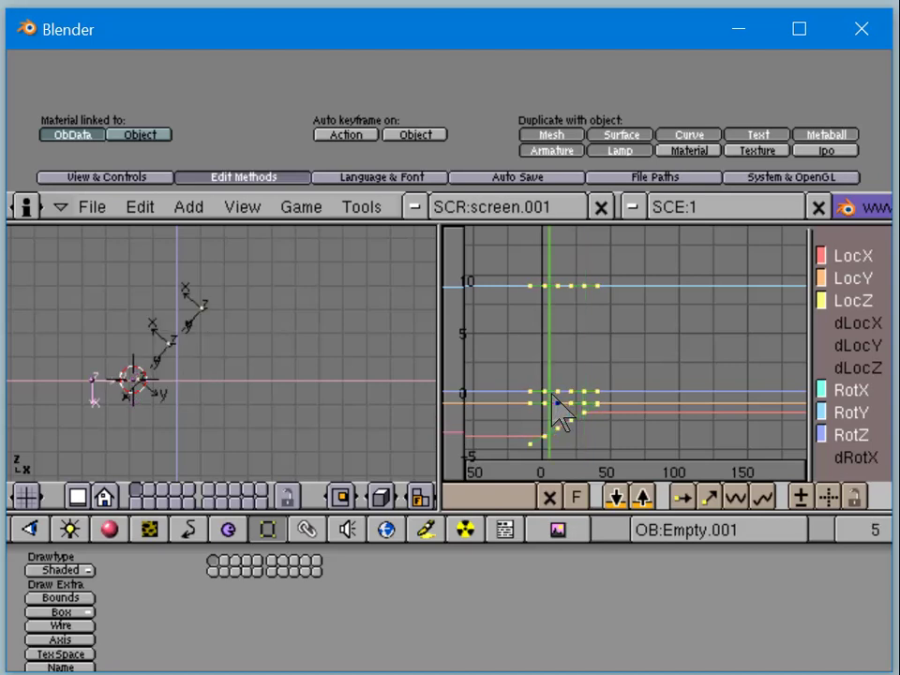
{"action": "key", "text": "Tab"}
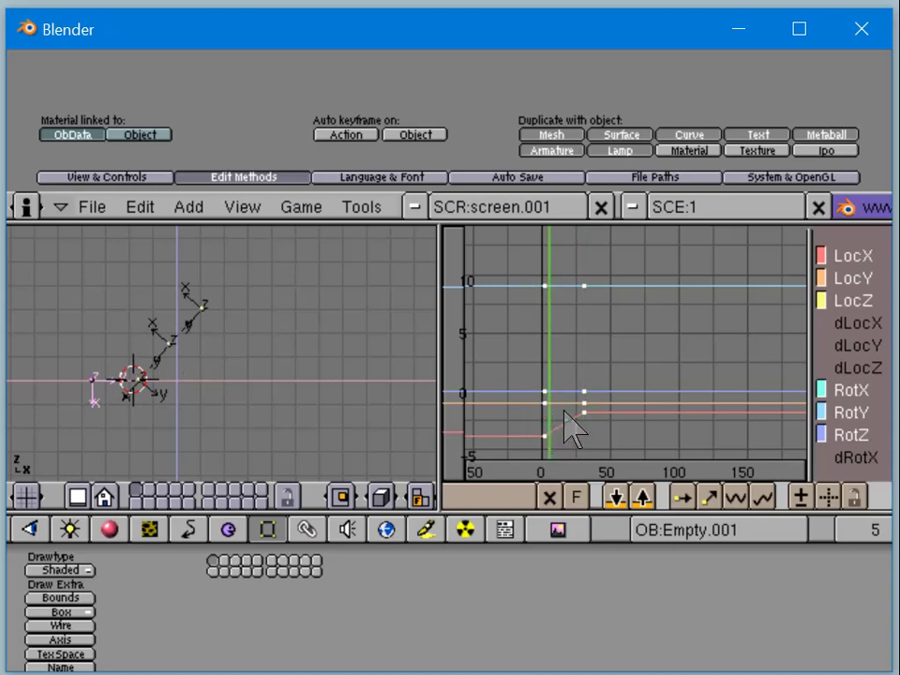
Step: Browse the Space toolbox and the IPO header options without running a command
{"action": "key", "text": "Tab"}
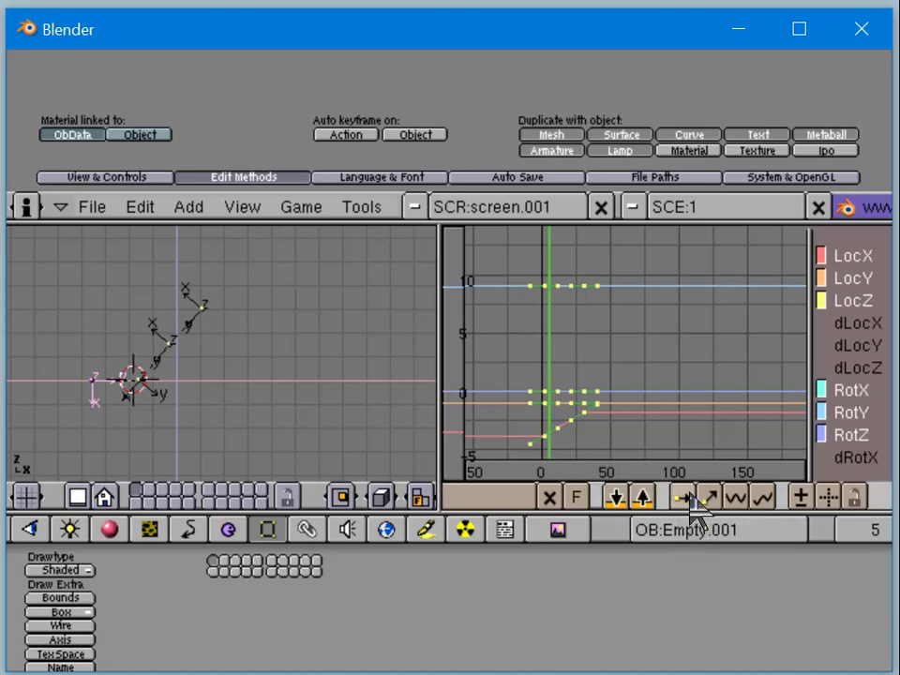
{"action": "middle_click_drag", "start_coordinate": [688, 496], "coordinate": [897, 496]}
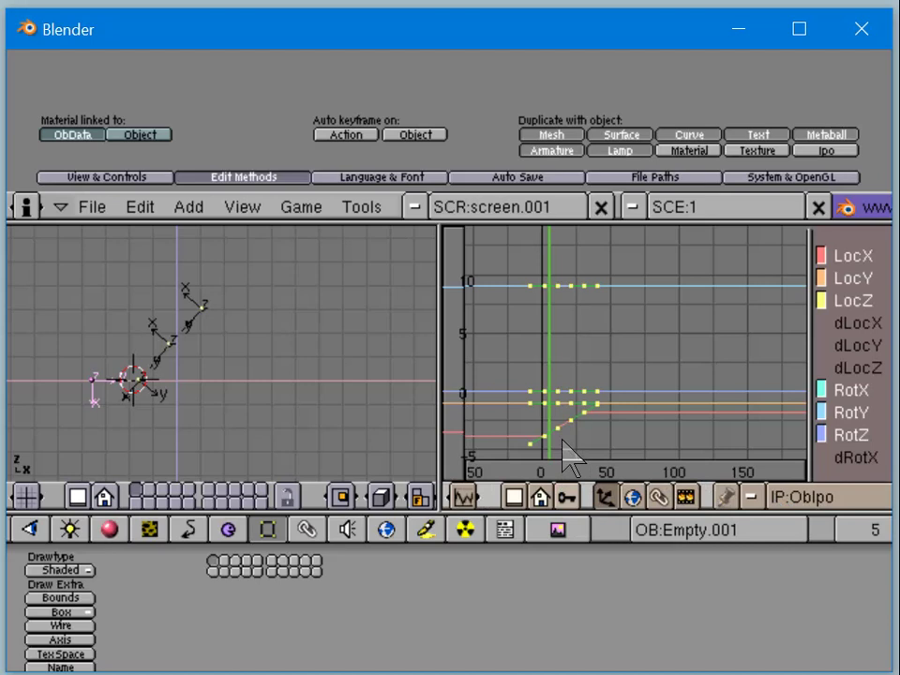
{"action": "key", "text": "space"}
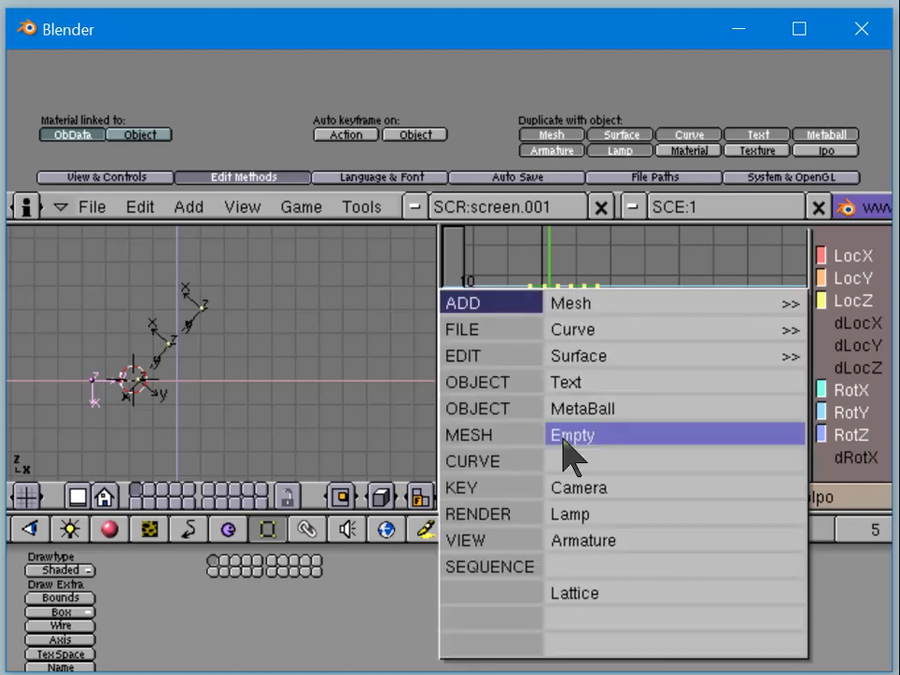
{"action": "mouse_move", "coordinate": [525, 436]}
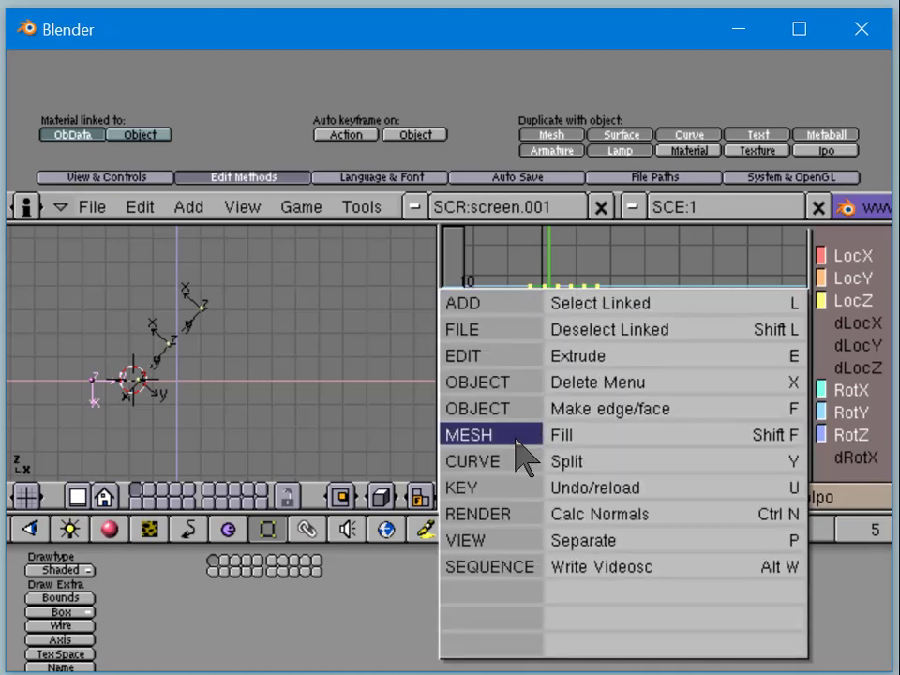
{"action": "mouse_move", "coordinate": [506, 456]}
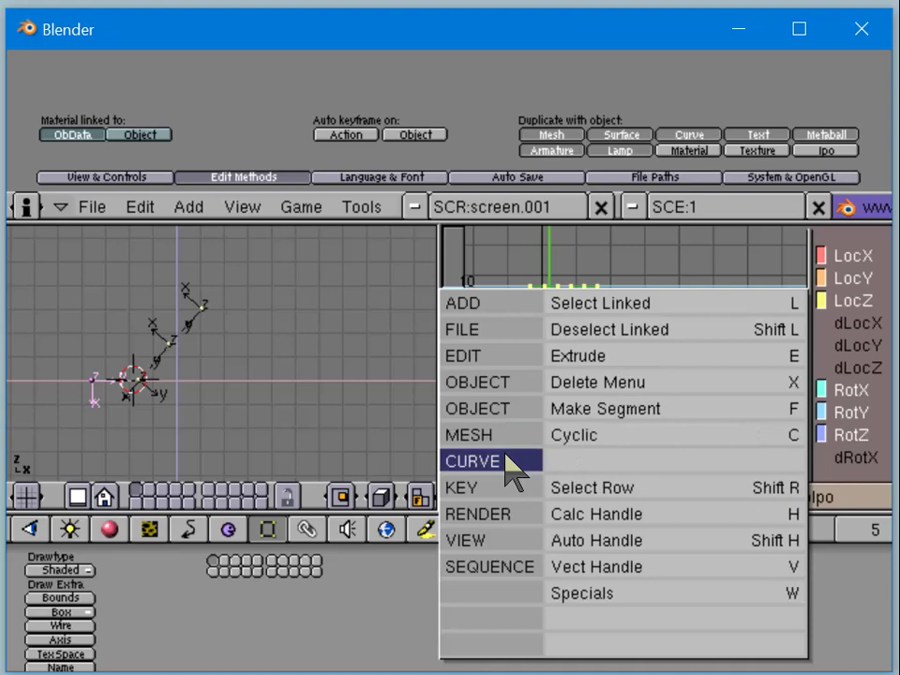
{"action": "key", "text": "Escape"}
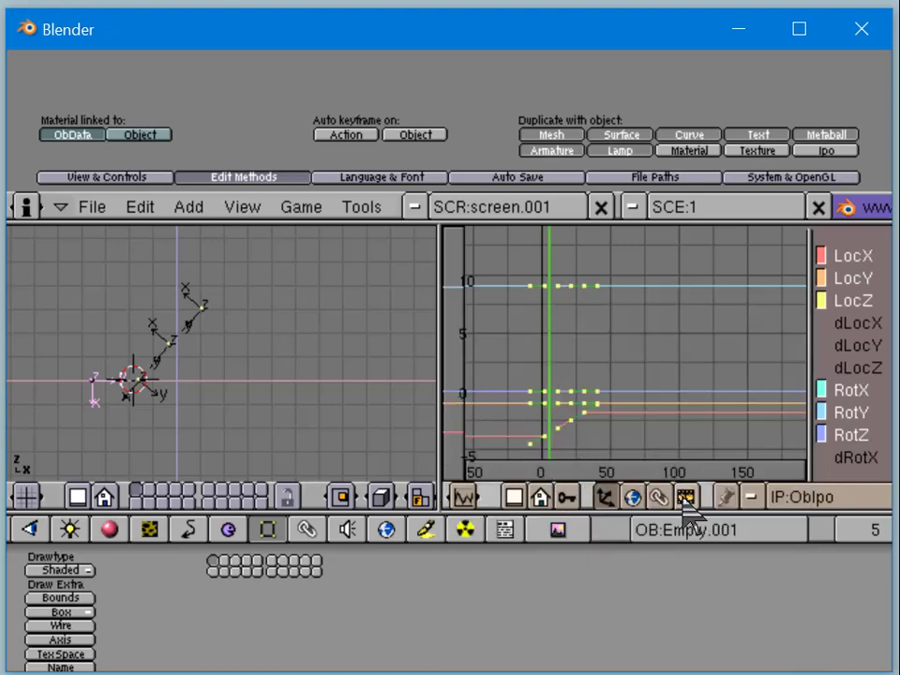
{"action": "right_click", "coordinate": [606, 501]}
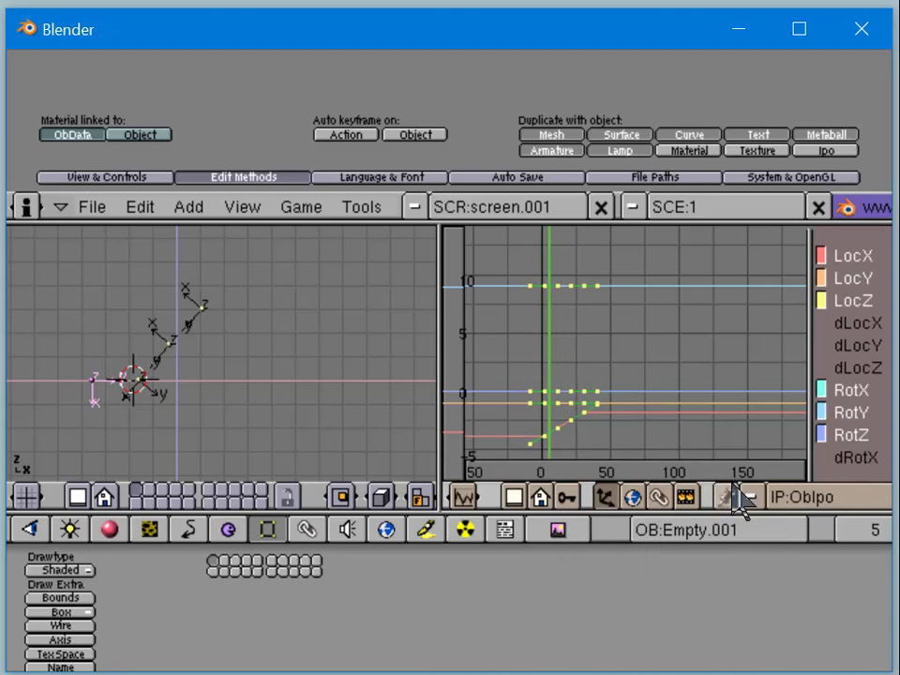
{"action": "middle_click_drag", "start_coordinate": [740, 501], "coordinate": [450, 504]}
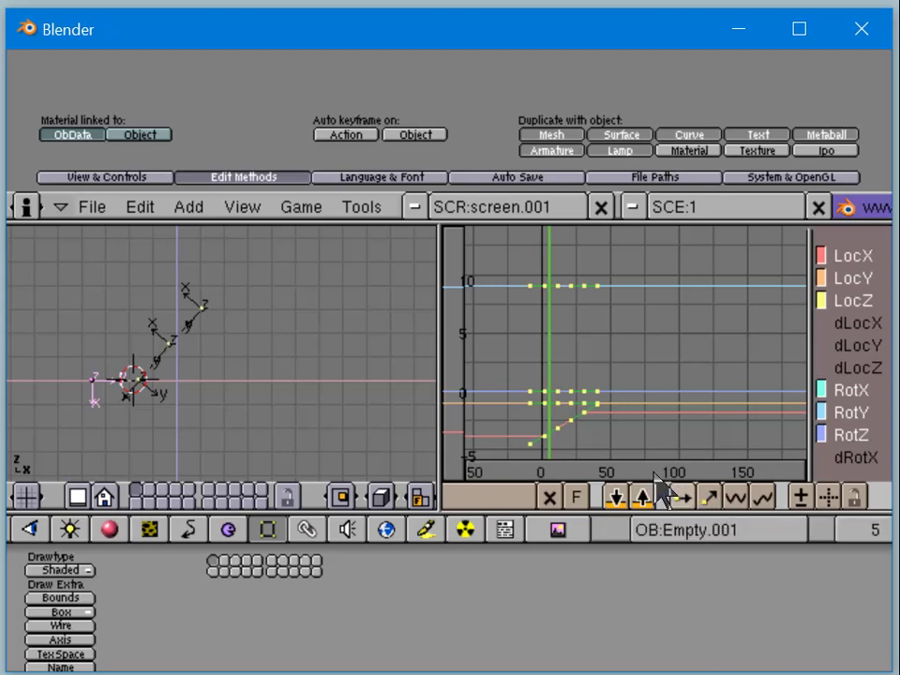
Step: Select the keyframes near frame 30 and go to frame 30
{"action": "right_click", "coordinate": [551, 436]}
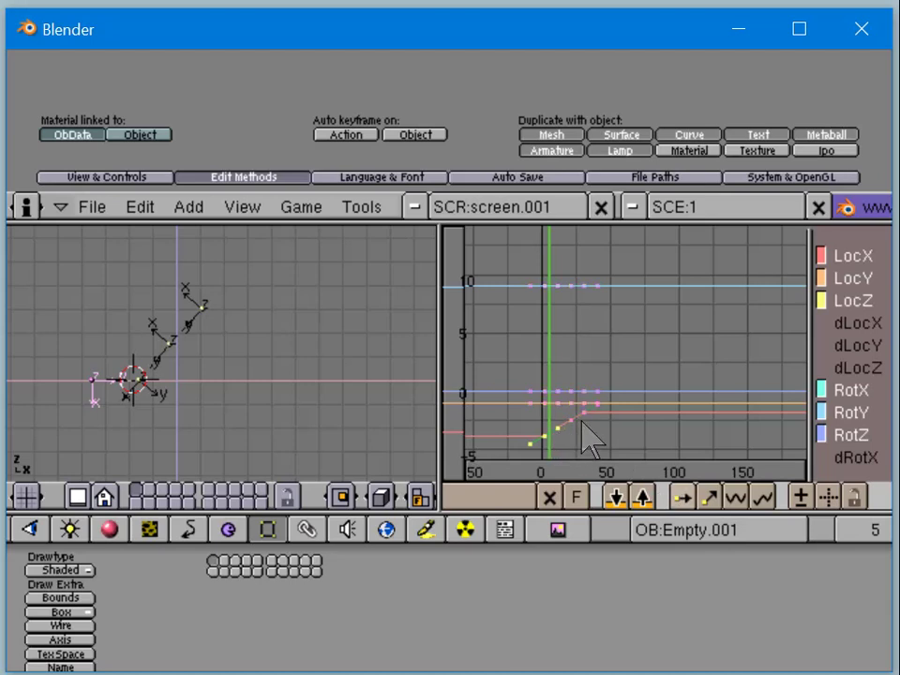
{"action": "right_click", "coordinate": [588, 436]}
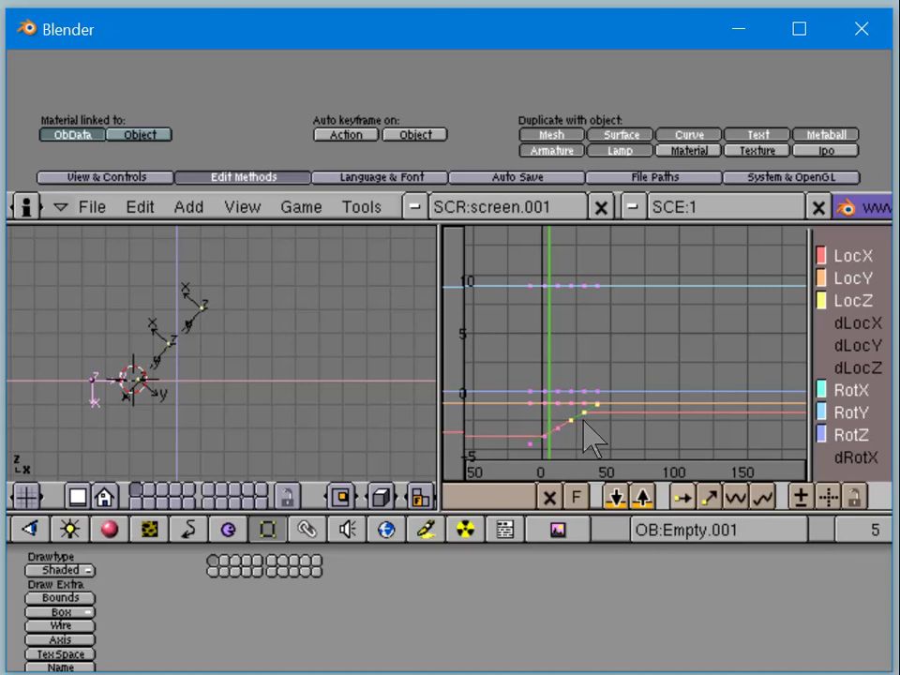
{"action": "left_click", "coordinate": [853, 534]}
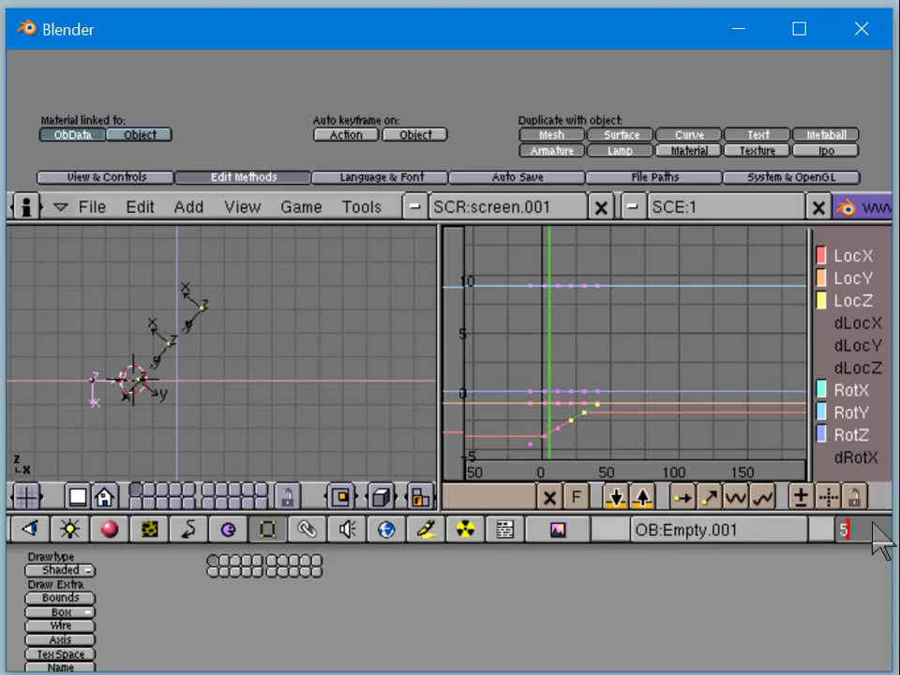
{"action": "key", "text": "BackSpace"}
{"action": "type", "text": "30"}
{"action": "key", "text": "Return"}
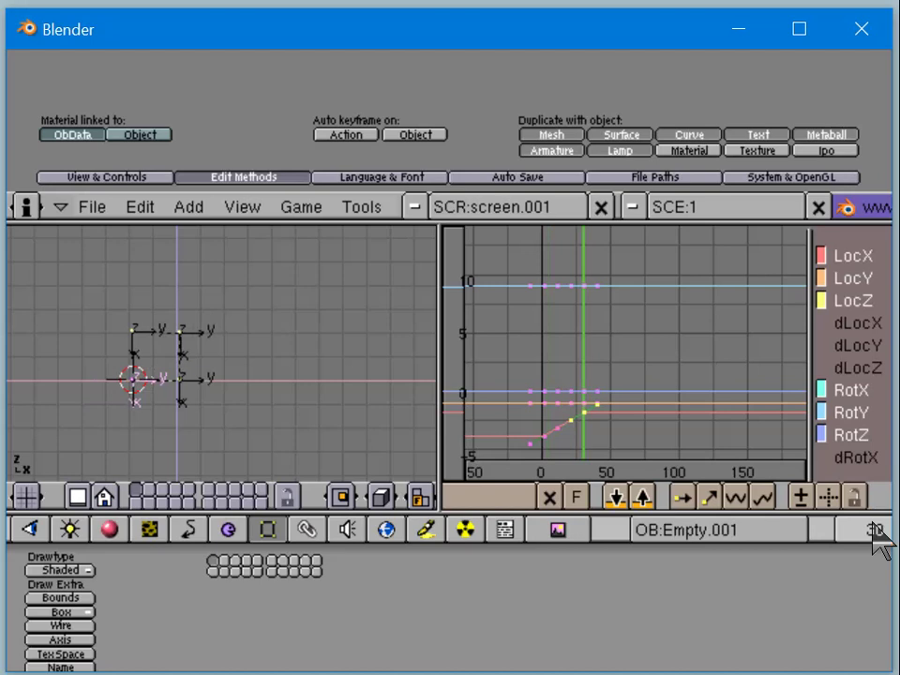
Step: Step to frame 29 and insert keys on all of Empty.001's curves there
{"action": "left_click", "coordinate": [872, 527]}
{"action": "key", "text": "BackSpace"}
{"action": "key", "text": "BackSpace"}
{"action": "type", "text": "31"}
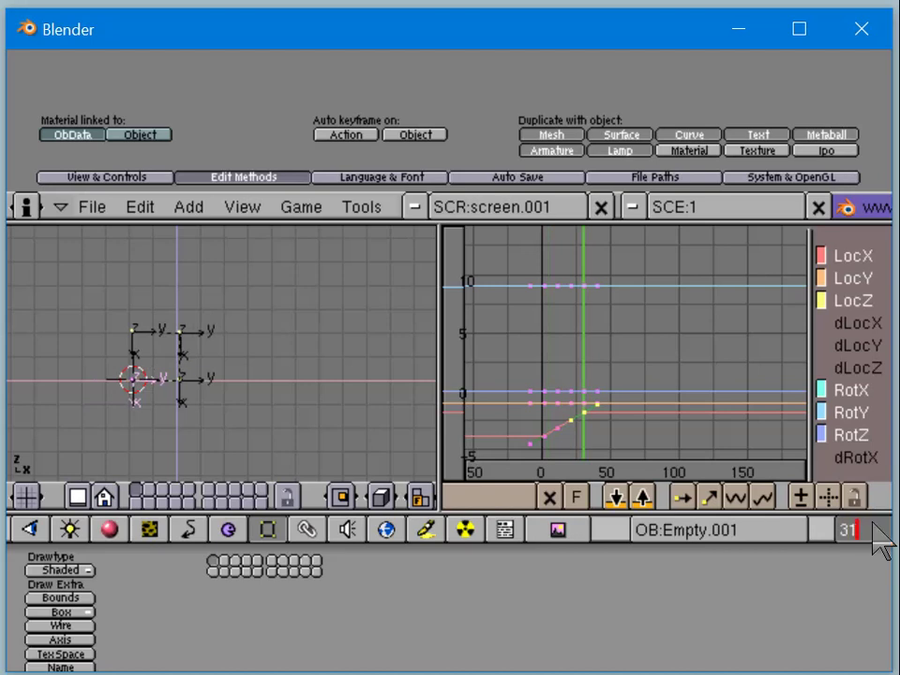
{"action": "key", "text": "BackSpace"}
{"action": "key", "text": "BackSpace"}
{"action": "type", "text": "28"}
{"action": "key", "text": "Return"}
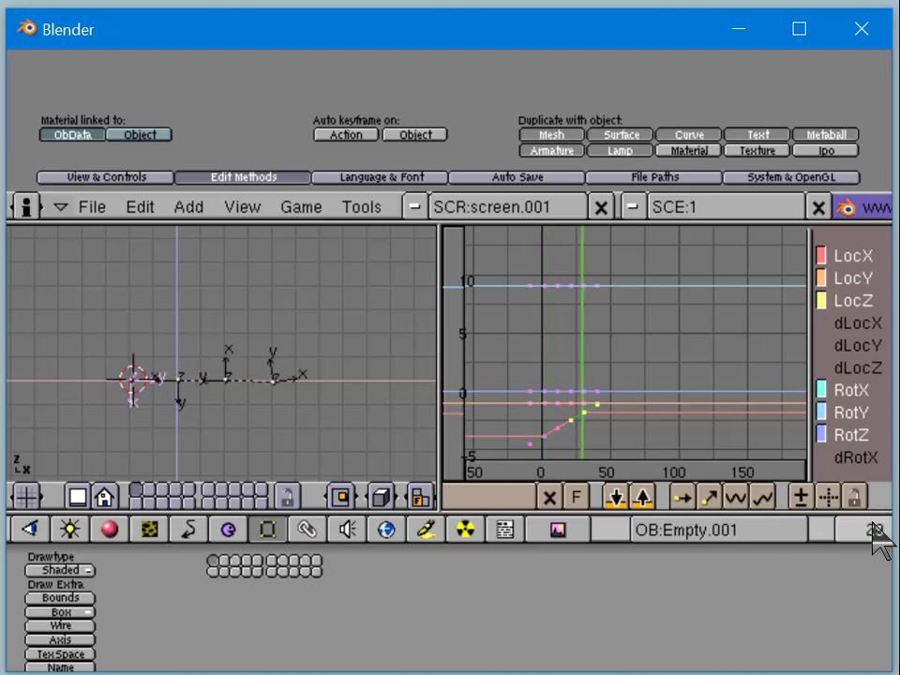
{"action": "left_click", "coordinate": [873, 527]}
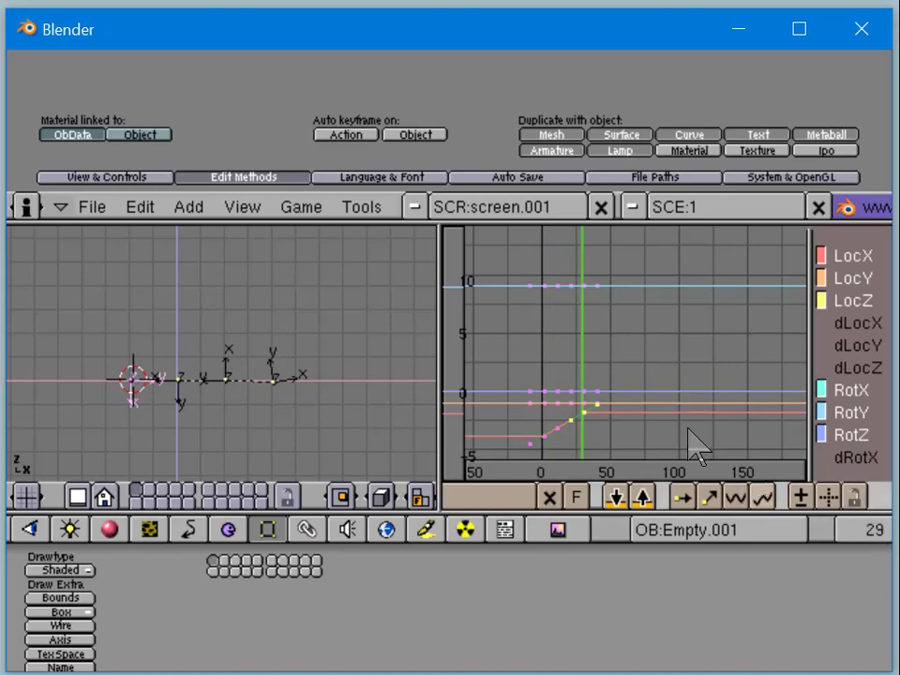
{"action": "key", "text": "o"}
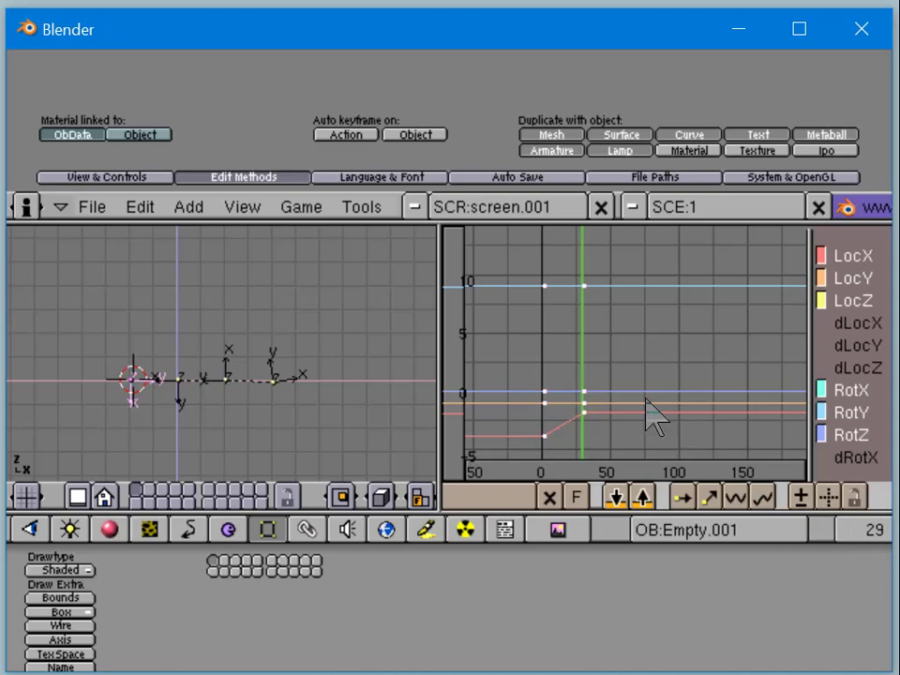
{"action": "key", "text": "i"}
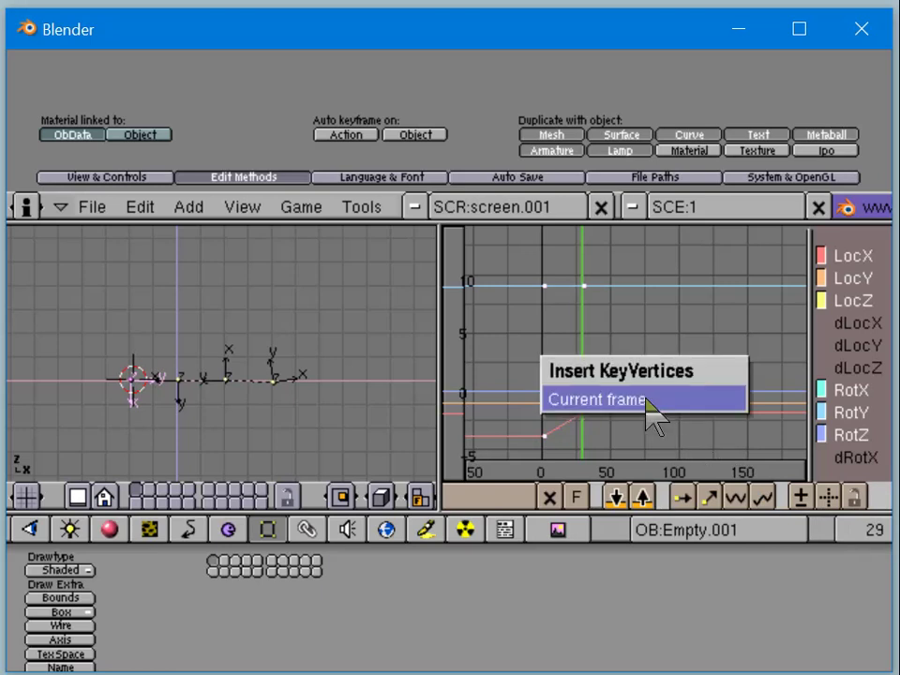
{"action": "left_click", "coordinate": [647, 410]}
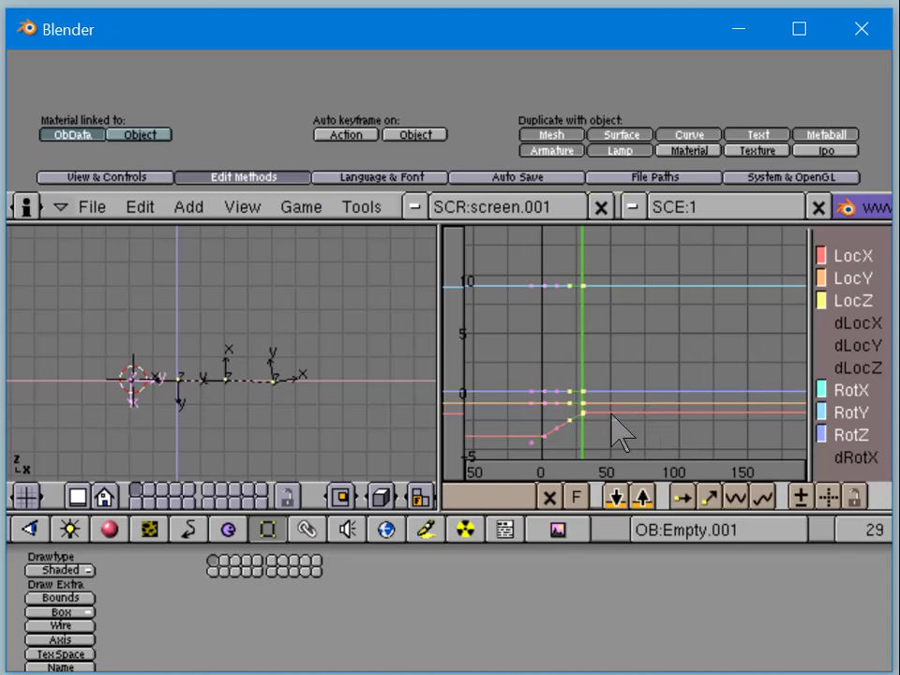
Step: Zoom the IPO graph in and select the keyframes at frame 29, including LocY
{"action": "scroll", "coordinate": [658, 414], "scroll_direction": "up", "scroll_amount": 5}
{"action": "middle_click_drag", "start_coordinate": [628, 392], "coordinate": [708, 359]}
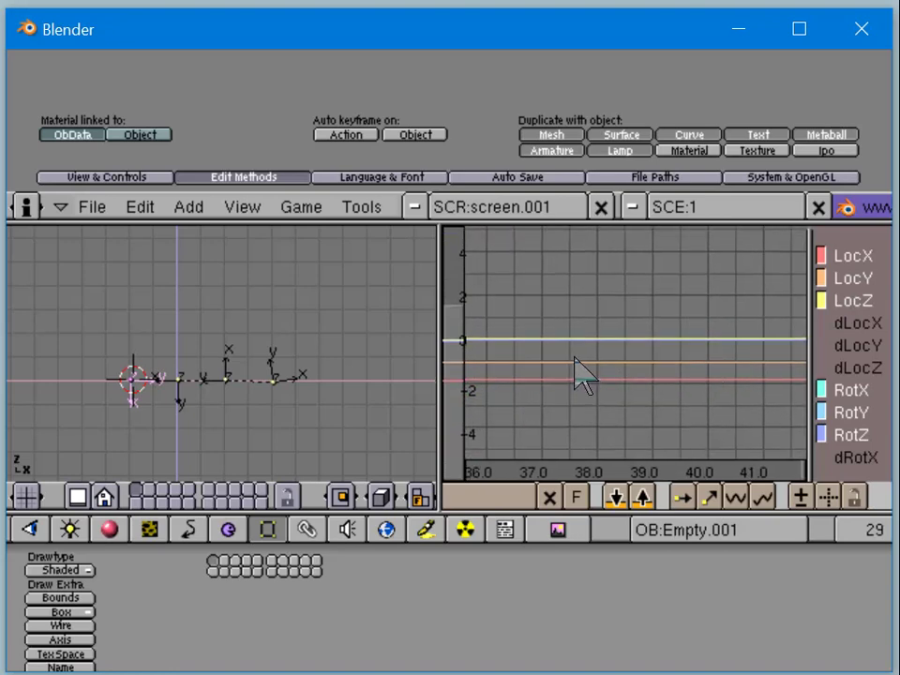
{"action": "middle_click_drag", "start_coordinate": [582, 371], "coordinate": [839, 346]}
{"action": "middle_click_drag", "start_coordinate": [568, 379], "coordinate": [629, 391], "text": "ctrl"}
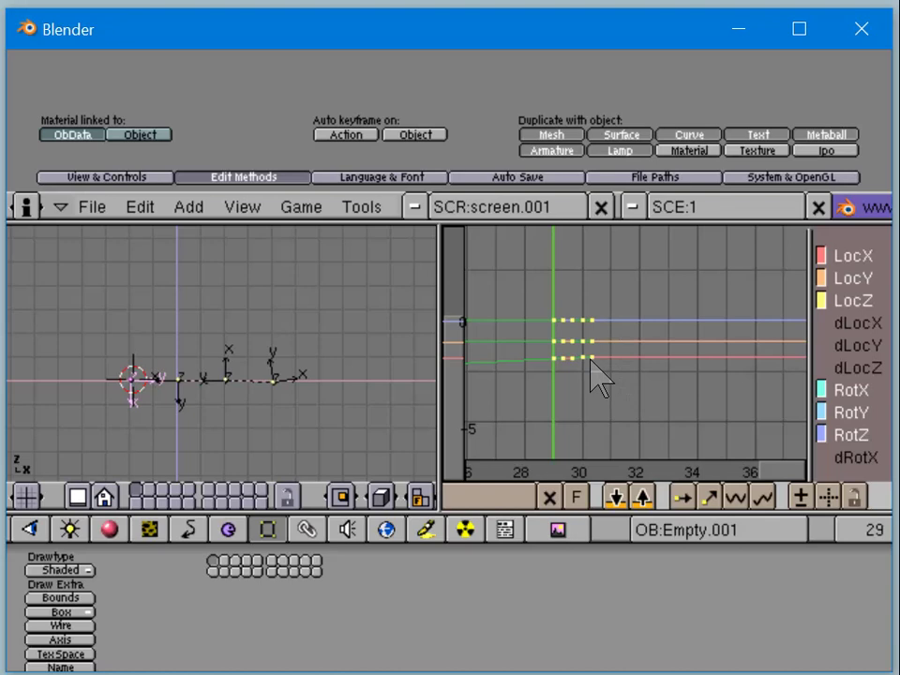
{"action": "right_click", "coordinate": [561, 359]}
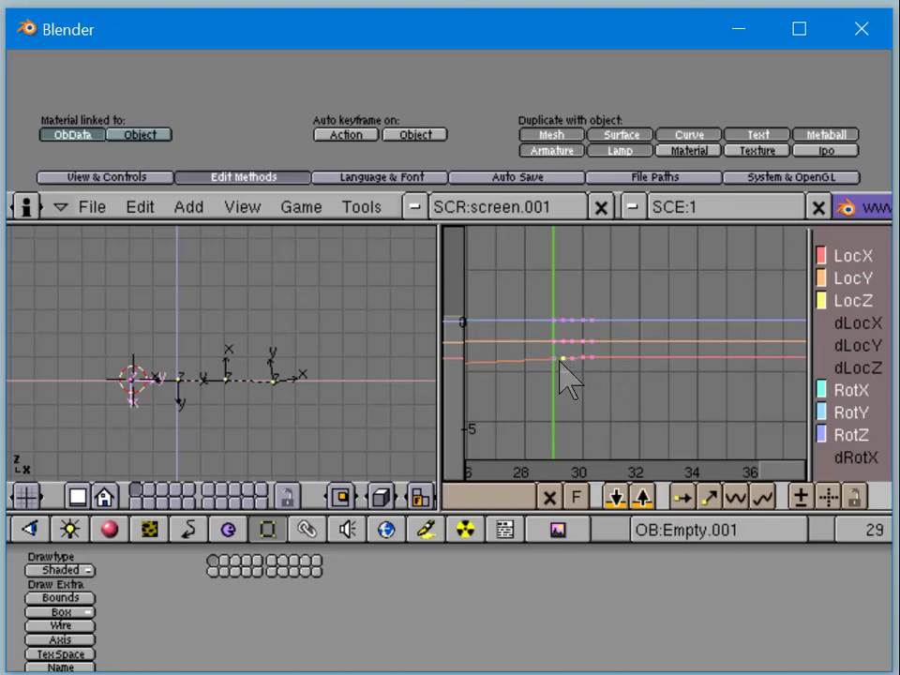
{"action": "right_click", "coordinate": [562, 365], "text": "shift"}
{"action": "right_click", "coordinate": [558, 341], "text": "shift"}
Step: Delete the frame-20 keyframes, then restore them
{"action": "scroll", "coordinate": [594, 352], "scroll_direction": "down", "scroll_amount": 3}
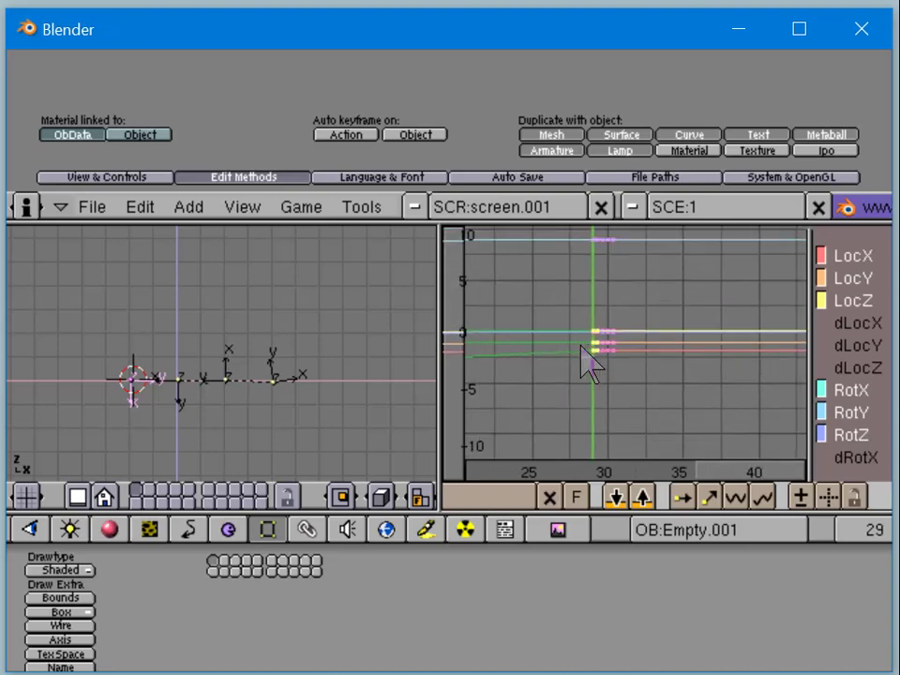
{"action": "scroll", "coordinate": [581, 349], "scroll_direction": "down", "scroll_amount": 2}
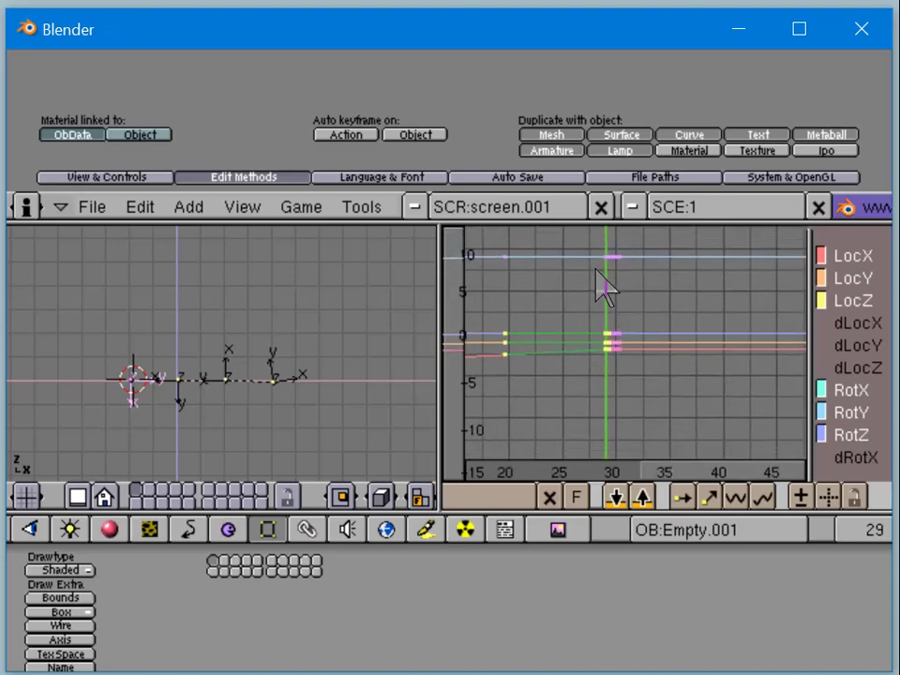
{"action": "key", "text": "x"}
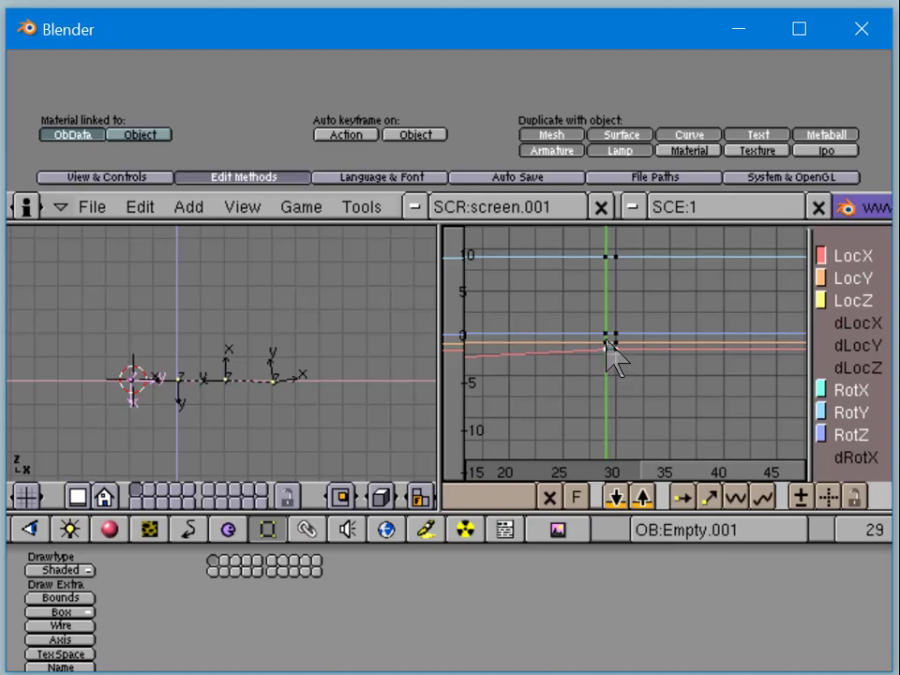
{"action": "right_click", "coordinate": [604, 347]}
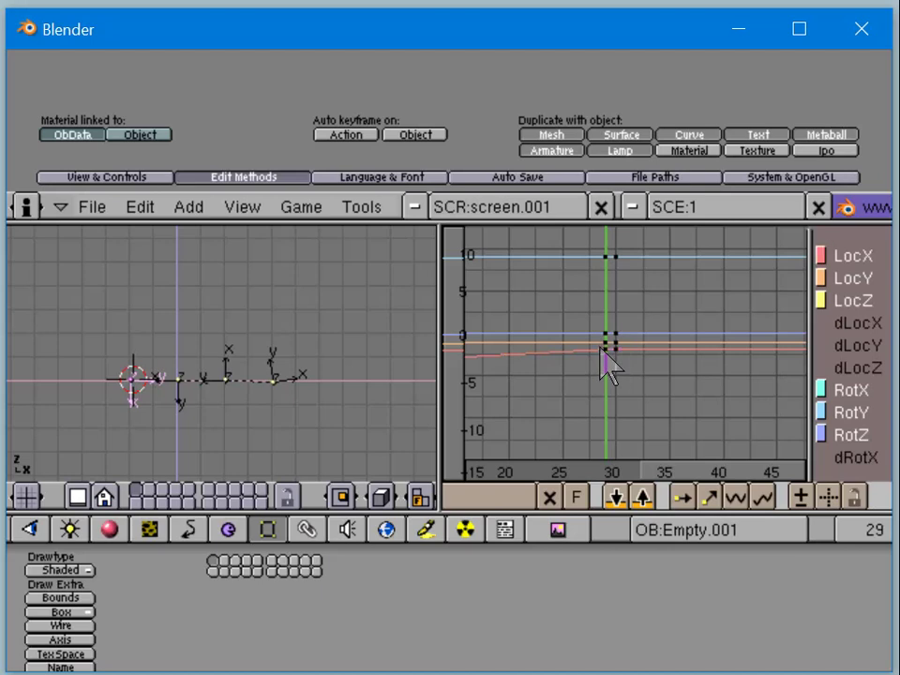
{"action": "key", "text": "Tab"}
{"action": "key", "text": "a"}
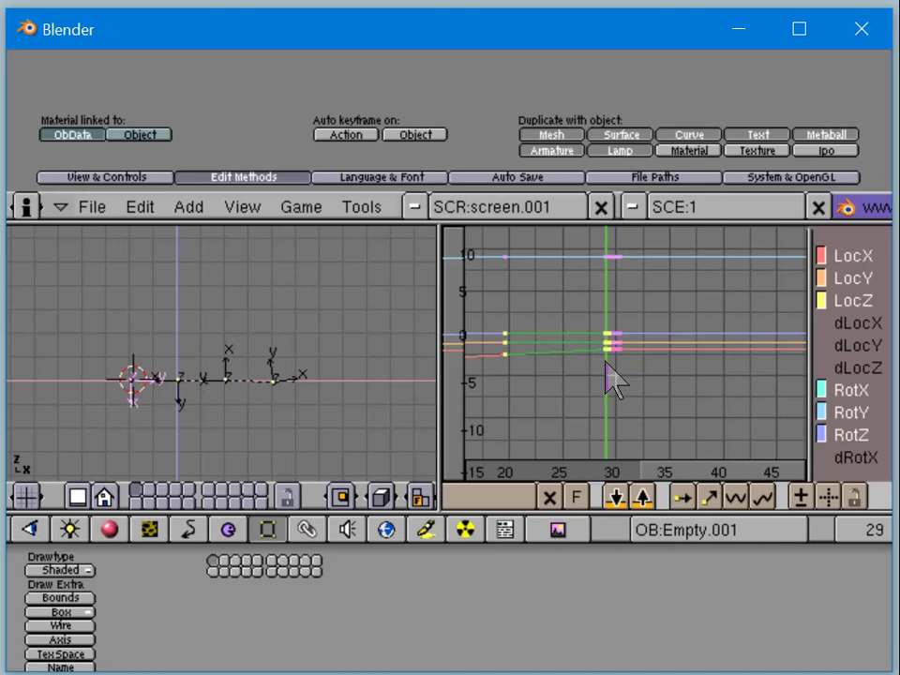
Step: Select all keyframes and set their handles to aligned
{"action": "scroll", "coordinate": [618, 375], "scroll_direction": "up", "scroll_amount": 1}
{"action": "key", "text": "a"}
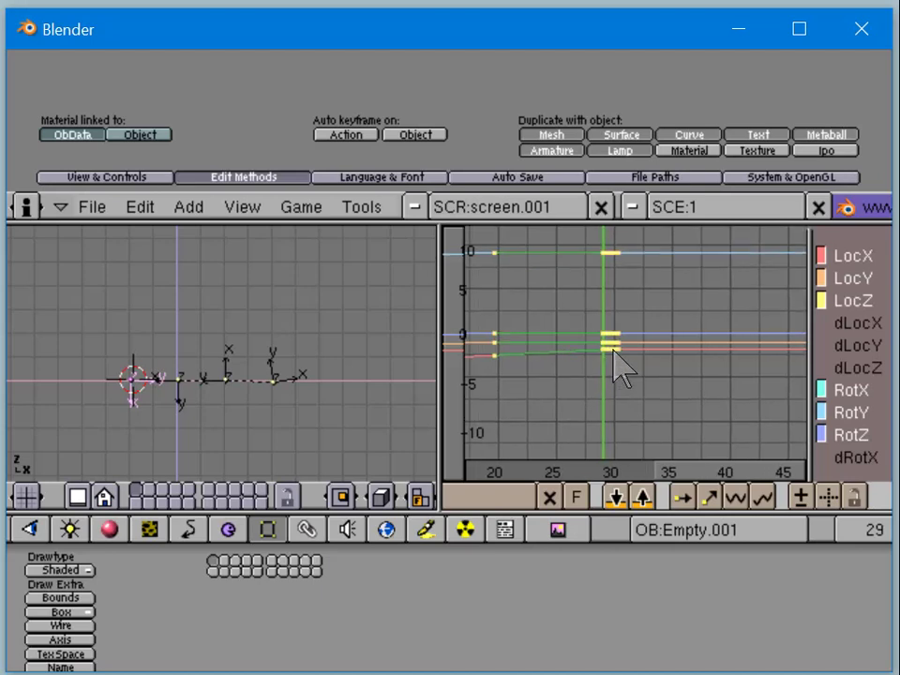
{"action": "key", "text": "h"}
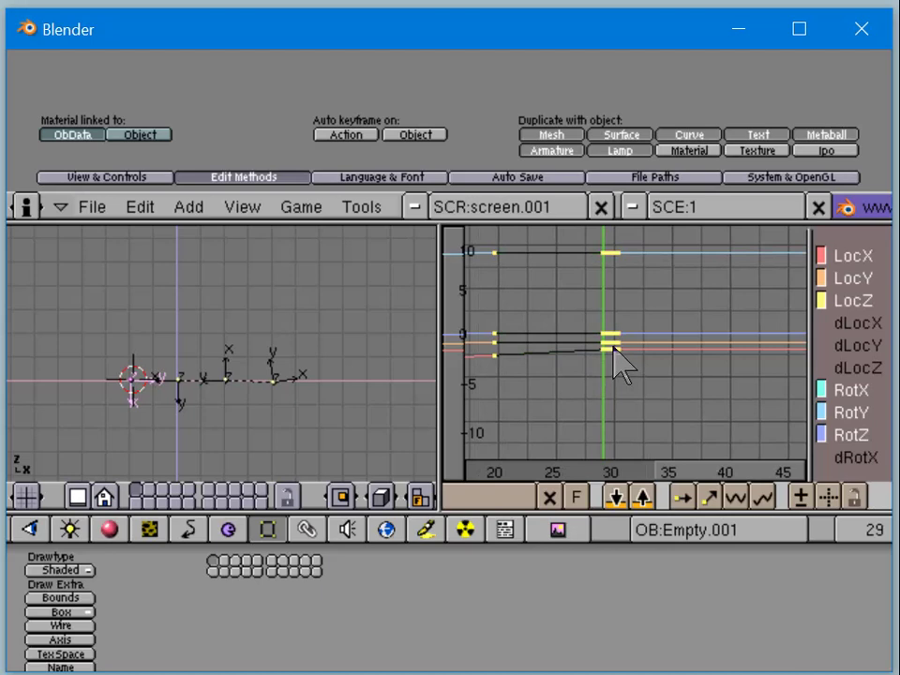
{"action": "key", "text": "h"}
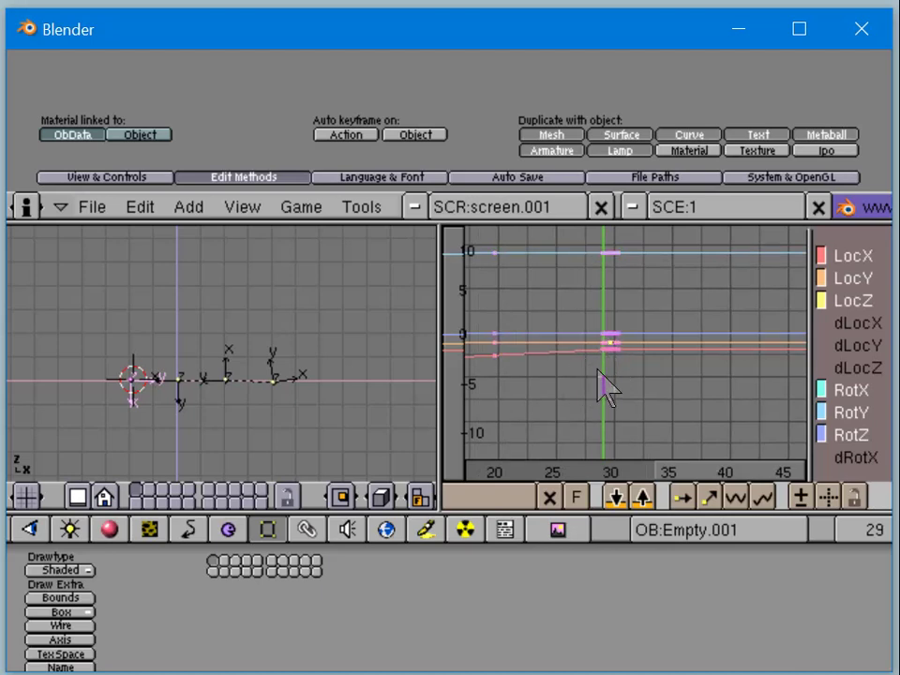
{"action": "scroll", "coordinate": [634, 374], "scroll_direction": "up", "scroll_amount": 3}
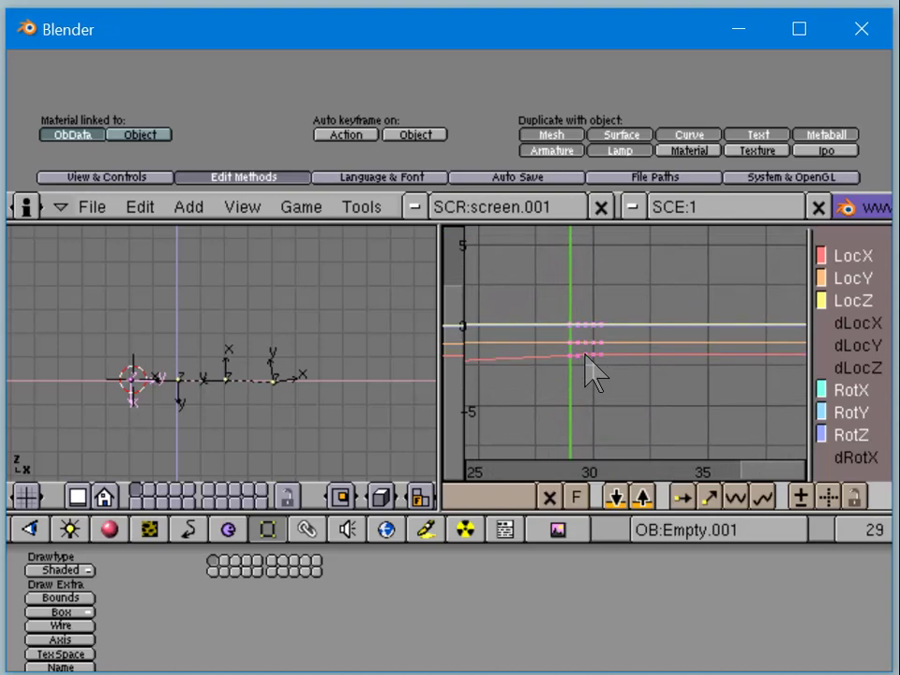
{"action": "key", "text": "a"}
{"action": "key", "text": "Tab"}
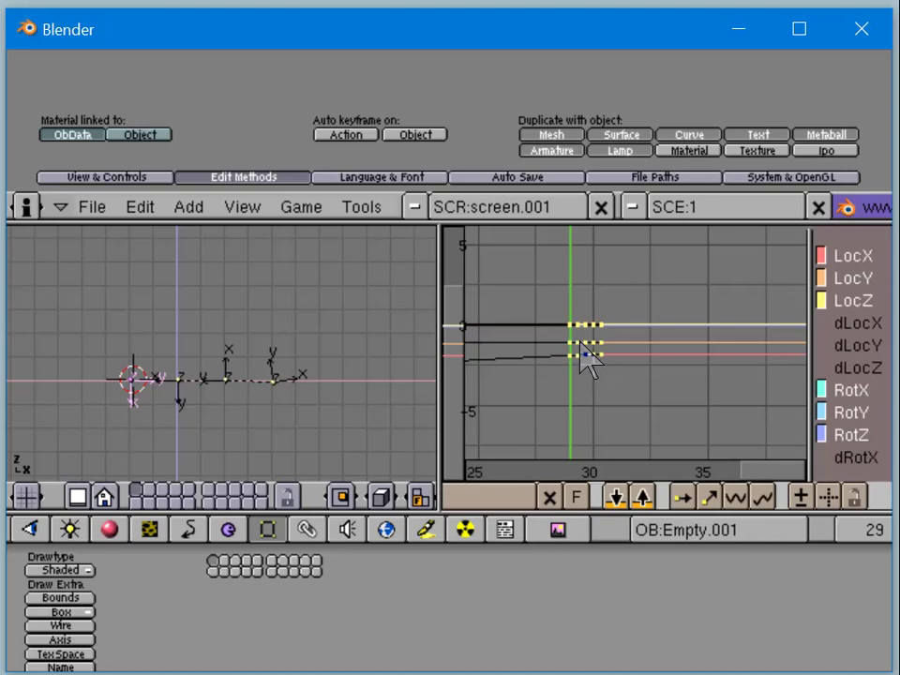
{"action": "key", "text": "space"}
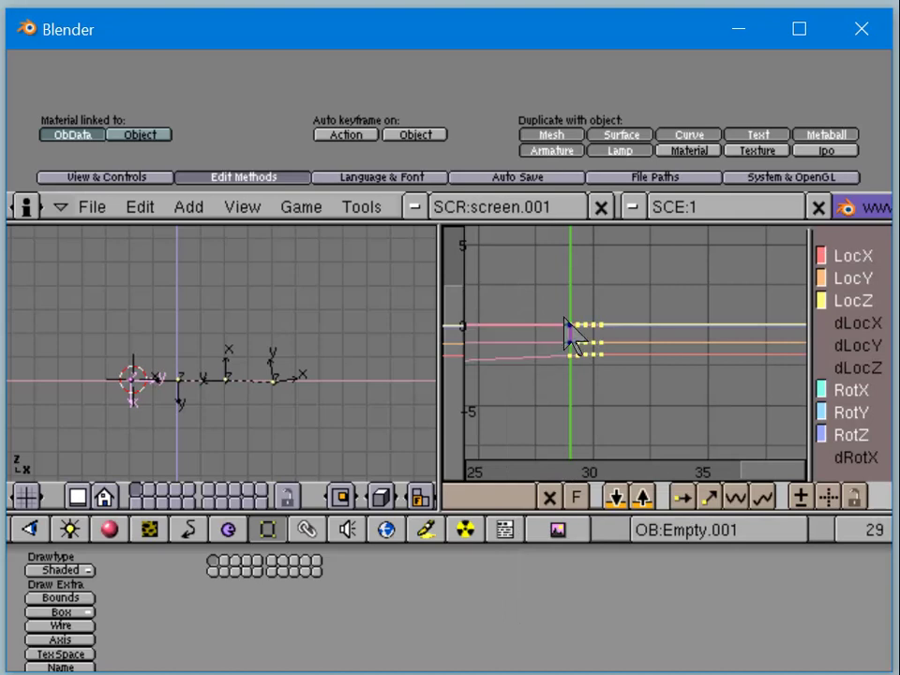
Step: Zoom around frames 26–38, select keys near frame 29, then deselect all
{"action": "right_click", "coordinate": [584, 348]}
{"action": "right_click", "coordinate": [569, 328]}
{"action": "middle_click_drag", "start_coordinate": [574, 357], "coordinate": [560, 374], "text": "ctrl"}
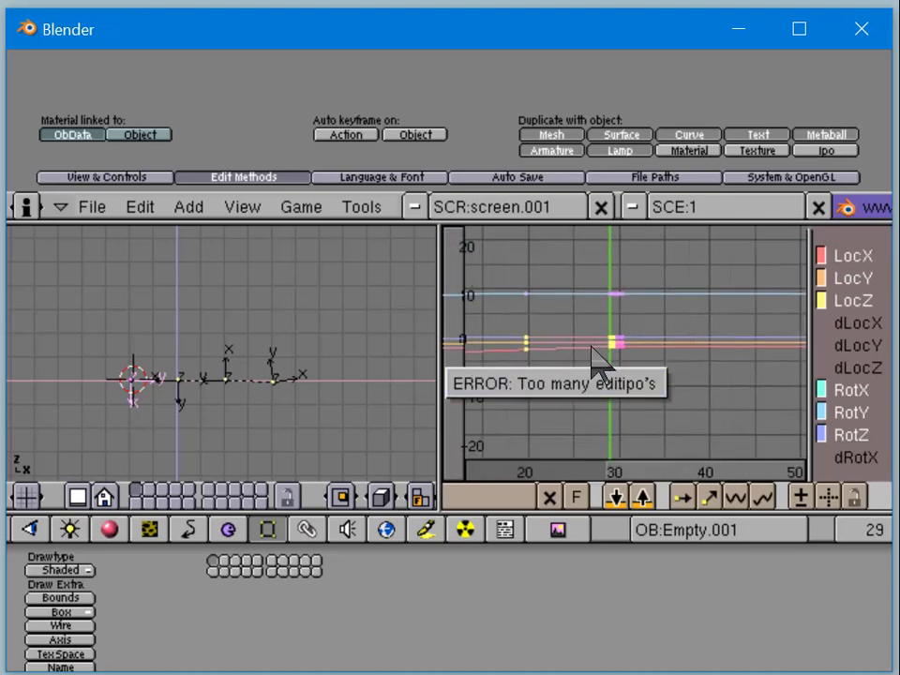
{"action": "scroll", "coordinate": [623, 314], "scroll_direction": "up", "scroll_amount": 6}
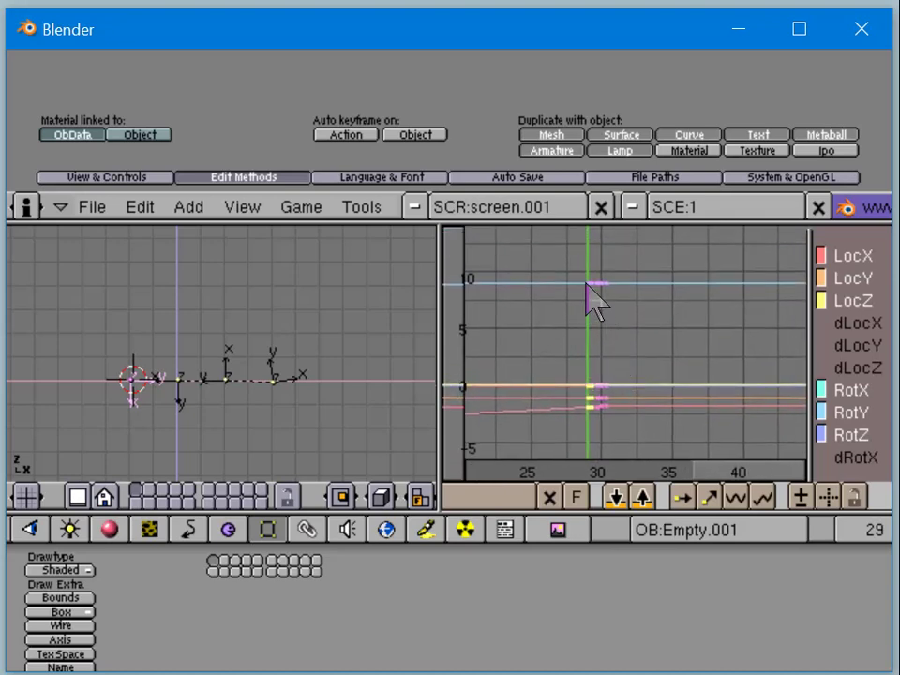
{"action": "right_click", "coordinate": [589, 284]}
{"action": "key", "text": "a"}
{"action": "scroll", "coordinate": [593, 307], "scroll_direction": "up", "scroll_amount": 3}
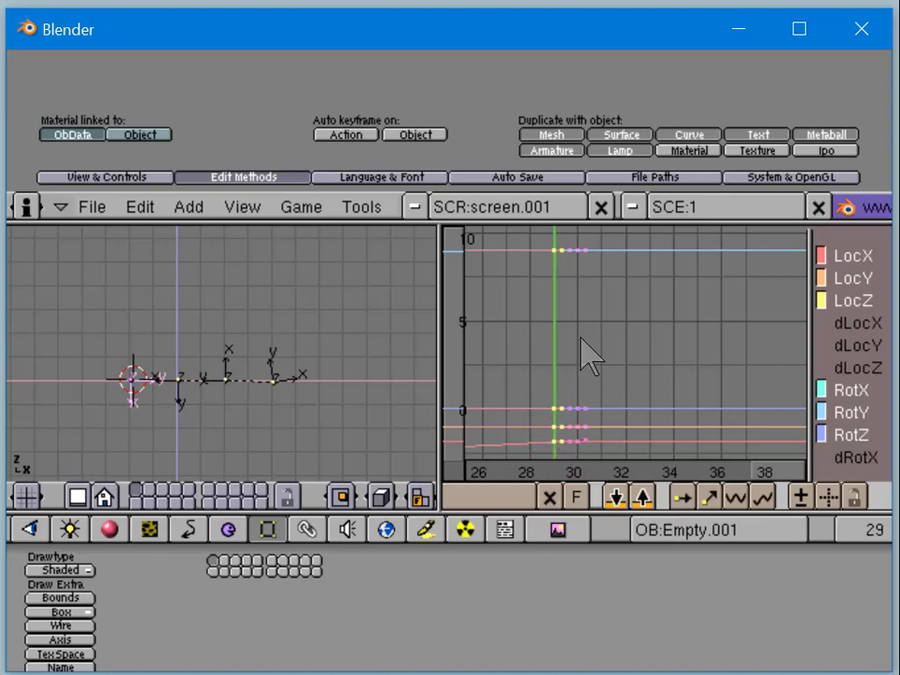
Step: Slide the selected keyframes slightly earlier along the frame axis
{"action": "scroll", "coordinate": [581, 354], "scroll_direction": "down", "scroll_amount": 8}
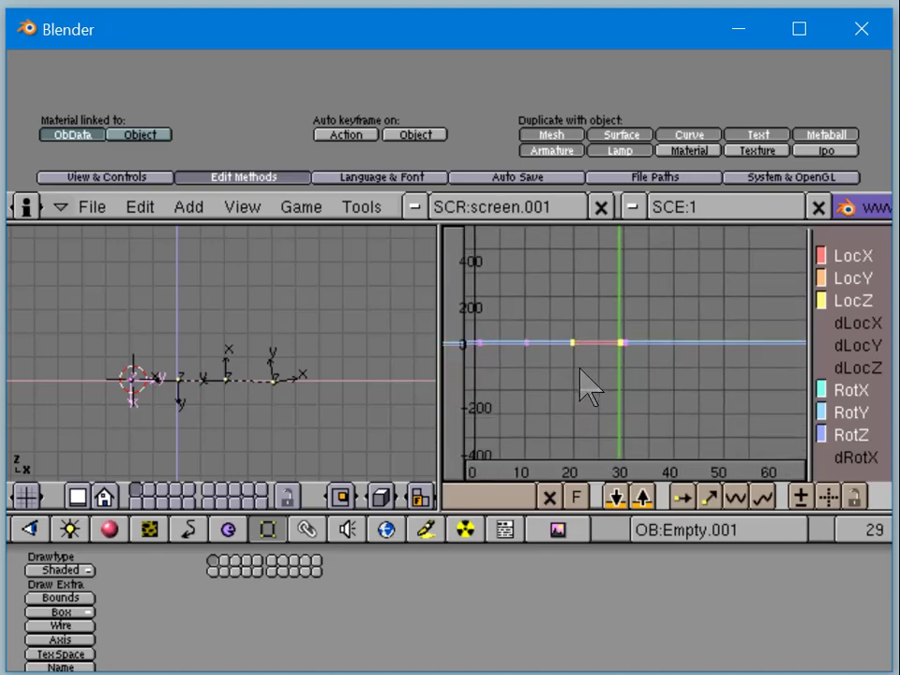
{"action": "scroll", "coordinate": [600, 310], "scroll_direction": "up", "scroll_amount": 6}
{"action": "scroll", "coordinate": [581, 338], "scroll_direction": "up", "scroll_amount": 2}
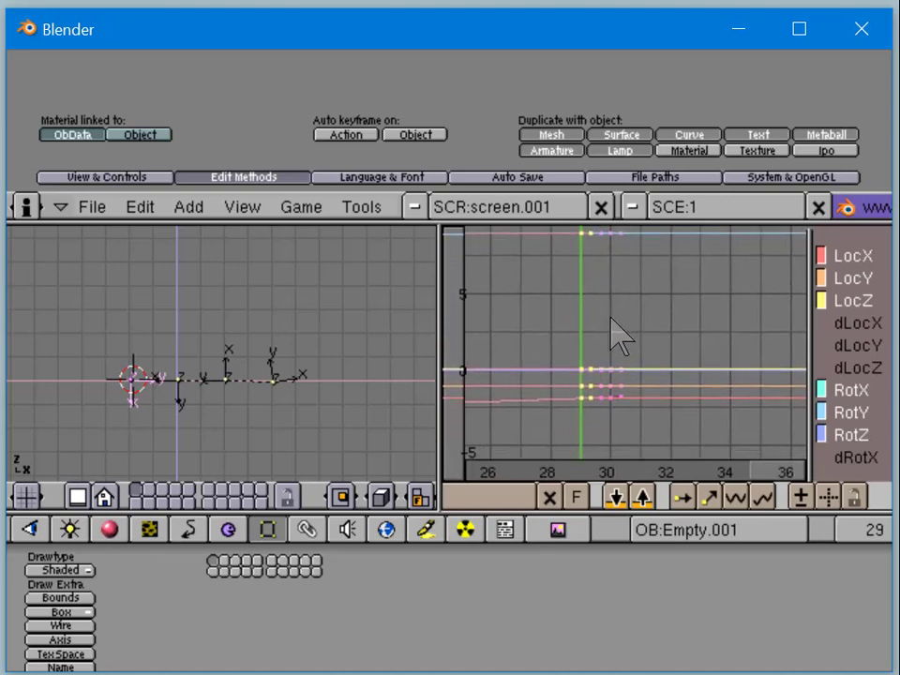
{"action": "middle_click_drag", "start_coordinate": [611, 319], "coordinate": [608, 327]}
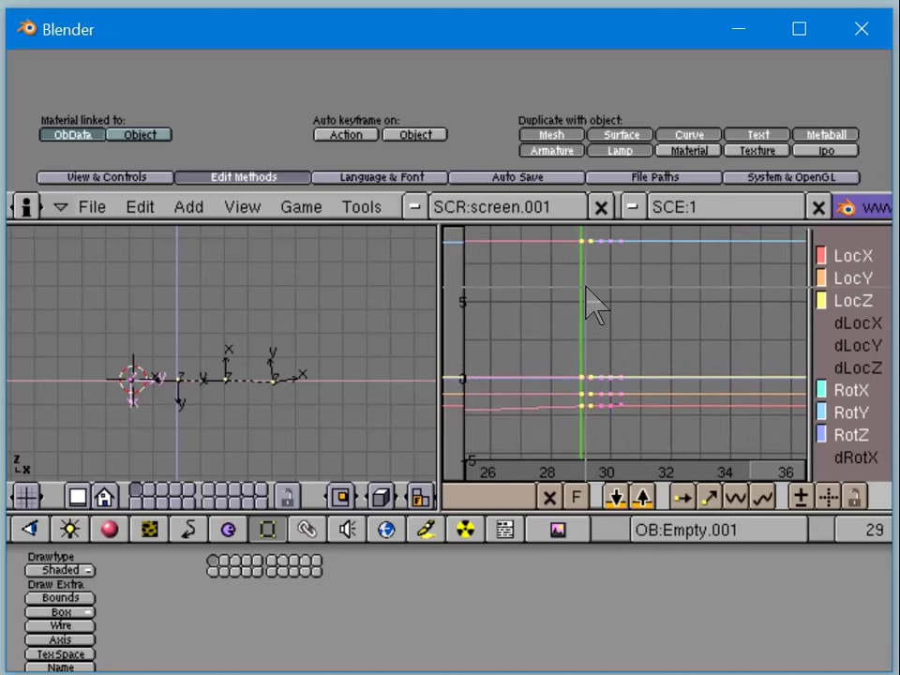
{"action": "left_click_drag", "start_coordinate": [577, 241], "coordinate": [583, 421]}
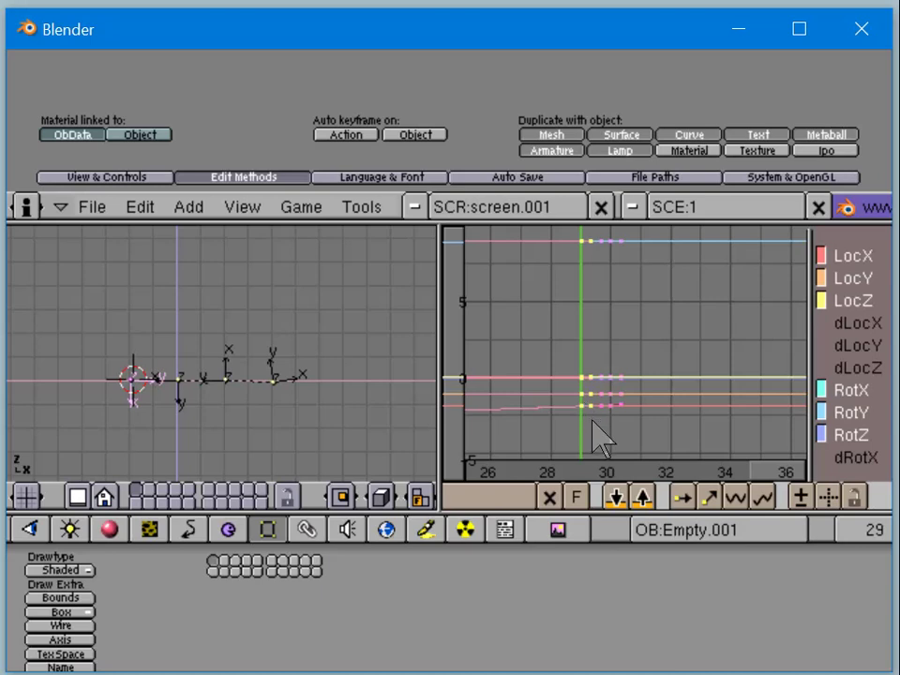
{"action": "key", "text": "g"}
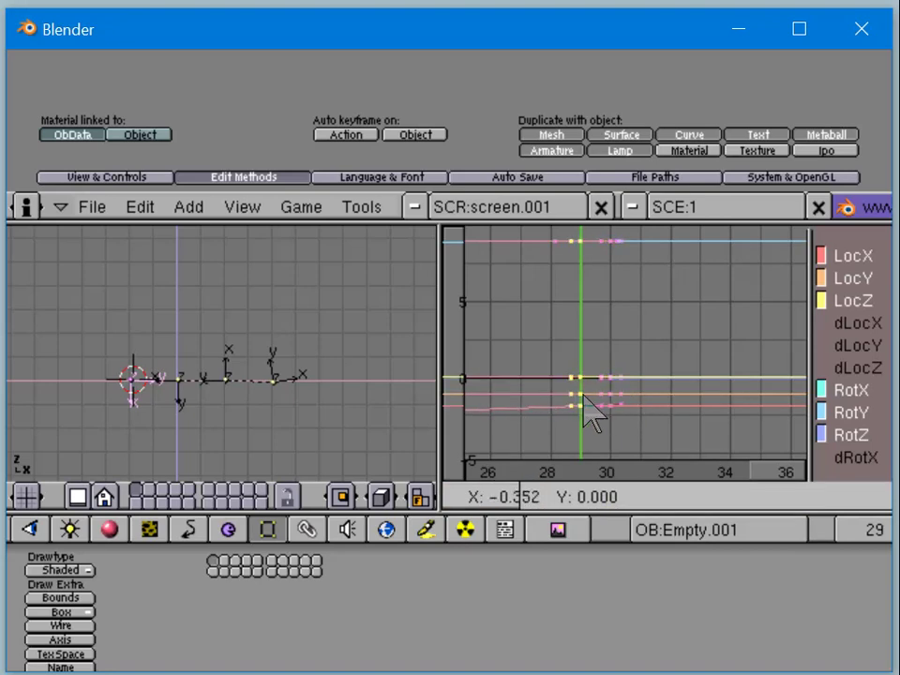
{"action": "left_click", "coordinate": [581, 412]}
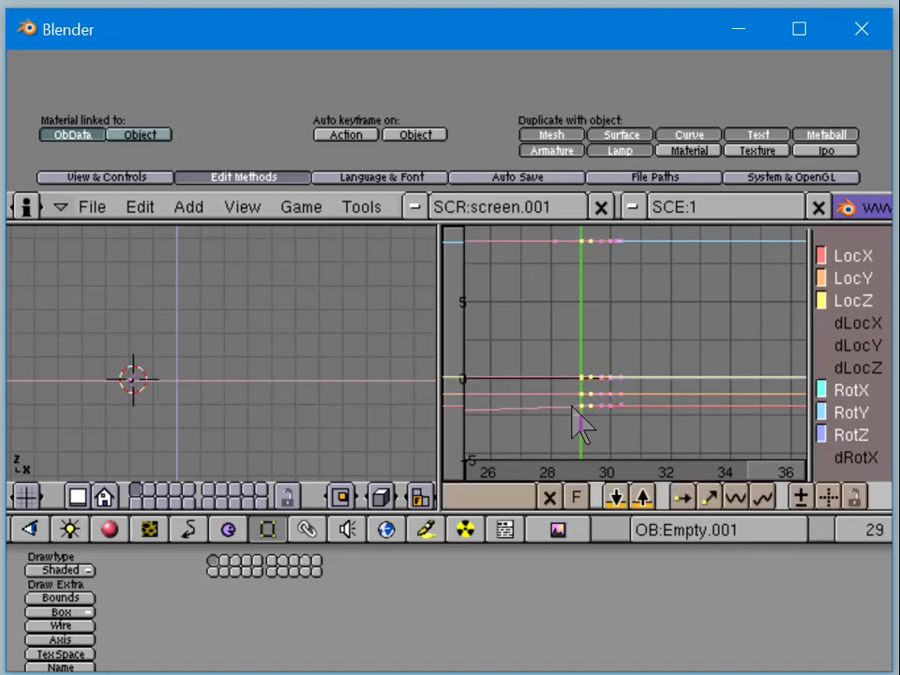
Step: Show the curves' editable vertices and select the ones at frame 30
{"action": "scroll", "coordinate": [576, 436], "scroll_direction": "down", "scroll_amount": 4}
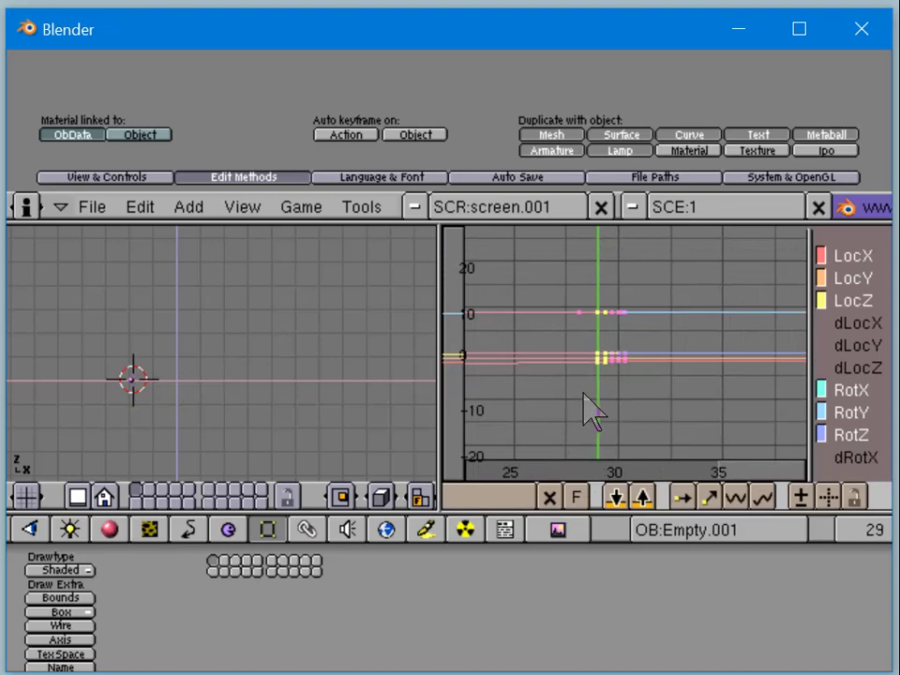
{"action": "key", "text": "a"}
{"action": "key", "text": "k"}
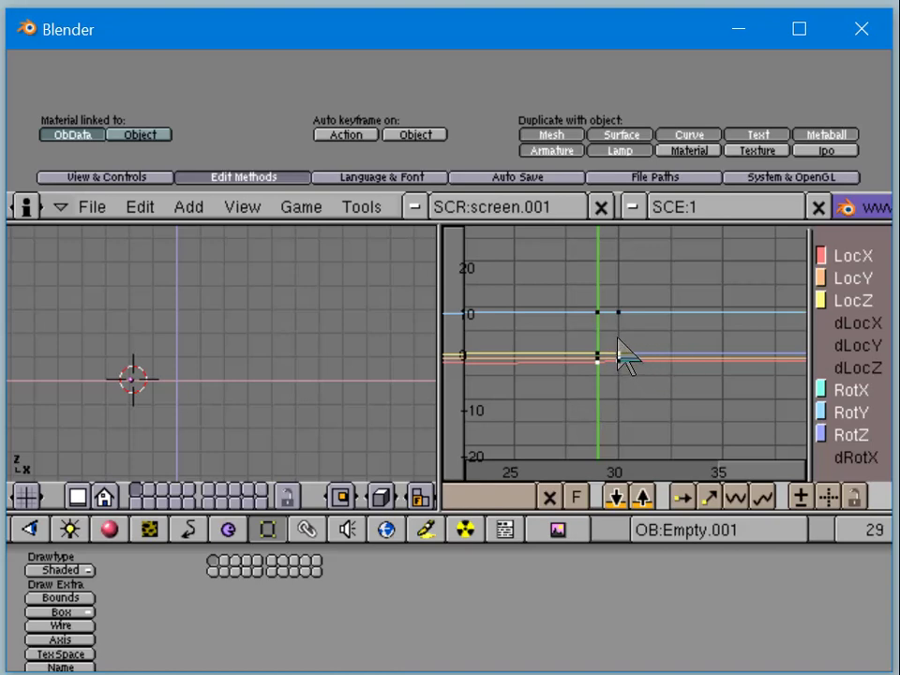
{"action": "right_click", "coordinate": [604, 358]}
{"action": "right_click", "coordinate": [611, 356]}
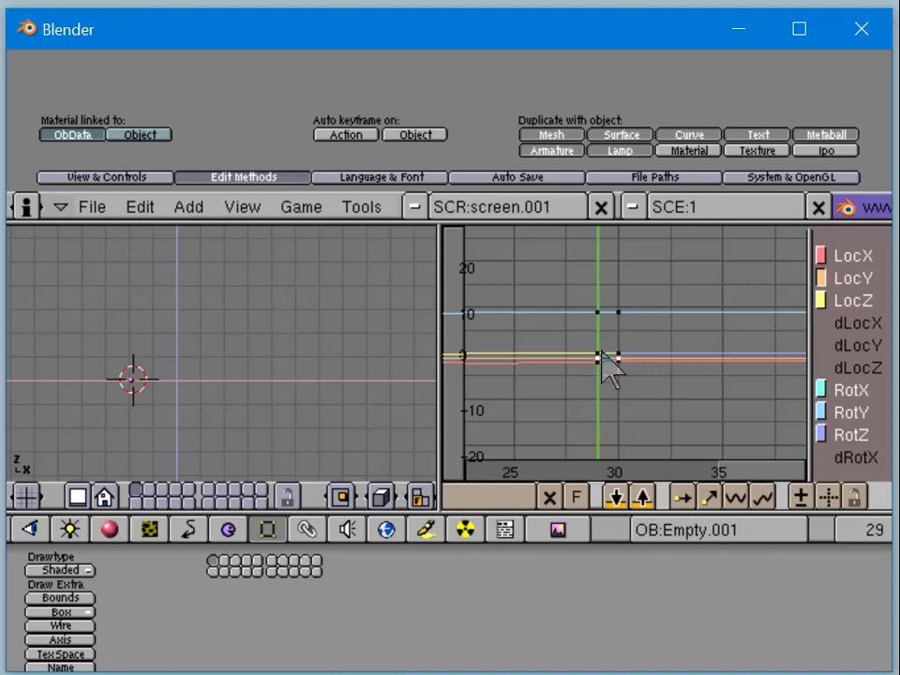
Step: Move the selected keys, erase them, and step back to frame 22
{"action": "key", "text": "g"}
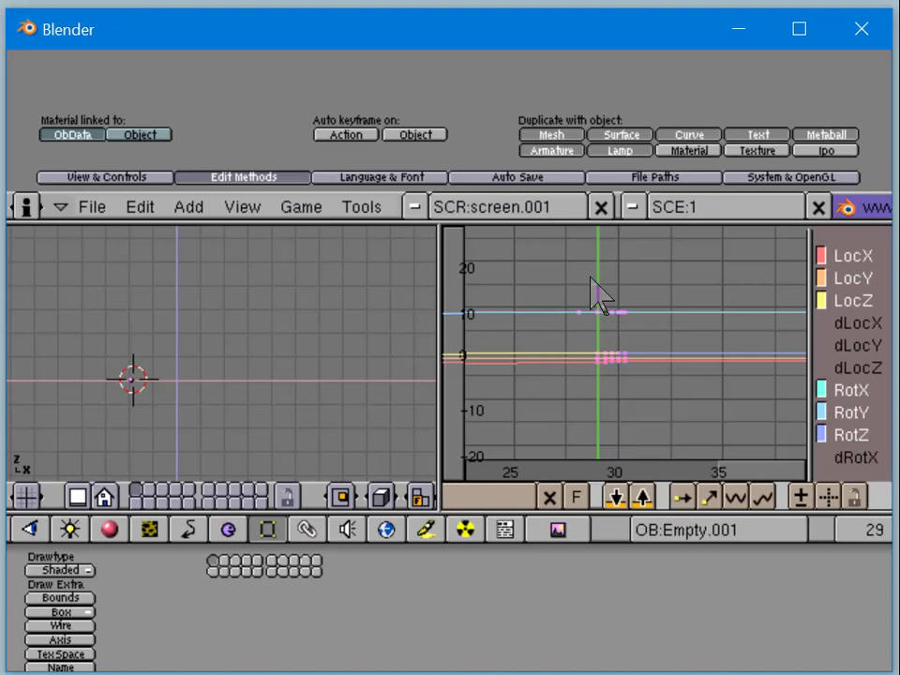
{"action": "key", "text": "g"}
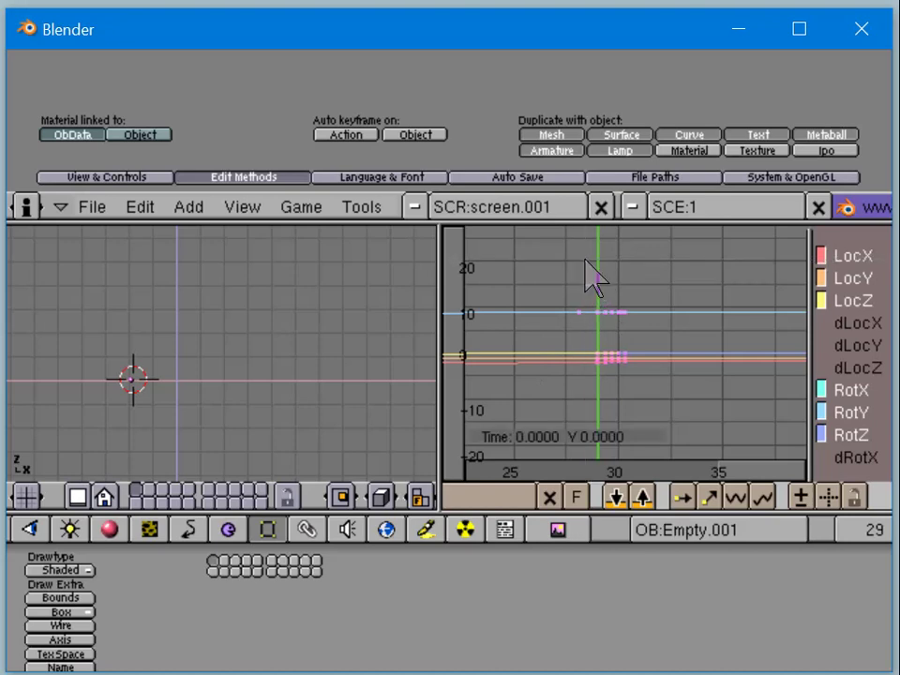
{"action": "left_click", "coordinate": [608, 395]}
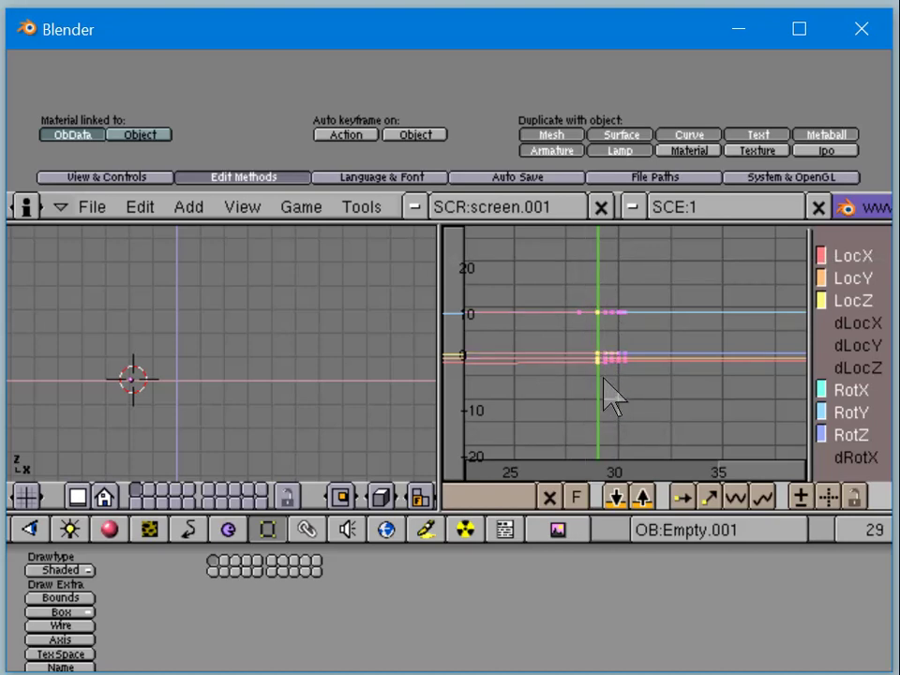
{"action": "key", "text": "x"}
{"action": "left_click", "coordinate": [607, 393]}
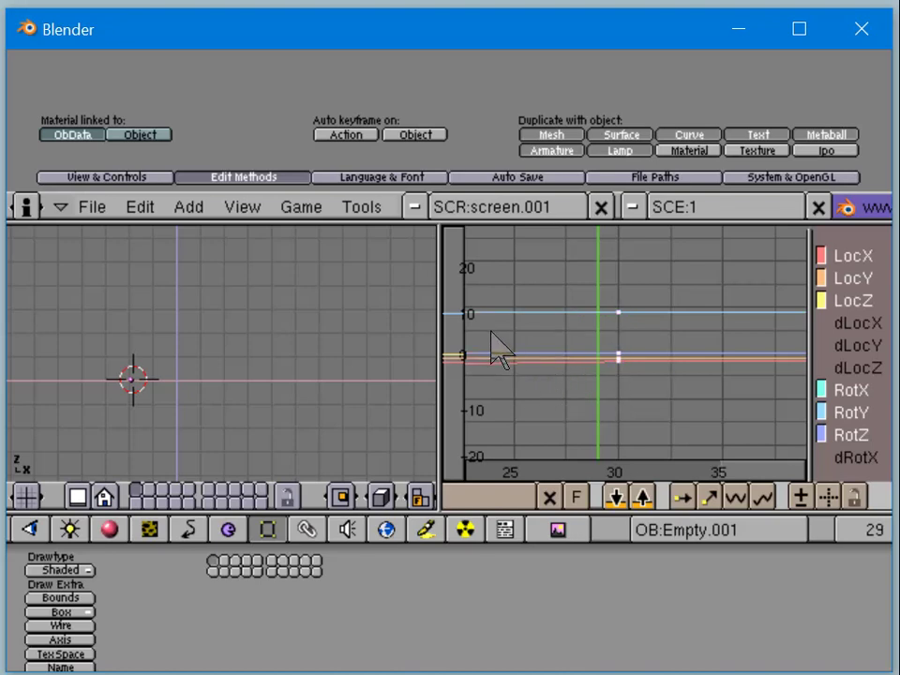
{"action": "left_click_drag", "start_coordinate": [498, 341], "coordinate": [468, 355]}
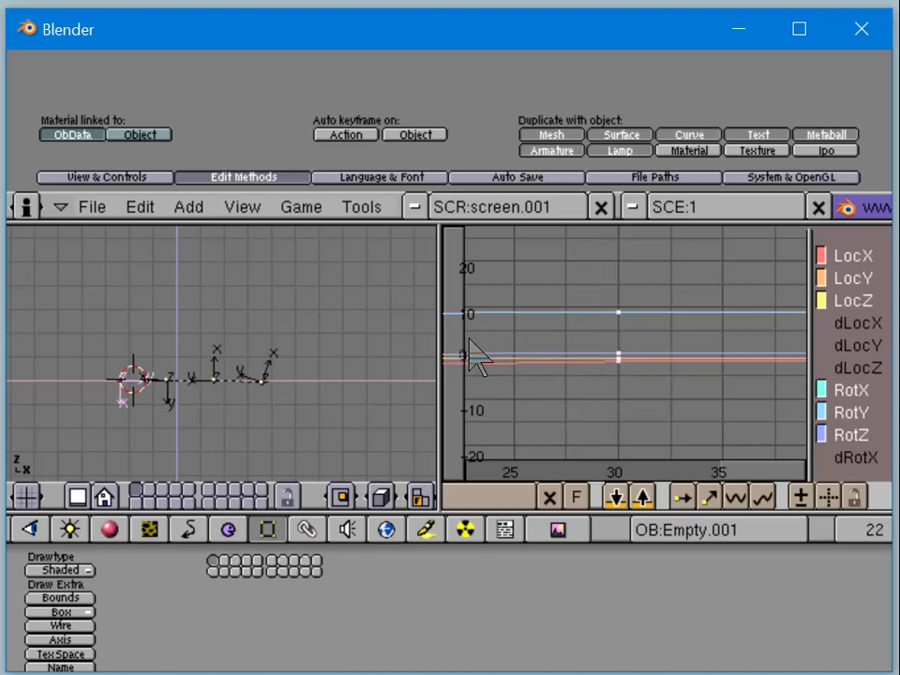
Step: Go back to frame 1 and adjust the IPO window zoom
{"action": "left_click", "coordinate": [853, 530]}
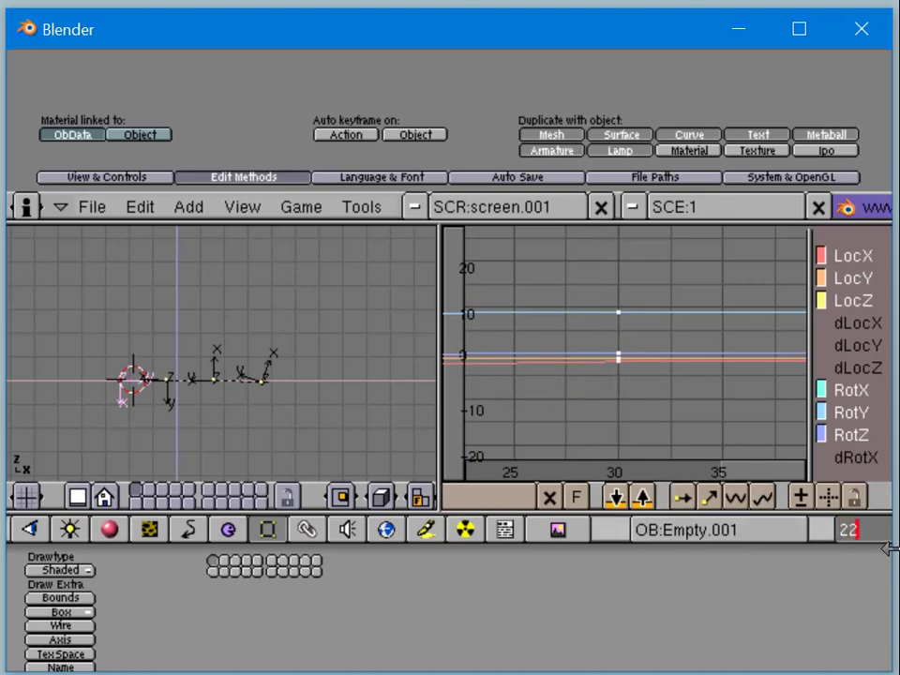
{"action": "type", "text": "1"}
{"action": "key", "text": "Return"}
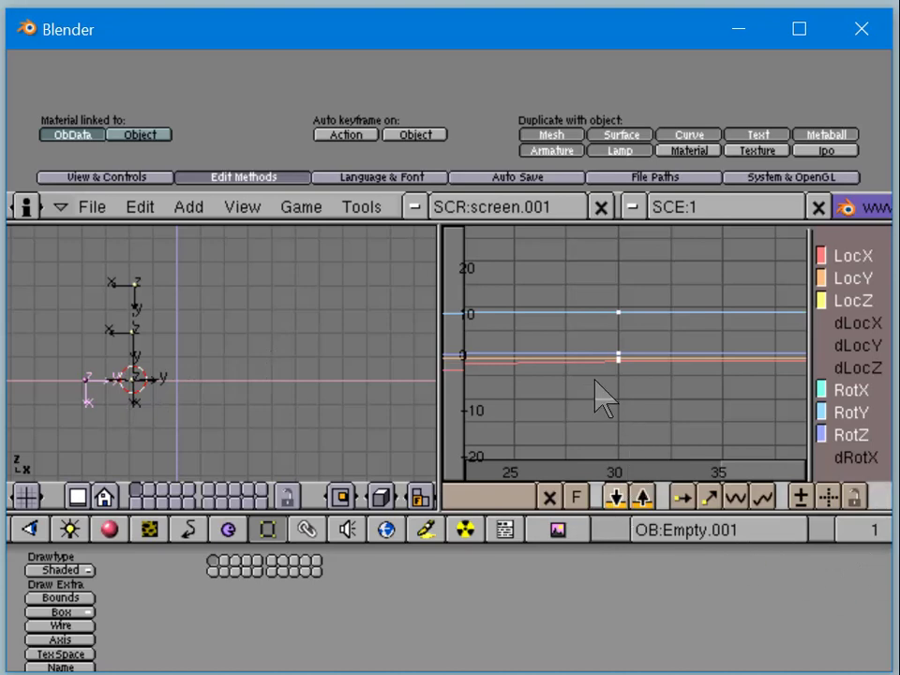
{"action": "scroll", "coordinate": [604, 399], "scroll_direction": "down", "scroll_amount": 10}
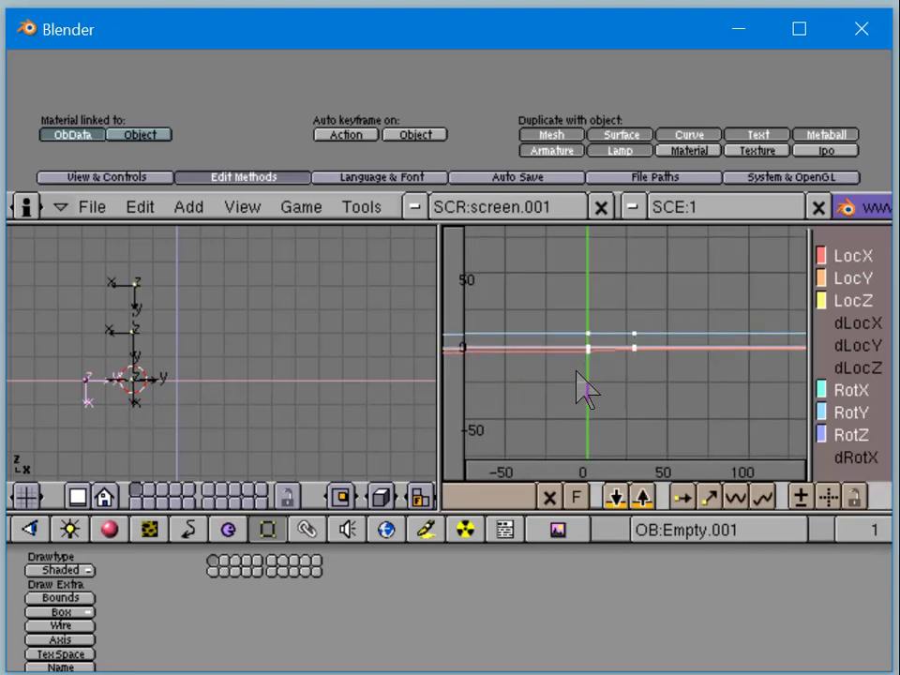
{"action": "scroll", "coordinate": [587, 372], "scroll_direction": "up", "scroll_amount": 5}
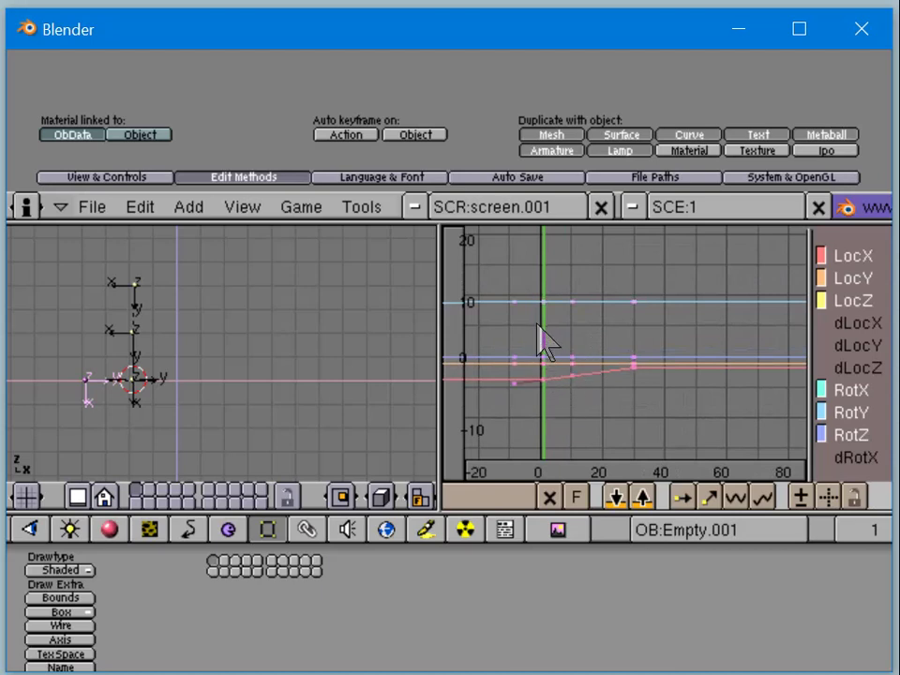
Step: Box-select the keyframes around frame 0 and shift them to the right
{"action": "right_click", "coordinate": [560, 319]}
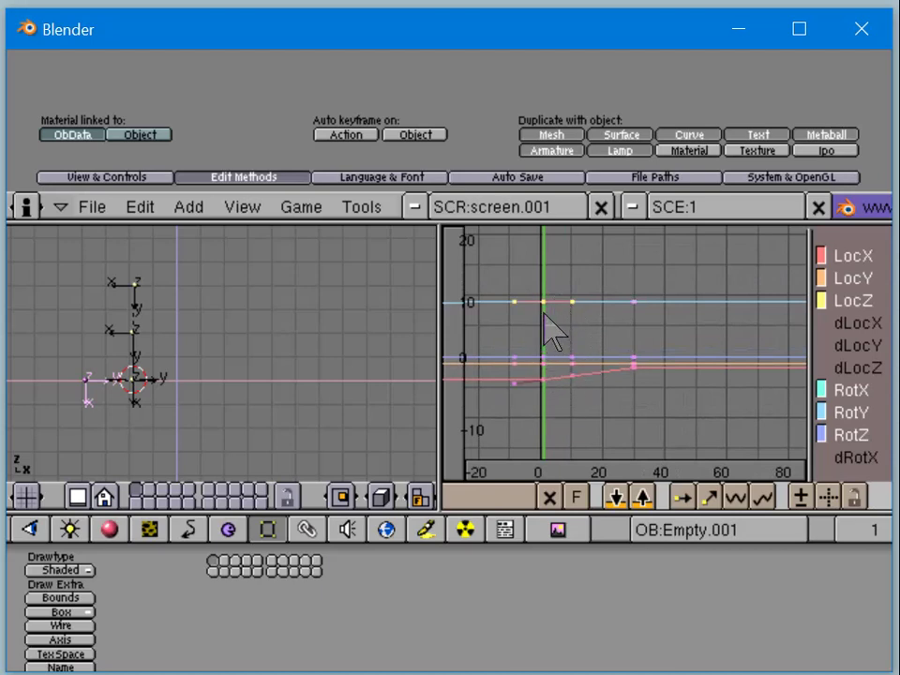
{"action": "key", "text": "b"}
{"action": "left_click_drag", "start_coordinate": [522, 271], "coordinate": [555, 420]}
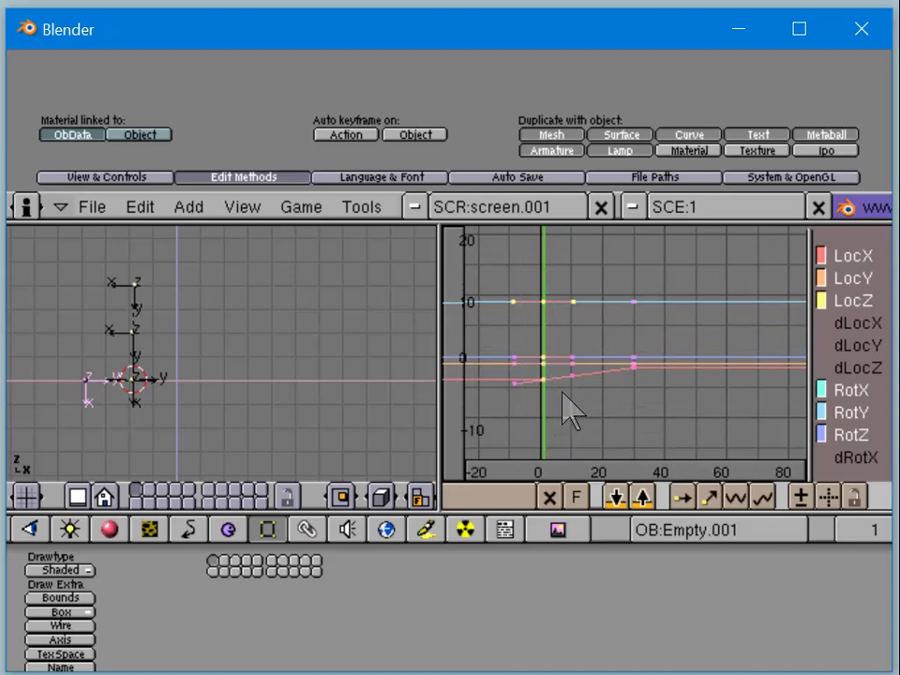
{"action": "key", "text": "g"}
{"action": "left_click", "coordinate": [612, 331]}
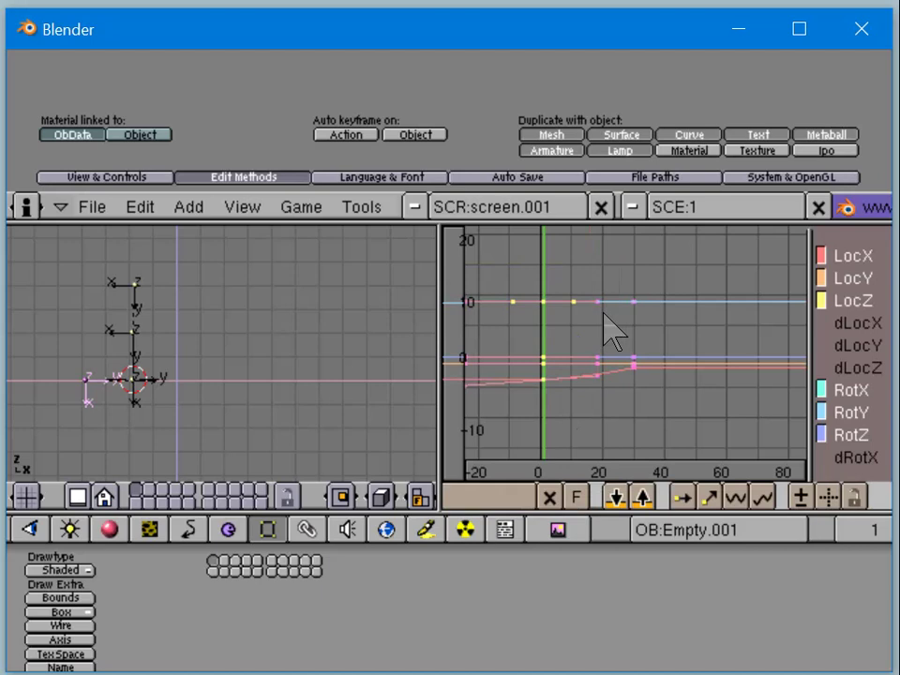
{"action": "key", "text": "g"}
{"action": "left_click", "coordinate": [582, 371]}
{"action": "key", "text": "g"}
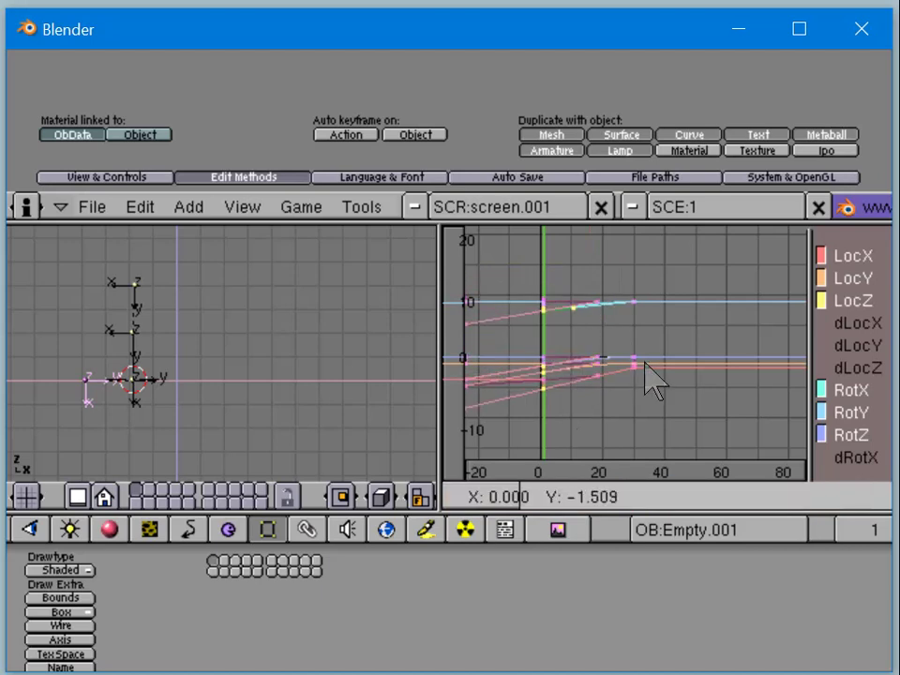
{"action": "left_click", "coordinate": [642, 370]}
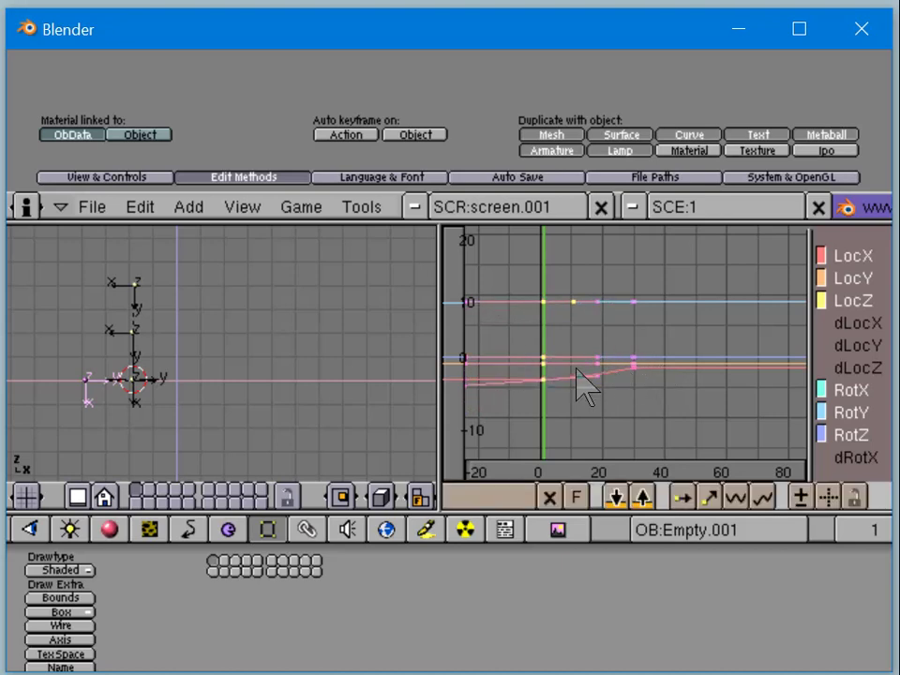
Step: Box-select all keys at frame 0, then cancel the move so they stay at frame 0
{"action": "right_click", "coordinate": [575, 306]}
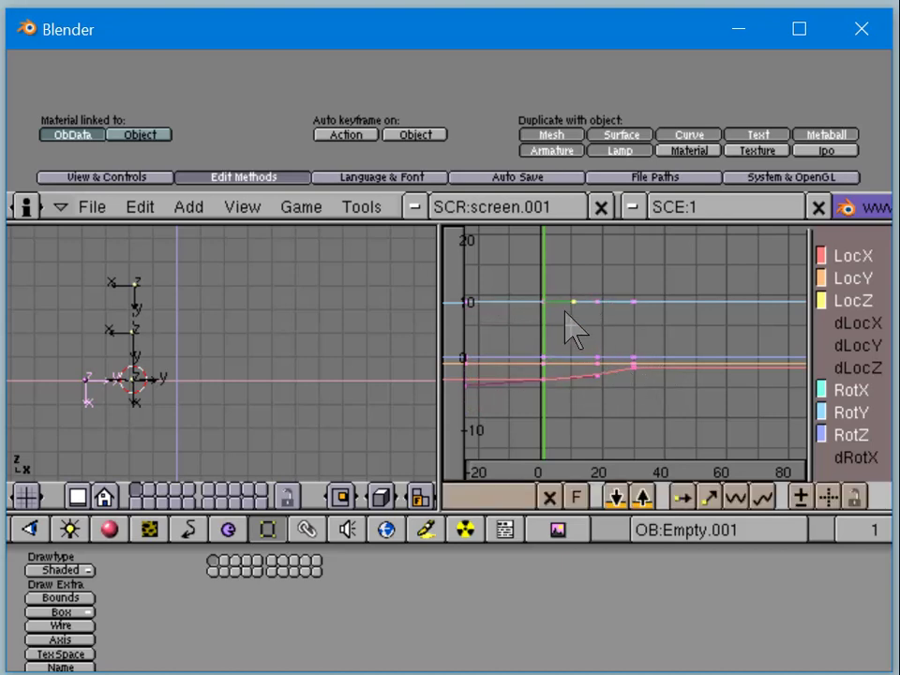
{"action": "right_click", "coordinate": [544, 304]}
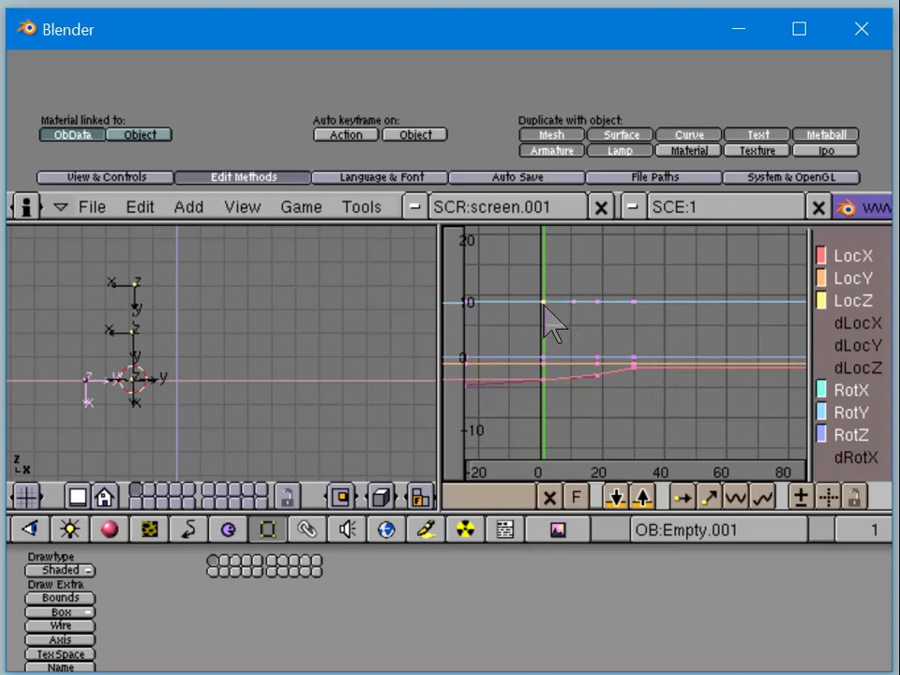
{"action": "key", "text": "b"}
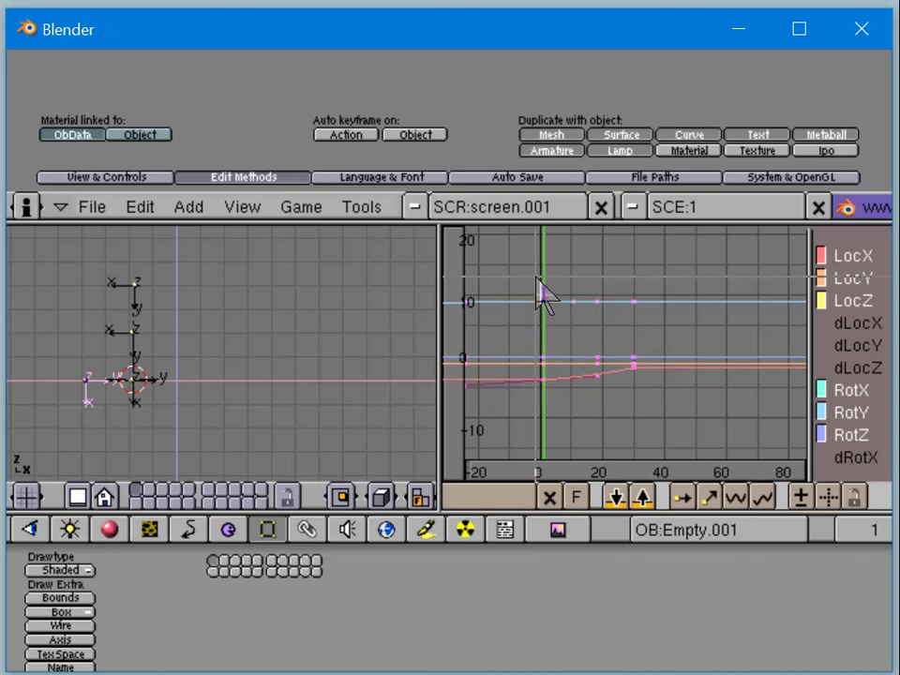
{"action": "left_click_drag", "start_coordinate": [536, 276], "coordinate": [549, 394]}
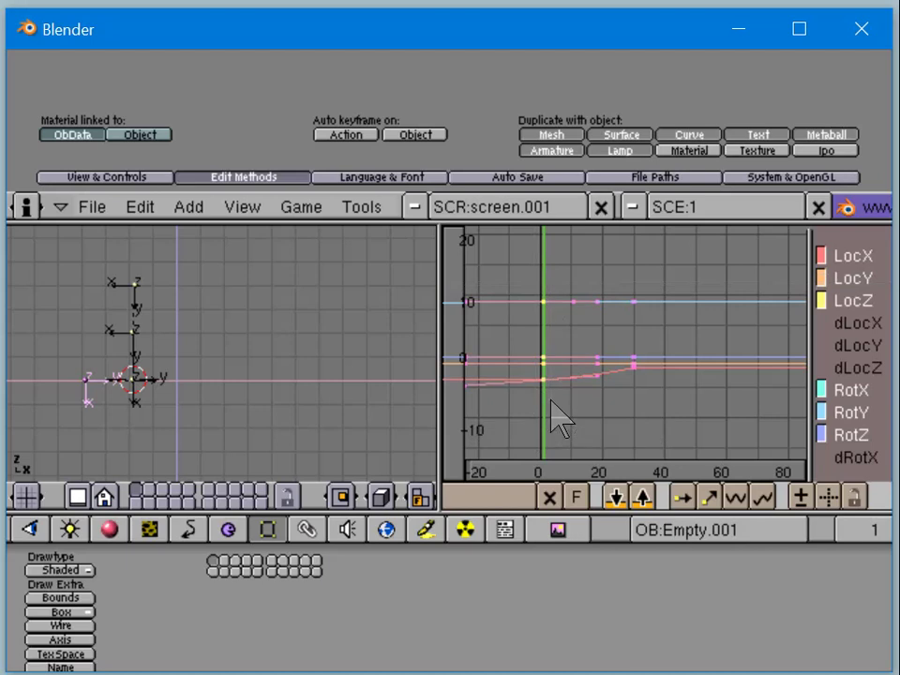
{"action": "key", "text": "g"}
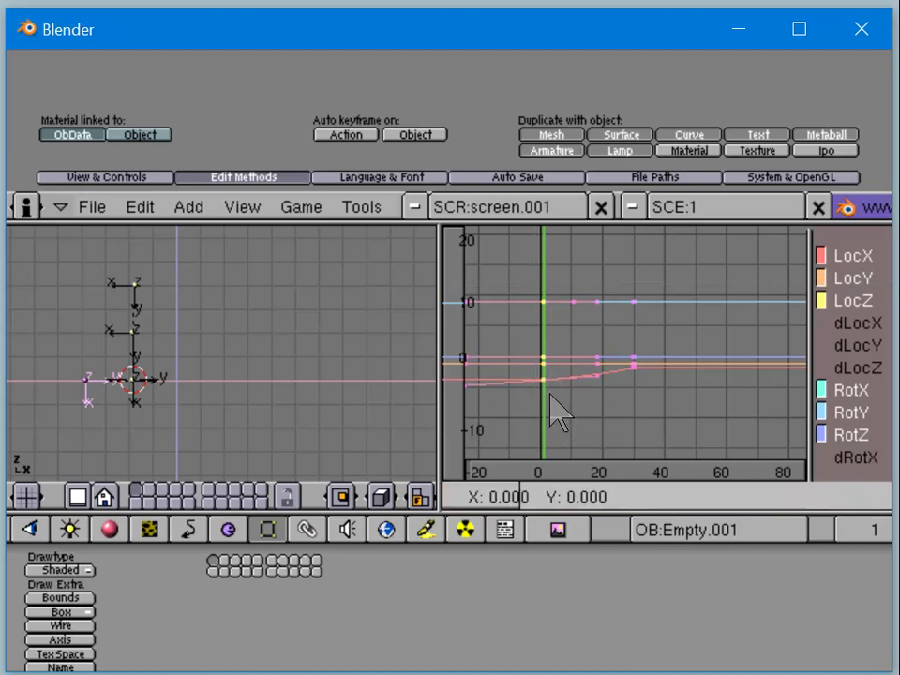
{"action": "key", "text": "Escape"}
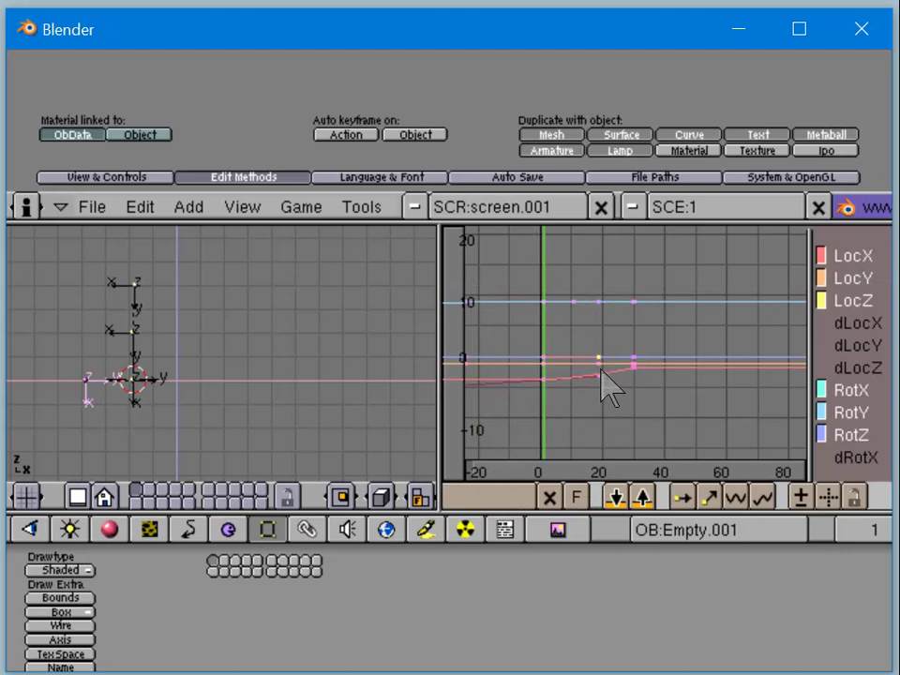
Step: Erase the frame-20 key on the value-10 curve
{"action": "right_click", "coordinate": [604, 305], "text": "shift"}
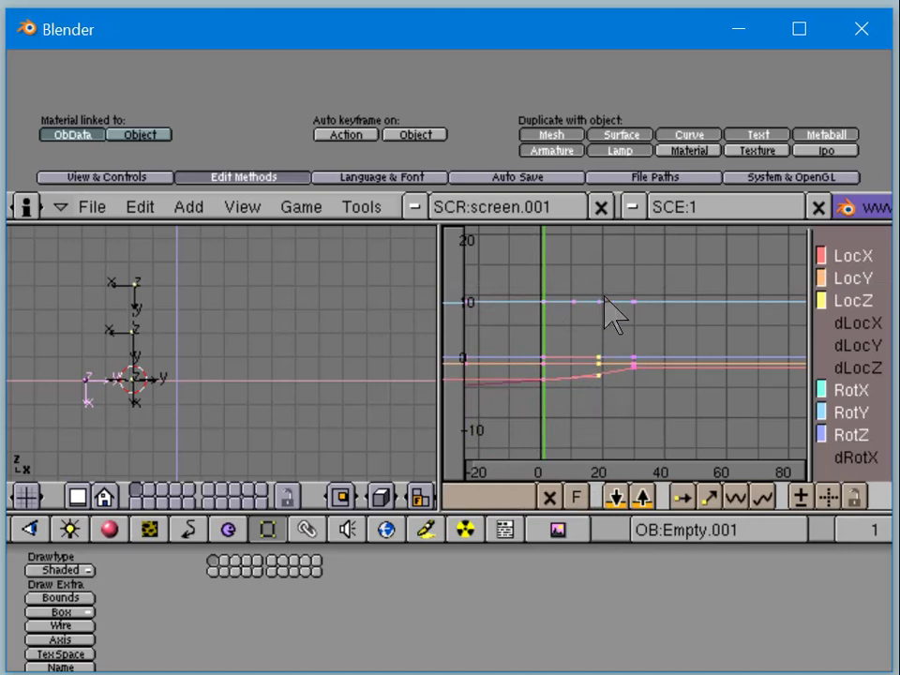
{"action": "key", "text": "s"}
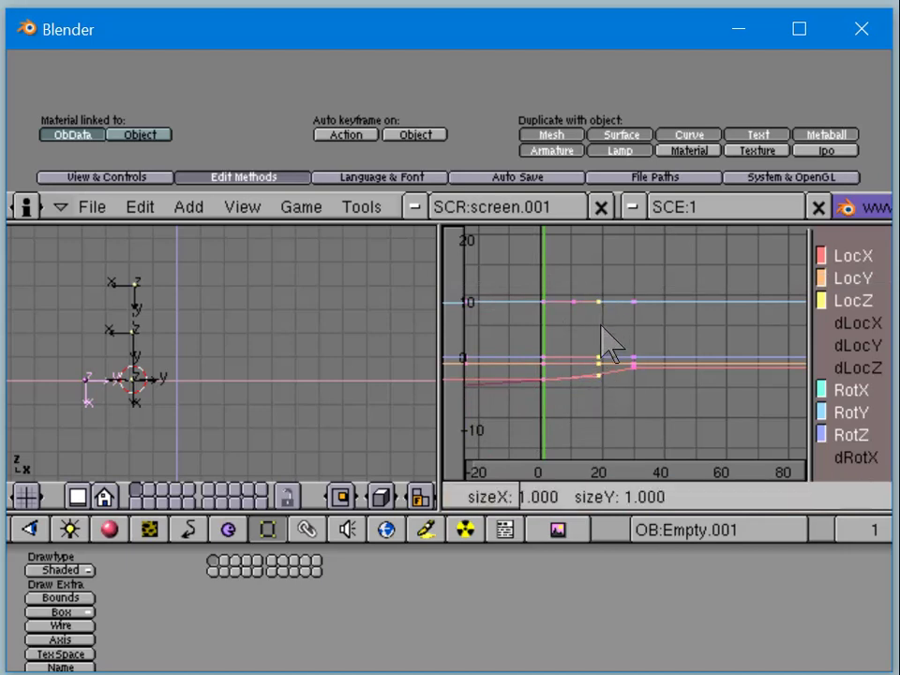
{"action": "key", "text": "Escape"}
{"action": "key", "text": "x"}
{"action": "left_click", "coordinate": [594, 337]}
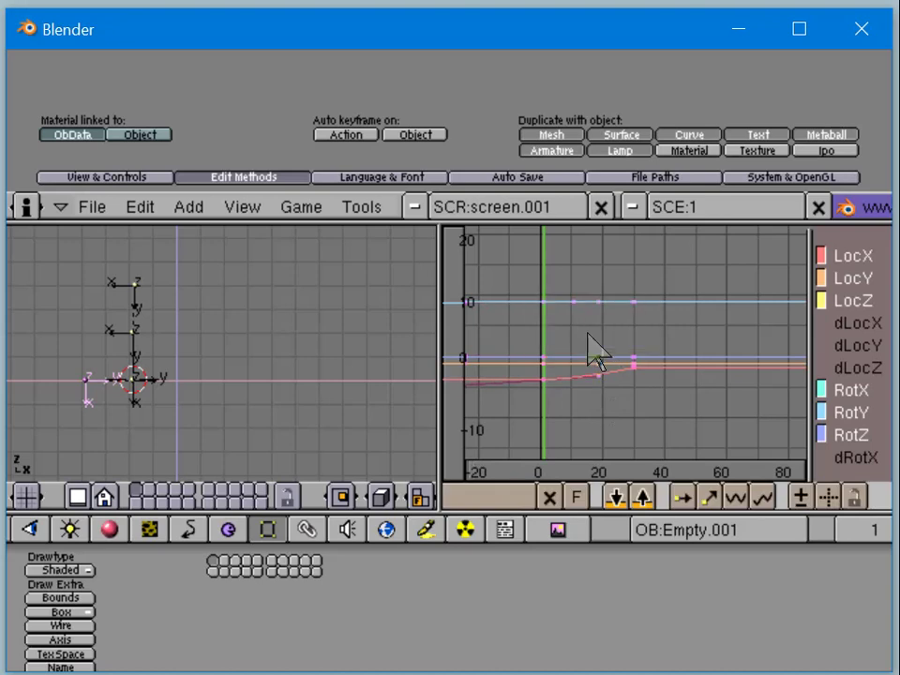
{"action": "key", "text": "ctrl+z"}
{"action": "key", "text": "x"}
{"action": "left_click", "coordinate": [599, 332]}
Step: Erase the keys near frame 20 on the lower curves
{"action": "right_click", "coordinate": [598, 361]}
{"action": "key", "text": "x"}
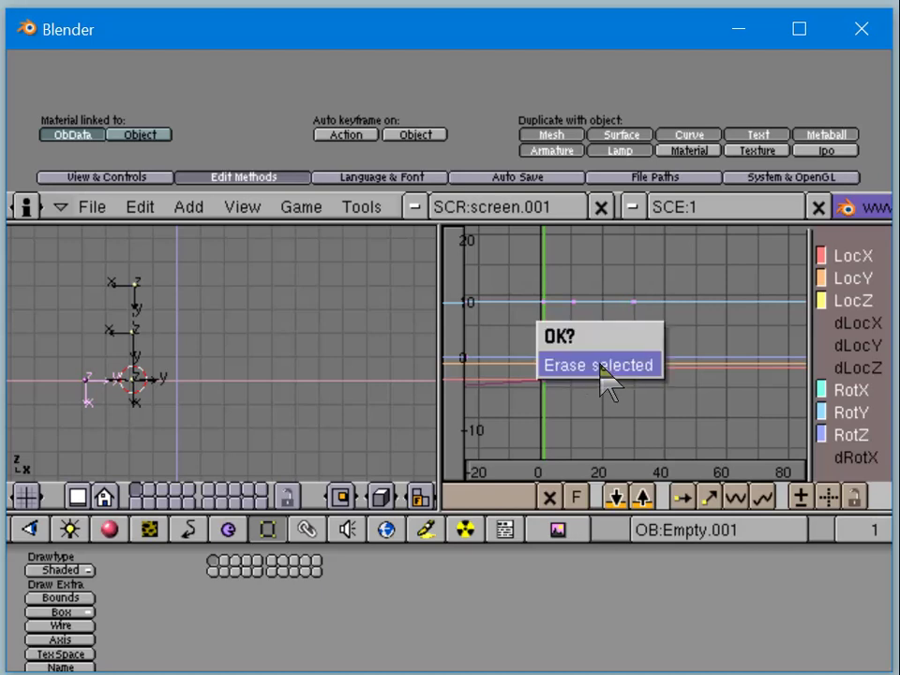
{"action": "left_click", "coordinate": [600, 365]}
{"action": "right_click", "coordinate": [599, 361]}
{"action": "key", "text": "x"}
{"action": "left_click", "coordinate": [599, 362]}
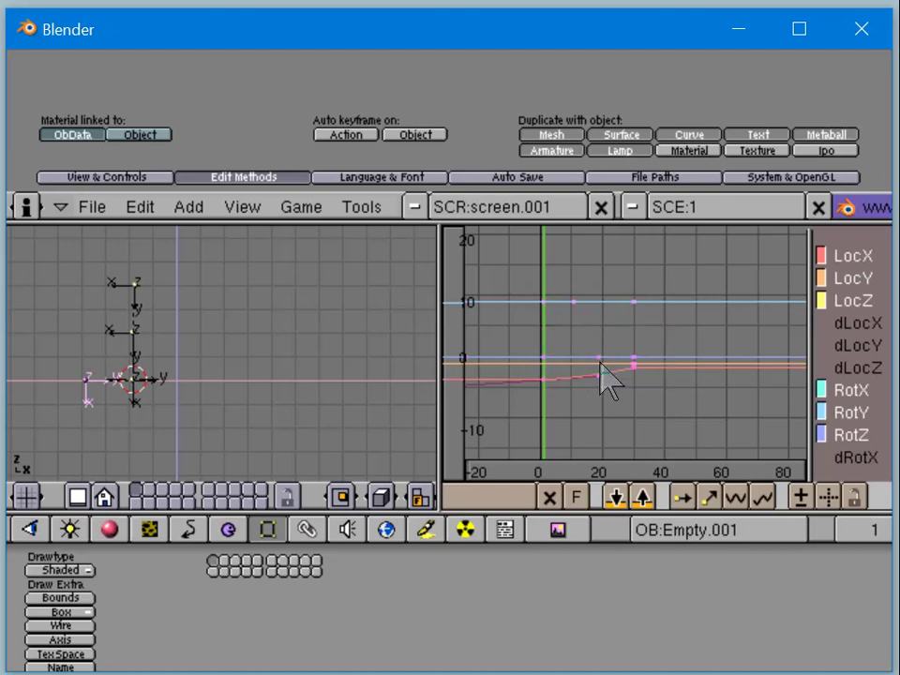
{"action": "key", "text": "x"}
{"action": "left_click", "coordinate": [599, 360]}
Step: Erase the last key near frame 20, then toggle selection of all keyframes
{"action": "right_click", "coordinate": [600, 379]}
{"action": "key", "text": "x"}
{"action": "left_click", "coordinate": [605, 392]}
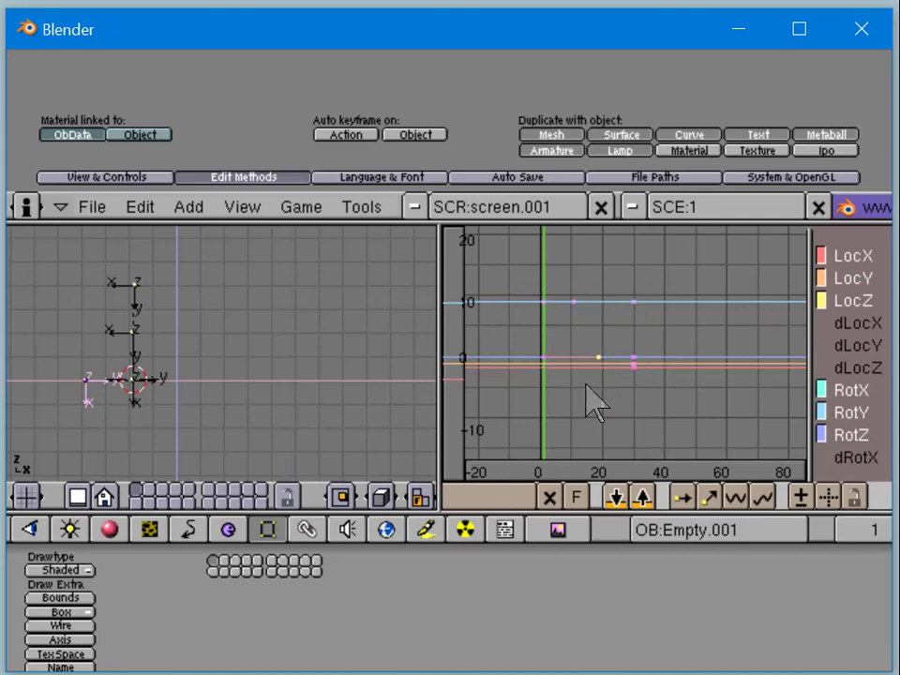
{"action": "right_click", "coordinate": [543, 360]}
{"action": "key", "text": "a"}
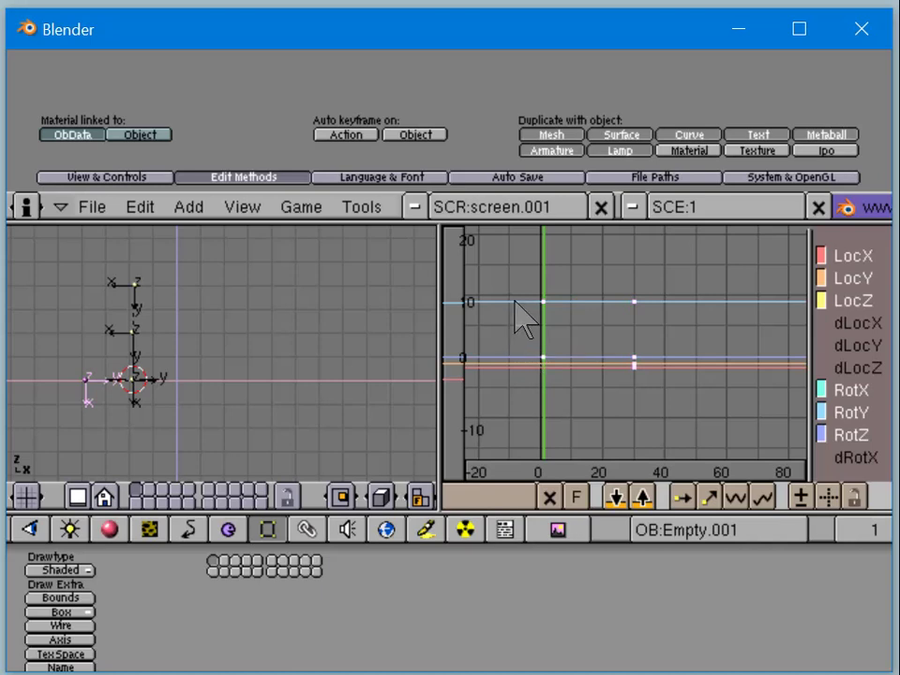
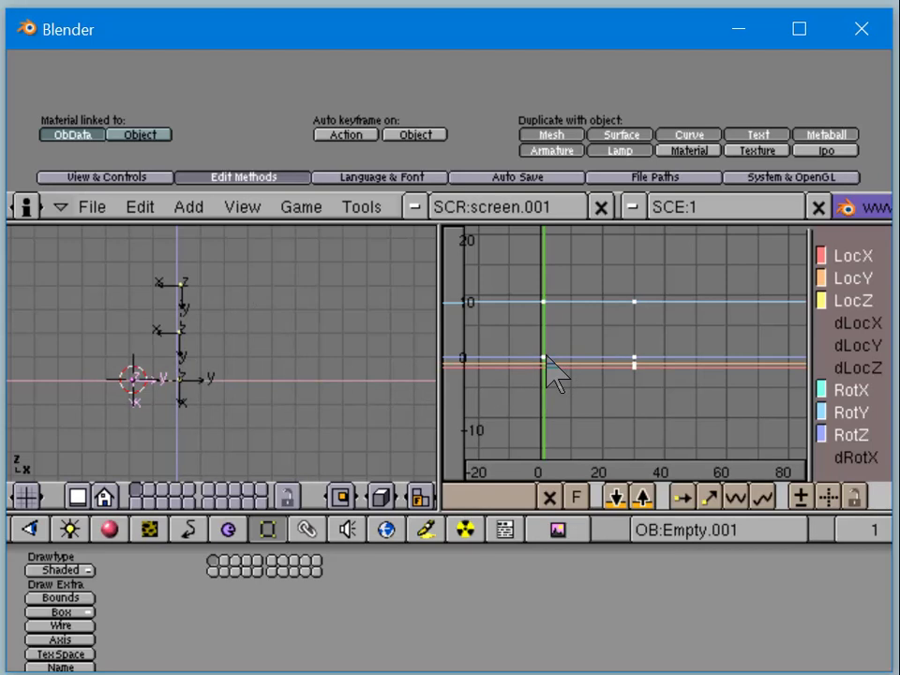
Step: Insert key vertices on Empty.001's curves at frame 1, then go to about frame 26
{"action": "key", "text": "i"}
{"action": "left_click", "coordinate": [553, 361]}
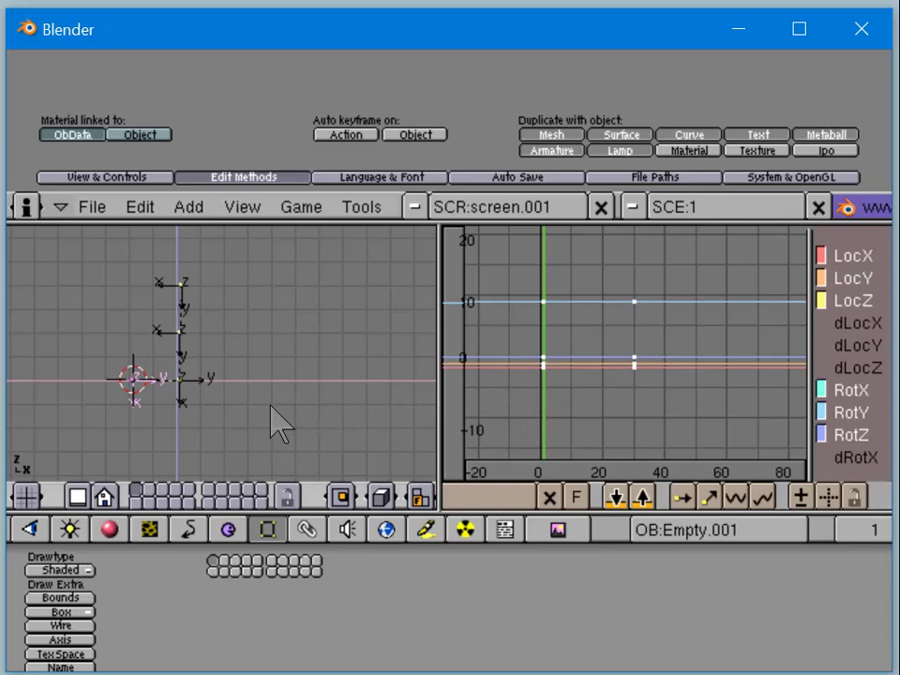
{"action": "left_click_drag", "start_coordinate": [468, 407], "coordinate": [536, 375]}
Step: Move the empty about -1.94 along X beside the stacked empties
{"action": "key", "text": "g"}
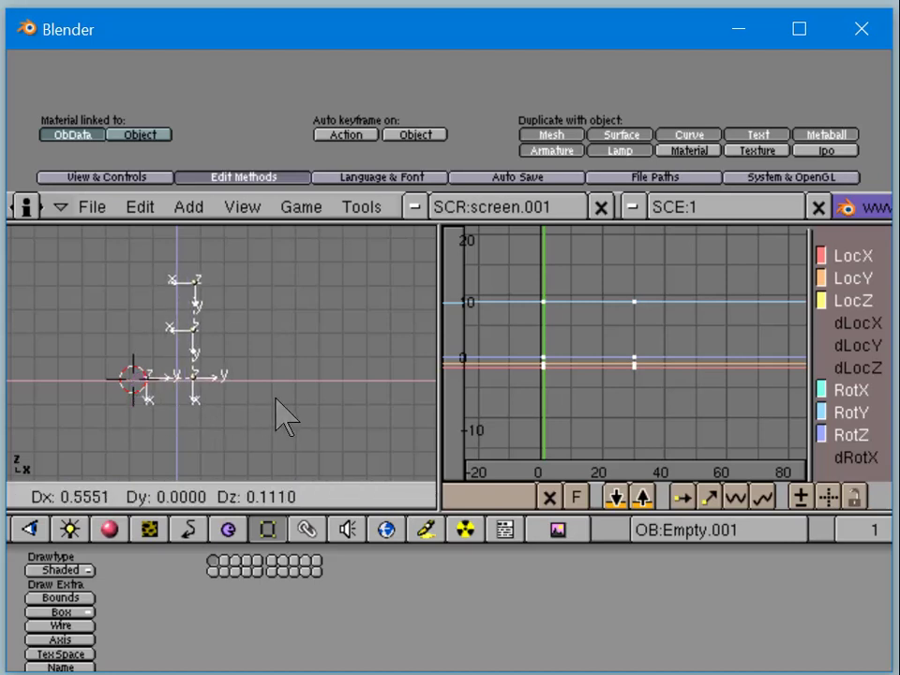
{"action": "key", "text": "Escape"}
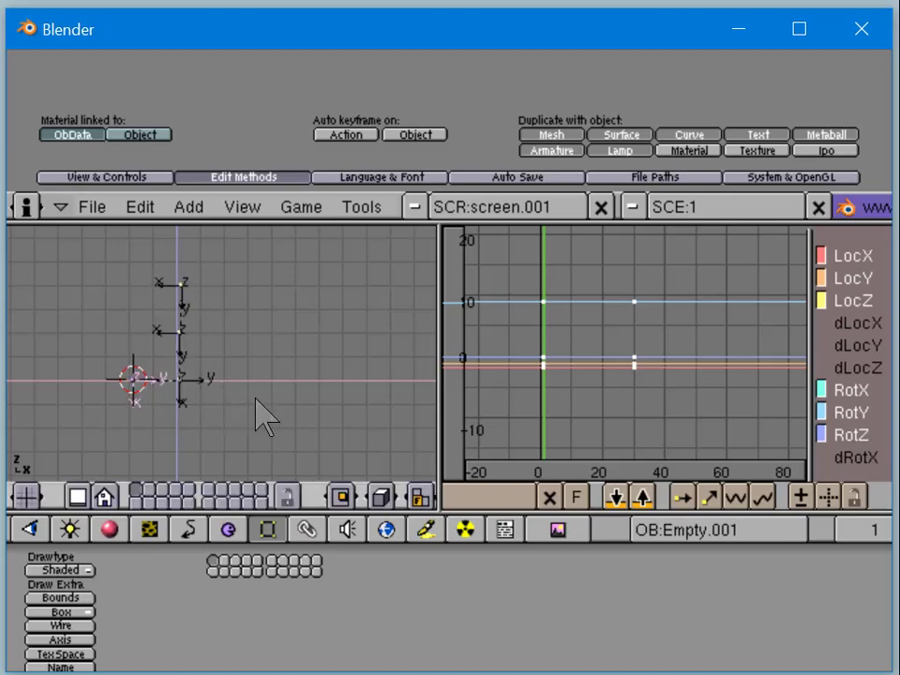
{"action": "key", "text": "g"}
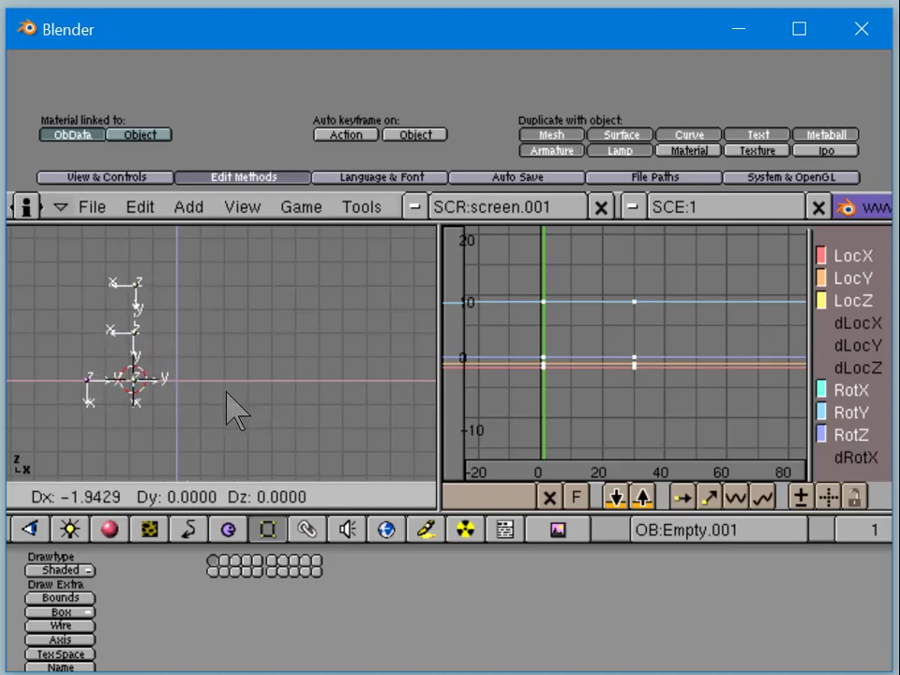
{"action": "left_click", "coordinate": [226, 392]}
Step: Key the lower-left empty's location and rotation with LocRot, then select all its curve keys
{"action": "right_click", "coordinate": [83, 400]}
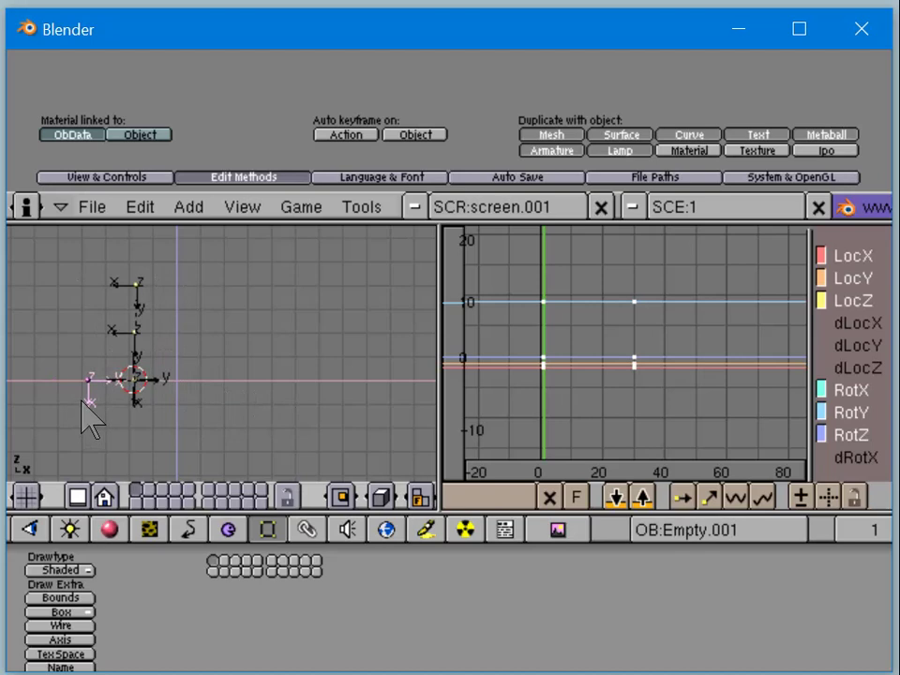
{"action": "key", "text": "i"}
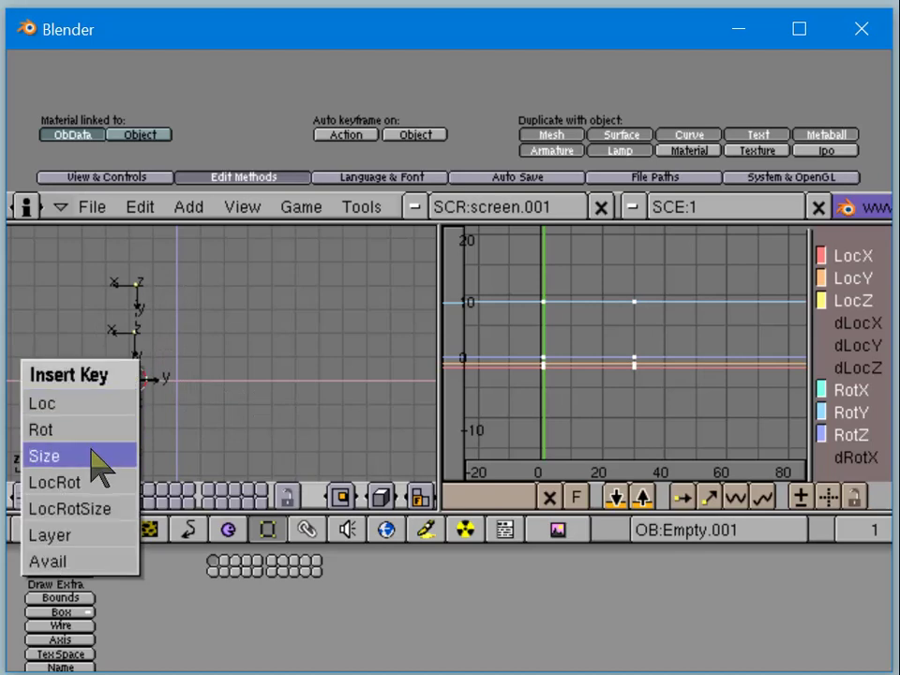
{"action": "left_click", "coordinate": [82, 484]}
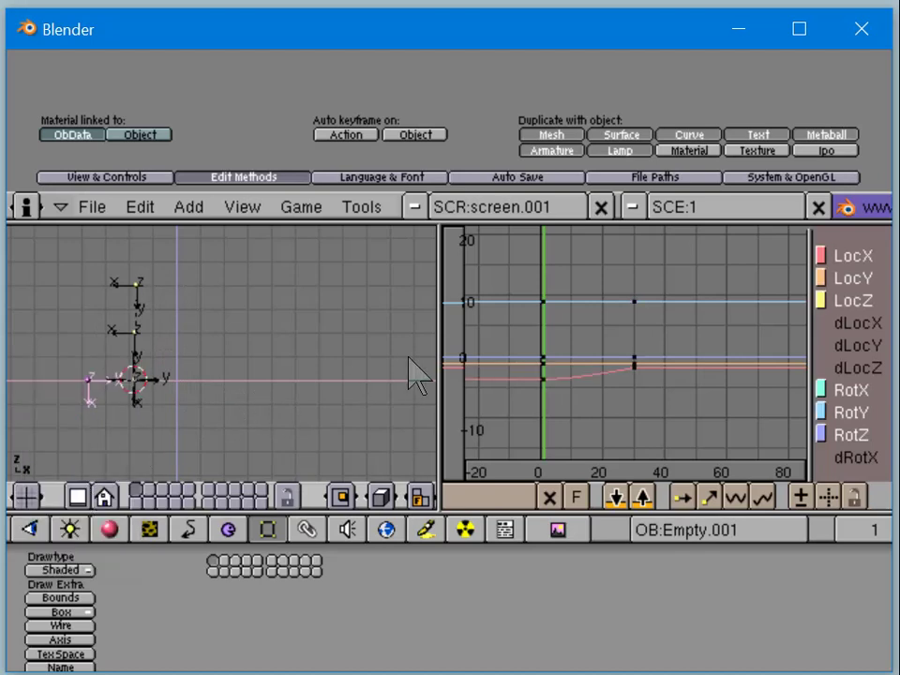
{"action": "right_click", "coordinate": [546, 362]}
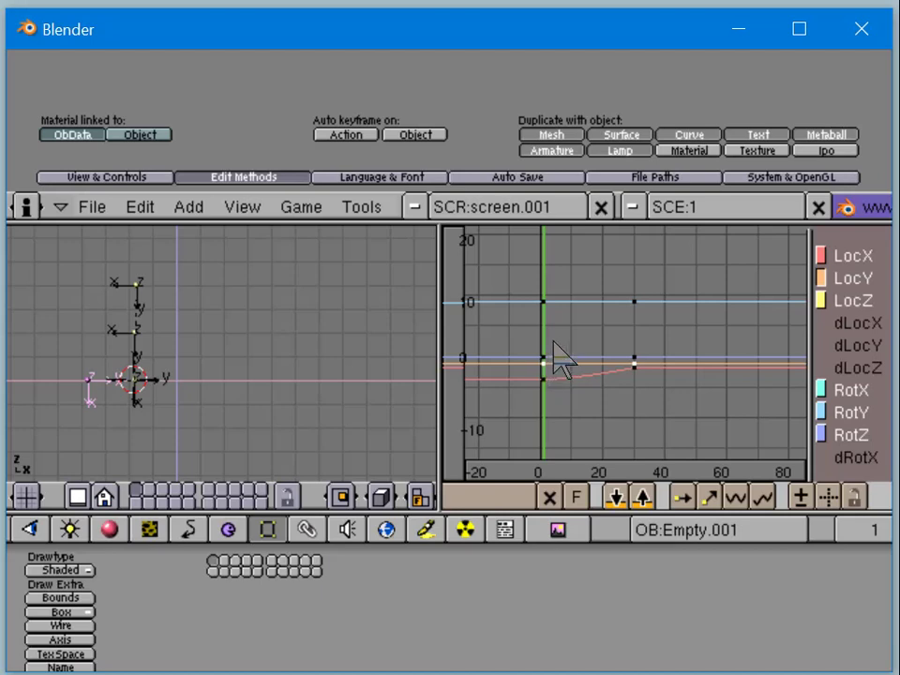
{"action": "key", "text": "a"}
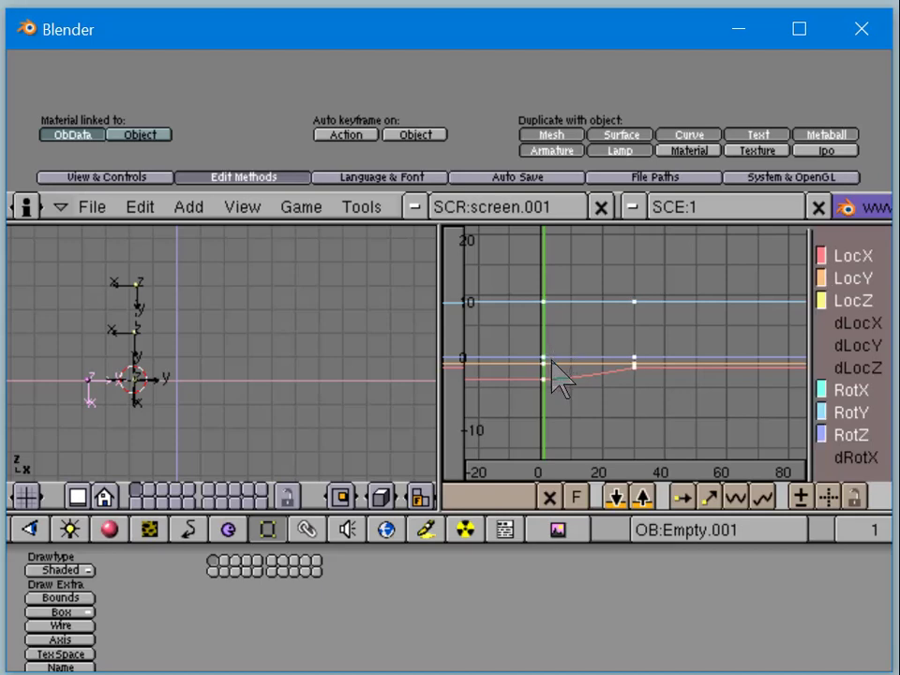
{"action": "middle_click_drag", "start_coordinate": [555, 506], "coordinate": [859, 526]}
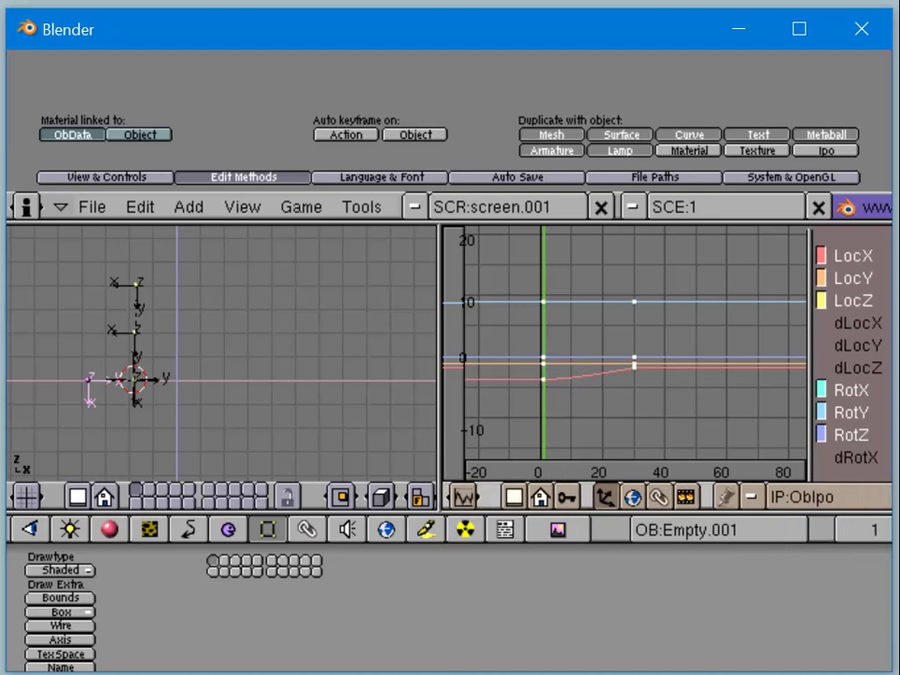
Step: Box-select the frame-0 key line and move it to about frame 29
{"action": "left_click", "coordinate": [579, 494]}
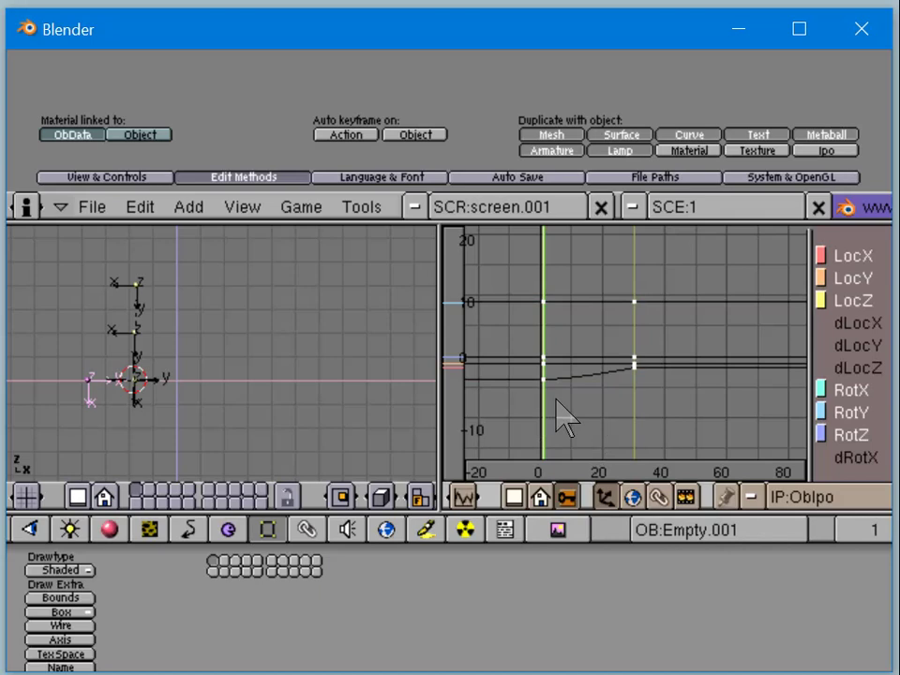
{"action": "key", "text": "g"}
{"action": "key", "text": "Escape"}
{"action": "key", "text": "b"}
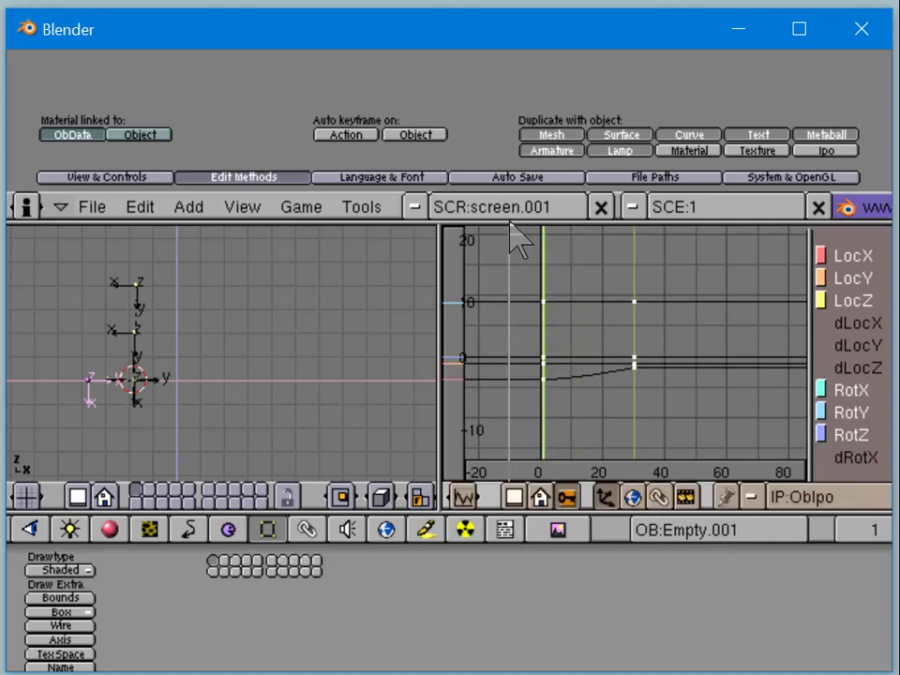
{"action": "left_click_drag", "start_coordinate": [517, 239], "coordinate": [558, 432]}
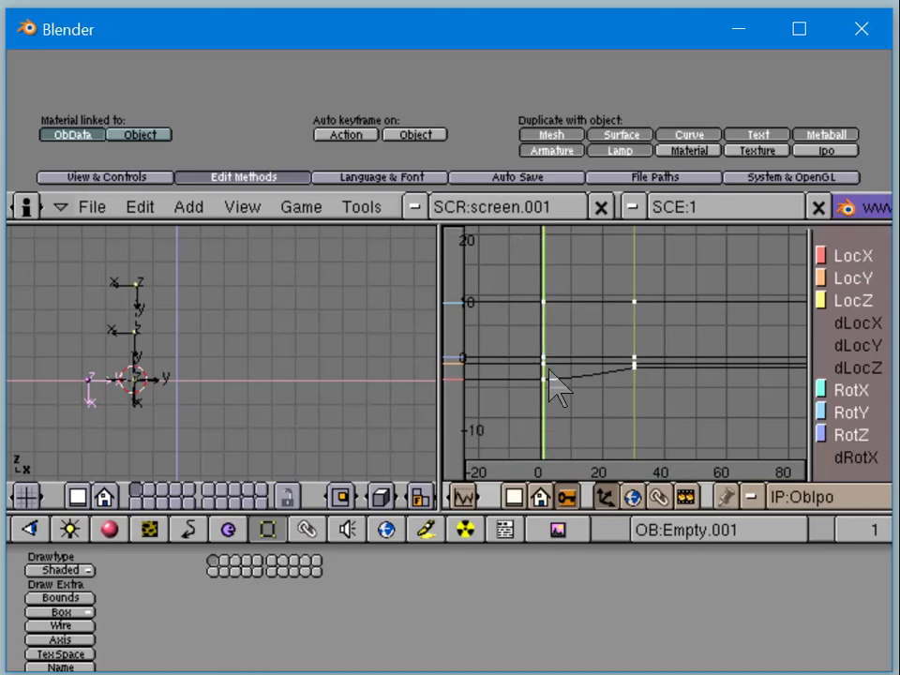
{"action": "key", "text": "g"}
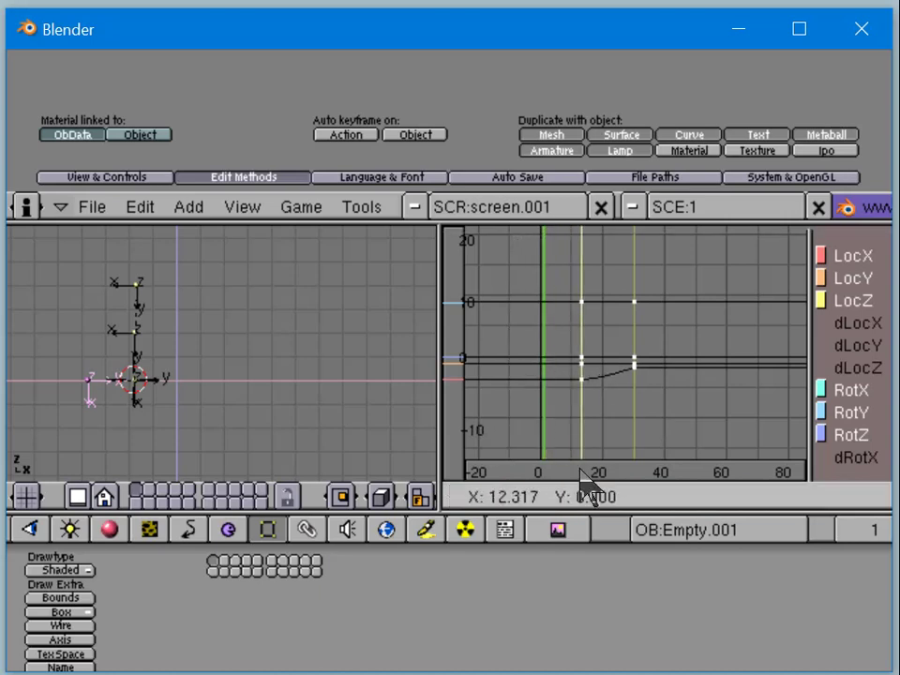
{"action": "left_click", "coordinate": [637, 482]}
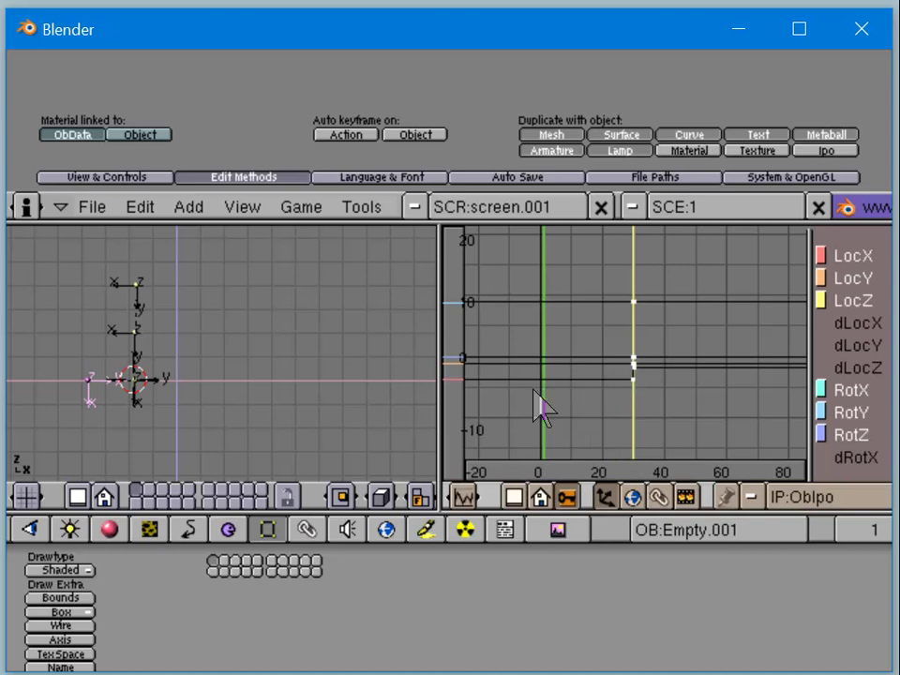
Step: Play the animation to preview the motion, then return to the first frame
{"action": "key", "text": "alt+a"}
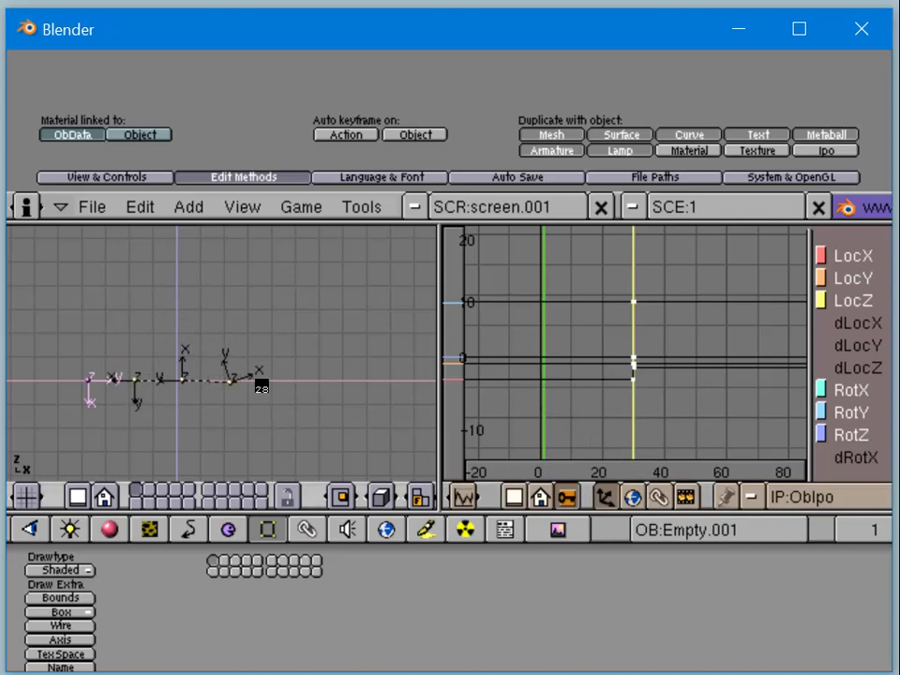
{"action": "key", "text": "Escape"}
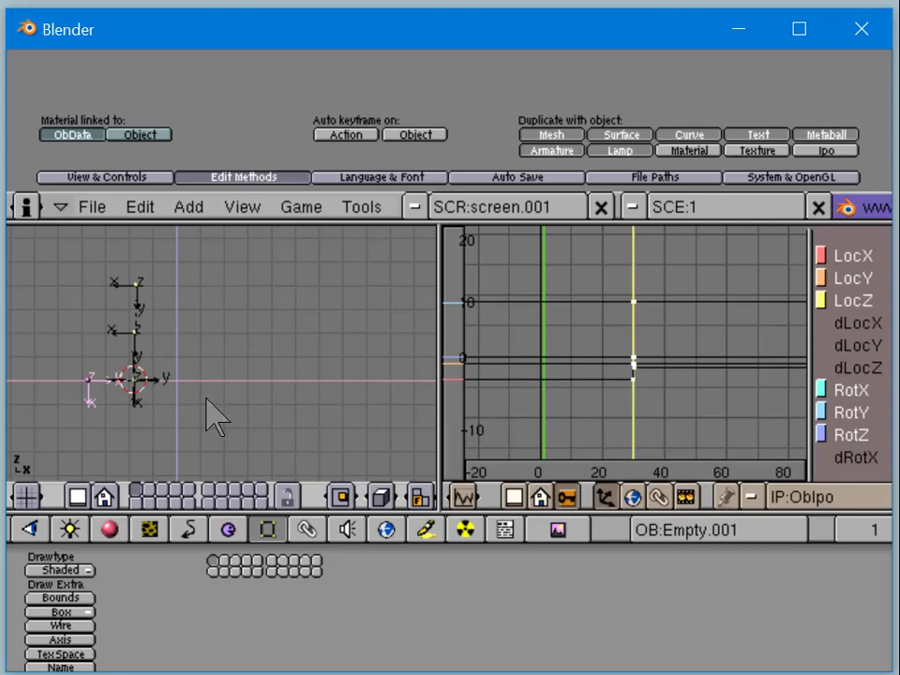
{"action": "left_click", "coordinate": [563, 462]}
{"action": "left_click", "coordinate": [534, 448]}
Step: Compare Empty.003 and Empty.004 curves, scrubbing frames 30–33 with Empty.003 selected, then return to frame 1
{"action": "right_click", "coordinate": [137, 336]}
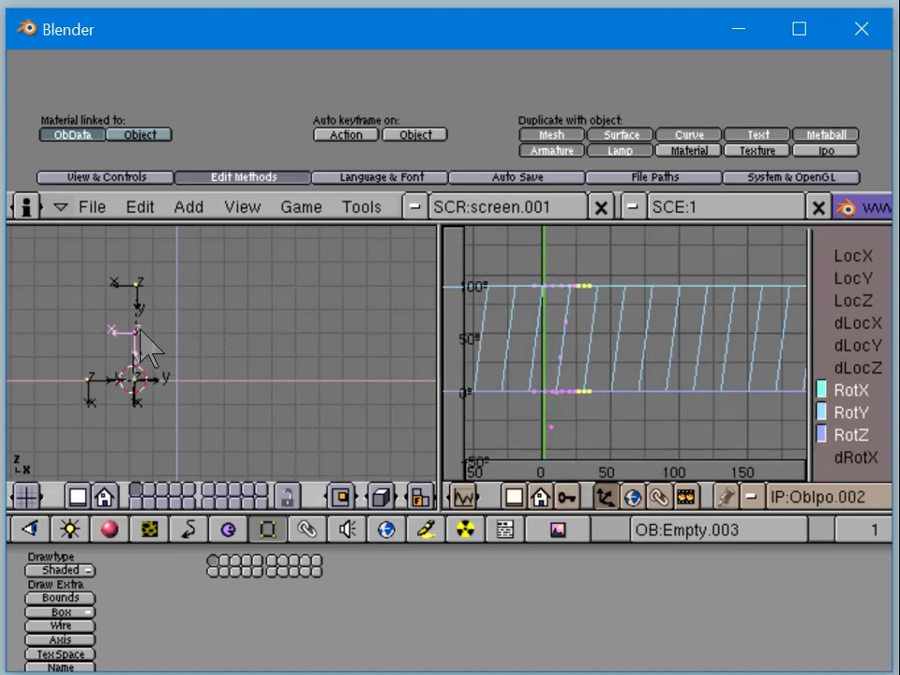
{"action": "right_click", "coordinate": [142, 283]}
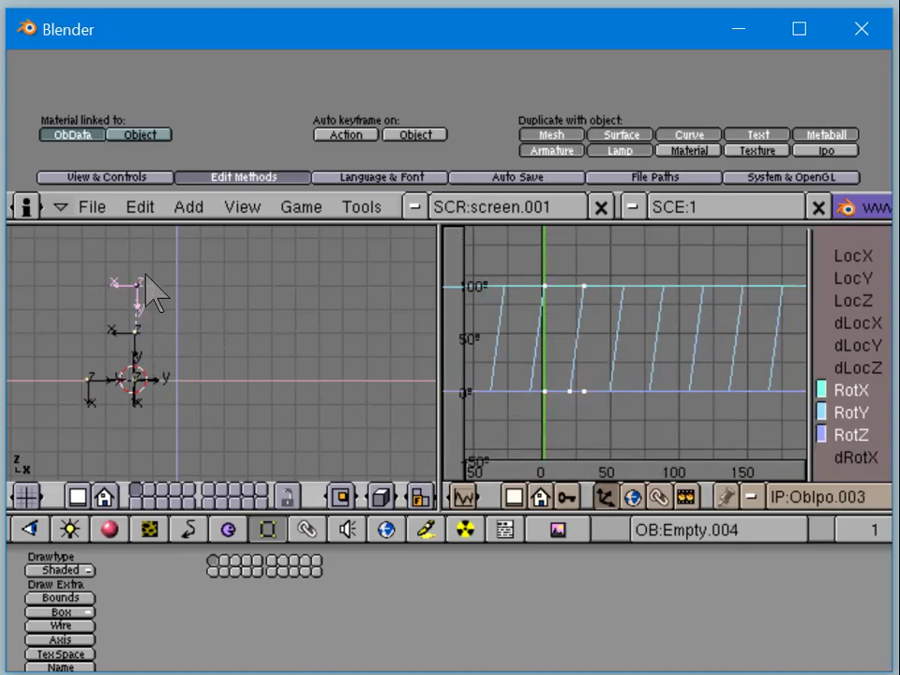
{"action": "right_click", "coordinate": [148, 342]}
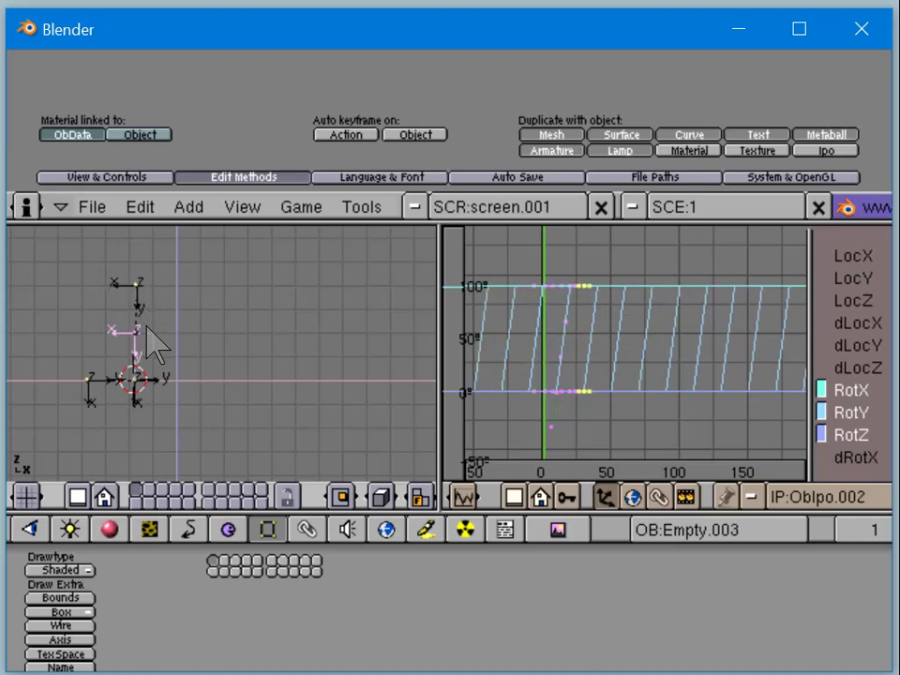
{"action": "right_click", "coordinate": [157, 288]}
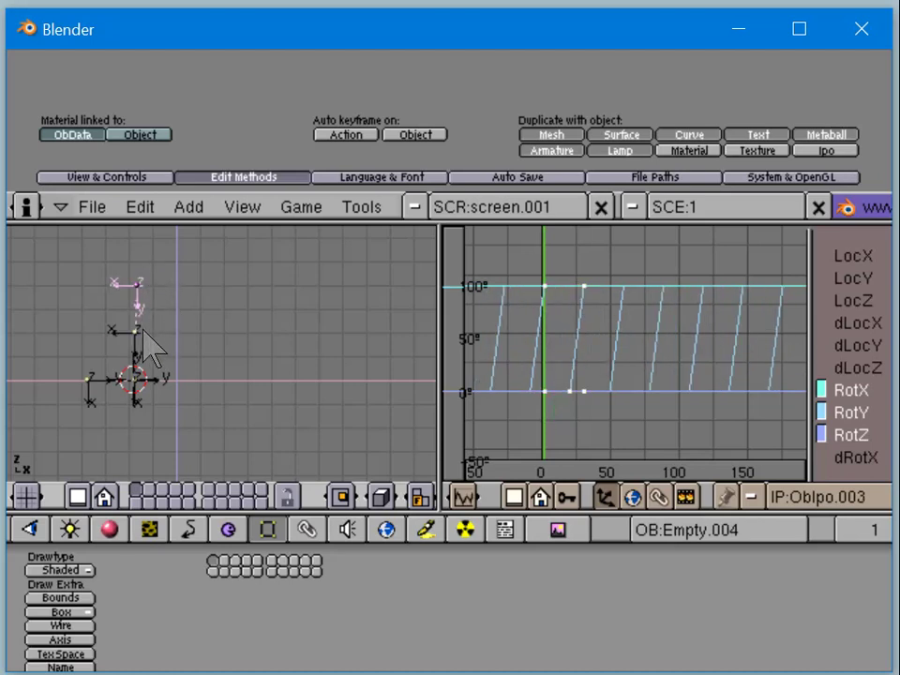
{"action": "right_click", "coordinate": [142, 330]}
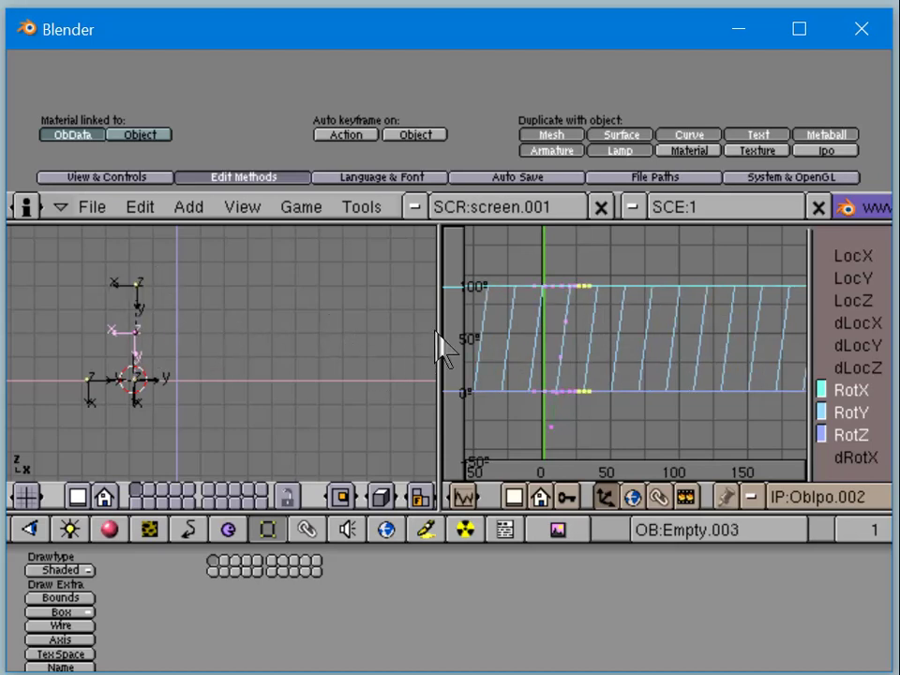
{"action": "key", "text": "a"}
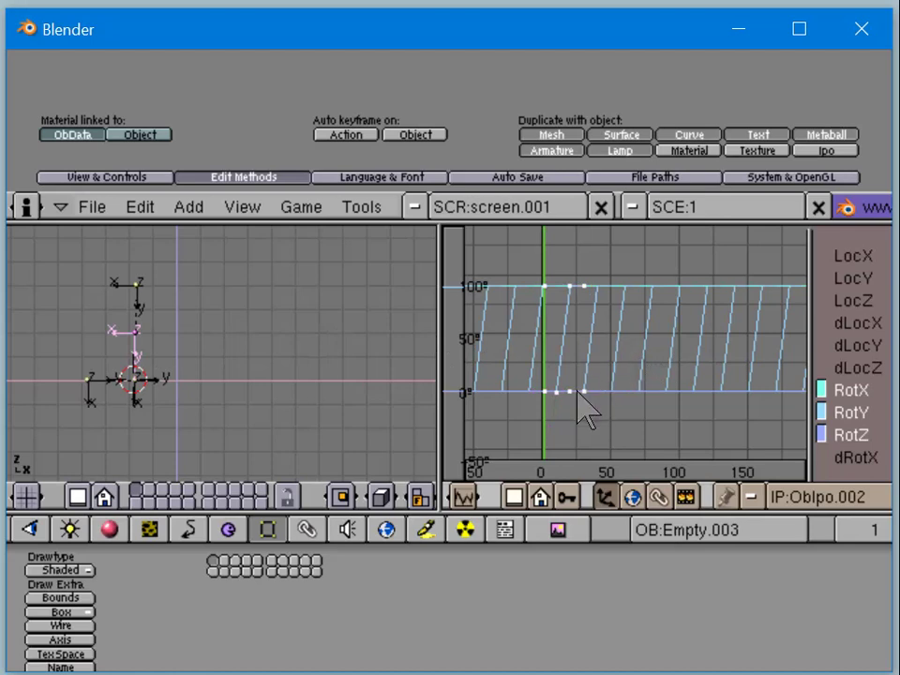
{"action": "left_click", "coordinate": [580, 401]}
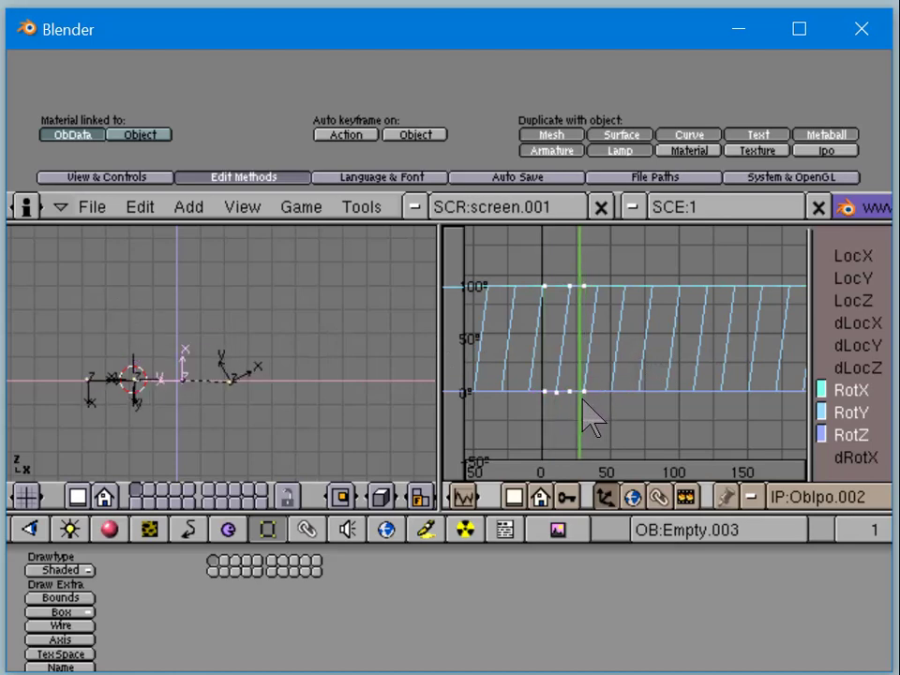
{"action": "left_click", "coordinate": [585, 401]}
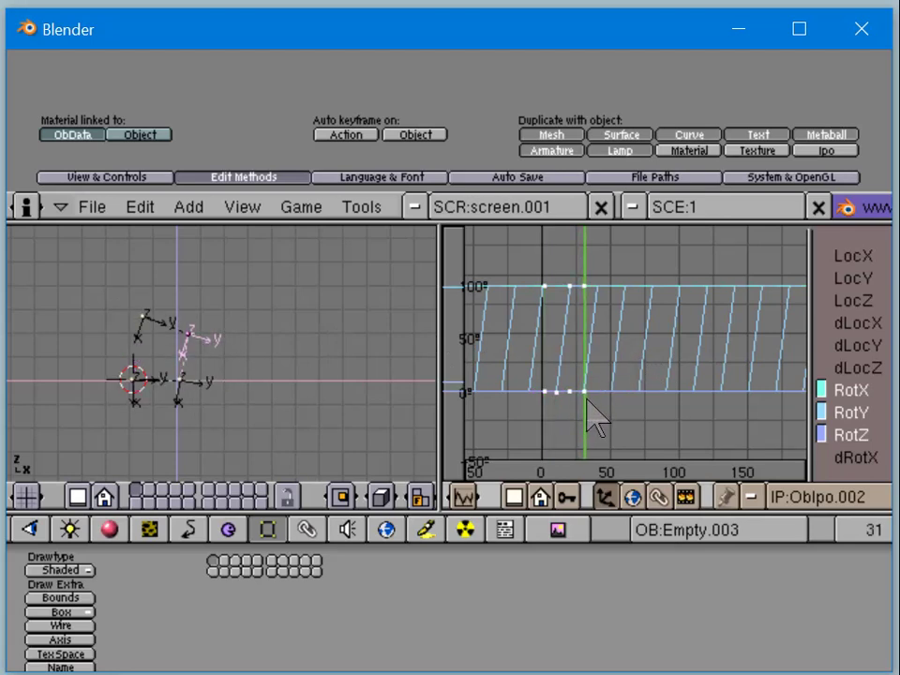
{"action": "key", "text": "shift+Left"}
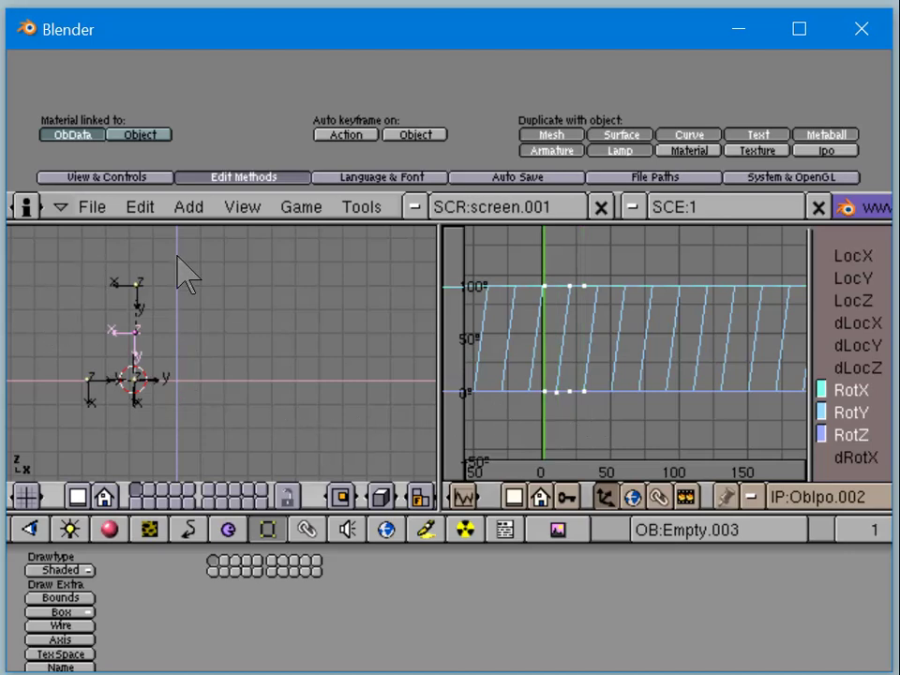
Step: Select Empty.004 and scrub from frame 10 through 40 to check its rotation
{"action": "key", "text": "shift+d"}
{"action": "left_click", "coordinate": [144, 291]}
{"action": "left_click", "coordinate": [557, 401]}
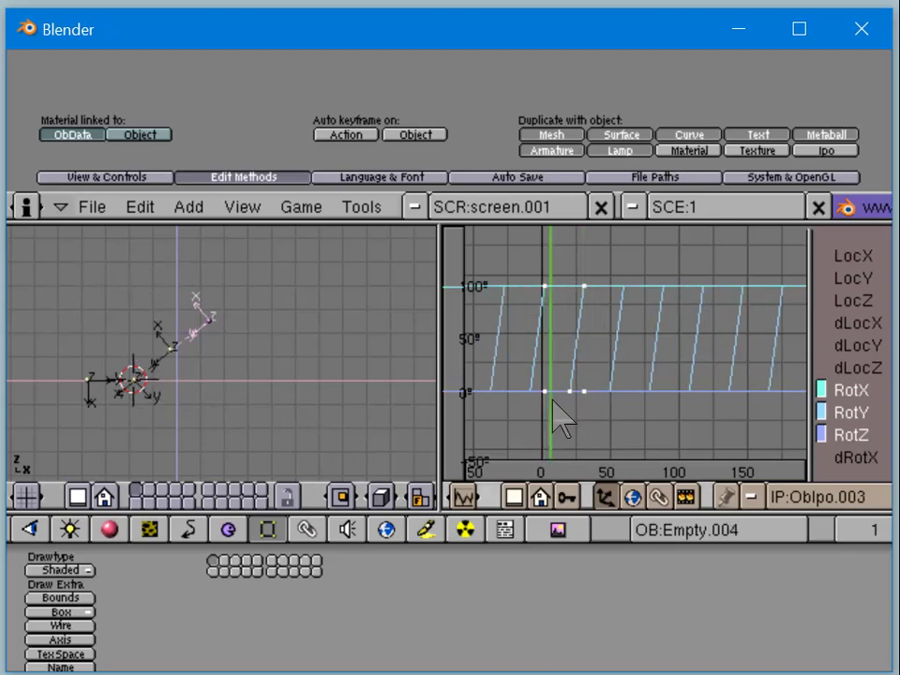
{"action": "left_click", "coordinate": [568, 410]}
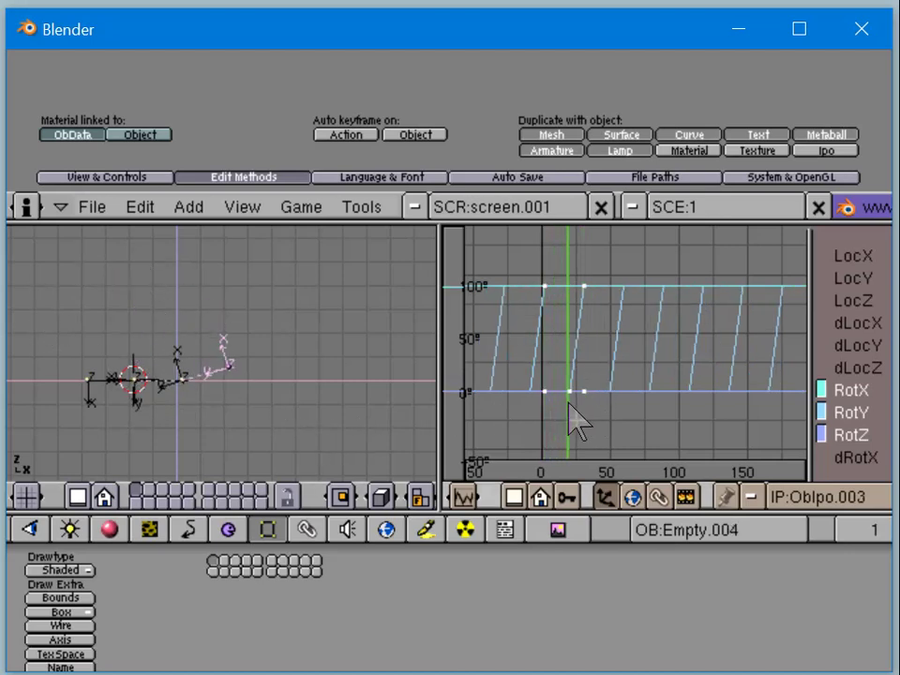
{"action": "left_click_drag", "start_coordinate": [568, 403], "coordinate": [518, 421]}
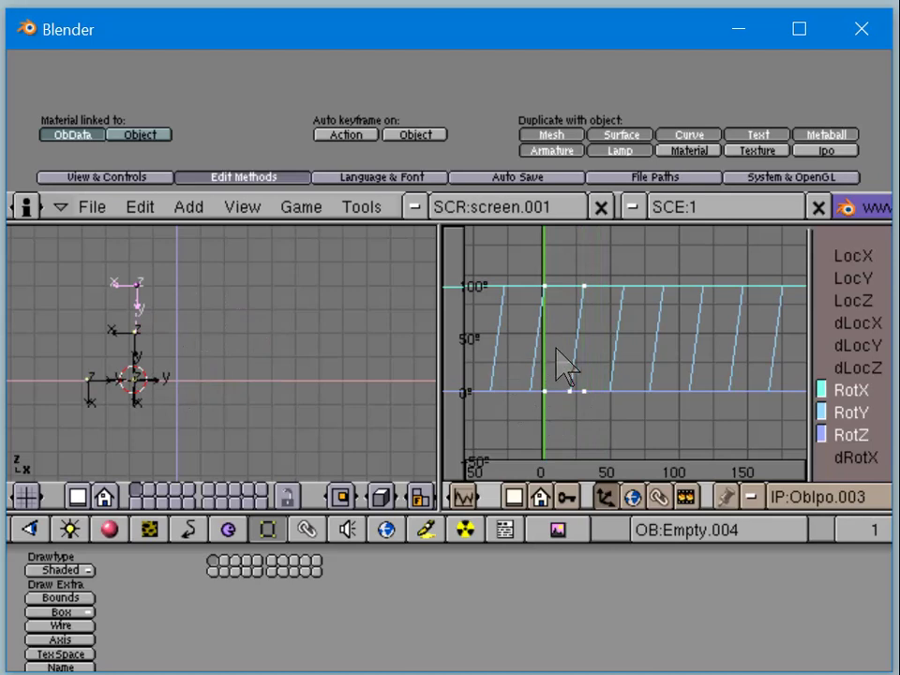
Step: At frame 31, snap Empty.004's rotation keys near frame 30 to whole frames, then deselect them
{"action": "key", "text": "Tab"}
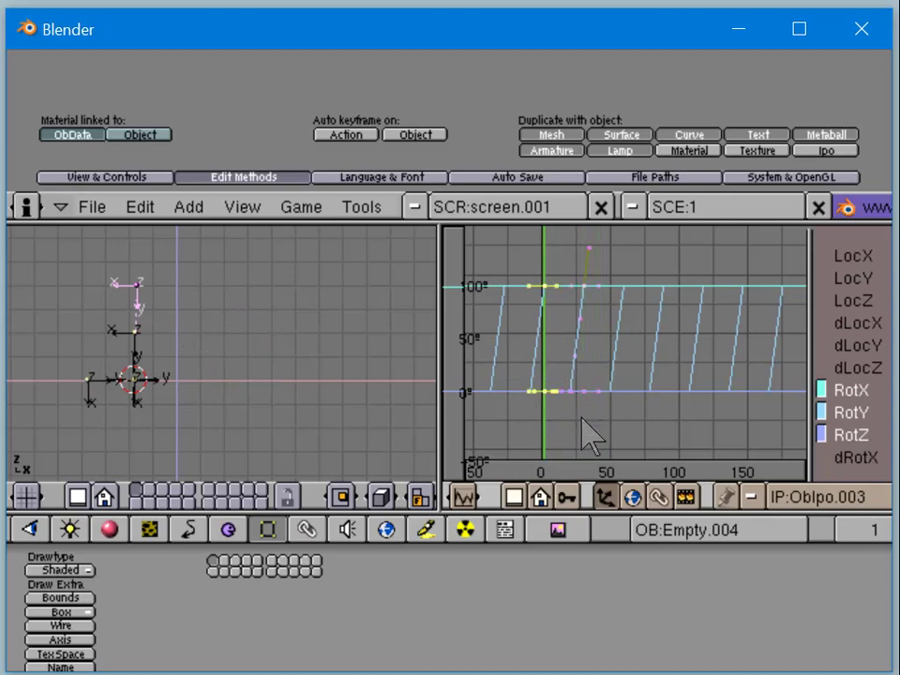
{"action": "key", "text": "a"}
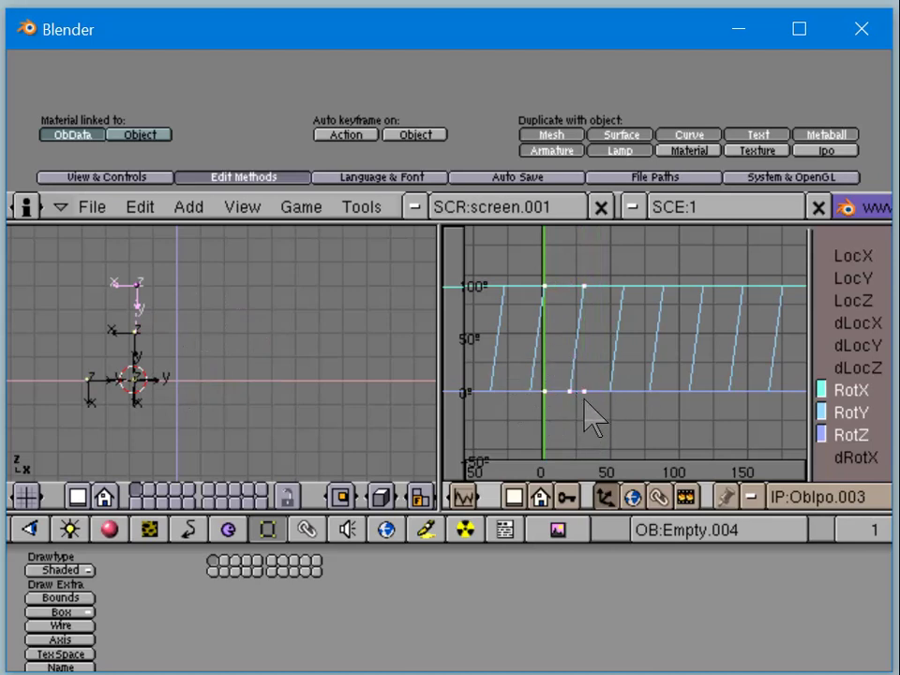
{"action": "left_click", "coordinate": [585, 401]}
{"action": "left_click_drag", "start_coordinate": [586, 393], "coordinate": [588, 395]}
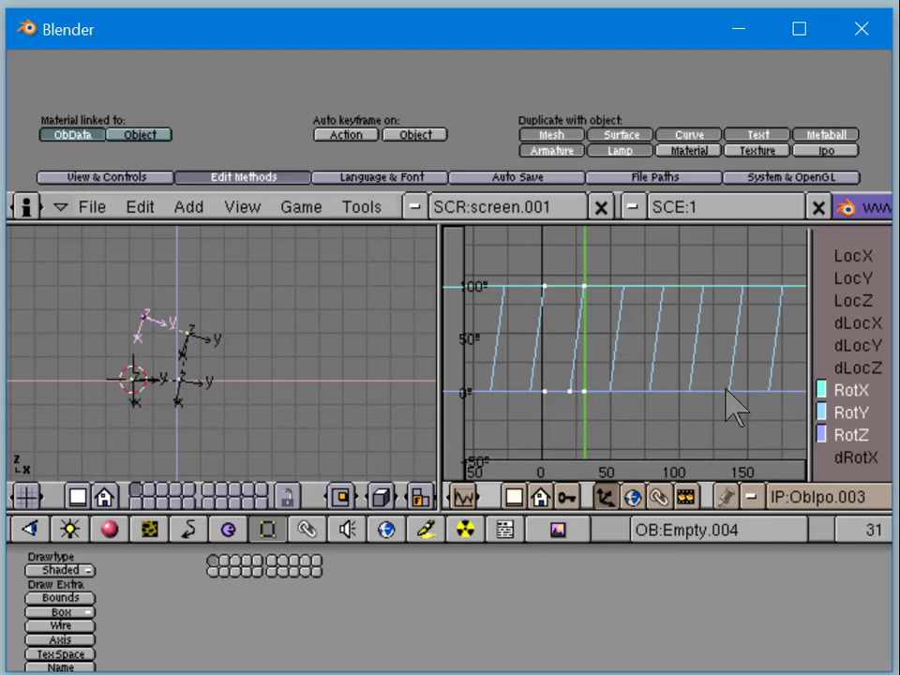
{"action": "key", "text": "k"}
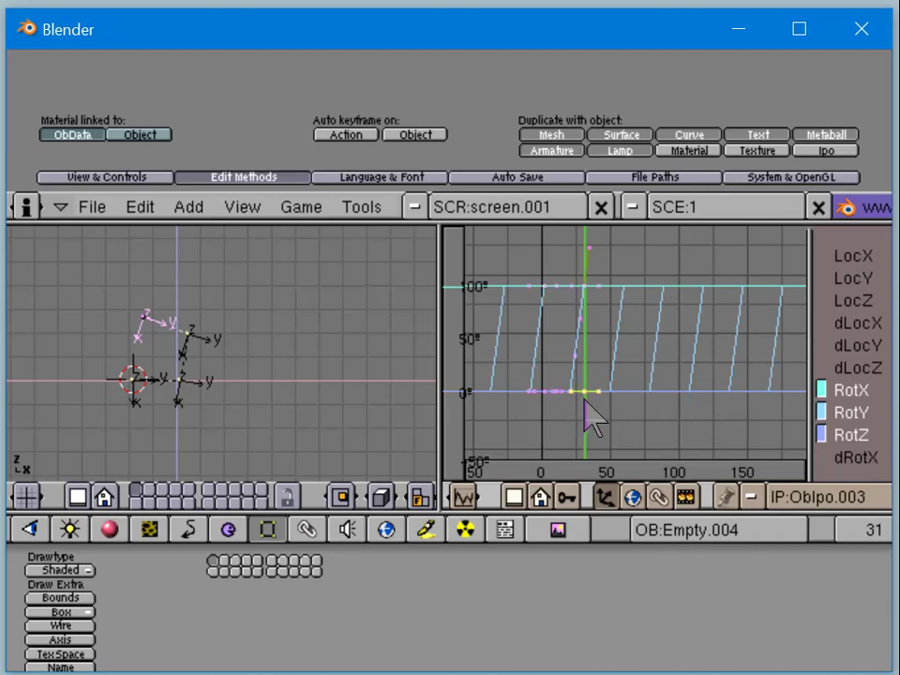
{"action": "key", "text": "shift+s"}
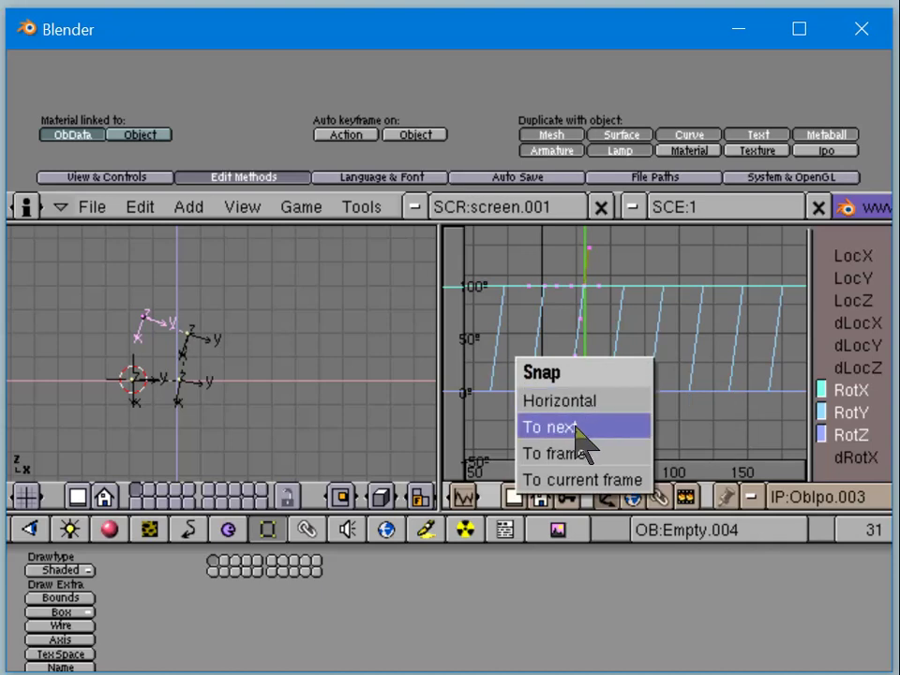
{"action": "left_click", "coordinate": [581, 453]}
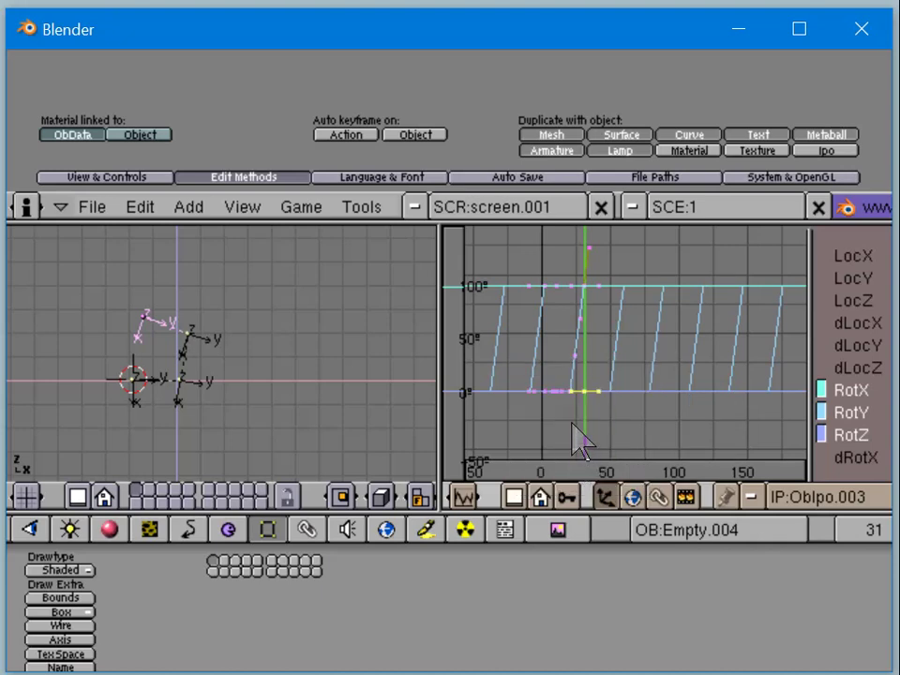
{"action": "key", "text": "a"}
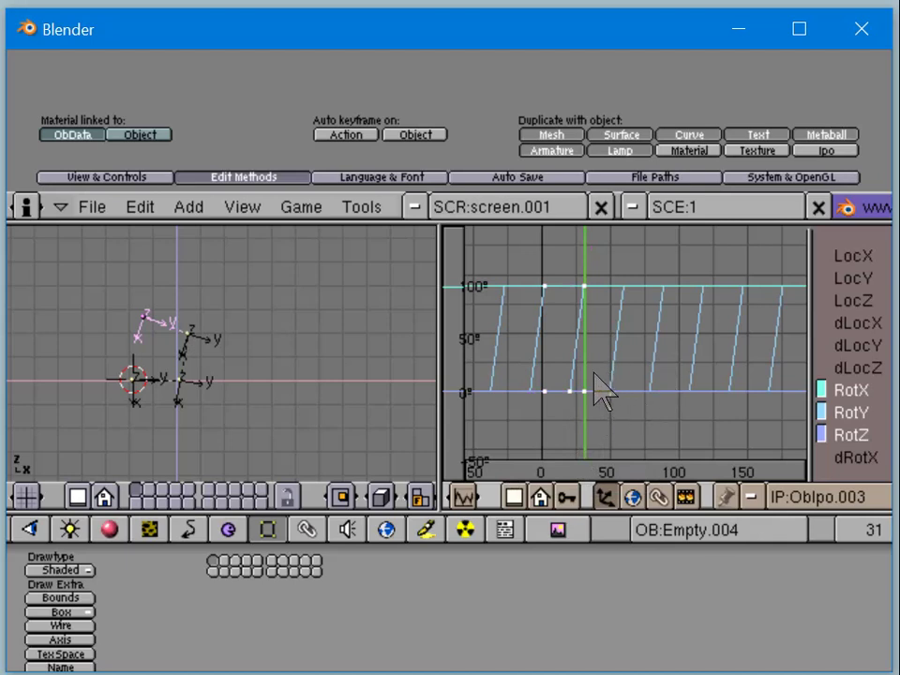
Step: Insert key vertices at frame 31 on Empty.004's rotation curves and give all keys vector handles
{"action": "key", "text": "a"}
{"action": "key", "text": "a"}
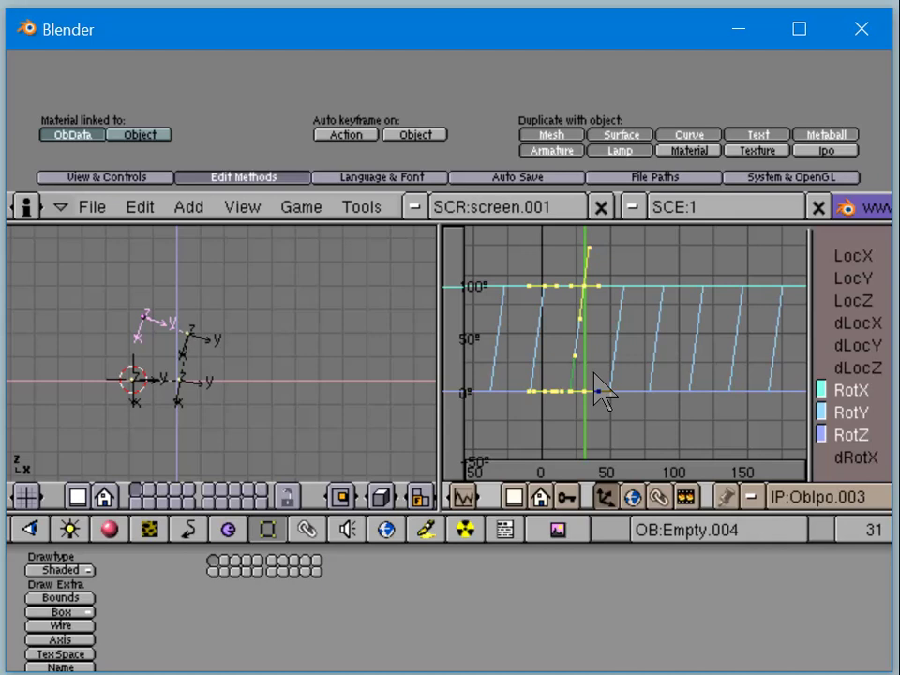
{"action": "key", "text": "i"}
{"action": "left_click", "coordinate": [596, 378]}
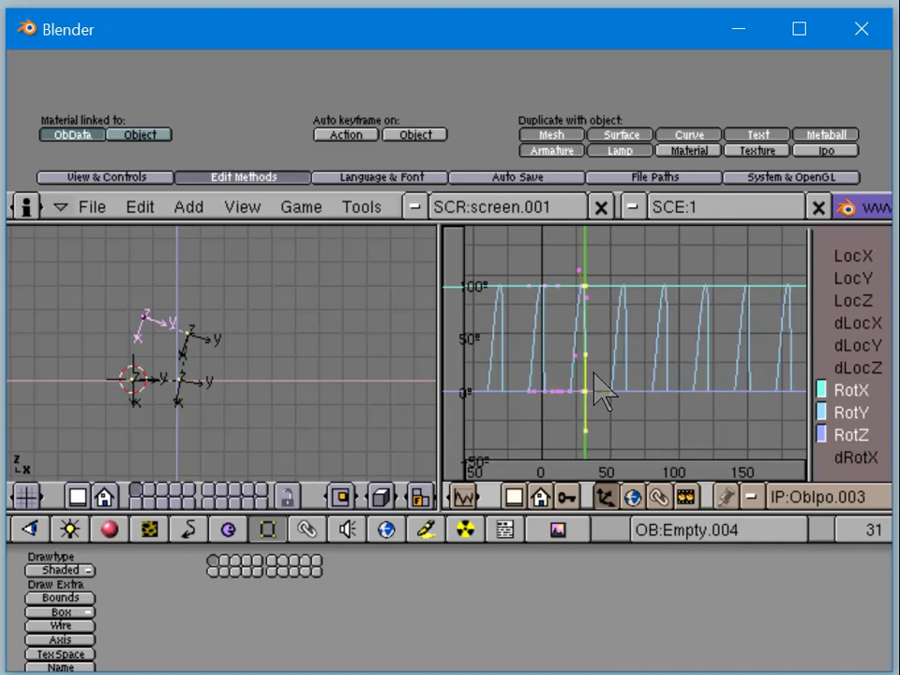
{"action": "key", "text": "a"}
{"action": "key", "text": "v"}
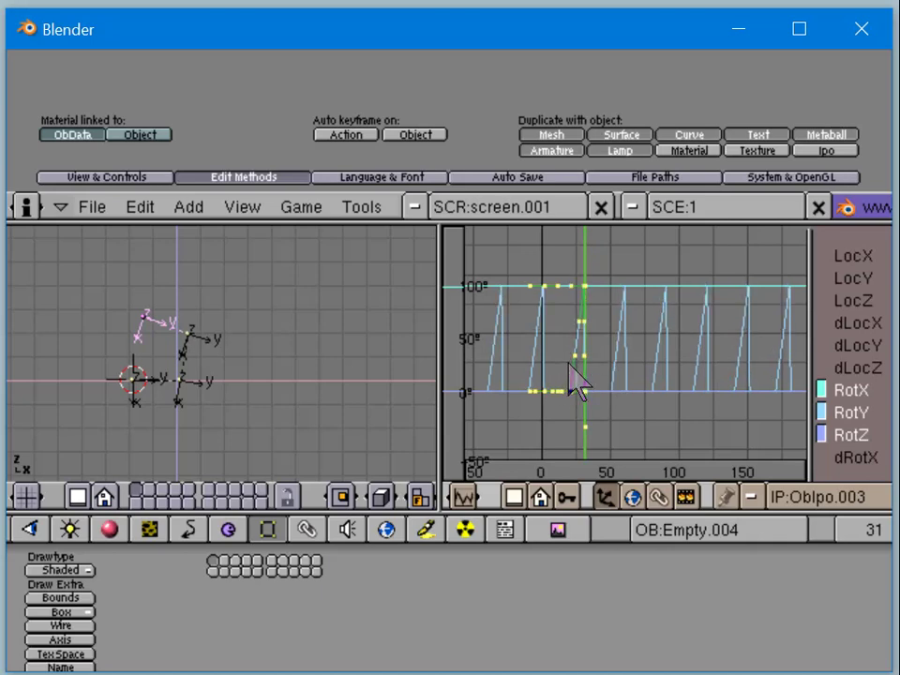
{"action": "key", "text": "a"}
Step: Return to frame 1 and make the middle empty, Empty.003, active
{"action": "left_click_drag", "start_coordinate": [568, 406], "coordinate": [543, 413]}
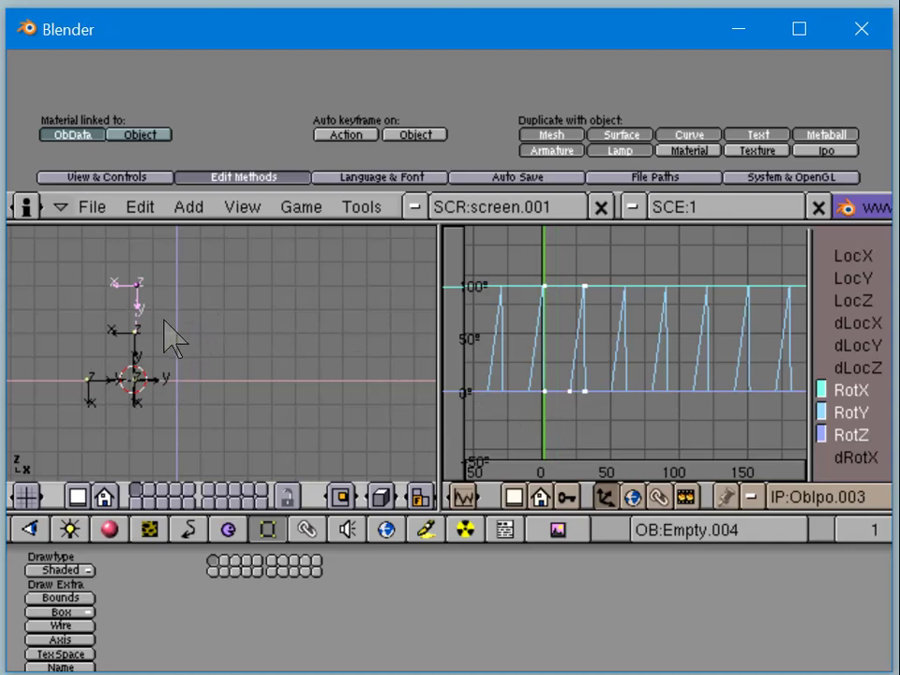
{"action": "key", "text": "r"}
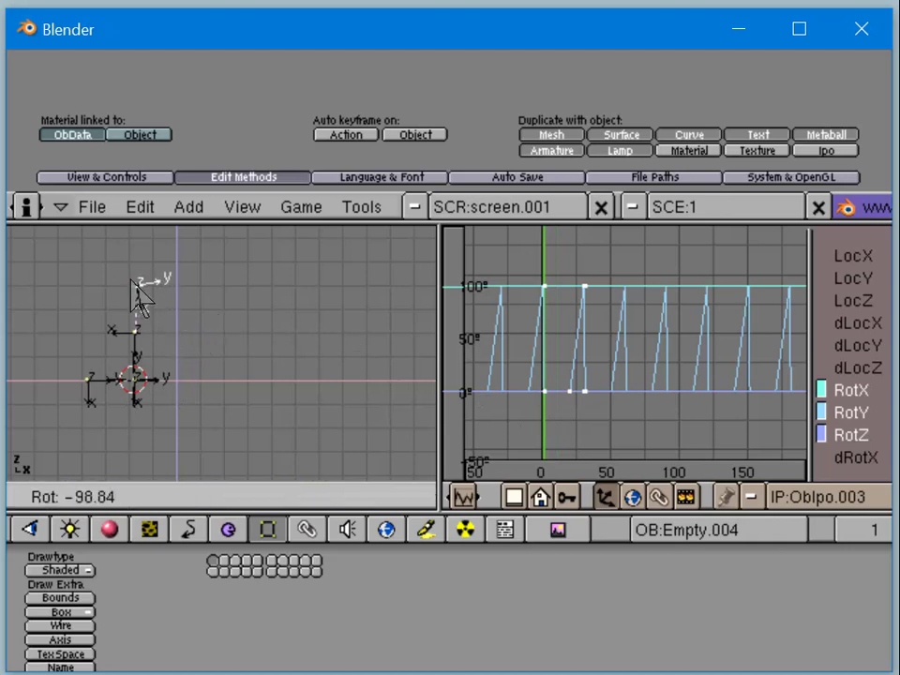
{"action": "key", "text": "Escape"}
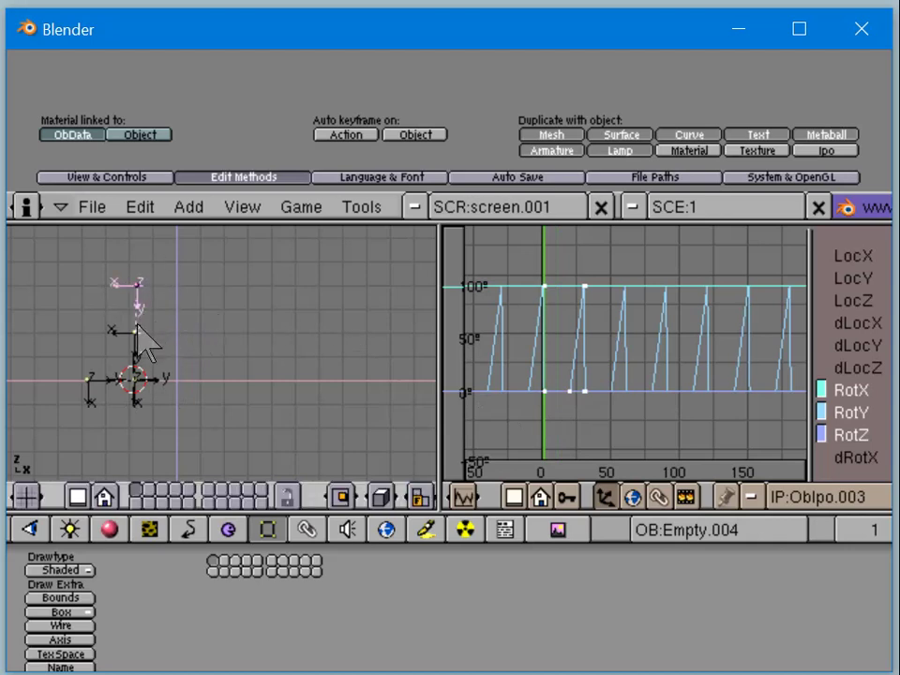
{"action": "right_click", "coordinate": [139, 331]}
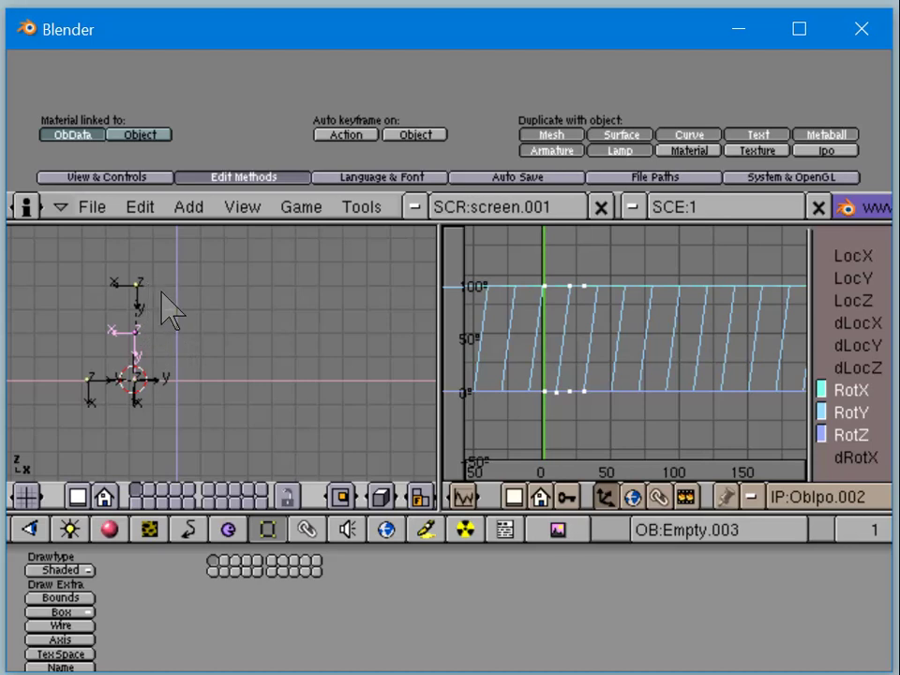
Step: Rotate Empty.003 to -95 degrees and insert a Rot keyframe at frame 1
{"action": "key", "text": "r"}
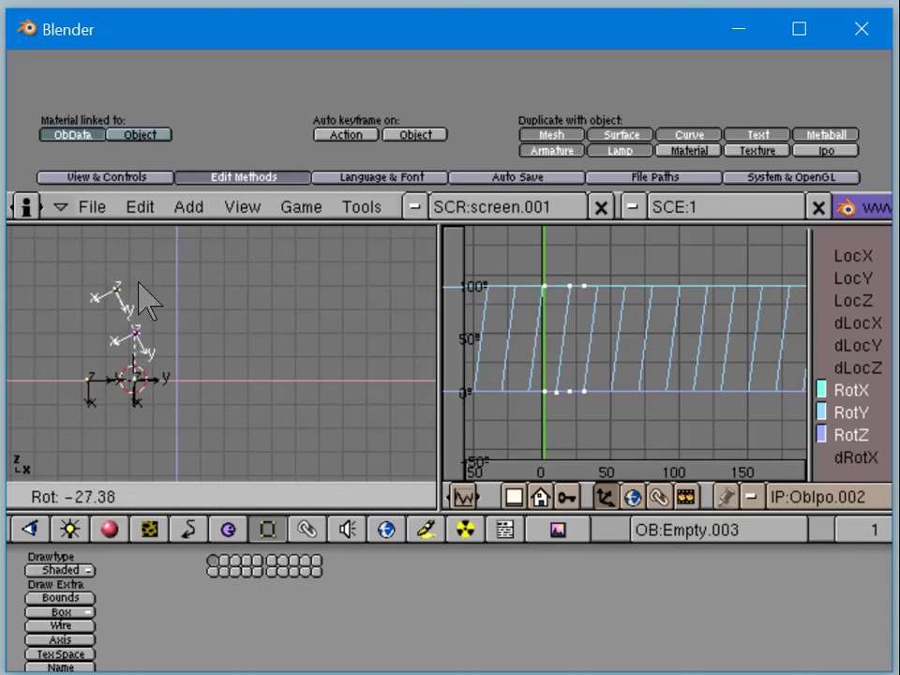
{"action": "left_click", "coordinate": [82, 309]}
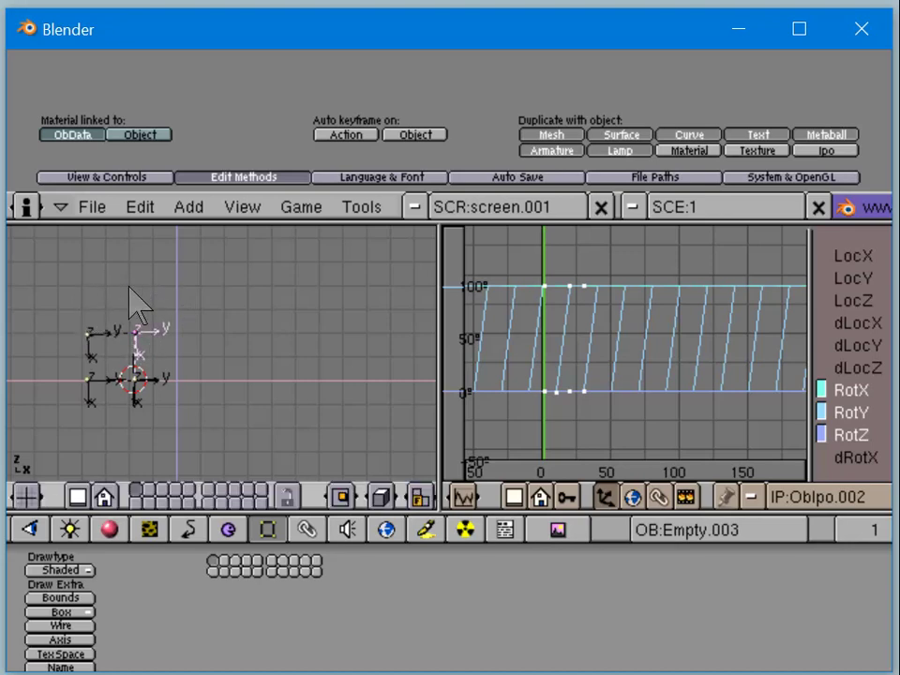
{"action": "key", "text": "i"}
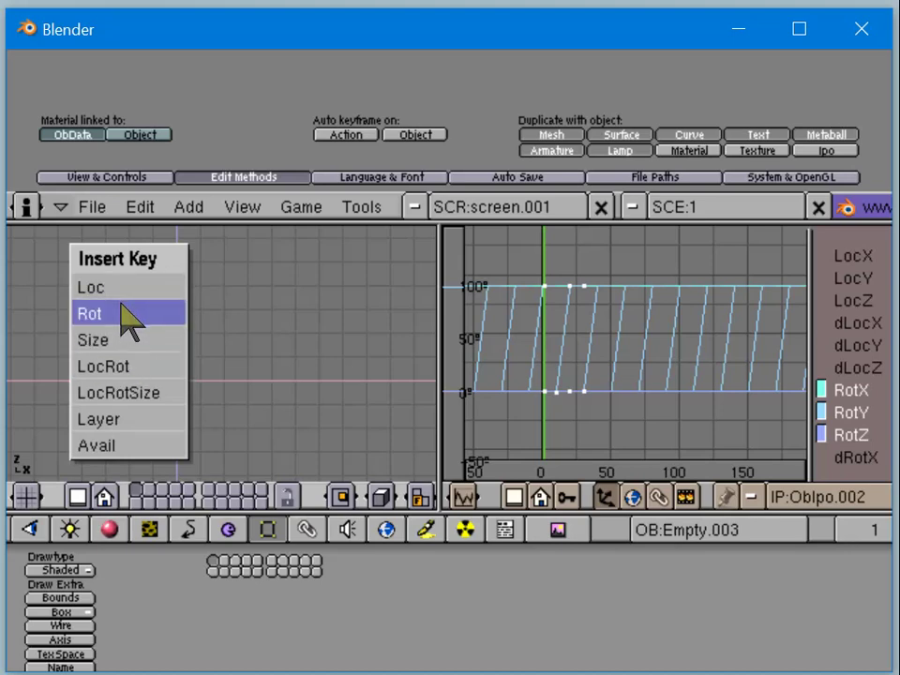
{"action": "left_click", "coordinate": [128, 316]}
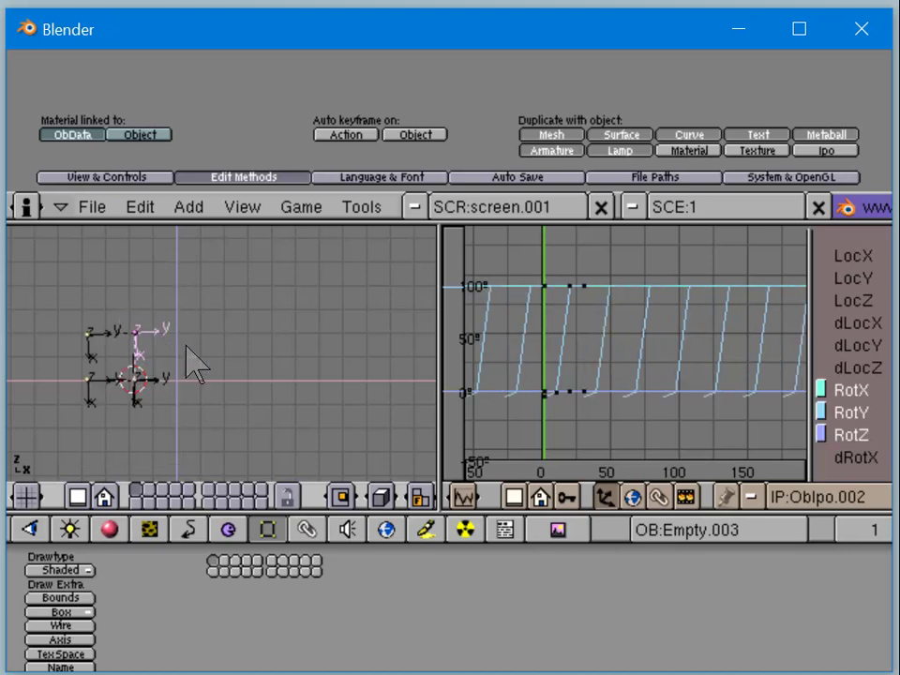
Step: At about frame 11, enter edit mode on Empty.003's rotation curve and zoom onto the keys near frame 0
{"action": "left_click_drag", "start_coordinate": [543, 404], "coordinate": [558, 404]}
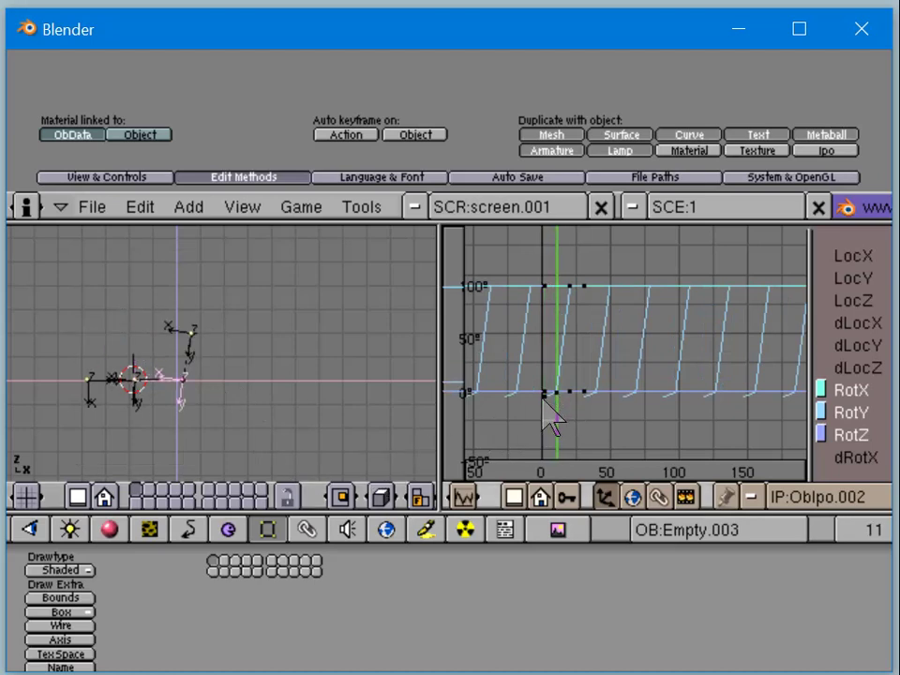
{"action": "right_click", "coordinate": [556, 393]}
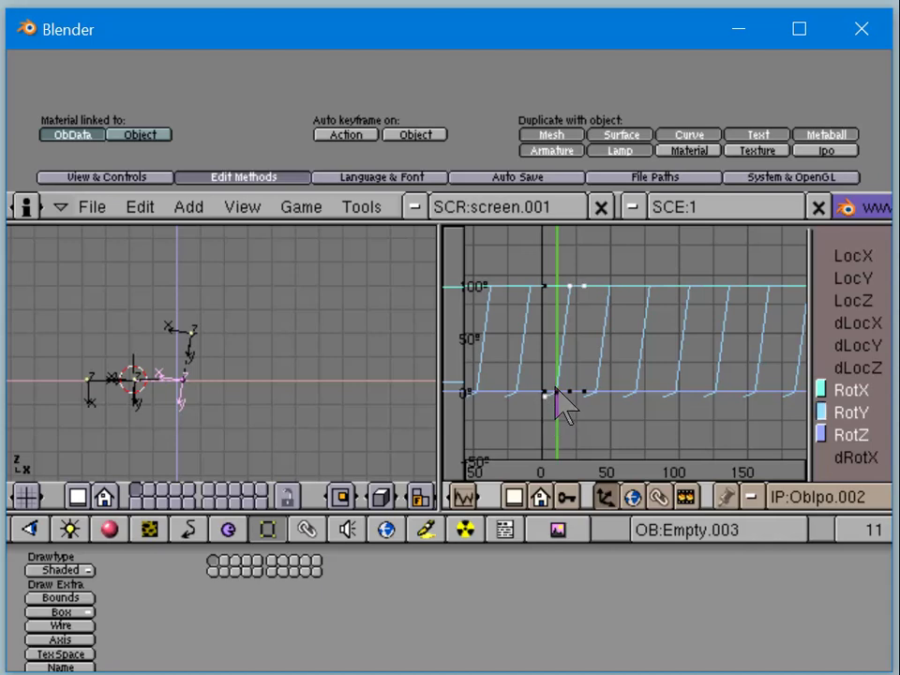
{"action": "key", "text": "a"}
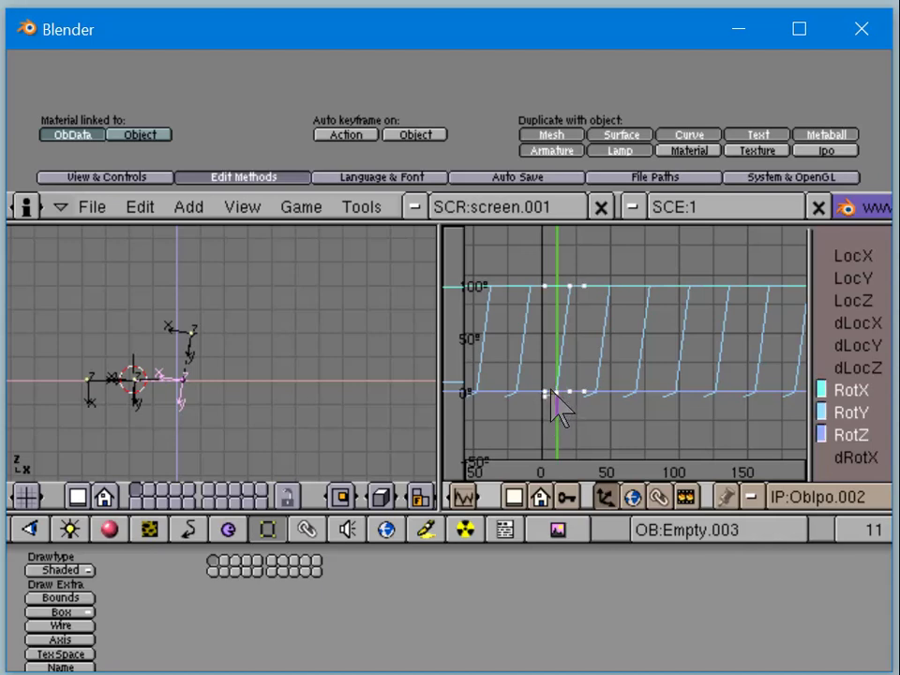
{"action": "key", "text": "Tab"}
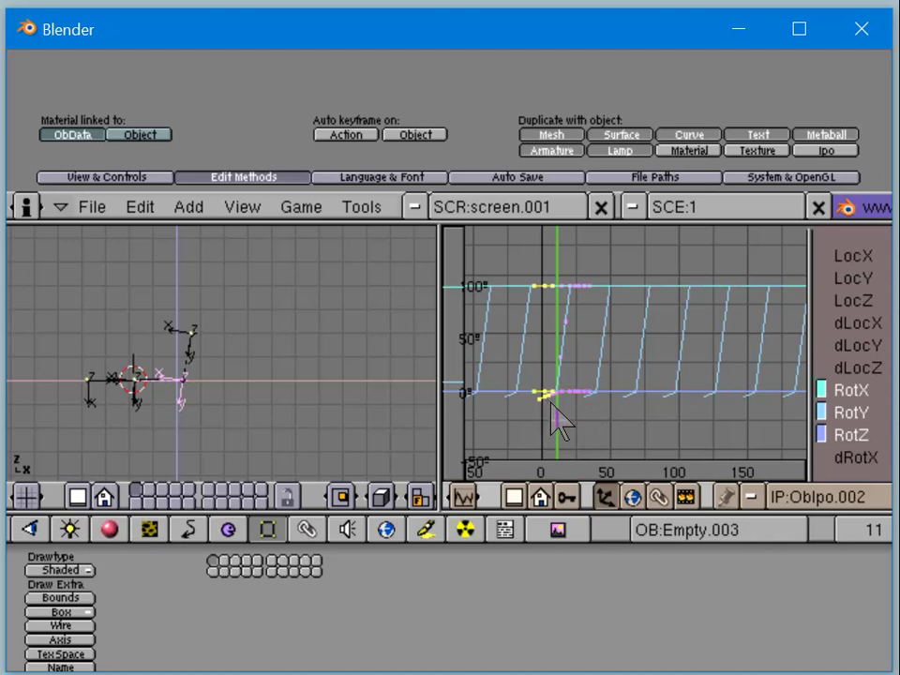
{"action": "middle_click_drag", "start_coordinate": [559, 423], "coordinate": [592, 424], "text": "ctrl"}
{"action": "key", "text": "Tab"}
{"action": "key", "text": "Home"}
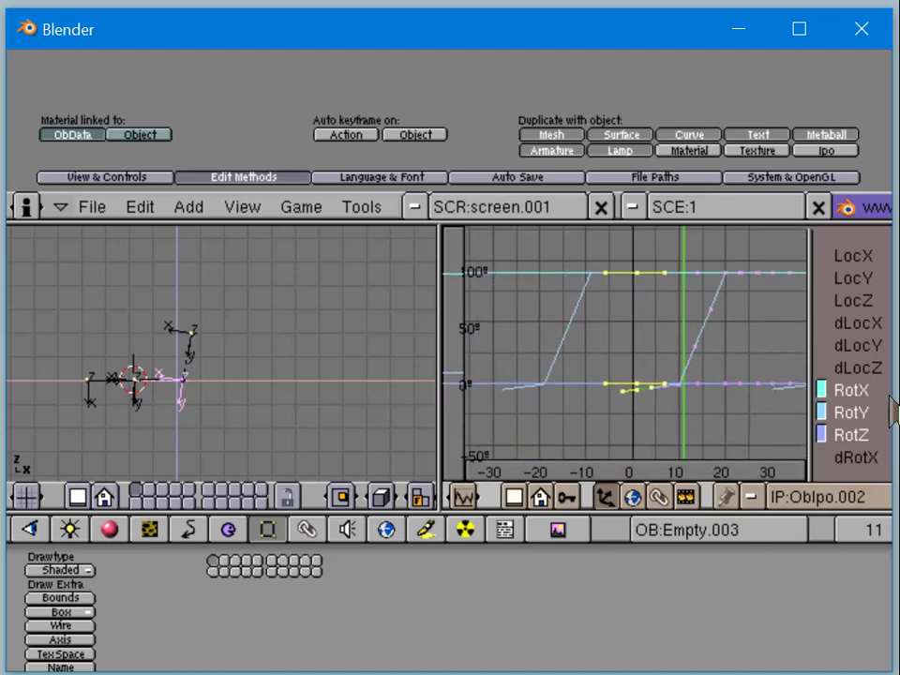
{"action": "scroll", "coordinate": [778, 409], "scroll_direction": "up", "scroll_amount": 2}
{"action": "scroll", "coordinate": [785, 406], "scroll_direction": "up", "scroll_amount": 1}
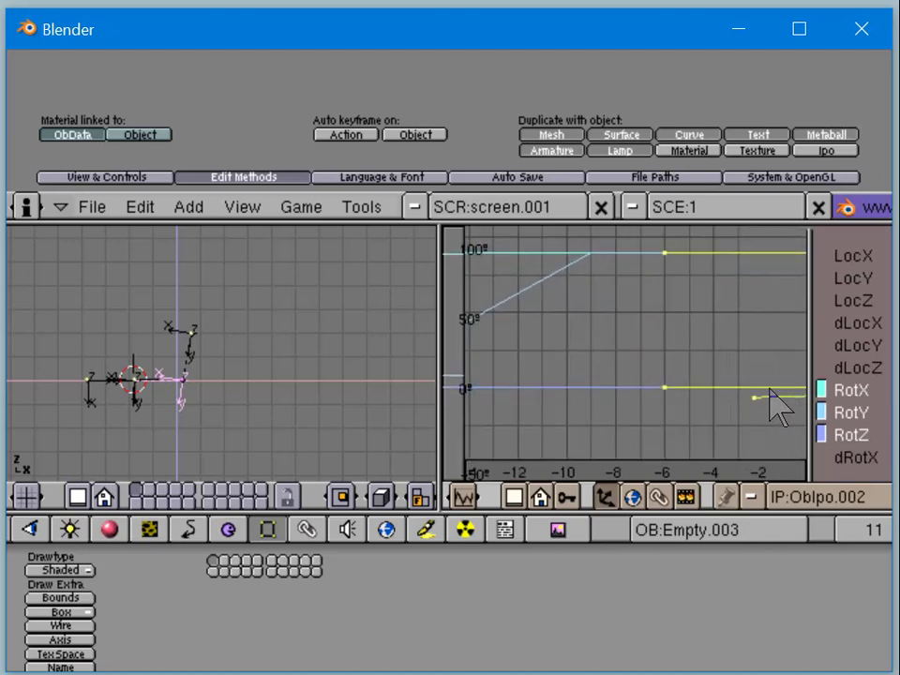
{"action": "scroll", "coordinate": [731, 409], "scroll_direction": "down", "scroll_amount": 8}
{"action": "scroll", "coordinate": [690, 414], "scroll_direction": "down", "scroll_amount": 1}
{"action": "scroll", "coordinate": [708, 411], "scroll_direction": "up", "scroll_amount": 4}
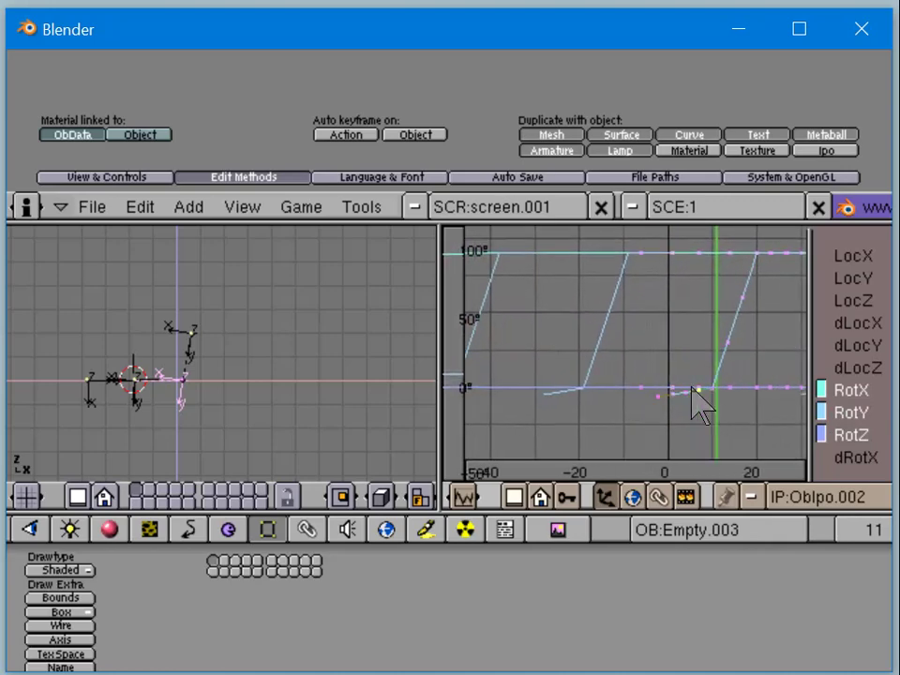
Step: Erase the stray keyframe point near the curve's start and go back to frame 1
{"action": "right_click", "coordinate": [692, 401]}
{"action": "key", "text": "Escape"}
{"action": "key", "text": "x"}
{"action": "left_click", "coordinate": [677, 401]}
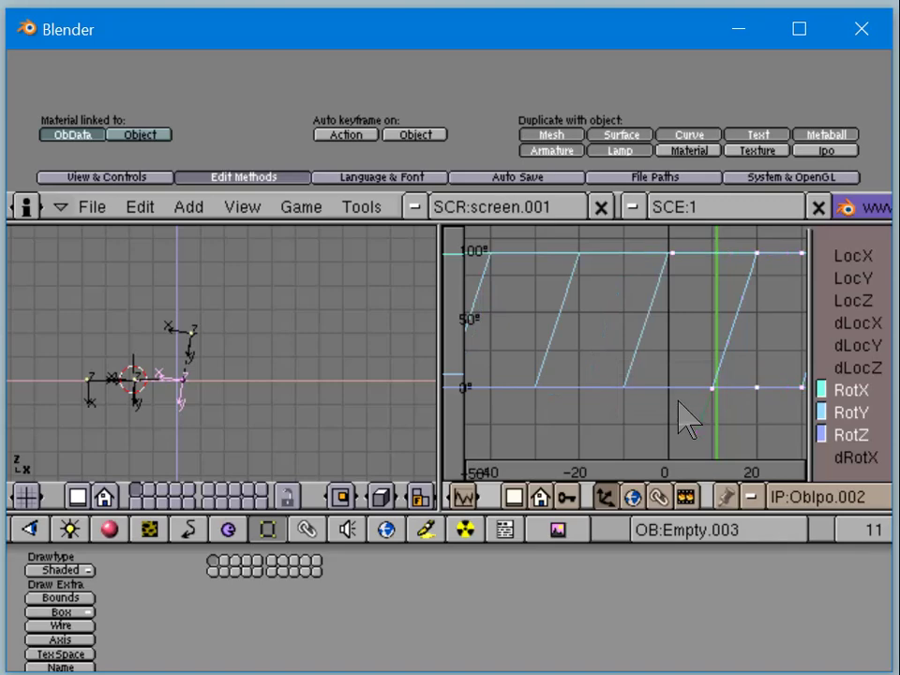
{"action": "scroll", "coordinate": [684, 419], "scroll_direction": "down", "scroll_amount": 5}
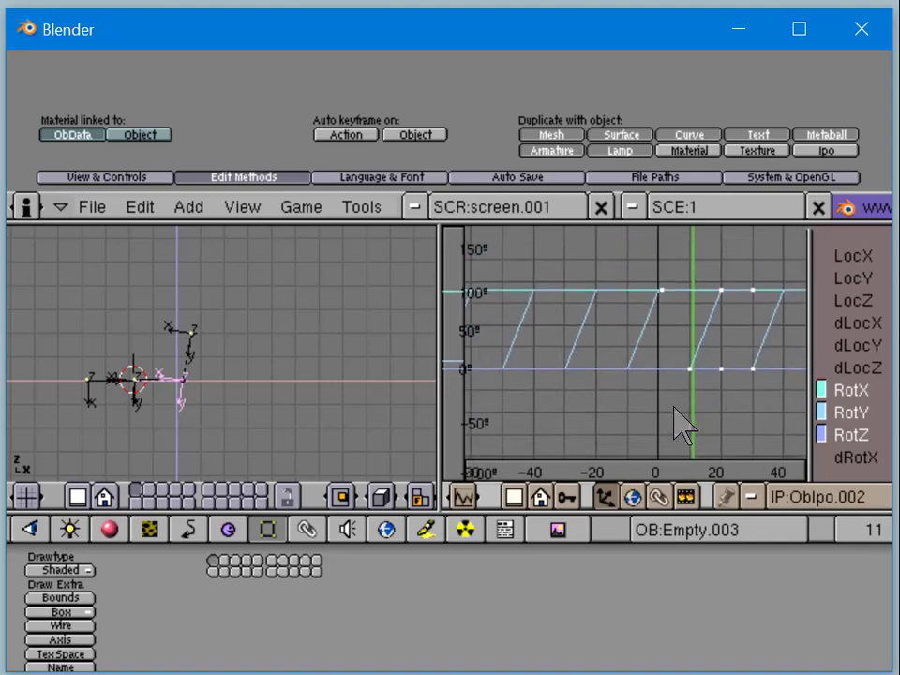
{"action": "scroll", "coordinate": [665, 417], "scroll_direction": "up", "scroll_amount": 3}
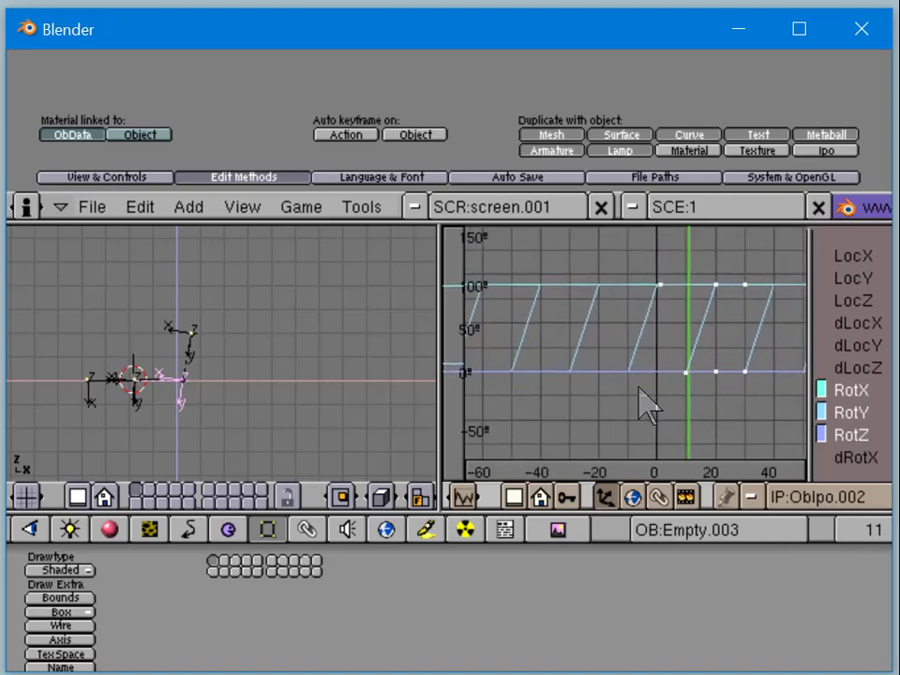
{"action": "key", "text": "shift+Left"}
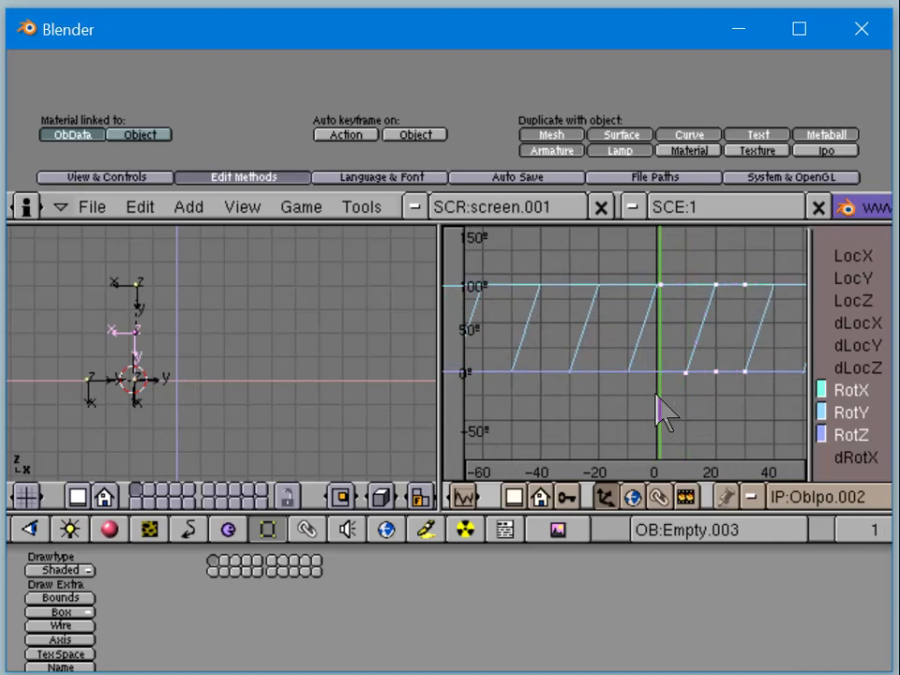
Step: Rotate Empty.003 by -95 degrees (r-95) and key its rotation again at frame 1
{"action": "key", "text": "a"}
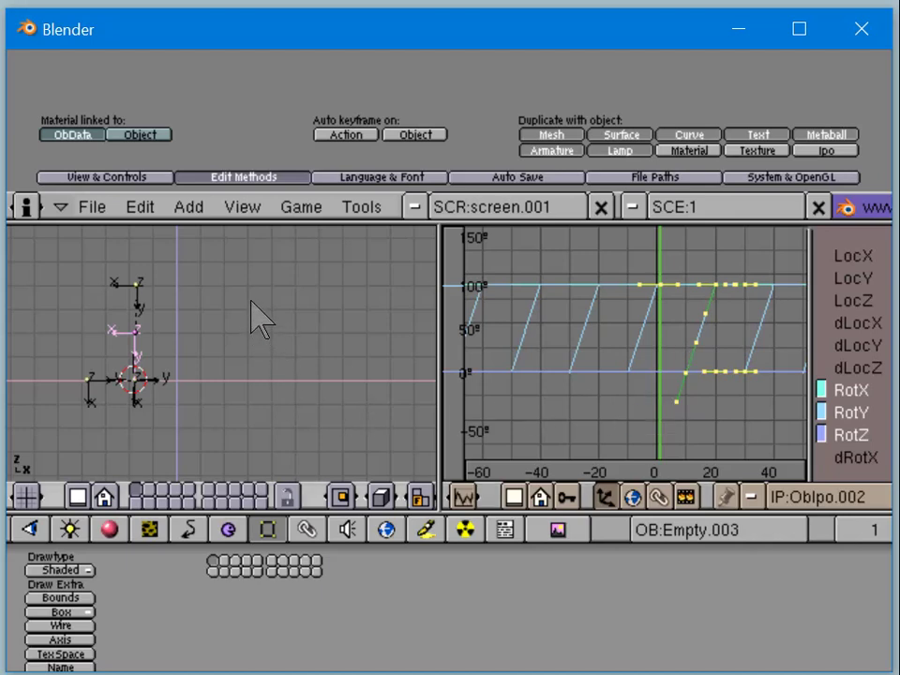
{"action": "type", "text": "r-95"}
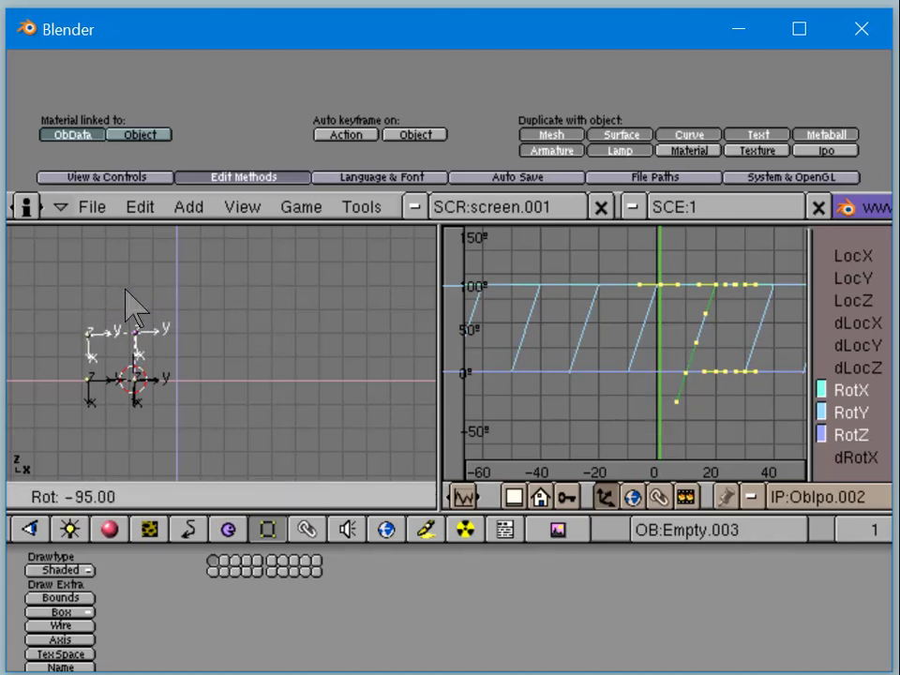
{"action": "key", "text": "Return"}
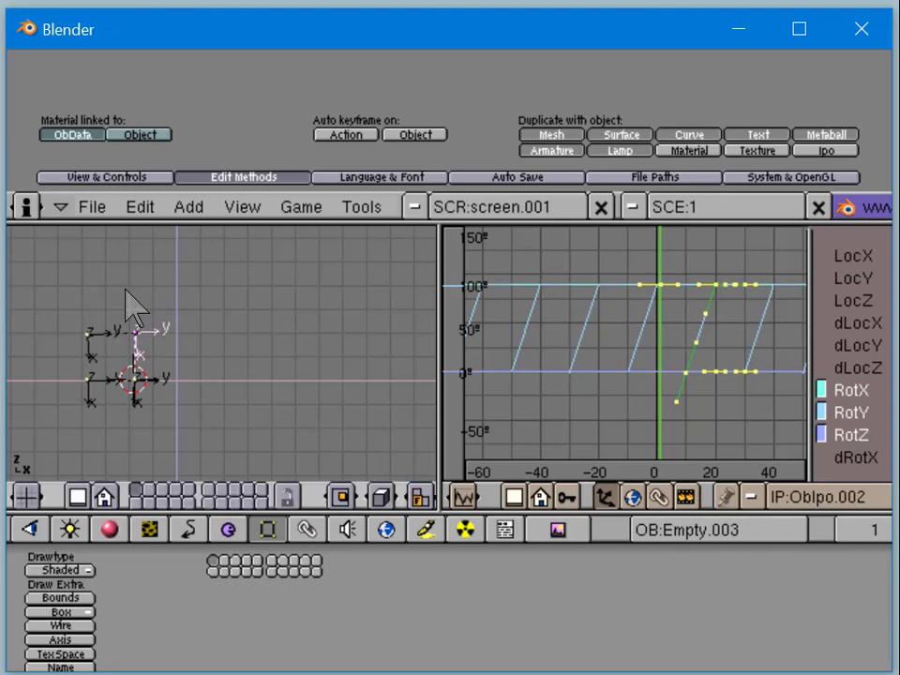
{"action": "key", "text": "i"}
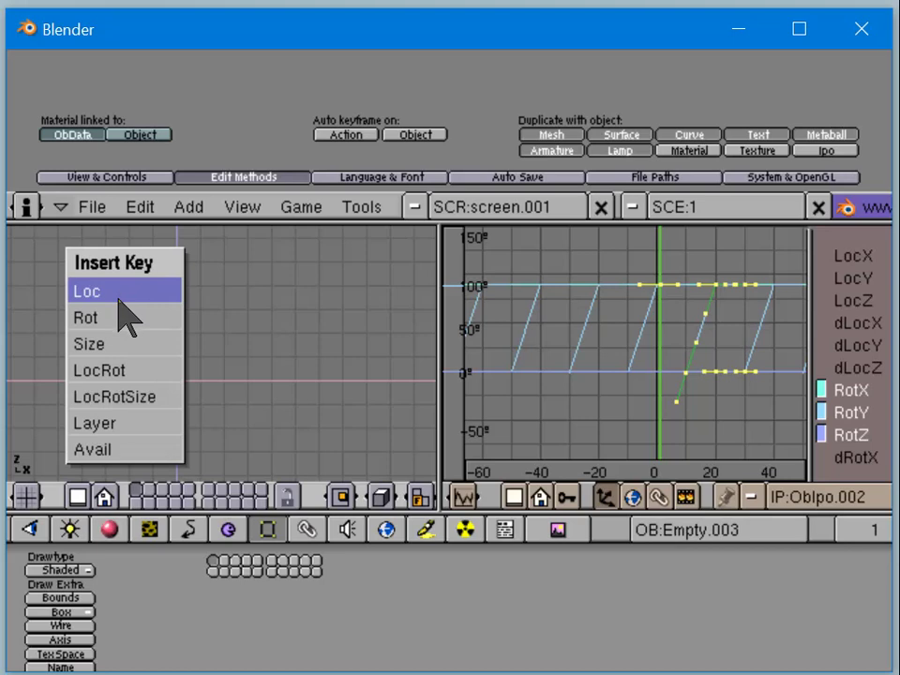
{"action": "left_click", "coordinate": [113, 314]}
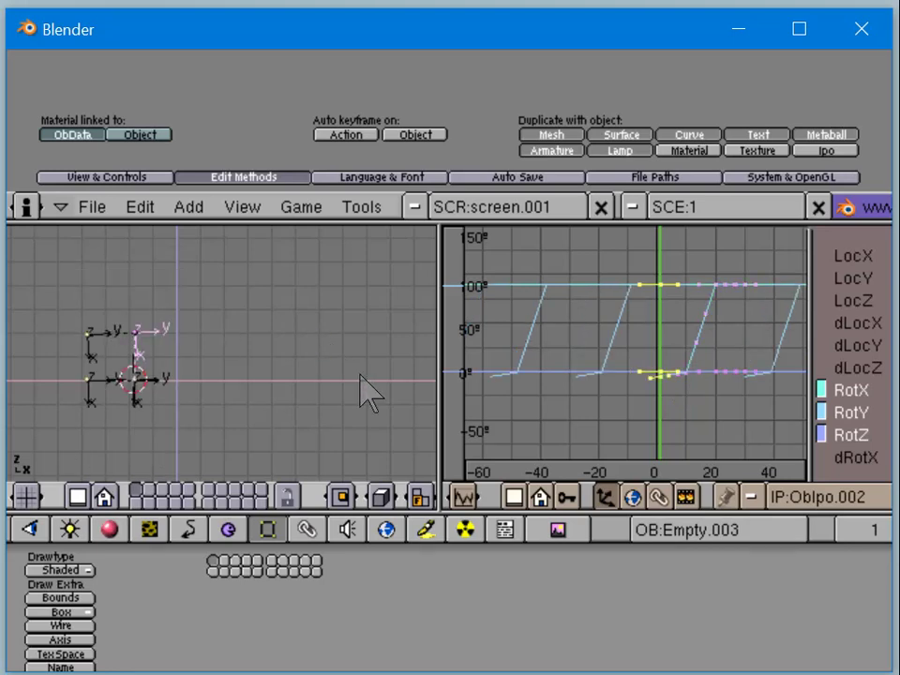
Step: Give every keyframe on Empty.003's rotation curves vector handles
{"action": "scroll", "coordinate": [689, 417], "scroll_direction": "up", "scroll_amount": 4}
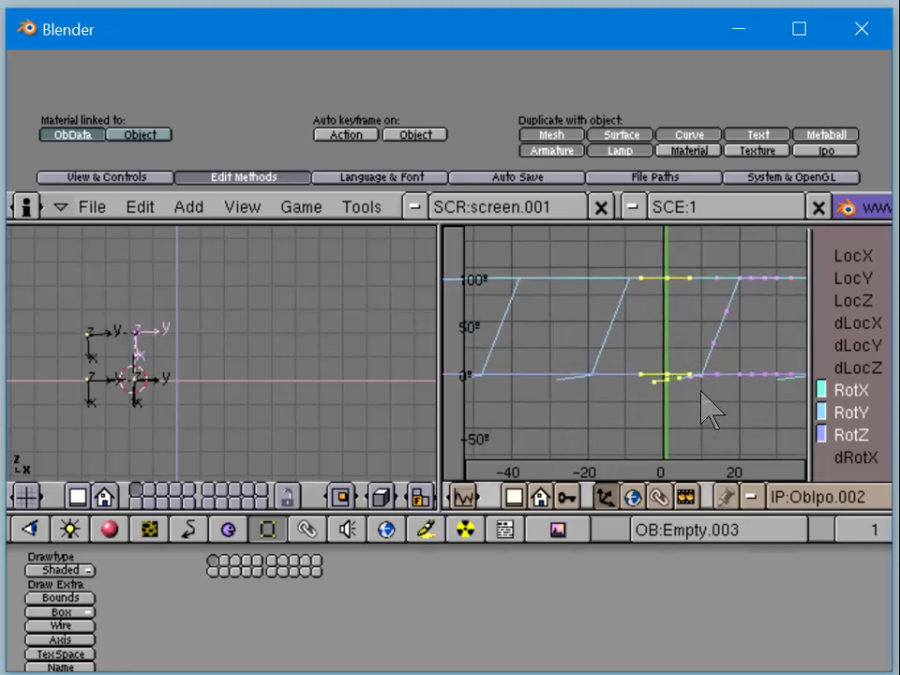
{"action": "key", "text": "a"}
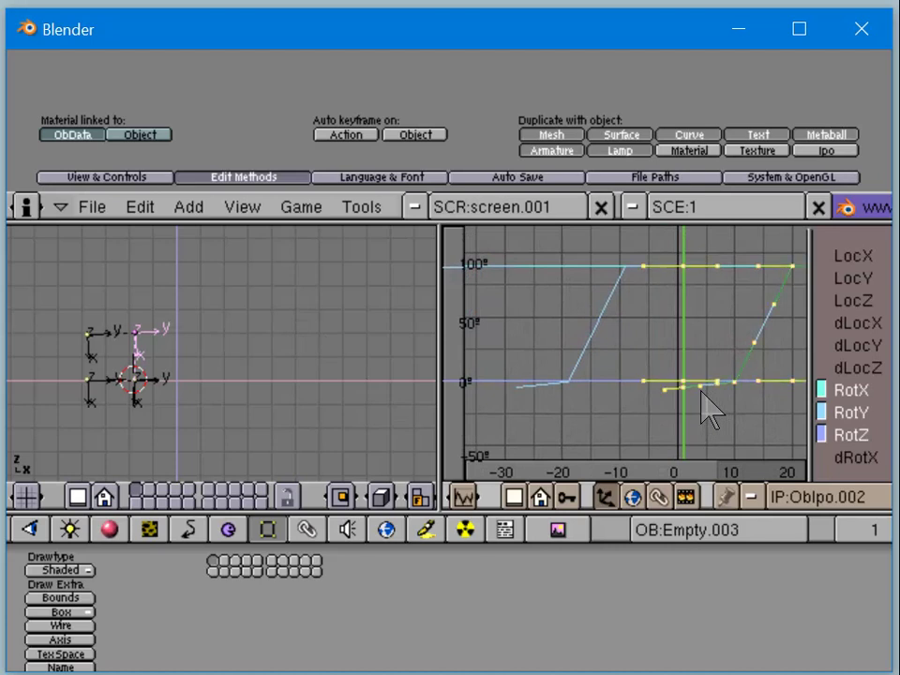
{"action": "key", "text": "v"}
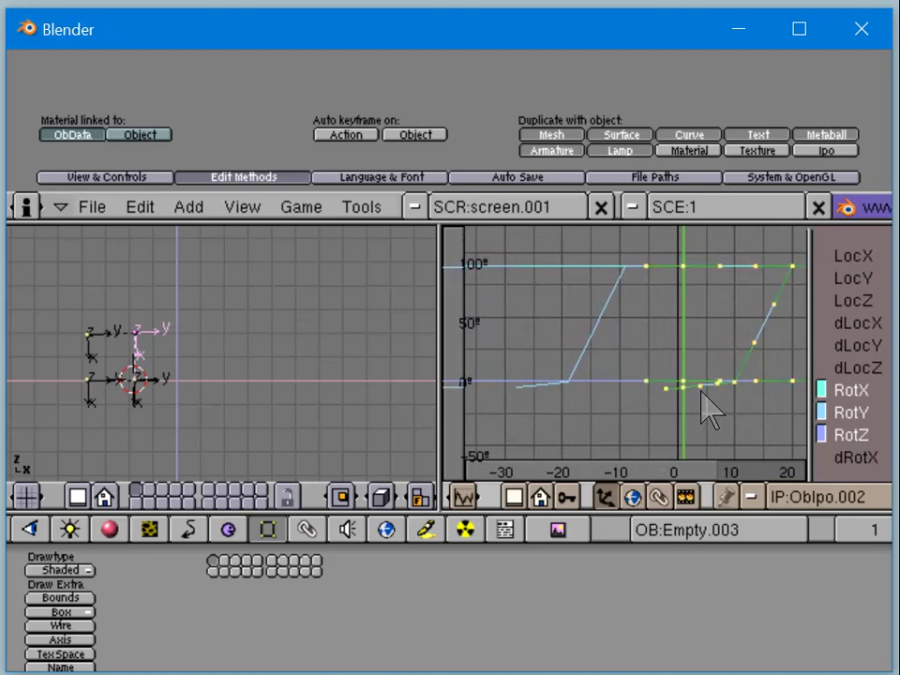
Step: Select the keyframe near frame 5 and scrub the frames to preview the rotation
{"action": "right_click", "coordinate": [700, 387]}
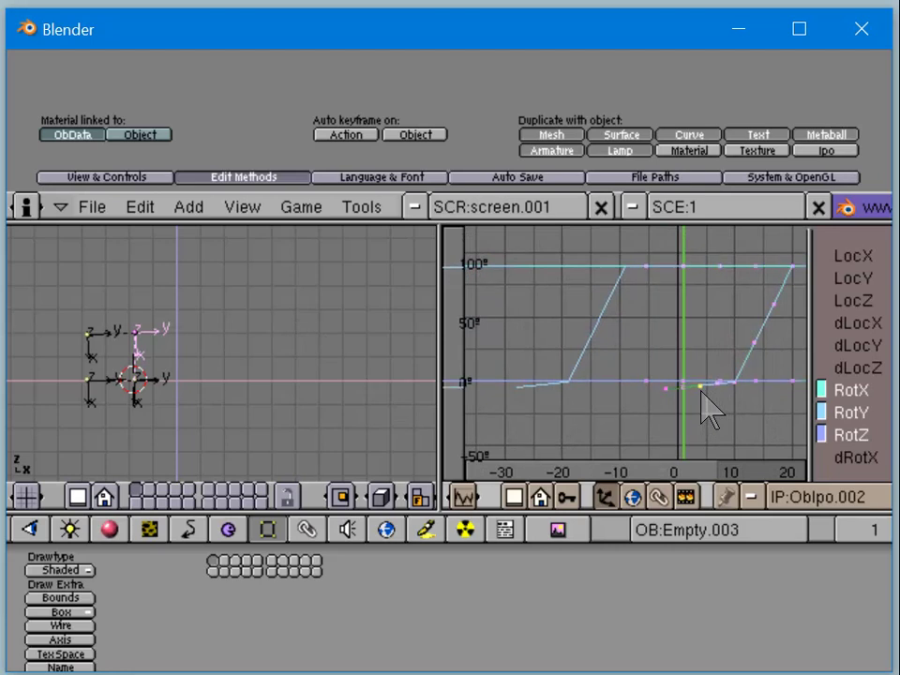
{"action": "key", "text": "g"}
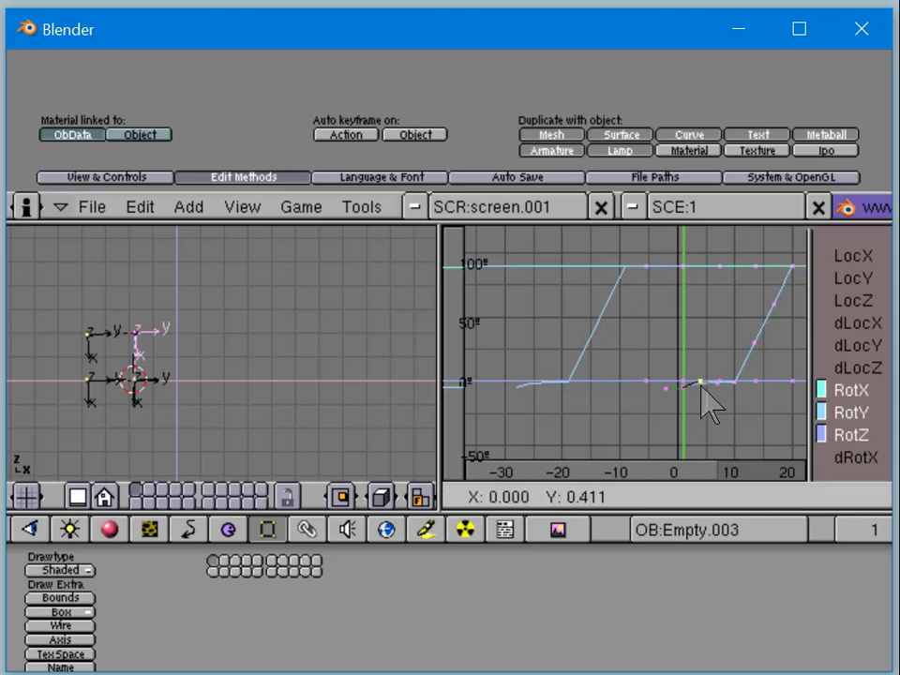
{"action": "right_click", "coordinate": [709, 402]}
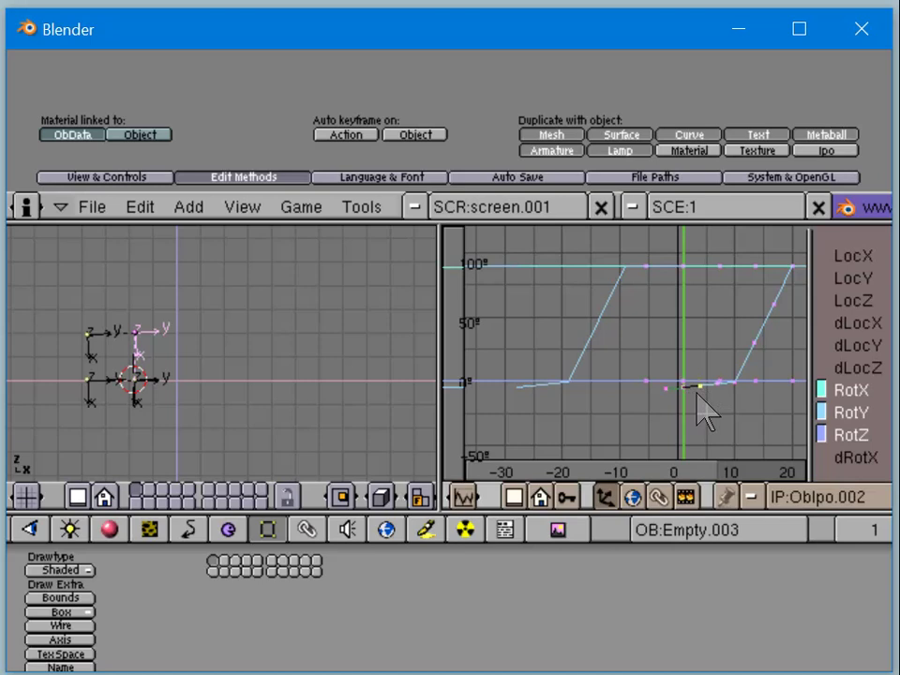
{"action": "right_click", "coordinate": [709, 390]}
{"action": "right_click", "coordinate": [704, 388]}
{"action": "left_click", "coordinate": [706, 380]}
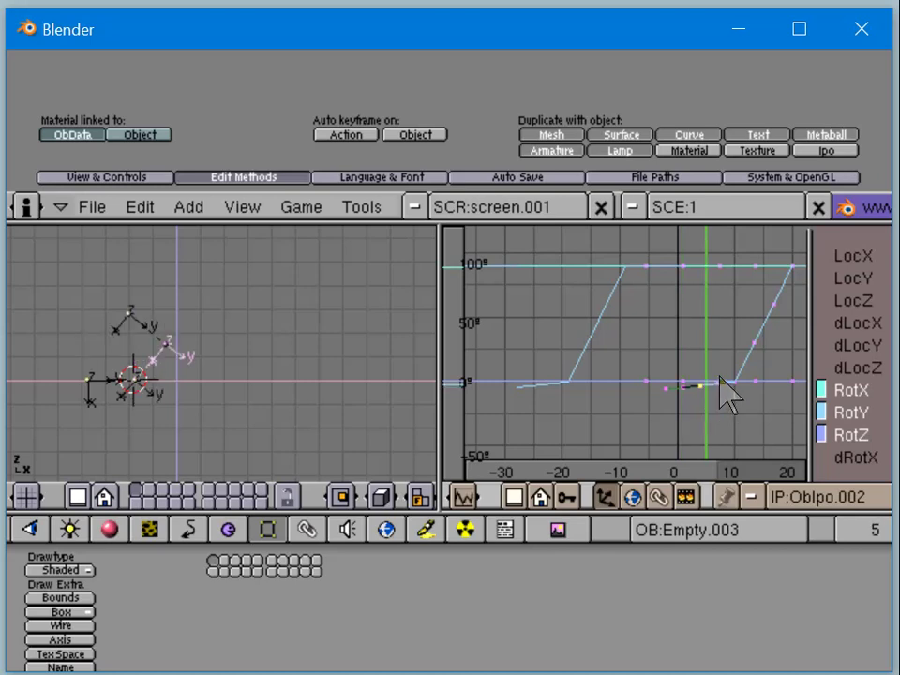
{"action": "left_click_drag", "start_coordinate": [719, 374], "coordinate": [684, 370]}
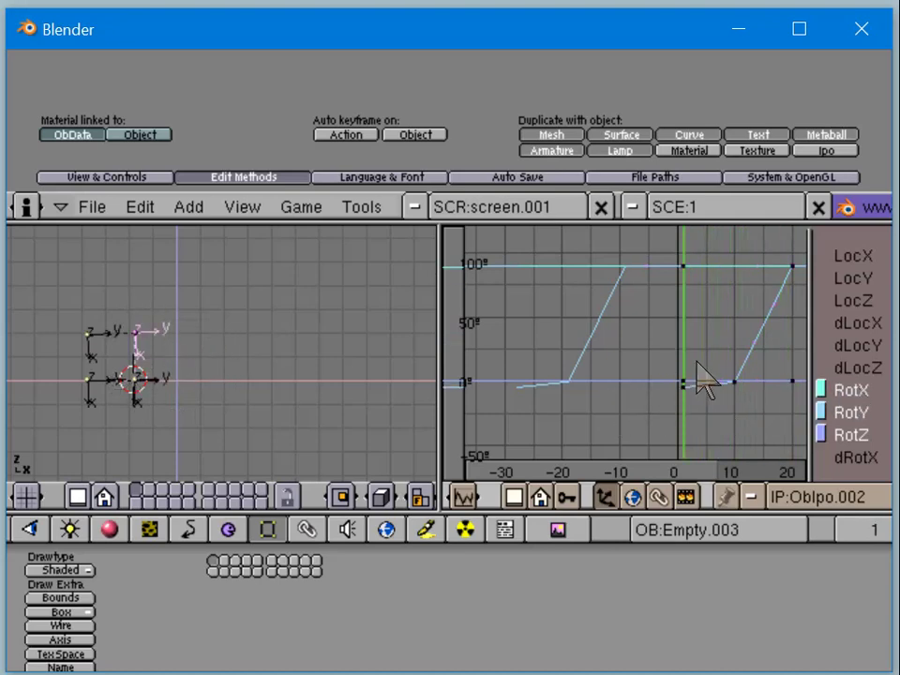
Step: Play back the empties' animation, then slide the IPO header to reveal the extend-mode buttons
{"action": "scroll", "coordinate": [701, 384], "scroll_direction": "down", "scroll_amount": 5}
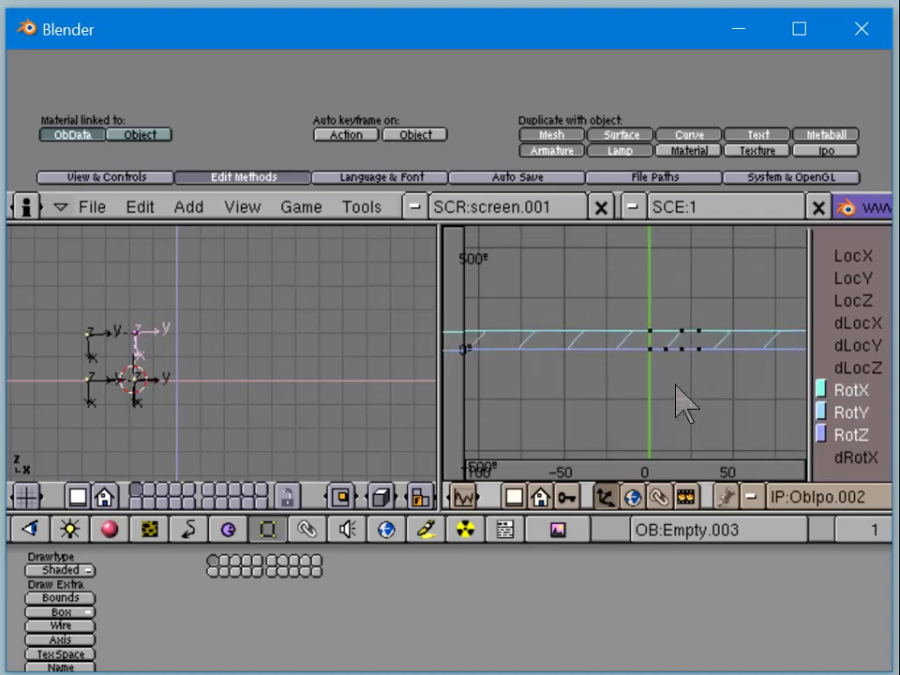
{"action": "scroll", "coordinate": [701, 379], "scroll_direction": "up", "scroll_amount": 3}
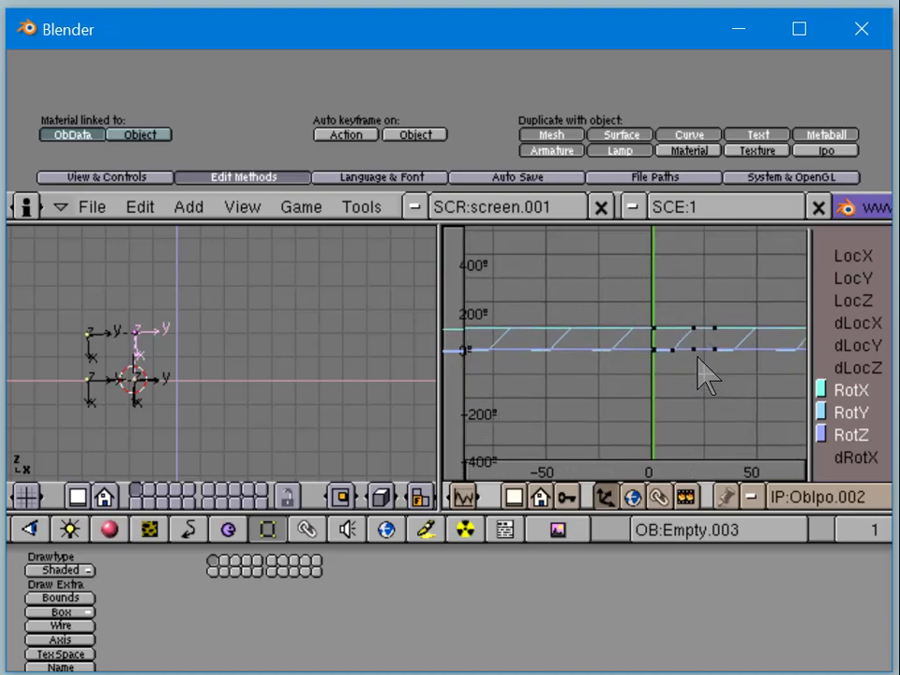
{"action": "left_click", "coordinate": [263, 380]}
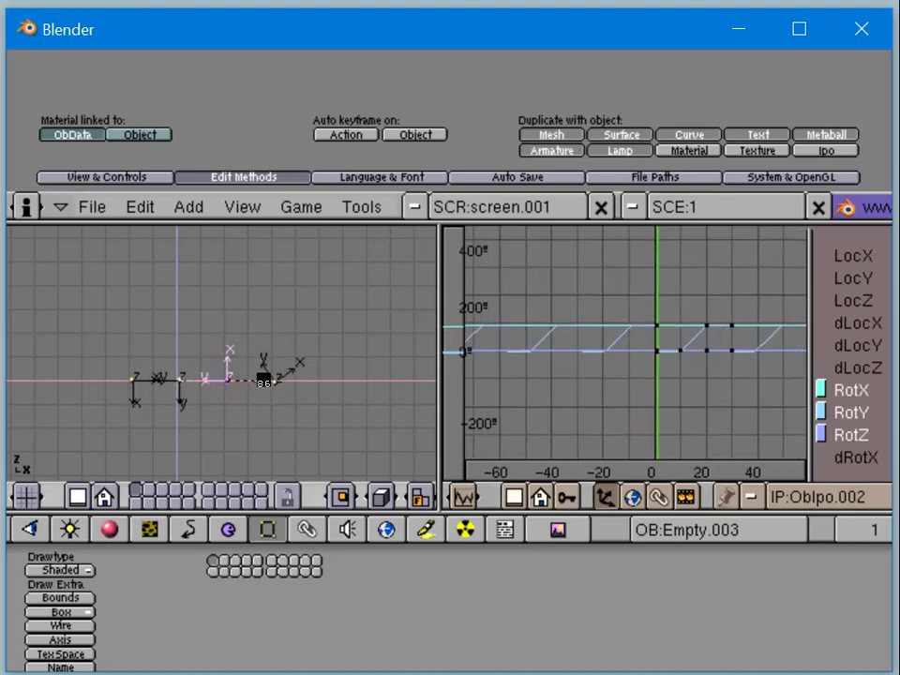
{"action": "key", "text": "Escape"}
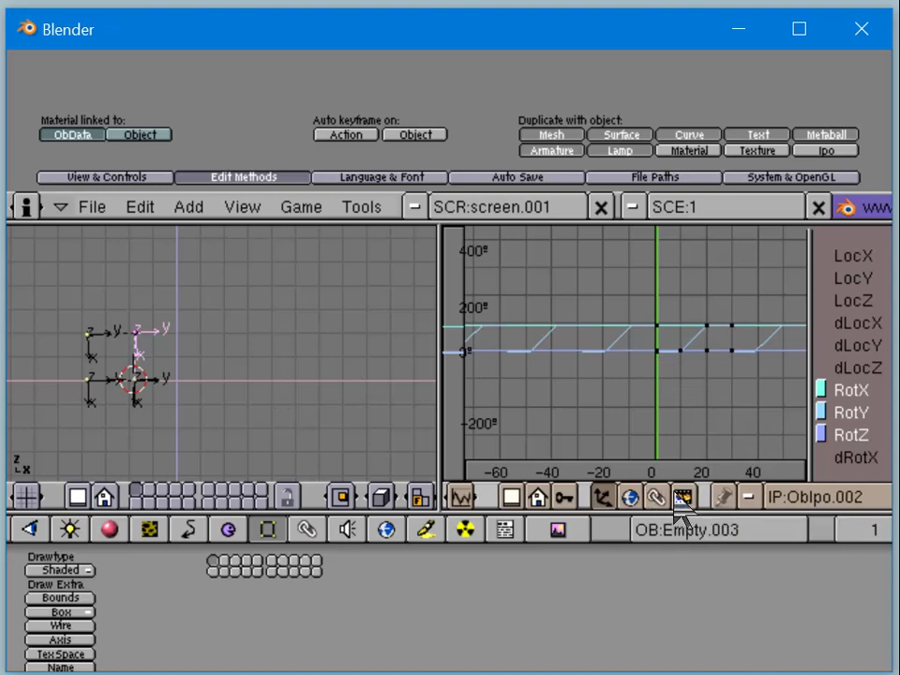
{"action": "middle_click_drag", "start_coordinate": [674, 508], "coordinate": [313, 551]}
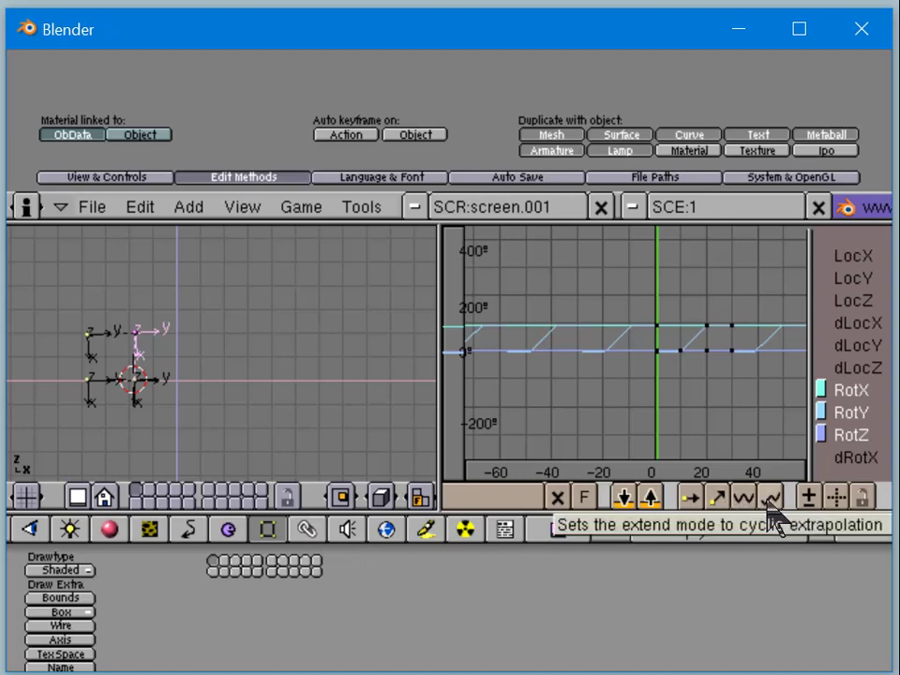
Step: Select Empty.001 and try cyclic, then constant curve extension, viewing the empties from the front
{"action": "right_click", "coordinate": [99, 394]}
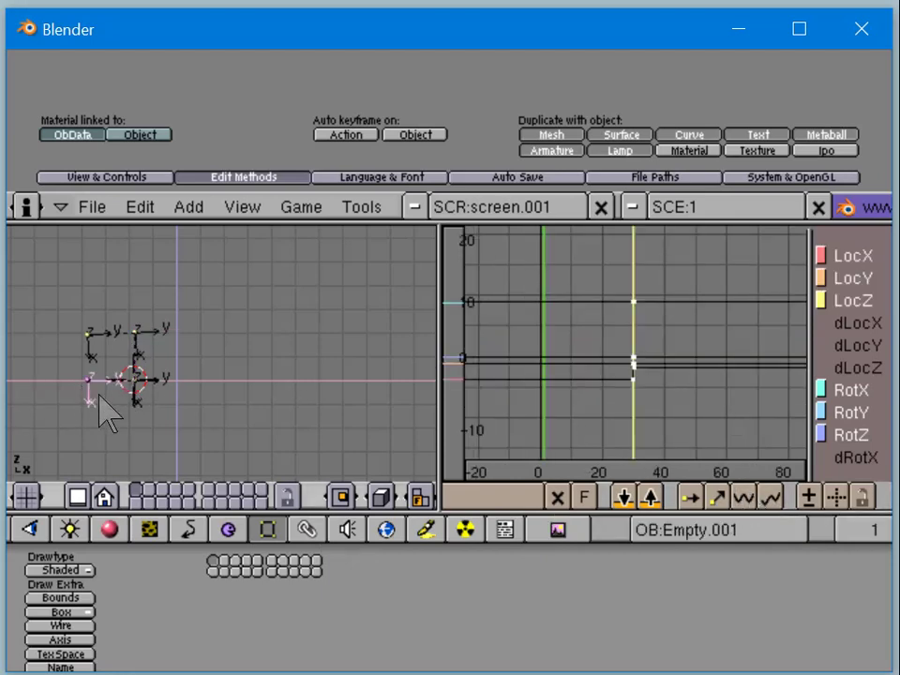
{"action": "left_click", "coordinate": [781, 496]}
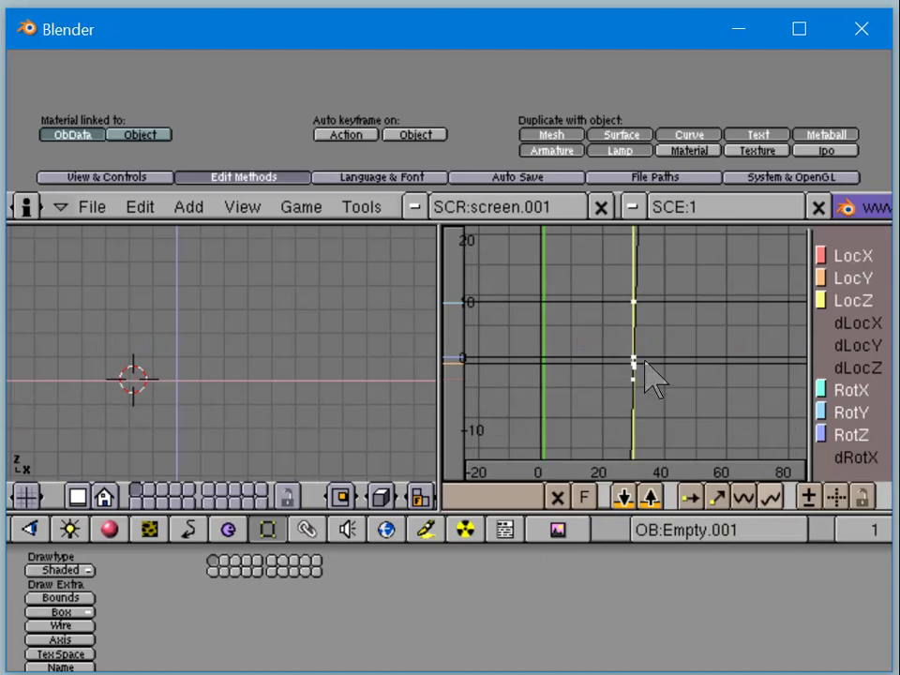
{"action": "middle_click_drag", "start_coordinate": [694, 301], "coordinate": [679, 329], "text": "ctrl"}
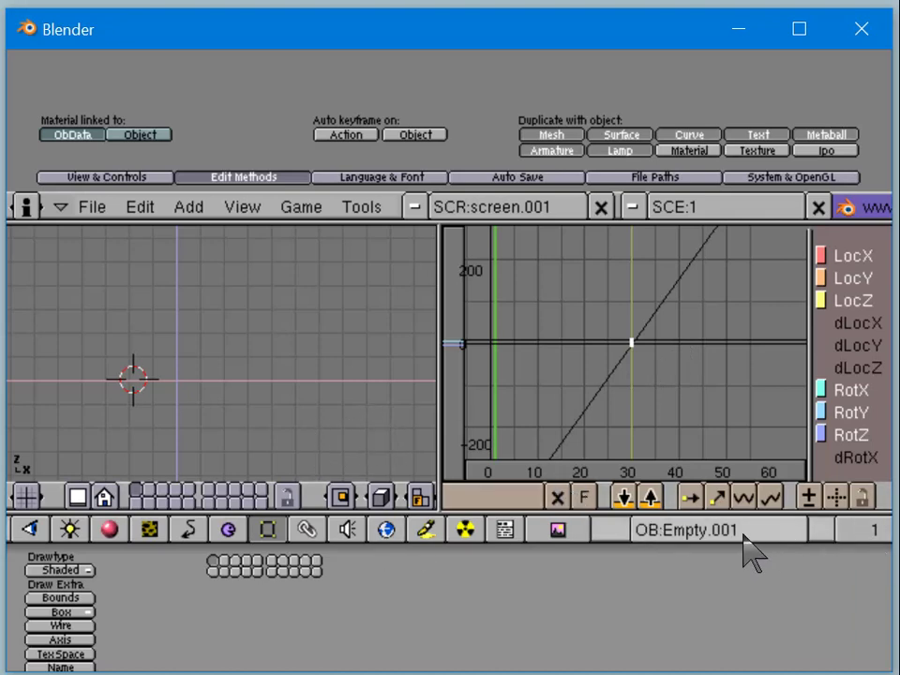
{"action": "middle_click_drag", "start_coordinate": [282, 358], "coordinate": [291, 432]}
{"action": "key", "text": "KP_1"}
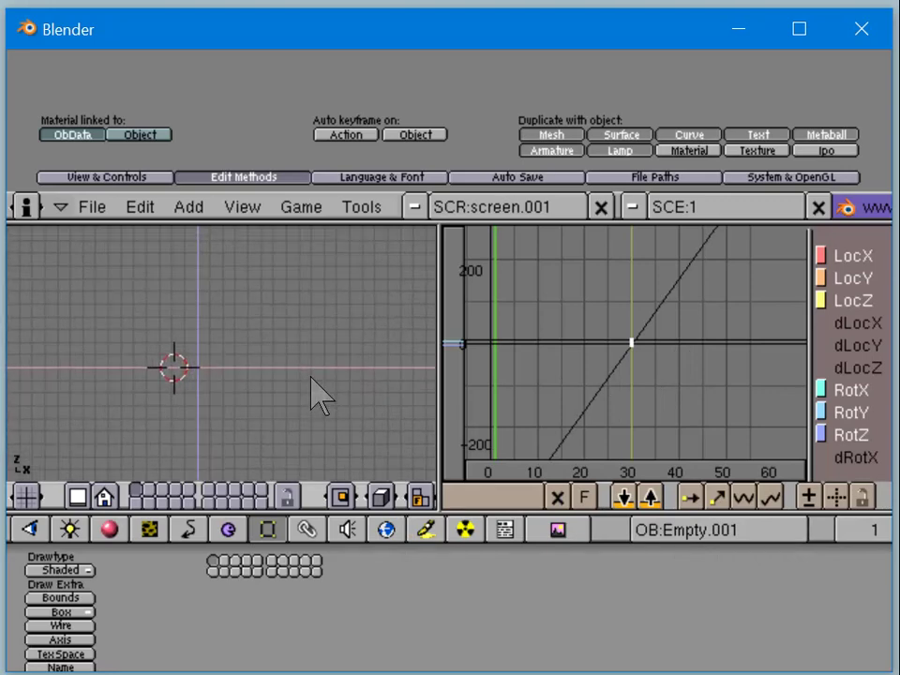
{"action": "left_click", "coordinate": [688, 496]}
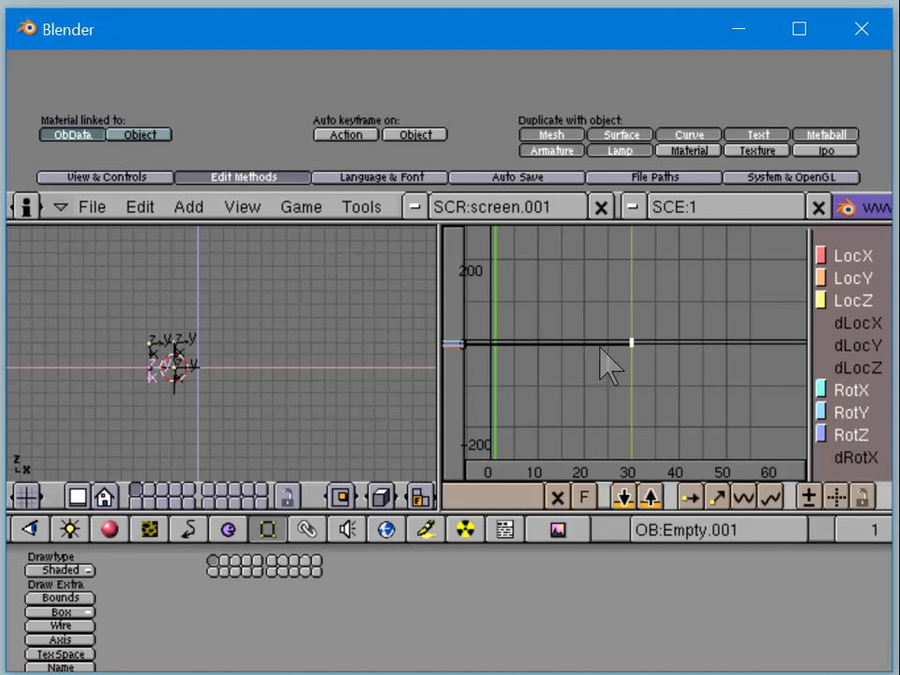
Step: Fit the graph to all curves and select Empty.001's keyframe points at frame 30
{"action": "scroll", "coordinate": [673, 366], "scroll_direction": "down", "scroll_amount": 1}
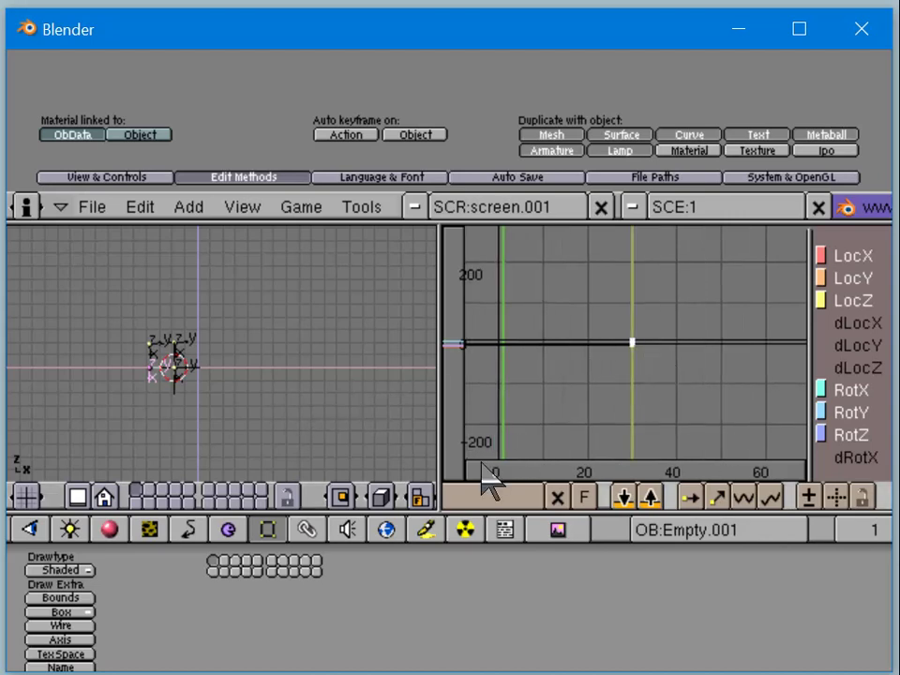
{"action": "scroll", "coordinate": [543, 505], "scroll_direction": "up", "scroll_amount": 3}
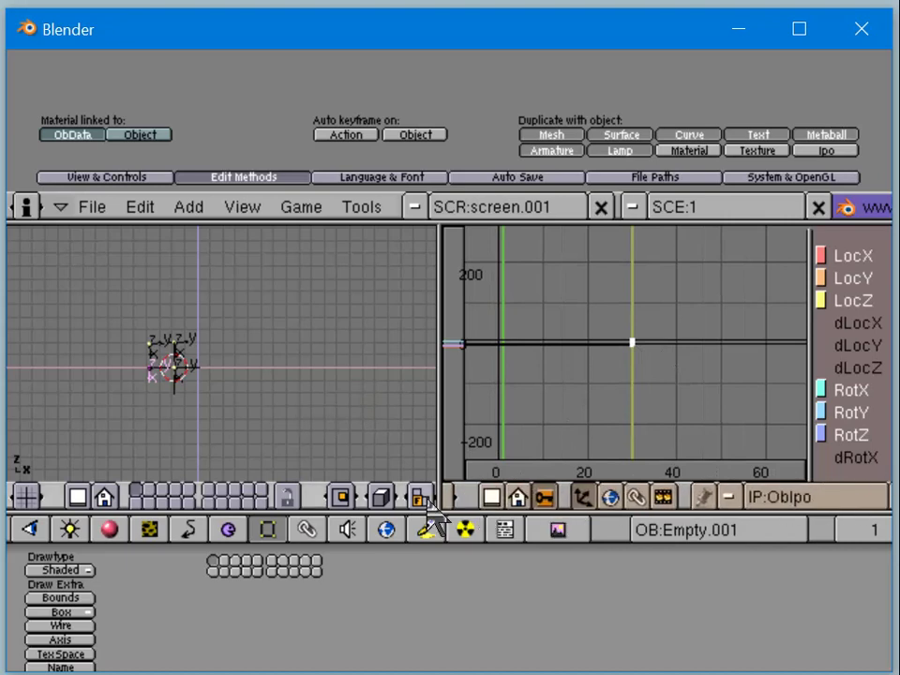
{"action": "left_click", "coordinate": [518, 496]}
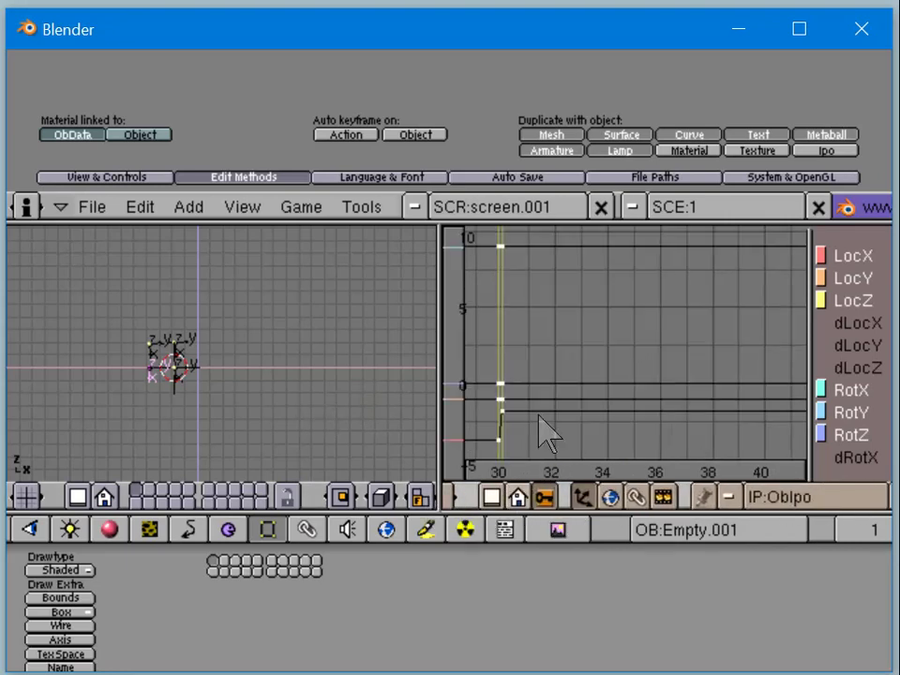
{"action": "left_click", "coordinate": [543, 497]}
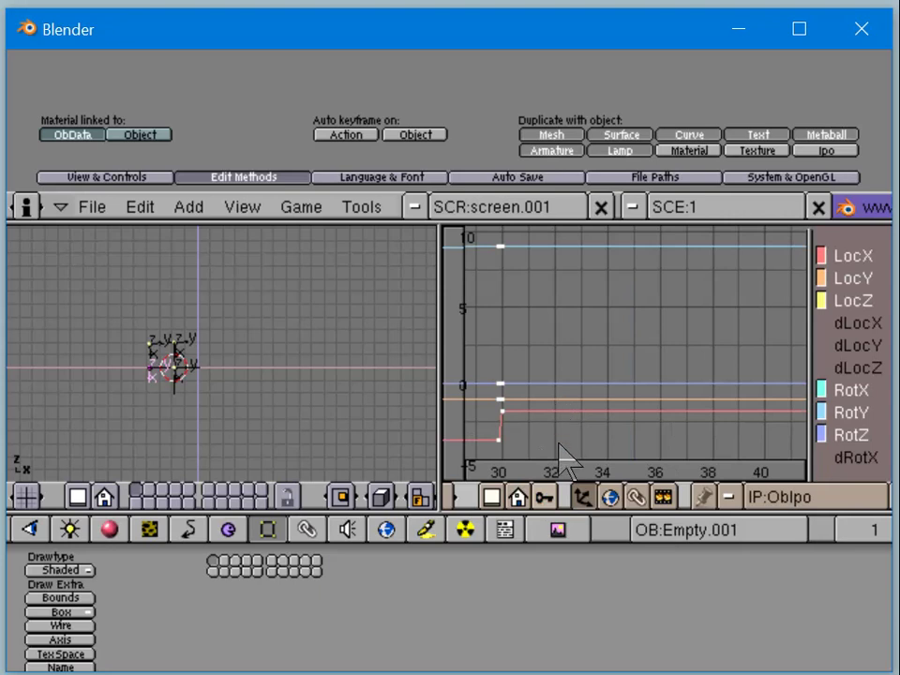
{"action": "key", "text": "a"}
{"action": "right_click", "coordinate": [532, 416]}
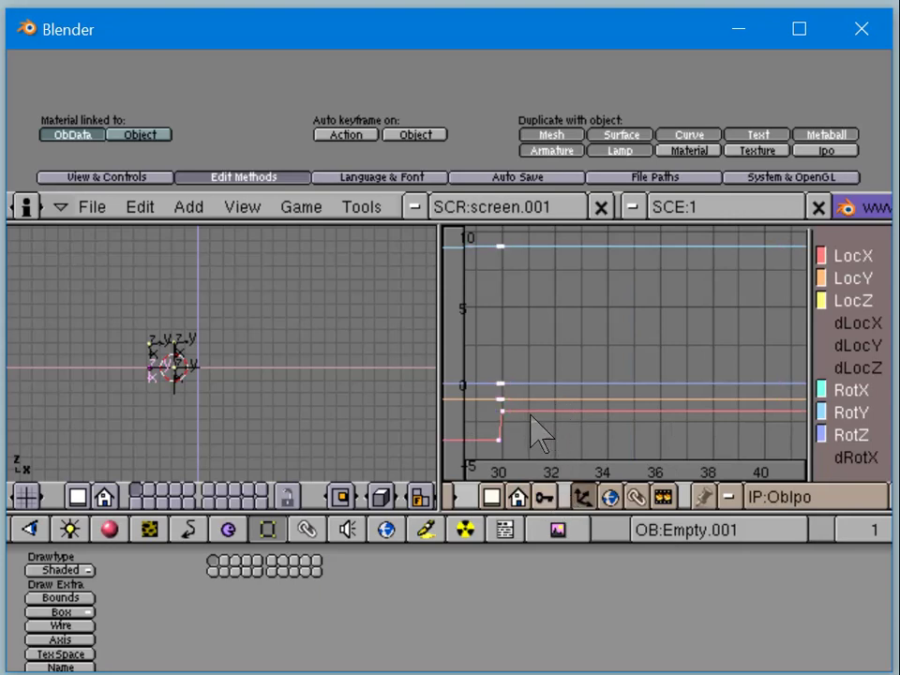
Step: Frame the graph around frames 0–60 and select all curve points
{"action": "middle_click_drag", "start_coordinate": [546, 435], "coordinate": [753, 381]}
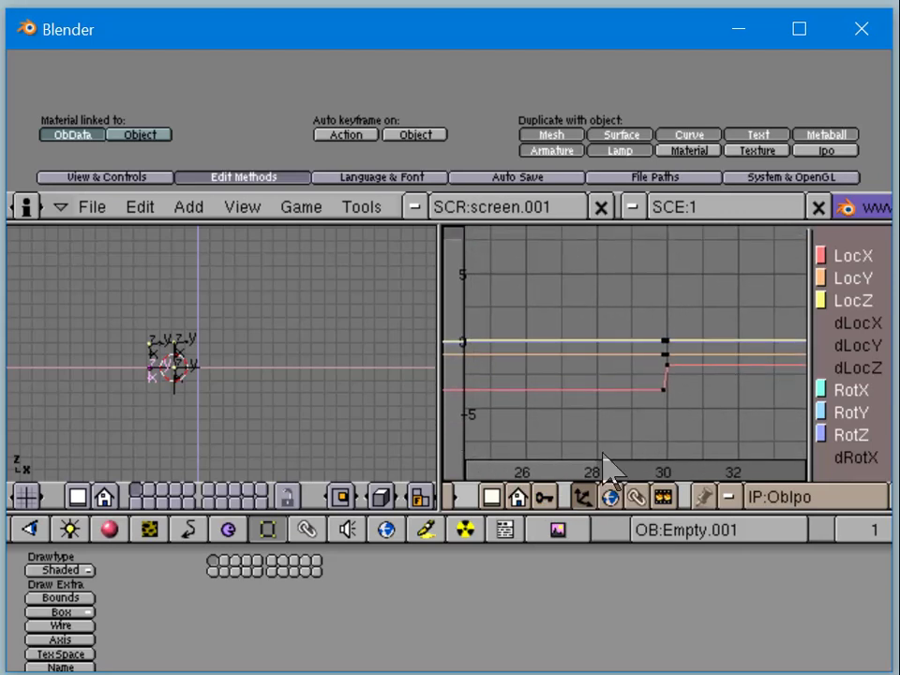
{"action": "left_click", "coordinate": [518, 495]}
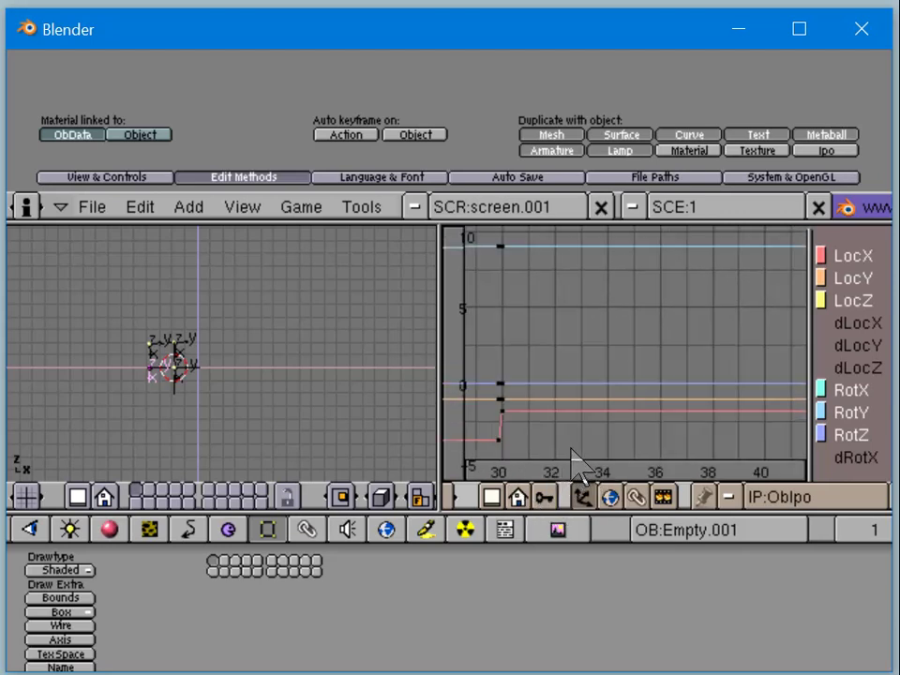
{"action": "middle_click_drag", "start_coordinate": [578, 416], "coordinate": [543, 472], "text": "ctrl"}
{"action": "middle_click_drag", "start_coordinate": [592, 419], "coordinate": [602, 411], "text": "ctrl"}
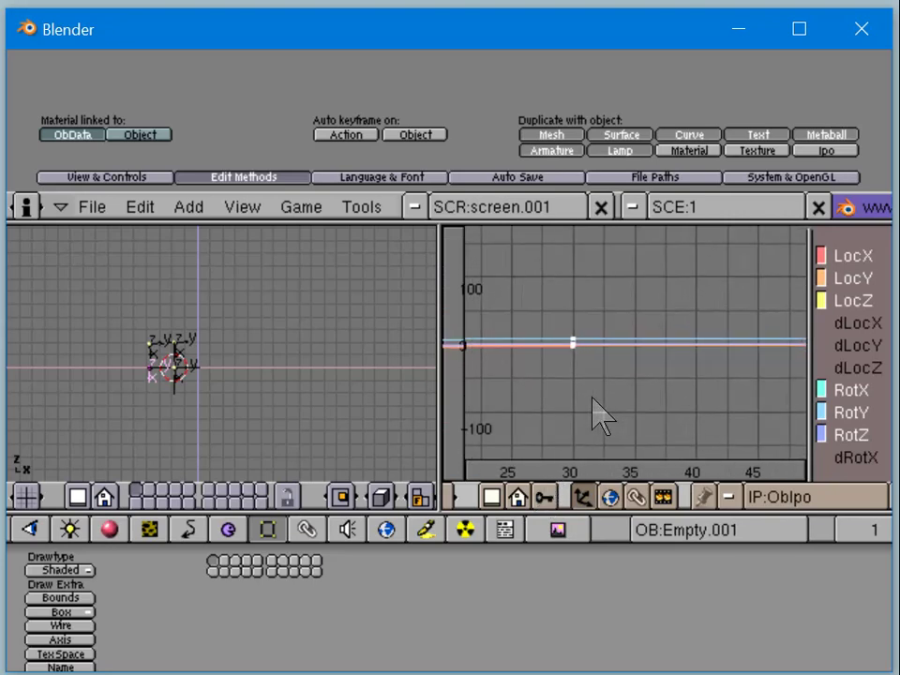
{"action": "left_click", "coordinate": [518, 496]}
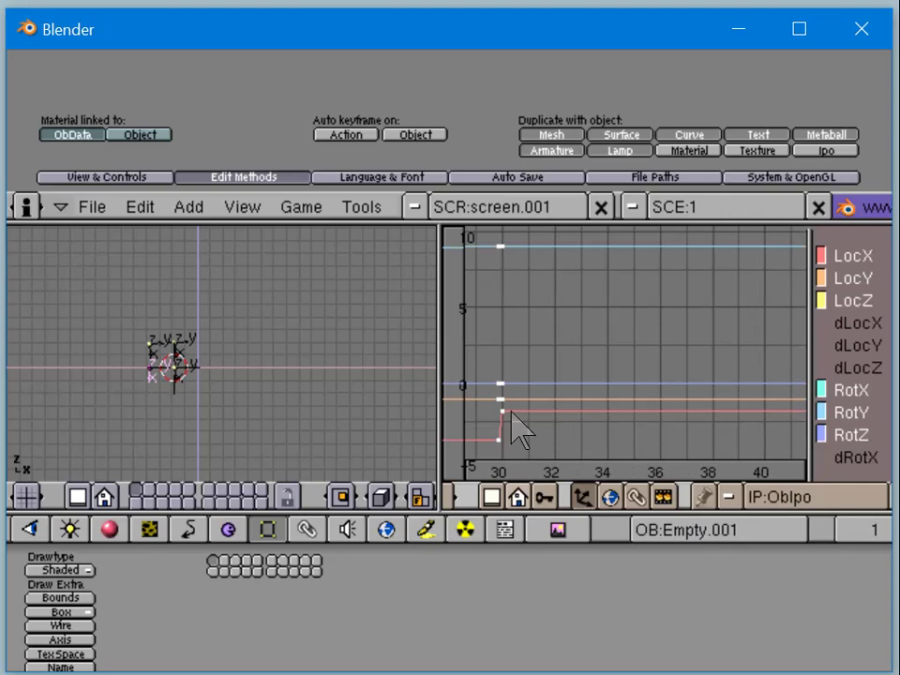
{"action": "middle_click_drag", "start_coordinate": [612, 418], "coordinate": [417, 403], "text": "ctrl"}
{"action": "key", "text": "Home"}
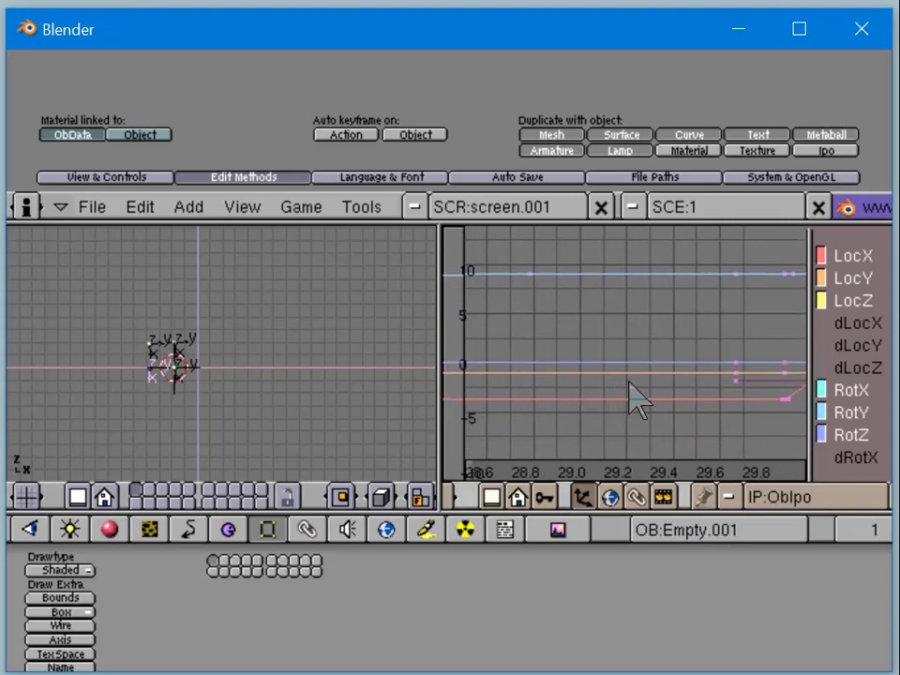
{"action": "key", "text": "a"}
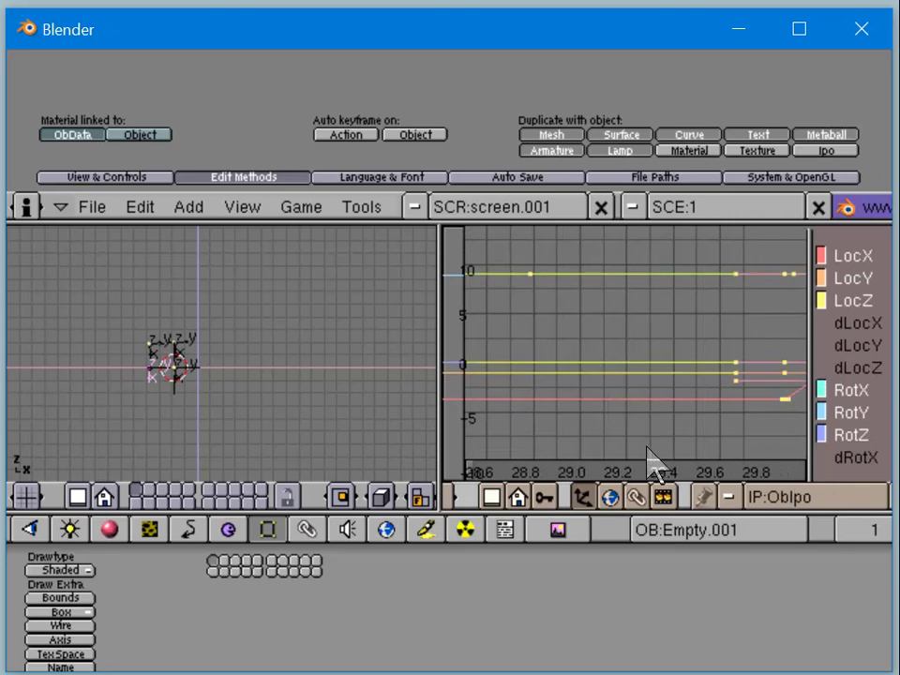
{"action": "left_click", "coordinate": [518, 497]}
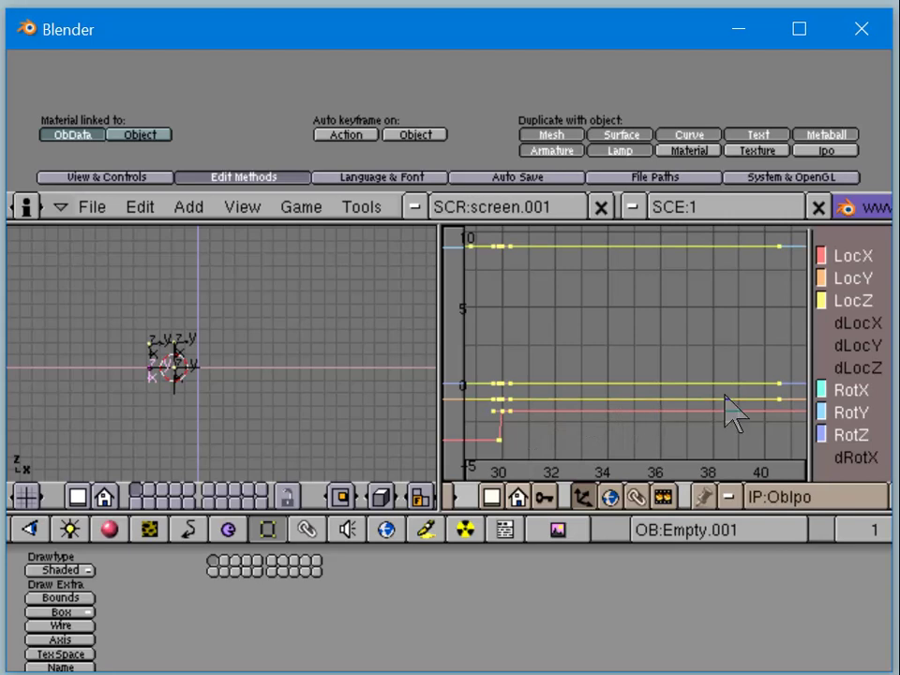
Step: Clean redundant keyframes and move the two keys near frame 41
{"action": "key", "text": "o"}
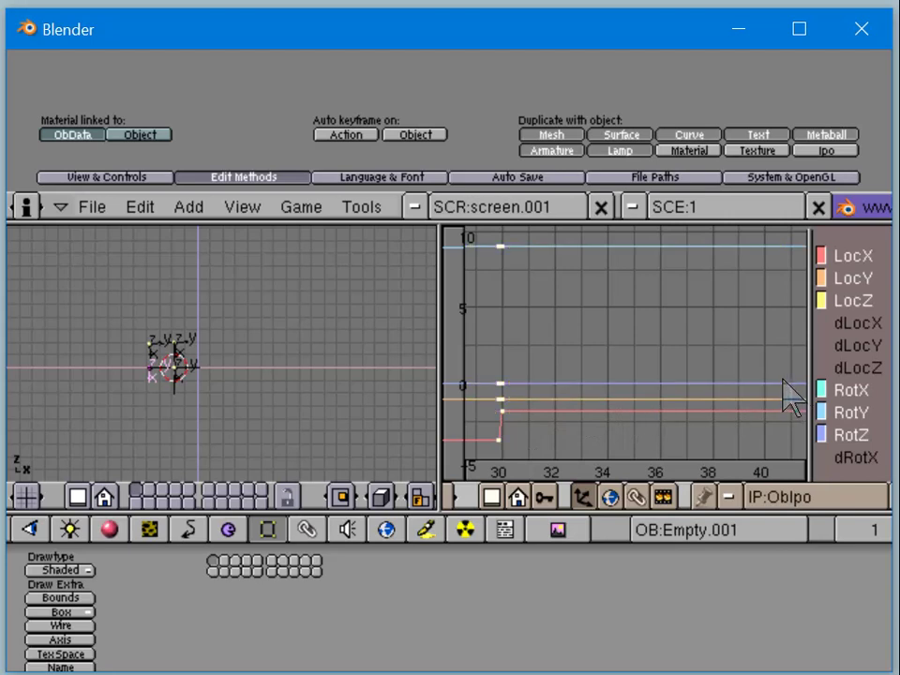
{"action": "left_click", "coordinate": [782, 382], "text": "ctrl"}
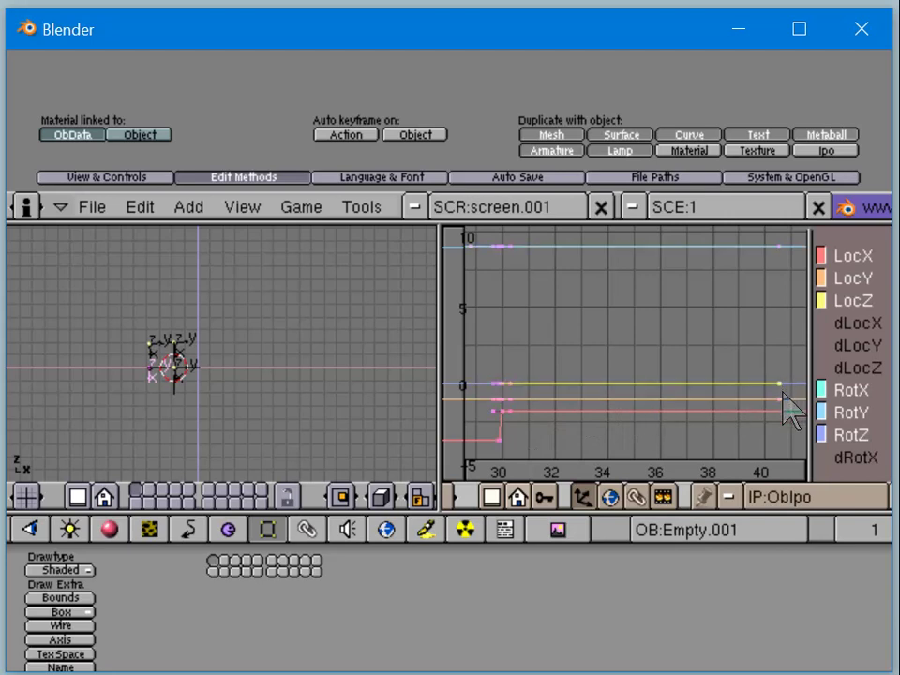
{"action": "left_click", "coordinate": [783, 251], "text": "ctrl"}
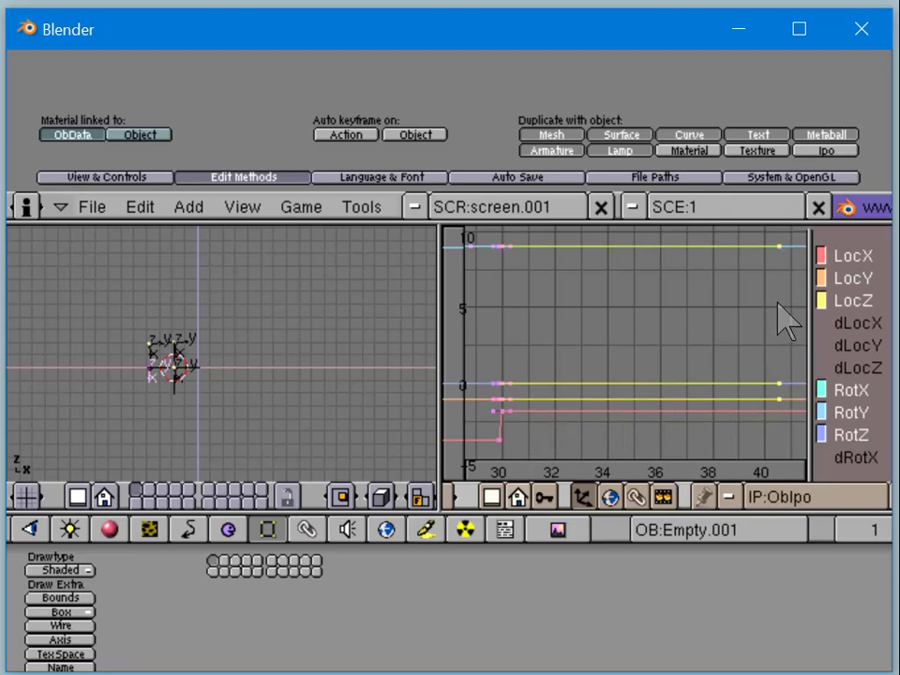
{"action": "key", "text": "g"}
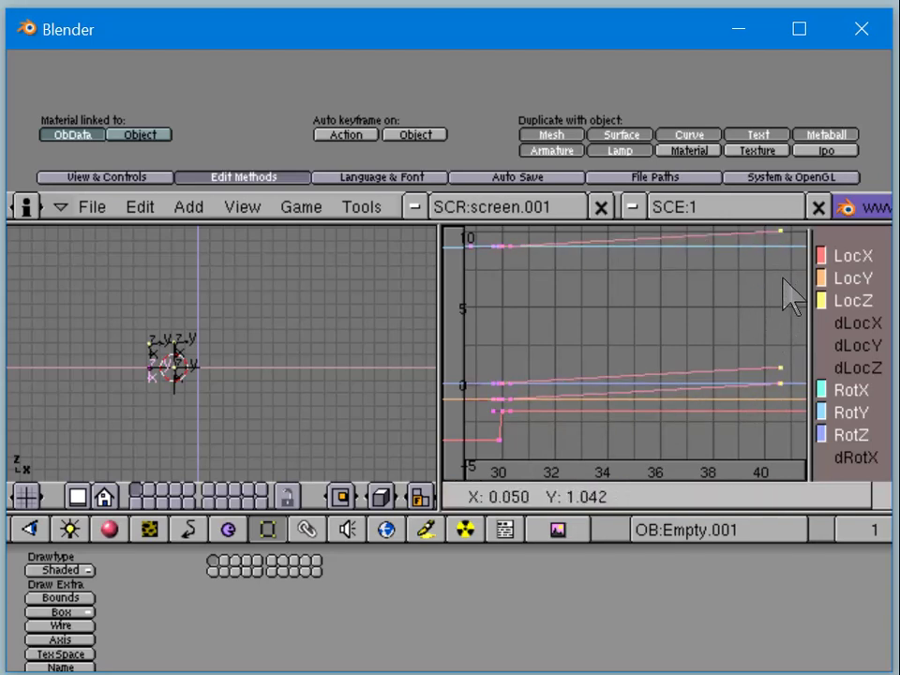
{"action": "left_click", "coordinate": [792, 362]}
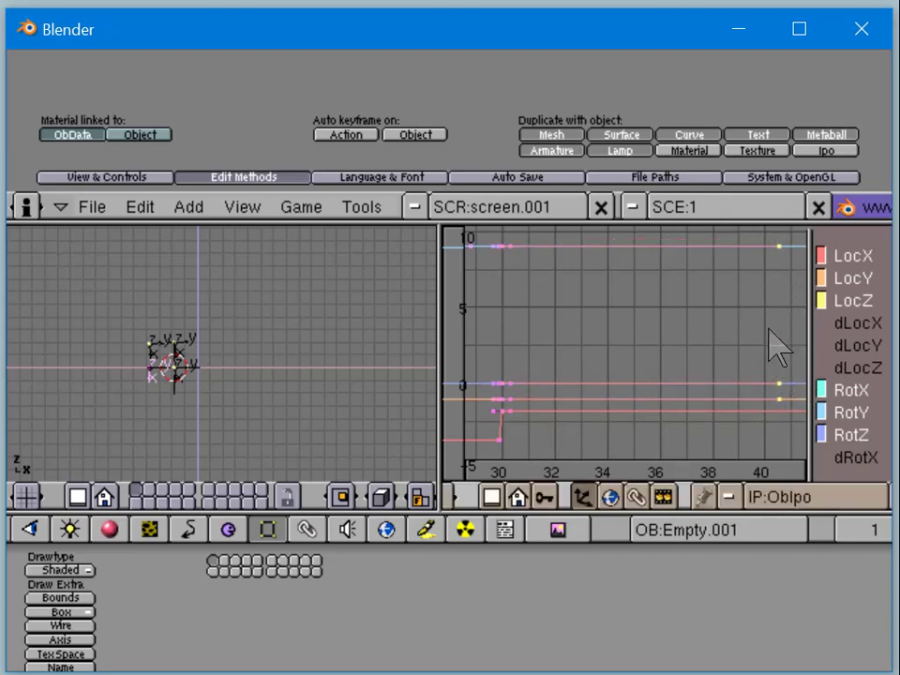
Step: Box-select the keys near frame 41, drop them beside frame 30, then deselect all
{"action": "key", "text": "b"}
{"action": "left_click_drag", "start_coordinate": [755, 229], "coordinate": [804, 439]}
{"action": "key", "text": "g"}
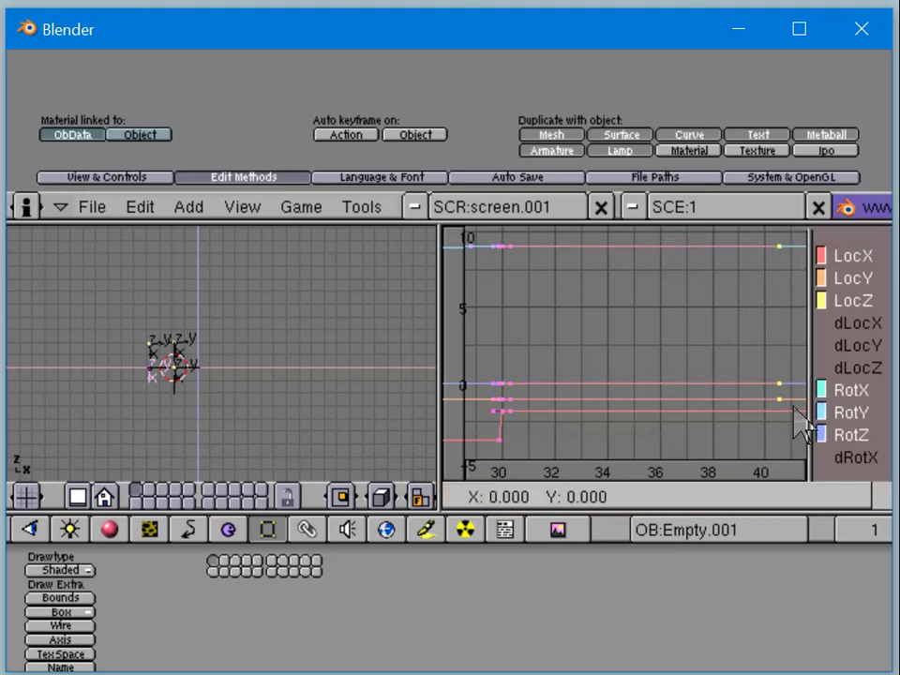
{"action": "left_click", "coordinate": [527, 406]}
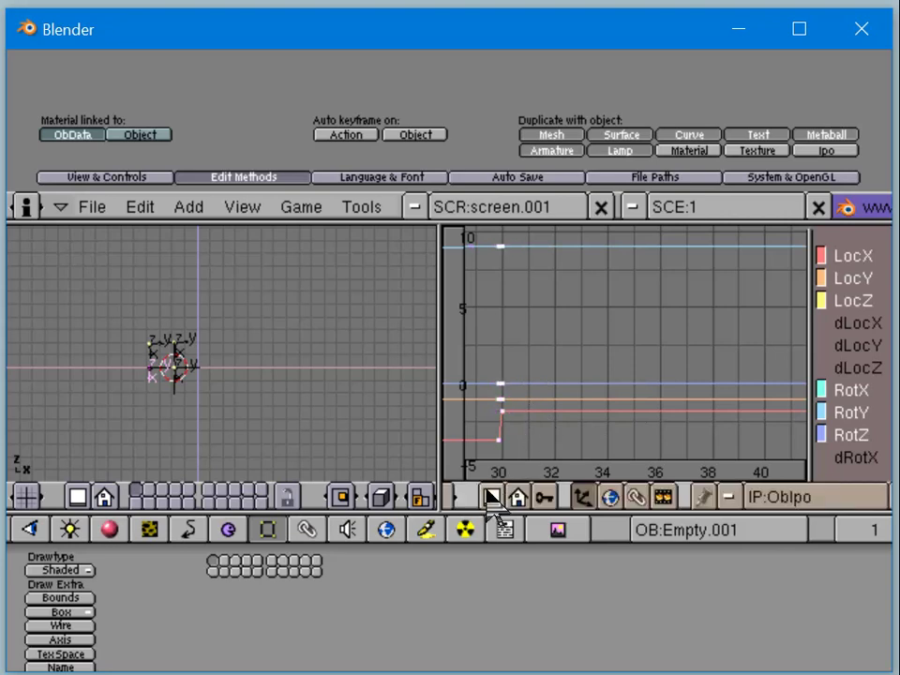
{"action": "left_click", "coordinate": [521, 498]}
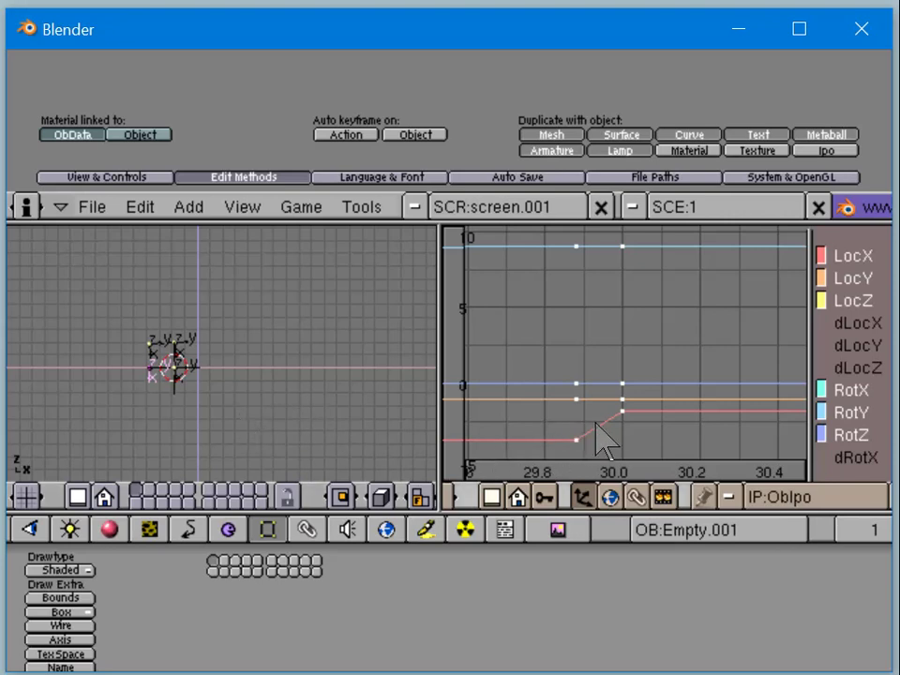
{"action": "key", "text": "a"}
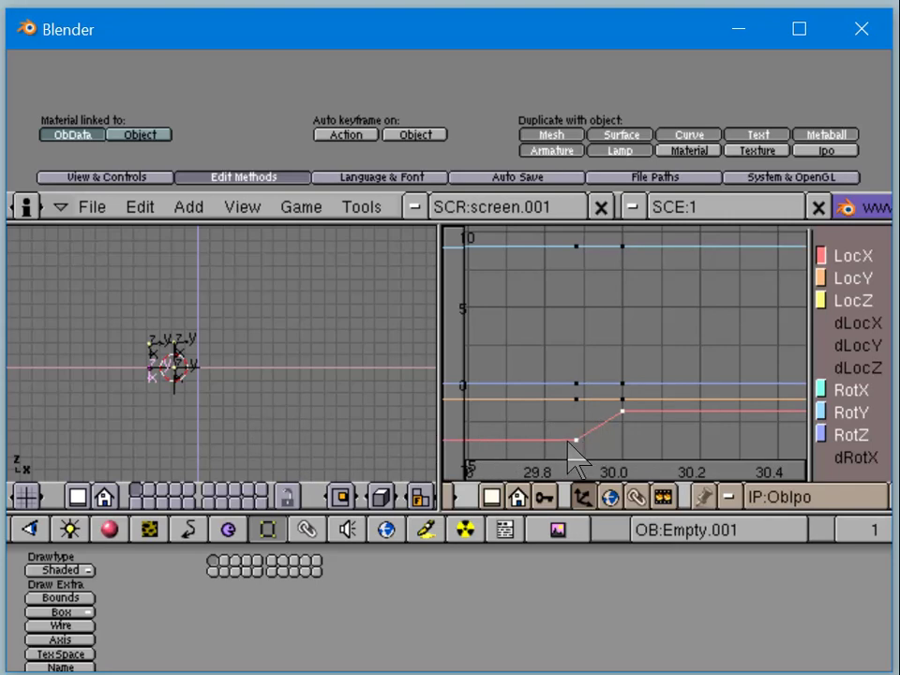
Step: In key mode, duplicate the key at about frame 29.9 back onto itself
{"action": "left_click", "coordinate": [544, 497]}
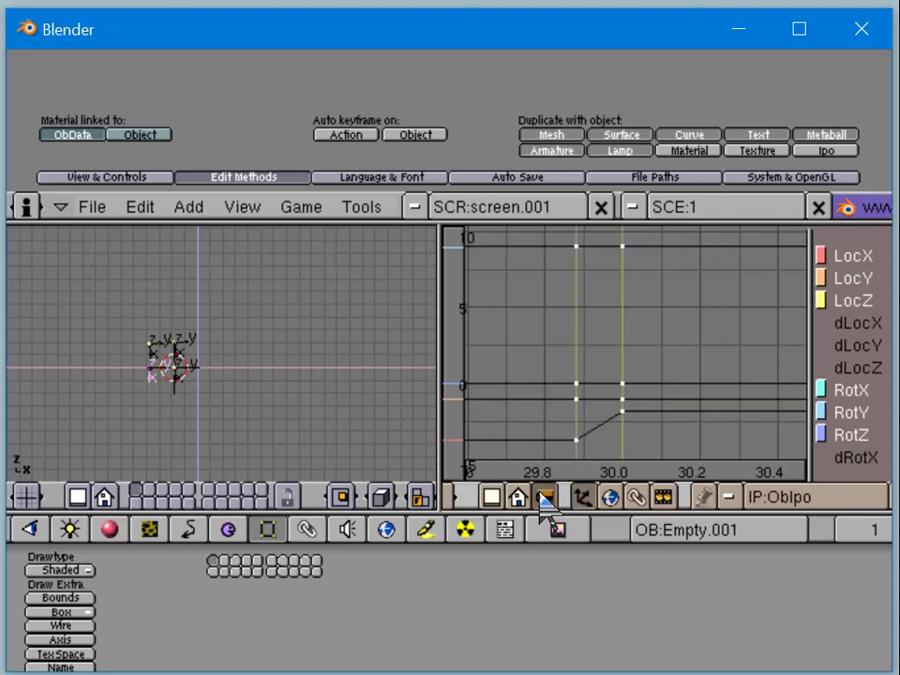
{"action": "right_click", "coordinate": [583, 449]}
{"action": "key", "text": "shift+d"}
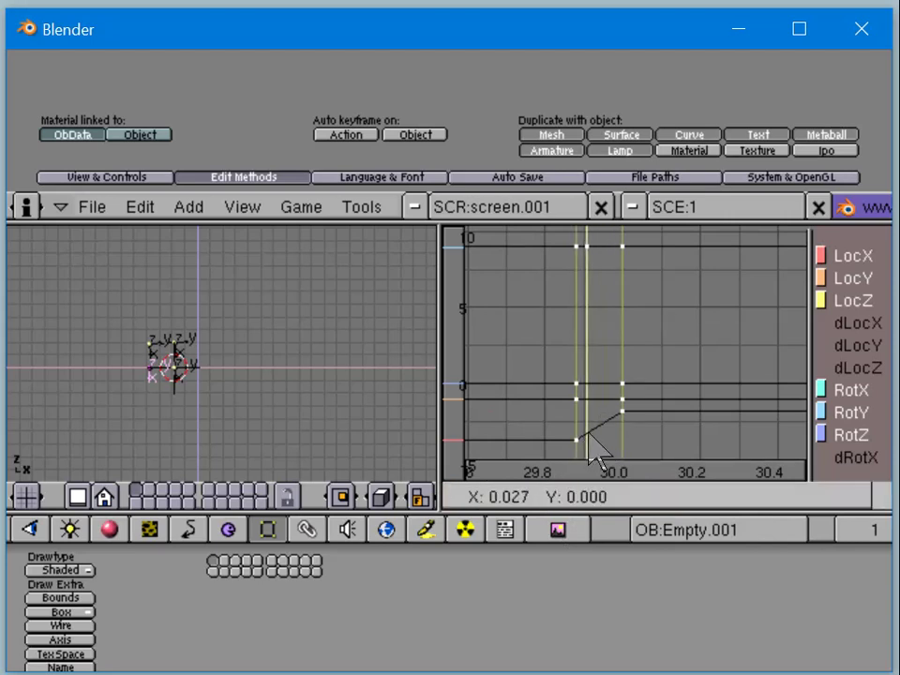
{"action": "left_click", "coordinate": [582, 448]}
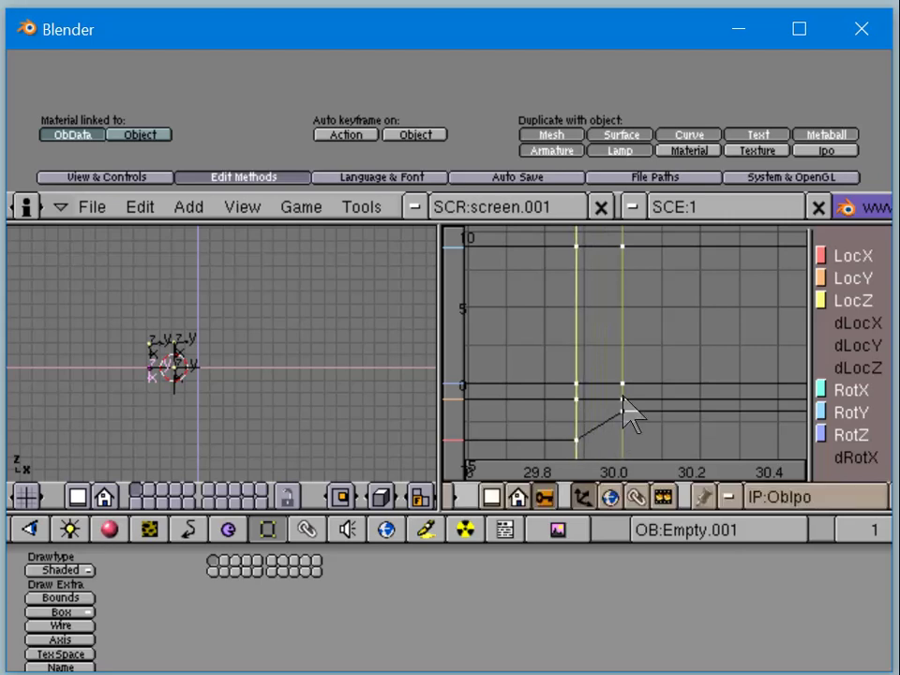
{"action": "middle_click_drag", "start_coordinate": [630, 405], "coordinate": [633, 428], "text": "ctrl"}
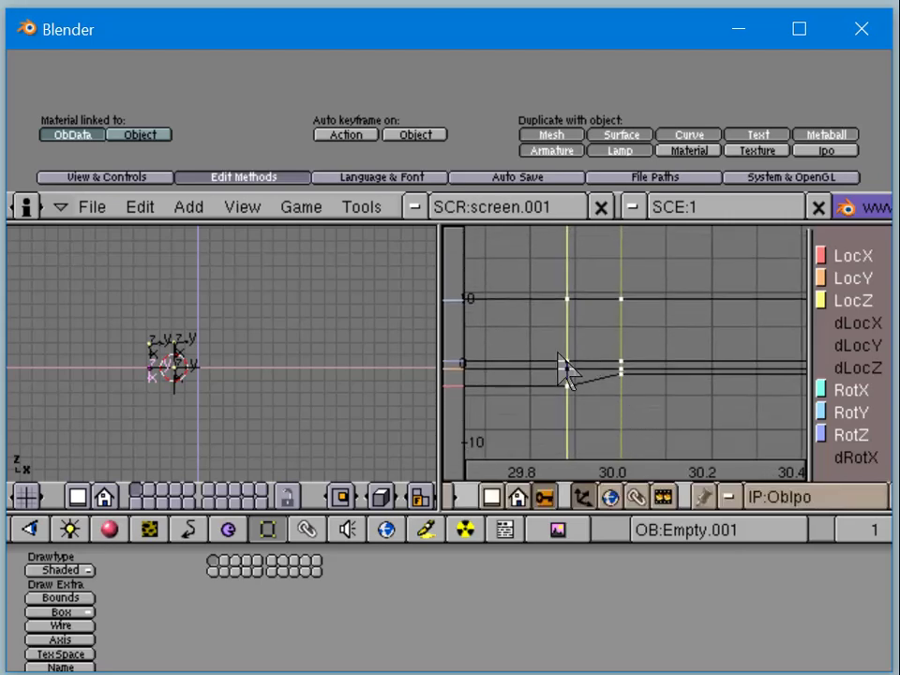
Step: Box-select both keys near frame 30, move them onto frame 30, and zoom out to frames 0–60
{"action": "key", "text": "b"}
{"action": "left_click_drag", "start_coordinate": [529, 246], "coordinate": [600, 419]}
{"action": "key", "text": "g"}
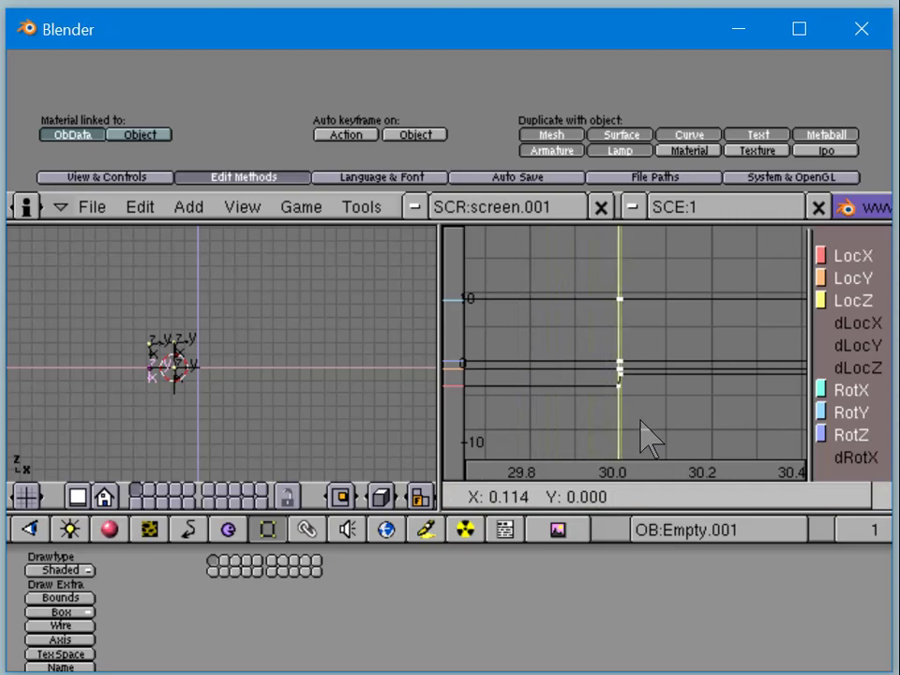
{"action": "left_click", "coordinate": [647, 436]}
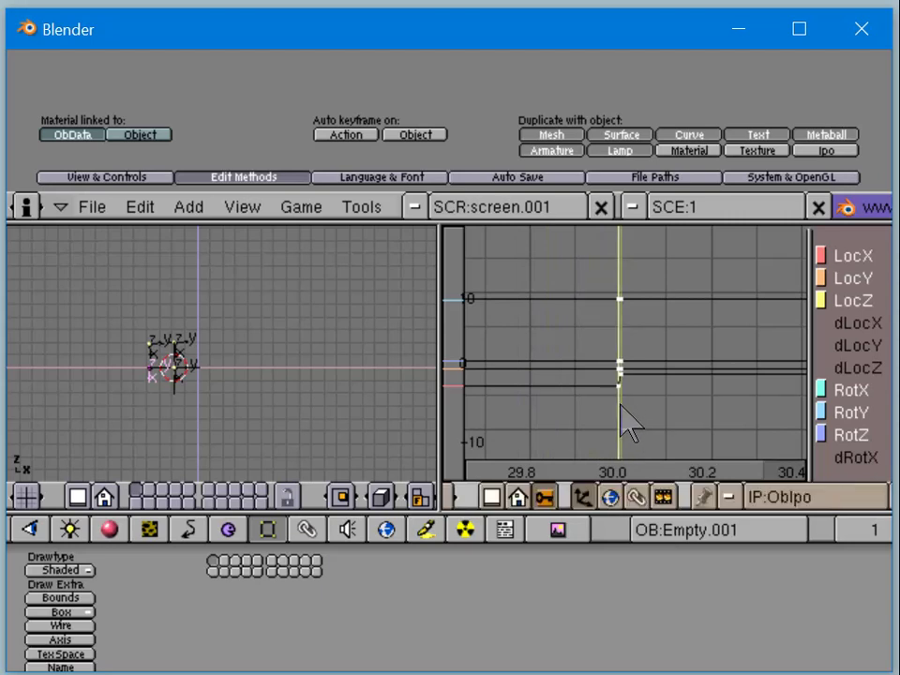
{"action": "key", "text": "shift+d"}
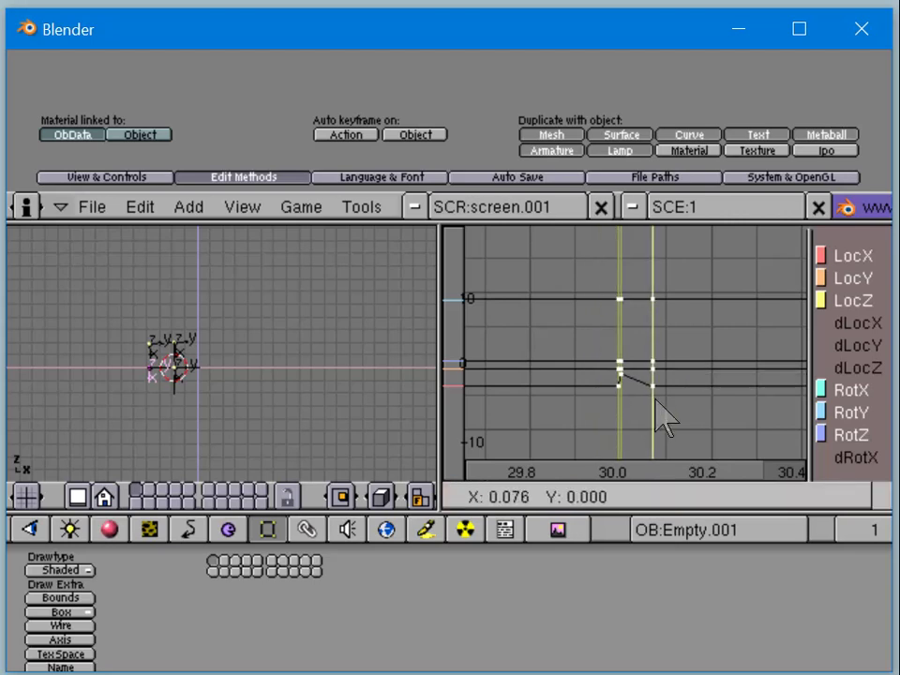
{"action": "right_click", "coordinate": [562, 425]}
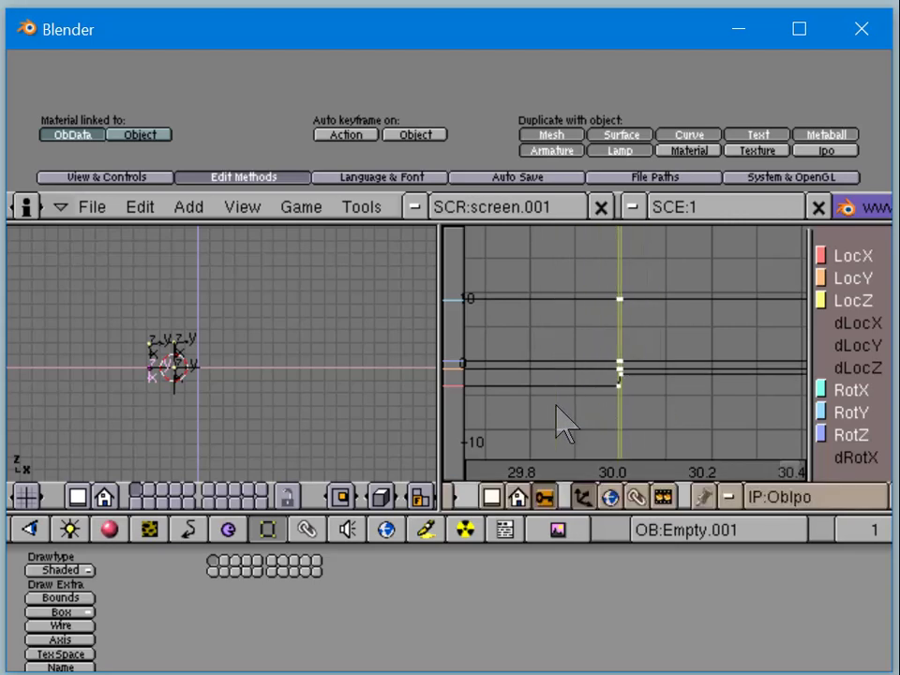
{"action": "middle_click_drag", "start_coordinate": [556, 424], "coordinate": [557, 394], "text": "ctrl"}
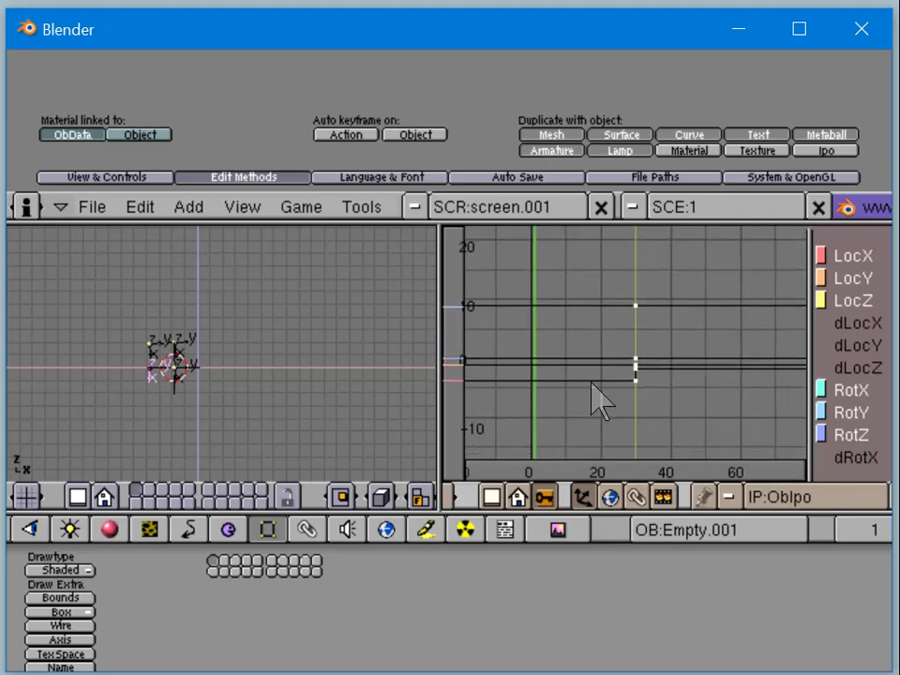
Step: Duplicate the frame-30 keys and set the copies' frame to 1.00 in the properties panel
{"action": "key", "text": "shift+d"}
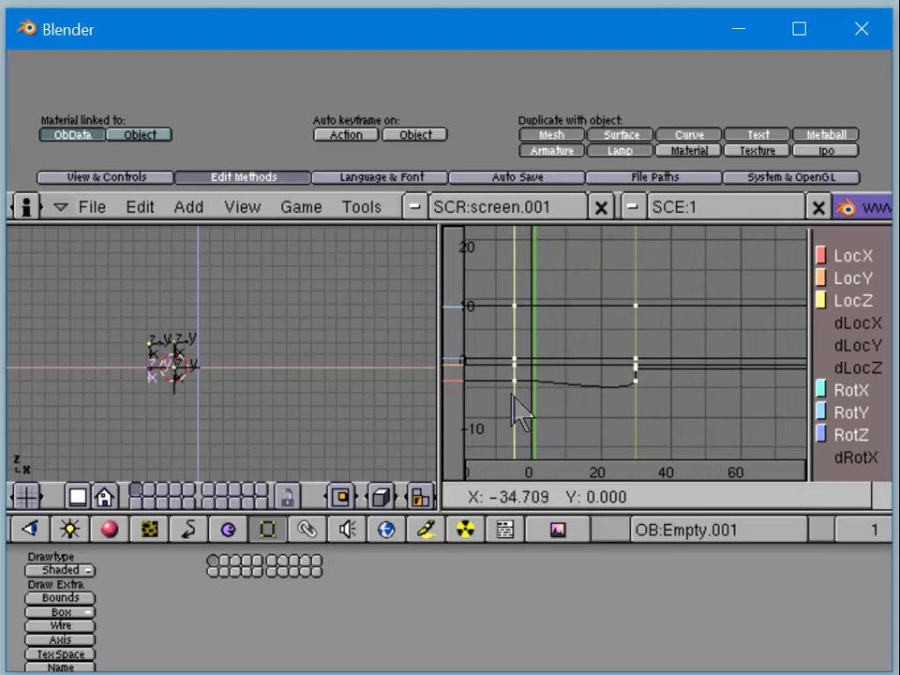
{"action": "left_click", "coordinate": [536, 394]}
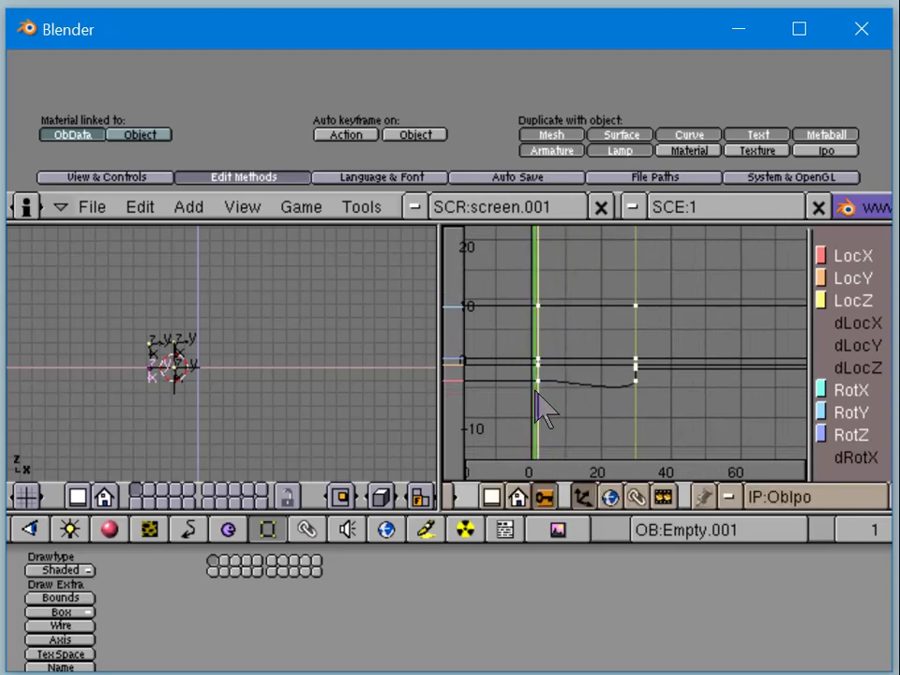
{"action": "key", "text": "n"}
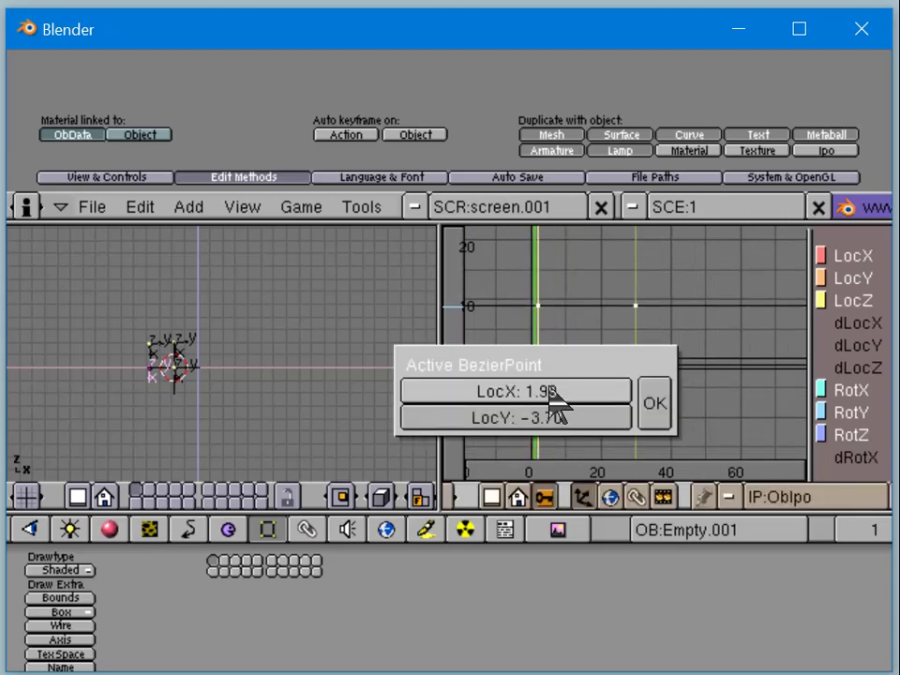
{"action": "left_click_drag", "start_coordinate": [553, 398], "coordinate": [556, 397]}
{"action": "left_click", "coordinate": [568, 392]}
{"action": "type", "text": "4"}
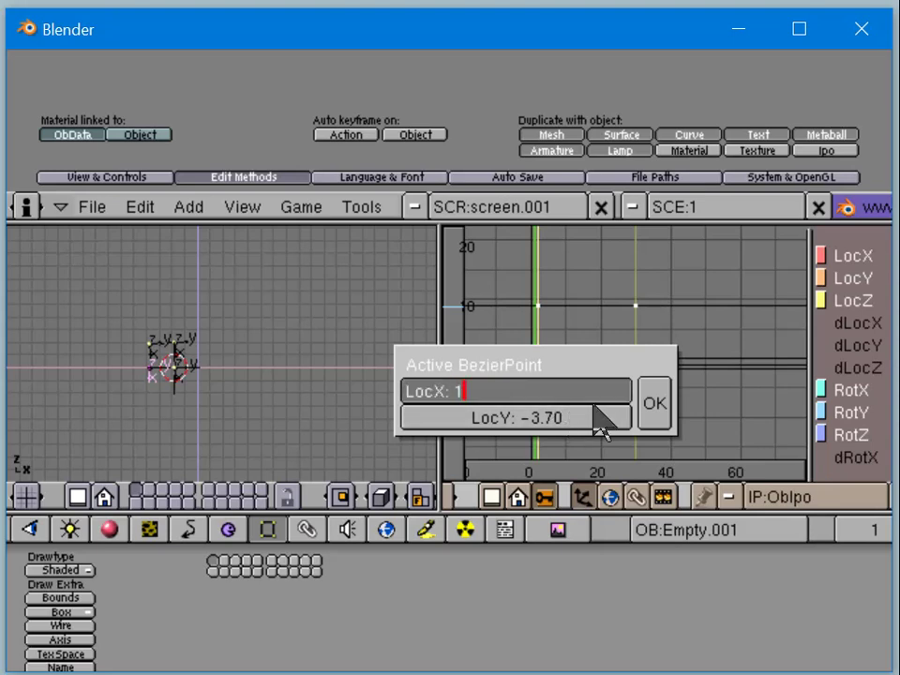
{"action": "key", "text": "Return"}
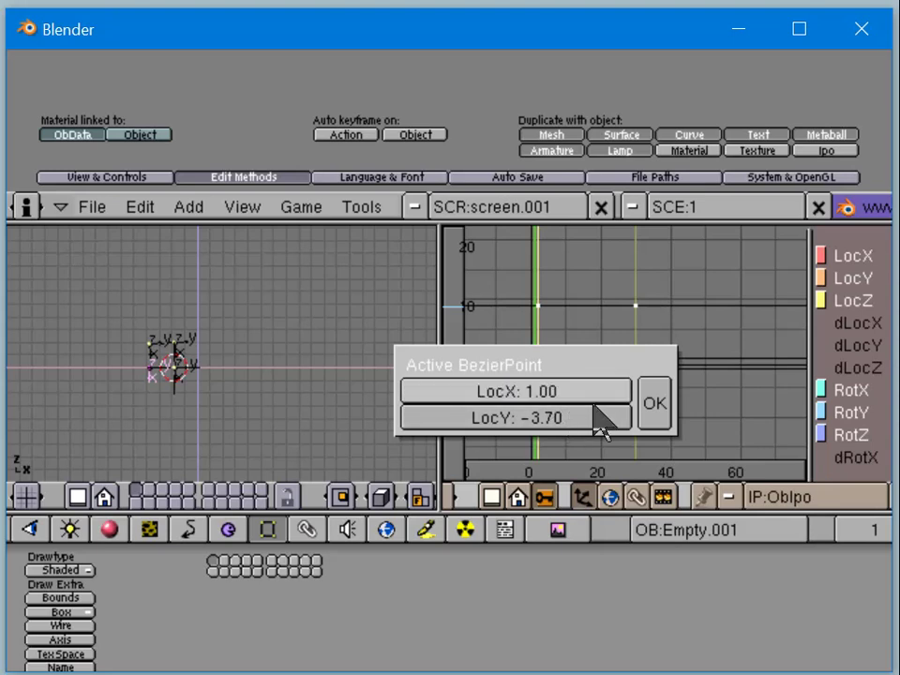
{"action": "left_click", "coordinate": [648, 402]}
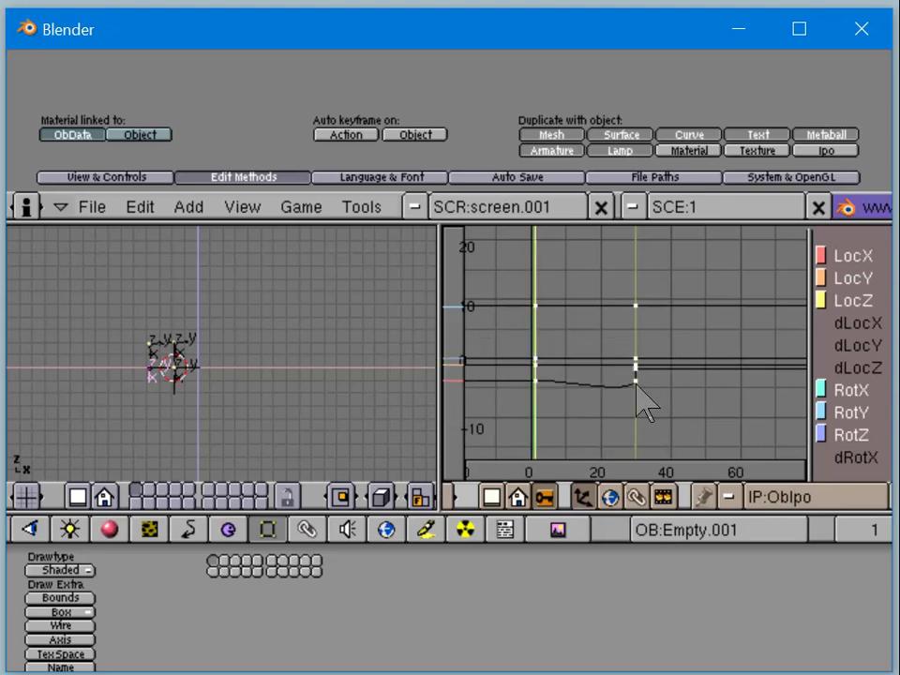
Step: Set all curve points to stepped interpolation, then scrub back to frame 1
{"action": "key", "text": "k"}
{"action": "key", "text": "a"}
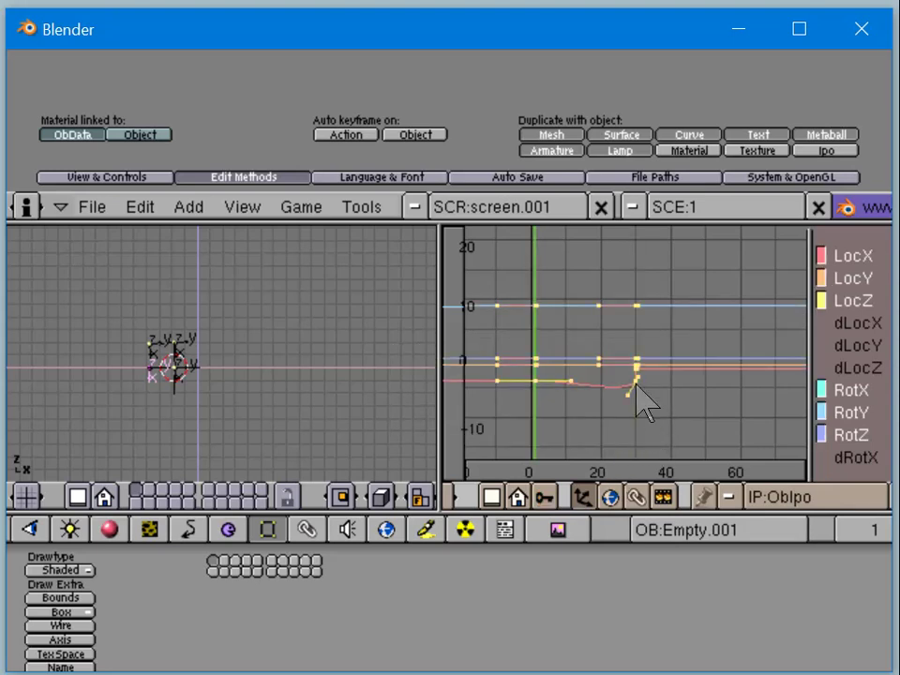
{"action": "key", "text": "v"}
{"action": "left_click", "coordinate": [637, 384]}
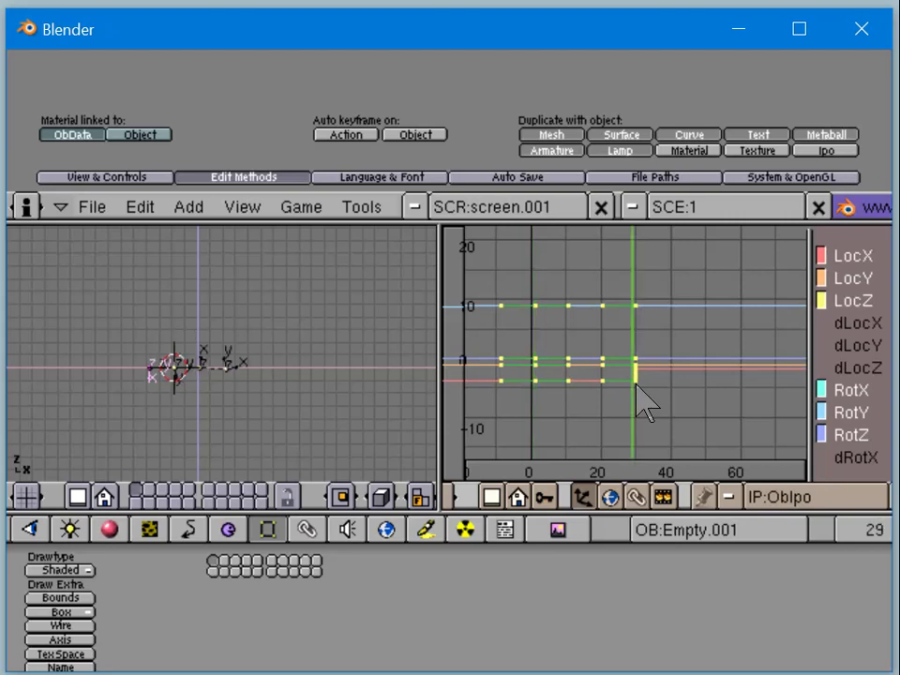
{"action": "key", "text": "a"}
{"action": "left_click_drag", "start_coordinate": [638, 397], "coordinate": [518, 416]}
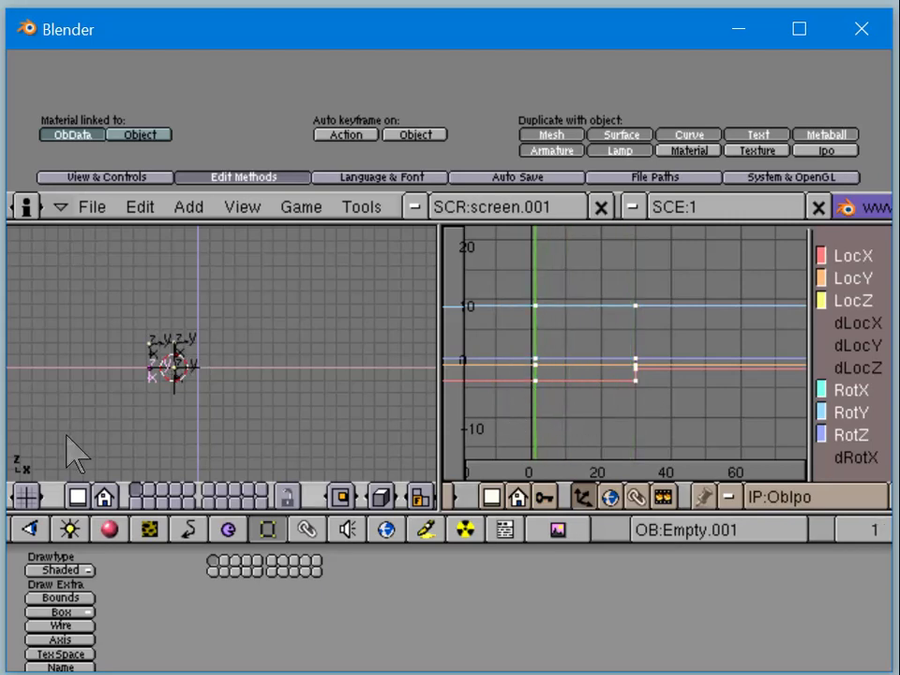
{"action": "key", "text": "g"}
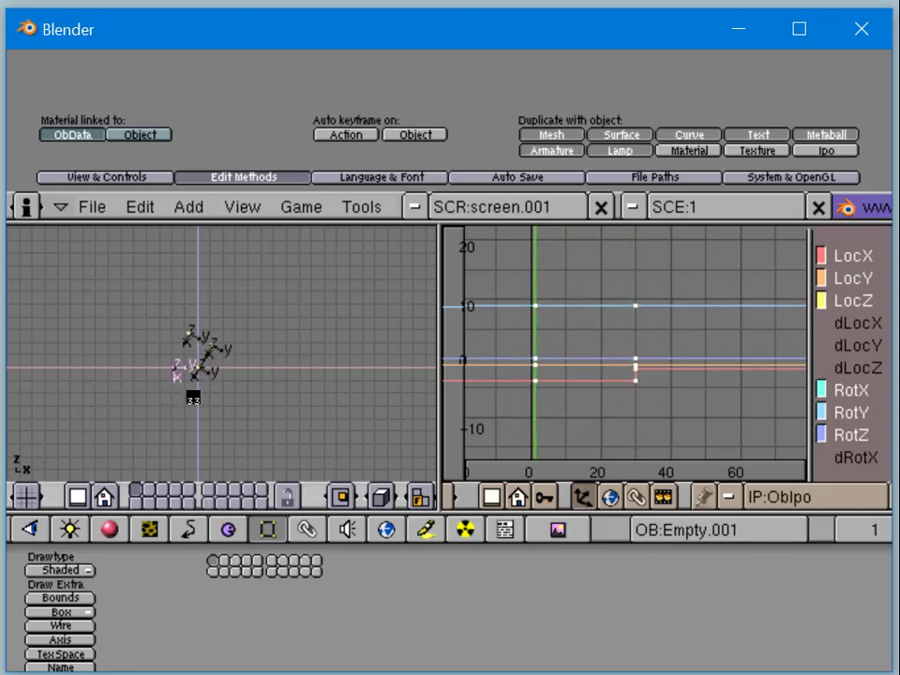
{"action": "right_click", "coordinate": [195, 403]}
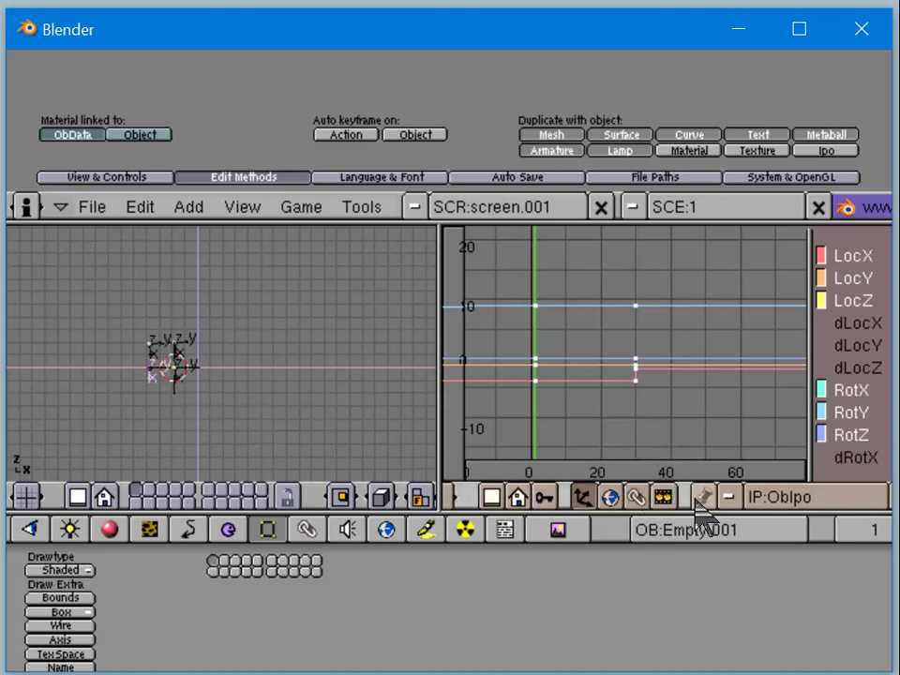
Step: Make the curves cyclic and play back the empties' animation
{"action": "middle_click_drag", "start_coordinate": [702, 506], "coordinate": [215, 622]}
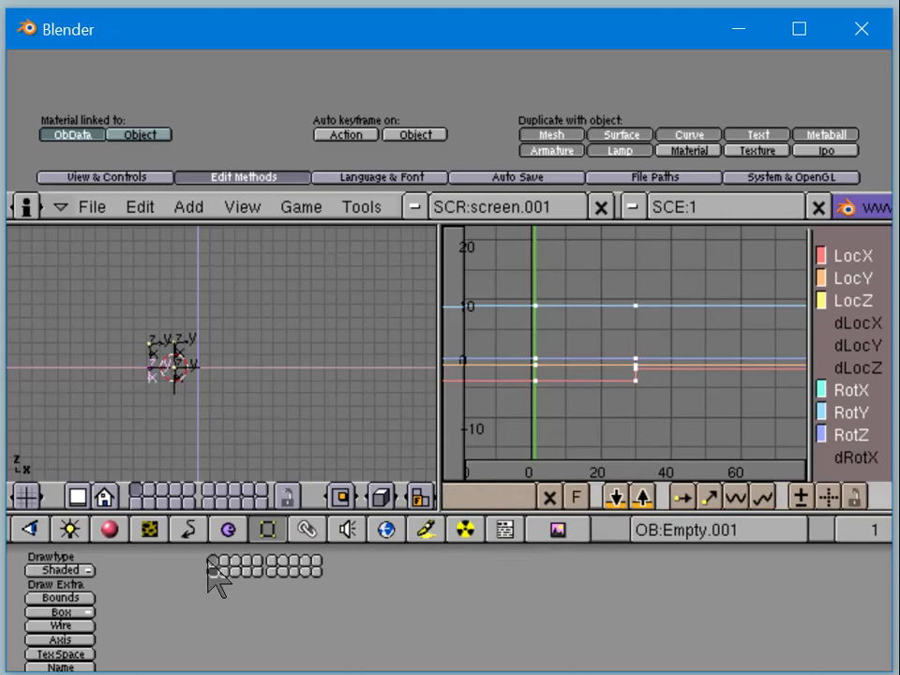
{"action": "left_click", "coordinate": [763, 497]}
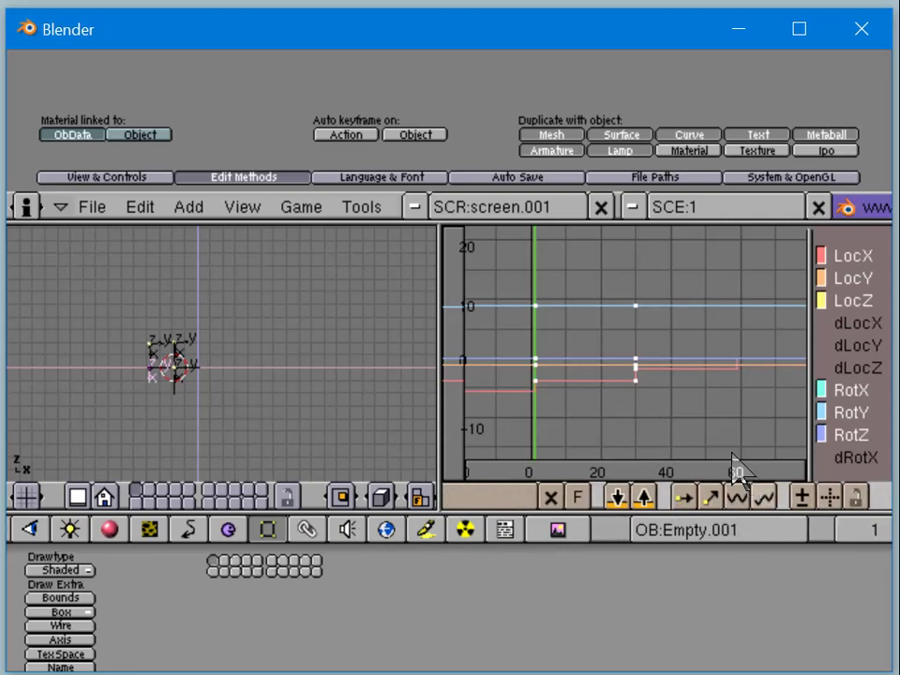
{"action": "key", "text": "alt+a"}
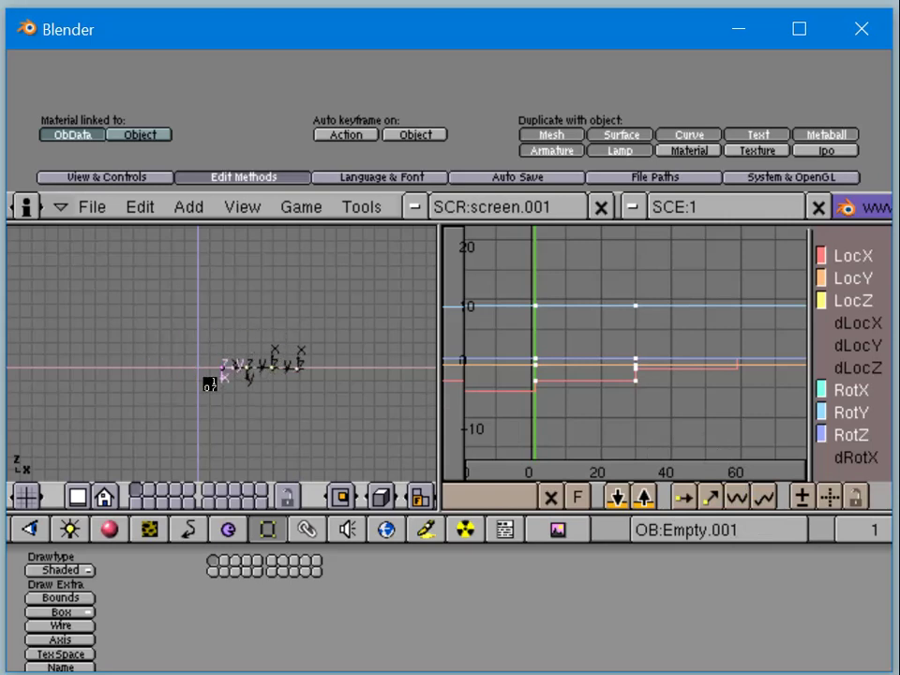
{"action": "key", "text": "Escape"}
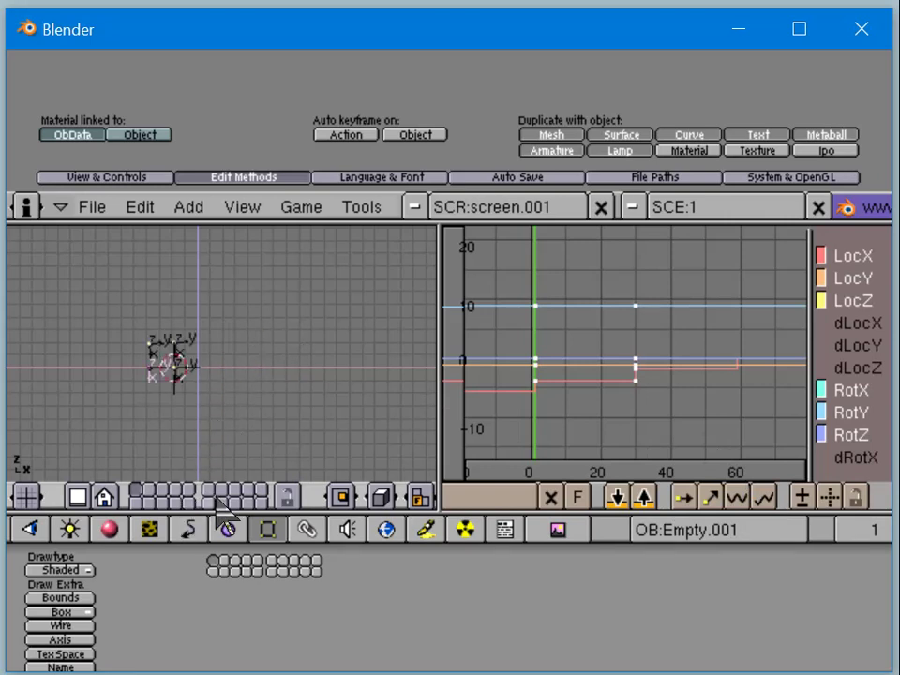
Step: Show the box object's layer and play back its animation
{"action": "left_click", "coordinate": [161, 489]}
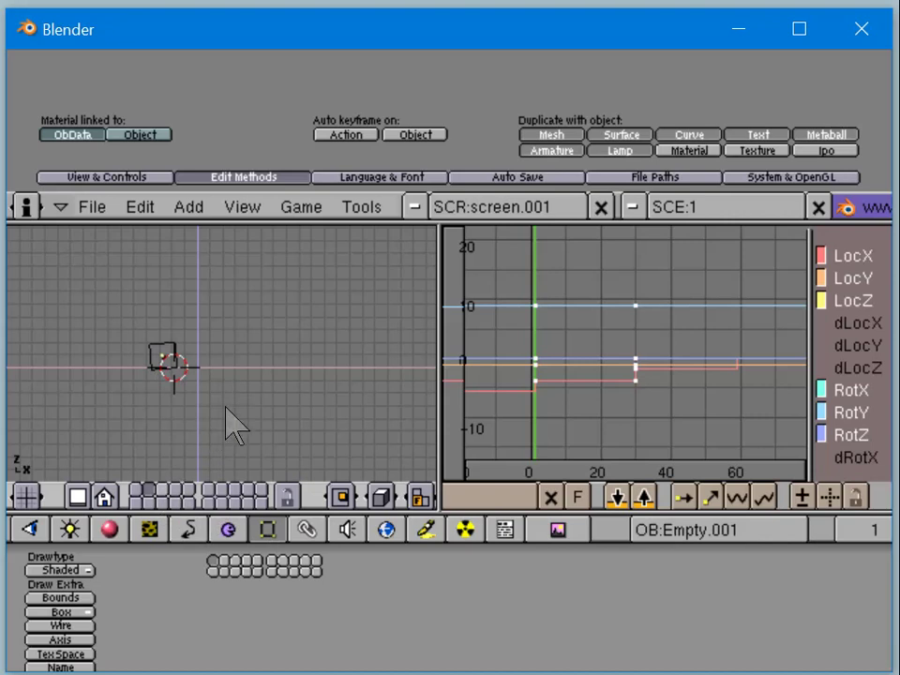
{"action": "key", "text": "alt+a"}
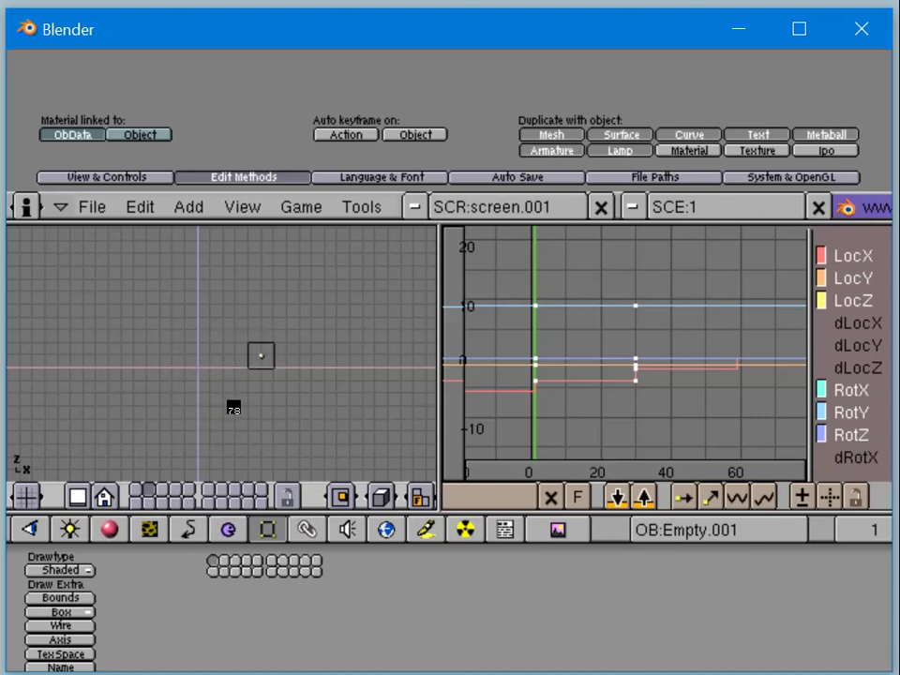
{"action": "key", "text": "Escape"}
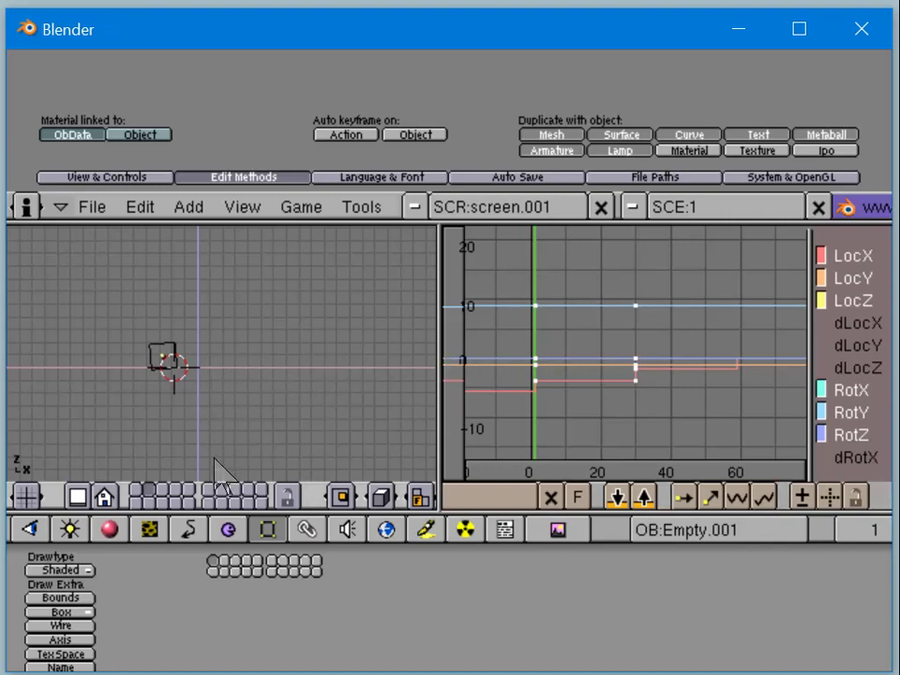
Step: Show the empties' layer and step the current frame through 30, 40, 30, 1 and 20
{"action": "left_click", "coordinate": [161, 488]}
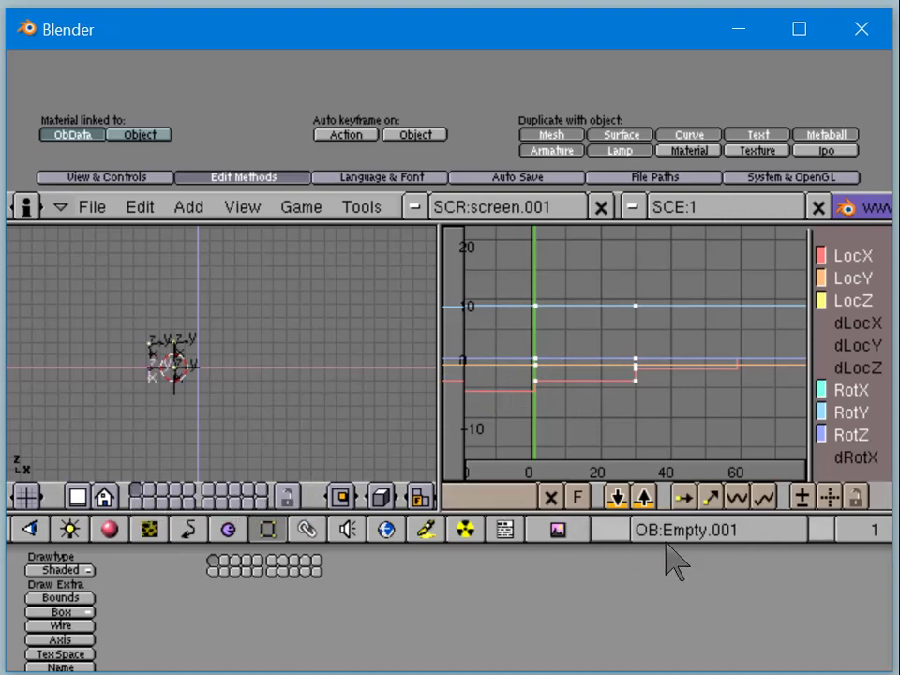
{"action": "left_click", "coordinate": [863, 532]}
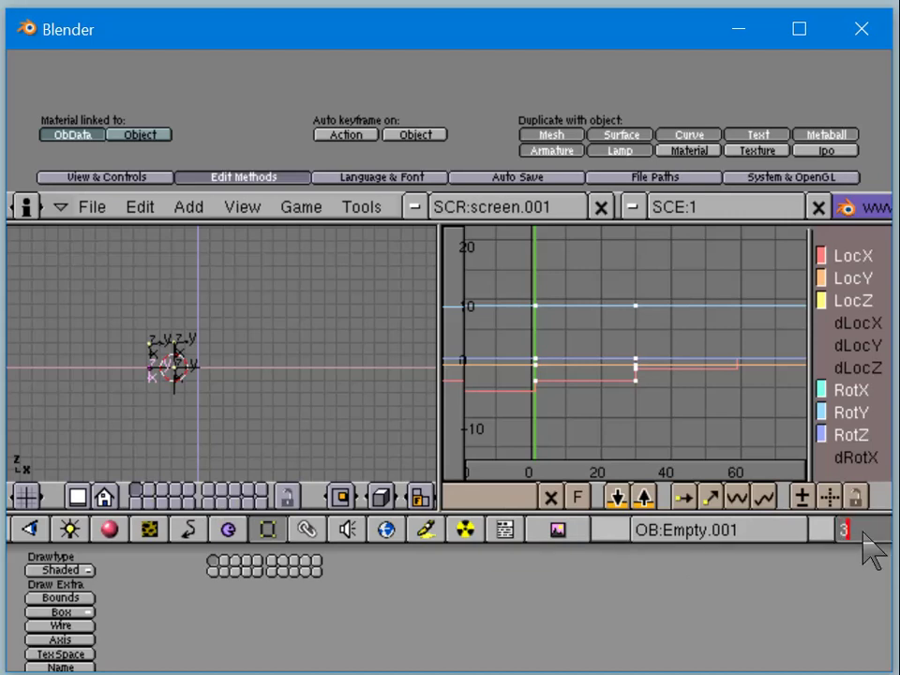
{"action": "key", "text": "Return"}
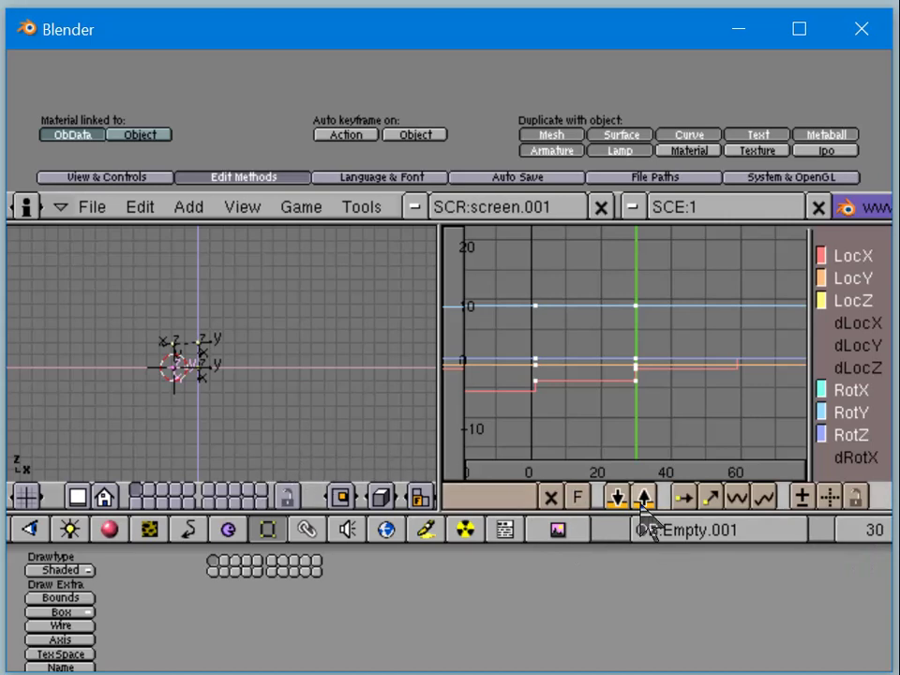
{"action": "left_click", "coordinate": [845, 532]}
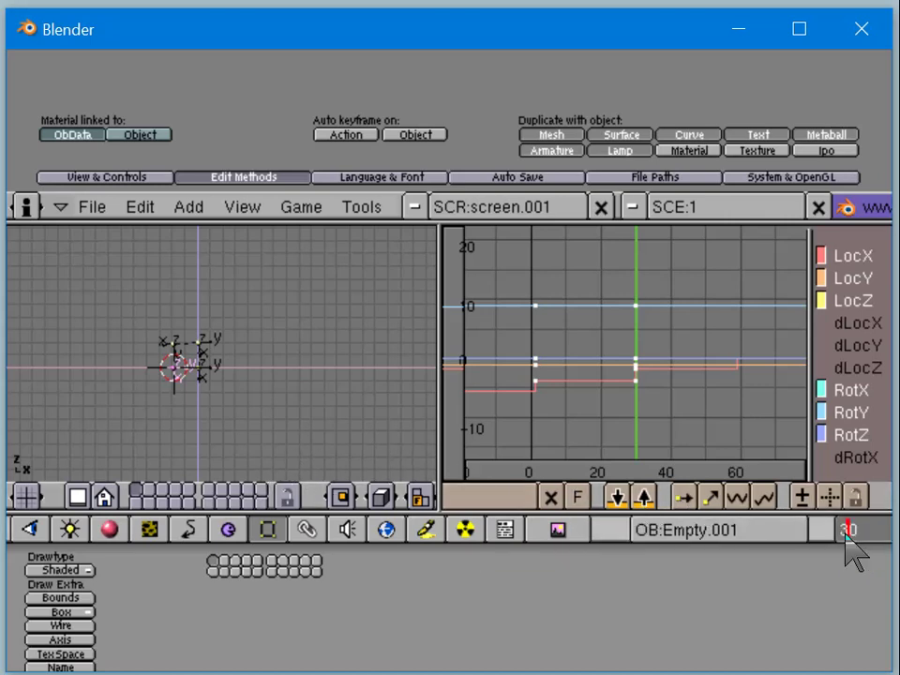
{"action": "key", "text": "Return"}
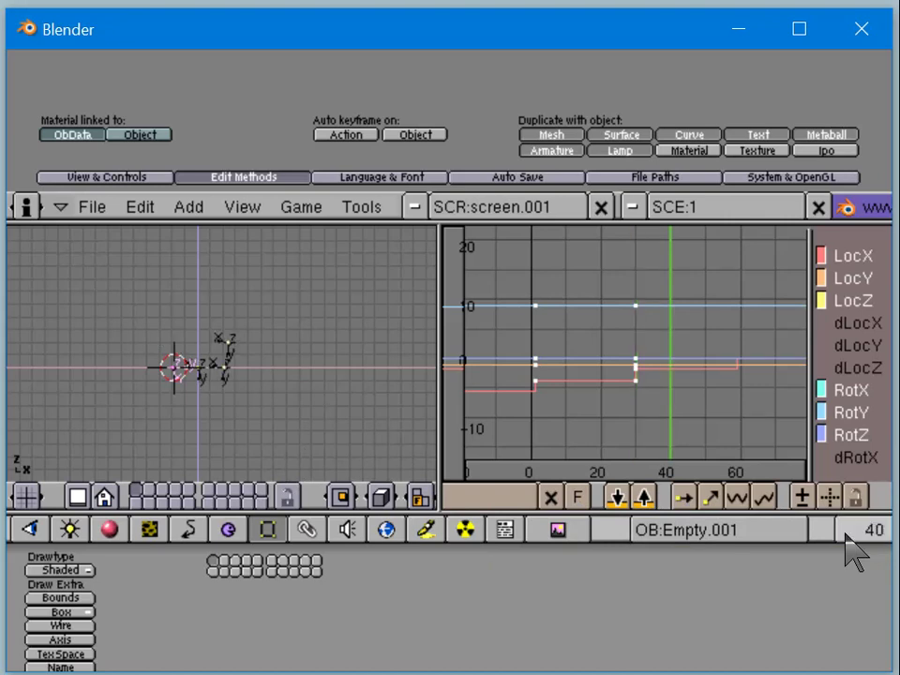
{"action": "left_click", "coordinate": [844, 534]}
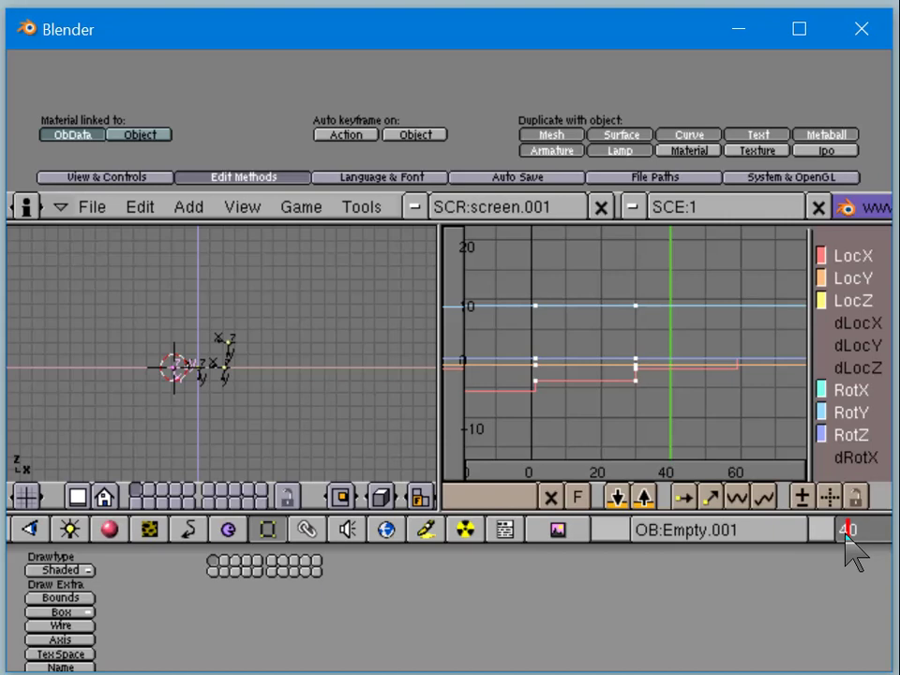
{"action": "key", "text": "Return"}
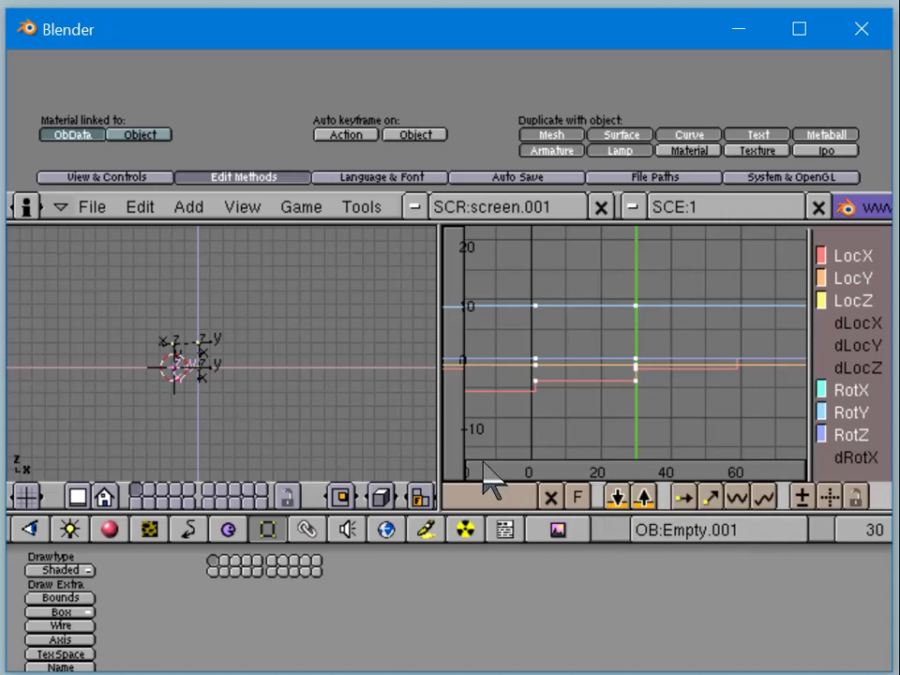
{"action": "left_click_drag", "start_coordinate": [855, 531], "coordinate": [811, 532]}
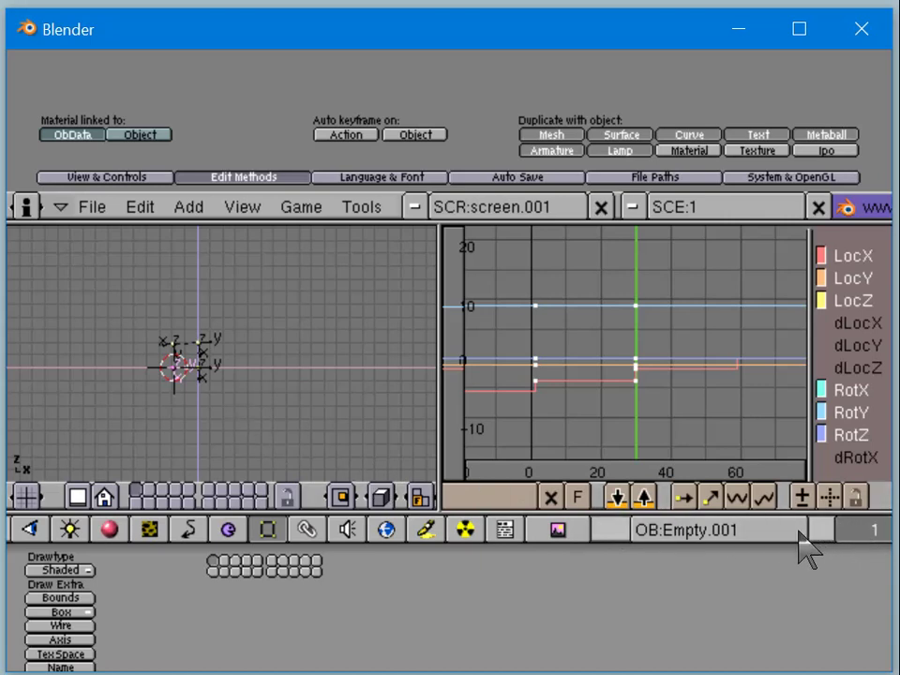
{"action": "left_click", "coordinate": [866, 530]}
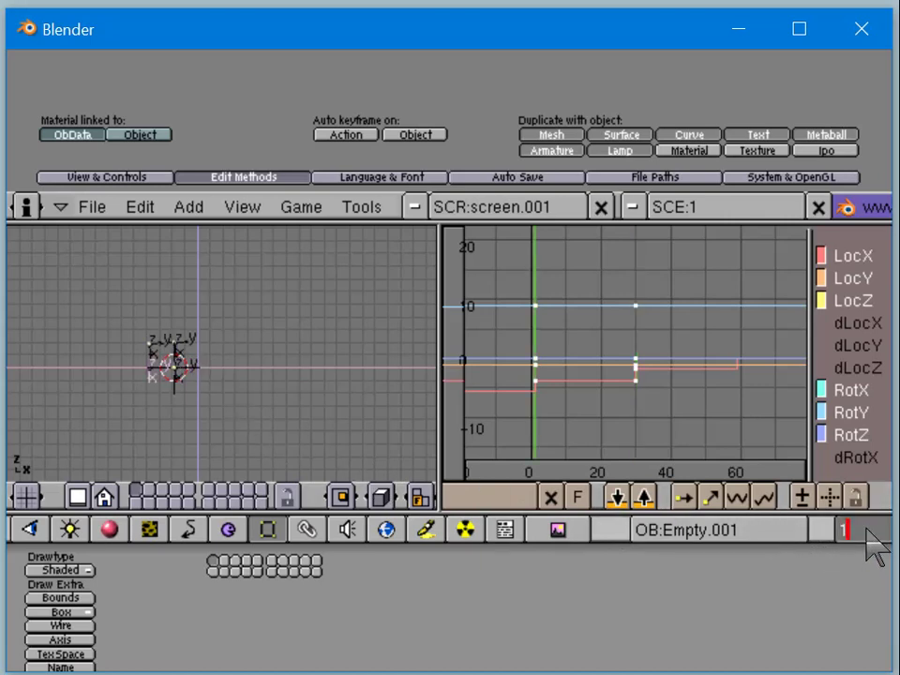
{"action": "key", "text": "Return"}
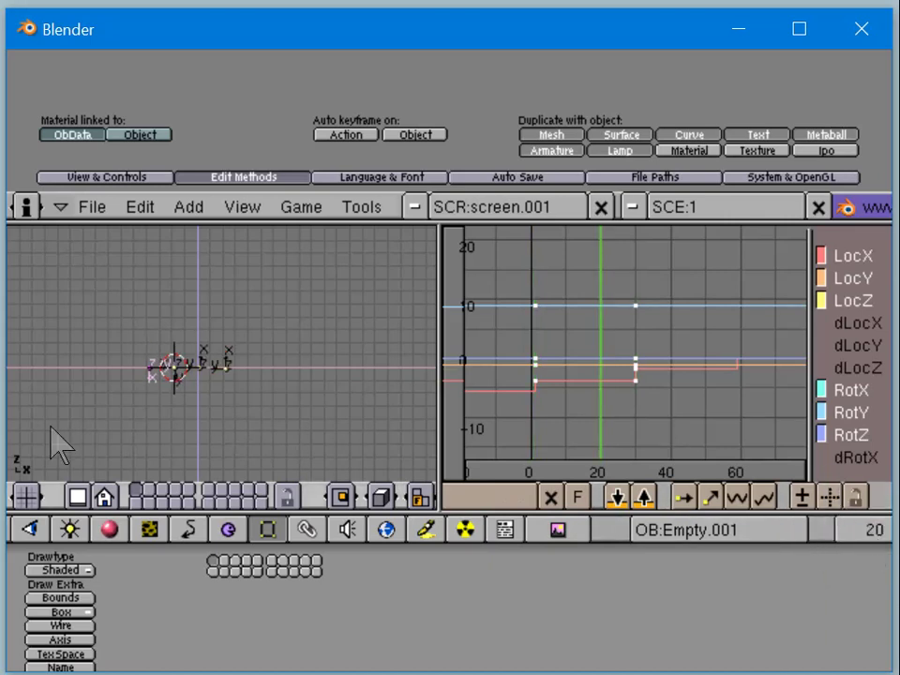
Step: Snap the 3D cursor onto the chain's right-end empty, Empty.004, with Curs->Sel
{"action": "right_click", "coordinate": [228, 367]}
{"action": "key", "text": "shift+s"}
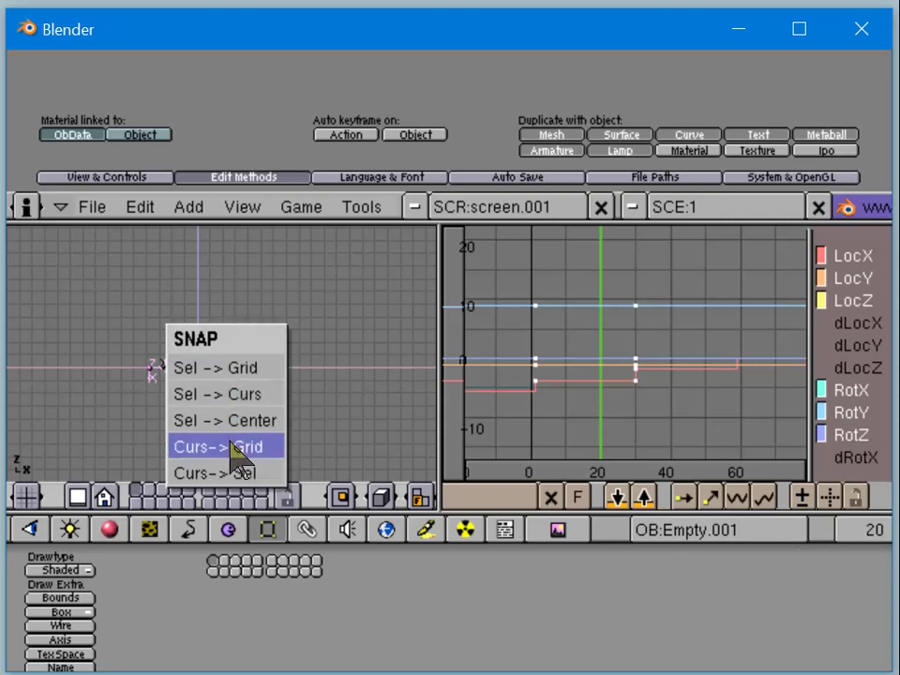
{"action": "left_click", "coordinate": [239, 473]}
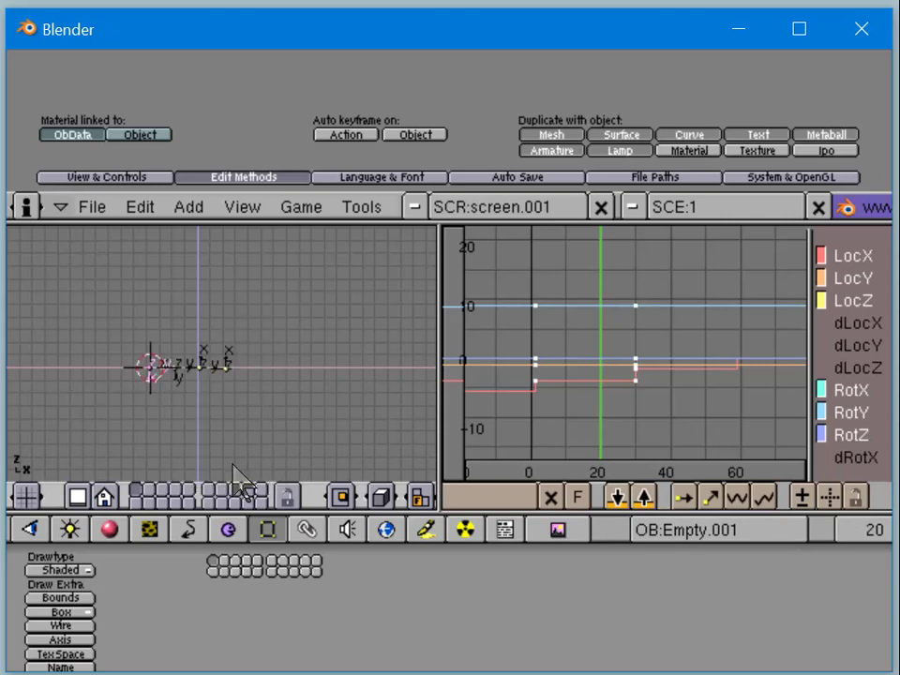
{"action": "right_click", "coordinate": [249, 382]}
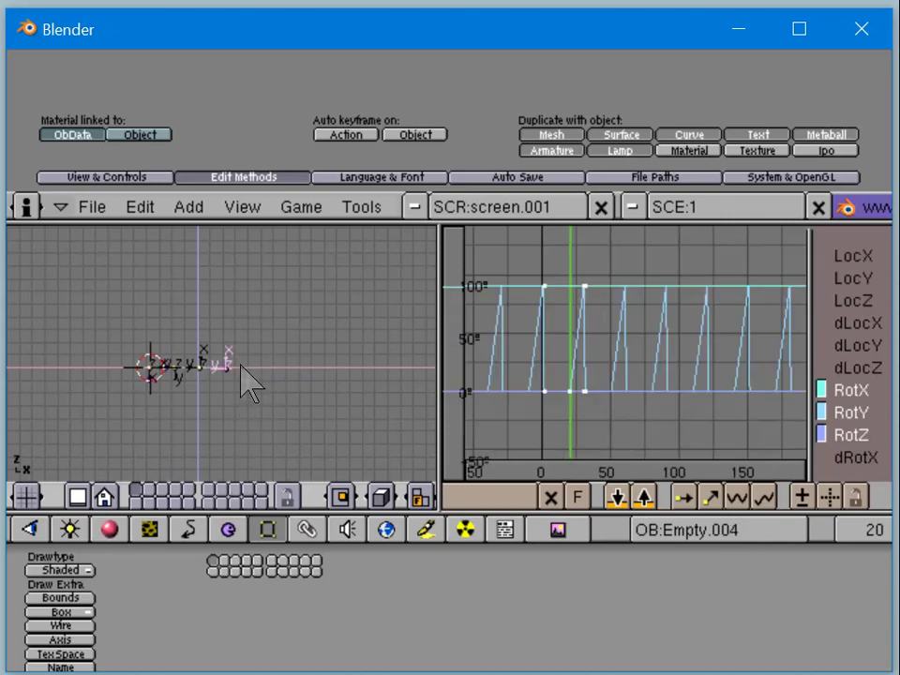
{"action": "key", "text": "shift+s"}
{"action": "left_click", "coordinate": [242, 368]}
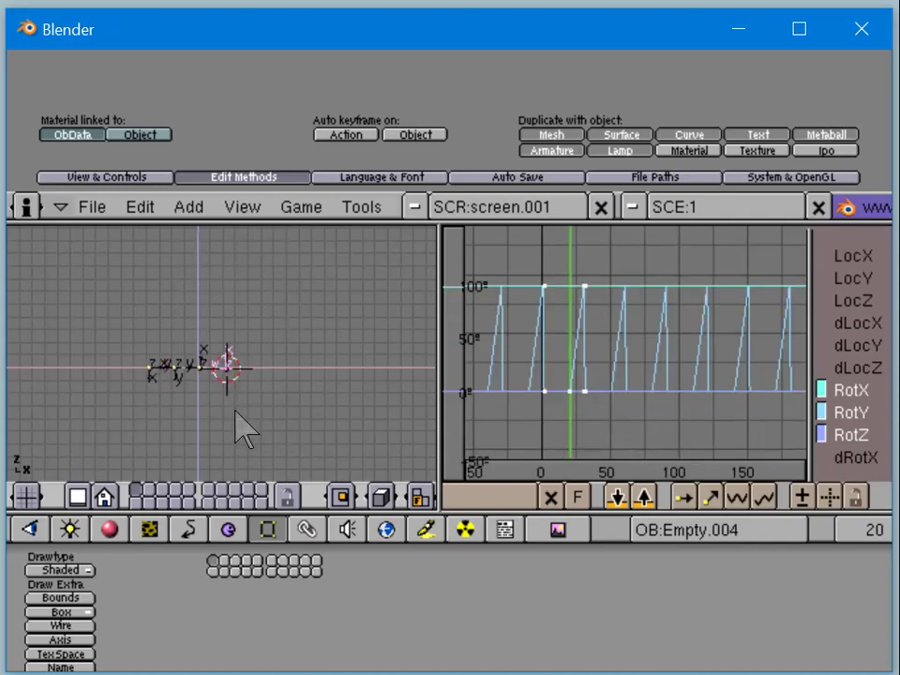
Step: Select Empty.001 and toggle the IPO key display on and off
{"action": "right_click", "coordinate": [155, 377]}
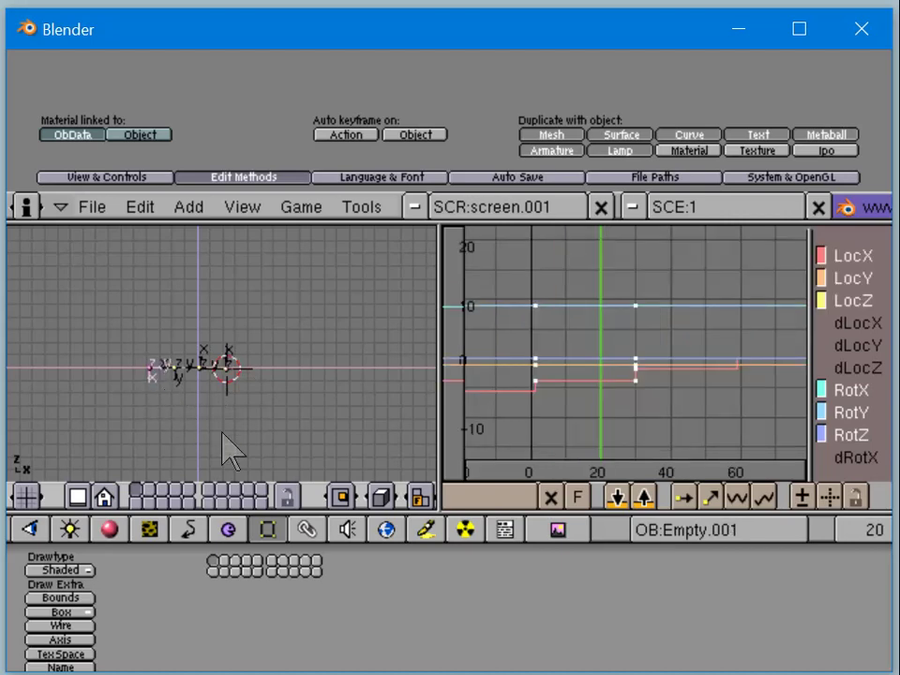
{"action": "key", "text": "k"}
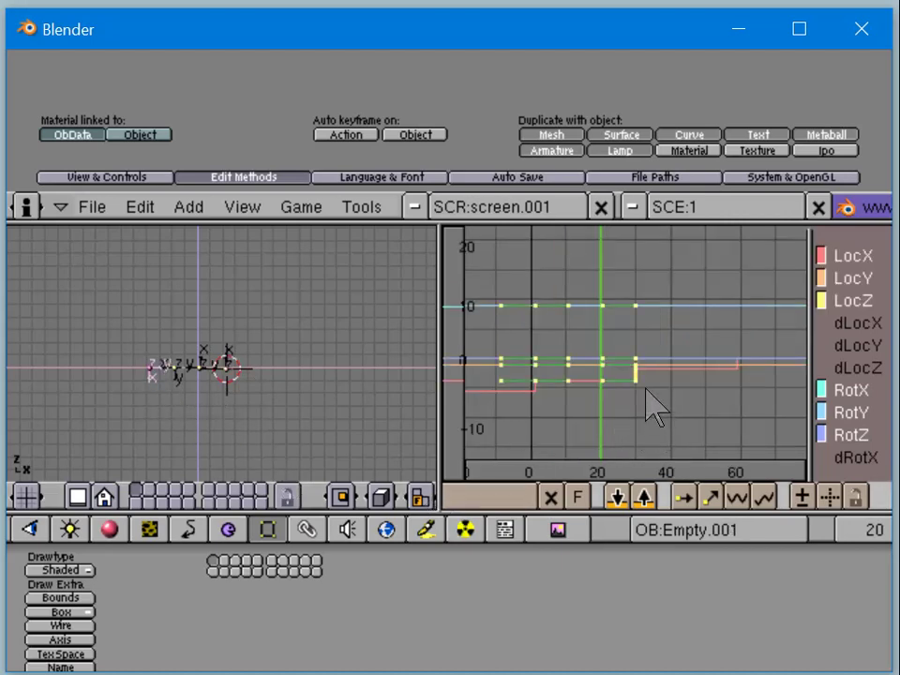
{"action": "key", "text": "k"}
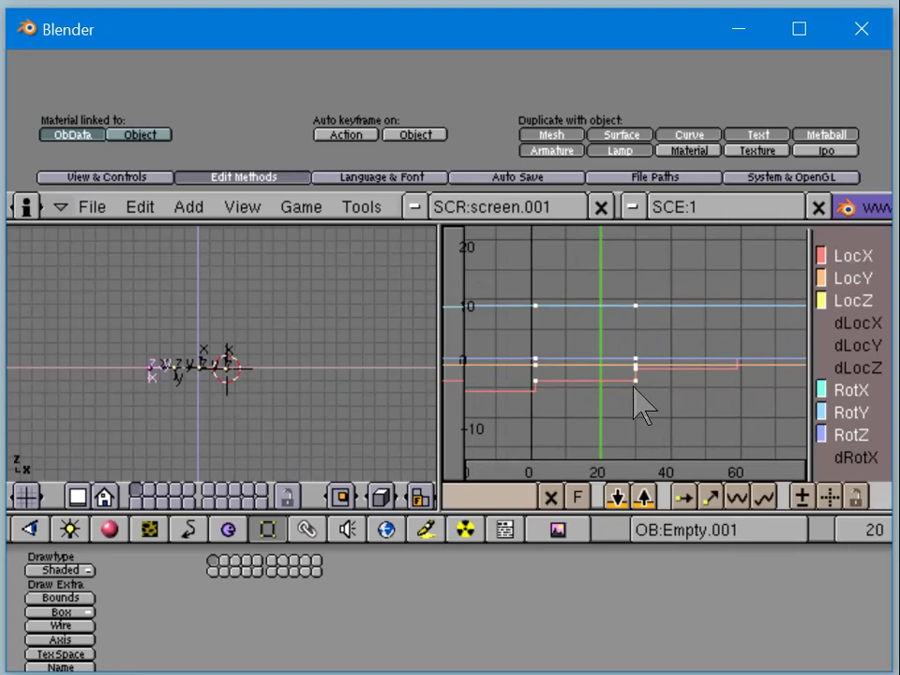
Step: Zoom the IPO view in around frame 30 and switch to key mode
{"action": "scroll", "coordinate": [638, 405], "scroll_direction": "up", "scroll_amount": 8}
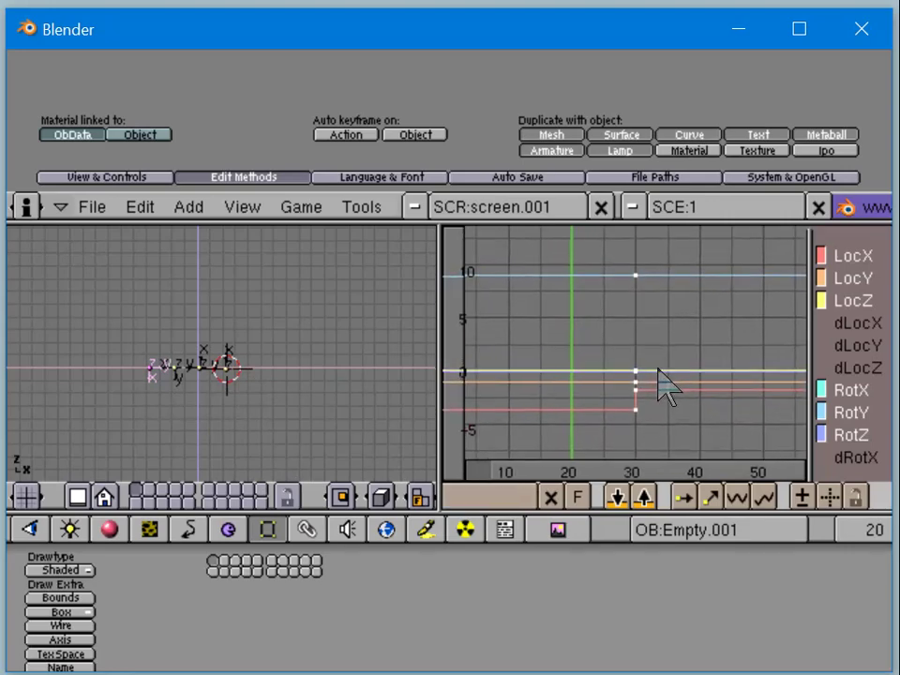
{"action": "middle_click_drag", "start_coordinate": [714, 398], "coordinate": [742, 376], "text": "ctrl"}
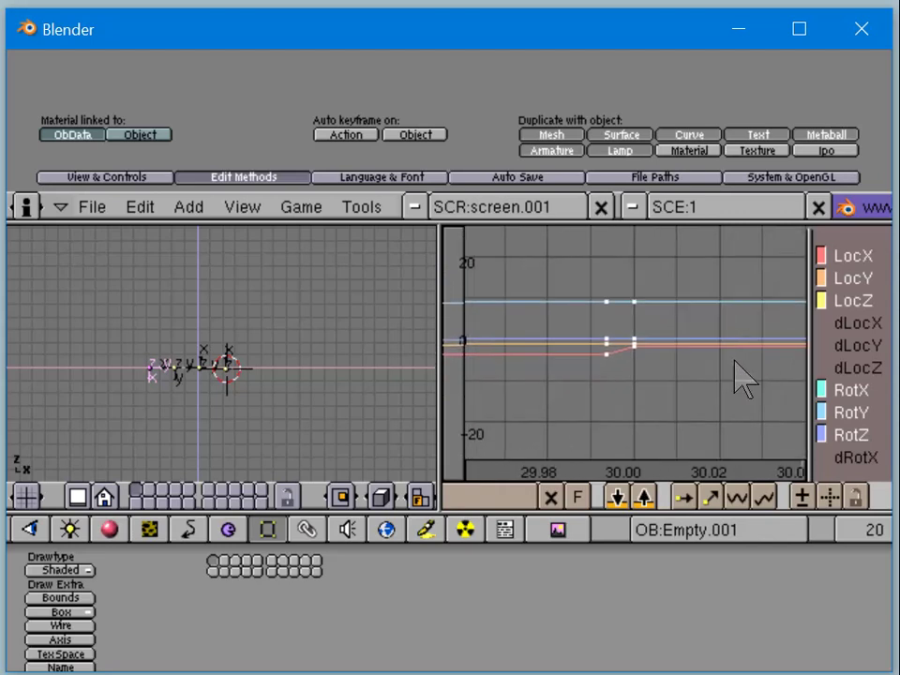
{"action": "middle_click_drag", "start_coordinate": [619, 506], "coordinate": [789, 518]}
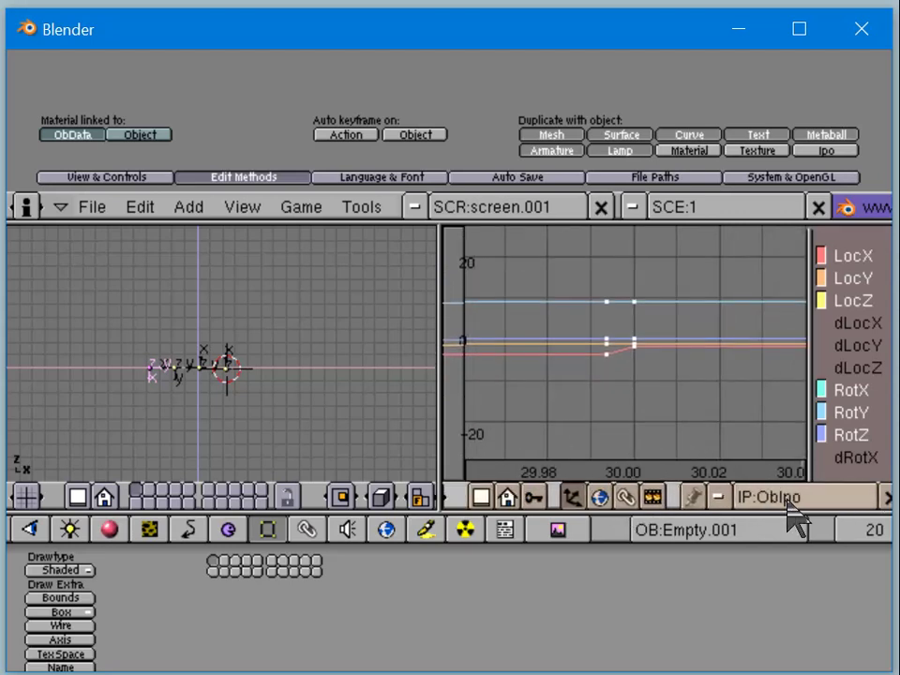
{"action": "left_click", "coordinate": [530, 497]}
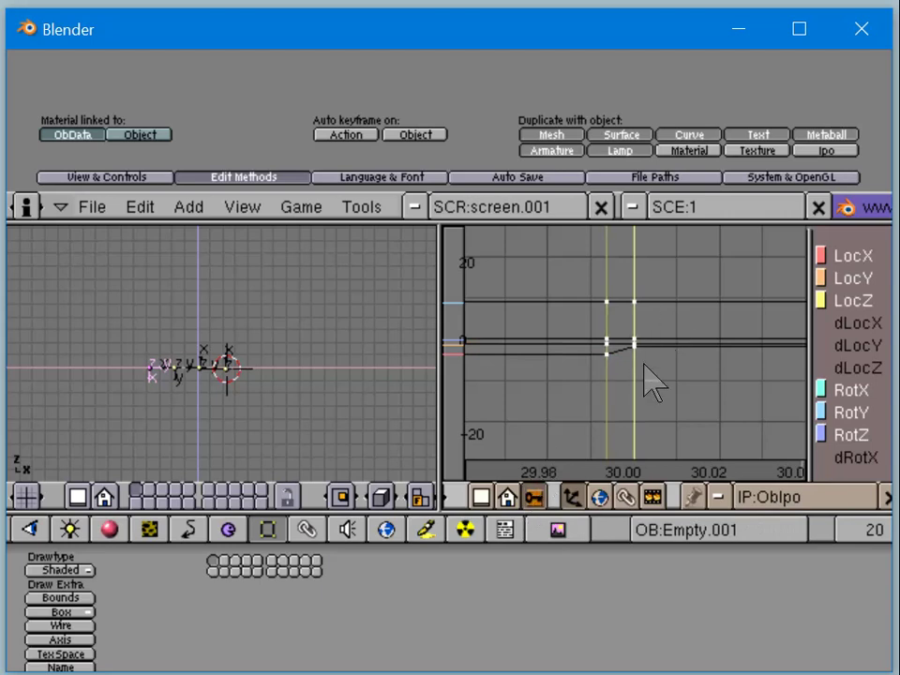
{"action": "key", "text": "g"}
{"action": "left_click", "coordinate": [632, 281]}
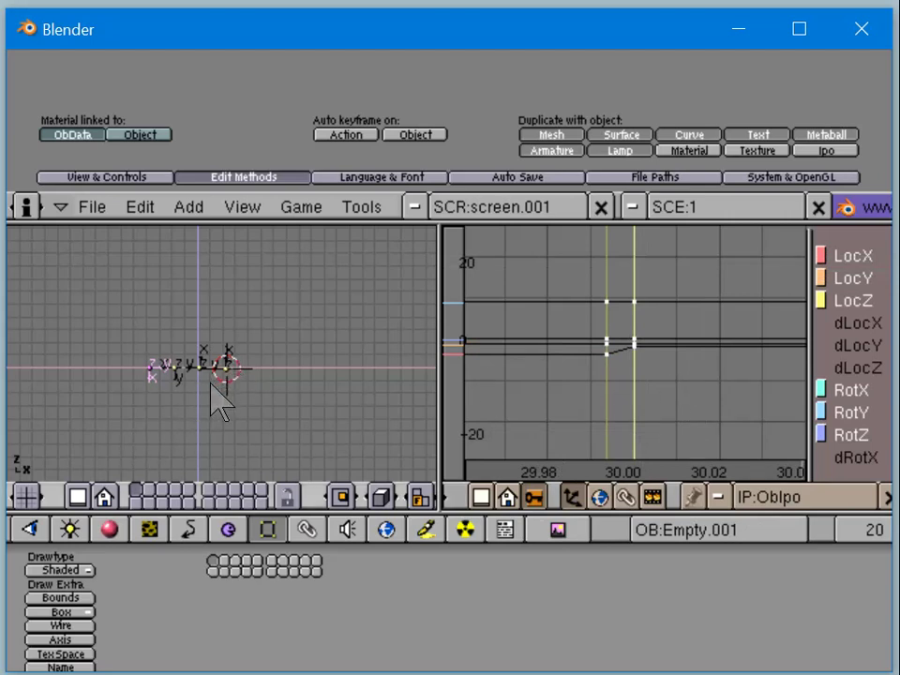
Step: Move the empties about 6 units along X, erase the selected keys, and set frame 30
{"action": "key", "text": "g"}
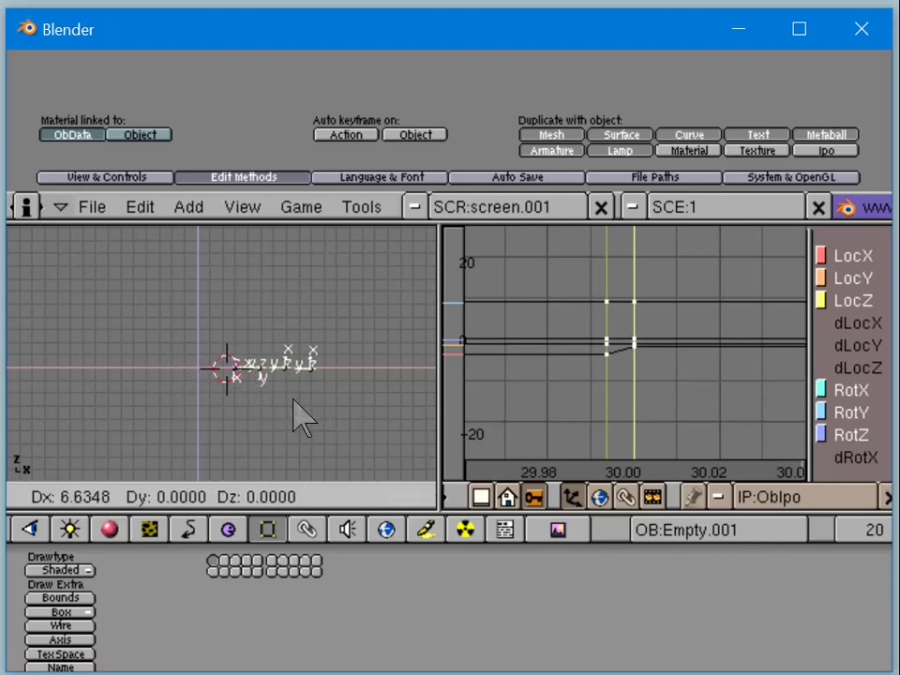
{"action": "left_click", "coordinate": [283, 402]}
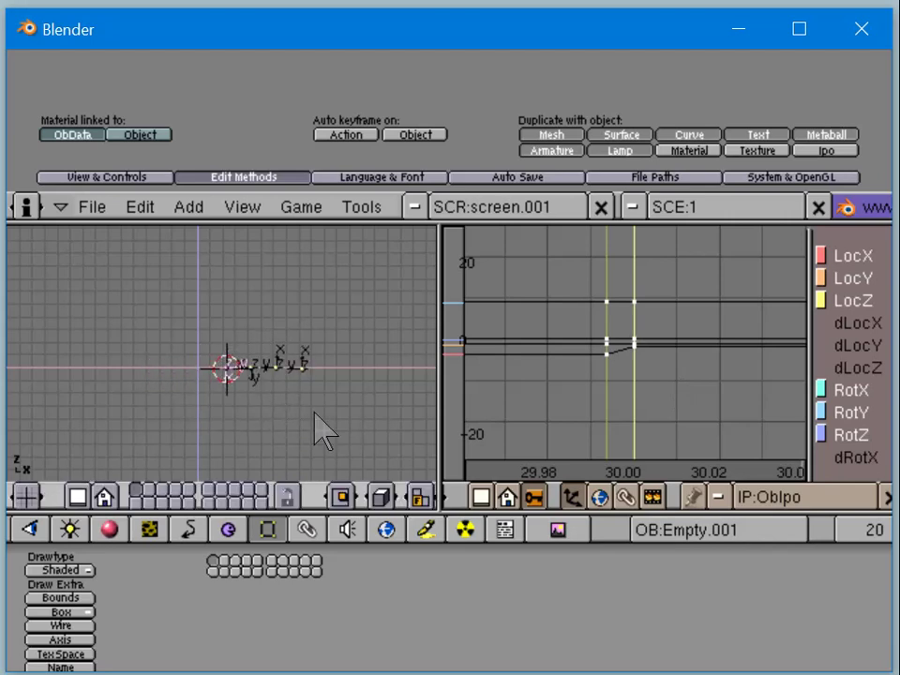
{"action": "key", "text": "x"}
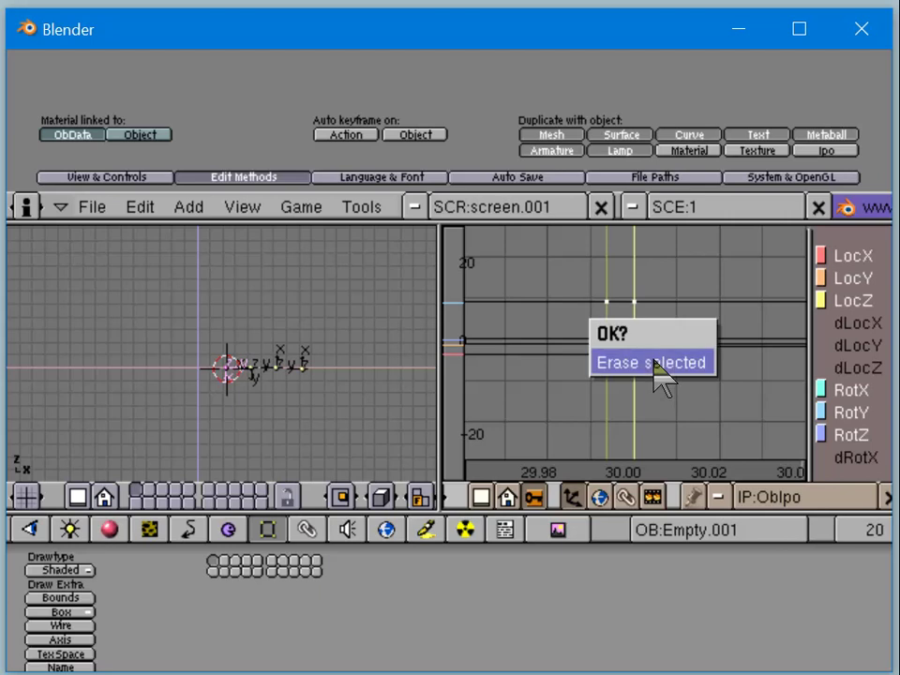
{"action": "left_click", "coordinate": [661, 371]}
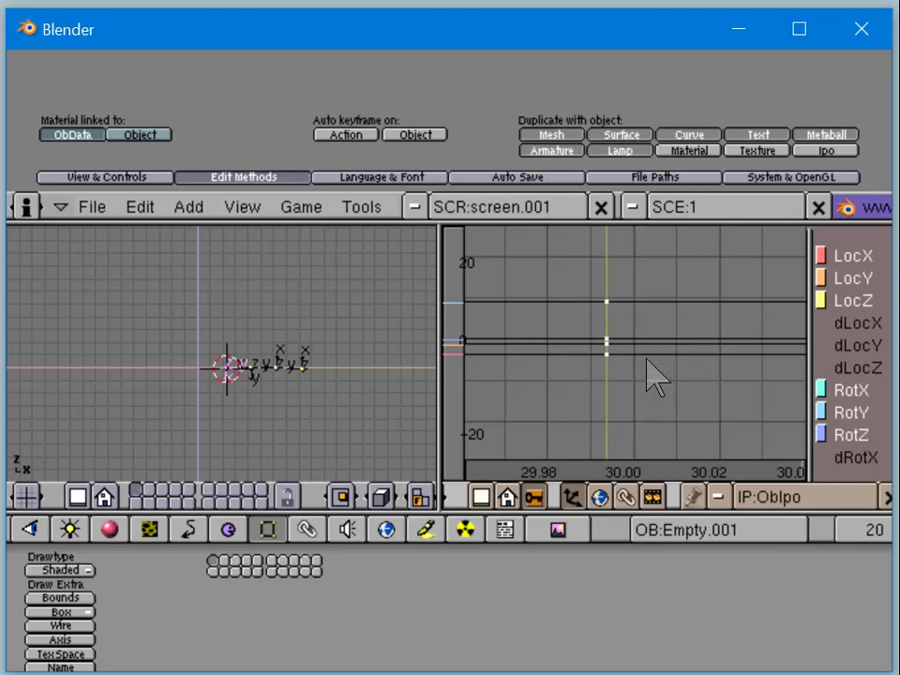
{"action": "left_click", "coordinate": [645, 359]}
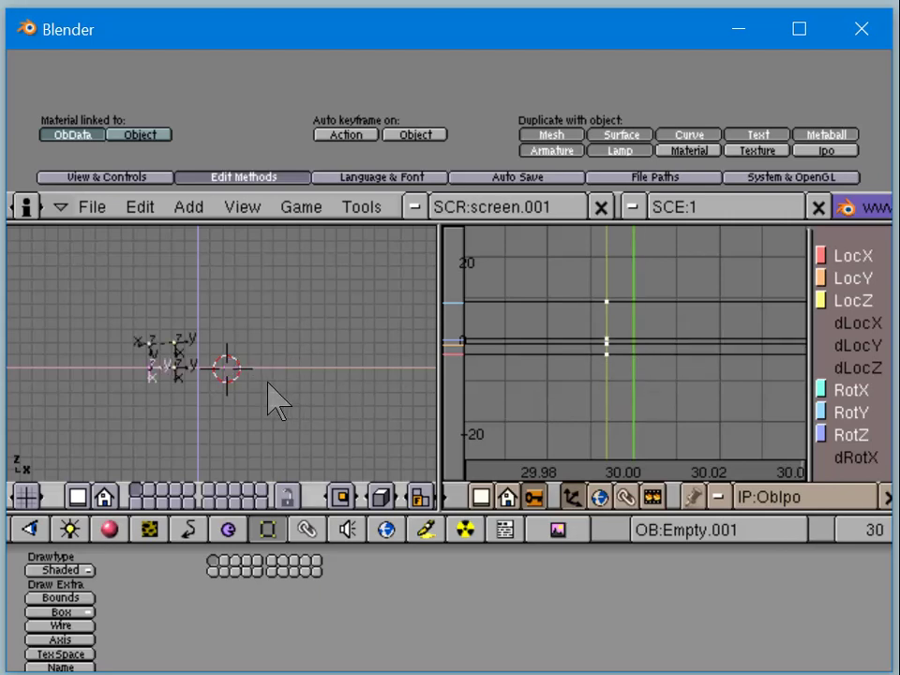
Step: Snap the selected empties onto the 3D cursor with Sel -> Curs and insert a LocRot key
{"action": "key", "text": "g"}
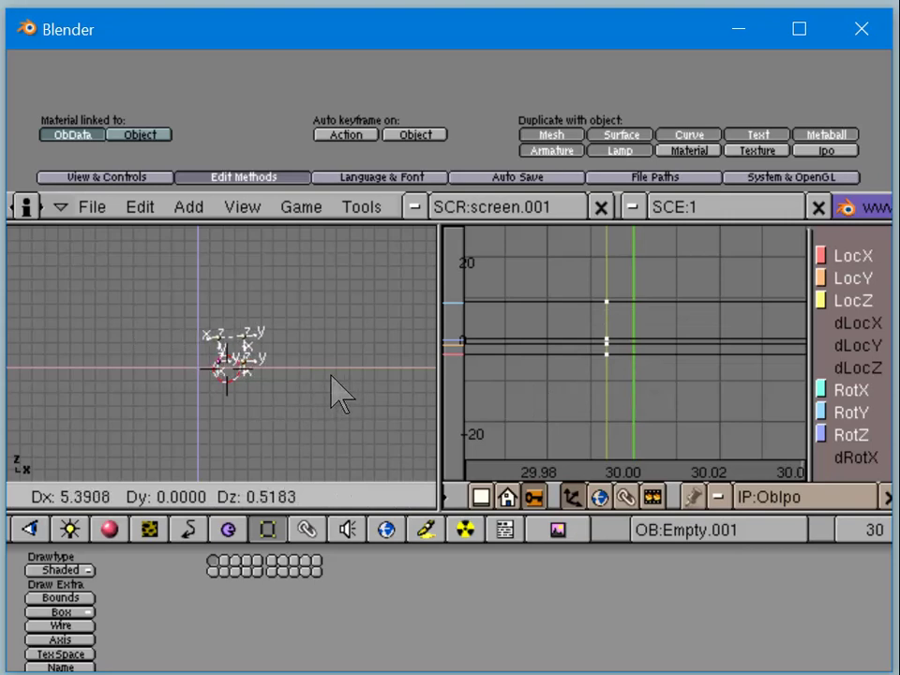
{"action": "key", "text": "Escape"}
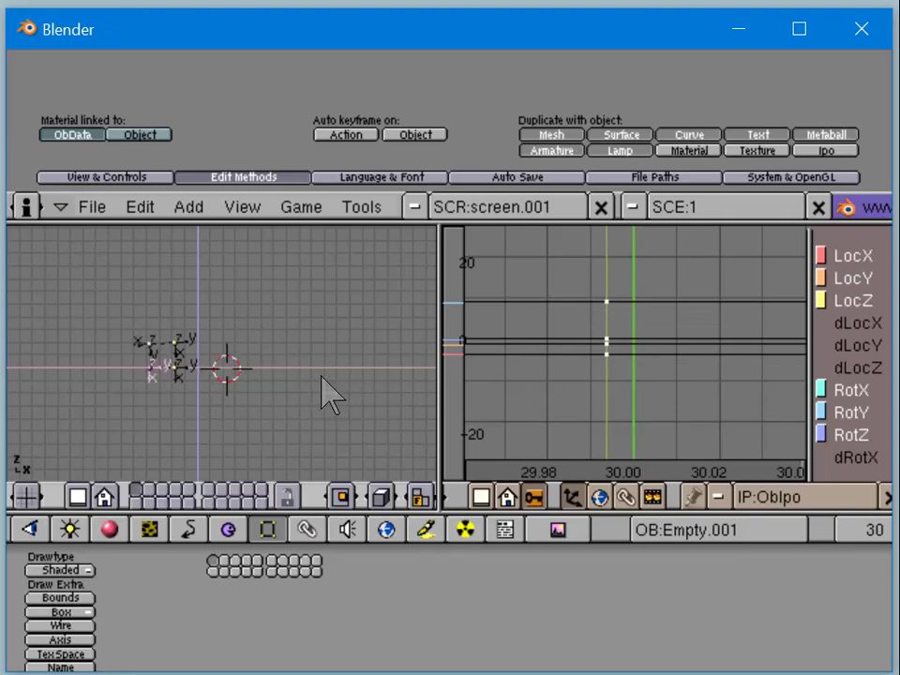
{"action": "key", "text": "shift+s"}
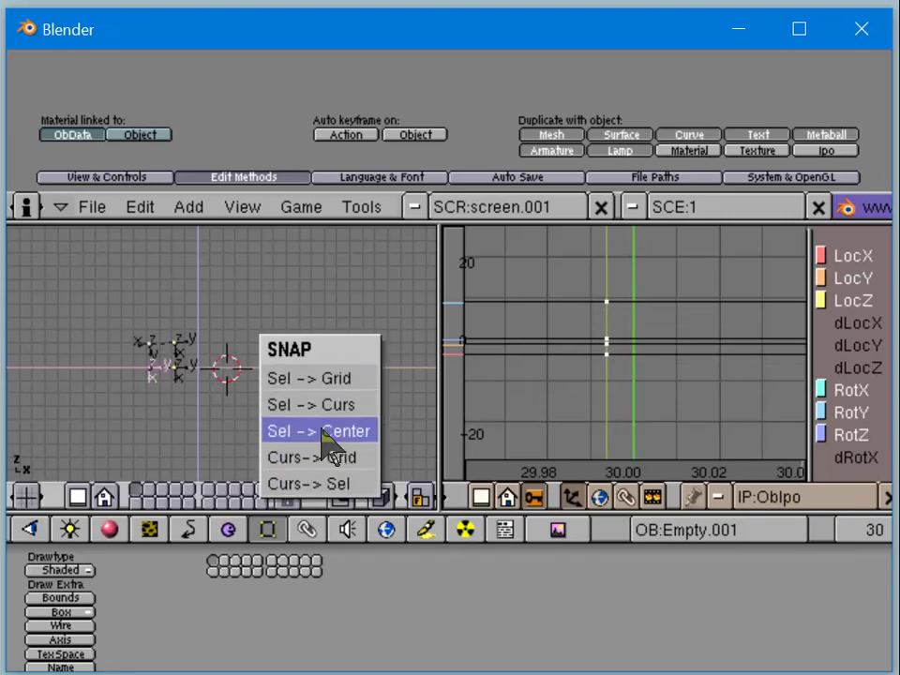
{"action": "left_click", "coordinate": [323, 406]}
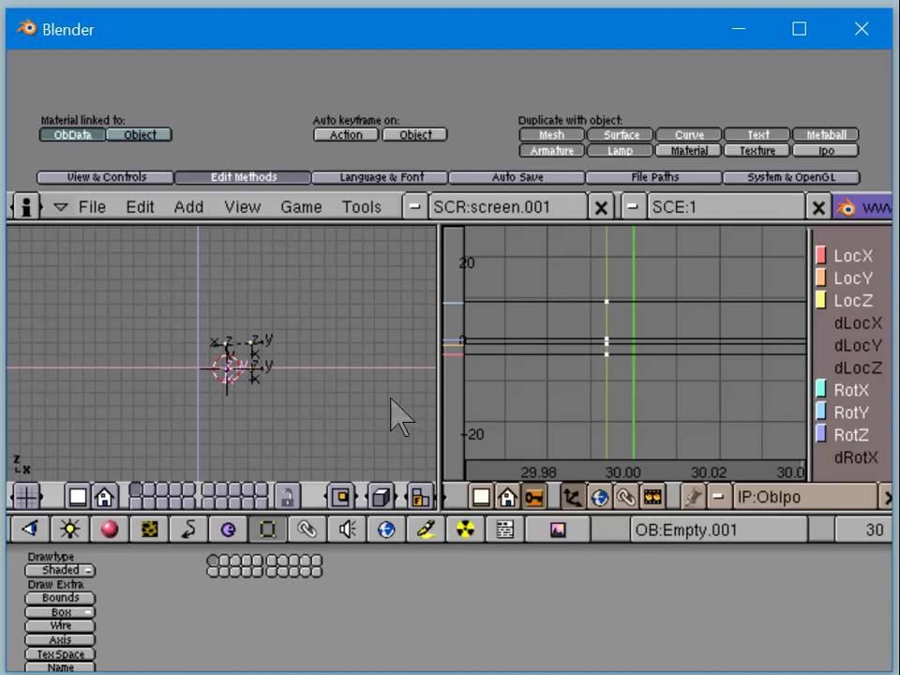
{"action": "key", "text": "i"}
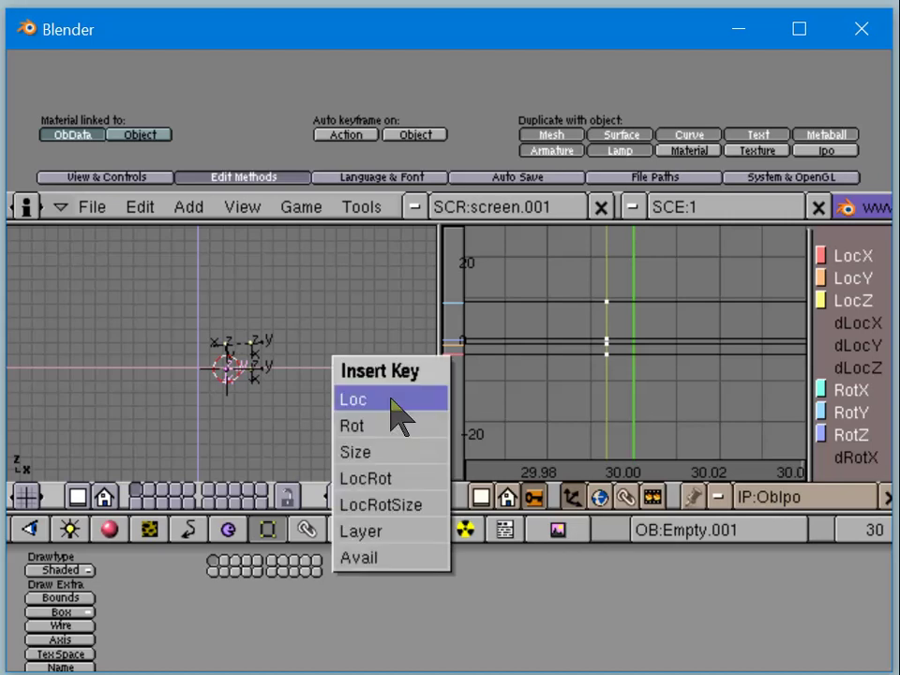
{"action": "left_click", "coordinate": [386, 480]}
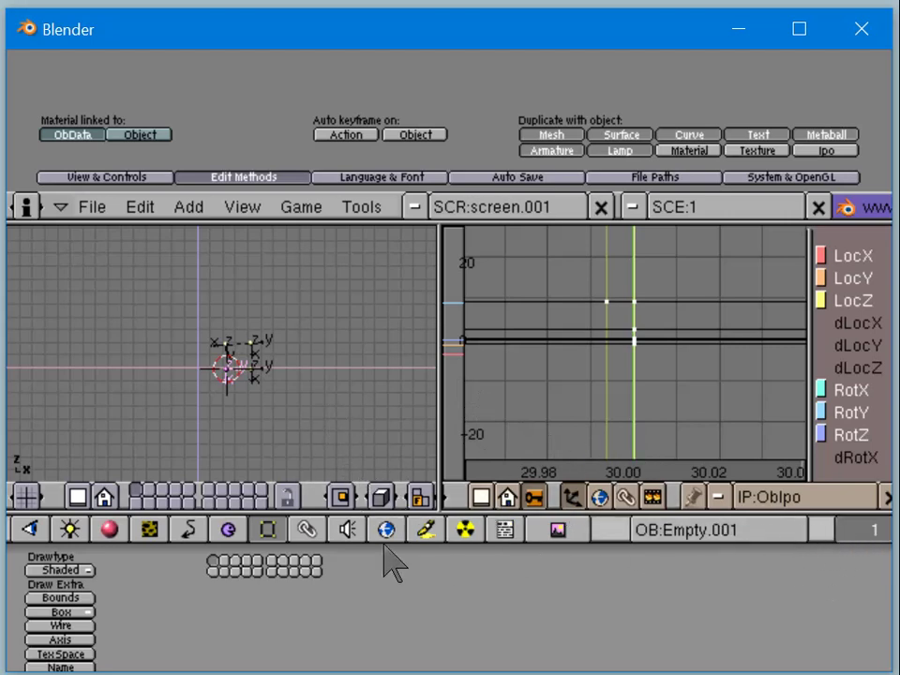
Step: Rewind to frame 1, play the animation, then select and rescale the IPO curves
{"action": "key", "text": "shift+Left"}
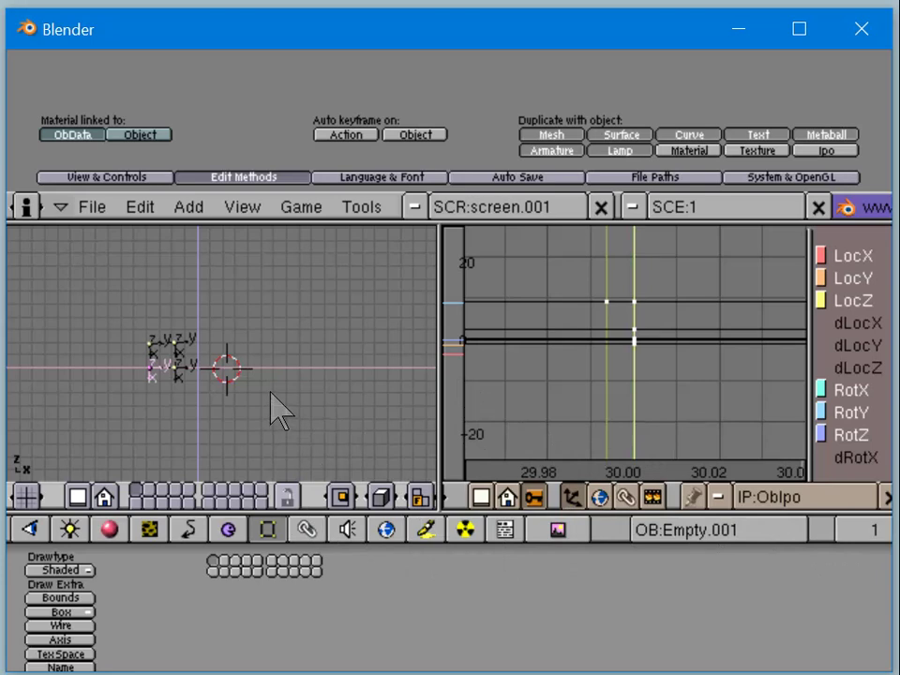
{"action": "key", "text": "alt+a"}
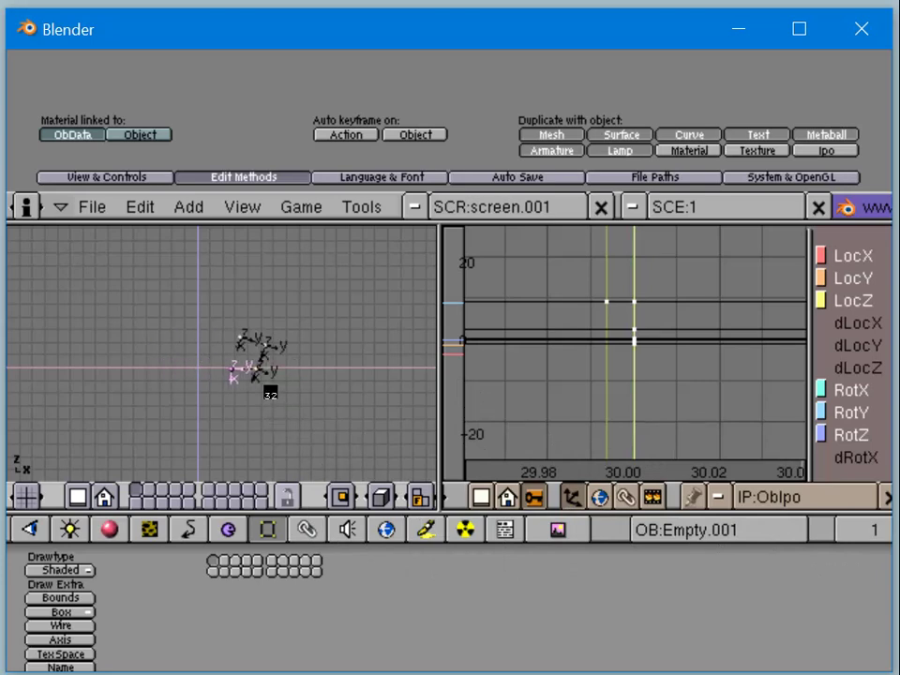
{"action": "key", "text": "Escape"}
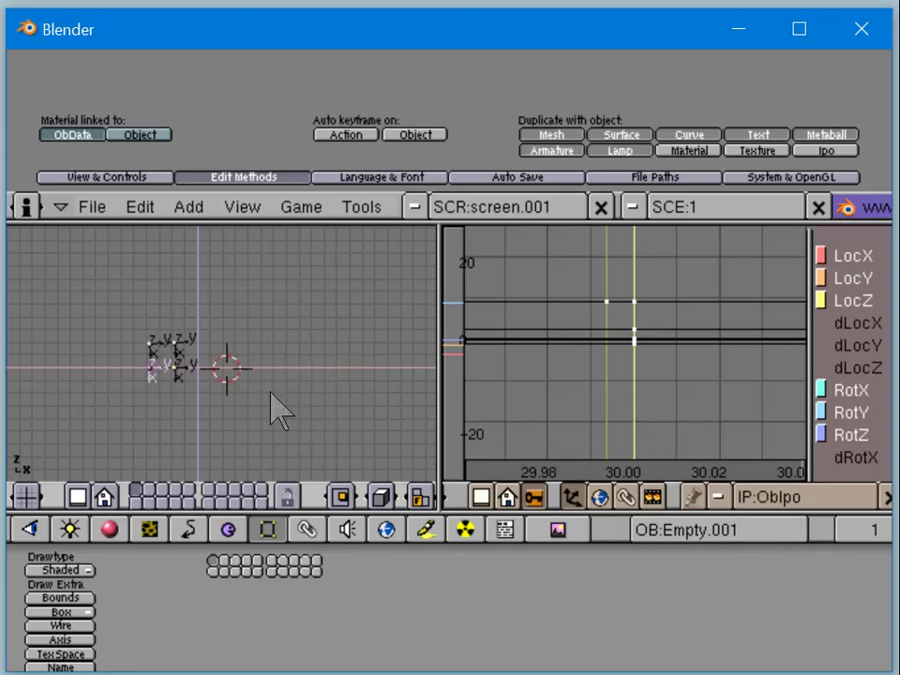
{"action": "key", "text": "a"}
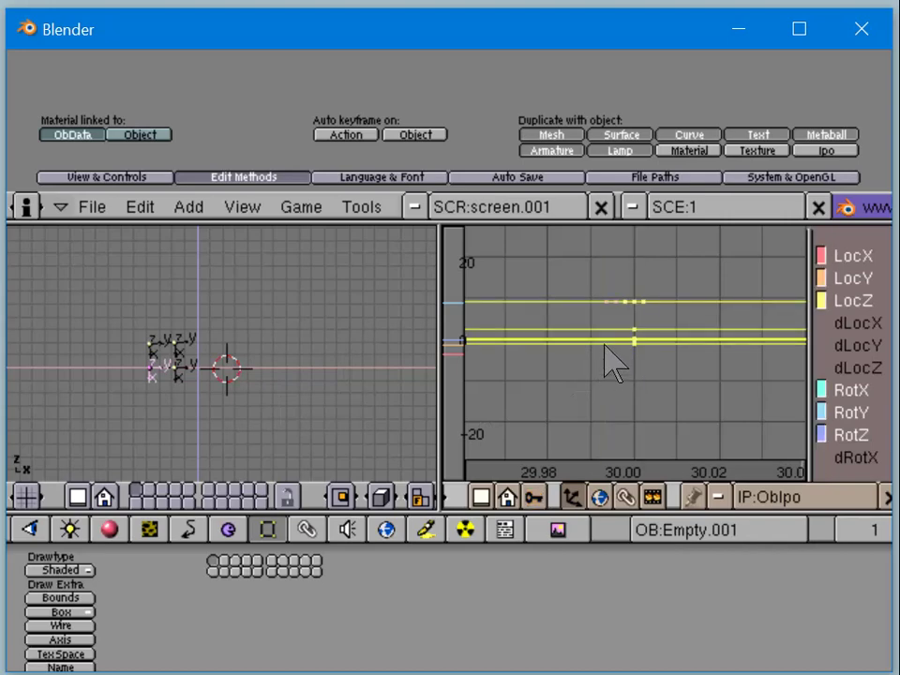
{"action": "middle_click_drag", "start_coordinate": [600, 342], "coordinate": [574, 349], "text": "ctrl"}
{"action": "key", "text": "a"}
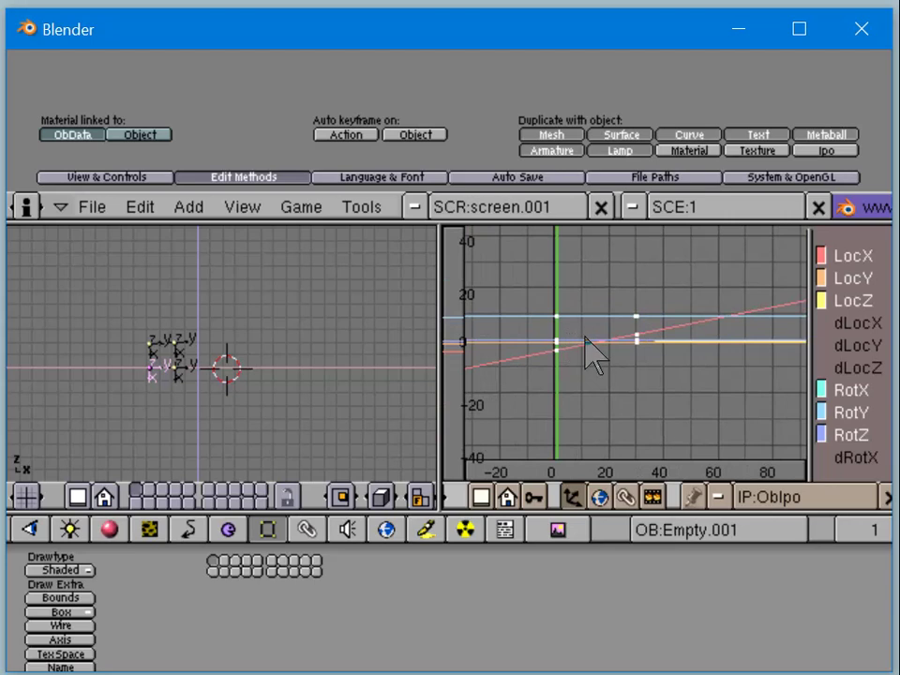
Step: Select all curve vertices and, in key mode, box-select the key at frame 0
{"action": "key", "text": "k"}
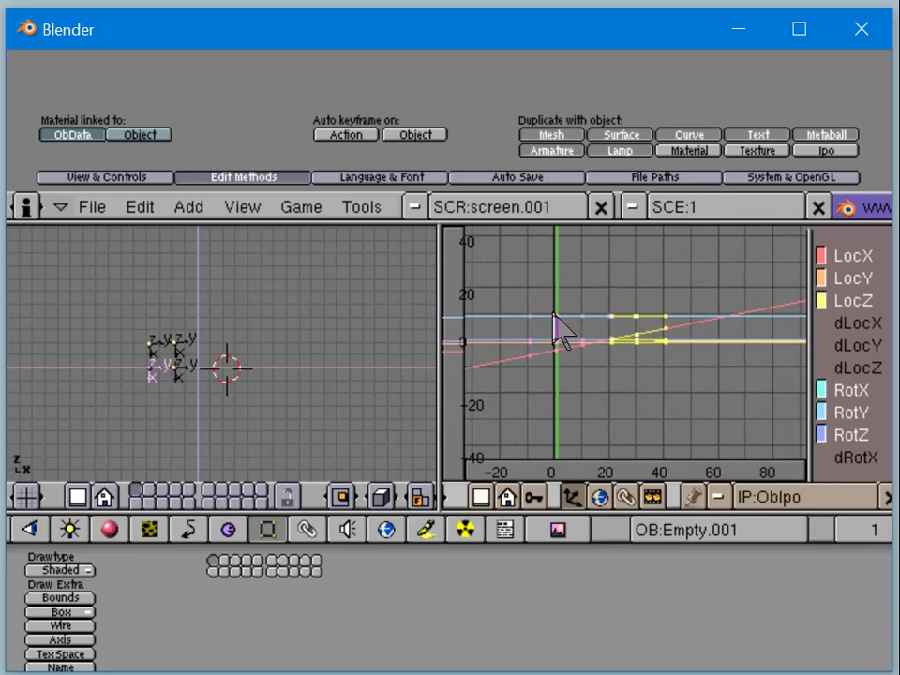
{"action": "key", "text": "k"}
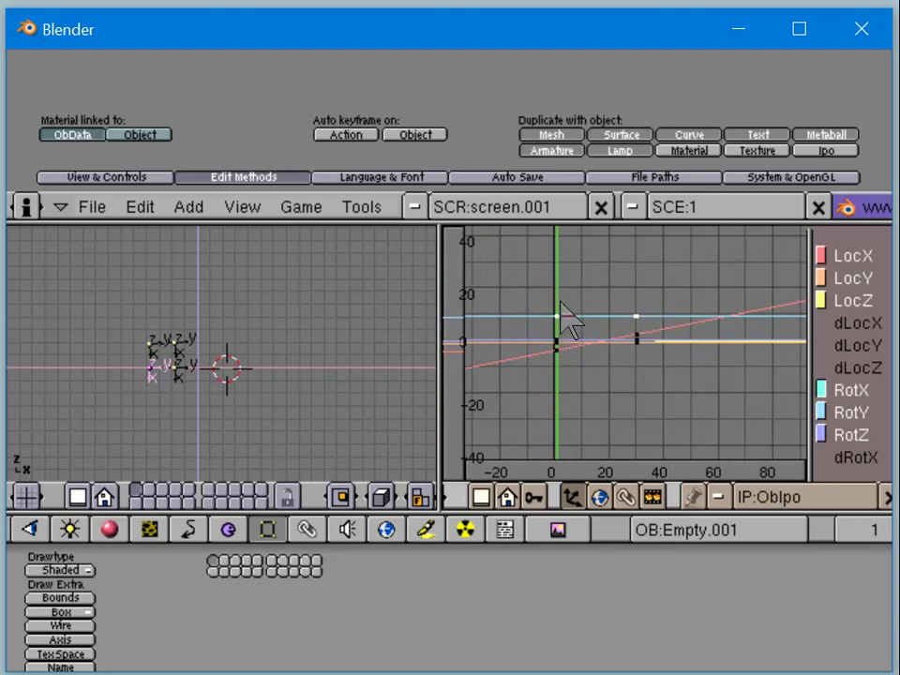
{"action": "key", "text": "a"}
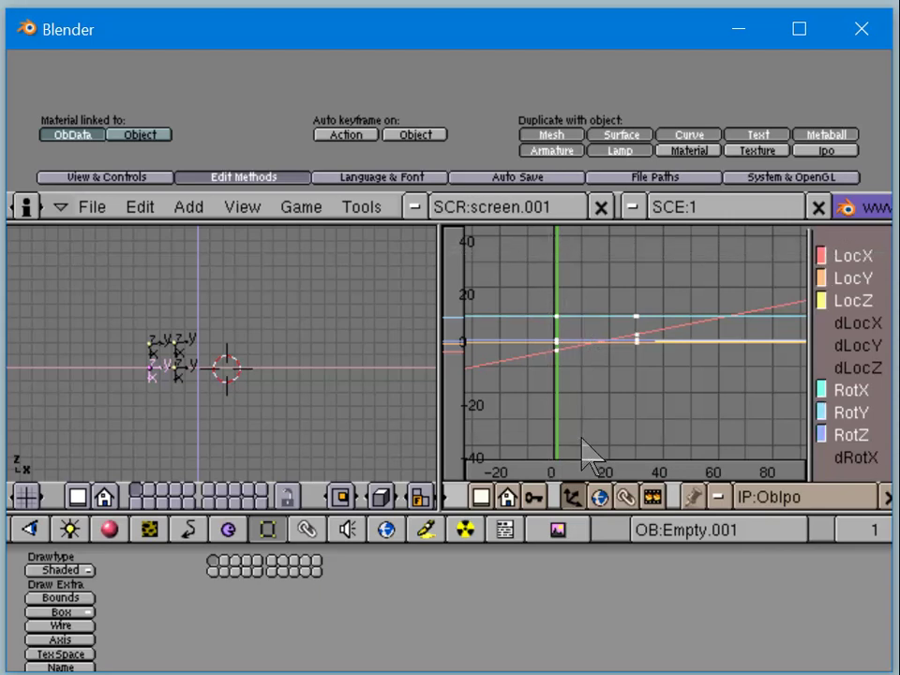
{"action": "left_click", "coordinate": [533, 496]}
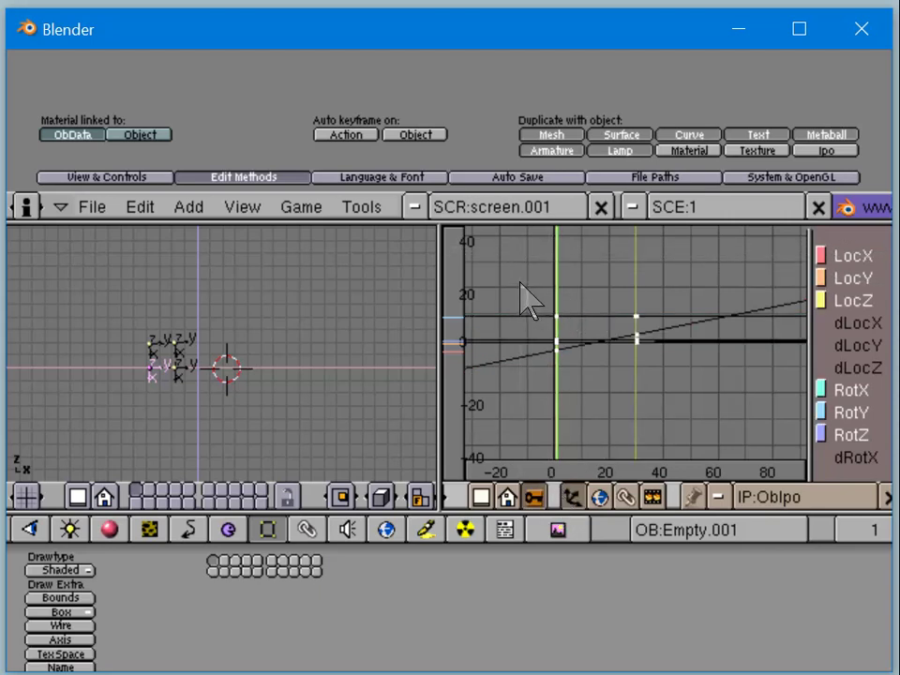
{"action": "key", "text": "b"}
{"action": "left_click_drag", "start_coordinate": [521, 284], "coordinate": [587, 410]}
Step: Leave key mode and try moving the selected keys in time, cancelling each attempt
{"action": "key", "text": "k"}
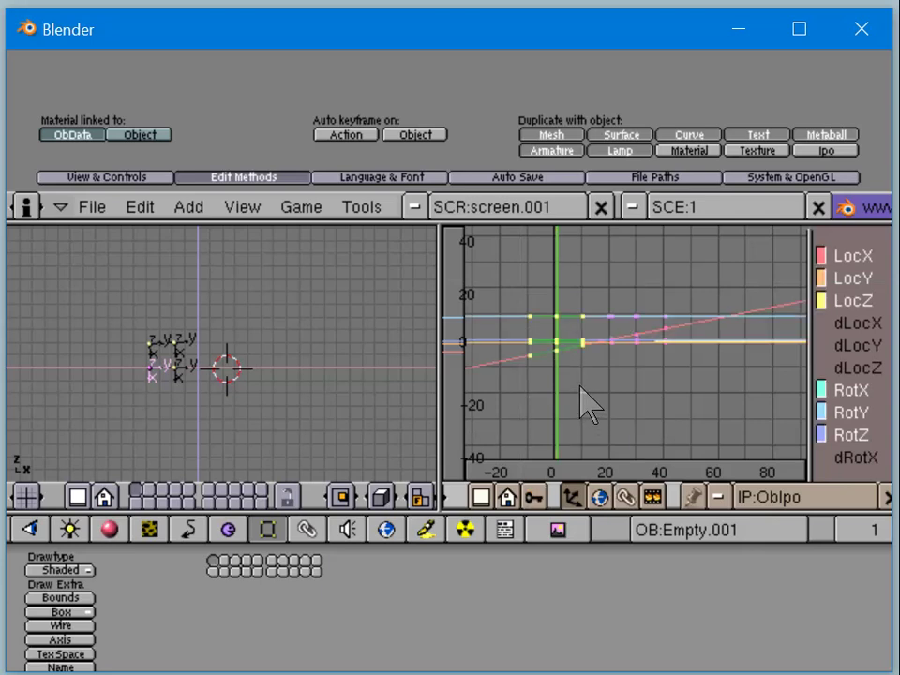
{"action": "key", "text": "g"}
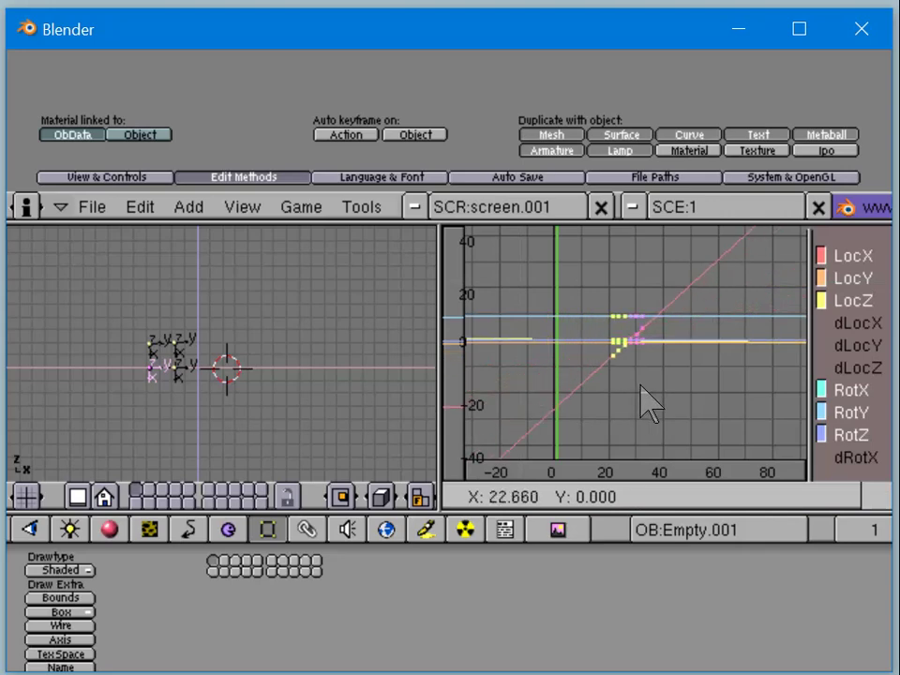
{"action": "key", "text": "Escape"}
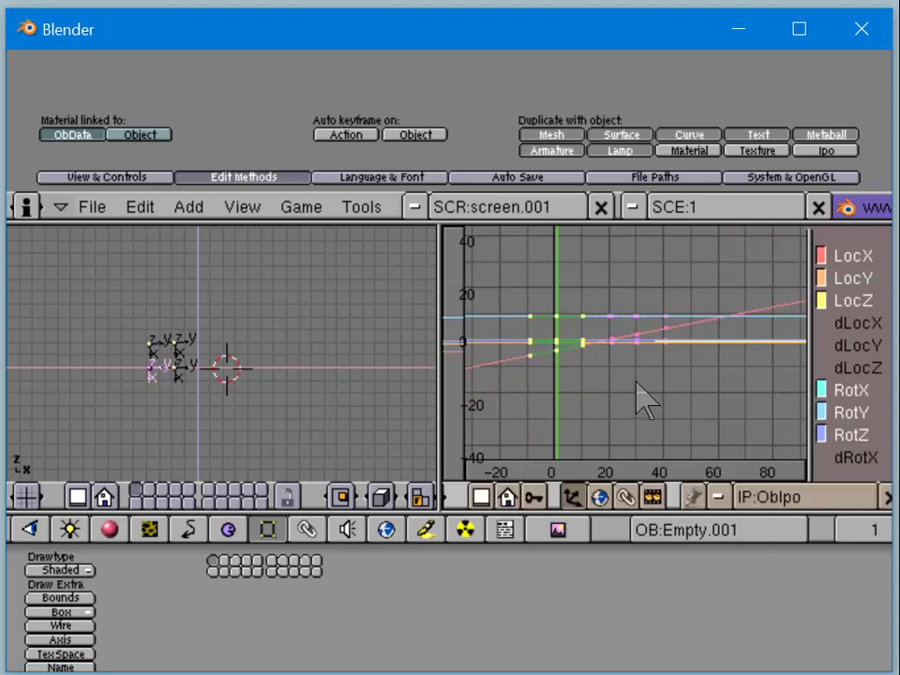
{"action": "mouse_move", "coordinate": [646, 398]}
{"action": "middle_mouse_down", "text": "ctrl"}
{"action": "mouse_move", "coordinate": [627, 378]}
{"action": "mouse_move", "coordinate": [648, 375]}
{"action": "mouse_move", "coordinate": [668, 422]}
{"action": "mouse_move", "coordinate": [646, 395]}
{"action": "mouse_move", "coordinate": [596, 385]}
{"action": "mouse_move", "coordinate": [642, 370]}
{"action": "mouse_move", "coordinate": [647, 392]}
{"action": "middle_mouse_up", "text": "ctrl"}
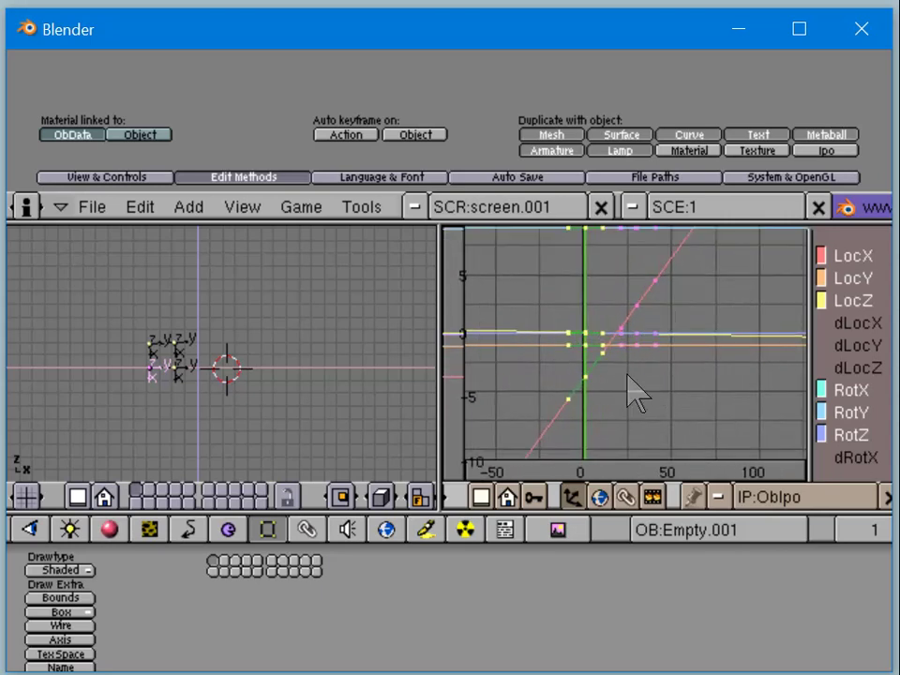
{"action": "key", "text": "g"}
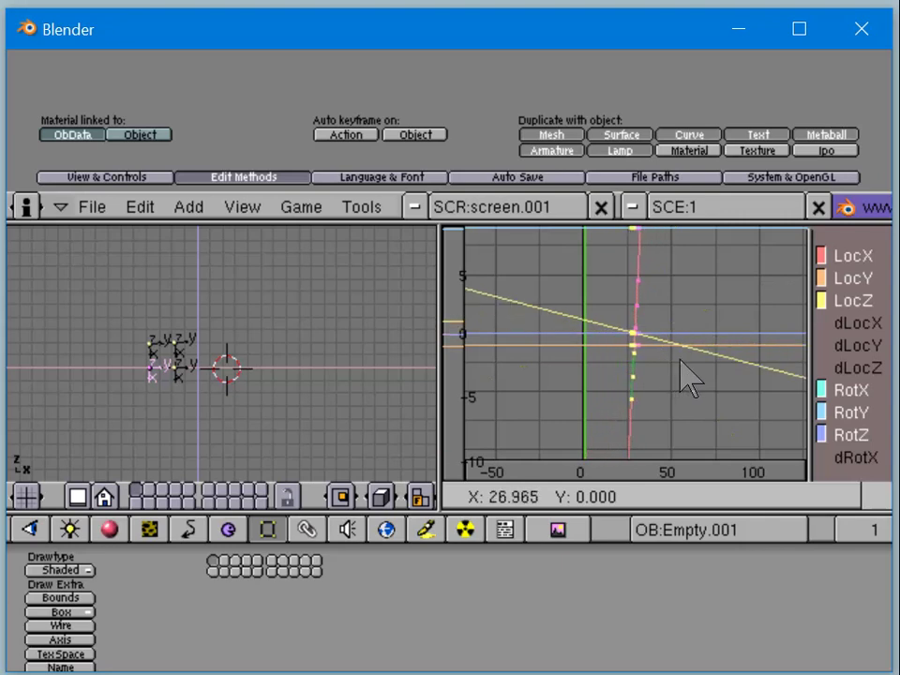
{"action": "key", "text": "Escape"}
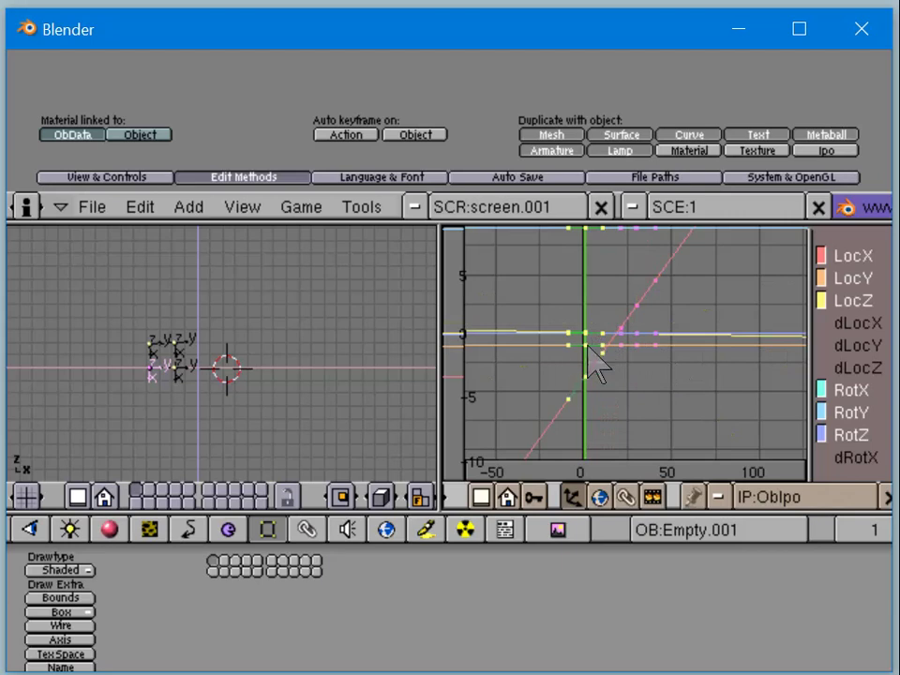
Step: In IPO key mode, shift the selected key line to a new time
{"action": "left_click", "coordinate": [539, 500]}
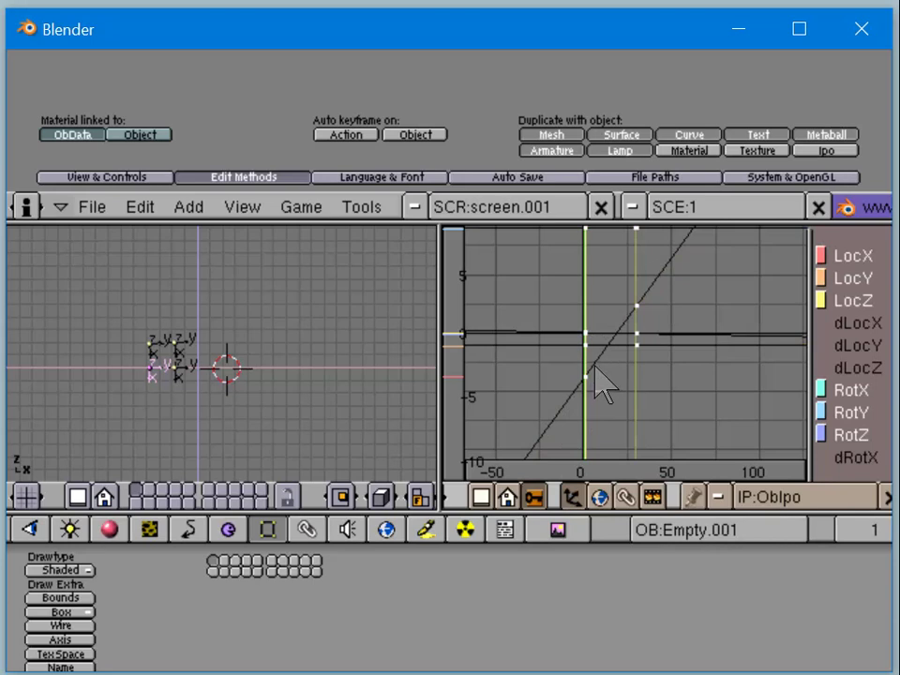
{"action": "key", "text": "g"}
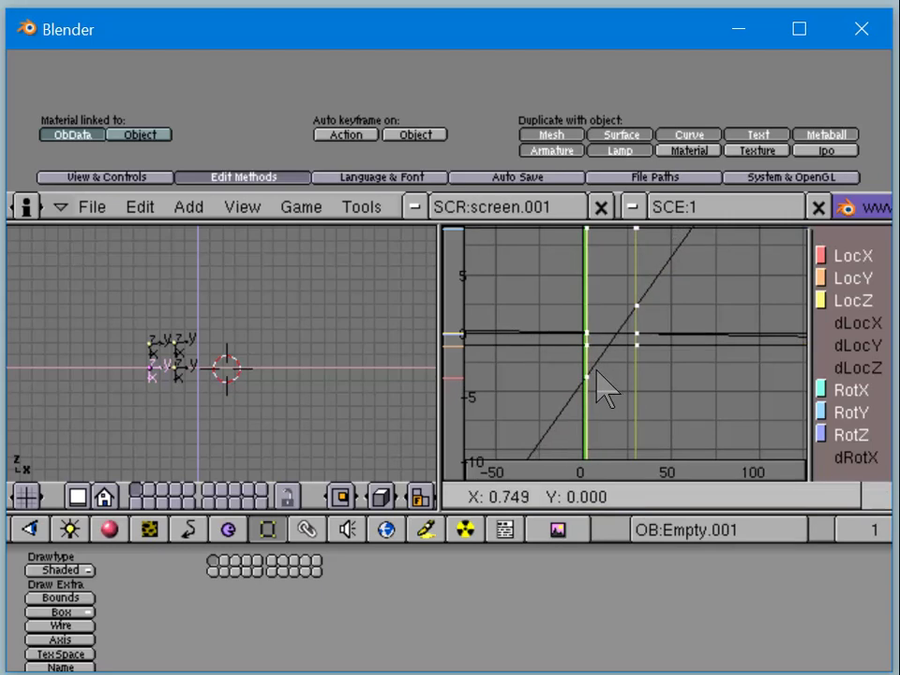
{"action": "left_click", "coordinate": [596, 370]}
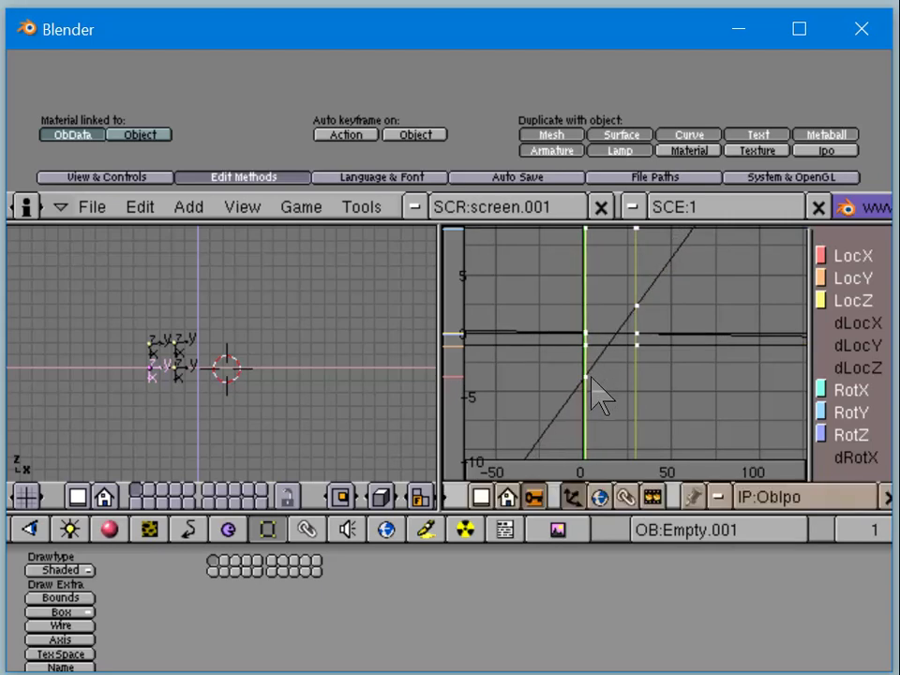
Step: Duplicate the key just before frame 30, move it later, and play the animation
{"action": "key", "text": "shift+d"}
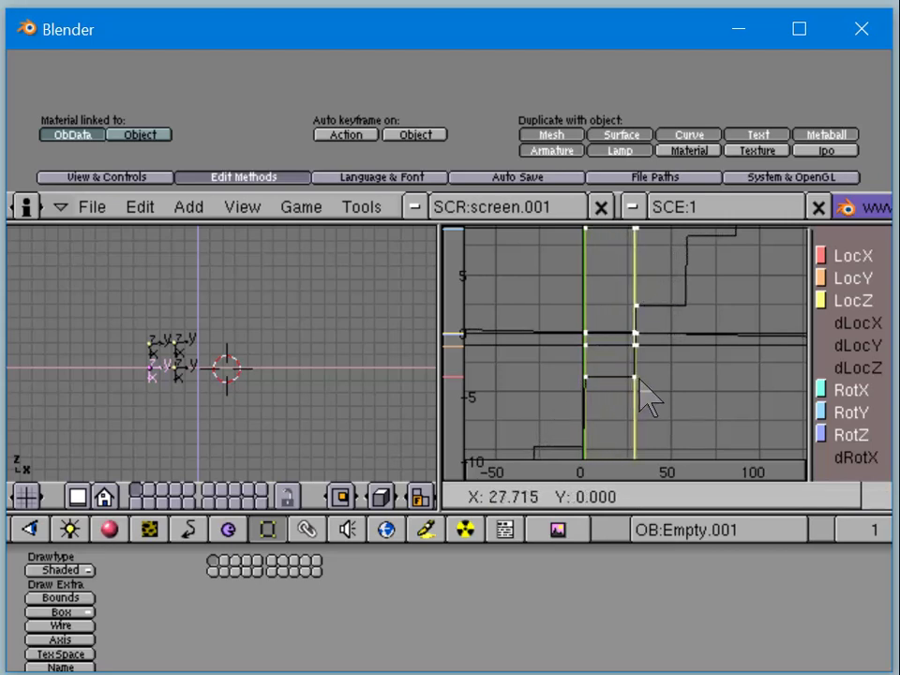
{"action": "left_click", "coordinate": [634, 379]}
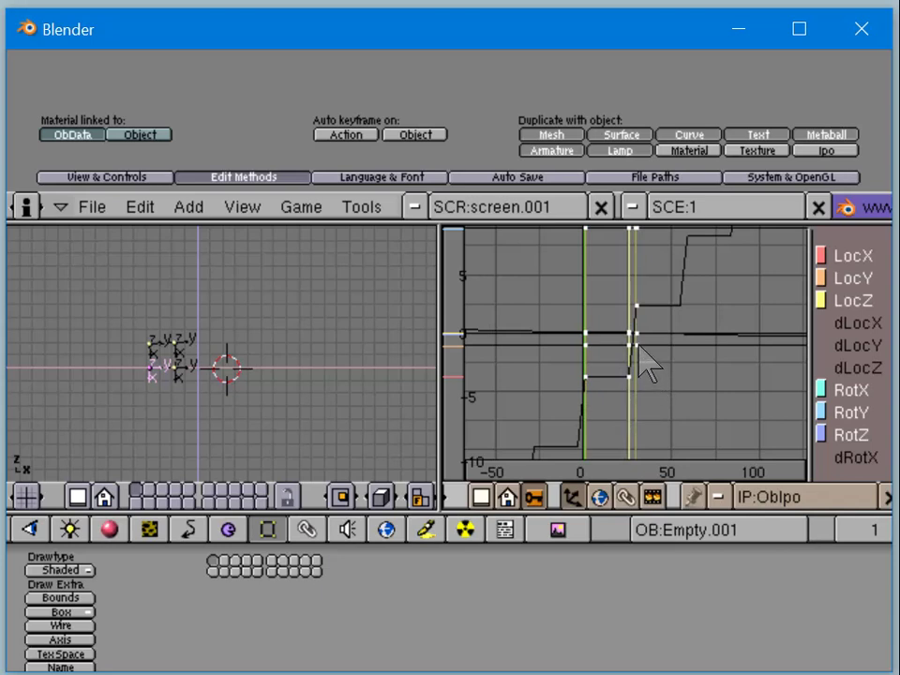
{"action": "key", "text": "g"}
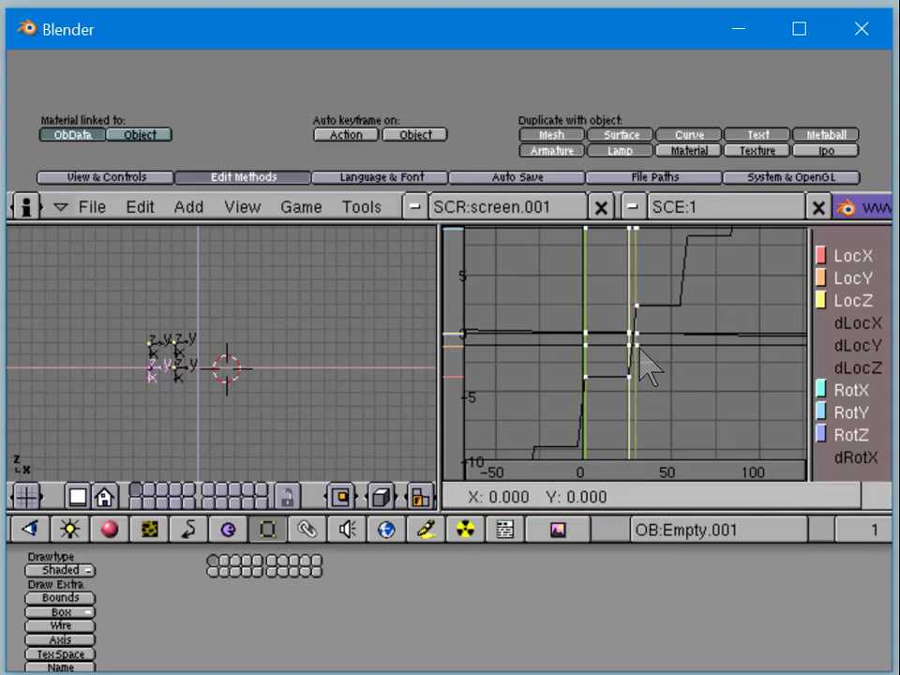
{"action": "left_click", "coordinate": [654, 365]}
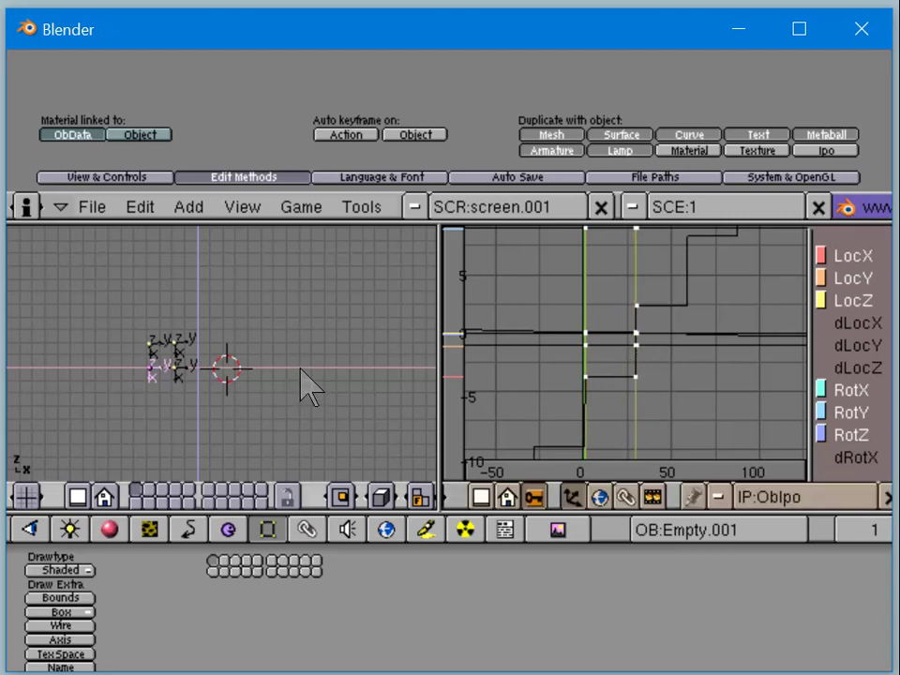
{"action": "key", "text": "alt+a"}
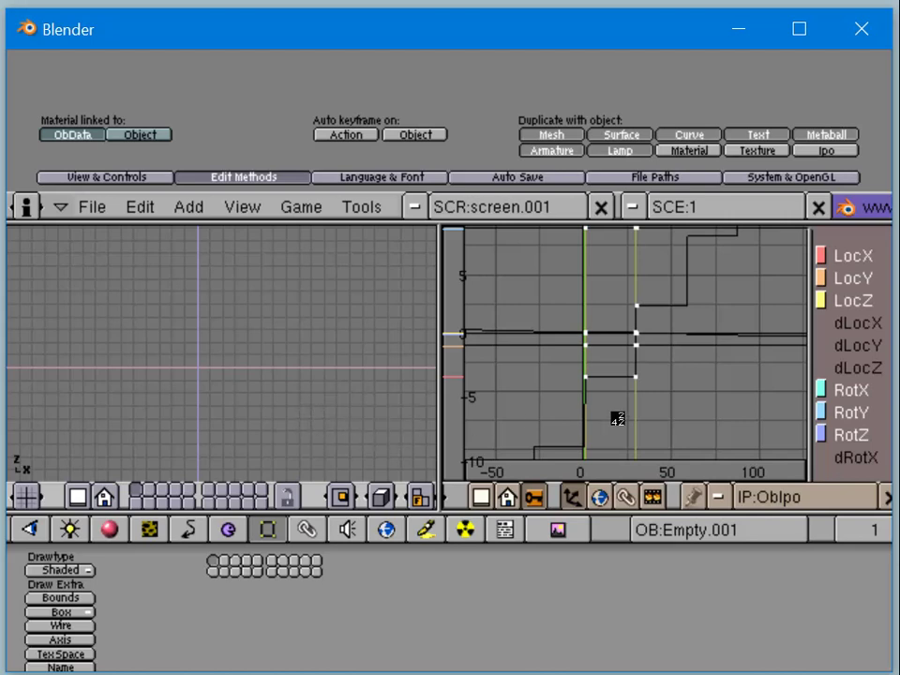
Step: Stop playback, leave key mode, scrub the current frame to 30, and replay the animation
{"action": "key", "text": "Escape"}
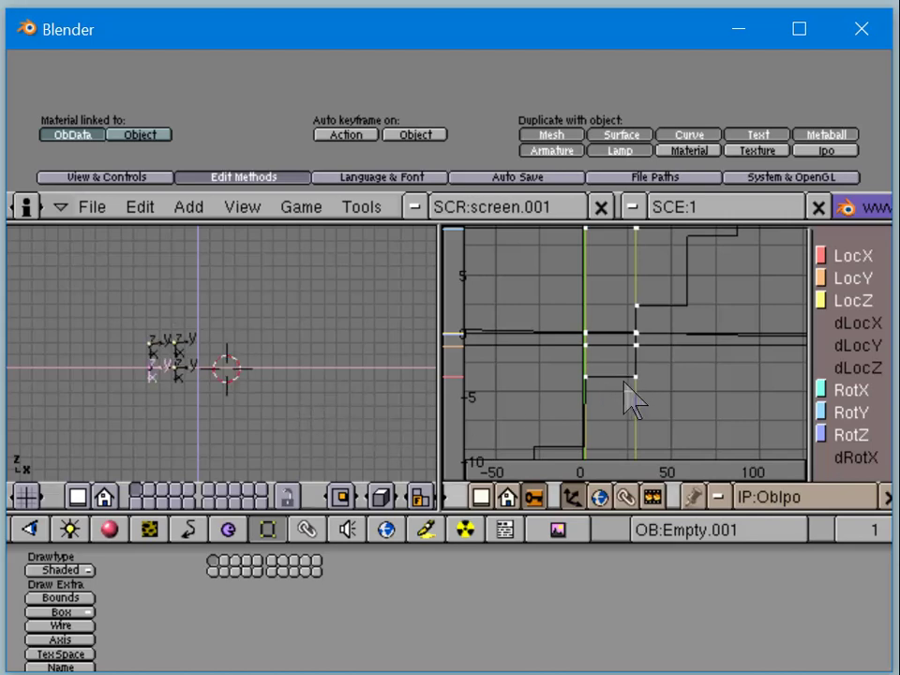
{"action": "key", "text": "k"}
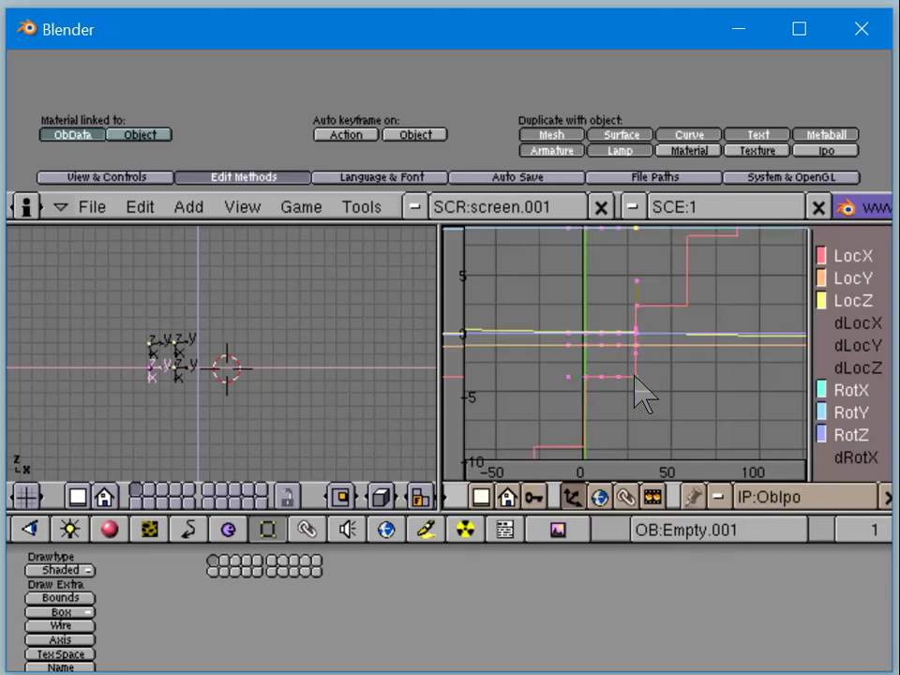
{"action": "left_click", "coordinate": [638, 373]}
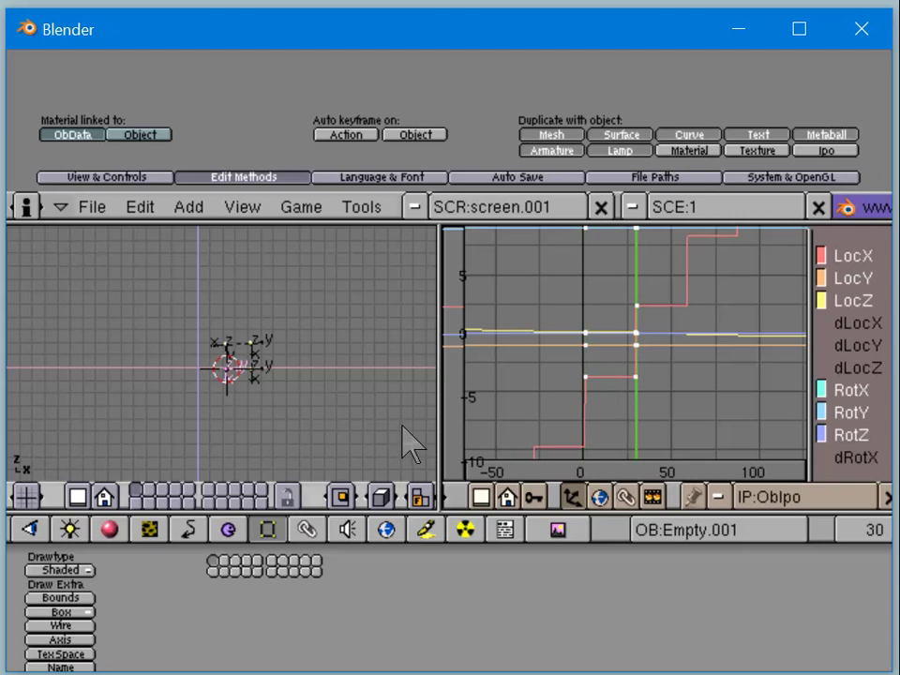
{"action": "left_click", "coordinate": [611, 397]}
{"action": "left_click_drag", "start_coordinate": [611, 398], "coordinate": [522, 422]}
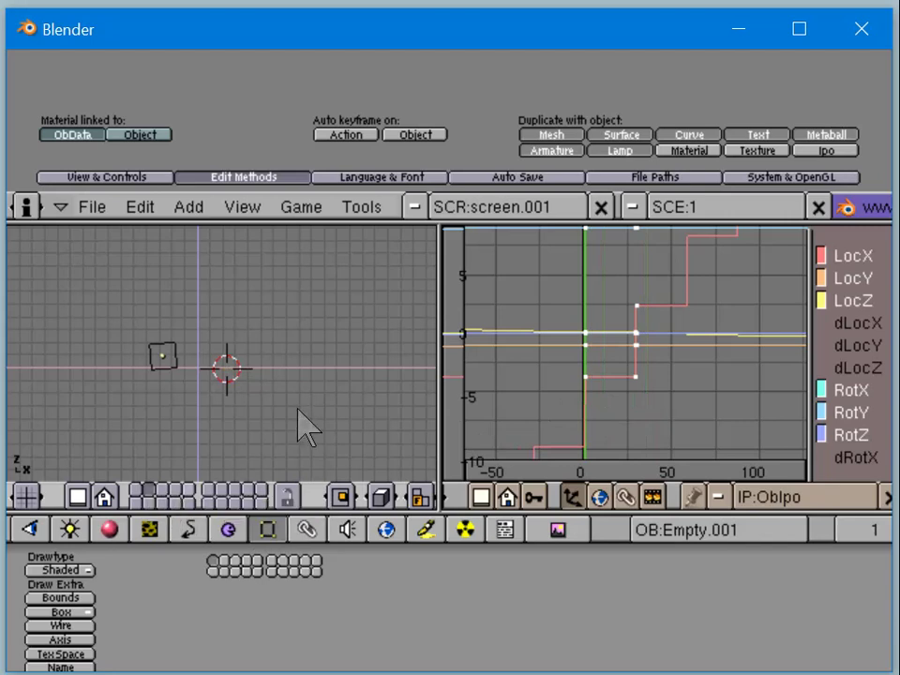
{"action": "key", "text": "alt+a"}
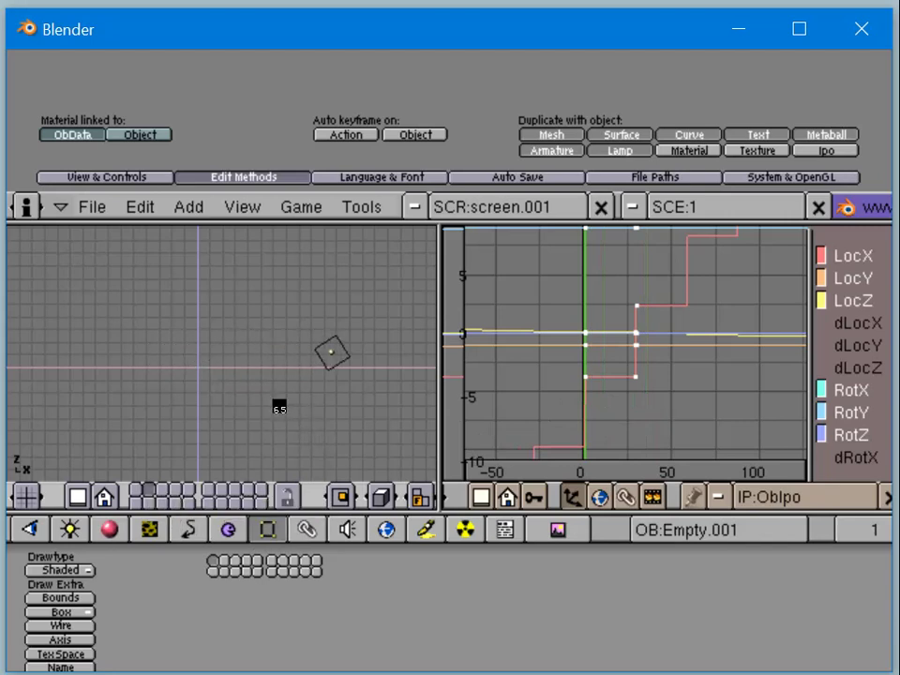
{"action": "key", "text": "Escape"}
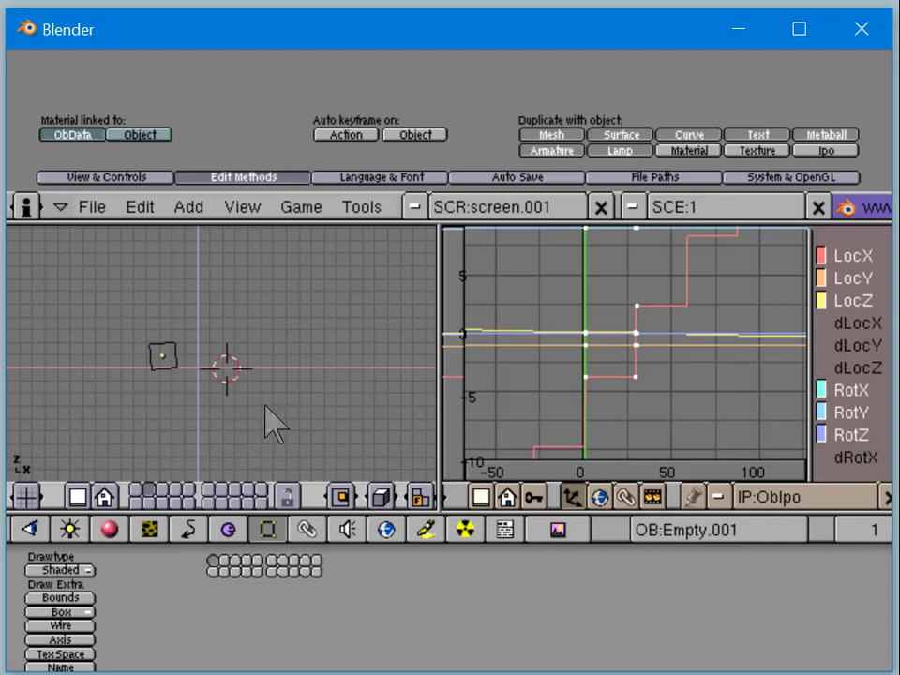
Step: Step through frames 10, 16, 20, 24, 29, 30 and 31, then back to 29
{"action": "key", "text": "Right"}
{"action": "key", "text": "Right"}
{"action": "key", "text": "Right"}
{"action": "key", "text": "Right"}
{"action": "key", "text": "Right"}
{"action": "key", "text": "Right"}
{"action": "key", "text": "Right"}
{"action": "key", "text": "Right"}
{"action": "key", "text": "Right"}
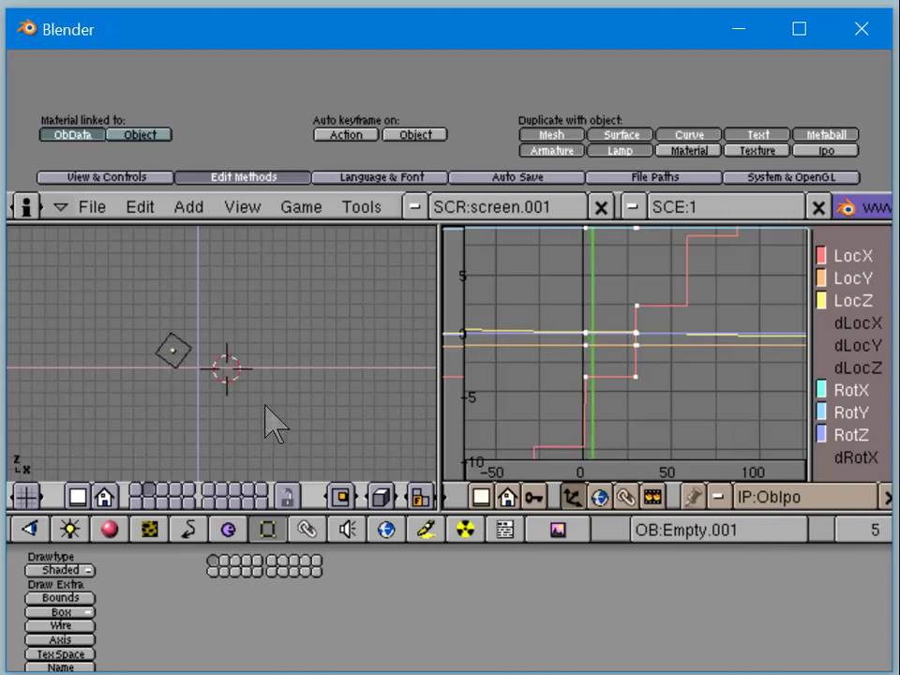
{"action": "key", "text": "Right"}
{"action": "key", "text": "Right"}
{"action": "key", "text": "Right"}
{"action": "key", "text": "Right"}
{"action": "key", "text": "Right"}
{"action": "key", "text": "Right"}
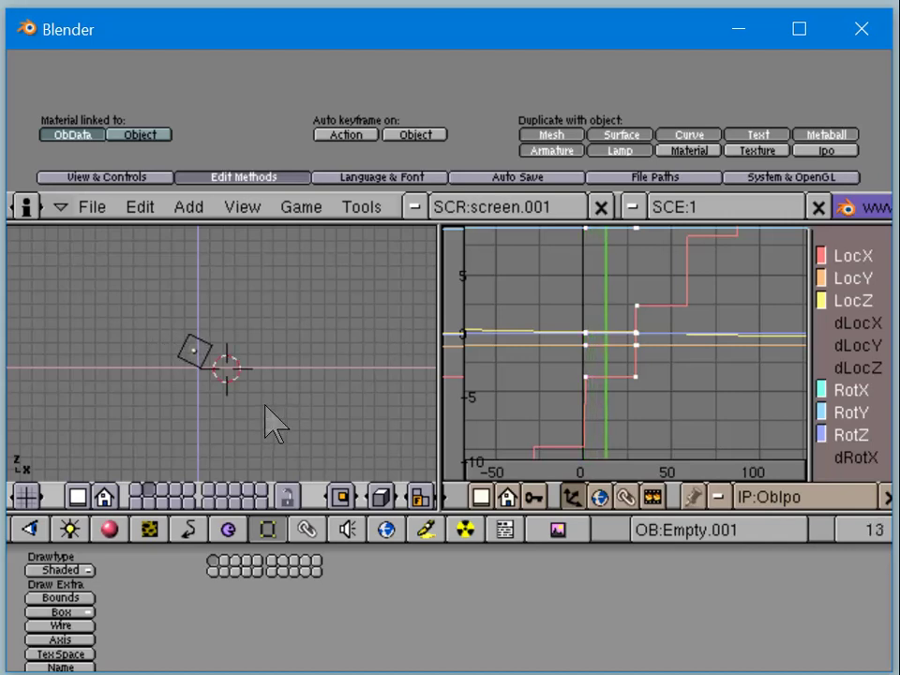
{"action": "key", "text": "Right"}
{"action": "key", "text": "Right"}
{"action": "key", "text": "Right"}
{"action": "key", "text": "Right"}
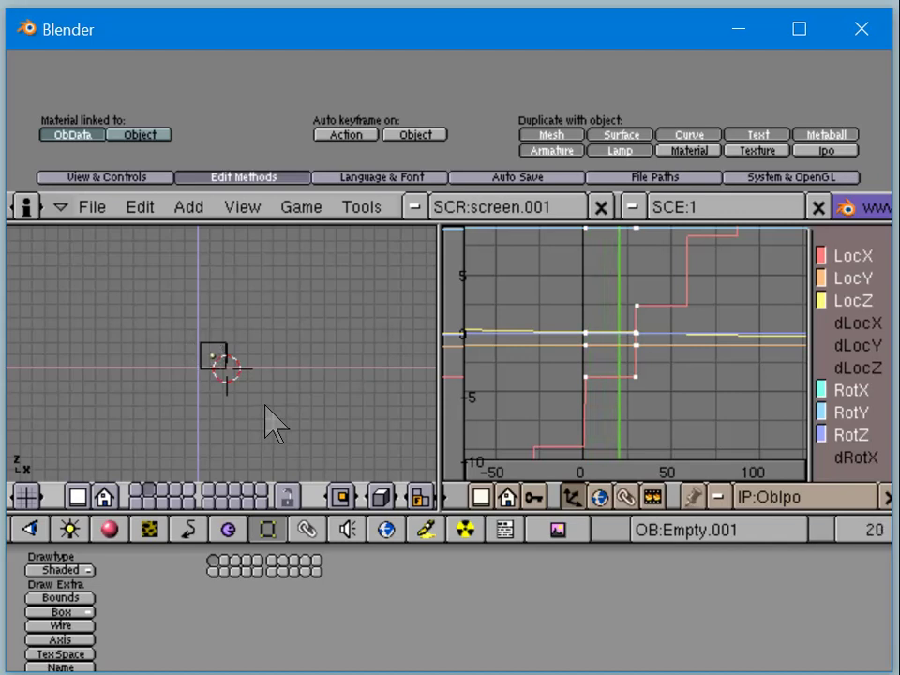
{"action": "key", "text": "Right"}
{"action": "key", "text": "Right"}
{"action": "key", "text": "Right"}
{"action": "key", "text": "Right"}
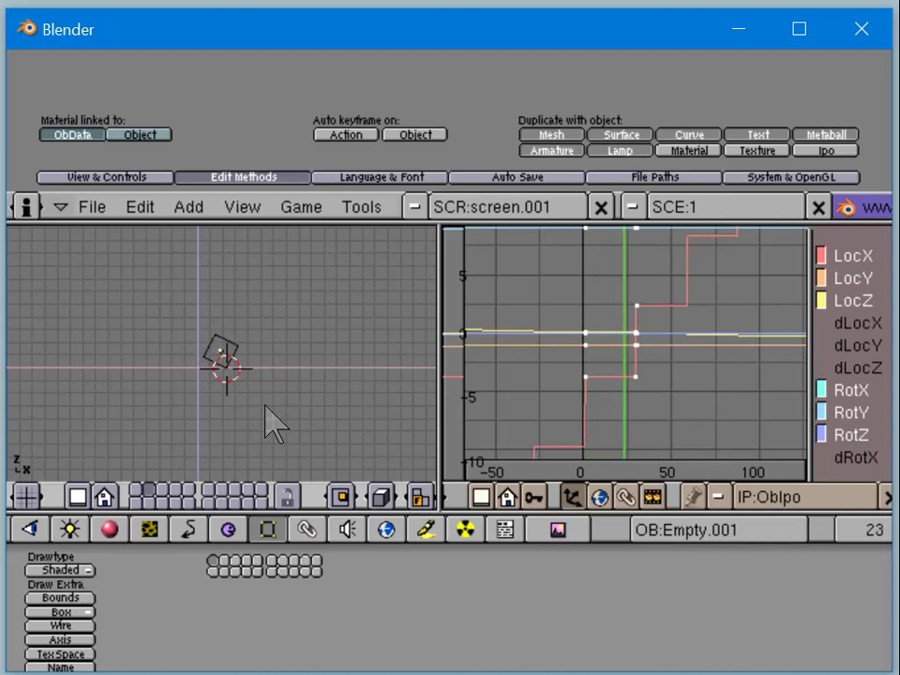
{"action": "key", "text": "Right"}
{"action": "key", "text": "Right"}
{"action": "key", "text": "Right"}
{"action": "key", "text": "Right"}
{"action": "key", "text": "Right"}
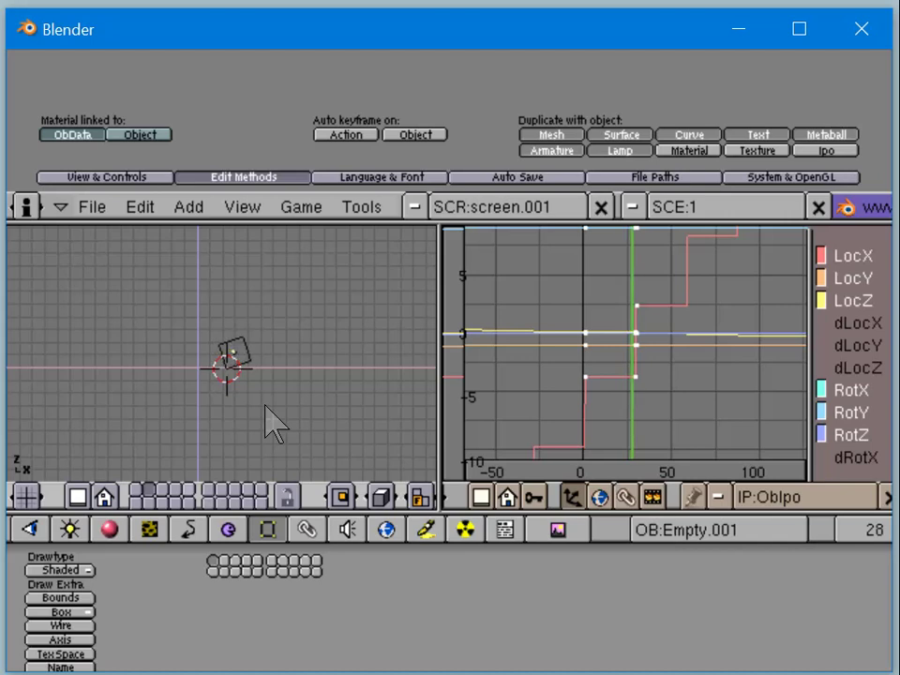
{"action": "key", "text": "Right"}
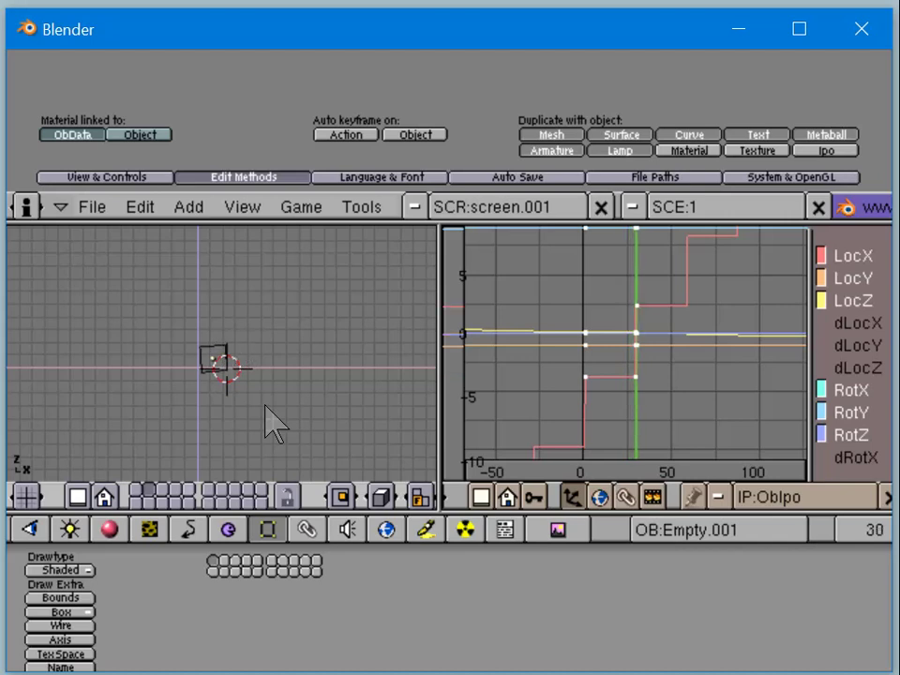
{"action": "key", "text": "Right"}
{"action": "key", "text": "Left"}
{"action": "key", "text": "Left"}
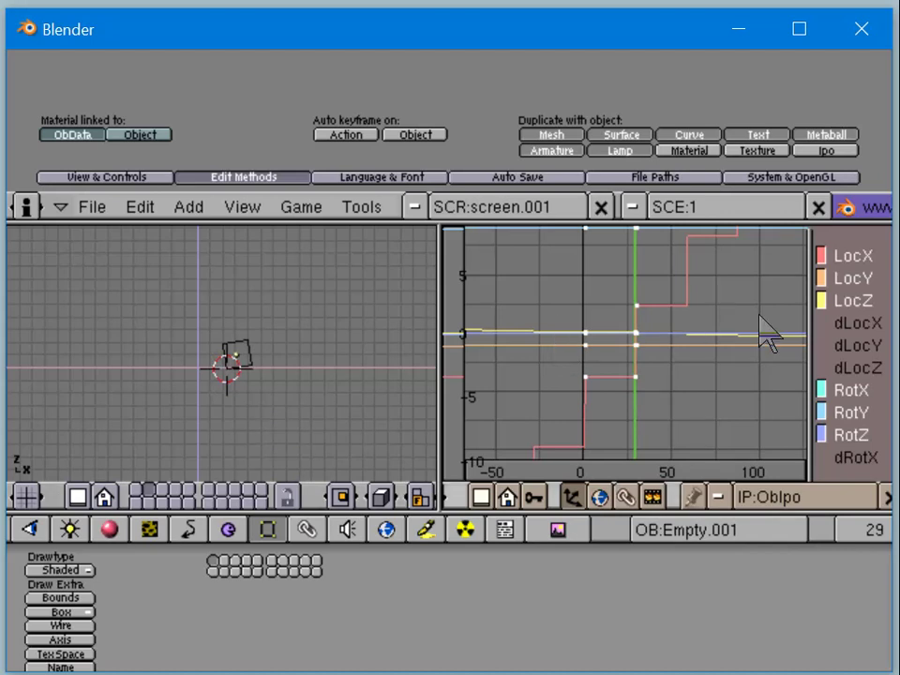
Step: Zoom in on frames 29–31 and move the 29.5 key line to frame 30 in key mode
{"action": "scroll", "coordinate": [739, 361], "scroll_direction": "up", "scroll_amount": 10}
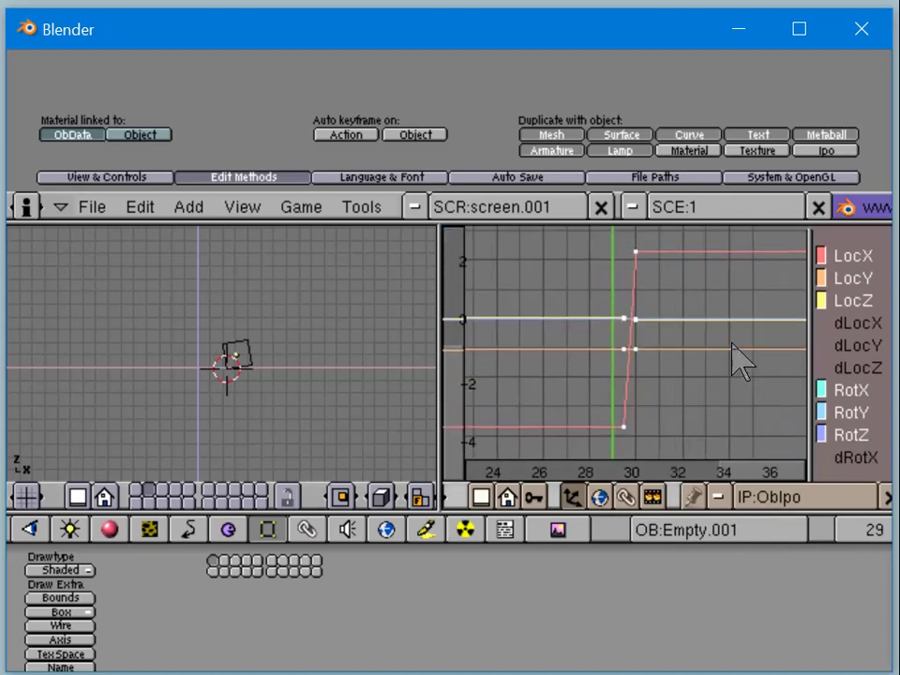
{"action": "scroll", "coordinate": [694, 366], "scroll_direction": "up", "scroll_amount": 3}
{"action": "scroll", "coordinate": [690, 364], "scroll_direction": "up", "scroll_amount": 5}
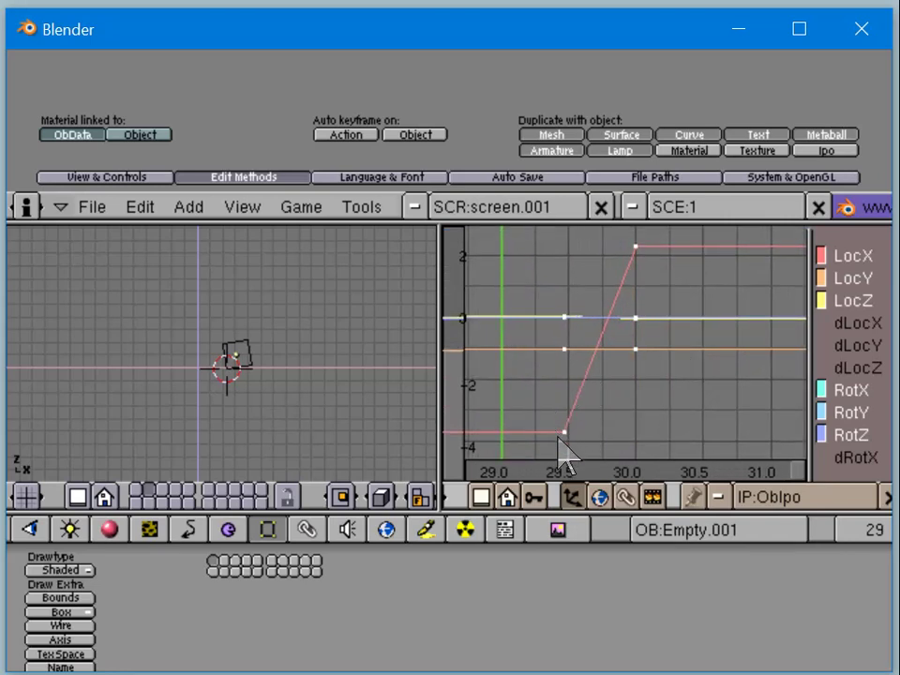
{"action": "left_click", "coordinate": [533, 497]}
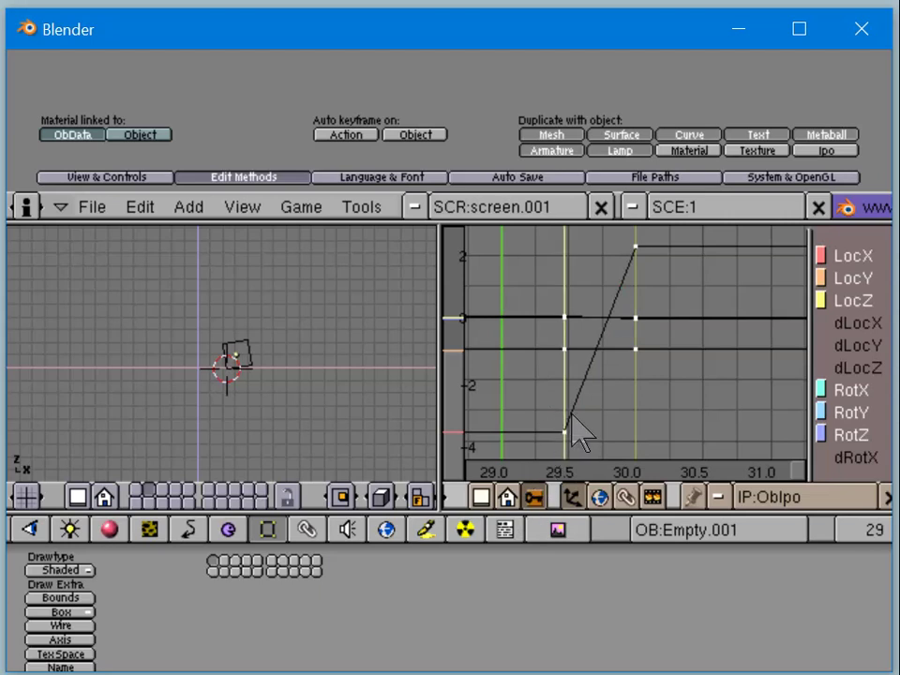
{"action": "key", "text": "g"}
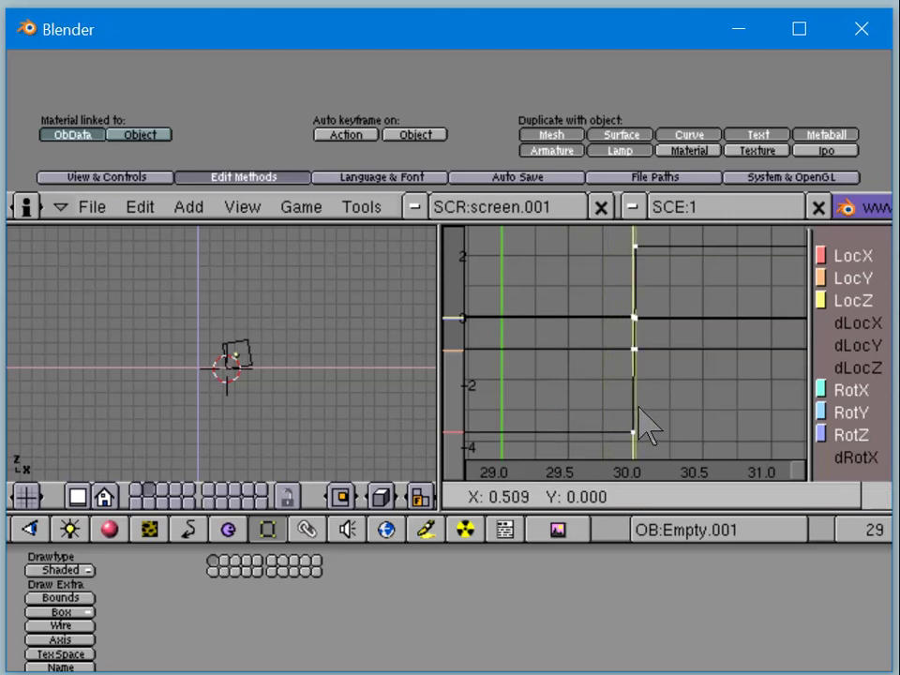
{"action": "left_click", "coordinate": [647, 429]}
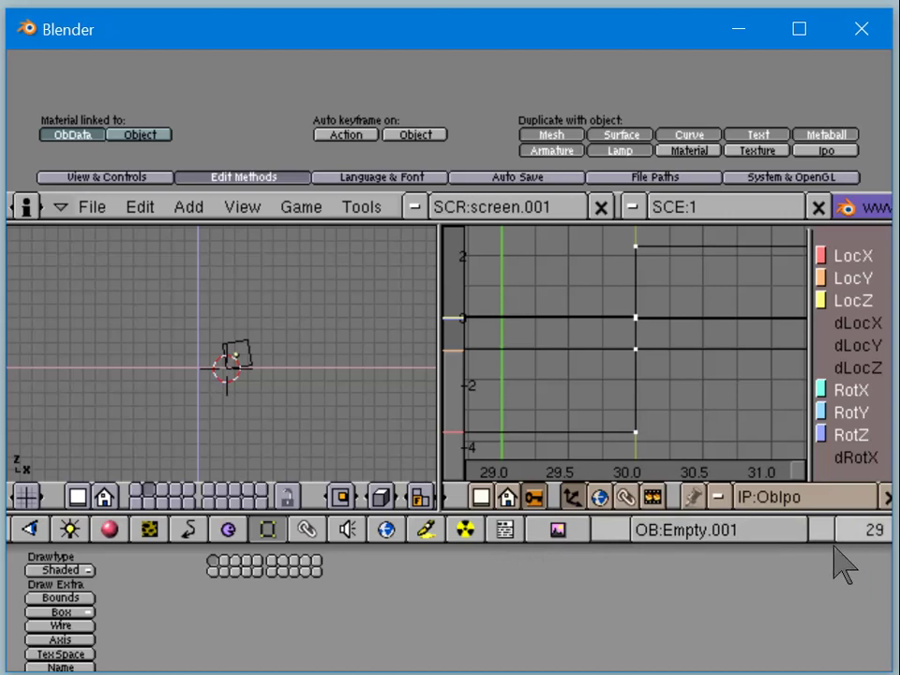
Step: Rewind to frame 1 and play the animation to check the step at frame 30
{"action": "key", "text": "shift+Left"}
{"action": "key", "text": "alt+a"}
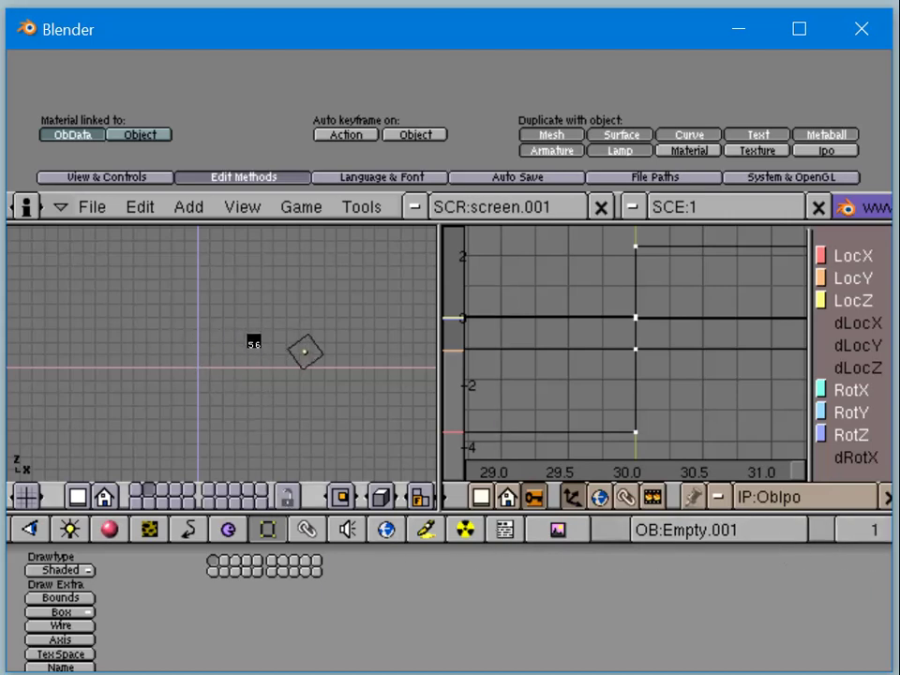
{"action": "key", "text": "Escape"}
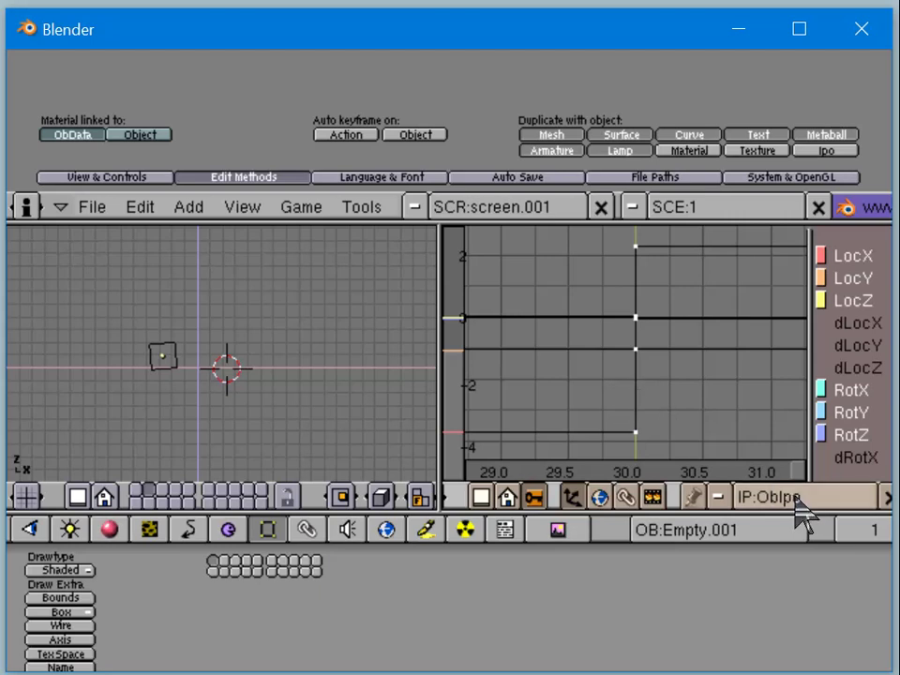
{"action": "middle_click_drag", "start_coordinate": [791, 497], "coordinate": [263, 542]}
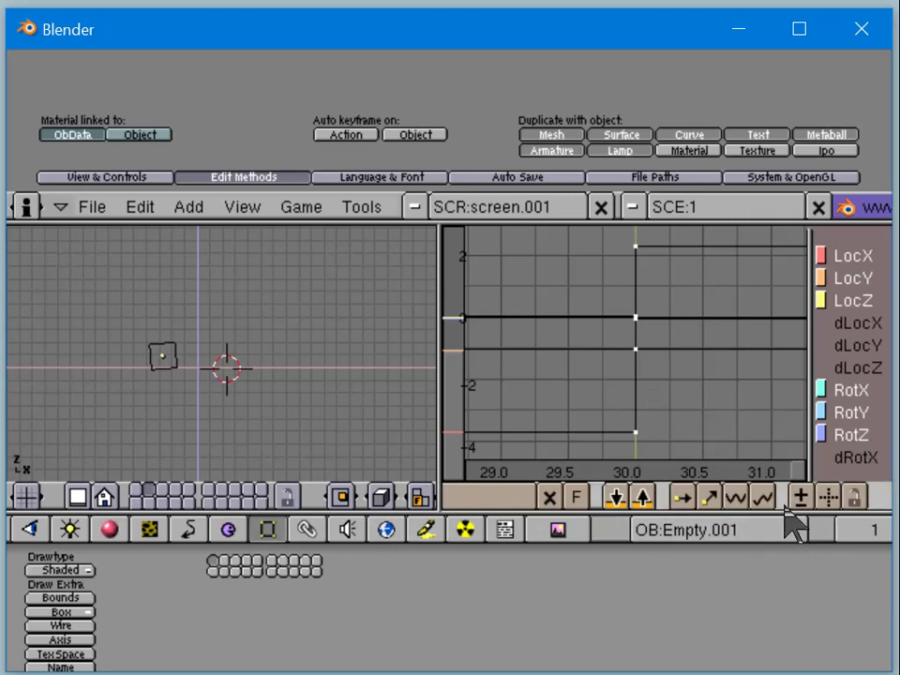
{"action": "key", "text": "KP_Subtract"}
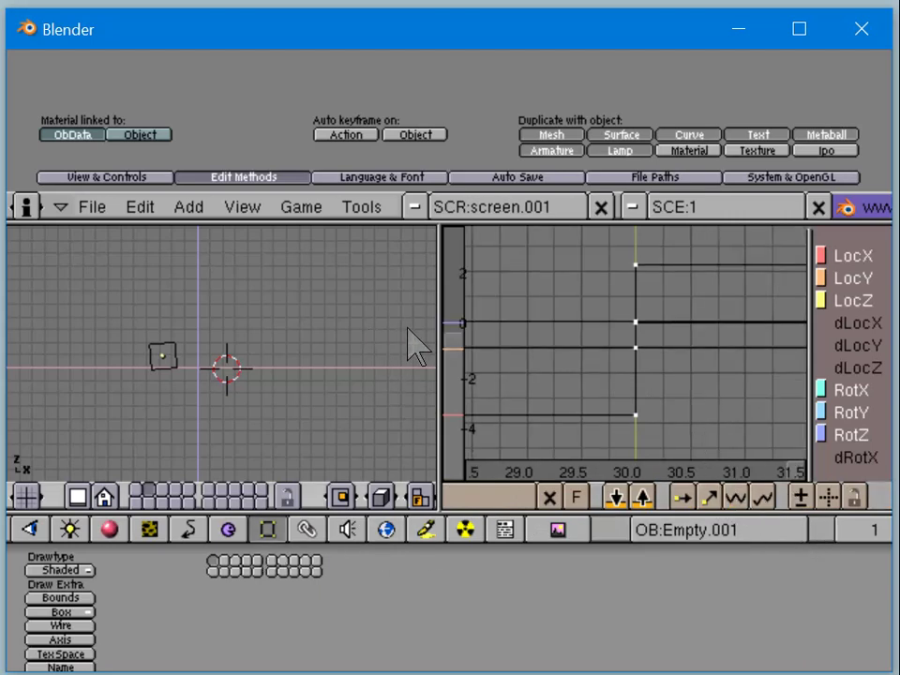
{"action": "key", "text": "a"}
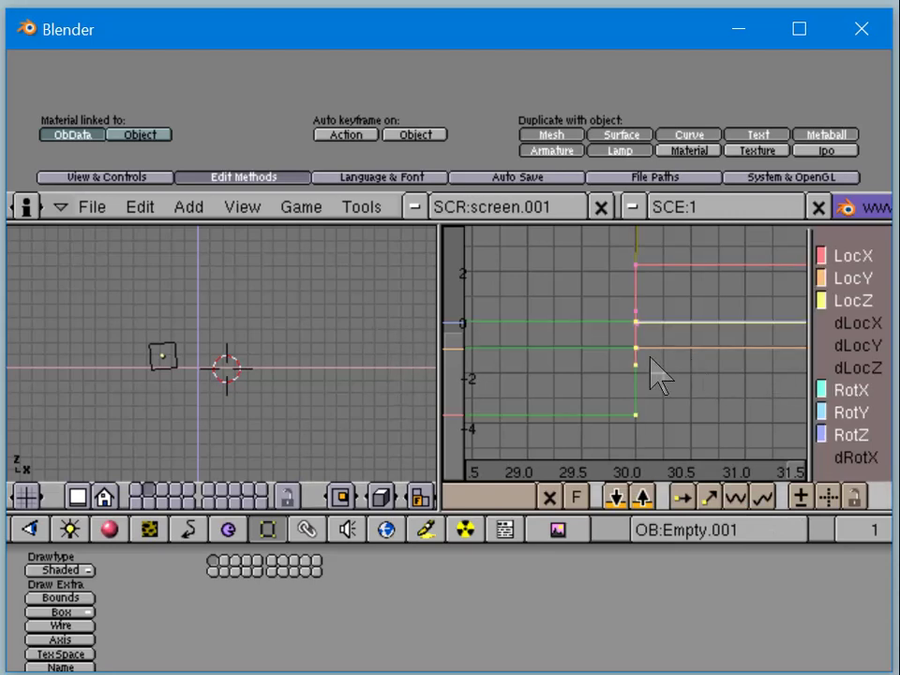
{"action": "key", "text": "a"}
{"action": "middle_click_drag", "start_coordinate": [350, 374], "coordinate": [318, 398]}
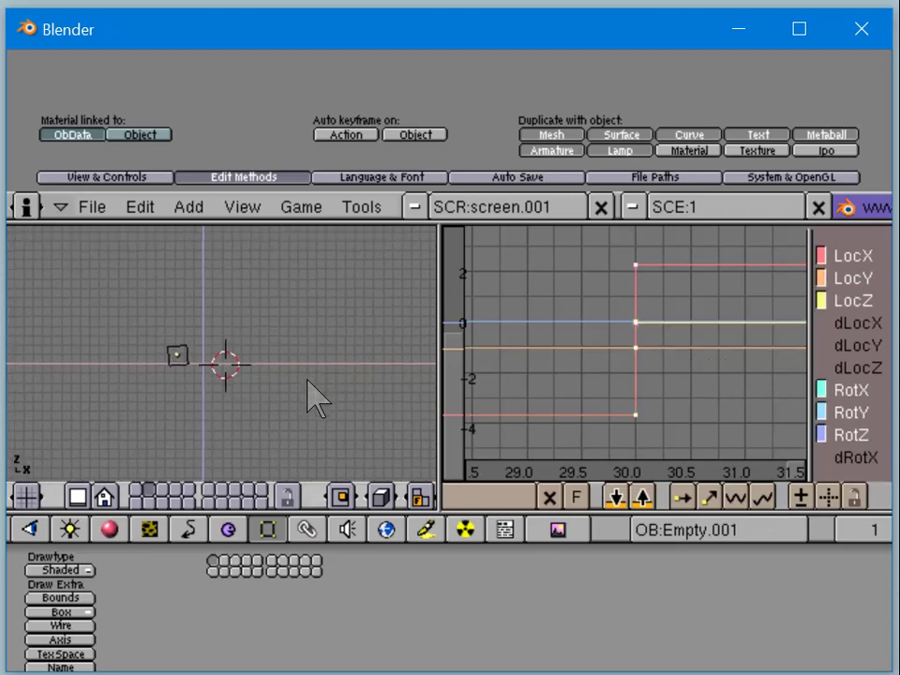
{"action": "key", "text": "KP_1"}
{"action": "scroll", "coordinate": [321, 370], "scroll_direction": "up", "scroll_amount": 4}
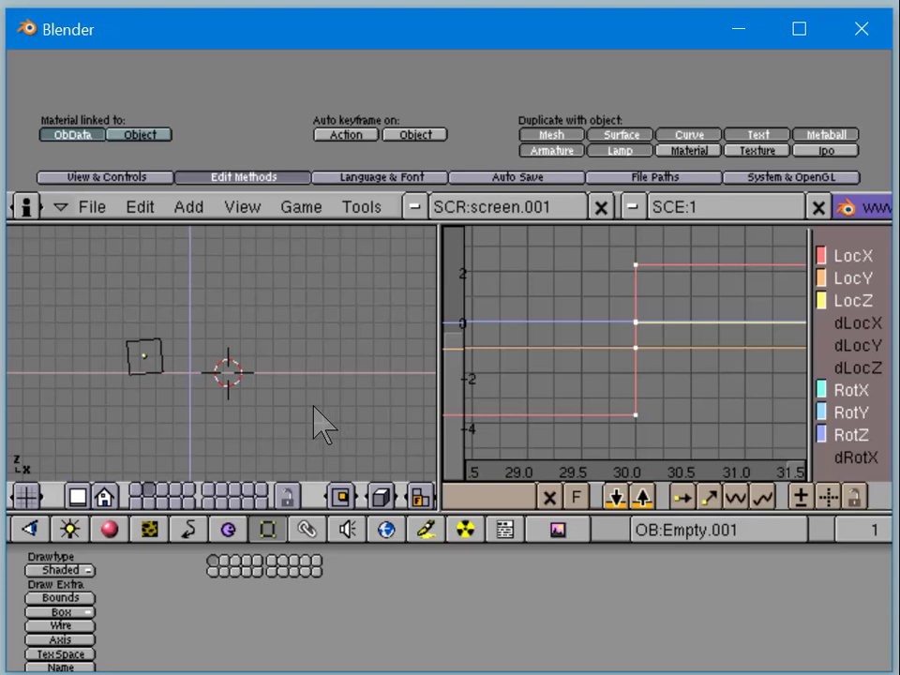
{"action": "left_click", "coordinate": [640, 437]}
{"action": "key", "text": "a"}
{"action": "key", "text": "a"}
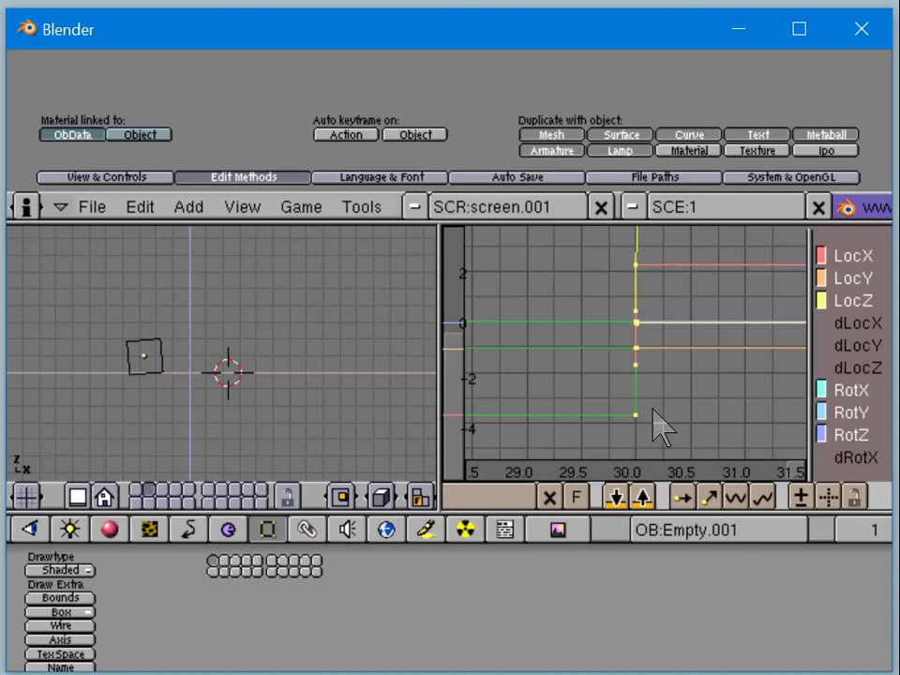
{"action": "key", "text": "s"}
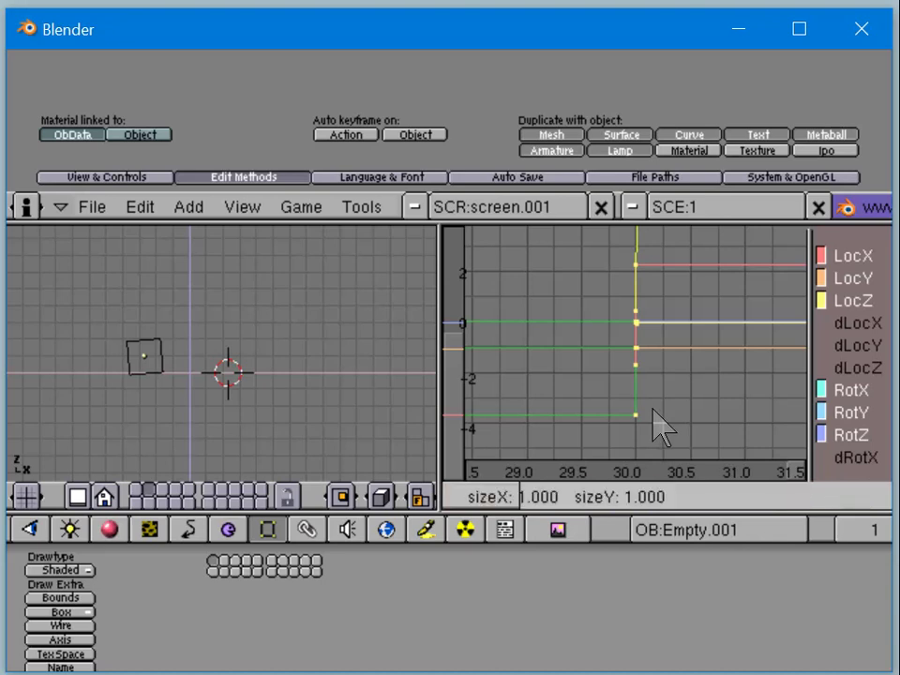
{"action": "left_click", "coordinate": [628, 416]}
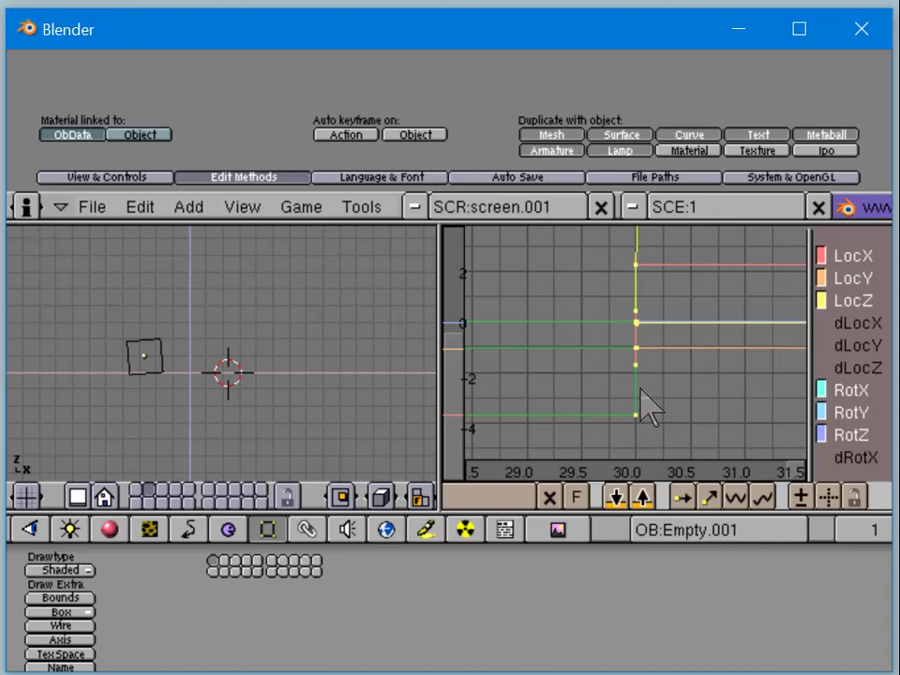
{"action": "right_click", "coordinate": [636, 398]}
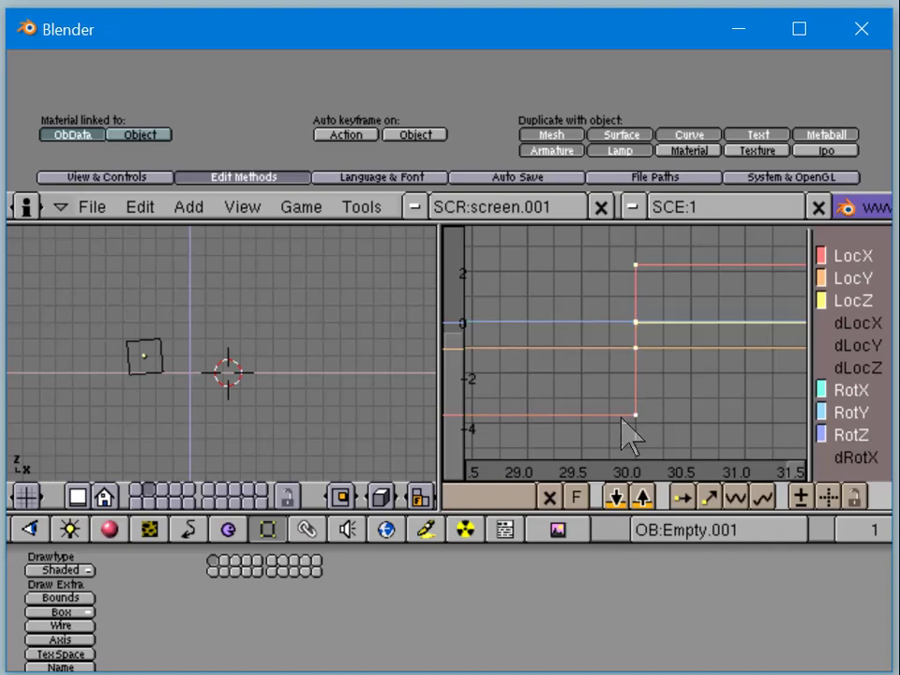
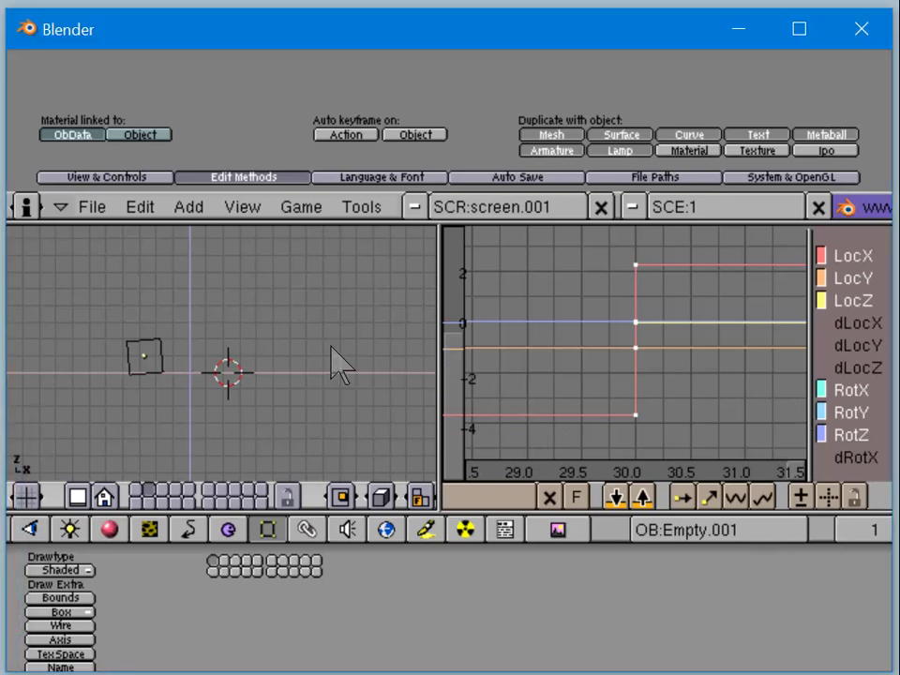
Step: Save the animated scene under the new file name ipocrap.blend
{"action": "left_click", "coordinate": [99, 215]}
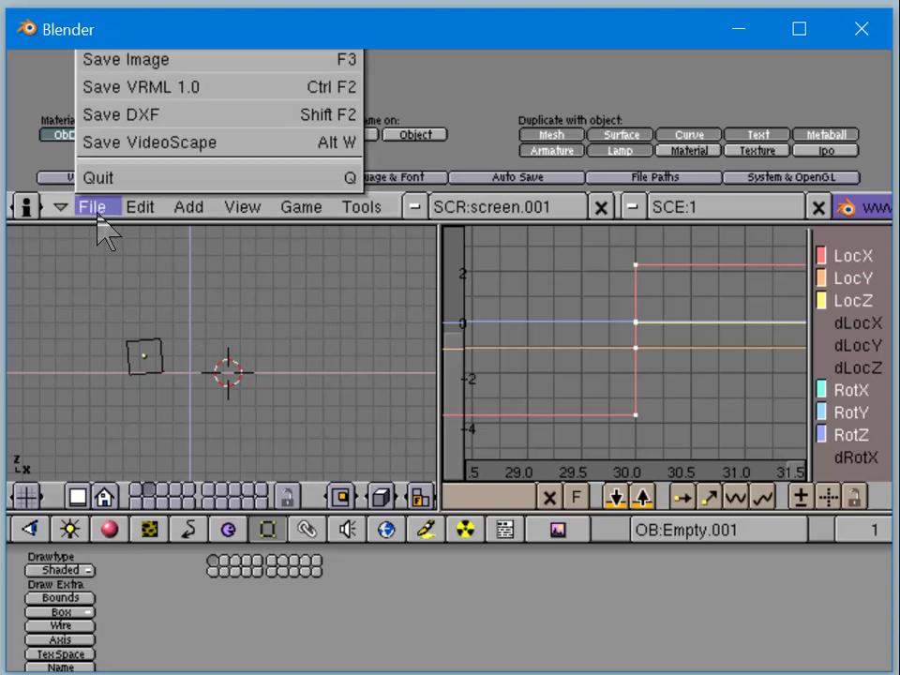
{"action": "key", "text": "F2"}
{"action": "left_click", "coordinate": [120, 291]}
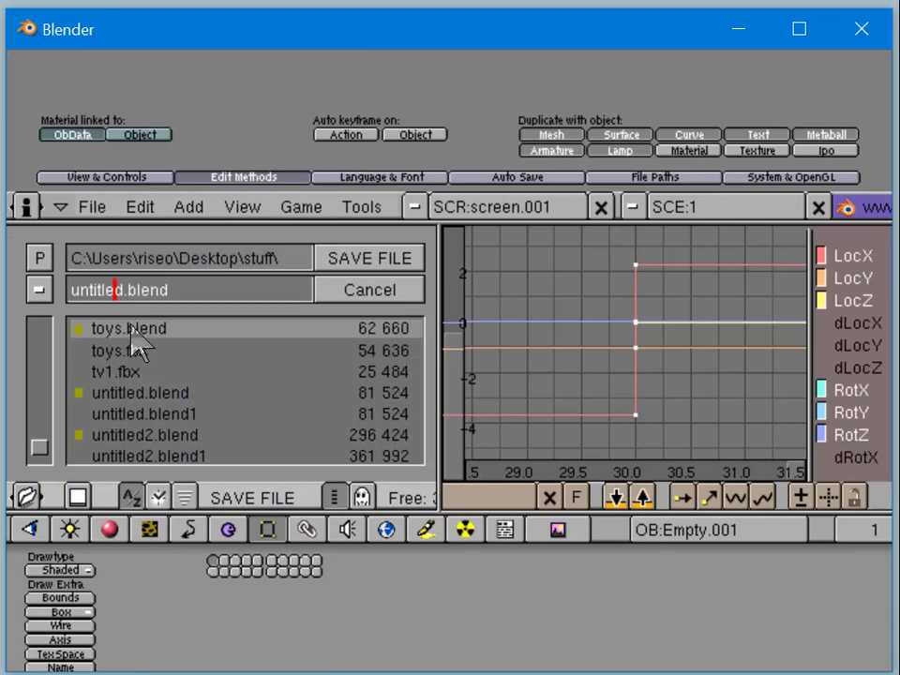
{"action": "key", "text": "Delete"}
{"action": "key", "text": "BackSpace"}
{"action": "key", "text": "BackSpace"}
{"action": "key", "text": "BackSpace"}
{"action": "key", "text": "BackSpace"}
{"action": "key", "text": "BackSpace"}
{"action": "key", "text": "BackSpace"}
{"action": "key", "text": "BackSpace"}
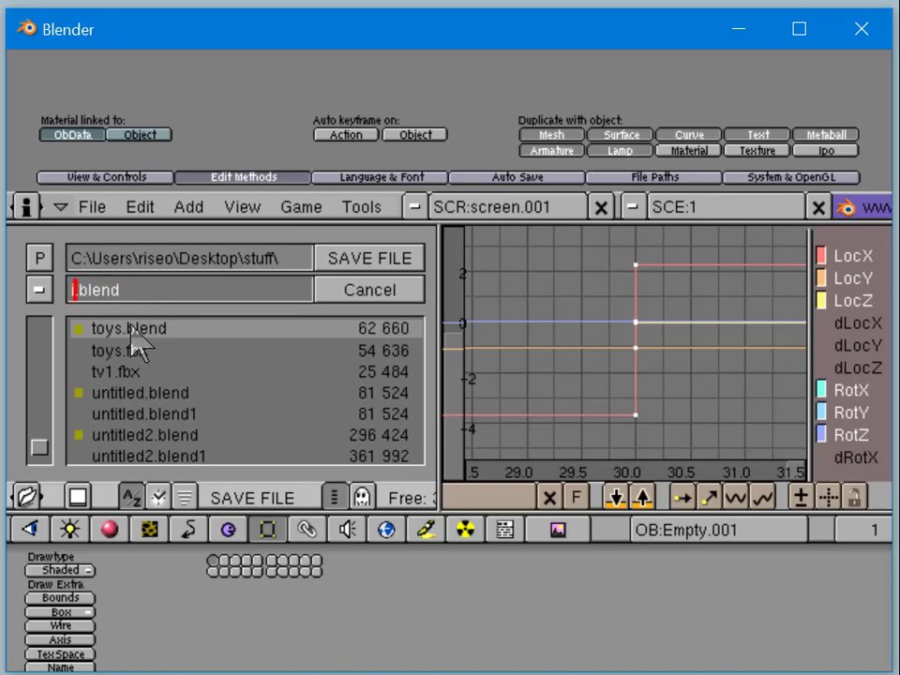
{"action": "type", "text": "ipocrap"}
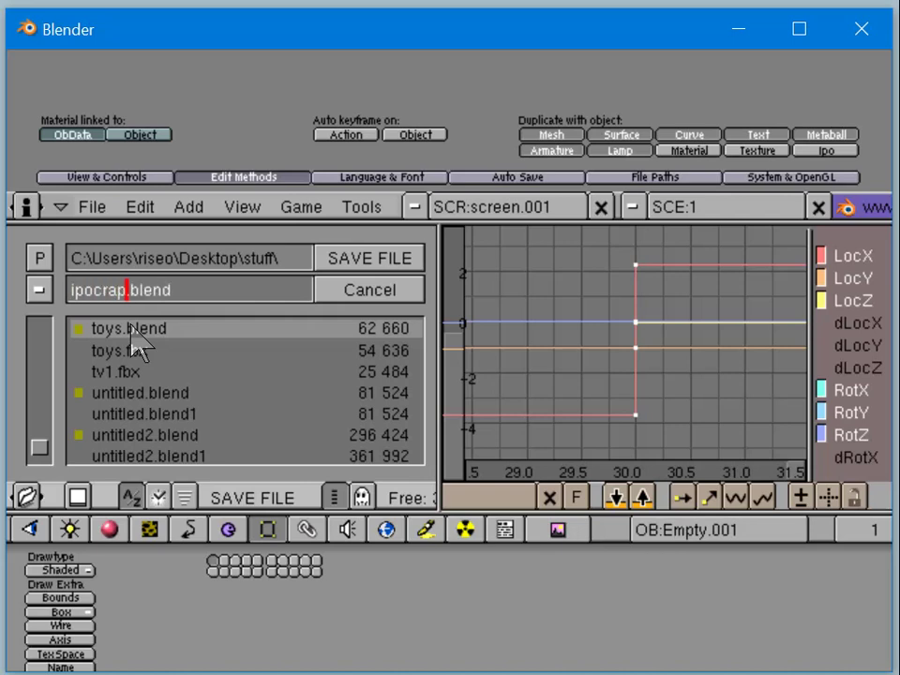
{"action": "key", "text": "Return"}
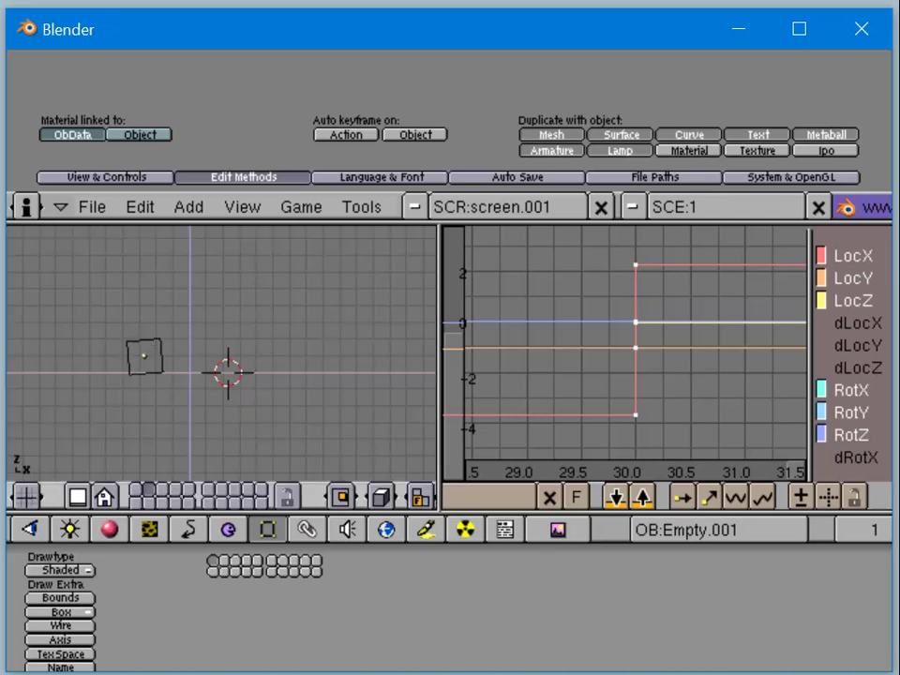
Step: In the Blender 2.79 window, load ipocrap.blend from the file browser
{"action": "left_click_drag", "start_coordinate": [603, 5], "coordinate": [680, 35]}
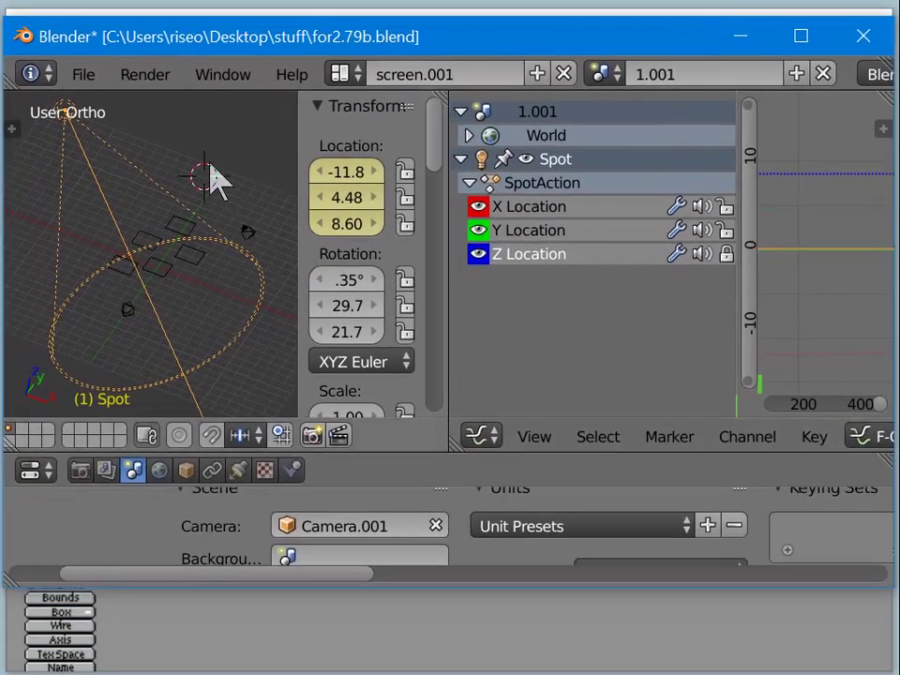
{"action": "left_click", "coordinate": [94, 75]}
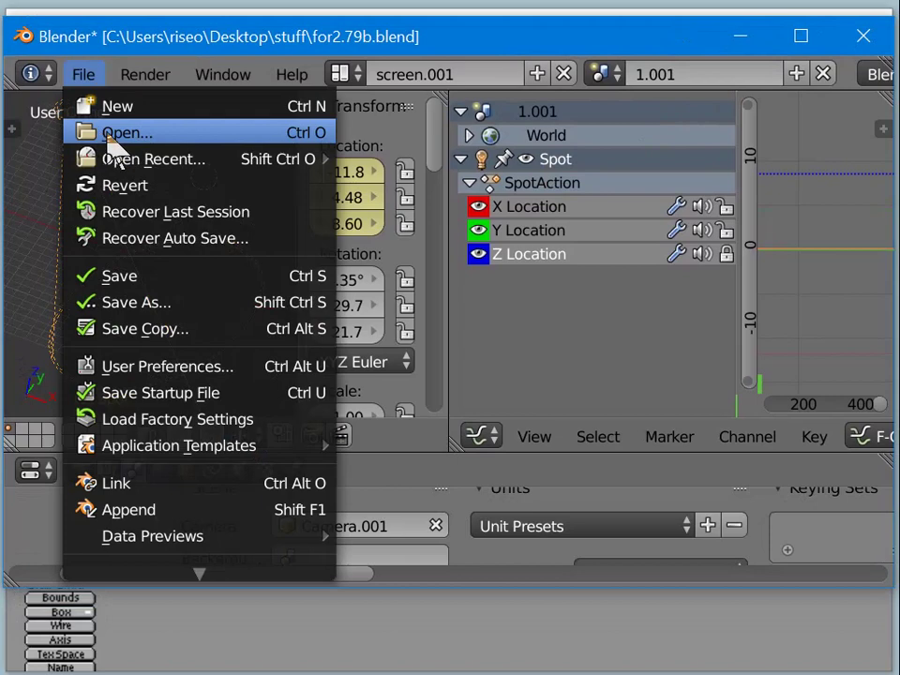
{"action": "left_click", "coordinate": [100, 134]}
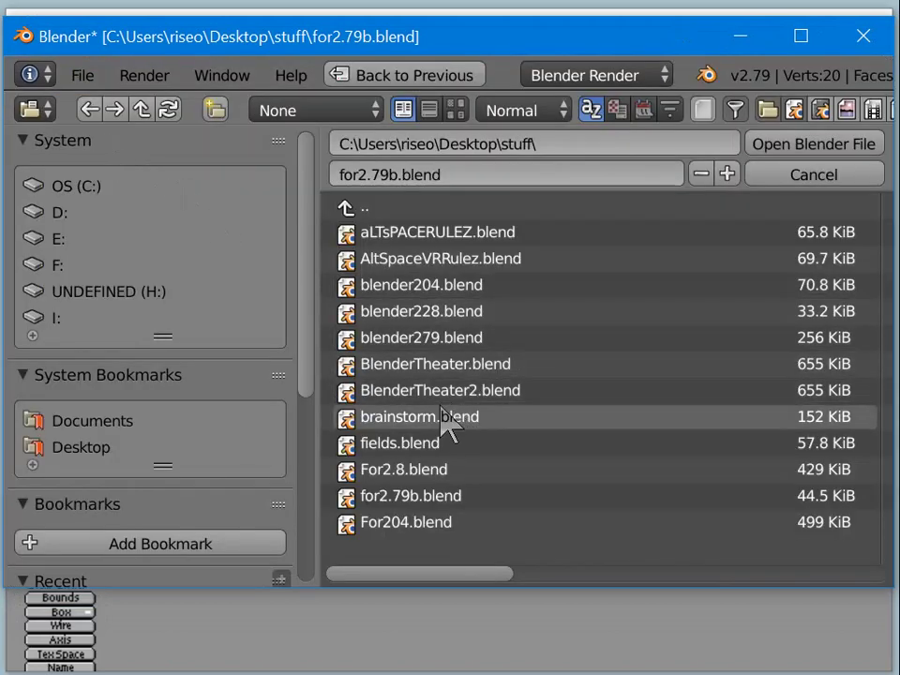
{"action": "scroll", "coordinate": [417, 342], "scroll_direction": "right", "scroll_amount": 1}
{"action": "scroll", "coordinate": [414, 326], "scroll_direction": "right", "scroll_amount": 3}
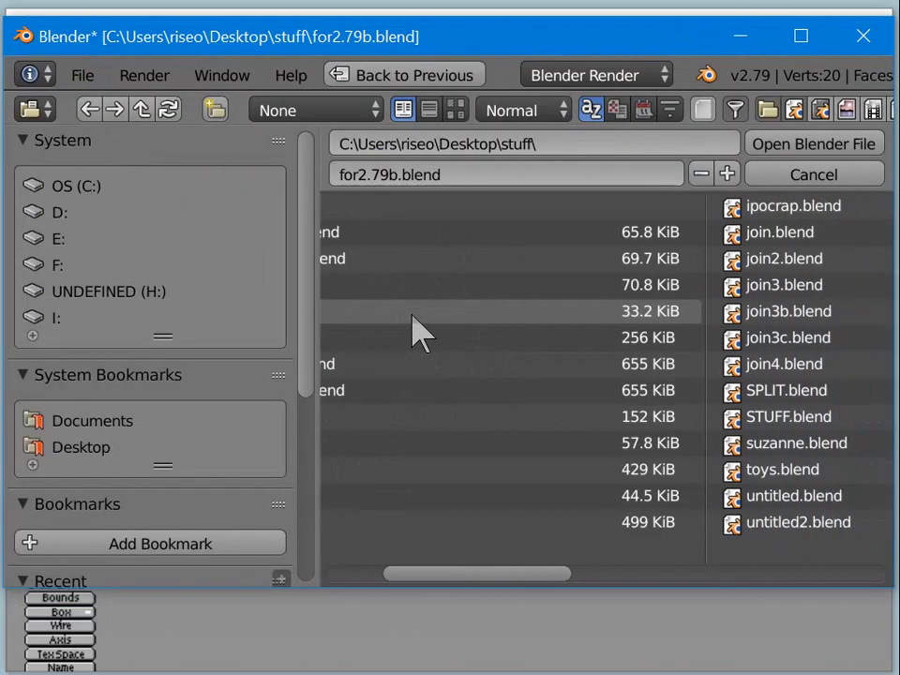
{"action": "scroll", "coordinate": [497, 335], "scroll_direction": "right", "scroll_amount": 1}
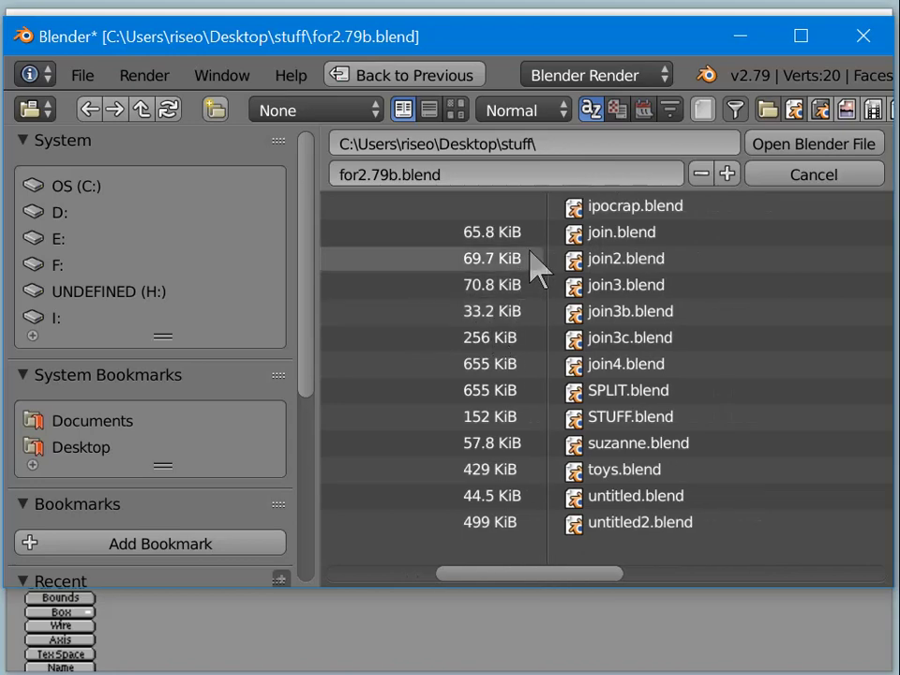
{"action": "scroll", "coordinate": [538, 268], "scroll_direction": "right", "scroll_amount": 2}
{"action": "left_click", "coordinate": [562, 208]}
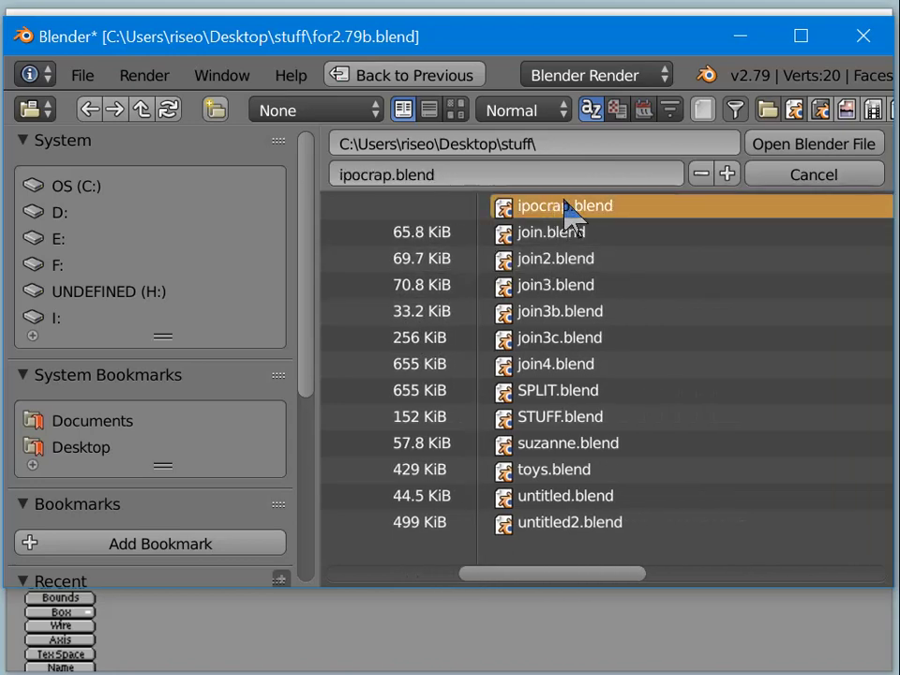
{"action": "left_click", "coordinate": [817, 148]}
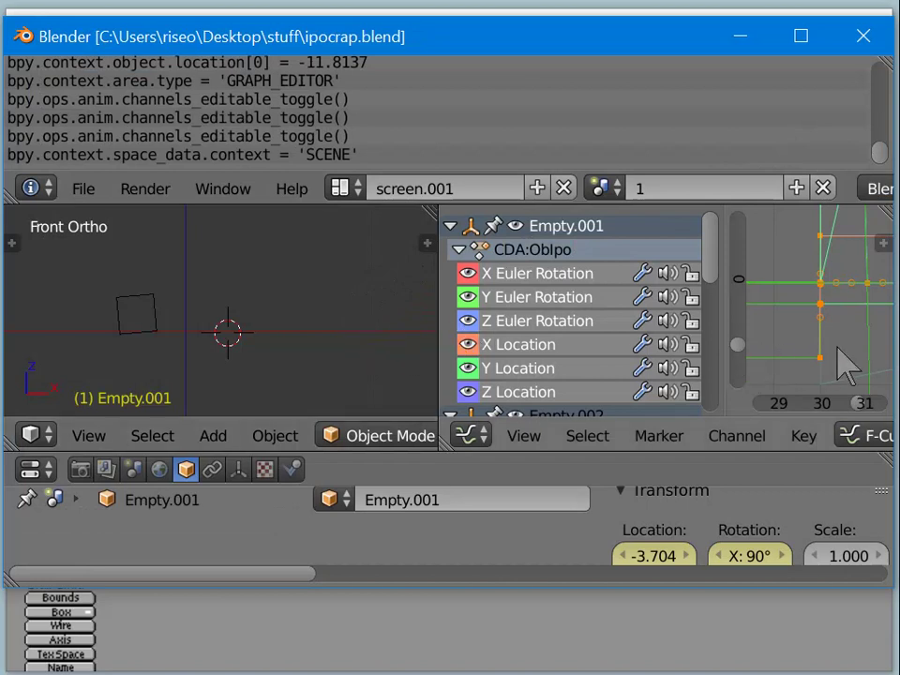
Step: Rescale the graph to values -5 to 5, show the properties panel and narrow the channel list
{"action": "middle_click_drag", "start_coordinate": [833, 343], "coordinate": [881, 384], "text": "ctrl"}
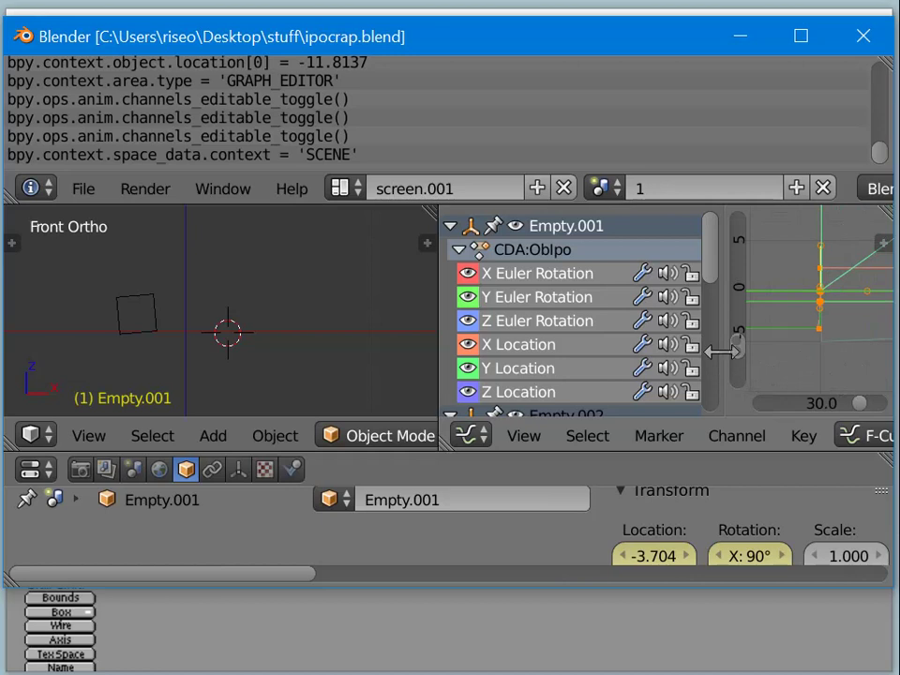
{"action": "key", "text": "n"}
{"action": "left_click_drag", "start_coordinate": [719, 351], "coordinate": [593, 373]}
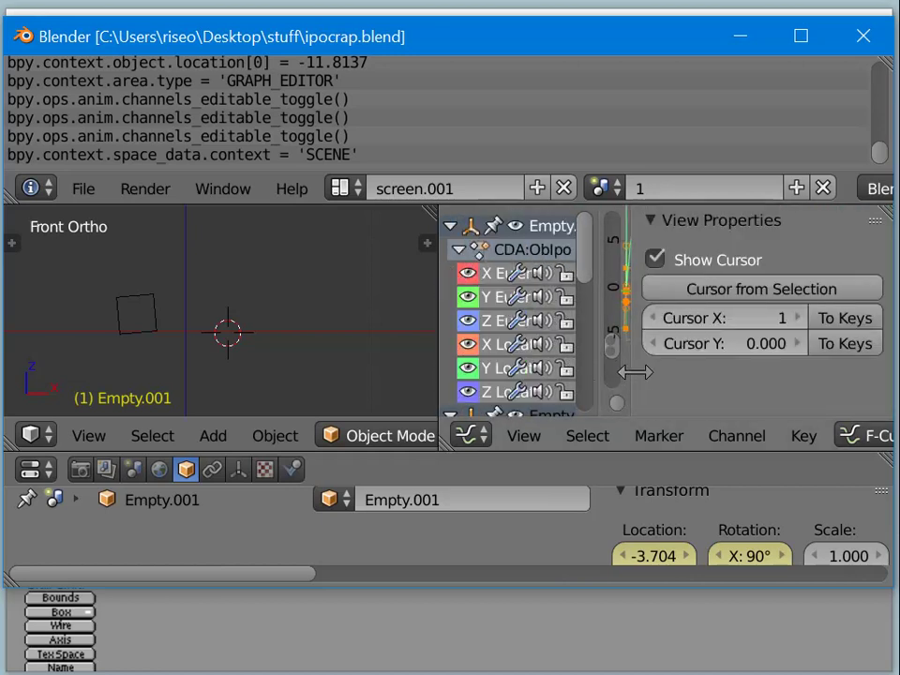
{"action": "left_click_drag", "start_coordinate": [632, 373], "coordinate": [848, 377]}
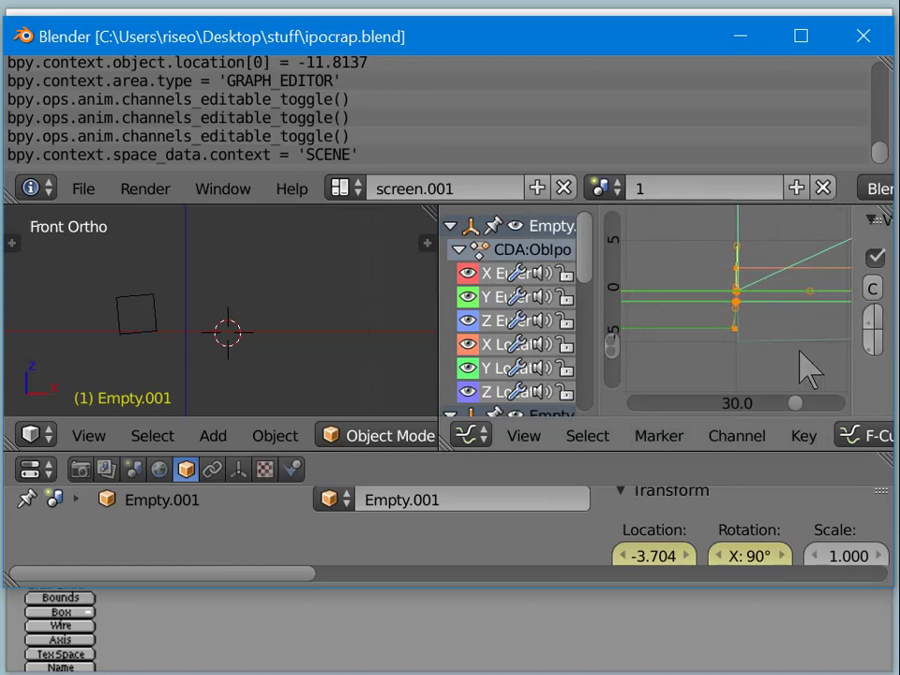
Step: Toggle keyframe selection, cancel a circle select, and check the graph view options without changes
{"action": "key", "text": "a"}
{"action": "key", "text": "a"}
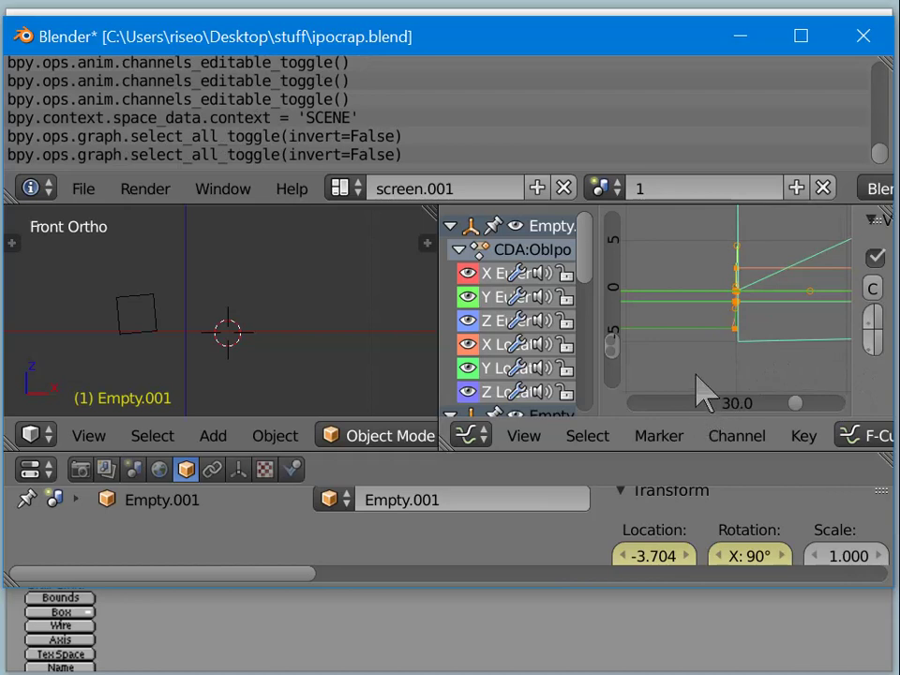
{"action": "key", "text": "c"}
{"action": "right_click", "coordinate": [705, 385]}
{"action": "mouse_move", "coordinate": [735, 442]}
{"action": "middle_mouse_down"}
{"action": "mouse_move", "coordinate": [19, 442]}
{"action": "mouse_move", "coordinate": [742, 424]}
{"action": "middle_mouse_up"}
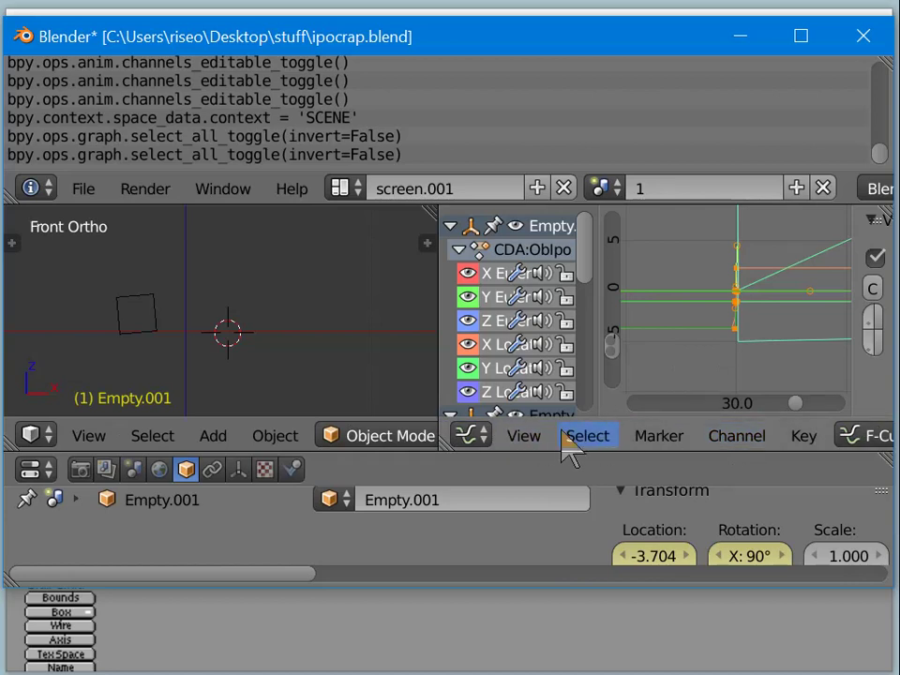
{"action": "left_click", "coordinate": [525, 436]}
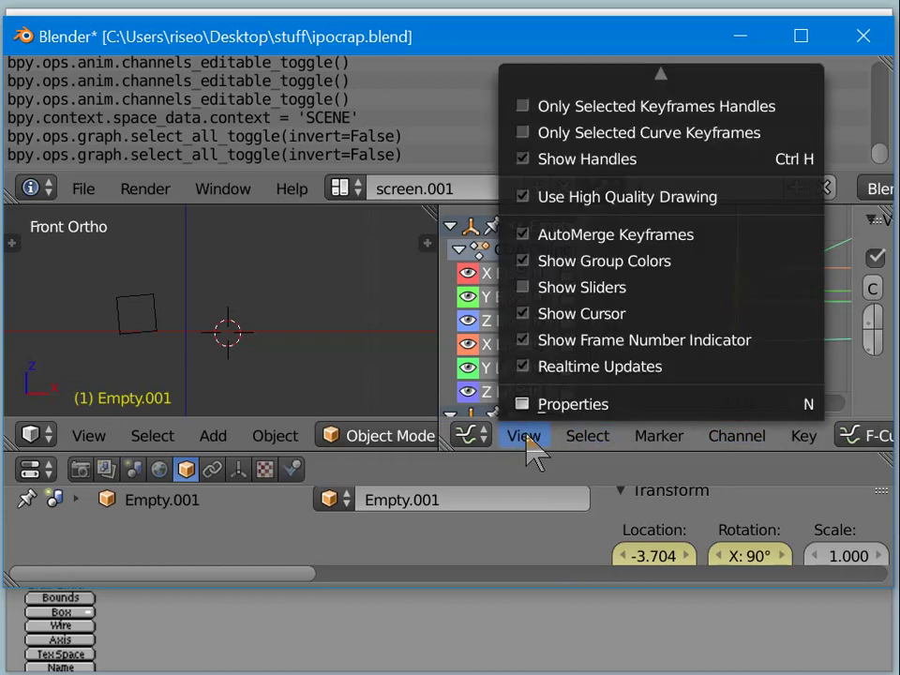
{"action": "left_click", "coordinate": [527, 440]}
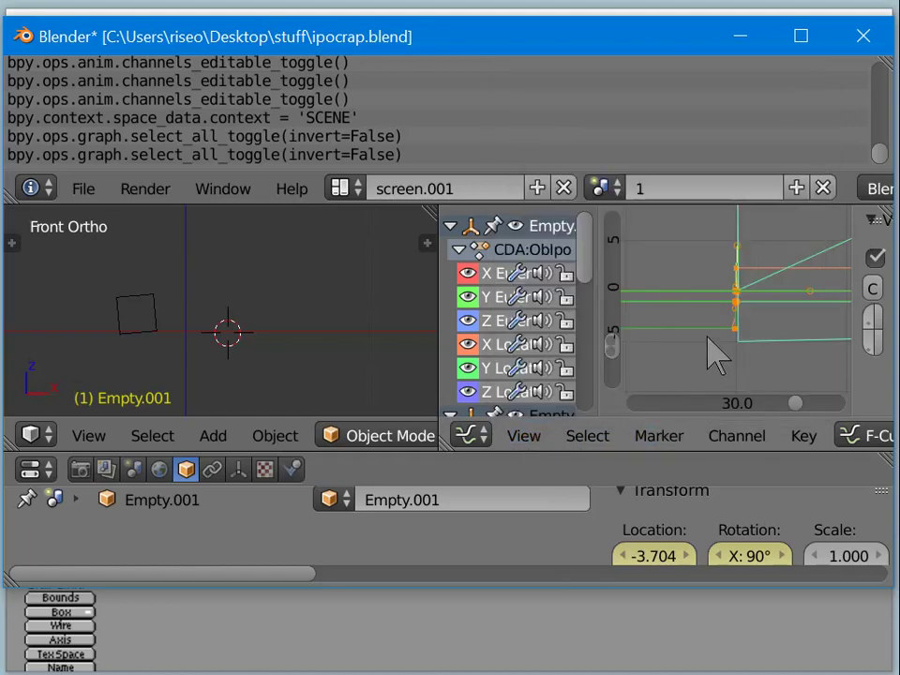
Step: Search the command menu for 'view' and run Graph: View All to fit every curve
{"action": "key", "text": "space"}
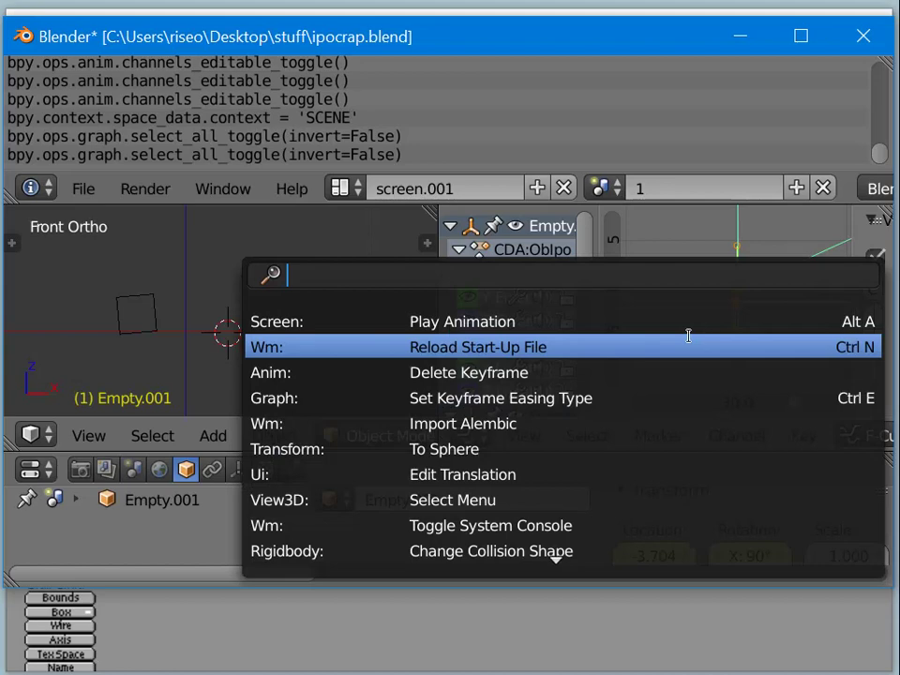
{"action": "type", "text": "gh"}
{"action": "key", "text": "BackSpace"}
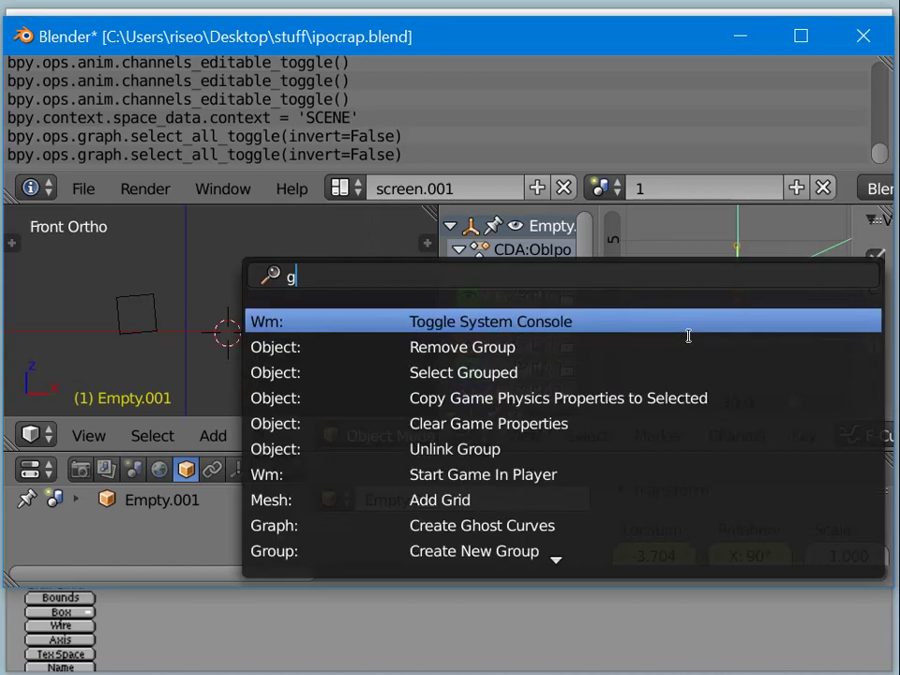
{"action": "key", "text": "BackSpace"}
{"action": "type", "text": "homw"}
{"action": "key", "text": "BackSpace"}
{"action": "key", "text": "BackSpace"}
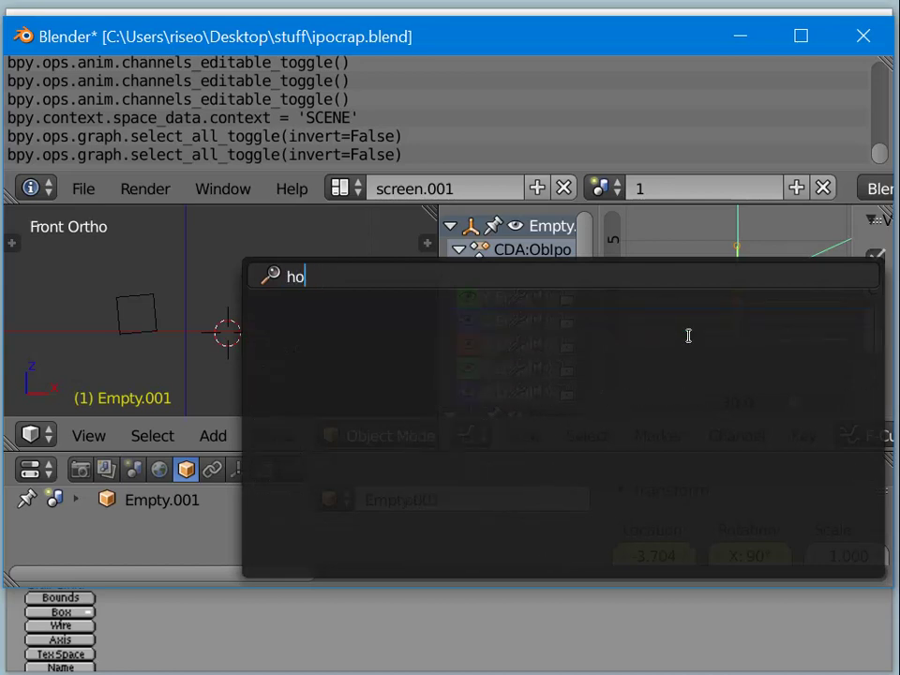
{"action": "key", "text": "BackSpace"}
{"action": "key", "text": "BackSpace"}
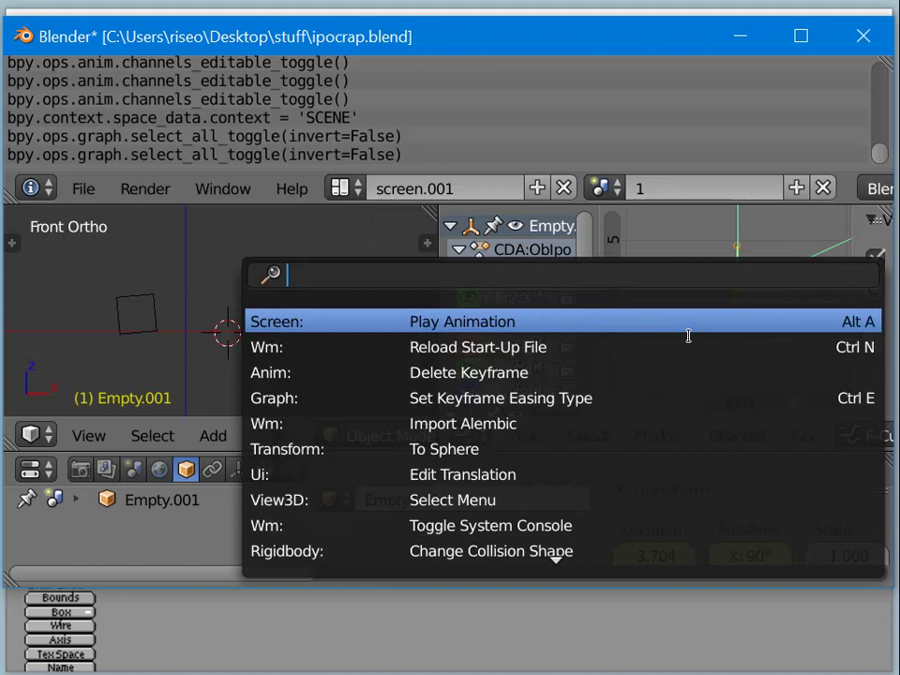
{"action": "type", "text": "vi"}
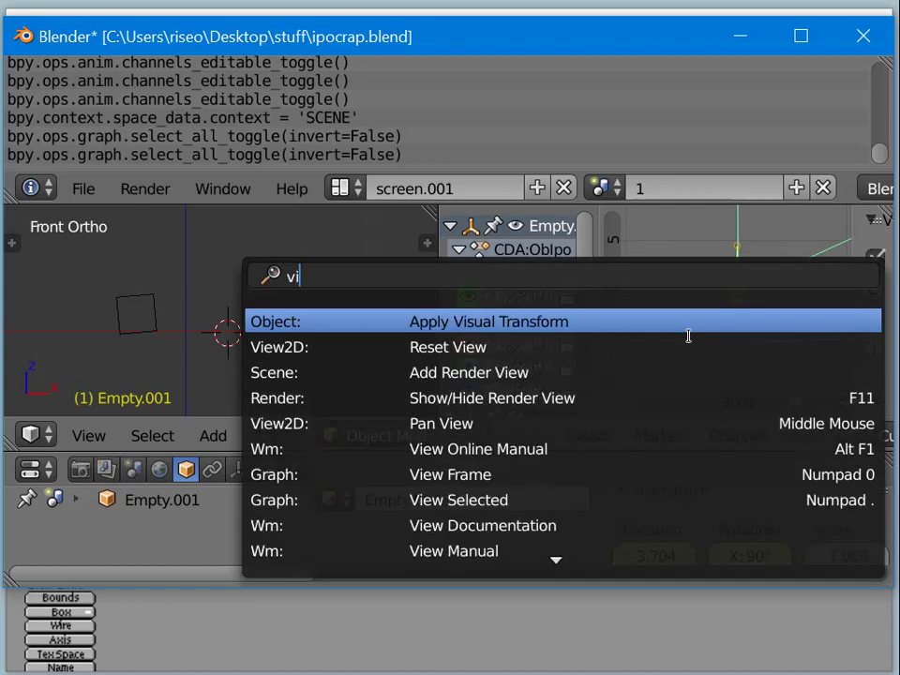
{"action": "type", "text": "we"}
{"action": "key", "text": "BackSpace"}
{"action": "key", "text": "BackSpace"}
{"action": "type", "text": "ew"}
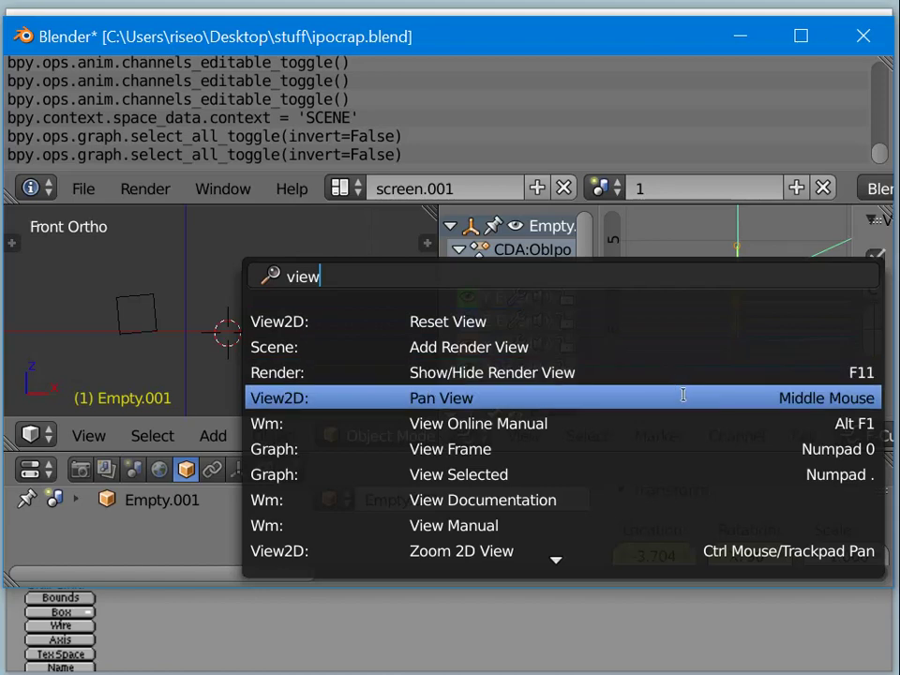
{"action": "key", "text": "Down"}
{"action": "key", "text": "Down"}
{"action": "key", "text": "Down"}
{"action": "key", "text": "Down"}
{"action": "key", "text": "Down"}
{"action": "key", "text": "Down"}
{"action": "key", "text": "Down"}
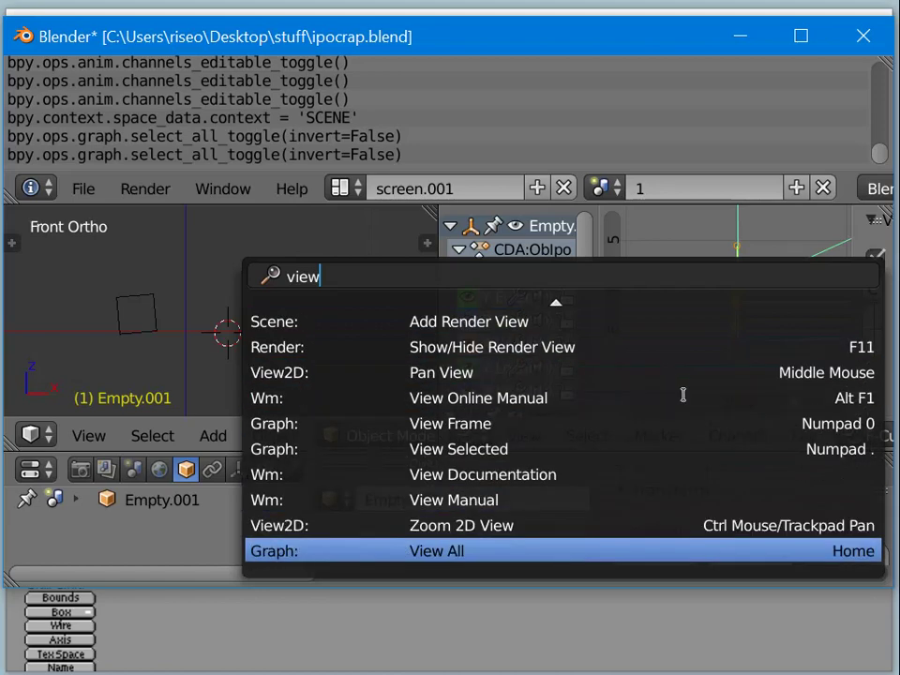
{"action": "left_click", "coordinate": [528, 555]}
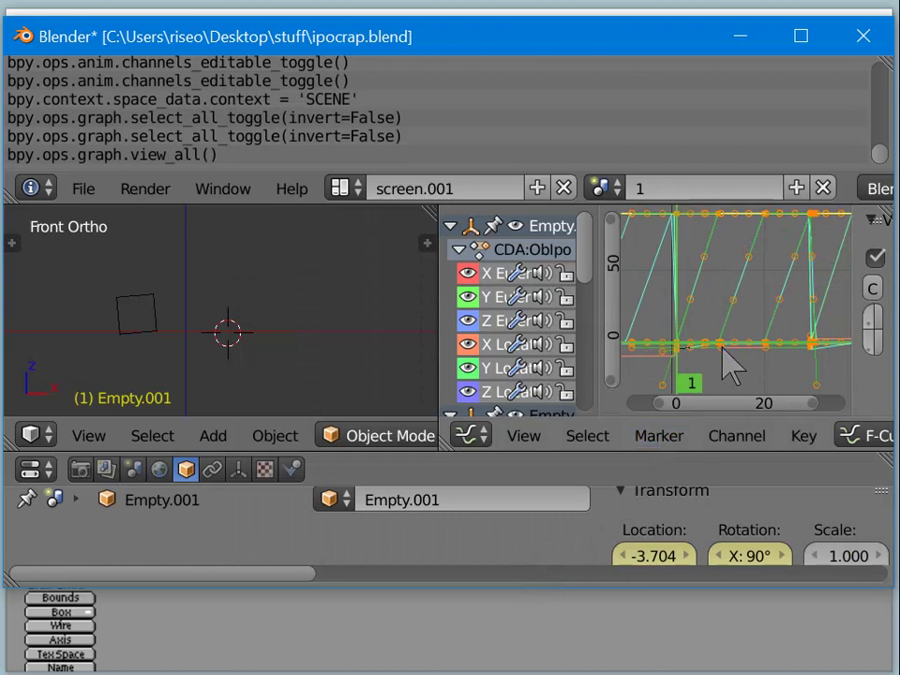
Step: Toggle channel editability, zoom the graph onto frames 0–30, and select the cube in the 3D view
{"action": "key", "text": "Tab"}
{"action": "key", "text": "Tab"}
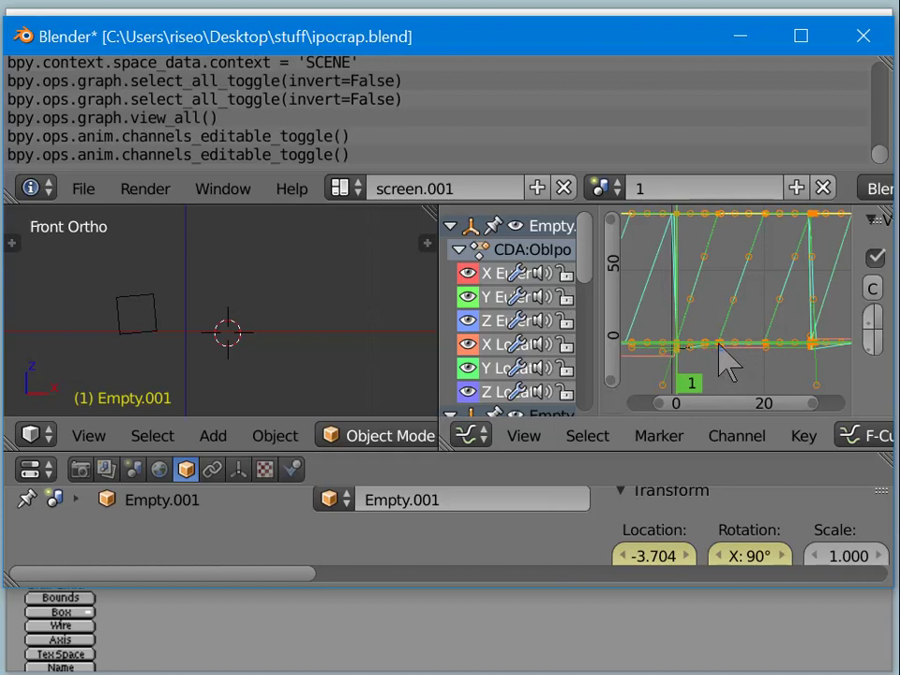
{"action": "mouse_move", "coordinate": [722, 361]}
{"action": "middle_mouse_down", "text": "ctrl"}
{"action": "mouse_move", "coordinate": [737, 304]}
{"action": "mouse_move", "coordinate": [719, 338]}
{"action": "middle_mouse_up", "text": "ctrl"}
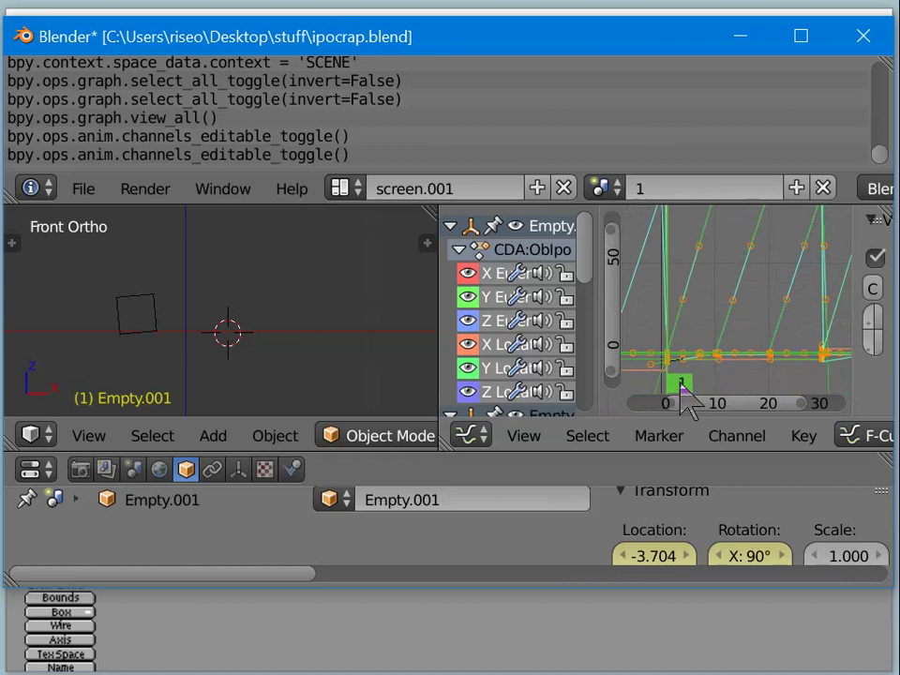
{"action": "right_click", "coordinate": [153, 330]}
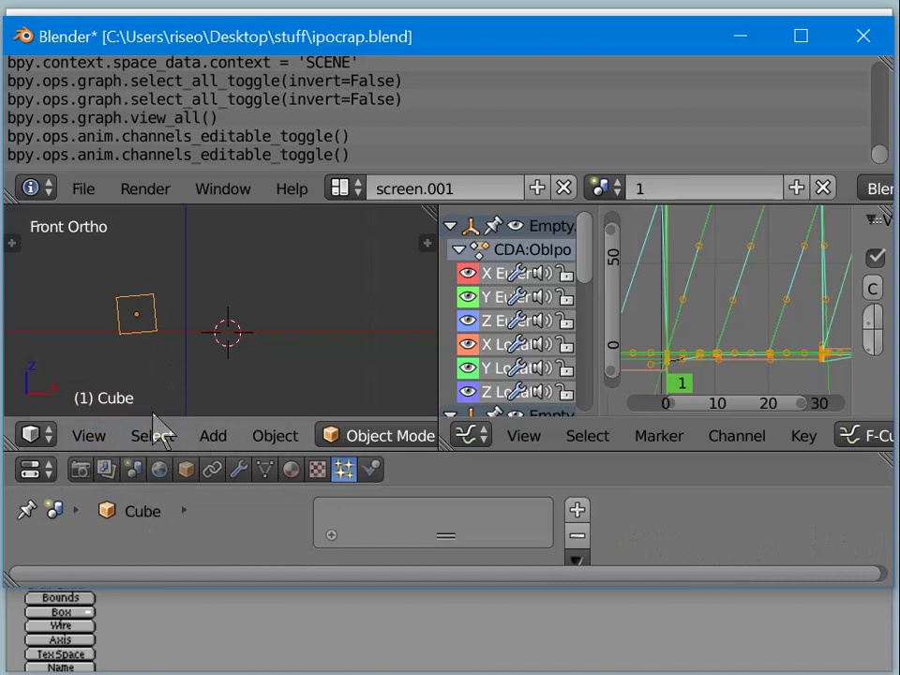
Step: Switch to layer 1, select Empty.001 and lock its animation channels
{"action": "key", "text": "1"}
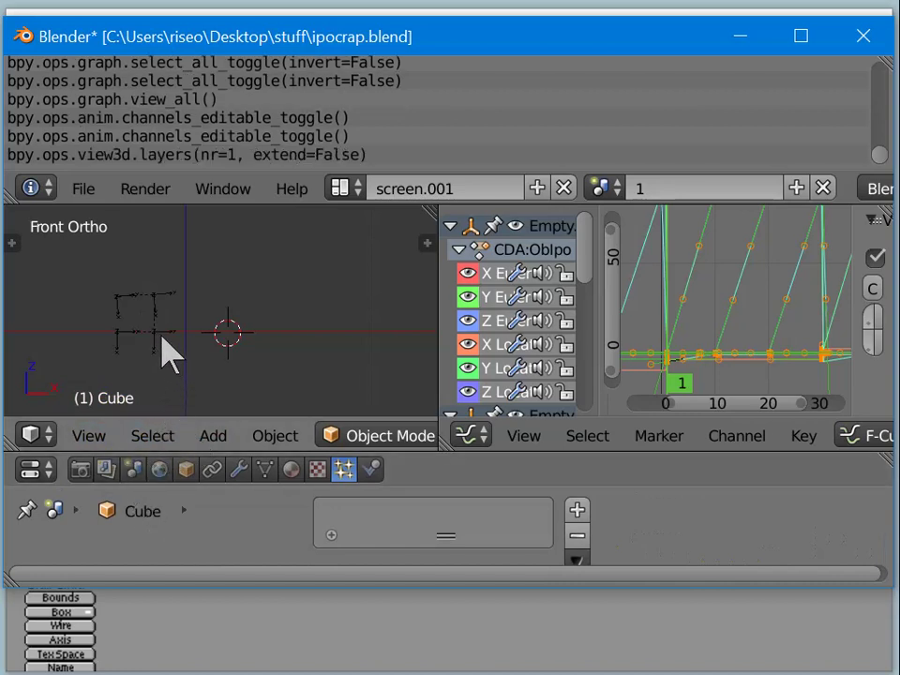
{"action": "right_click", "coordinate": [165, 349]}
{"action": "right_click", "coordinate": [124, 341]}
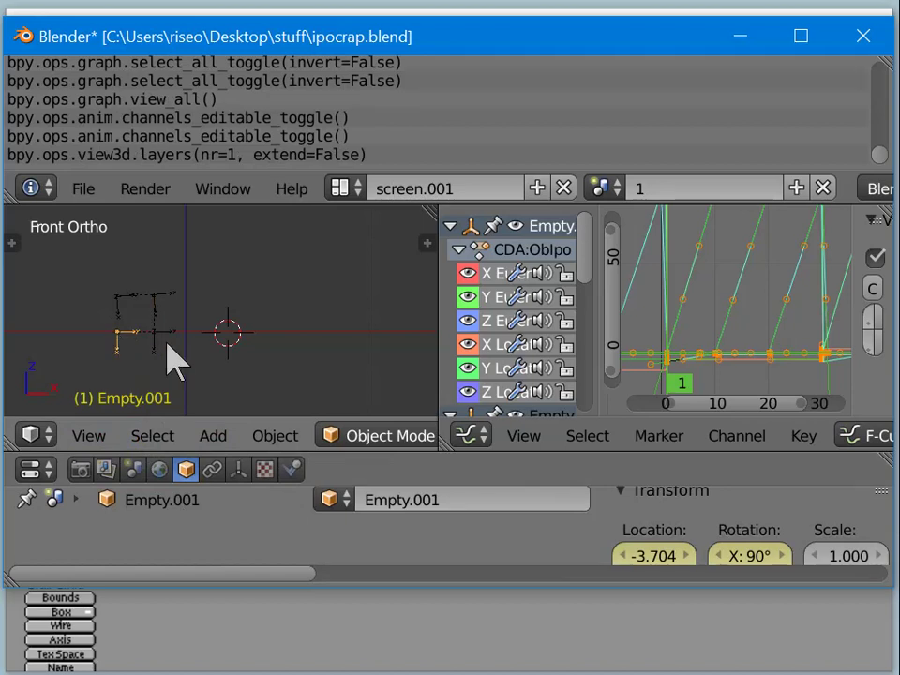
{"action": "key", "text": "Tab"}
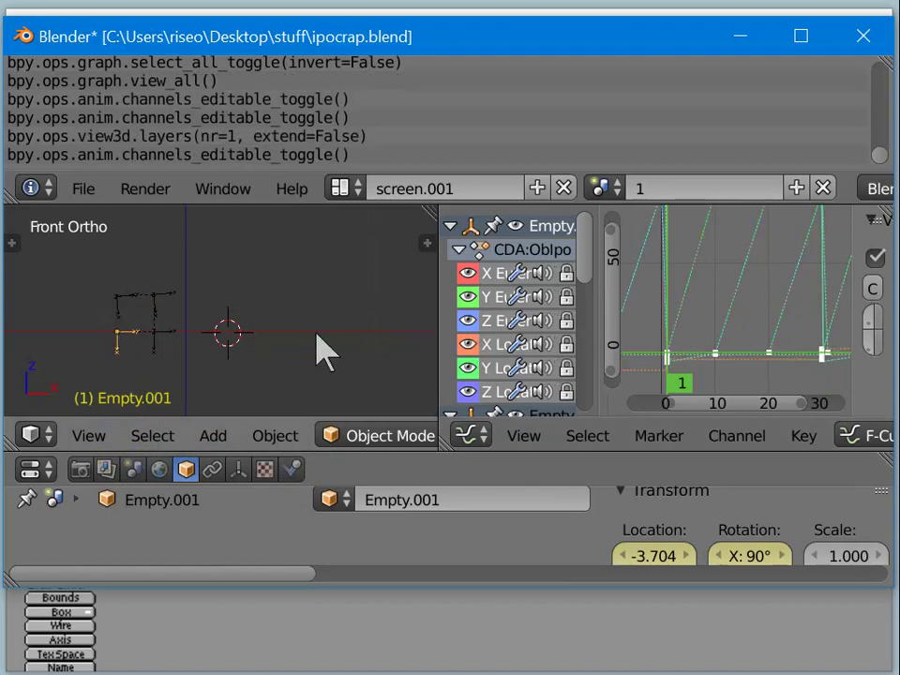
Step: Reselect Empty.001 in the viewport and deselect all animation channels
{"action": "right_click", "coordinate": [154, 334]}
{"action": "right_click", "coordinate": [157, 299]}
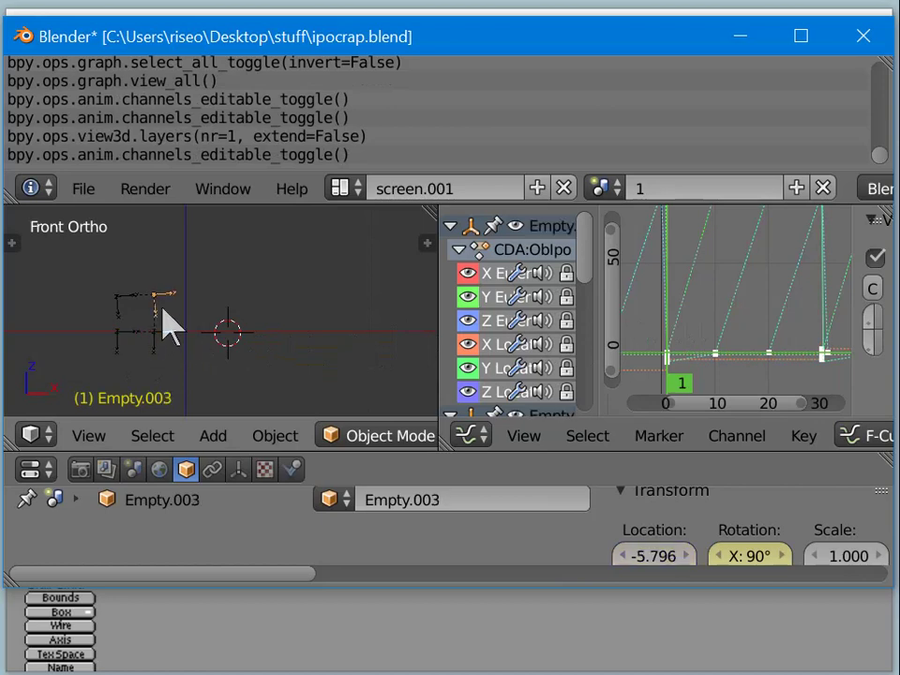
{"action": "right_click", "coordinate": [113, 336]}
{"action": "key", "text": "a"}
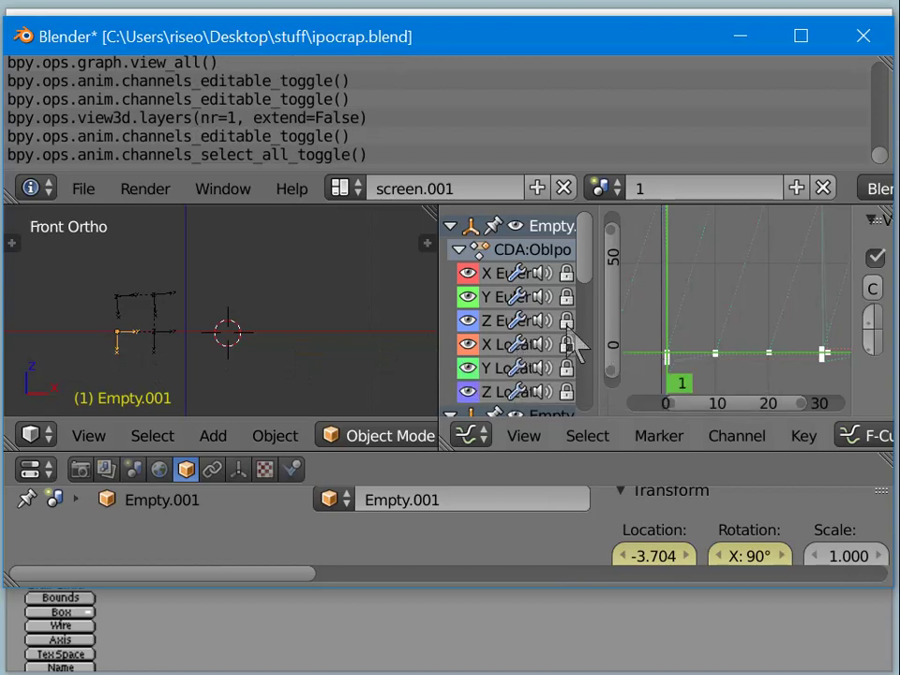
Step: Select all channels and collapse the four empties' CDA:ObIpo channel groups
{"action": "key", "text": "a"}
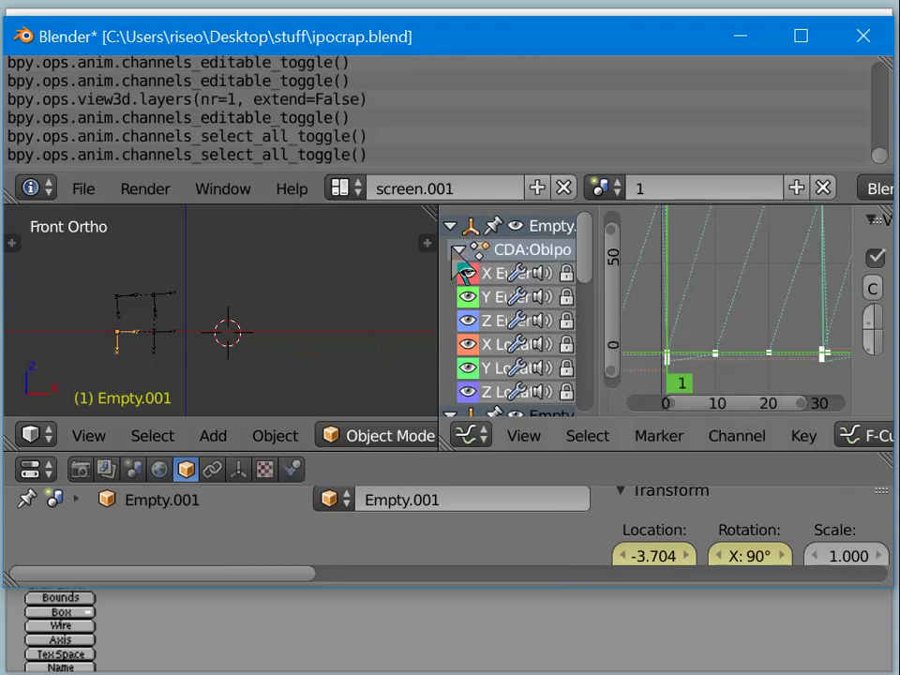
{"action": "left_click", "coordinate": [457, 250]}
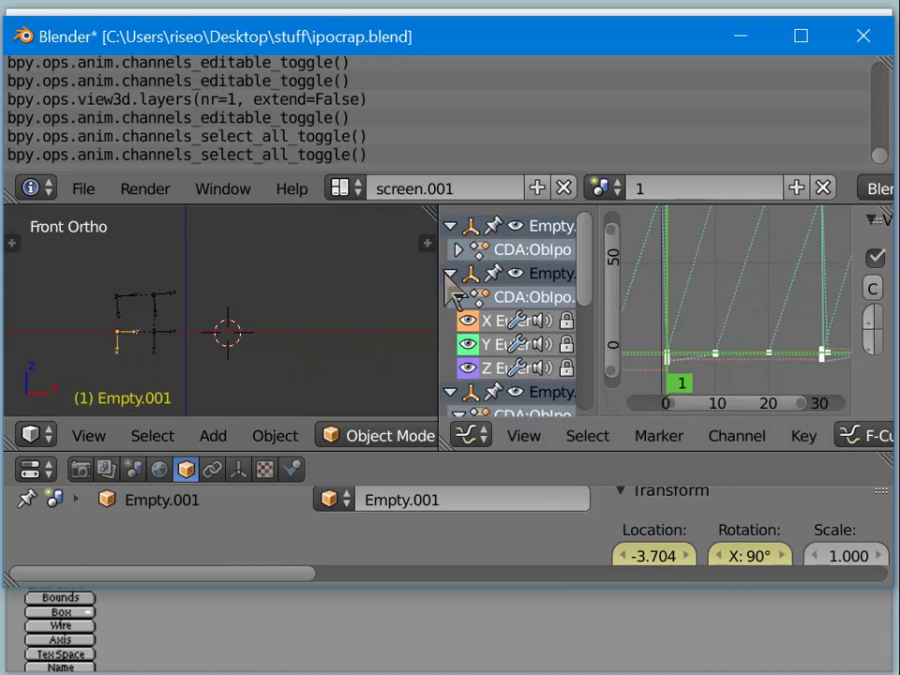
{"action": "left_click", "coordinate": [450, 273]}
{"action": "left_click", "coordinate": [449, 297]}
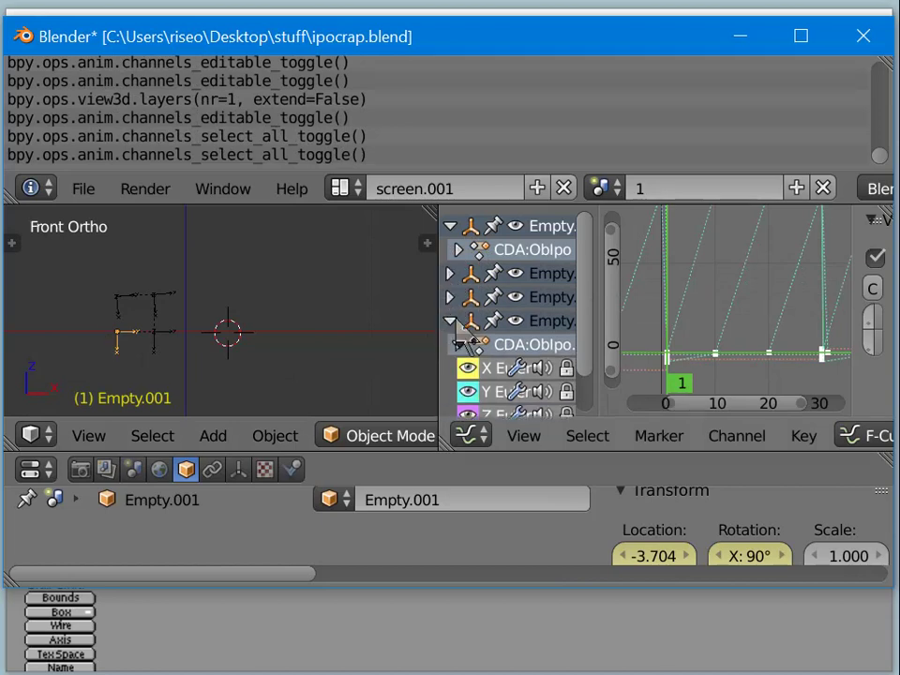
{"action": "left_click", "coordinate": [451, 321]}
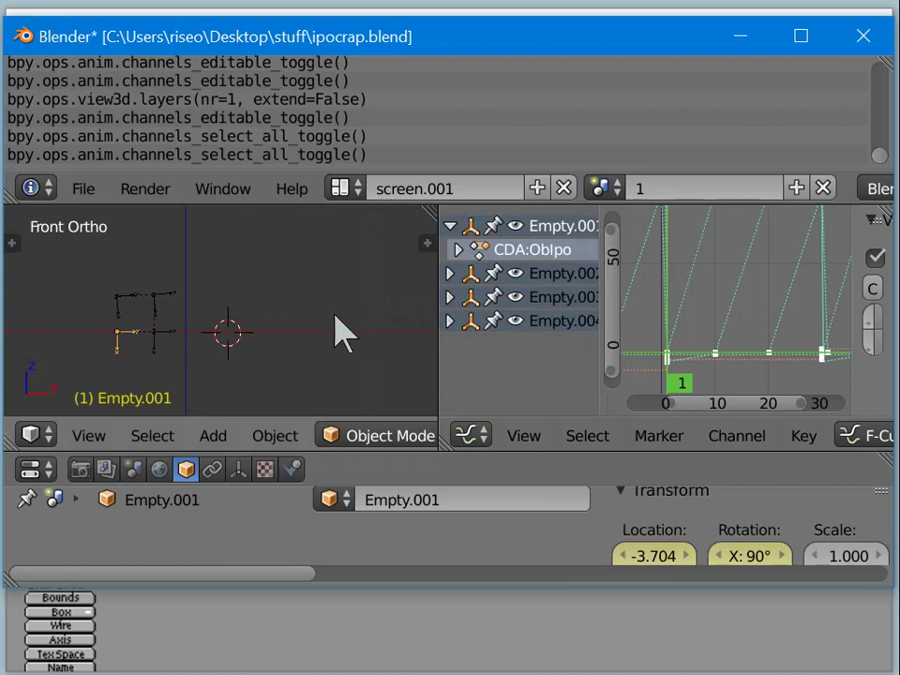
Step: Deselect keyframes and make Empty.004, Empty.003 and Empty.002 active in turn
{"action": "key", "text": "a"}
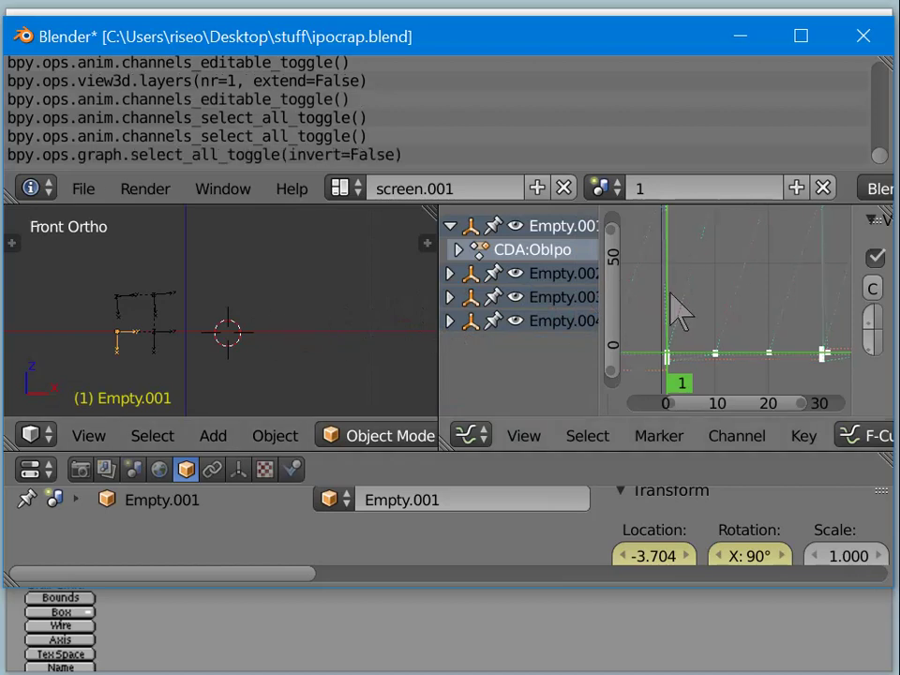
{"action": "left_click", "coordinate": [577, 328]}
{"action": "left_click", "coordinate": [581, 304]}
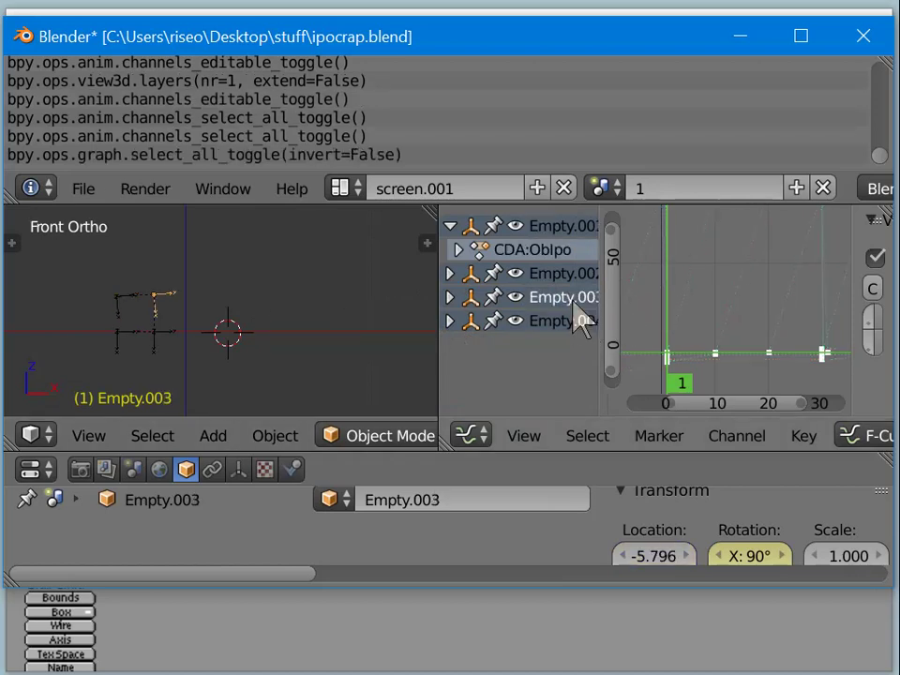
{"action": "left_click", "coordinate": [575, 274]}
{"action": "left_click", "coordinate": [568, 300]}
{"action": "left_click", "coordinate": [568, 322]}
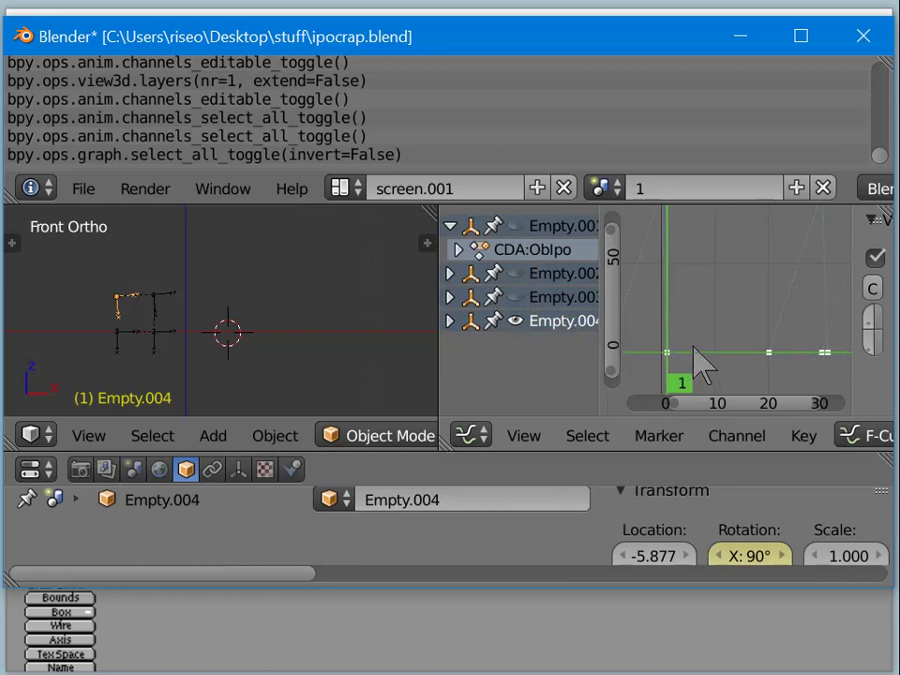
Step: Fit all curves into view, toggle channel locking twice, and select Empty.001 in the viewport
{"action": "key", "text": "Home"}
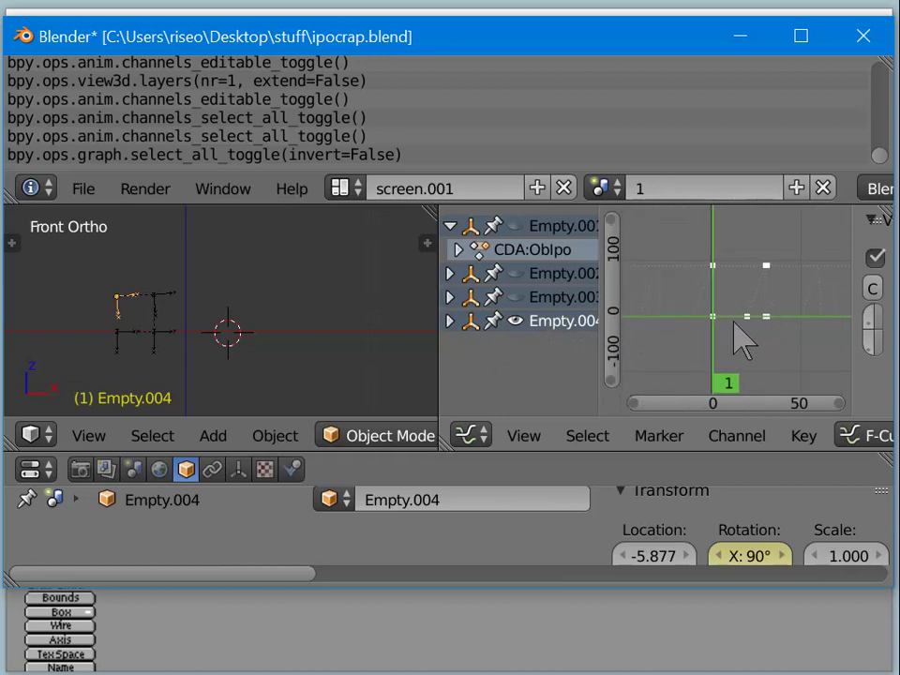
{"action": "key", "text": "a"}
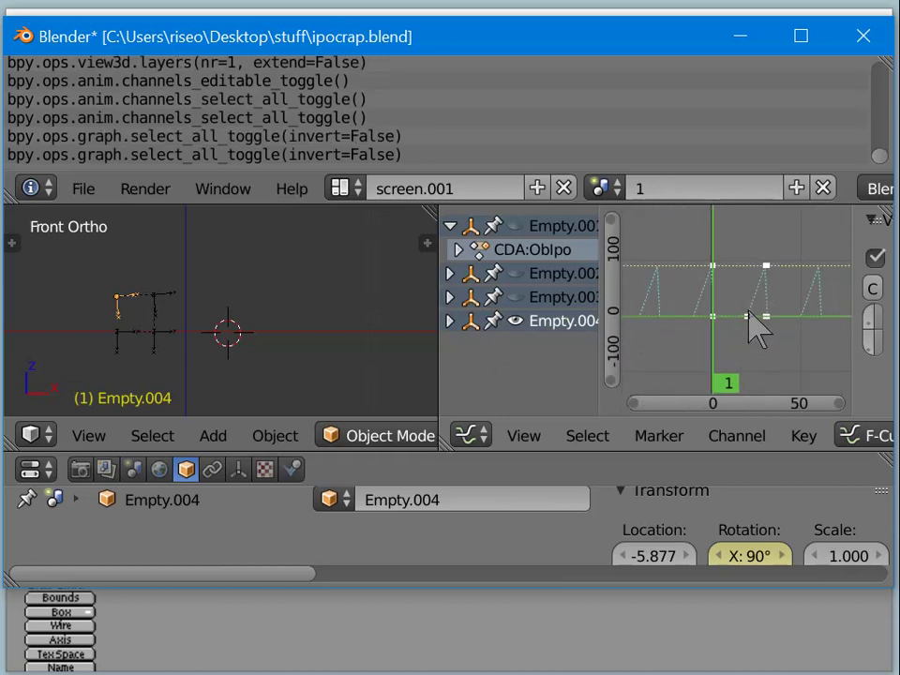
{"action": "key", "text": "Tab"}
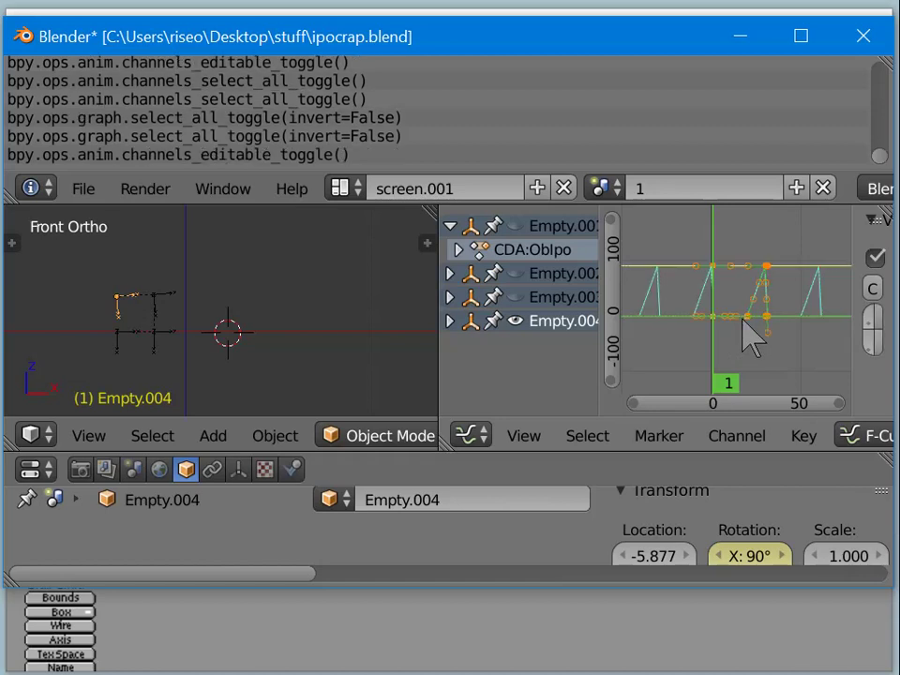
{"action": "key", "text": "Tab"}
{"action": "right_click", "coordinate": [116, 333]}
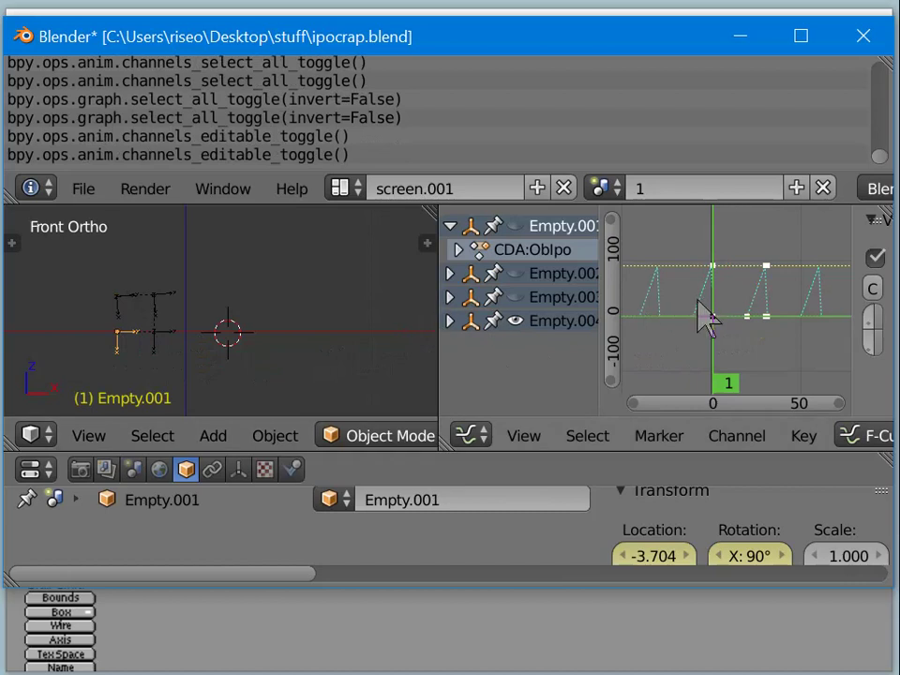
Step: Hide Empty.004's curves, keep Empty.001's curves visible, and toggle keyframe selection
{"action": "left_click", "coordinate": [515, 319]}
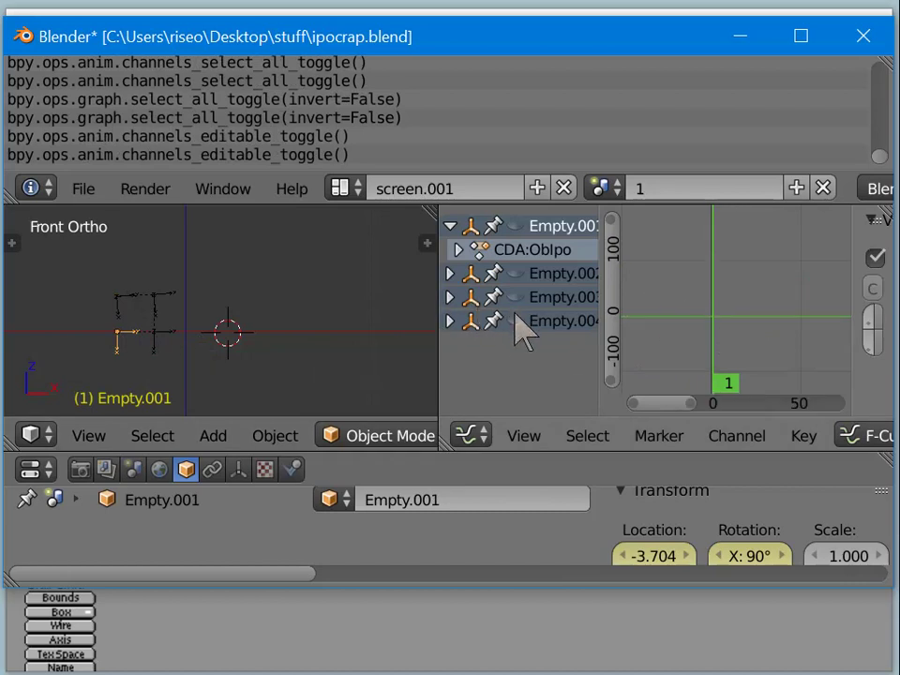
{"action": "left_click", "coordinate": [514, 226]}
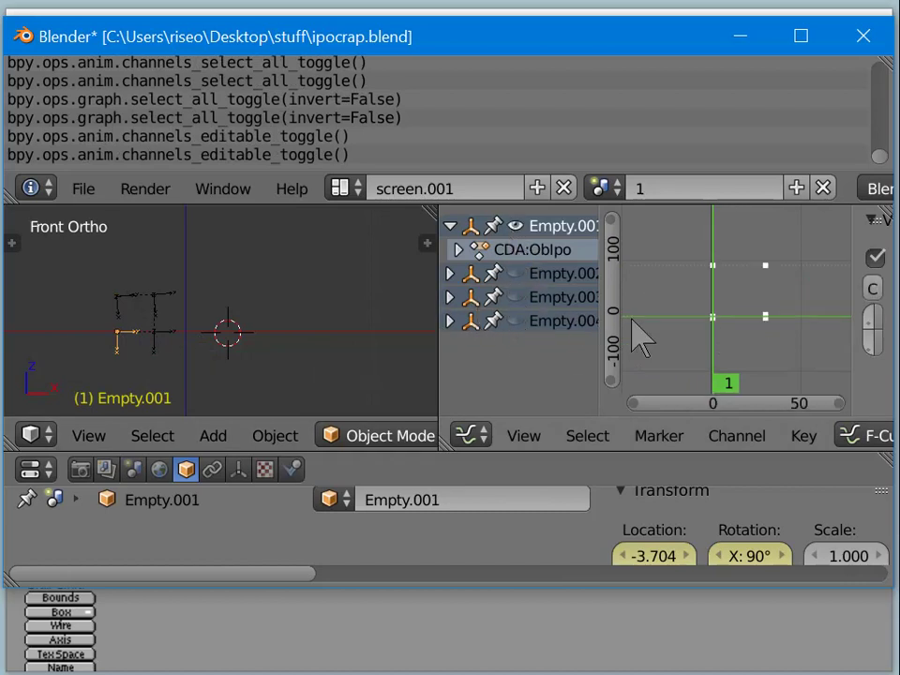
{"action": "key", "text": "a"}
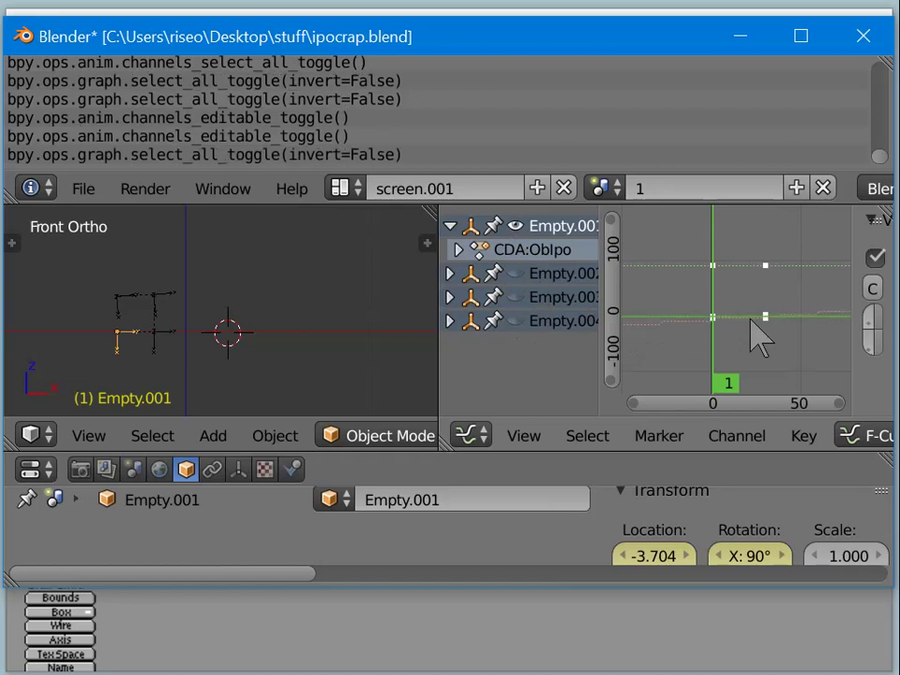
{"action": "key", "text": "a"}
{"action": "key", "text": "a"}
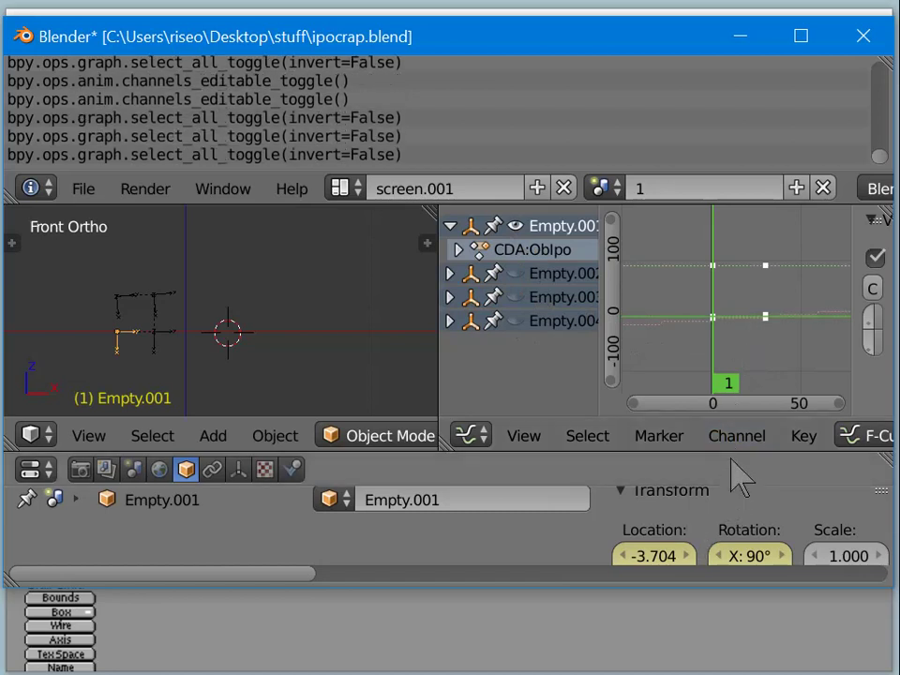
{"action": "left_click", "coordinate": [802, 436]}
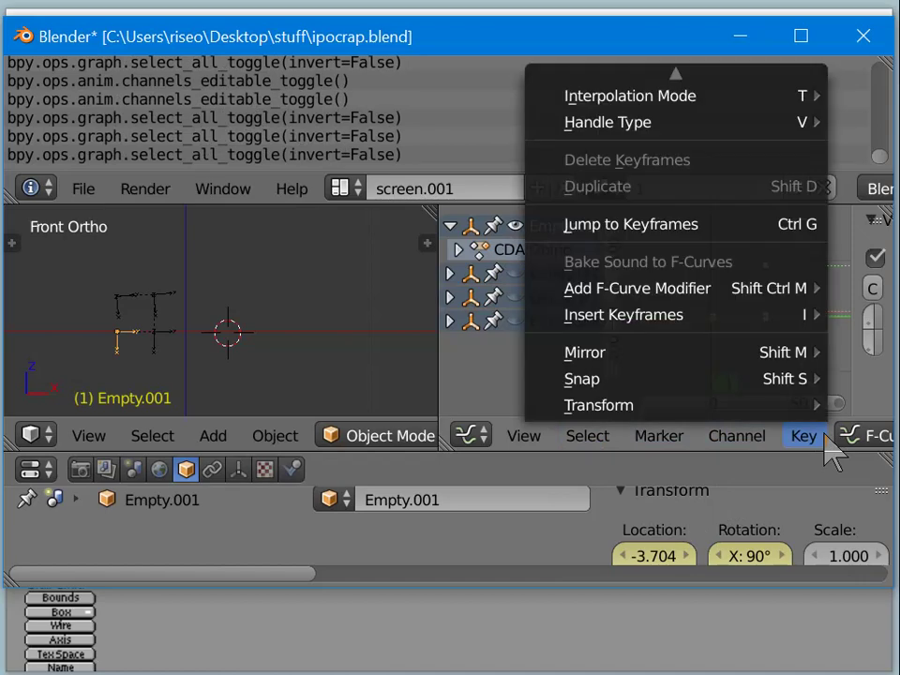
{"action": "mouse_move", "coordinate": [699, 101]}
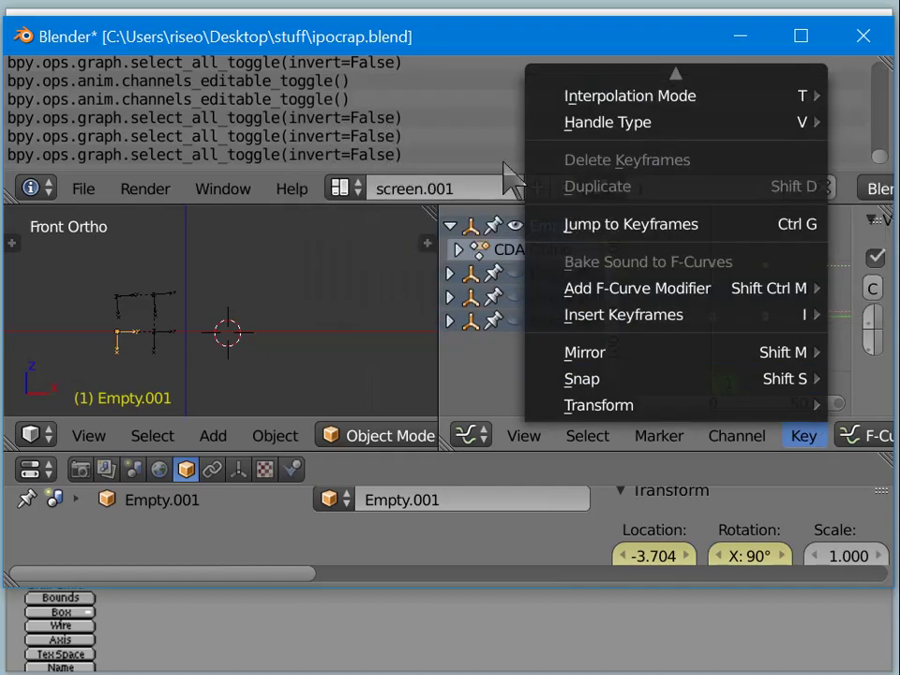
{"action": "left_click", "coordinate": [506, 328]}
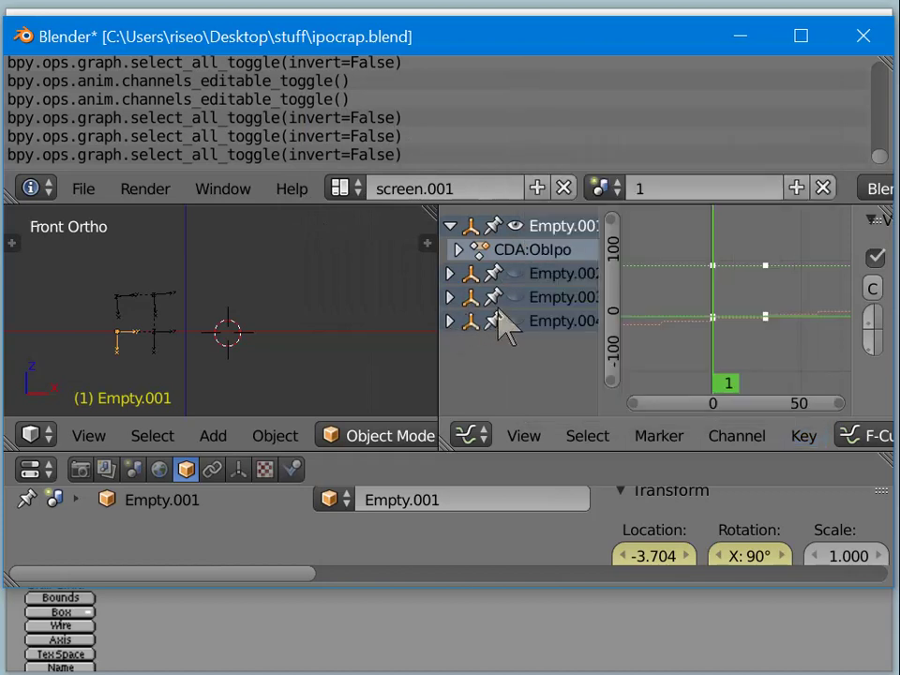
{"action": "key", "text": "a"}
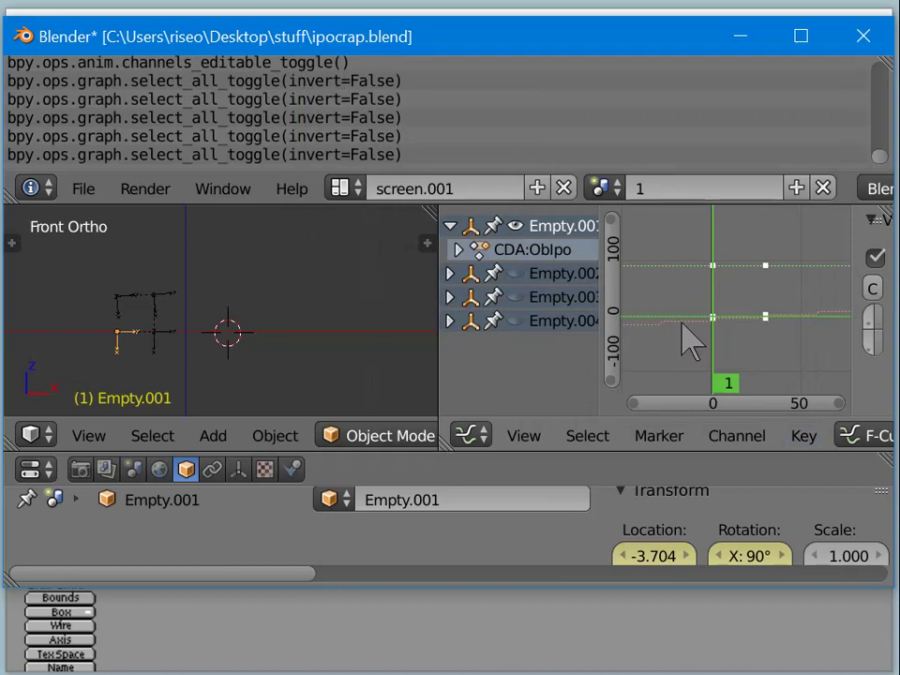
Step: Toggle channel editability on Empty.001's curves while zooming in between frames 29 and 30
{"action": "middle_click_drag", "start_coordinate": [736, 355], "coordinate": [756, 227], "text": "ctrl"}
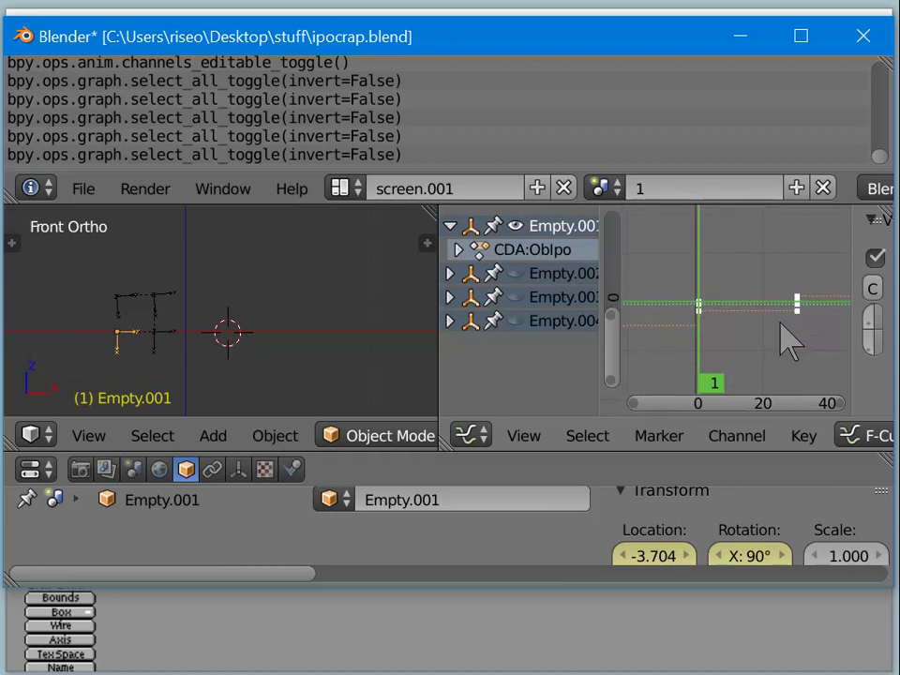
{"action": "key", "text": "Tab"}
{"action": "key", "text": "Tab"}
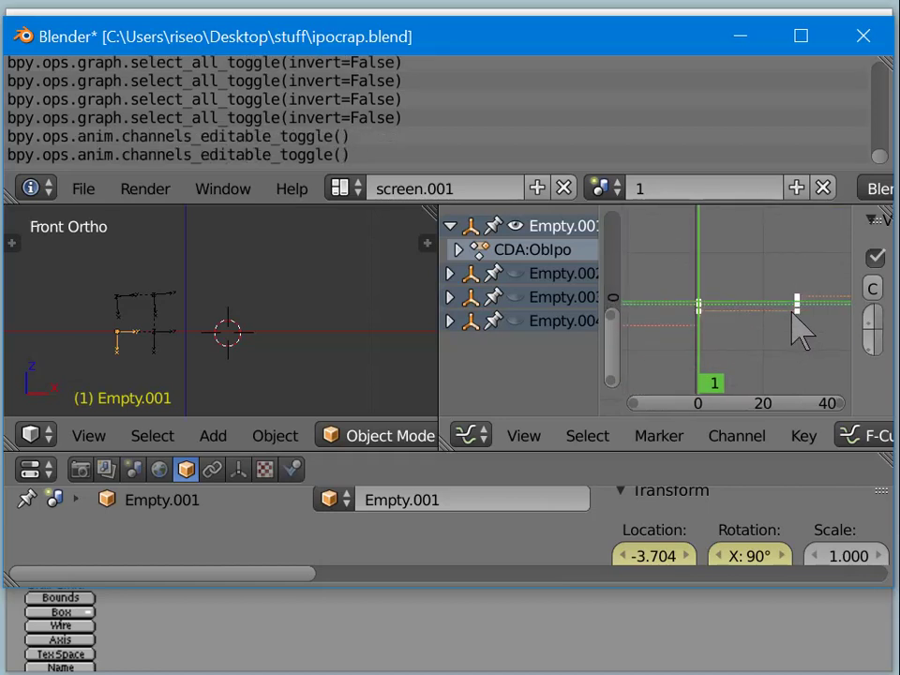
{"action": "scroll", "coordinate": [807, 325], "scroll_direction": "up", "scroll_amount": 2}
{"action": "middle_click_drag", "start_coordinate": [773, 306], "coordinate": [597, 240]}
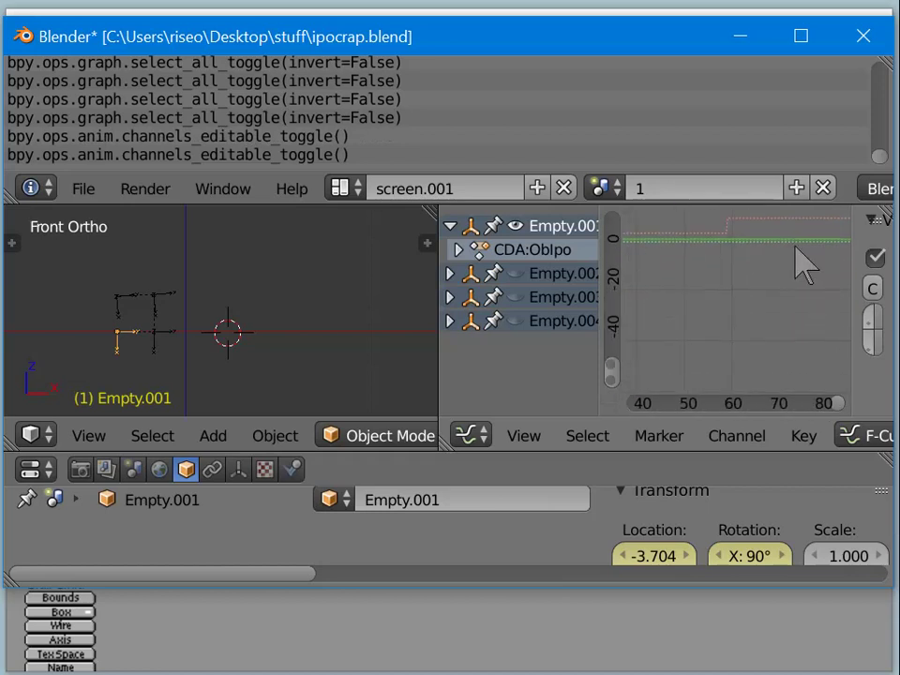
{"action": "middle_click_drag", "start_coordinate": [712, 356], "coordinate": [608, 367]}
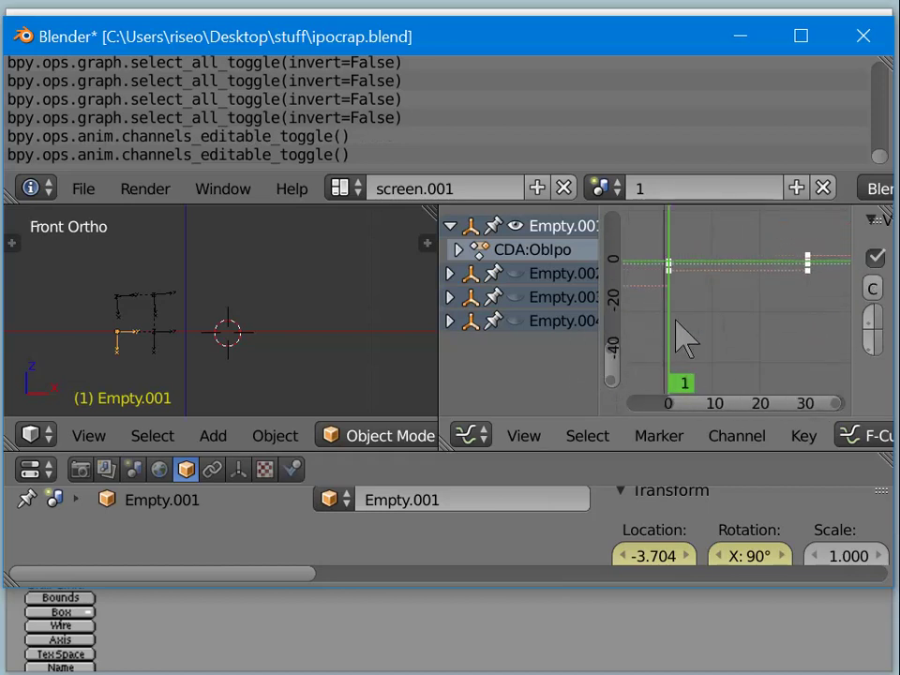
{"action": "middle_click_drag", "start_coordinate": [685, 338], "coordinate": [881, 342], "text": "ctrl"}
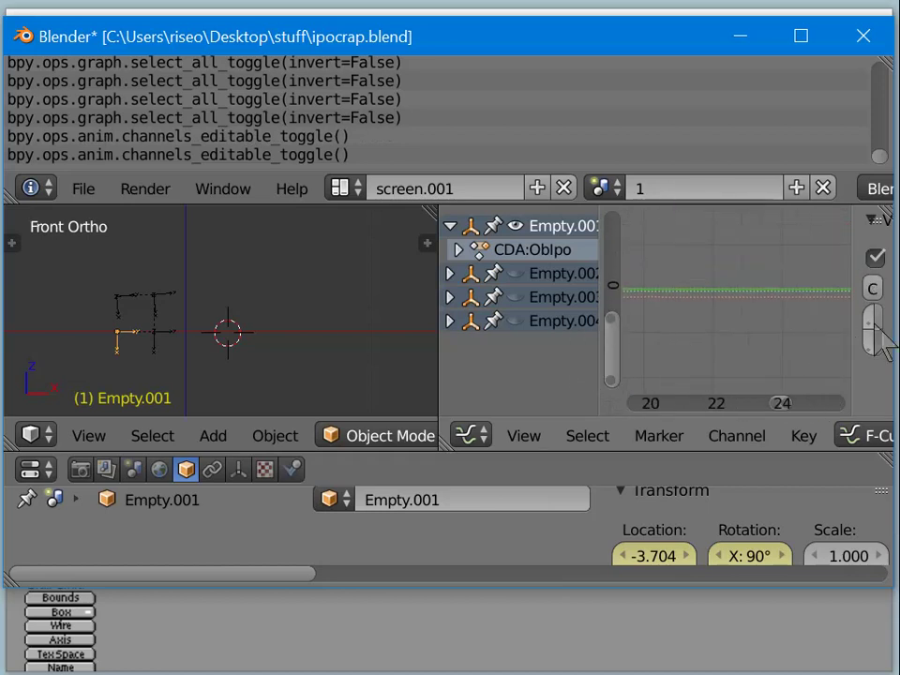
{"action": "middle_click_drag", "start_coordinate": [790, 349], "coordinate": [807, 276]}
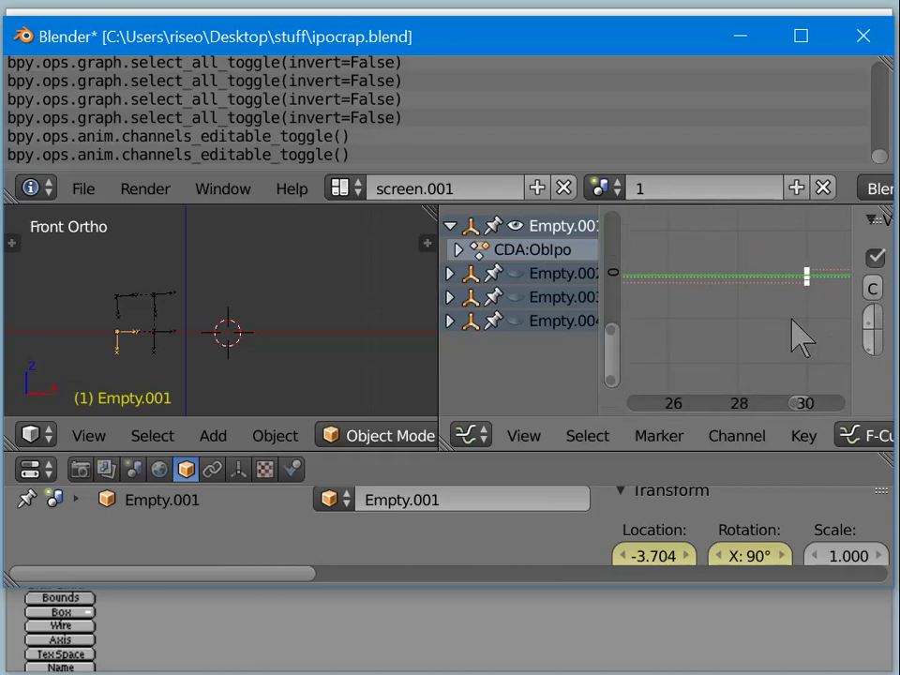
{"action": "middle_click_drag", "start_coordinate": [792, 337], "coordinate": [663, 347], "text": "ctrl"}
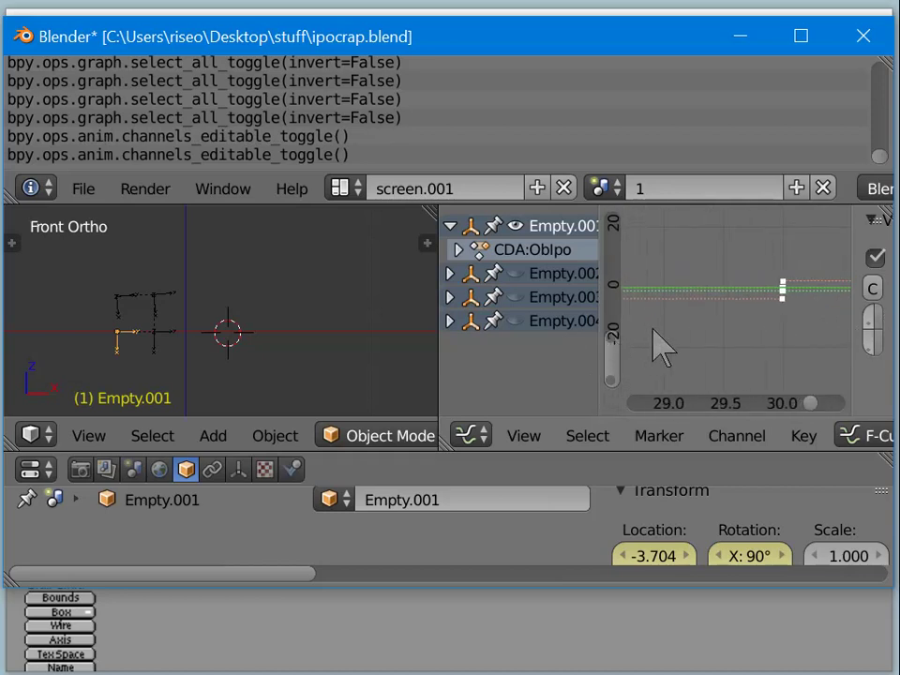
{"action": "middle_click_drag", "start_coordinate": [727, 332], "coordinate": [759, 319], "text": "ctrl"}
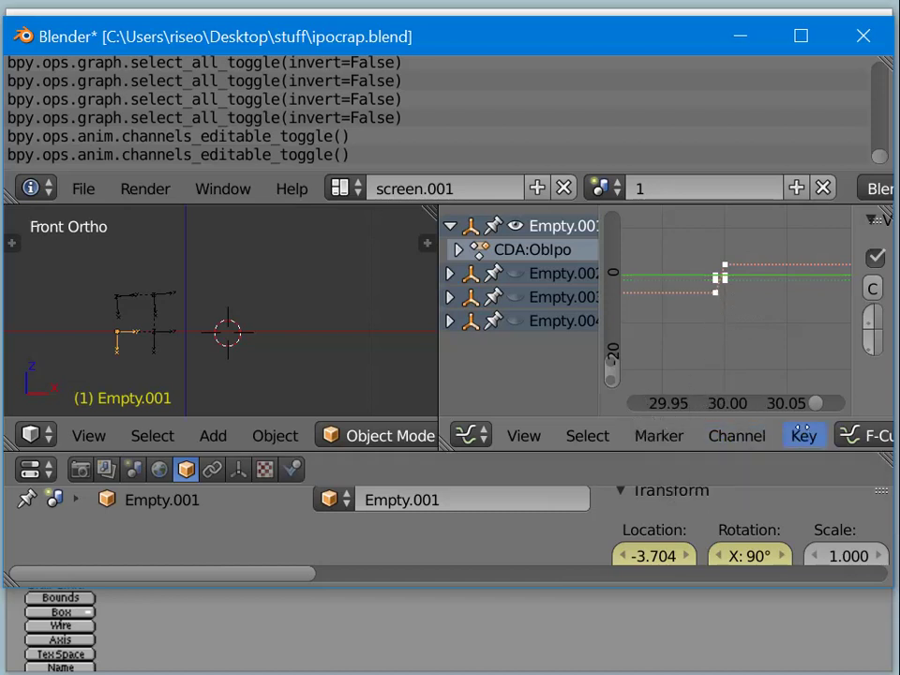
{"action": "scroll", "coordinate": [755, 436], "scroll_direction": "down", "scroll_amount": 5}
{"action": "mouse_move", "coordinate": [421, 416]}
{"action": "middle_mouse_down"}
{"action": "mouse_move", "coordinate": [308, 417]}
{"action": "mouse_move", "coordinate": [559, 328]}
{"action": "mouse_move", "coordinate": [670, 330]}
{"action": "middle_mouse_up"}
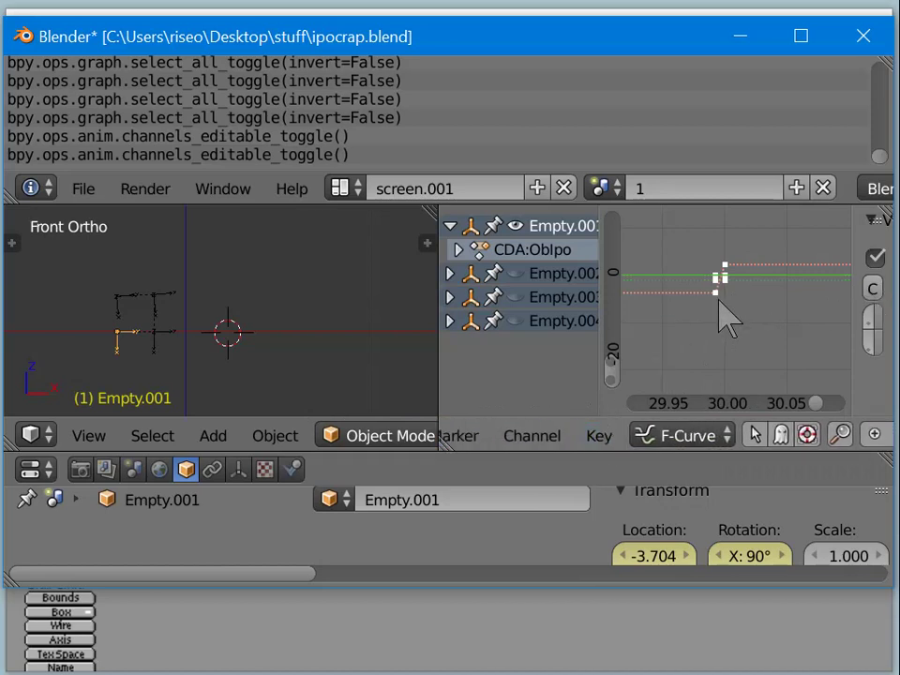
Step: Unlock the curves, select all keyframes and set their interpolation to Constant
{"action": "key", "text": "Tab"}
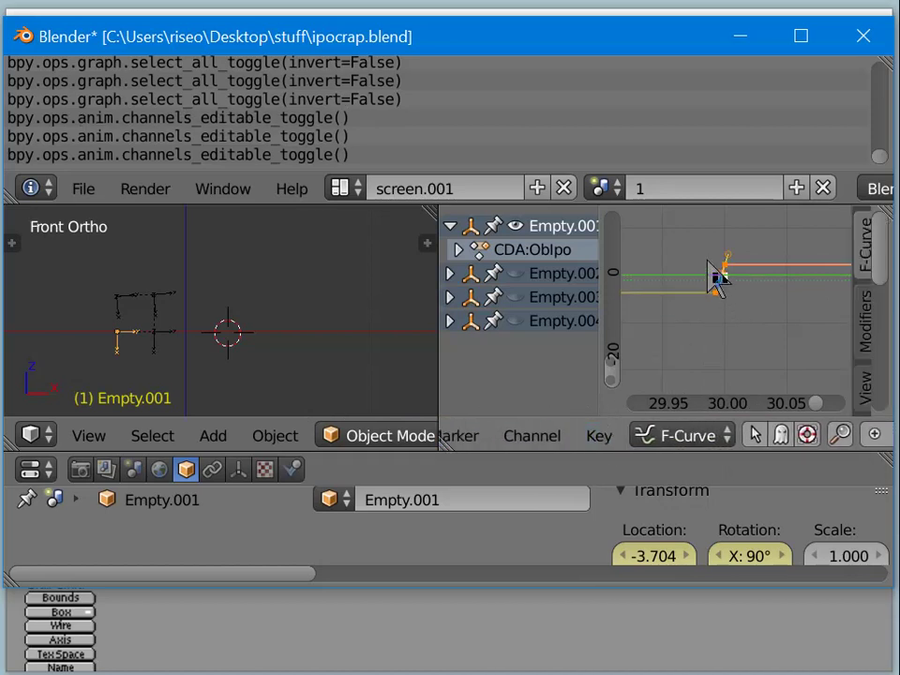
{"action": "left_click", "coordinate": [721, 277]}
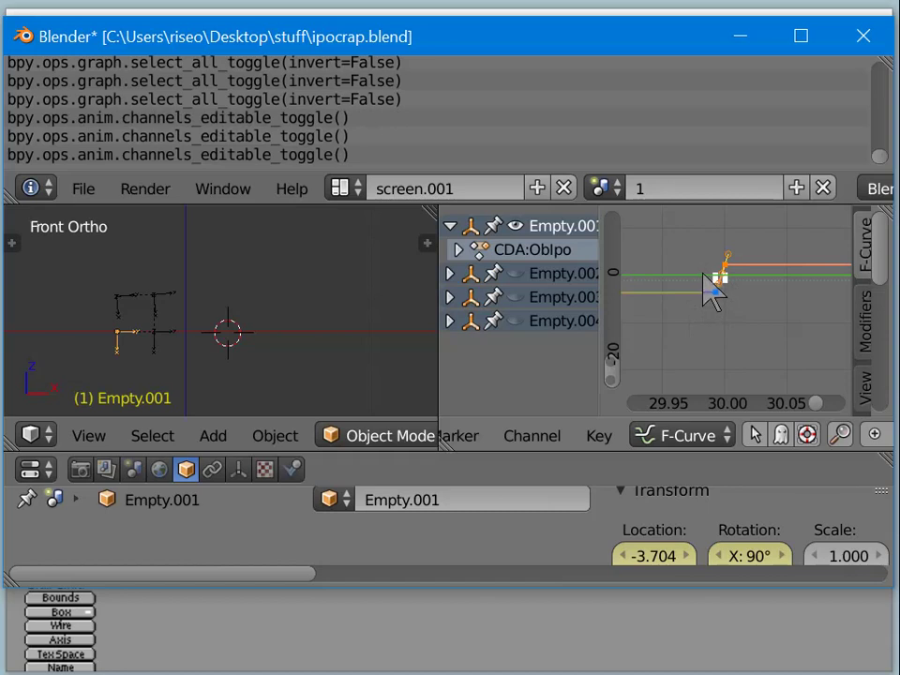
{"action": "key", "text": "a"}
{"action": "key", "text": "a"}
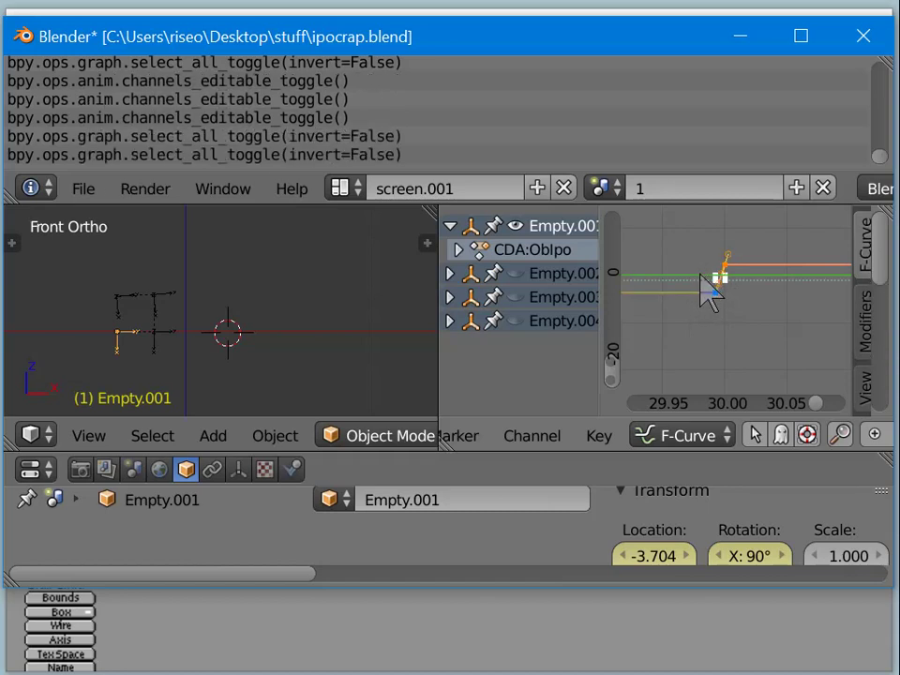
{"action": "left_click", "coordinate": [599, 435]}
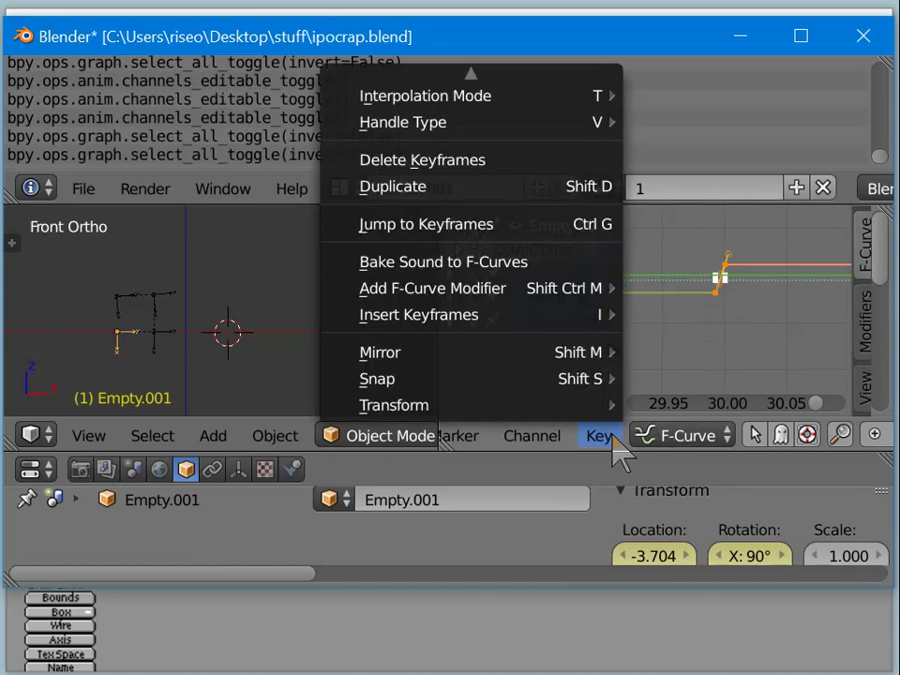
{"action": "mouse_move", "coordinate": [542, 98]}
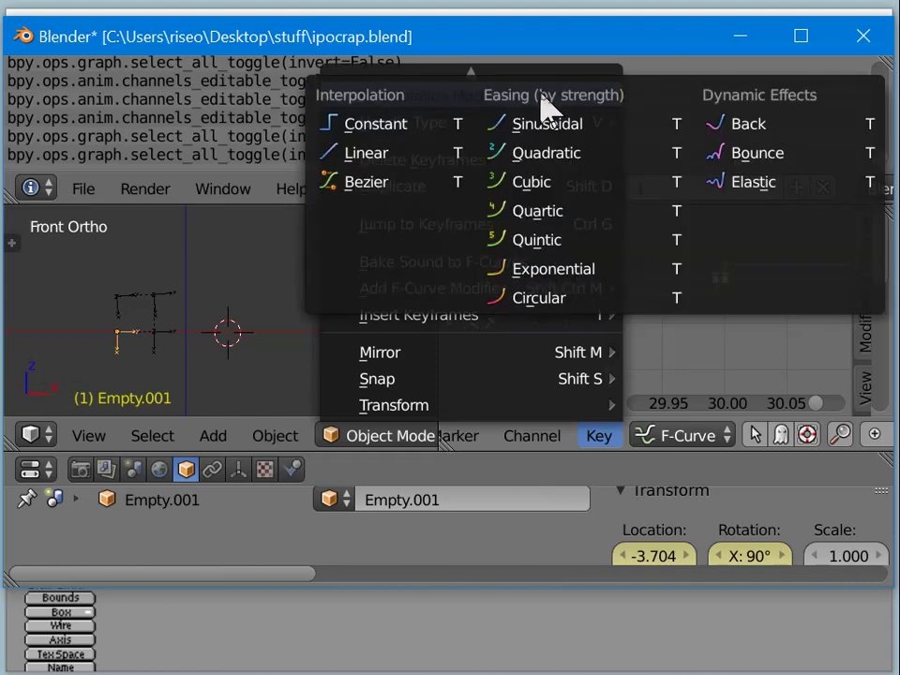
{"action": "left_click", "coordinate": [443, 127]}
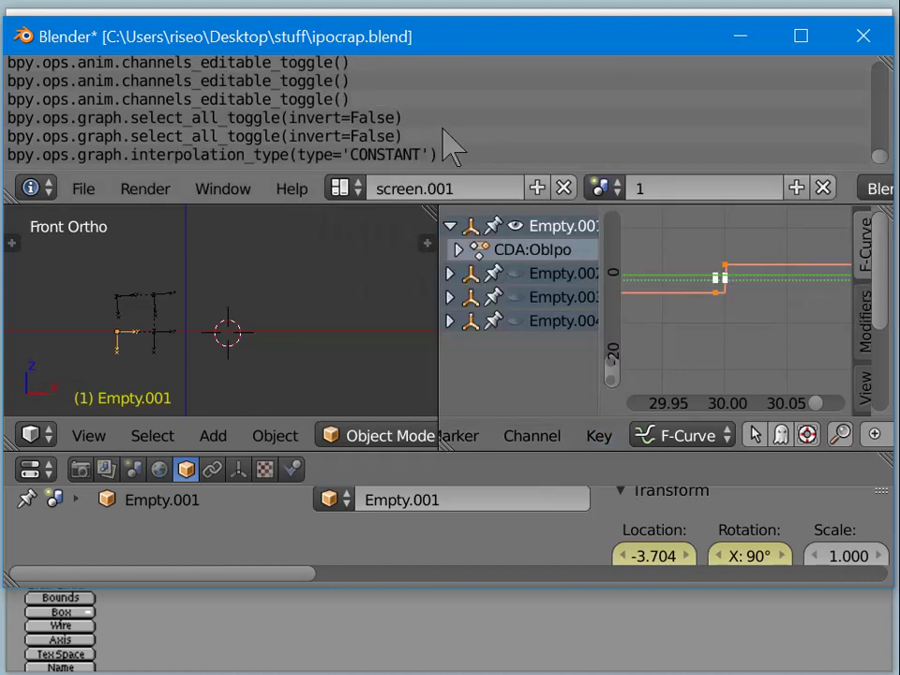
{"action": "left_click", "coordinate": [716, 289]}
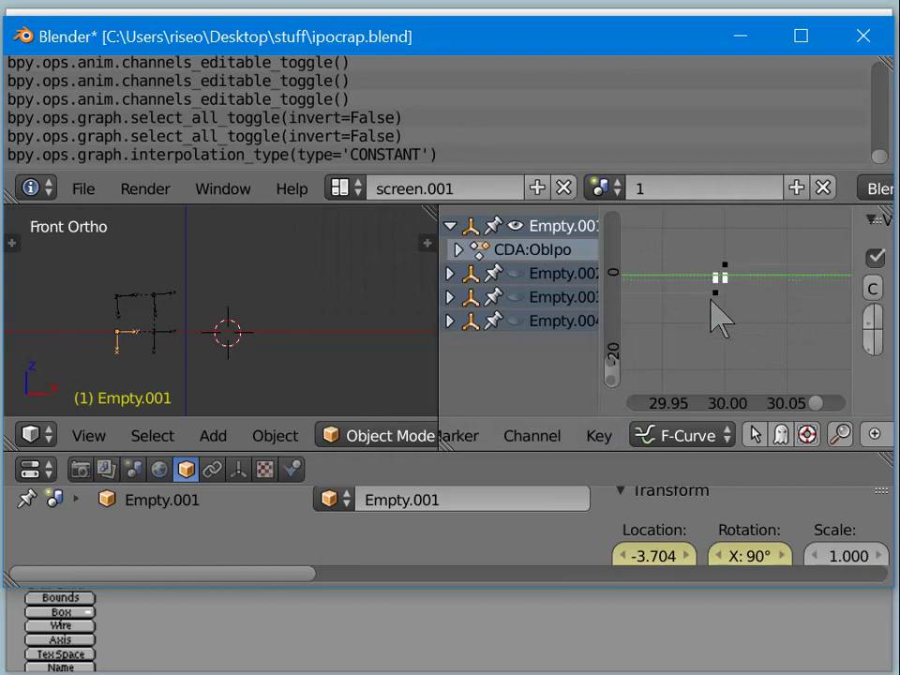
{"action": "key", "text": "Tab"}
Step: Clear the keyframe selection around frame 30, toggle select-all, and lock the curves
{"action": "left_click", "coordinate": [715, 303]}
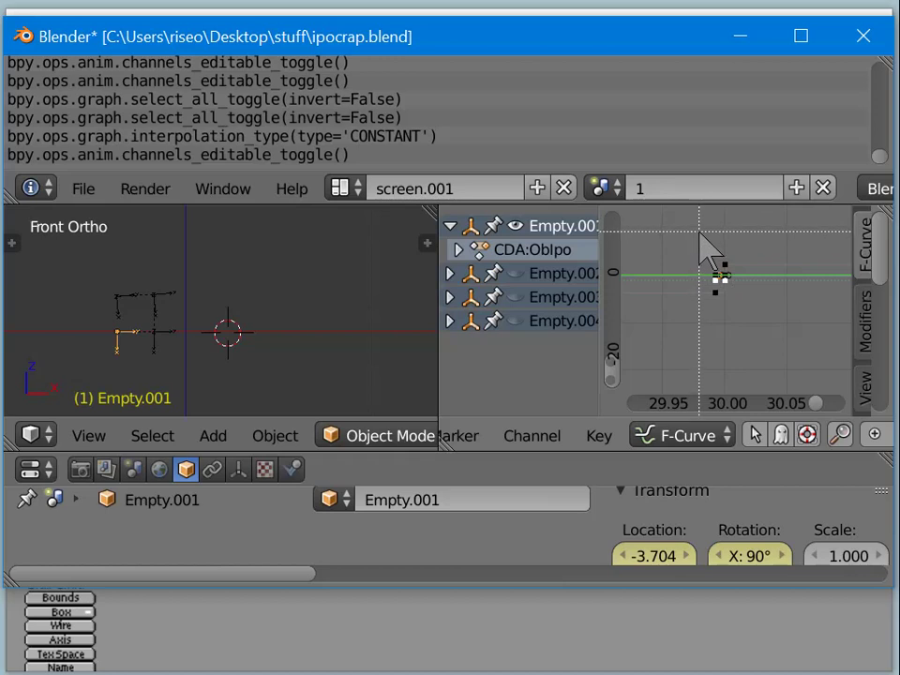
{"action": "left_click_drag", "start_coordinate": [699, 233], "coordinate": [721, 317]}
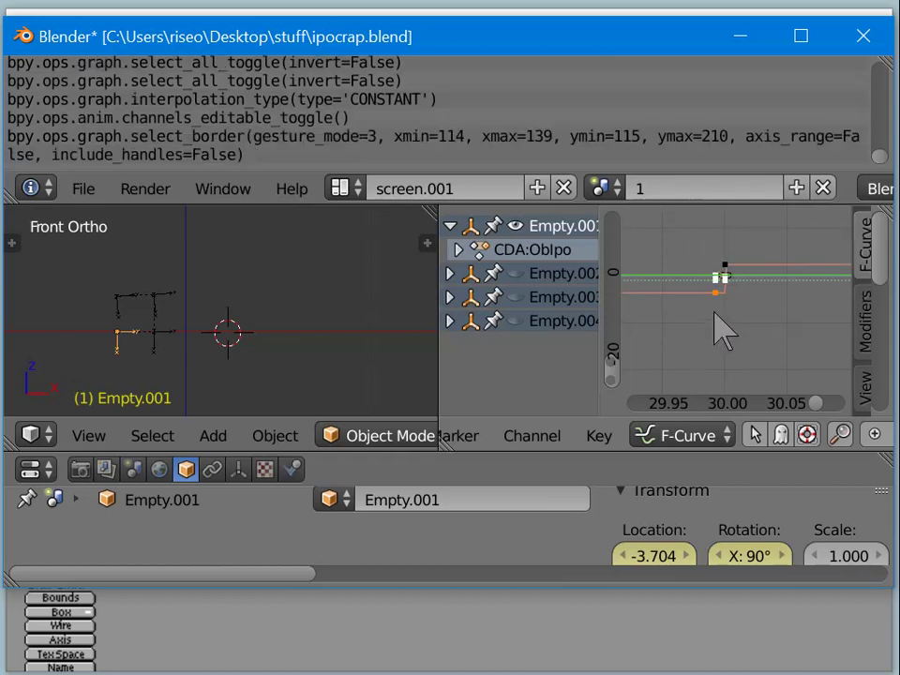
{"action": "middle_click_drag", "start_coordinate": [724, 228], "coordinate": [755, 366]}
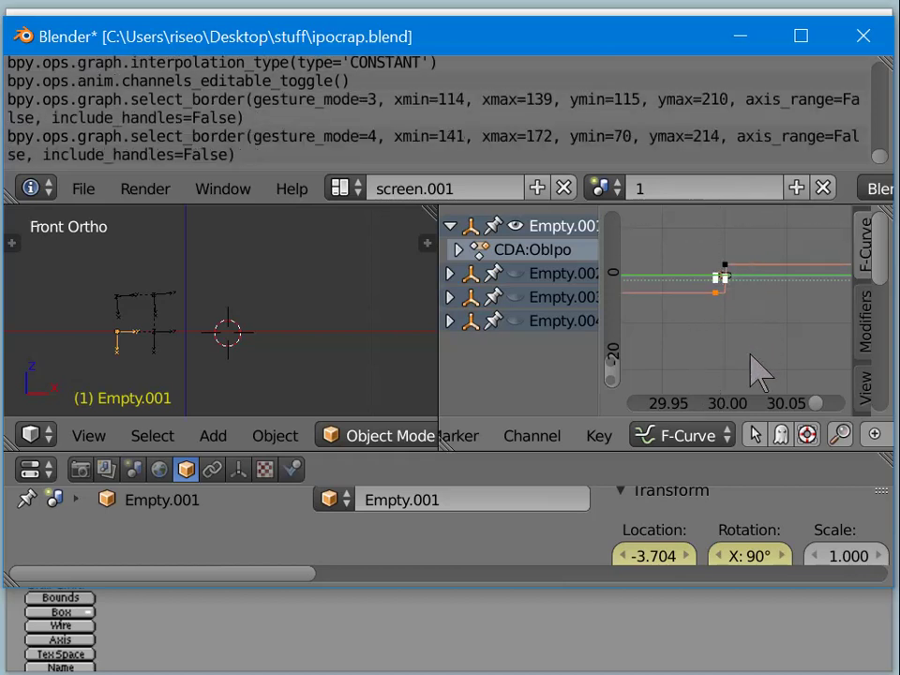
{"action": "key", "text": "a"}
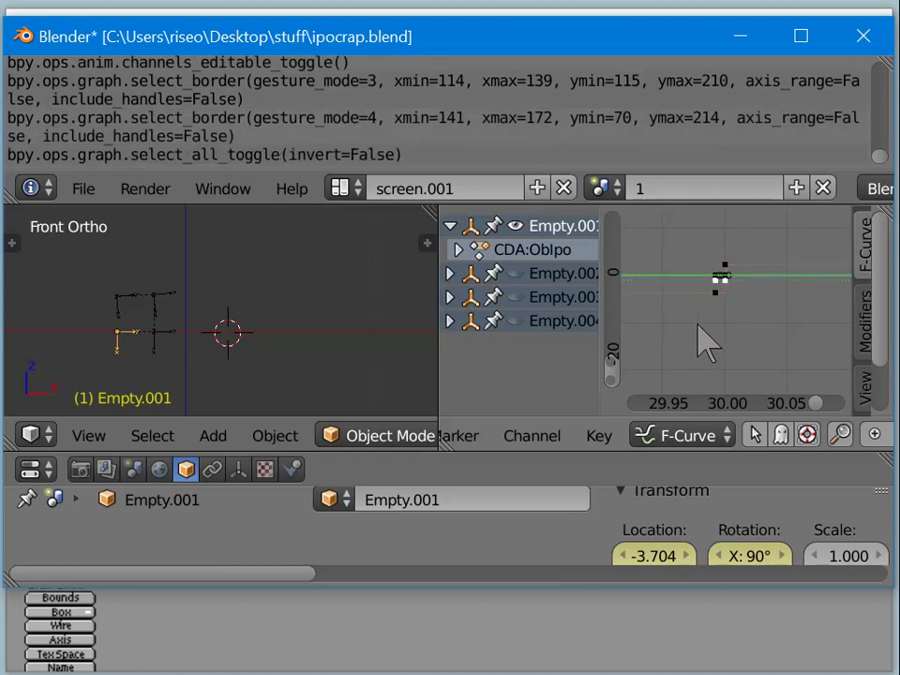
{"action": "key", "text": "a"}
{"action": "key", "text": "a"}
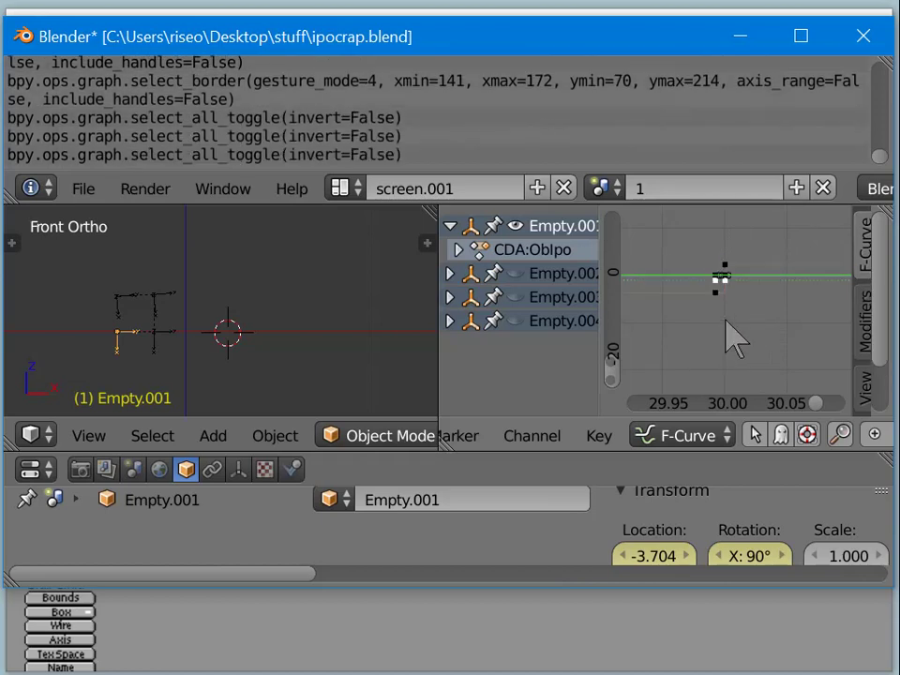
{"action": "key", "text": "a"}
{"action": "key", "text": "Tab"}
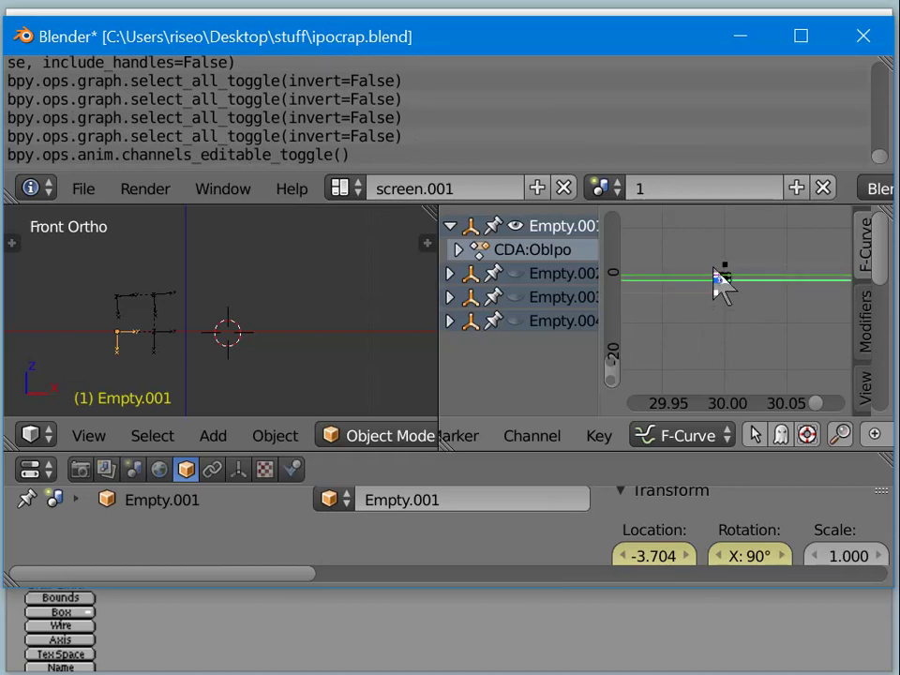
Step: Box-select the keyframes at frame 30 and delete them, then toggle channel locking twice
{"action": "left_click_drag", "start_coordinate": [703, 240], "coordinate": [721, 316]}
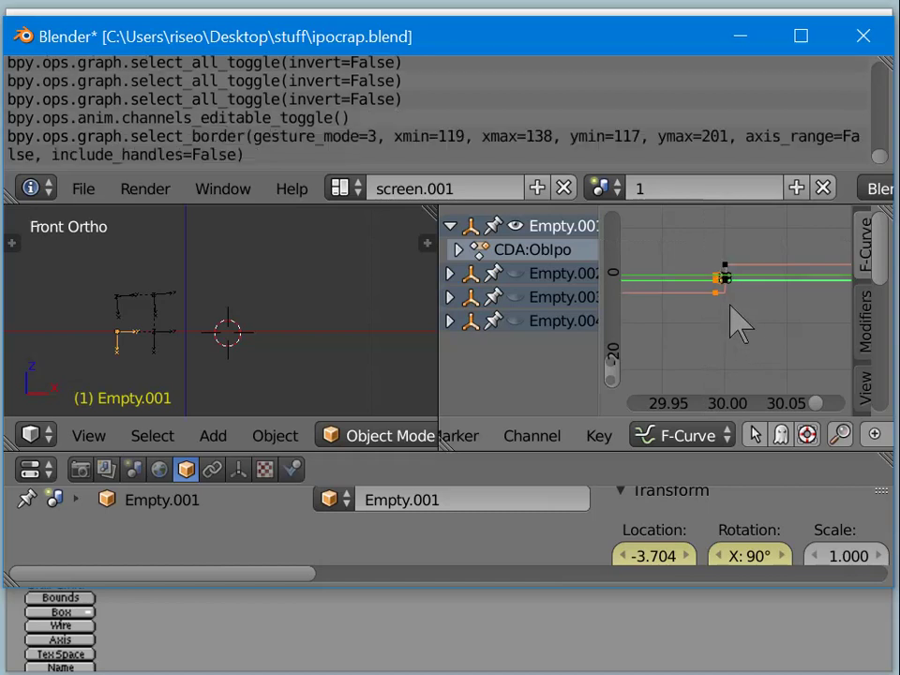
{"action": "key", "text": "x"}
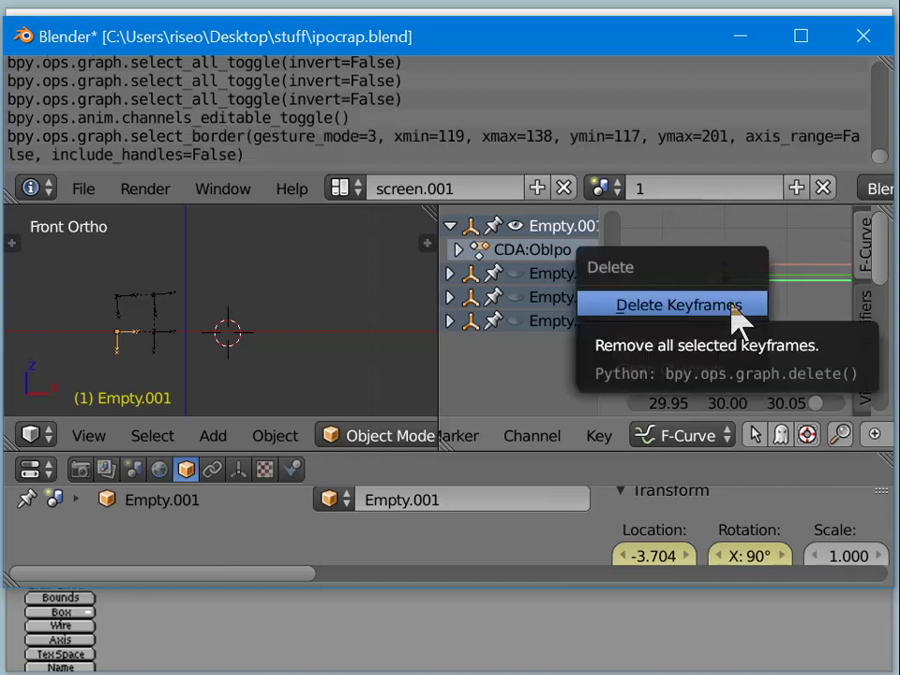
{"action": "left_click", "coordinate": [737, 309]}
{"action": "key", "text": "Tab"}
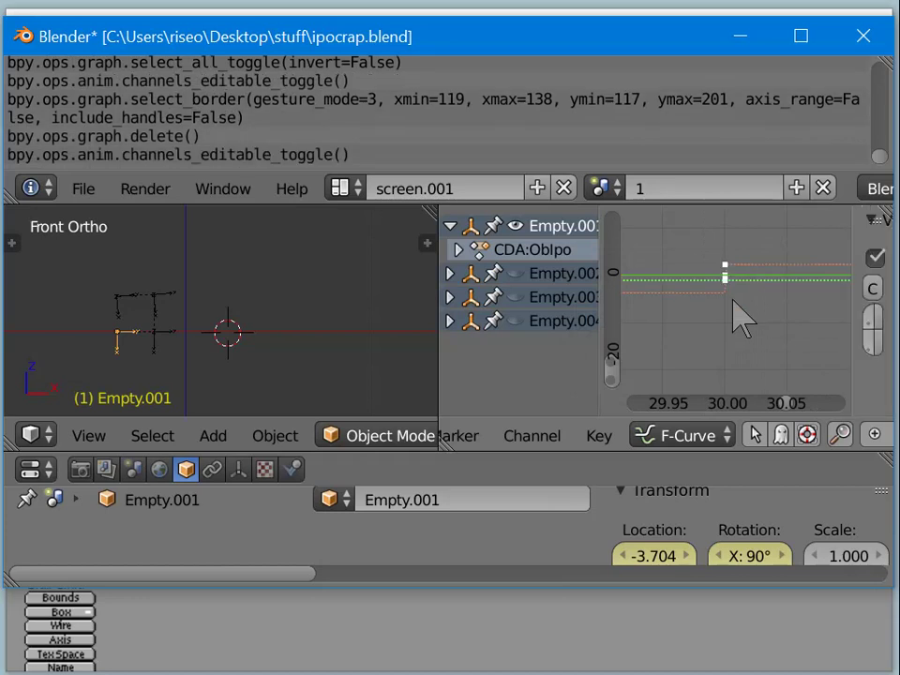
{"action": "key", "text": "Tab"}
Step: Zoom the graph out to frames 0–100 and play the animation to preview the stepped curve
{"action": "mouse_move", "coordinate": [747, 319]}
{"action": "middle_mouse_down", "text": "ctrl"}
{"action": "mouse_move", "coordinate": [721, 301]}
{"action": "mouse_move", "coordinate": [657, 296]}
{"action": "mouse_move", "coordinate": [775, 299]}
{"action": "mouse_move", "coordinate": [634, 249]}
{"action": "mouse_move", "coordinate": [654, 272]}
{"action": "middle_mouse_up", "text": "ctrl"}
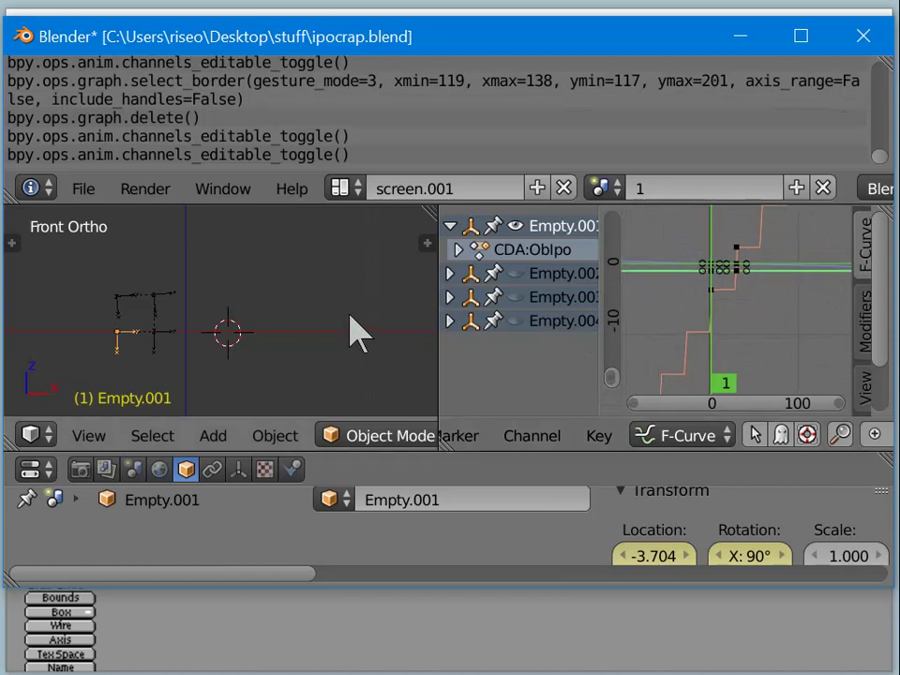
{"action": "key", "text": "alt+a"}
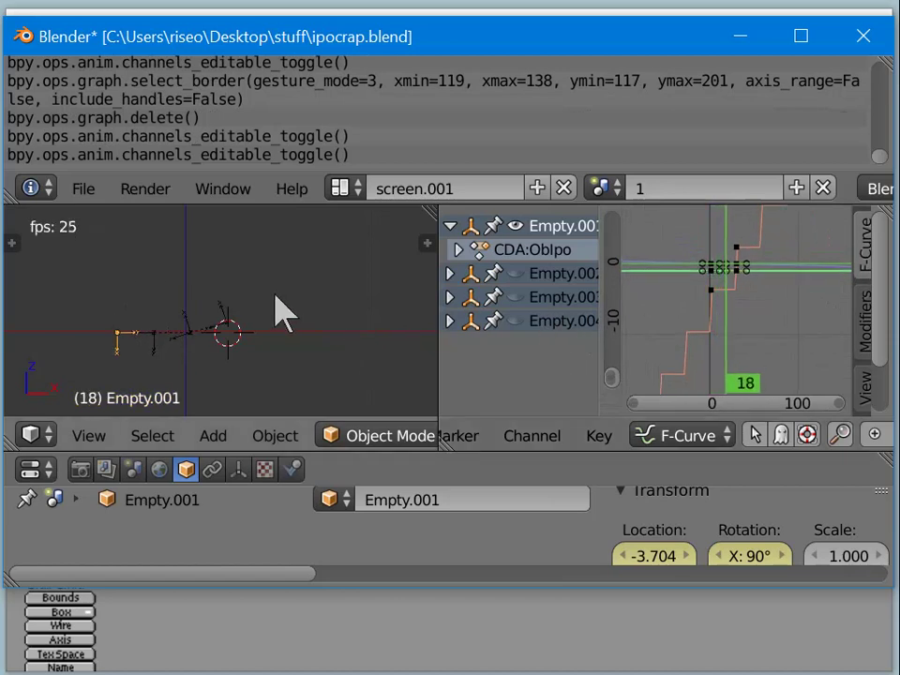
{"action": "key", "text": "Escape"}
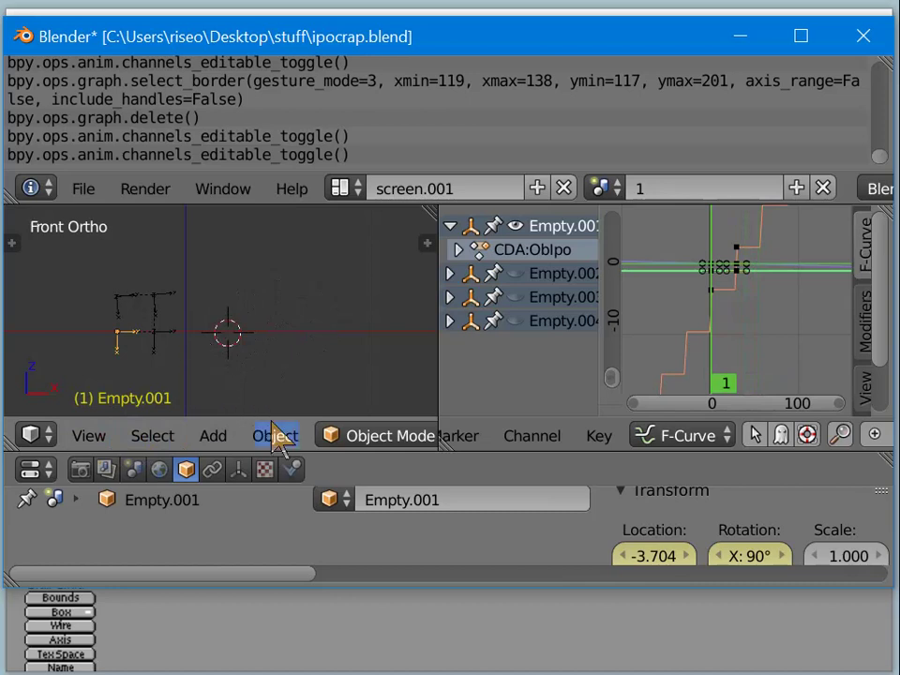
{"action": "scroll", "coordinate": [312, 454], "scroll_direction": "down", "scroll_amount": 8}
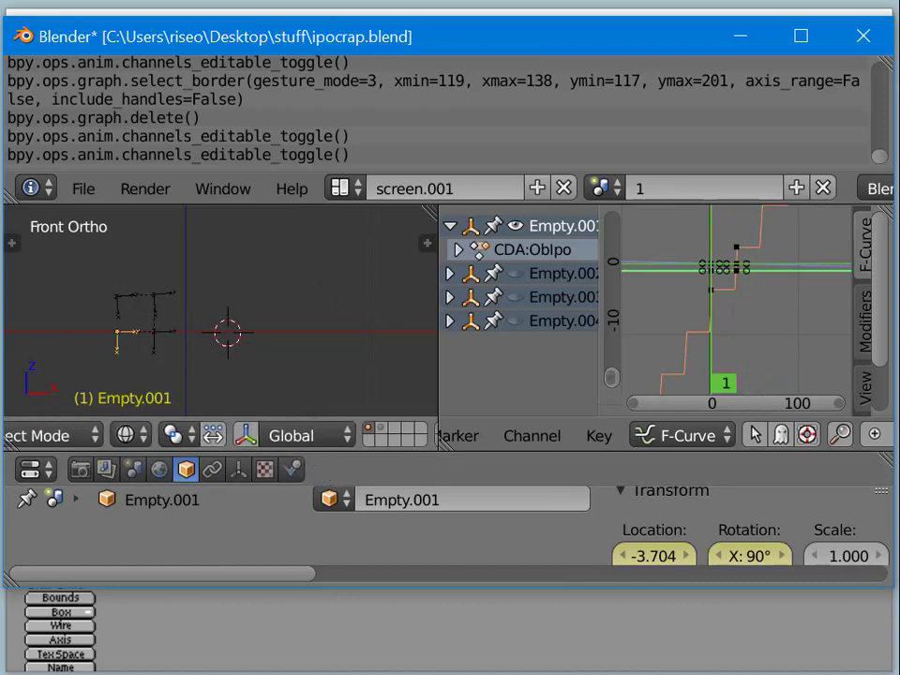
Step: Show only layer 2 in the 3D view with camera/layer locking off, then replay the animation
{"action": "left_click", "coordinate": [379, 428]}
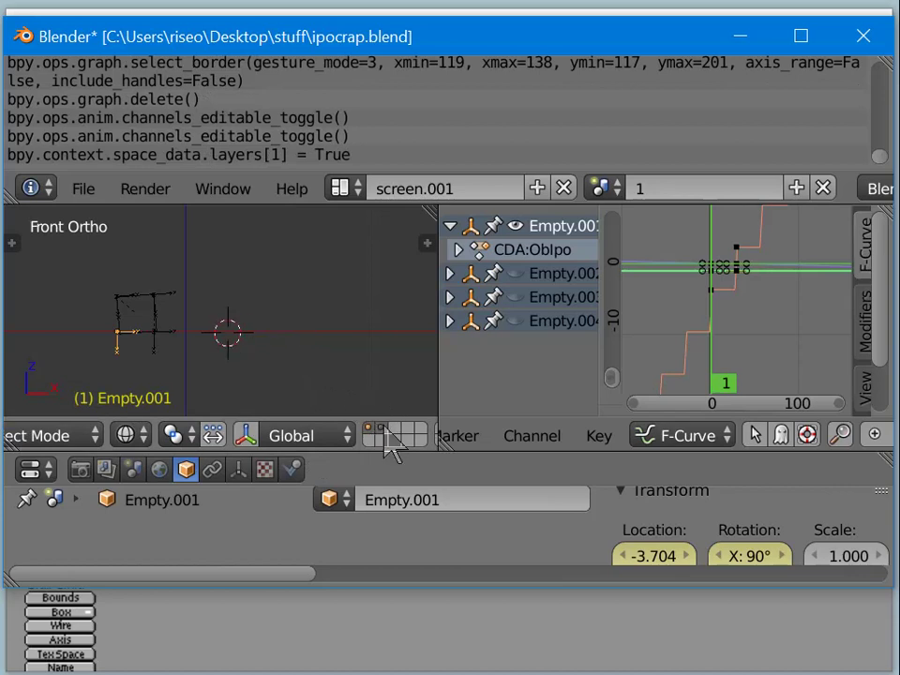
{"action": "scroll", "coordinate": [392, 448], "scroll_direction": "down", "scroll_amount": 5}
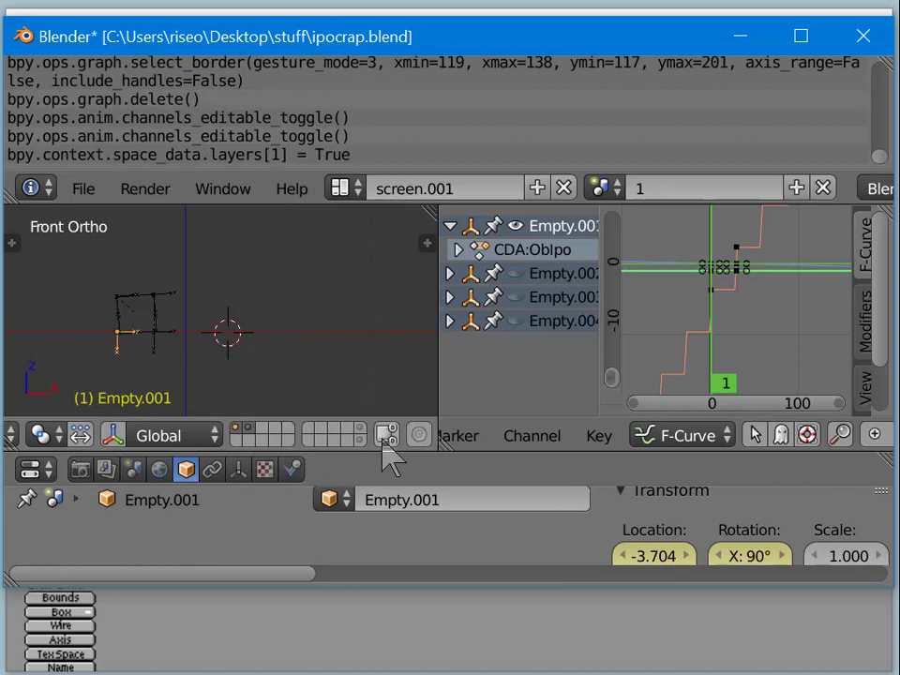
{"action": "left_click", "coordinate": [384, 443]}
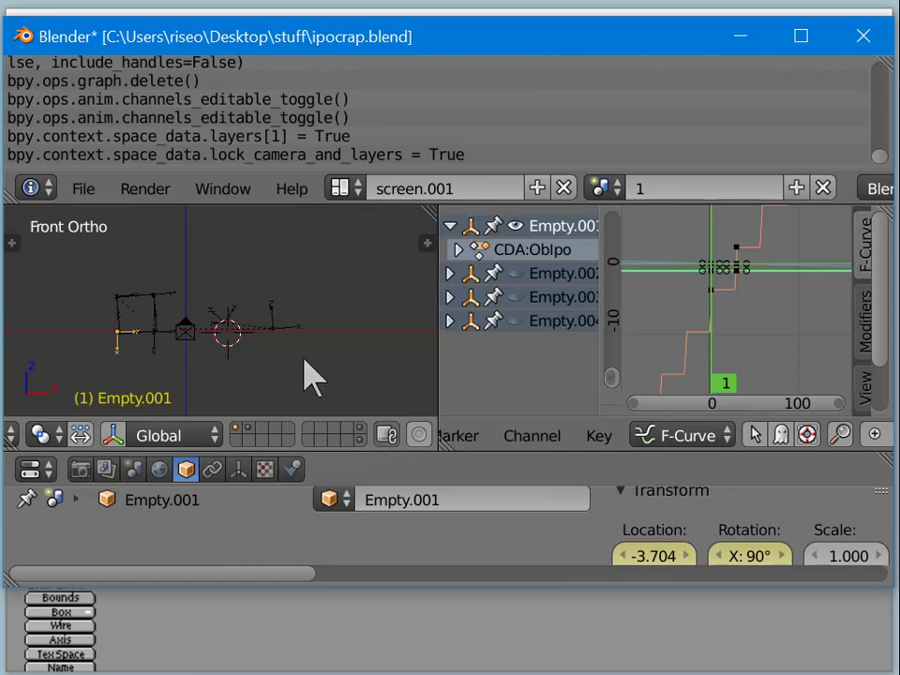
{"action": "left_click", "coordinate": [250, 433]}
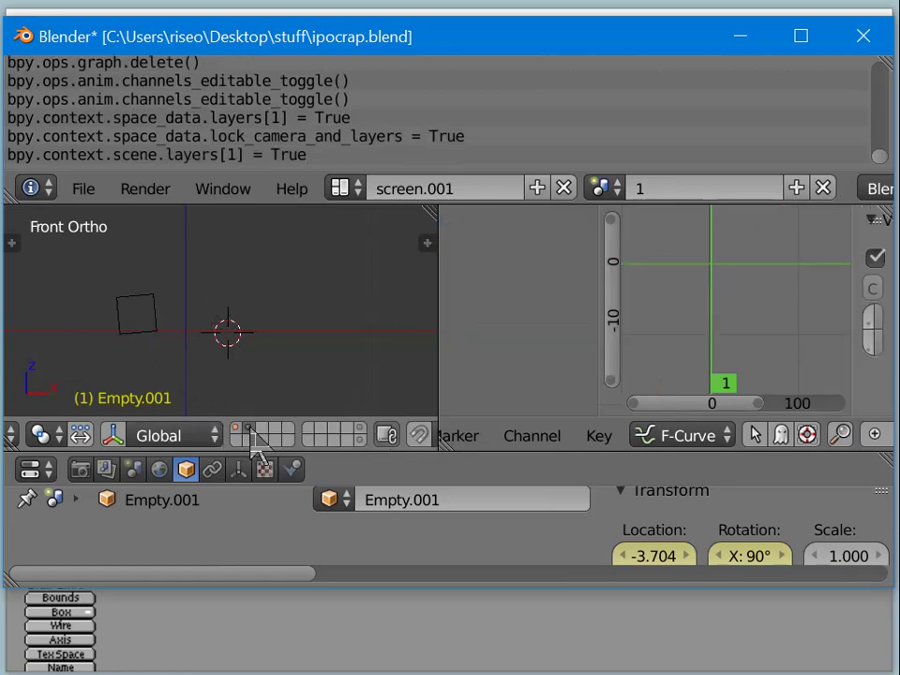
{"action": "left_click", "coordinate": [237, 433]}
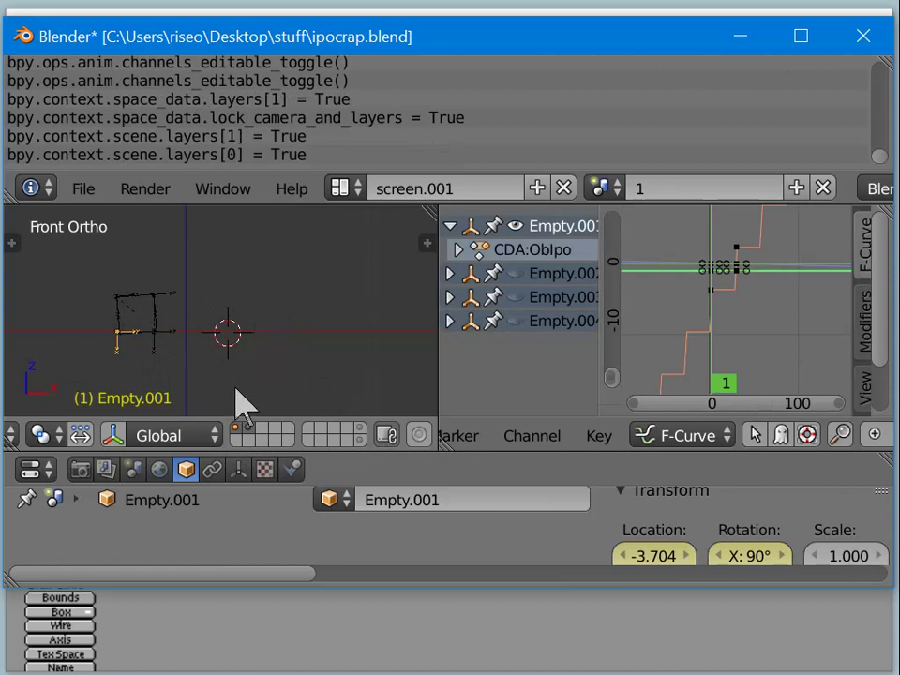
{"action": "left_click", "coordinate": [387, 436]}
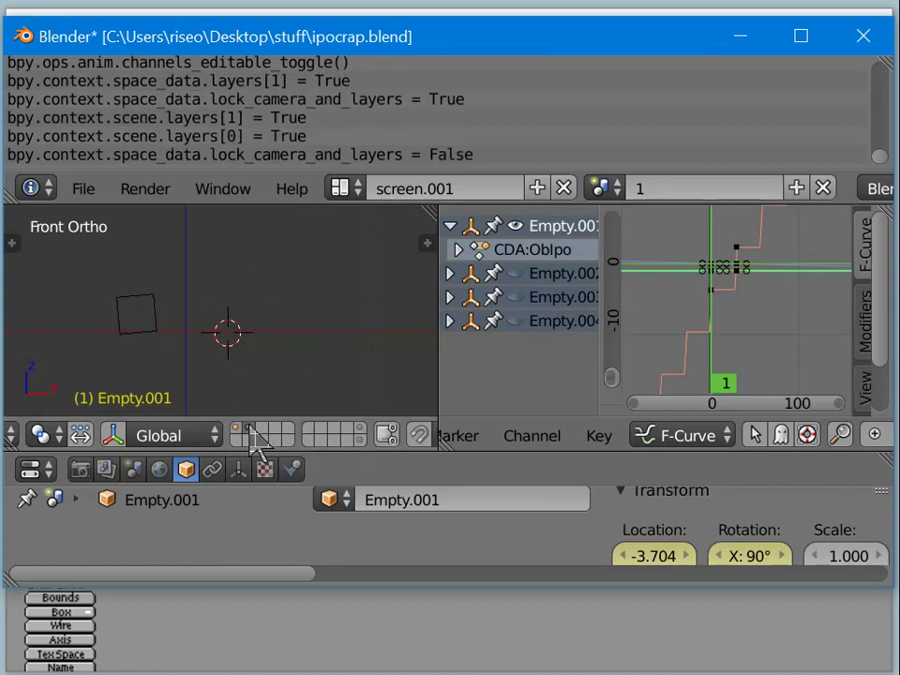
{"action": "left_click", "coordinate": [249, 429]}
{"action": "key", "text": "alt+a"}
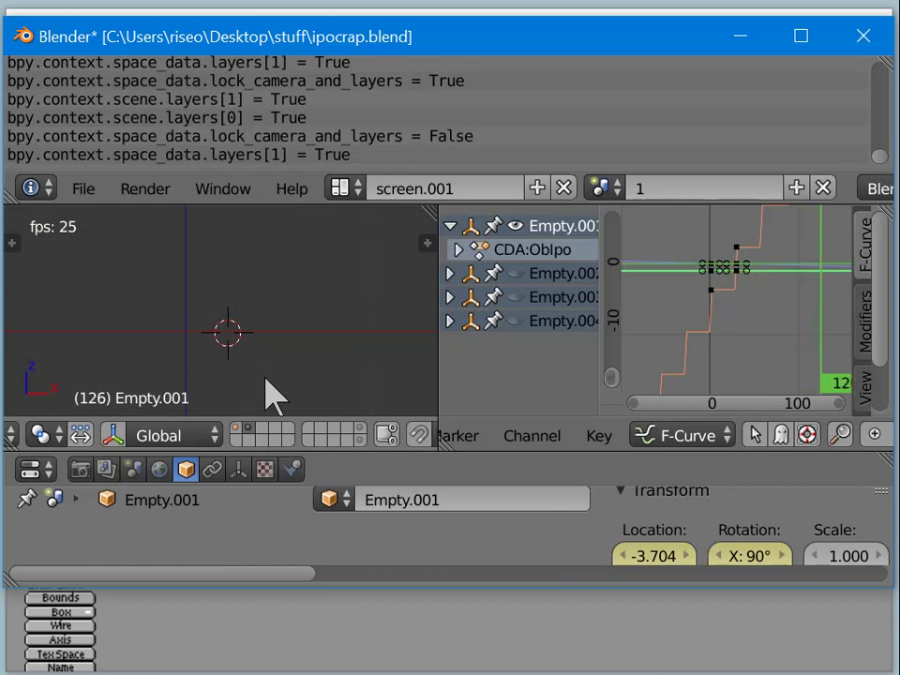
{"action": "key", "text": "Escape"}
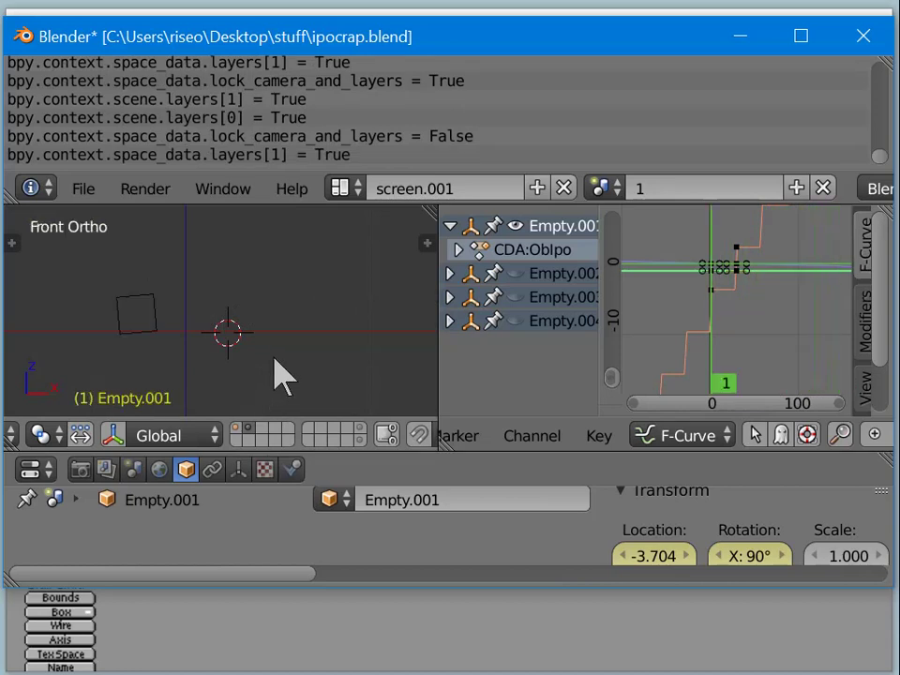
Step: Lock Empty.001's curves against editing and select all their keyframes
{"action": "right_click", "coordinate": [710, 292]}
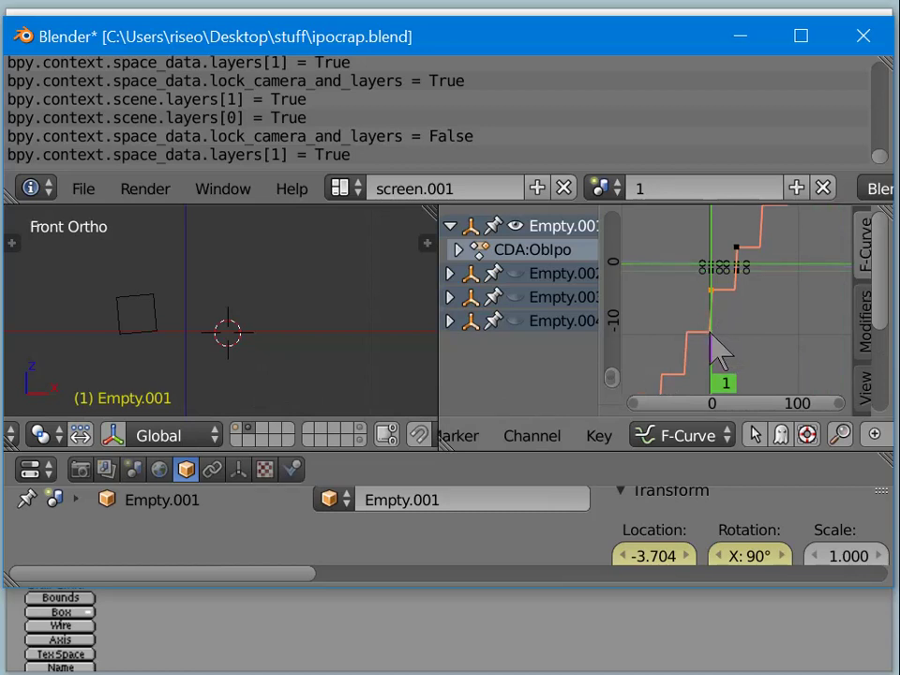
{"action": "key", "text": "Tab"}
{"action": "key", "text": "Tab"}
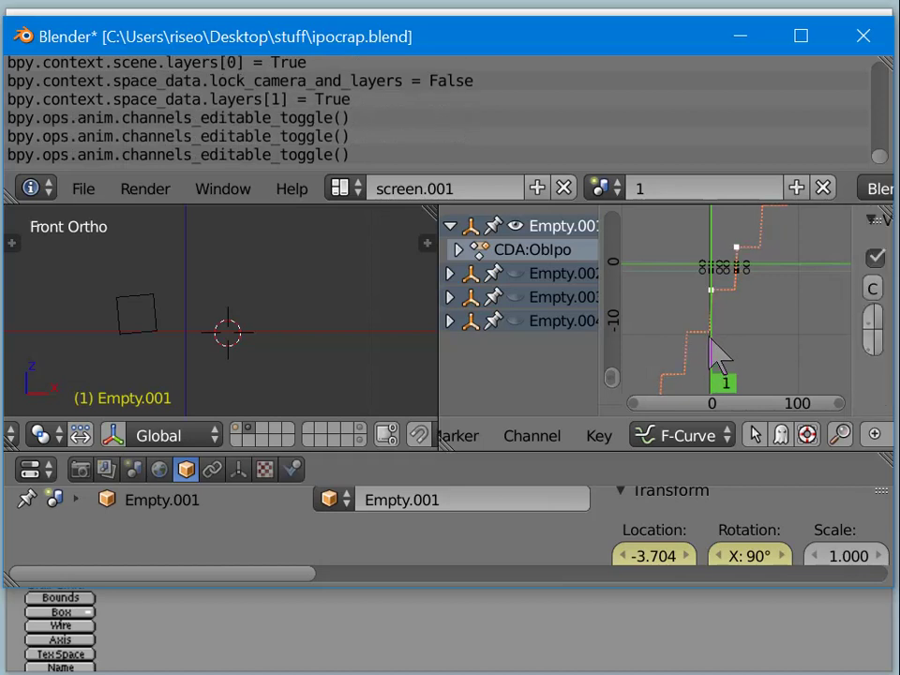
{"action": "key", "text": "Tab"}
{"action": "middle_click_drag", "start_coordinate": [747, 362], "coordinate": [789, 319], "text": "ctrl"}
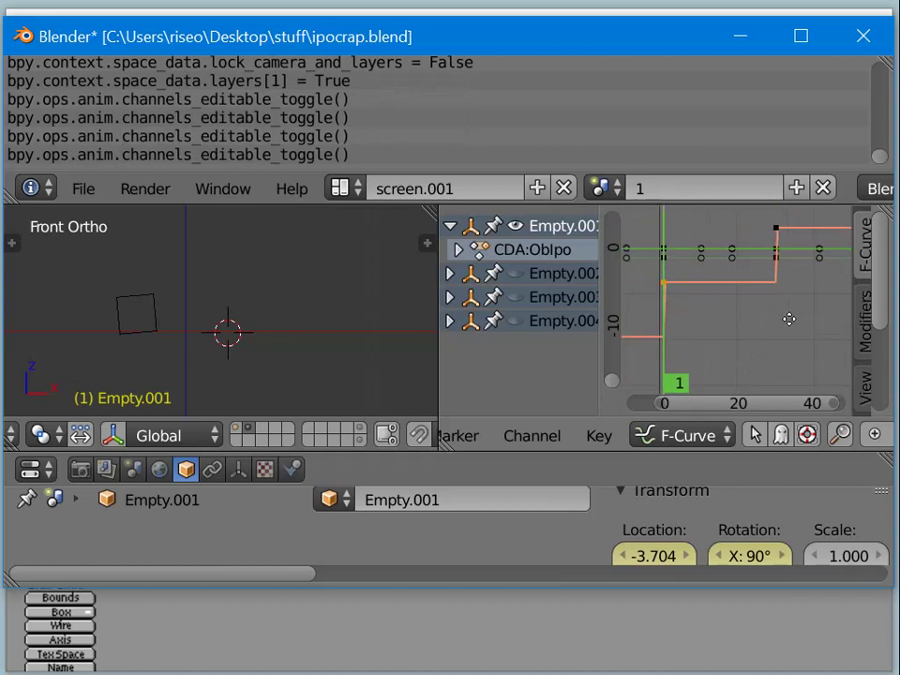
{"action": "key", "text": "Tab"}
{"action": "key", "text": "a"}
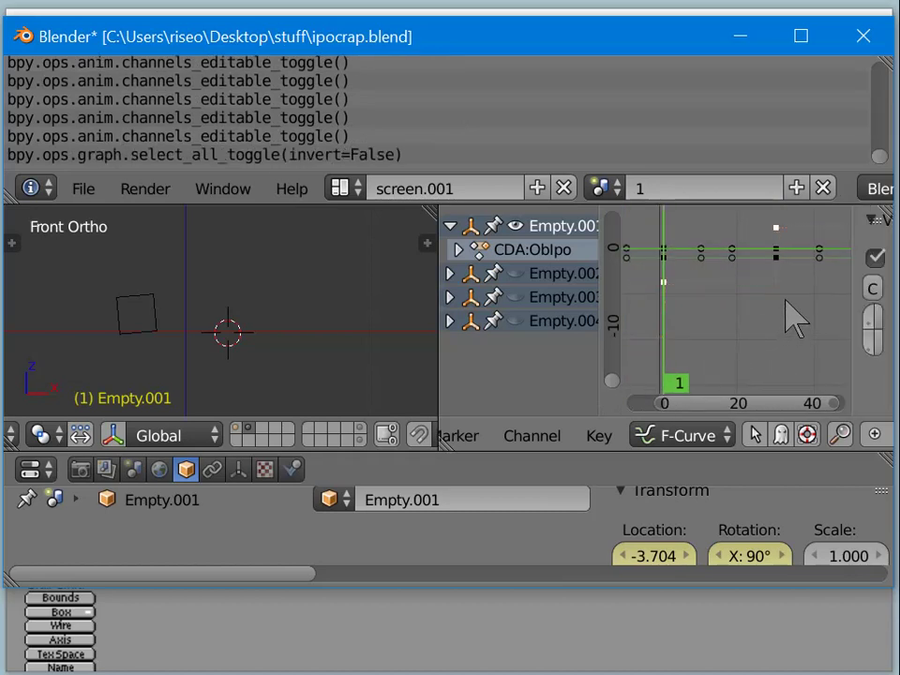
{"action": "key", "text": "a"}
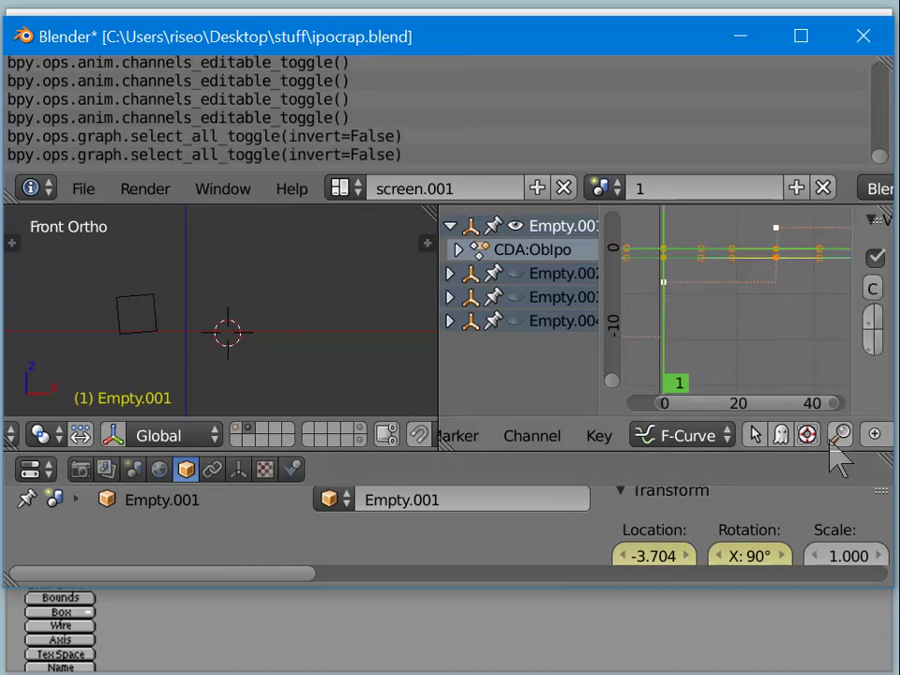
Step: Set the keyframes to Constant interpolation and pick the top keyframe near frame 30
{"action": "left_click", "coordinate": [598, 435]}
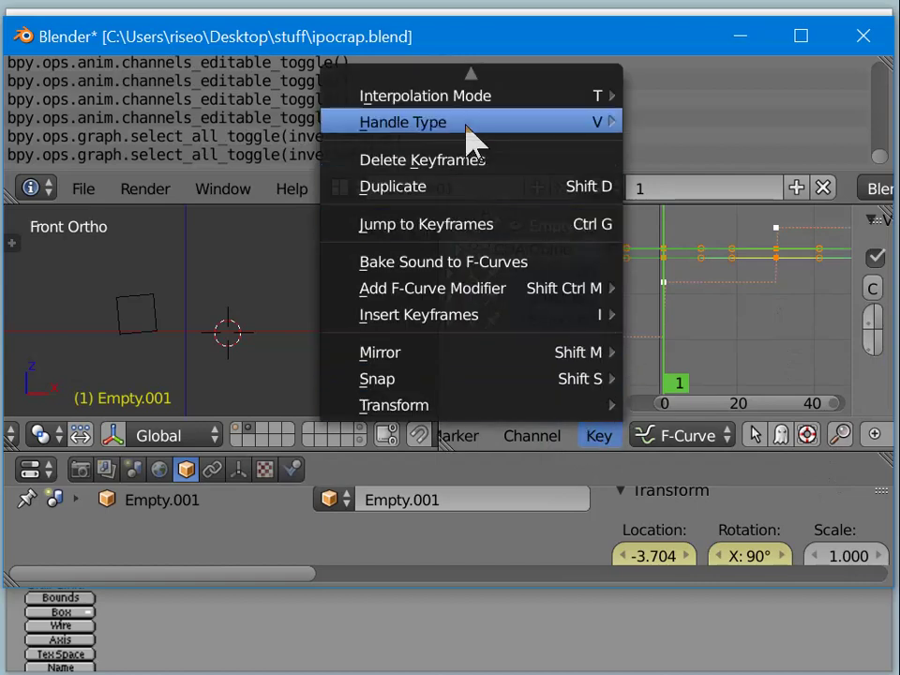
{"action": "mouse_move", "coordinate": [488, 99]}
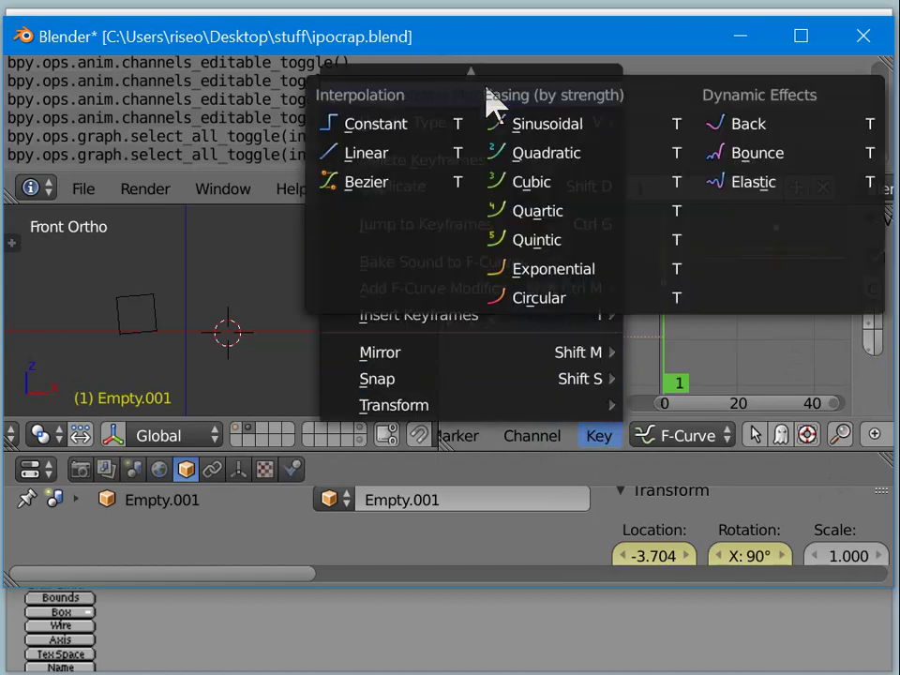
{"action": "left_click", "coordinate": [340, 119]}
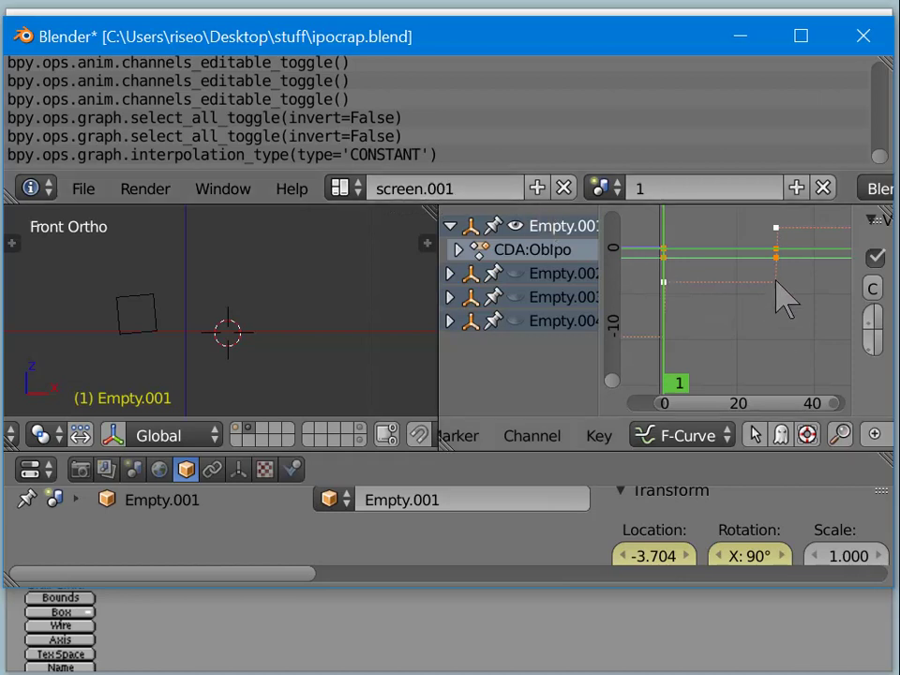
{"action": "key", "text": "a"}
{"action": "key", "text": "a"}
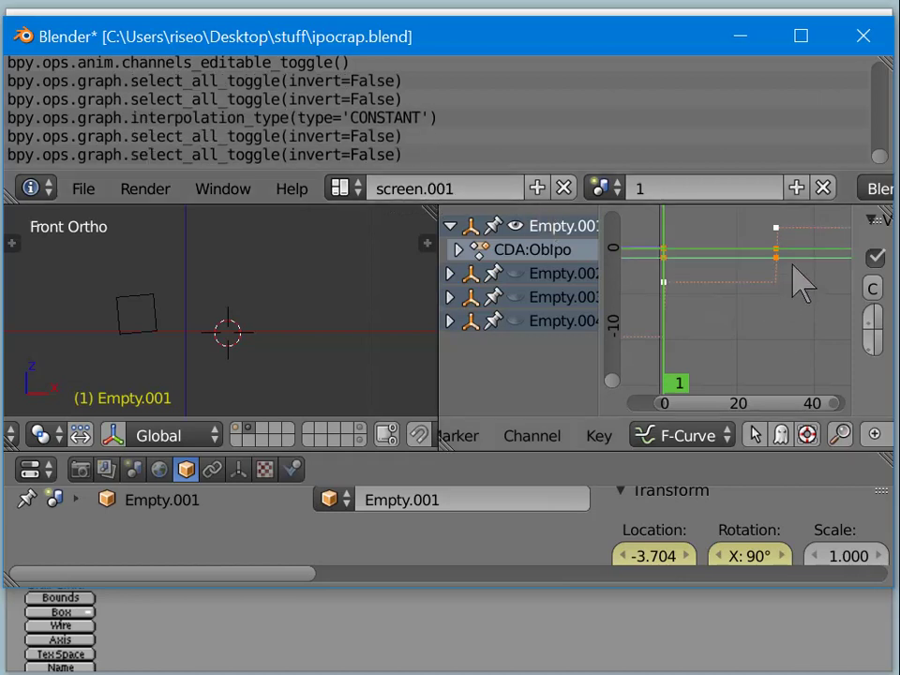
{"action": "right_click", "coordinate": [776, 226]}
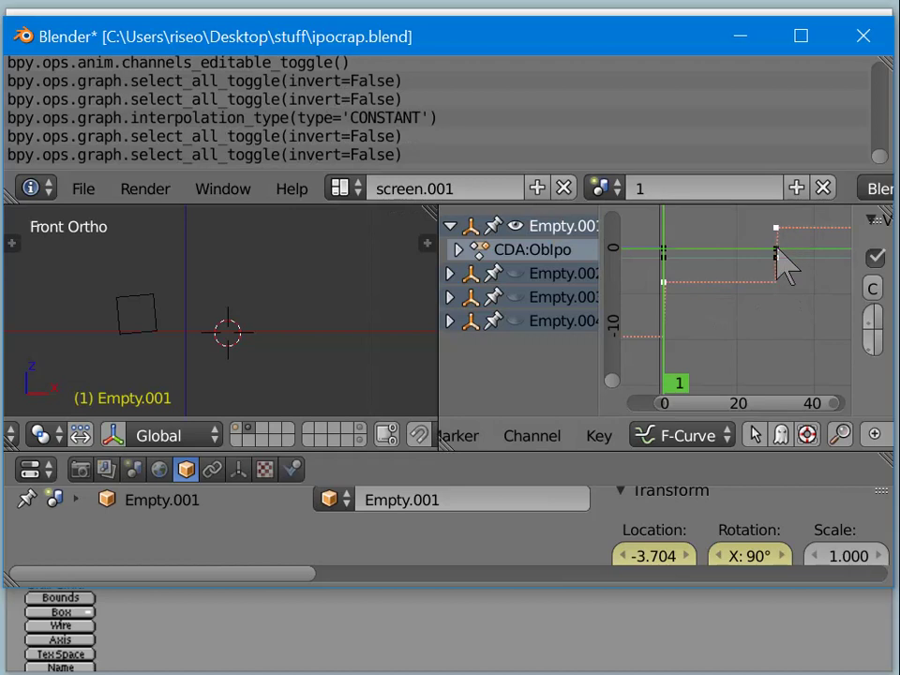
Step: Make the curves editable again and set the keyframe handles to Free
{"action": "key", "text": "Tab"}
{"action": "key", "text": "a"}
{"action": "key", "text": "a"}
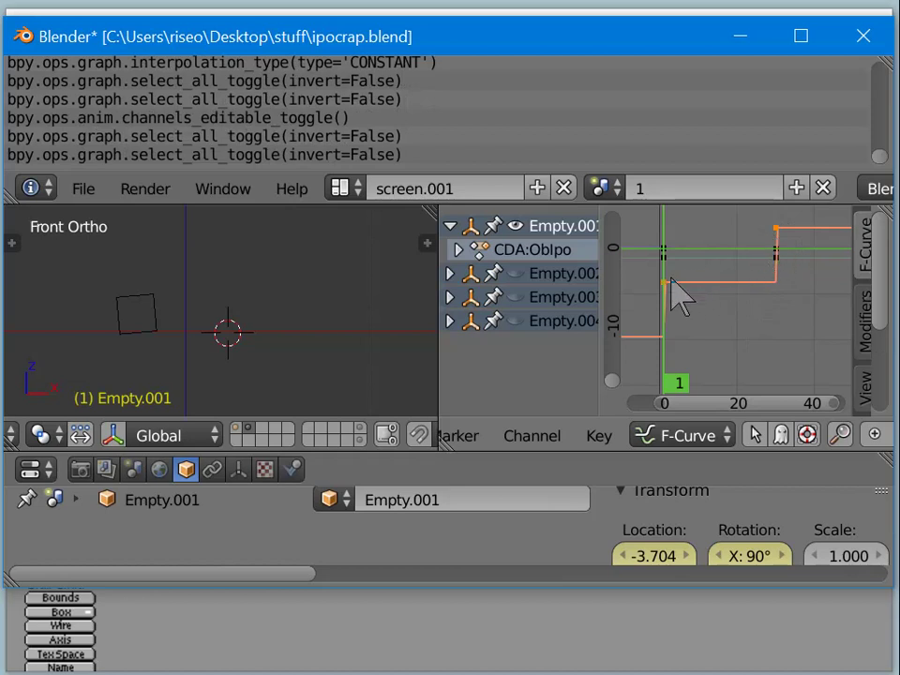
{"action": "key", "text": "a"}
{"action": "key", "text": "a"}
{"action": "key", "text": "v"}
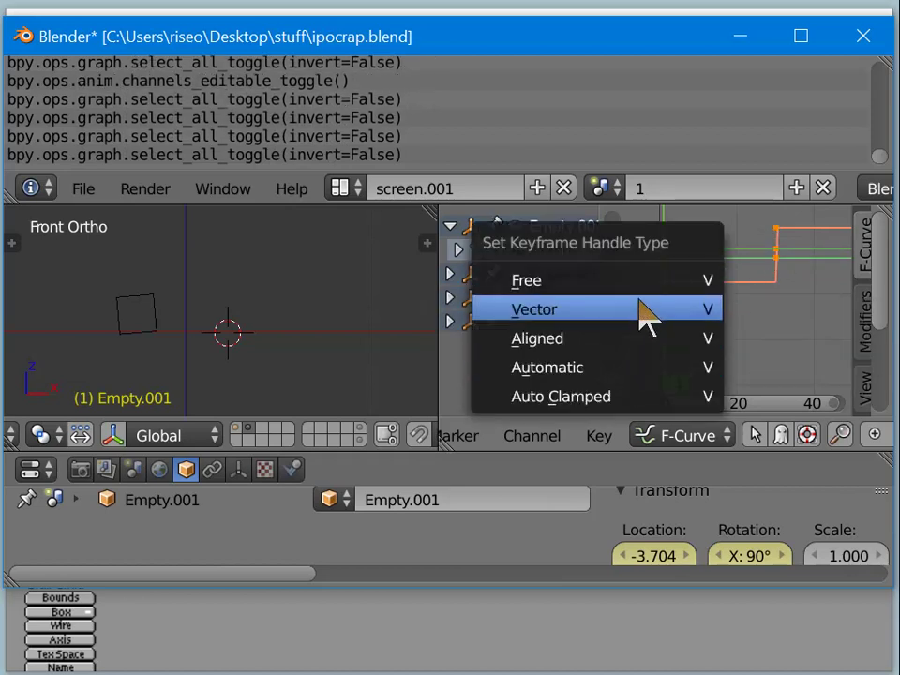
{"action": "left_click", "coordinate": [636, 296]}
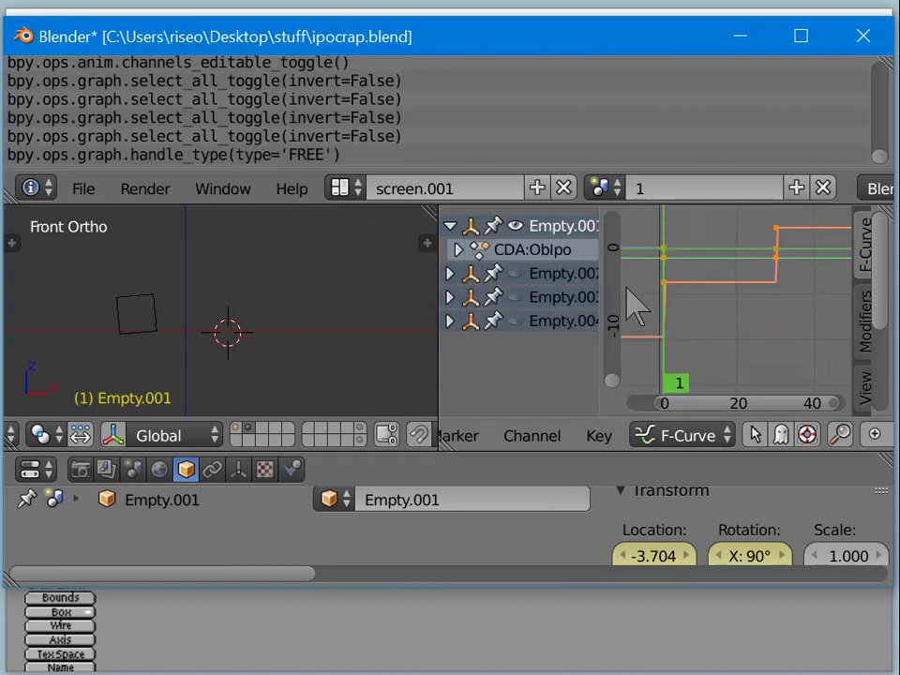
Step: Reapply Constant interpolation and set the keyframe handles to Auto Clamped
{"action": "left_click", "coordinate": [588, 446]}
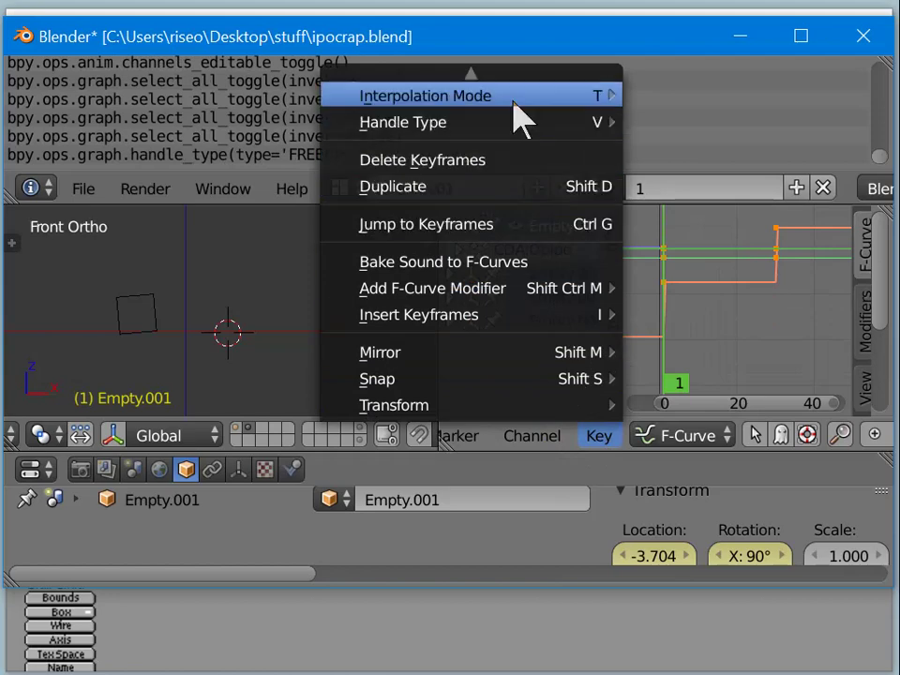
{"action": "mouse_move", "coordinate": [518, 94]}
{"action": "left_click", "coordinate": [386, 125]}
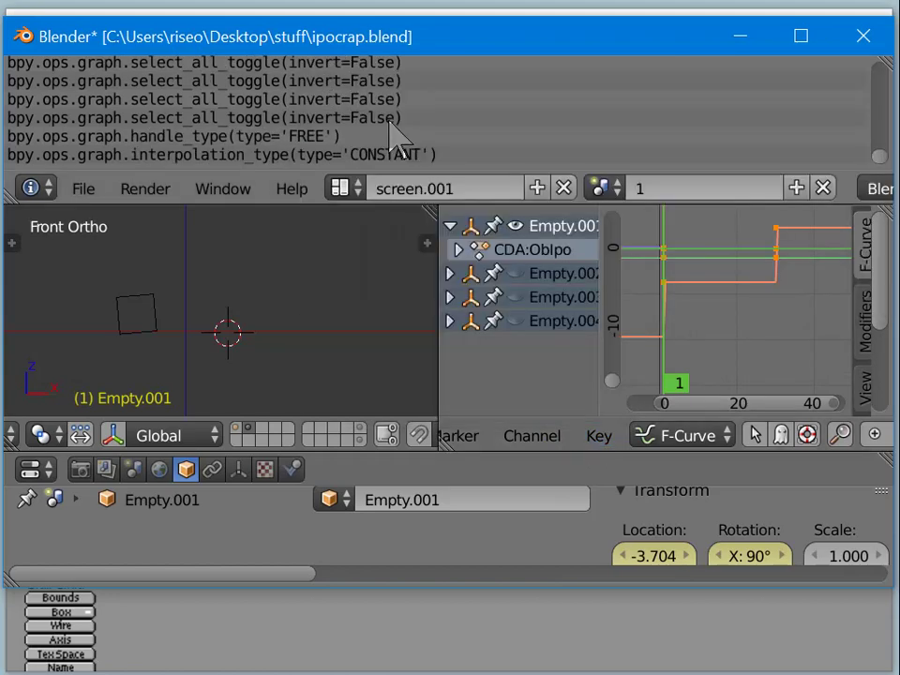
{"action": "left_click", "coordinate": [592, 440]}
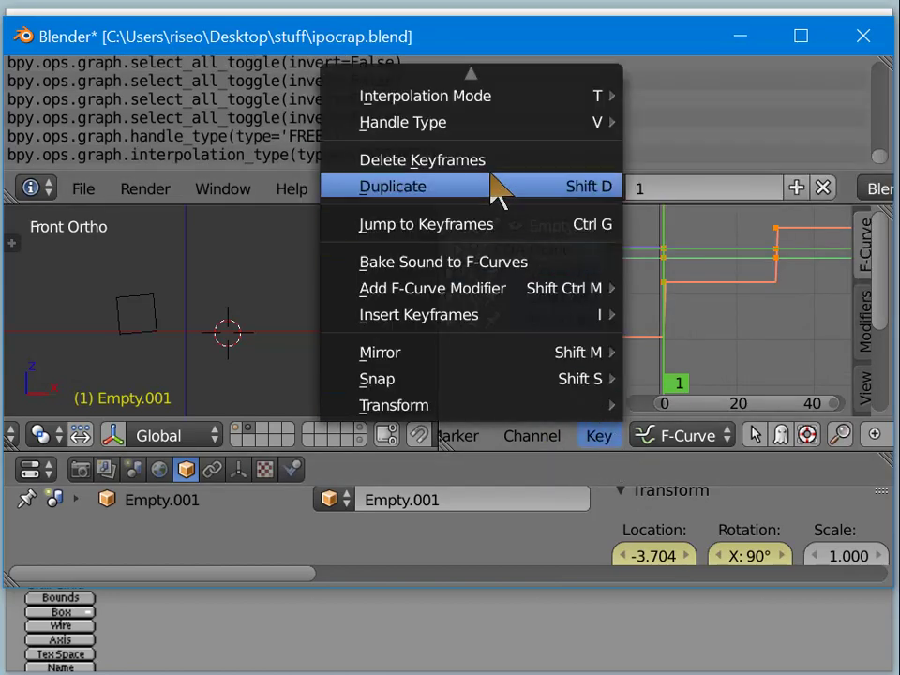
{"action": "mouse_move", "coordinate": [518, 131]}
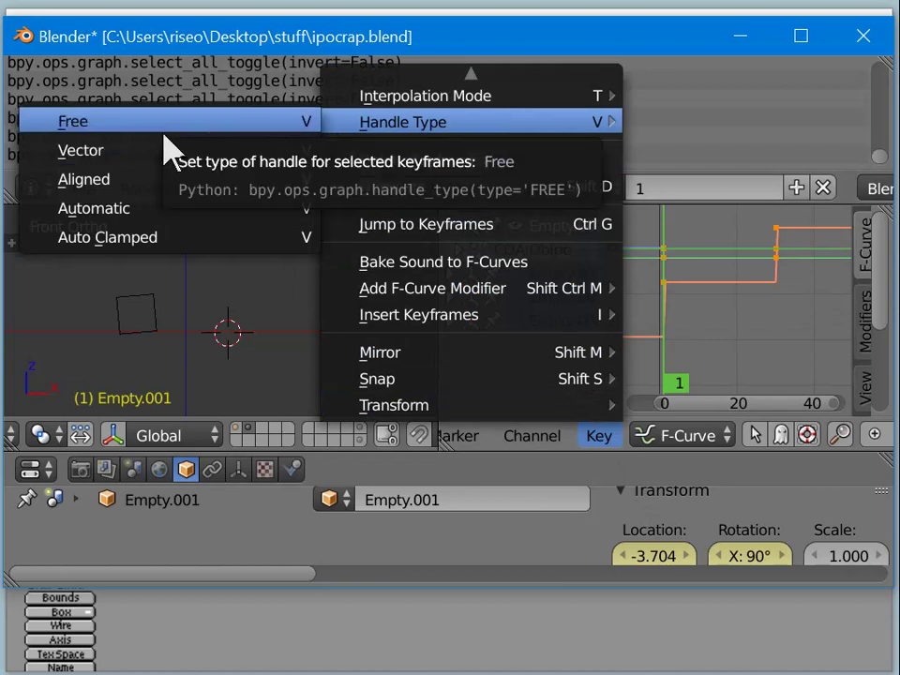
{"action": "left_click", "coordinate": [133, 245]}
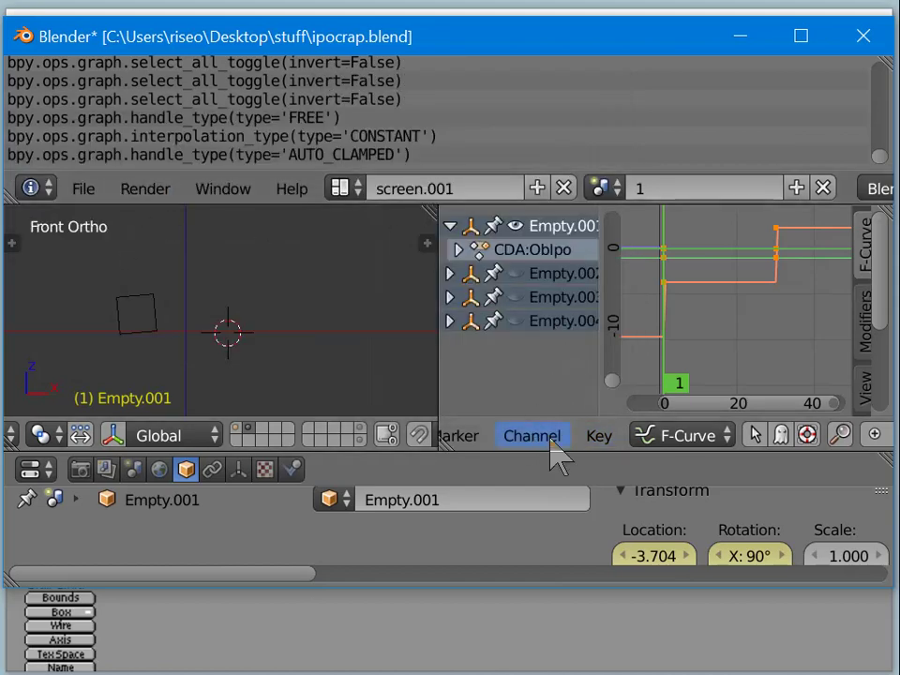
Step: Set the current frame to 14 and lock the curves against editing
{"action": "left_click", "coordinate": [595, 441]}
{"action": "left_click", "coordinate": [740, 319]}
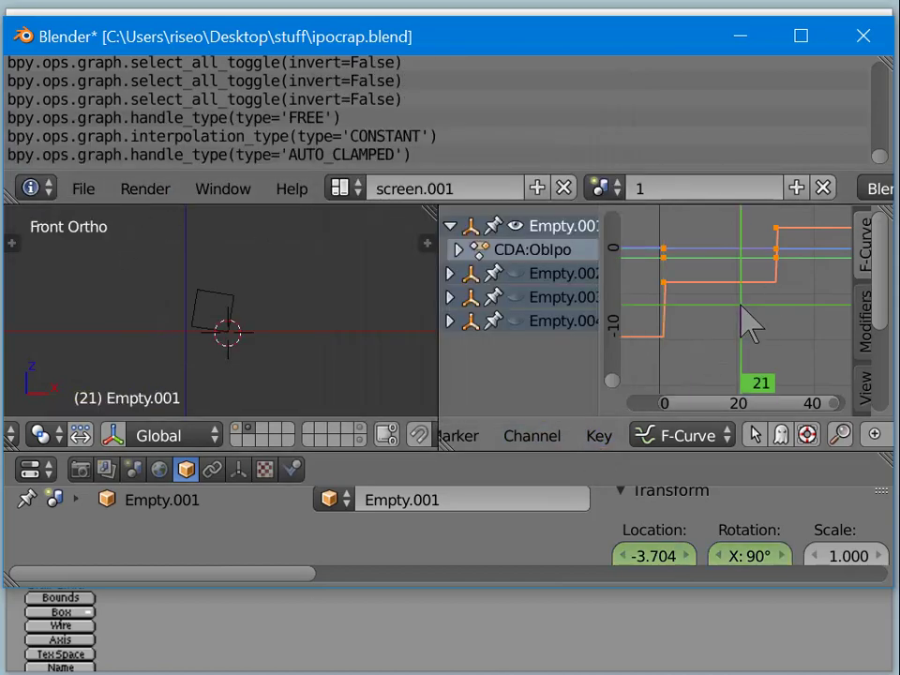
{"action": "left_click_drag", "start_coordinate": [751, 302], "coordinate": [718, 310]}
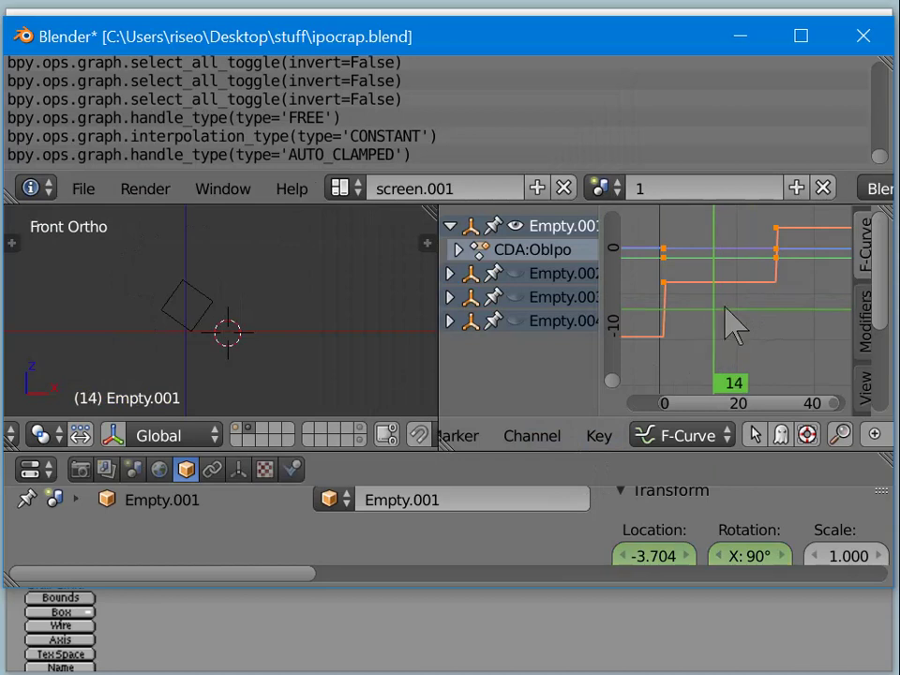
{"action": "key", "text": "Tab"}
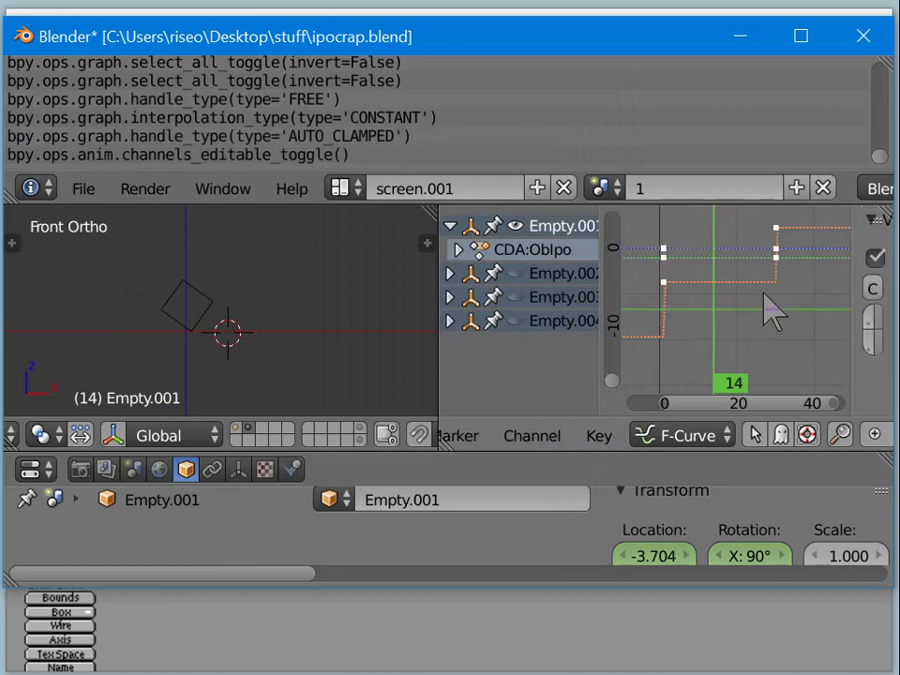
Step: Zoom and pan the graph out to show all keyframes from frame 0 to 100
{"action": "middle_click_drag", "start_coordinate": [768, 310], "coordinate": [736, 297], "text": "ctrl"}
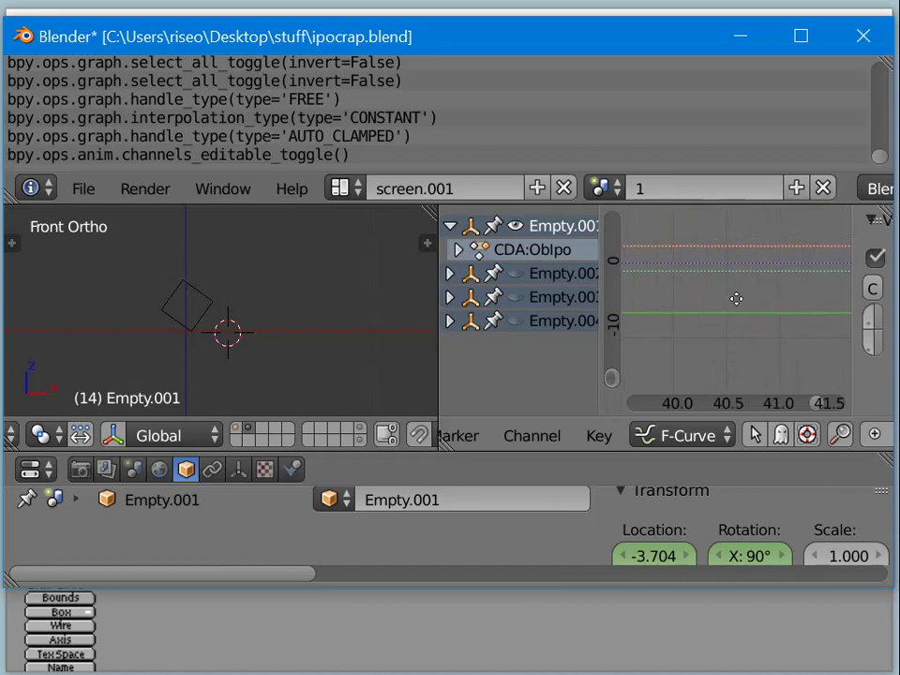
{"action": "middle_click_drag", "start_coordinate": [694, 327], "coordinate": [798, 311]}
{"action": "middle_click_drag", "start_coordinate": [562, 300], "coordinate": [789, 297]}
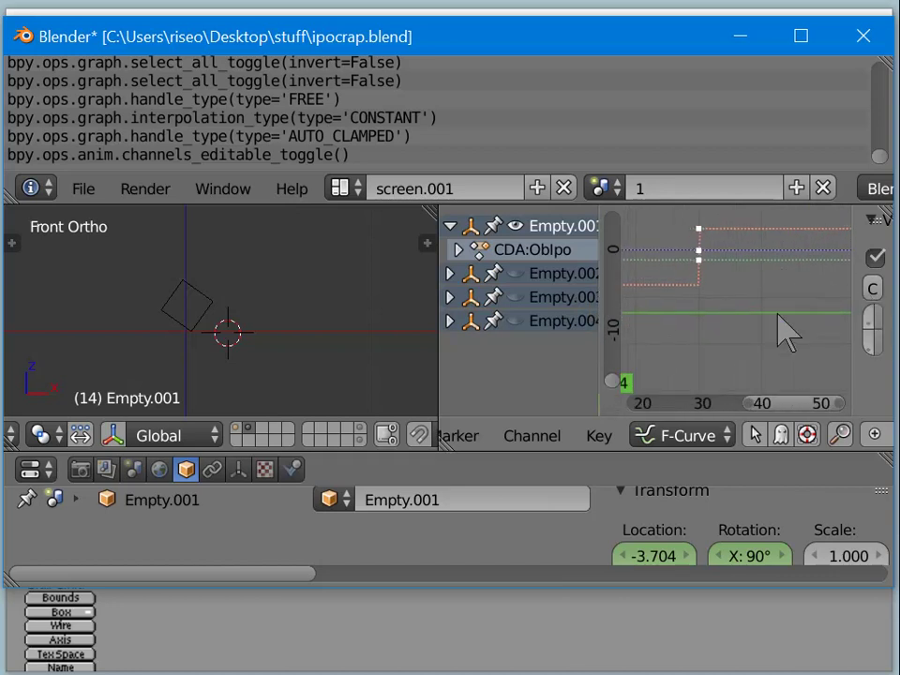
{"action": "middle_click_drag", "start_coordinate": [731, 331], "coordinate": [782, 306]}
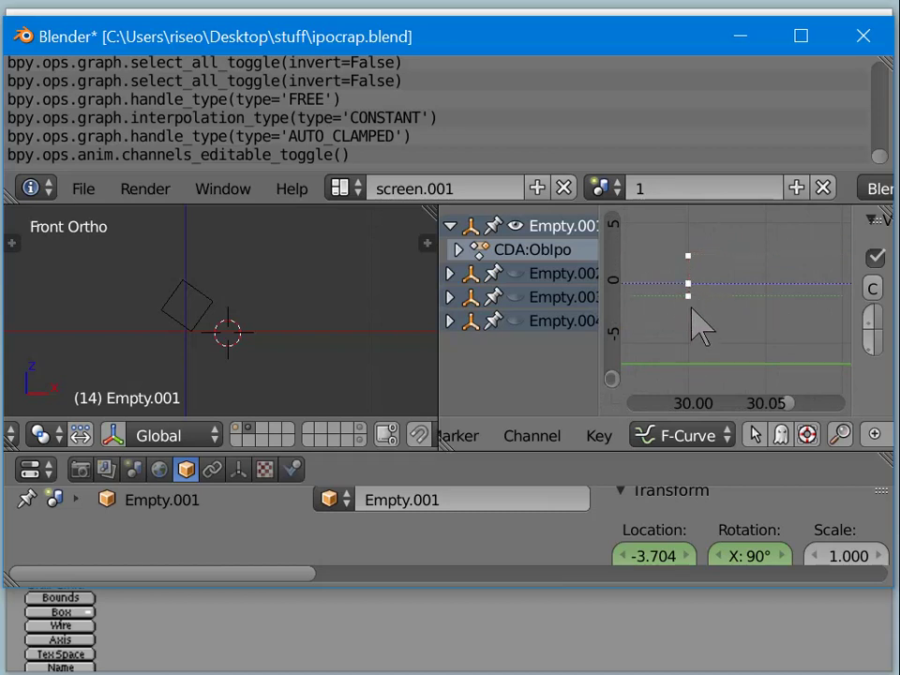
{"action": "middle_click_drag", "start_coordinate": [736, 314], "coordinate": [638, 315], "text": "ctrl"}
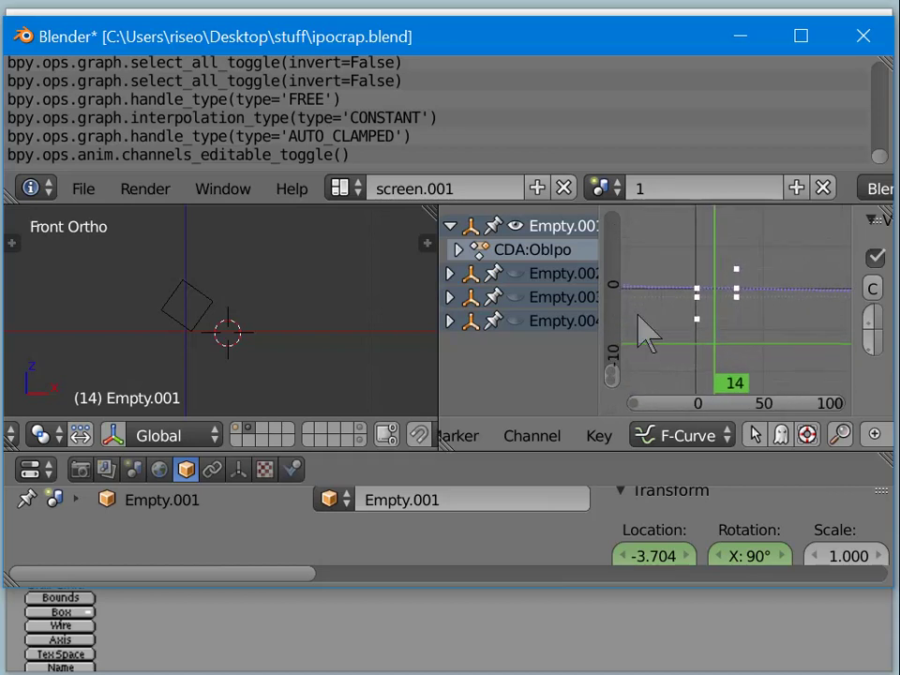
Step: Make the channels' curves editable again and toggle the keyframe selection
{"action": "key", "text": "Tab"}
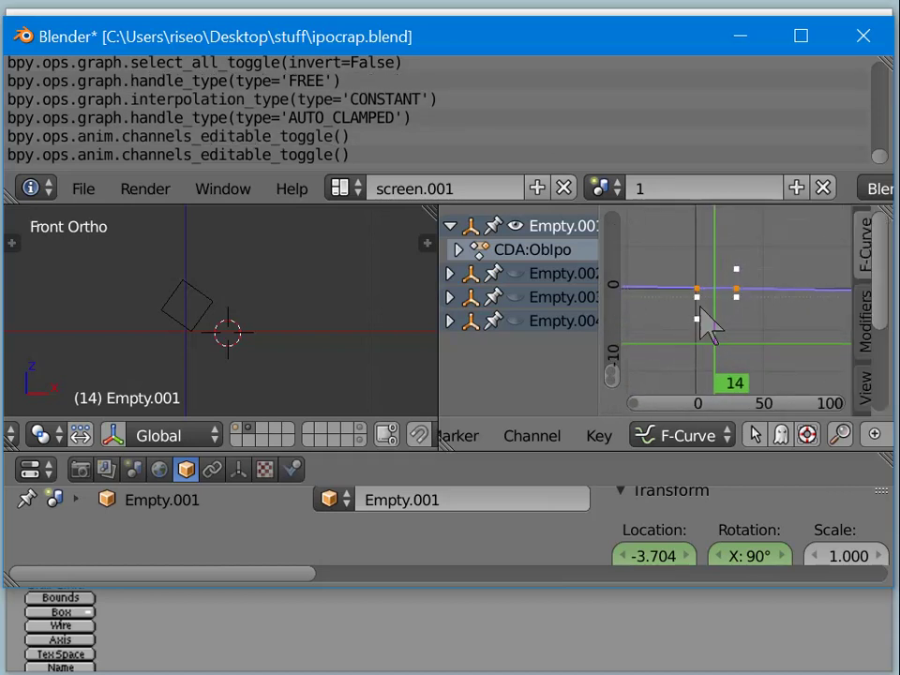
{"action": "key", "text": "a"}
{"action": "key", "text": "a"}
{"action": "key", "text": "Tab"}
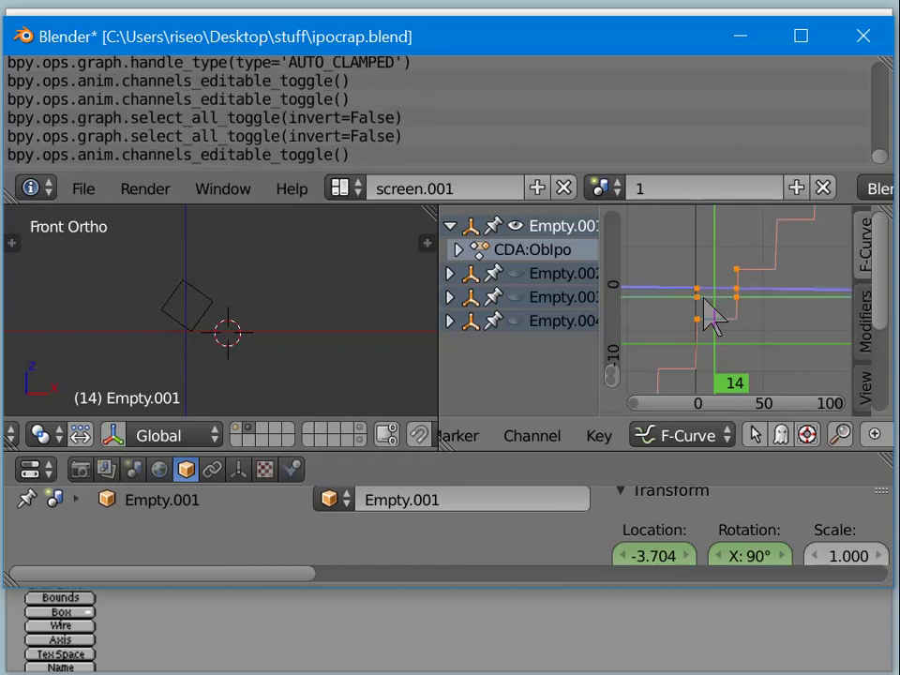
{"action": "key", "text": "a"}
{"action": "key", "text": "a"}
{"action": "key", "text": "Tab"}
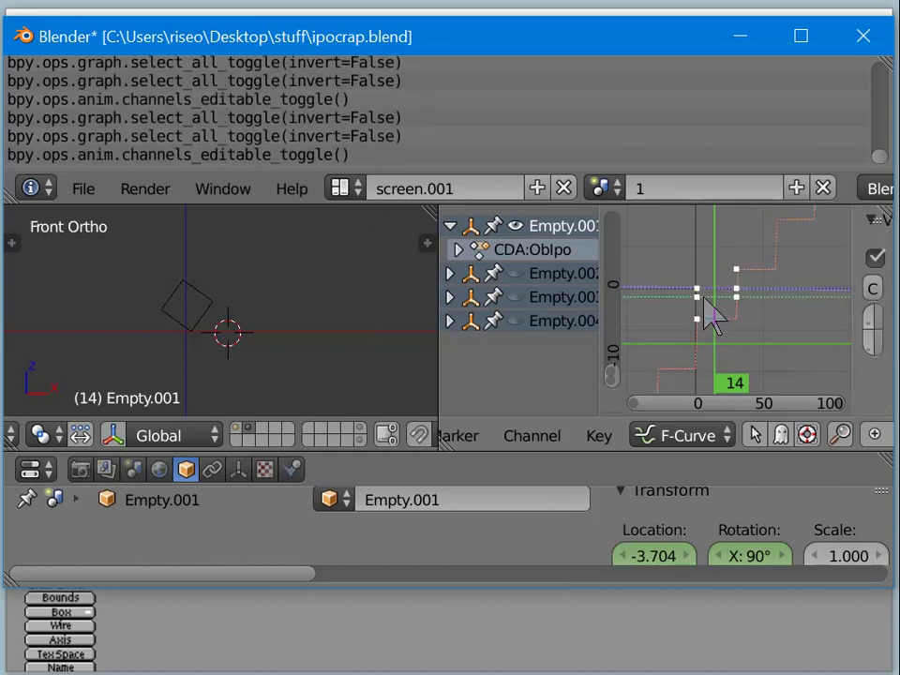
{"action": "key", "text": "Tab"}
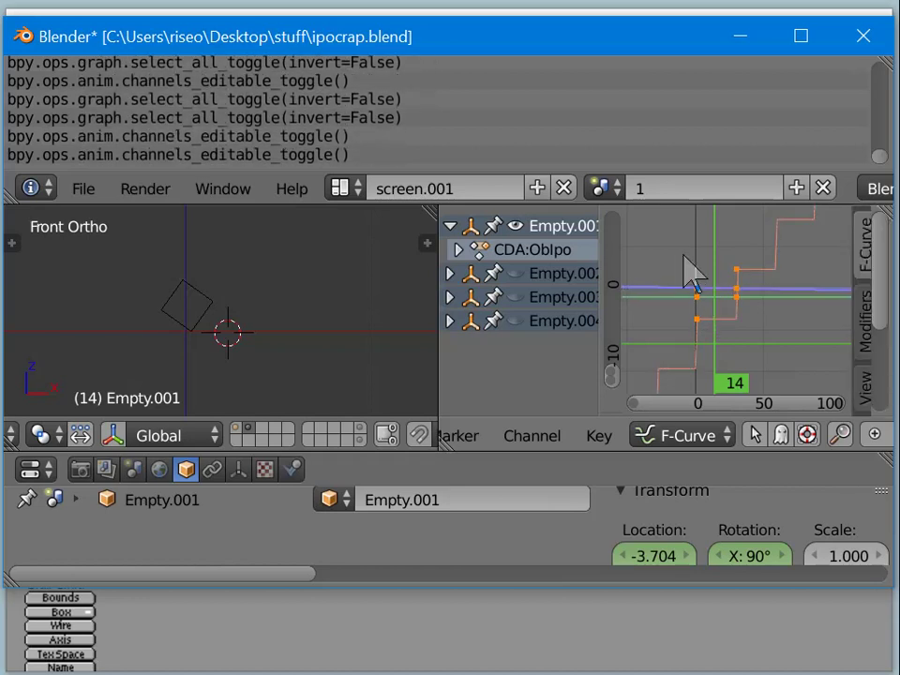
Step: Box-select the keyframes near frame 0, keep the lower one, and start moving it later
{"action": "left_click_drag", "start_coordinate": [681, 255], "coordinate": [710, 342]}
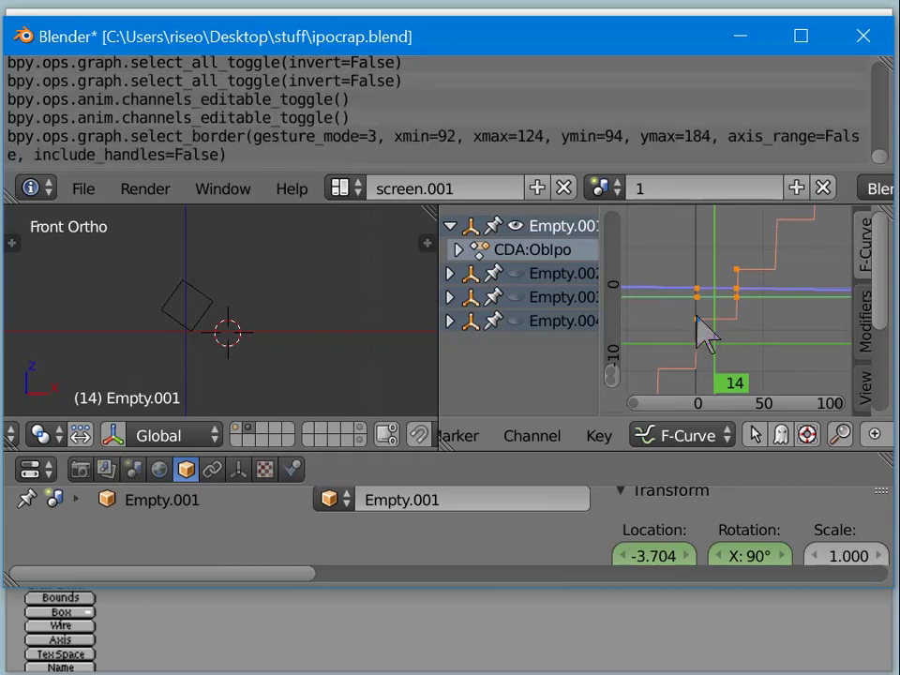
{"action": "left_click", "coordinate": [696, 319]}
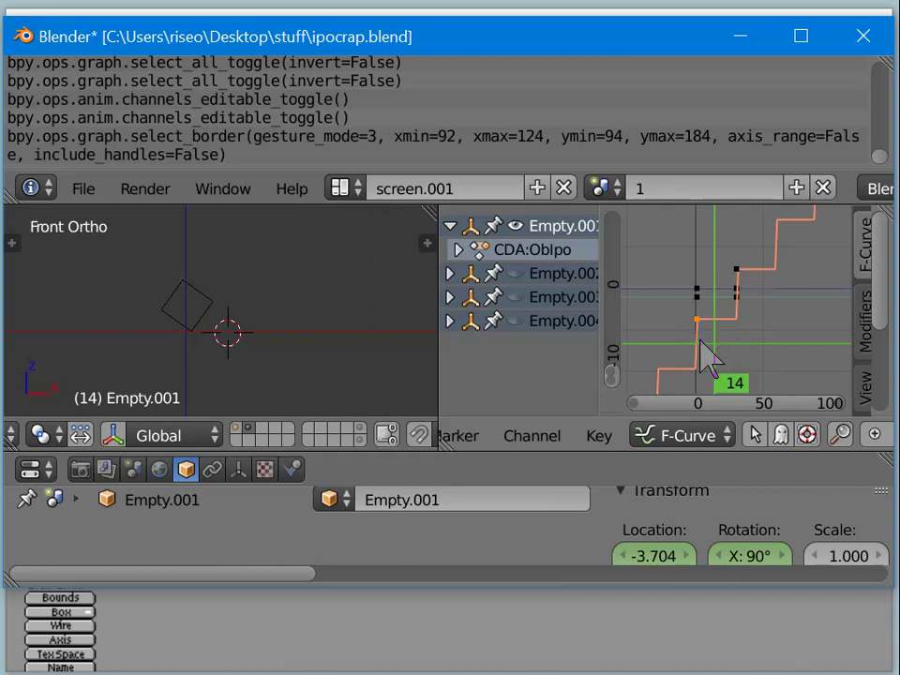
{"action": "key", "text": "g"}
{"action": "key", "text": "Escape"}
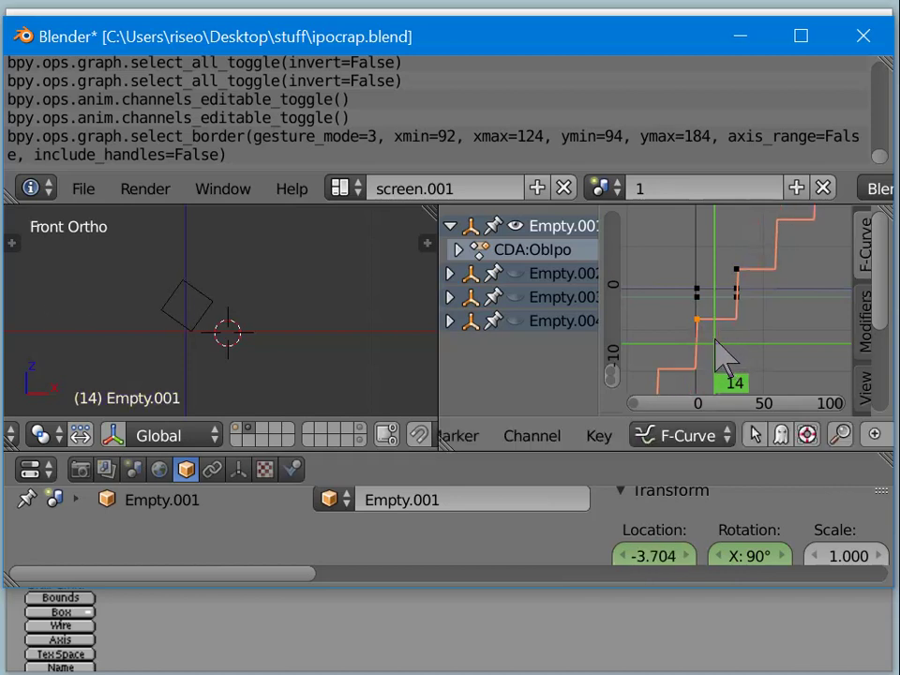
Step: Cancel the keyframe move and widen the sidebar to show the X Location F-Curve settings
{"action": "key", "text": "g"}
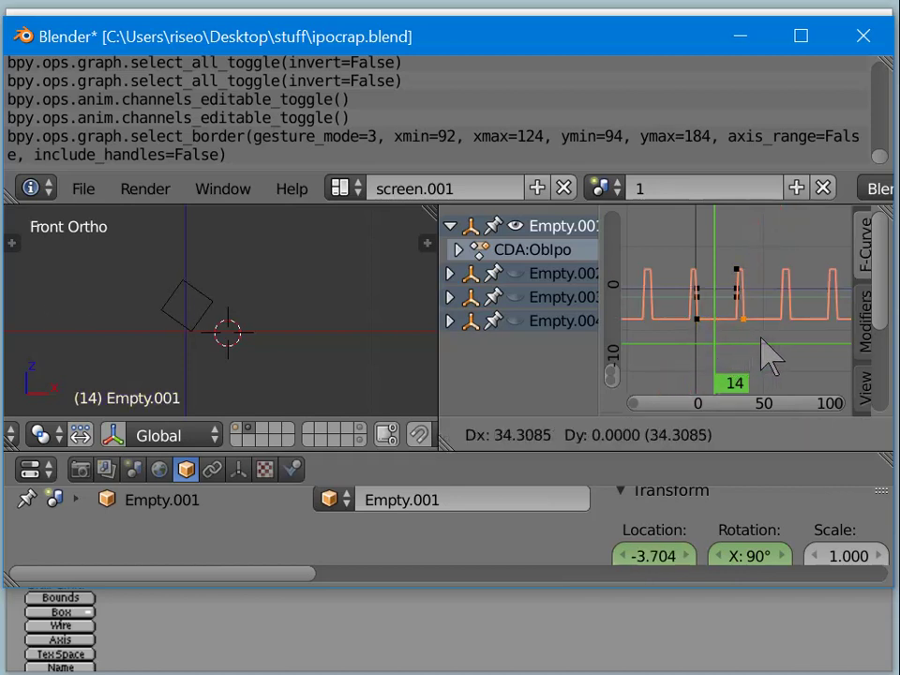
{"action": "key", "text": "Escape"}
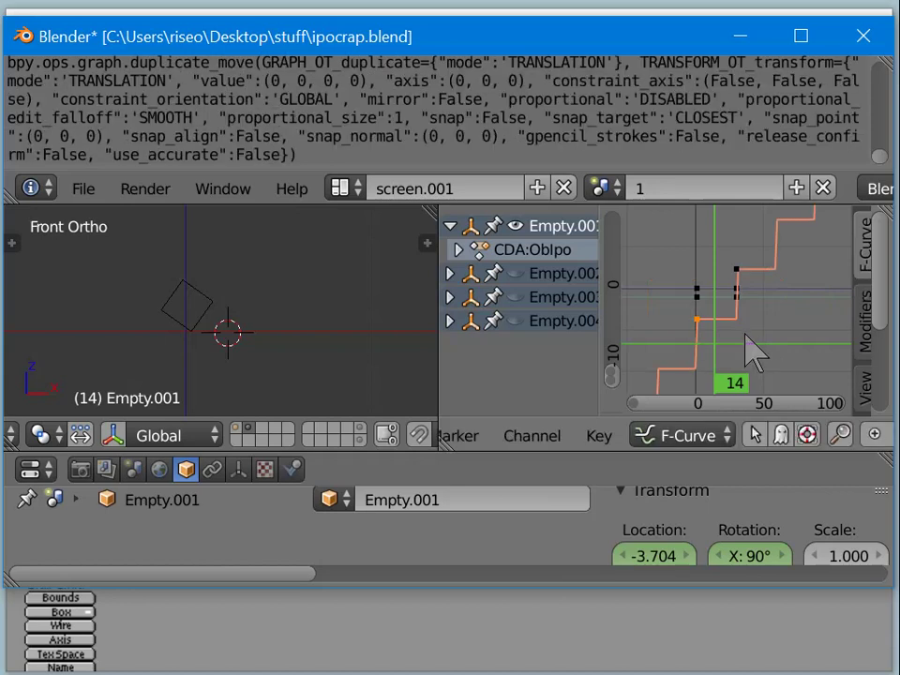
{"action": "key", "text": "n"}
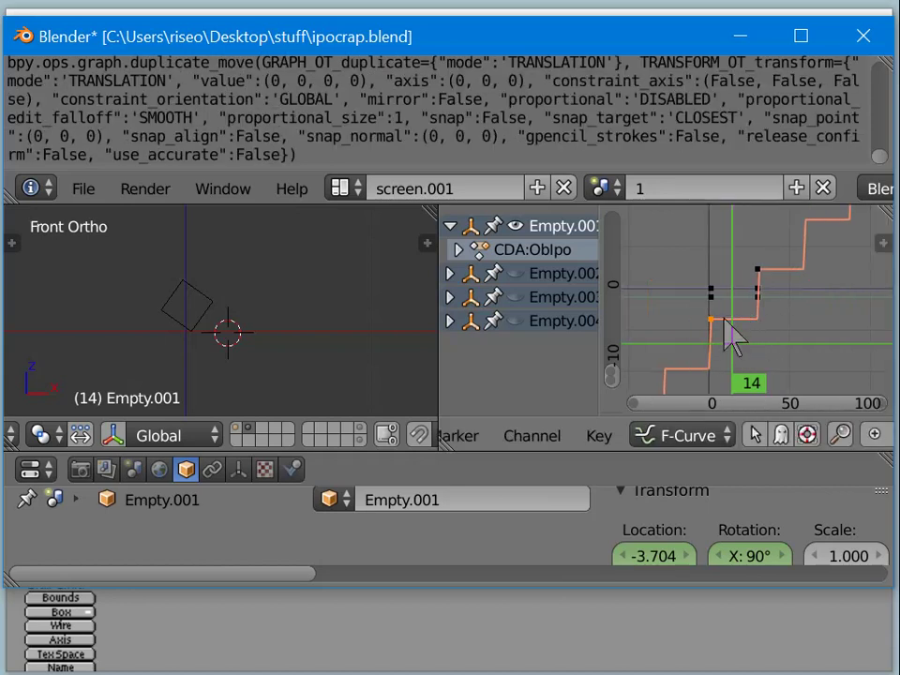
{"action": "key", "text": "n"}
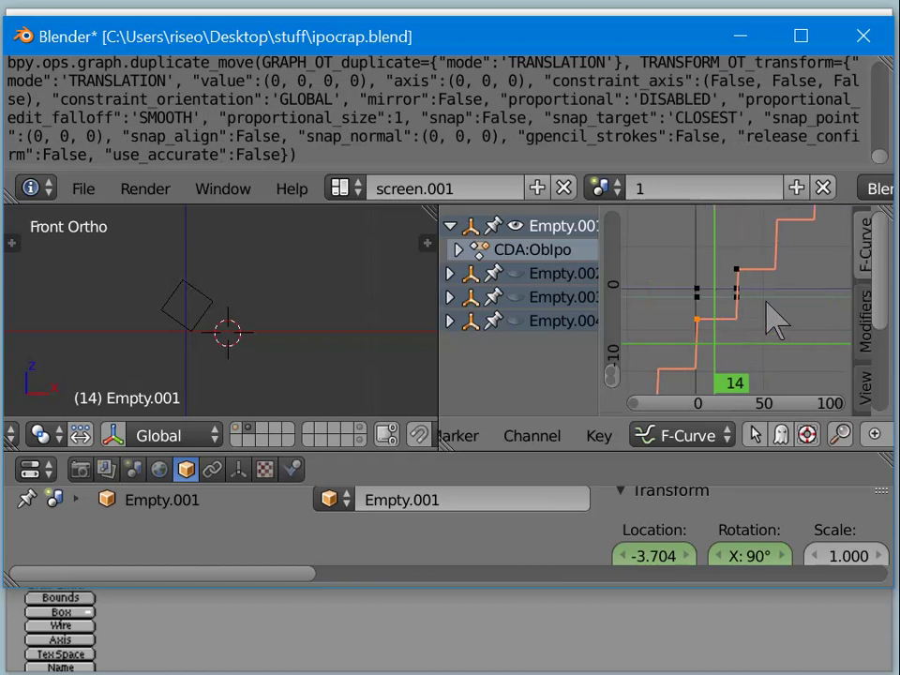
{"action": "key", "text": "n"}
{"action": "left_click_drag", "start_coordinate": [884, 244], "coordinate": [750, 272]}
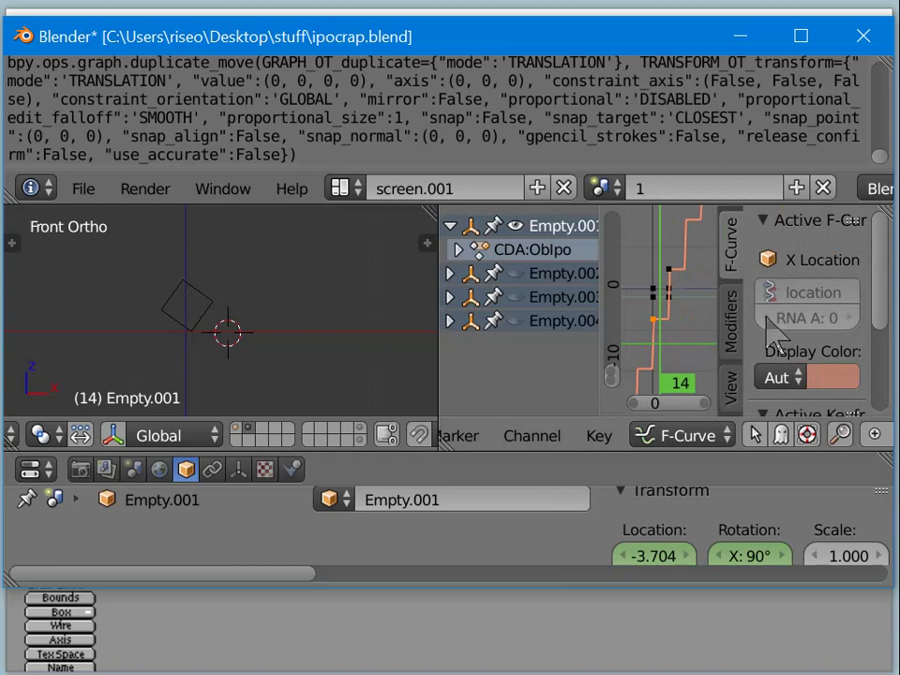
Step: Set the active keyframe's frame to 30, lock the curve, and preview the animation
{"action": "scroll", "coordinate": [771, 328], "scroll_direction": "down", "scroll_amount": 4}
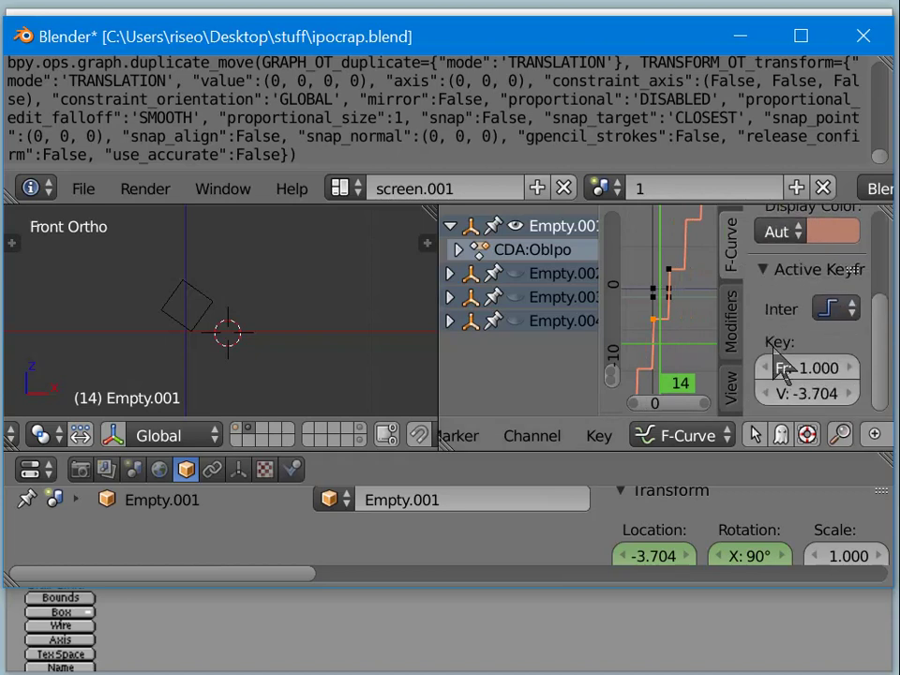
{"action": "left_click", "coordinate": [786, 367]}
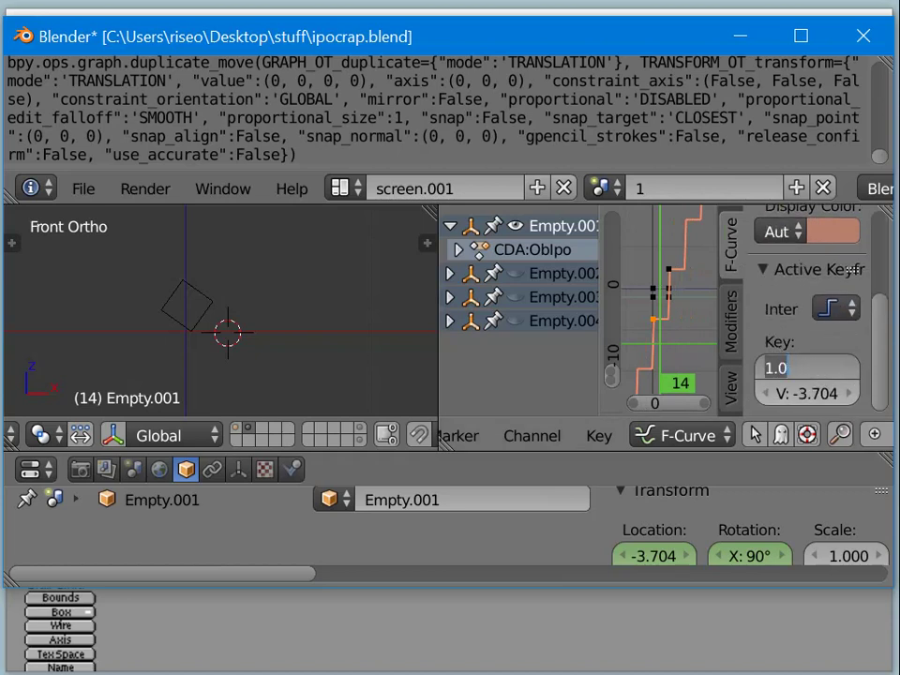
{"action": "type", "text": "30"}
{"action": "key", "text": "Return"}
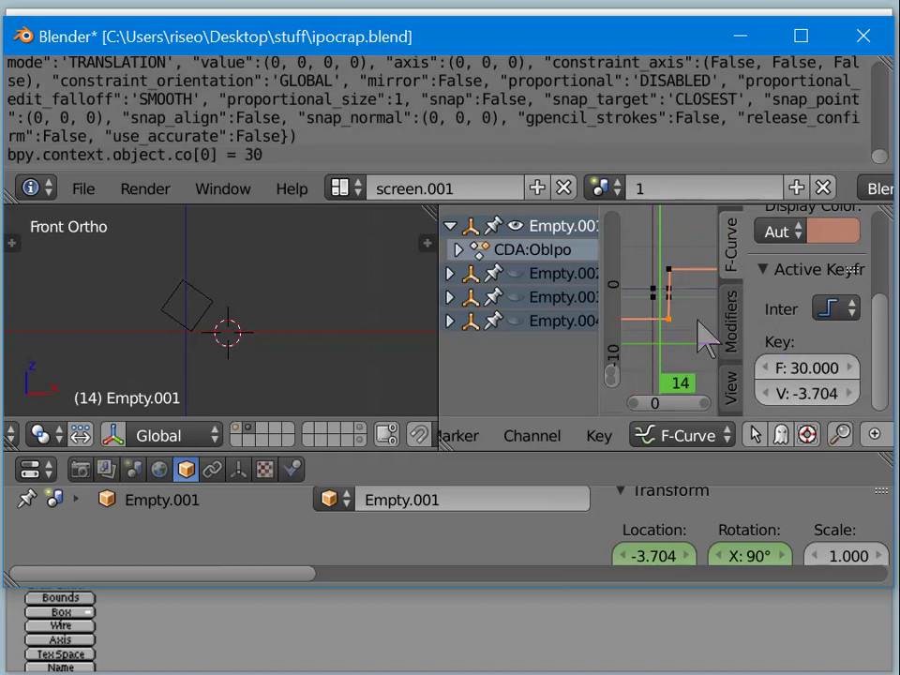
{"action": "key", "text": "Tab"}
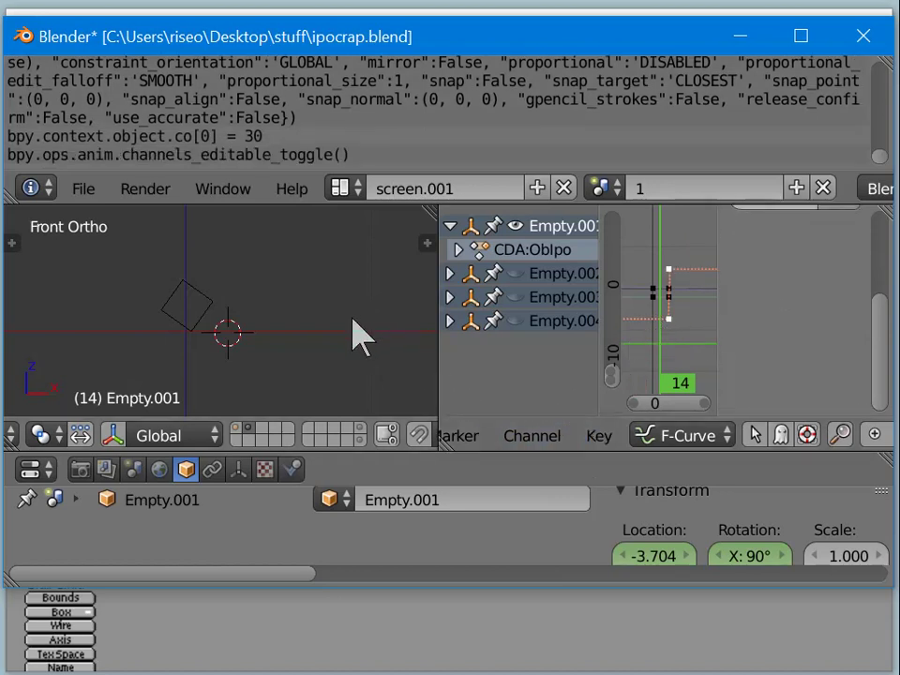
{"action": "key", "text": "alt+a"}
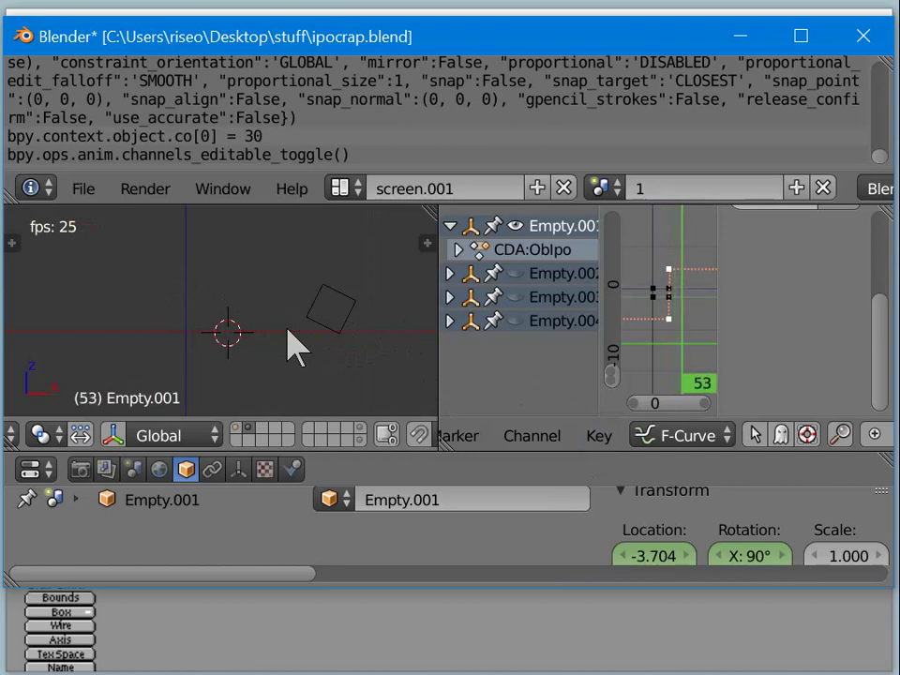
{"action": "key", "text": "Escape"}
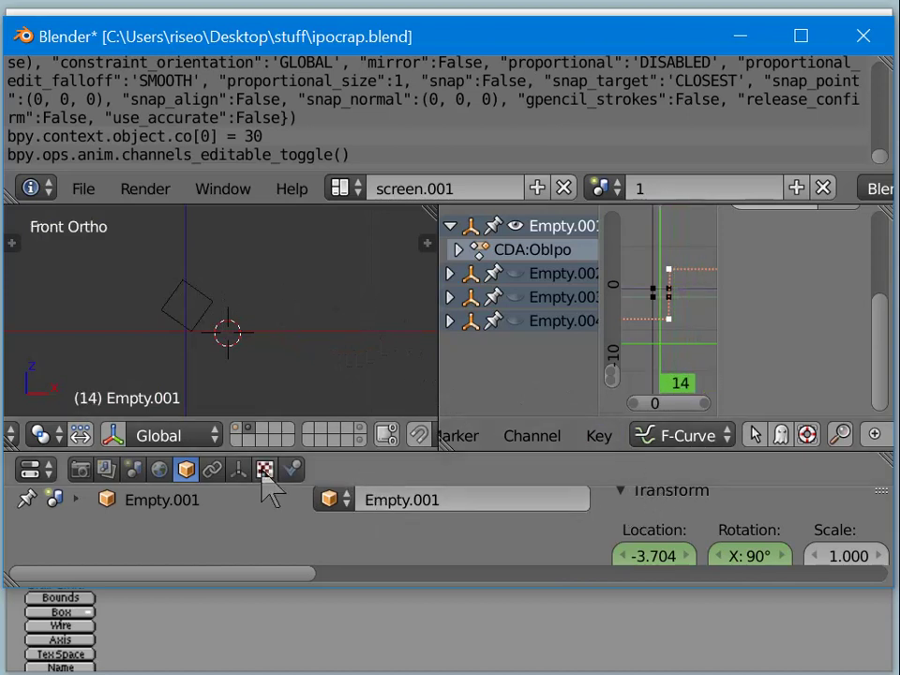
Step: Set the render End Frame to 2088 and play back the longer animation
{"action": "left_click", "coordinate": [80, 468]}
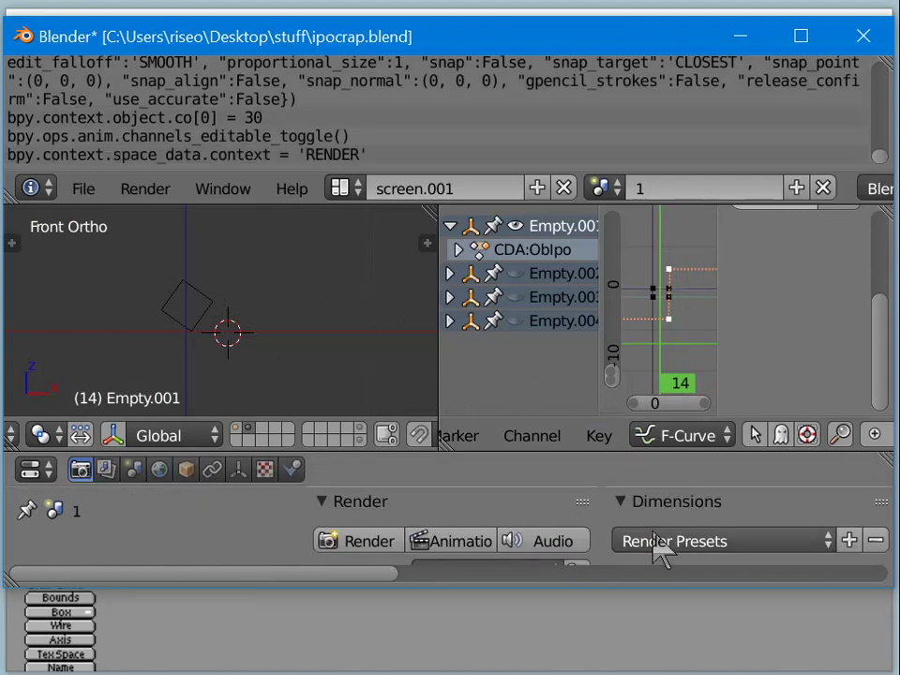
{"action": "key", "text": "Home"}
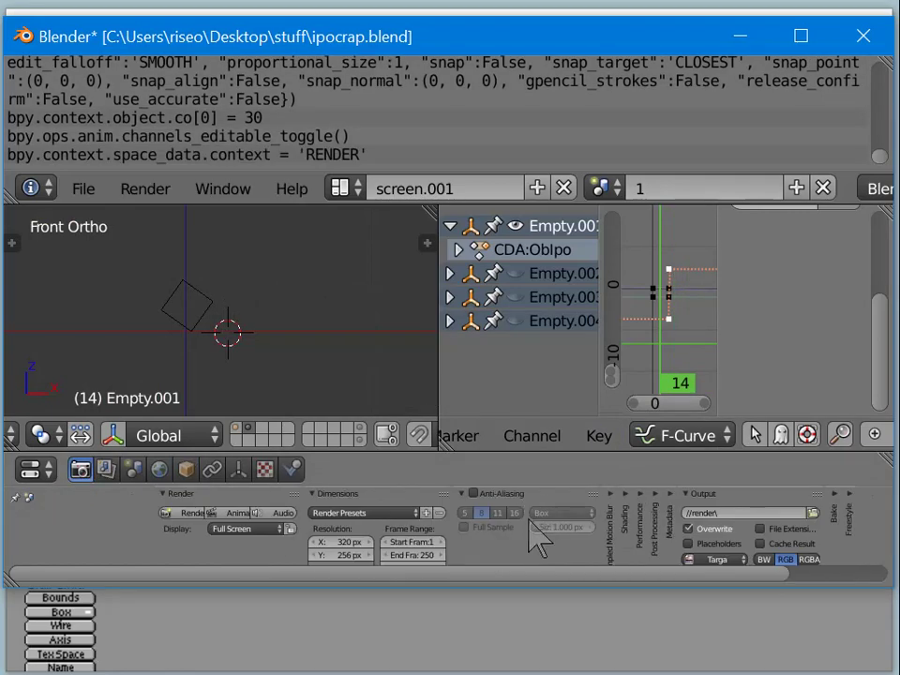
{"action": "mouse_move", "coordinate": [437, 556]}
{"action": "left_mouse_down"}
{"action": "mouse_move", "coordinate": [418, 555]}
{"action": "mouse_move", "coordinate": [427, 559]}
{"action": "left_mouse_up"}
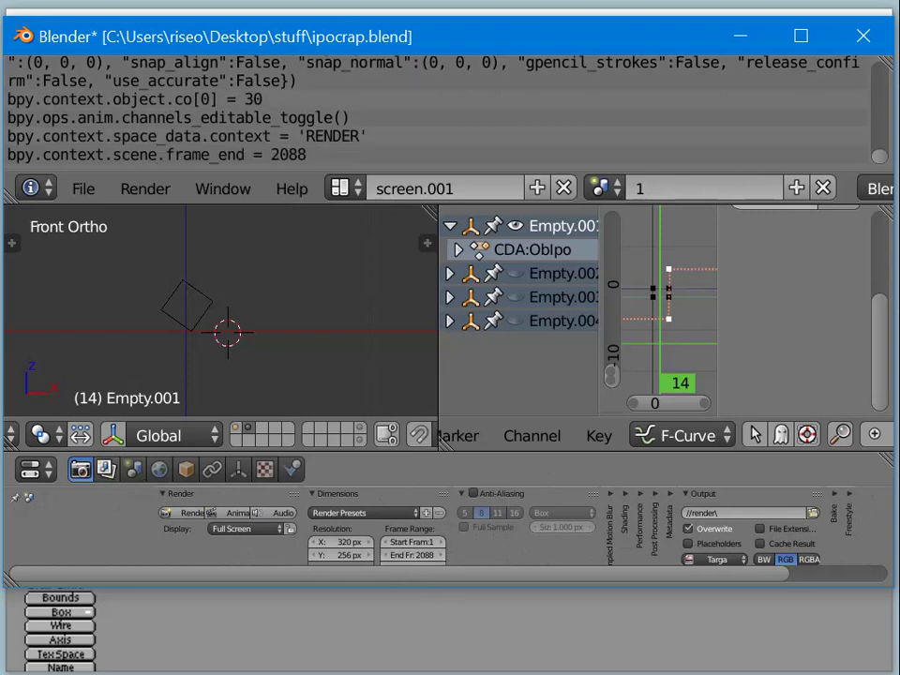
{"action": "key", "text": "alt+a"}
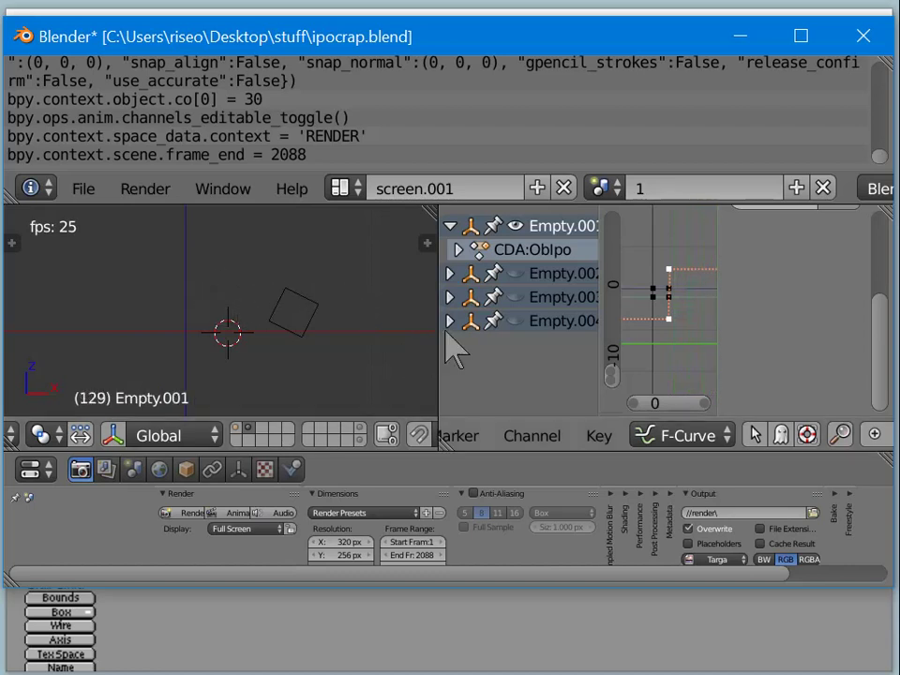
{"action": "key", "text": "Escape"}
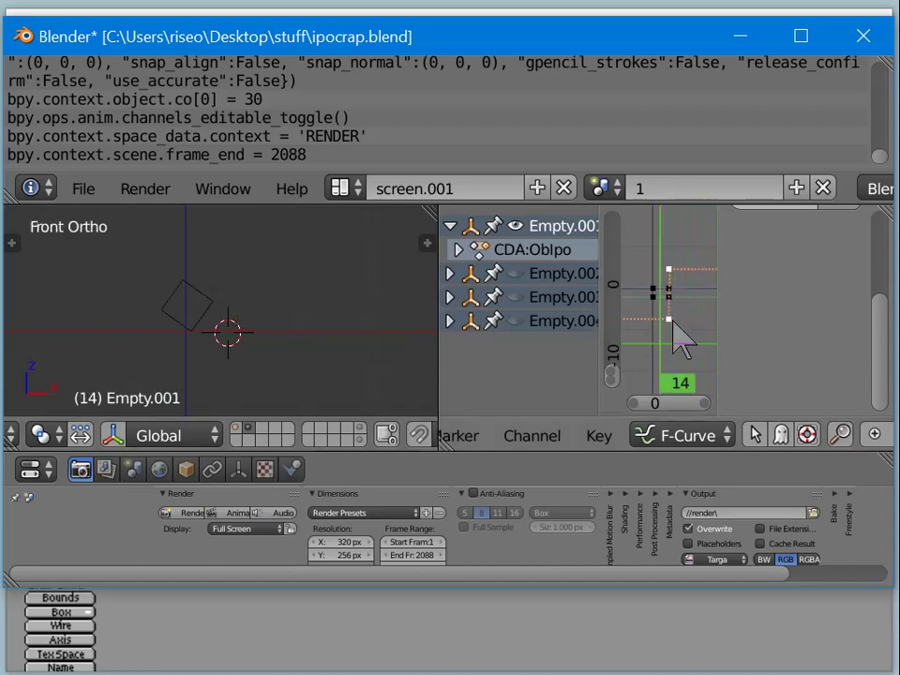
{"action": "mouse_move", "coordinate": [797, 442]}
{"action": "middle_mouse_down"}
{"action": "mouse_move", "coordinate": [382, 466]}
{"action": "mouse_move", "coordinate": [118, 468]}
{"action": "mouse_move", "coordinate": [585, 506]}
{"action": "middle_mouse_up"}
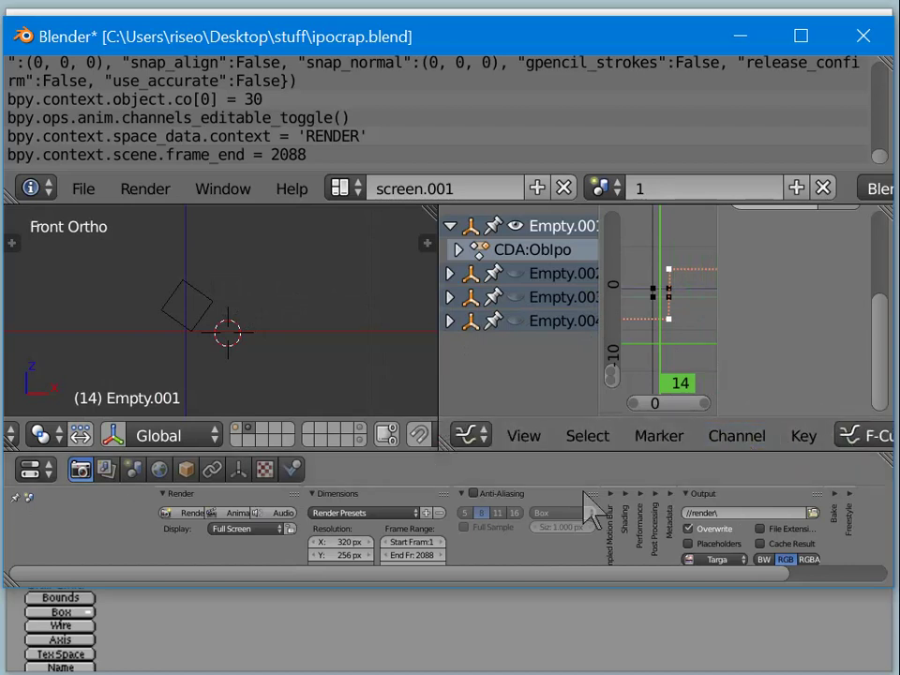
Step: Select all keyframes, make the curves editable again, and browse the Key menu
{"action": "key", "text": "a"}
{"action": "key", "text": "a"}
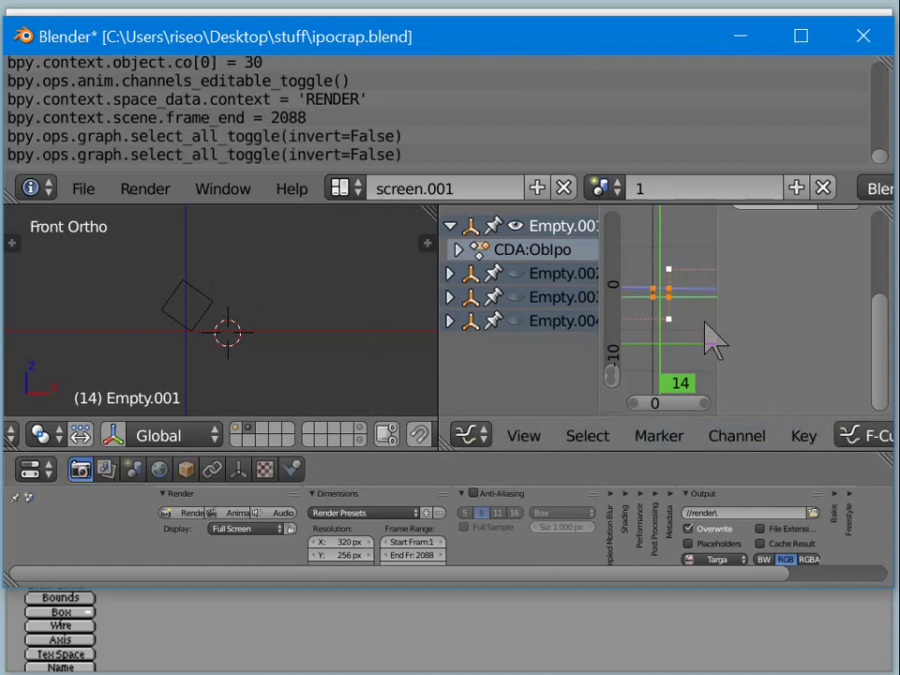
{"action": "key", "text": "Tab"}
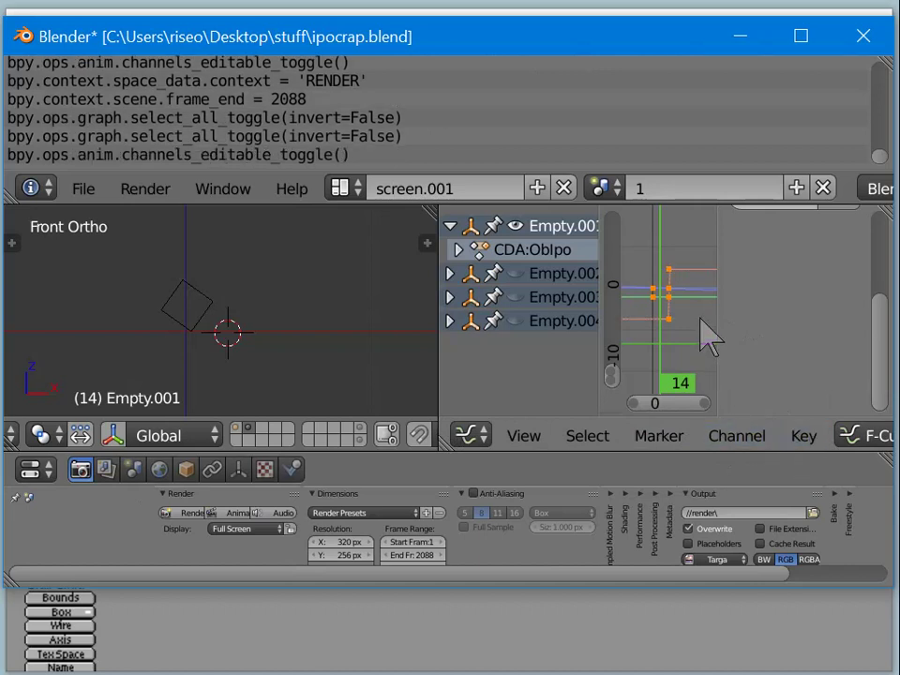
{"action": "left_click", "coordinate": [795, 438]}
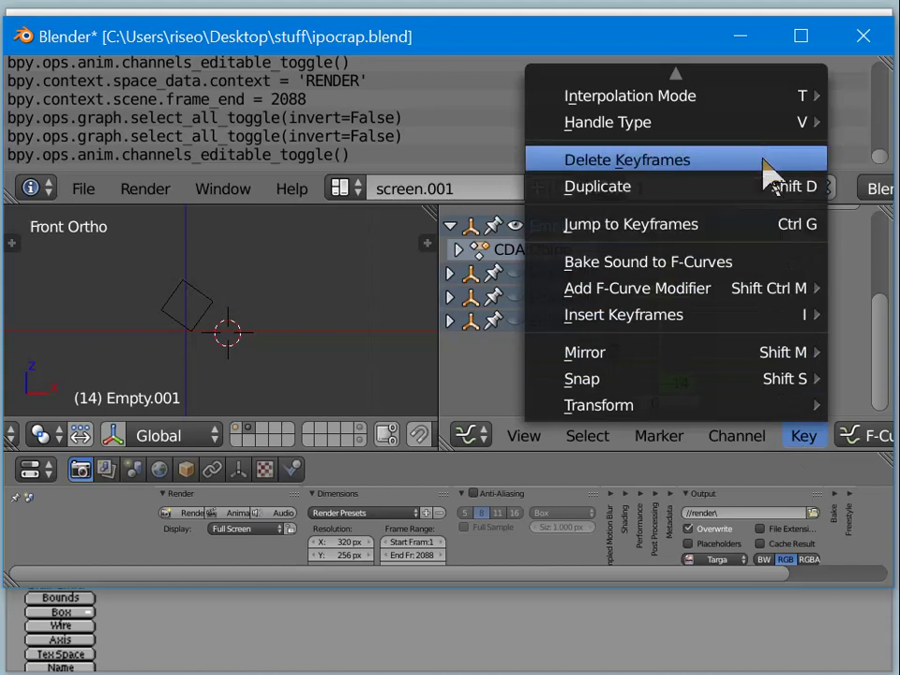
{"action": "mouse_move", "coordinate": [779, 98]}
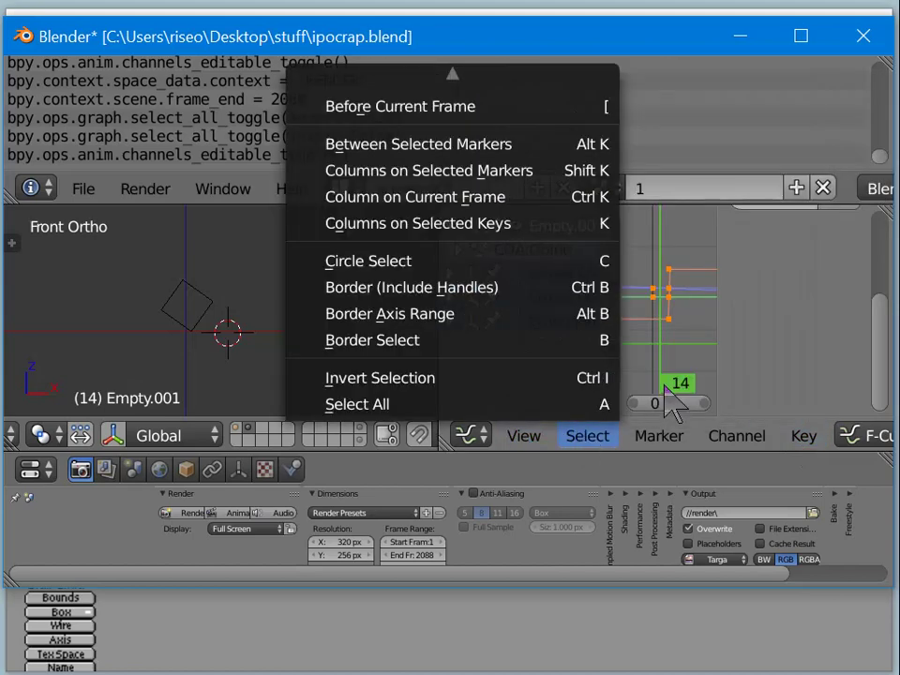
{"action": "mouse_move", "coordinate": [747, 131]}
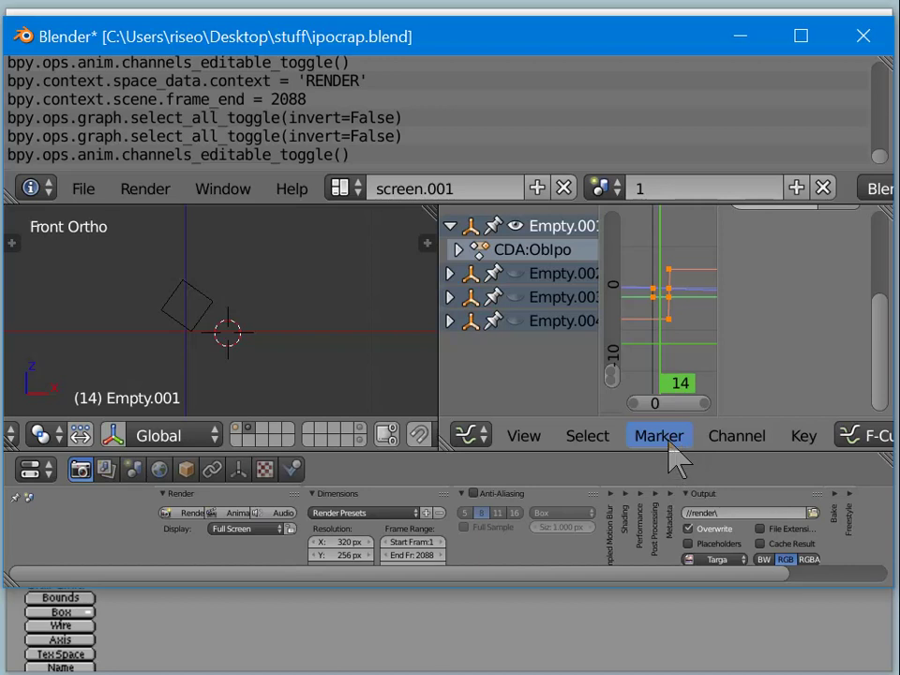
{"action": "scroll", "coordinate": [736, 440], "scroll_direction": "down", "scroll_amount": 5}
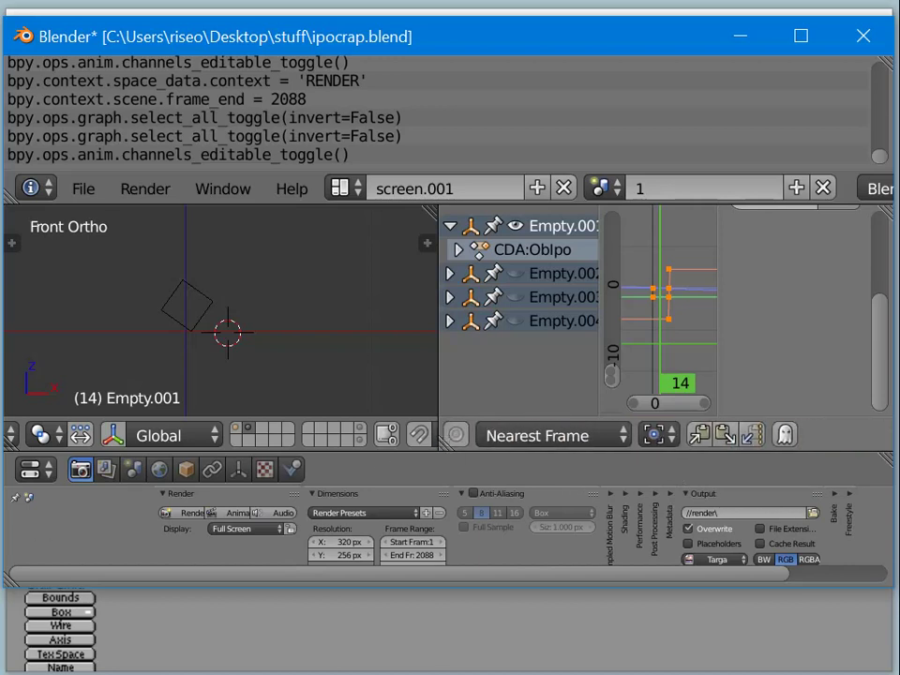
{"action": "scroll", "coordinate": [665, 435], "scroll_direction": "up", "scroll_amount": 3}
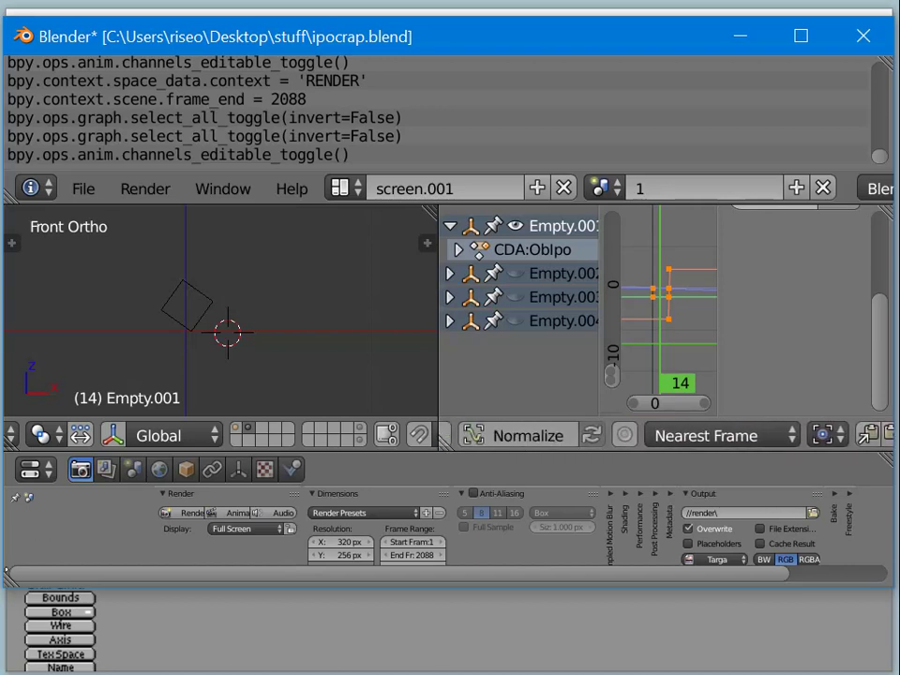
{"action": "scroll", "coordinate": [666, 435], "scroll_direction": "up", "scroll_amount": 5}
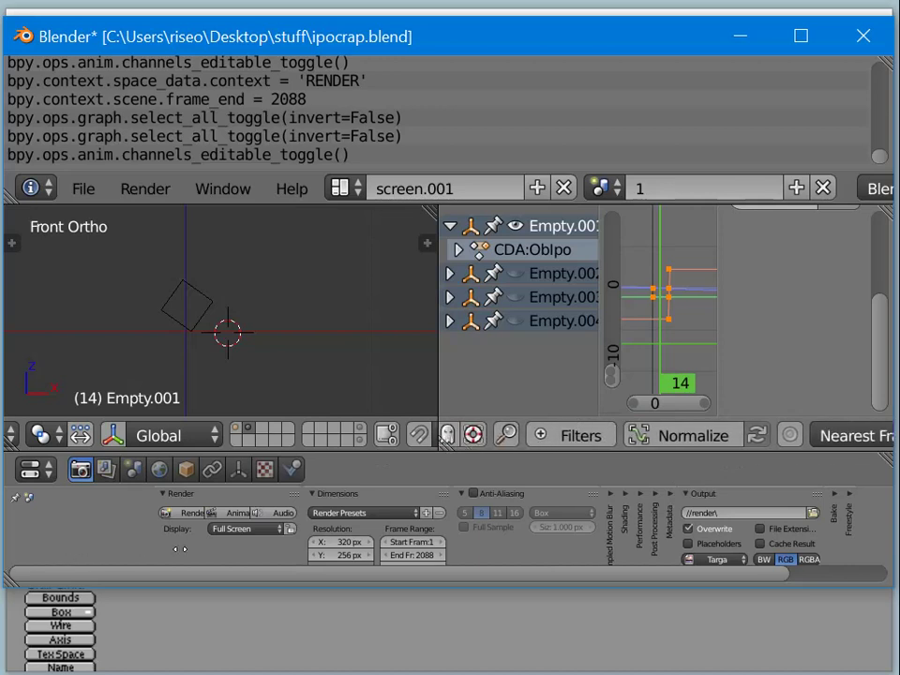
{"action": "scroll", "coordinate": [656, 435], "scroll_direction": "up", "scroll_amount": 8}
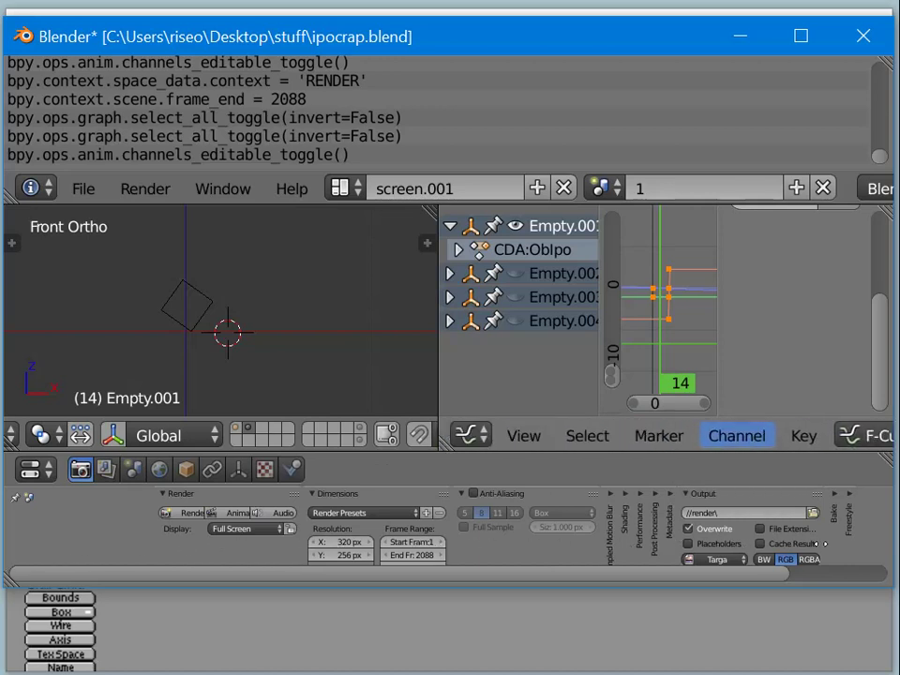
Step: Apply Channel > Extrapolation Mode > Make Cyclic (F-Modifier) to the empties' selected F-Curves
{"action": "left_click", "coordinate": [814, 434]}
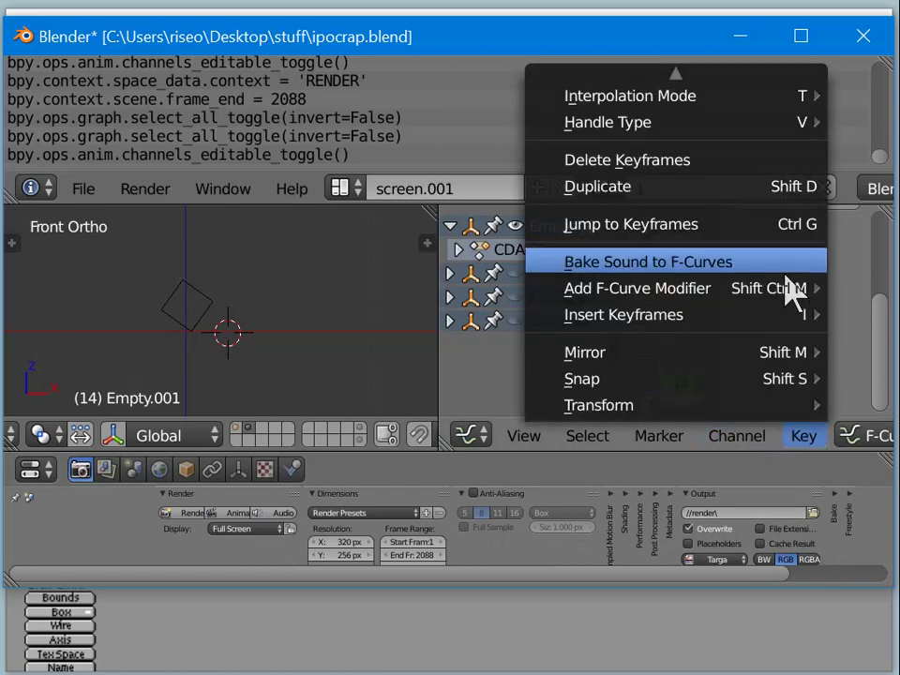
{"action": "mouse_move", "coordinate": [738, 64]}
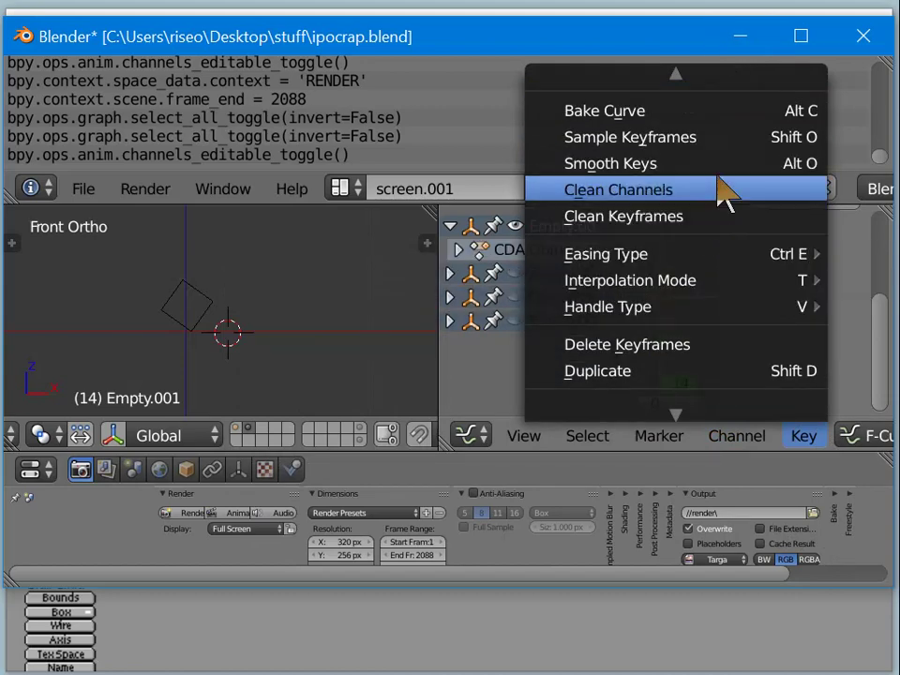
{"action": "mouse_move", "coordinate": [710, 71]}
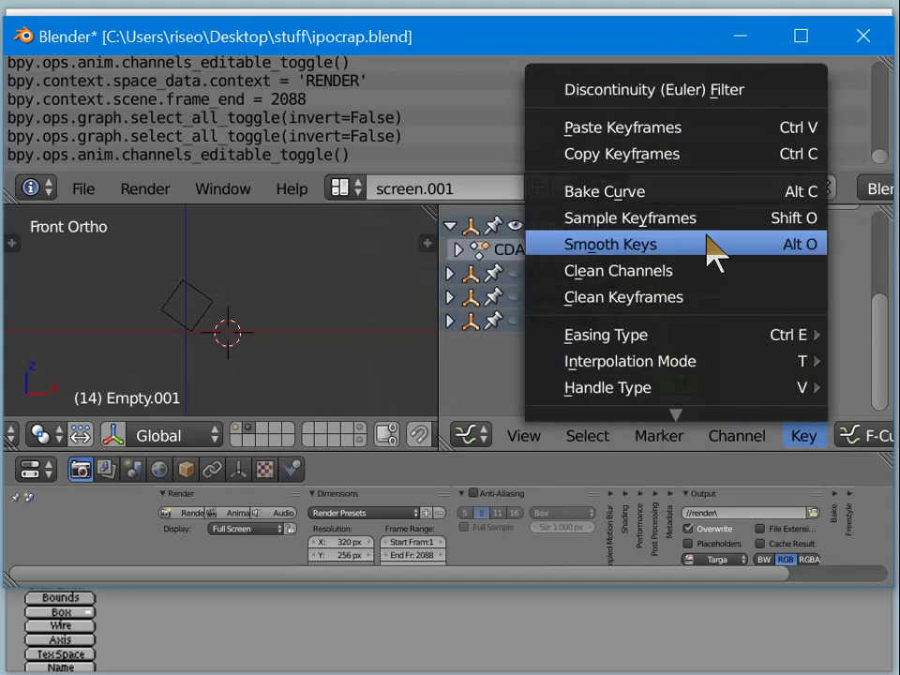
{"action": "mouse_move", "coordinate": [693, 333]}
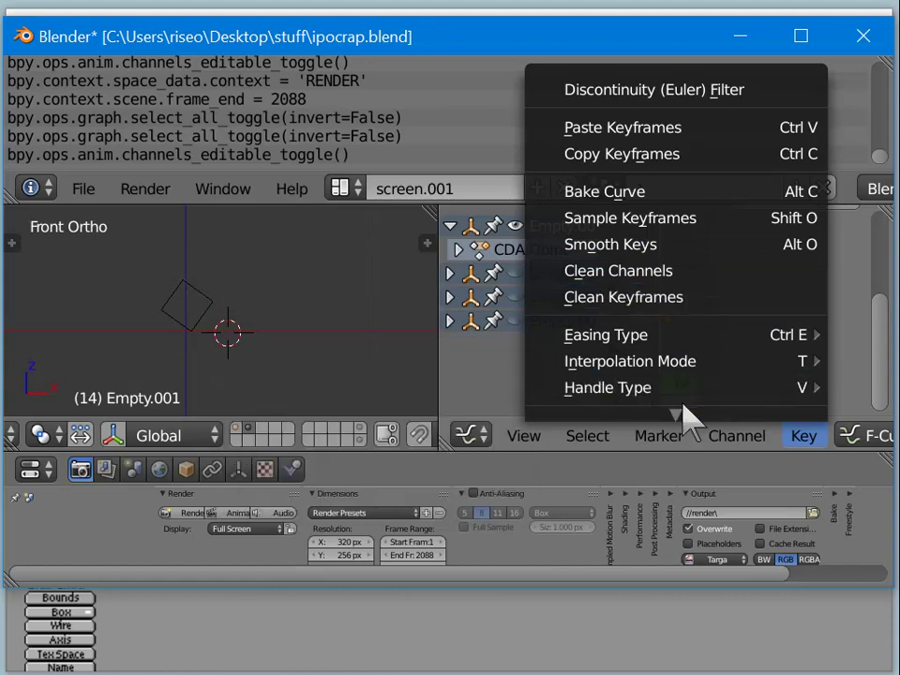
{"action": "mouse_move", "coordinate": [717, 446]}
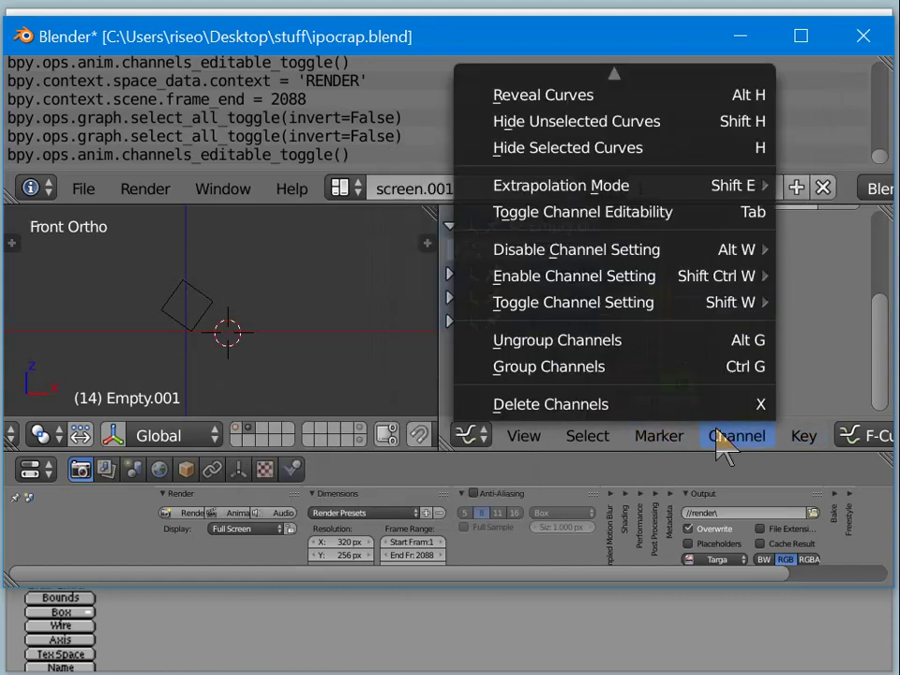
{"action": "scroll", "coordinate": [699, 345], "scroll_direction": "up", "scroll_amount": 10}
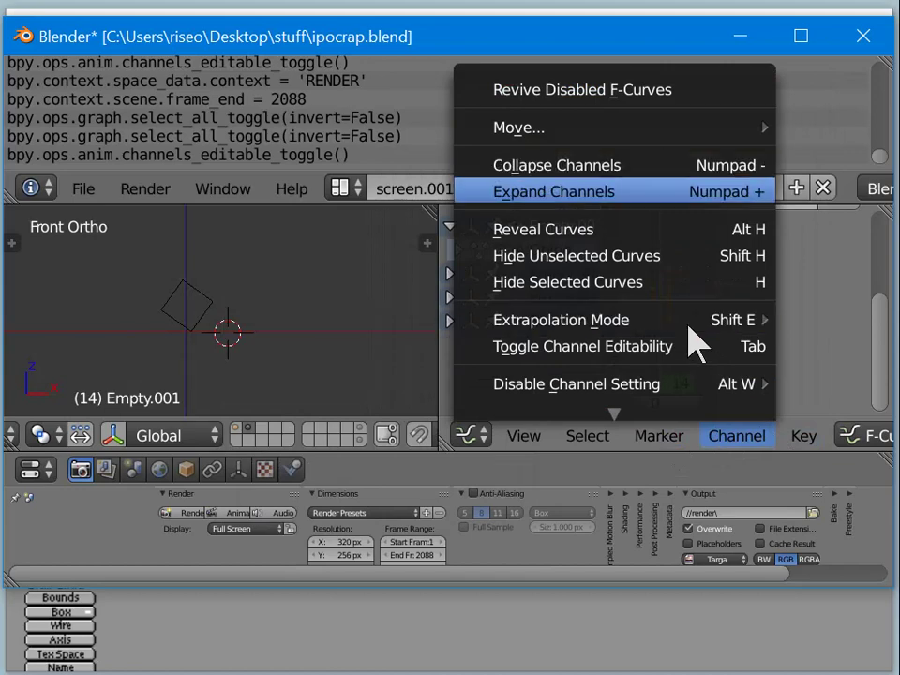
{"action": "mouse_move", "coordinate": [661, 330]}
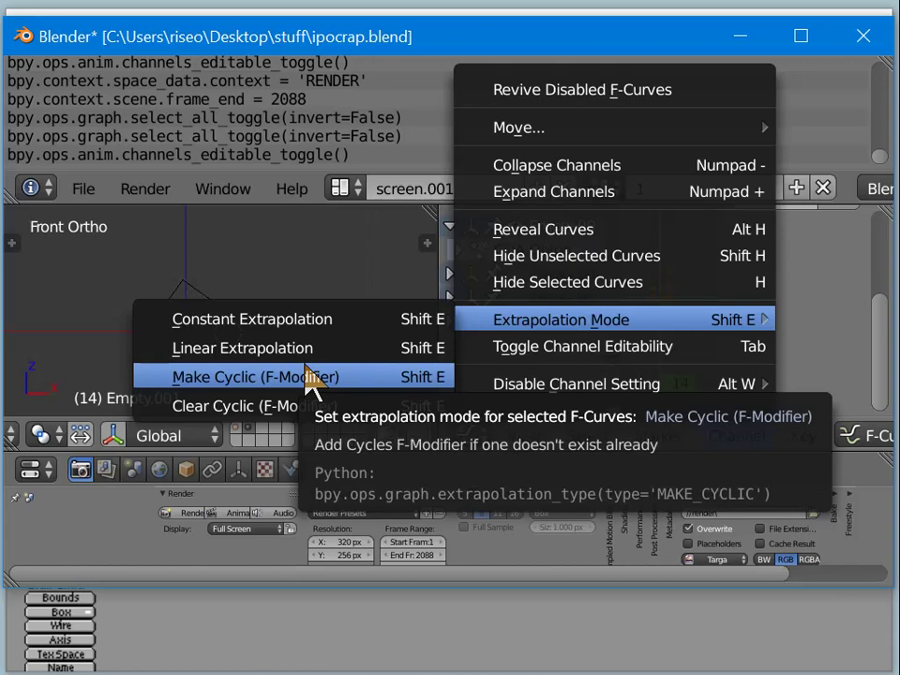
{"action": "left_click", "coordinate": [309, 377]}
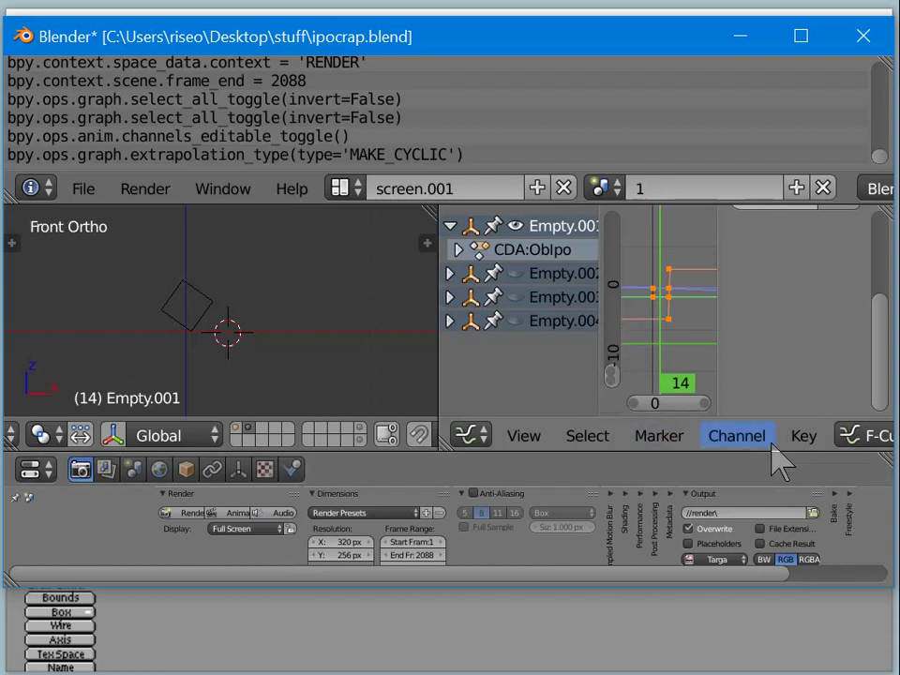
Step: Toggle the animation channels' editability with Tab and browse the Key menu's operations
{"action": "key", "text": "Tab"}
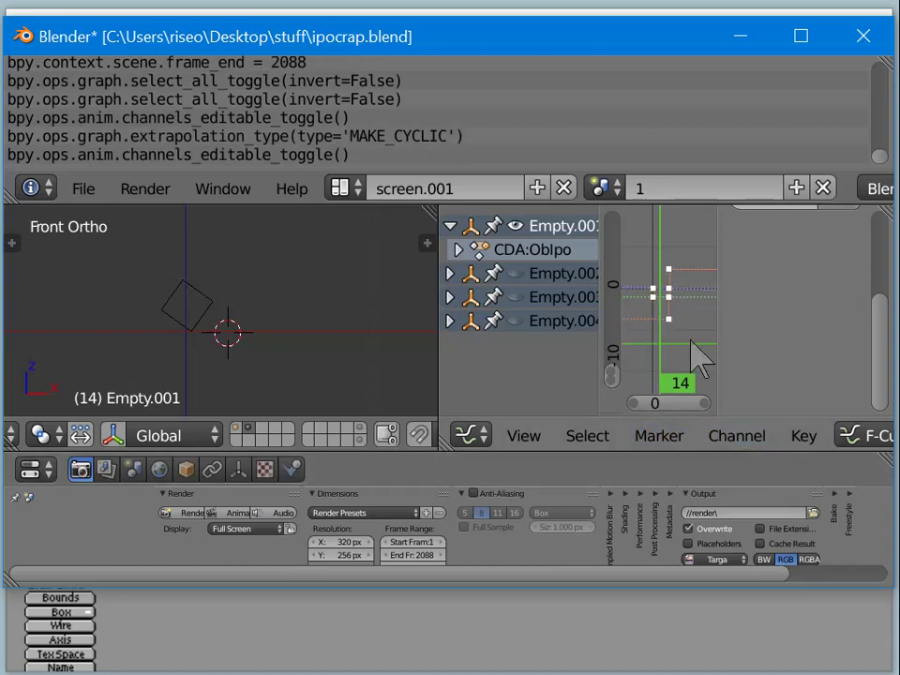
{"action": "left_click", "coordinate": [803, 437]}
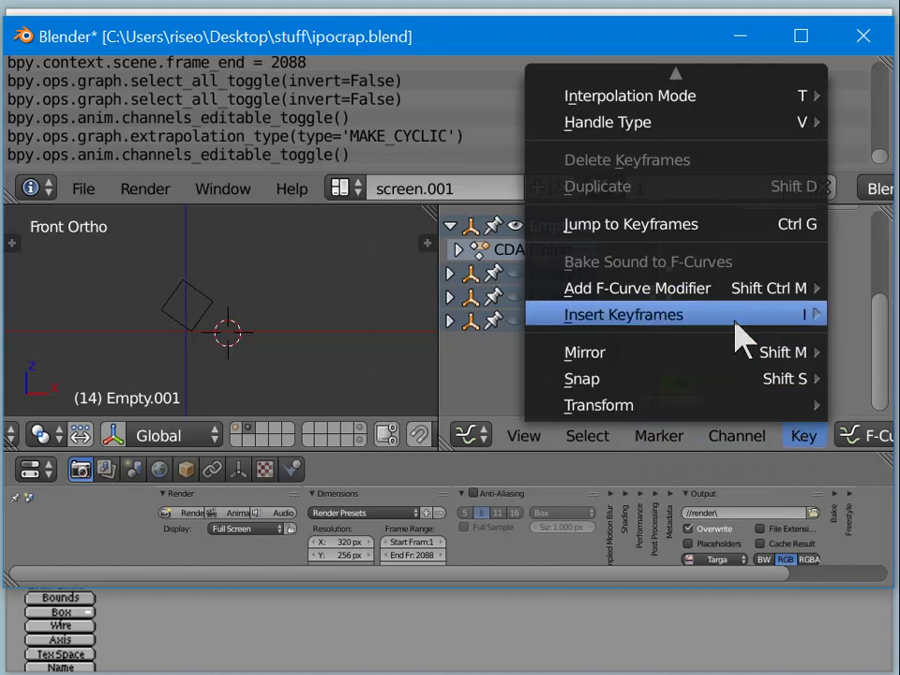
{"action": "scroll", "coordinate": [707, 285], "scroll_direction": "up", "scroll_amount": 5}
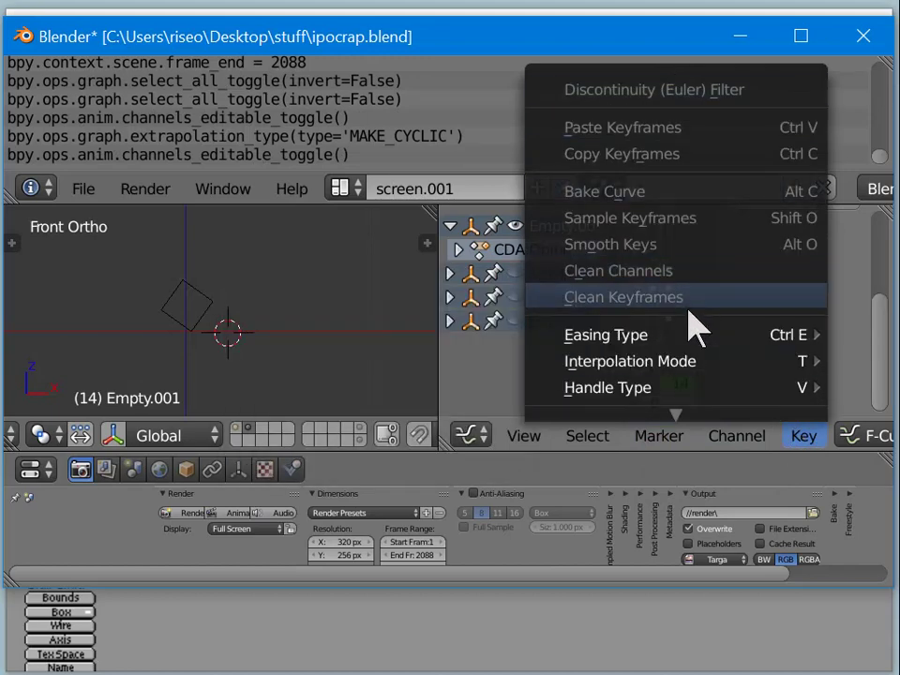
{"action": "scroll", "coordinate": [655, 347], "scroll_direction": "down", "scroll_amount": 5}
{"action": "scroll", "coordinate": [662, 347], "scroll_direction": "up", "scroll_amount": 2}
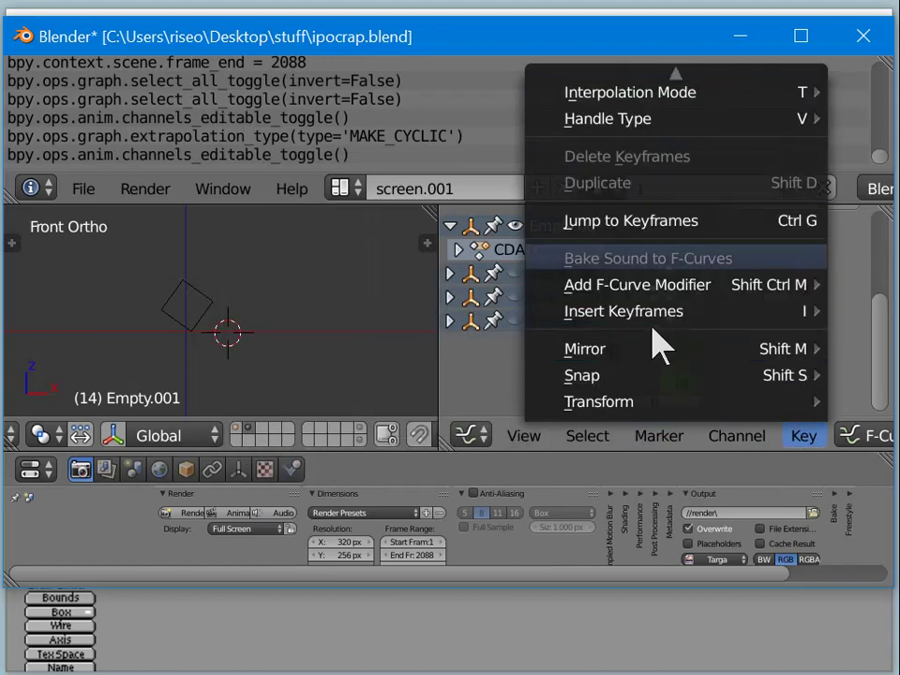
{"action": "scroll", "coordinate": [661, 347], "scroll_direction": "down", "scroll_amount": 4}
{"action": "scroll", "coordinate": [661, 346], "scroll_direction": "up", "scroll_amount": 10}
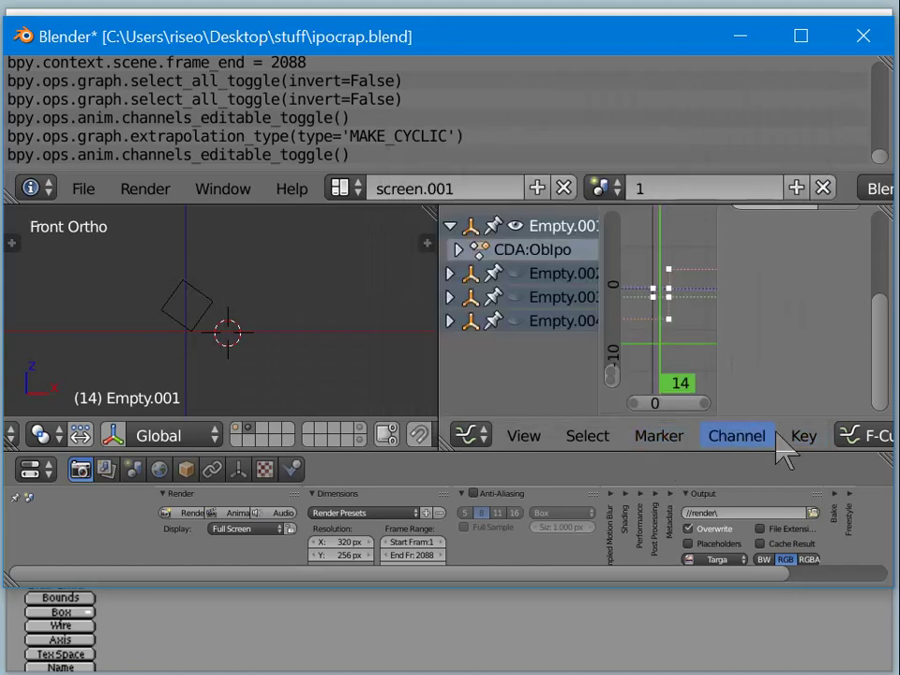
Step: Browse the Key menu again, then toggle the channels' editability a second time
{"action": "left_click", "coordinate": [793, 434]}
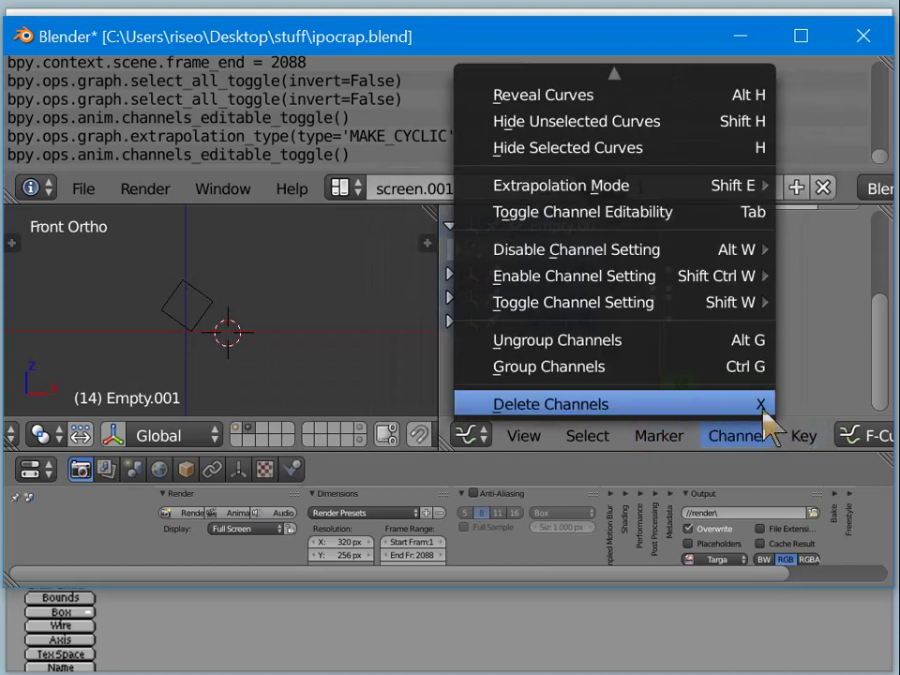
{"action": "left_click", "coordinate": [782, 437]}
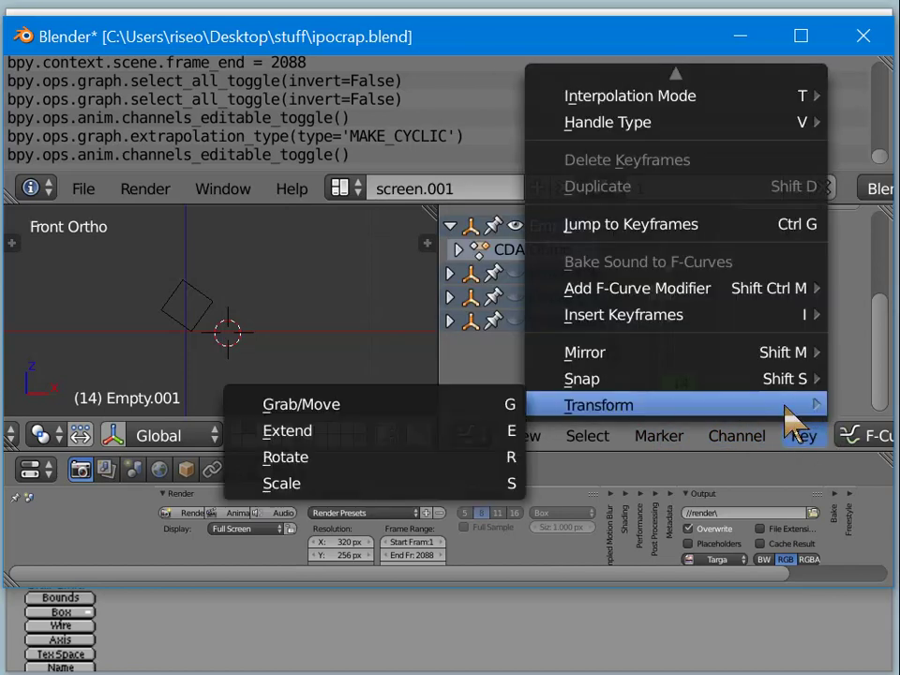
{"action": "scroll", "coordinate": [792, 421], "scroll_direction": "up", "scroll_amount": 5}
{"action": "scroll", "coordinate": [792, 412], "scroll_direction": "down", "scroll_amount": 5}
{"action": "key", "text": "Up"}
{"action": "key", "text": "Up"}
{"action": "key", "text": "Up"}
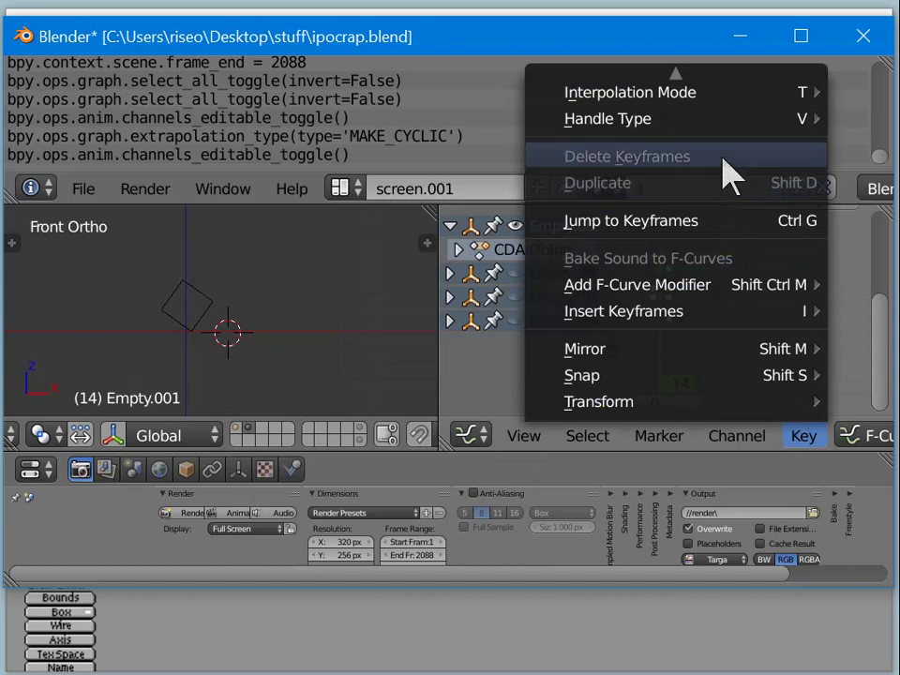
{"action": "scroll", "coordinate": [721, 161], "scroll_direction": "down", "scroll_amount": 1}
{"action": "scroll", "coordinate": [718, 165], "scroll_direction": "up", "scroll_amount": 4}
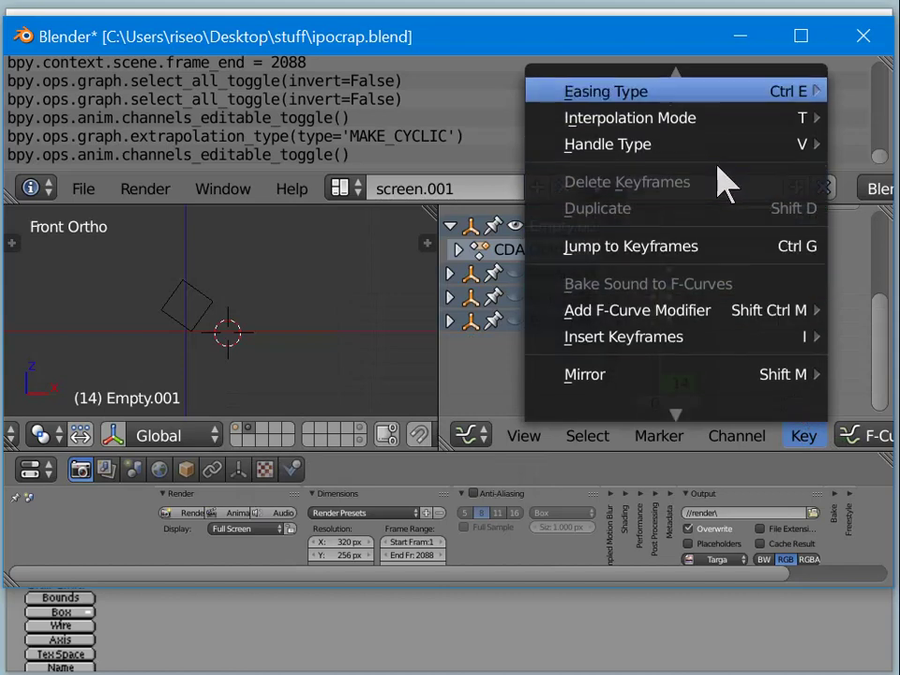
{"action": "scroll", "coordinate": [721, 183], "scroll_direction": "up", "scroll_amount": 6}
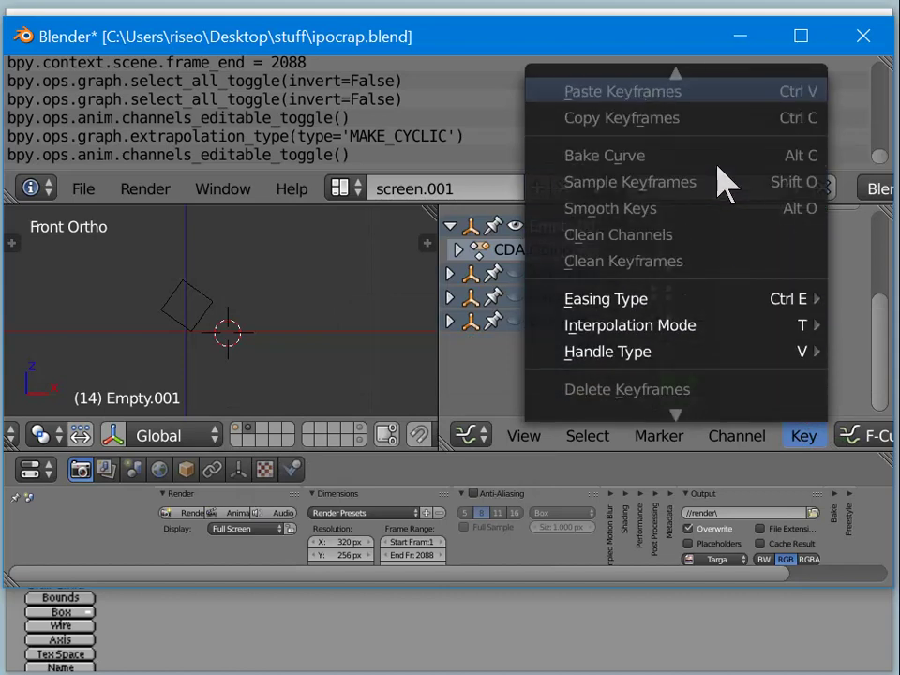
{"action": "scroll", "coordinate": [722, 183], "scroll_direction": "up", "scroll_amount": 5}
{"action": "scroll", "coordinate": [722, 183], "scroll_direction": "down", "scroll_amount": 8}
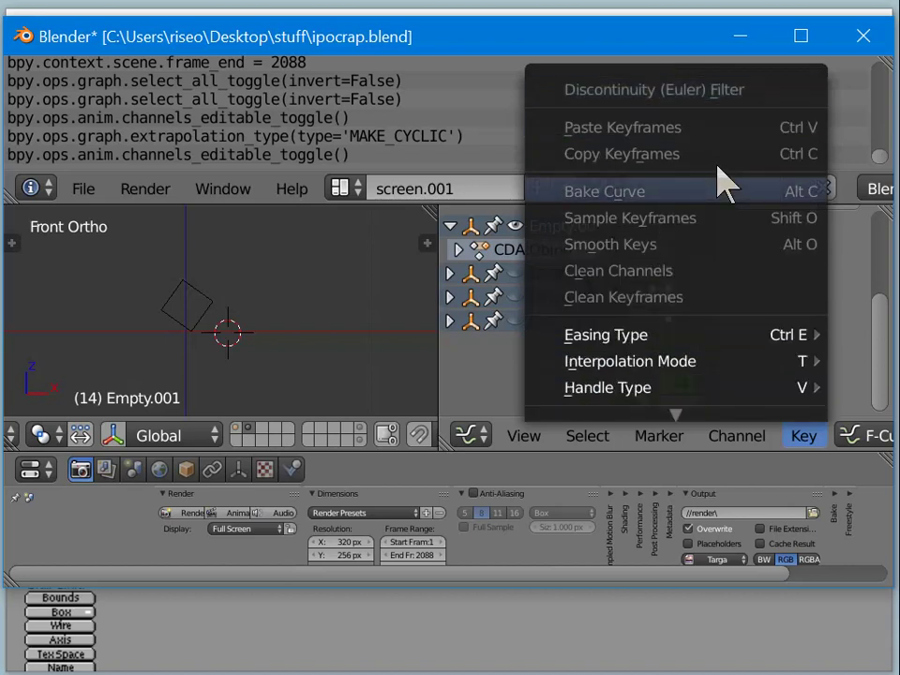
{"action": "scroll", "coordinate": [718, 165], "scroll_direction": "down", "scroll_amount": 10}
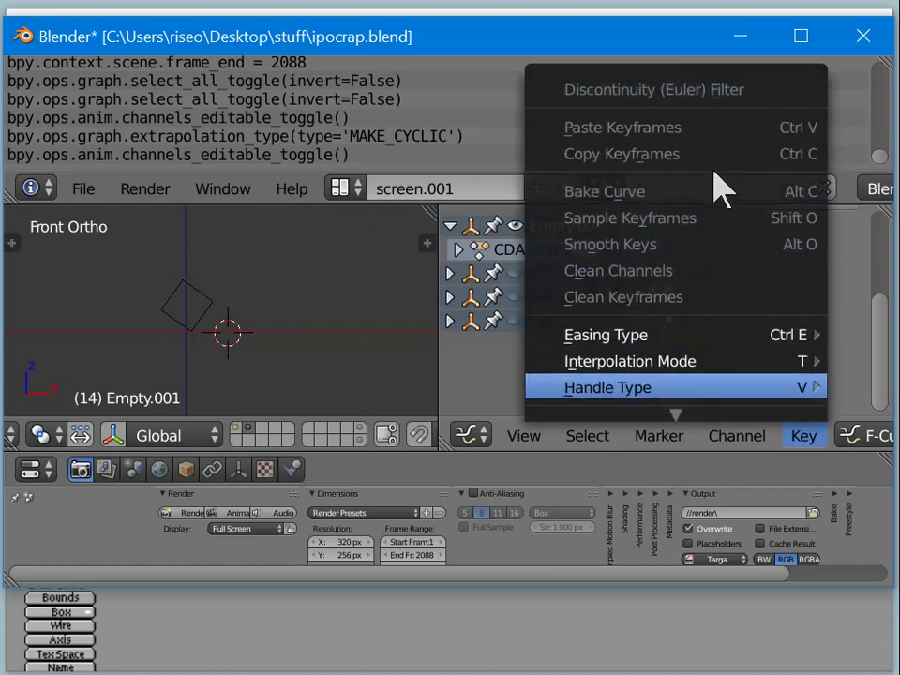
{"action": "scroll", "coordinate": [714, 178], "scroll_direction": "down", "scroll_amount": 4}
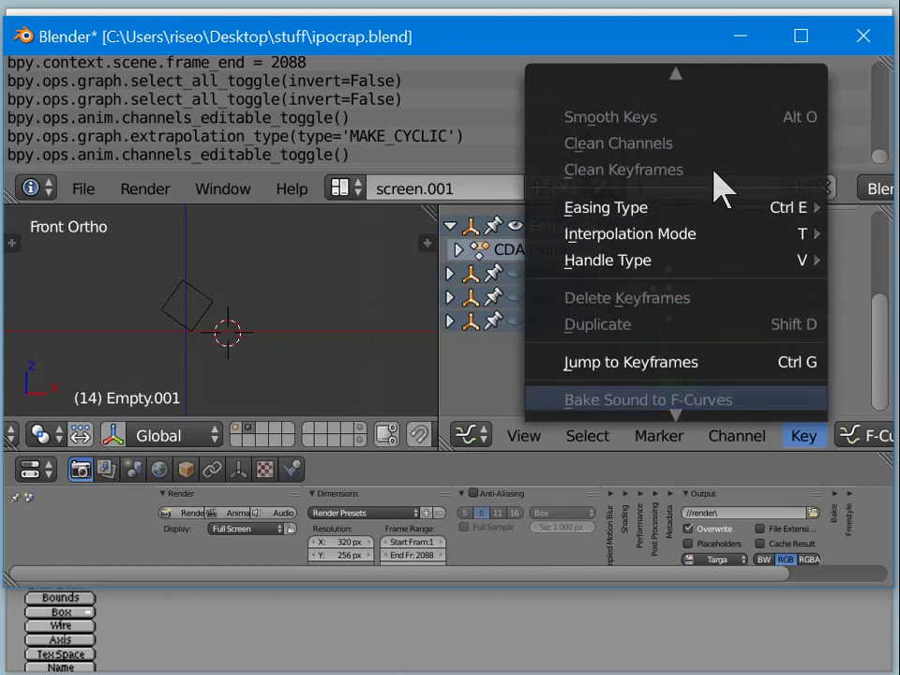
{"action": "mouse_move", "coordinate": [708, 170]}
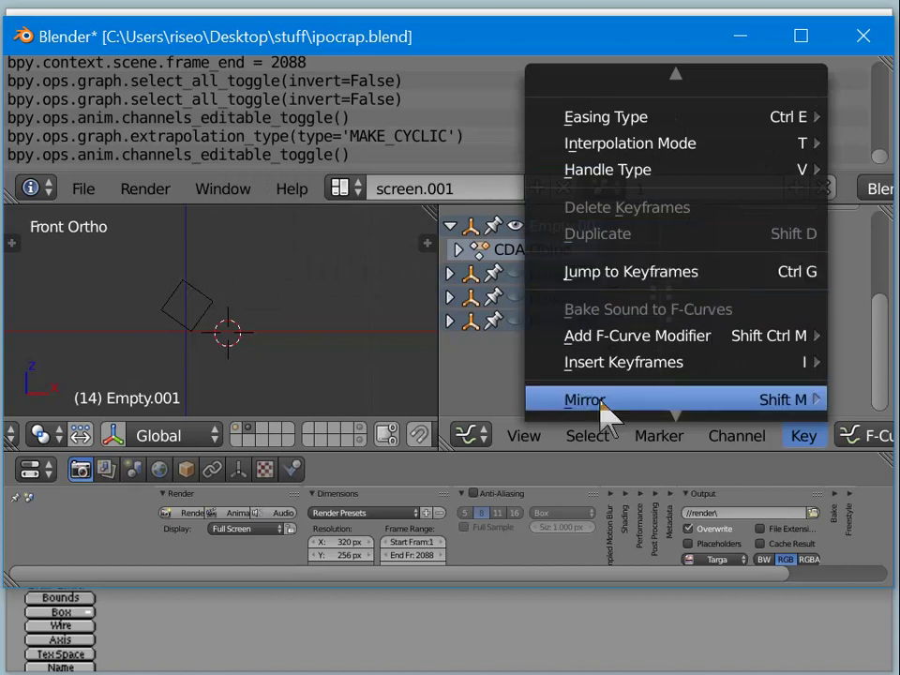
{"action": "key", "text": "Tab"}
{"action": "key", "text": "Tab"}
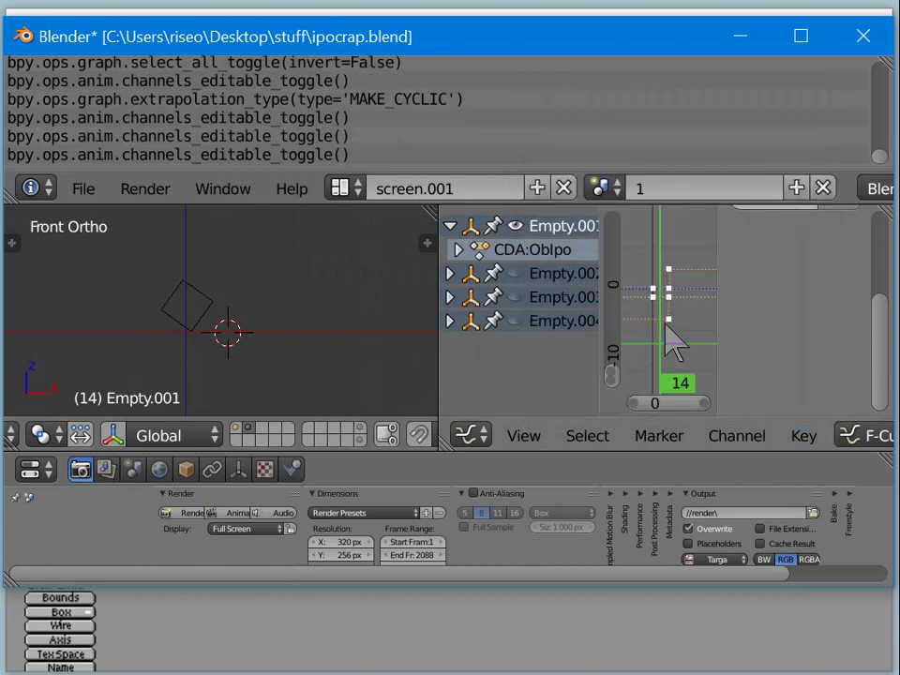
{"action": "key", "text": "Tab"}
{"action": "key", "text": "a"}
{"action": "key", "text": "a"}
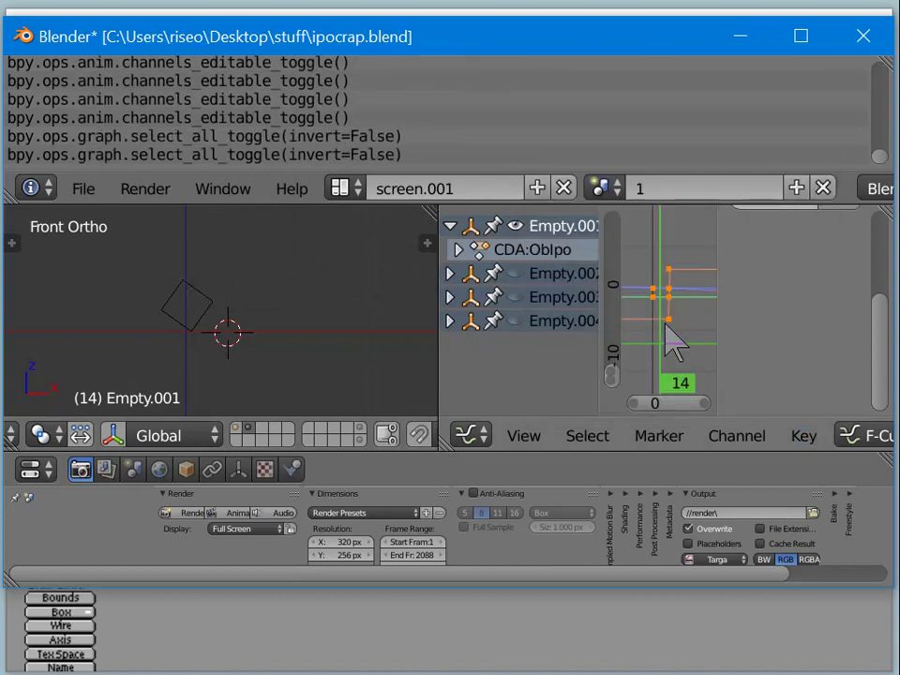
{"action": "left_click", "coordinate": [810, 437]}
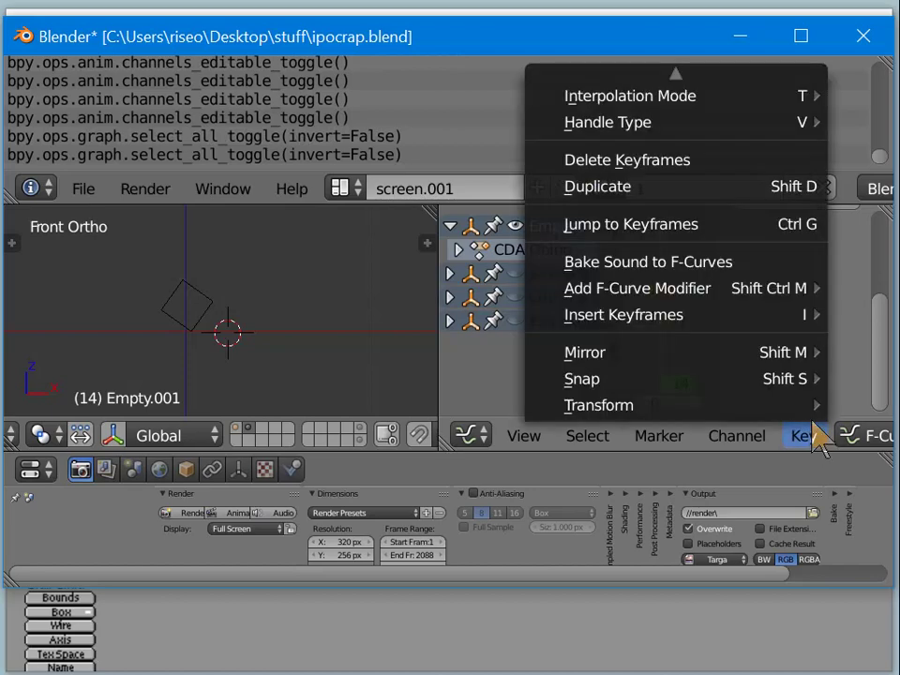
{"action": "scroll", "coordinate": [743, 274], "scroll_direction": "down", "scroll_amount": 8}
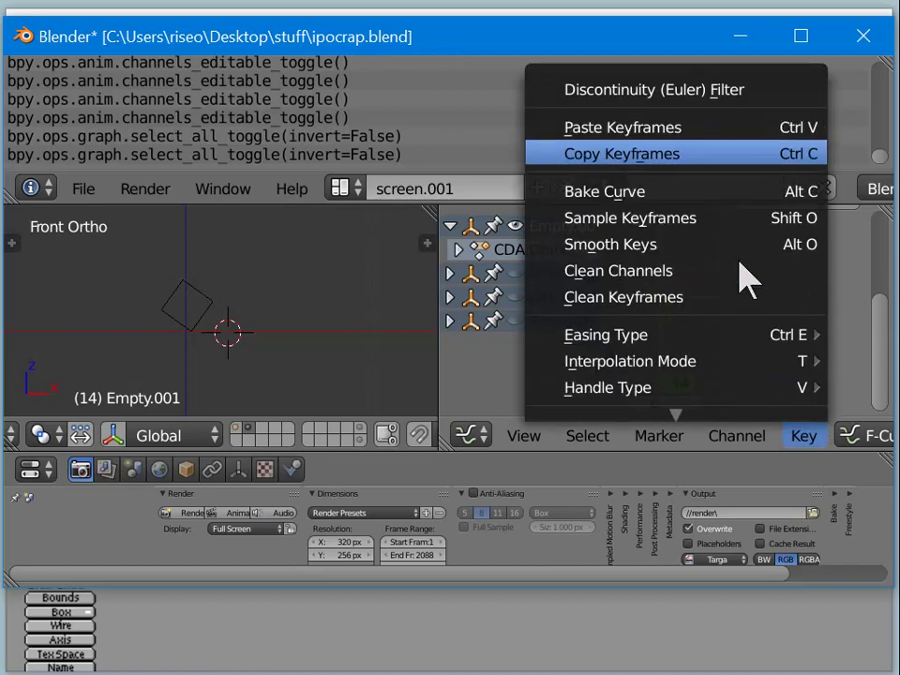
{"action": "scroll", "coordinate": [735, 300], "scroll_direction": "up", "scroll_amount": 11}
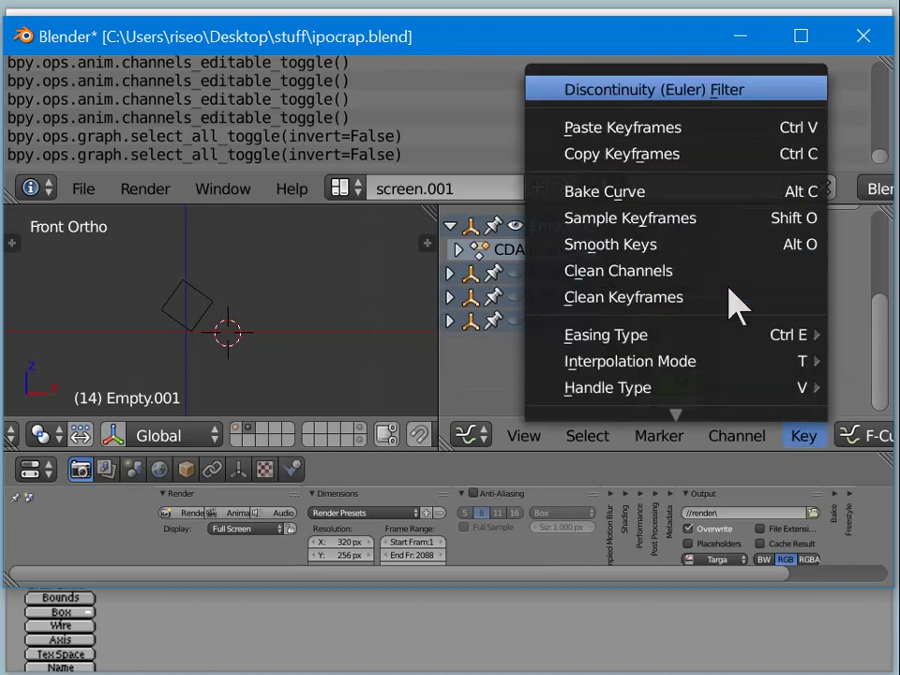
{"action": "mouse_move", "coordinate": [754, 448]}
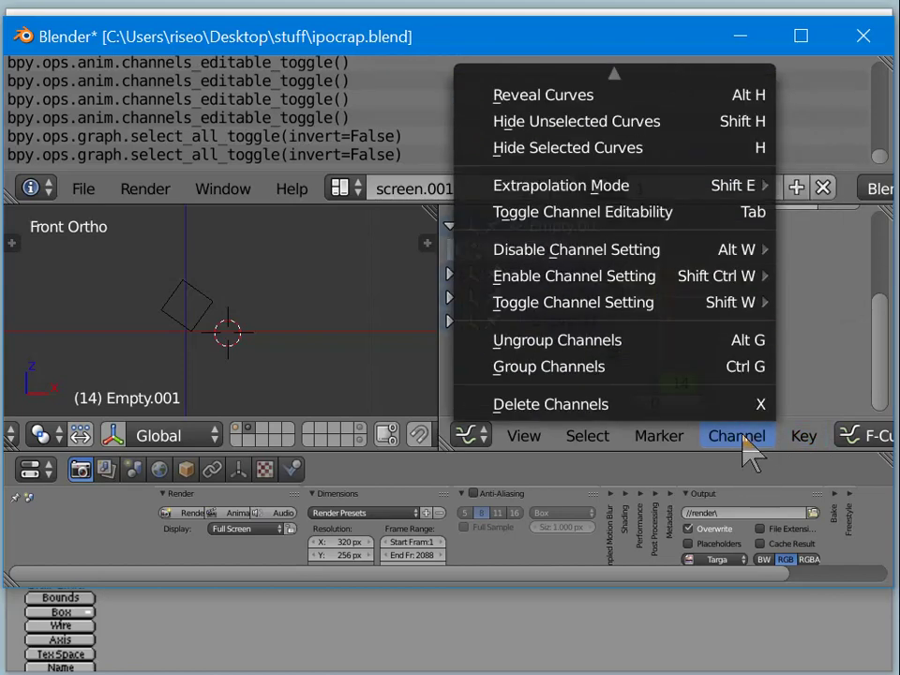
{"action": "mouse_move", "coordinate": [660, 187]}
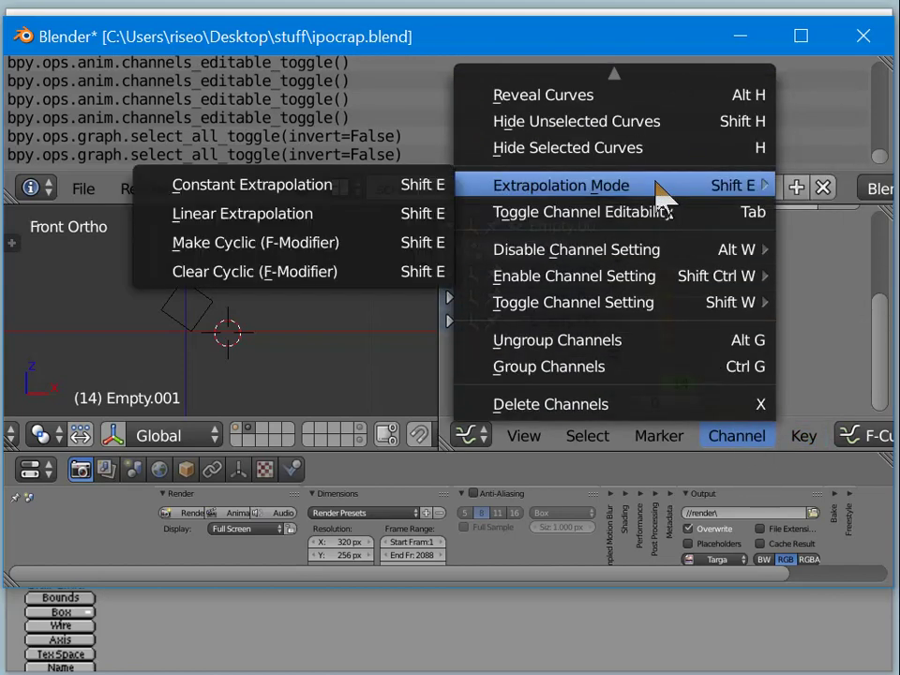
{"action": "left_click", "coordinate": [594, 213]}
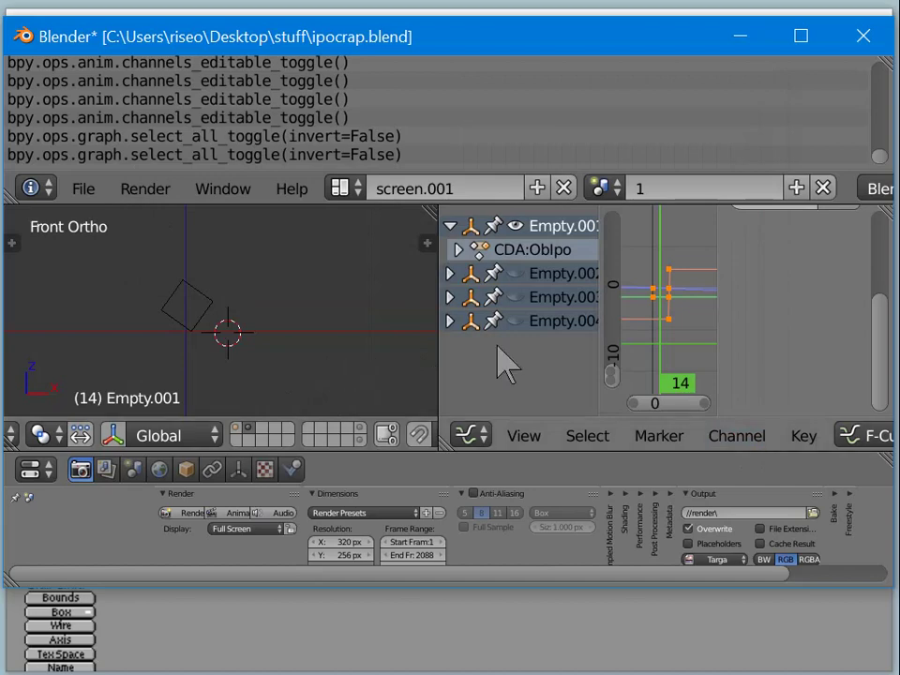
{"action": "key", "text": "Tab"}
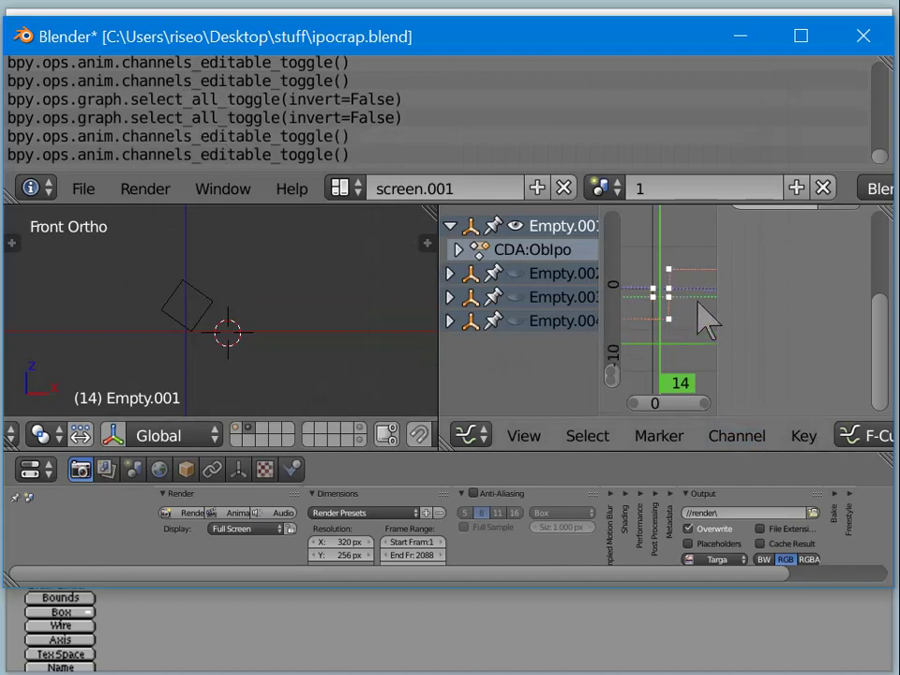
{"action": "left_click", "coordinate": [740, 438]}
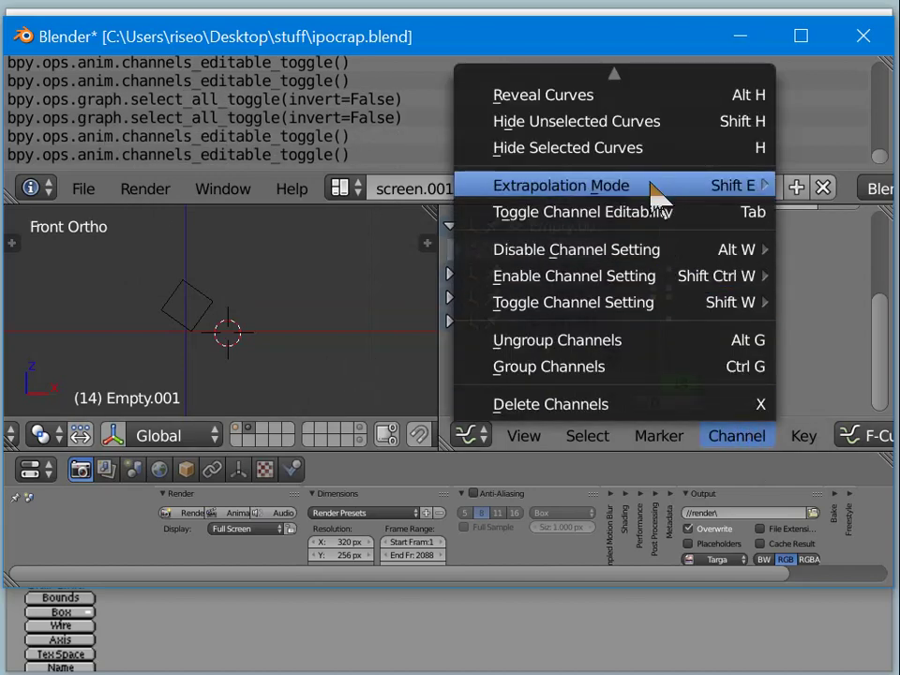
{"action": "mouse_move", "coordinate": [656, 192]}
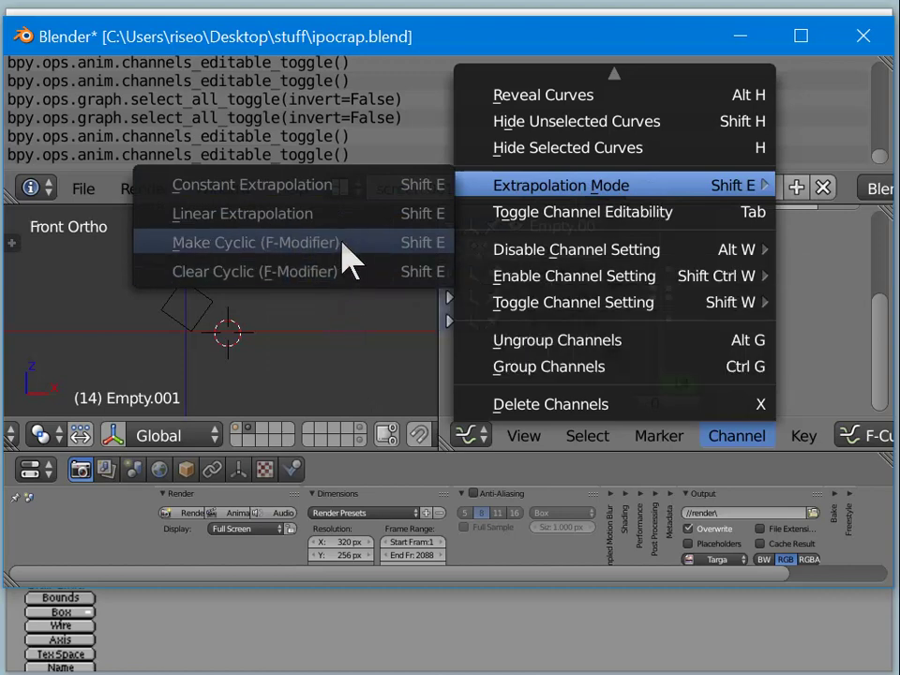
{"action": "left_click", "coordinate": [345, 251]}
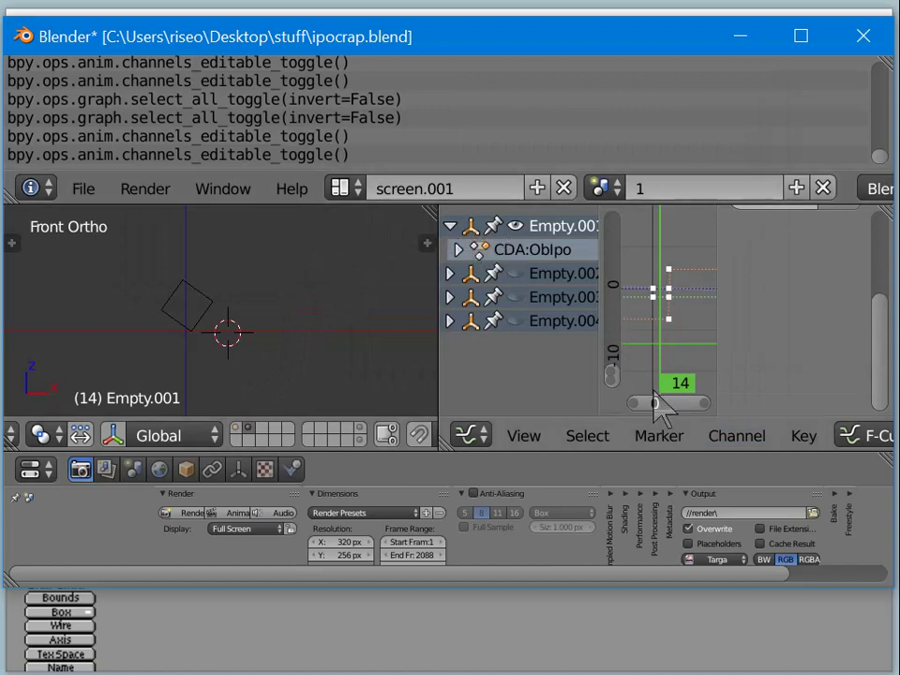
{"action": "left_click", "coordinate": [732, 440]}
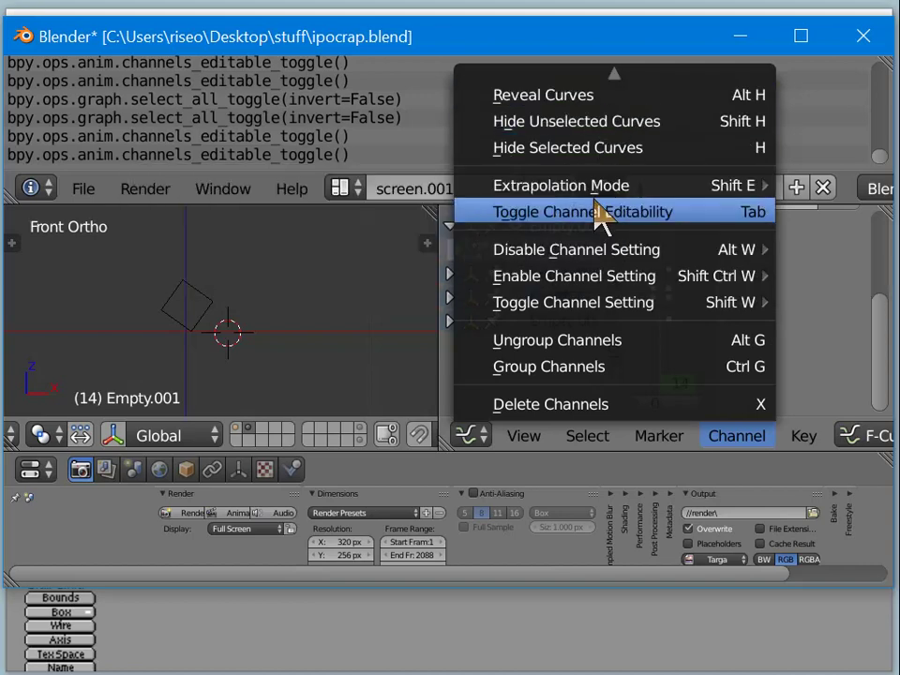
{"action": "mouse_move", "coordinate": [597, 194]}
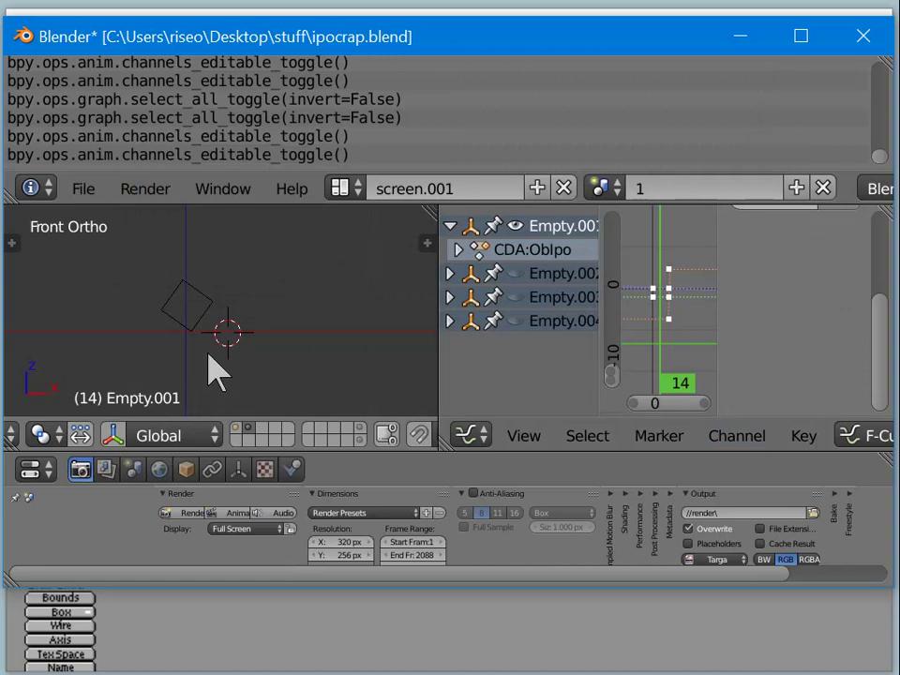
Step: Make the curves editable again and reselect all of Empty.001's keyframes
{"action": "key", "text": "a"}
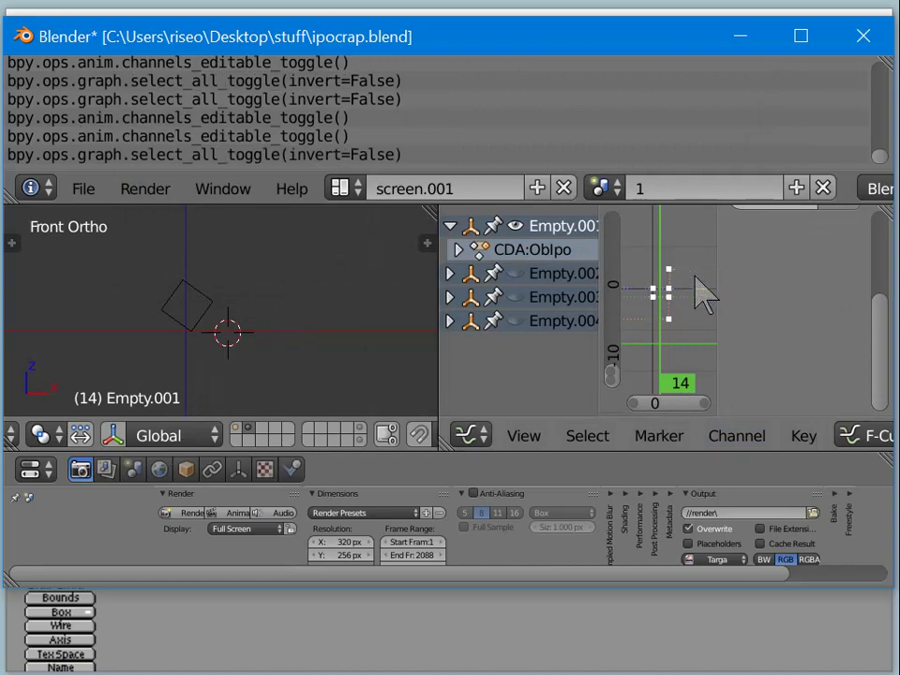
{"action": "key", "text": "a"}
{"action": "key", "text": "a"}
{"action": "key", "text": "Tab"}
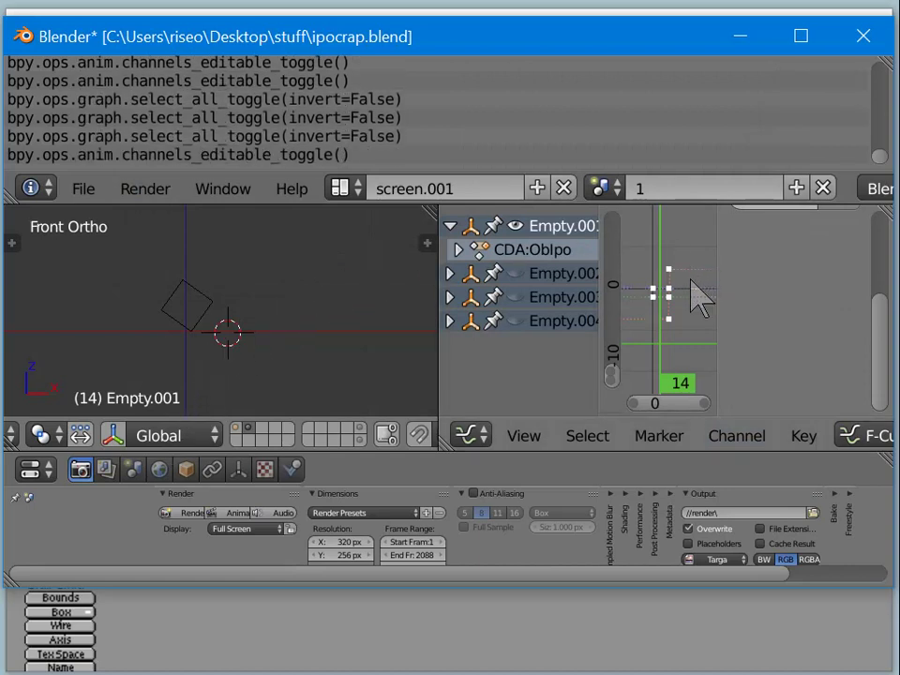
{"action": "scroll", "coordinate": [687, 281], "scroll_direction": "up", "scroll_amount": 4}
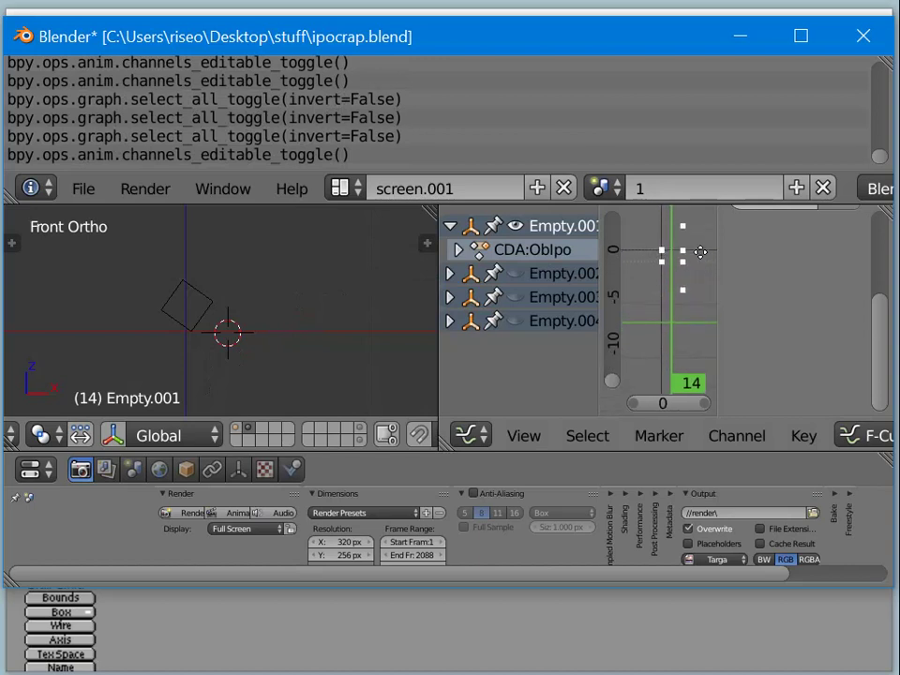
{"action": "key", "text": "a"}
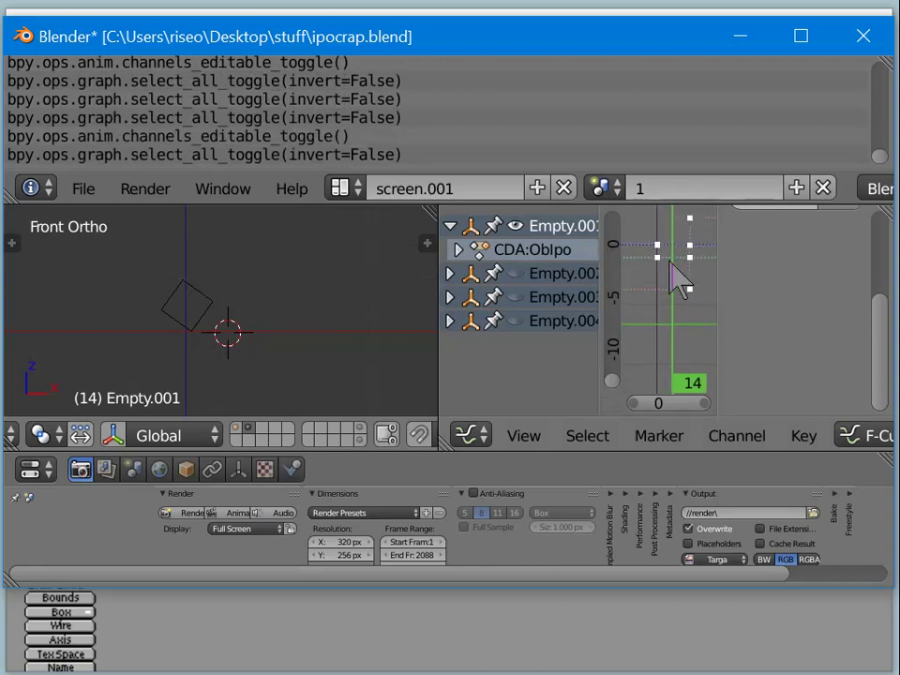
{"action": "key", "text": "Tab"}
{"action": "key", "text": "a"}
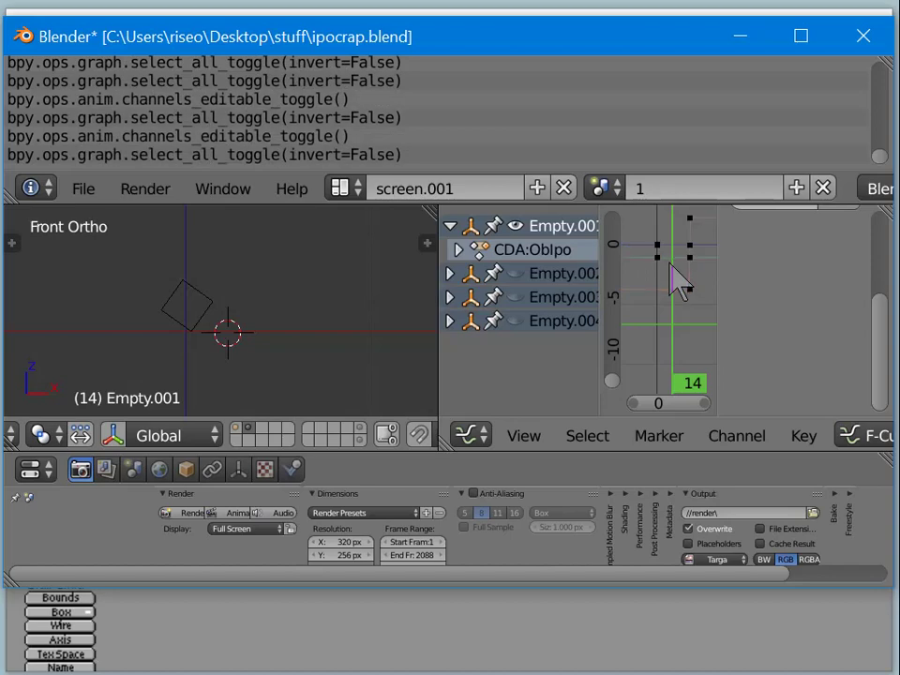
{"action": "key", "text": "a"}
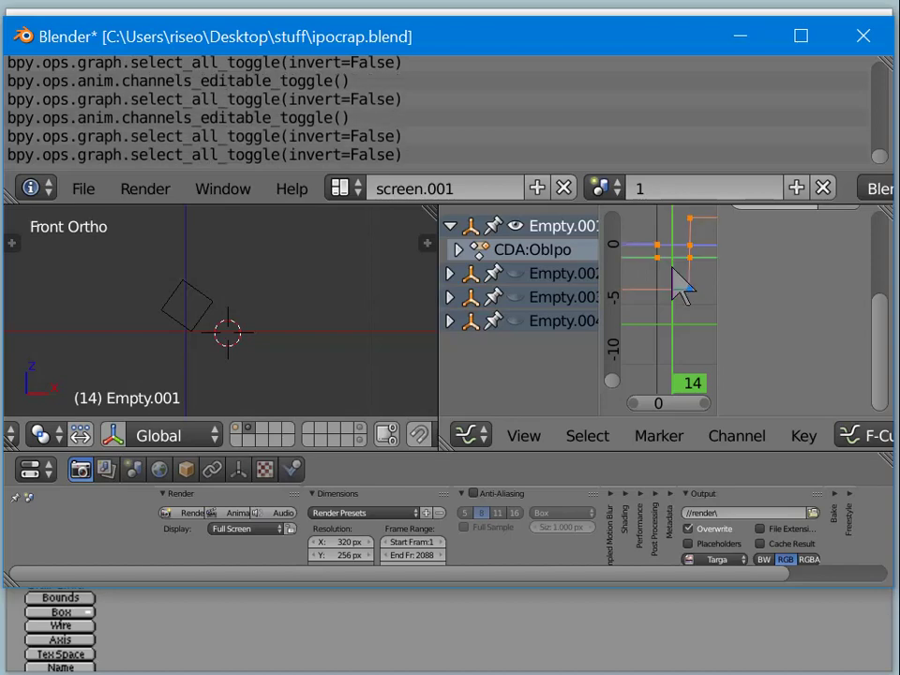
Step: Apply Make Cyclic (F-Modifier) extrapolation to the selected curves
{"action": "left_click", "coordinate": [789, 446]}
{"action": "mouse_move", "coordinate": [763, 455]}
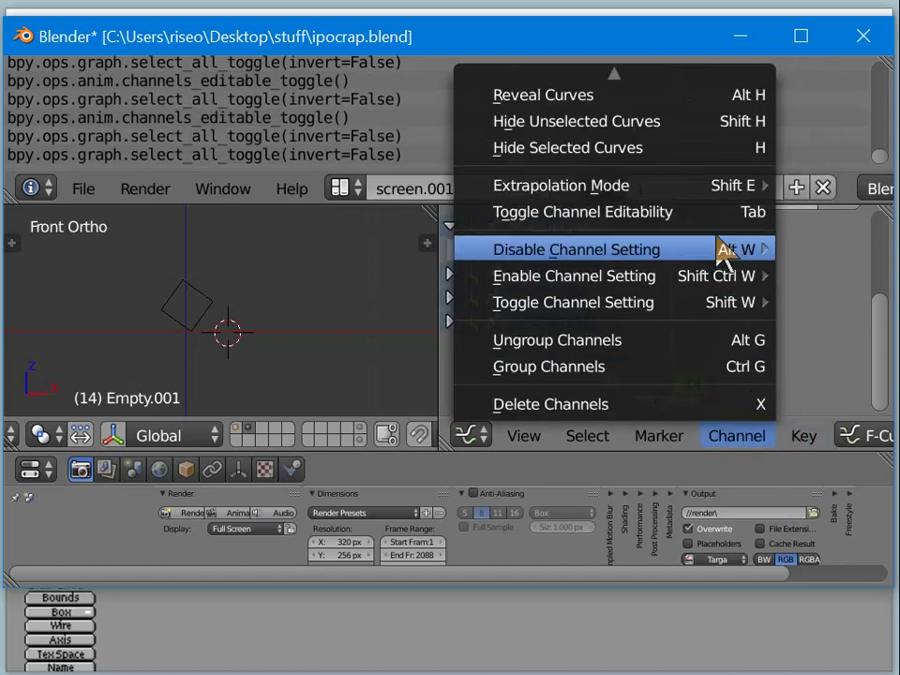
{"action": "mouse_move", "coordinate": [717, 199]}
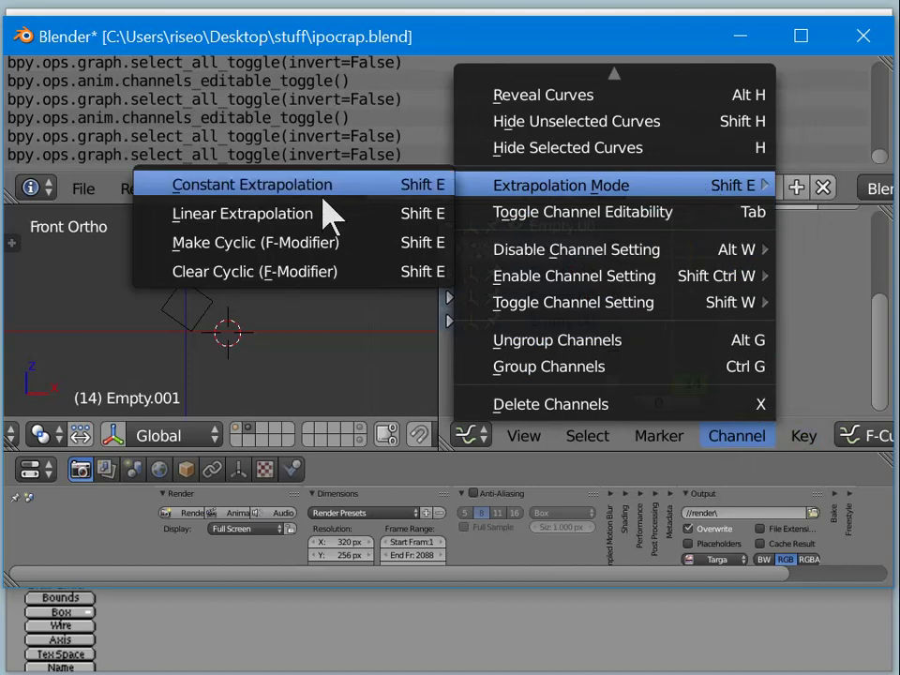
{"action": "left_click", "coordinate": [296, 242]}
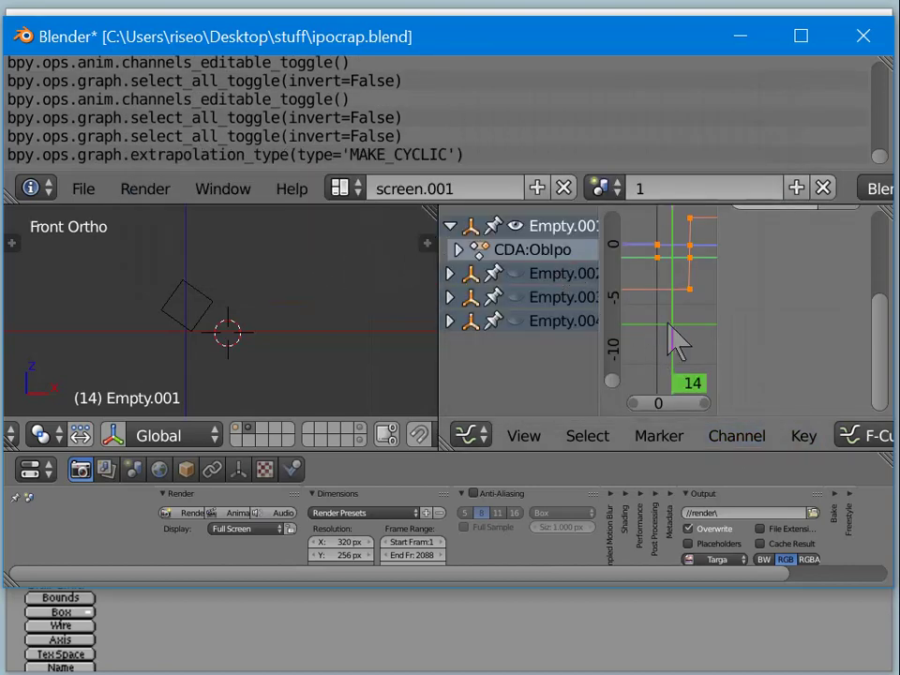
Step: Zoom the graph, reapply Make Cyclic (F-Modifier) to Empty.001's curves, and inspect the repeats
{"action": "scroll", "coordinate": [675, 342], "scroll_direction": "down", "scroll_amount": 3}
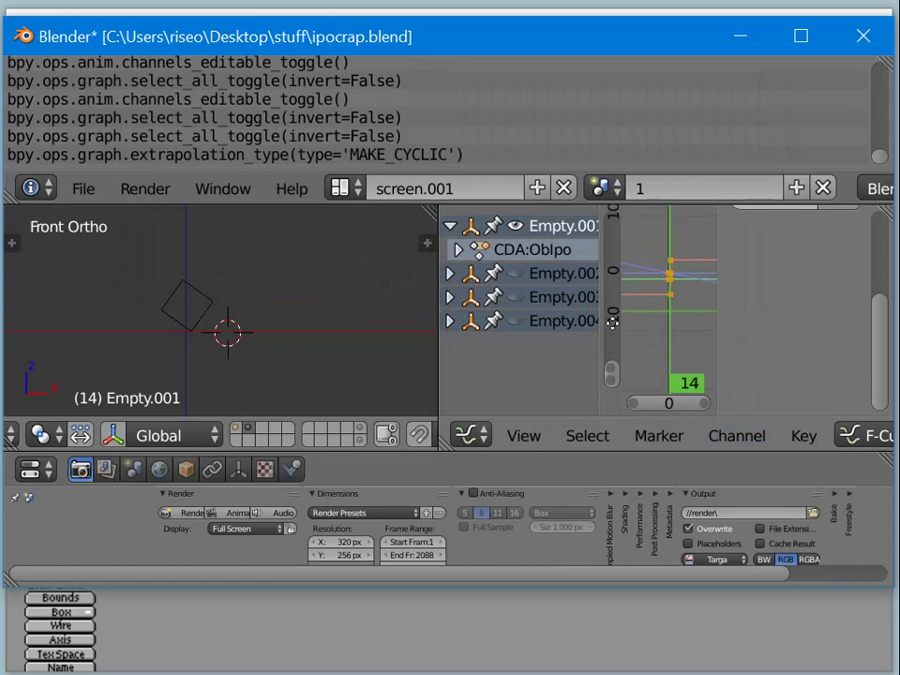
{"action": "mouse_move", "coordinate": [612, 323]}
{"action": "middle_mouse_down", "text": "ctrl"}
{"action": "mouse_move", "coordinate": [703, 321]}
{"action": "mouse_move", "coordinate": [609, 314]}
{"action": "middle_mouse_up", "text": "ctrl"}
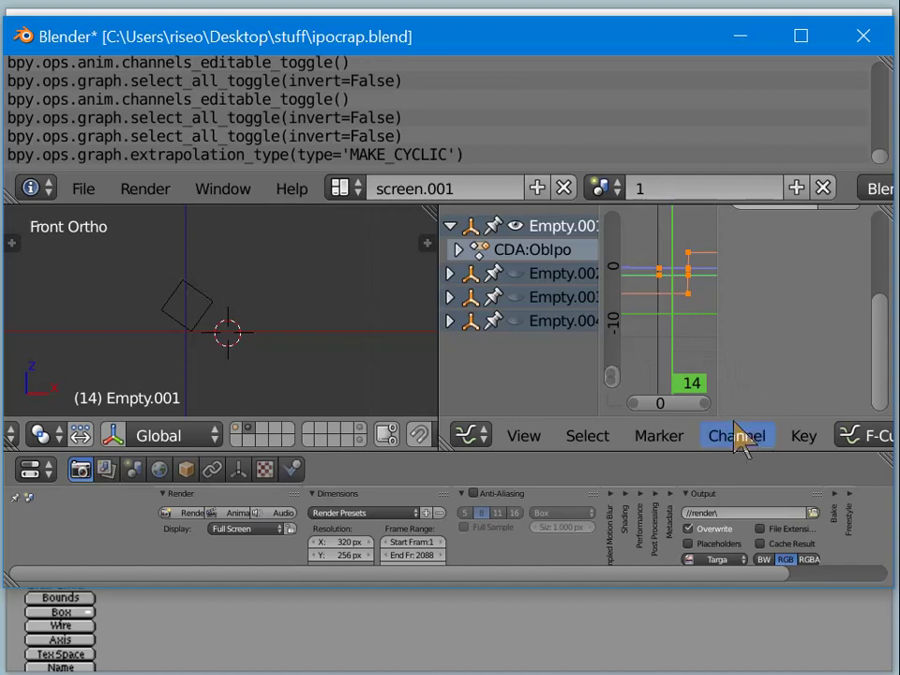
{"action": "left_click", "coordinate": [795, 435]}
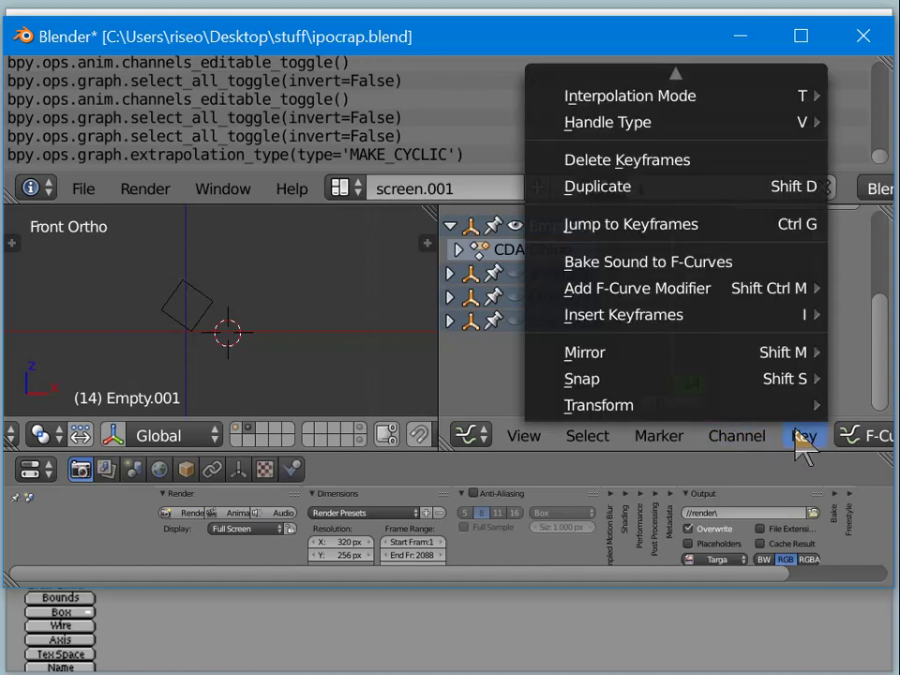
{"action": "mouse_move", "coordinate": [741, 309]}
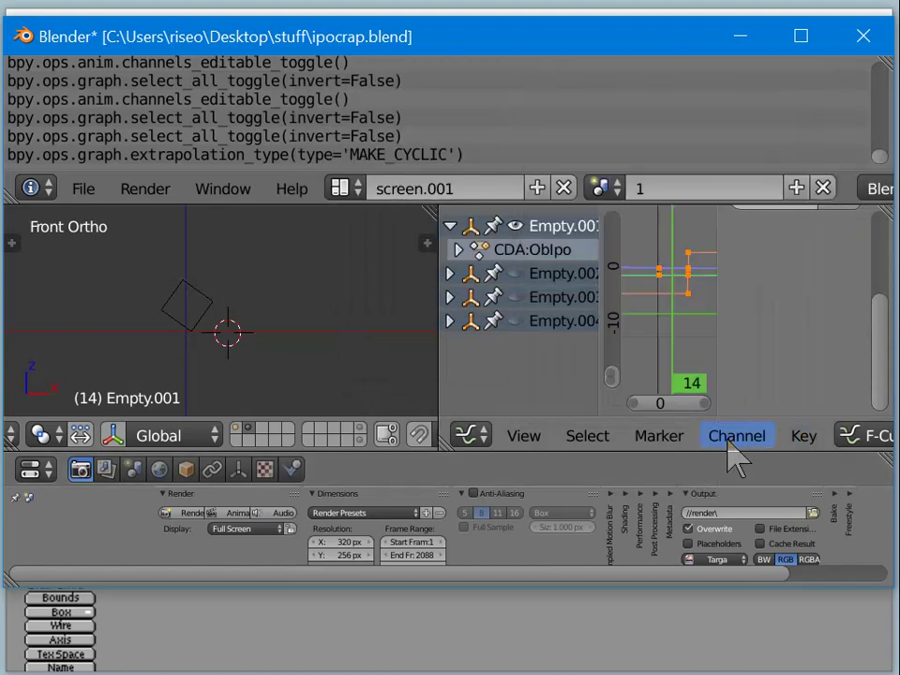
{"action": "left_click", "coordinate": [734, 436]}
{"action": "scroll", "coordinate": [626, 131], "scroll_direction": "up", "scroll_amount": 1}
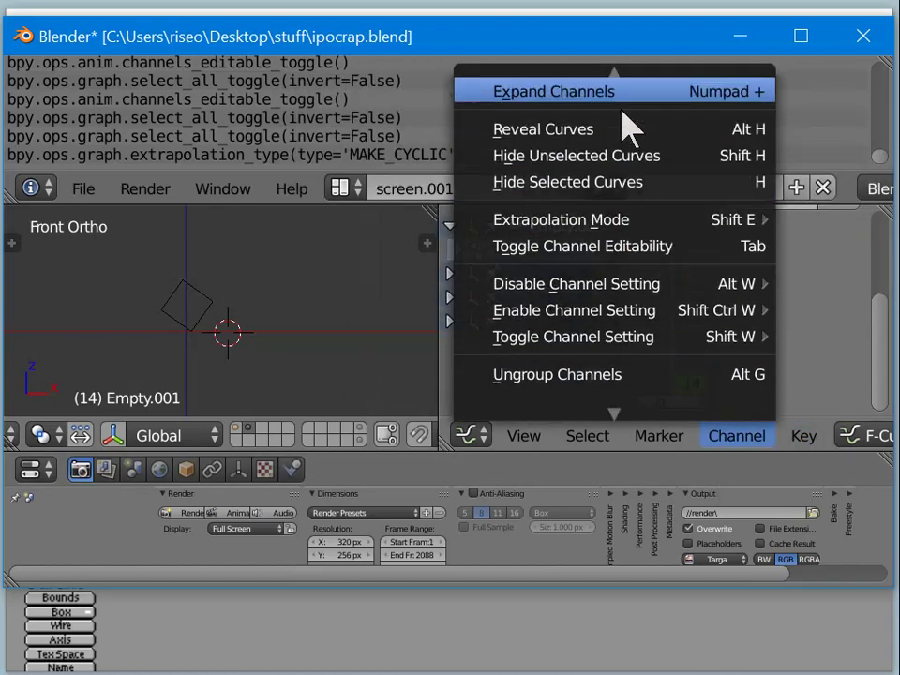
{"action": "mouse_move", "coordinate": [596, 228]}
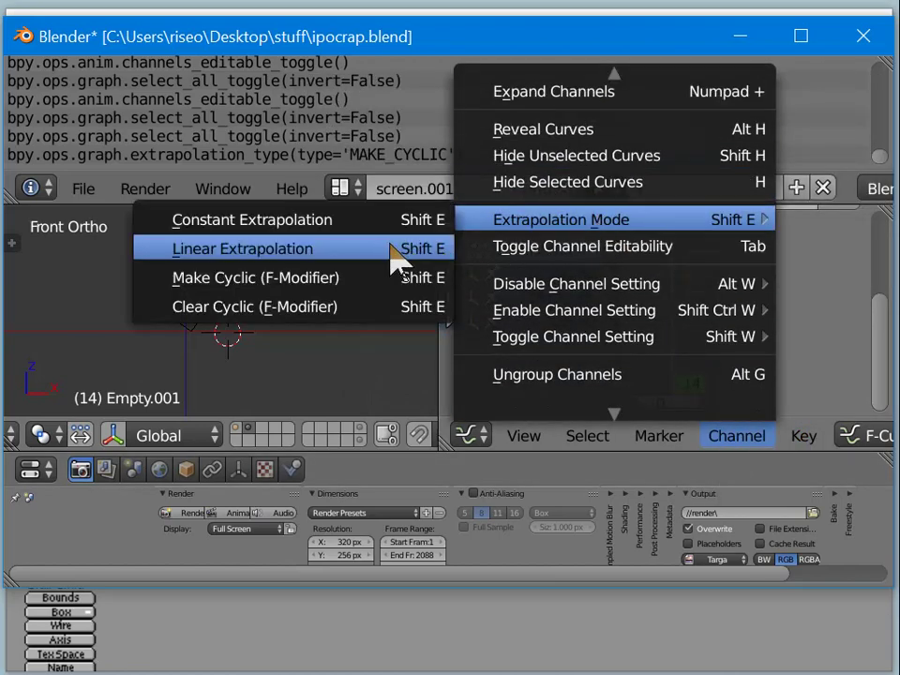
{"action": "left_click", "coordinate": [327, 280]}
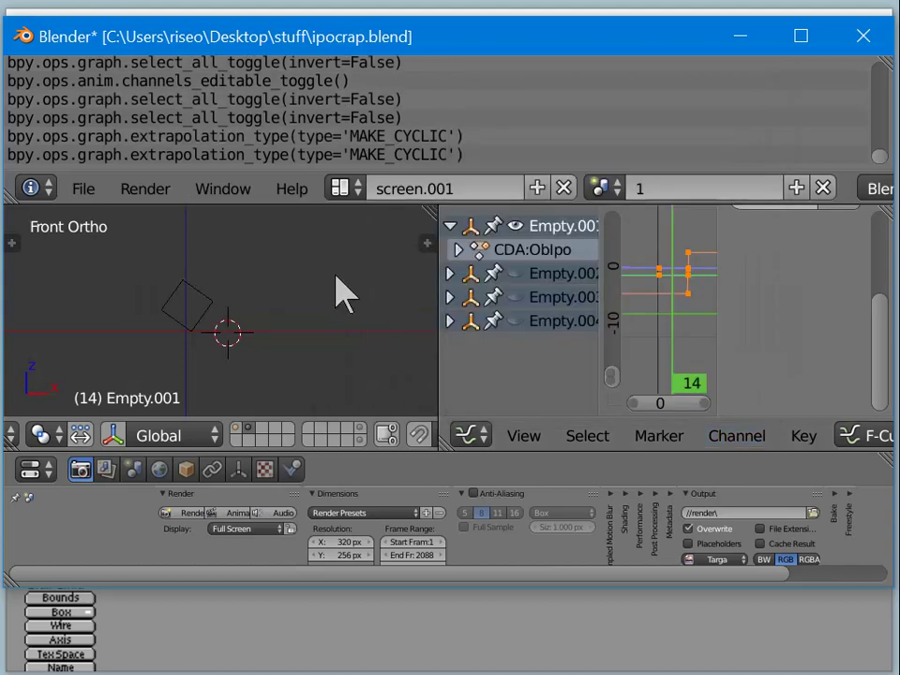
{"action": "mouse_move", "coordinate": [705, 328]}
{"action": "middle_mouse_down"}
{"action": "mouse_move", "coordinate": [687, 311]}
{"action": "mouse_move", "coordinate": [701, 304]}
{"action": "middle_mouse_up"}
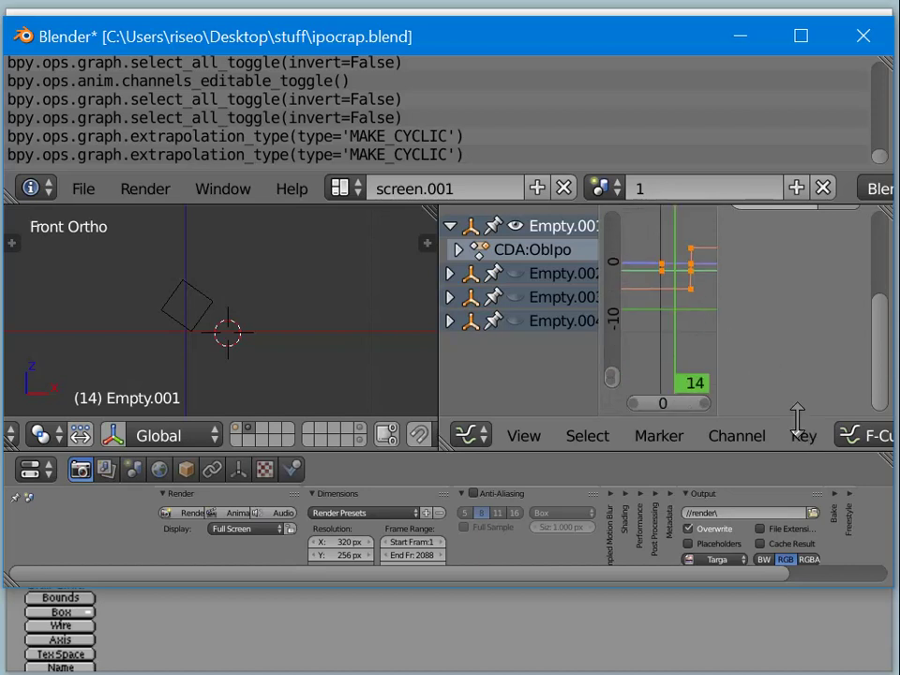
{"action": "scroll", "coordinate": [797, 408], "scroll_direction": "up", "scroll_amount": 1}
{"action": "scroll", "coordinate": [815, 435], "scroll_direction": "down", "scroll_amount": 1}
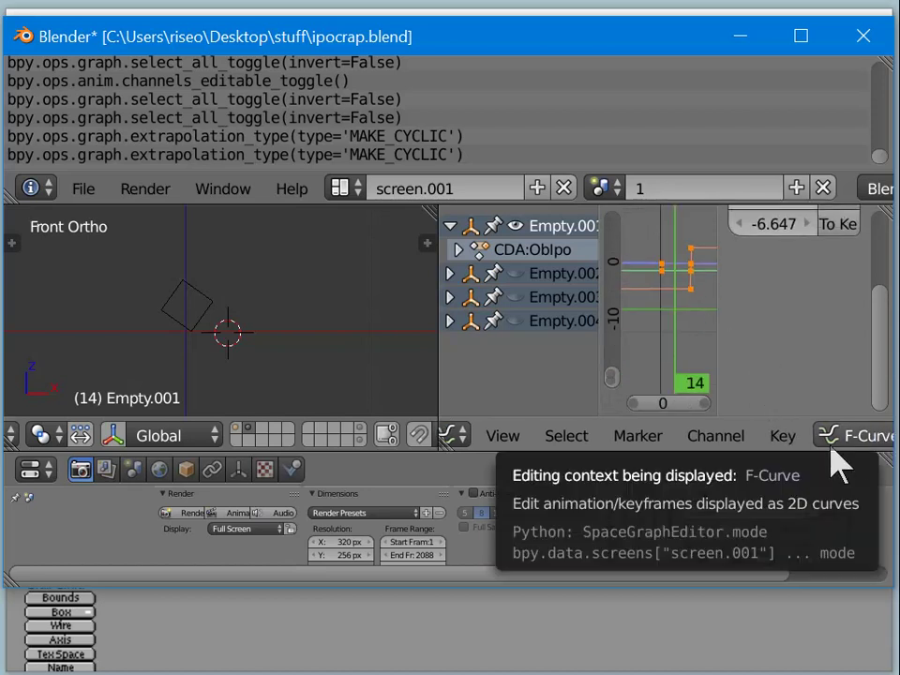
{"action": "scroll", "coordinate": [502, 440], "scroll_direction": "down", "scroll_amount": 10}
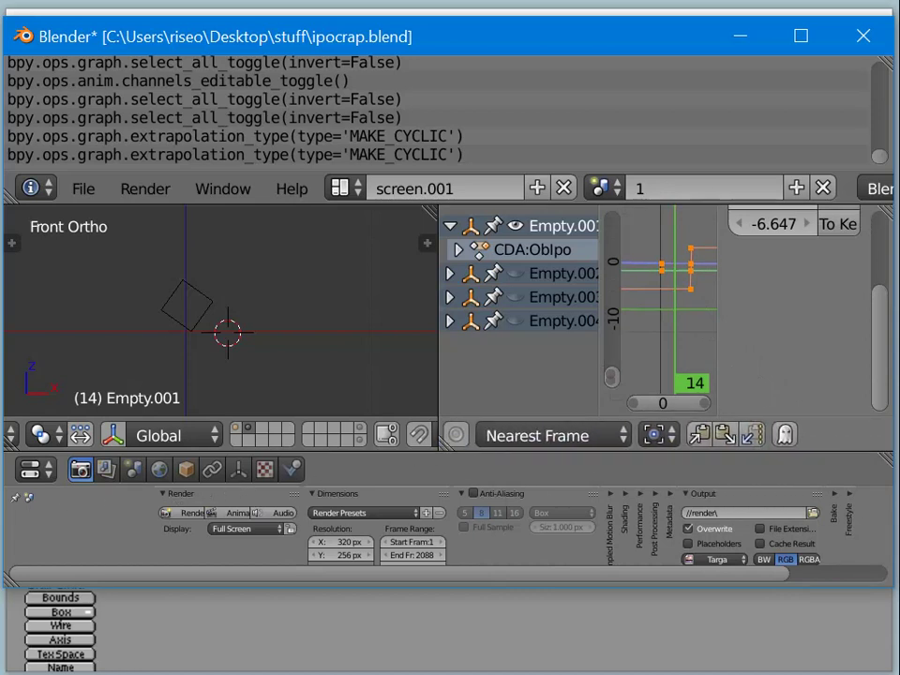
{"action": "scroll", "coordinate": [441, 433], "scroll_direction": "up", "scroll_amount": 5}
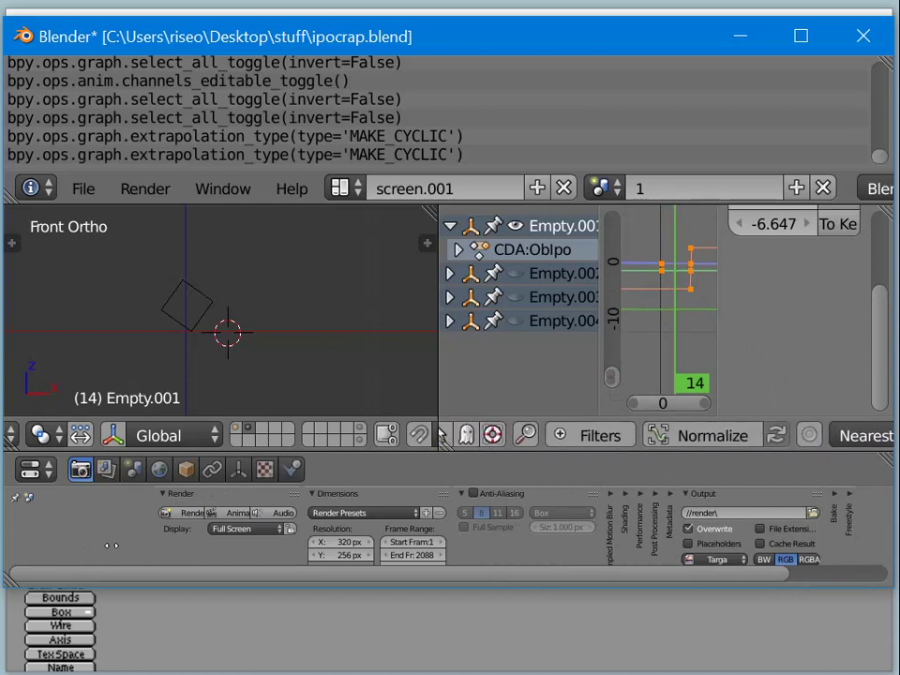
{"action": "scroll", "coordinate": [544, 435], "scroll_direction": "up", "scroll_amount": 6}
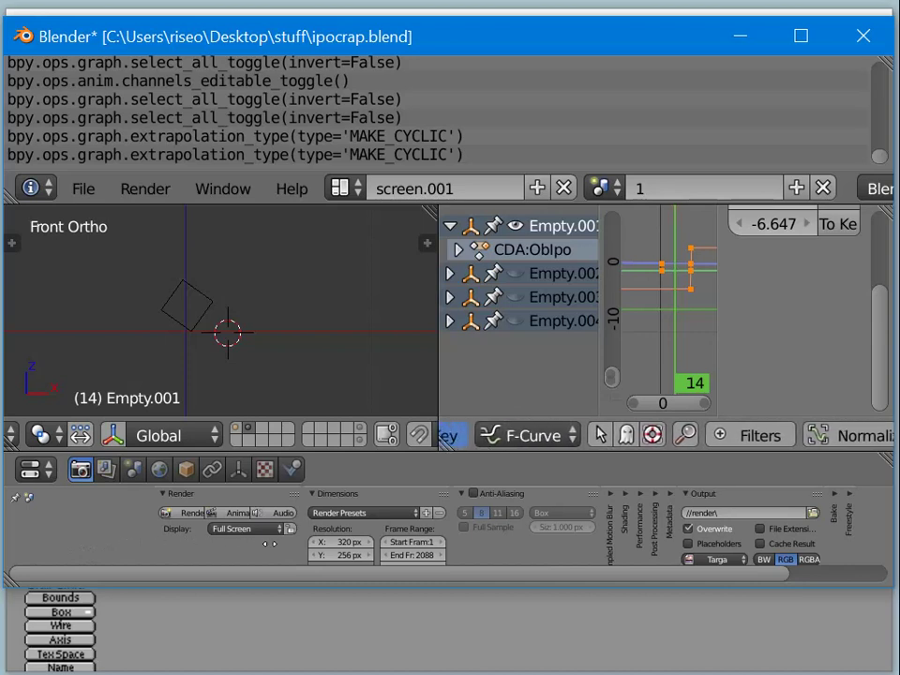
{"action": "scroll", "coordinate": [638, 435], "scroll_direction": "up", "scroll_amount": 5}
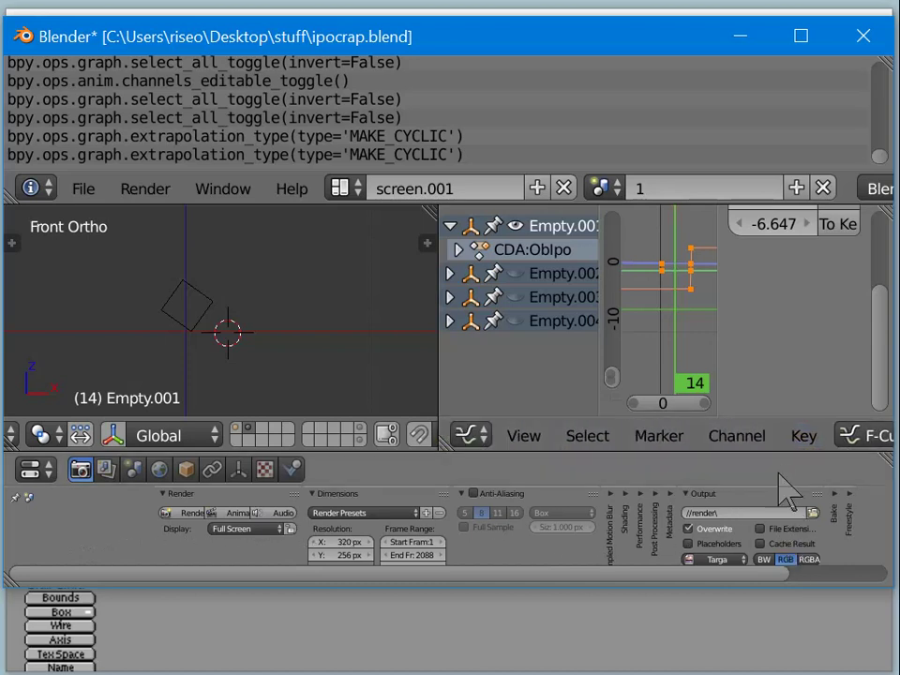
{"action": "left_click", "coordinate": [748, 438]}
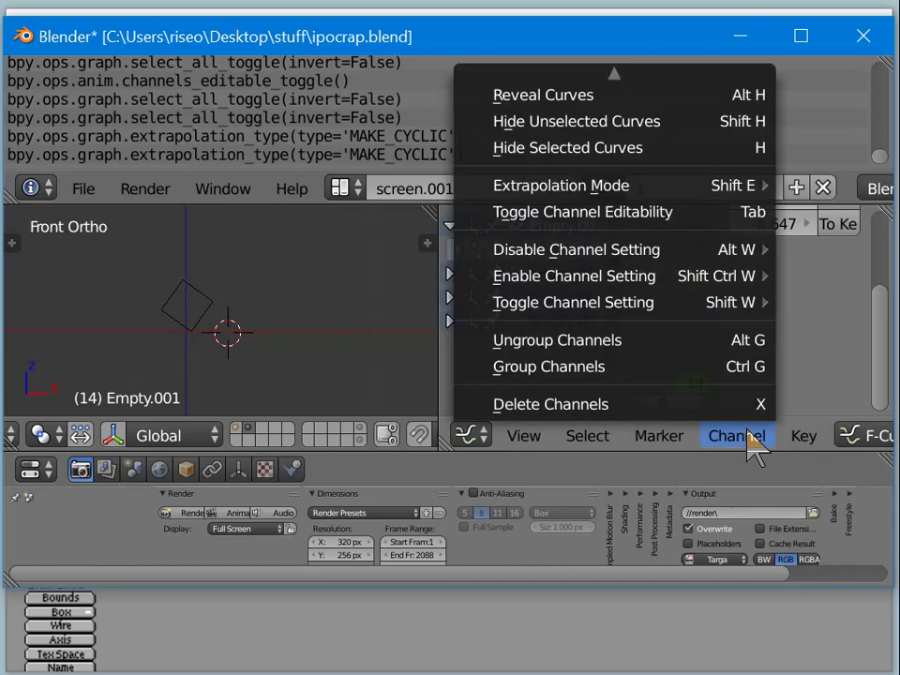
{"action": "scroll", "coordinate": [722, 382], "scroll_direction": "up", "scroll_amount": 9}
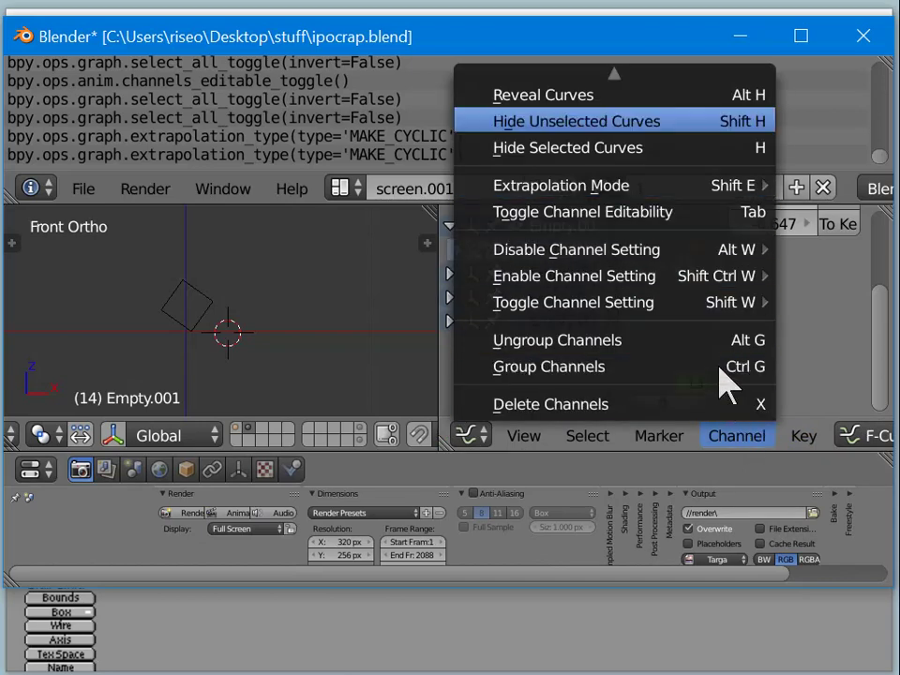
{"action": "scroll", "coordinate": [717, 374], "scroll_direction": "down", "scroll_amount": 12}
{"action": "scroll", "coordinate": [713, 364], "scroll_direction": "up", "scroll_amount": 5}
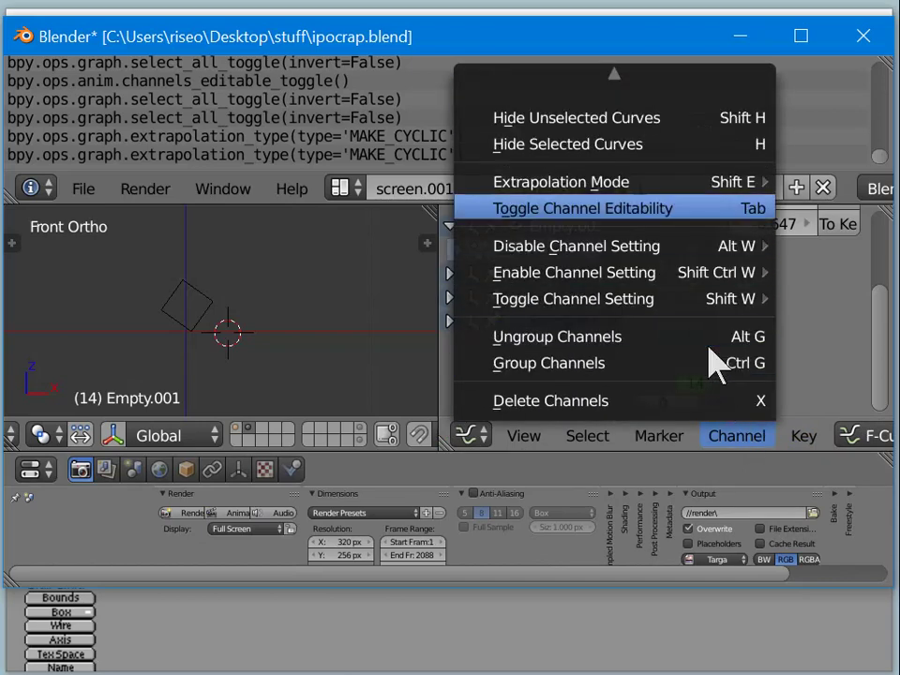
{"action": "scroll", "coordinate": [713, 360], "scroll_direction": "down", "scroll_amount": 4}
{"action": "right_click", "coordinate": [712, 357]}
{"action": "key", "text": "Escape"}
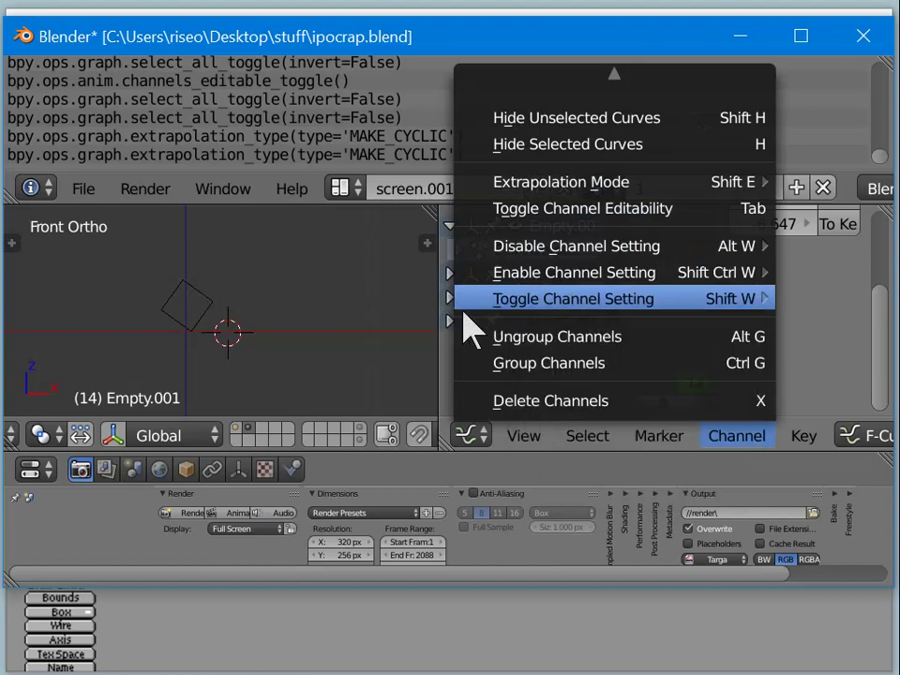
{"action": "scroll", "coordinate": [462, 337], "scroll_direction": "up", "scroll_amount": 10}
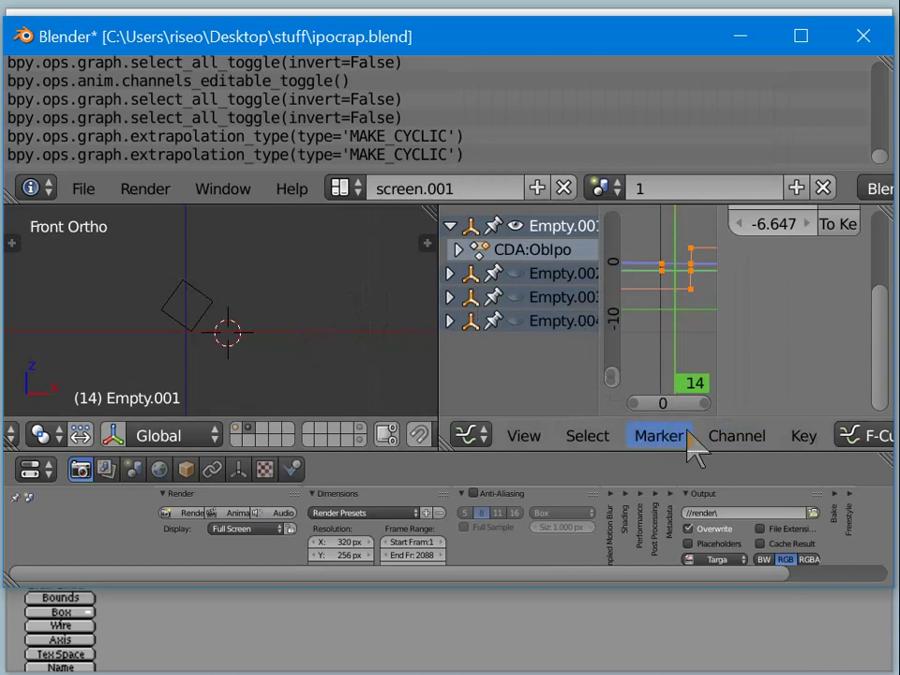
{"action": "left_click", "coordinate": [795, 439]}
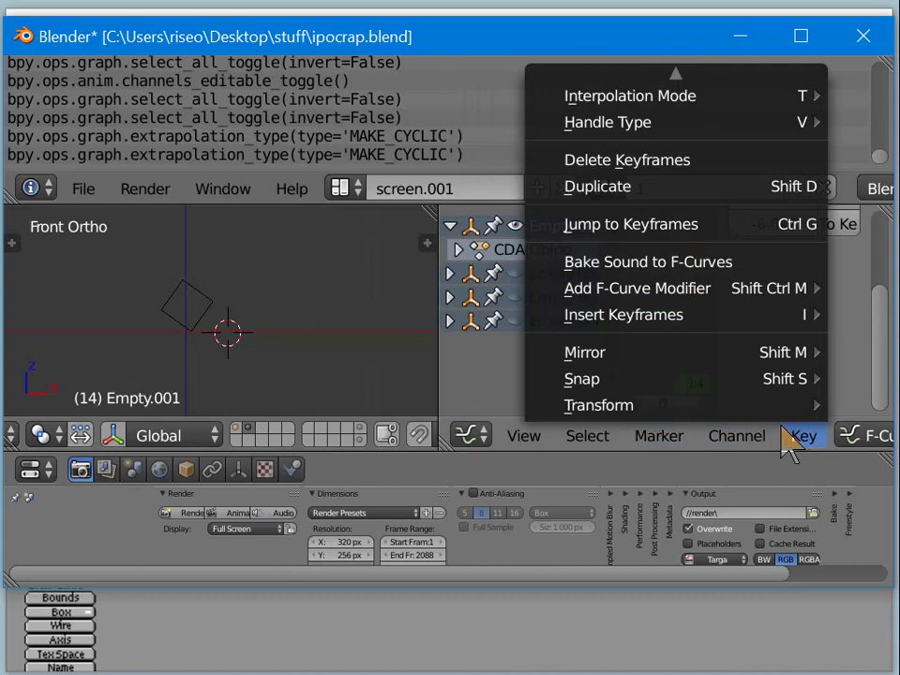
{"action": "left_click", "coordinate": [790, 446]}
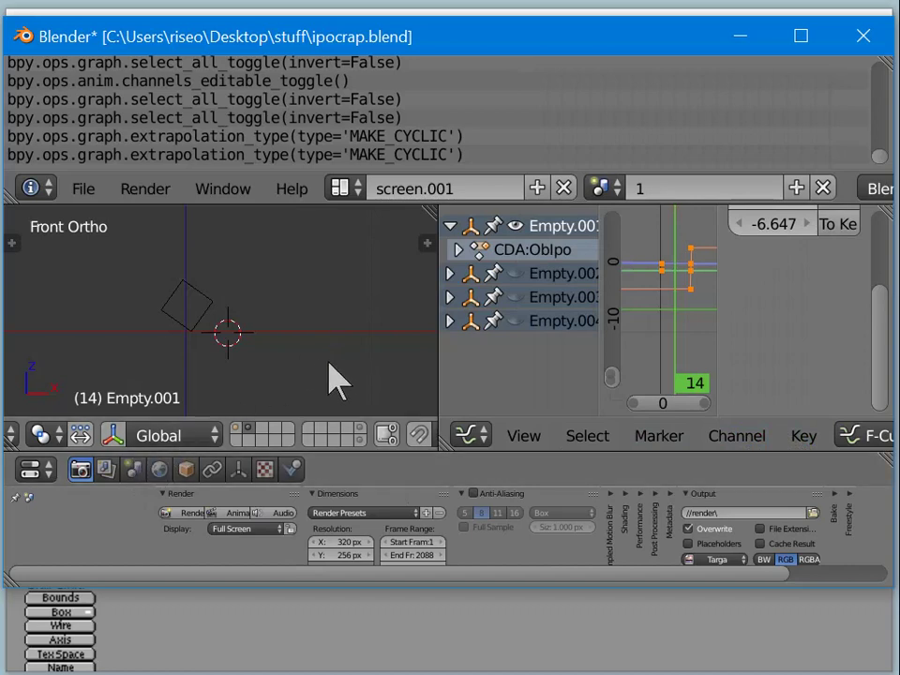
Step: Toggle the curves' edit lock on and back off, then reselect all keyframes
{"action": "key", "text": "Tab"}
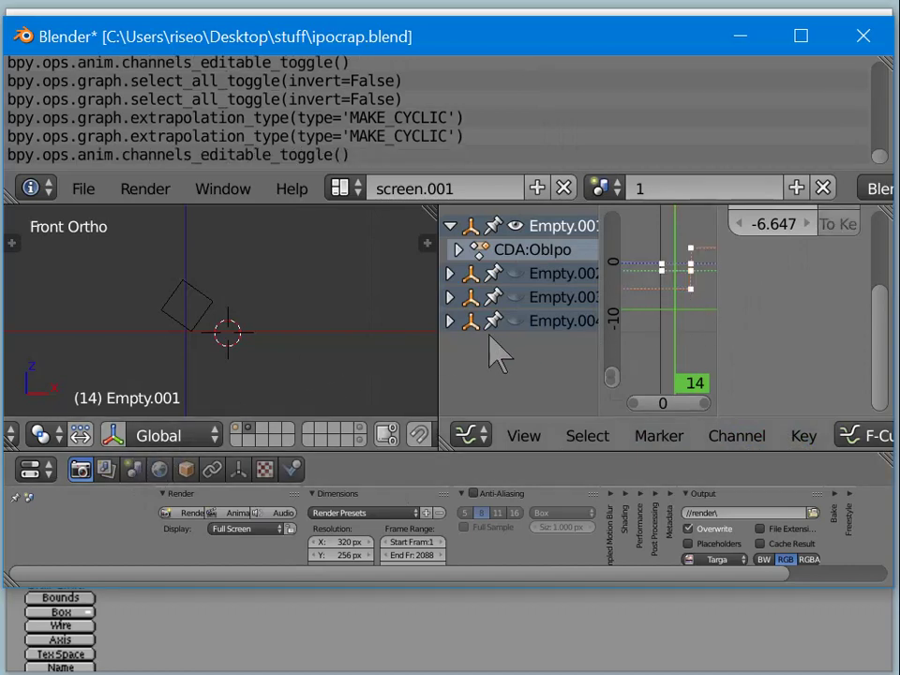
{"action": "left_click", "coordinate": [736, 435]}
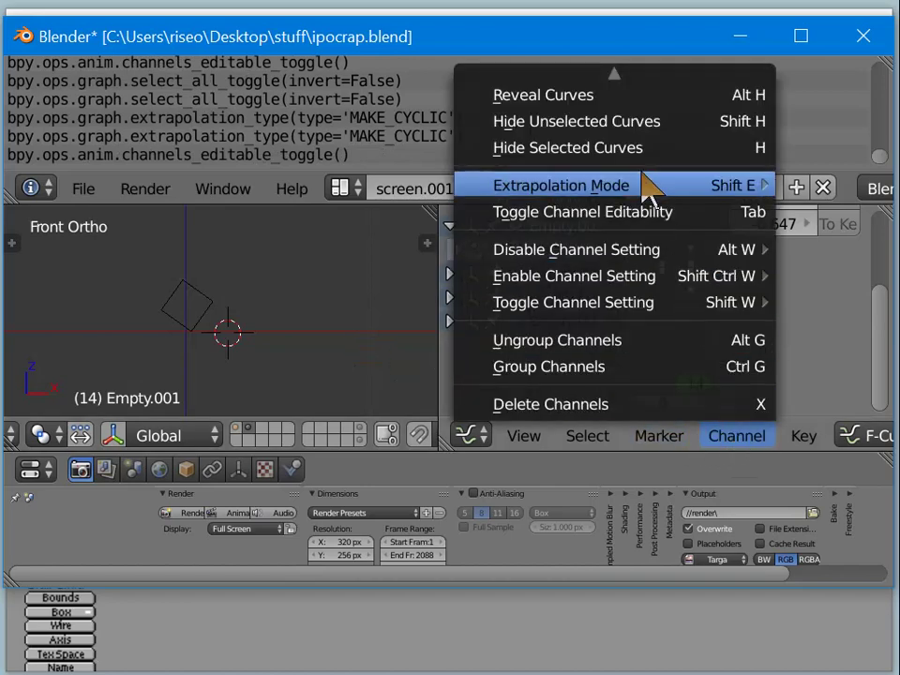
{"action": "mouse_move", "coordinate": [592, 180]}
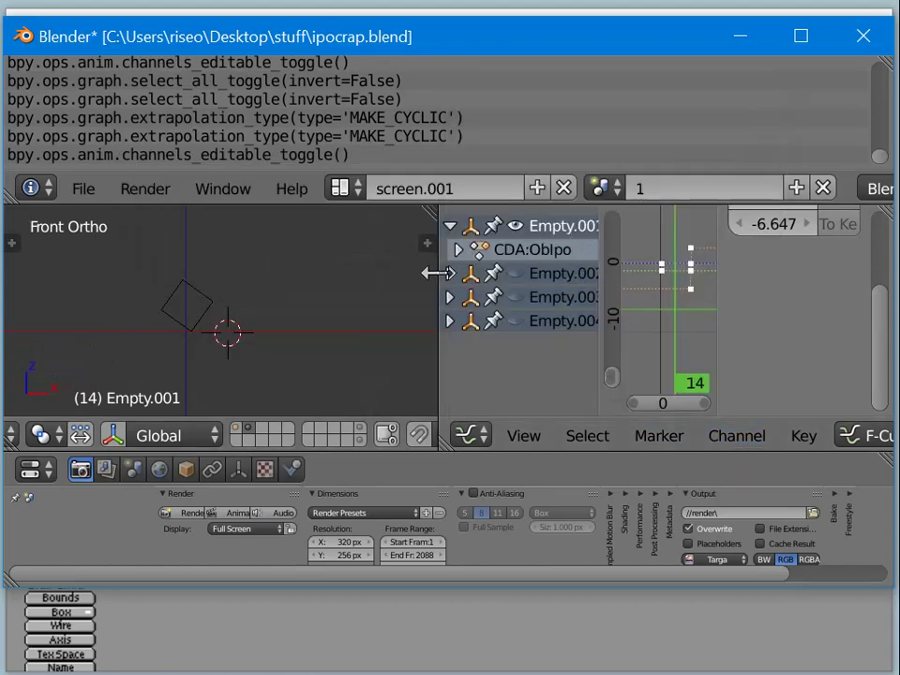
{"action": "key", "text": "Tab"}
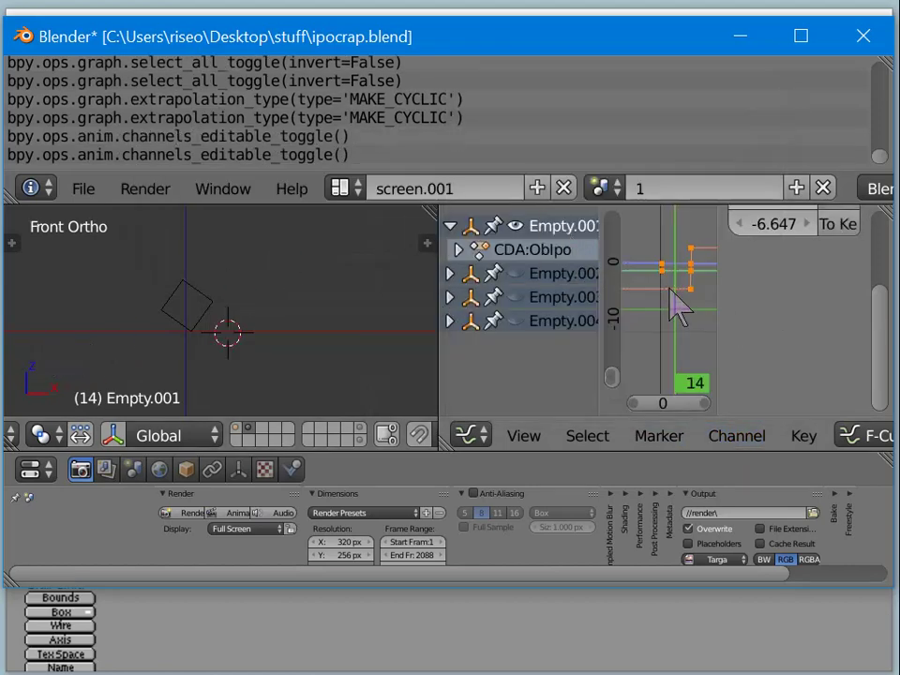
{"action": "key", "text": "a"}
{"action": "key", "text": "a"}
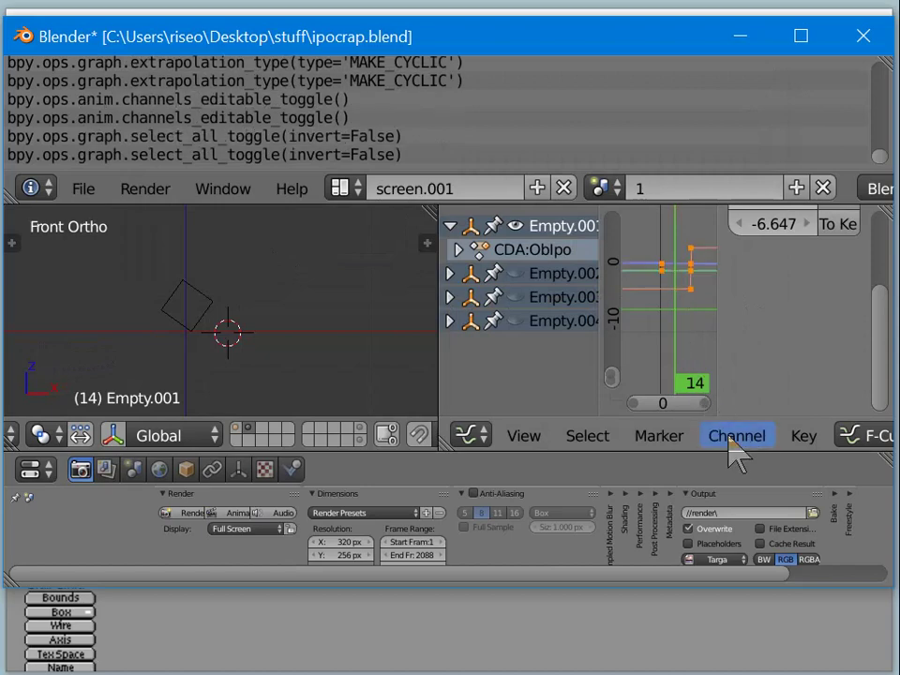
Step: Apply Make Cyclic (F-Modifier) extrapolation to Empty.001's selected curves
{"action": "left_click", "coordinate": [763, 437]}
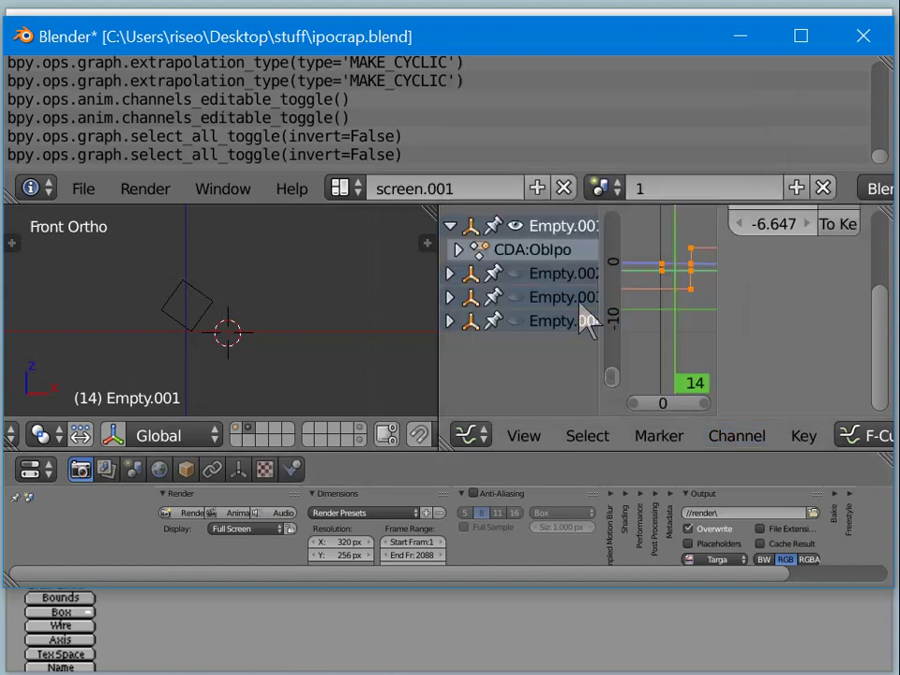
{"action": "left_click", "coordinate": [801, 436]}
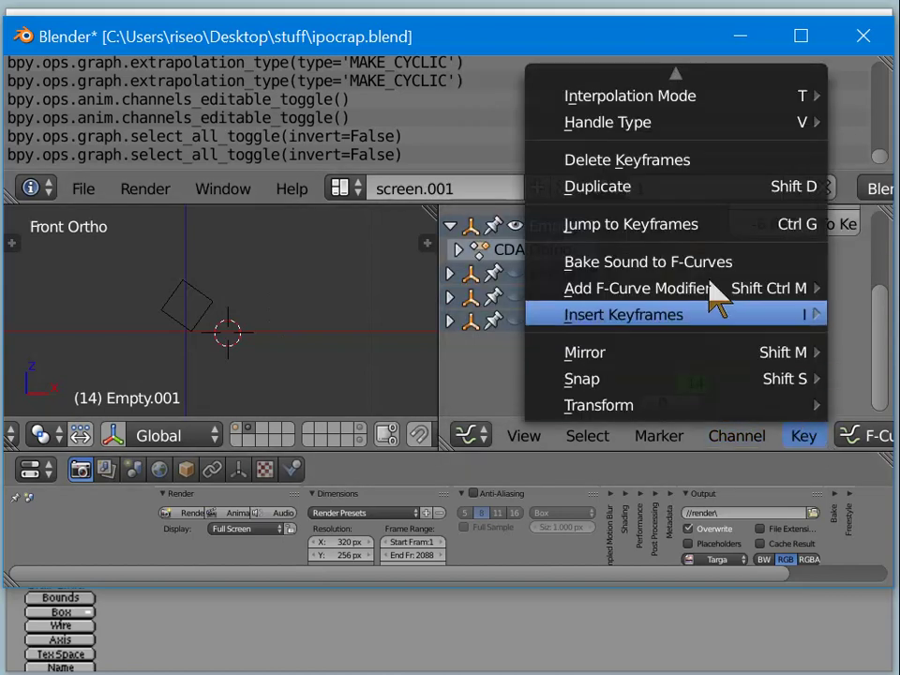
{"action": "left_click", "coordinate": [742, 461]}
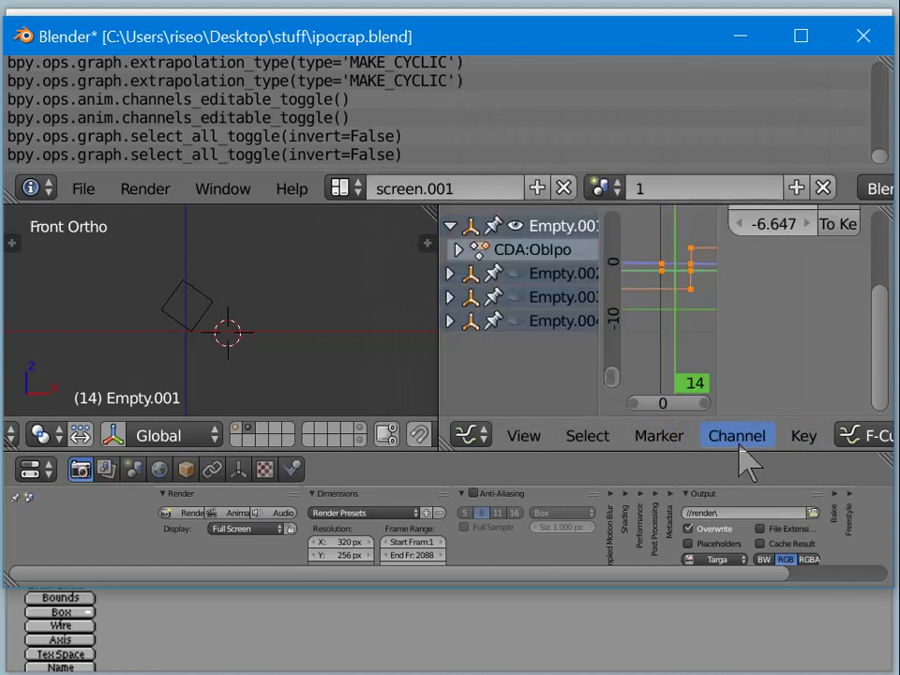
{"action": "left_click", "coordinate": [740, 457]}
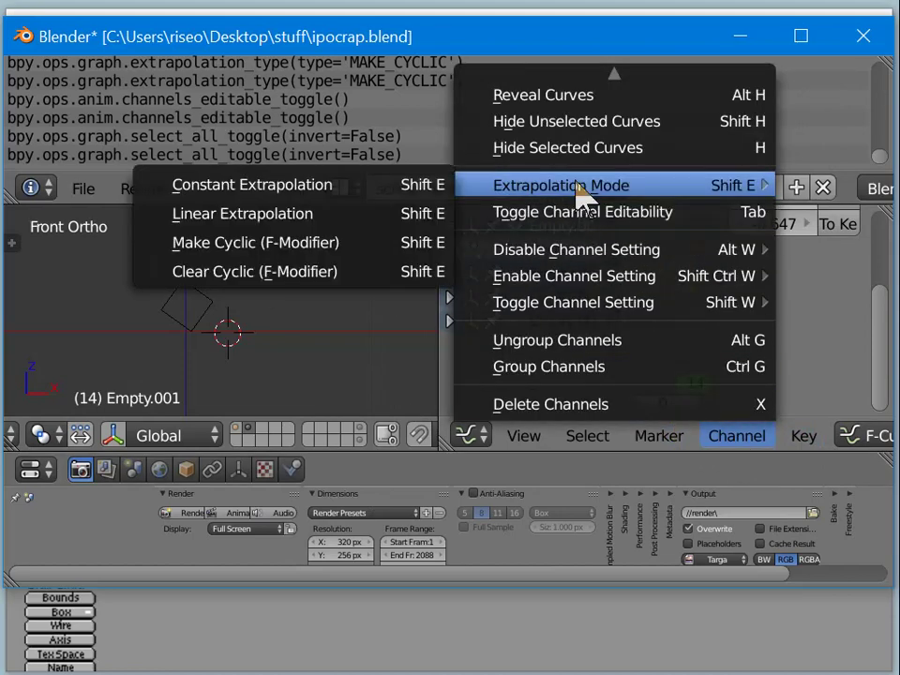
{"action": "left_click", "coordinate": [339, 245]}
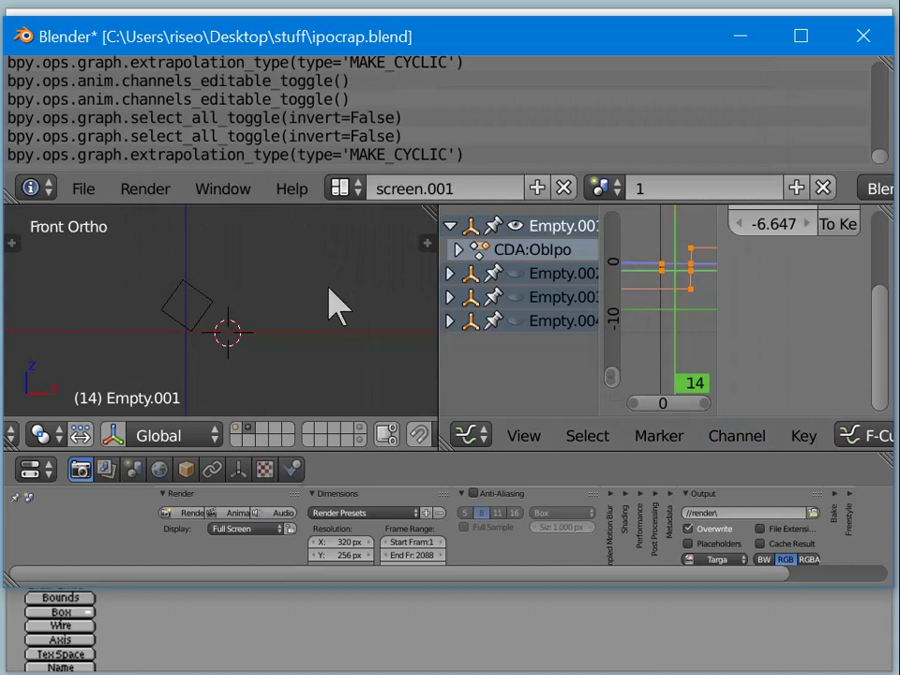
Step: Lock the curves, play and stop the looping animation, then enable scene layer 1
{"action": "key", "text": "Tab"}
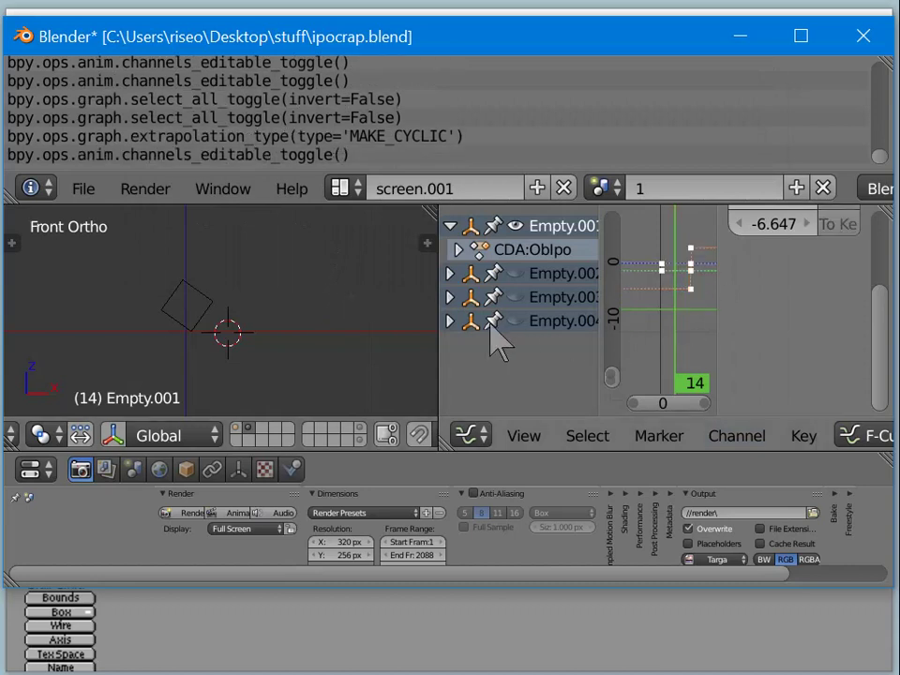
{"action": "key", "text": "alt+a"}
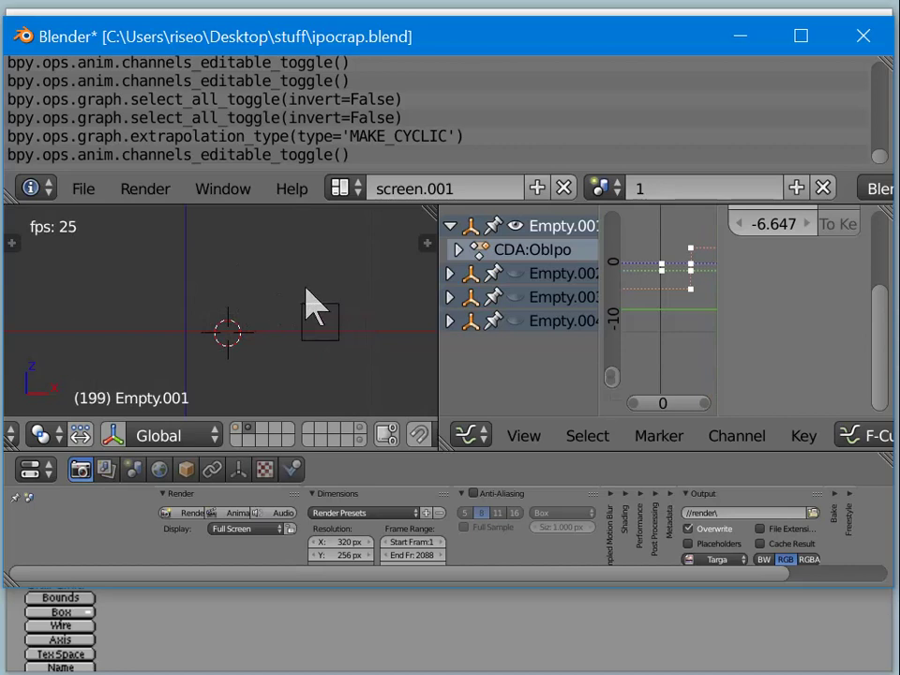
{"action": "key", "text": "Escape"}
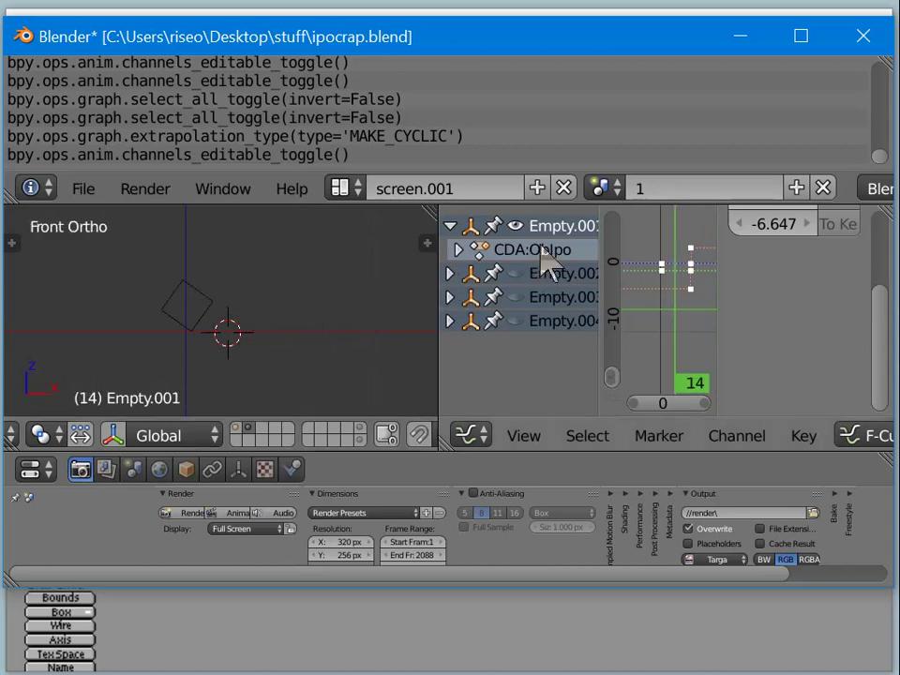
{"action": "left_click", "coordinate": [236, 429]}
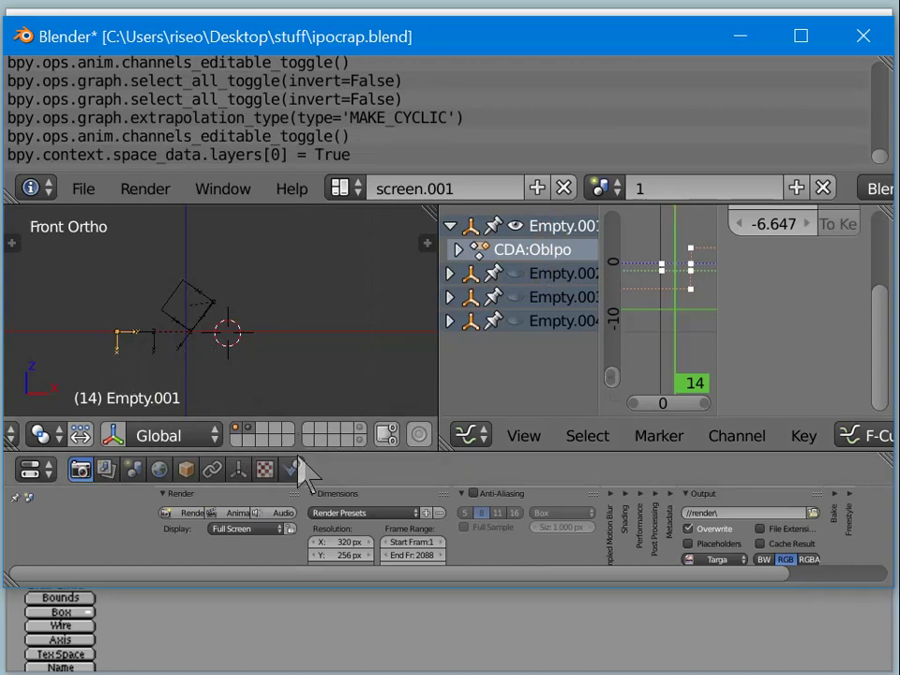
Step: Try applying Make Cyclic extrapolation from the Channel menu while the curves are locked
{"action": "left_click", "coordinate": [796, 436]}
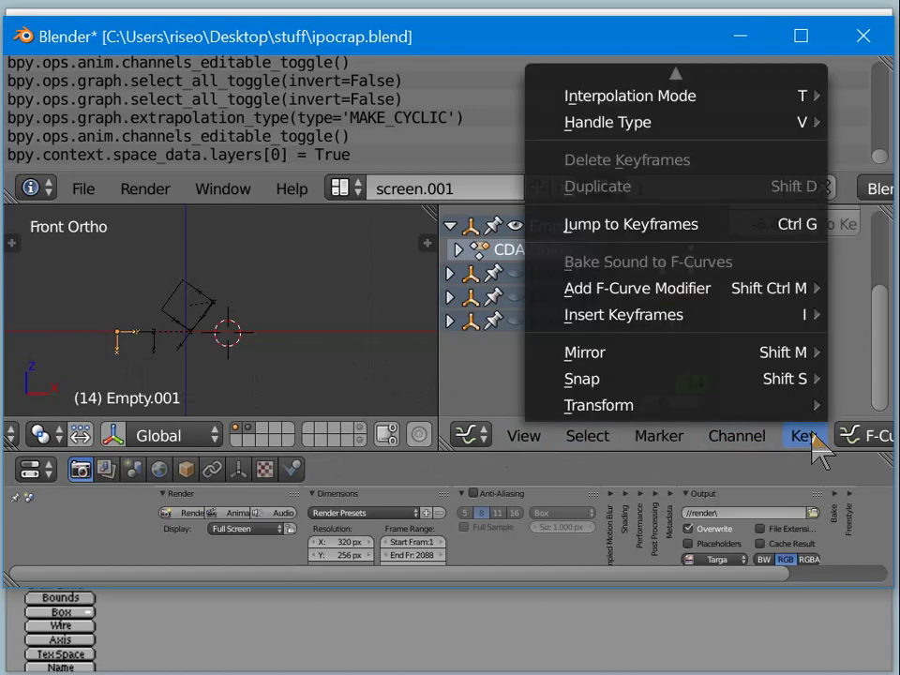
{"action": "left_click", "coordinate": [729, 440]}
{"action": "left_click", "coordinate": [727, 438]}
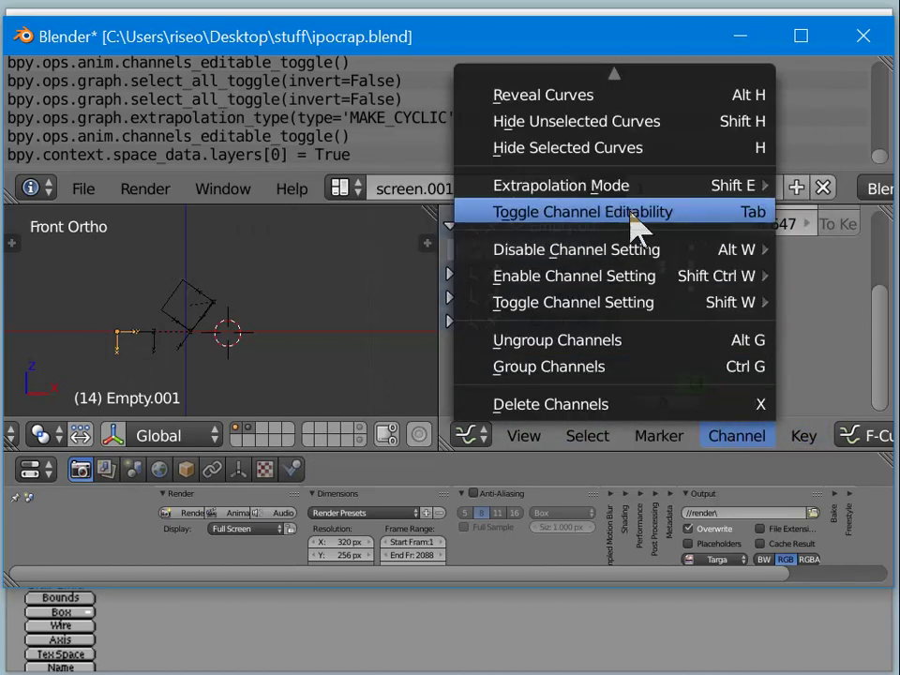
{"action": "mouse_move", "coordinate": [630, 199]}
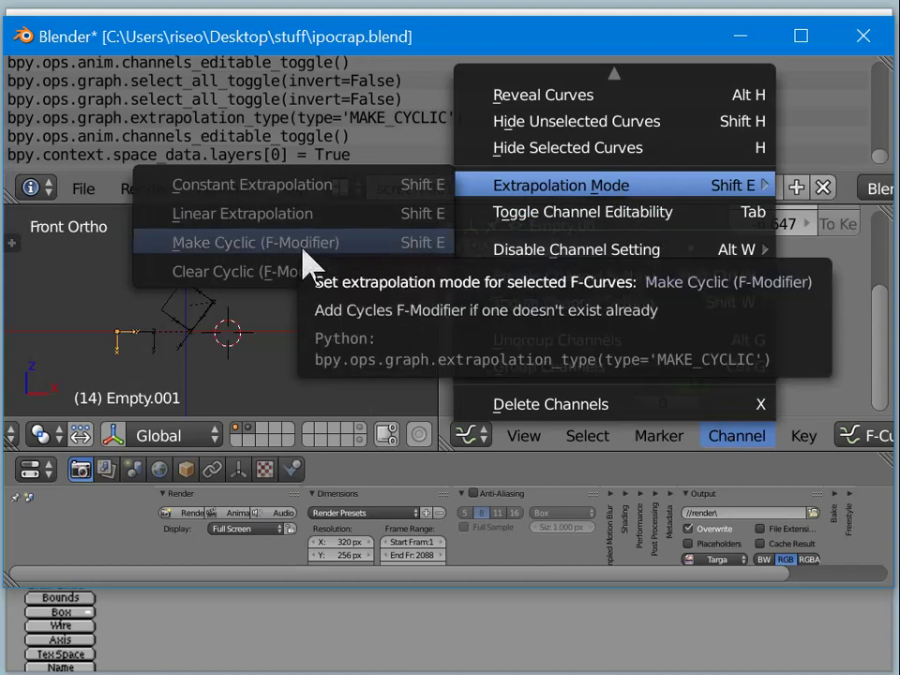
{"action": "left_click", "coordinate": [302, 249]}
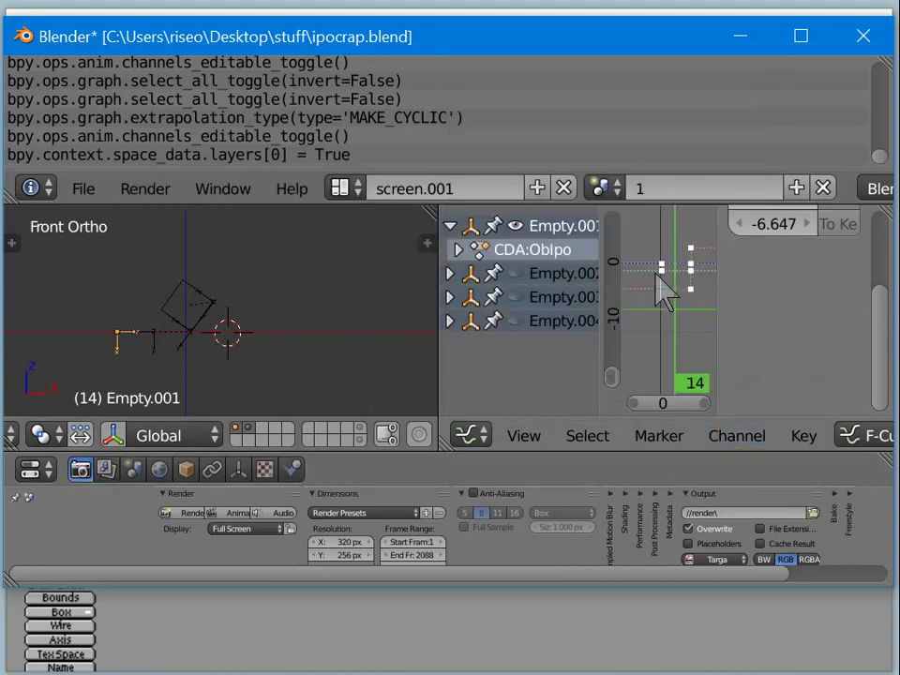
Step: Unlock the curves and apply Make Cyclic (F-Modifier) extrapolation to the selected curves
{"action": "key", "text": "Tab"}
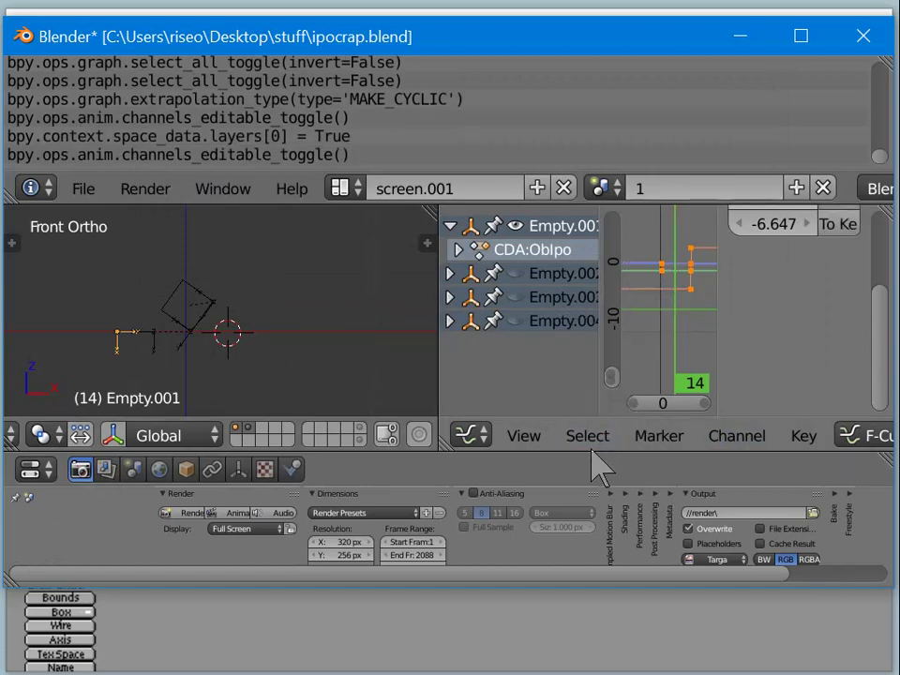
{"action": "left_click", "coordinate": [736, 434]}
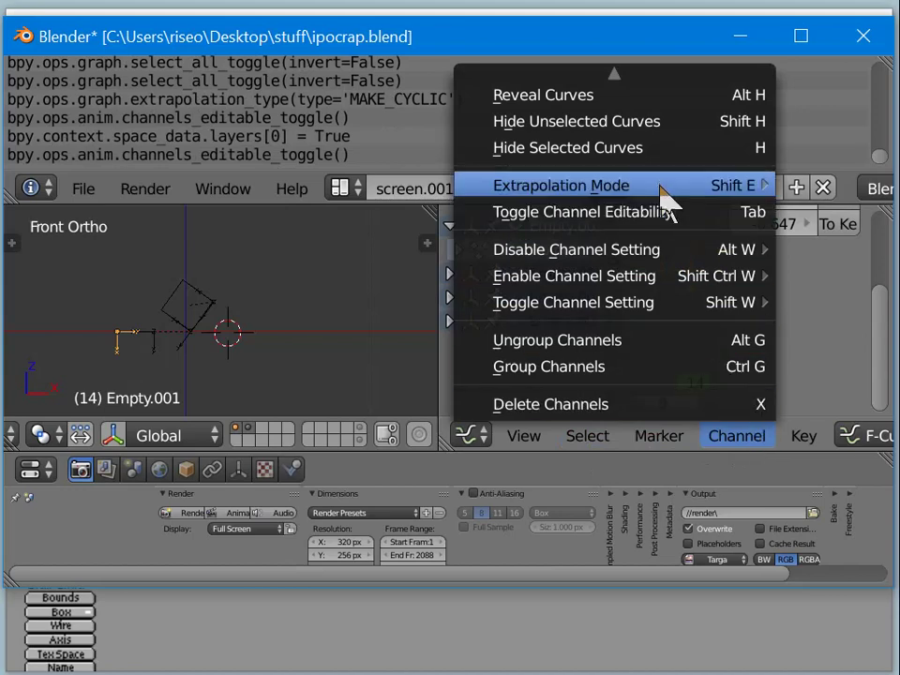
{"action": "mouse_move", "coordinate": [661, 184]}
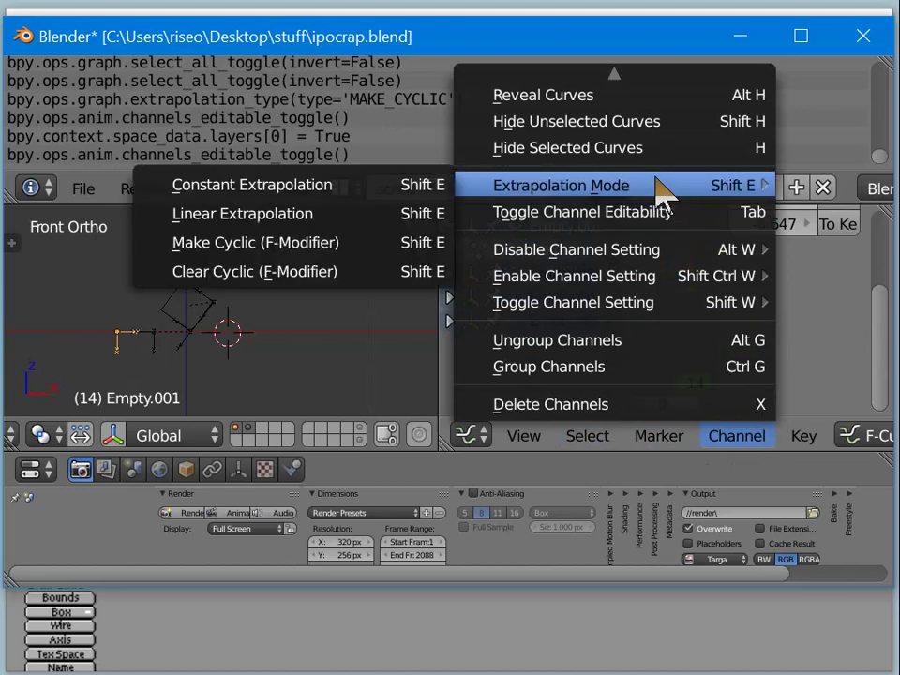
{"action": "left_click", "coordinate": [315, 243]}
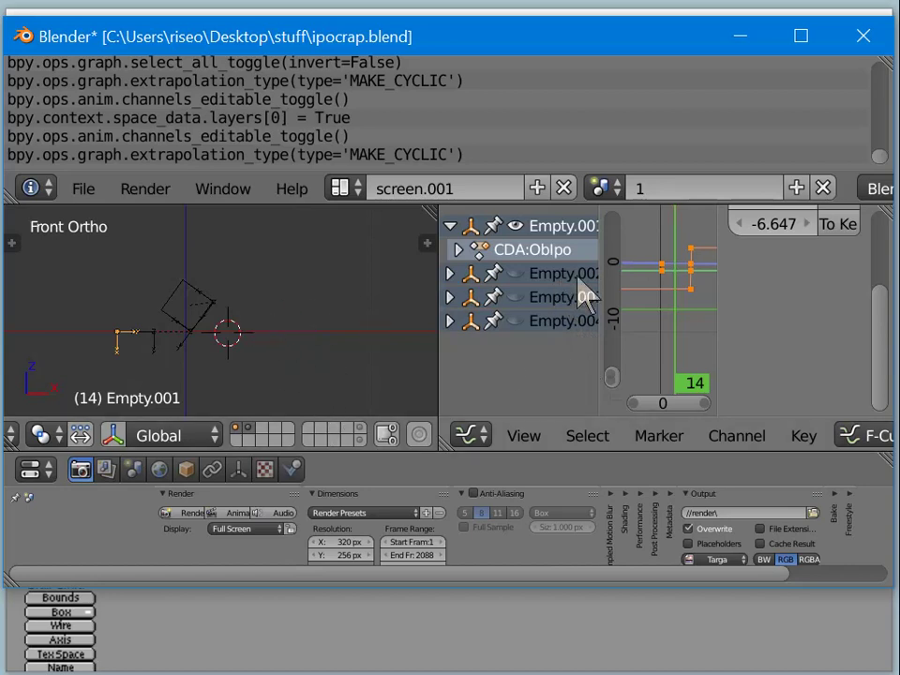
Step: Deselect all Graph Editor keyframes, then select Empty.003 in the front view and begin rotating it
{"action": "key", "text": "a"}
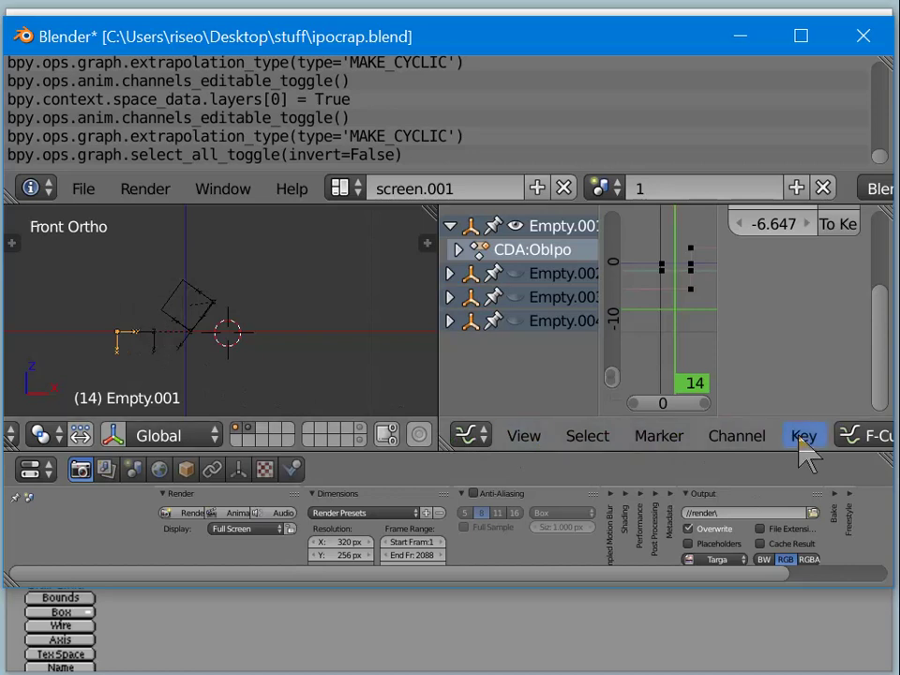
{"action": "scroll", "coordinate": [801, 439], "scroll_direction": "down", "scroll_amount": 10}
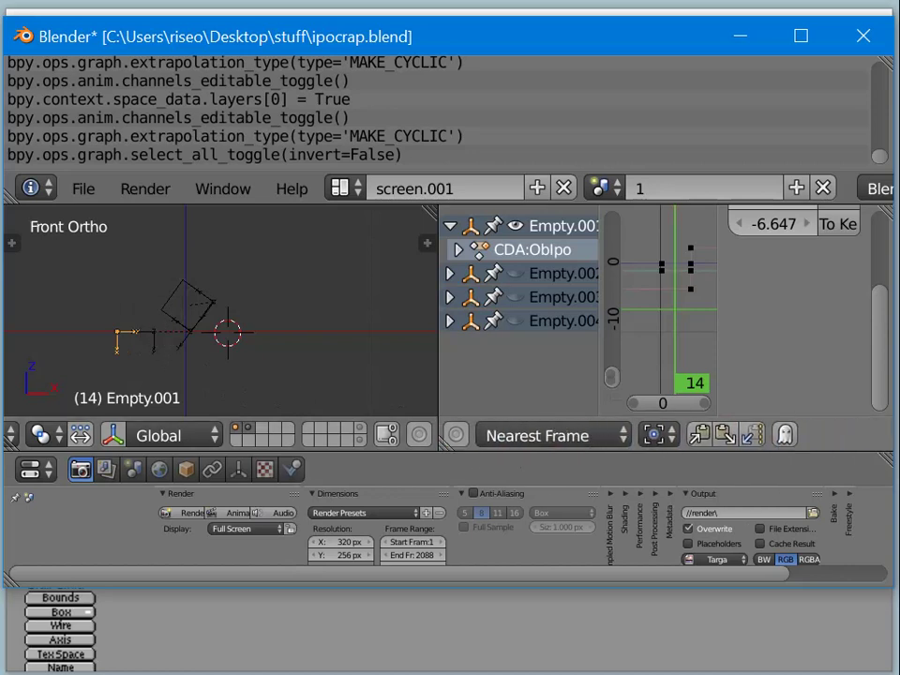
{"action": "scroll", "coordinate": [801, 435], "scroll_direction": "up", "scroll_amount": 10}
{"action": "scroll", "coordinate": [801, 435], "scroll_direction": "down", "scroll_amount": 5}
{"action": "scroll", "coordinate": [801, 435], "scroll_direction": "up", "scroll_amount": 5}
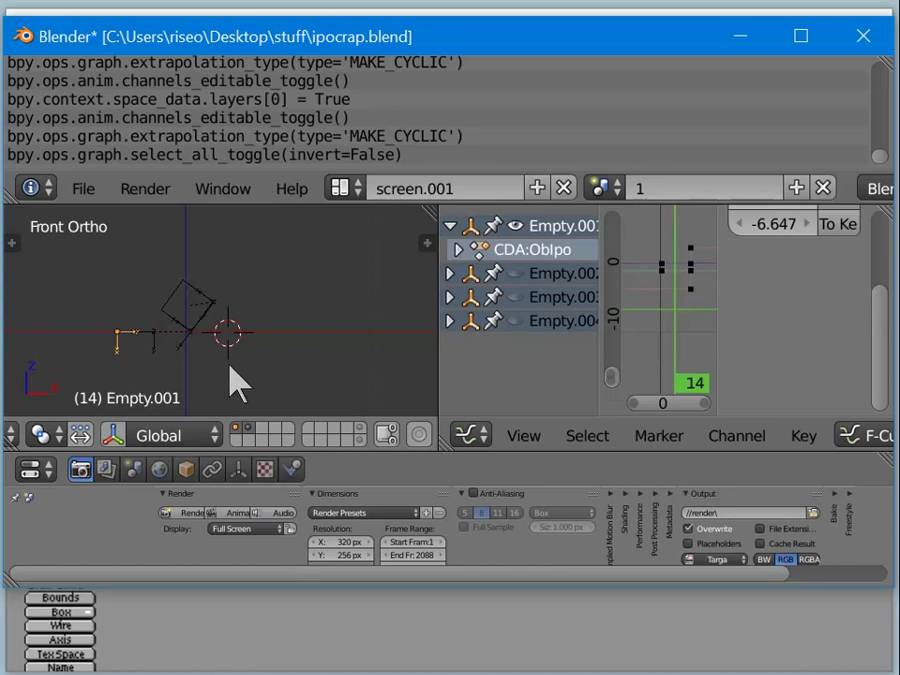
{"action": "right_click", "coordinate": [179, 340]}
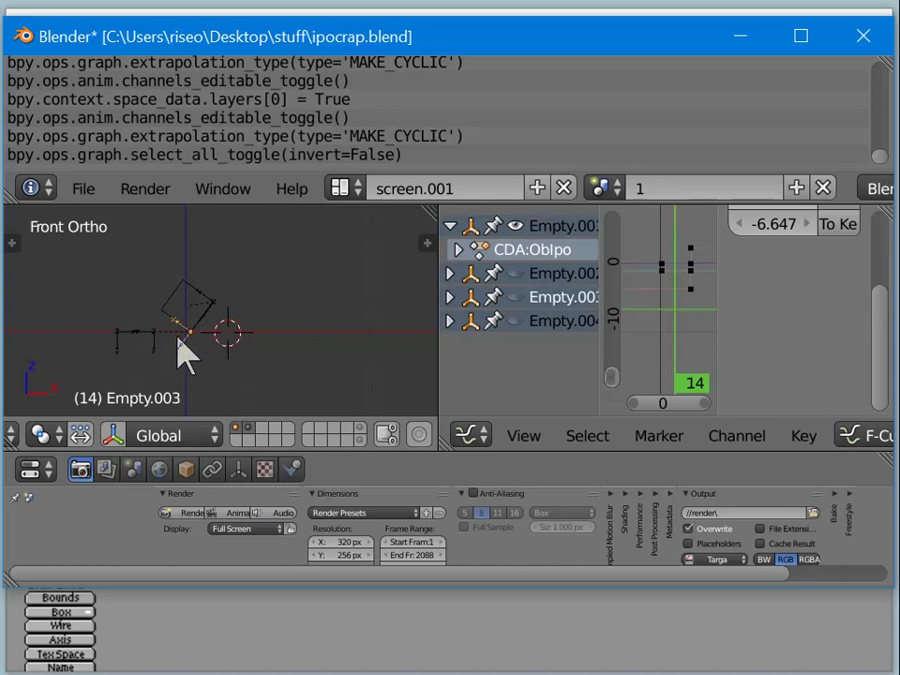
{"action": "key", "text": "r"}
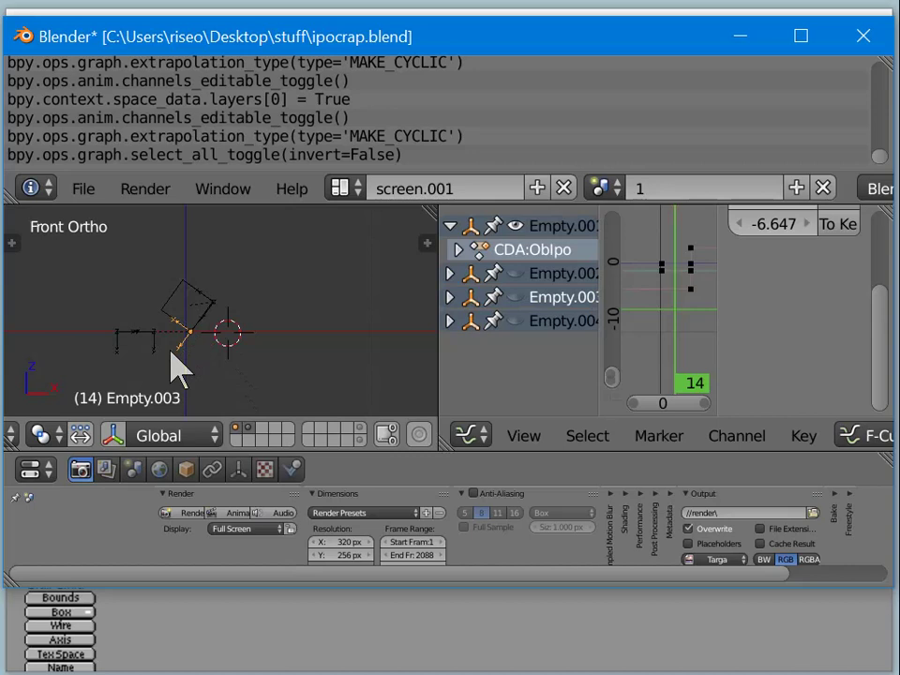